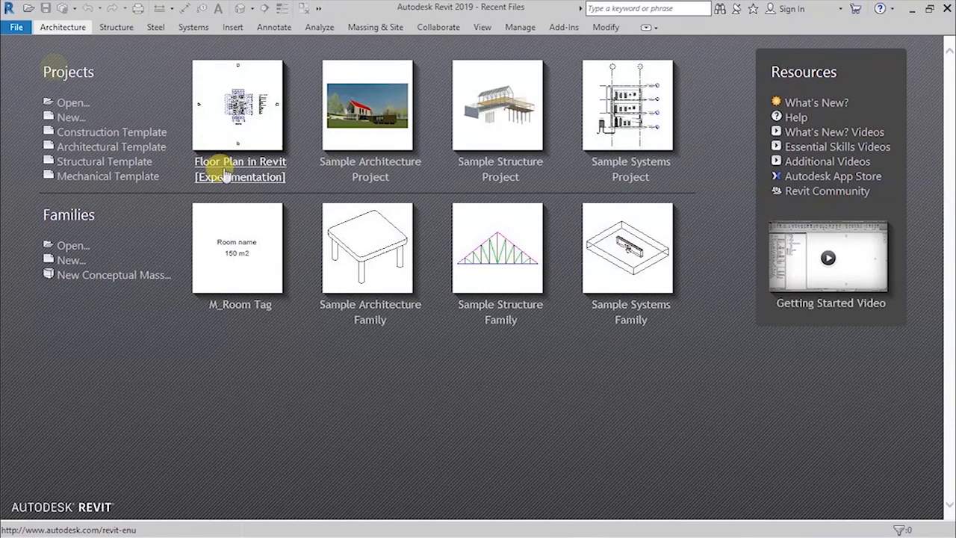
- Create a new project based on the Architectural Template
{"action": "left_click_drag", "start_coordinate": [34, 71], "coordinate": [185, 68]}
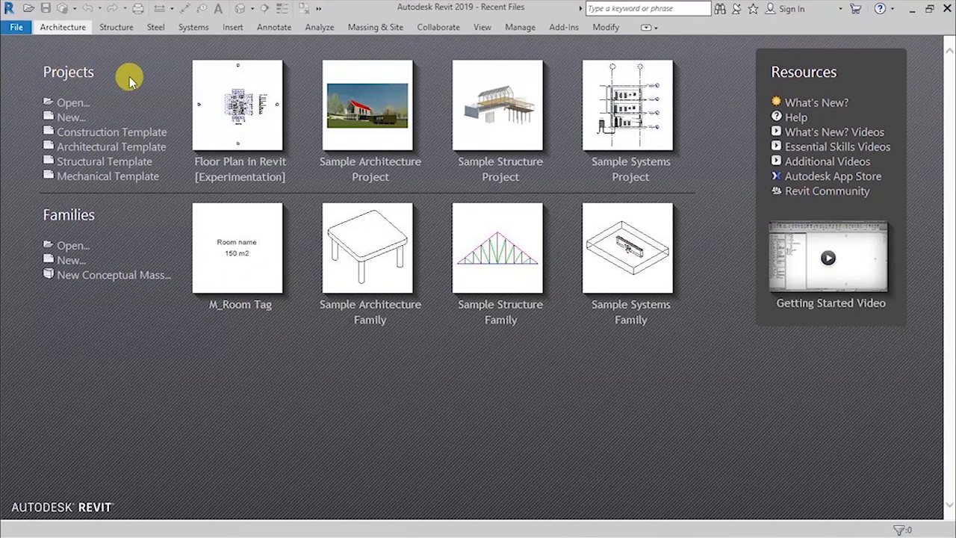
{"action": "left_click", "coordinate": [69, 118]}
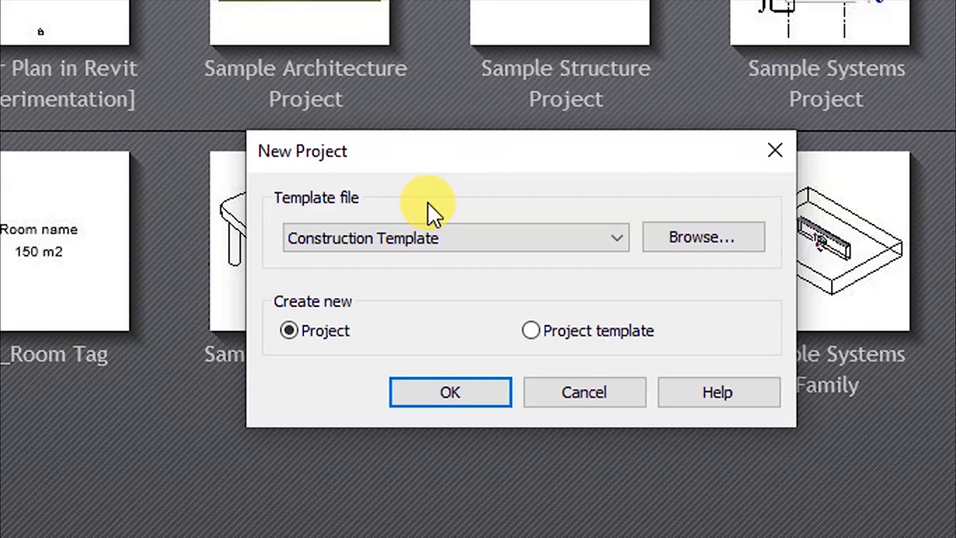
{"action": "left_click", "coordinate": [617, 236]}
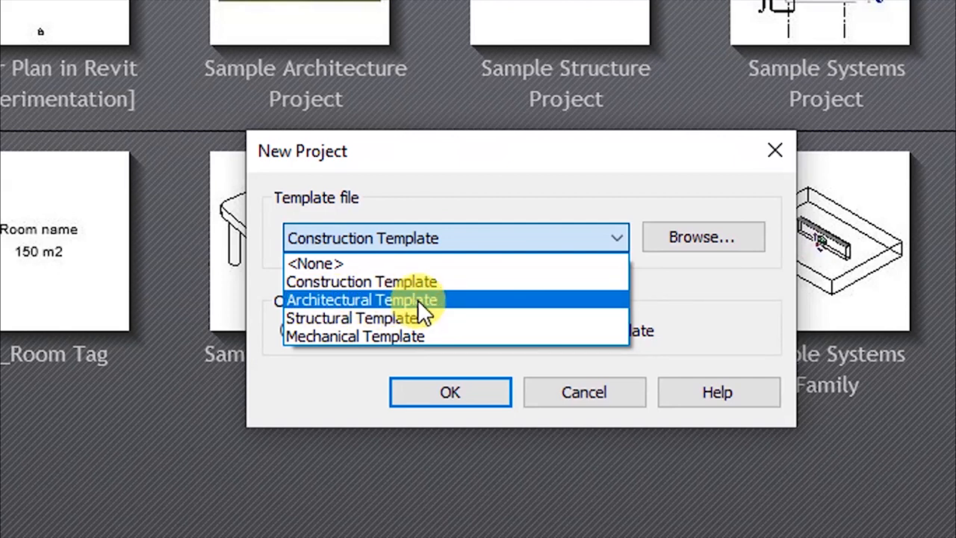
{"action": "left_click", "coordinate": [356, 300]}
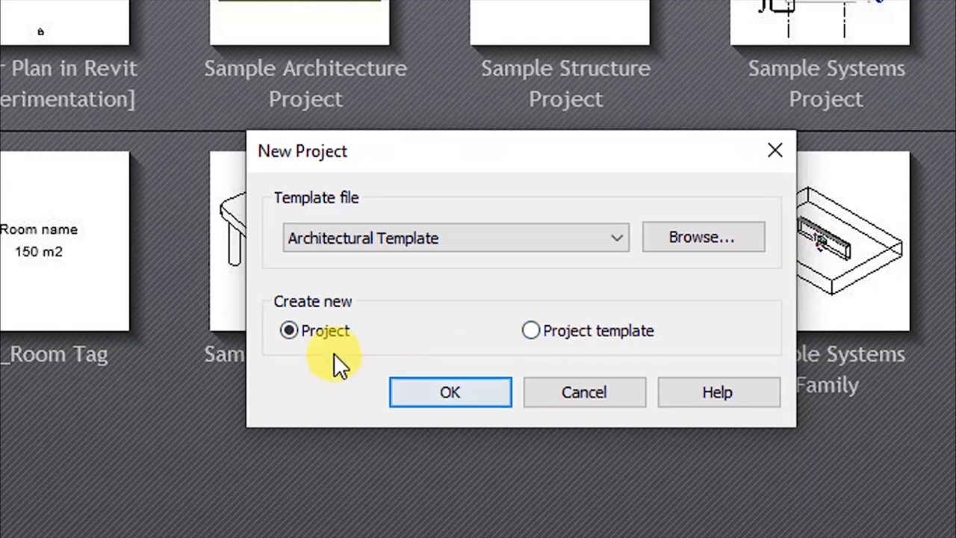
{"action": "left_click", "coordinate": [425, 389]}
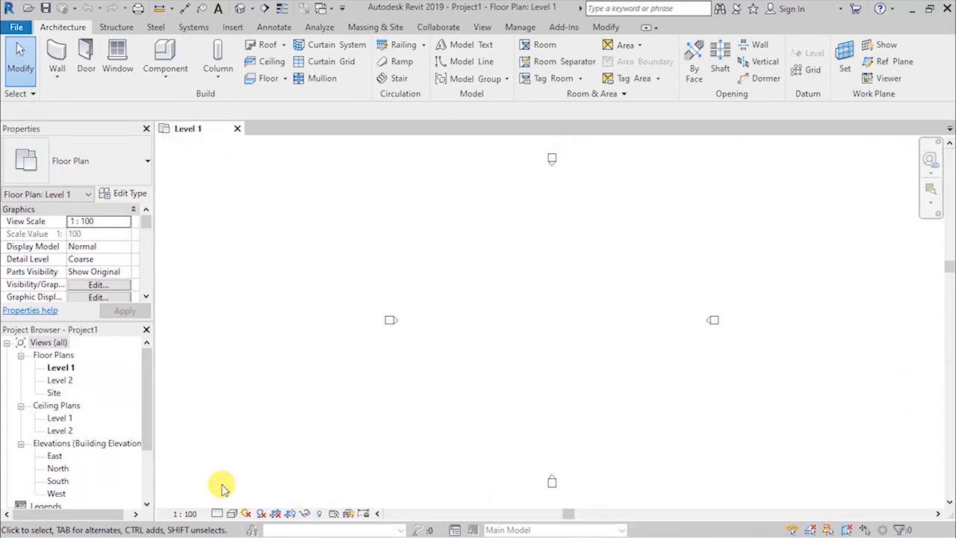
- Examine the elevation markers, the project browser's contents and the tool sets from Structure through Modify
{"action": "left_click", "coordinate": [388, 320]}
{"action": "left_click", "coordinate": [432, 245]}
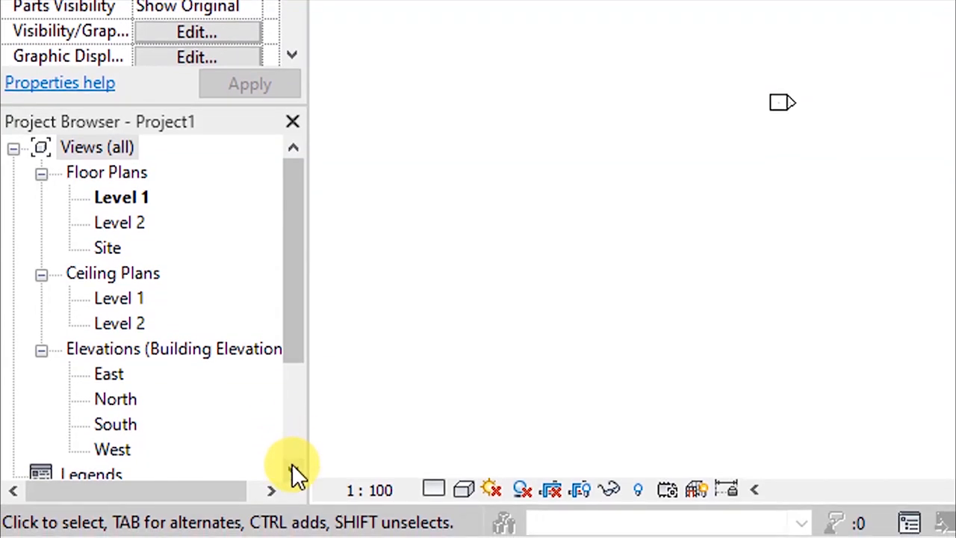
{"action": "left_click", "coordinate": [293, 471]}
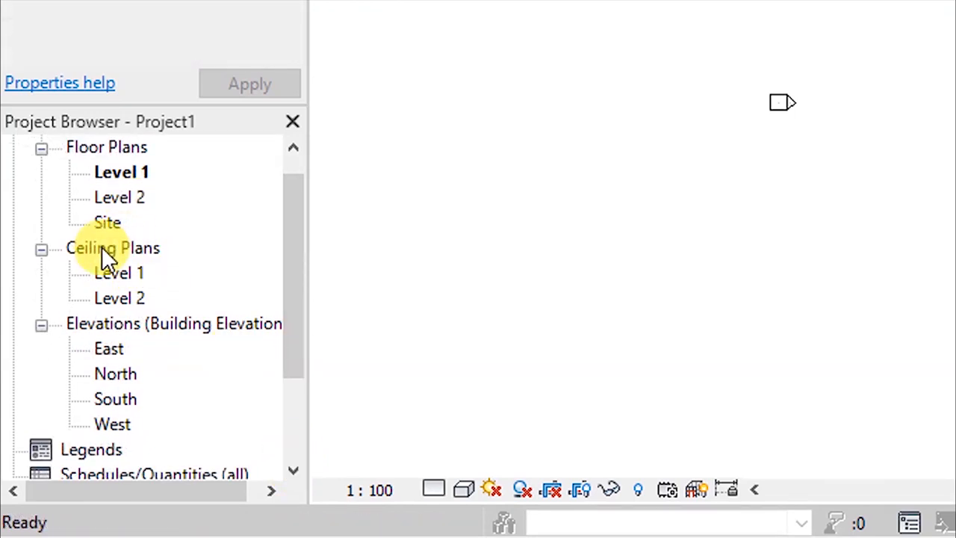
{"action": "left_click", "coordinate": [293, 472]}
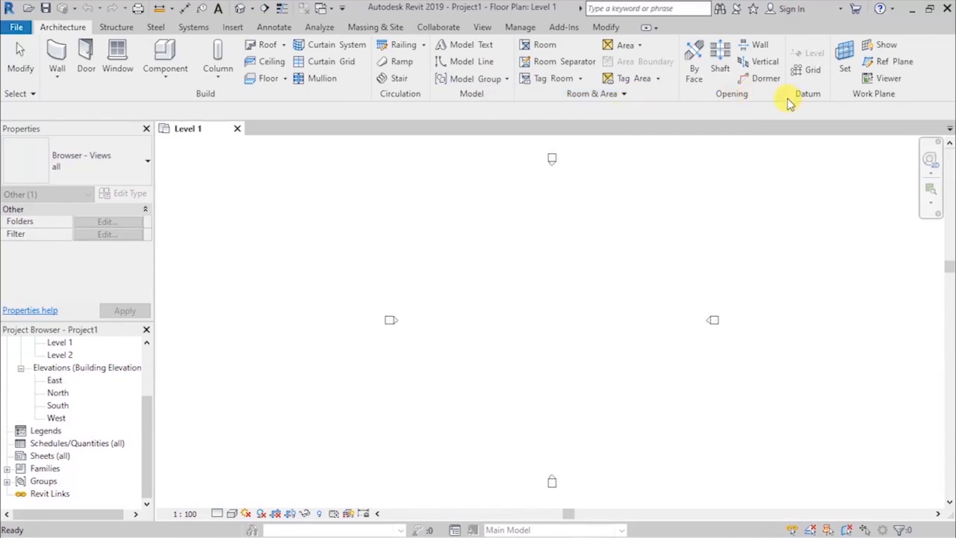
{"action": "left_click", "coordinate": [115, 26]}
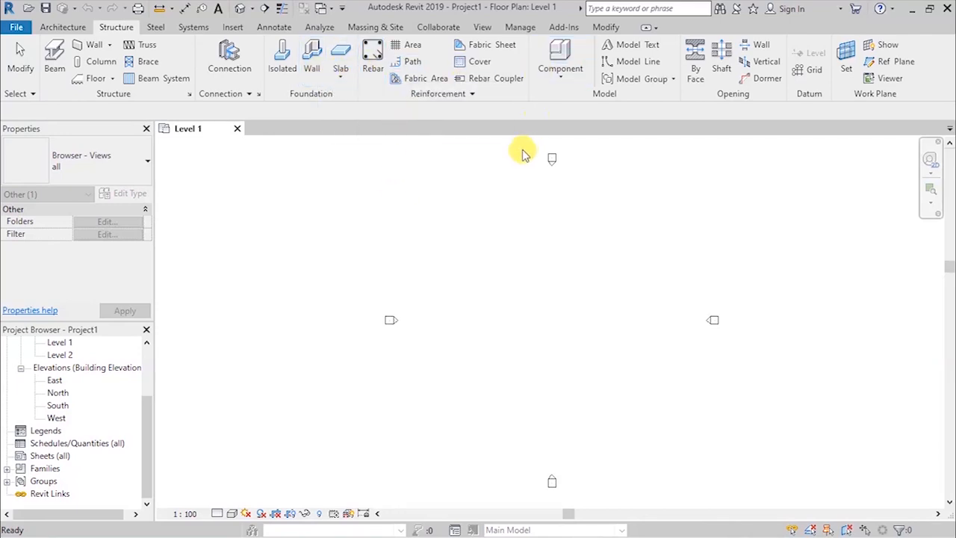
{"action": "left_click", "coordinate": [155, 27]}
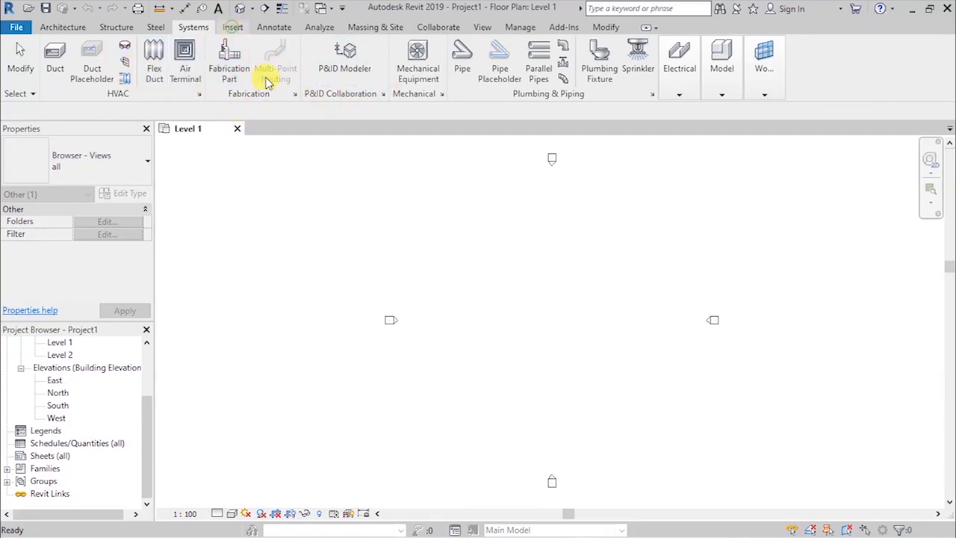
{"action": "left_click", "coordinate": [232, 26]}
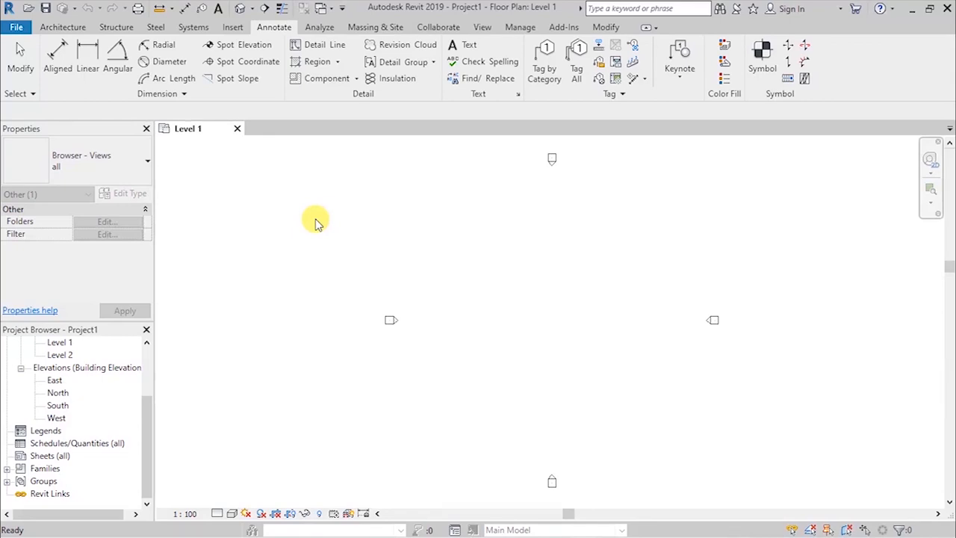
{"action": "left_click", "coordinate": [319, 28]}
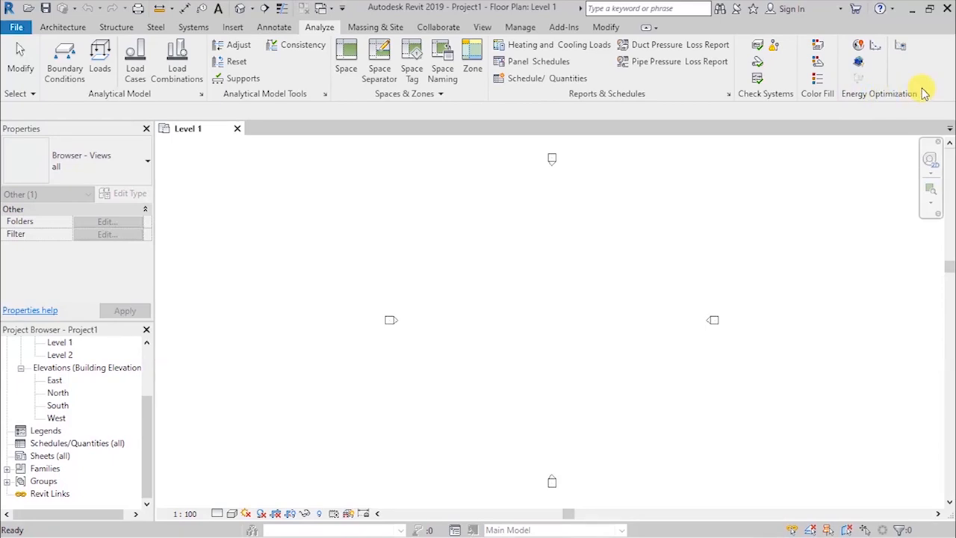
{"action": "left_click", "coordinate": [376, 29]}
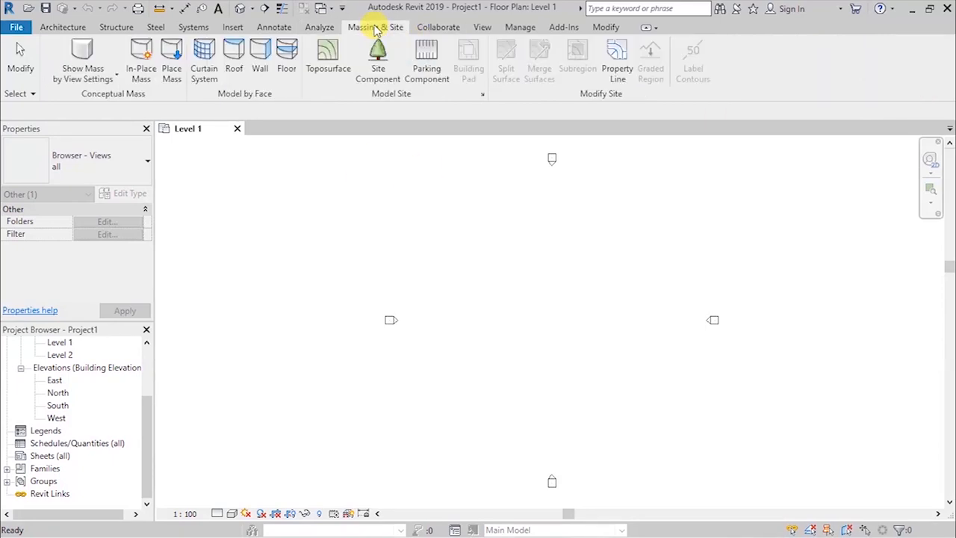
{"action": "left_click", "coordinate": [438, 28]}
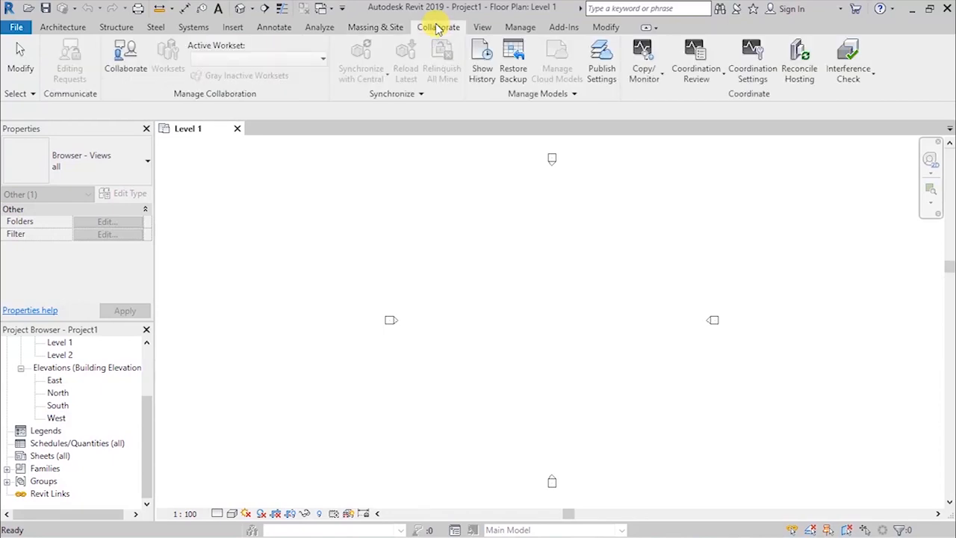
{"action": "left_click", "coordinate": [483, 27]}
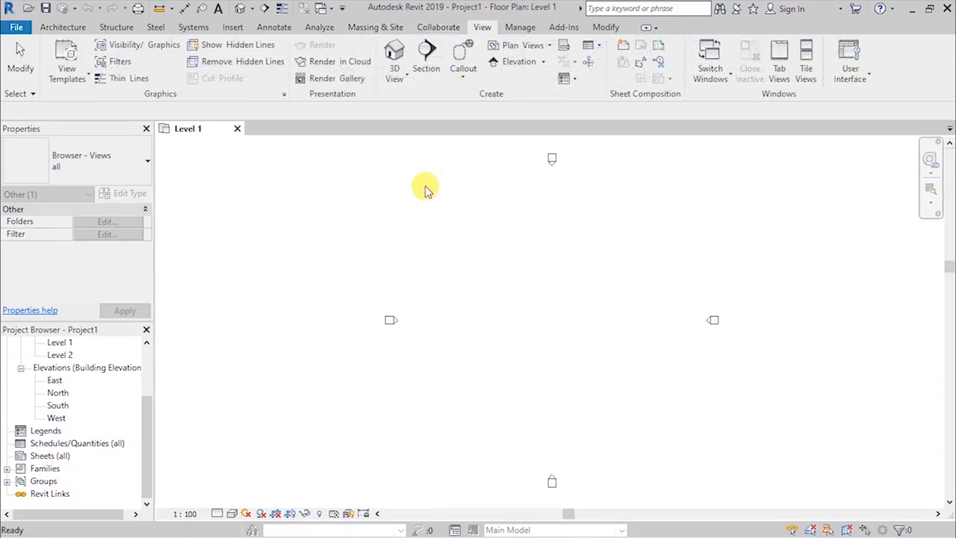
{"action": "left_click", "coordinate": [521, 27]}
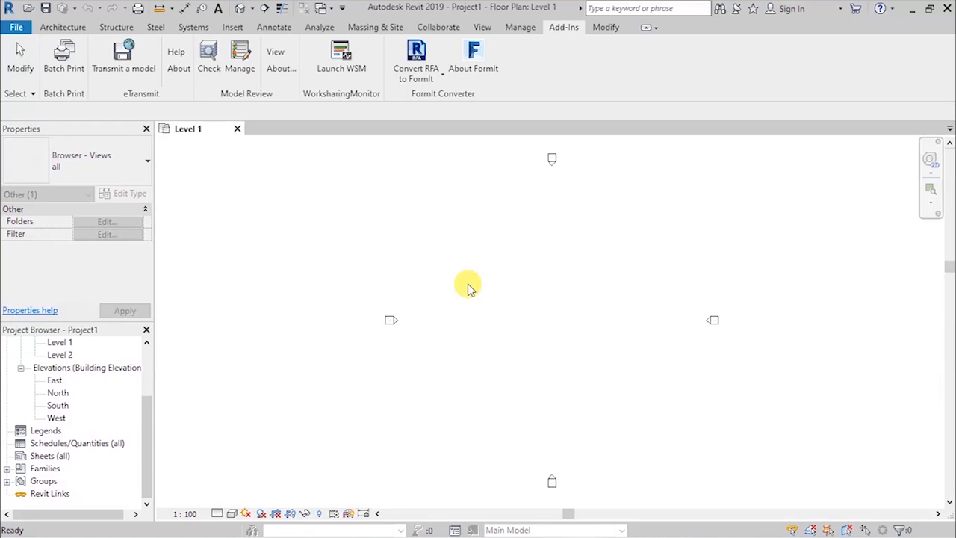
{"action": "left_click", "coordinate": [605, 27]}
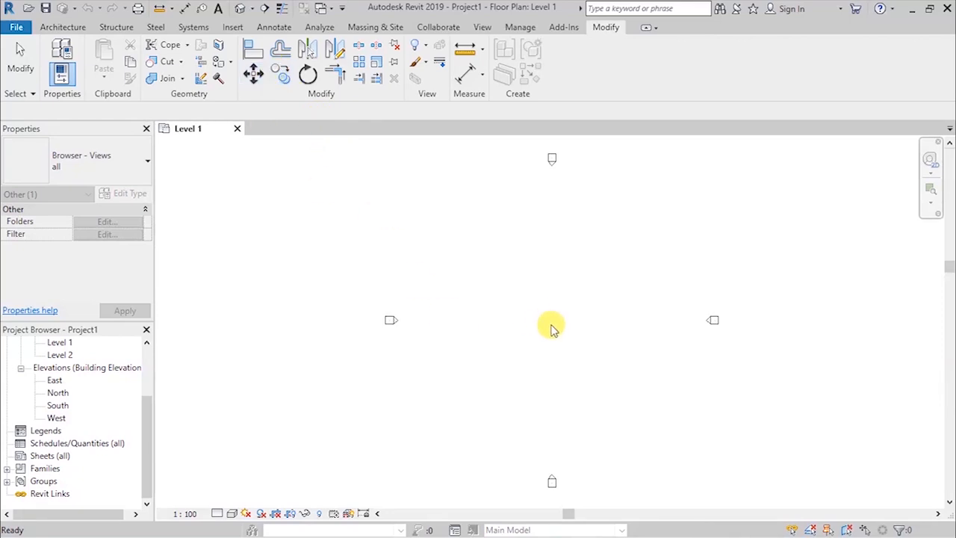
{"action": "scroll", "coordinate": [515, 312], "scroll_direction": "up", "scroll_amount": 2}
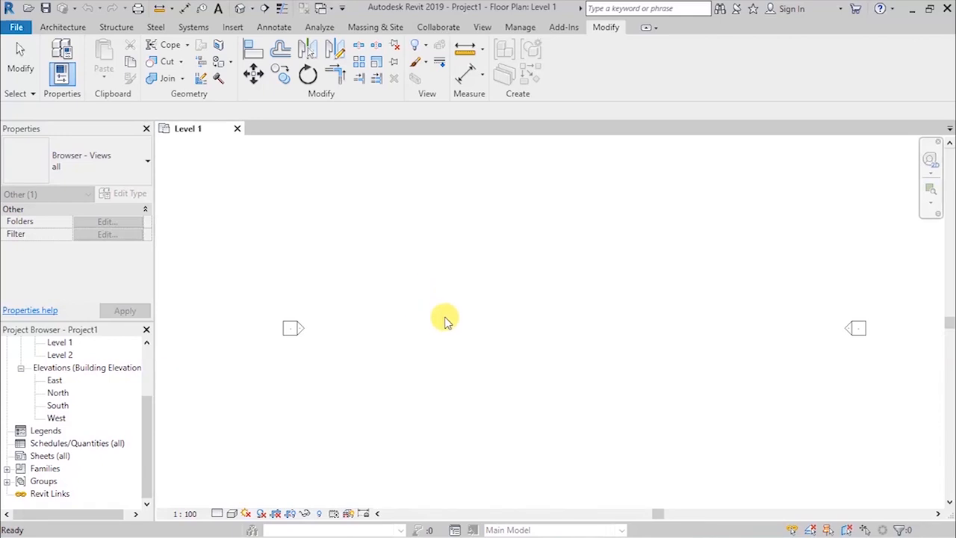
{"action": "scroll", "coordinate": [443, 292], "scroll_direction": "down", "scroll_amount": 2}
{"action": "scroll", "coordinate": [443, 293], "scroll_direction": "down", "scroll_amount": 1}
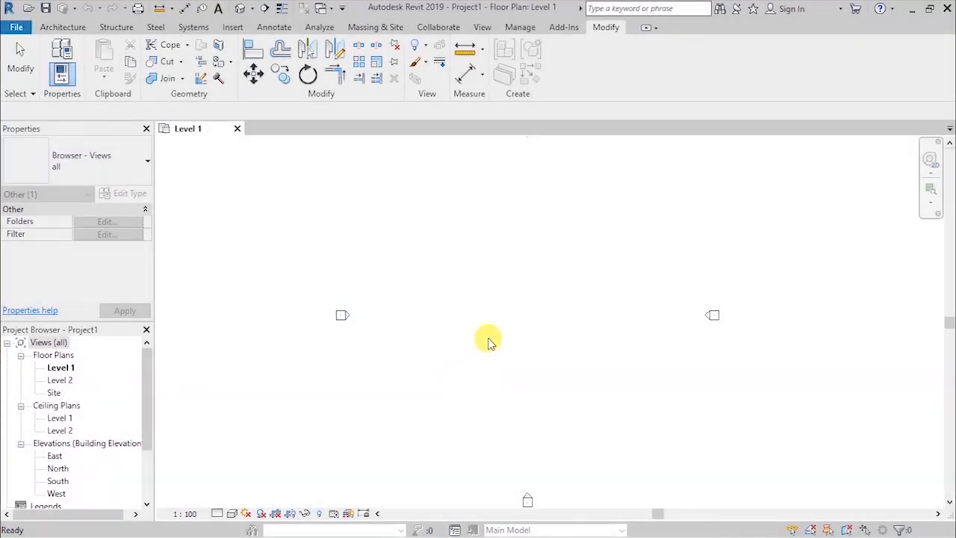
{"action": "scroll", "coordinate": [459, 348], "scroll_direction": "down", "scroll_amount": 1}
{"action": "scroll", "coordinate": [440, 331], "scroll_direction": "up", "scroll_amount": 1}
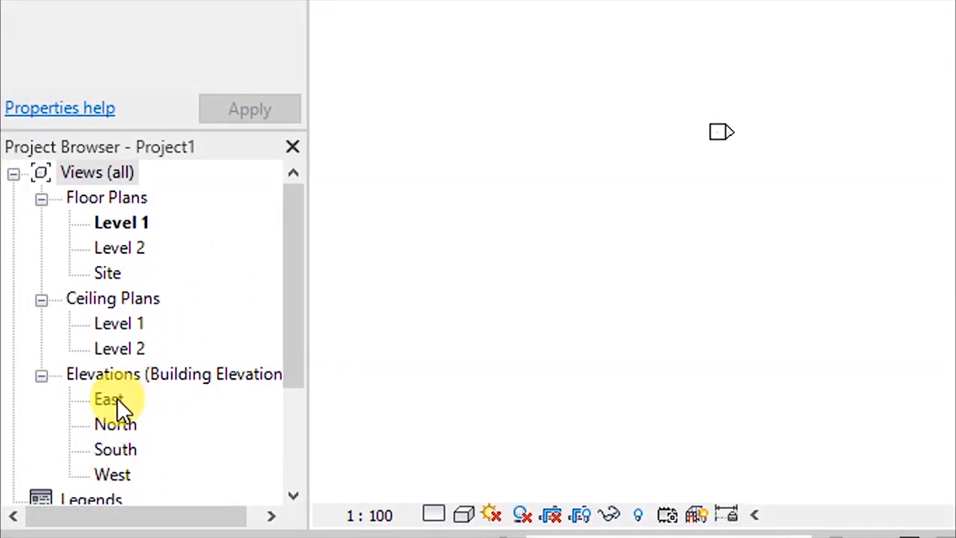
- Open the East building elevation to show the level lines and their heads
{"action": "double_click", "coordinate": [109, 399]}
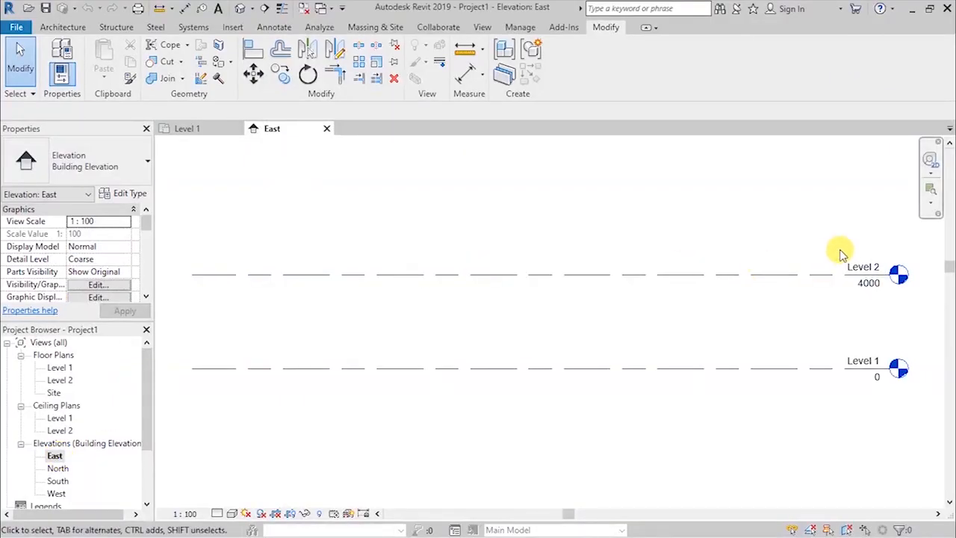
{"action": "scroll", "coordinate": [254, 394], "scroll_direction": "down", "scroll_amount": 2}
{"action": "scroll", "coordinate": [704, 366], "scroll_direction": "up", "scroll_amount": 3}
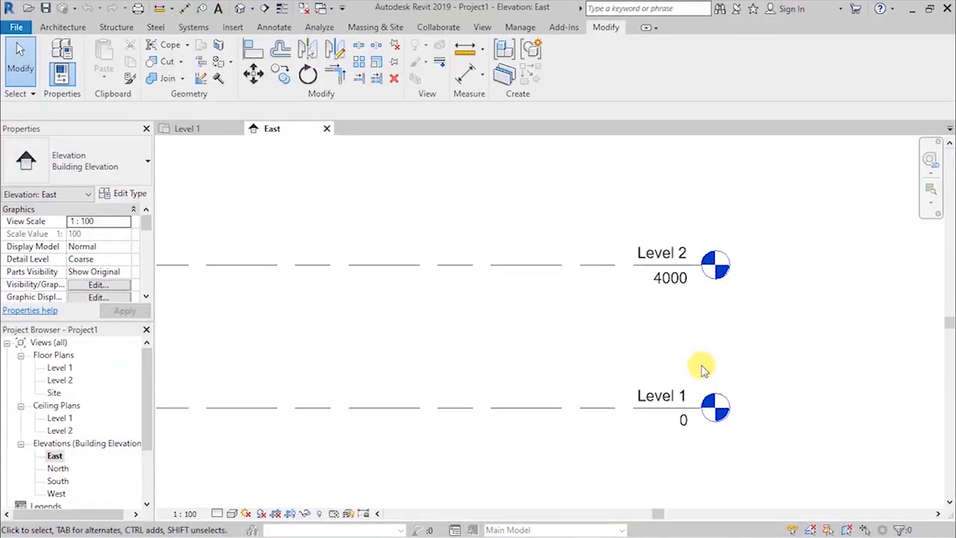
{"action": "scroll", "coordinate": [672, 381], "scroll_direction": "down", "scroll_amount": 1}
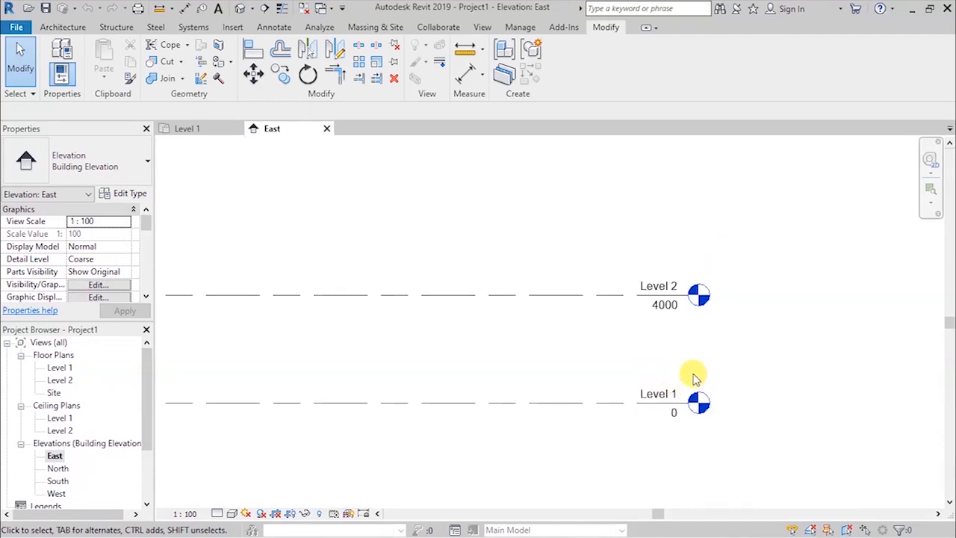
- Rename Level 1 to Ground Floor and rename its corresponding views as well
{"action": "left_click", "coordinate": [661, 390]}
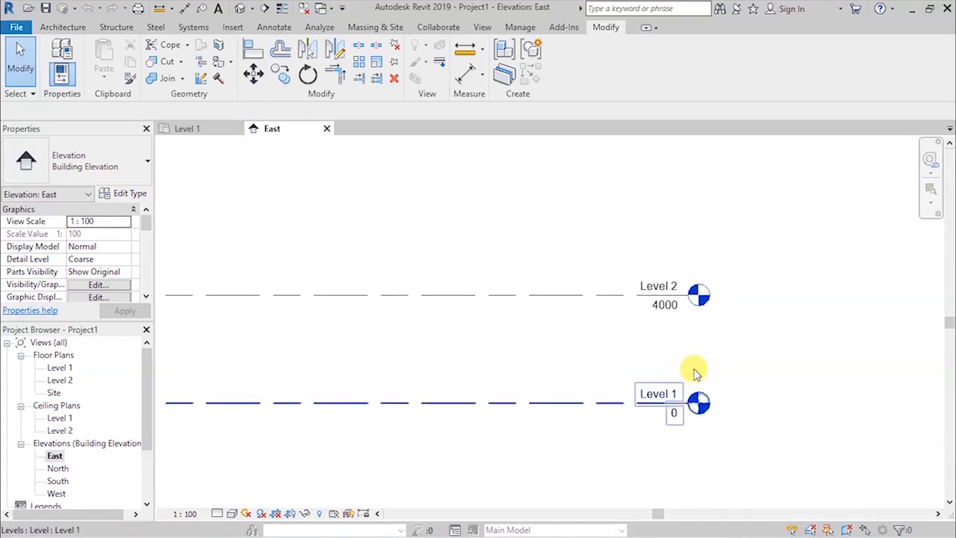
{"action": "scroll", "coordinate": [675, 366], "scroll_direction": "up", "scroll_amount": 1}
{"action": "left_click", "coordinate": [636, 403]}
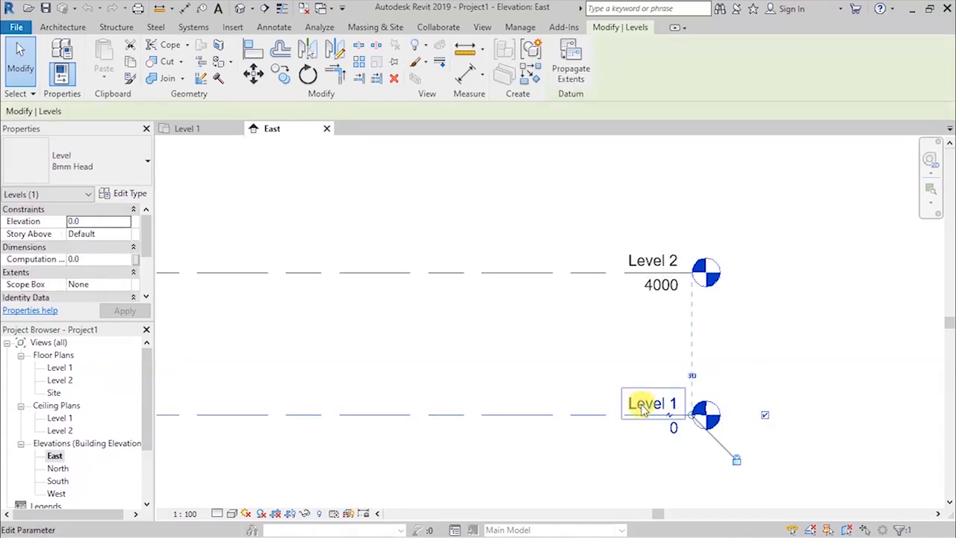
{"action": "left_click", "coordinate": [640, 403]}
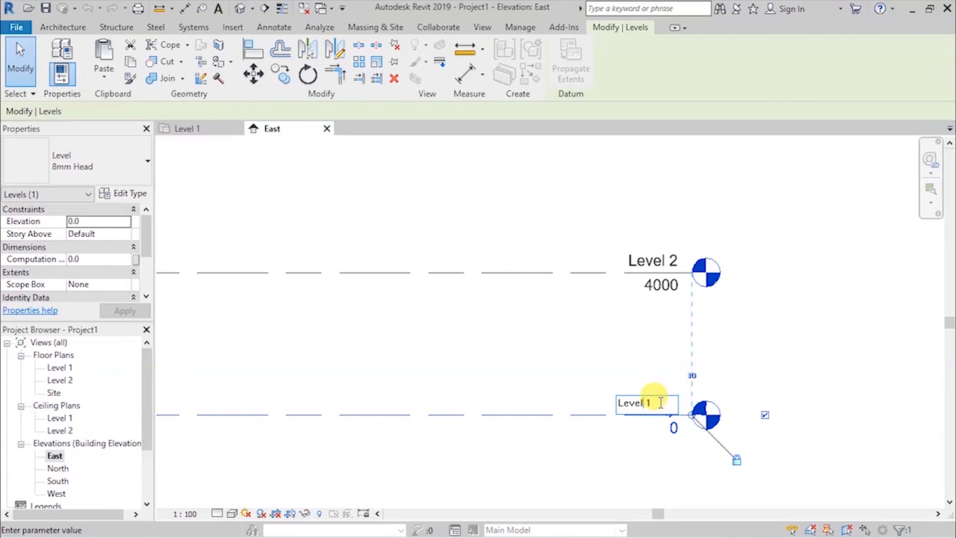
{"action": "left_click_drag", "start_coordinate": [661, 402], "coordinate": [575, 395]}
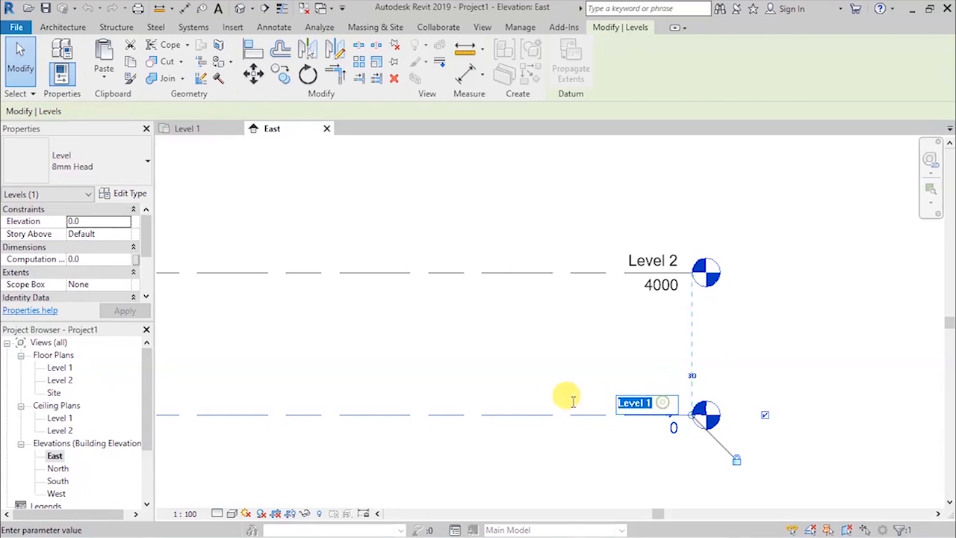
{"action": "type", "text": "Ground Floor"}
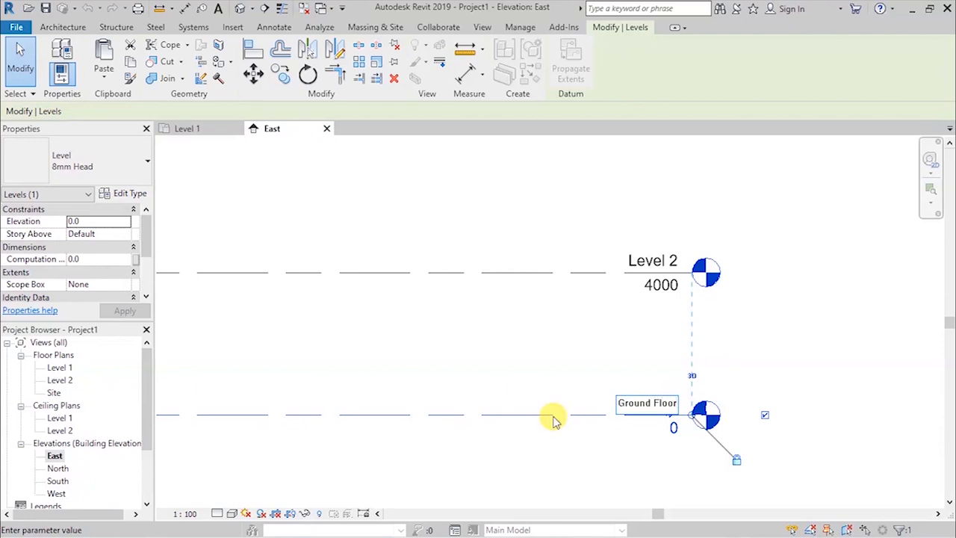
{"action": "left_click", "coordinate": [608, 439]}
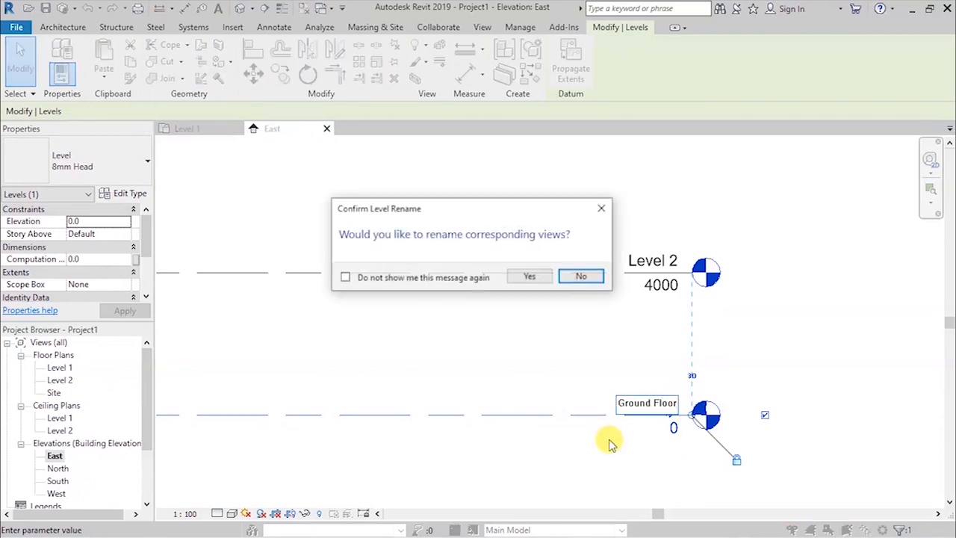
{"action": "left_click", "coordinate": [529, 280]}
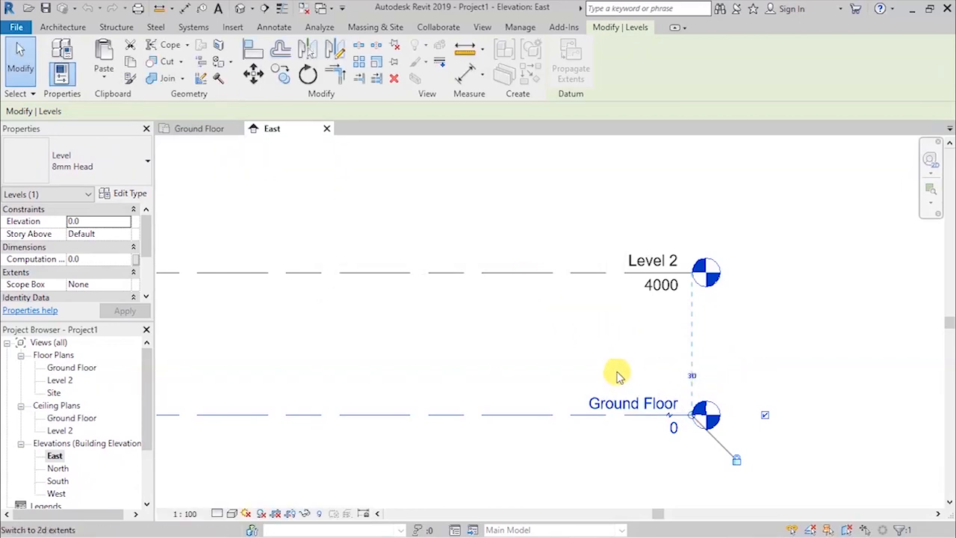
{"action": "left_click", "coordinate": [814, 355]}
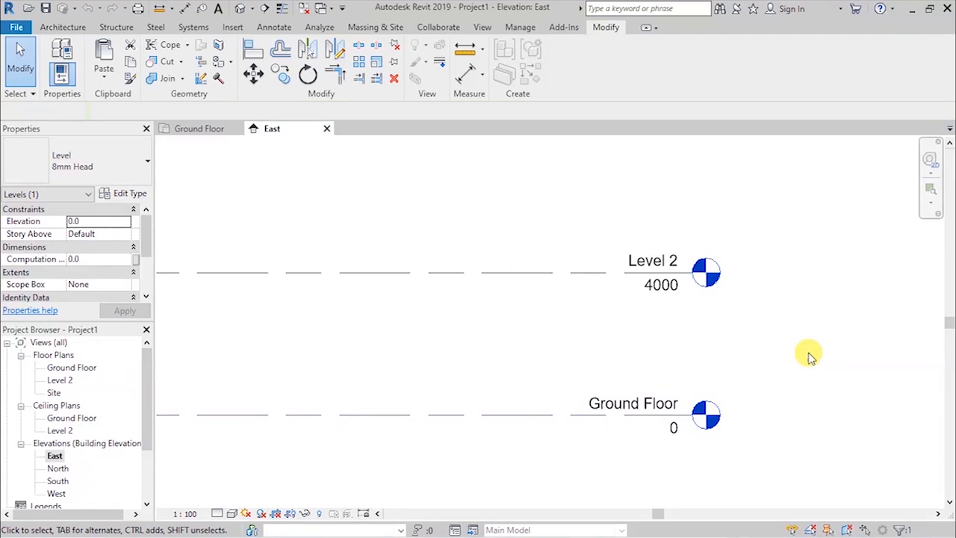
- Set the elevation of Level 2 to 2800
{"action": "scroll", "coordinate": [736, 391], "scroll_direction": "down", "scroll_amount": 2}
{"action": "scroll", "coordinate": [723, 313], "scroll_direction": "up", "scroll_amount": 2}
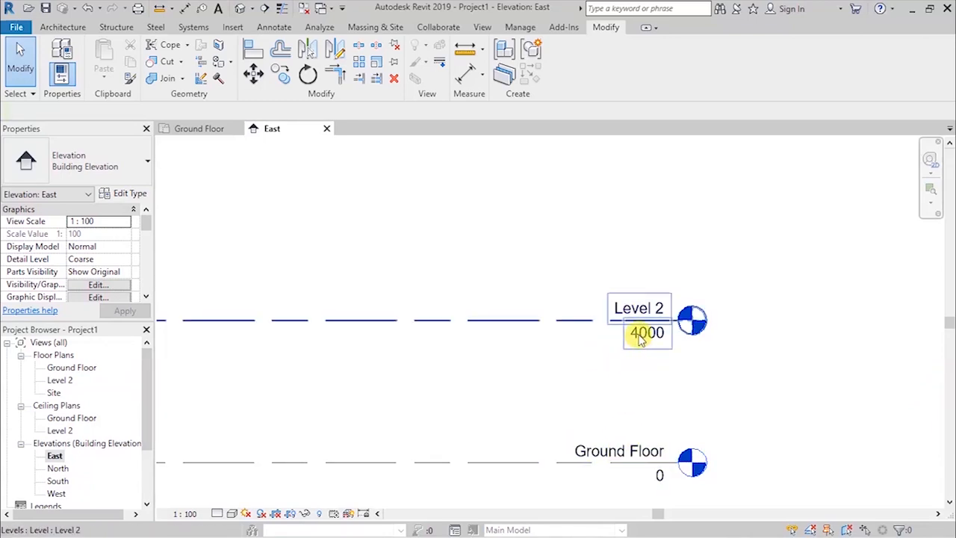
{"action": "left_click", "coordinate": [640, 339]}
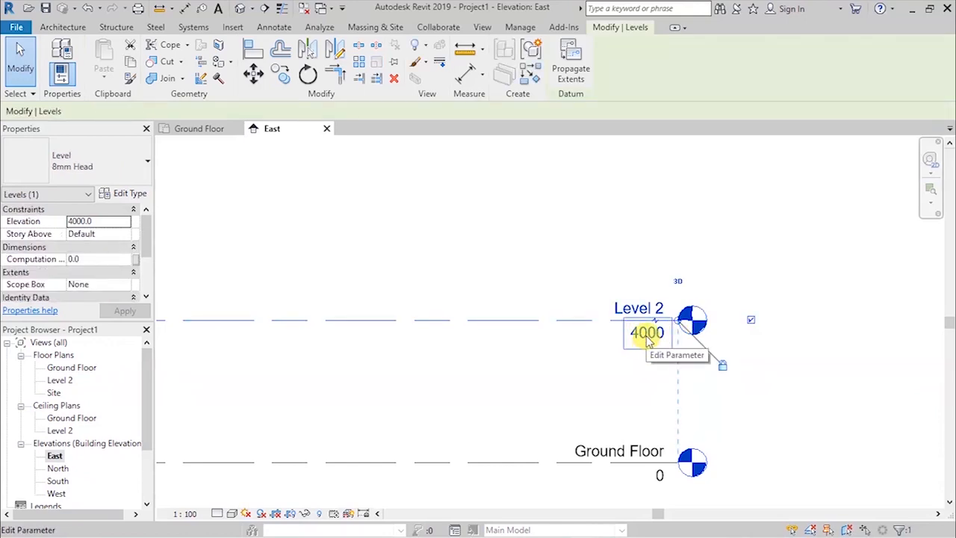
{"action": "left_click", "coordinate": [647, 339]}
{"action": "left_click_drag", "start_coordinate": [644, 332], "coordinate": [551, 326]}
{"action": "type", "text": "2800"}
{"action": "left_click", "coordinate": [544, 331]}
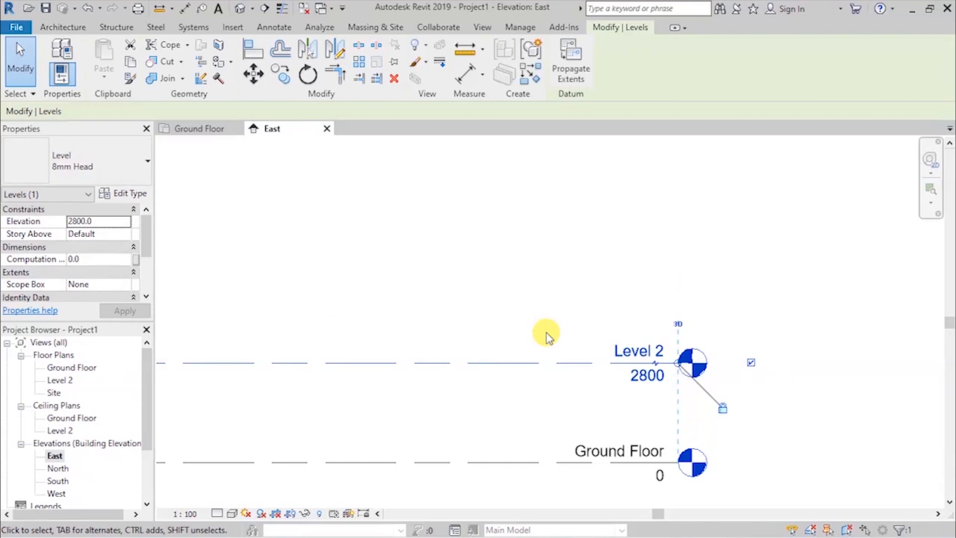
- Rename Level 2 to Ceiling Level and rename its corresponding views as well
{"action": "left_click", "coordinate": [624, 350]}
{"action": "left_click_drag", "start_coordinate": [640, 348], "coordinate": [561, 354]}
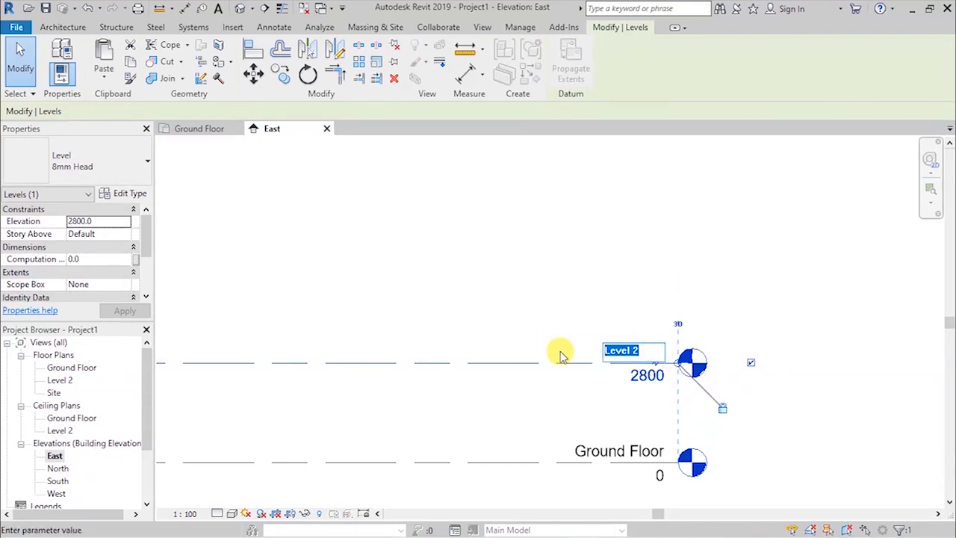
{"action": "type", "text": "Ceiling "}
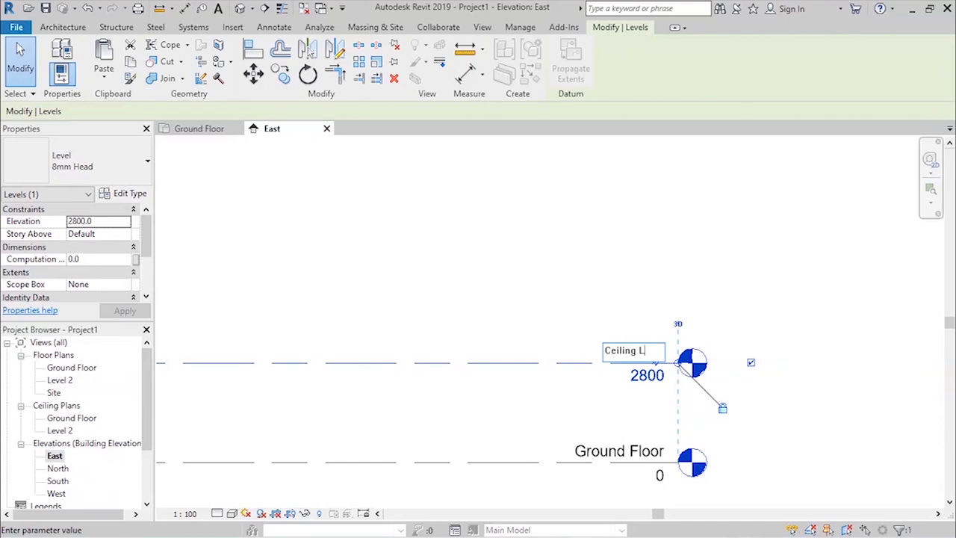
{"action": "type", "text": "Level"}
{"action": "left_click", "coordinate": [558, 309]}
{"action": "left_click", "coordinate": [528, 277]}
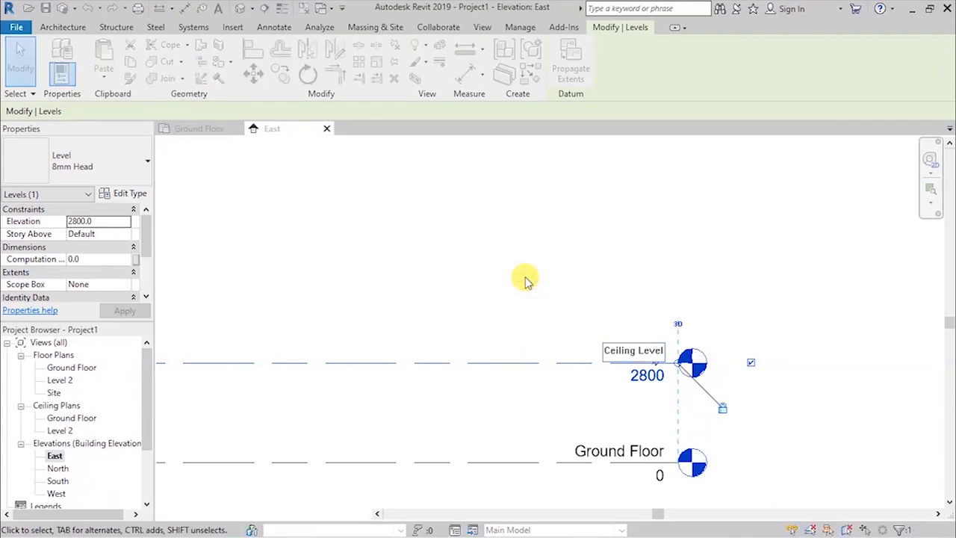
{"action": "left_click", "coordinate": [623, 261]}
{"action": "scroll", "coordinate": [647, 291], "scroll_direction": "down", "scroll_amount": 4}
{"action": "scroll", "coordinate": [620, 328], "scroll_direction": "up", "scroll_amount": 4}
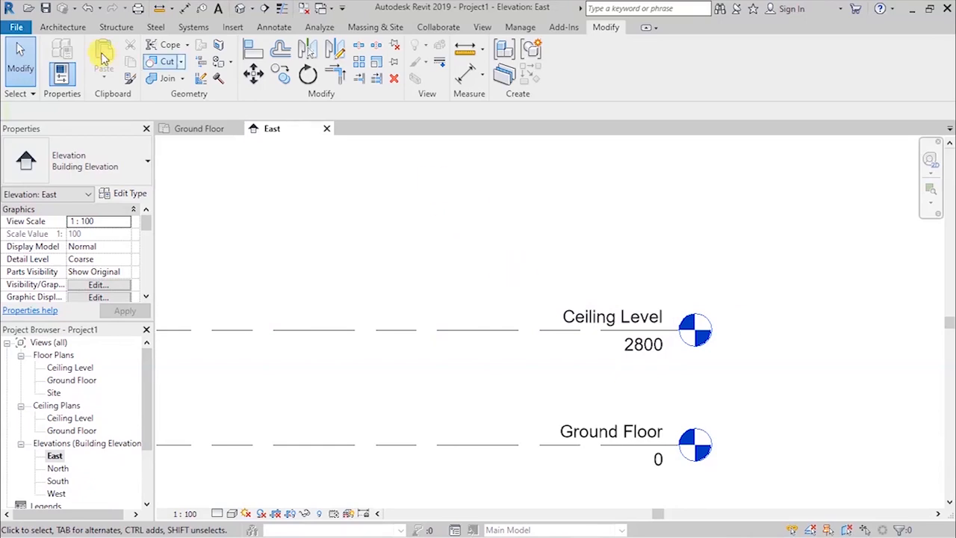
{"action": "left_click", "coordinate": [63, 27]}
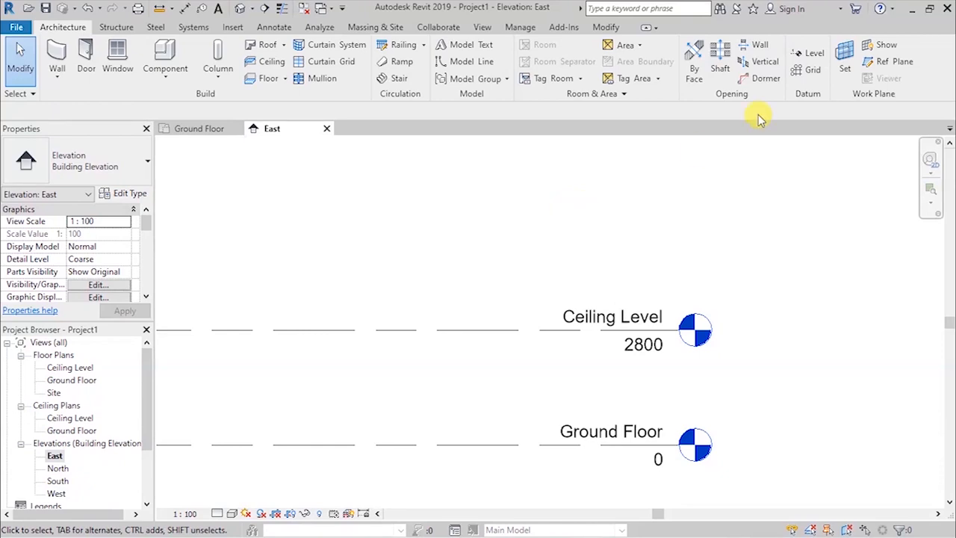
{"action": "left_click", "coordinate": [812, 53]}
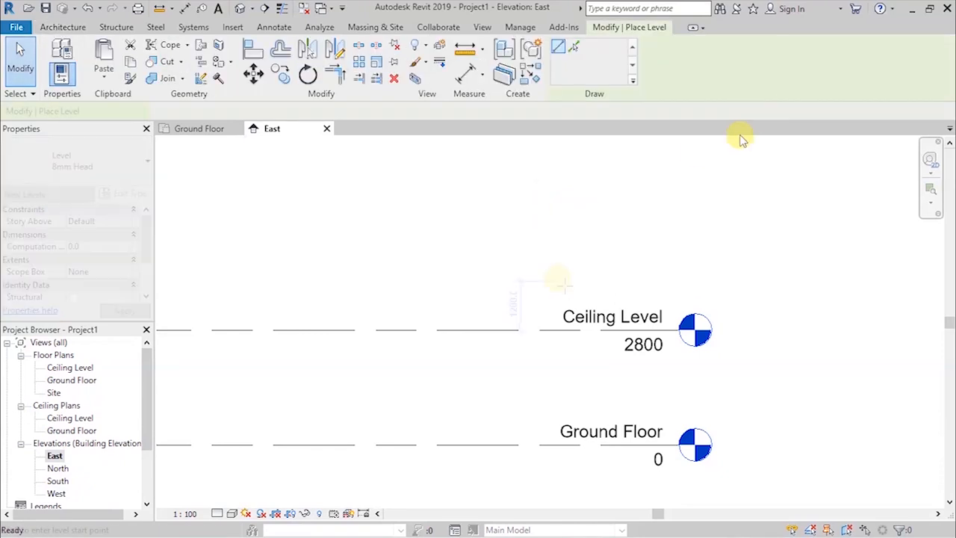
{"action": "scroll", "coordinate": [523, 280], "scroll_direction": "up", "scroll_amount": 2}
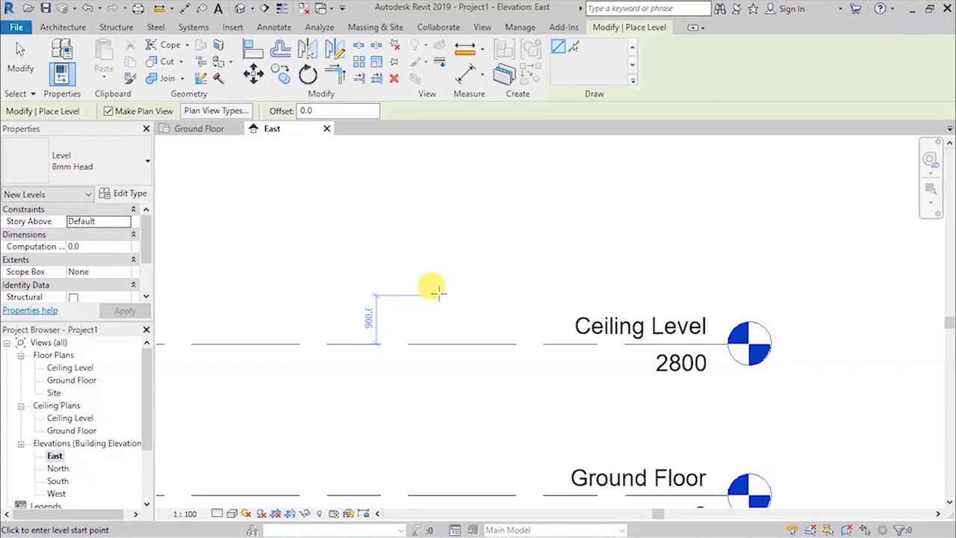
{"action": "type", "text": "200"}
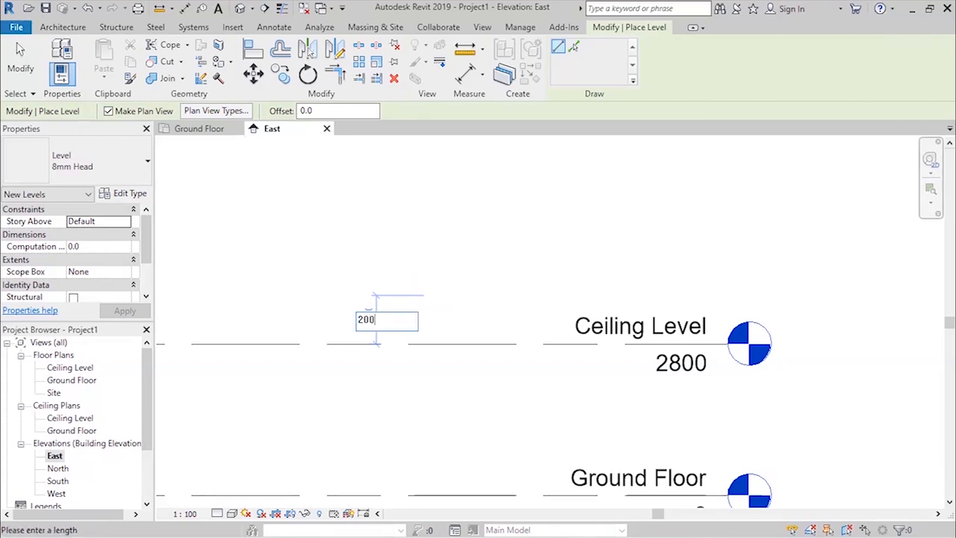
{"action": "key", "text": "Return"}
{"action": "left_click", "coordinate": [435, 295]}
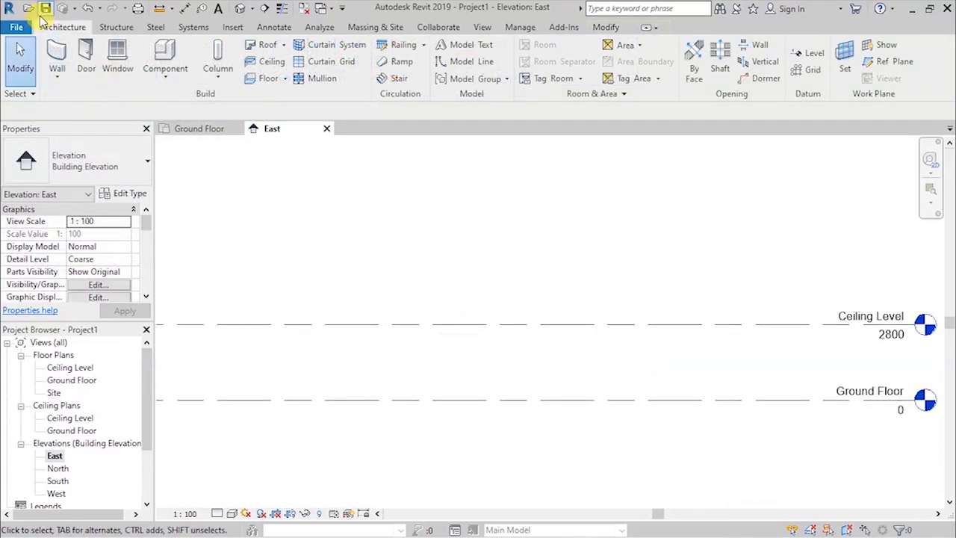
- Draw a new level line 200 above Ceiling Level, at elevation 3000, ending in line with the existing level heads
{"action": "left_click", "coordinate": [806, 56]}
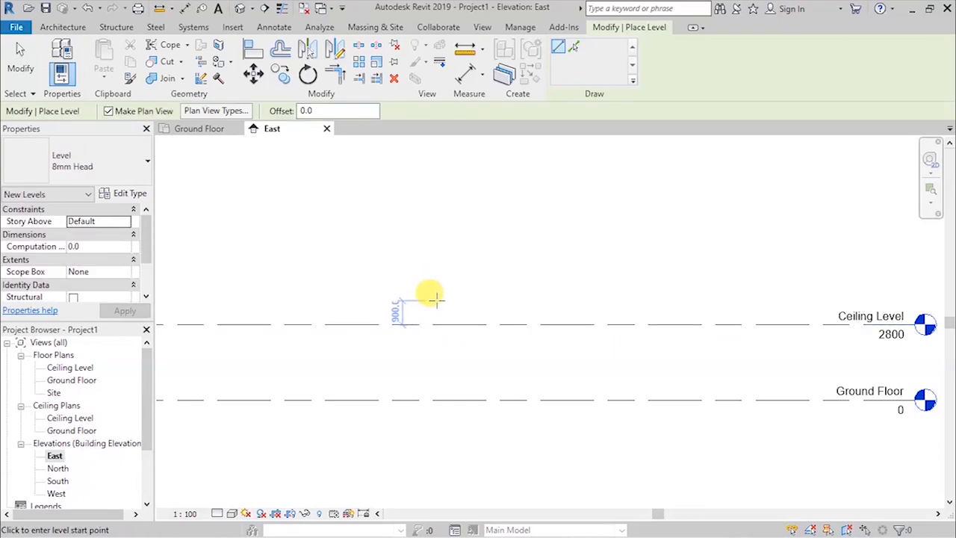
{"action": "scroll", "coordinate": [384, 305], "scroll_direction": "up", "scroll_amount": 3}
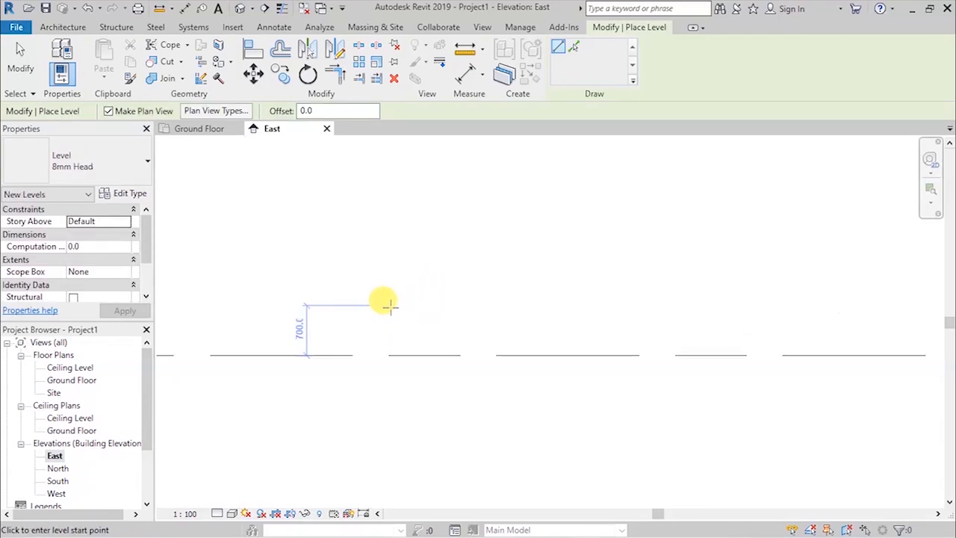
{"action": "left_click", "coordinate": [528, 364]}
{"action": "scroll", "coordinate": [500, 355], "scroll_direction": "down", "scroll_amount": 5}
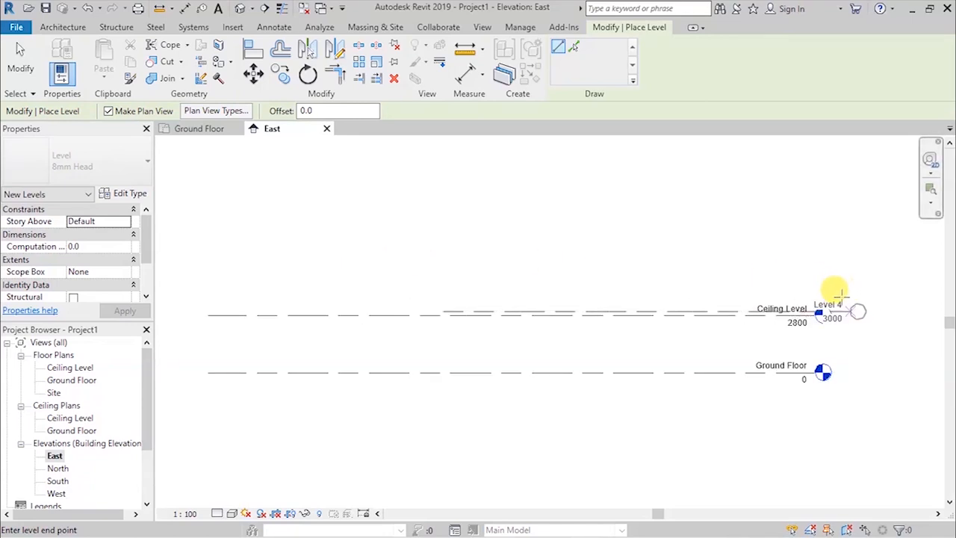
{"action": "scroll", "coordinate": [832, 297], "scroll_direction": "up", "scroll_amount": 4}
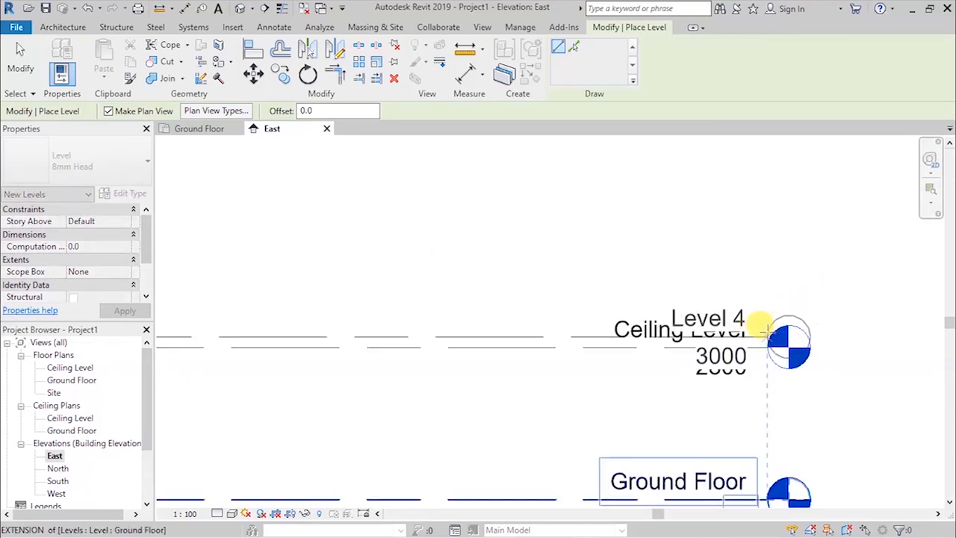
{"action": "left_click", "coordinate": [764, 329]}
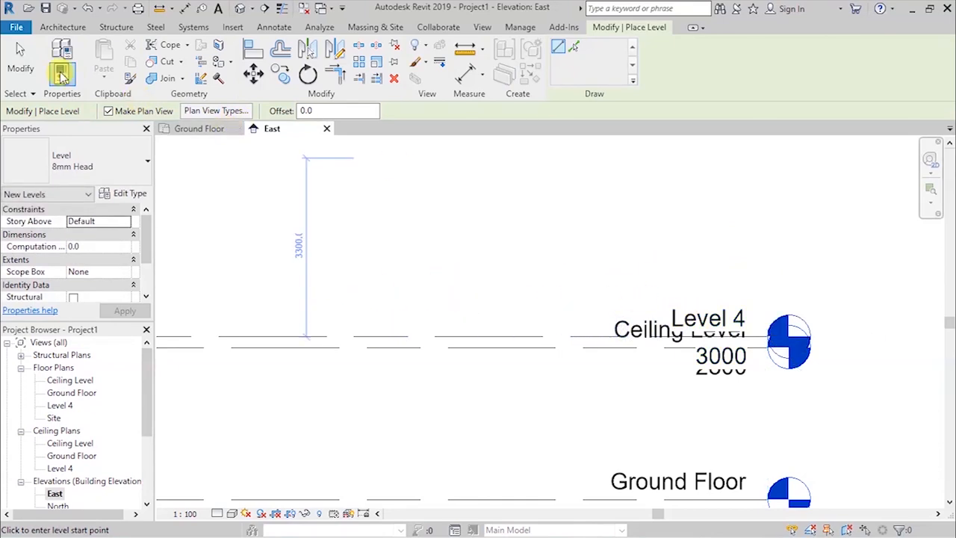
{"action": "left_click", "coordinate": [23, 64]}
- Extend the headless end of the 3000 level line to align with the ends of the other levels
{"action": "scroll", "coordinate": [605, 274], "scroll_direction": "down", "scroll_amount": 5}
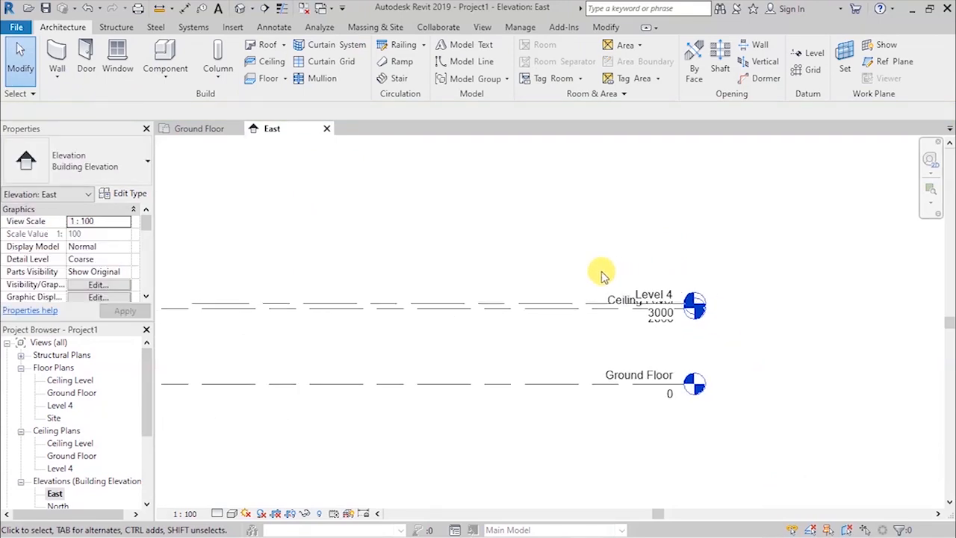
{"action": "scroll", "coordinate": [459, 293], "scroll_direction": "up", "scroll_amount": 5}
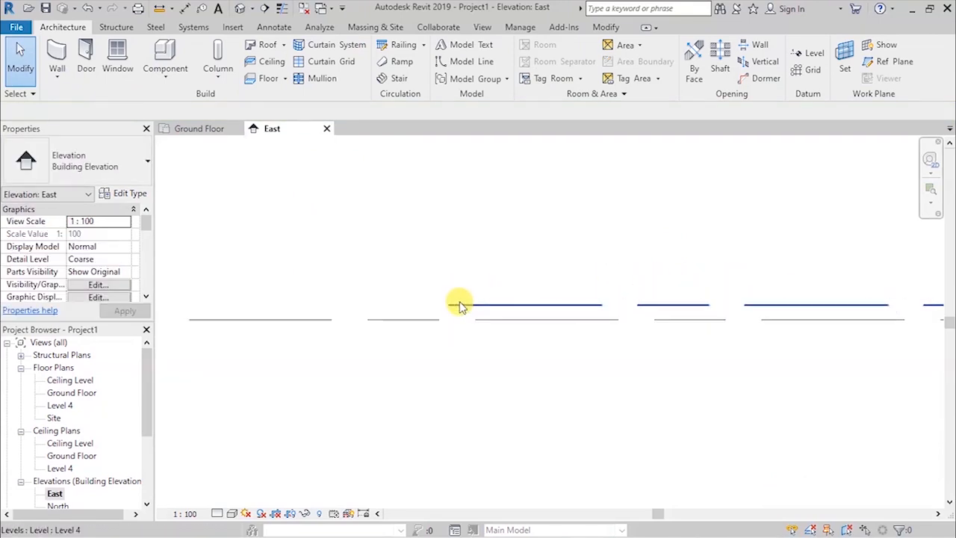
{"action": "left_click", "coordinate": [462, 302]}
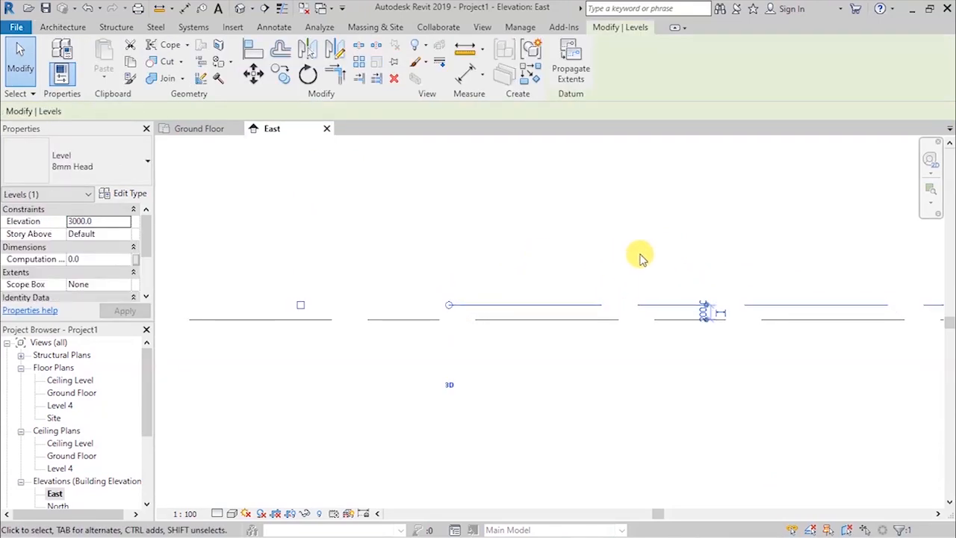
{"action": "scroll", "coordinate": [640, 262], "scroll_direction": "down", "scroll_amount": 2}
{"action": "scroll", "coordinate": [650, 281], "scroll_direction": "down", "scroll_amount": 3}
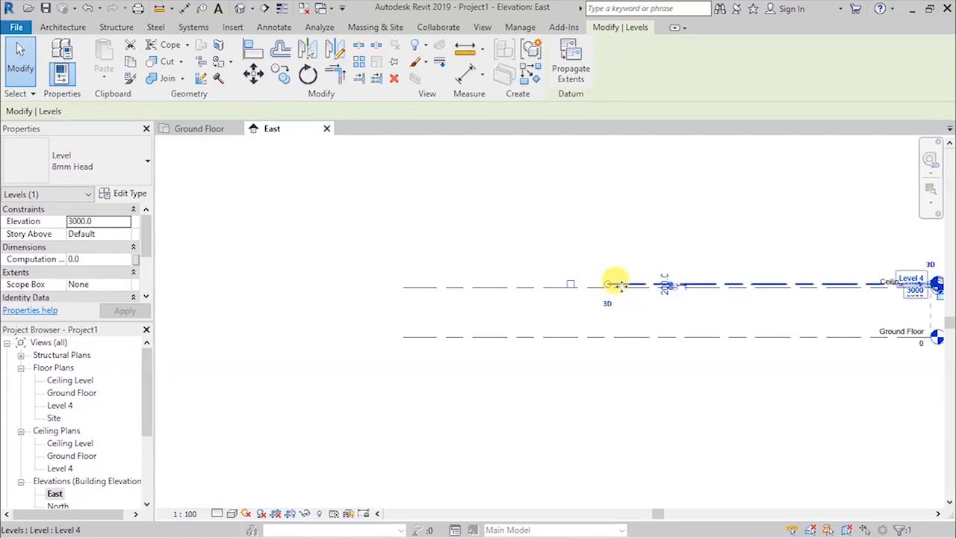
{"action": "left_click_drag", "start_coordinate": [608, 286], "coordinate": [403, 282]}
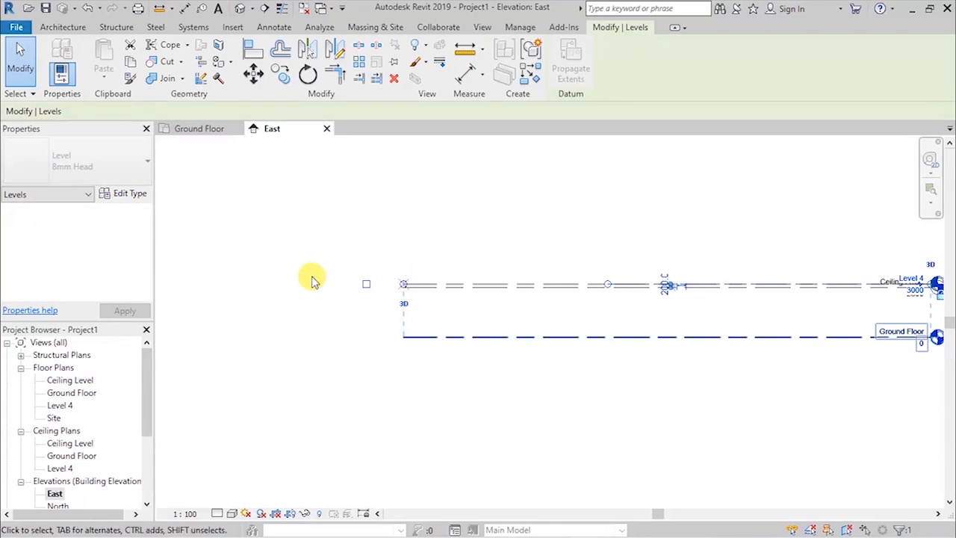
- Rename Level 4 to Roof Level and rename its corresponding views as well
{"action": "scroll", "coordinate": [305, 271], "scroll_direction": "down", "scroll_amount": 2}
{"action": "left_click", "coordinate": [665, 274]}
{"action": "scroll", "coordinate": [657, 274], "scroll_direction": "up", "scroll_amount": 5}
{"action": "scroll", "coordinate": [506, 267], "scroll_direction": "up", "scroll_amount": 3}
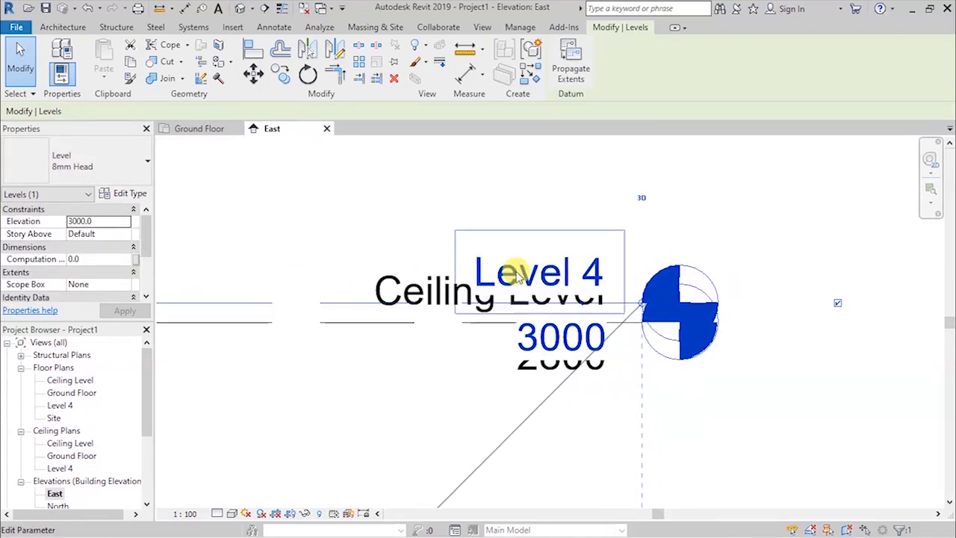
{"action": "left_click", "coordinate": [543, 277]}
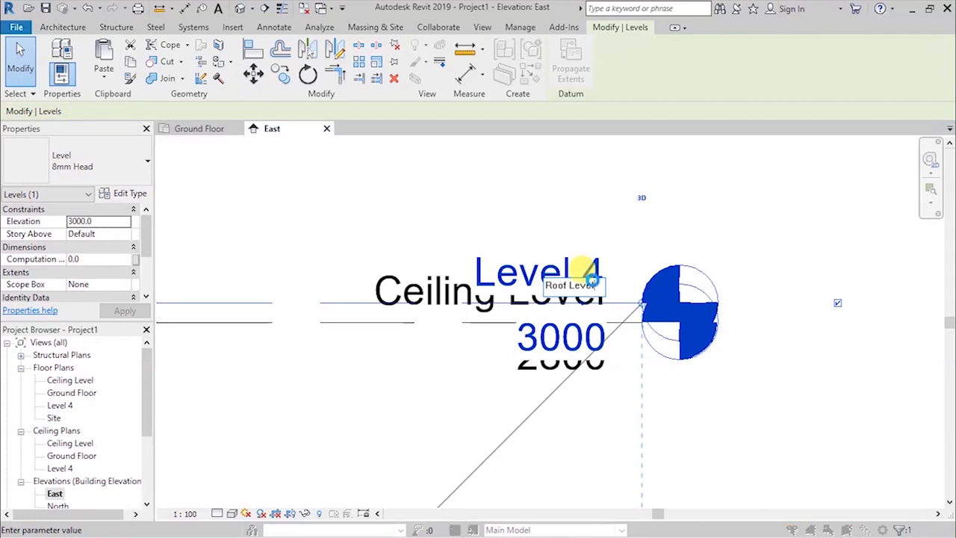
{"action": "key", "text": "Return"}
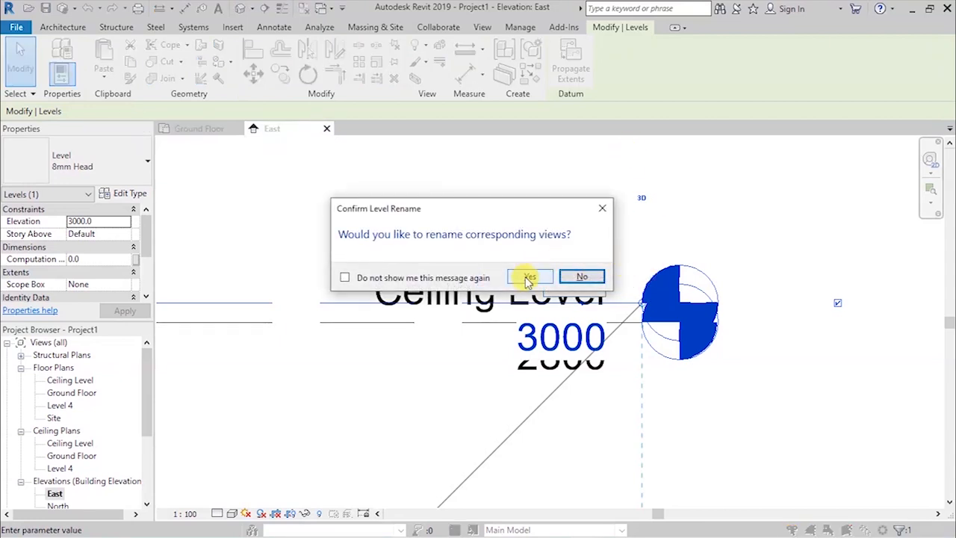
{"action": "left_click", "coordinate": [528, 277]}
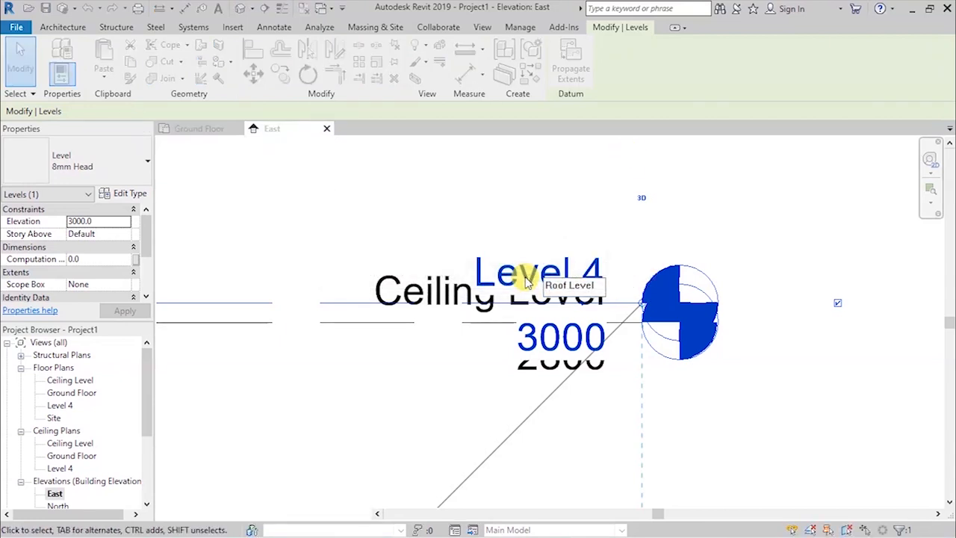
{"action": "left_click", "coordinate": [735, 214]}
- Examine the plan and elevation views in the project browser and the level lines in the East elevation
{"action": "scroll", "coordinate": [676, 248], "scroll_direction": "down", "scroll_amount": 4}
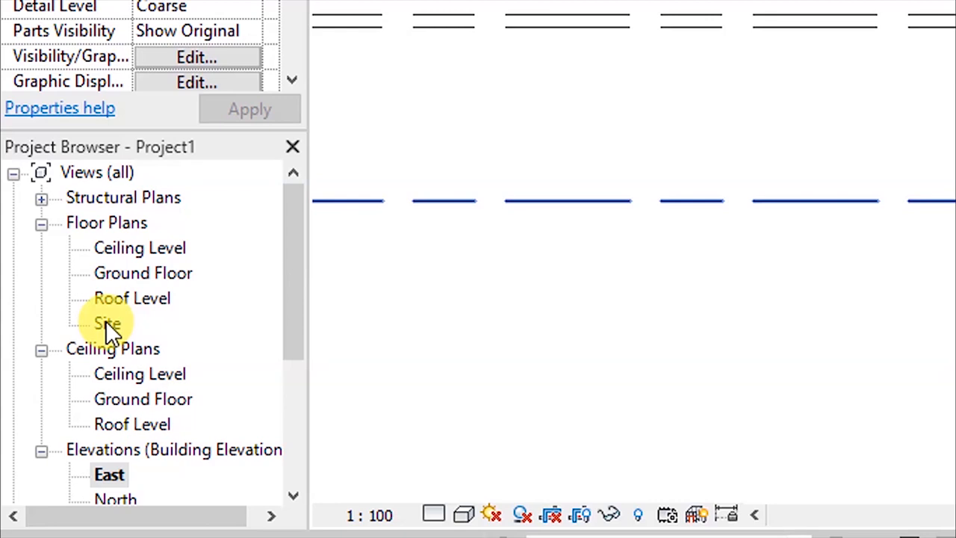
{"action": "scroll", "coordinate": [123, 328], "scroll_direction": "down", "scroll_amount": 2}
{"action": "scroll", "coordinate": [135, 330], "scroll_direction": "down", "scroll_amount": 3}
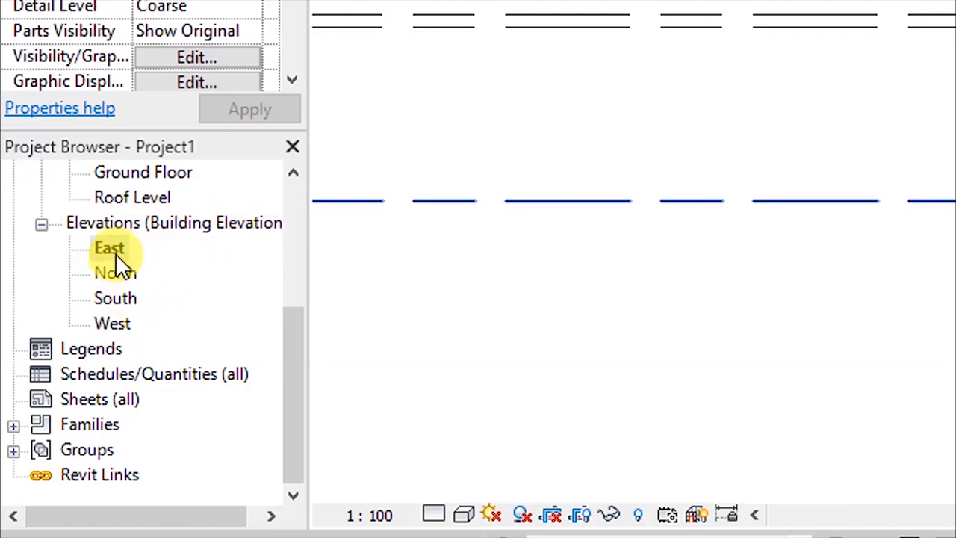
{"action": "scroll", "coordinate": [117, 321], "scroll_direction": "up", "scroll_amount": 1}
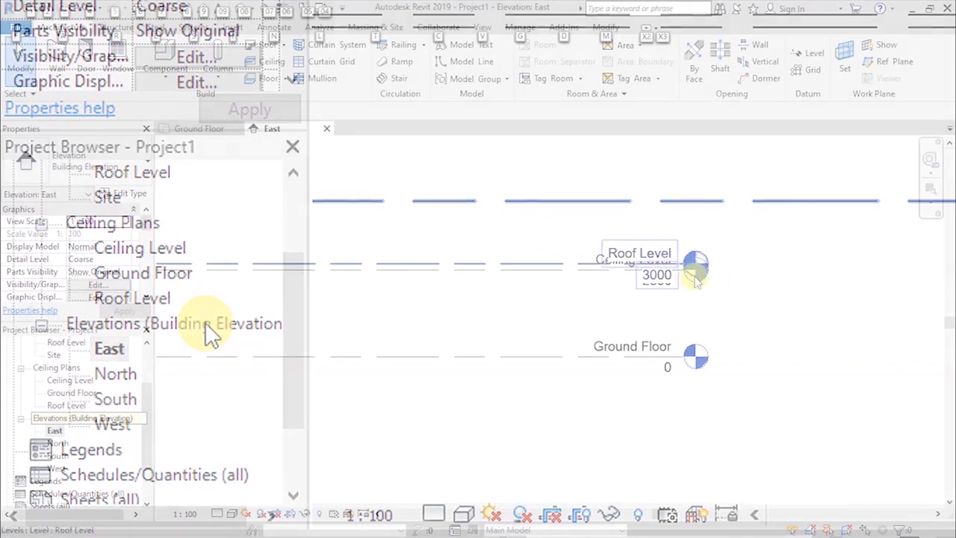
{"action": "scroll", "coordinate": [691, 268], "scroll_direction": "up", "scroll_amount": 3}
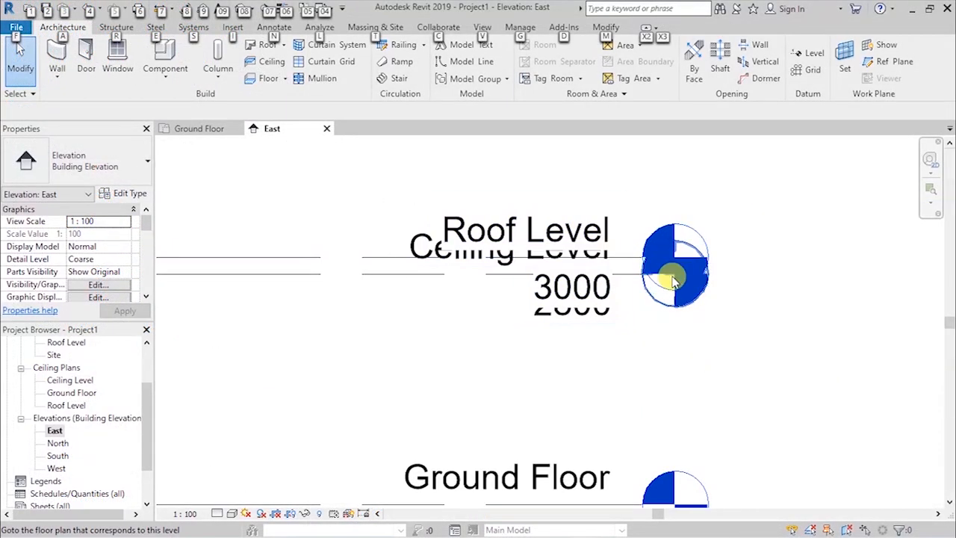
{"action": "scroll", "coordinate": [655, 317], "scroll_direction": "down", "scroll_amount": 3}
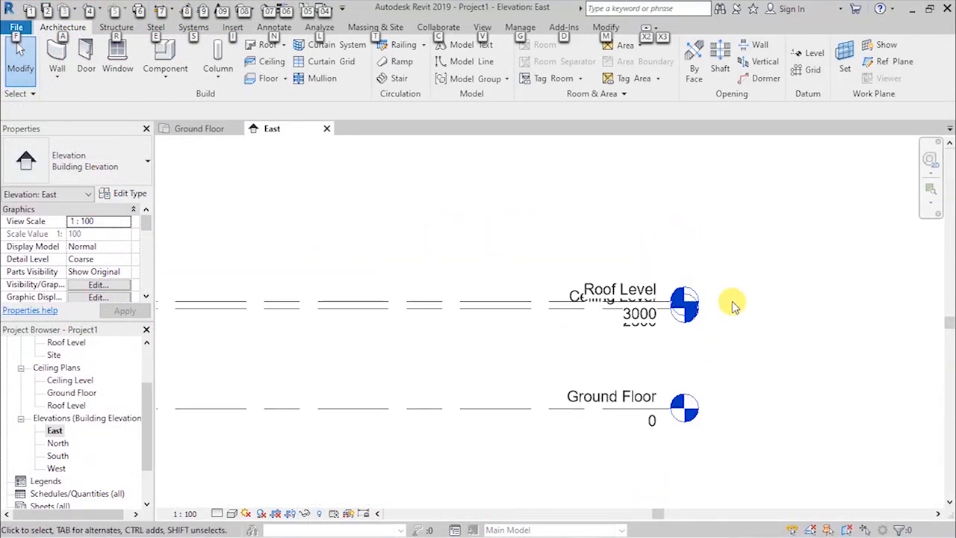
{"action": "scroll", "coordinate": [731, 305], "scroll_direction": "down", "scroll_amount": 2}
{"action": "scroll", "coordinate": [694, 320], "scroll_direction": "down", "scroll_amount": 2}
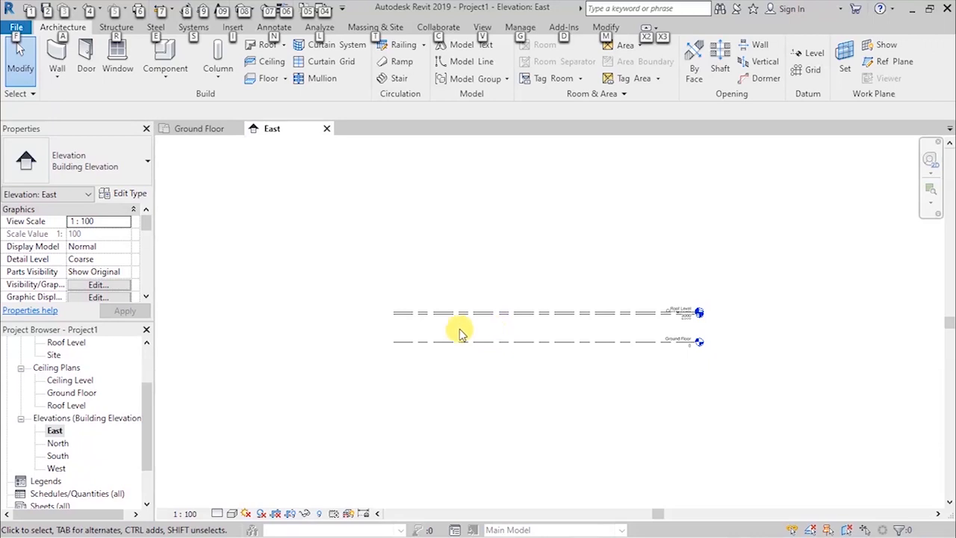
{"action": "scroll", "coordinate": [459, 327], "scroll_direction": "up", "scroll_amount": 3}
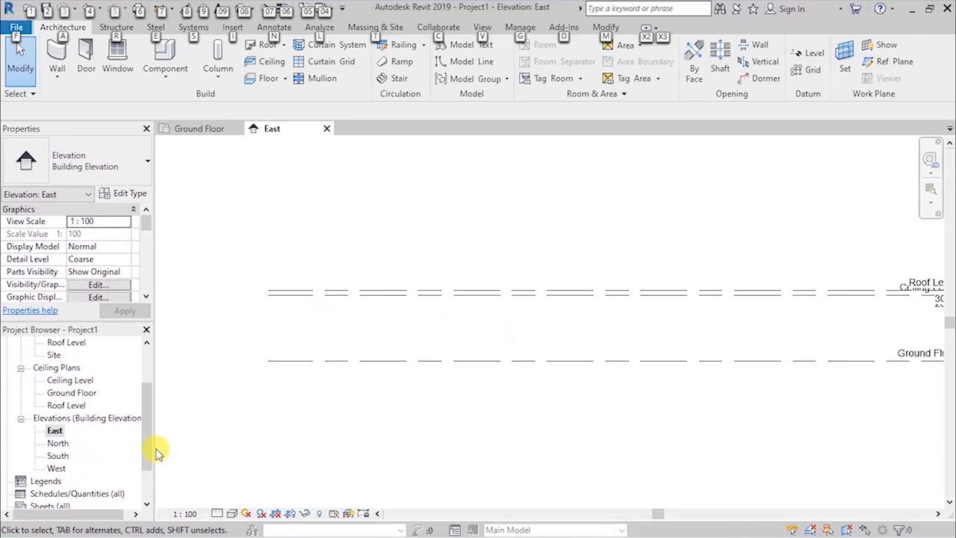
- Open the North, South and West elevations in turn to check their levels, and close the West view
{"action": "scroll", "coordinate": [149, 448], "scroll_direction": "down", "scroll_amount": 1}
{"action": "left_click", "coordinate": [59, 404]}
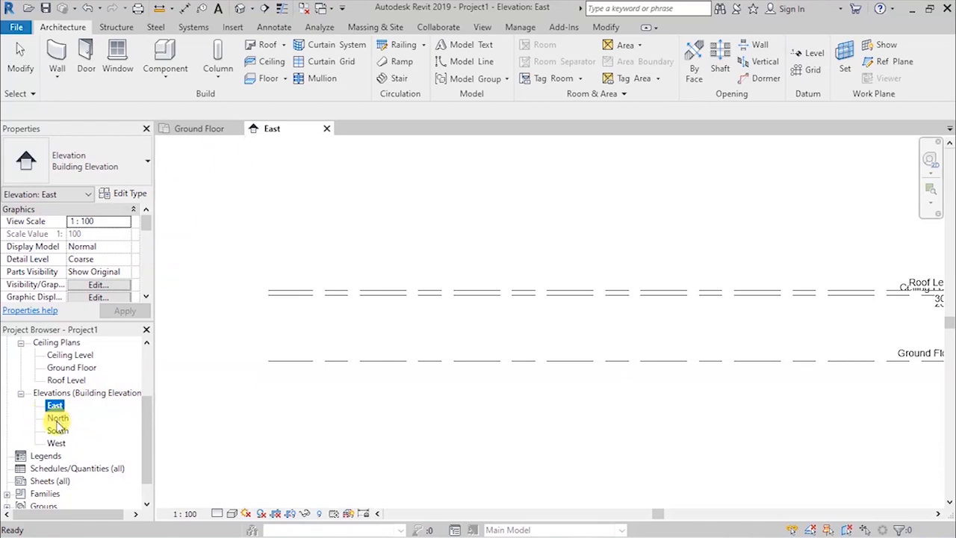
{"action": "double_click", "coordinate": [57, 420]}
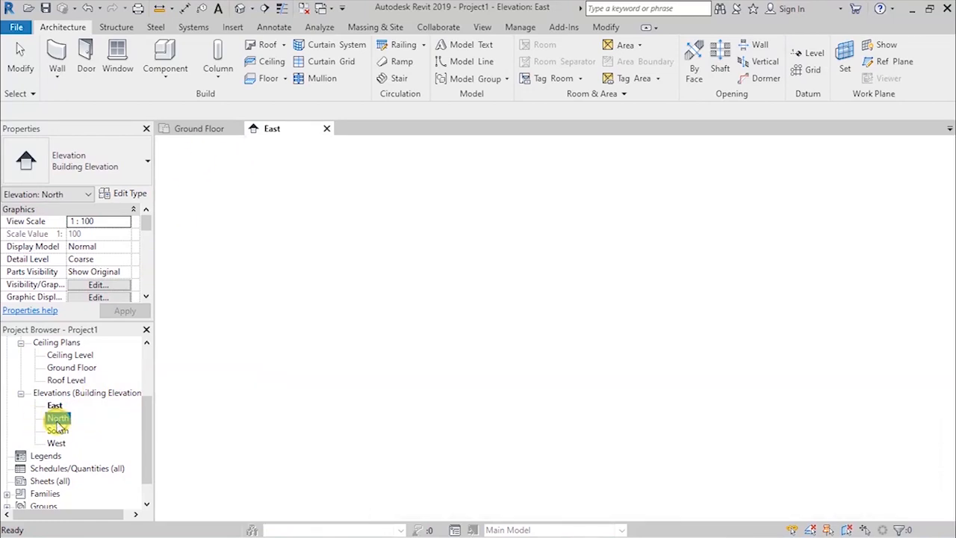
{"action": "double_click", "coordinate": [57, 433]}
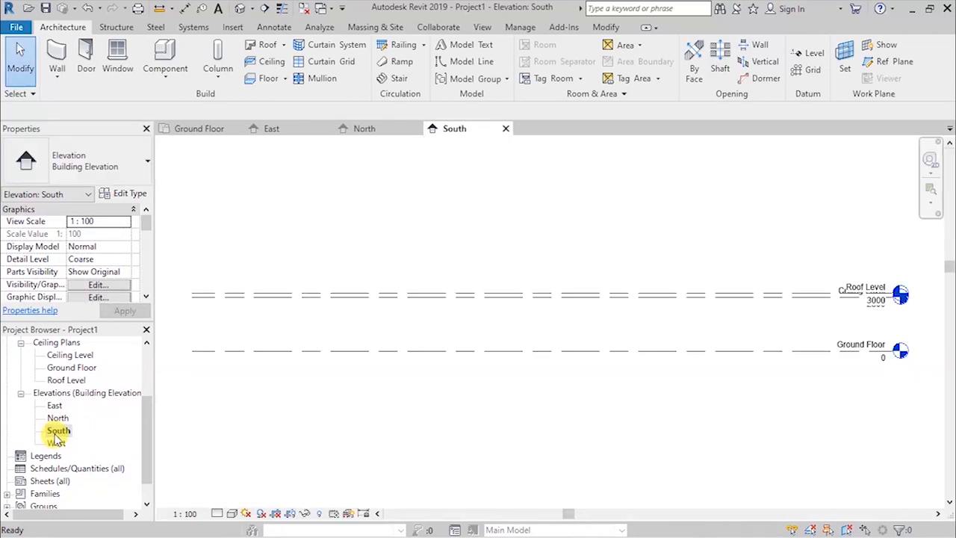
{"action": "double_click", "coordinate": [56, 443]}
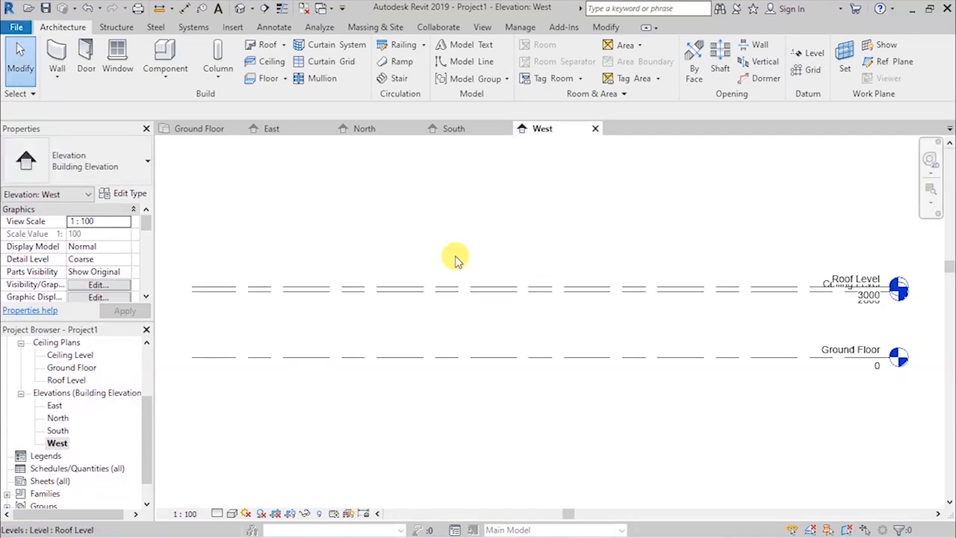
{"action": "left_click", "coordinate": [595, 128]}
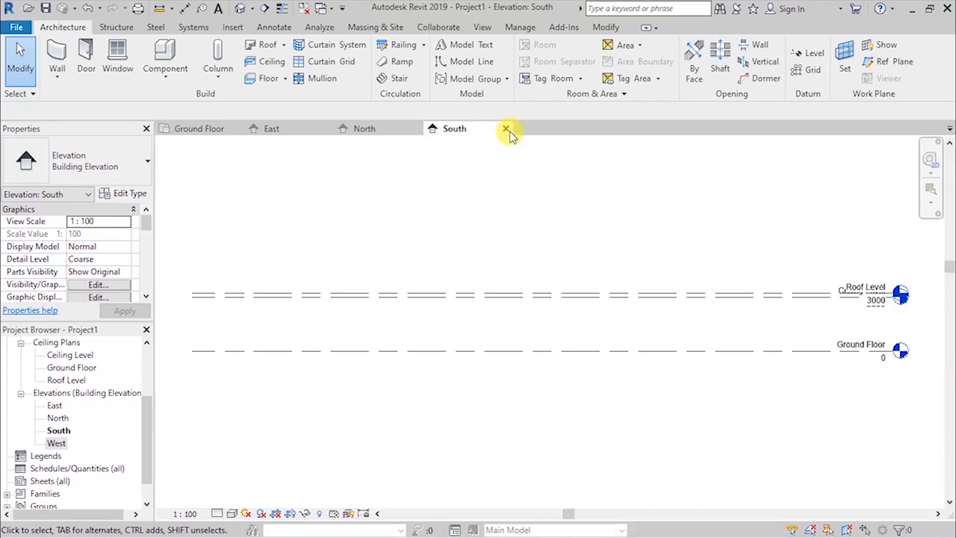
- Close the South, North and East elevation views, leaving only the Ground Floor plan open
{"action": "left_click", "coordinate": [505, 130]}
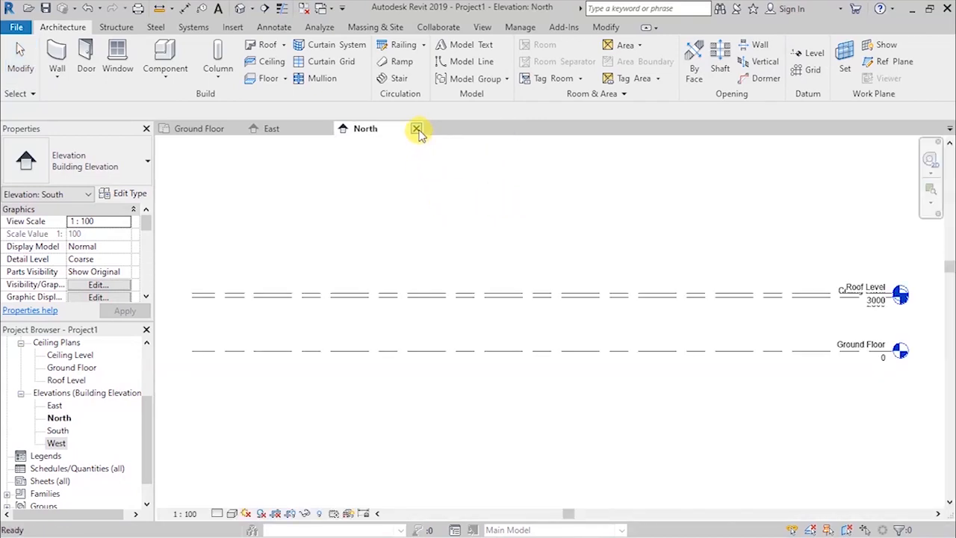
{"action": "left_click", "coordinate": [418, 129]}
{"action": "left_click", "coordinate": [326, 129]}
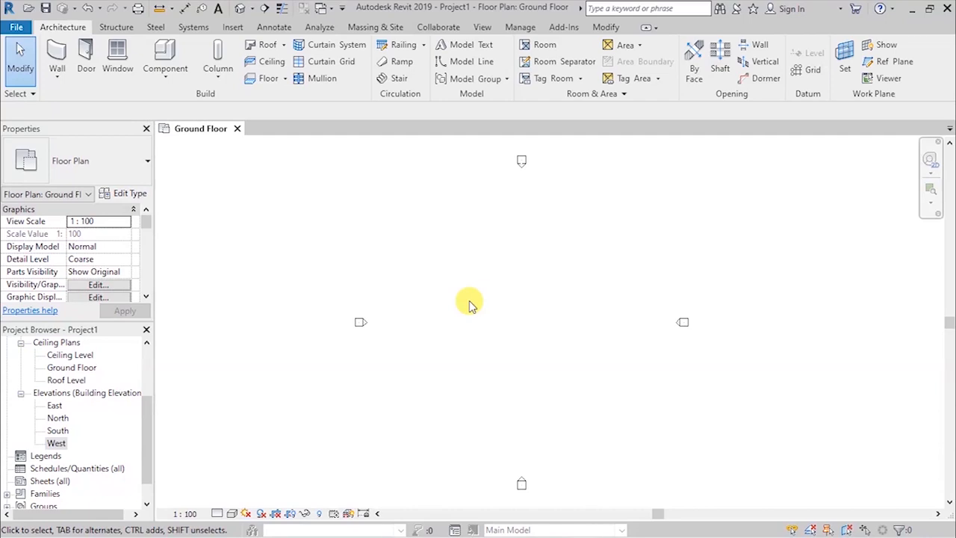
- Open the default 3D view and orbit around the level lines to examine the Roof and Ceiling Level heads up close
{"action": "left_click", "coordinate": [483, 27]}
{"action": "left_click", "coordinate": [398, 63]}
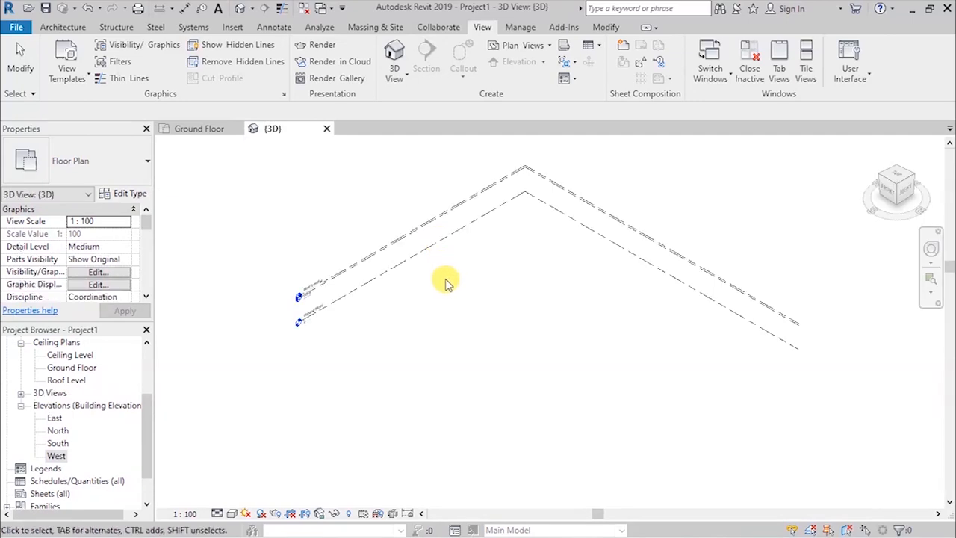
{"action": "left_click", "coordinate": [931, 248]}
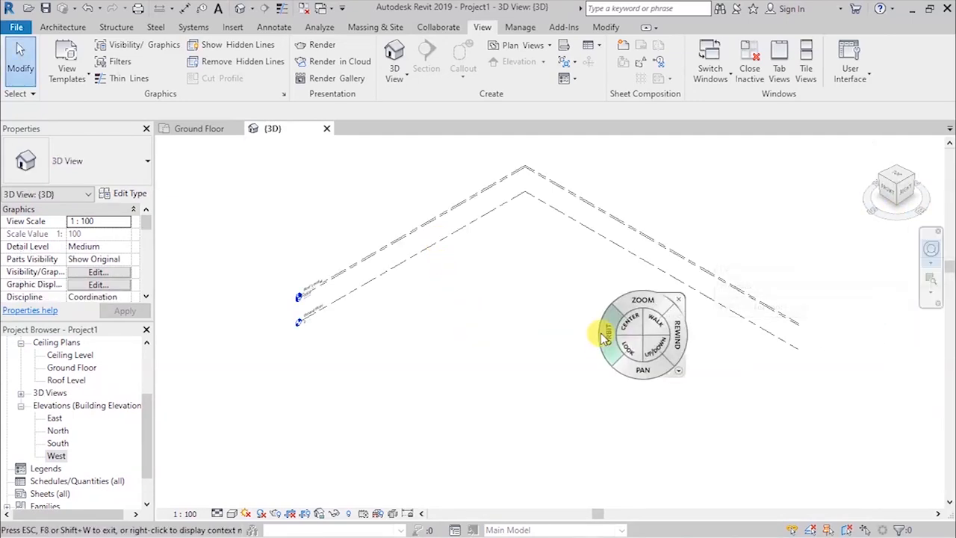
{"action": "left_click_drag", "start_coordinate": [587, 330], "coordinate": [416, 271]}
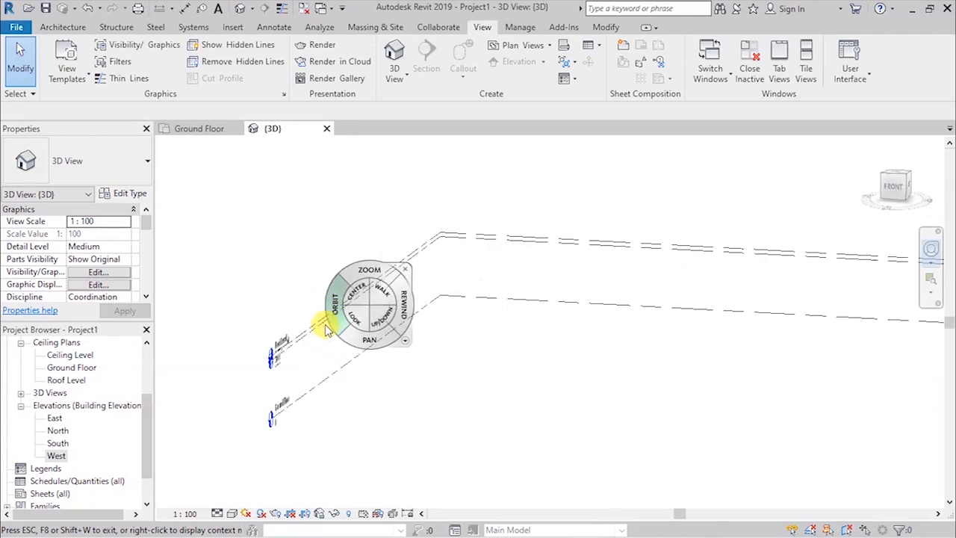
{"action": "scroll", "coordinate": [322, 327], "scroll_direction": "up", "scroll_amount": 4}
{"action": "mouse_move", "coordinate": [277, 342]}
{"action": "left_mouse_down"}
{"action": "mouse_move", "coordinate": [255, 318]}
{"action": "mouse_move", "coordinate": [258, 348]}
{"action": "mouse_move", "coordinate": [274, 334]}
{"action": "left_mouse_up"}
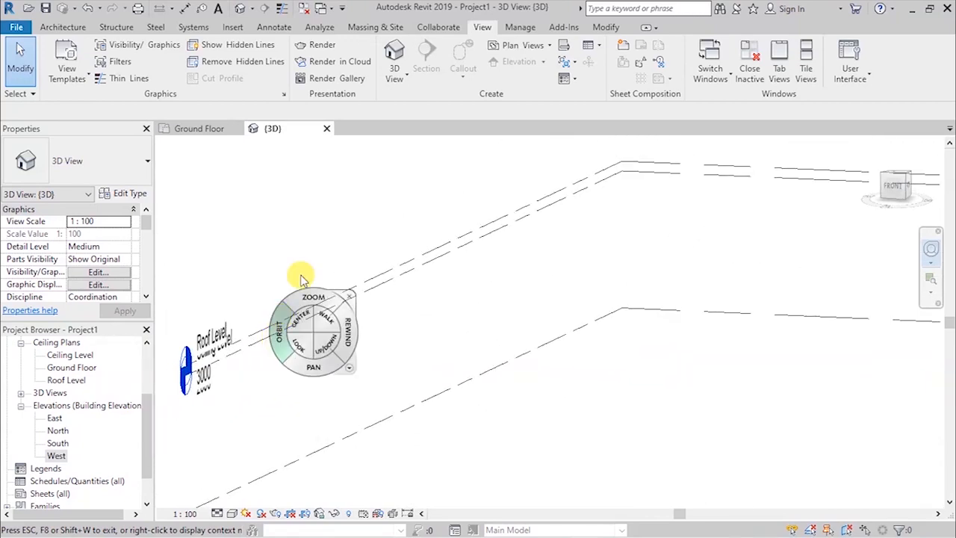
- Return to the Ground Floor plan and close the 3D view
{"action": "left_click", "coordinate": [199, 128]}
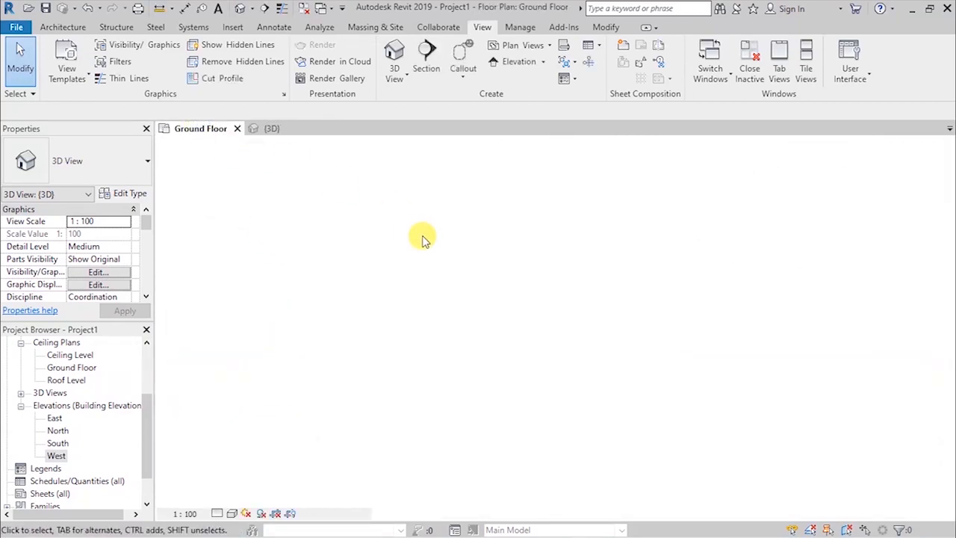
{"action": "left_click", "coordinate": [505, 299]}
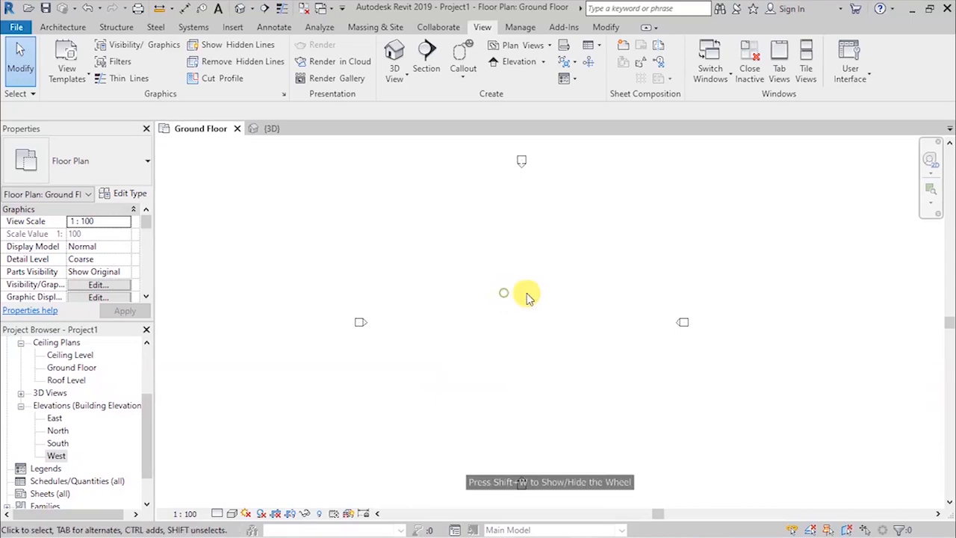
{"action": "left_click", "coordinate": [273, 129]}
{"action": "left_click", "coordinate": [327, 130]}
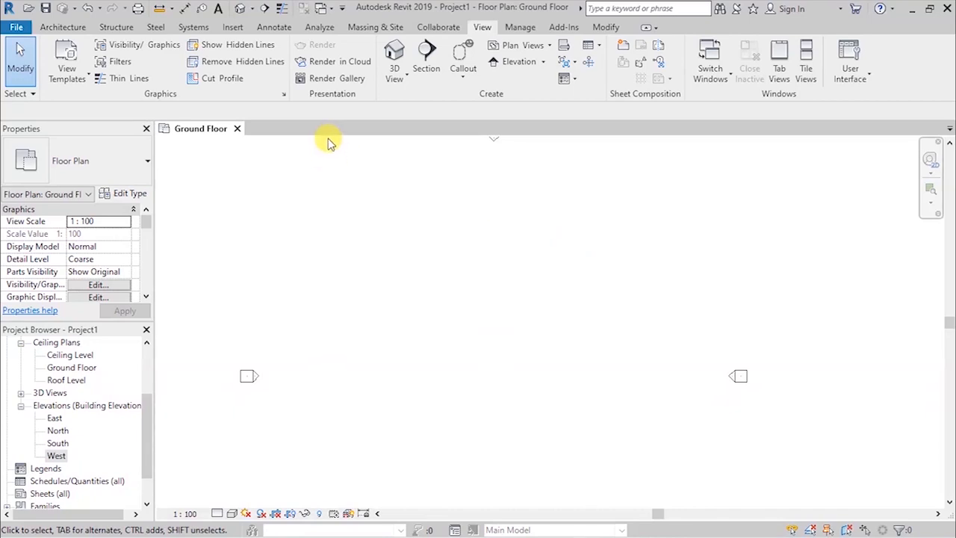
- Start the Grid command on the Ground Floor plan and review the family, available types and graphics parameters of the 6.5mm Bubble type
{"action": "left_click", "coordinate": [63, 27]}
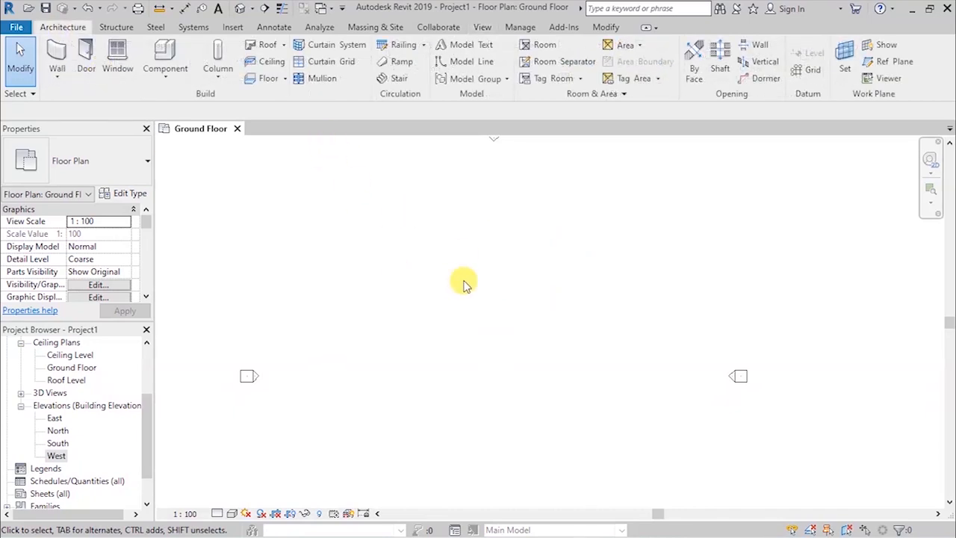
{"action": "left_click", "coordinate": [811, 77]}
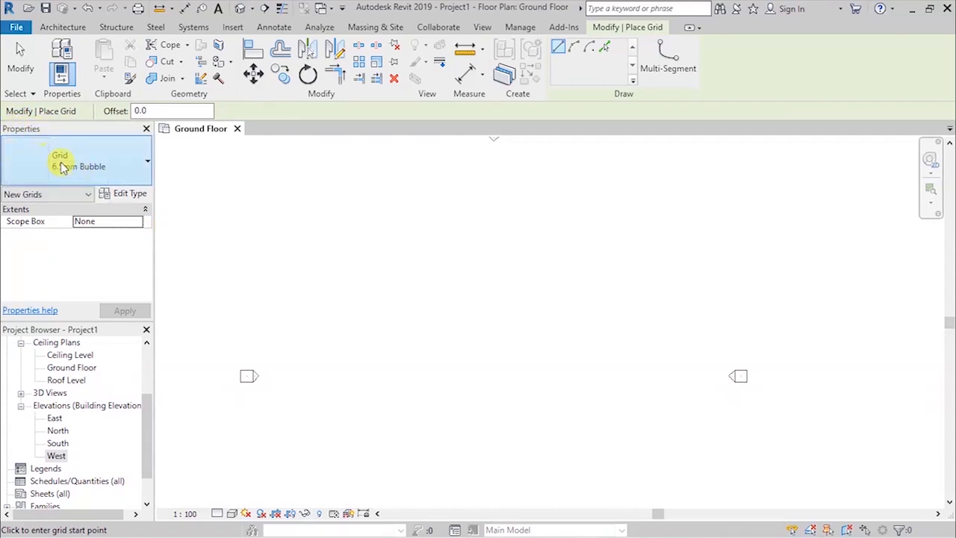
{"action": "left_click", "coordinate": [123, 197]}
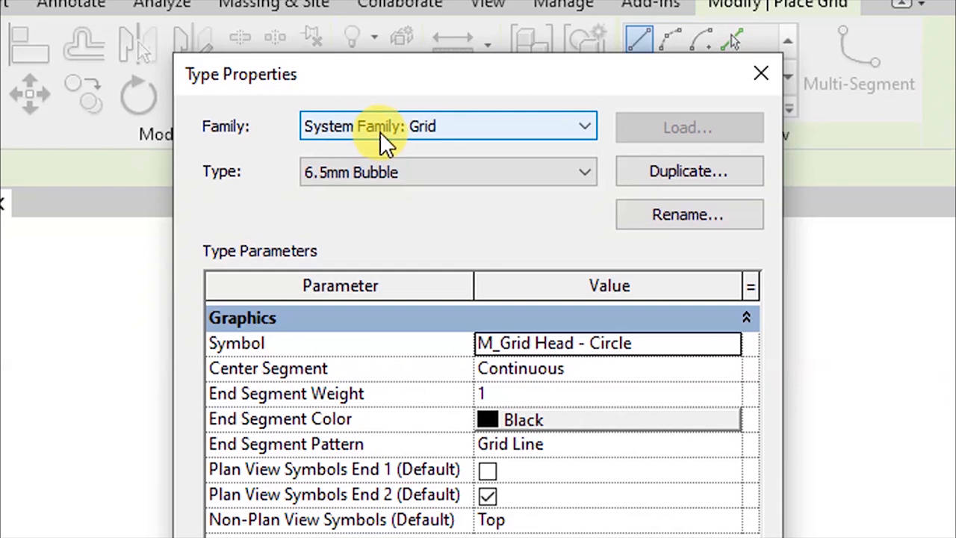
{"action": "left_click", "coordinate": [467, 128]}
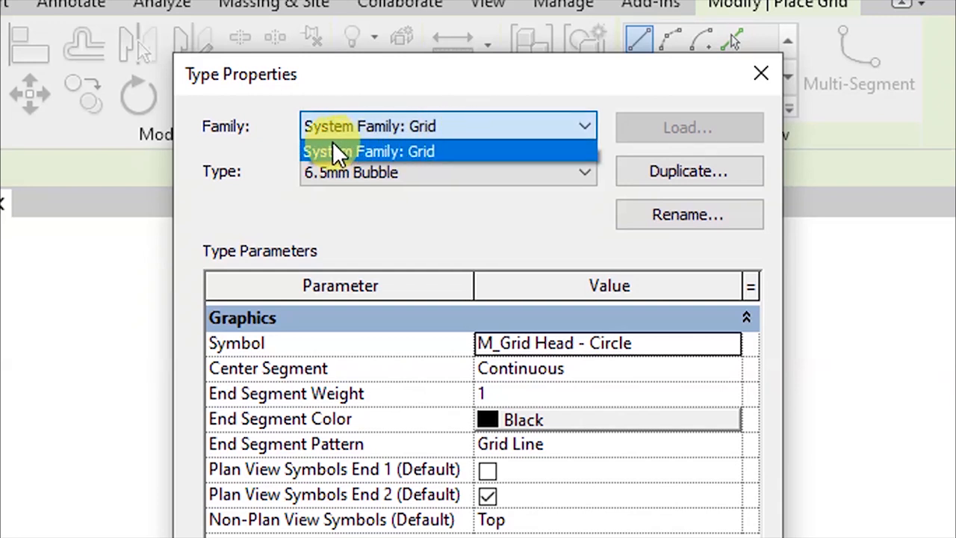
{"action": "left_click", "coordinate": [337, 151]}
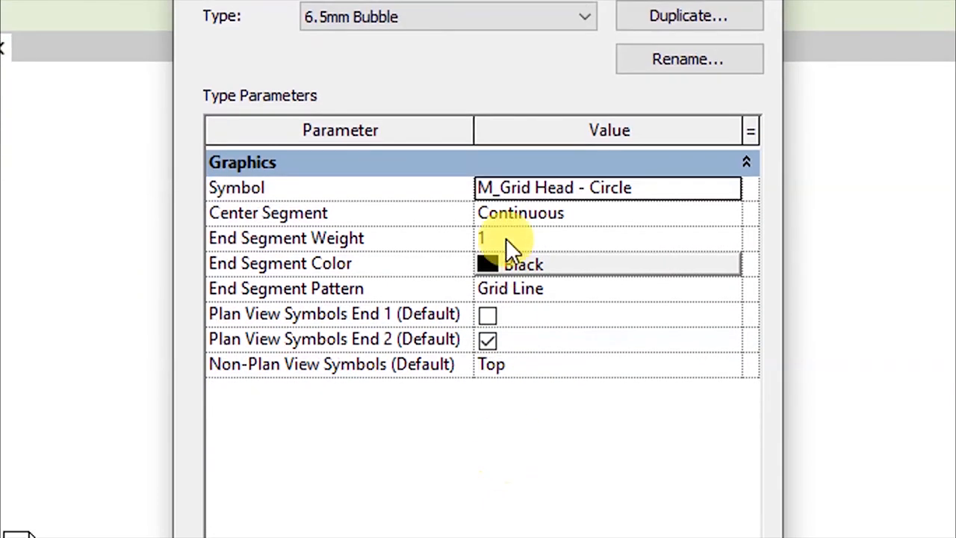
{"action": "left_click", "coordinate": [590, 23]}
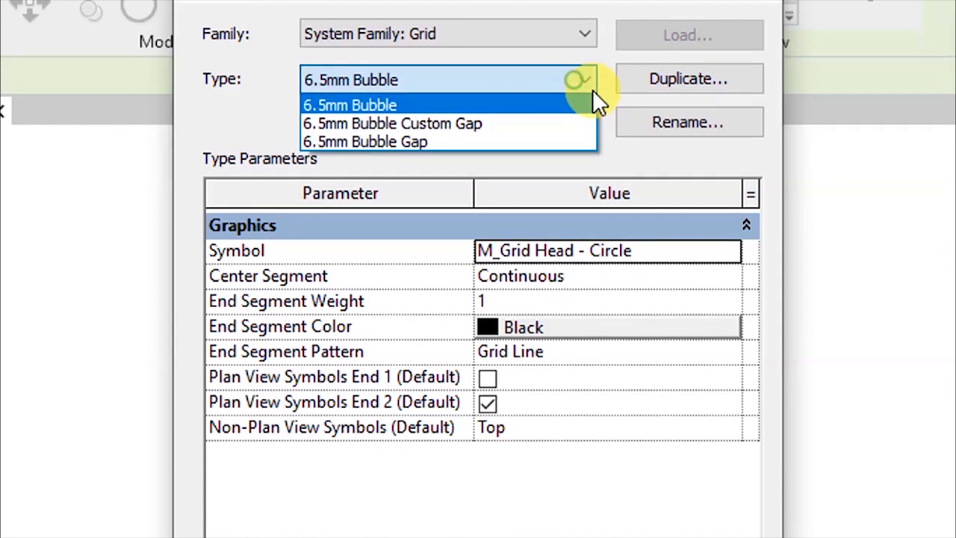
{"action": "left_click", "coordinate": [250, 106]}
{"action": "left_click", "coordinate": [308, 80]}
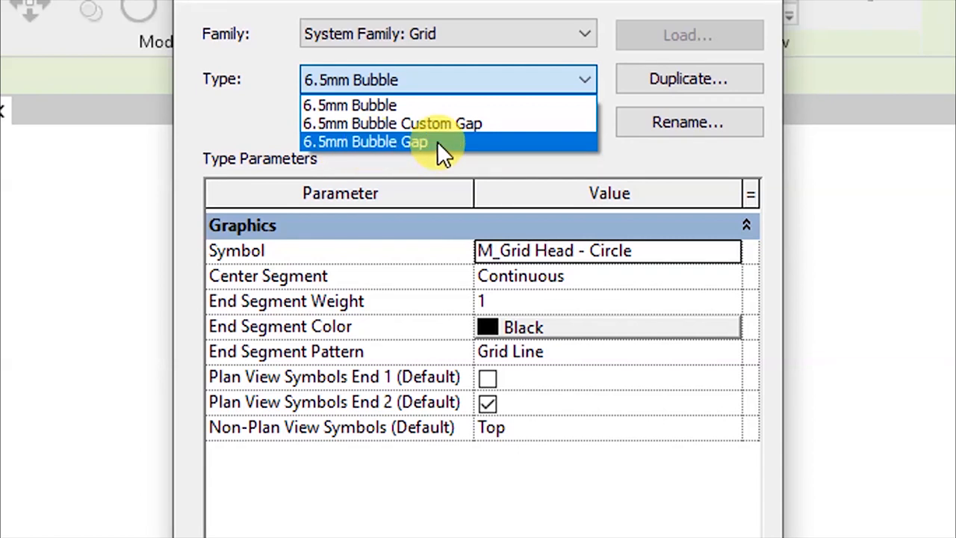
{"action": "left_click", "coordinate": [261, 117]}
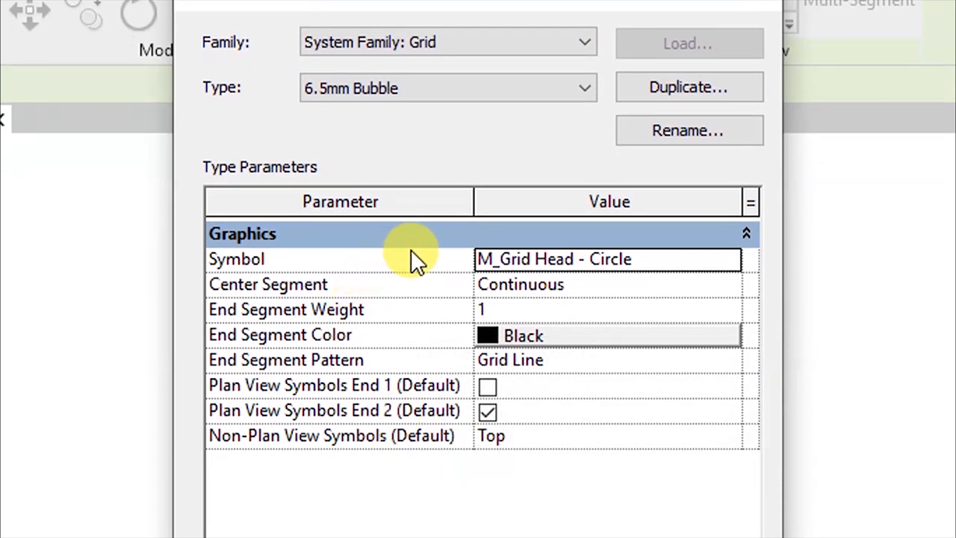
{"action": "left_click", "coordinate": [349, 210]}
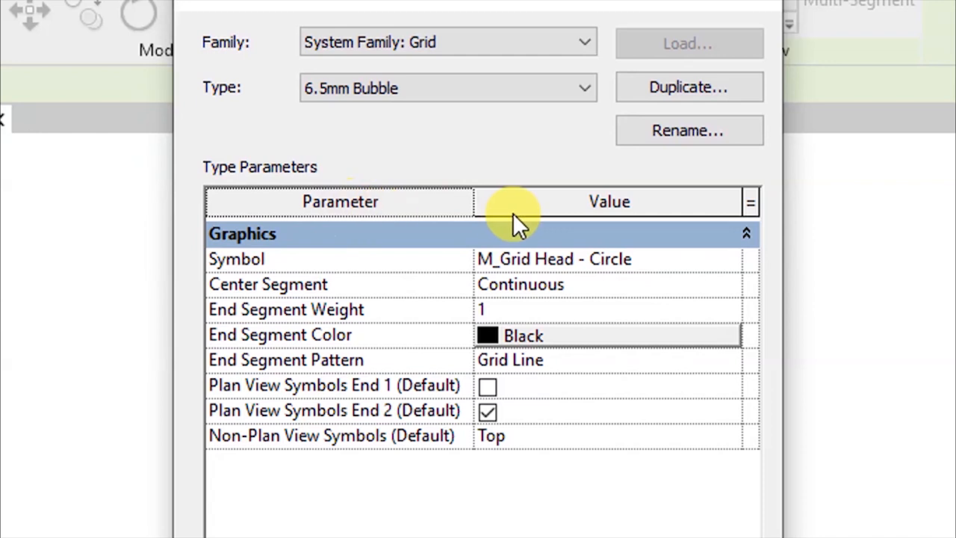
{"action": "left_click", "coordinate": [562, 201]}
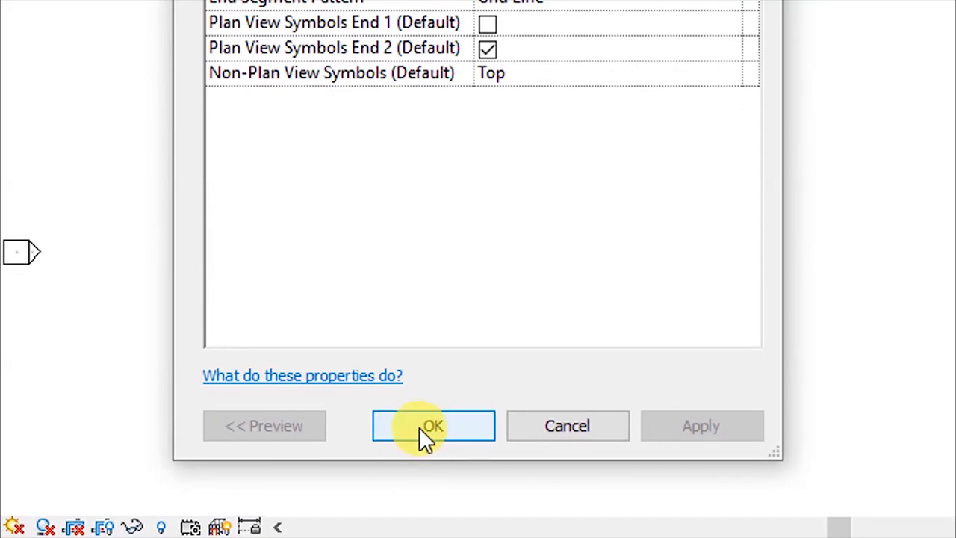
{"action": "left_click", "coordinate": [419, 427]}
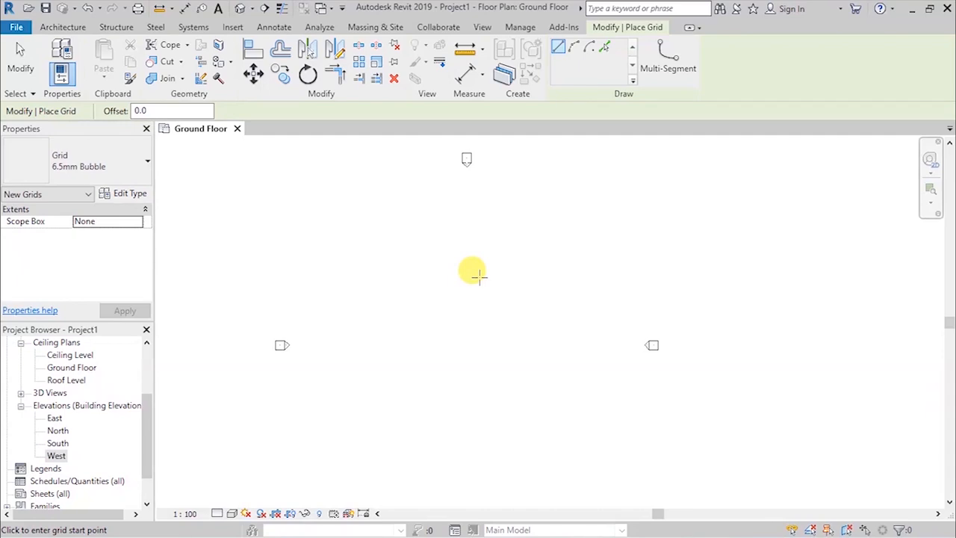
- Draw a vertical grid line from top to bottom between the west and east elevation markers, and end the Grid command
{"action": "left_click", "coordinate": [416, 249]}
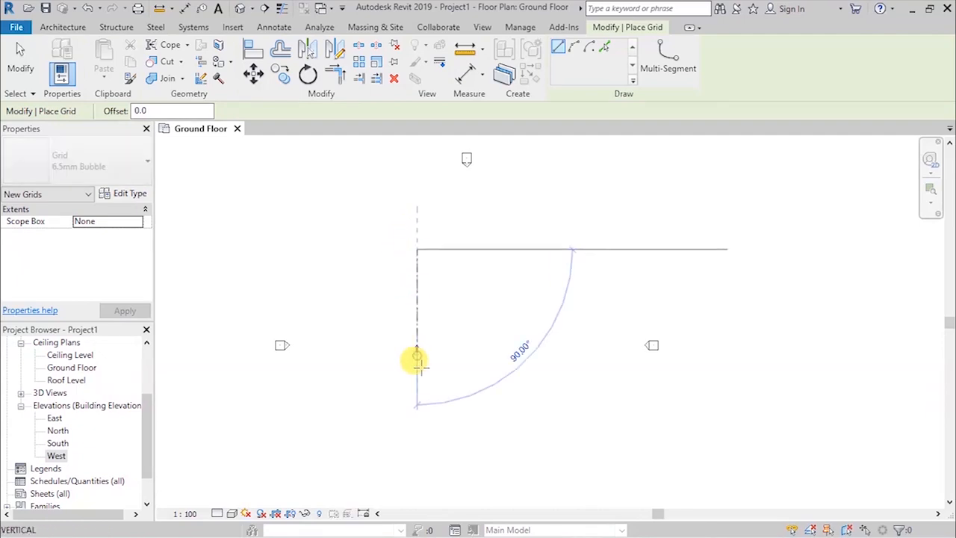
{"action": "left_click", "coordinate": [416, 464]}
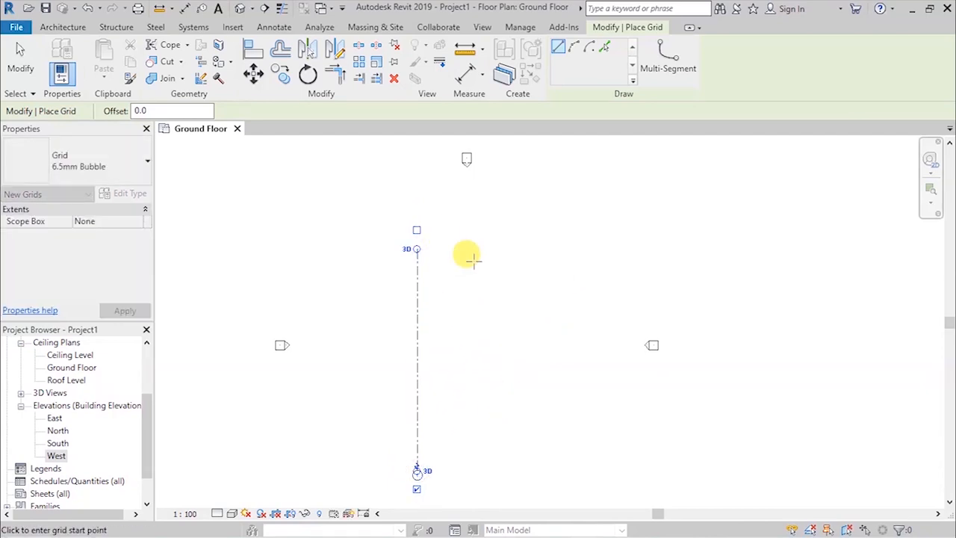
{"action": "scroll", "coordinate": [412, 252], "scroll_direction": "up", "scroll_amount": 2}
{"action": "key", "text": "Escape"}
{"action": "key", "text": "Escape"}
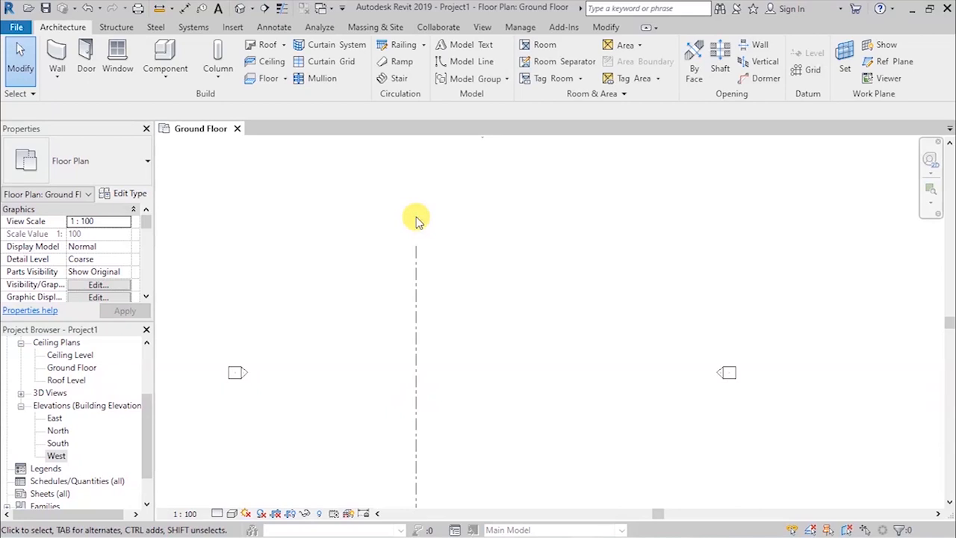
- Rename the vertical grid line as A in its bubble
{"action": "scroll", "coordinate": [433, 379], "scroll_direction": "up", "scroll_amount": 5}
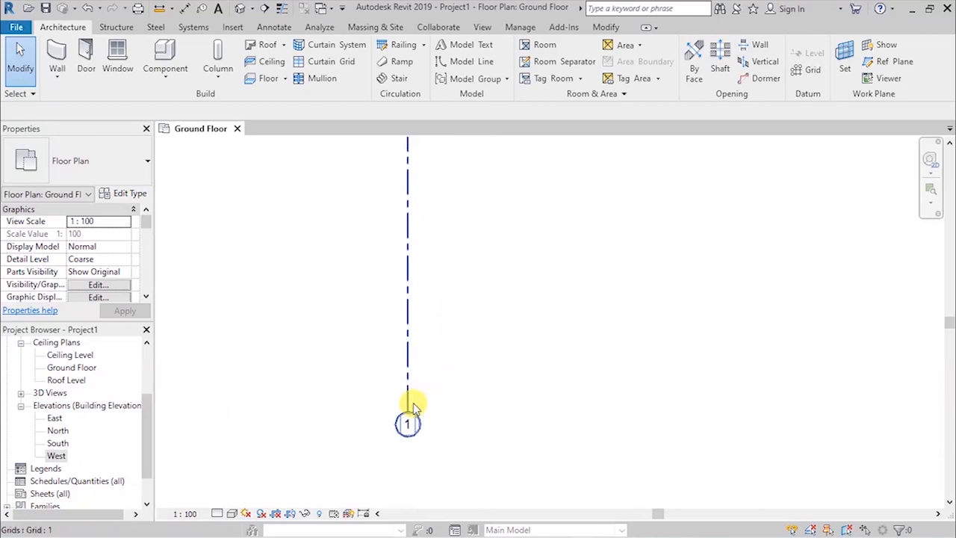
{"action": "scroll", "coordinate": [420, 439], "scroll_direction": "up", "scroll_amount": 2}
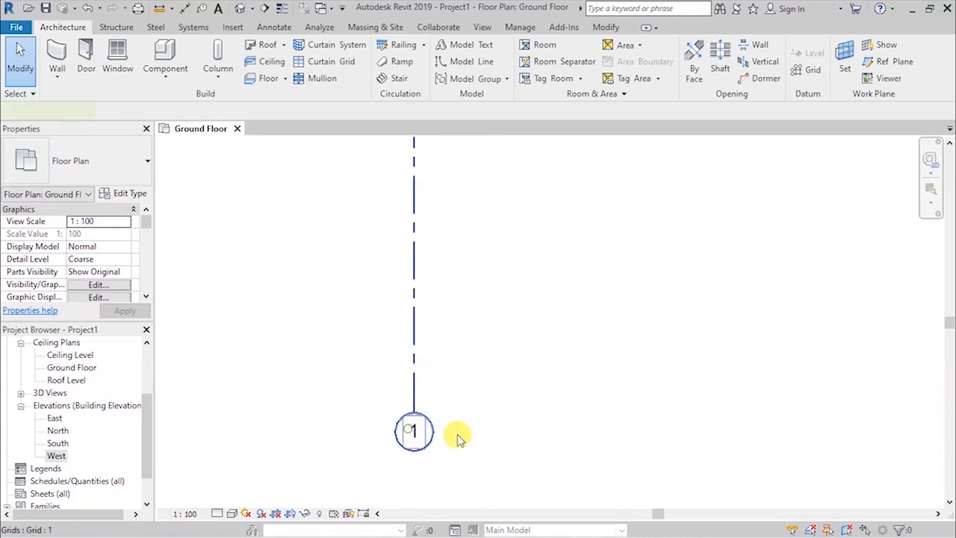
{"action": "left_click", "coordinate": [439, 439]}
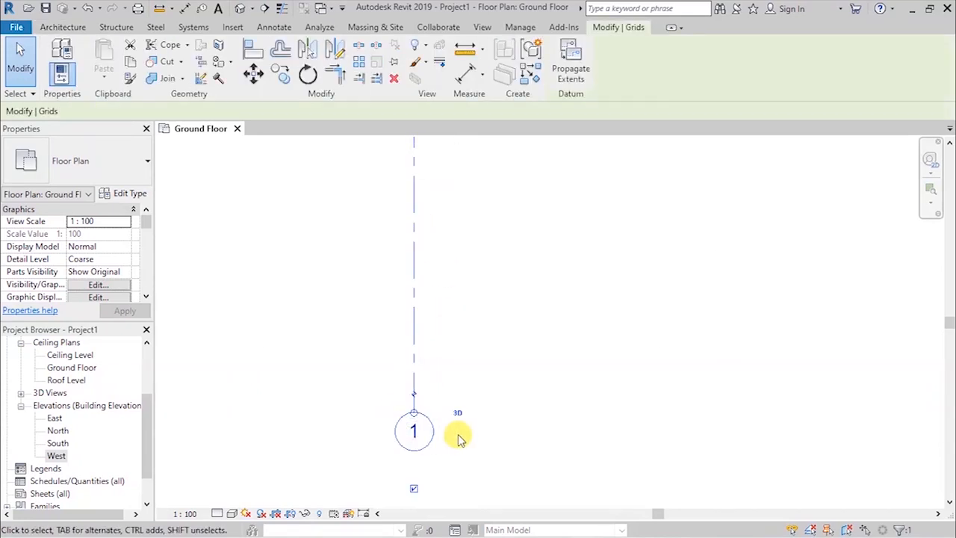
{"action": "left_click", "coordinate": [417, 433]}
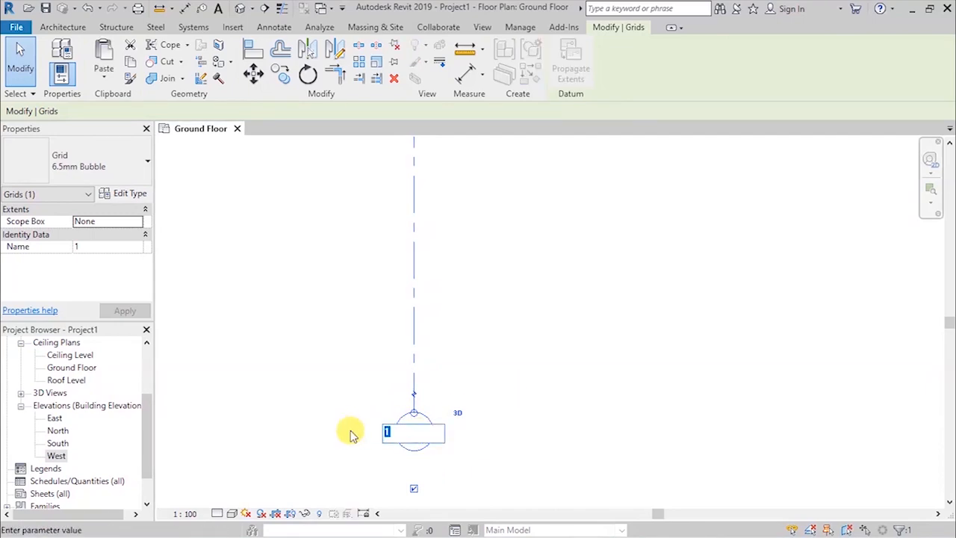
{"action": "type", "text": "A"}
{"action": "key", "text": "Return"}
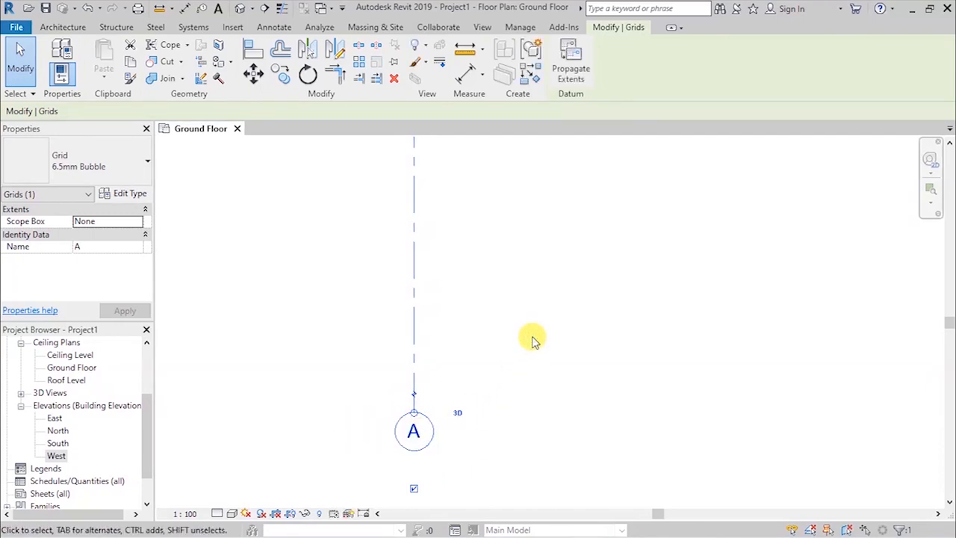
{"action": "left_click", "coordinate": [529, 321]}
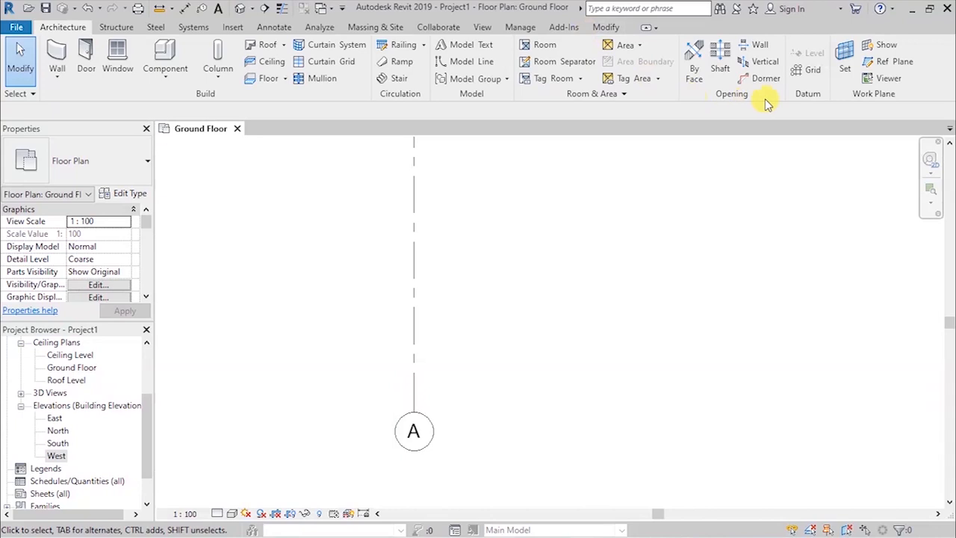
- Place a short vertical second grid line, starting 2400 to the right of the lower end of grid A
{"action": "left_click", "coordinate": [803, 73]}
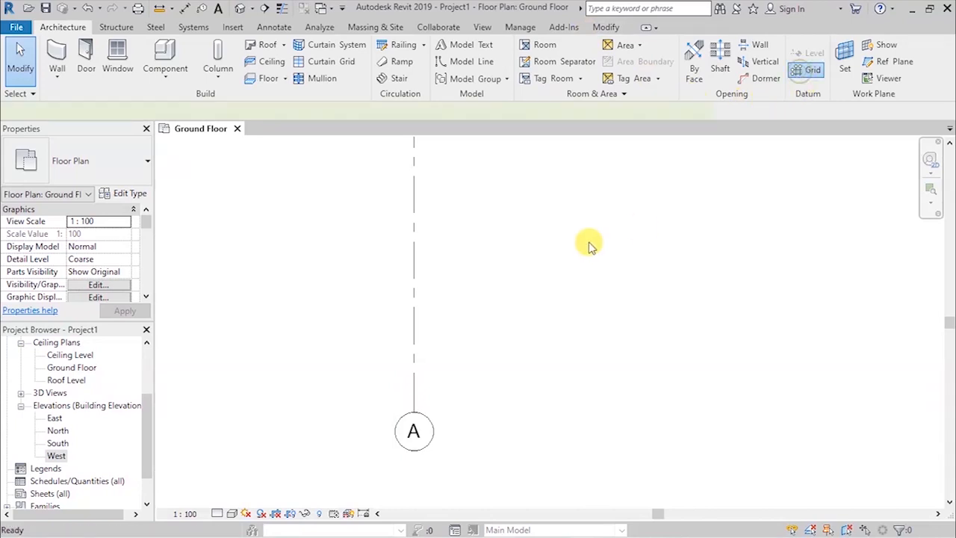
{"action": "left_click", "coordinate": [414, 310]}
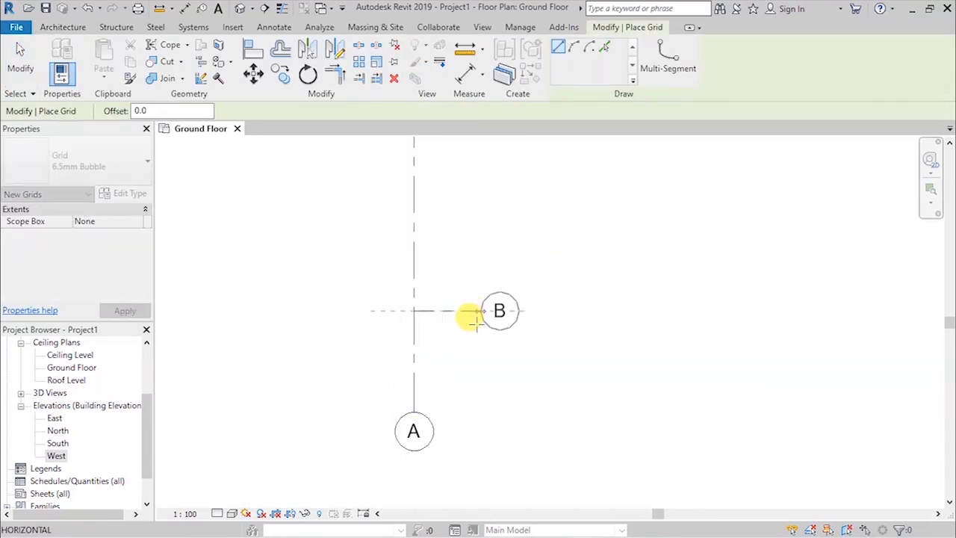
{"action": "key", "text": "Escape"}
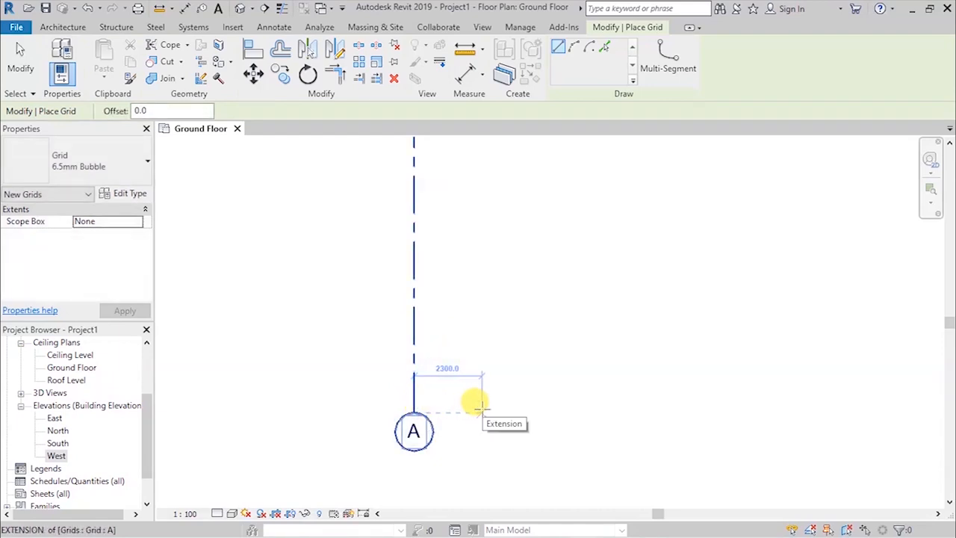
{"action": "type", "text": "24"}
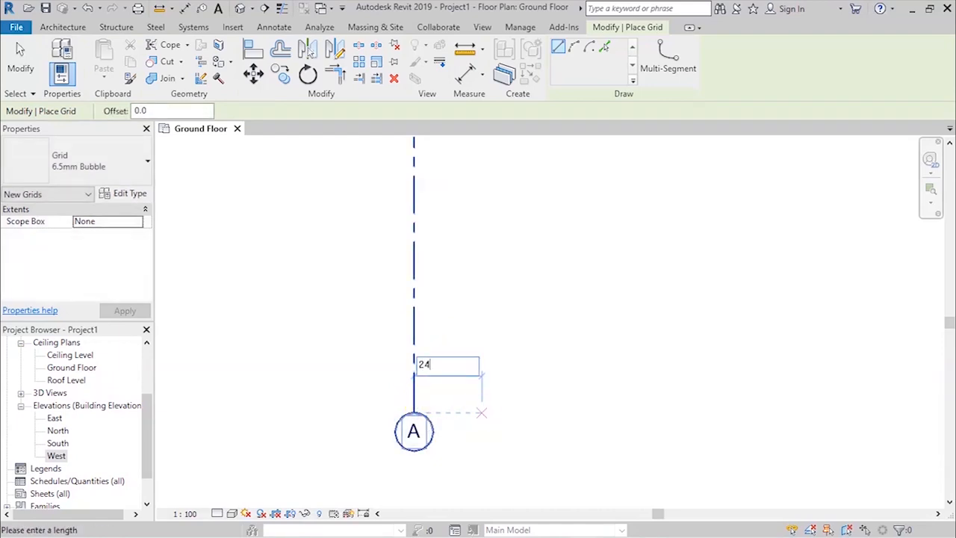
{"action": "type", "text": "00"}
{"action": "key", "text": "Return"}
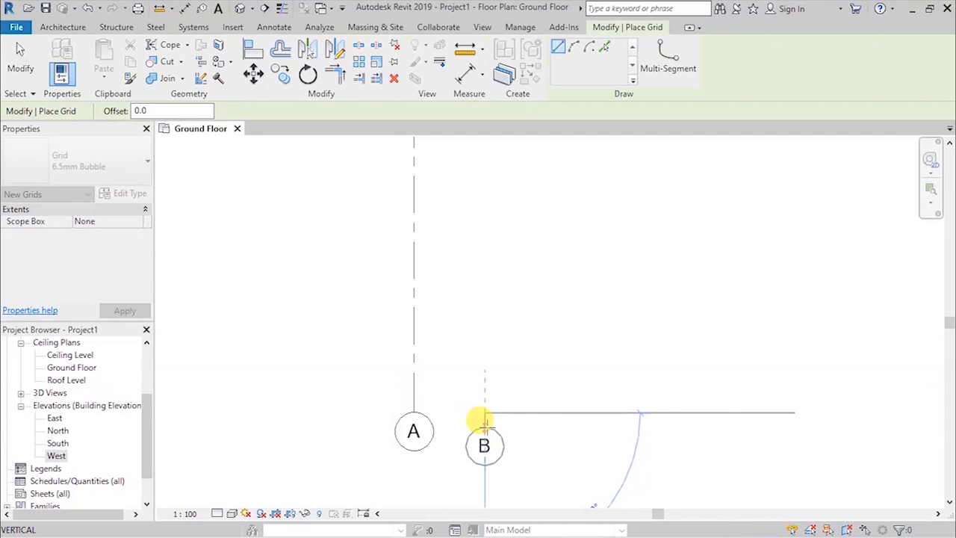
{"action": "left_click", "coordinate": [484, 425]}
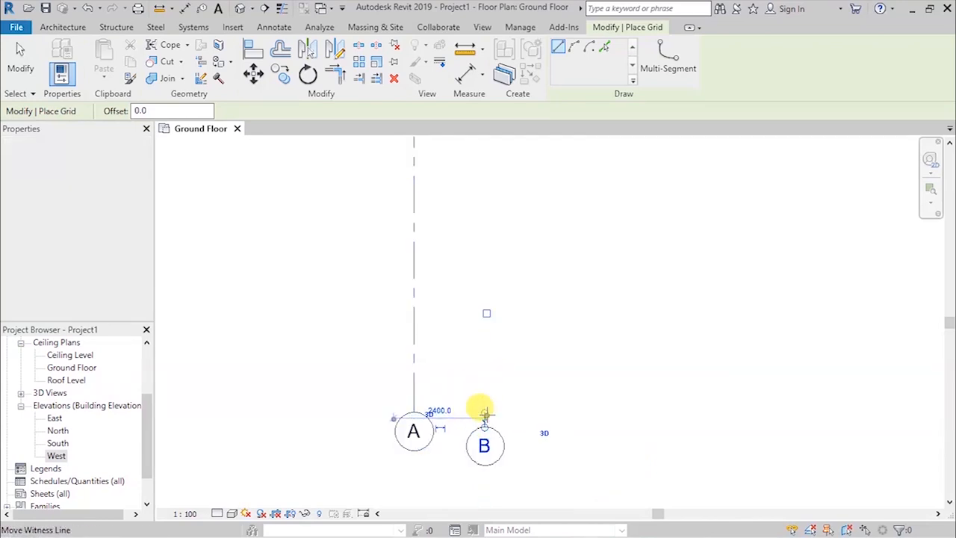
- End the Grid command and extend the upper end of grid B to line up with the upper end of grid A
{"action": "scroll", "coordinate": [484, 413], "scroll_direction": "up", "scroll_amount": 3}
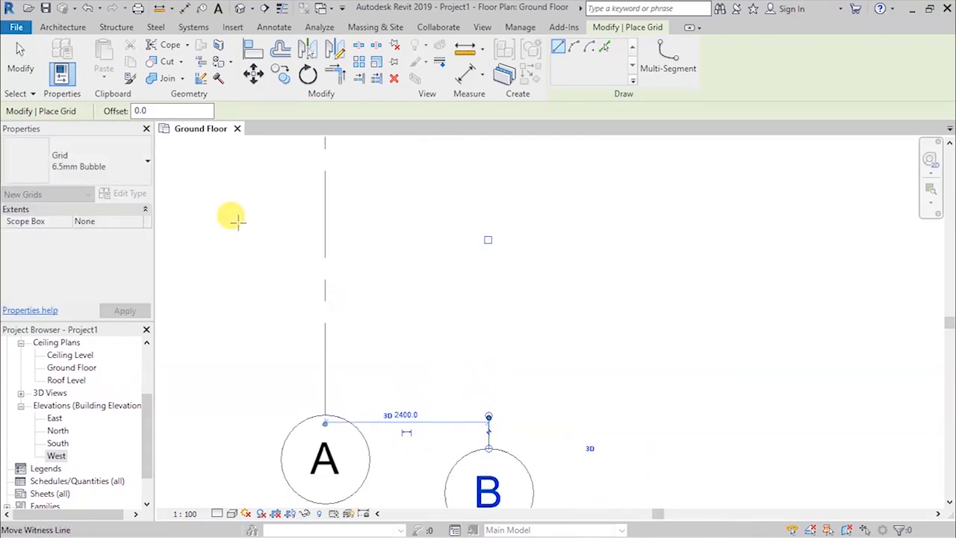
{"action": "left_click", "coordinate": [21, 56]}
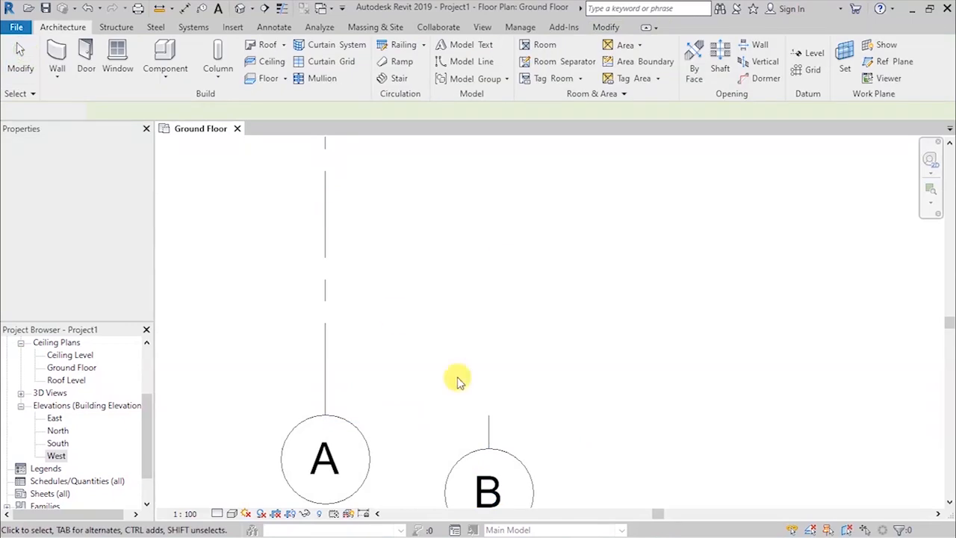
{"action": "left_click", "coordinate": [489, 433]}
{"action": "left_click_drag", "start_coordinate": [486, 416], "coordinate": [493, 215]}
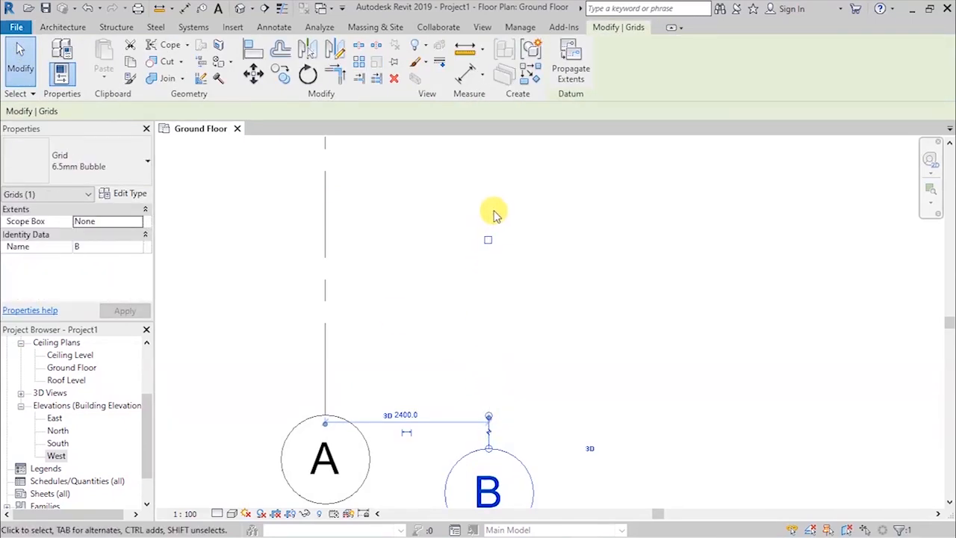
{"action": "scroll", "coordinate": [498, 321], "scroll_direction": "down", "scroll_amount": 10}
- Align the lower bubble end of grid B with the lower end of grid A and deselect the grid
{"action": "scroll", "coordinate": [481, 362], "scroll_direction": "up", "scroll_amount": 10}
{"action": "mouse_move", "coordinate": [527, 366]}
{"action": "left_mouse_down"}
{"action": "mouse_move", "coordinate": [518, 337]}
{"action": "mouse_move", "coordinate": [543, 361]}
{"action": "left_mouse_up"}
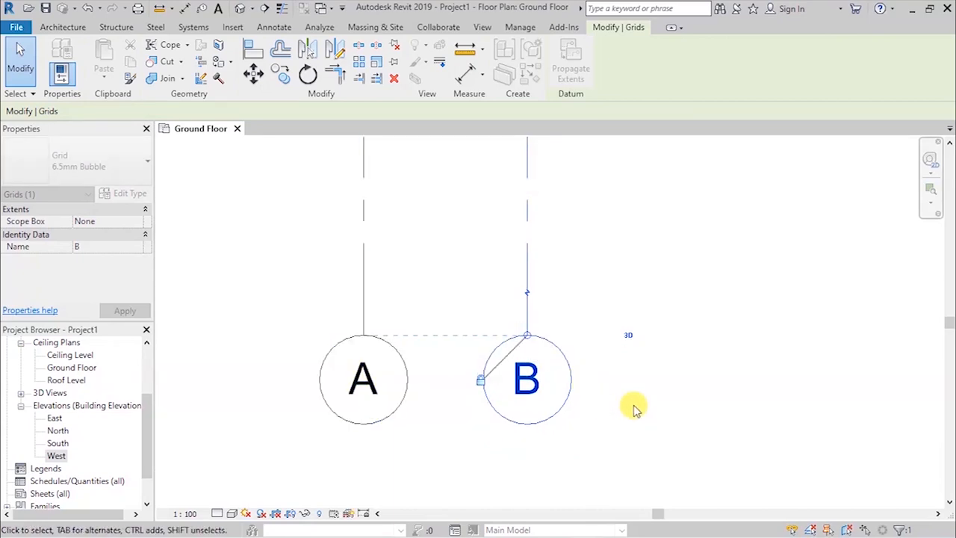
{"action": "left_click", "coordinate": [607, 418]}
{"action": "scroll", "coordinate": [376, 450], "scroll_direction": "down", "scroll_amount": 6}
{"action": "scroll", "coordinate": [445, 441], "scroll_direction": "down", "scroll_amount": 5}
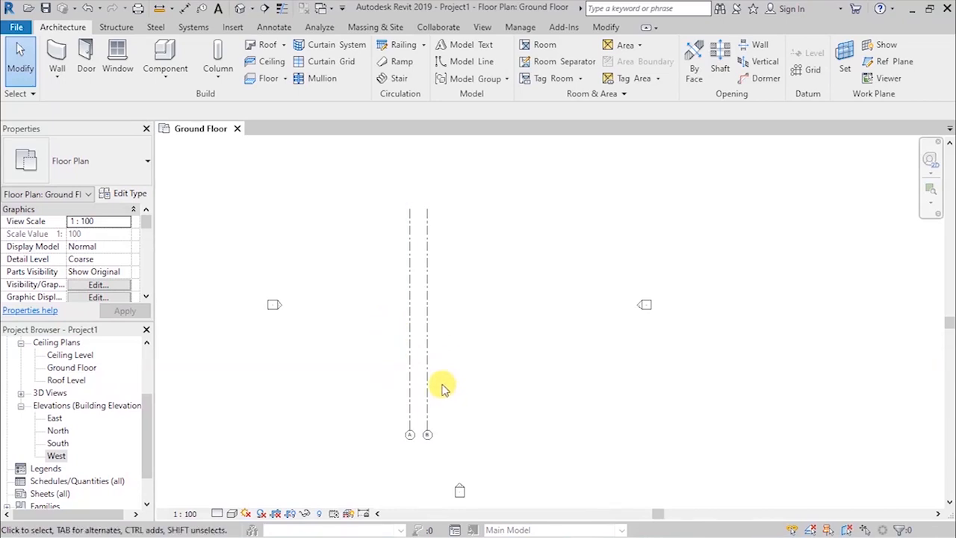
- Place a short vertical grid line starting 1200 to the right of the lower end of grid B, and end the Grid command
{"action": "scroll", "coordinate": [444, 430], "scroll_direction": "up", "scroll_amount": 4}
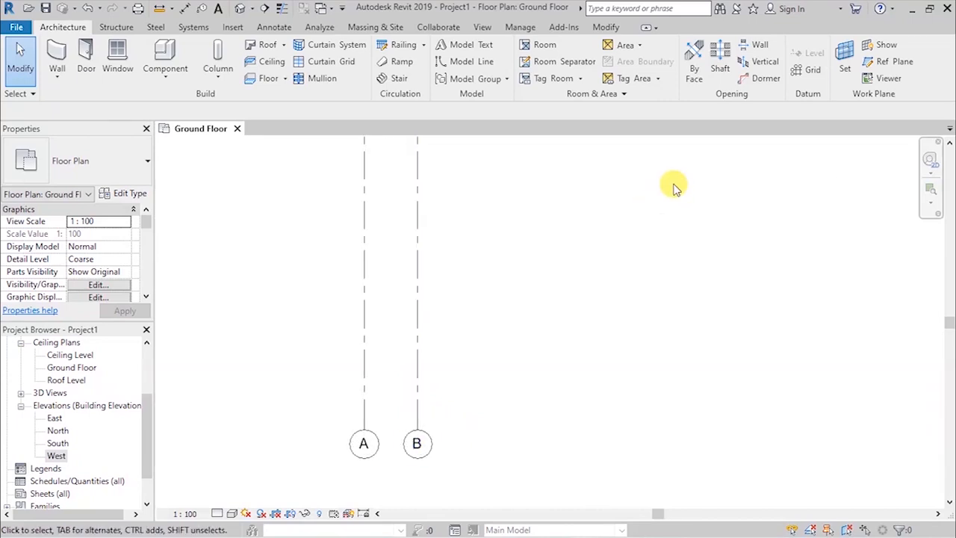
{"action": "left_click", "coordinate": [805, 74]}
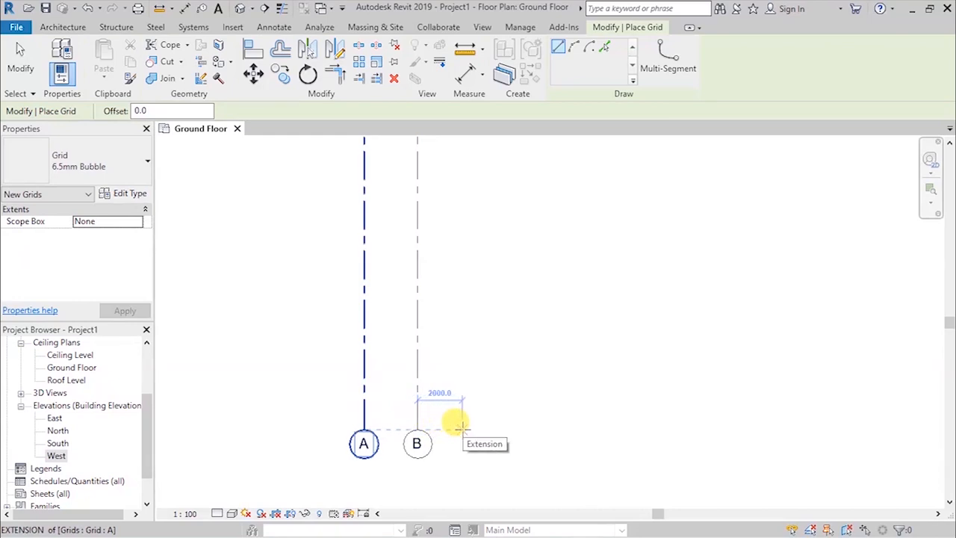
{"action": "type", "text": "1200"}
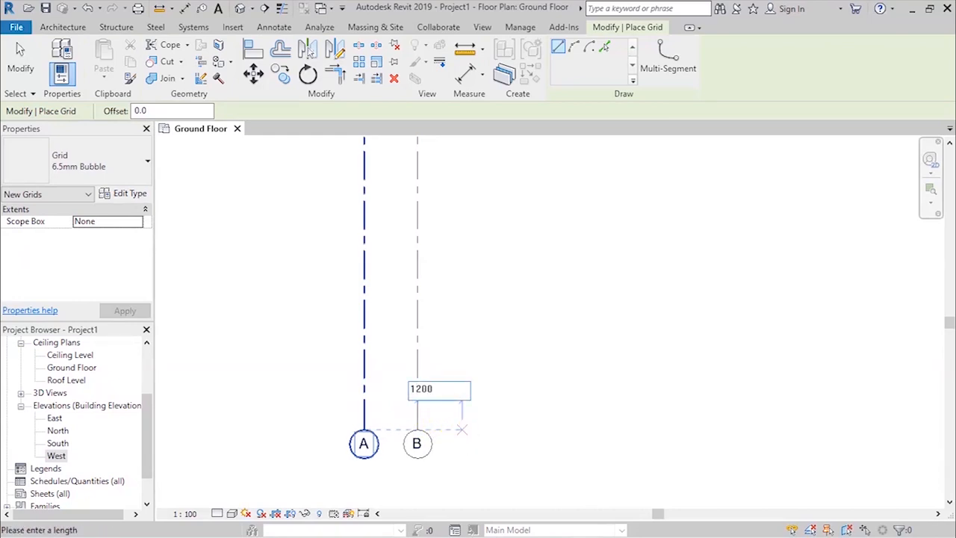
{"action": "key", "text": "Return"}
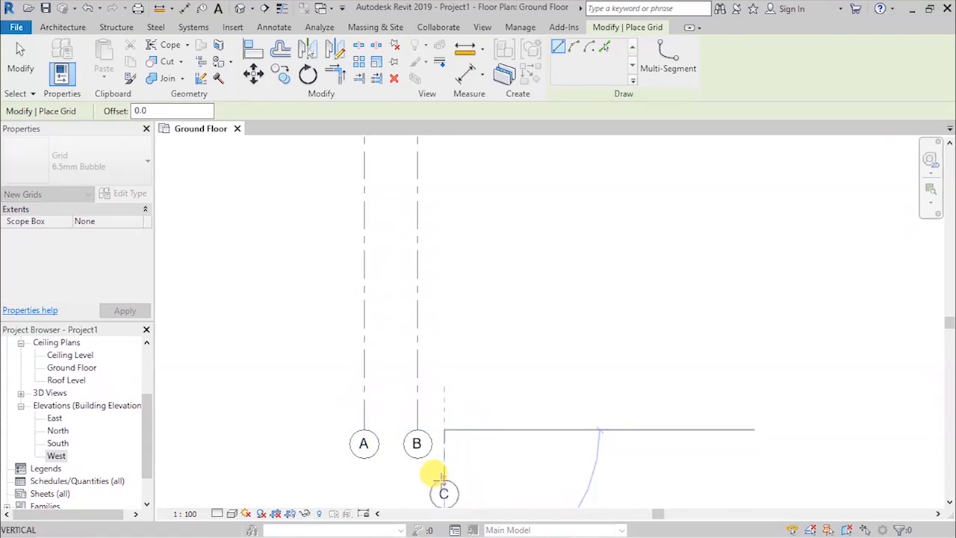
{"action": "left_click", "coordinate": [443, 480]}
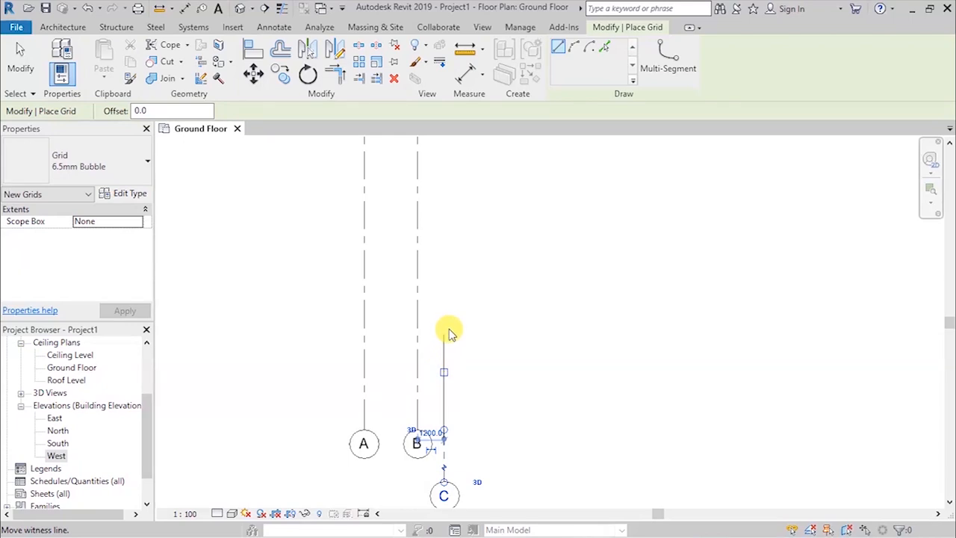
{"action": "left_click", "coordinate": [20, 64]}
- Extend the upper end of grid C to line up with the upper ends of grids A and B
{"action": "left_click", "coordinate": [444, 433]}
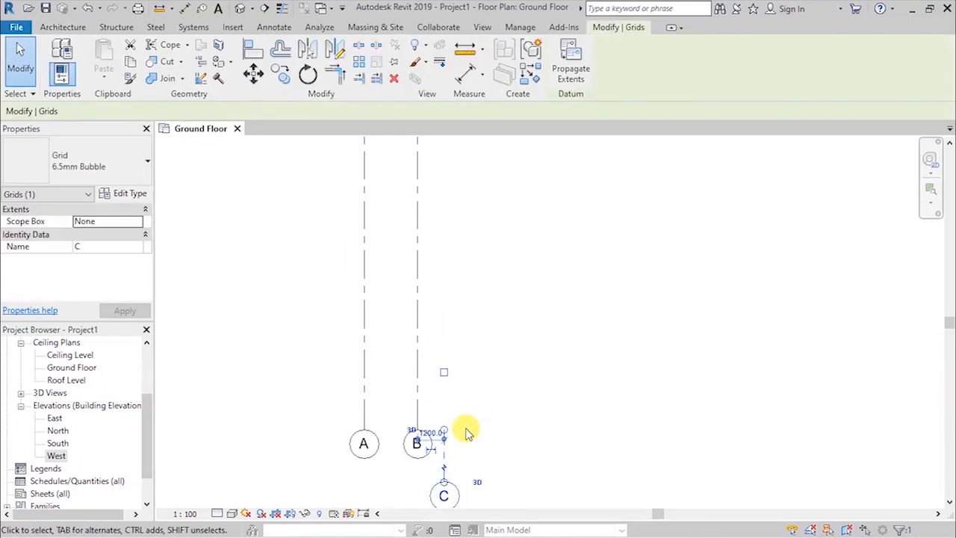
{"action": "left_click", "coordinate": [442, 433]}
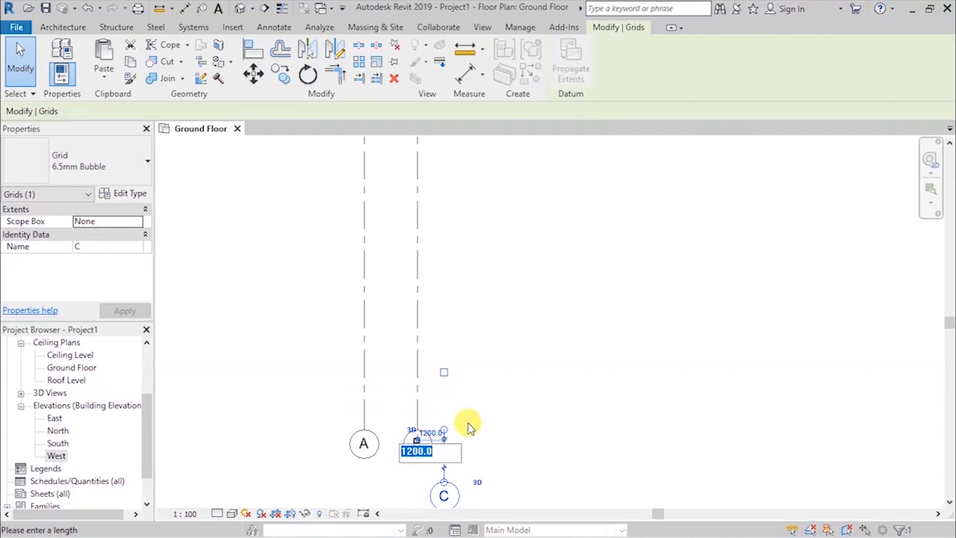
{"action": "left_click", "coordinate": [499, 412]}
{"action": "scroll", "coordinate": [444, 444], "scroll_direction": "up", "scroll_amount": 1}
{"action": "scroll", "coordinate": [446, 446], "scroll_direction": "up", "scroll_amount": 4}
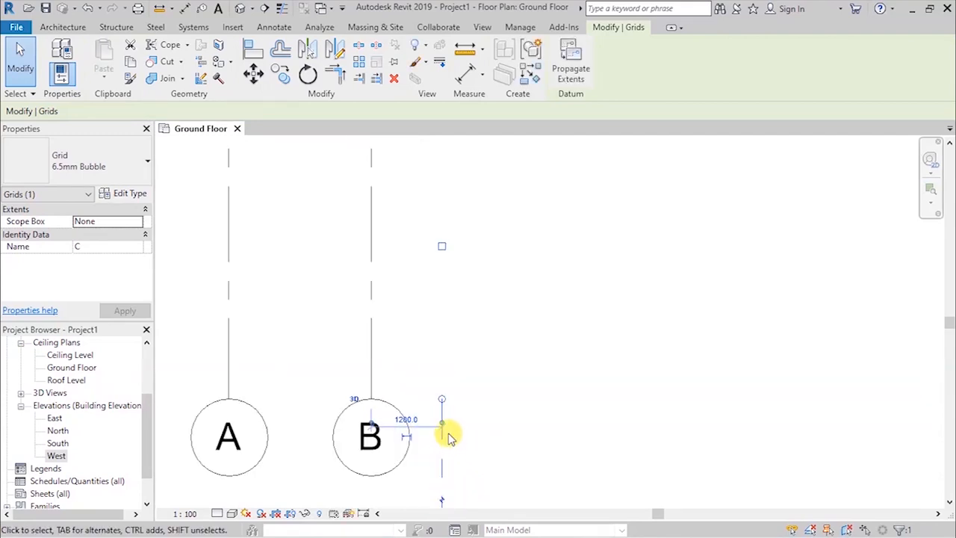
{"action": "left_click_drag", "start_coordinate": [440, 384], "coordinate": [439, 215]}
{"action": "scroll", "coordinate": [436, 268], "scroll_direction": "up", "scroll_amount": 6}
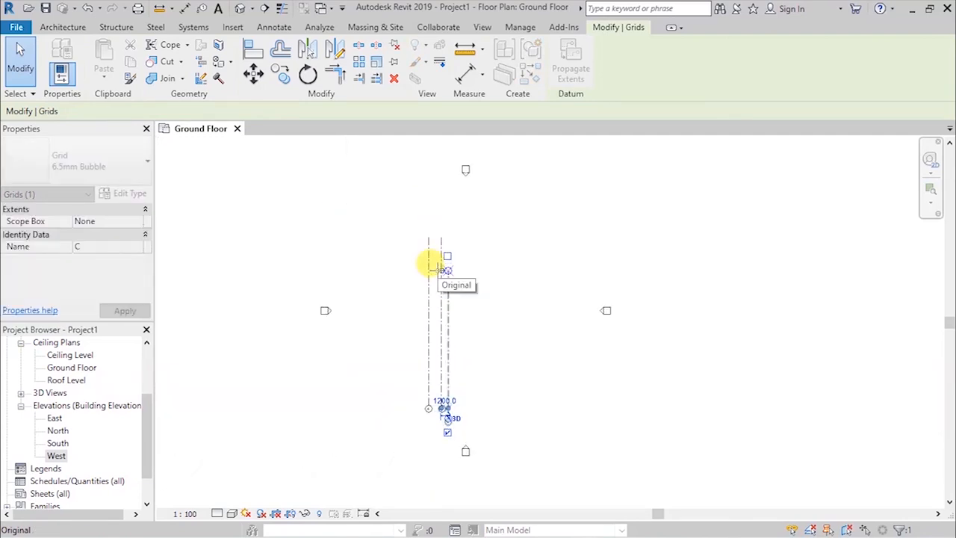
{"action": "left_click_drag", "start_coordinate": [439, 267], "coordinate": [469, 171]}
{"action": "scroll", "coordinate": [405, 185], "scroll_direction": "down", "scroll_amount": 3}
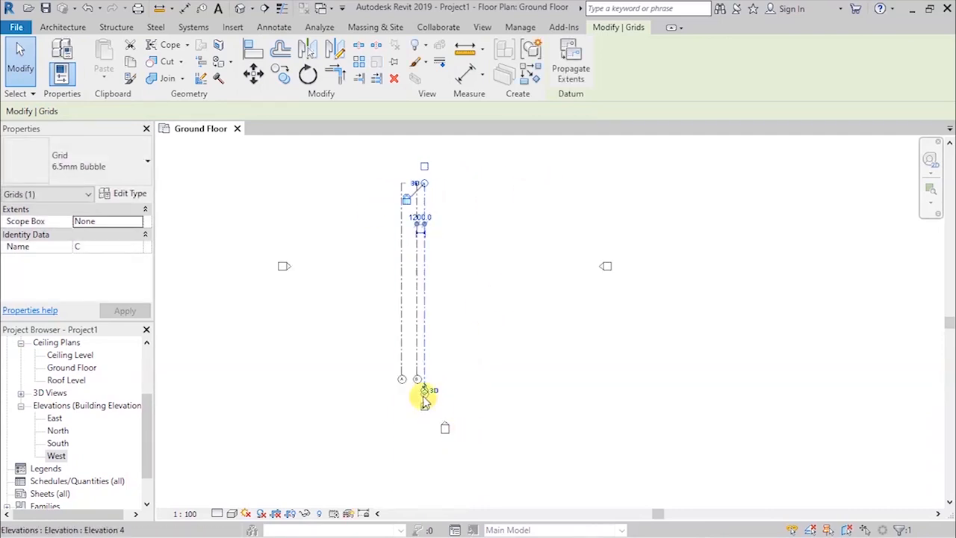
- Align the lower bubble end of grid C with the bubbles of grids A and B and deselect the grid
{"action": "scroll", "coordinate": [424, 401], "scroll_direction": "up", "scroll_amount": 6}
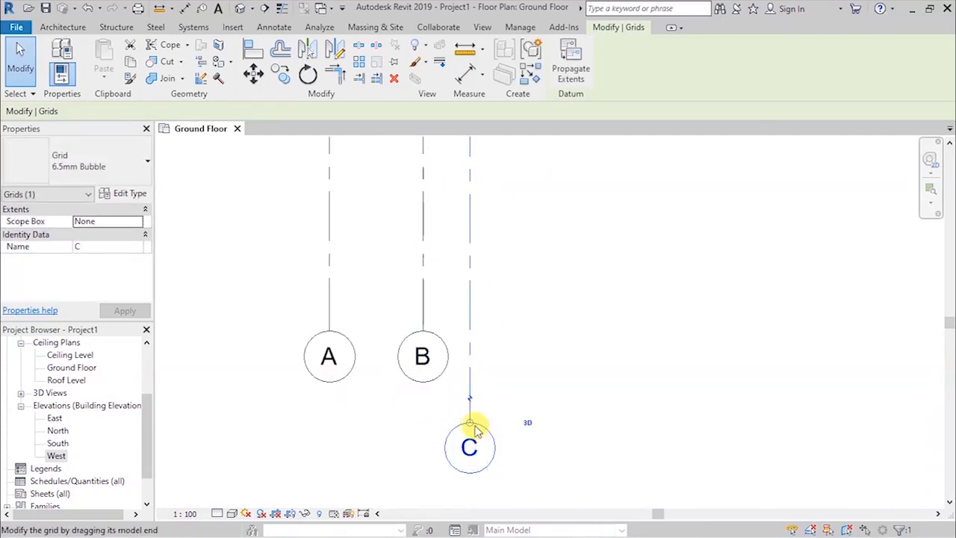
{"action": "left_click_drag", "start_coordinate": [469, 422], "coordinate": [467, 323]}
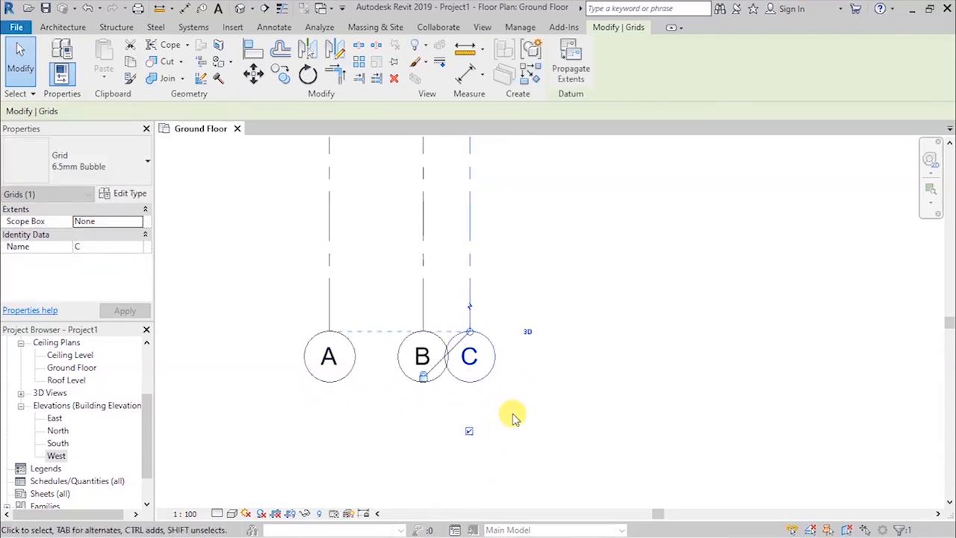
{"action": "left_click", "coordinate": [512, 415]}
{"action": "scroll", "coordinate": [392, 464], "scroll_direction": "down", "scroll_amount": 4}
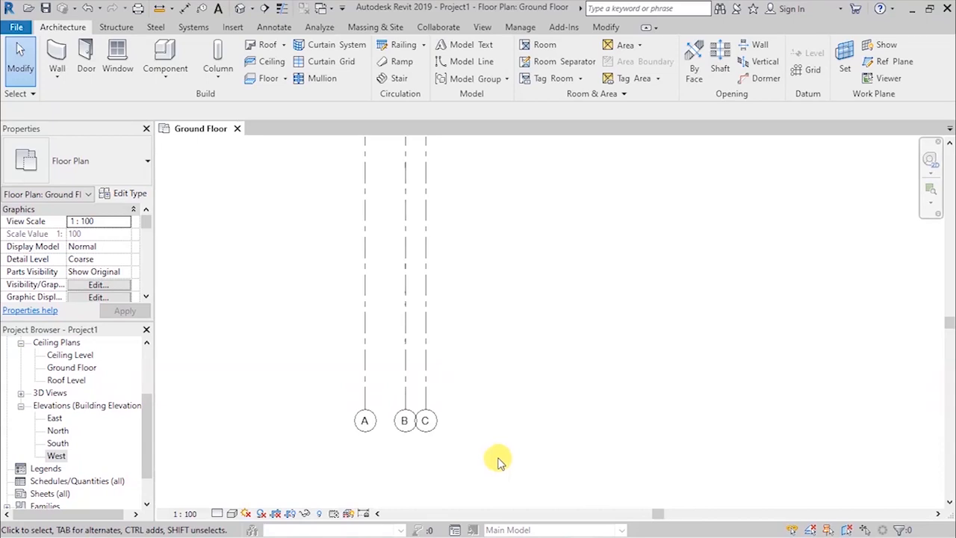
{"action": "scroll", "coordinate": [405, 457], "scroll_direction": "down", "scroll_amount": 2}
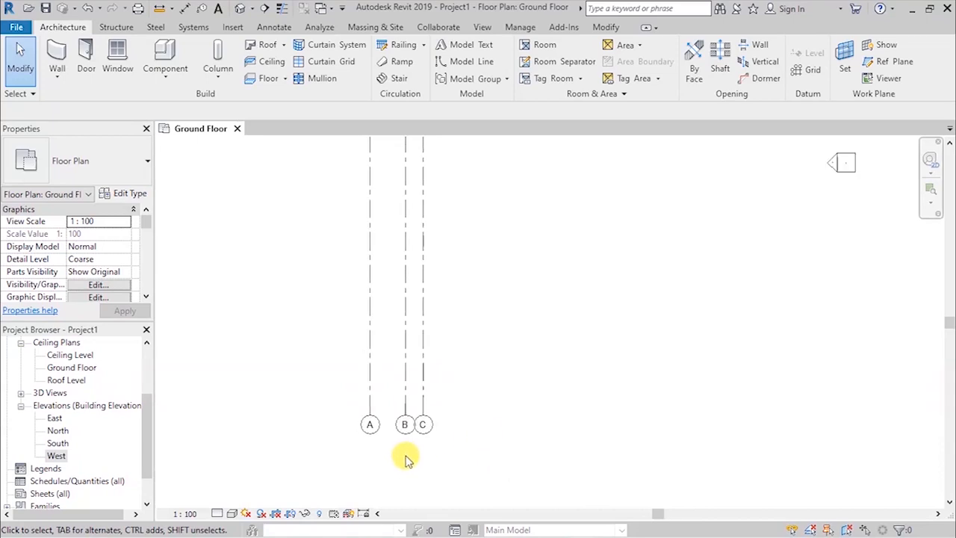
- Draw a vertical grid line 3600 to the right of grid C, with both ends aligned to the ends of the existing grids
{"action": "scroll", "coordinate": [430, 234], "scroll_direction": "up", "scroll_amount": 2}
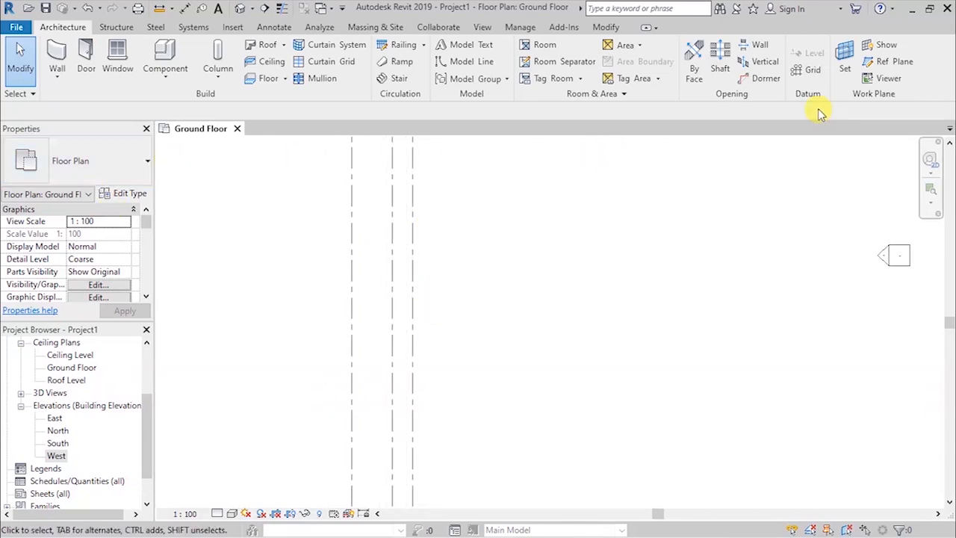
{"action": "left_click", "coordinate": [807, 73]}
{"action": "scroll", "coordinate": [454, 335], "scroll_direction": "down", "scroll_amount": 2}
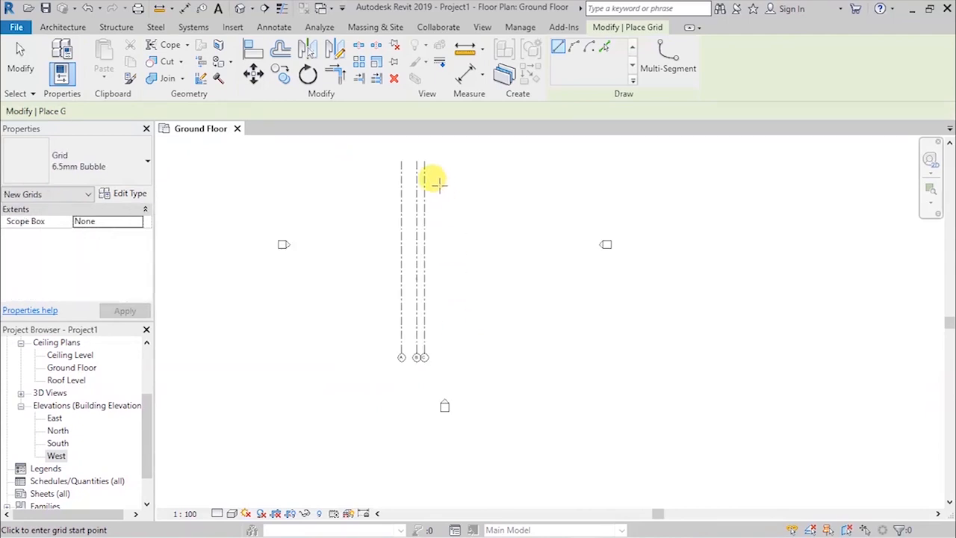
{"action": "scroll", "coordinate": [421, 157], "scroll_direction": "up", "scroll_amount": 5}
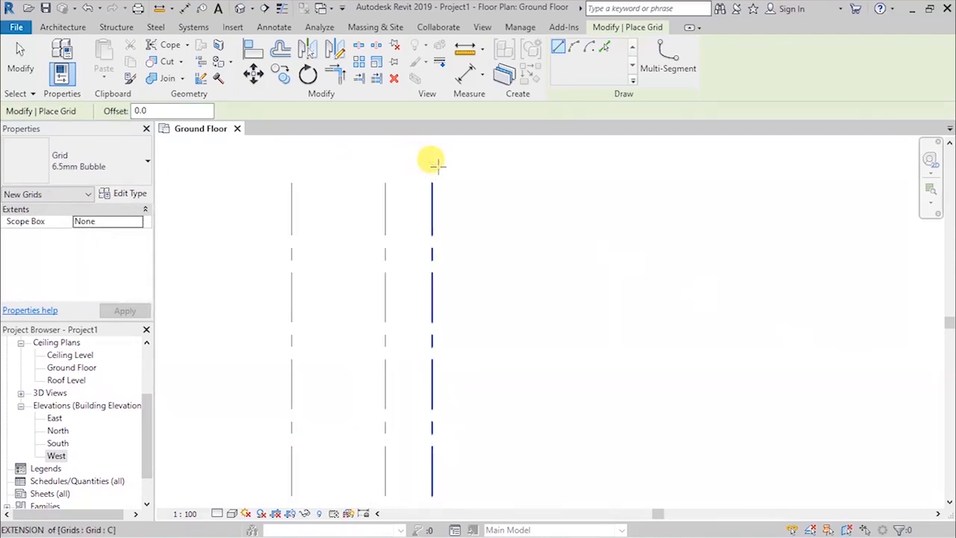
{"action": "scroll", "coordinate": [437, 175], "scroll_direction": "up", "scroll_amount": 2}
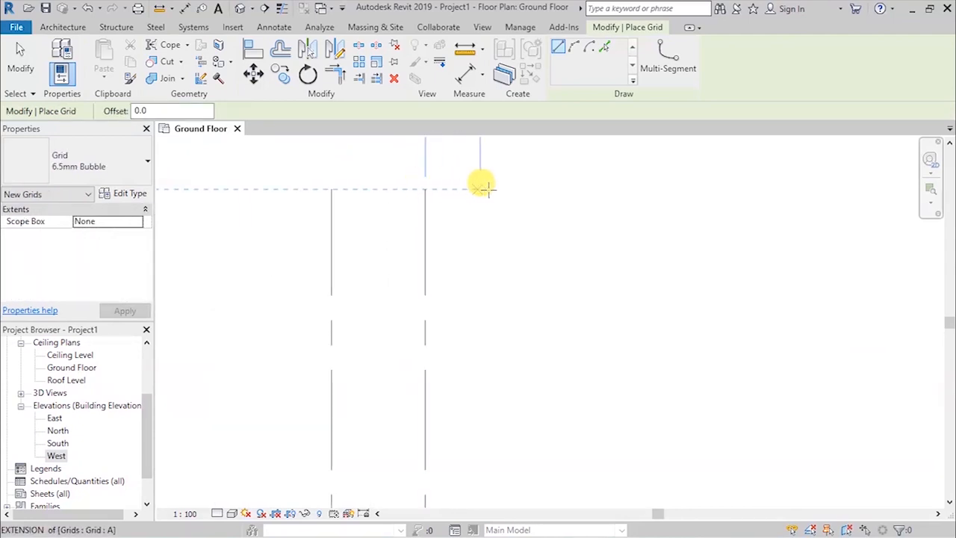
{"action": "scroll", "coordinate": [506, 299], "scroll_direction": "down", "scroll_amount": 2}
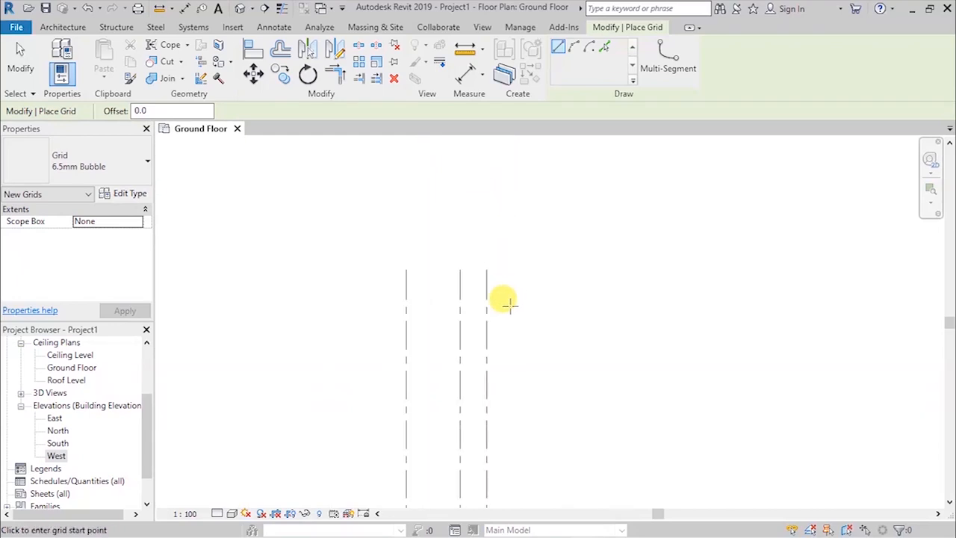
{"action": "scroll", "coordinate": [501, 242], "scroll_direction": "up", "scroll_amount": 4}
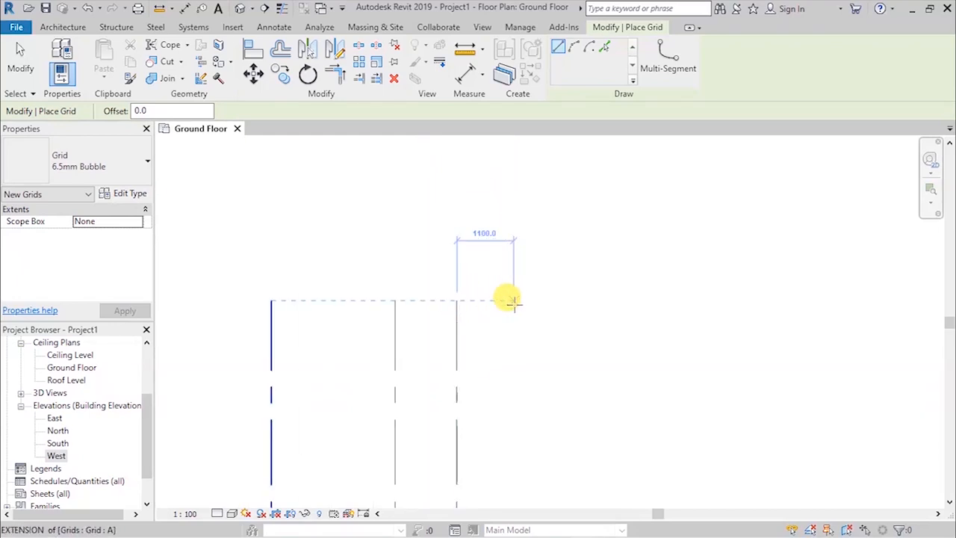
{"action": "type", "text": "3600"}
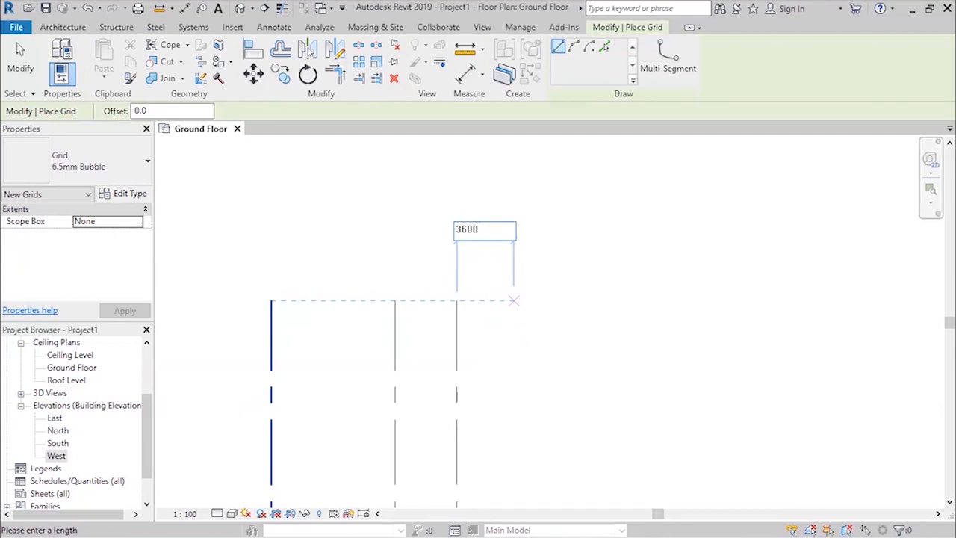
{"action": "key", "text": "Return"}
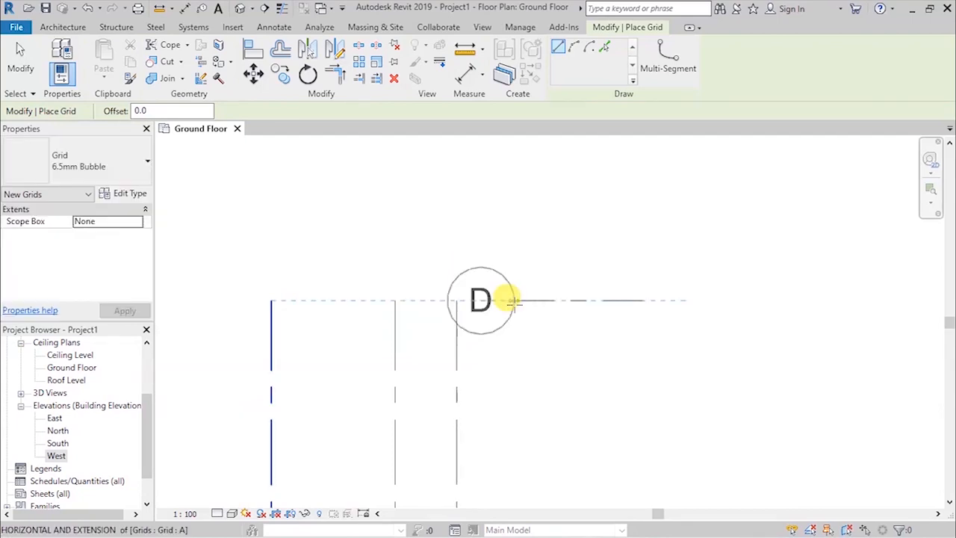
{"action": "scroll", "coordinate": [540, 309], "scroll_direction": "down", "scroll_amount": 1}
{"action": "scroll", "coordinate": [517, 281], "scroll_direction": "down", "scroll_amount": 10}
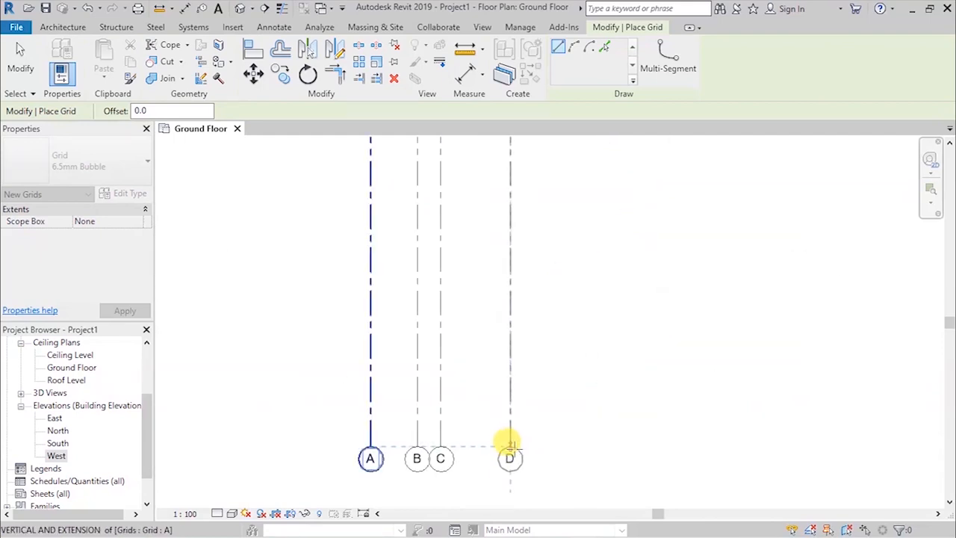
{"action": "left_click", "coordinate": [510, 446]}
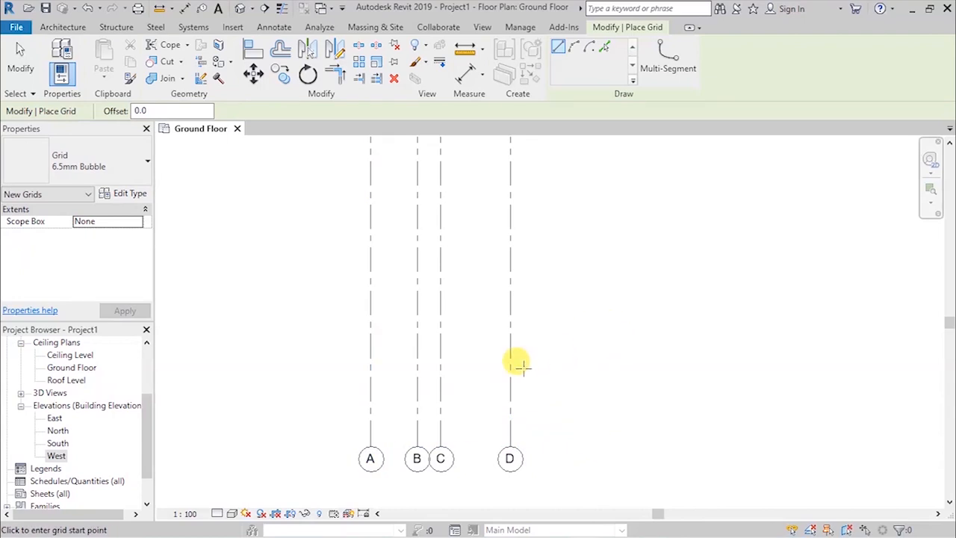
- Open the project units, examine the available disciplines and review the unit formats of the Common discipline
{"action": "scroll", "coordinate": [493, 427], "scroll_direction": "down", "scroll_amount": 4}
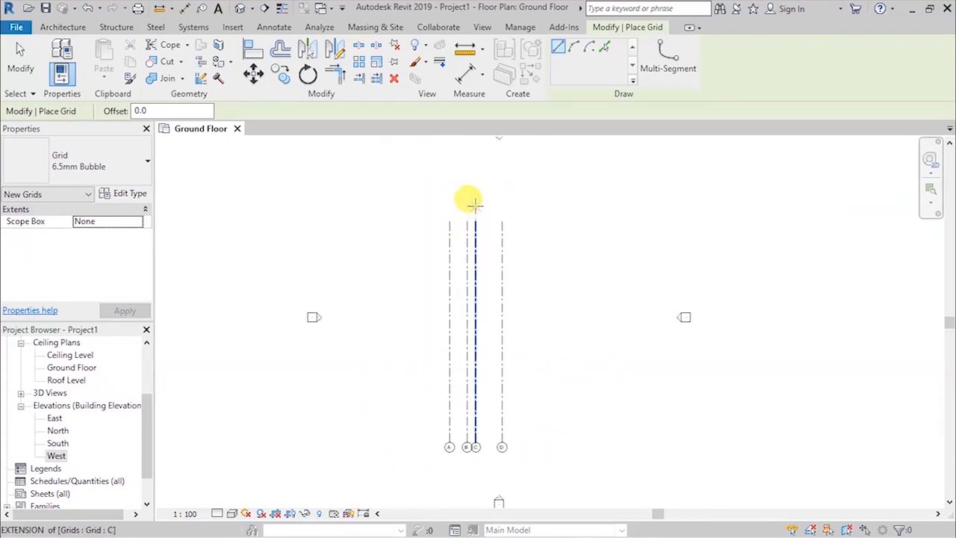
{"action": "scroll", "coordinate": [448, 224], "scroll_direction": "up", "scroll_amount": 6}
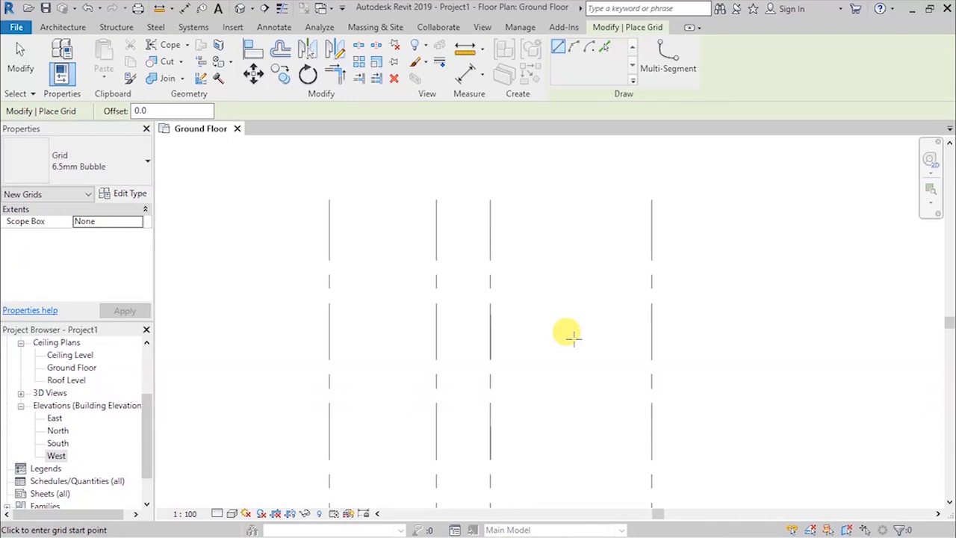
{"action": "key", "text": "u"}
{"action": "key", "text": "n"}
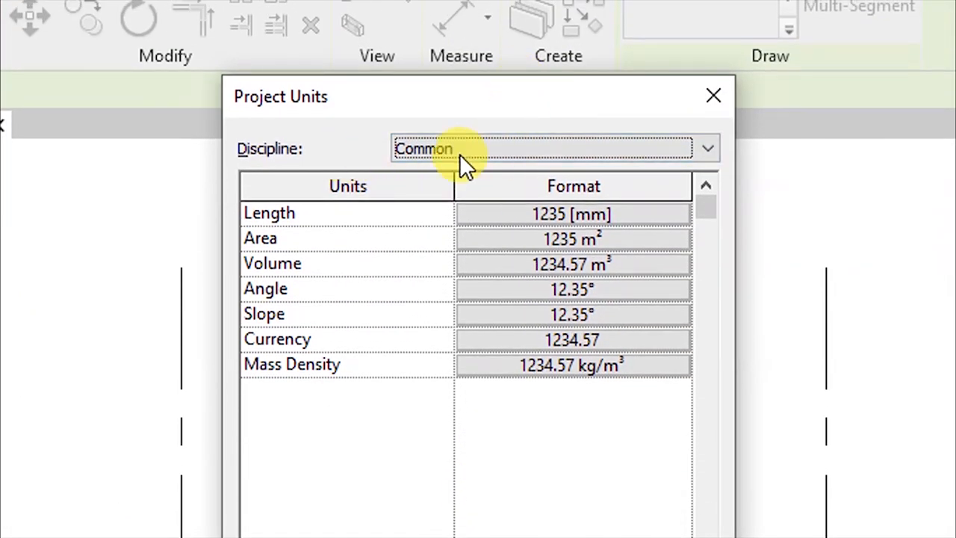
{"action": "left_click", "coordinate": [495, 158]}
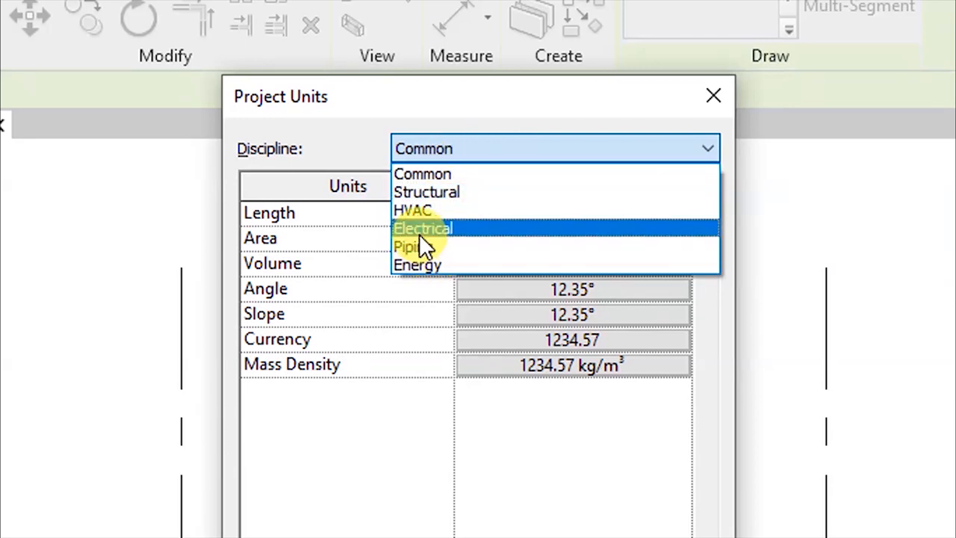
{"action": "left_click", "coordinate": [429, 176]}
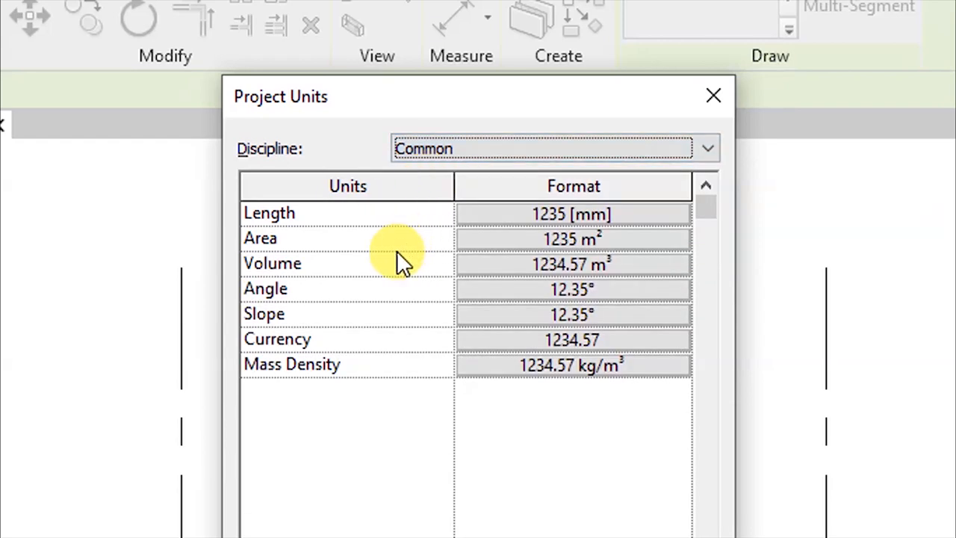
{"action": "left_click", "coordinate": [310, 214]}
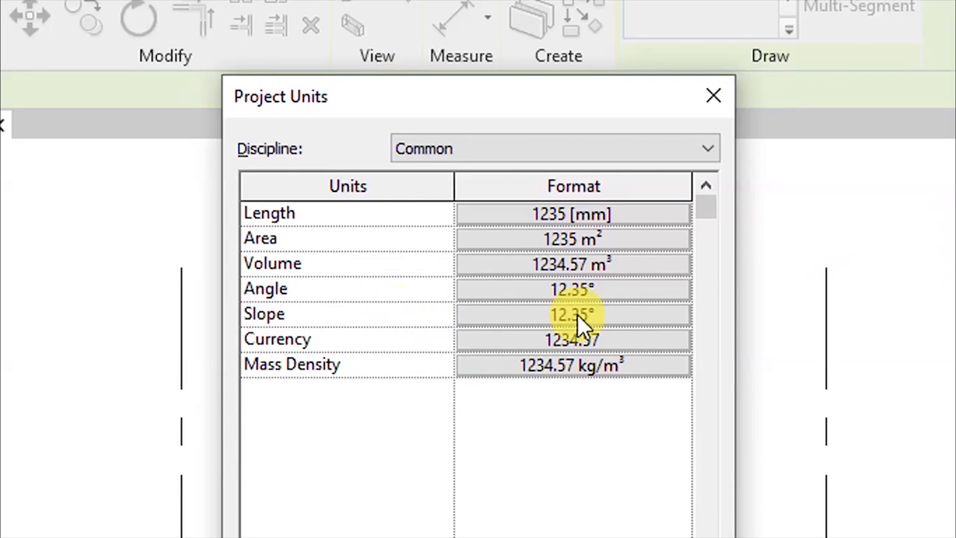
- Examine the Currency format and its available unit symbols, choose None as the symbol and accept the project units
{"action": "left_click", "coordinate": [495, 339]}
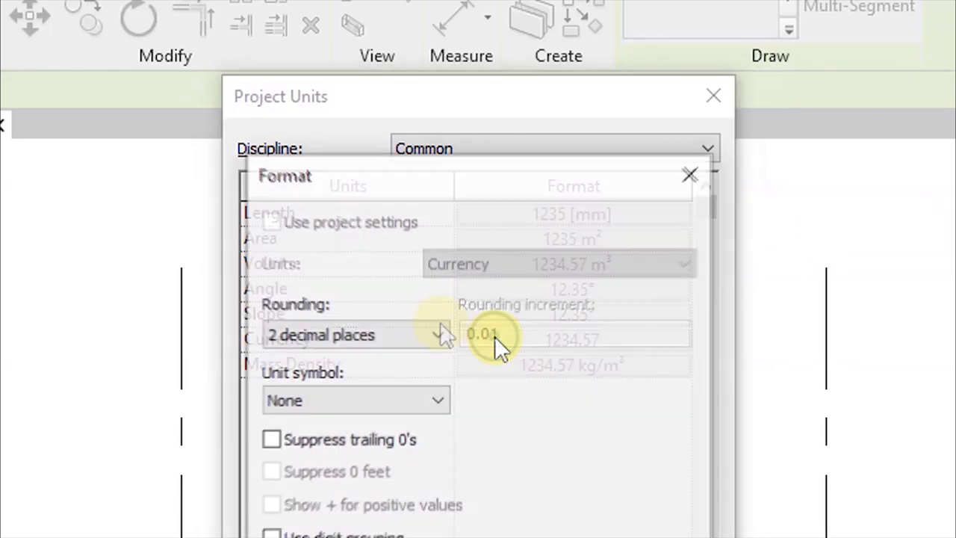
{"action": "left_click", "coordinate": [272, 224]}
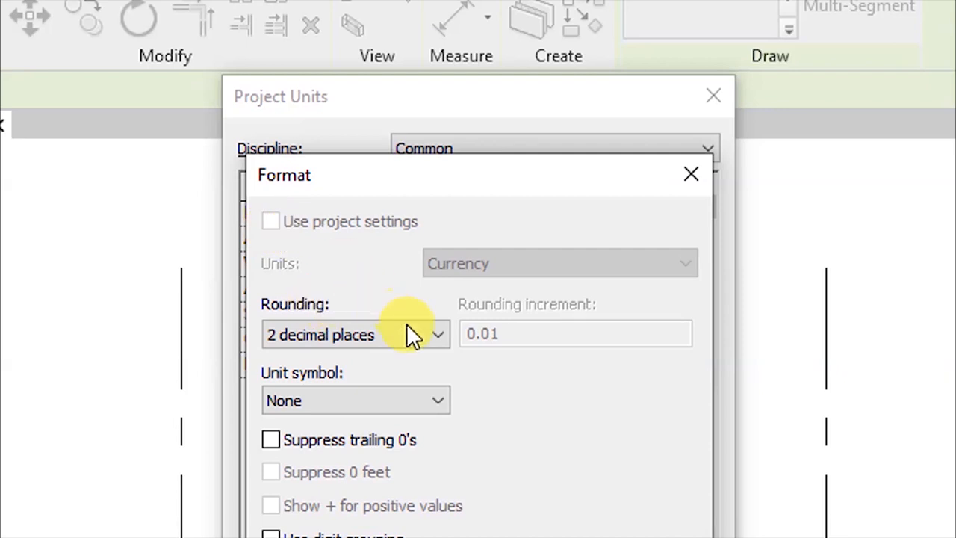
{"action": "left_click", "coordinate": [446, 400]}
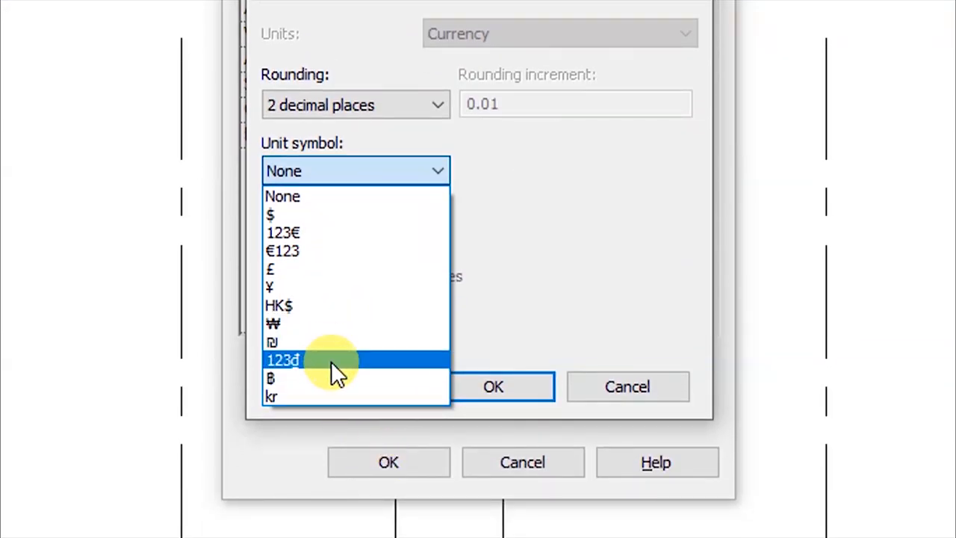
{"action": "left_click", "coordinate": [287, 198]}
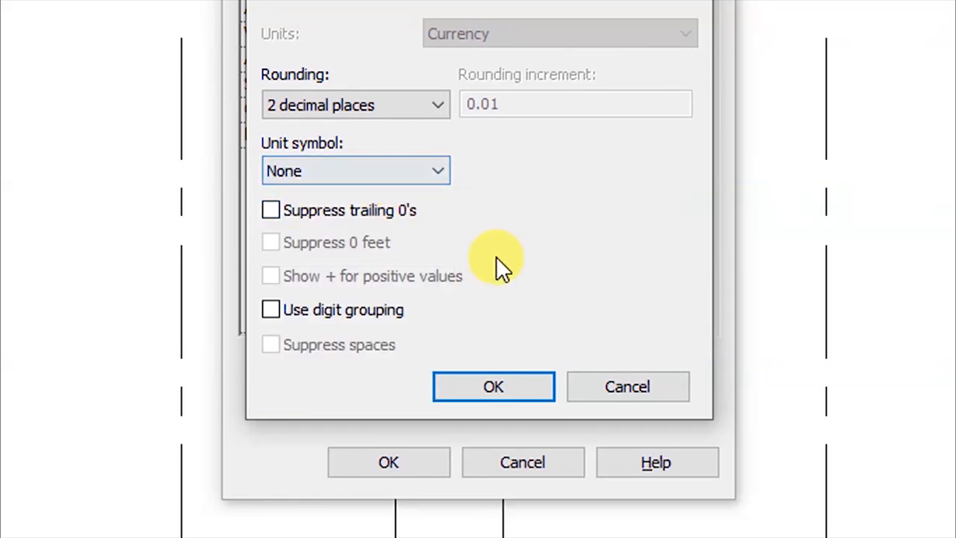
{"action": "left_click", "coordinate": [491, 384]}
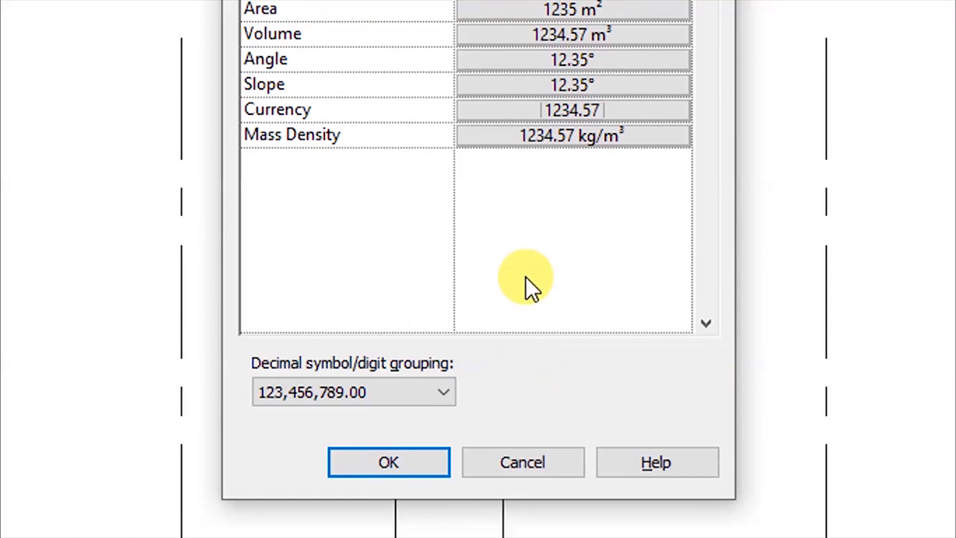
{"action": "left_click", "coordinate": [393, 455]}
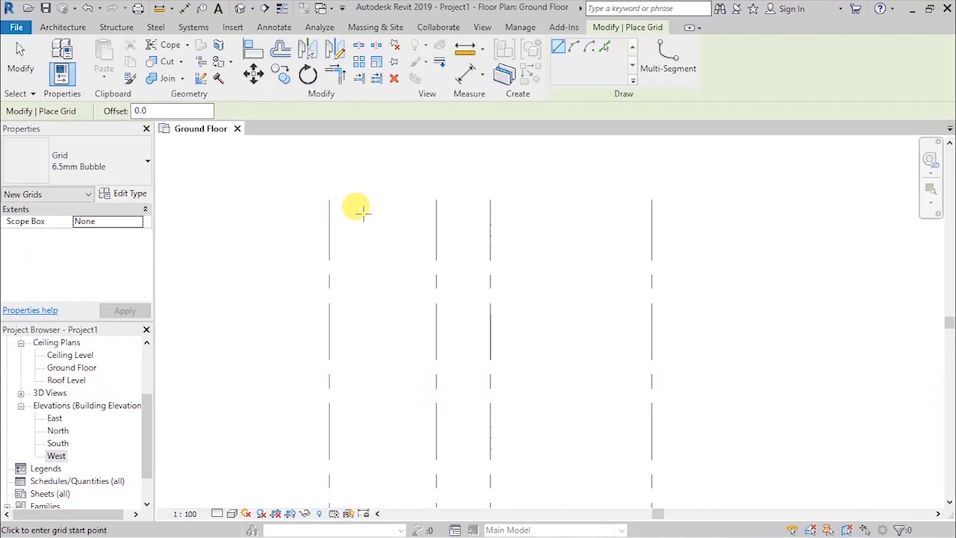
- Place one continuous aligned dimension string across grids A, B, C and D just below their upper ends
{"action": "scroll", "coordinate": [373, 213], "scroll_direction": "down", "scroll_amount": 3}
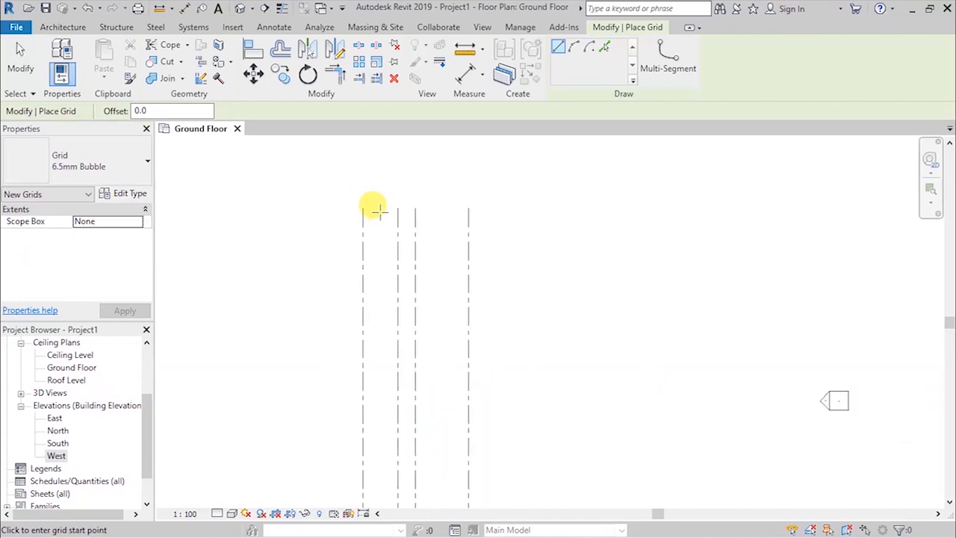
{"action": "scroll", "coordinate": [377, 187], "scroll_direction": "up", "scroll_amount": 4}
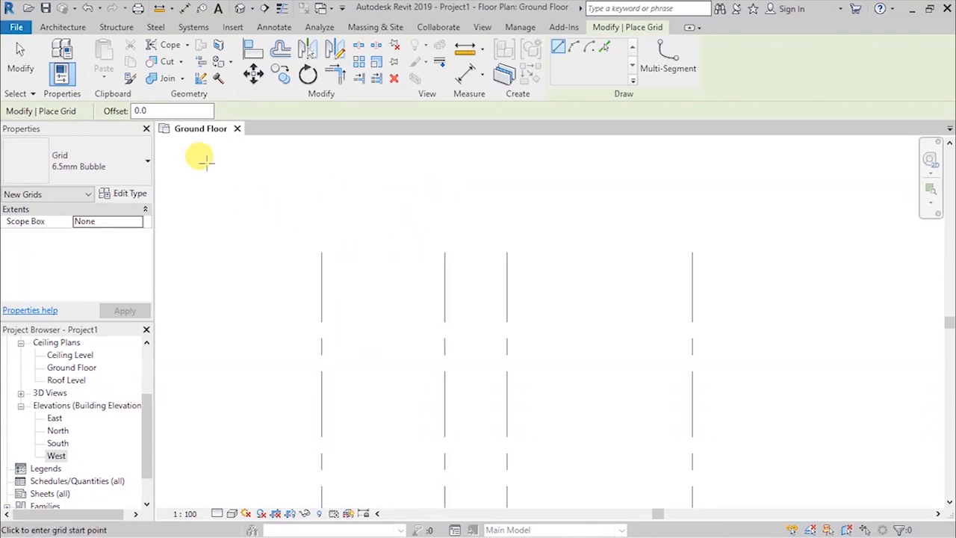
{"action": "left_click", "coordinate": [265, 30]}
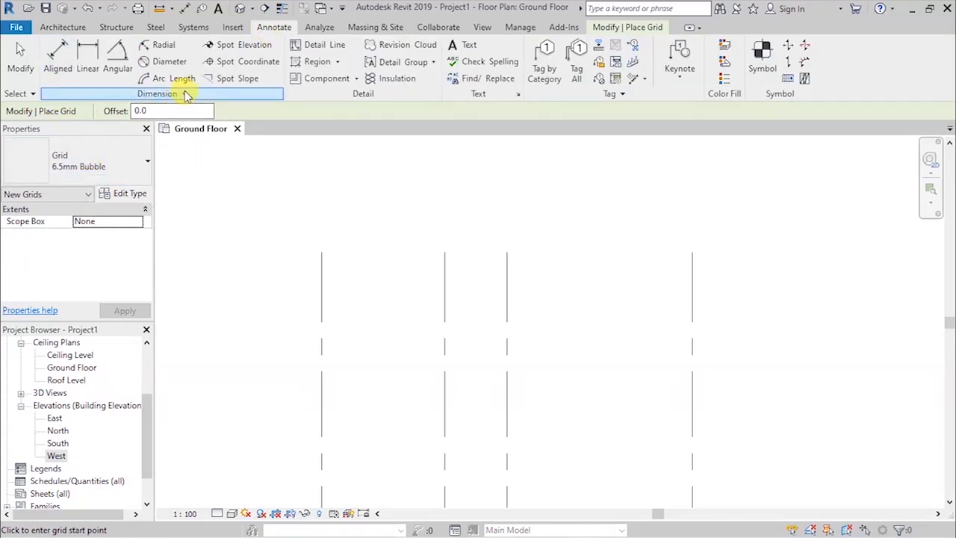
{"action": "left_click", "coordinate": [53, 57]}
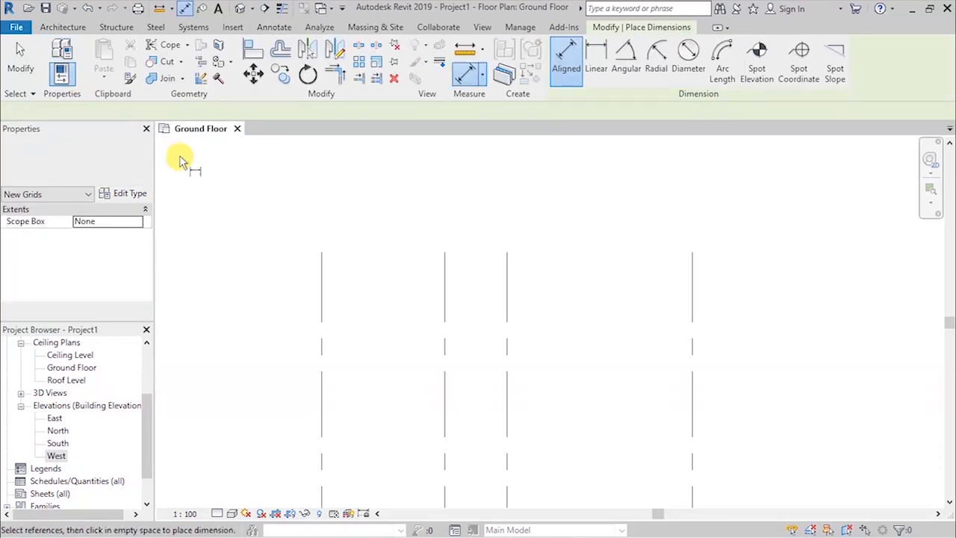
{"action": "left_click", "coordinate": [321, 255]}
{"action": "left_click", "coordinate": [445, 255]}
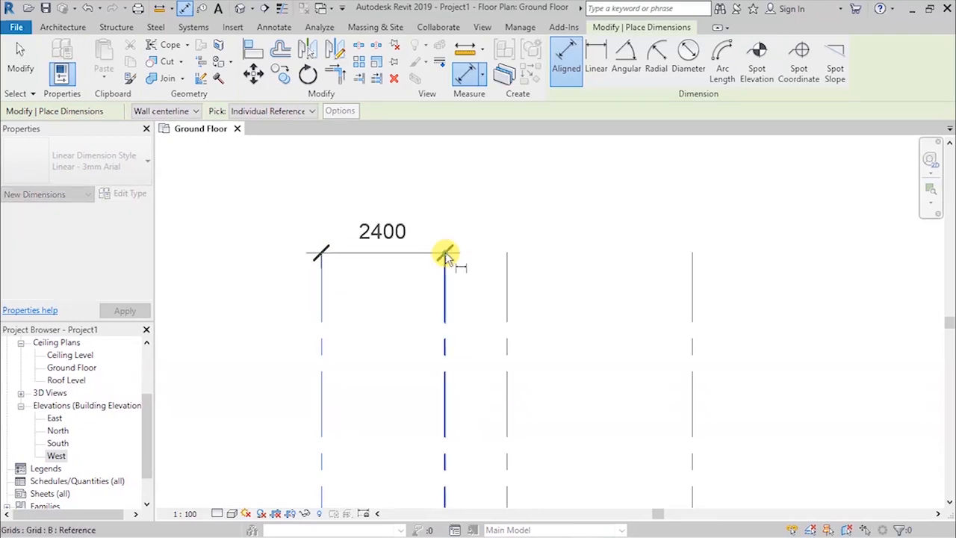
{"action": "left_click", "coordinate": [507, 255]}
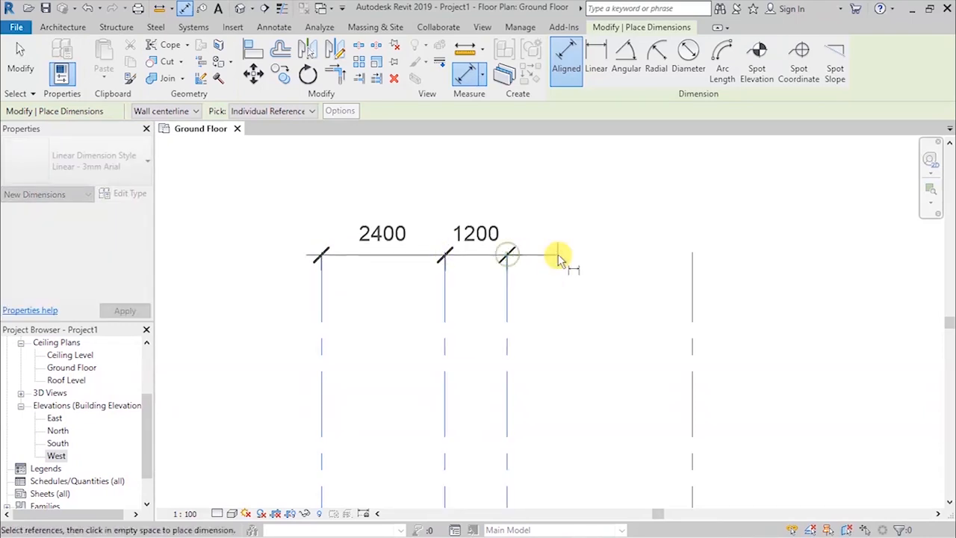
{"action": "left_click", "coordinate": [691, 254]}
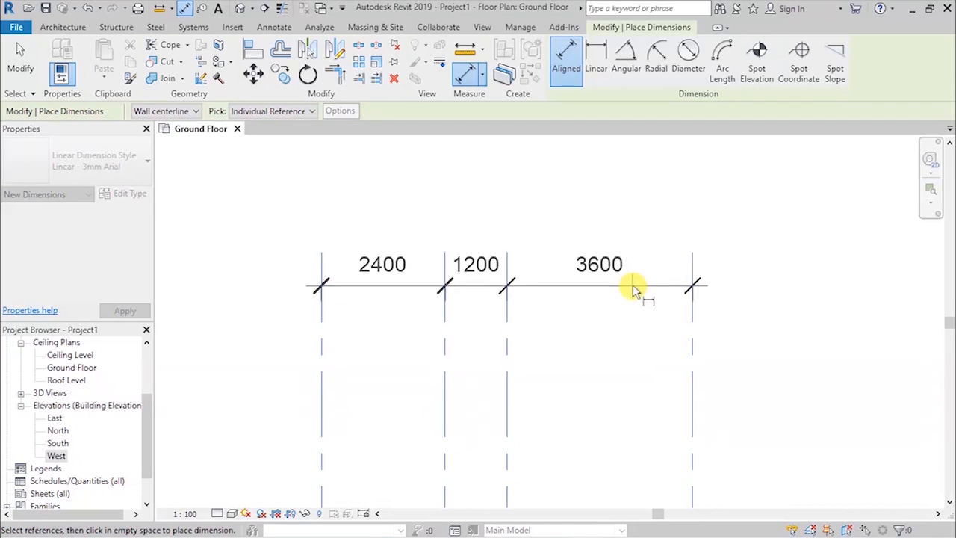
{"action": "left_click", "coordinate": [635, 281]}
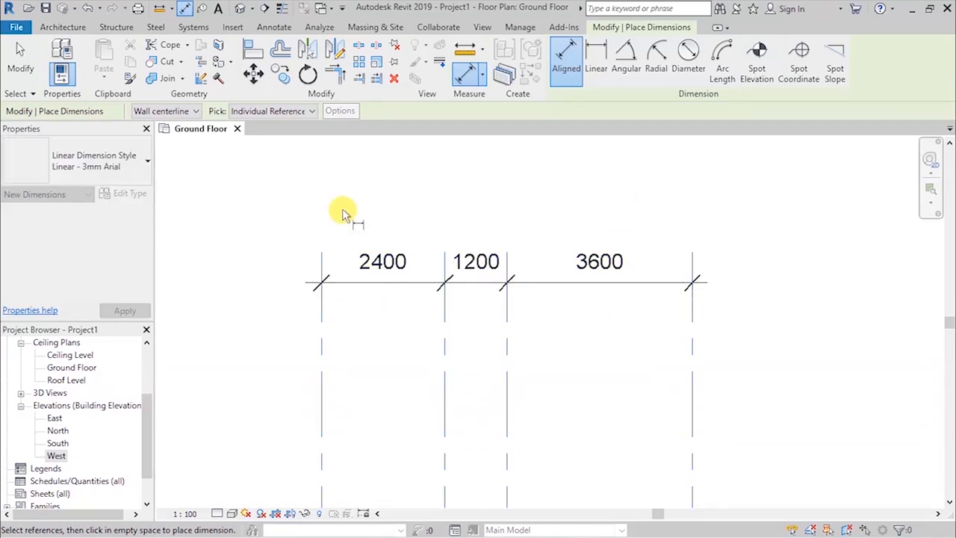
{"action": "scroll", "coordinate": [425, 202], "scroll_direction": "down", "scroll_amount": 1}
{"action": "scroll", "coordinate": [373, 241], "scroll_direction": "up", "scroll_amount": 3}
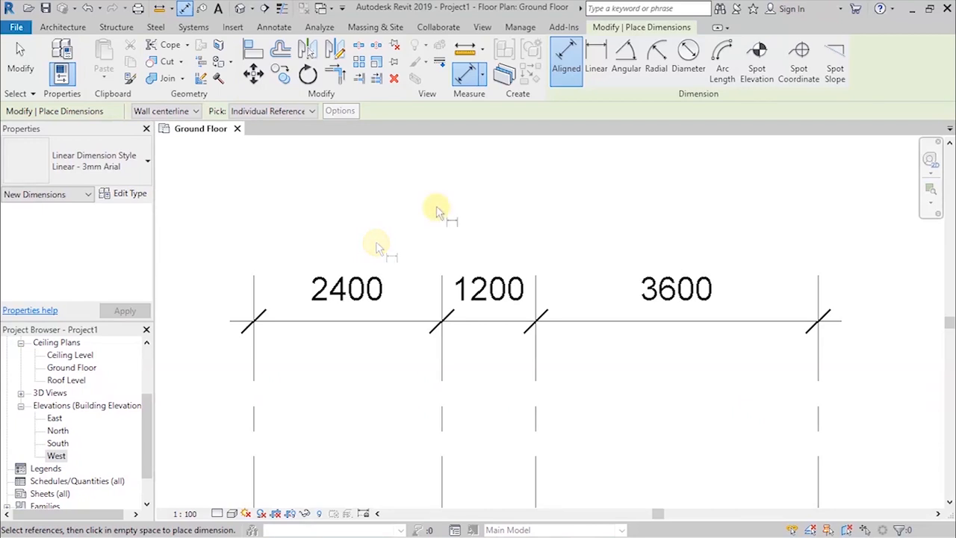
{"action": "scroll", "coordinate": [437, 192], "scroll_direction": "down", "scroll_amount": 3}
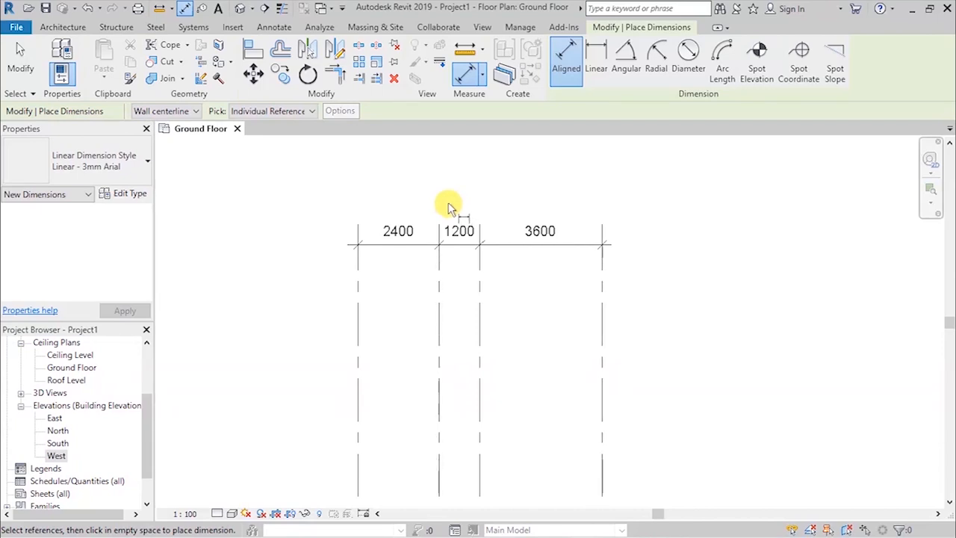
{"action": "key", "text": "Escape"}
{"action": "key", "text": "Escape"}
- Draw a horizontal grid line crossing grids A to D just below the dimension string, with its bubble beyond grid D
{"action": "scroll", "coordinate": [456, 217], "scroll_direction": "down", "scroll_amount": 5}
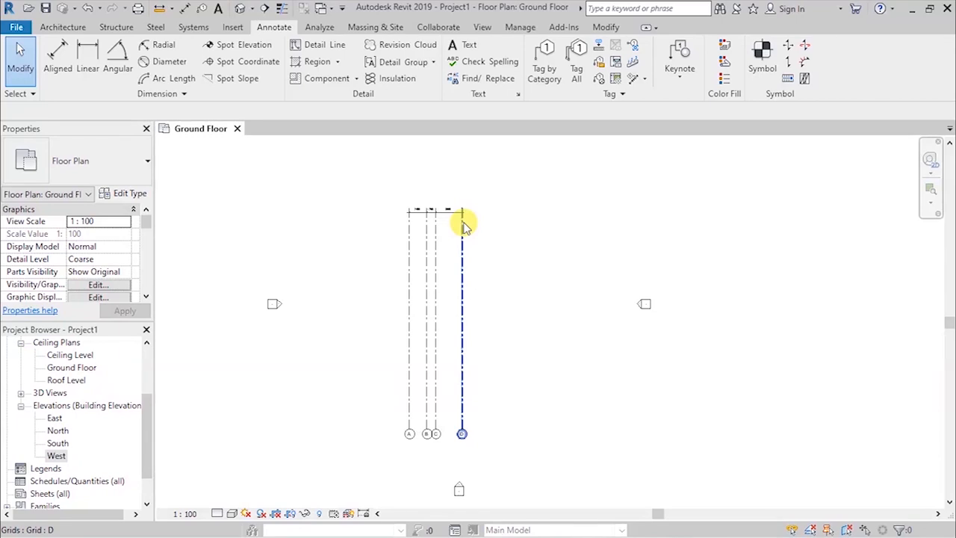
{"action": "scroll", "coordinate": [418, 228], "scroll_direction": "up", "scroll_amount": 4}
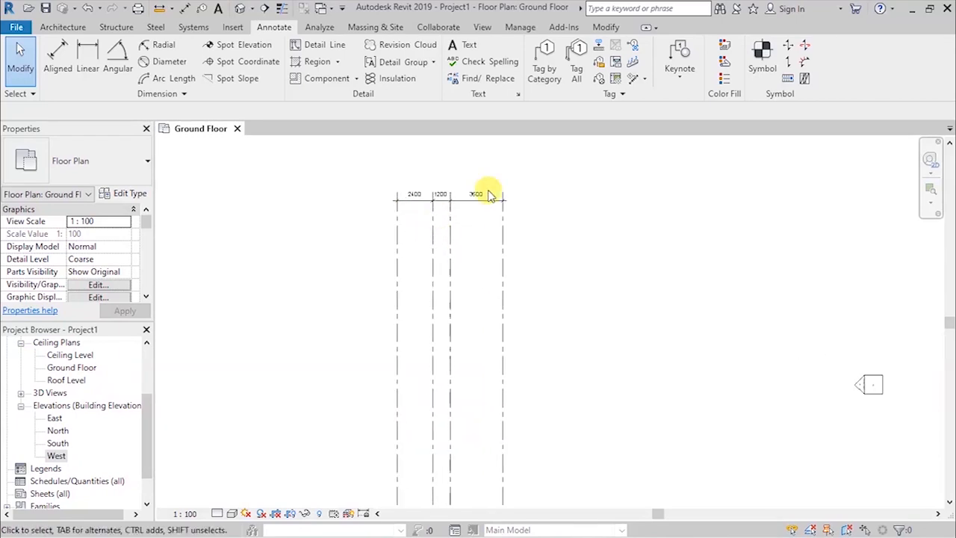
{"action": "left_click", "coordinate": [63, 27]}
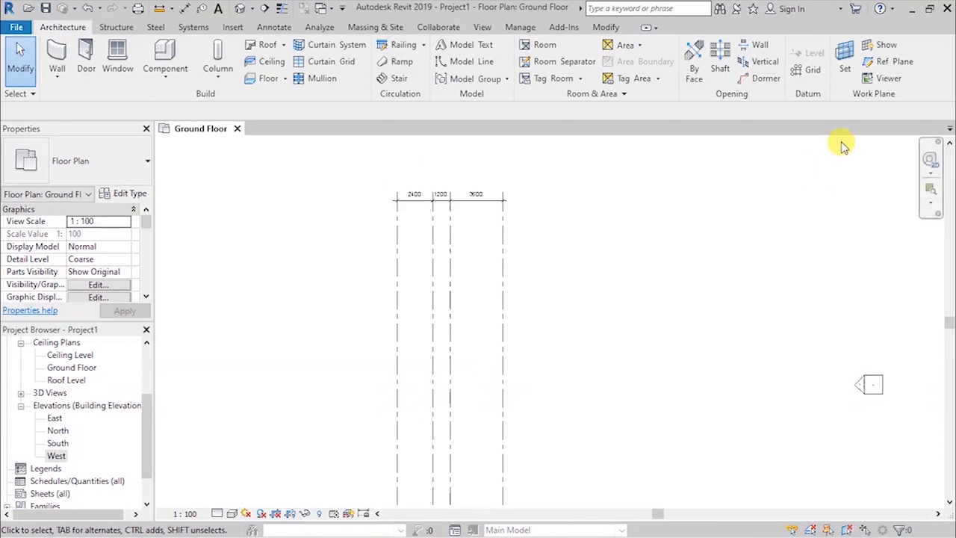
{"action": "left_click", "coordinate": [795, 72]}
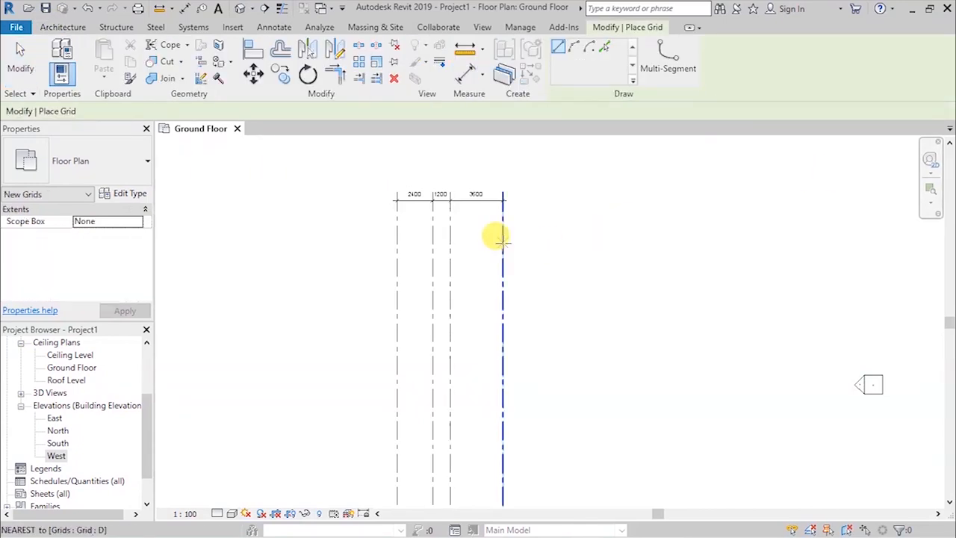
{"action": "scroll", "coordinate": [362, 200], "scroll_direction": "up", "scroll_amount": 2}
{"action": "scroll", "coordinate": [366, 207], "scroll_direction": "down", "scroll_amount": 3}
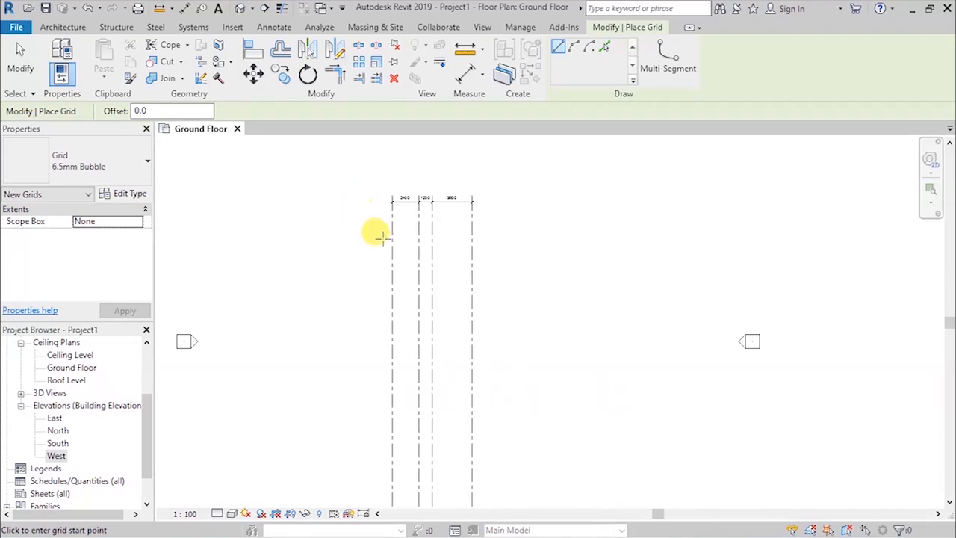
{"action": "left_click", "coordinate": [329, 230]}
{"action": "left_click", "coordinate": [540, 229]}
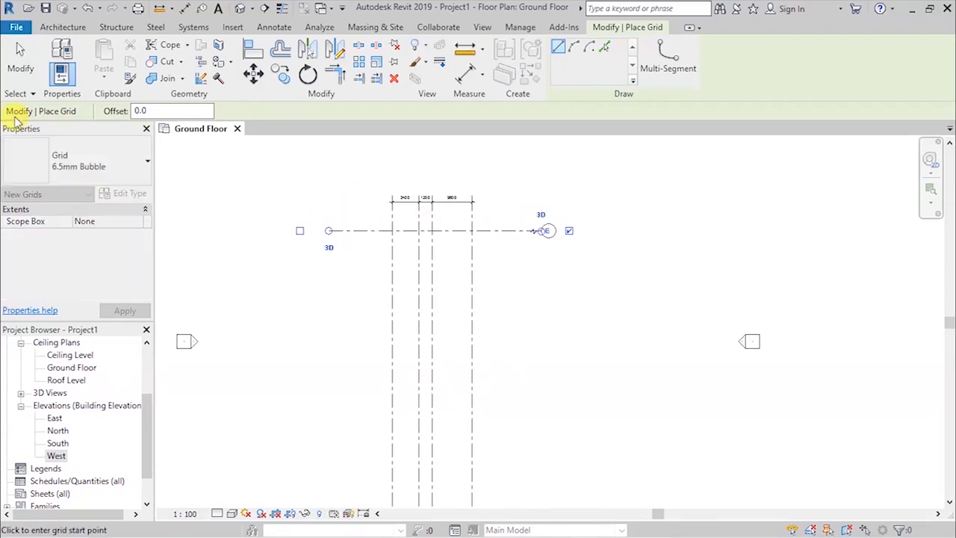
{"action": "left_click", "coordinate": [20, 56]}
- Rename the new horizontal grid as 1 and deselect it
{"action": "scroll", "coordinate": [568, 223], "scroll_direction": "up", "scroll_amount": 5}
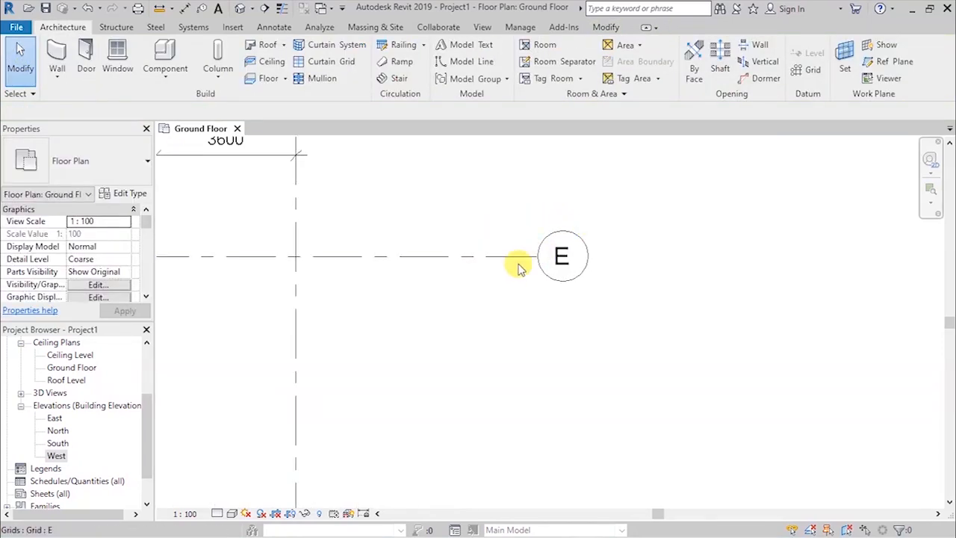
{"action": "left_click", "coordinate": [561, 256]}
{"action": "left_click", "coordinate": [563, 256]}
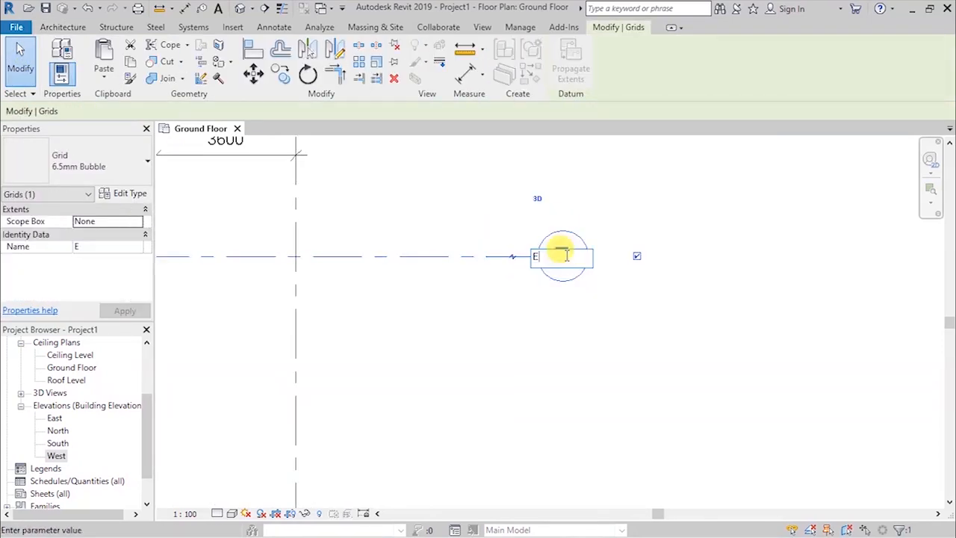
{"action": "type", "text": "1"}
{"action": "left_click", "coordinate": [649, 192]}
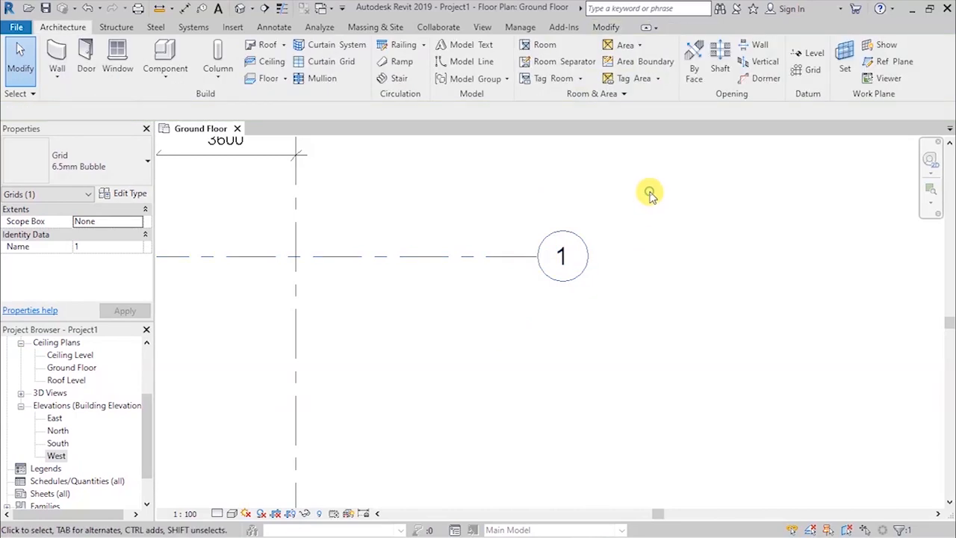
- Draw a horizontal grid line 1500 below grid 1, with both ends aligned to the ends of grid 1
{"action": "scroll", "coordinate": [549, 194], "scroll_direction": "down", "scroll_amount": 3}
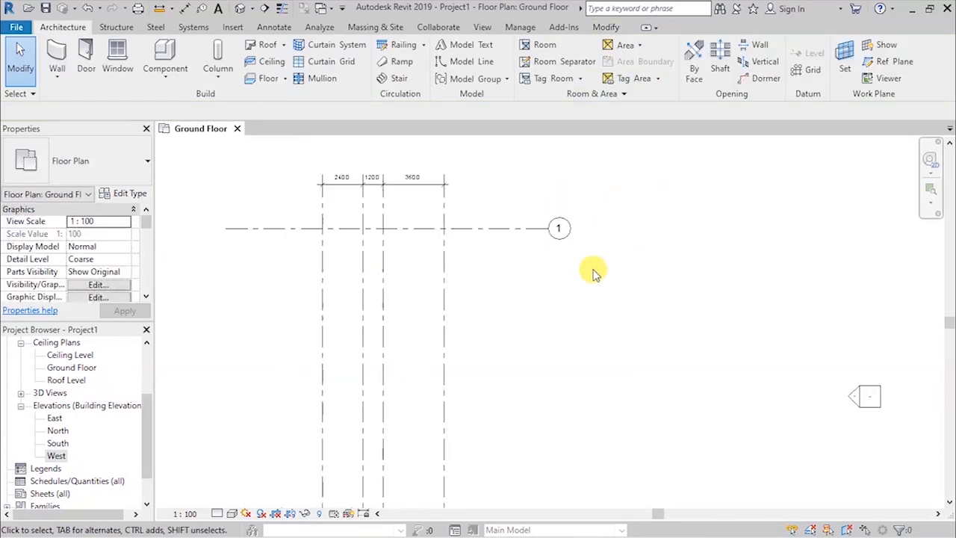
{"action": "key", "text": "g"}
{"action": "key", "text": "r"}
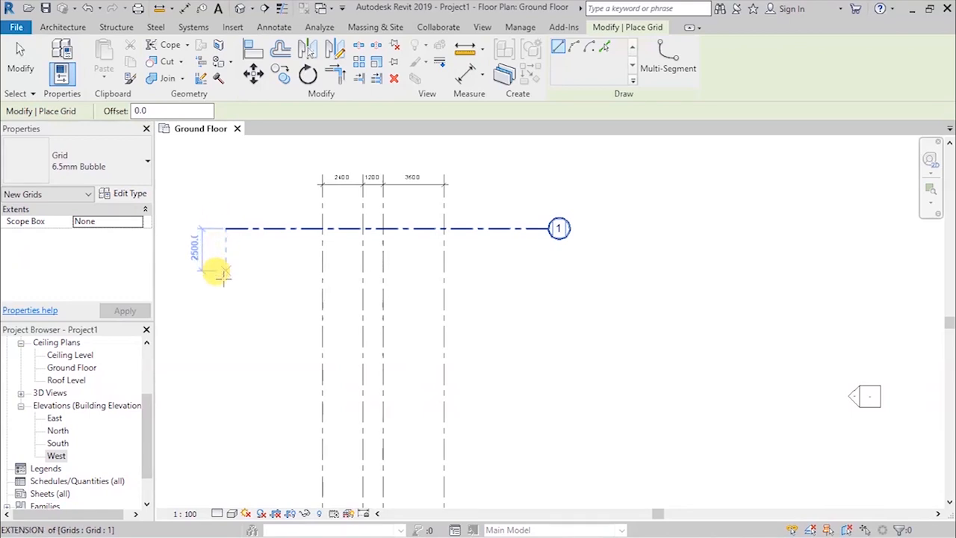
{"action": "type", "text": "1"}
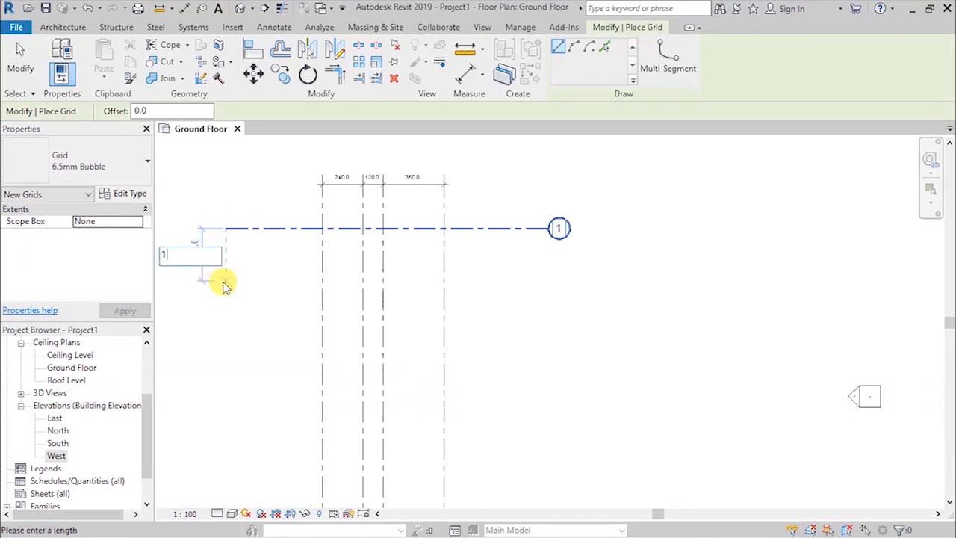
{"action": "type", "text": "500"}
{"action": "key", "text": "Return"}
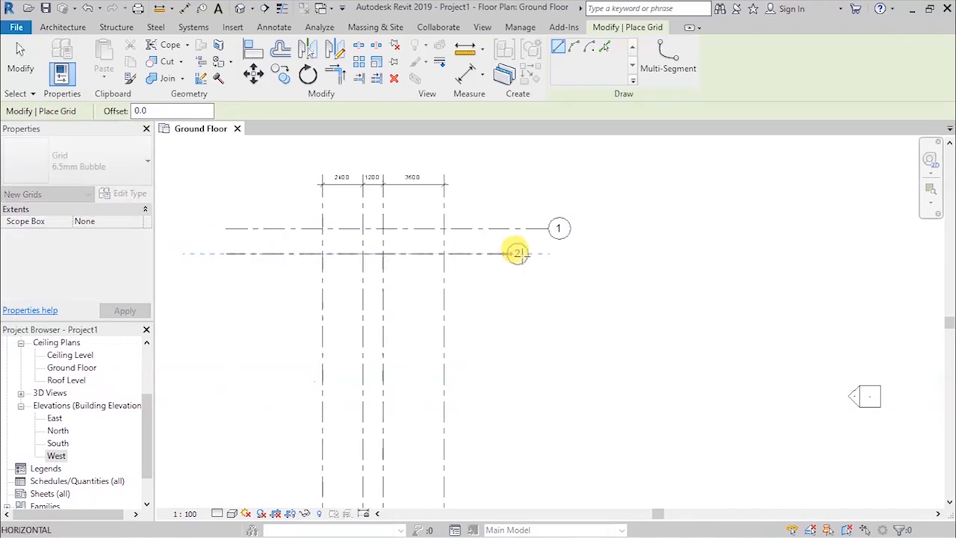
{"action": "left_click", "coordinate": [548, 253]}
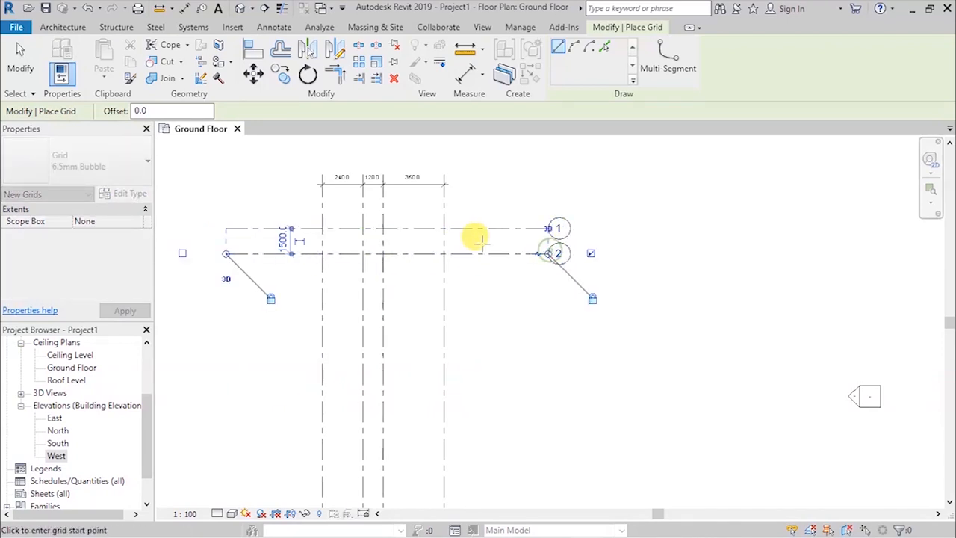
{"action": "key", "text": "Escape"}
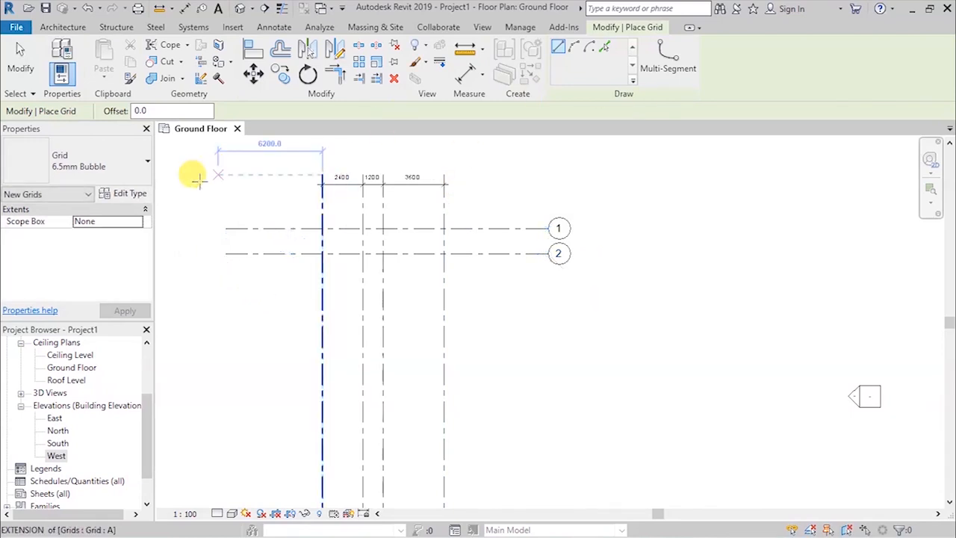
- Draw a horizontal grid line 1500 below grid 2, with both ends aligned to the ends of grids 1 and 2
{"action": "left_click", "coordinate": [224, 253]}
{"action": "type", "text": "1500"}
{"action": "key", "text": "Return"}
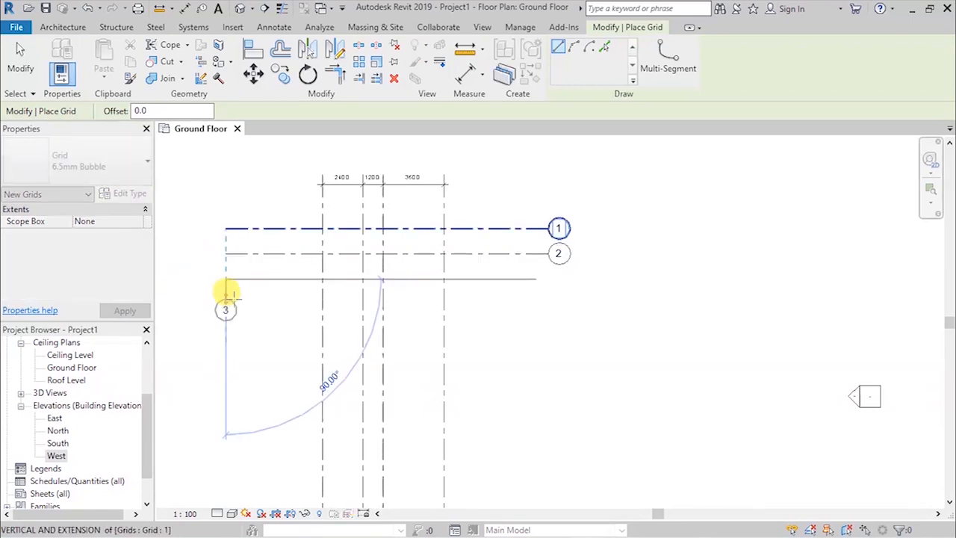
{"action": "left_click", "coordinate": [551, 279]}
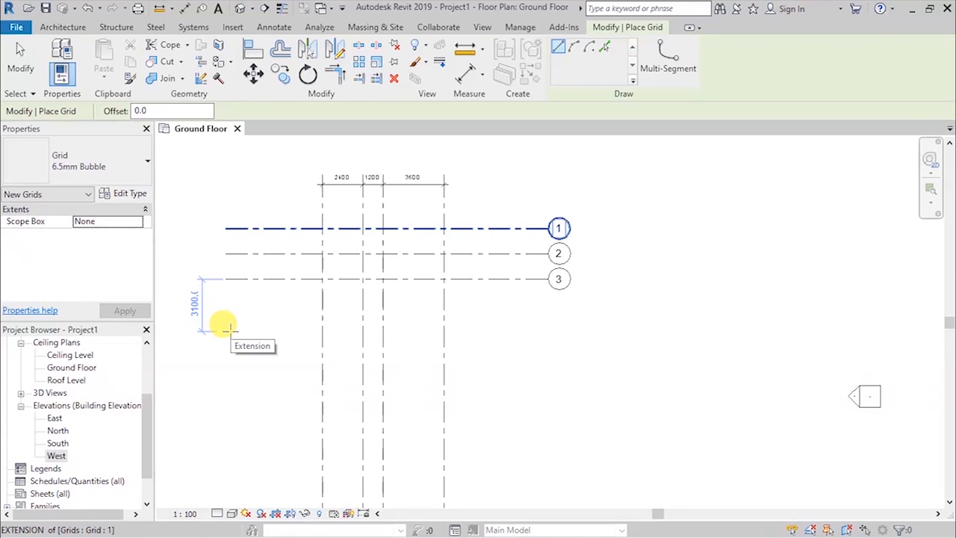
- Draw a horizontal grid line 1100 below grid 3, with both ends aligned to the ends of the grids above
{"action": "scroll", "coordinate": [214, 299], "scroll_direction": "up", "scroll_amount": 2}
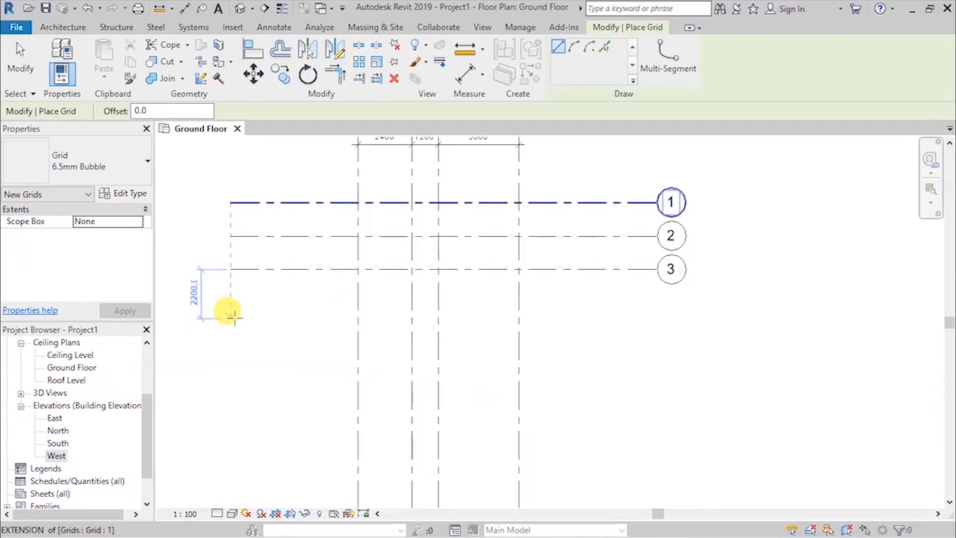
{"action": "type", "text": "1100"}
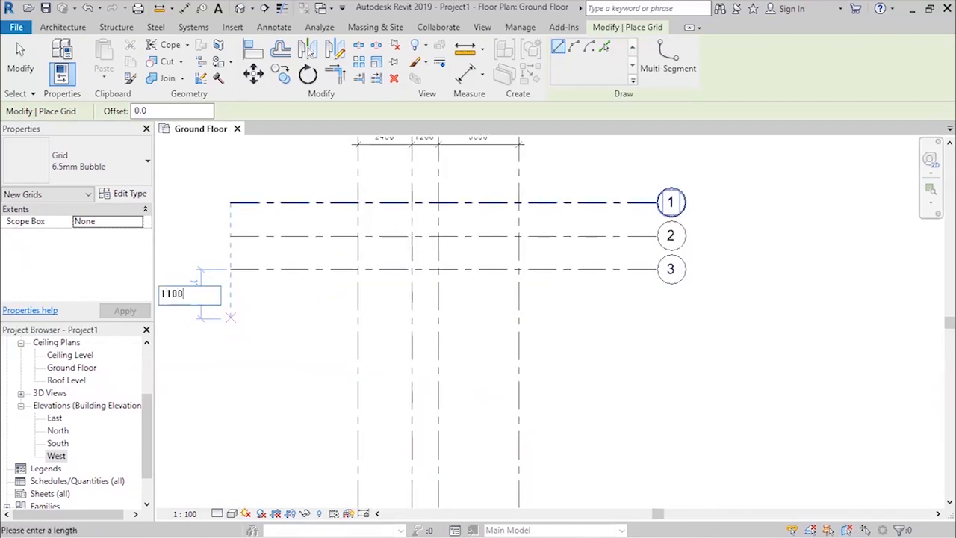
{"action": "key", "text": "Return"}
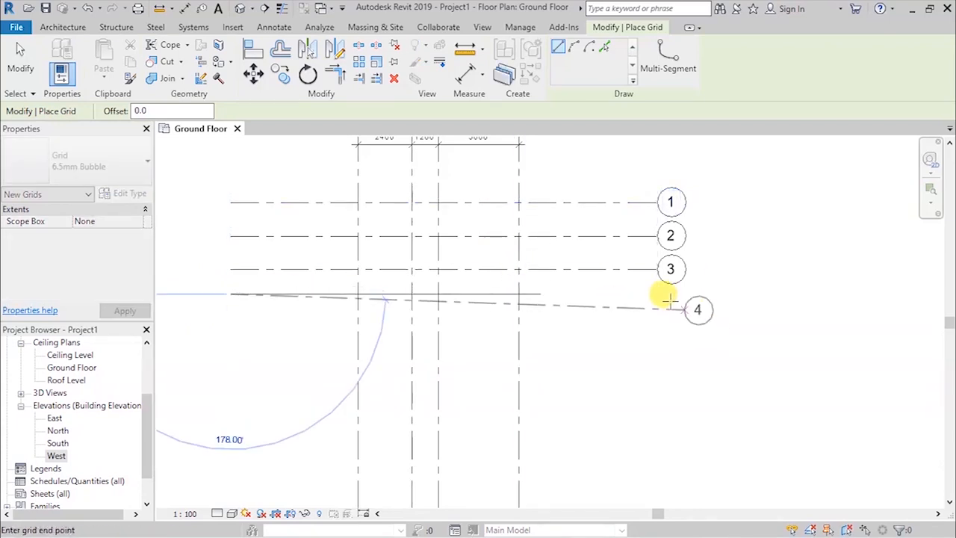
{"action": "left_click", "coordinate": [655, 293]}
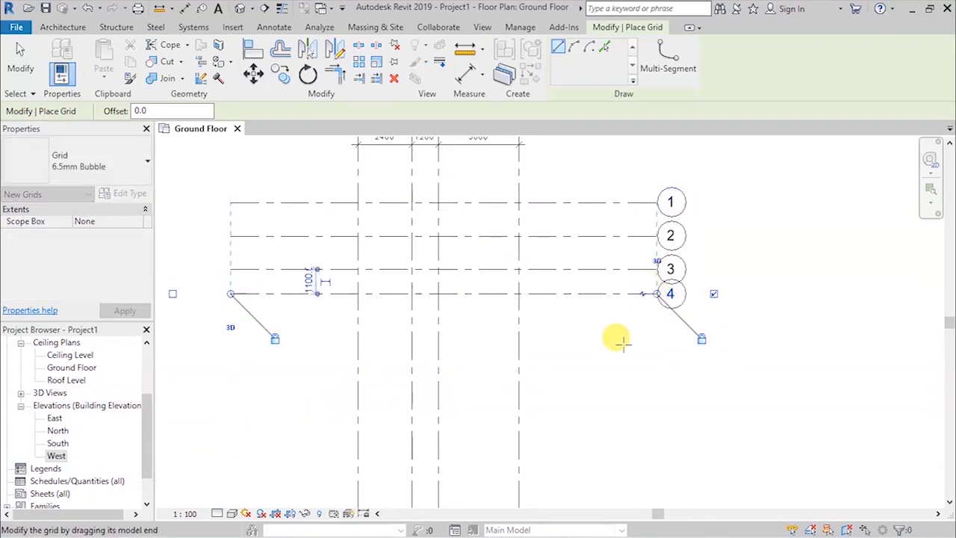
{"action": "key", "text": "Escape"}
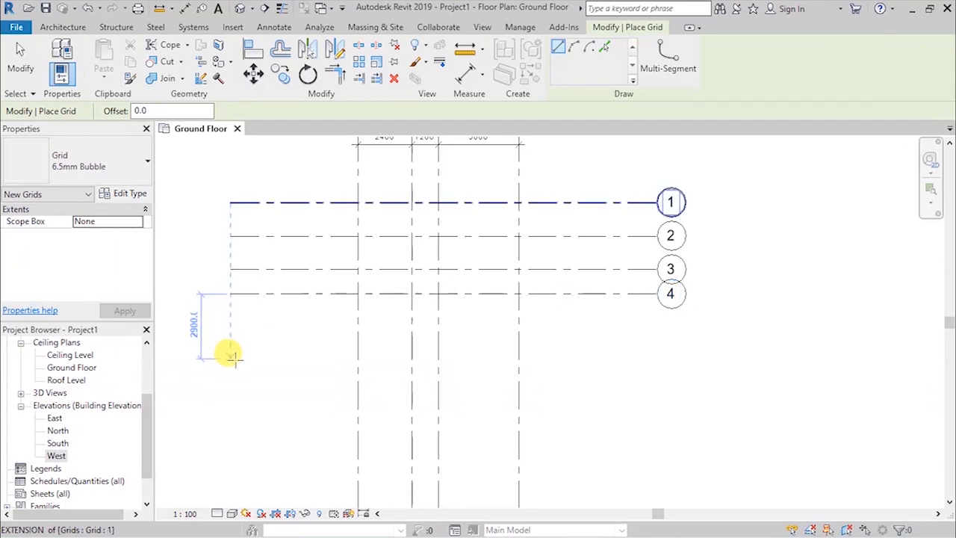
- Draw a horizontal grid line 2000 below grid 4, with both ends aligned to the ends of the grids above
{"action": "type", "text": "2000"}
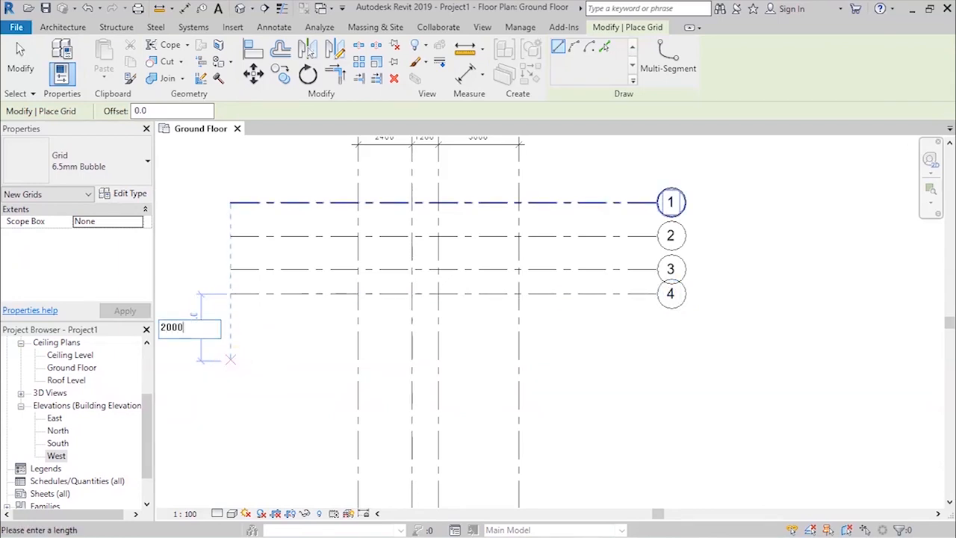
{"action": "key", "text": "Return"}
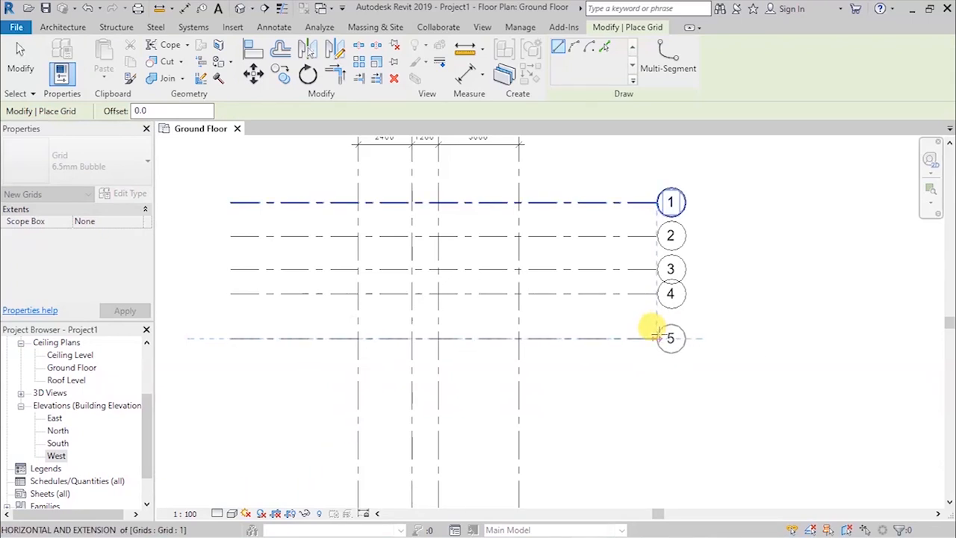
{"action": "left_click", "coordinate": [656, 338]}
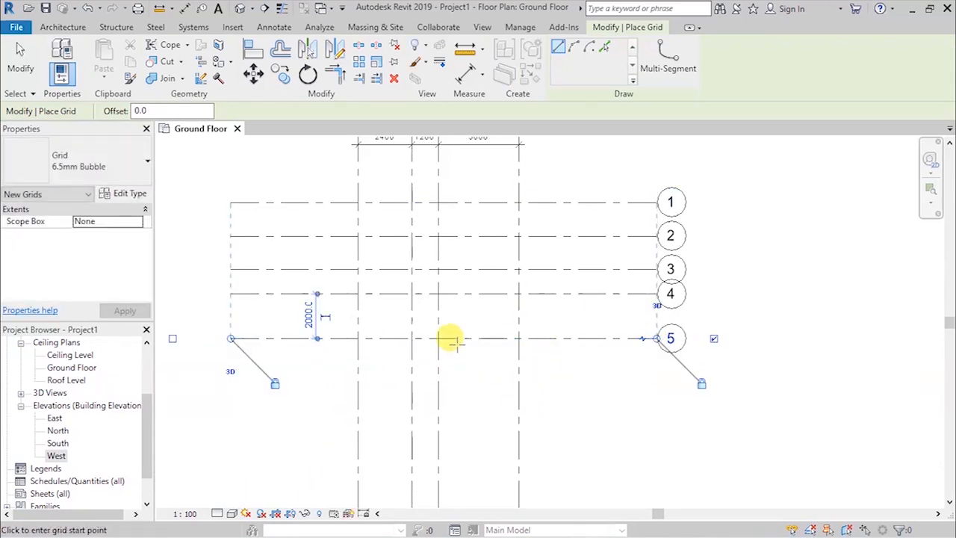
- Draw a horizontal grid line 1400 below grid 5, with both ends aligned to the ends of the grids above
{"action": "scroll", "coordinate": [377, 281], "scroll_direction": "down", "scroll_amount": 2}
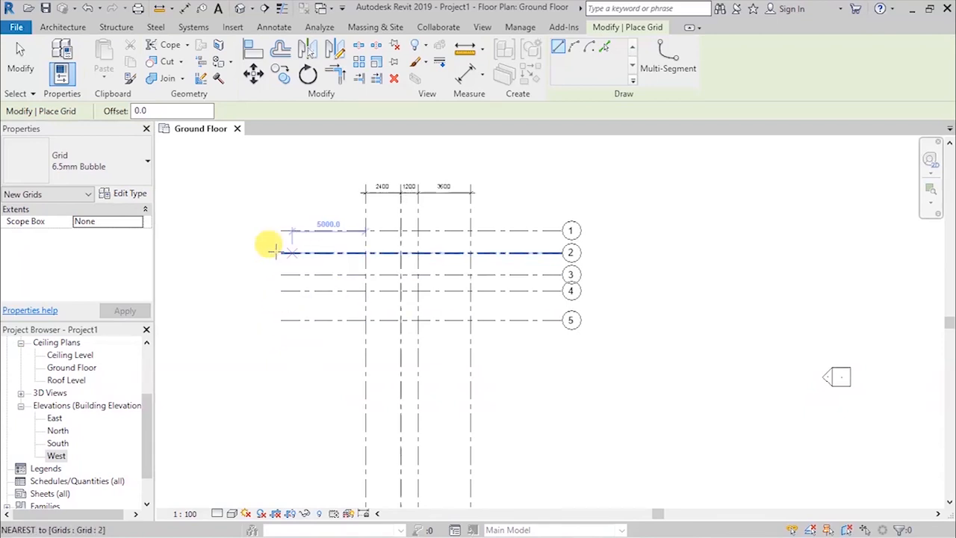
{"action": "scroll", "coordinate": [254, 249], "scroll_direction": "up", "scroll_amount": 3}
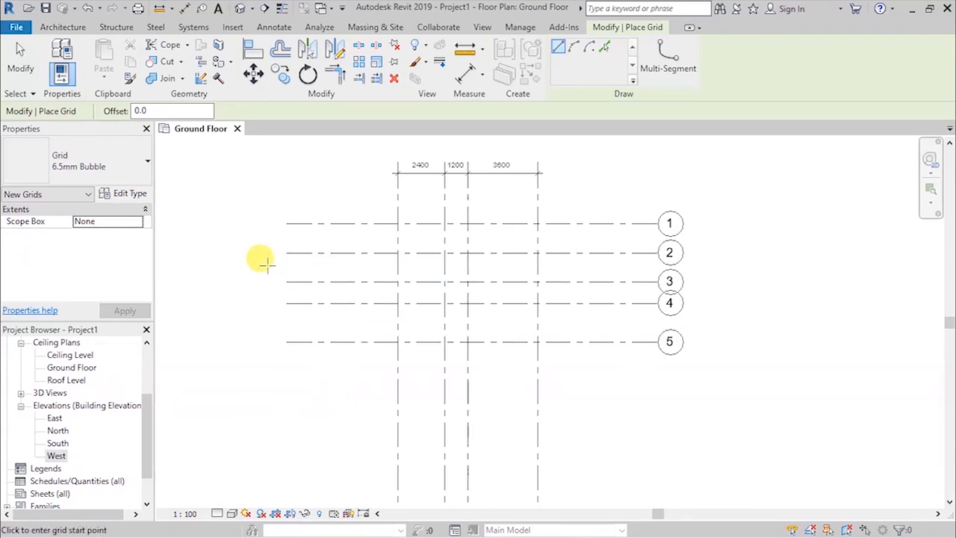
{"action": "scroll", "coordinate": [264, 247], "scroll_direction": "down", "scroll_amount": 1}
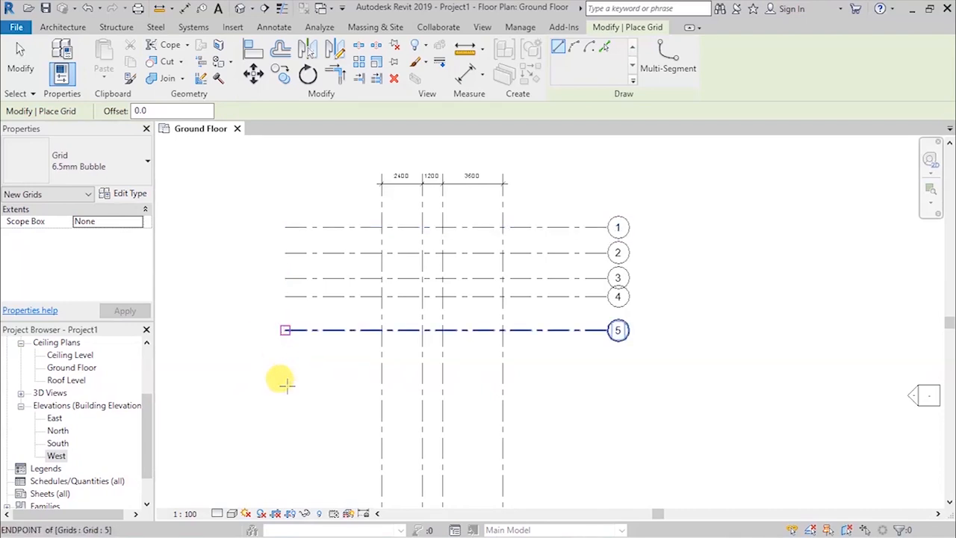
{"action": "type", "text": "14"}
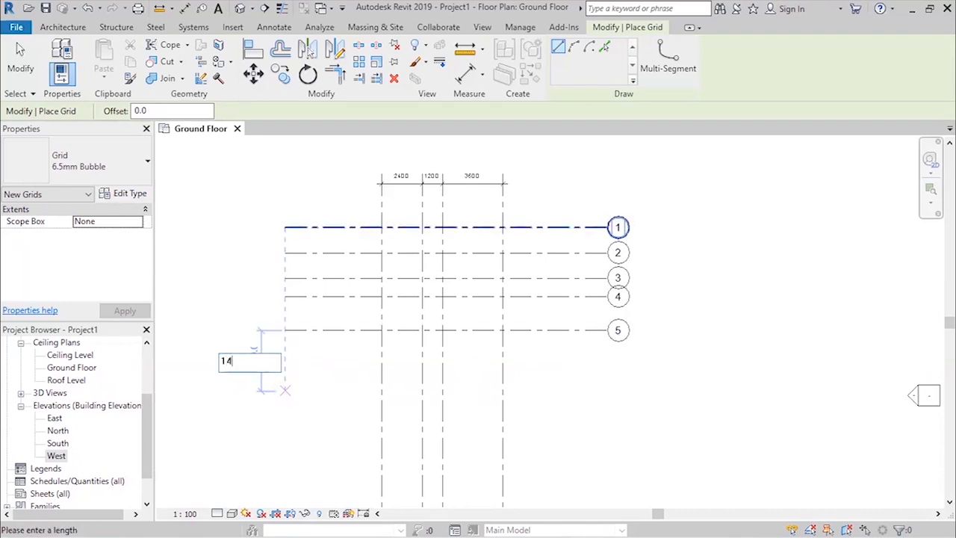
{"action": "type", "text": "00"}
{"action": "key", "text": "Return"}
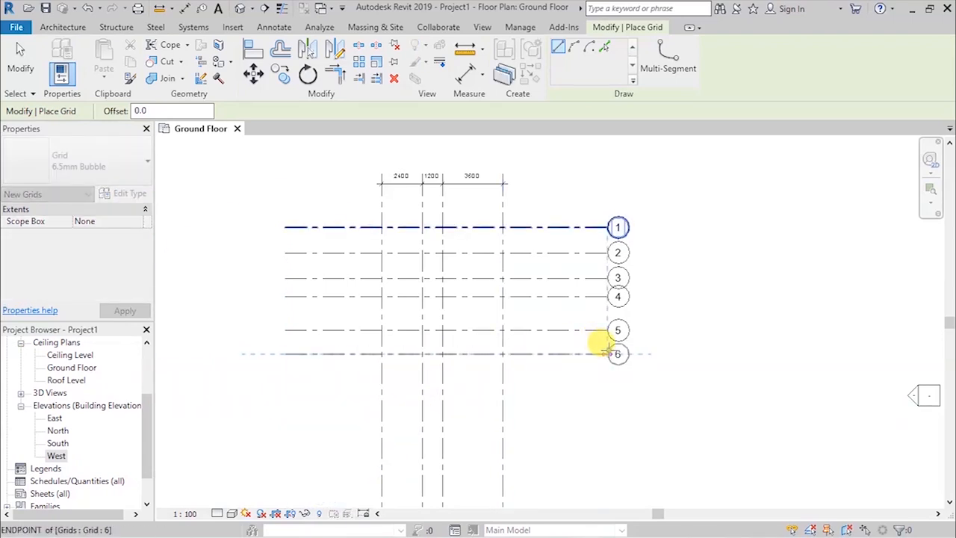
{"action": "left_click", "coordinate": [604, 352]}
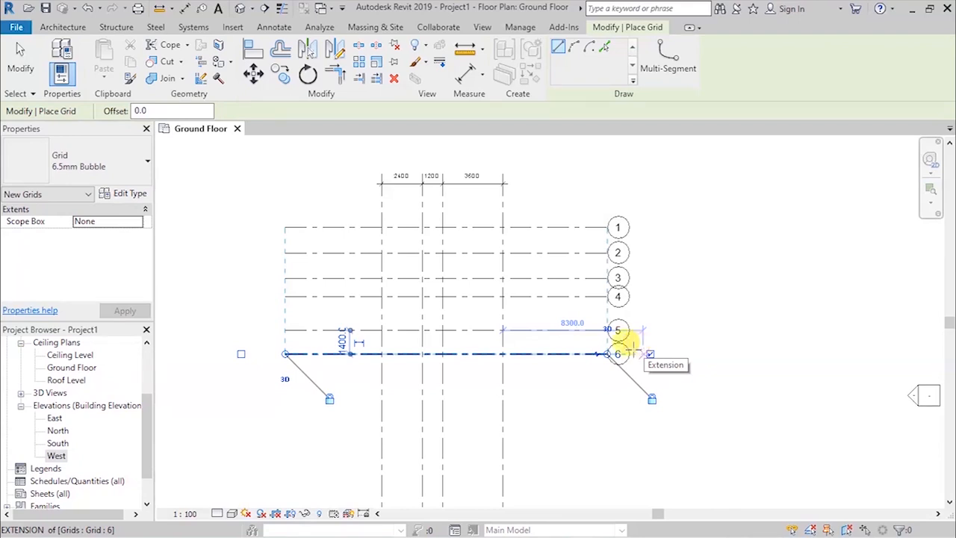
{"action": "key", "text": "Escape"}
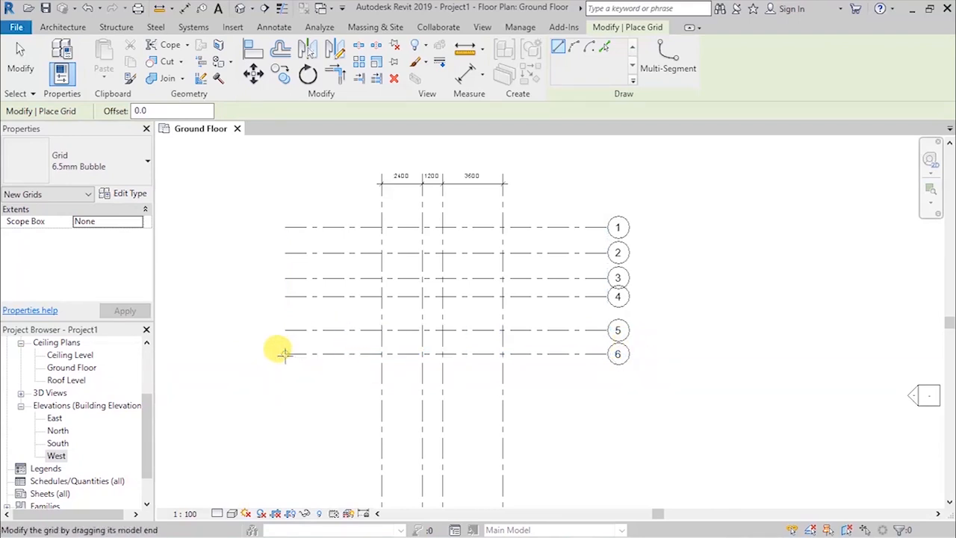
- Draw a horizontal grid line 1400 below grid 6, with both ends aligned to the ends of the grids above
{"action": "type", "text": "1400"}
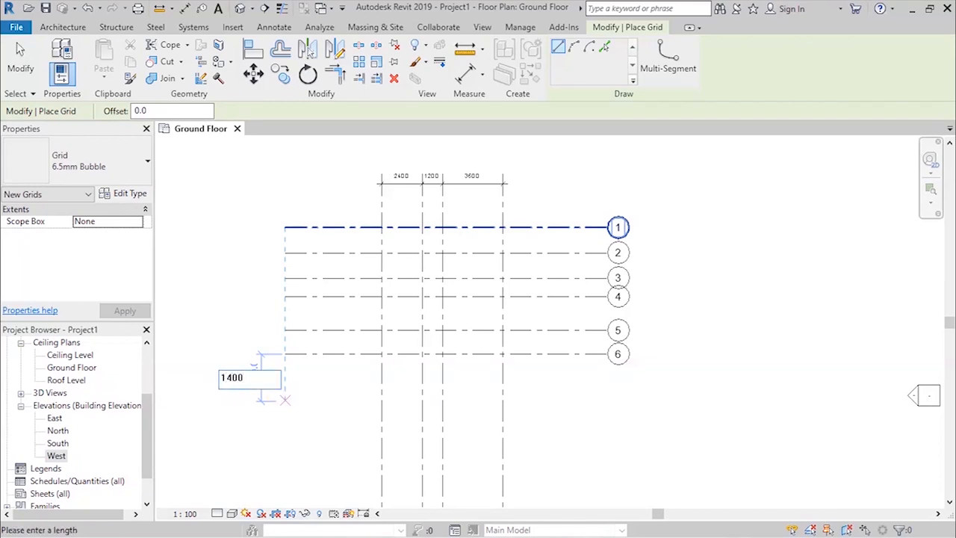
{"action": "key", "text": "Return"}
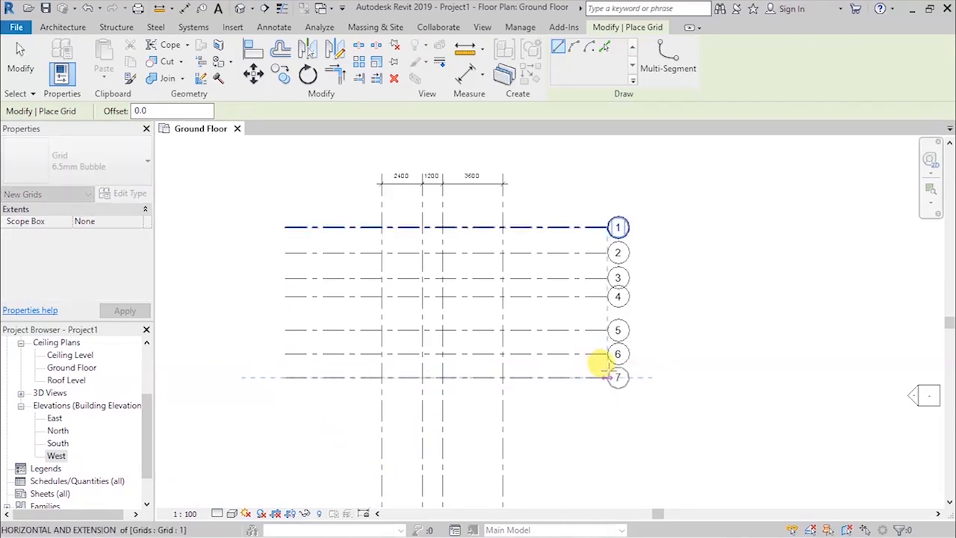
{"action": "left_click", "coordinate": [606, 377]}
{"action": "key", "text": "Escape"}
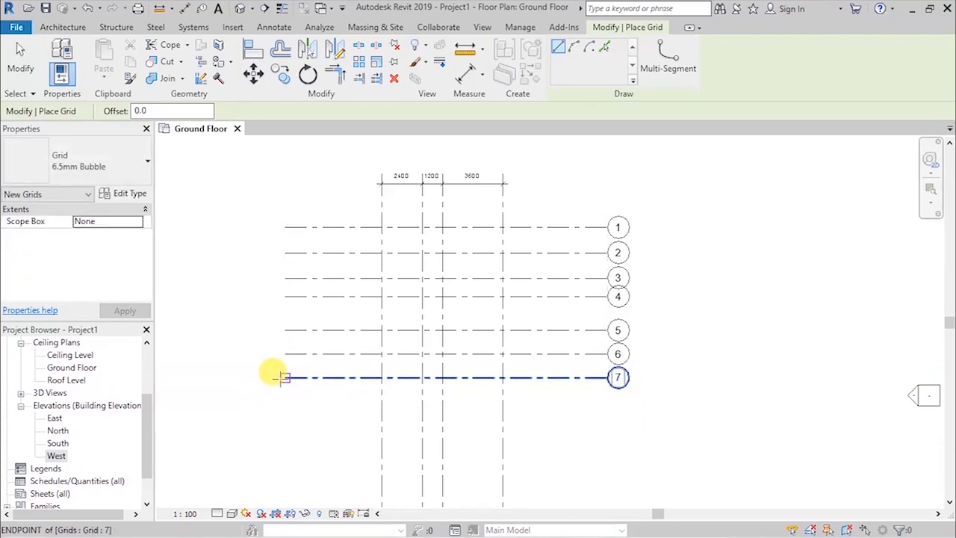
- Draw a horizontal grid line 1900 below grid 7, with both ends aligned to the ends of the grids above
{"action": "type", "text": "1"}
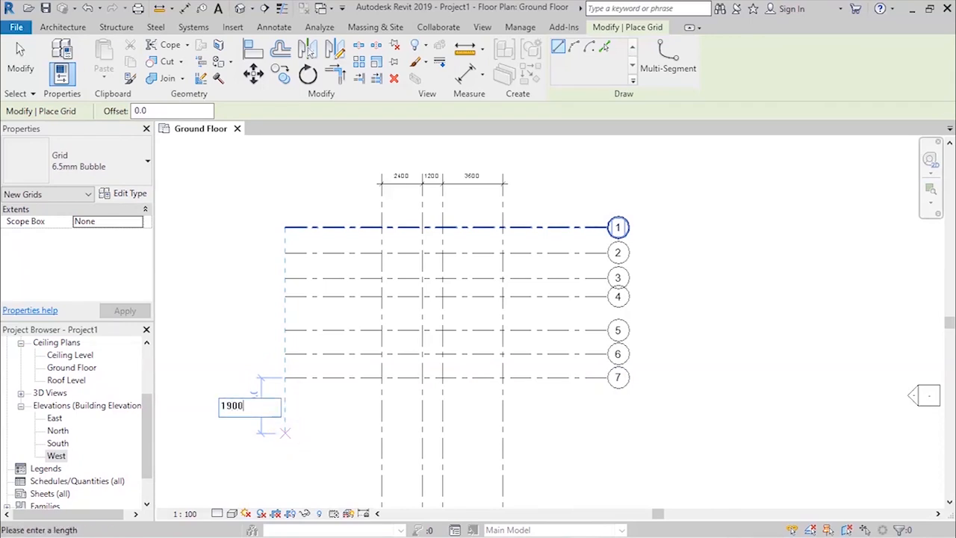
{"action": "type", "text": "900"}
{"action": "key", "text": "Return"}
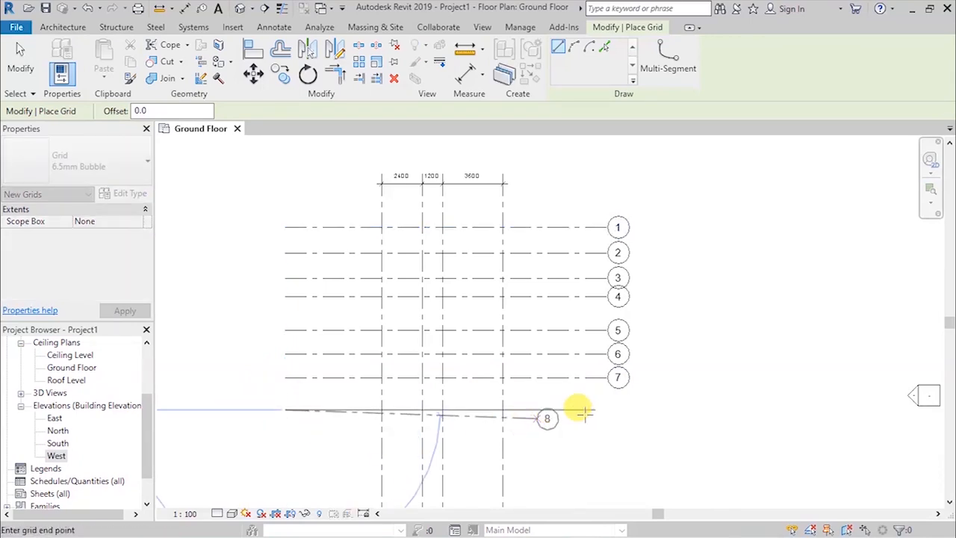
{"action": "left_click", "coordinate": [601, 404]}
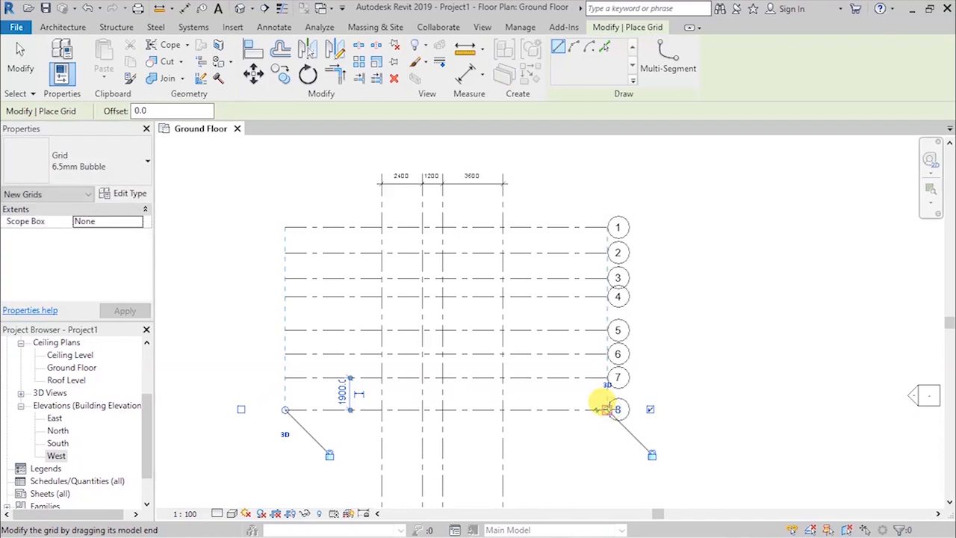
- Draw a horizontal grid line 1100 below grid 8, with both ends aligned to the ends of the grids above
{"action": "scroll", "coordinate": [334, 266], "scroll_direction": "down", "scroll_amount": 3}
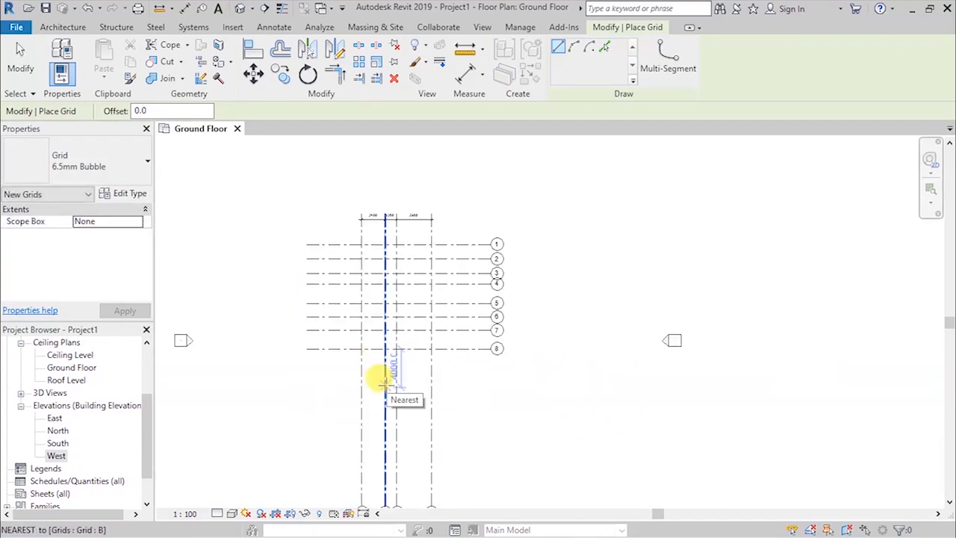
{"action": "scroll", "coordinate": [308, 341], "scroll_direction": "up", "scroll_amount": 3}
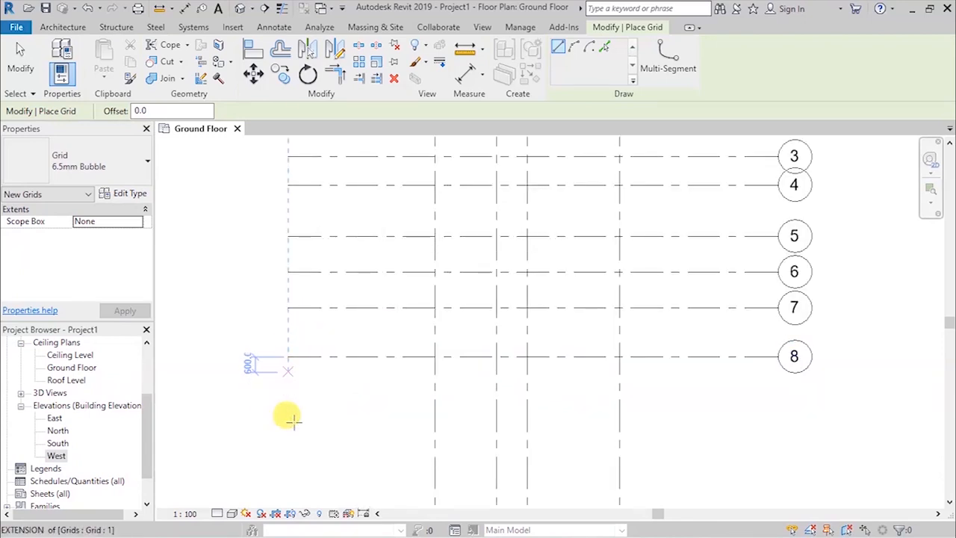
{"action": "type", "text": "1100"}
{"action": "key", "text": "Return"}
{"action": "scroll", "coordinate": [207, 316], "scroll_direction": "down", "scroll_amount": 3}
{"action": "scroll", "coordinate": [517, 331], "scroll_direction": "up", "scroll_amount": 4}
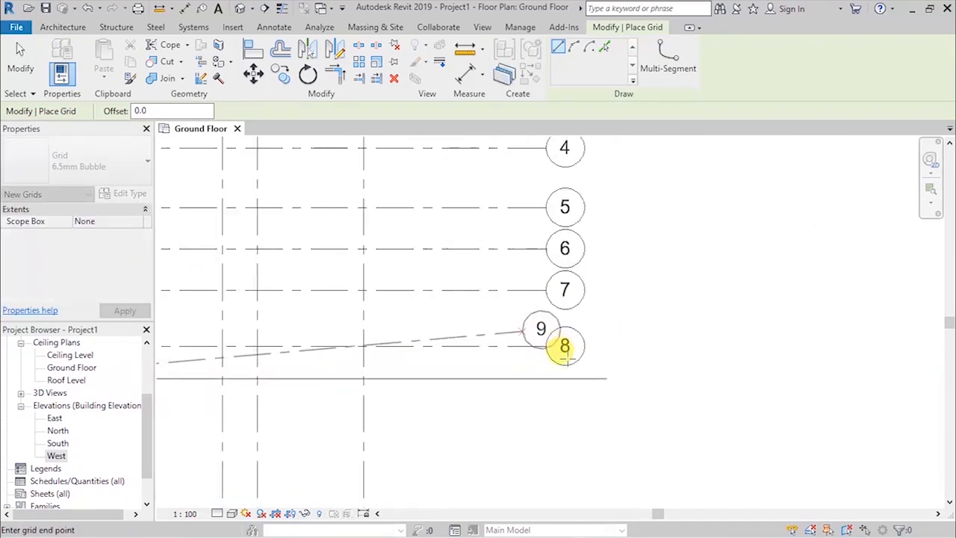
{"action": "left_click", "coordinate": [543, 377]}
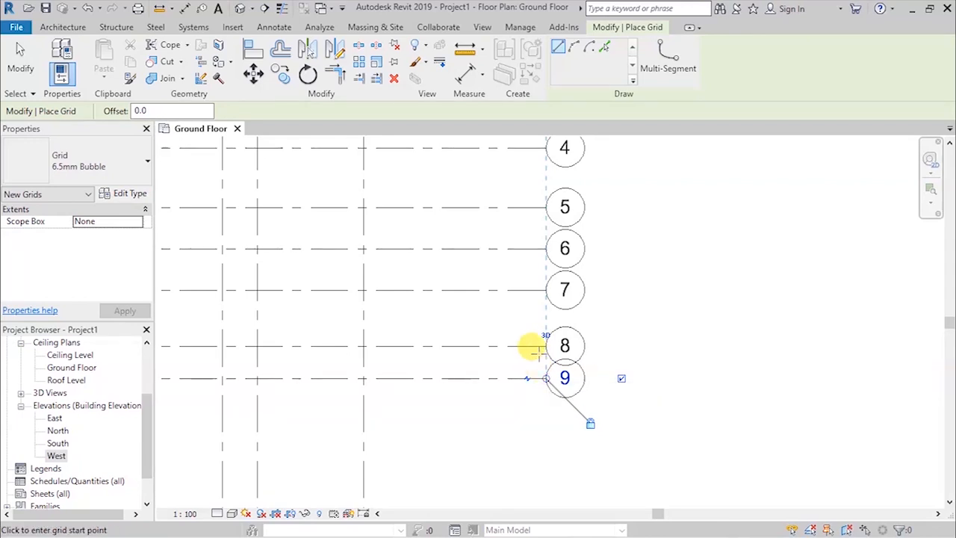
{"action": "scroll", "coordinate": [613, 387], "scroll_direction": "down", "scroll_amount": 3}
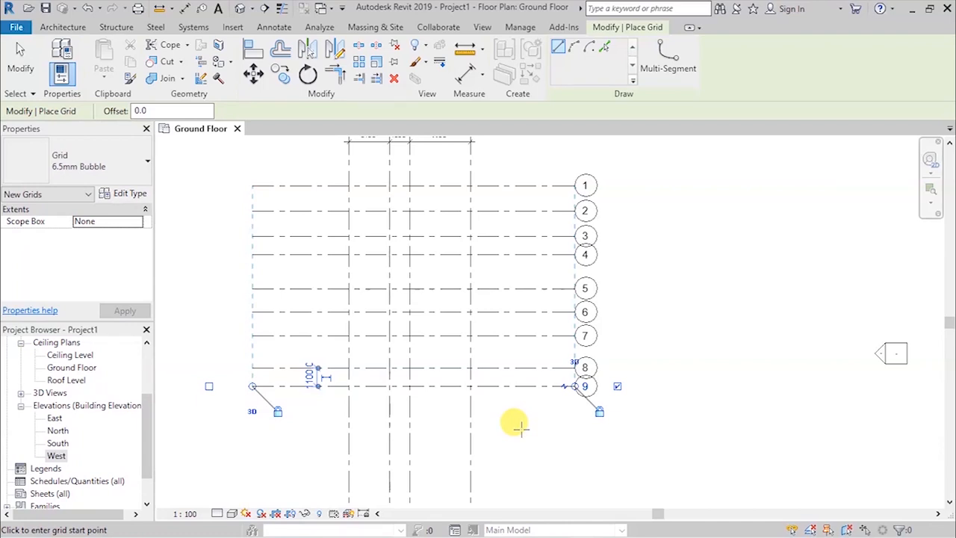
{"action": "key", "text": "Escape"}
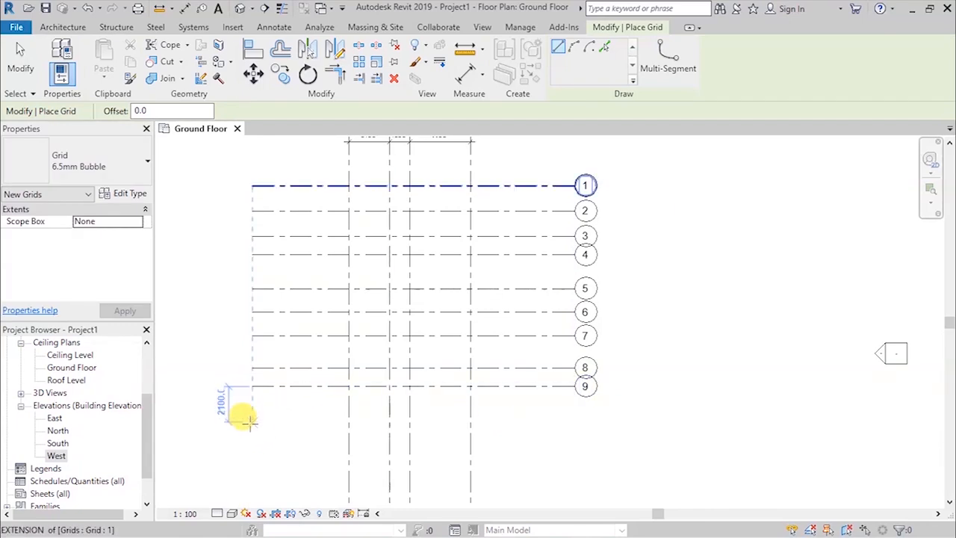
- Draw a horizontal grid line 600 below grid 9, with both ends aligned to the ends of the grids above
{"action": "type", "text": "600"}
{"action": "key", "text": "Return"}
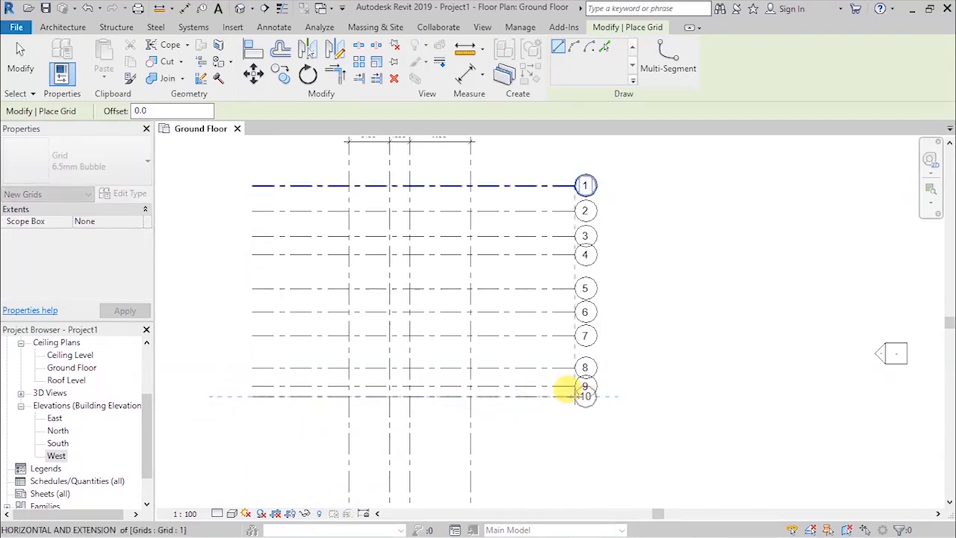
{"action": "left_click", "coordinate": [572, 394]}
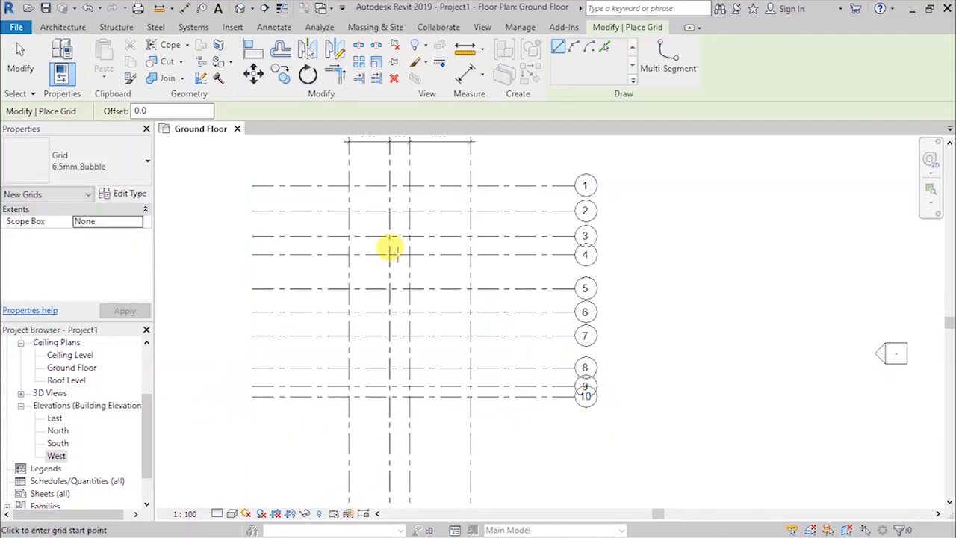
- Shorten vertical grids A to D together so their bubbles sit a short distance below grid 10, and deselect them
{"action": "scroll", "coordinate": [437, 250], "scroll_direction": "down", "scroll_amount": 2}
{"action": "scroll", "coordinate": [388, 188], "scroll_direction": "up", "scroll_amount": 2}
{"action": "scroll", "coordinate": [361, 191], "scroll_direction": "up", "scroll_amount": 1}
{"action": "scroll", "coordinate": [382, 194], "scroll_direction": "down", "scroll_amount": 3}
{"action": "scroll", "coordinate": [381, 194], "scroll_direction": "down", "scroll_amount": 1}
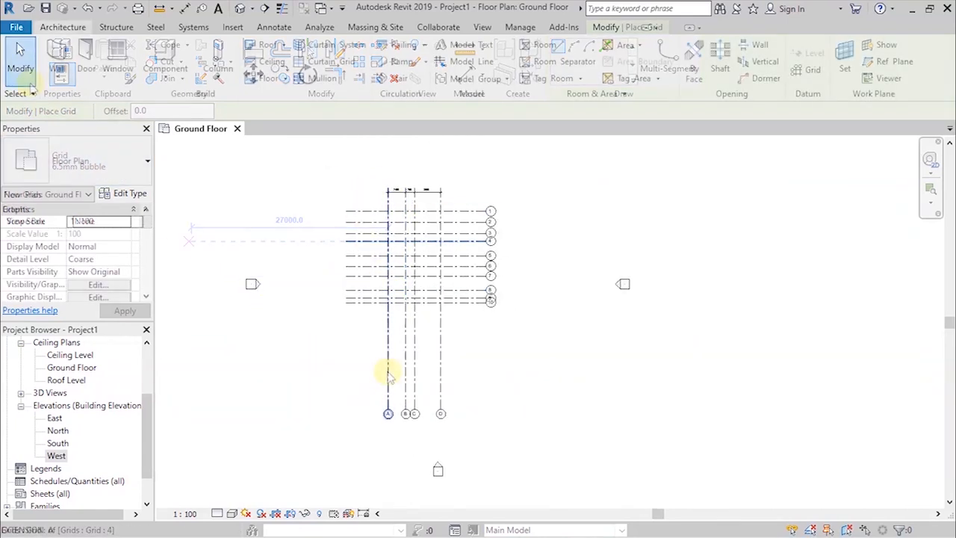
{"action": "left_click", "coordinate": [387, 374]}
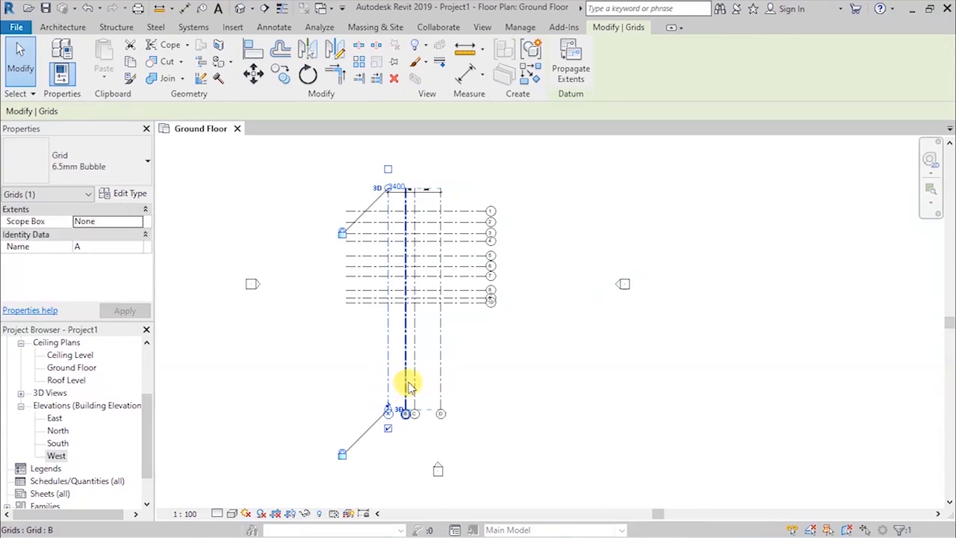
{"action": "scroll", "coordinate": [381, 414], "scroll_direction": "up", "scroll_amount": 5}
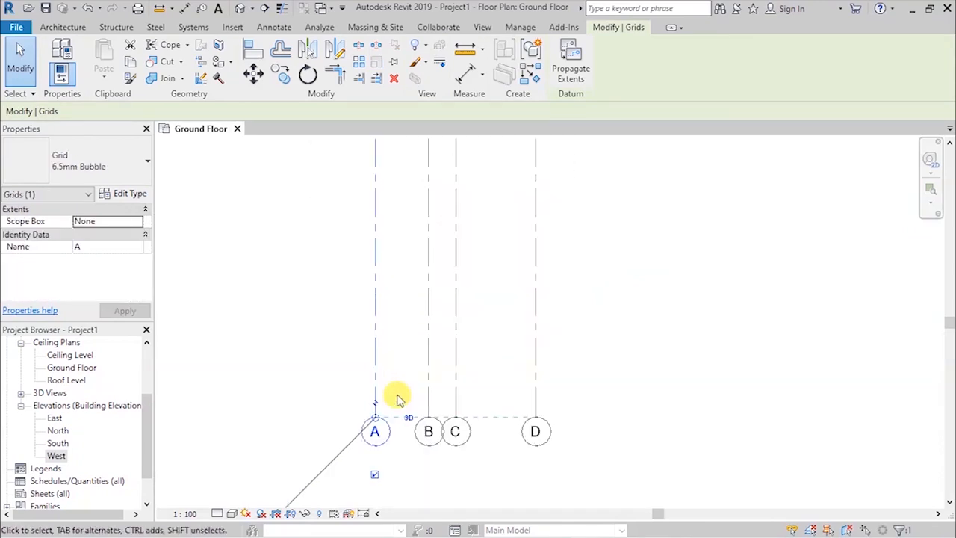
{"action": "scroll", "coordinate": [385, 424], "scroll_direction": "down", "scroll_amount": 2}
{"action": "left_click_drag", "start_coordinate": [380, 421], "coordinate": [379, 325]}
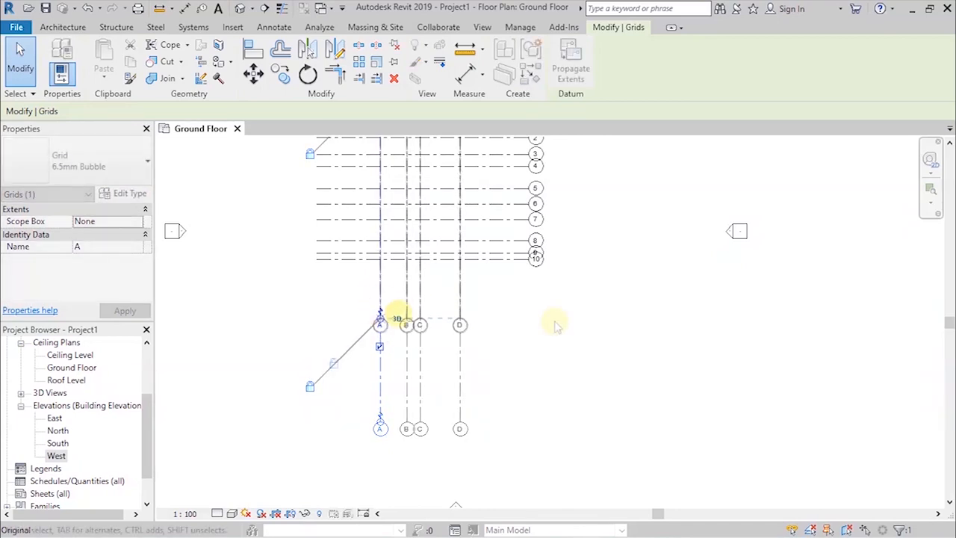
{"action": "left_click", "coordinate": [551, 320]}
{"action": "scroll", "coordinate": [455, 348], "scroll_direction": "down", "scroll_amount": 3}
{"action": "scroll", "coordinate": [428, 273], "scroll_direction": "up", "scroll_amount": 2}
{"action": "scroll", "coordinate": [426, 335], "scroll_direction": "up", "scroll_amount": 2}
{"action": "scroll", "coordinate": [313, 326], "scroll_direction": "up", "scroll_amount": 3}
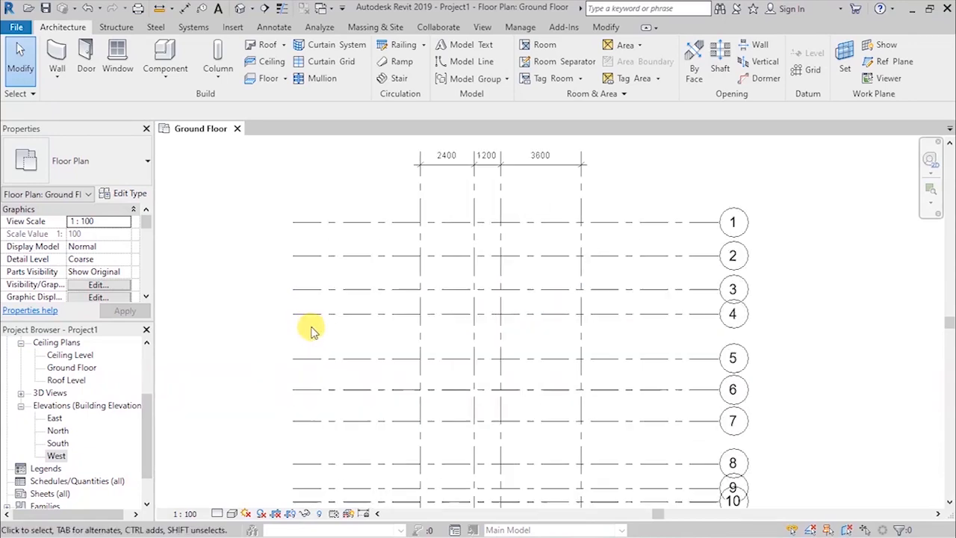
{"action": "scroll", "coordinate": [313, 262], "scroll_direction": "down", "scroll_amount": 2}
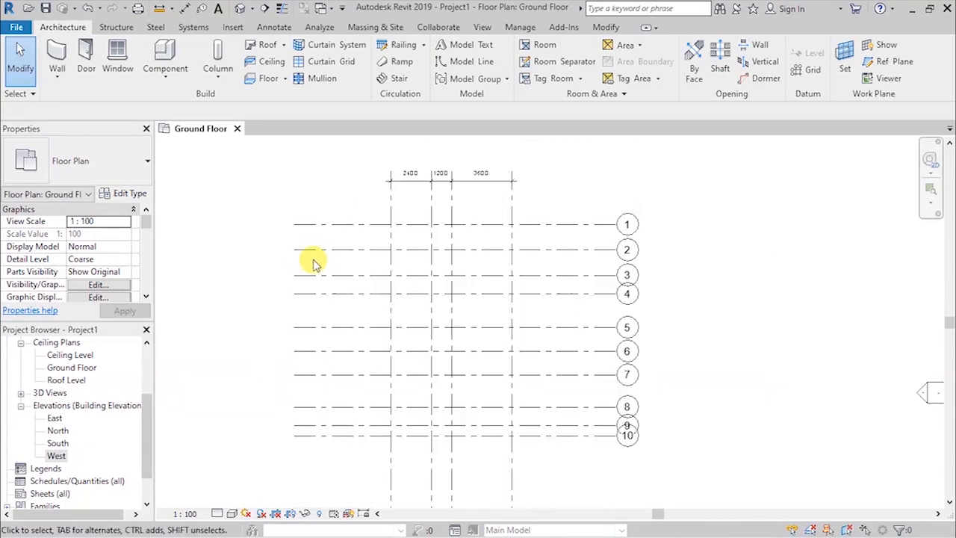
- Add a continuous aligned dimension string across horizontal grids 1 to 10, placed near their ends opposite the bubbles
{"action": "scroll", "coordinate": [316, 267], "scroll_direction": "up", "scroll_amount": 2}
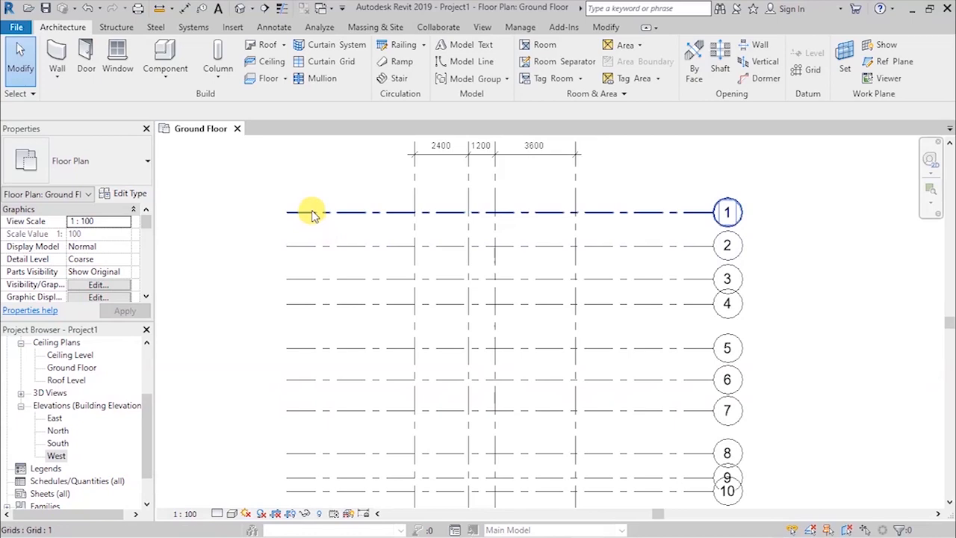
{"action": "left_click", "coordinate": [274, 28]}
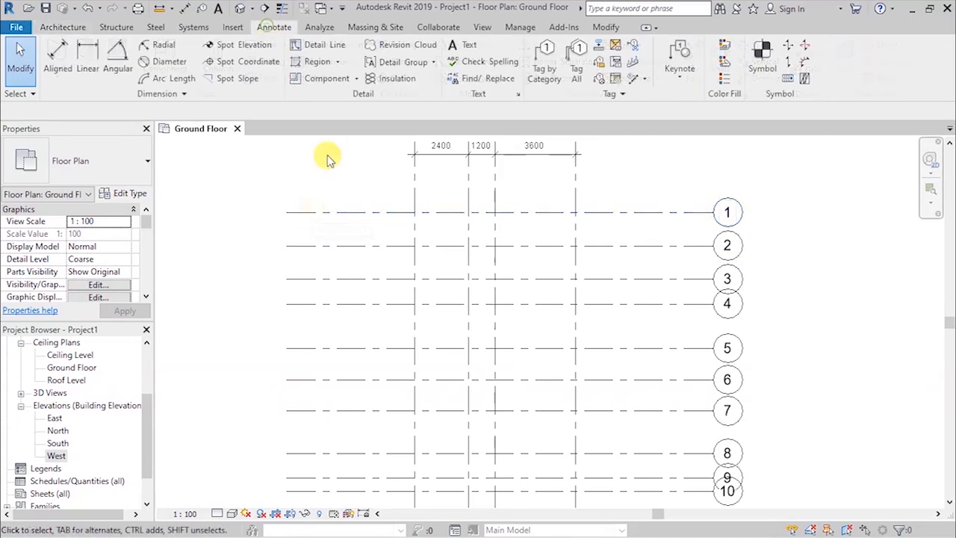
{"action": "left_click", "coordinate": [52, 57]}
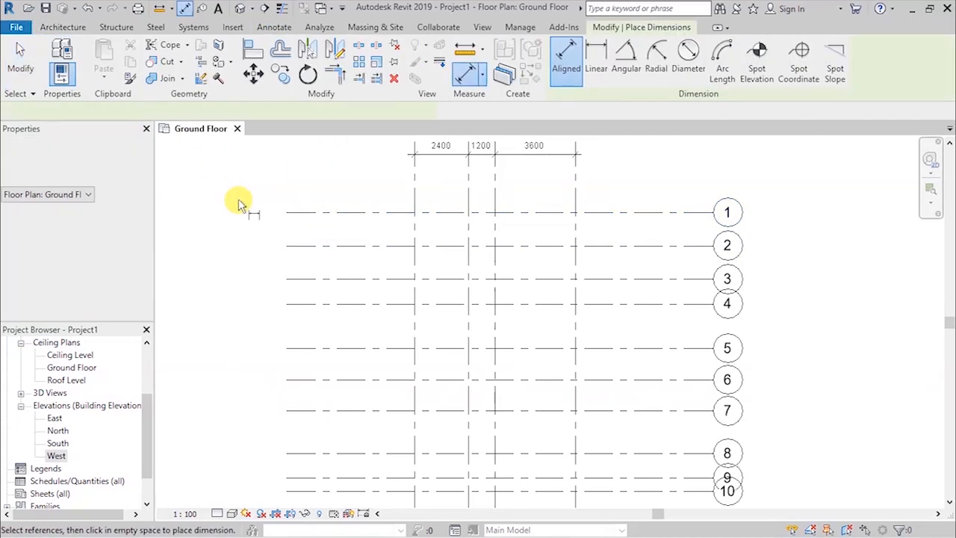
{"action": "scroll", "coordinate": [314, 176], "scroll_direction": "down", "scroll_amount": 2}
{"action": "scroll", "coordinate": [316, 216], "scroll_direction": "up", "scroll_amount": 3}
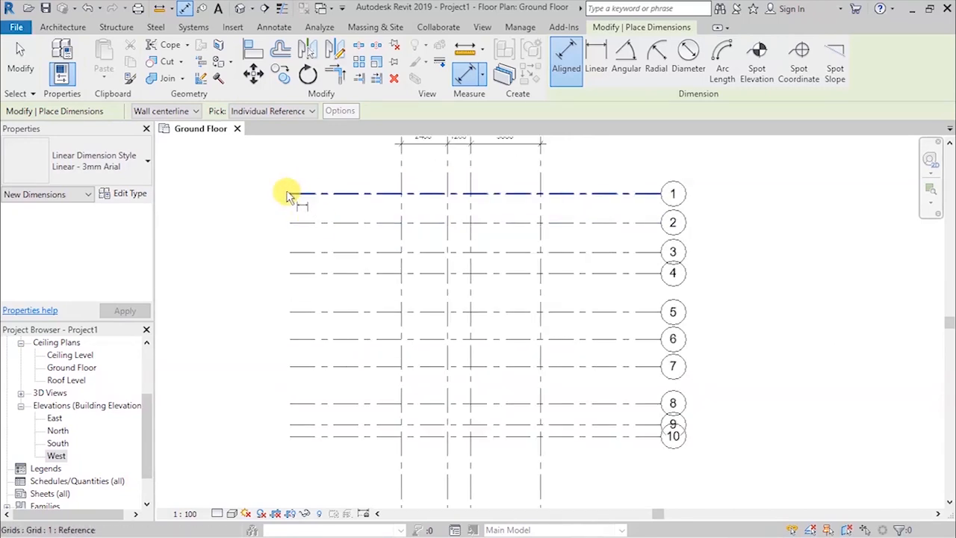
{"action": "left_click", "coordinate": [290, 196]}
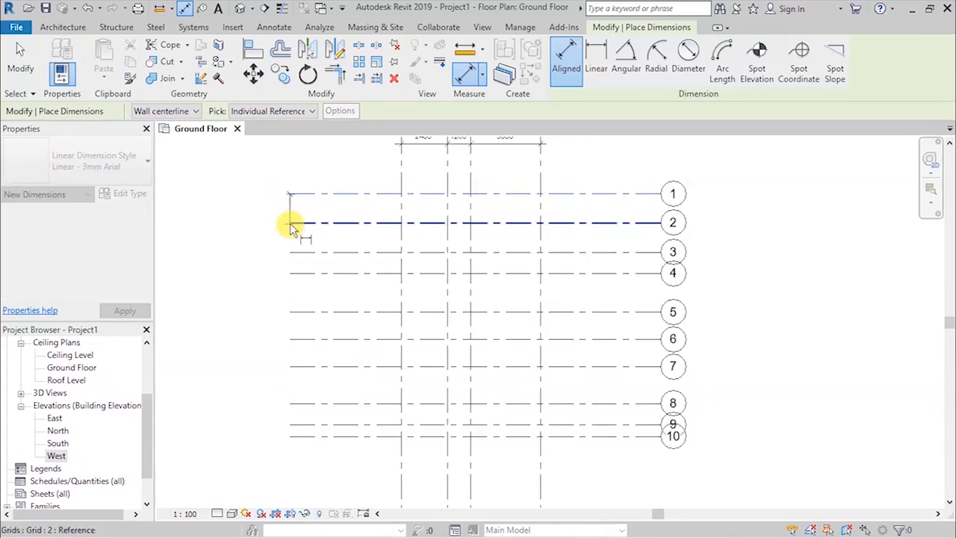
{"action": "left_click", "coordinate": [291, 222]}
{"action": "left_click", "coordinate": [294, 252]}
{"action": "left_click", "coordinate": [293, 273]}
{"action": "left_click", "coordinate": [292, 311]}
{"action": "left_click", "coordinate": [297, 338]}
{"action": "left_click", "coordinate": [306, 365]}
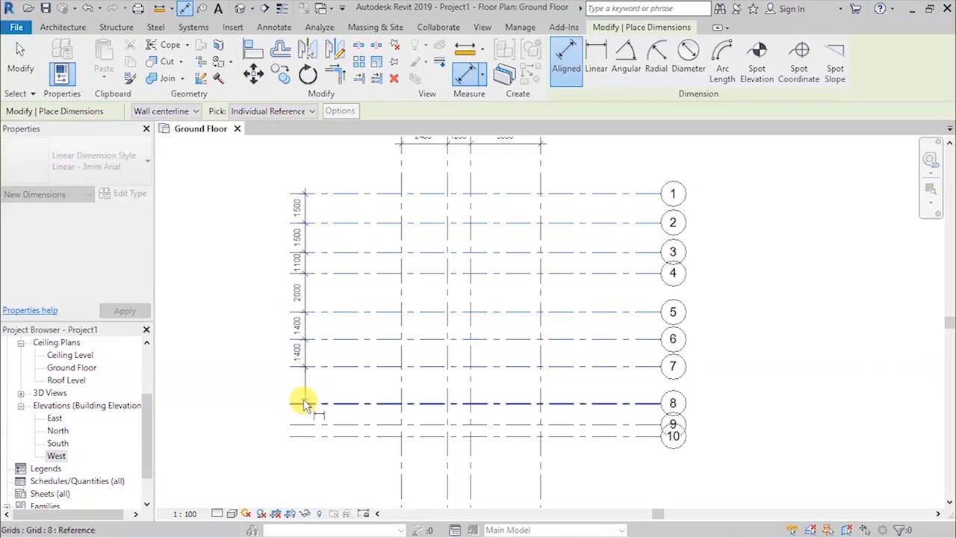
{"action": "left_click", "coordinate": [303, 403]}
{"action": "left_click", "coordinate": [306, 427]}
{"action": "left_click", "coordinate": [309, 438]}
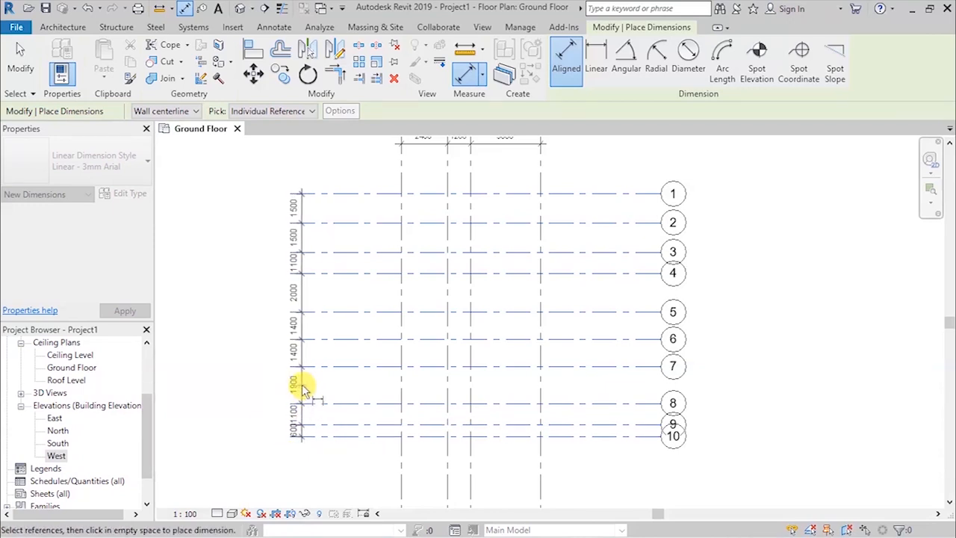
{"action": "left_click", "coordinate": [303, 390]}
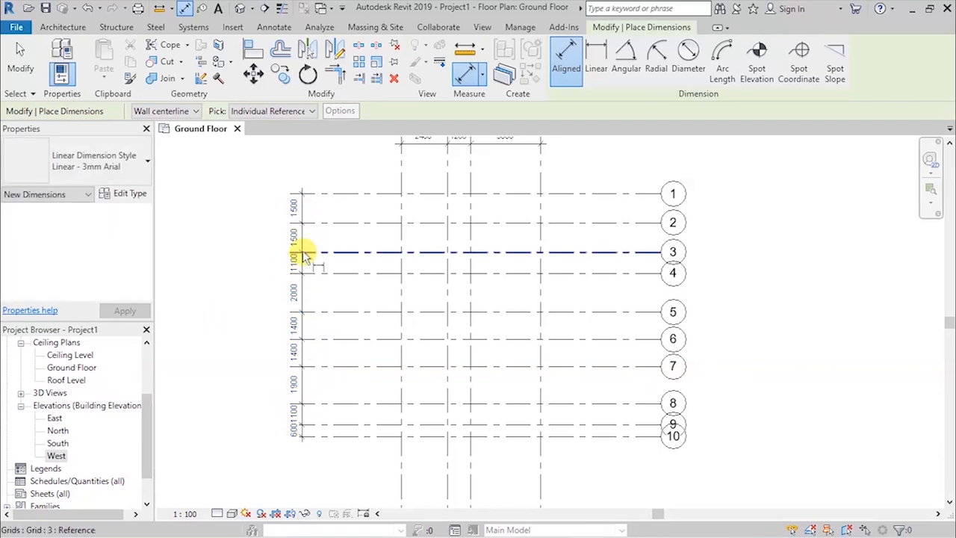
- Examine the spacing dimensions between horizontal grids 1 to 10 and the overall Ground Floor grid layout
{"action": "scroll", "coordinate": [299, 209], "scroll_direction": "up", "scroll_amount": 3}
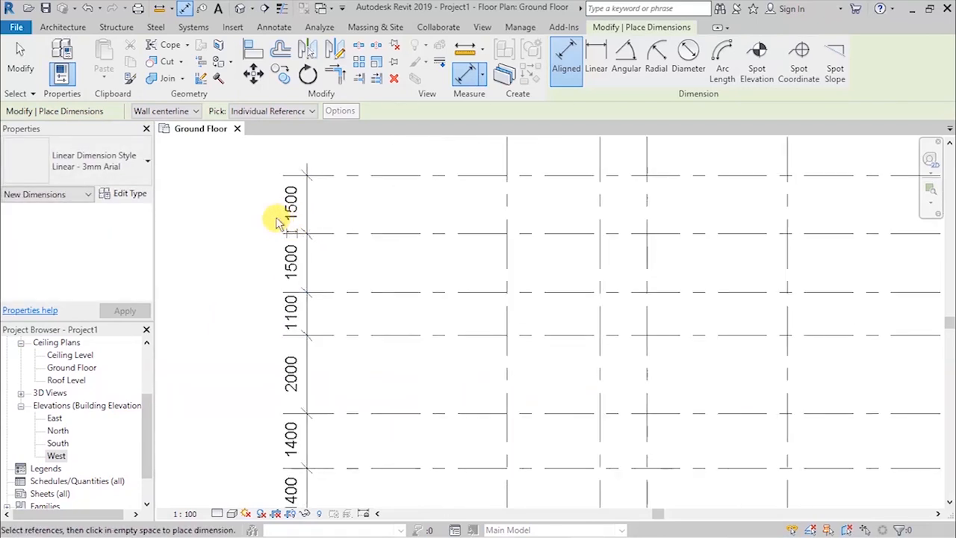
{"action": "scroll", "coordinate": [263, 220], "scroll_direction": "down", "scroll_amount": 1}
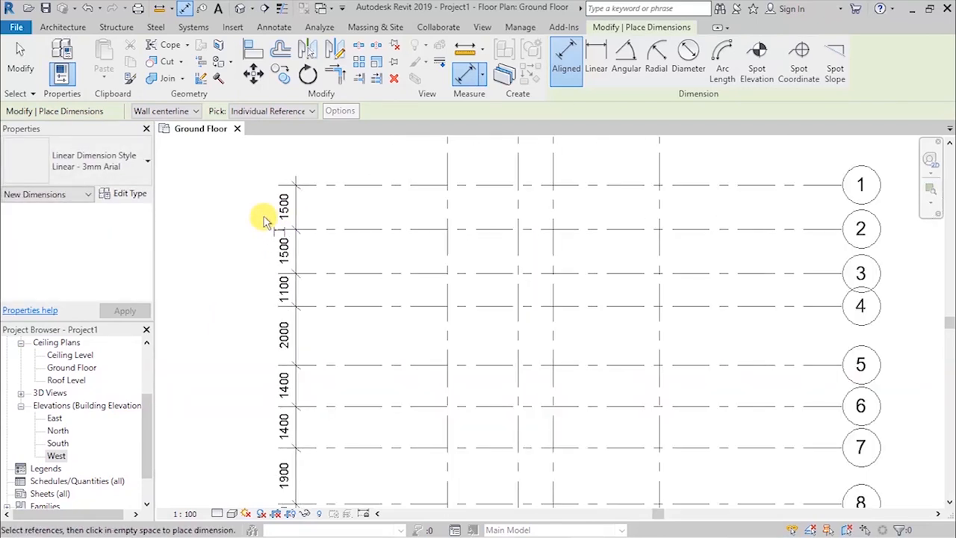
{"action": "scroll", "coordinate": [267, 228], "scroll_direction": "down", "scroll_amount": 1}
{"action": "scroll", "coordinate": [324, 411], "scroll_direction": "up", "scroll_amount": 1}
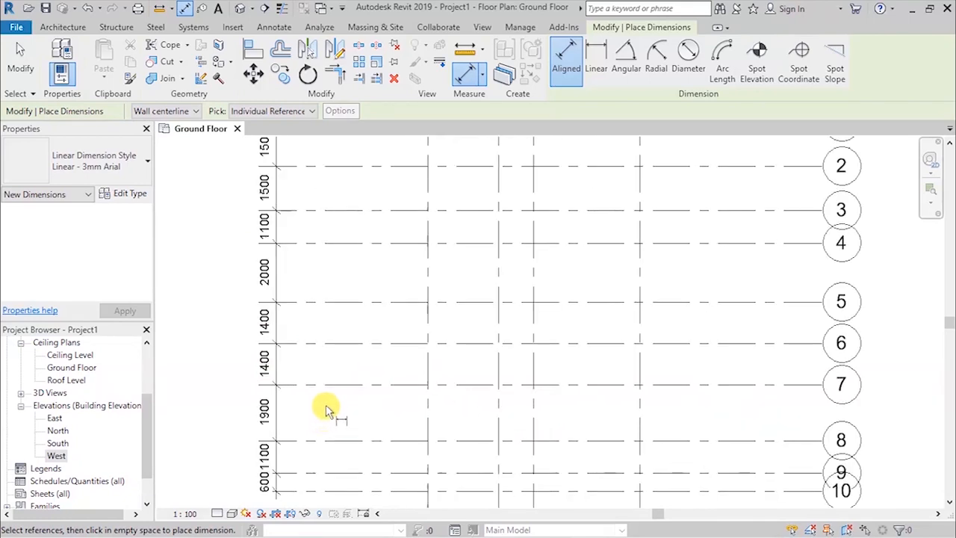
{"action": "scroll", "coordinate": [336, 247], "scroll_direction": "up", "scroll_amount": 2}
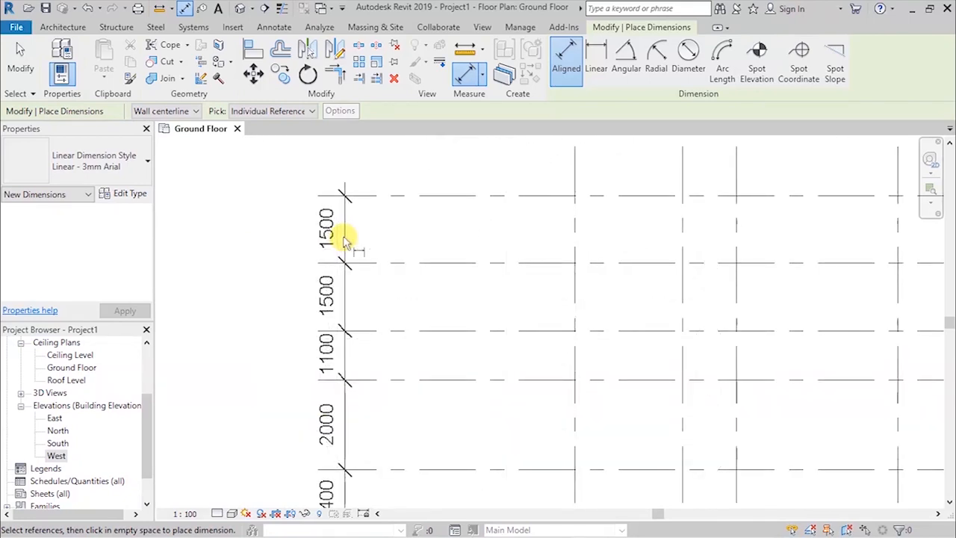
{"action": "scroll", "coordinate": [297, 258], "scroll_direction": "down", "scroll_amount": 2}
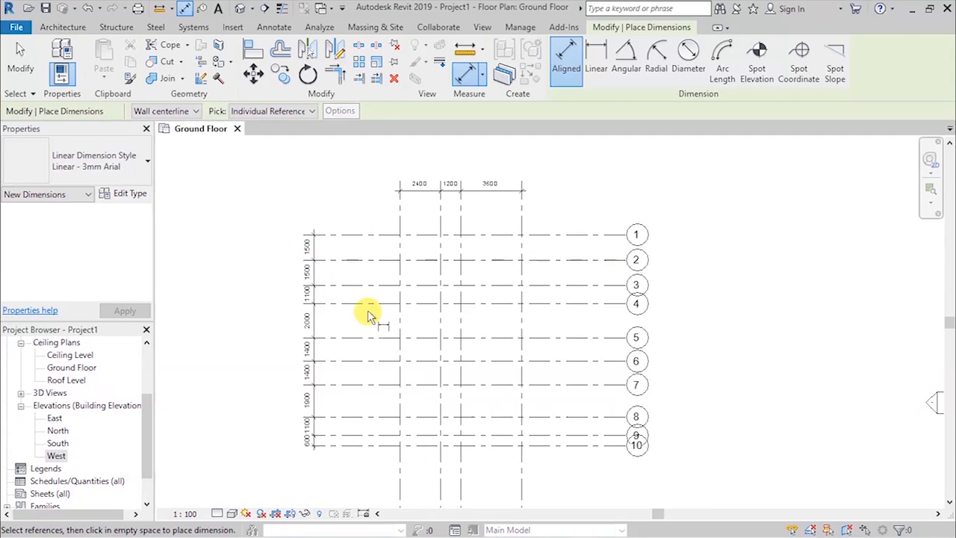
{"action": "scroll", "coordinate": [362, 373], "scroll_direction": "up", "scroll_amount": 2}
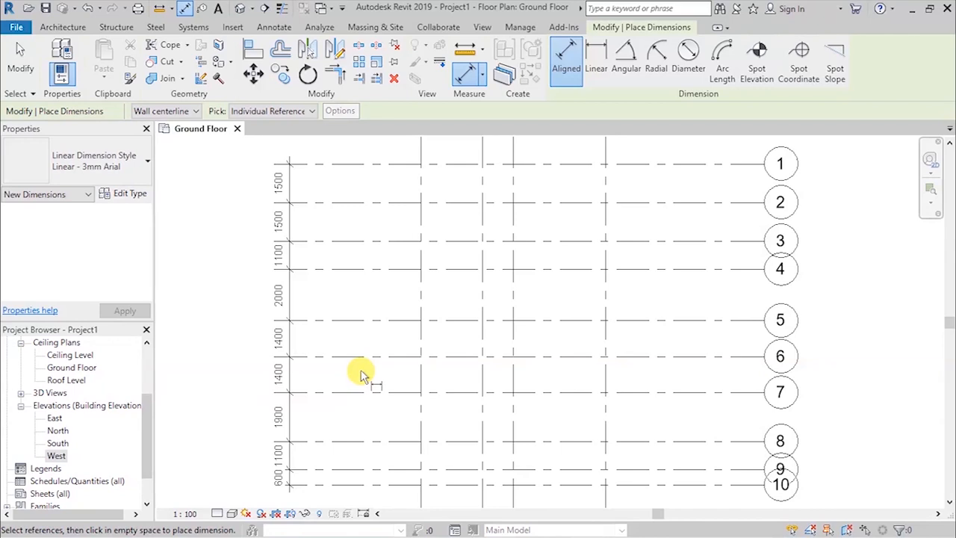
{"action": "scroll", "coordinate": [361, 373], "scroll_direction": "down", "scroll_amount": 2}
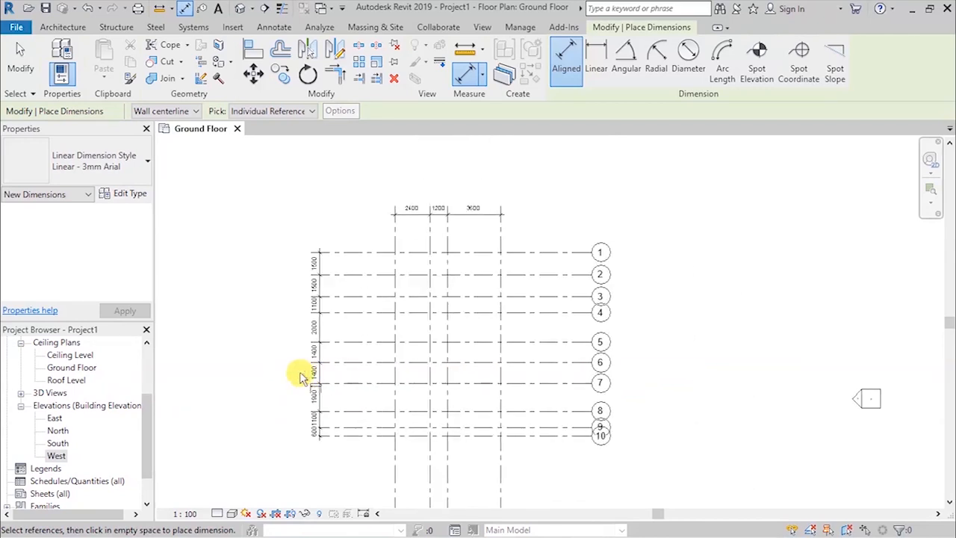
{"action": "scroll", "coordinate": [297, 368], "scroll_direction": "up", "scroll_amount": 1}
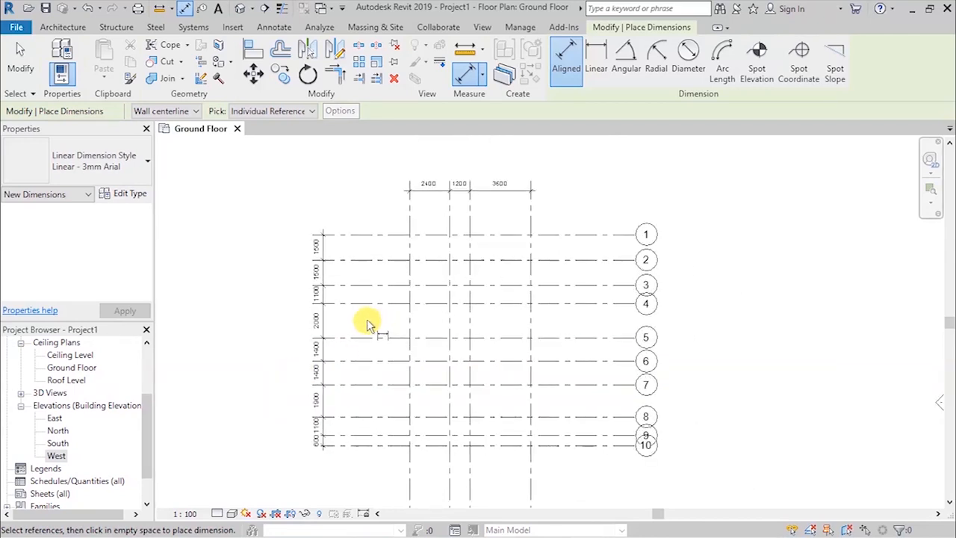
{"action": "scroll", "coordinate": [367, 323], "scroll_direction": "up", "scroll_amount": 3}
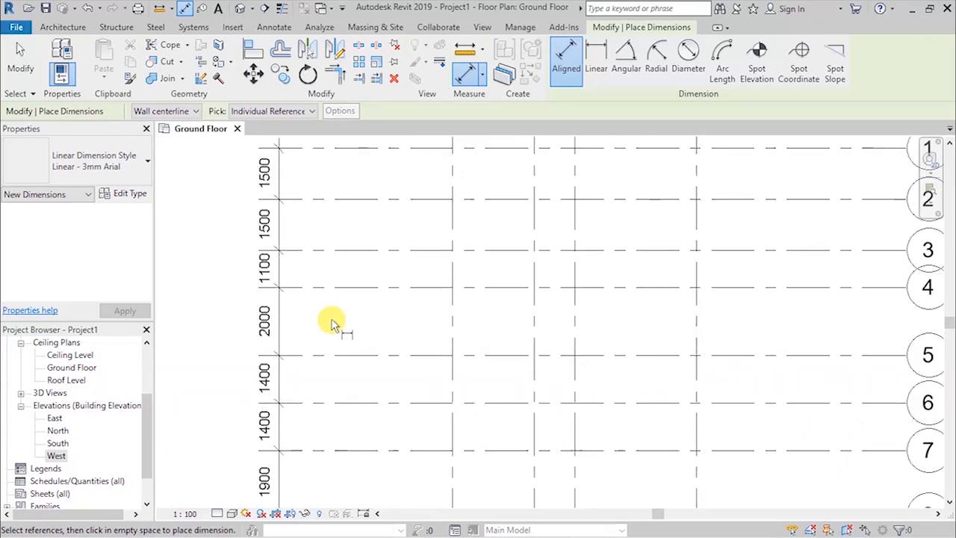
{"action": "scroll", "coordinate": [333, 322], "scroll_direction": "down", "scroll_amount": 2}
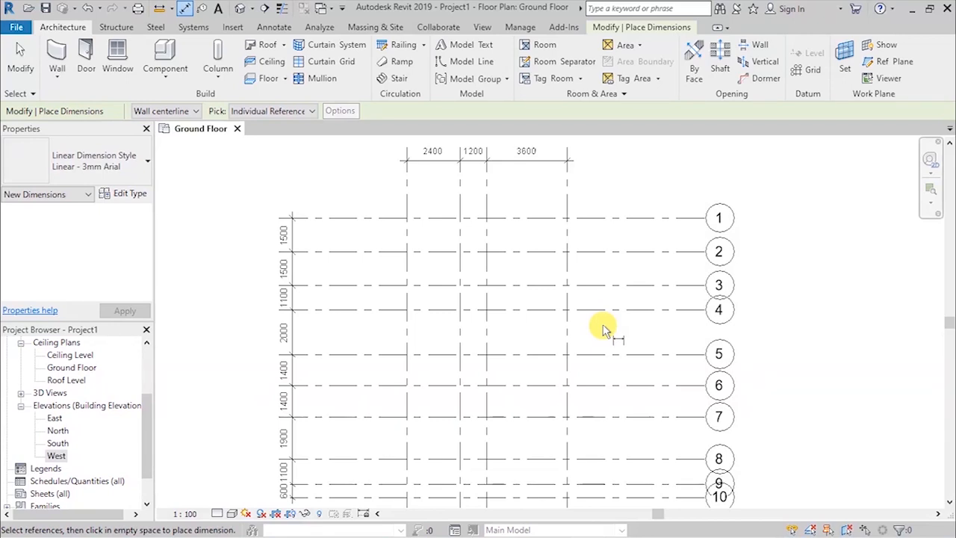
{"action": "scroll", "coordinate": [619, 250], "scroll_direction": "down", "scroll_amount": 1}
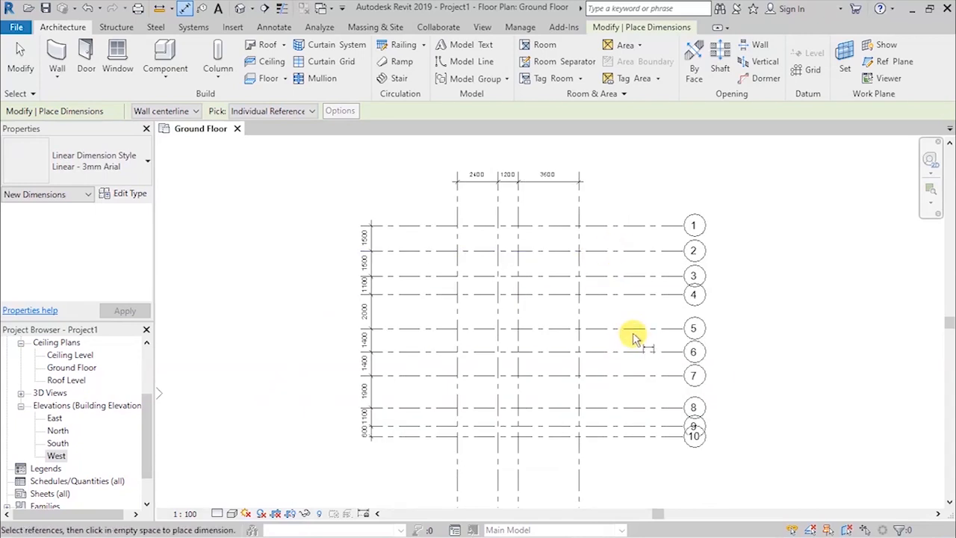
{"action": "scroll", "coordinate": [607, 309], "scroll_direction": "up", "scroll_amount": 1}
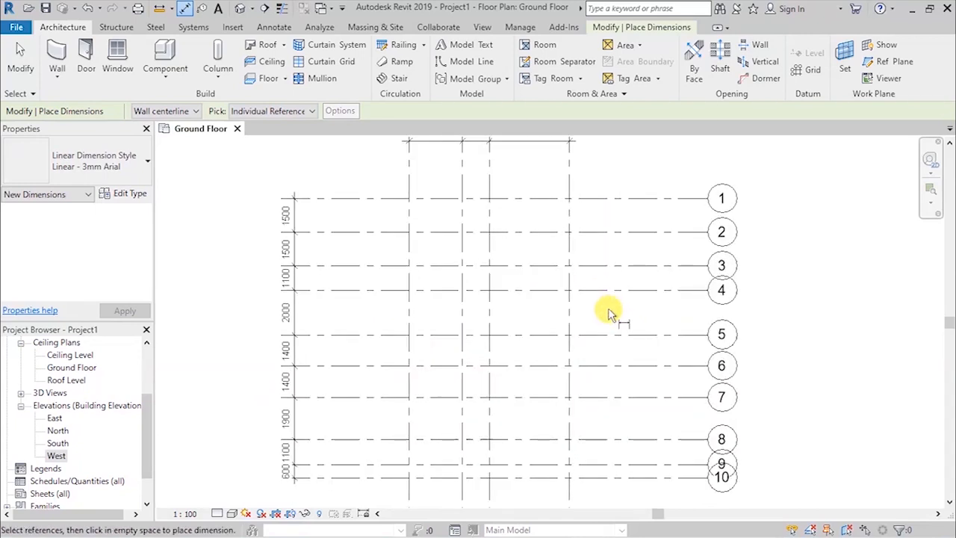
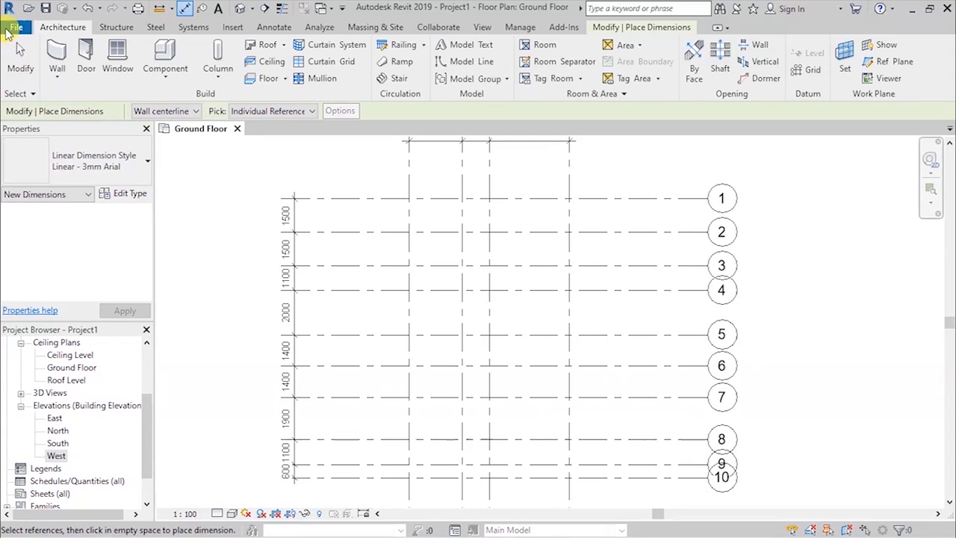
- Start saving the project and choose the Revit Project Files folder inside Files as its location
{"action": "left_click", "coordinate": [15, 28]}
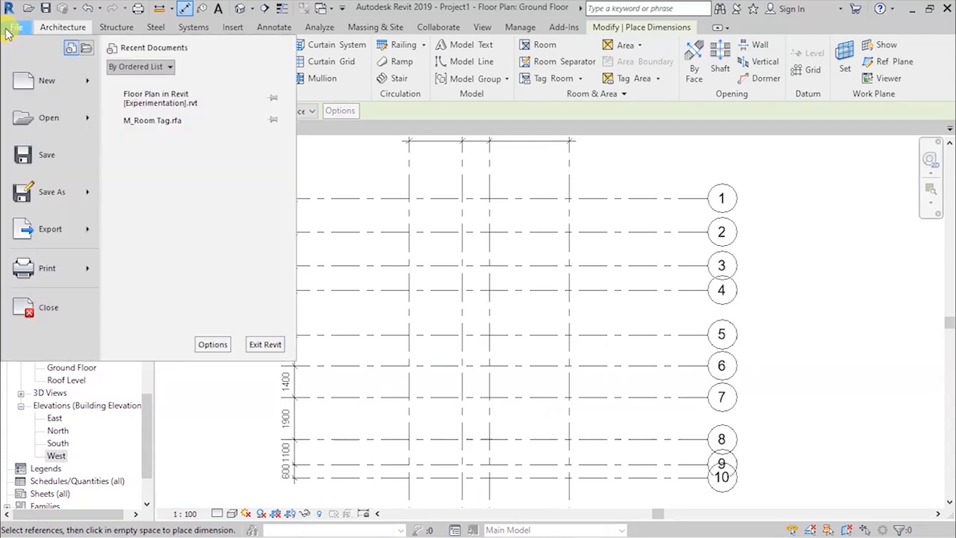
{"action": "left_click", "coordinate": [44, 157]}
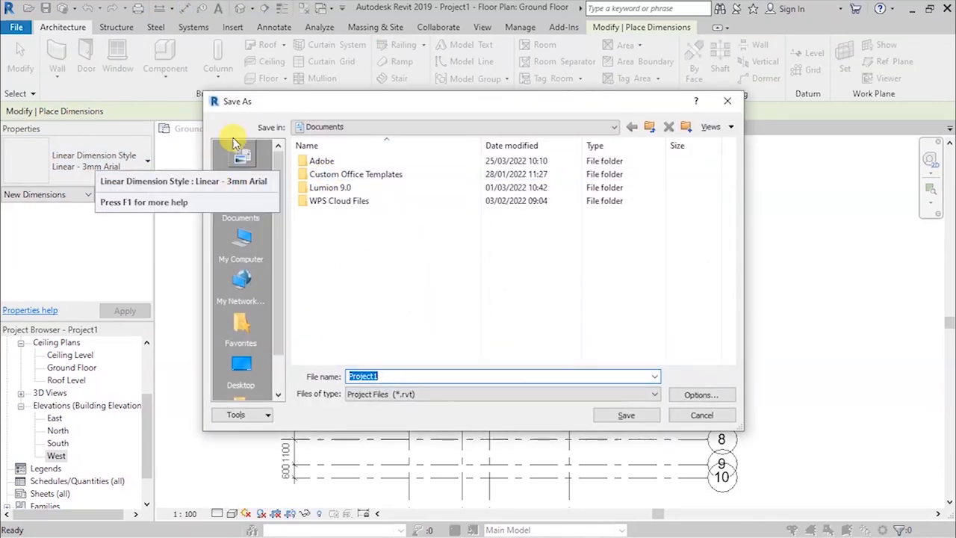
{"action": "left_click_drag", "start_coordinate": [317, 107], "coordinate": [345, 123]}
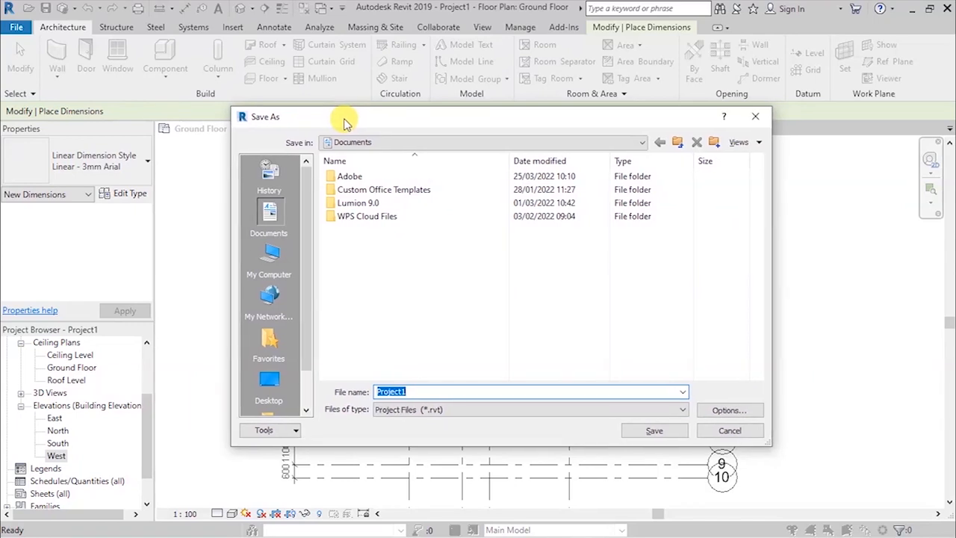
{"action": "left_click", "coordinate": [273, 261]}
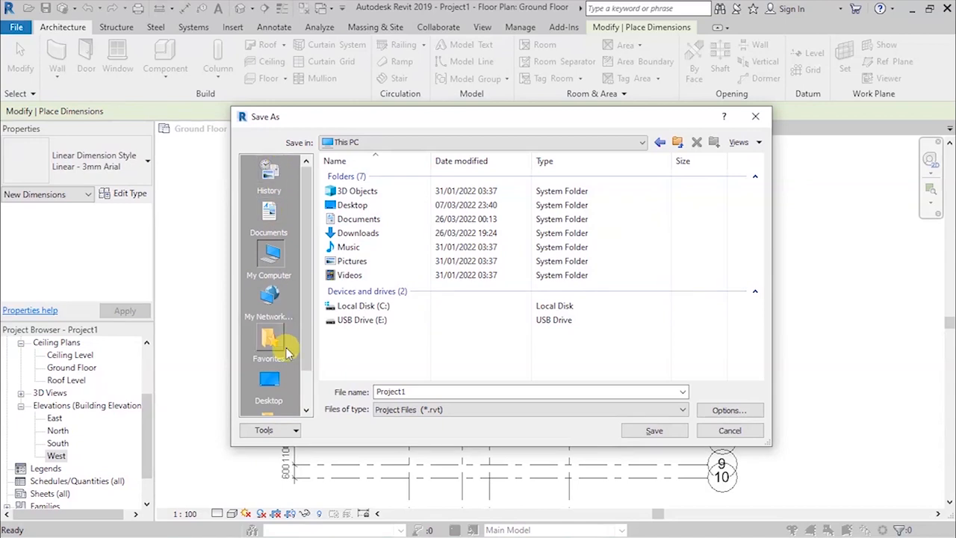
{"action": "left_click", "coordinate": [268, 385]}
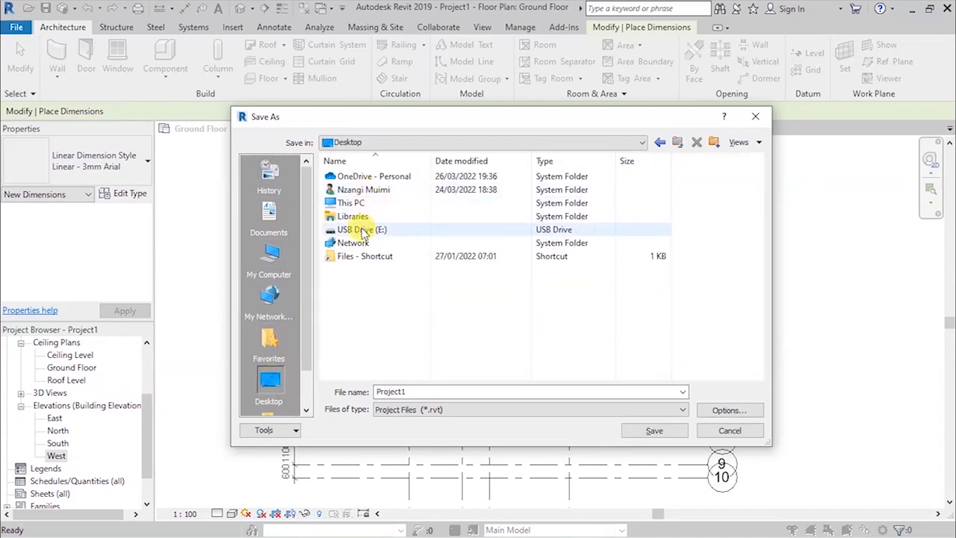
{"action": "double_click", "coordinate": [363, 256]}
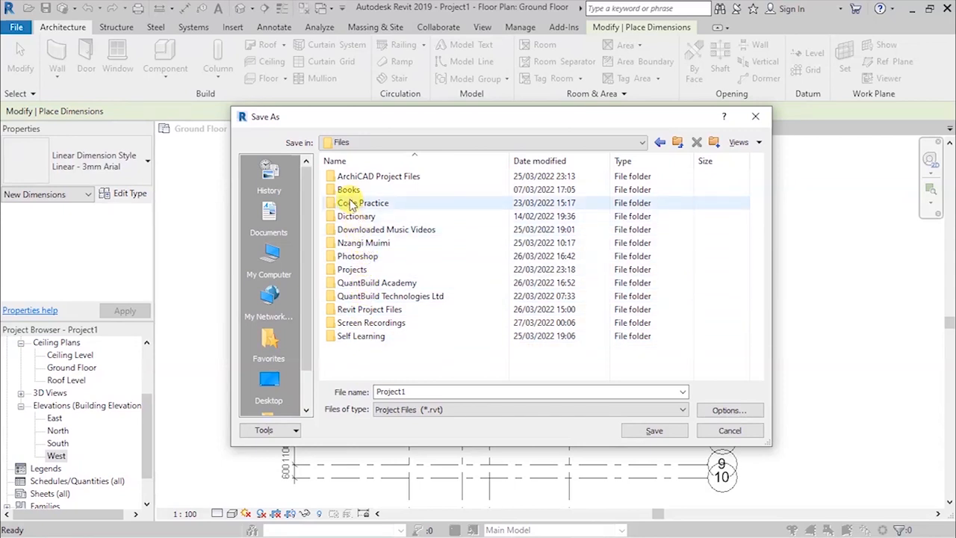
{"action": "double_click", "coordinate": [367, 309]}
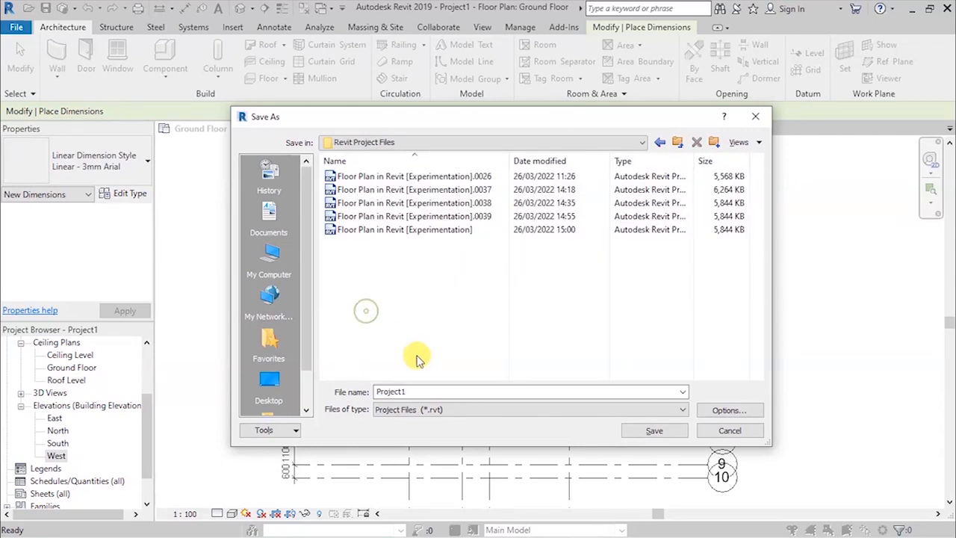
- Name the project file "Revit 2019 Tutorial" and keep the file type as Project Files (*.rvt)
{"action": "double_click", "coordinate": [425, 391]}
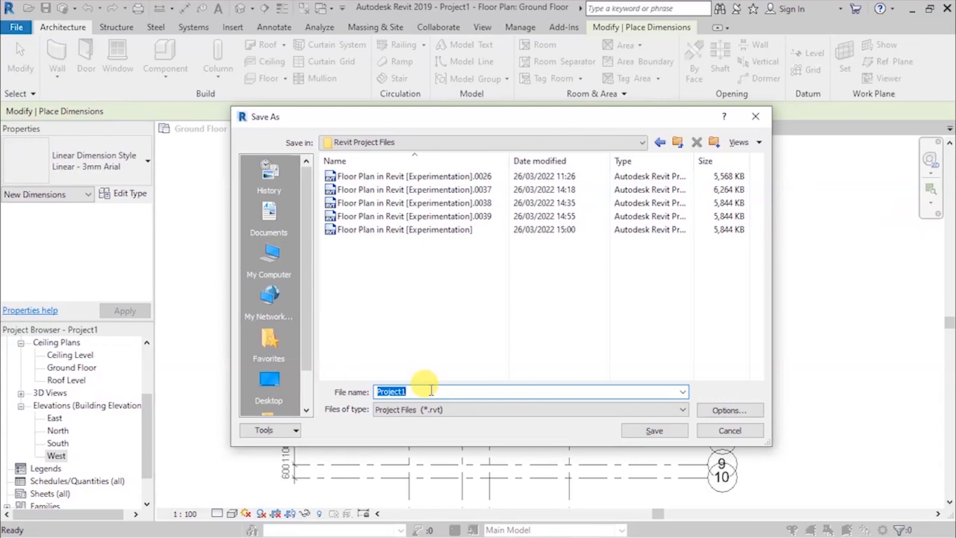
{"action": "type", "text": "Revit 2019"}
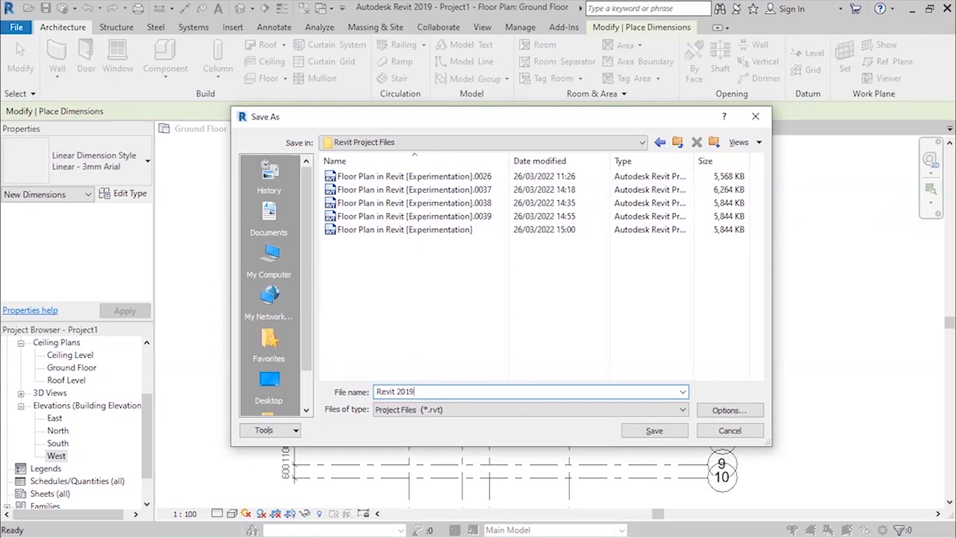
{"action": "type", "text": " Tutorial"}
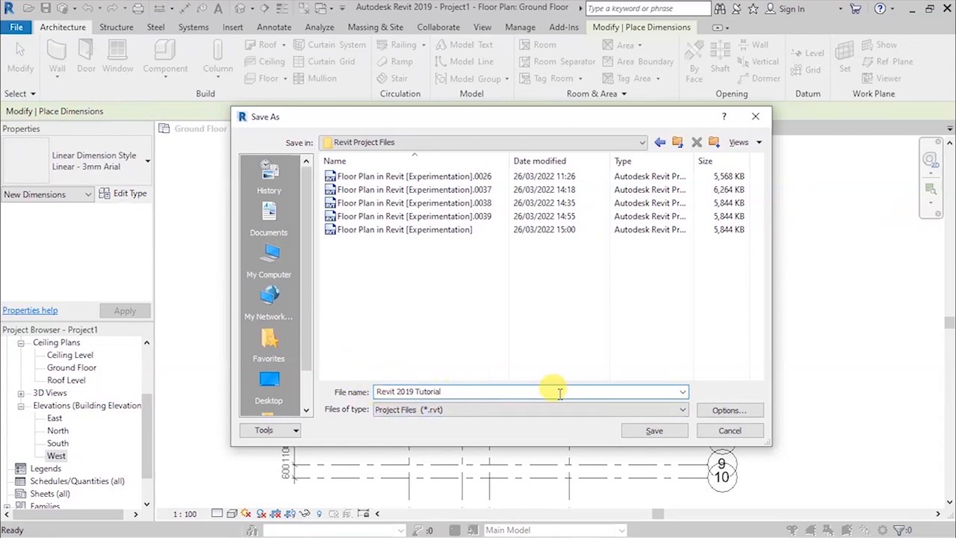
{"action": "left_click", "coordinate": [682, 391]}
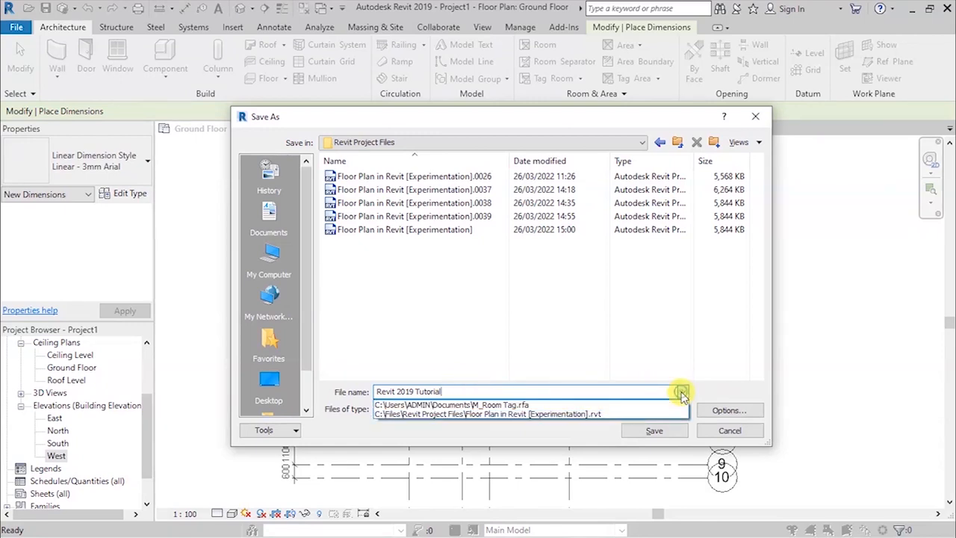
{"action": "left_click", "coordinate": [682, 392]}
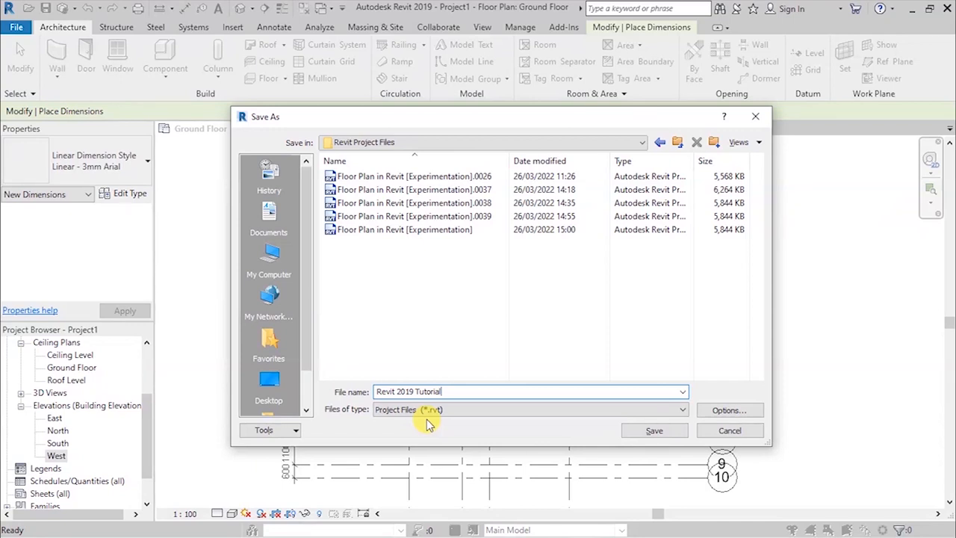
{"action": "left_click", "coordinate": [681, 410]}
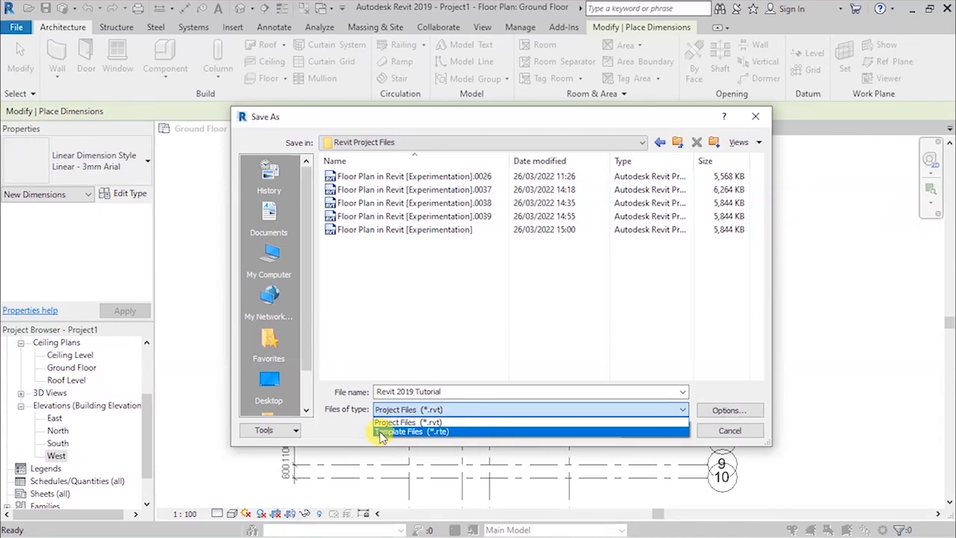
{"action": "left_click", "coordinate": [602, 323]}
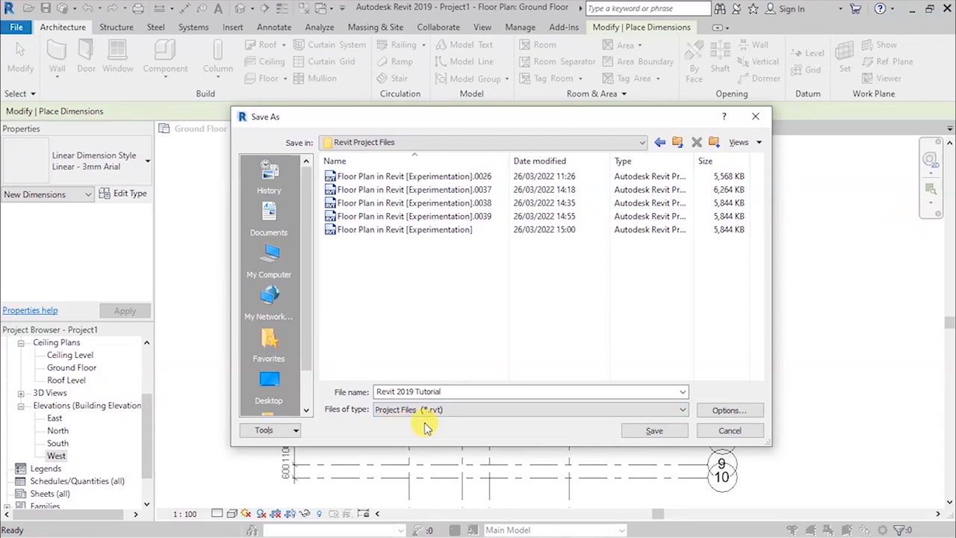
- Save the Revit 2019 Tutorial project in the Revit Project Files folder
{"action": "left_click", "coordinate": [643, 432]}
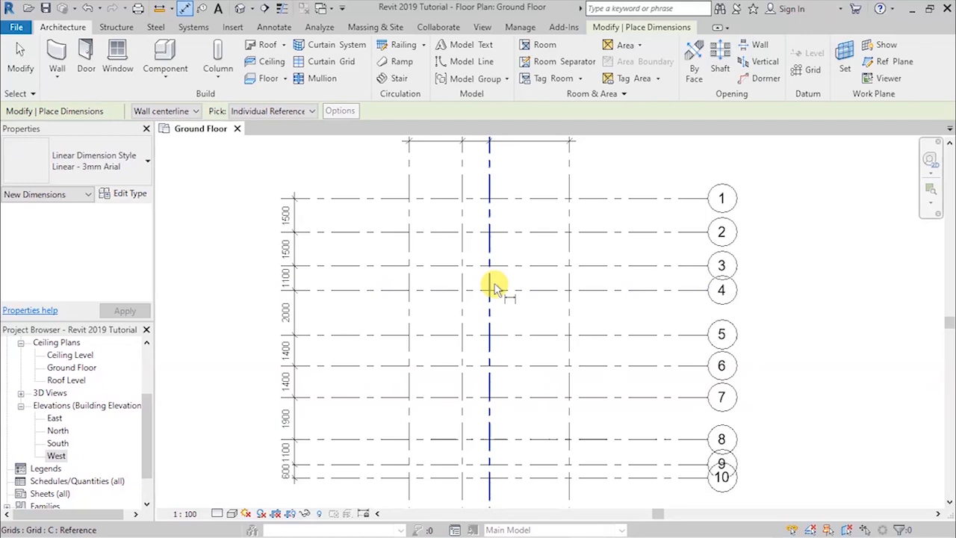
{"action": "scroll", "coordinate": [494, 286], "scroll_direction": "down", "scroll_amount": 1}
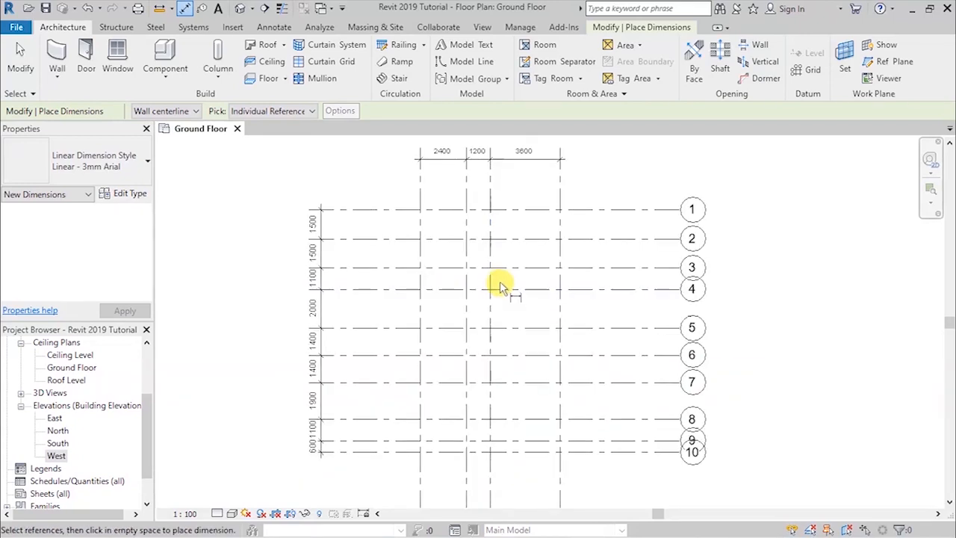
{"action": "scroll", "coordinate": [497, 280], "scroll_direction": "up", "scroll_amount": 1}
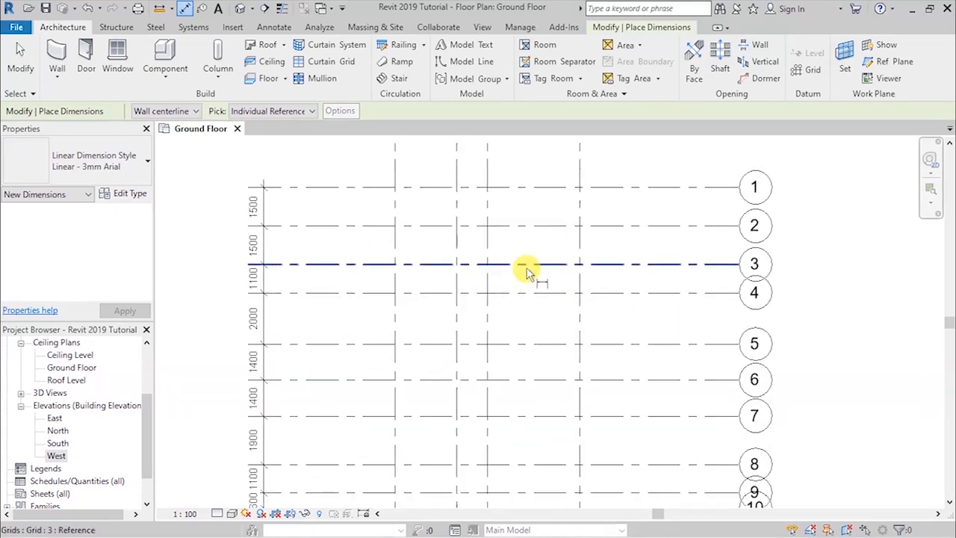
{"action": "scroll", "coordinate": [526, 270], "scroll_direction": "down", "scroll_amount": 1}
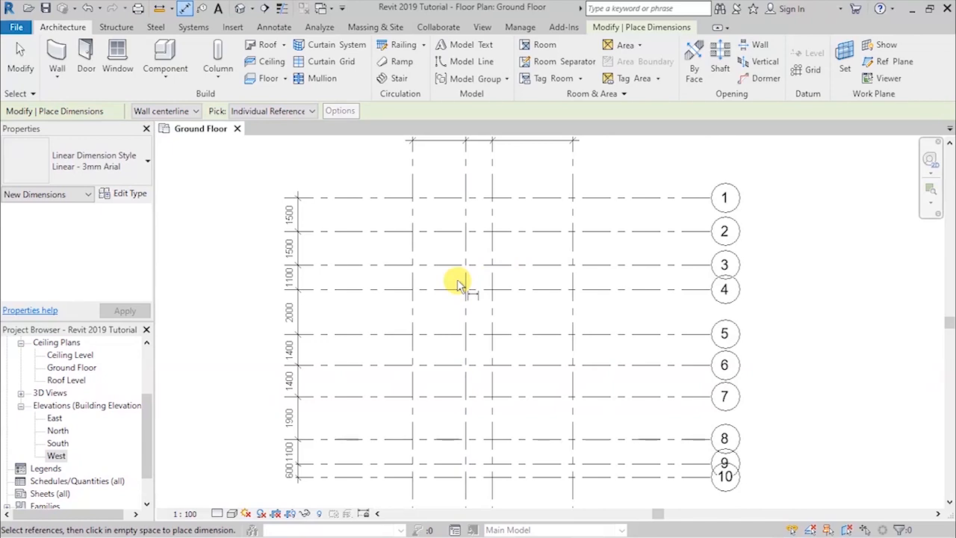
{"action": "scroll", "coordinate": [441, 271], "scroll_direction": "up", "scroll_amount": 1}
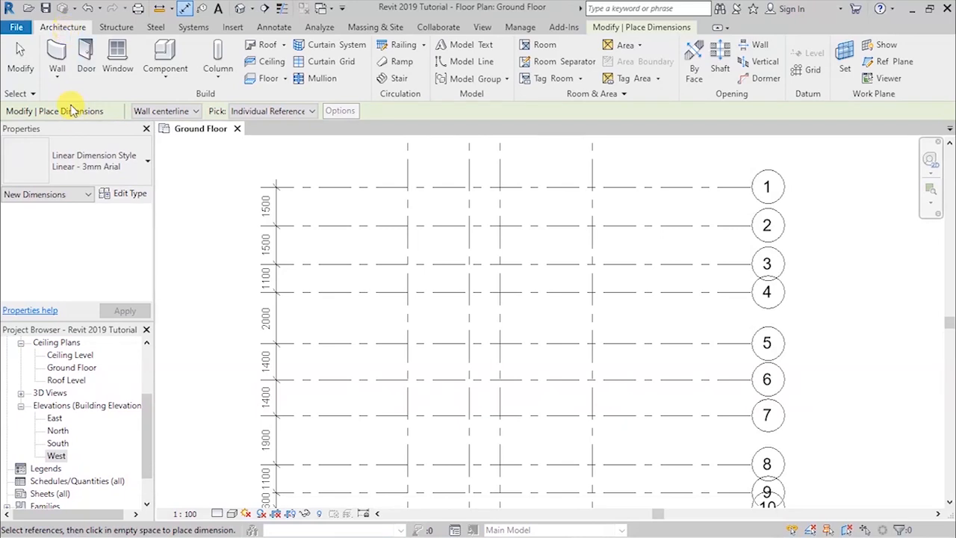
- Start an architectural wall and choose the Basic Wall type Generic - 200mm
{"action": "left_click", "coordinate": [57, 66]}
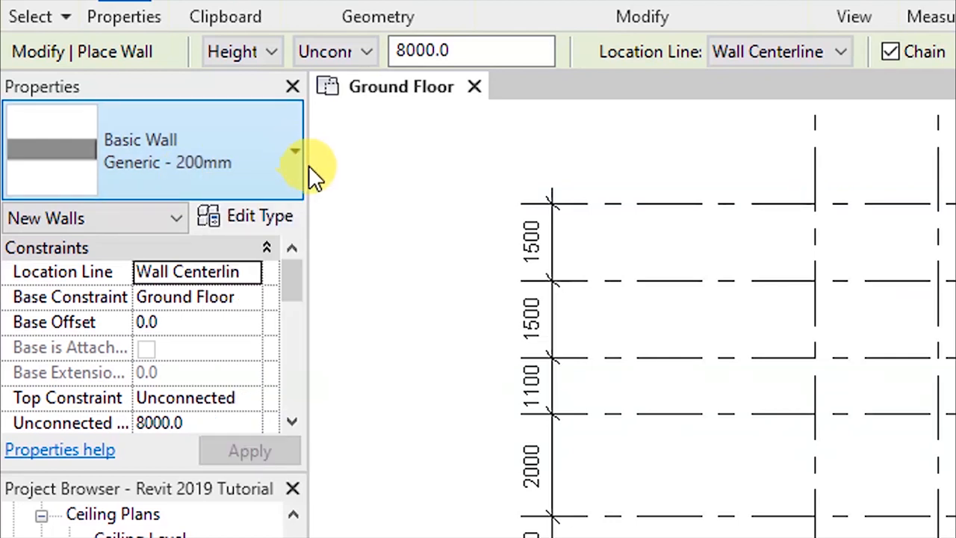
{"action": "left_click", "coordinate": [296, 154]}
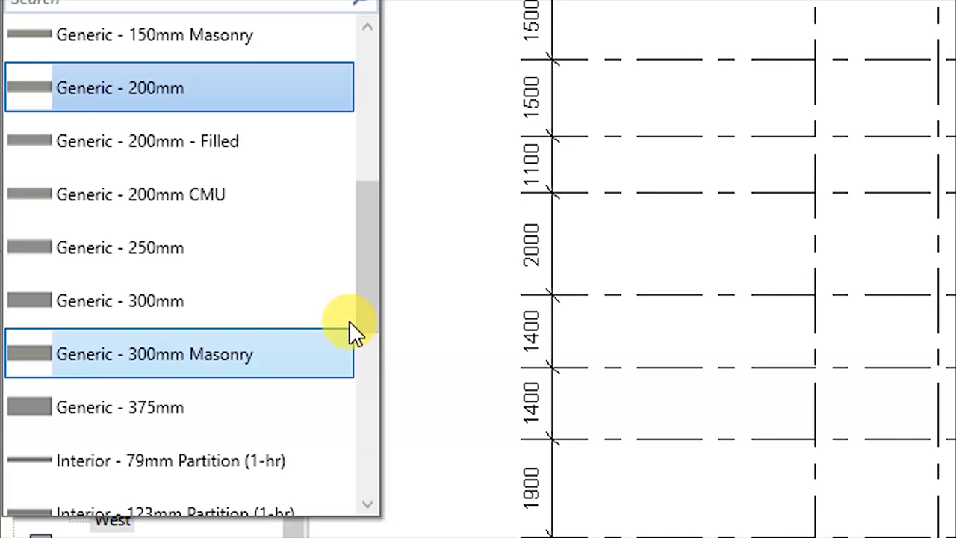
{"action": "mouse_move", "coordinate": [363, 309]}
{"action": "left_mouse_down"}
{"action": "mouse_move", "coordinate": [371, 454]}
{"action": "mouse_move", "coordinate": [369, 299]}
{"action": "left_mouse_up"}
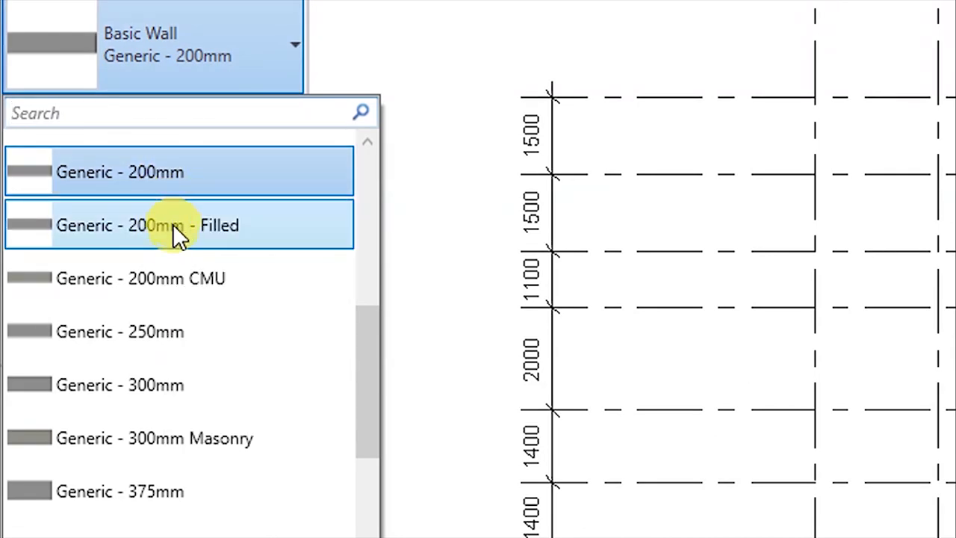
{"action": "left_click", "coordinate": [154, 178]}
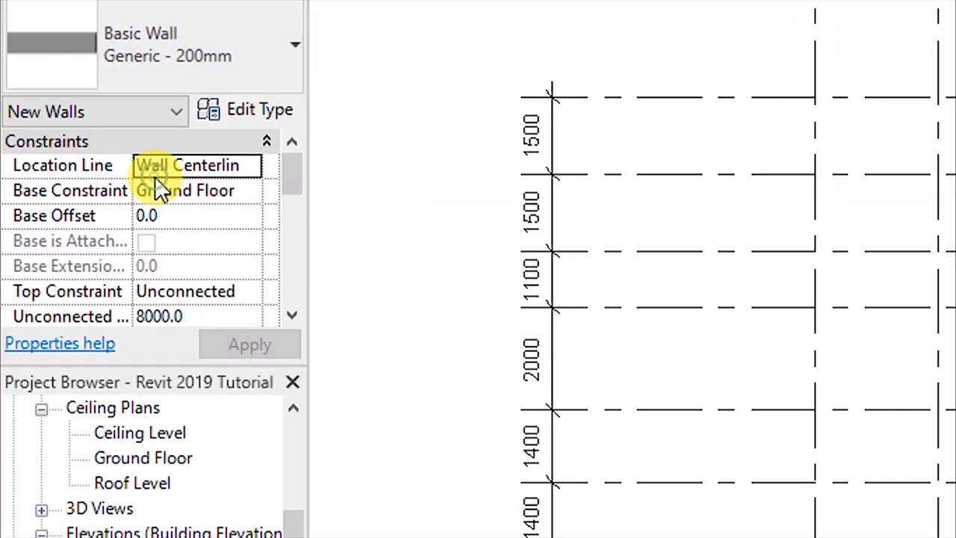
- Open the wall's type properties and switch the type to Generic - 200mm - Filled
{"action": "left_click", "coordinate": [249, 110]}
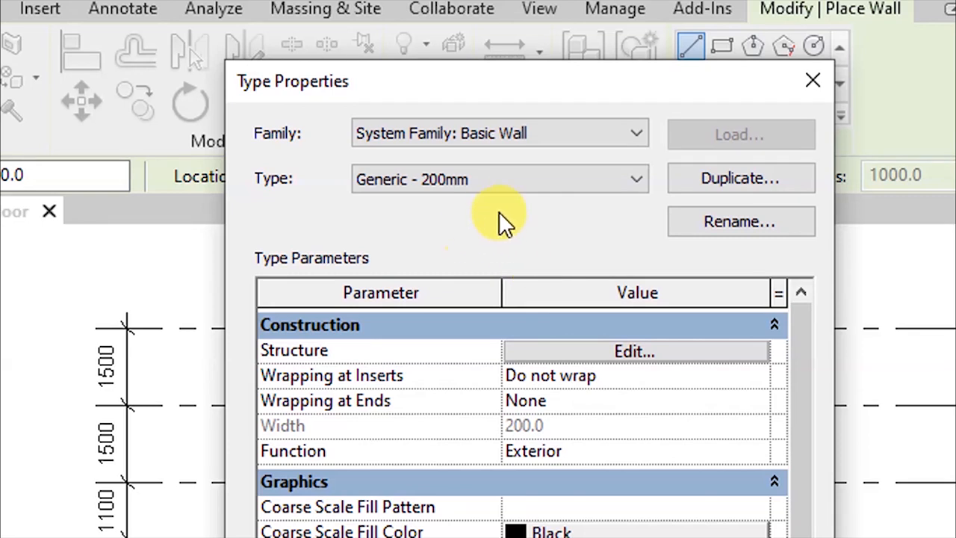
{"action": "left_click", "coordinate": [497, 184]}
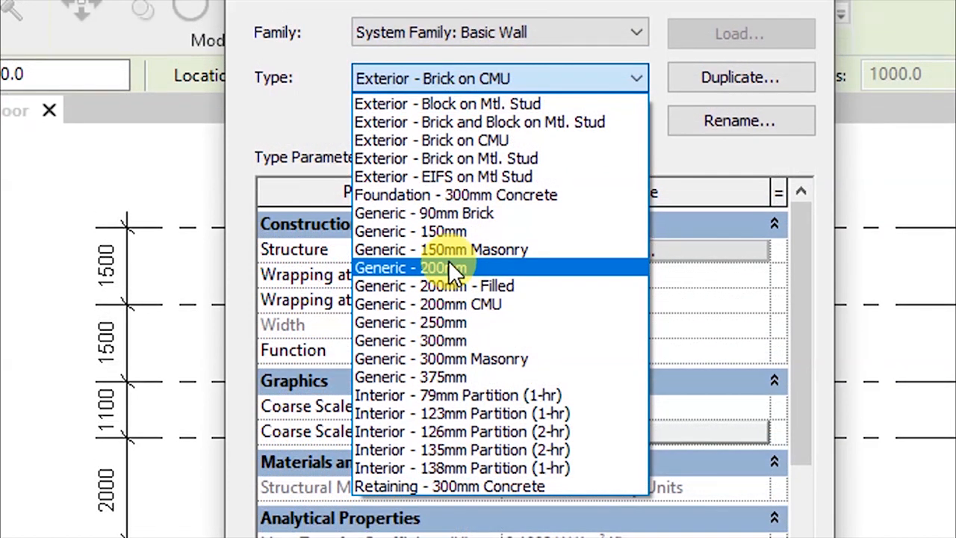
{"action": "left_click", "coordinate": [447, 285]}
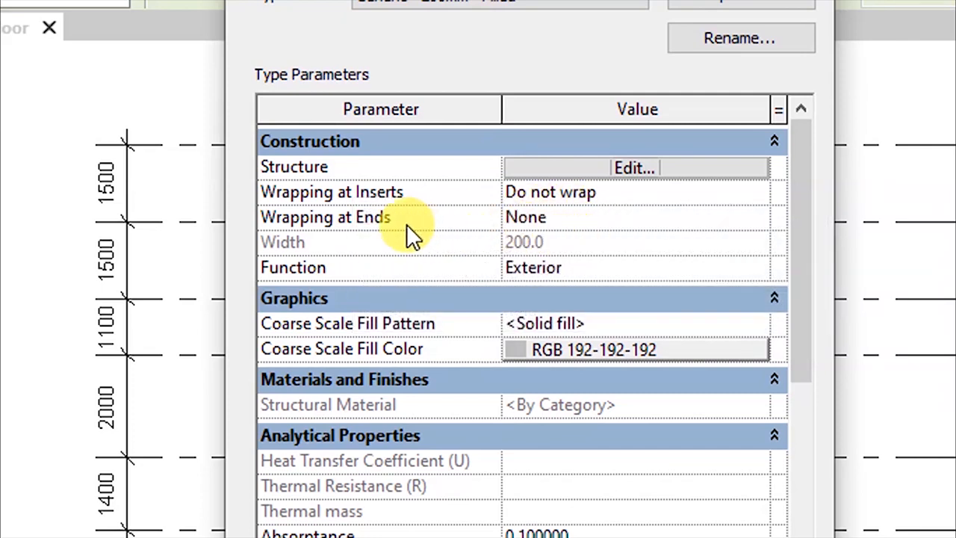
- Examine the type parameters of the Generic - 200mm - Filled wall, from its function through the identity data
{"action": "left_click", "coordinate": [526, 267]}
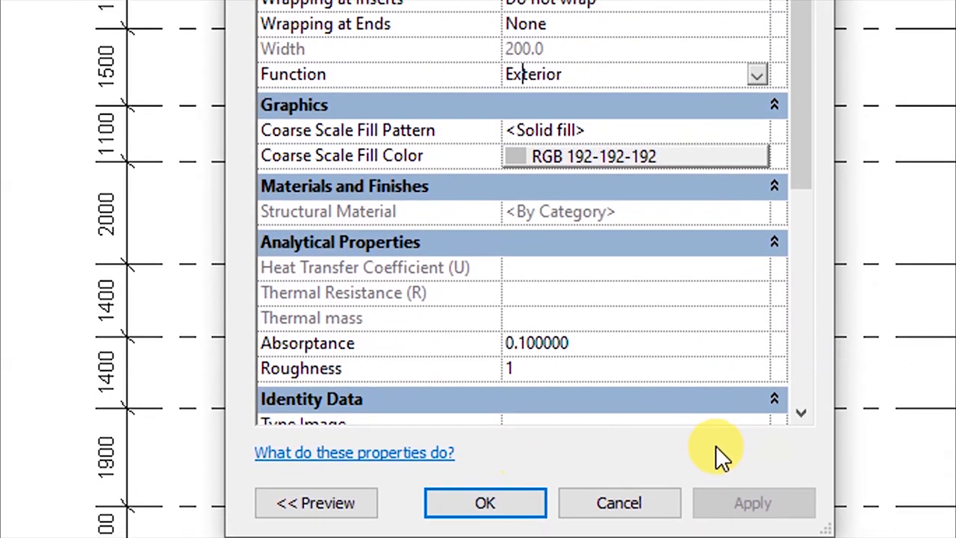
{"action": "left_click", "coordinate": [798, 415]}
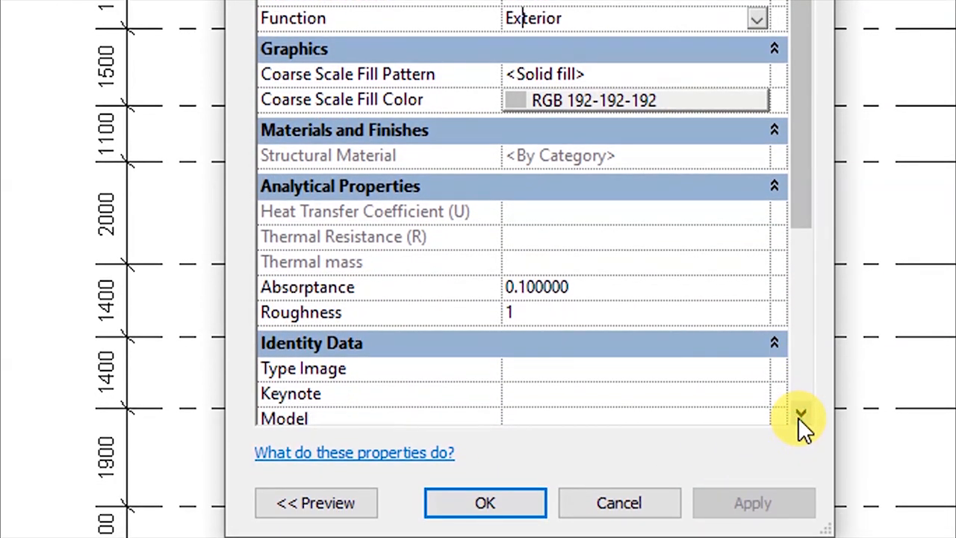
{"action": "left_click", "coordinate": [798, 415]}
{"action": "left_click", "coordinate": [799, 415]}
{"action": "left_click", "coordinate": [799, 415]}
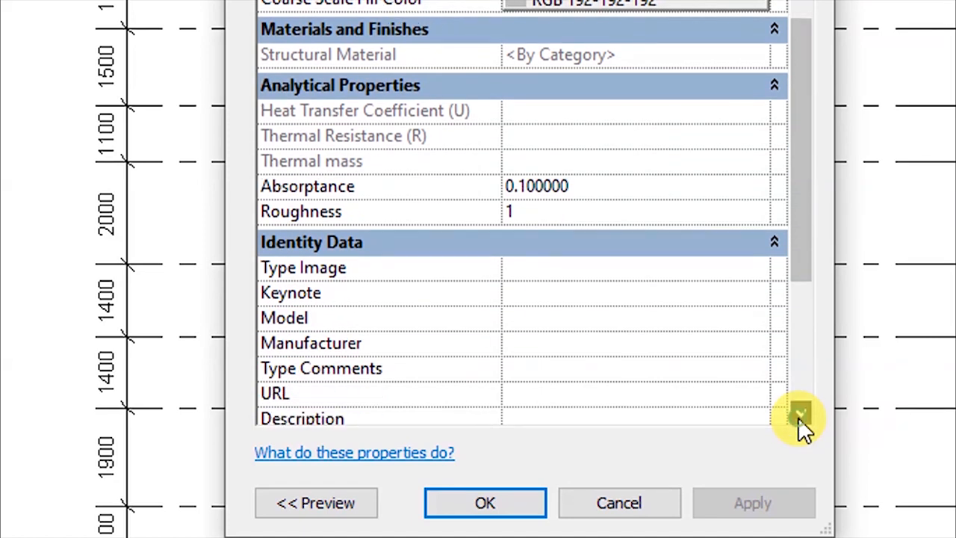
{"action": "left_click", "coordinate": [799, 415]}
{"action": "left_click", "coordinate": [798, 415]}
{"action": "scroll", "coordinate": [451, 336], "scroll_direction": "up", "scroll_amount": 4}
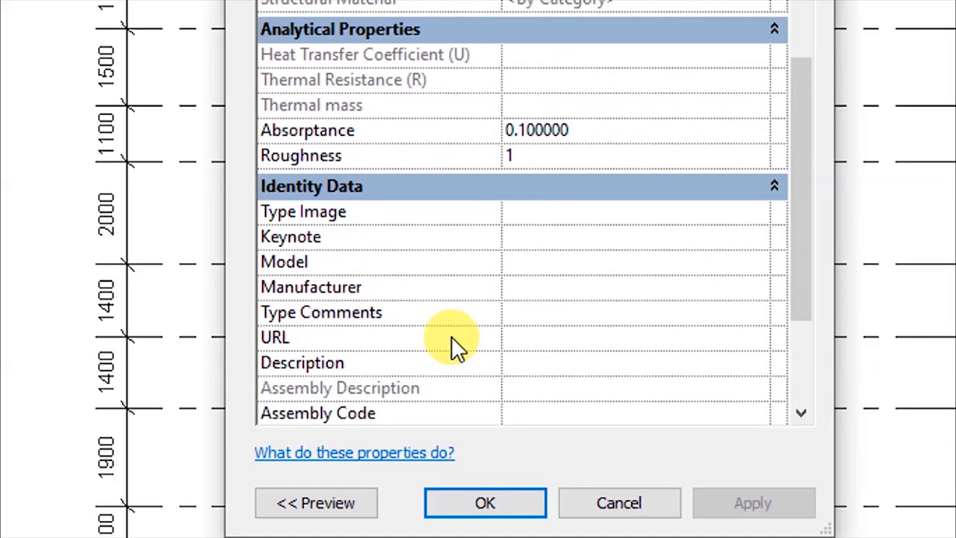
{"action": "scroll", "coordinate": [446, 260], "scroll_direction": "up", "scroll_amount": 1}
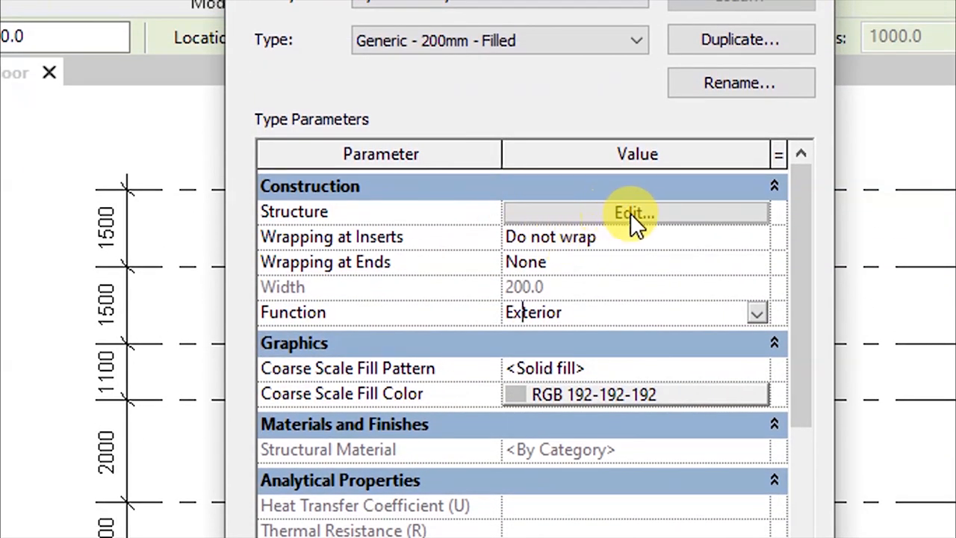
- Inspect the filled wall type's layer structure and accept both the assembly and the type properties
{"action": "left_click", "coordinate": [630, 213]}
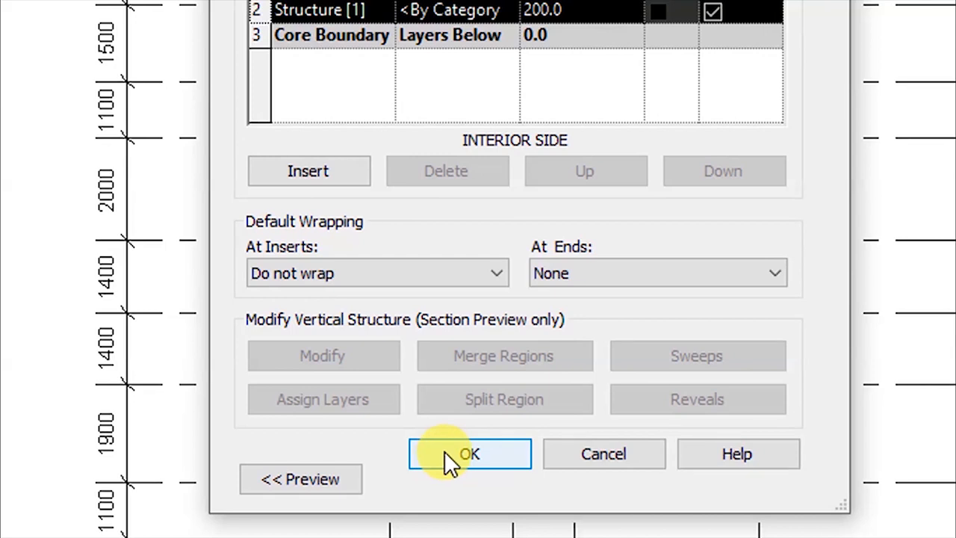
{"action": "left_click", "coordinate": [445, 454]}
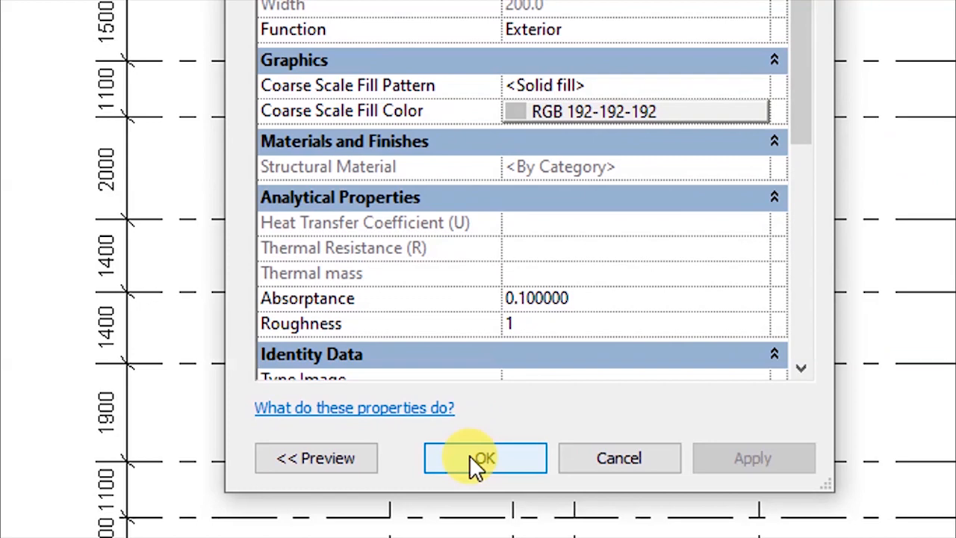
{"action": "left_click", "coordinate": [474, 515]}
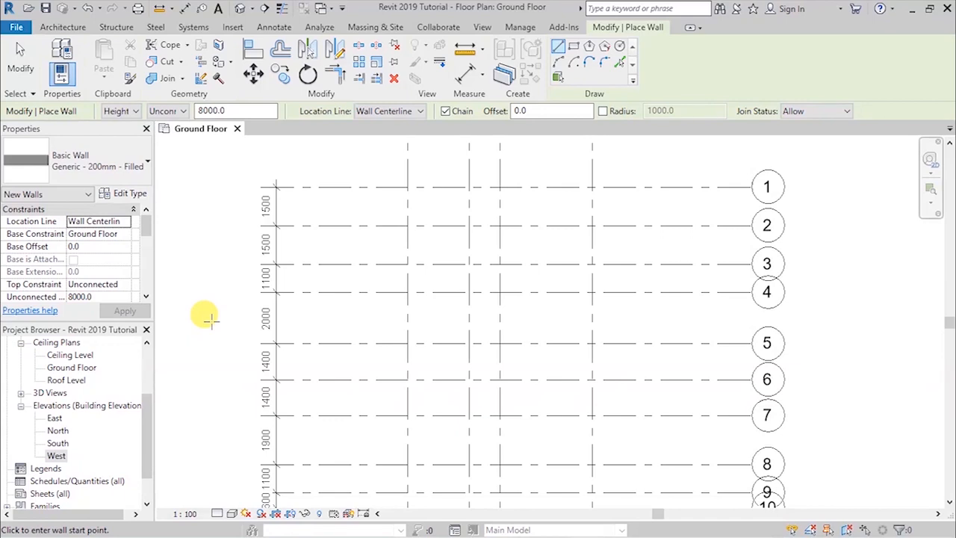
- Review the Height/Depth choices and the top level options available for the new wall, leaving it Unconnected
{"action": "scroll", "coordinate": [292, 336], "scroll_direction": "down", "scroll_amount": 2}
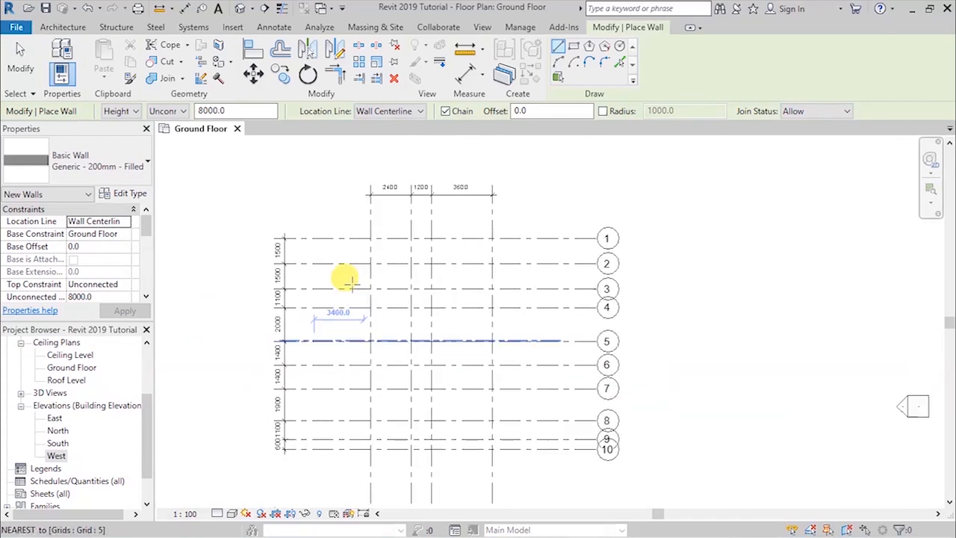
{"action": "scroll", "coordinate": [347, 280], "scroll_direction": "down", "scroll_amount": 1}
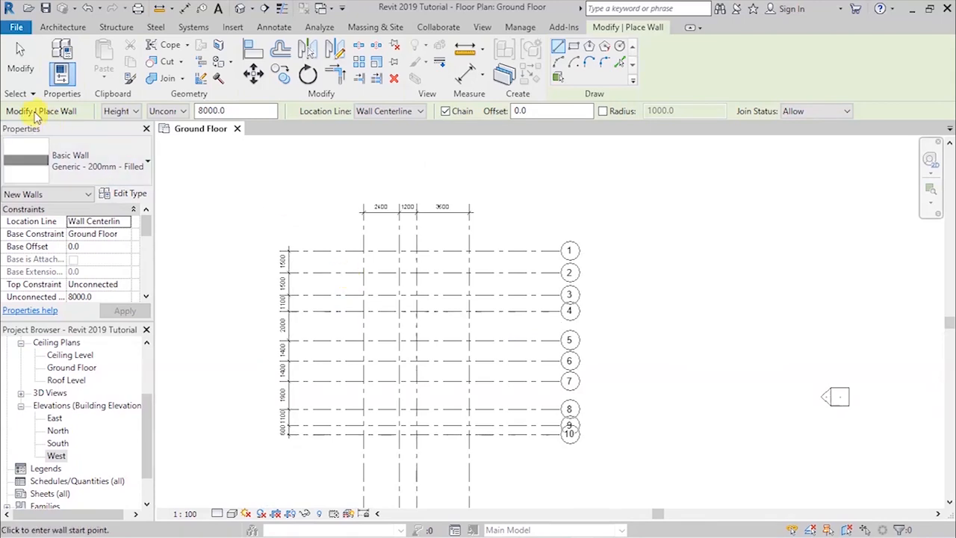
{"action": "left_click", "coordinate": [211, 111]}
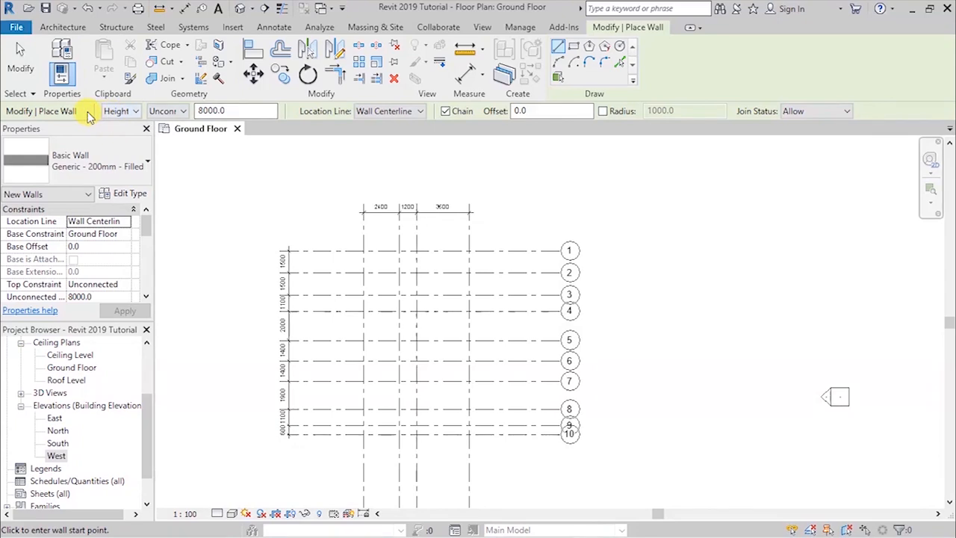
{"action": "left_click", "coordinate": [135, 112]}
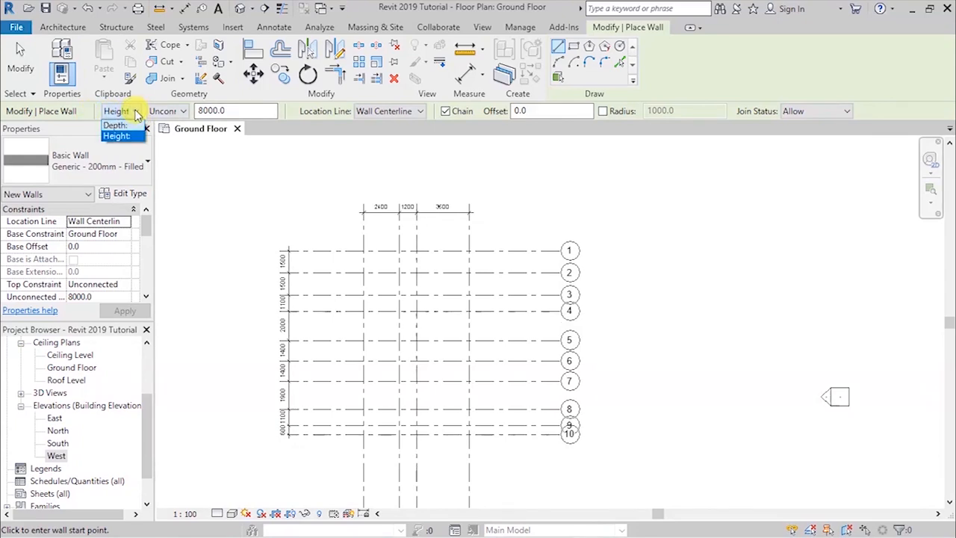
{"action": "left_click", "coordinate": [136, 111]}
{"action": "left_click", "coordinate": [184, 111]}
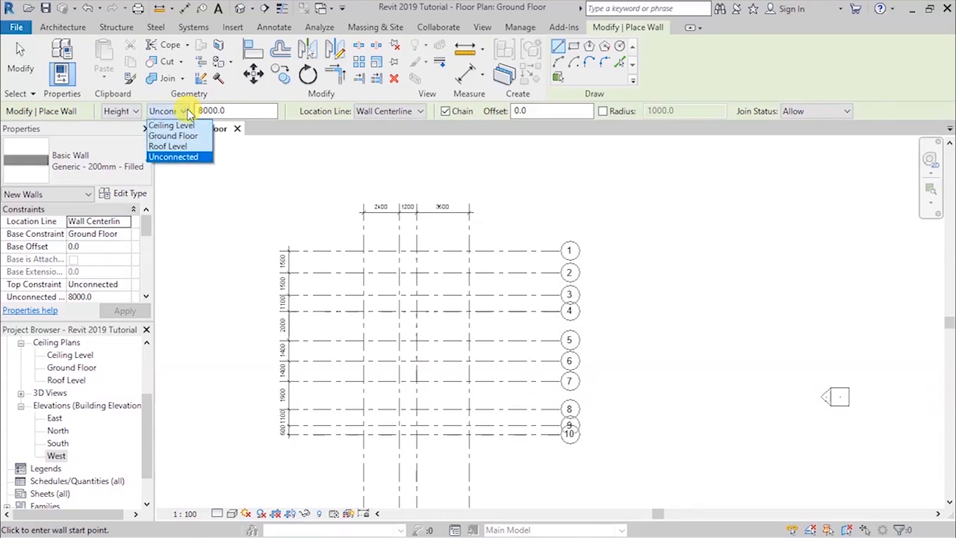
{"action": "left_click", "coordinate": [183, 159]}
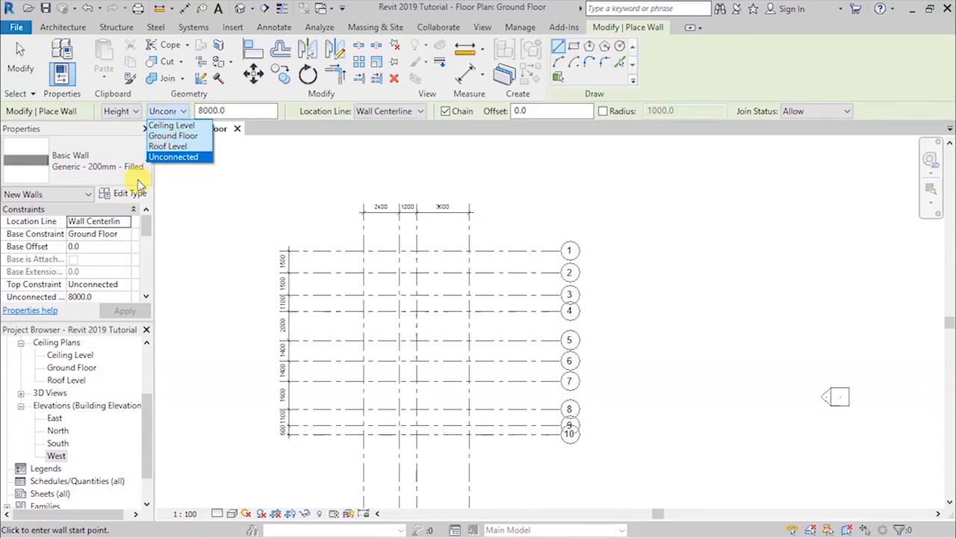
- Keep the new wall's base constraint at Ground Floor and set its top constraint to Up to level: Roof Level
{"action": "left_click", "coordinate": [93, 236]}
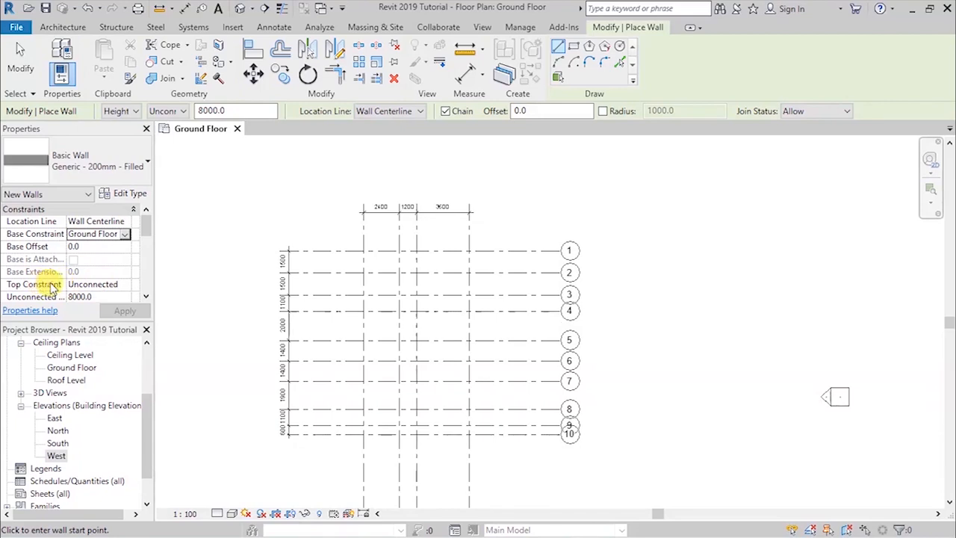
{"action": "left_click", "coordinate": [124, 287]}
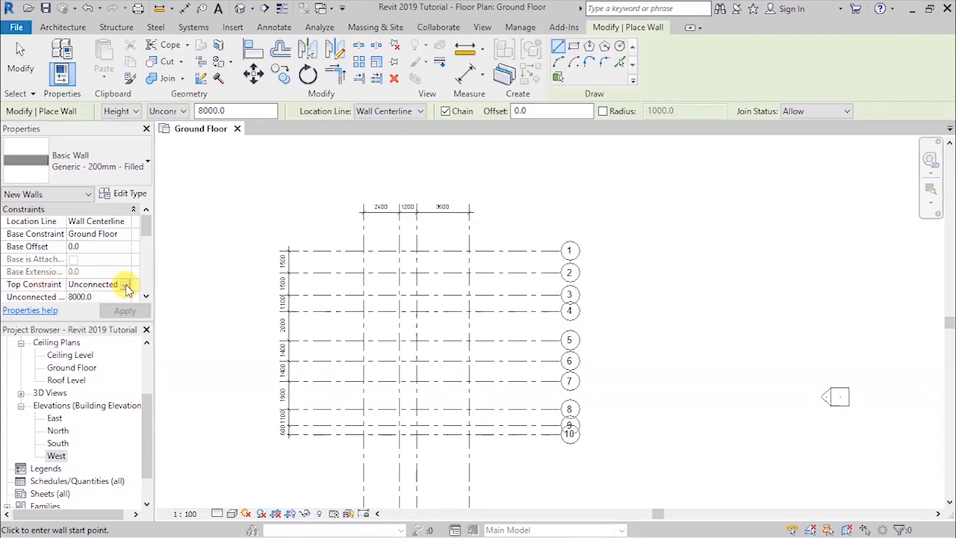
{"action": "left_click", "coordinate": [125, 286]}
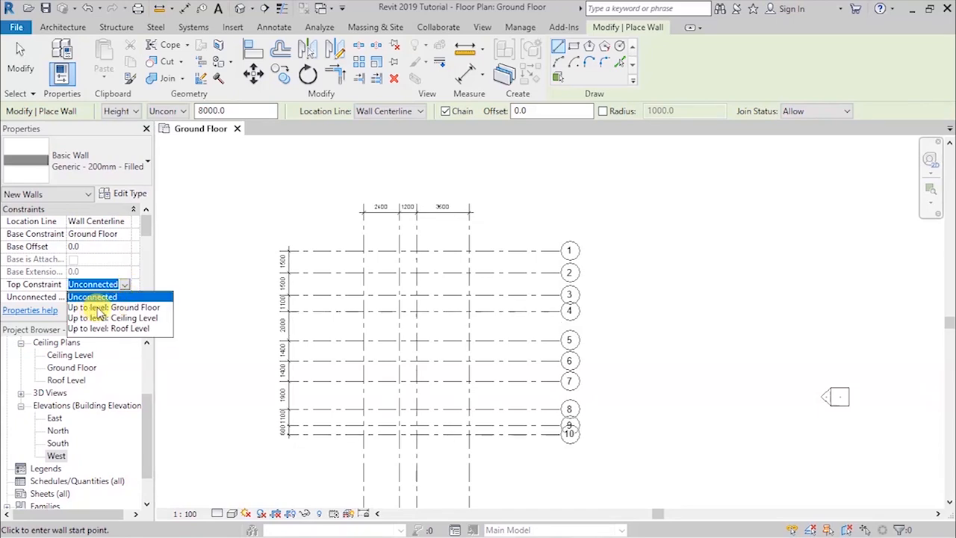
{"action": "left_click", "coordinate": [109, 328]}
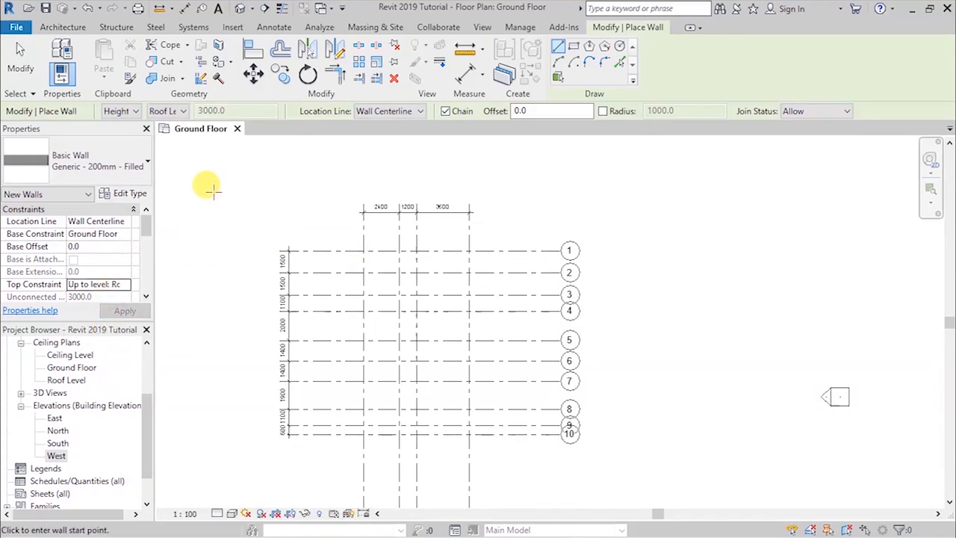
- Open the East elevation and examine the heights of the Ground Floor, Ceiling Level and Roof Level
{"action": "double_click", "coordinate": [54, 418]}
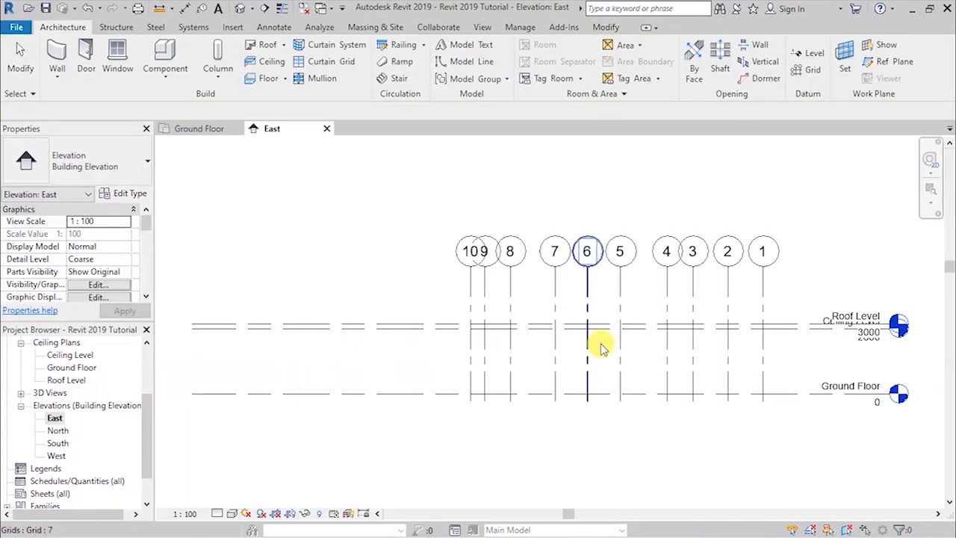
{"action": "scroll", "coordinate": [291, 316], "scroll_direction": "down", "scroll_amount": 3}
{"action": "scroll", "coordinate": [493, 321], "scroll_direction": "up", "scroll_amount": 4}
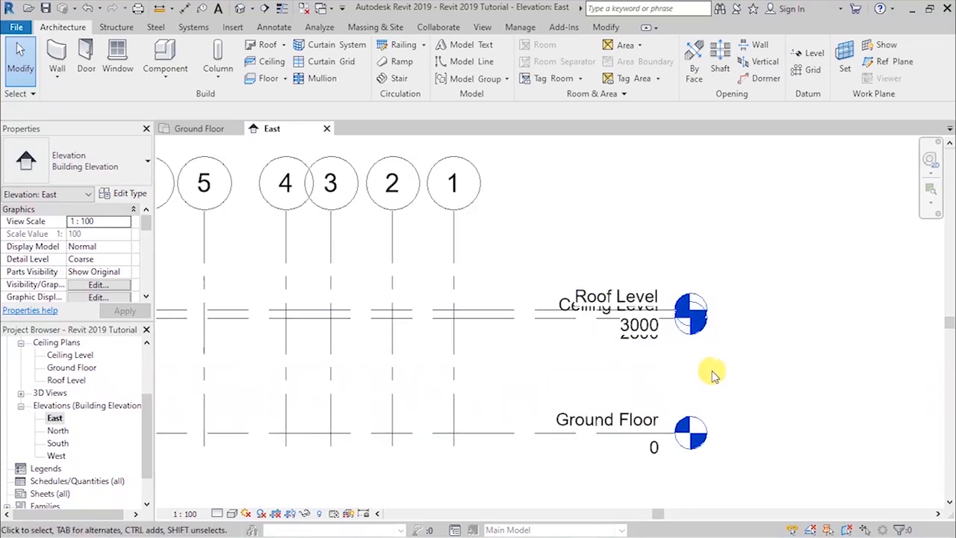
{"action": "scroll", "coordinate": [713, 371], "scroll_direction": "down", "scroll_amount": 3}
{"action": "scroll", "coordinate": [576, 363], "scroll_direction": "up", "scroll_amount": 1}
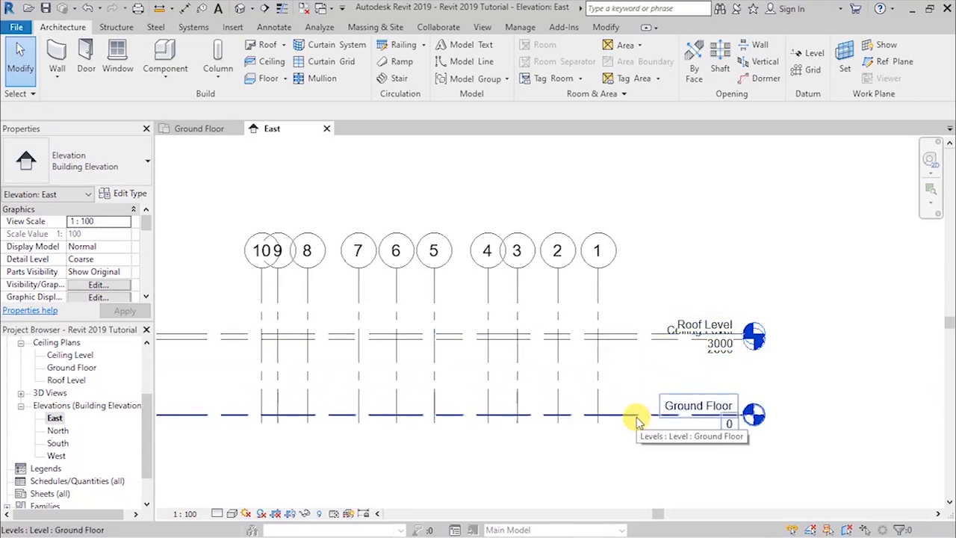
{"action": "scroll", "coordinate": [676, 345], "scroll_direction": "down", "scroll_amount": 2}
{"action": "scroll", "coordinate": [714, 358], "scroll_direction": "up", "scroll_amount": 2}
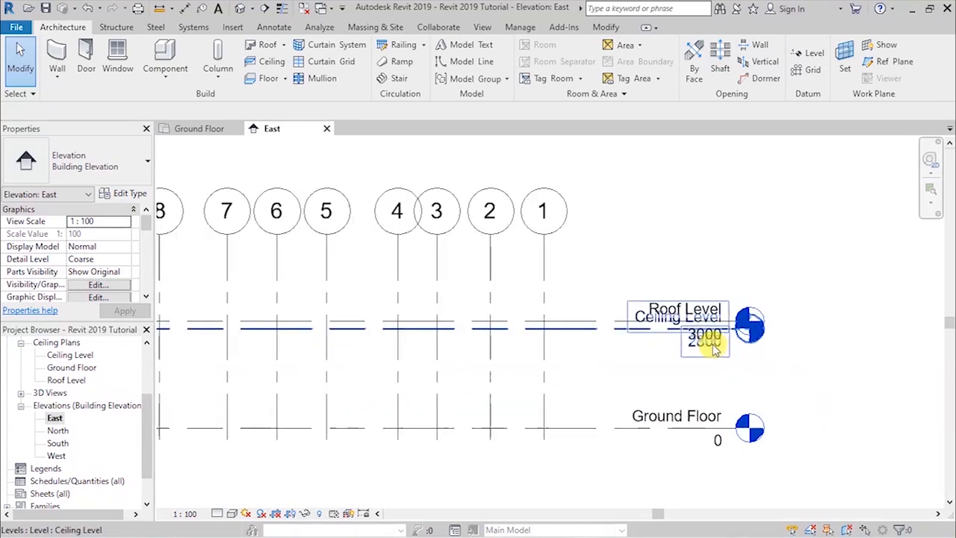
{"action": "scroll", "coordinate": [614, 389], "scroll_direction": "down", "scroll_amount": 2}
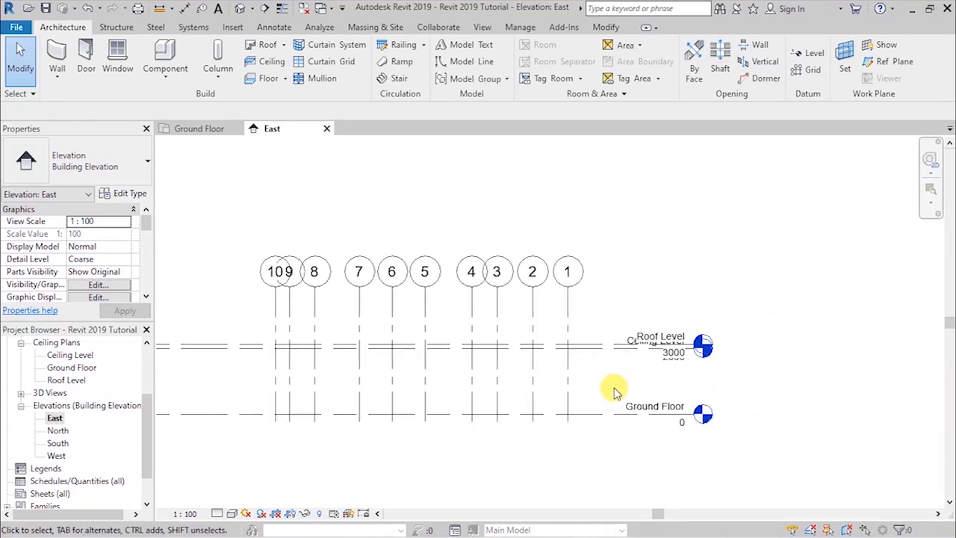
- Return to the Ground Floor plan and check the new wall's base and top constraints
{"action": "left_click", "coordinate": [198, 128]}
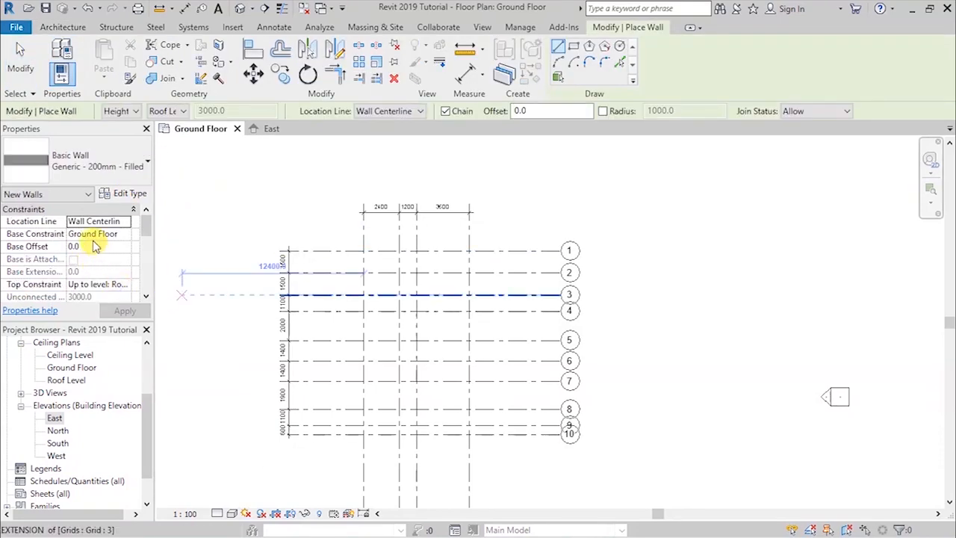
{"action": "left_click", "coordinate": [90, 233]}
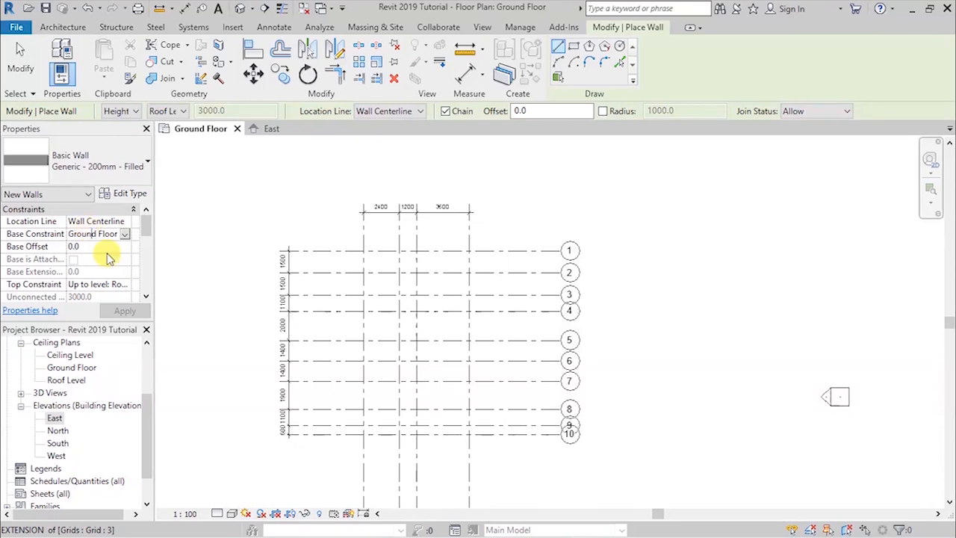
{"action": "left_click", "coordinate": [146, 297]}
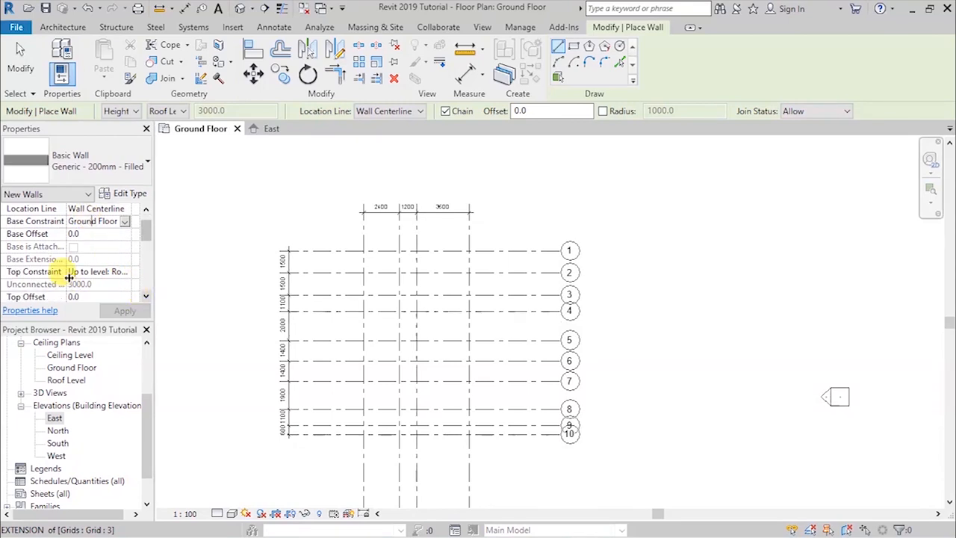
{"action": "left_click", "coordinate": [131, 273]}
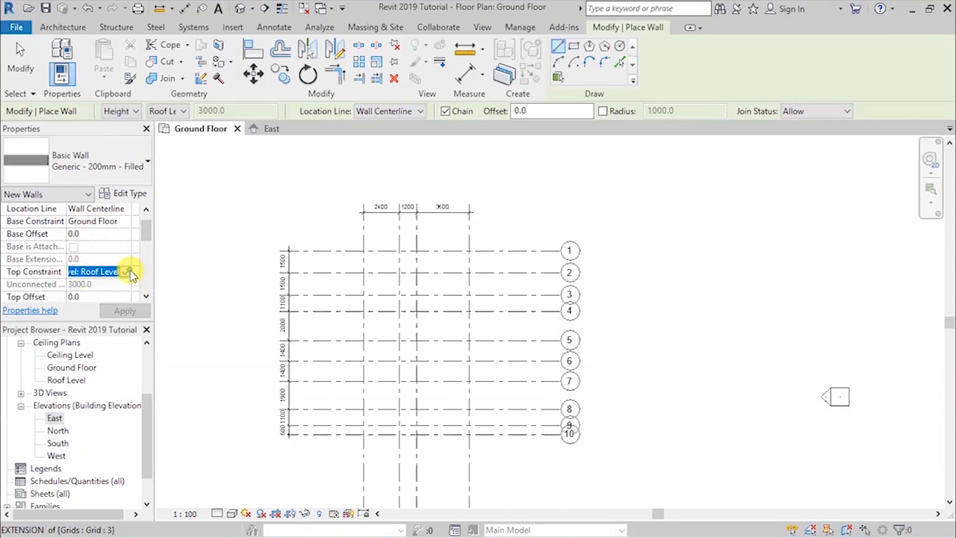
{"action": "left_click", "coordinate": [130, 269]}
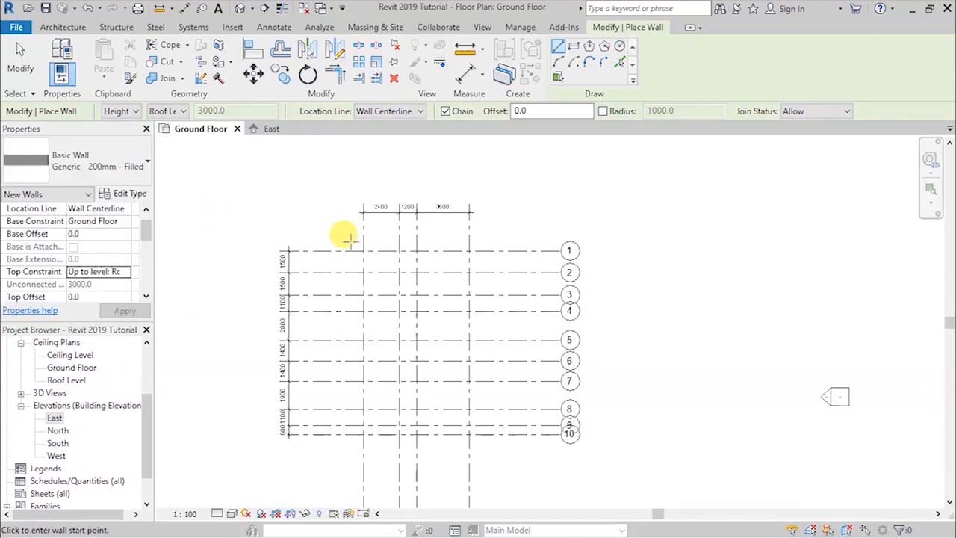
- Draw a Generic - 200mm - Filled wall along grid 1 from grid C to grid A
{"action": "scroll", "coordinate": [363, 217], "scroll_direction": "up", "scroll_amount": 1}
{"action": "scroll", "coordinate": [367, 190], "scroll_direction": "down", "scroll_amount": 4}
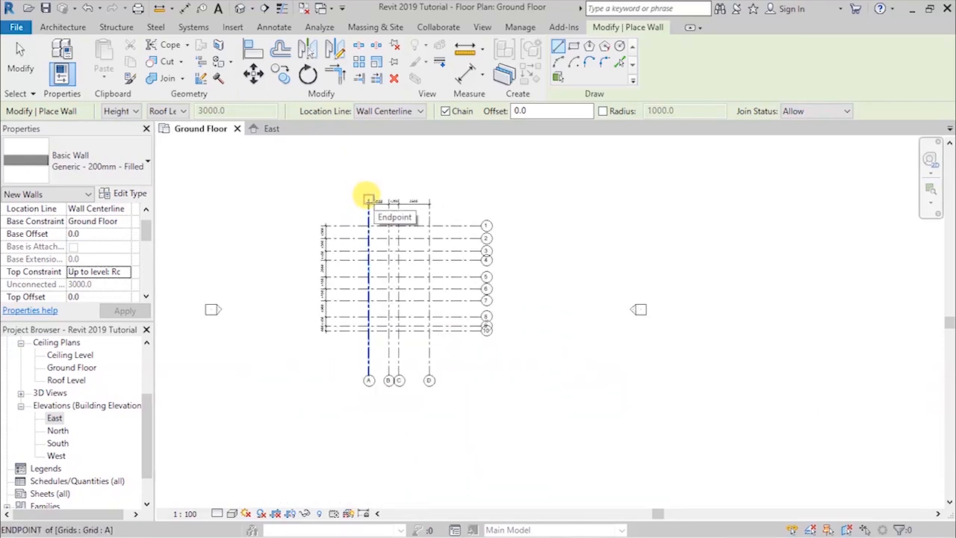
{"action": "scroll", "coordinate": [373, 199], "scroll_direction": "up", "scroll_amount": 5}
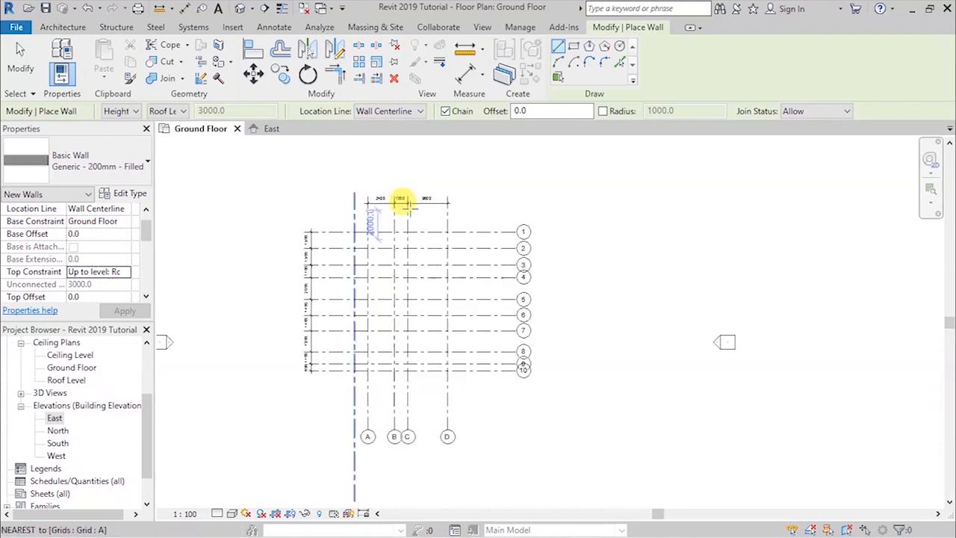
{"action": "scroll", "coordinate": [390, 202], "scroll_direction": "up", "scroll_amount": 2}
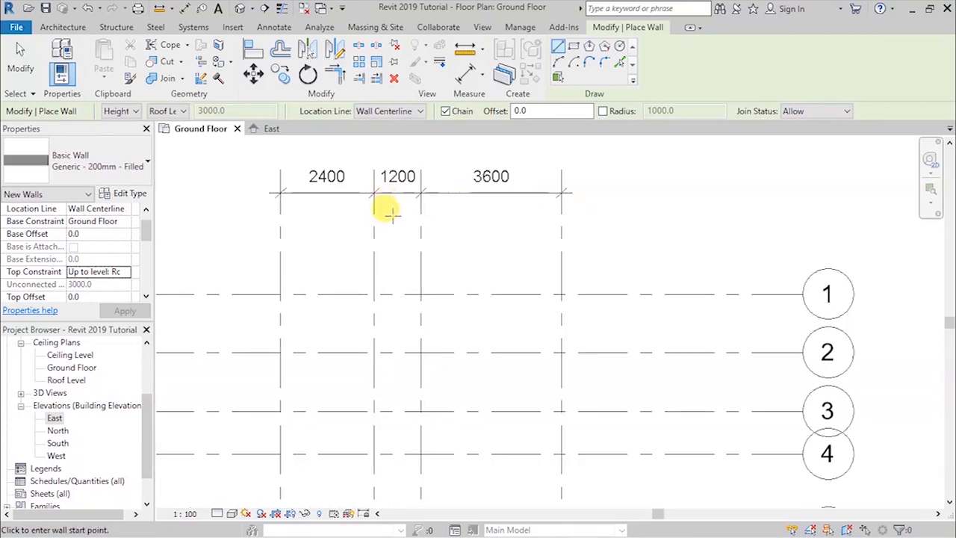
{"action": "left_click", "coordinate": [420, 293]}
{"action": "scroll", "coordinate": [329, 253], "scroll_direction": "down", "scroll_amount": 3}
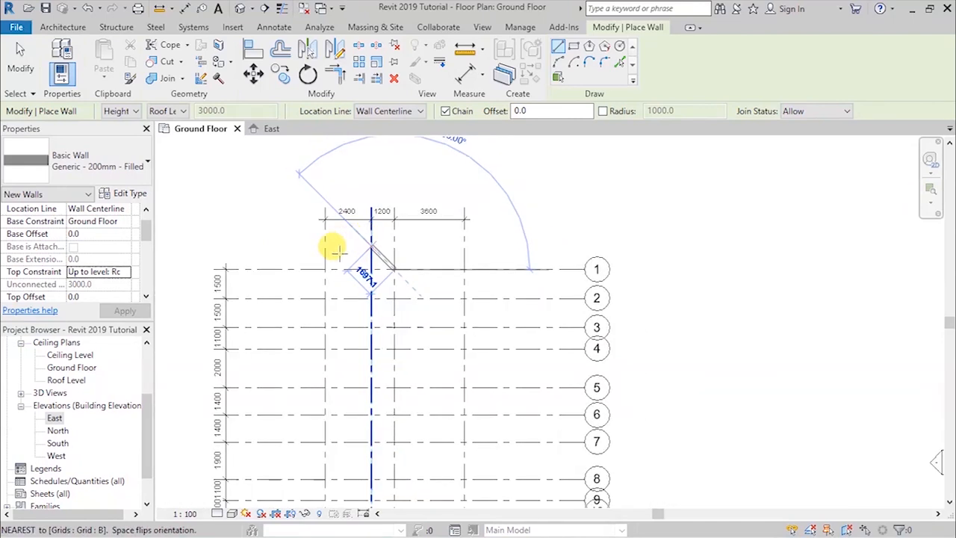
{"action": "left_click", "coordinate": [321, 263]}
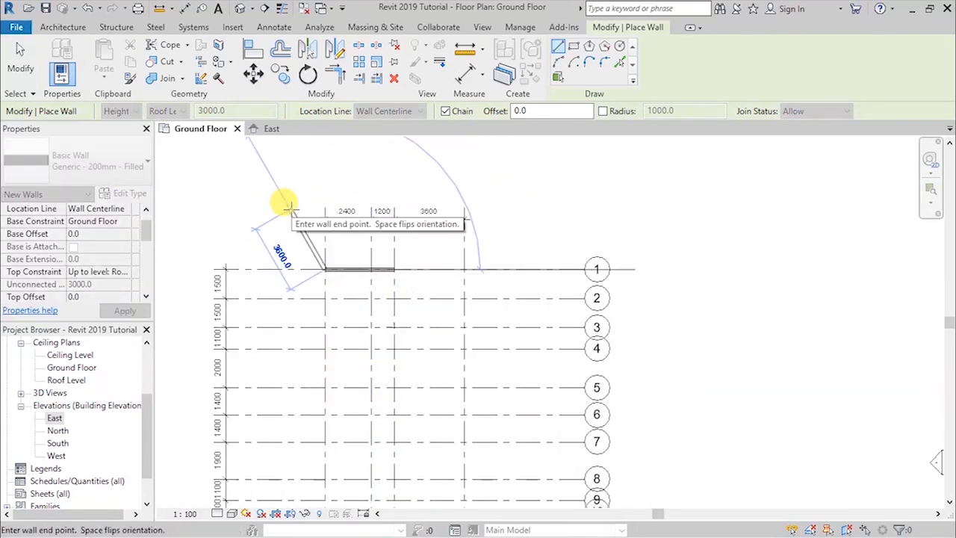
- Continue the wall chain along grid A to grid 9, and along grid 9 to grid C
{"action": "scroll", "coordinate": [278, 183], "scroll_direction": "down", "scroll_amount": 3}
{"action": "scroll", "coordinate": [284, 318], "scroll_direction": "up", "scroll_amount": 2}
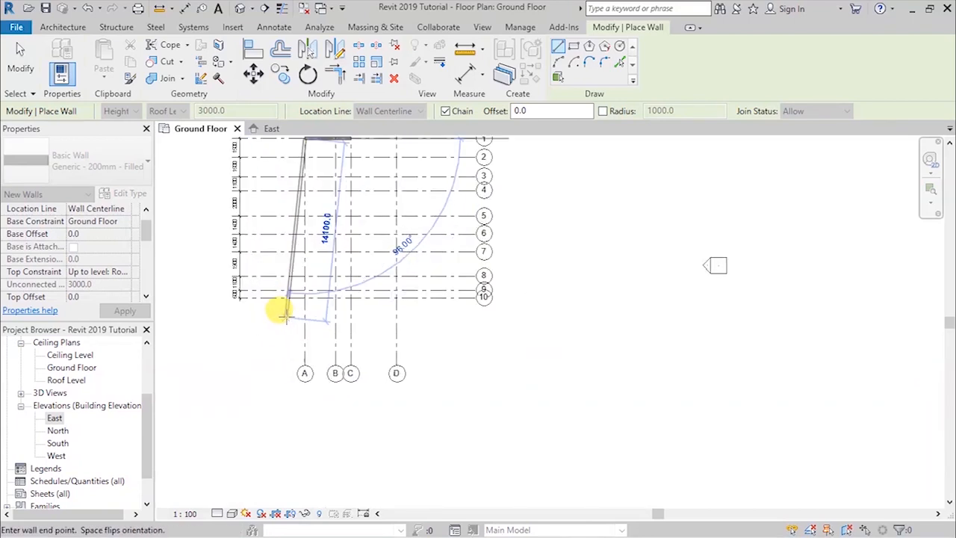
{"action": "scroll", "coordinate": [277, 307], "scroll_direction": "up", "scroll_amount": 2}
{"action": "scroll", "coordinate": [329, 258], "scroll_direction": "up", "scroll_amount": 3}
{"action": "left_click", "coordinate": [337, 264]}
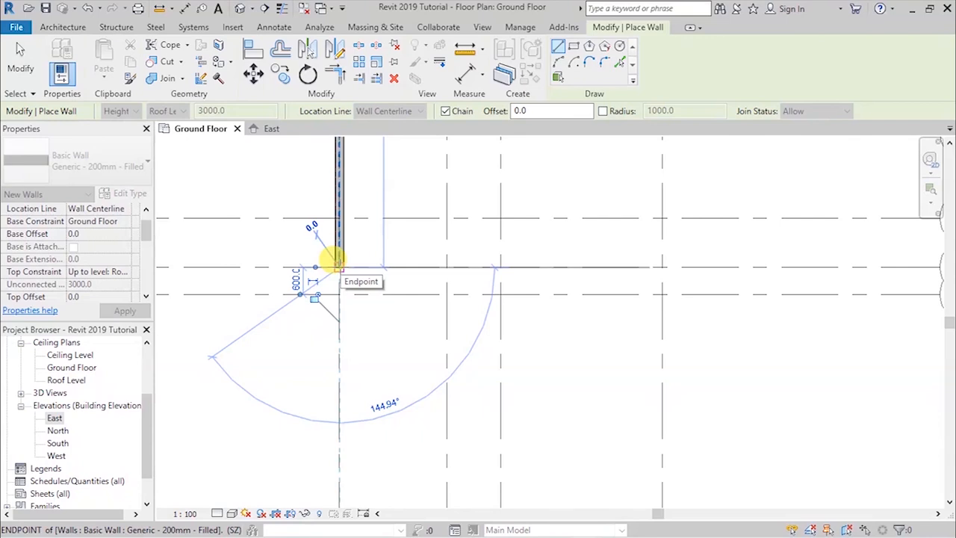
{"action": "left_click", "coordinate": [500, 266]}
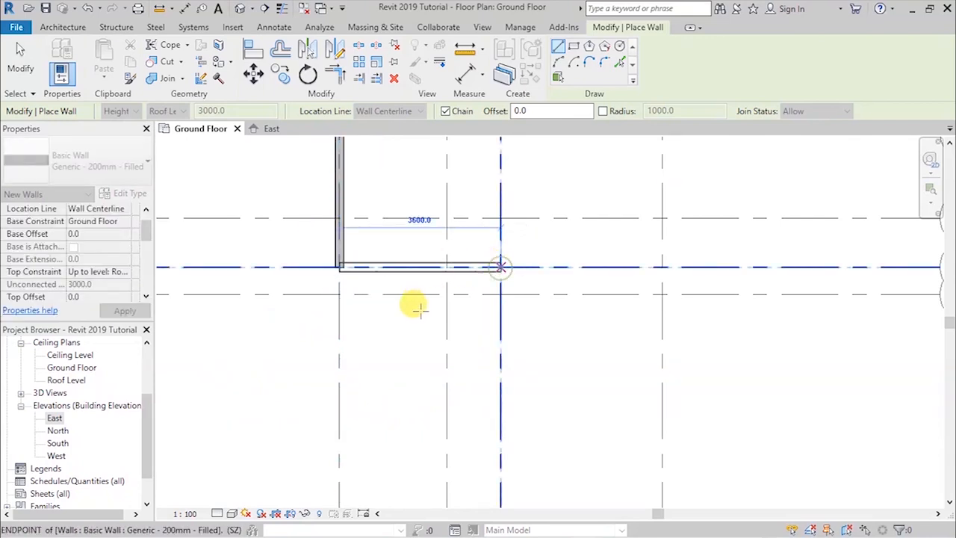
- Close the rectangular wall loop along grid C from grid 9 back to grid 1
{"action": "scroll", "coordinate": [412, 307], "scroll_direction": "down", "scroll_amount": 3}
{"action": "scroll", "coordinate": [443, 327], "scroll_direction": "down", "scroll_amount": 2}
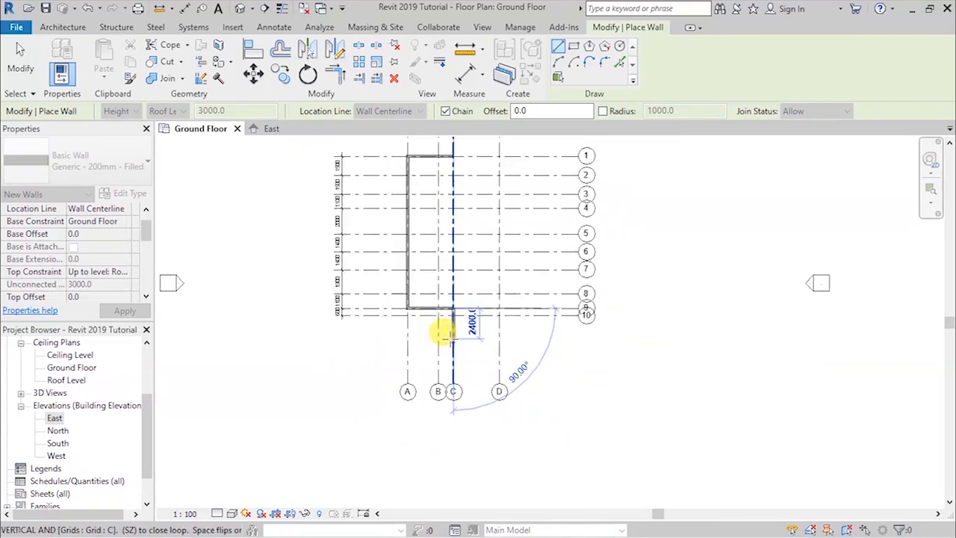
{"action": "scroll", "coordinate": [453, 157], "scroll_direction": "up", "scroll_amount": 3}
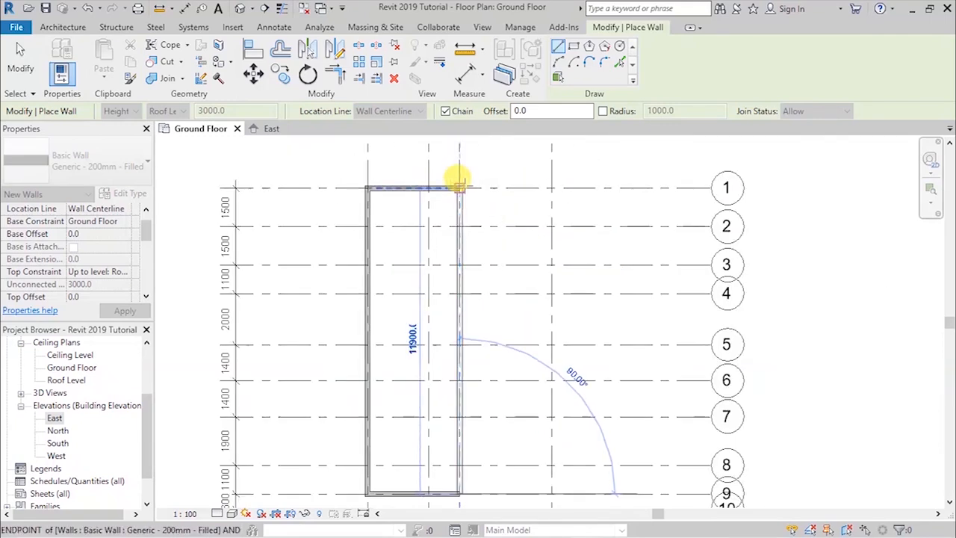
{"action": "left_click", "coordinate": [458, 182]}
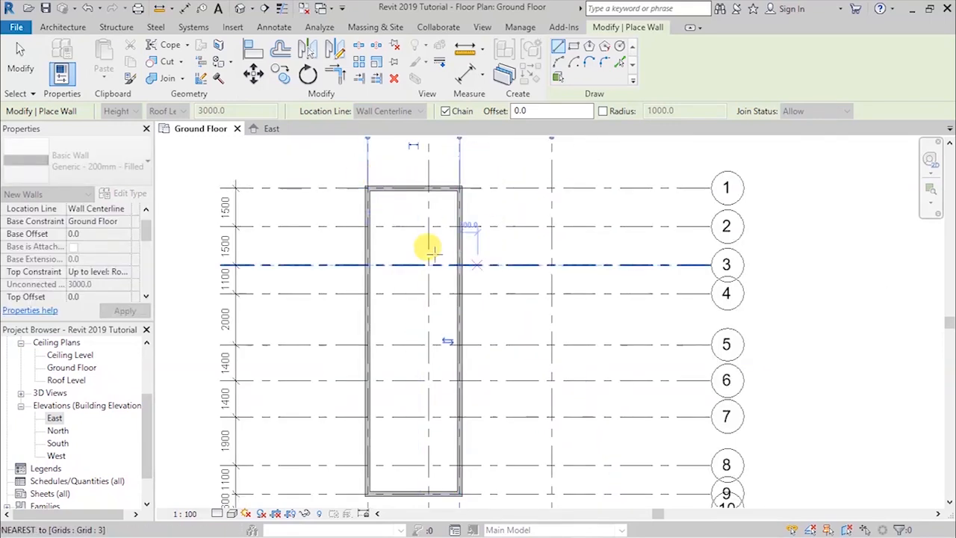
- Extend a short wall along grid C from grid 9 to grid 10 and end the chain there
{"action": "scroll", "coordinate": [313, 207], "scroll_direction": "down", "scroll_amount": 3}
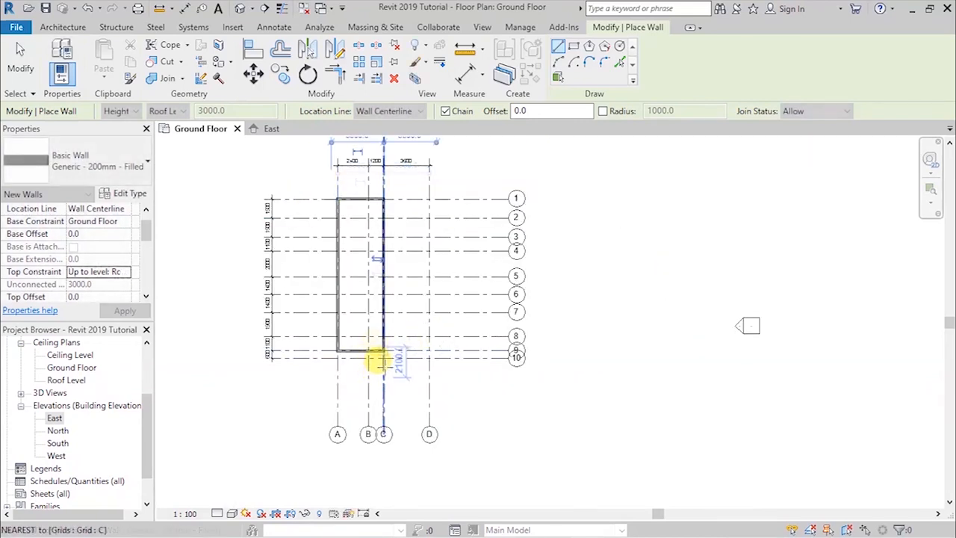
{"action": "scroll", "coordinate": [379, 361], "scroll_direction": "up", "scroll_amount": 5}
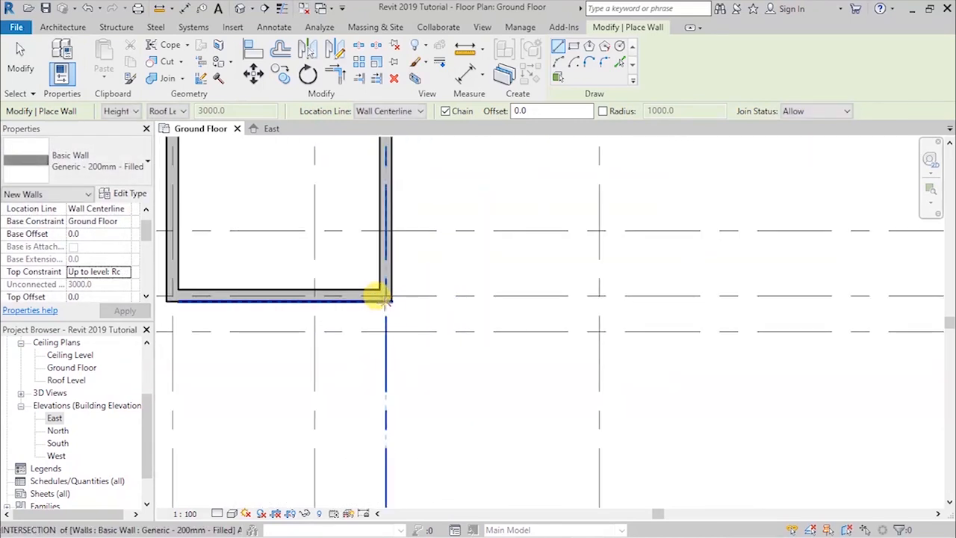
{"action": "left_click", "coordinate": [381, 297]}
{"action": "left_click", "coordinate": [383, 328]}
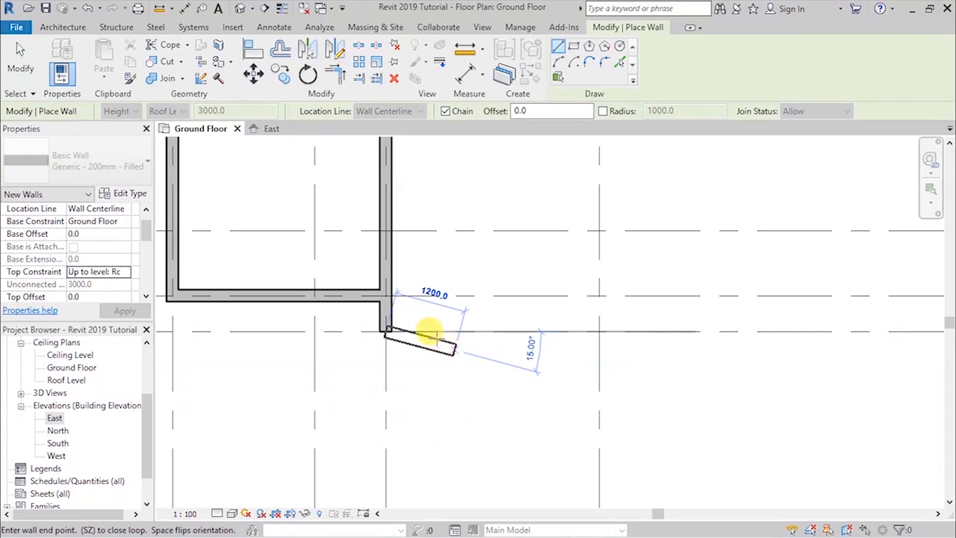
{"action": "key", "text": "Escape"}
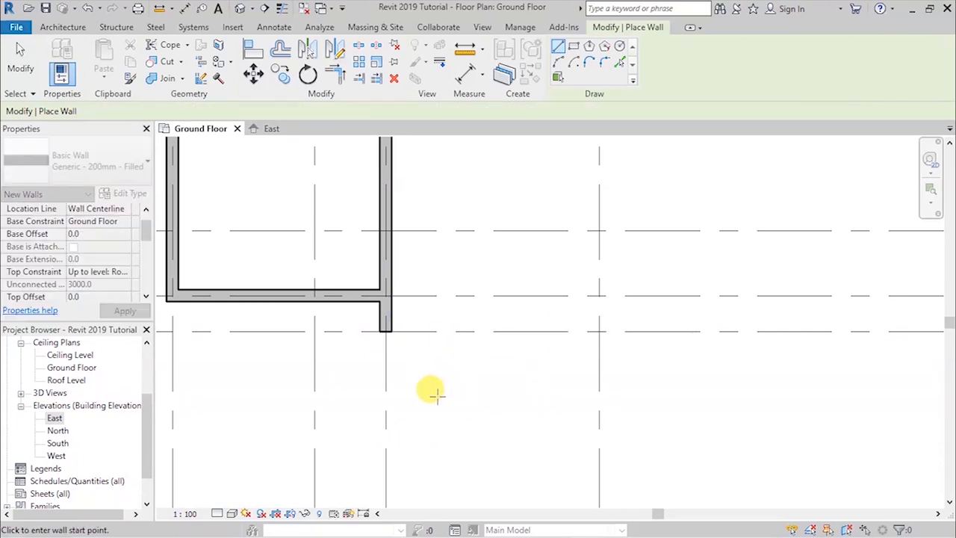
- Draw a wall along grid 8 from the grid C wall to grid D
{"action": "scroll", "coordinate": [437, 393], "scroll_direction": "down", "scroll_amount": 5}
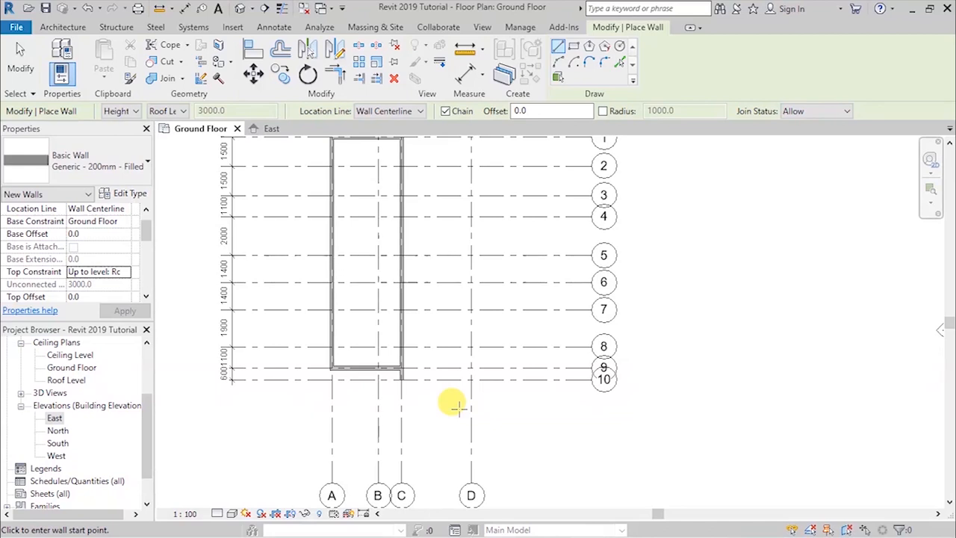
{"action": "scroll", "coordinate": [458, 363], "scroll_direction": "up", "scroll_amount": 3}
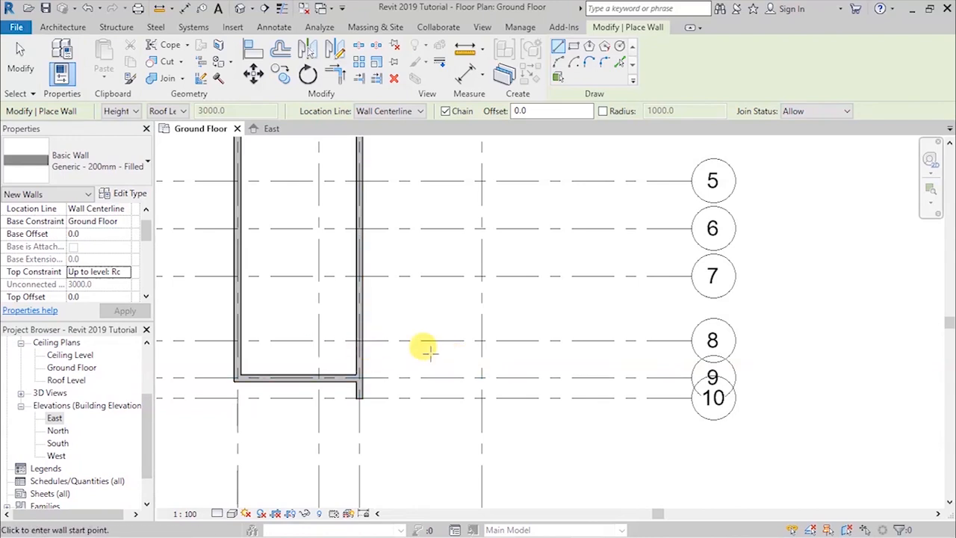
{"action": "scroll", "coordinate": [446, 341], "scroll_direction": "down", "scroll_amount": 2}
{"action": "scroll", "coordinate": [412, 346], "scroll_direction": "up", "scroll_amount": 3}
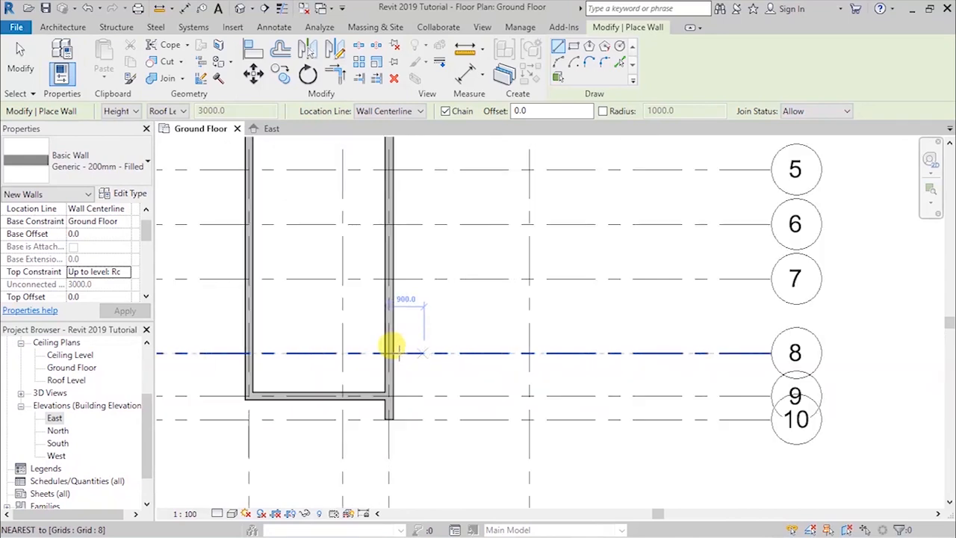
{"action": "left_click", "coordinate": [391, 350]}
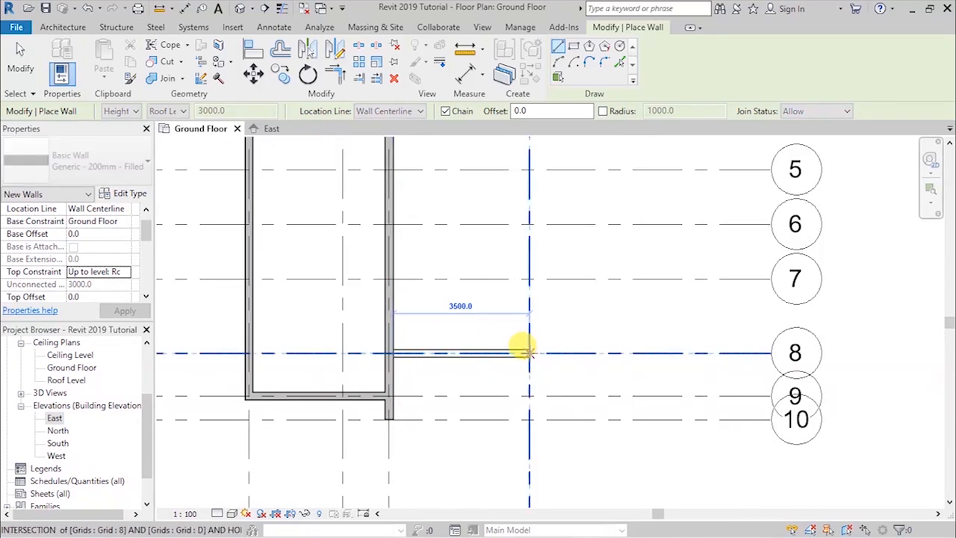
{"action": "left_click", "coordinate": [529, 352]}
- Continue the wall along grid D to grid 2 and back along grid 2 to the grid C wall, then end the chain
{"action": "scroll", "coordinate": [505, 380], "scroll_direction": "down", "scroll_amount": 3}
{"action": "scroll", "coordinate": [497, 207], "scroll_direction": "up", "scroll_amount": 3}
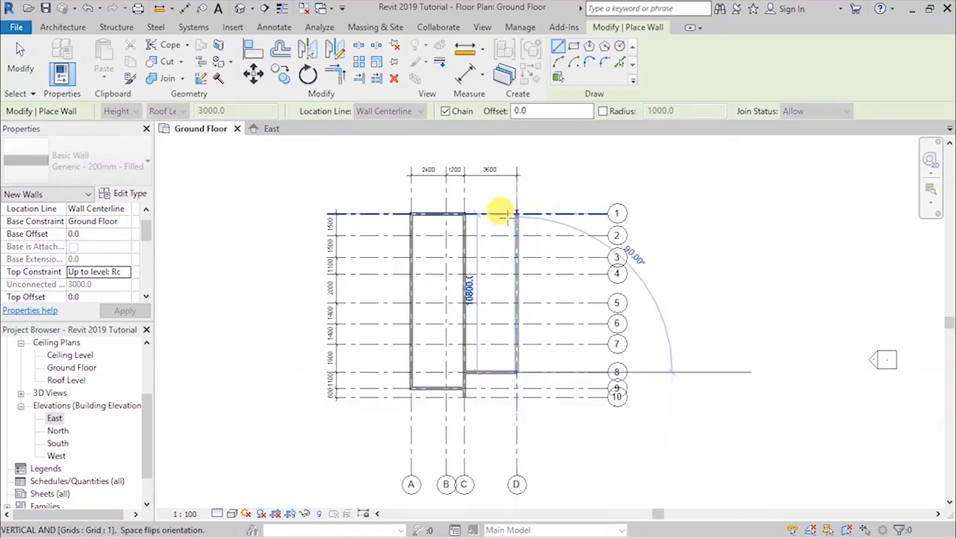
{"action": "scroll", "coordinate": [507, 224], "scroll_direction": "up", "scroll_amount": 1}
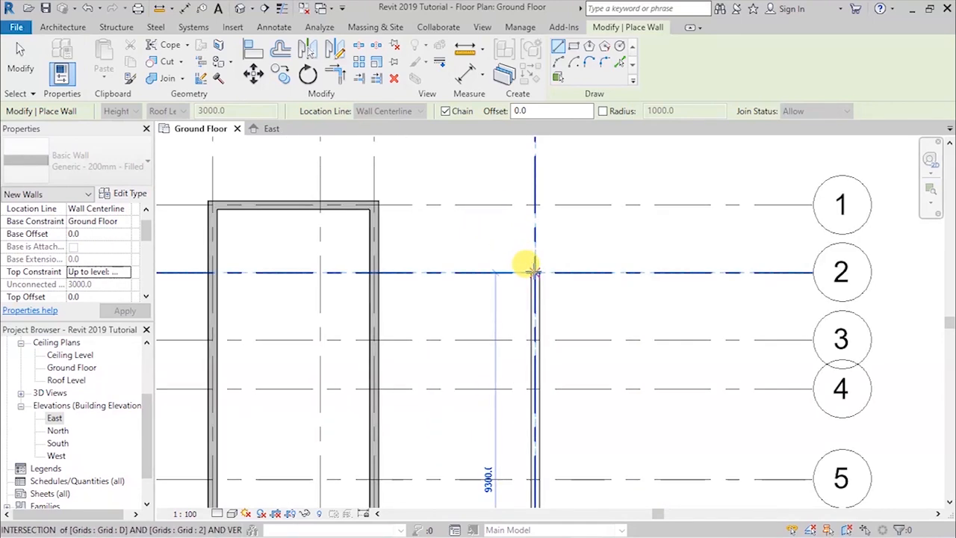
{"action": "left_click", "coordinate": [531, 270]}
{"action": "left_click", "coordinate": [375, 270]}
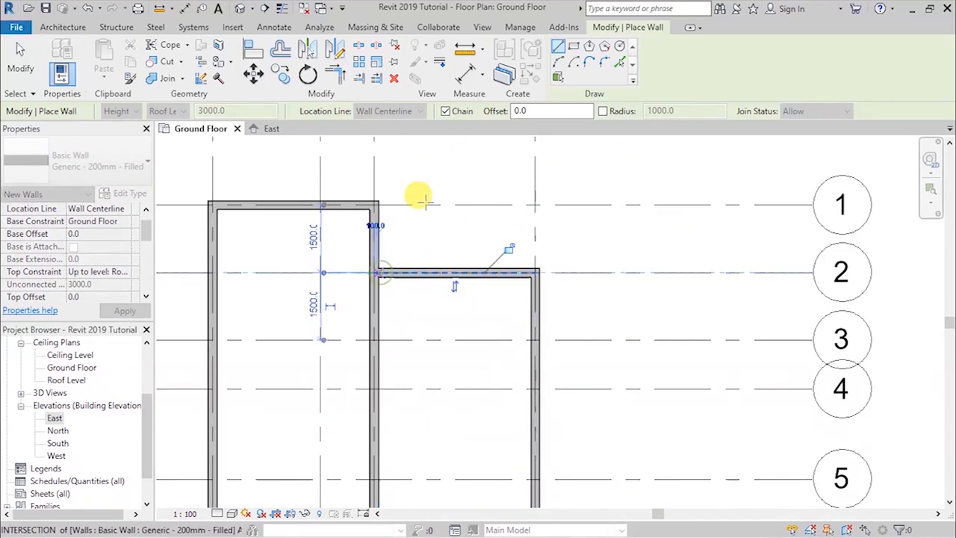
{"action": "key", "text": "Escape"}
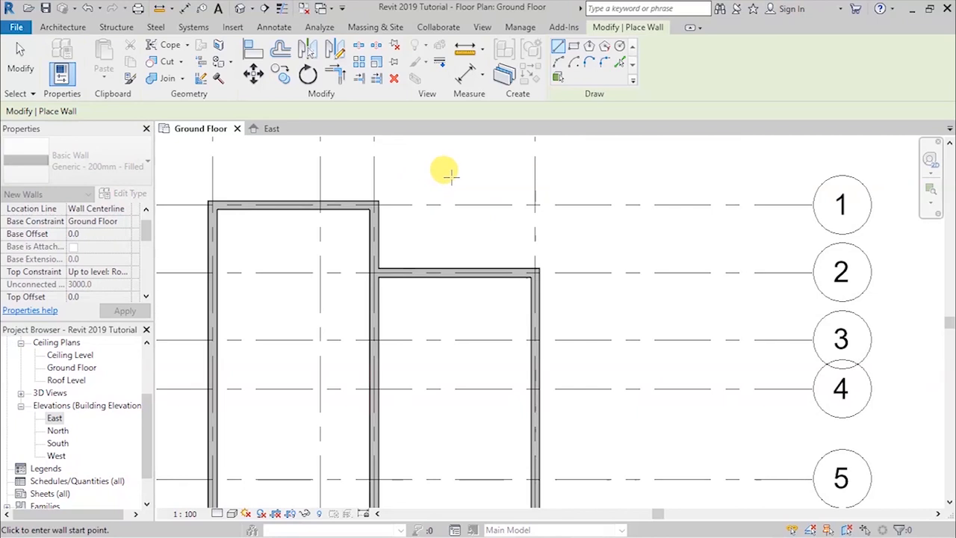
- Place a 100 mm long wall stub on grid D, running from grid 10 towards grid 9
{"action": "scroll", "coordinate": [450, 175], "scroll_direction": "down", "scroll_amount": 3}
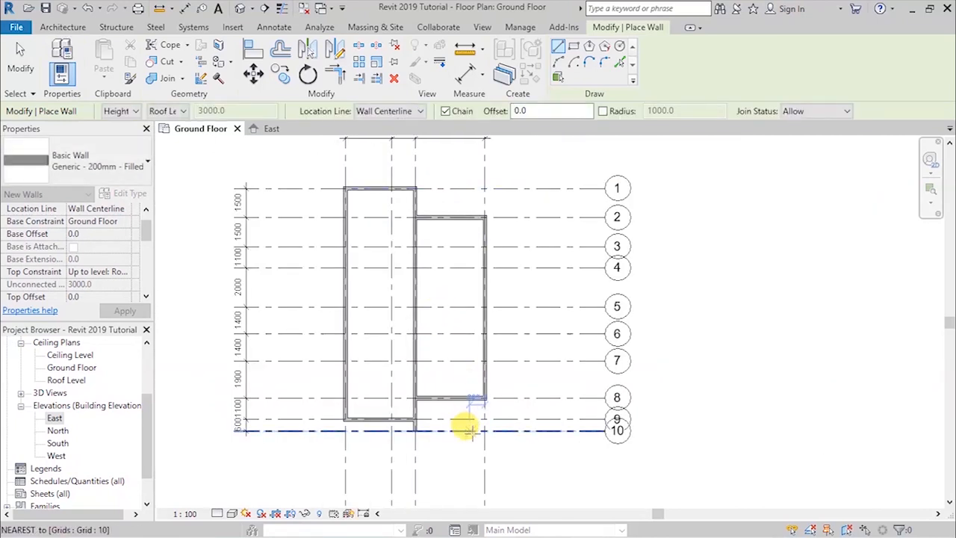
{"action": "scroll", "coordinate": [464, 427], "scroll_direction": "up", "scroll_amount": 4}
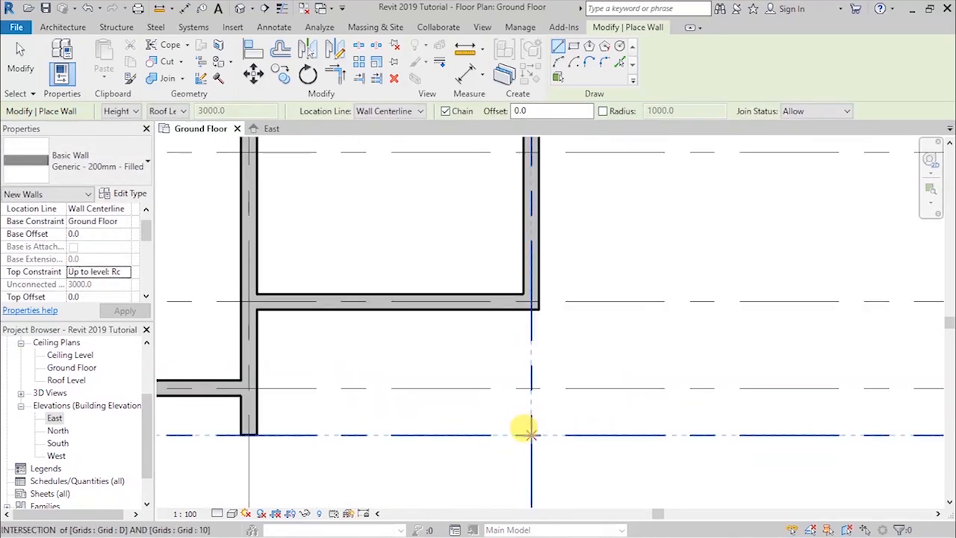
{"action": "scroll", "coordinate": [525, 380], "scroll_direction": "up", "scroll_amount": 2}
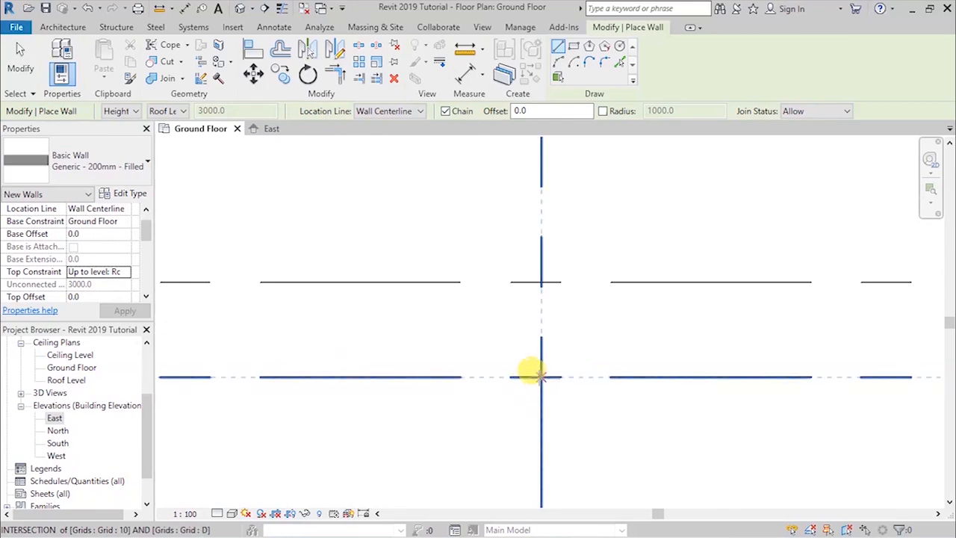
{"action": "left_click", "coordinate": [539, 375]}
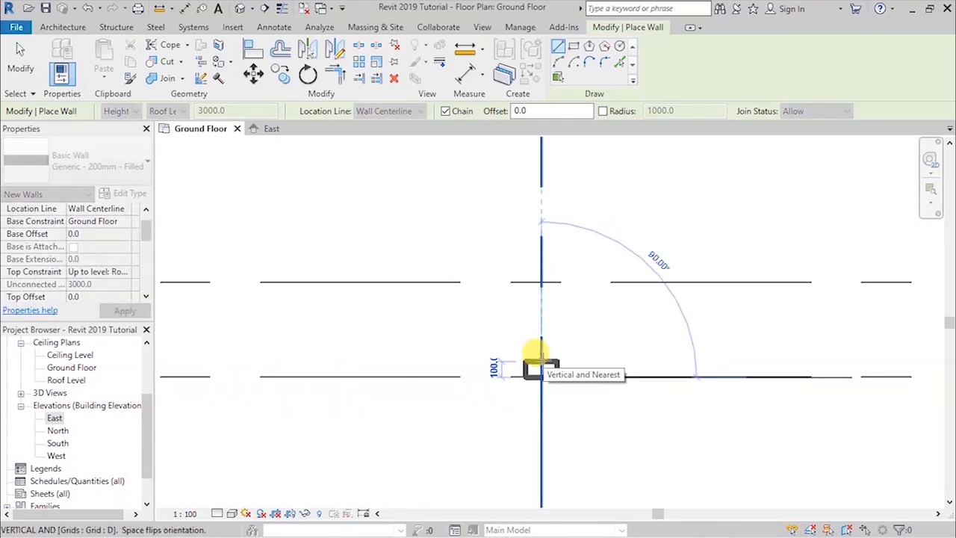
{"action": "key", "text": "Escape"}
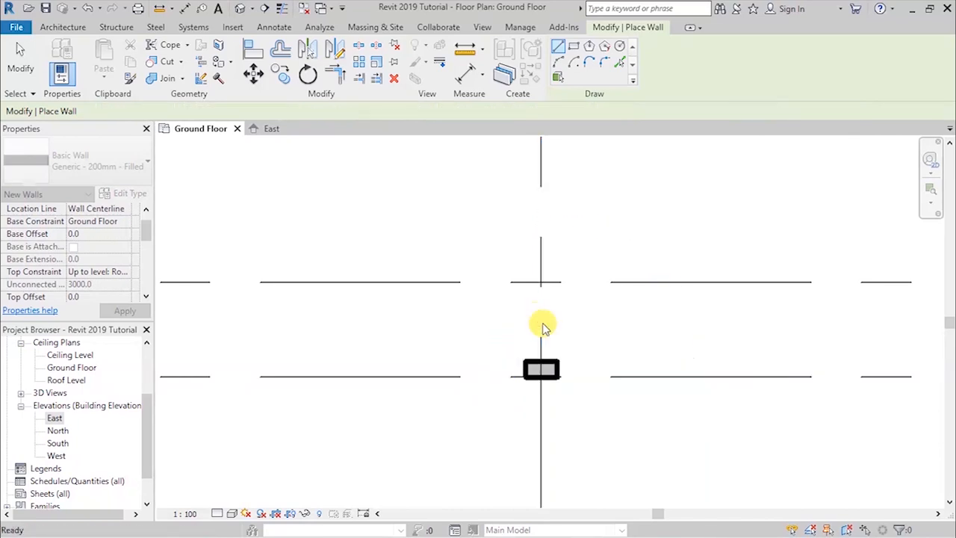
{"action": "scroll", "coordinate": [519, 418], "scroll_direction": "down", "scroll_amount": 4}
{"action": "scroll", "coordinate": [518, 409], "scroll_direction": "down", "scroll_amount": 6}
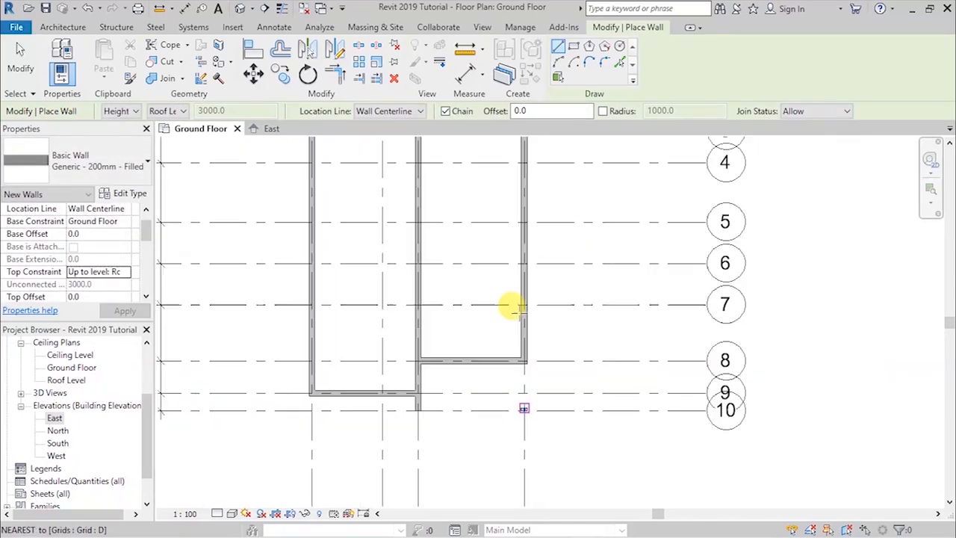
{"action": "scroll", "coordinate": [515, 198], "scroll_direction": "up", "scroll_amount": 6}
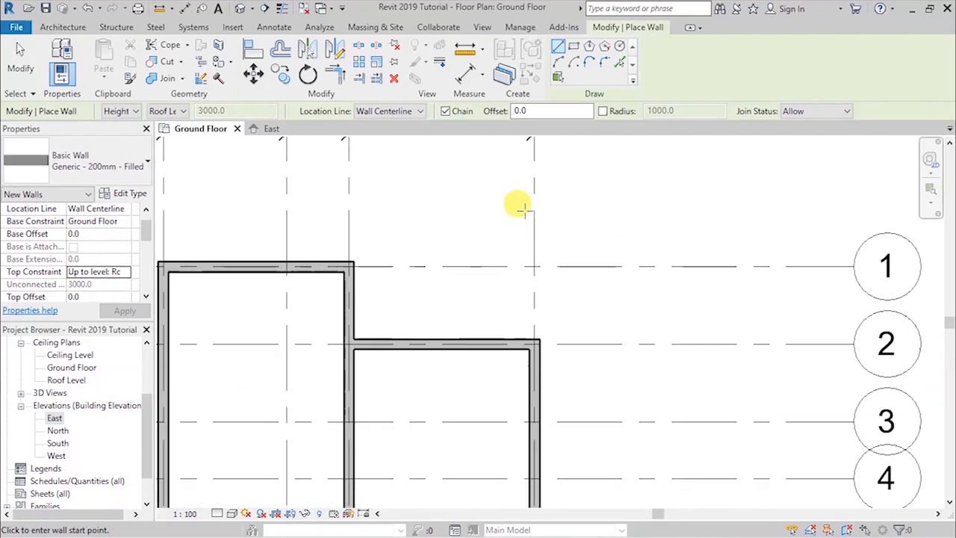
- Place a short wall stub on grid D, starting at grid 1 and running away from grid 2, and leave the wall command
{"action": "left_click", "coordinate": [541, 297]}
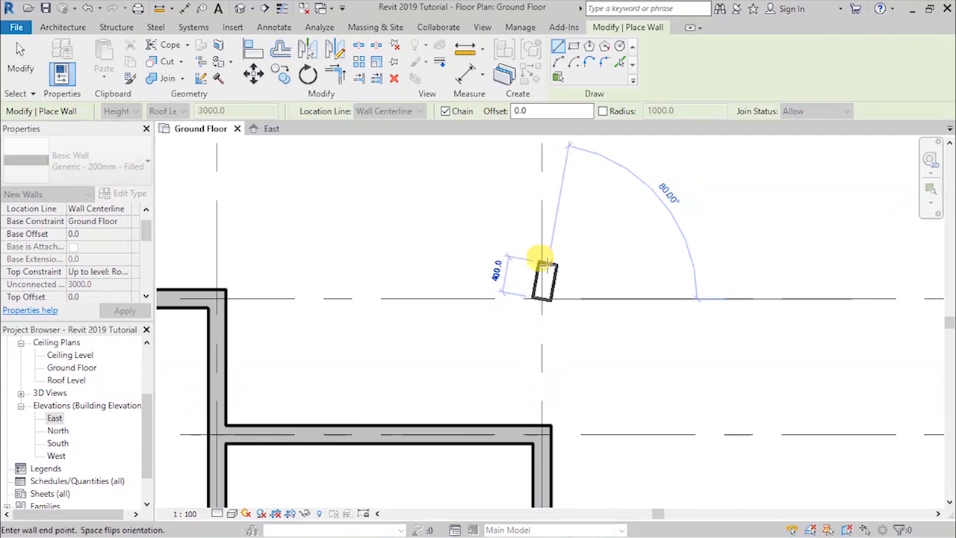
{"action": "left_click", "coordinate": [538, 282]}
{"action": "key", "text": "Escape"}
{"action": "key", "text": "Escape"}
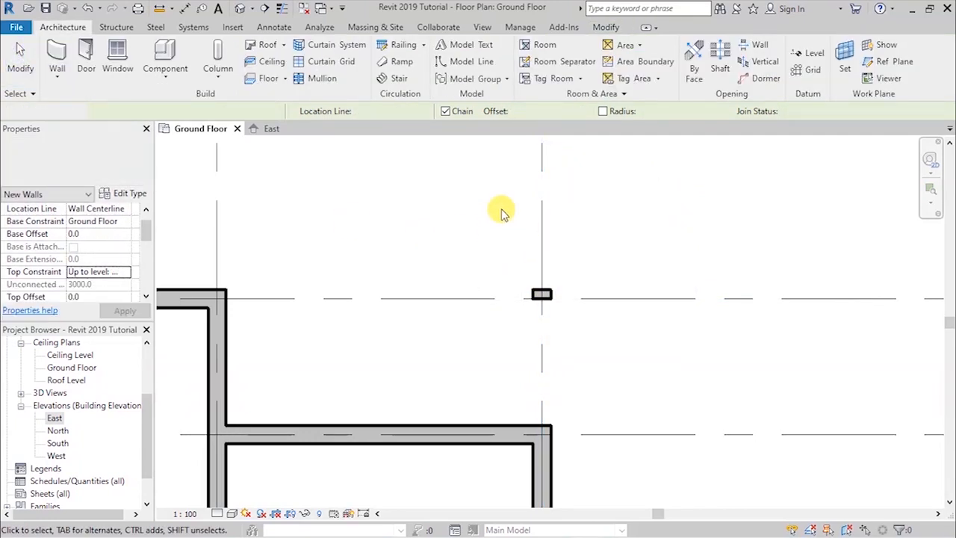
- Stretch the grid D wall stub across grid 1 towards grid 2 to a length of 200 mm
{"action": "scroll", "coordinate": [576, 204], "scroll_direction": "down", "scroll_amount": 3}
{"action": "scroll", "coordinate": [569, 231], "scroll_direction": "up", "scroll_amount": 4}
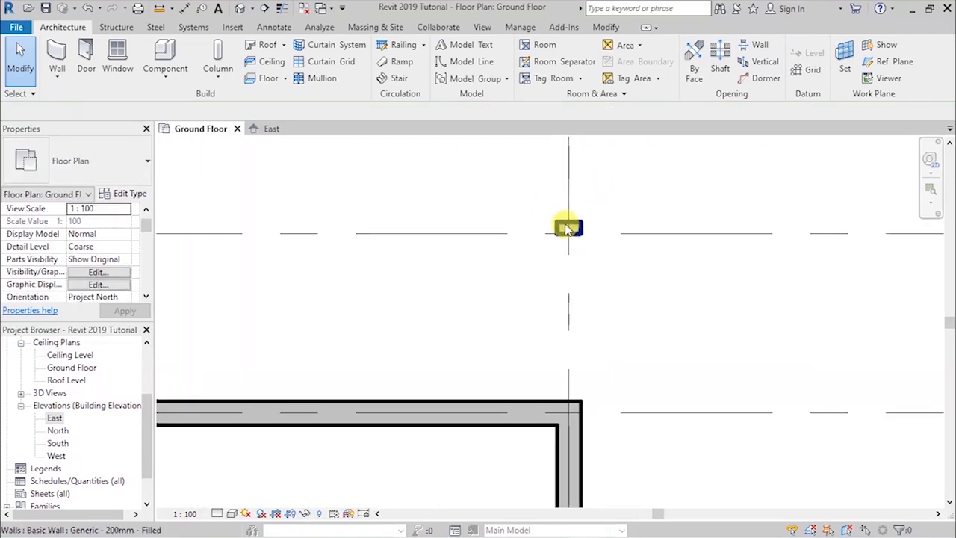
{"action": "scroll", "coordinate": [568, 228], "scroll_direction": "up", "scroll_amount": 2}
{"action": "left_click", "coordinate": [590, 254]}
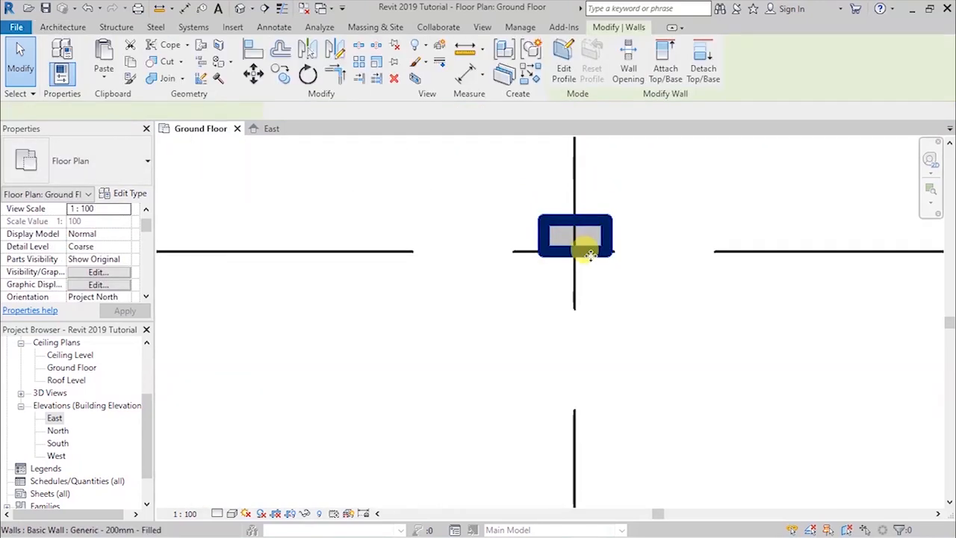
{"action": "left_click_drag", "start_coordinate": [574, 254], "coordinate": [575, 279]}
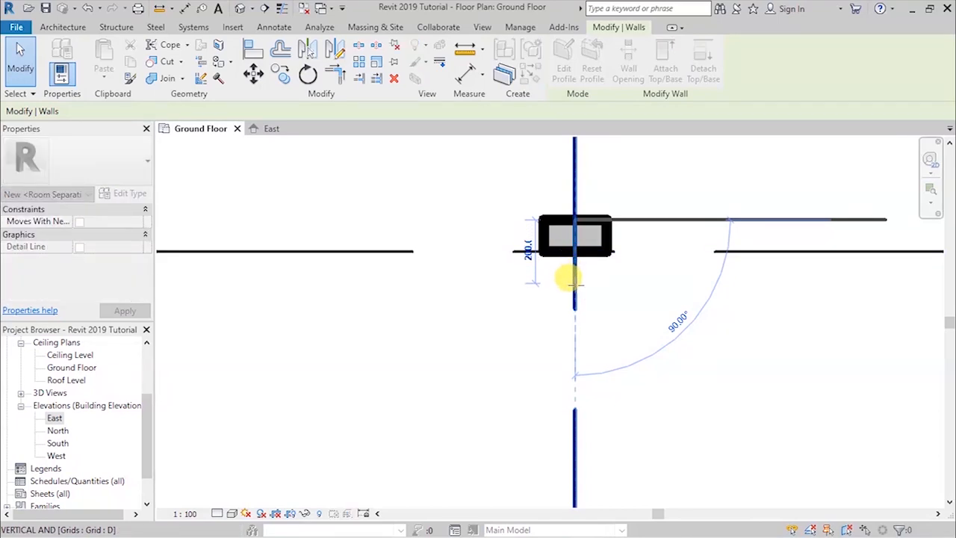
{"action": "left_click_drag", "start_coordinate": [574, 281], "coordinate": [575, 279]}
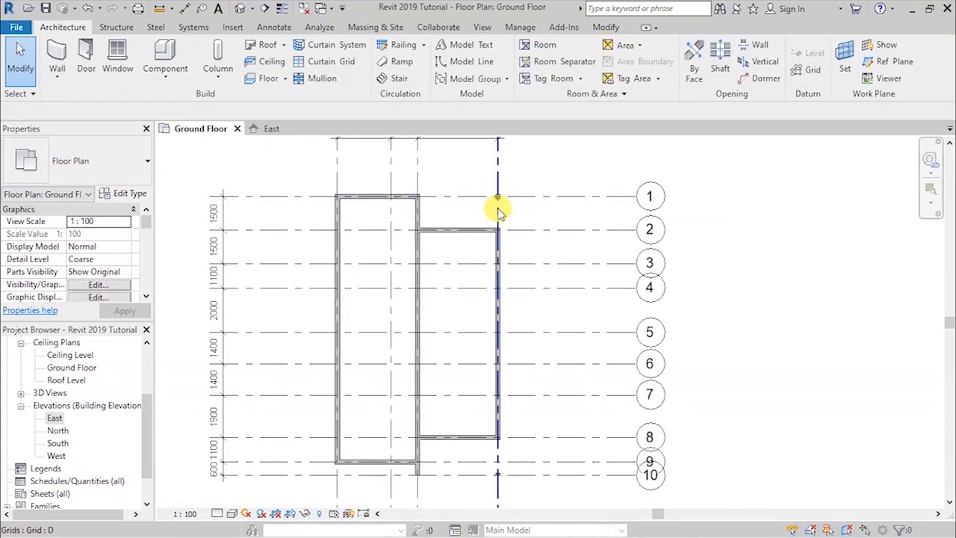
{"action": "scroll", "coordinate": [499, 213], "scroll_direction": "down", "scroll_amount": 4}
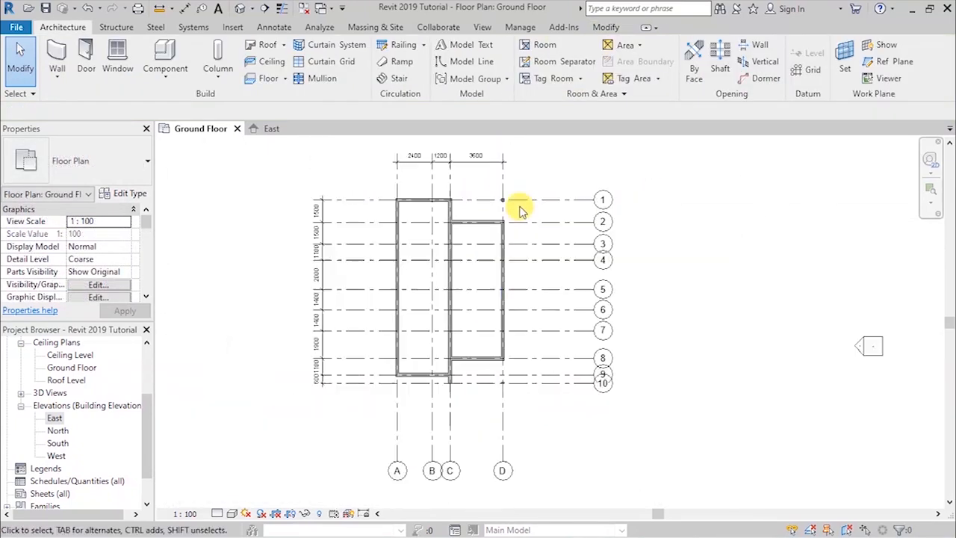
- Stretch the grid D wall stub at grid 10 past the grid line to a length of 200 mm, then deselect it
{"action": "scroll", "coordinate": [486, 341], "scroll_direction": "up", "scroll_amount": 4}
{"action": "scroll", "coordinate": [489, 343], "scroll_direction": "up", "scroll_amount": 5}
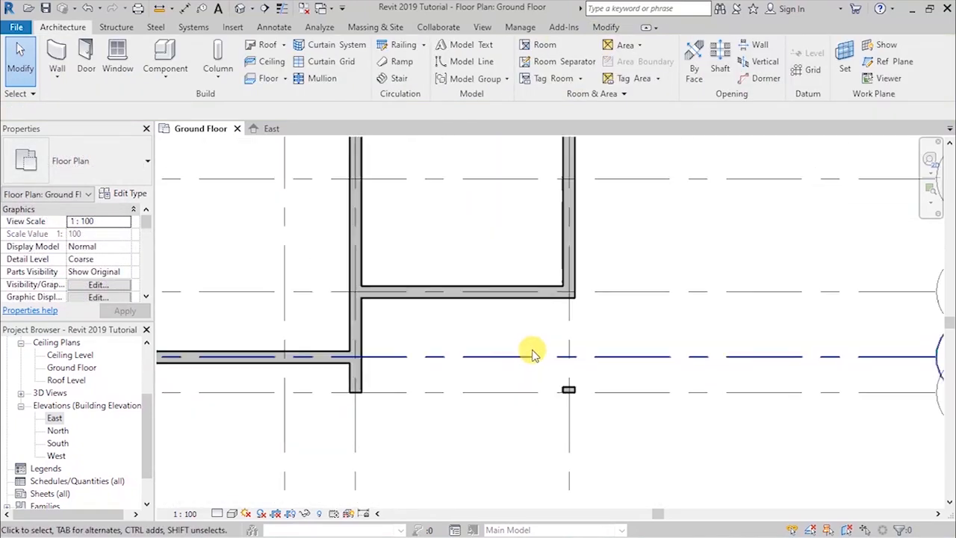
{"action": "left_click", "coordinate": [572, 387]}
{"action": "mouse_move", "coordinate": [564, 400]}
{"action": "left_mouse_down"}
{"action": "mouse_move", "coordinate": [550, 403]}
{"action": "mouse_move", "coordinate": [564, 398]}
{"action": "left_mouse_up"}
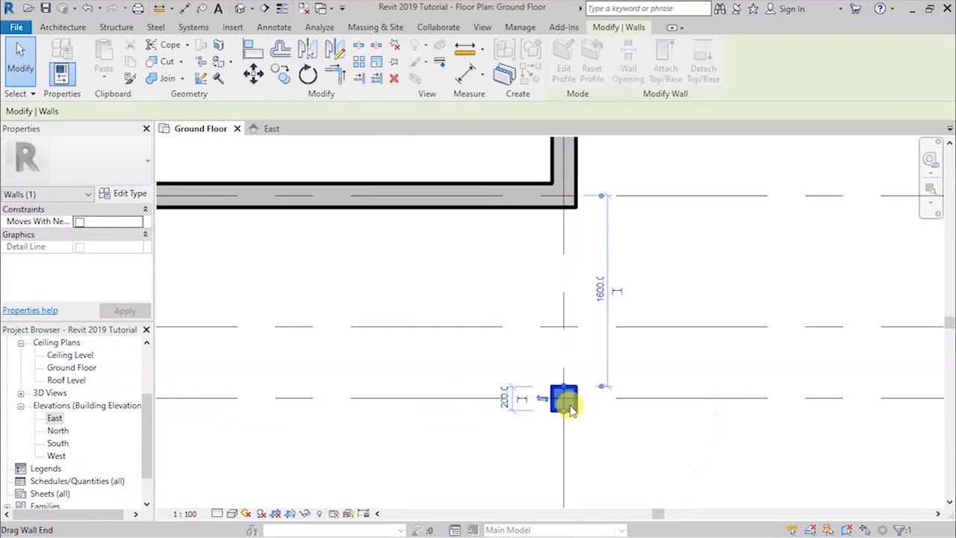
{"action": "left_click", "coordinate": [493, 446]}
- Extend the grid C wall's end past grid 10, level with the outer end of the grid D stub
{"action": "scroll", "coordinate": [603, 371], "scroll_direction": "down", "scroll_amount": 3}
{"action": "scroll", "coordinate": [429, 376], "scroll_direction": "up", "scroll_amount": 4}
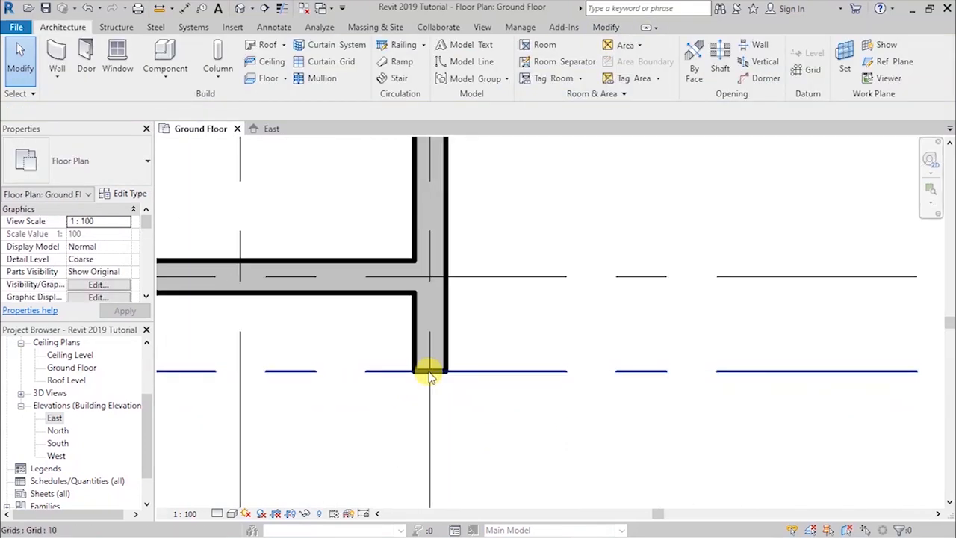
{"action": "scroll", "coordinate": [430, 375], "scroll_direction": "up", "scroll_amount": 3}
{"action": "left_click", "coordinate": [433, 376]}
{"action": "mouse_move", "coordinate": [431, 375]}
{"action": "left_mouse_down"}
{"action": "mouse_move", "coordinate": [423, 373]}
{"action": "mouse_move", "coordinate": [427, 392]}
{"action": "left_mouse_up"}
{"action": "scroll", "coordinate": [289, 375], "scroll_direction": "down", "scroll_amount": 1}
{"action": "scroll", "coordinate": [290, 377], "scroll_direction": "down", "scroll_amount": 3}
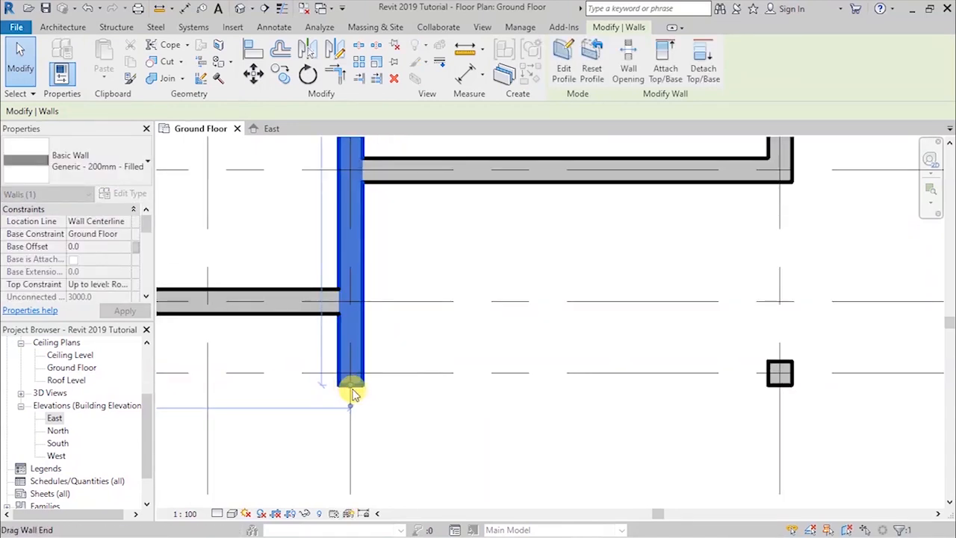
{"action": "left_click_drag", "start_coordinate": [348, 386], "coordinate": [348, 383]}
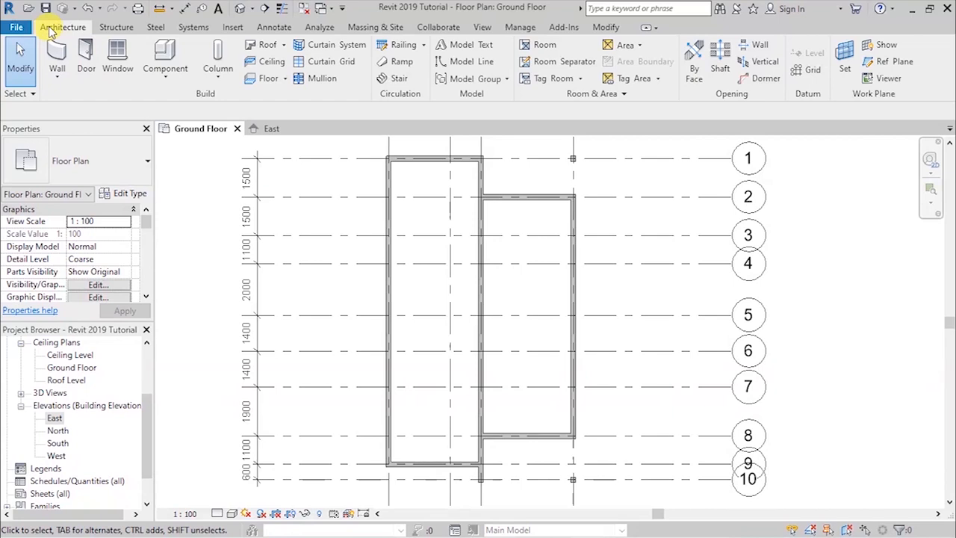
- Start a new wall of type Generic - 150mm Masonry with its top constraint set to Up to level: Roof Level
{"action": "left_click", "coordinate": [58, 65]}
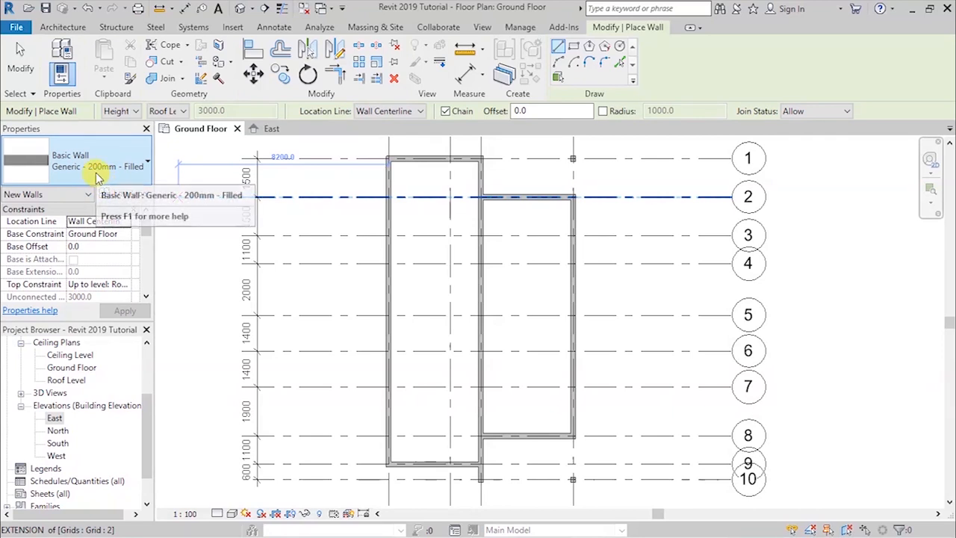
{"action": "left_click", "coordinate": [150, 165]}
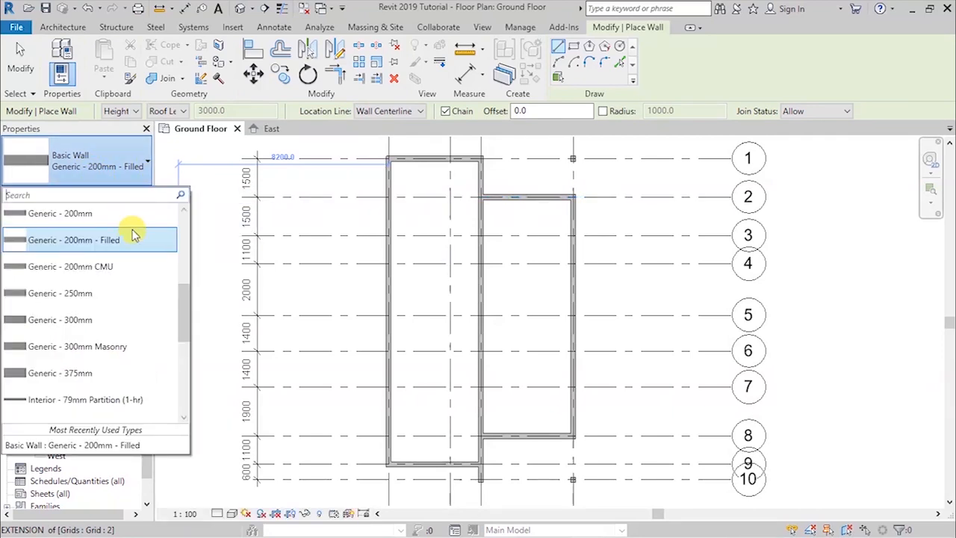
{"action": "scroll", "coordinate": [86, 321], "scroll_direction": "down", "scroll_amount": 4}
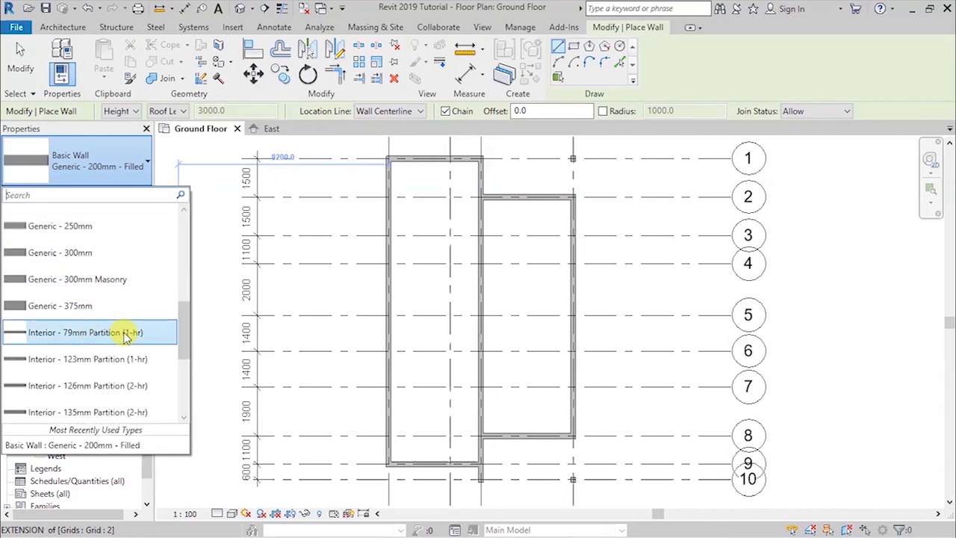
{"action": "scroll", "coordinate": [86, 321], "scroll_direction": "up", "scroll_amount": 5}
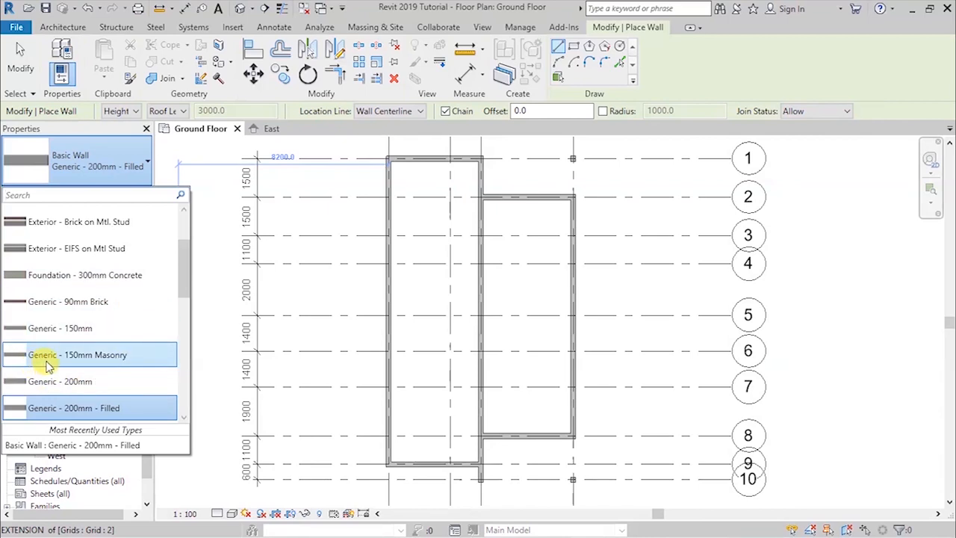
{"action": "mouse_move", "coordinate": [46, 363]}
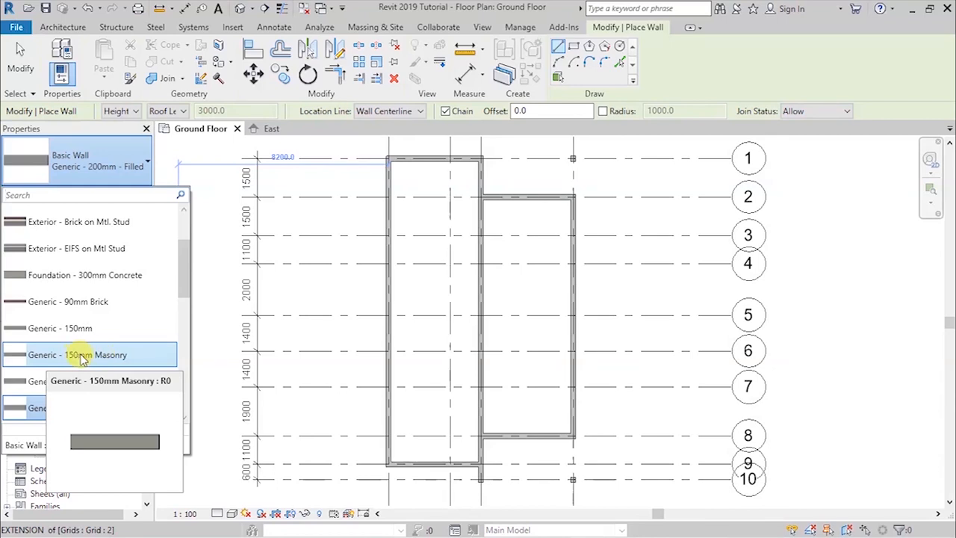
{"action": "left_click", "coordinate": [77, 357]}
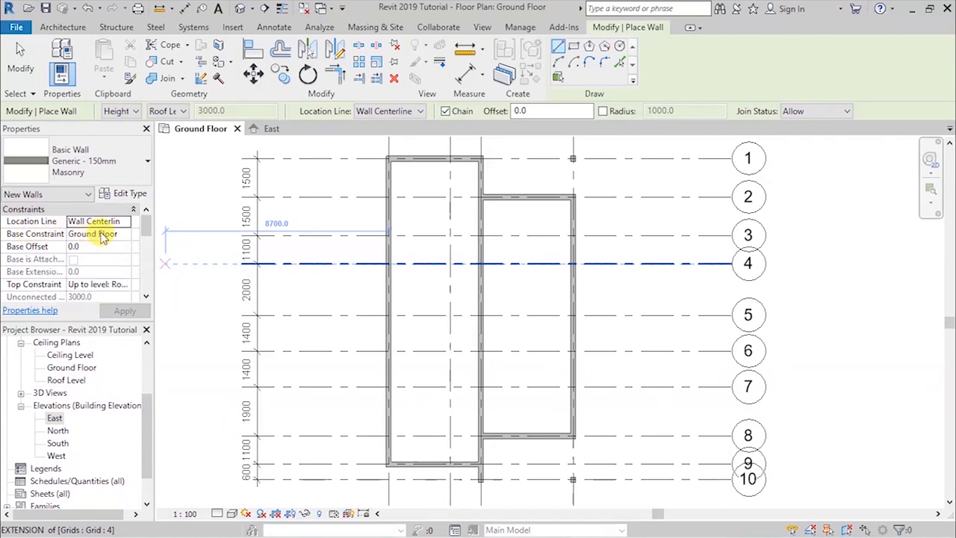
{"action": "left_click", "coordinate": [117, 284]}
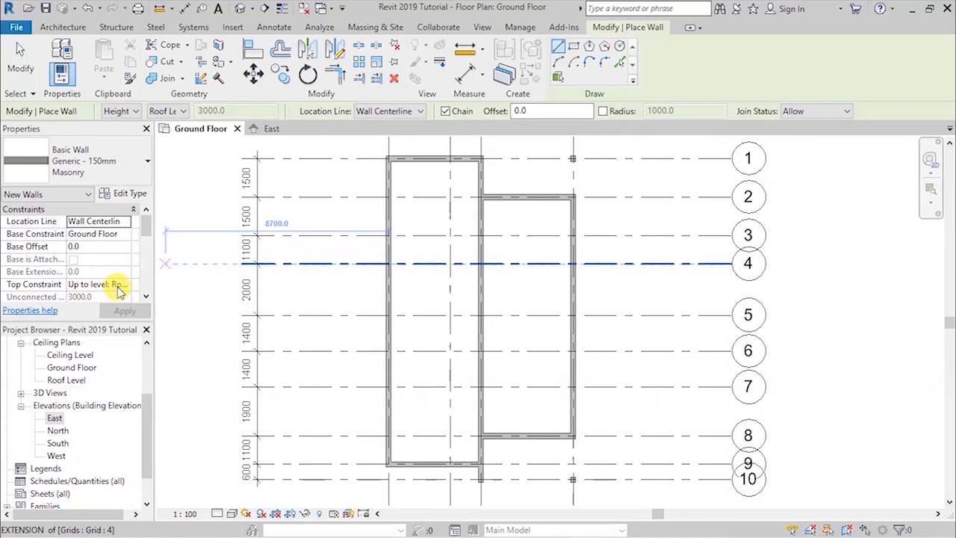
{"action": "left_click", "coordinate": [126, 285]}
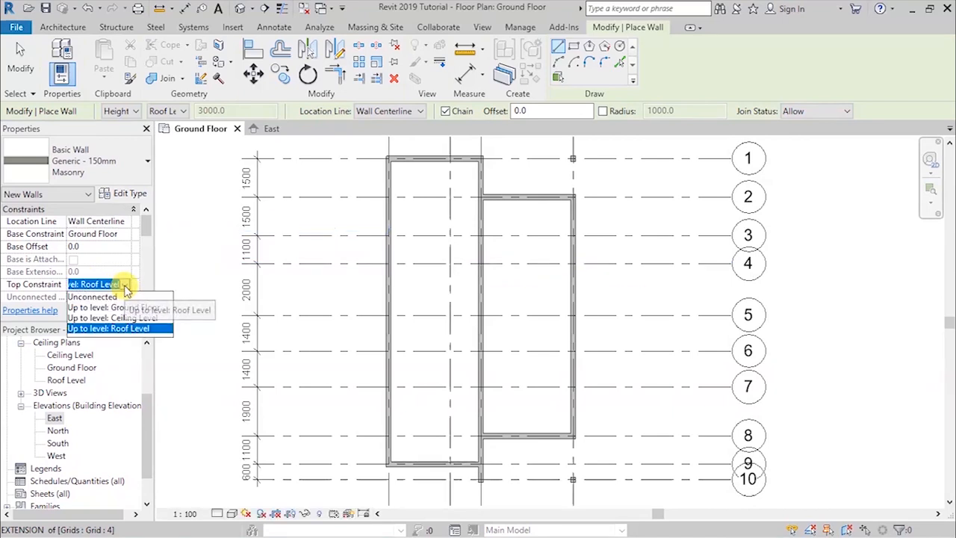
{"action": "left_click", "coordinate": [138, 328]}
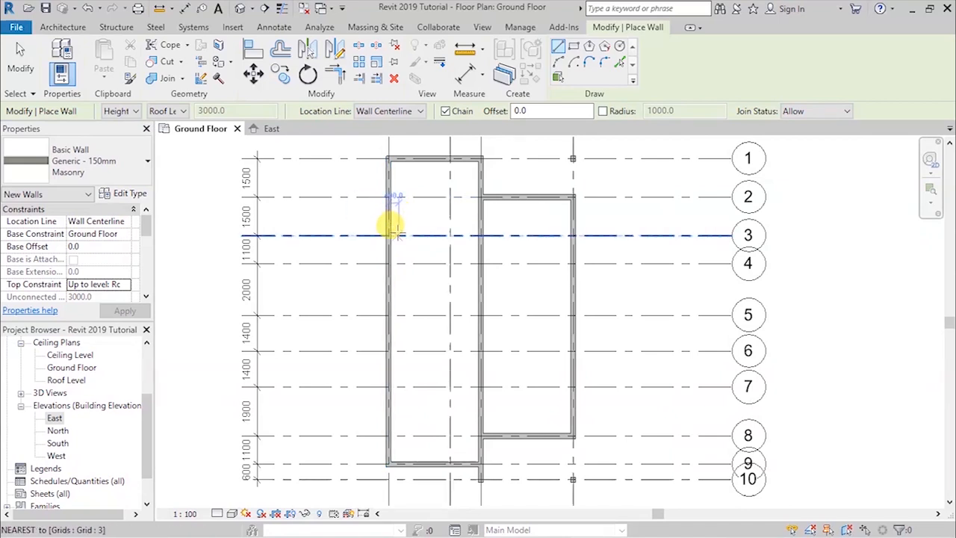
- Draw chained masonry walls along grid 3 from grid A to B, along grid B to grid 7, and back along grid 7 to A
{"action": "left_click", "coordinate": [386, 231]}
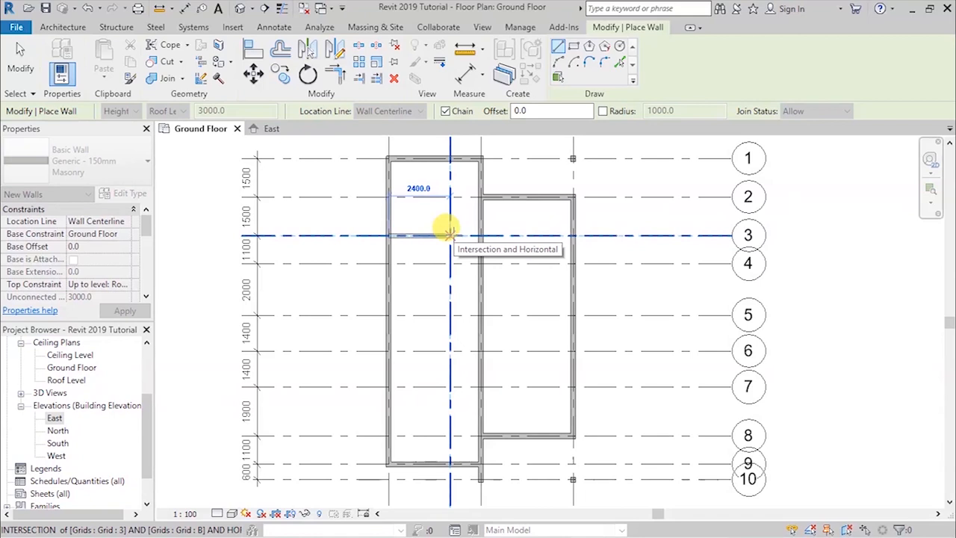
{"action": "left_click", "coordinate": [449, 233]}
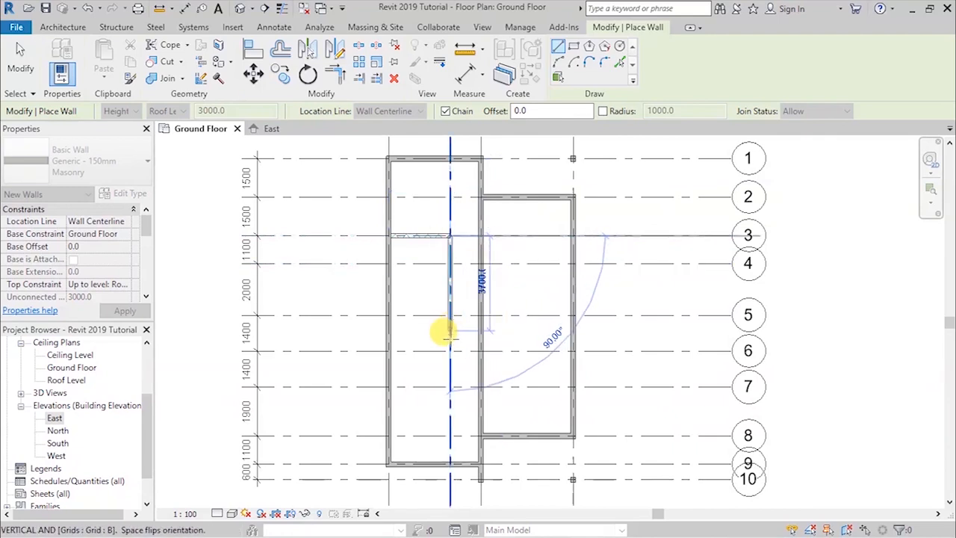
{"action": "left_click", "coordinate": [448, 385]}
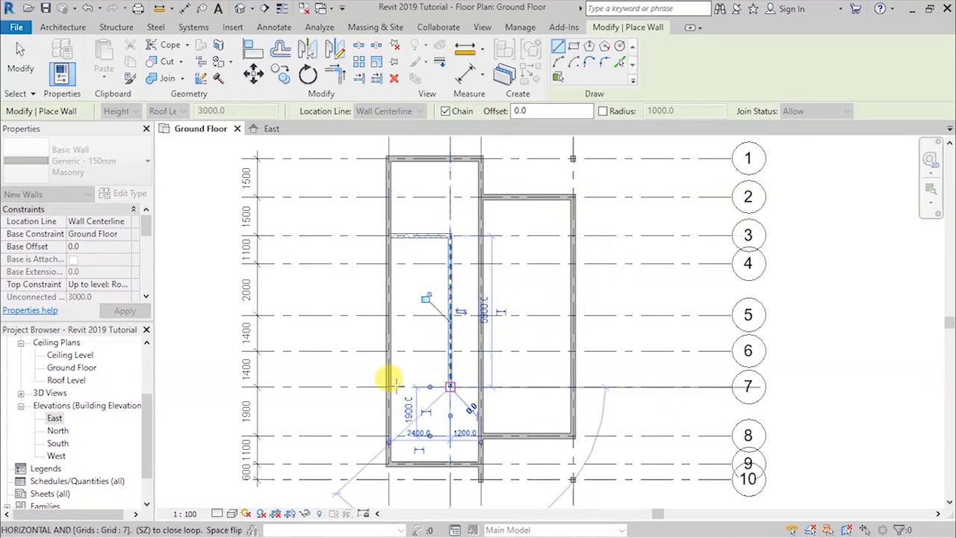
{"action": "left_click", "coordinate": [386, 385]}
{"action": "scroll", "coordinate": [414, 272], "scroll_direction": "up", "scroll_amount": 4}
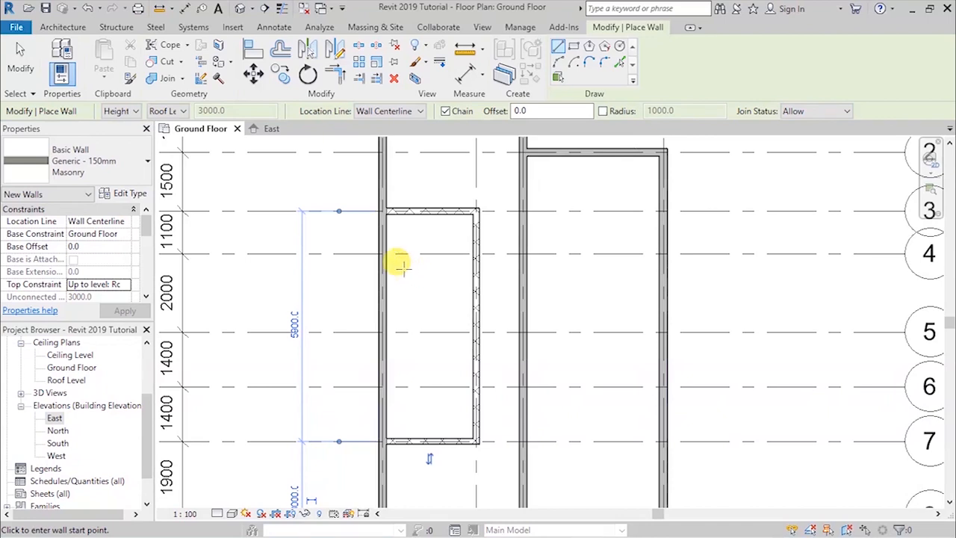
- Draw a masonry partition along grid 5 from the grid A wall to the grid B wall and end the chain
{"action": "scroll", "coordinate": [399, 263], "scroll_direction": "down", "scroll_amount": 2}
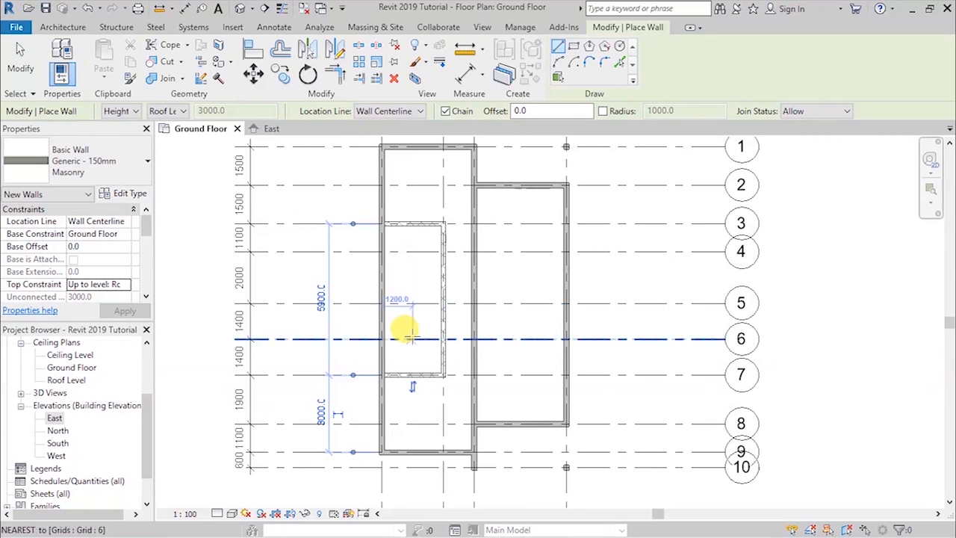
{"action": "scroll", "coordinate": [403, 329], "scroll_direction": "up", "scroll_amount": 3}
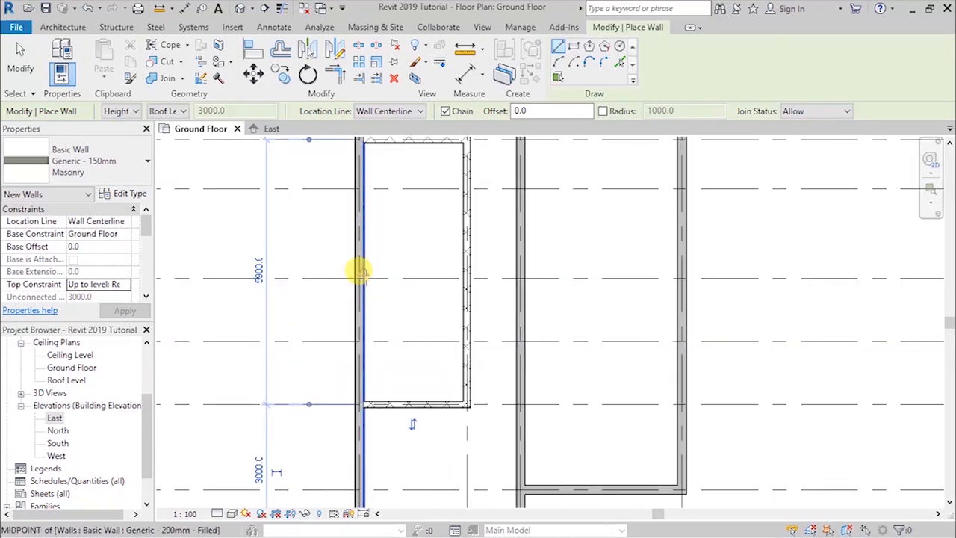
{"action": "left_click", "coordinate": [359, 270]}
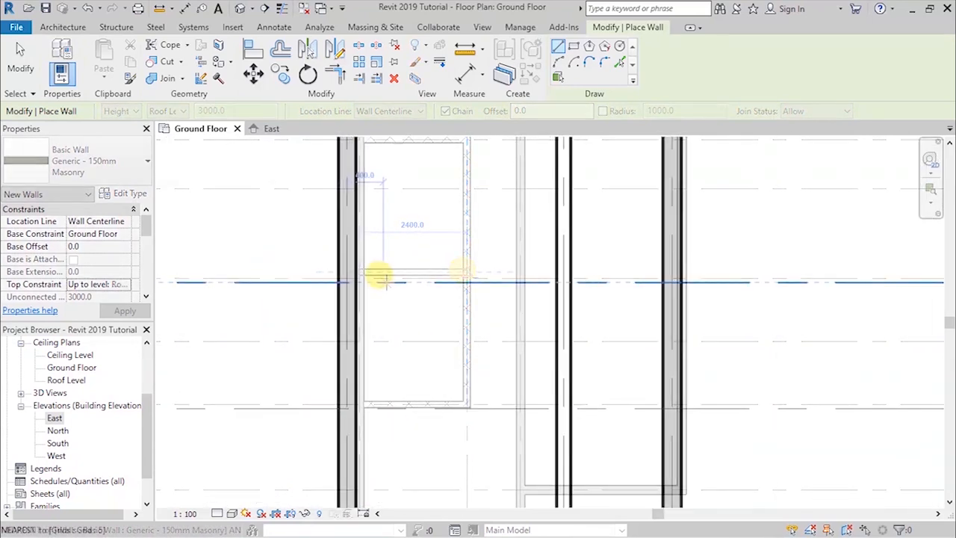
{"action": "left_click", "coordinate": [356, 281]}
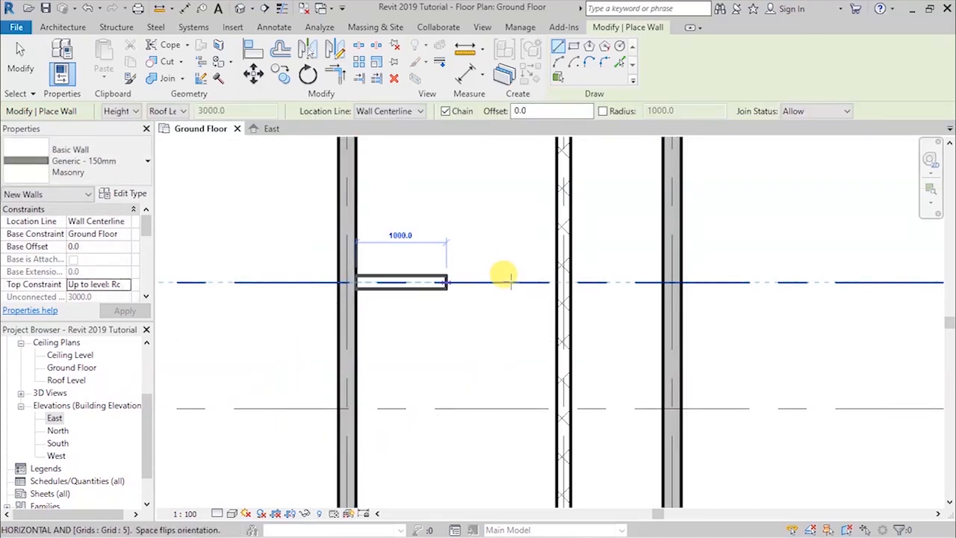
{"action": "left_click", "coordinate": [556, 280]}
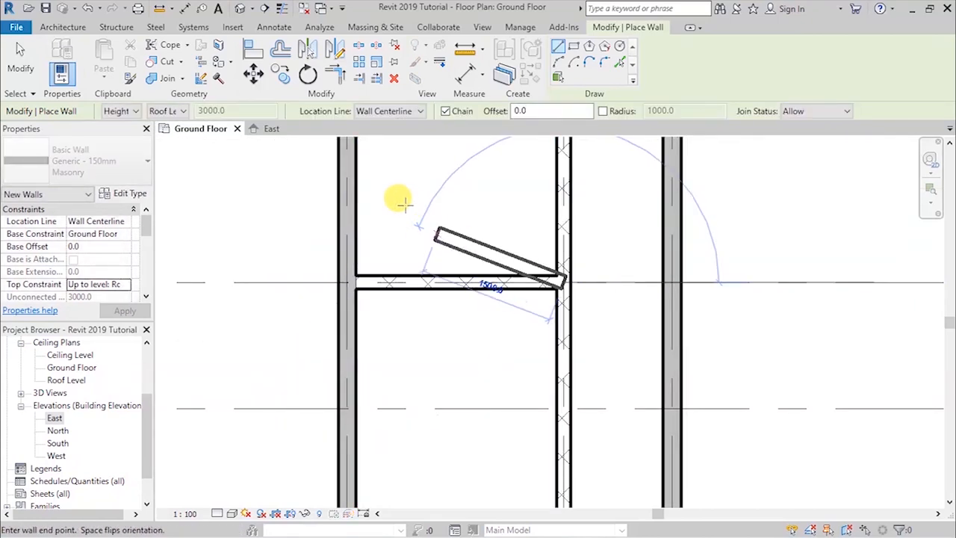
{"action": "key", "text": "Escape"}
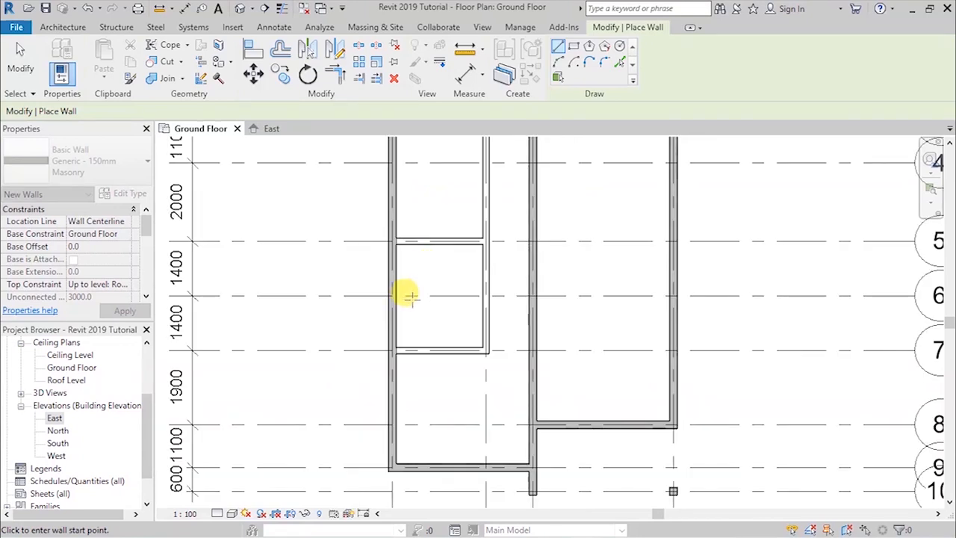
- Draw a masonry partition along grid 6 from the grid A wall to the grid B wall and end the chain
{"action": "scroll", "coordinate": [442, 292], "scroll_direction": "up", "scroll_amount": 3}
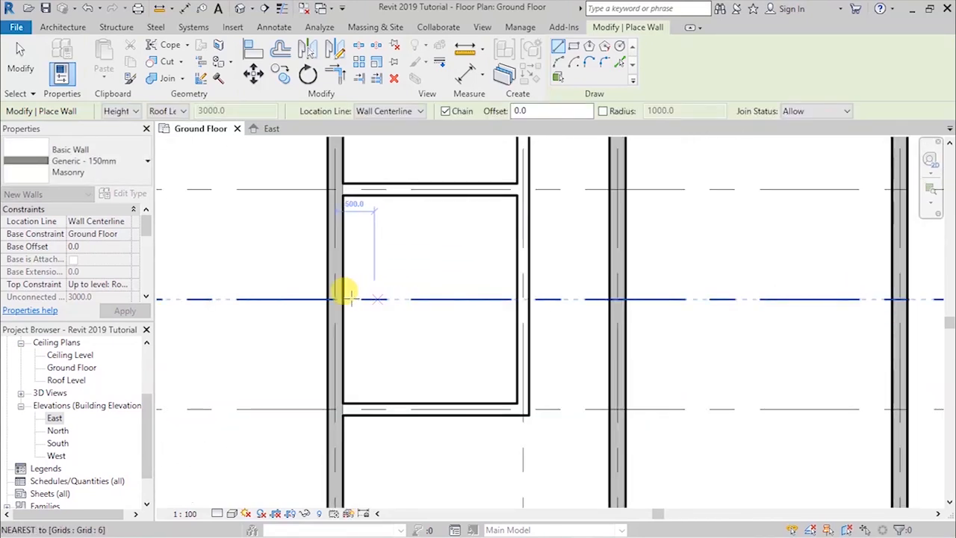
{"action": "left_click", "coordinate": [340, 293]}
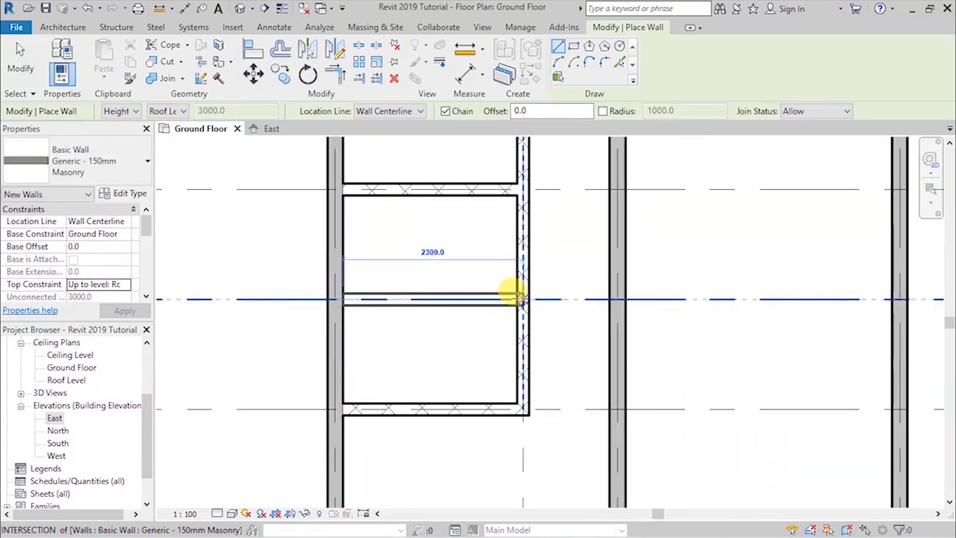
{"action": "left_click", "coordinate": [522, 299]}
{"action": "key", "text": "Escape"}
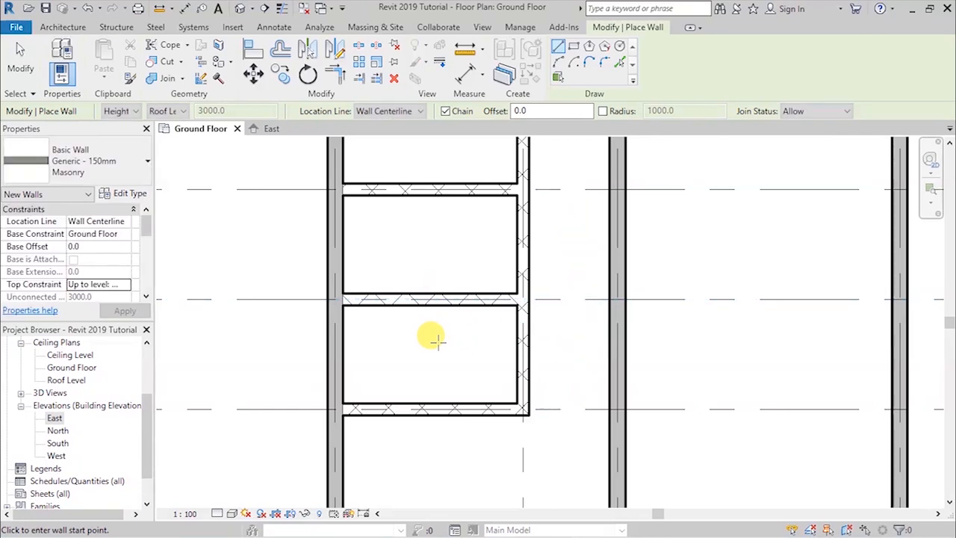
{"action": "scroll", "coordinate": [437, 339], "scroll_direction": "down", "scroll_amount": 4}
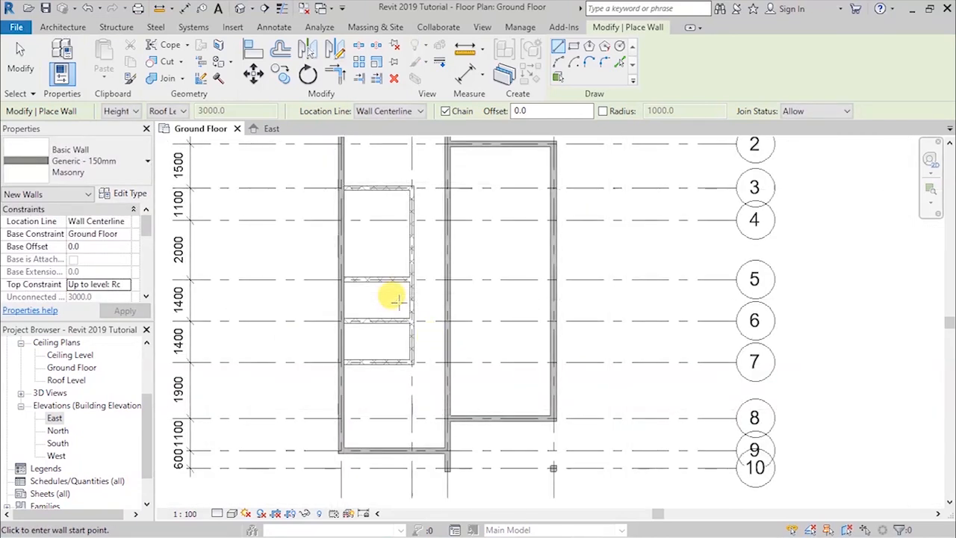
- Extend the masonry partition on grid 6 past grid B to the filled wall on grid C
{"action": "scroll", "coordinate": [401, 306], "scroll_direction": "up", "scroll_amount": 4}
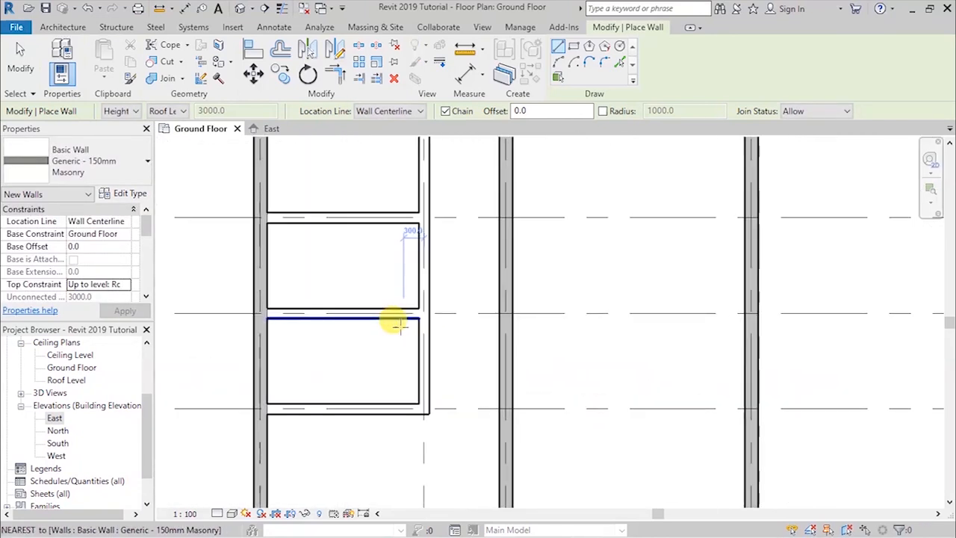
{"action": "scroll", "coordinate": [418, 292], "scroll_direction": "down", "scroll_amount": 4}
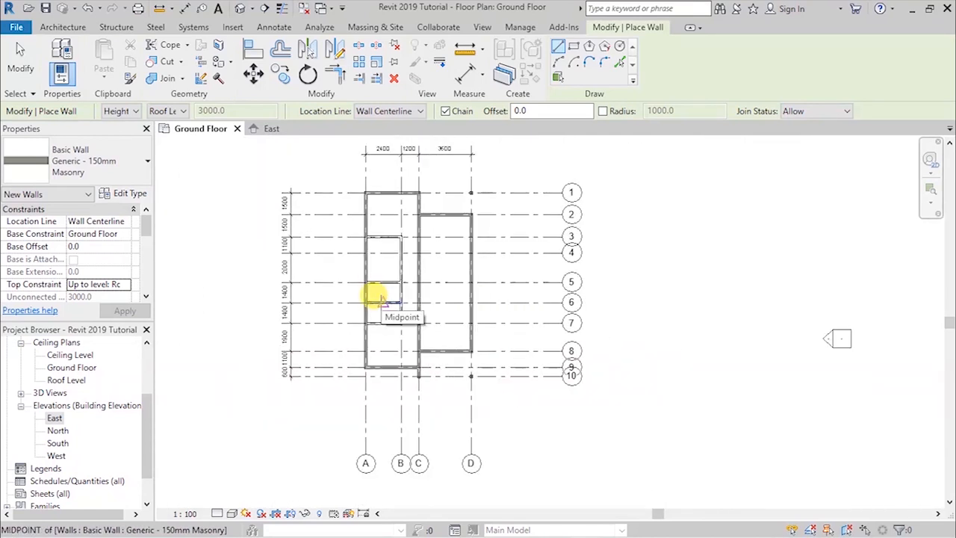
{"action": "scroll", "coordinate": [381, 299], "scroll_direction": "up", "scroll_amount": 2}
{"action": "scroll", "coordinate": [380, 301], "scroll_direction": "down", "scroll_amount": 2}
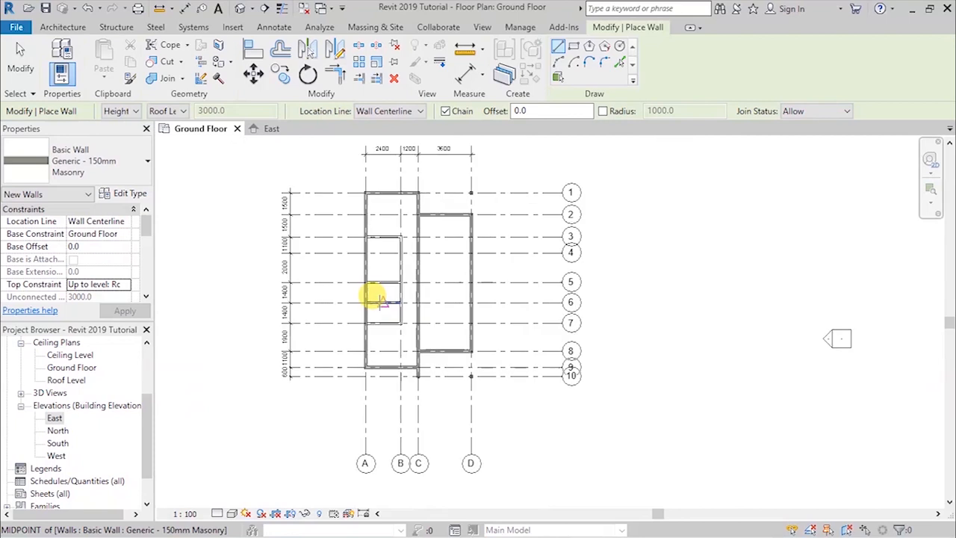
{"action": "scroll", "coordinate": [381, 300], "scroll_direction": "down", "scroll_amount": 1}
{"action": "scroll", "coordinate": [373, 296], "scroll_direction": "up", "scroll_amount": 5}
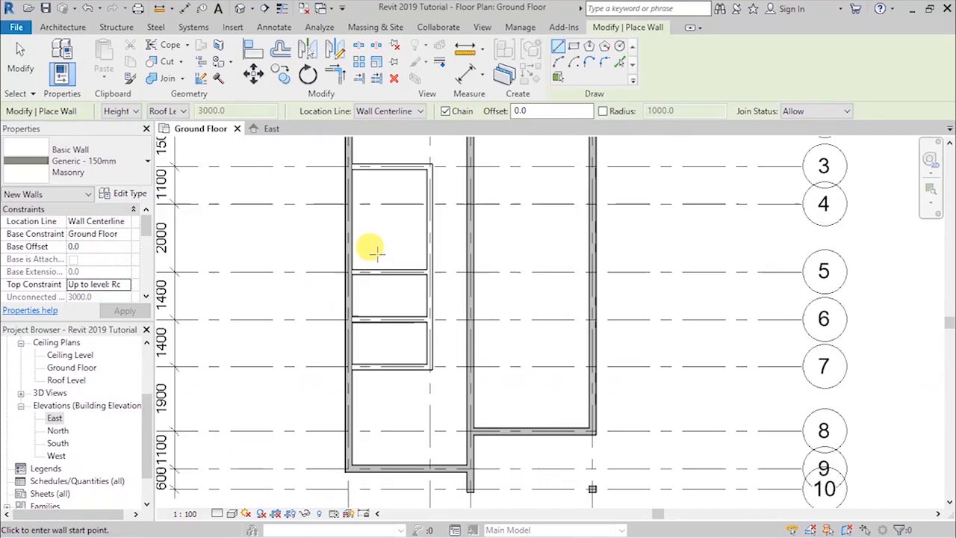
{"action": "left_click", "coordinate": [21, 66]}
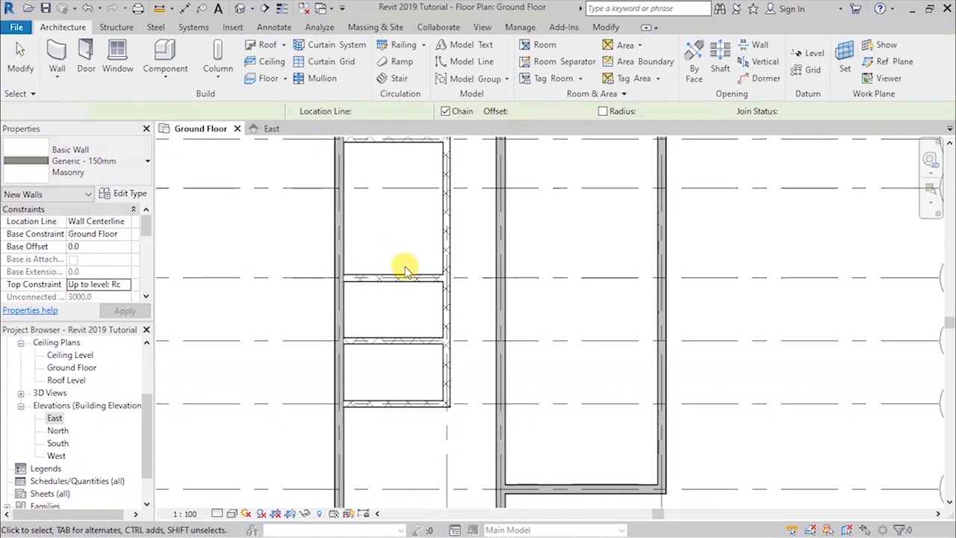
{"action": "left_click", "coordinate": [429, 341]}
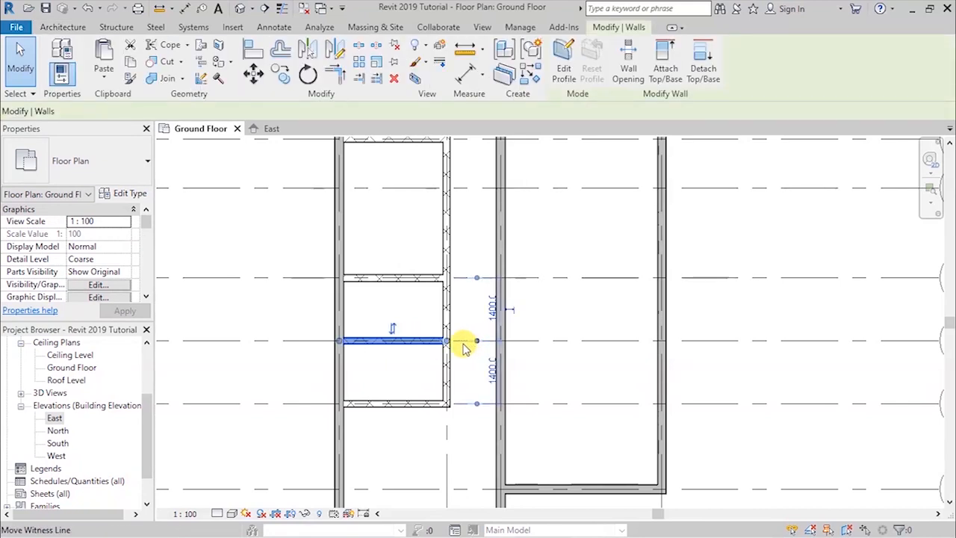
{"action": "left_click_drag", "start_coordinate": [447, 342], "coordinate": [495, 336]}
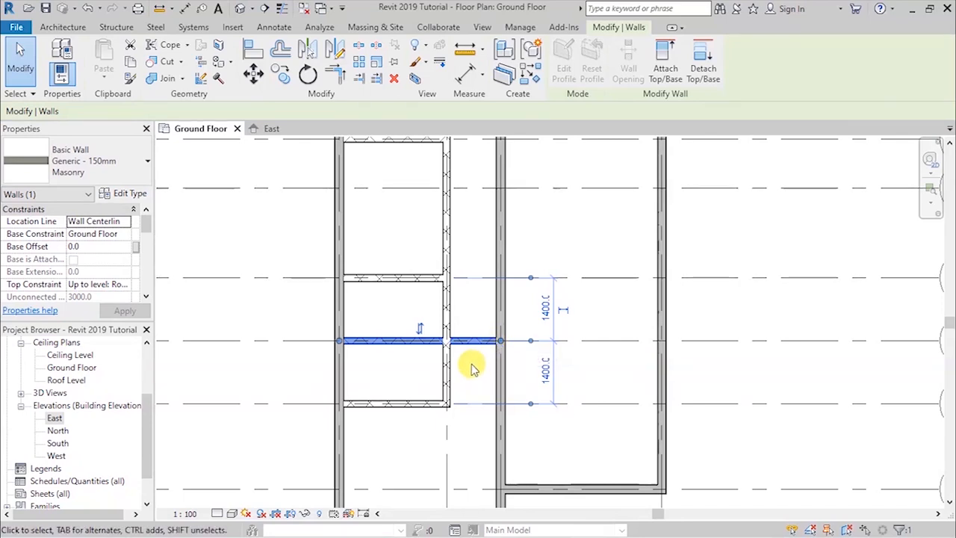
{"action": "left_click", "coordinate": [474, 363]}
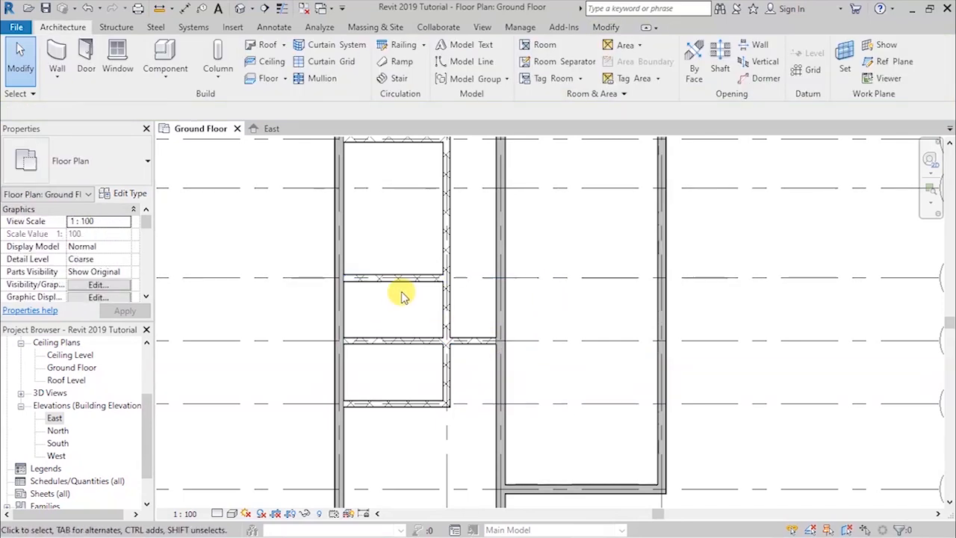
- Examine the floor plan's wall layout around grids B to D, between grids 1 and 6
{"action": "scroll", "coordinate": [377, 294], "scroll_direction": "down", "scroll_amount": 3}
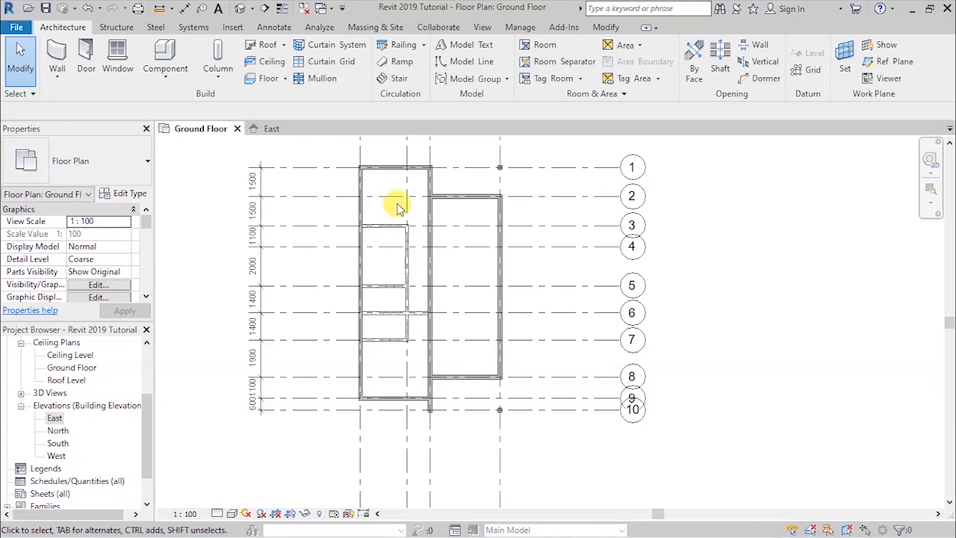
{"action": "scroll", "coordinate": [422, 211], "scroll_direction": "up", "scroll_amount": 2}
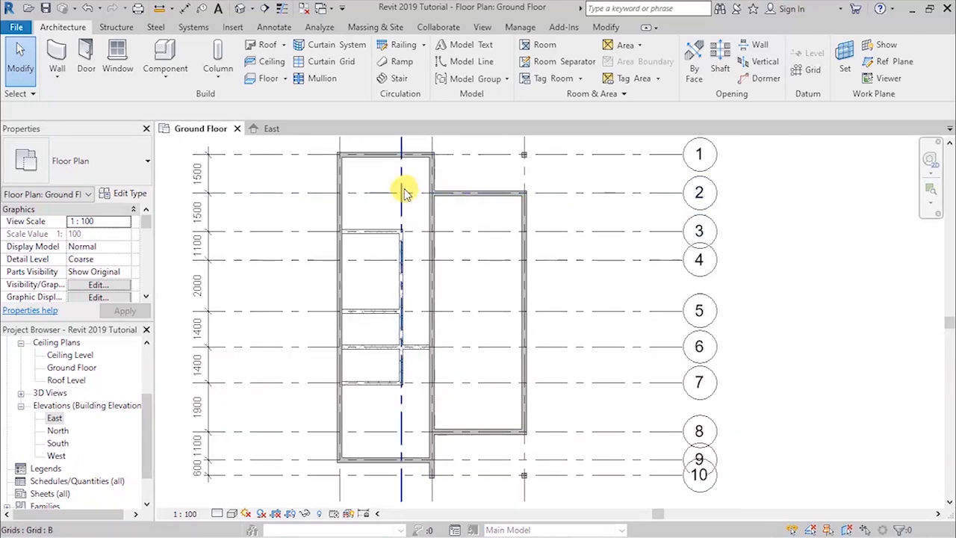
{"action": "scroll", "coordinate": [401, 188], "scroll_direction": "up", "scroll_amount": 3}
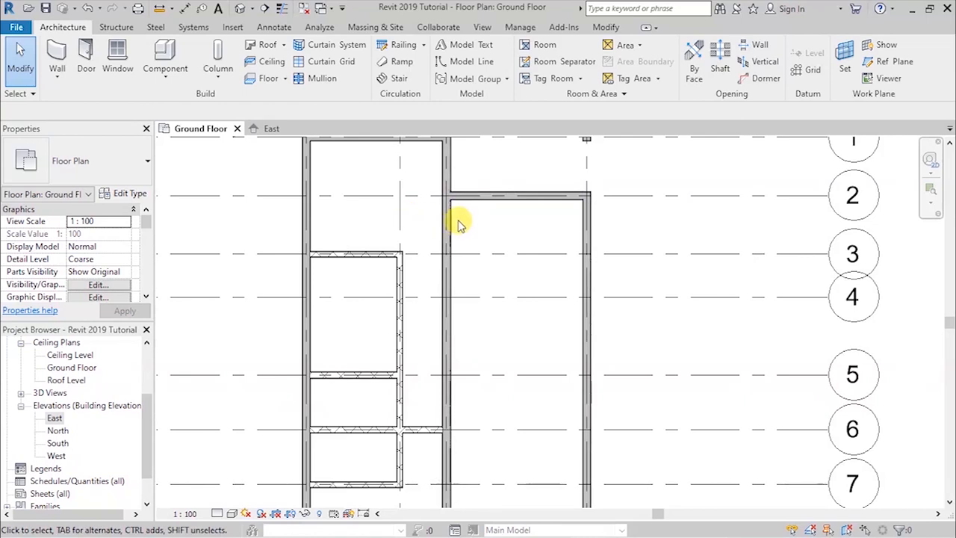
{"action": "scroll", "coordinate": [457, 224], "scroll_direction": "up", "scroll_amount": 1}
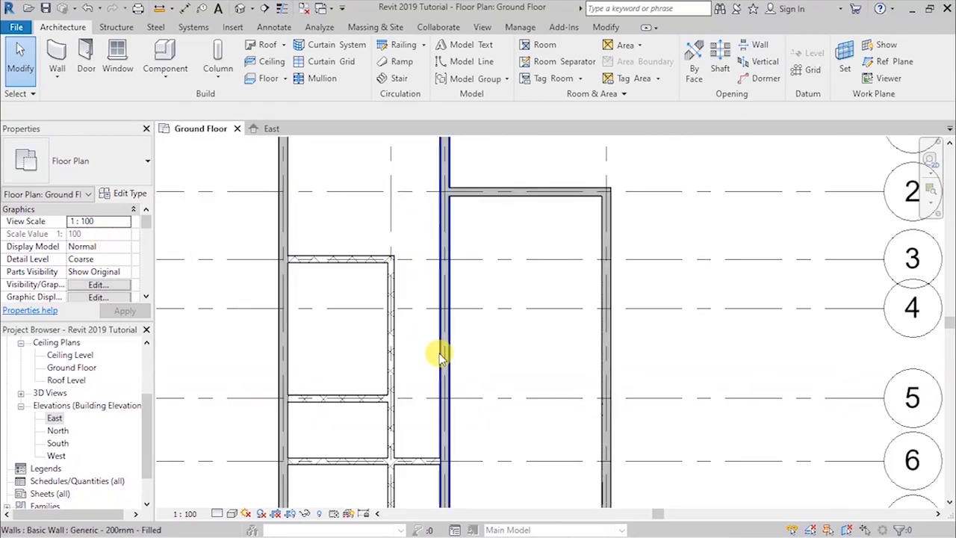
{"action": "scroll", "coordinate": [409, 365], "scroll_direction": "down", "scroll_amount": 2}
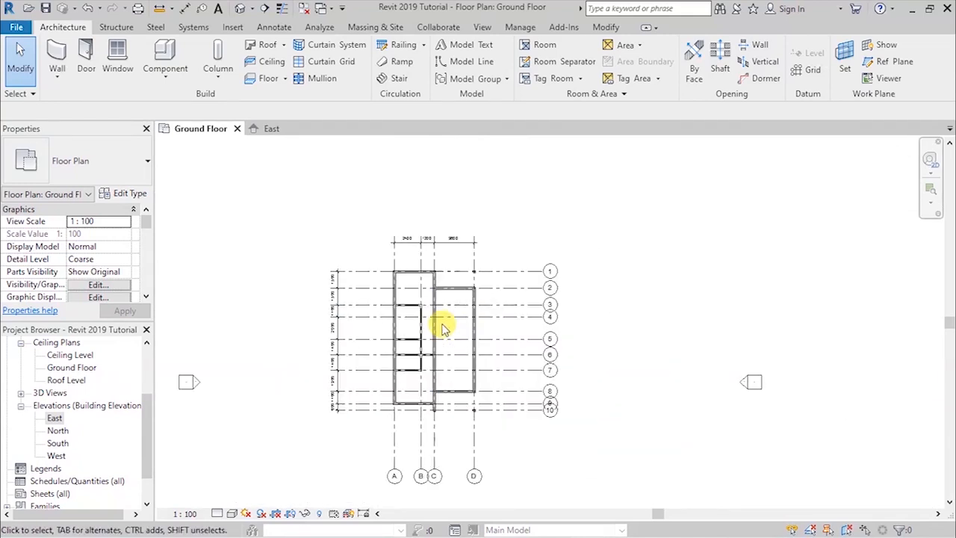
{"action": "scroll", "coordinate": [474, 319], "scroll_direction": "up", "scroll_amount": 3}
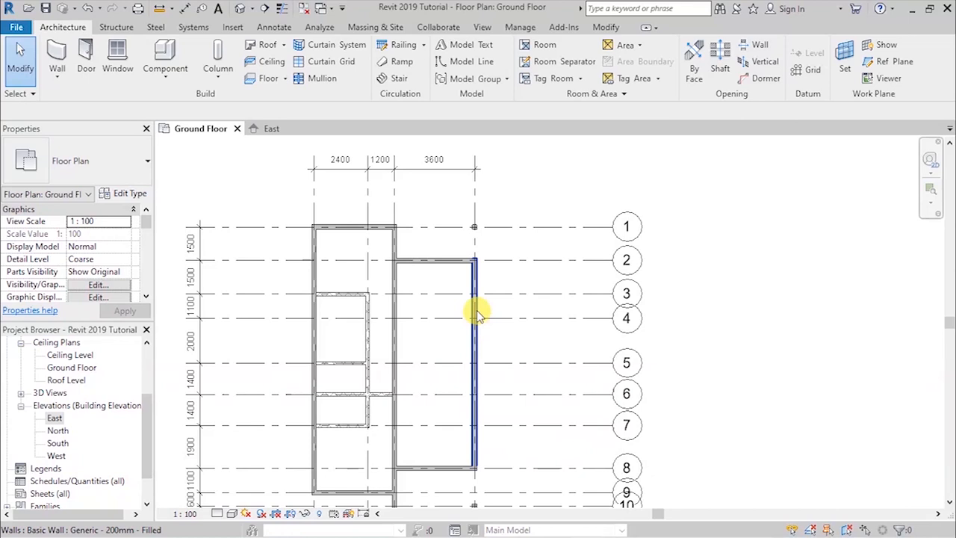
{"action": "scroll", "coordinate": [471, 309], "scroll_direction": "down", "scroll_amount": 3}
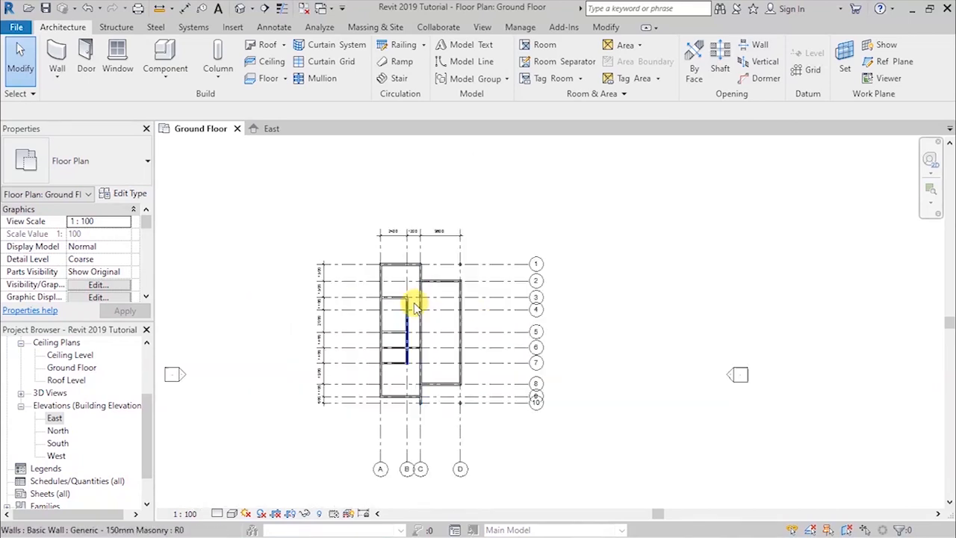
{"action": "scroll", "coordinate": [409, 298], "scroll_direction": "up", "scroll_amount": 6}
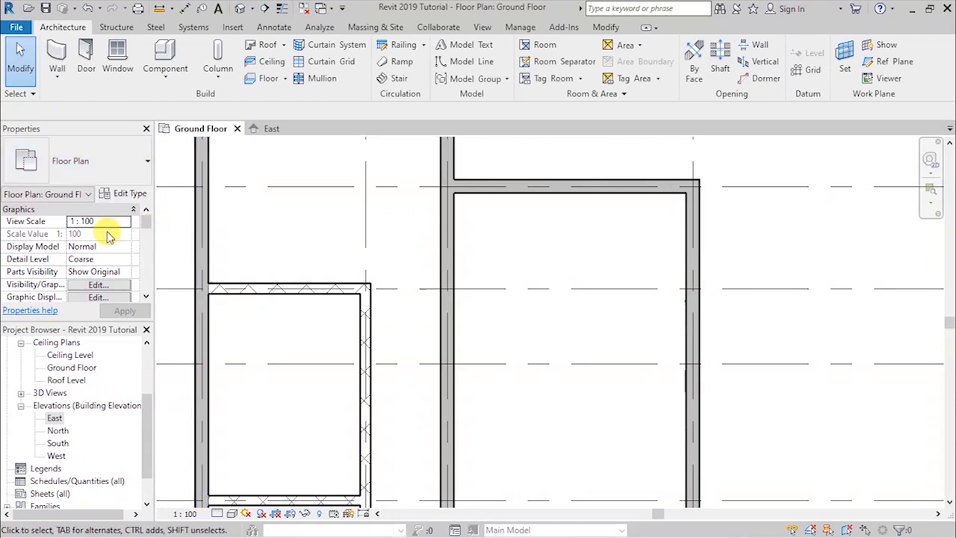
- Draw an architectural Generic - 150mm Masonry wall along grid 4 from the grid D wall to the grid B partition
{"action": "left_click", "coordinate": [57, 75]}
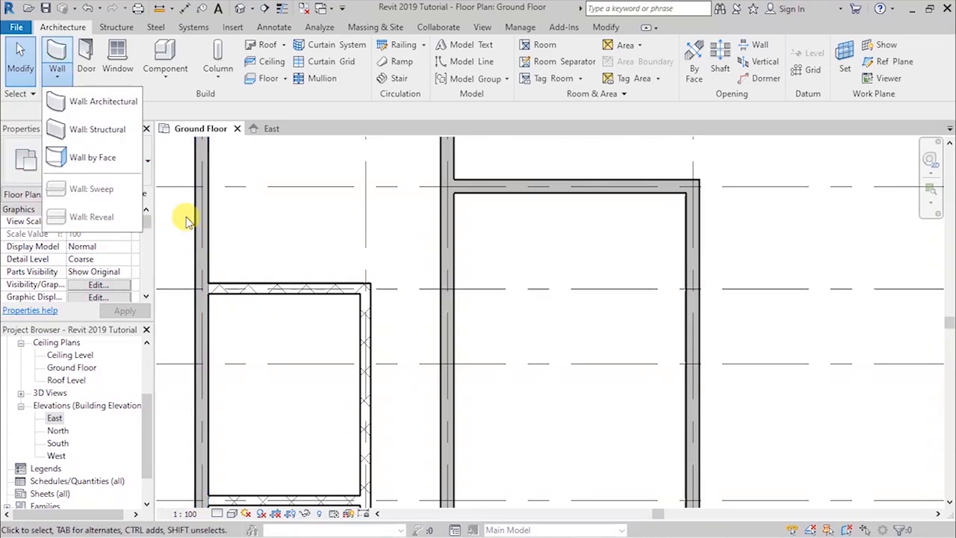
{"action": "left_click", "coordinate": [90, 101]}
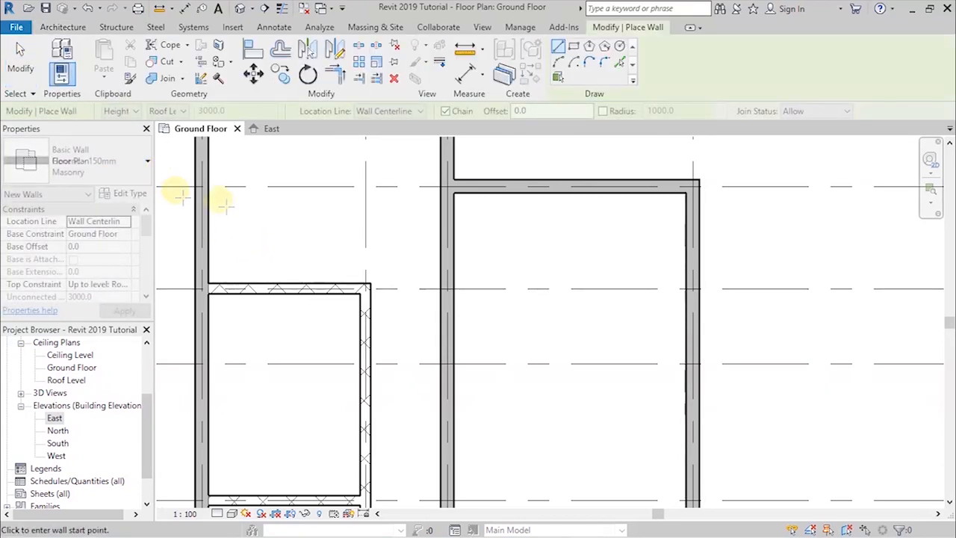
{"action": "scroll", "coordinate": [254, 196], "scroll_direction": "down", "scroll_amount": 3}
{"action": "left_click", "coordinate": [444, 268]}
{"action": "scroll", "coordinate": [306, 260], "scroll_direction": "up", "scroll_amount": 3}
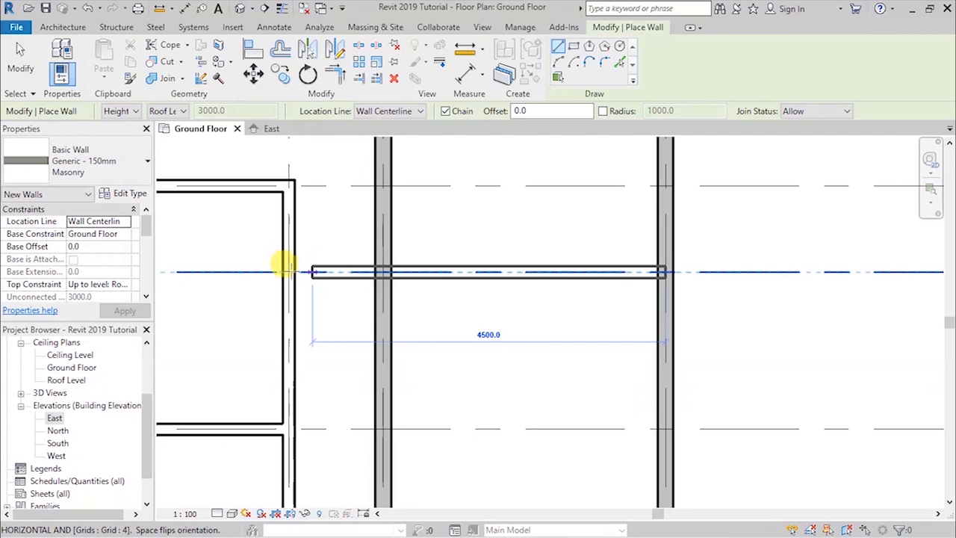
{"action": "left_click", "coordinate": [287, 269]}
{"action": "key", "text": "Escape"}
{"action": "scroll", "coordinate": [493, 315], "scroll_direction": "down", "scroll_amount": 4}
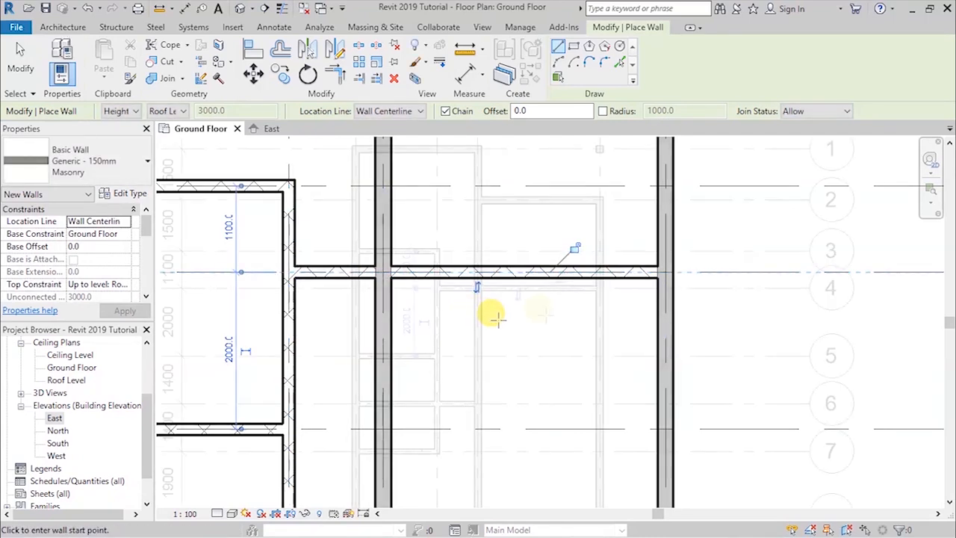
{"action": "left_click", "coordinate": [538, 316]}
{"action": "key", "text": "Escape"}
{"action": "key", "text": "Escape"}
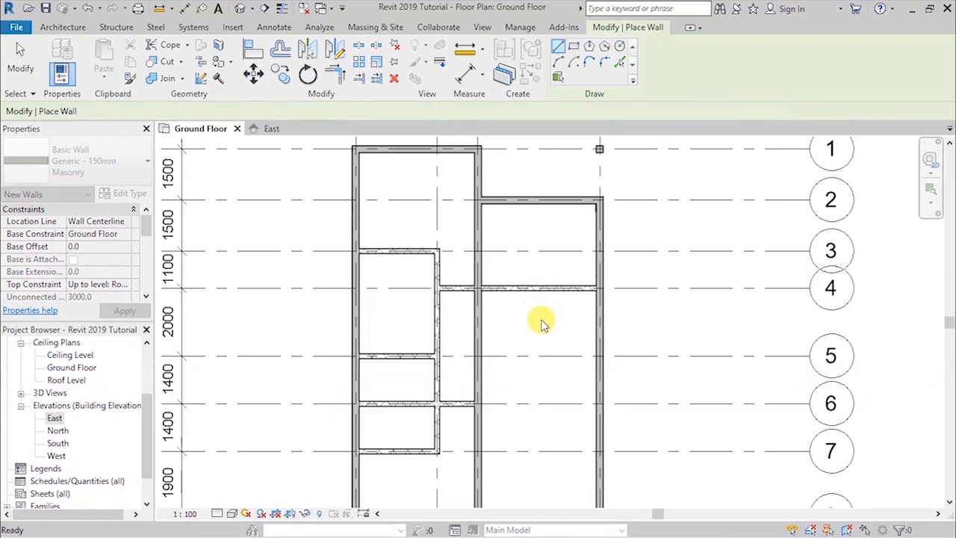
{"action": "scroll", "coordinate": [371, 245], "scroll_direction": "down", "scroll_amount": 2}
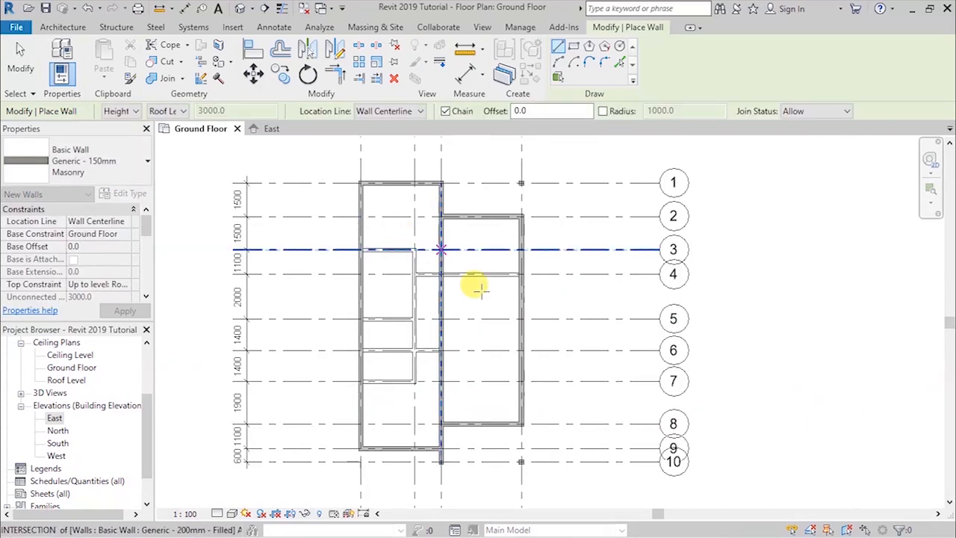
{"action": "scroll", "coordinate": [427, 312], "scroll_direction": "up", "scroll_amount": 3}
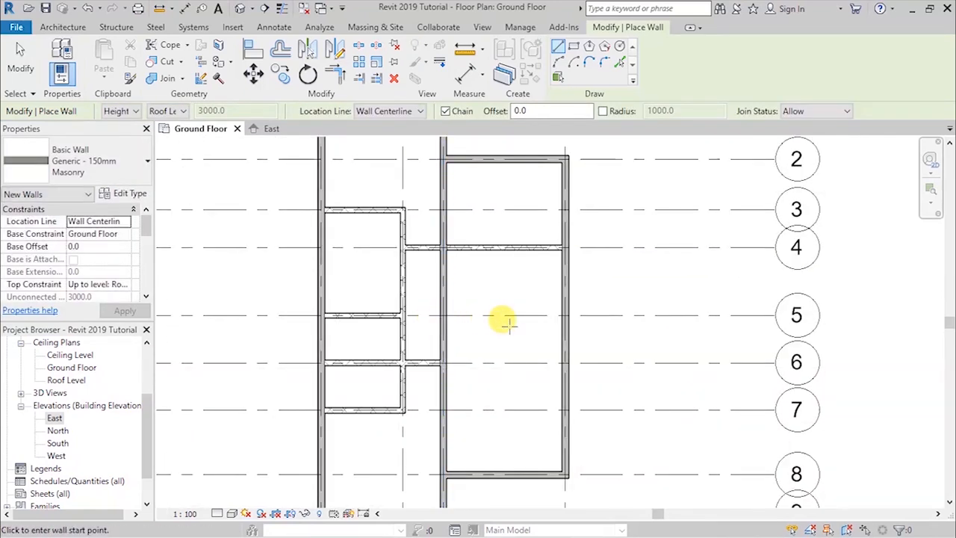
{"action": "scroll", "coordinate": [491, 318], "scroll_direction": "down", "scroll_amount": 3}
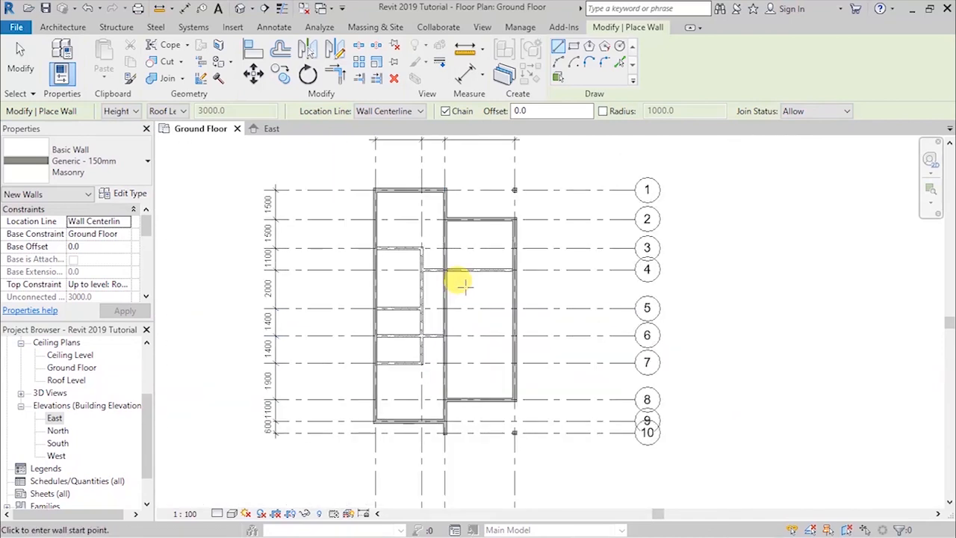
{"action": "scroll", "coordinate": [388, 278], "scroll_direction": "up", "scroll_amount": 1}
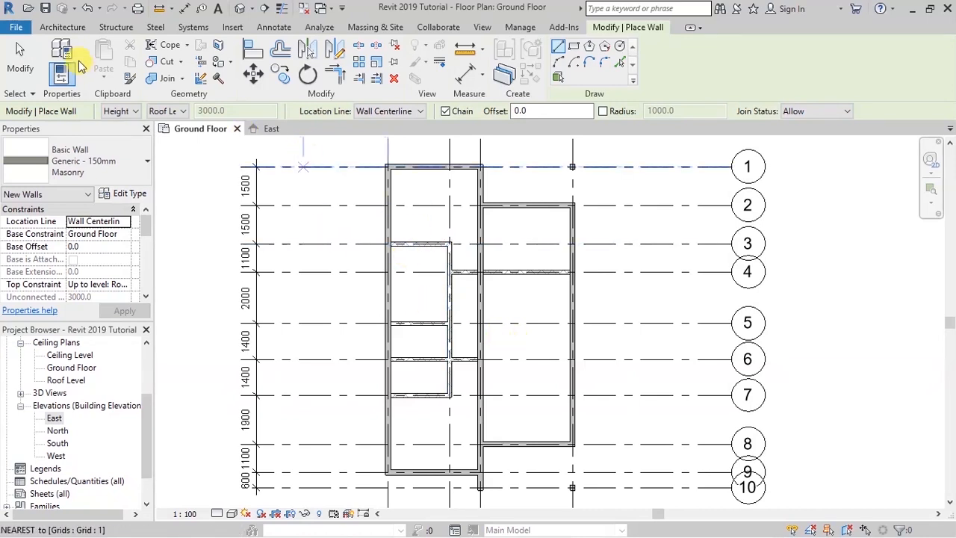
- Place an M_Single-Flush 0915 x 2134mm door in the grid 8 wall, 600 mm from the long central wall, hinged beside it and opening inward
{"action": "left_click", "coordinate": [62, 28]}
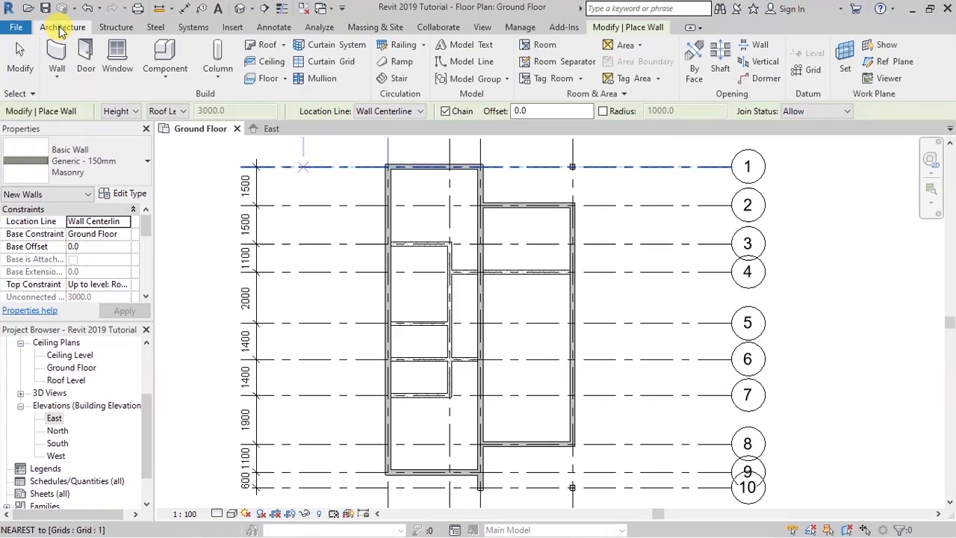
{"action": "left_click", "coordinate": [86, 56]}
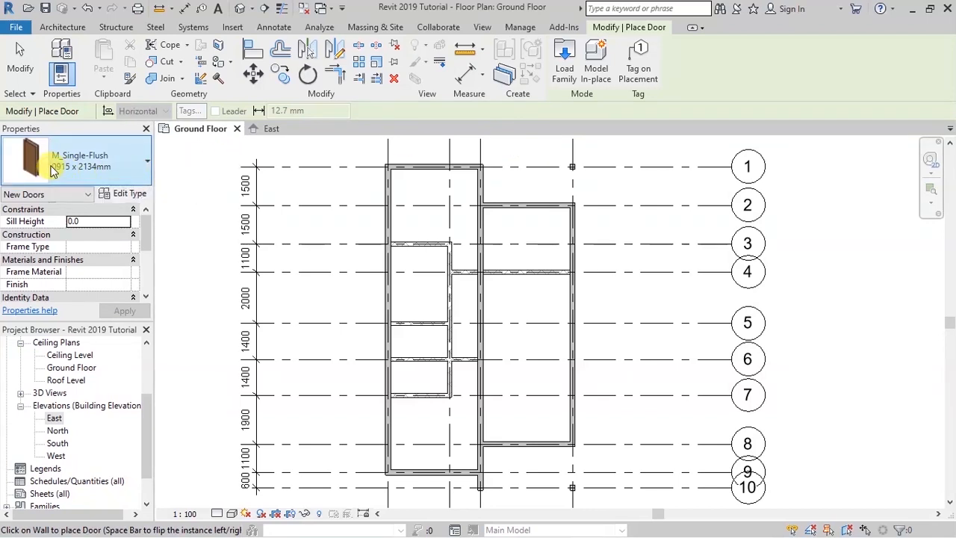
{"action": "left_click", "coordinate": [148, 160]}
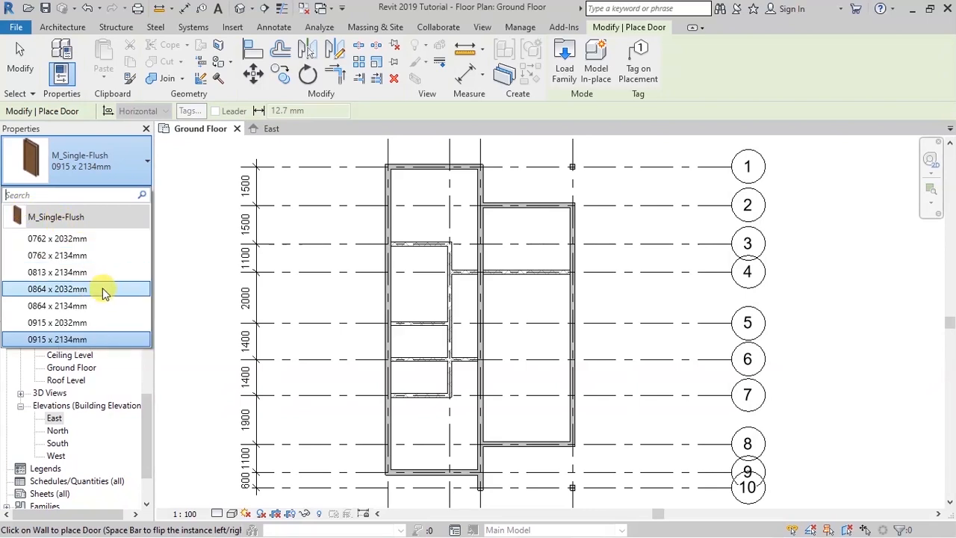
{"action": "mouse_move", "coordinate": [75, 340]}
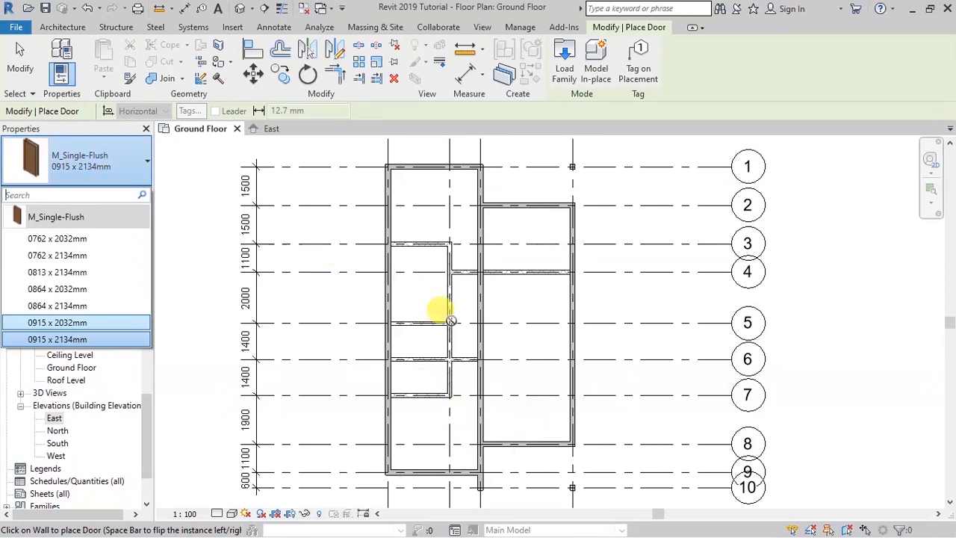
{"action": "scroll", "coordinate": [443, 305], "scroll_direction": "down", "scroll_amount": 3}
{"action": "scroll", "coordinate": [473, 390], "scroll_direction": "up", "scroll_amount": 2}
{"action": "scroll", "coordinate": [461, 391], "scroll_direction": "up", "scroll_amount": 5}
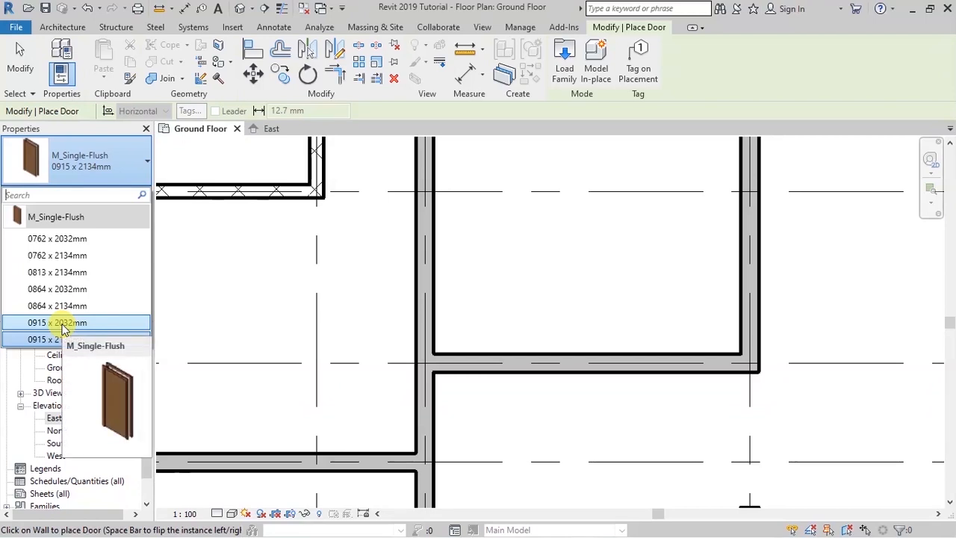
{"action": "scroll", "coordinate": [453, 309], "scroll_direction": "down", "scroll_amount": 3}
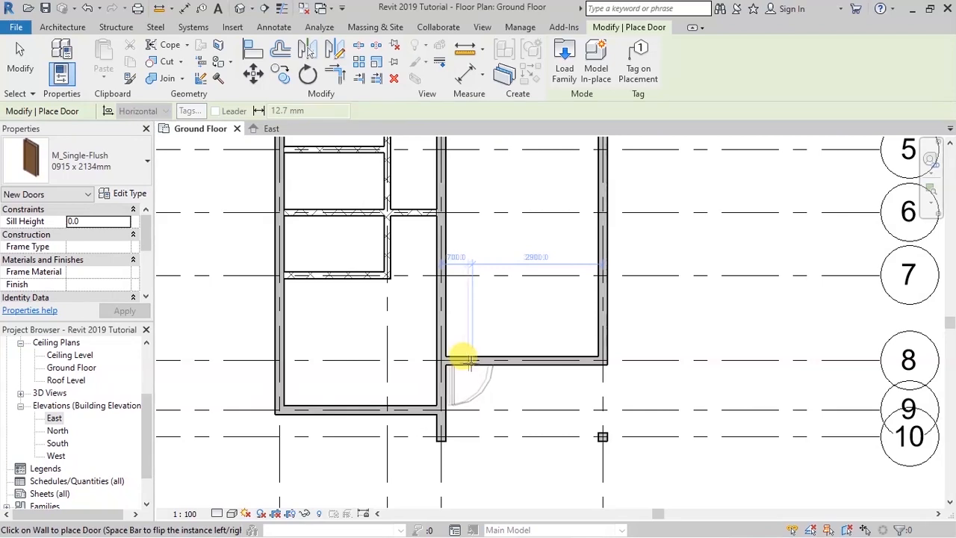
{"action": "scroll", "coordinate": [463, 359], "scroll_direction": "up", "scroll_amount": 3}
{"action": "key", "text": "space"}
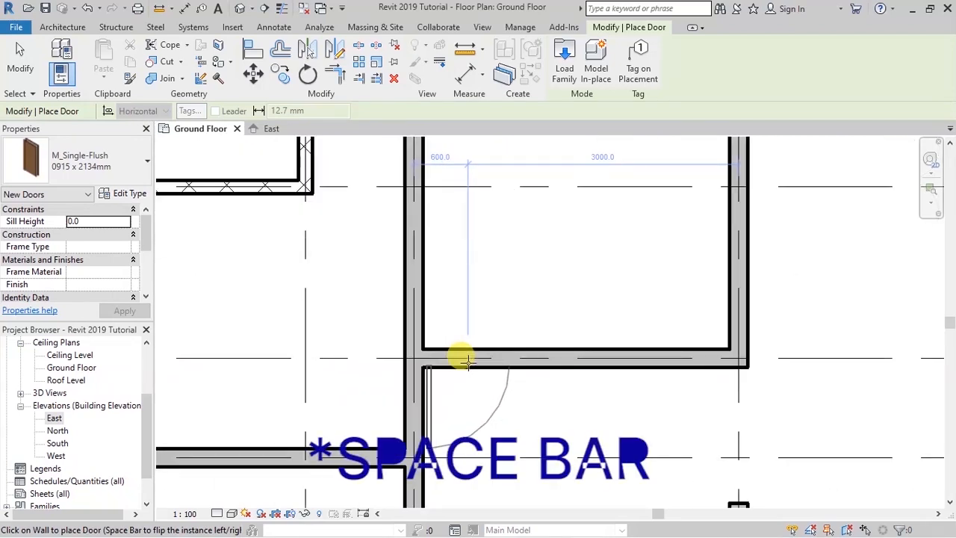
{"action": "key", "text": "space"}
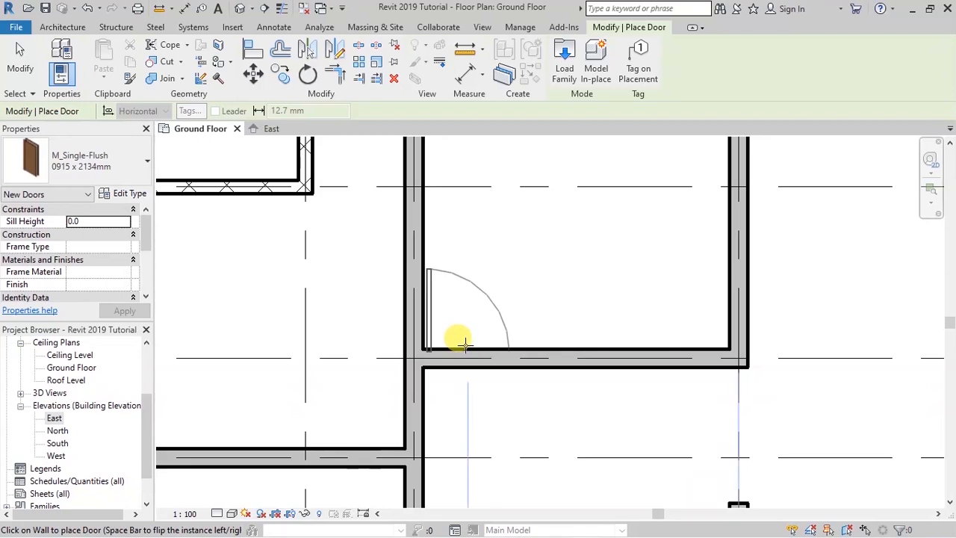
{"action": "left_click", "coordinate": [464, 344]}
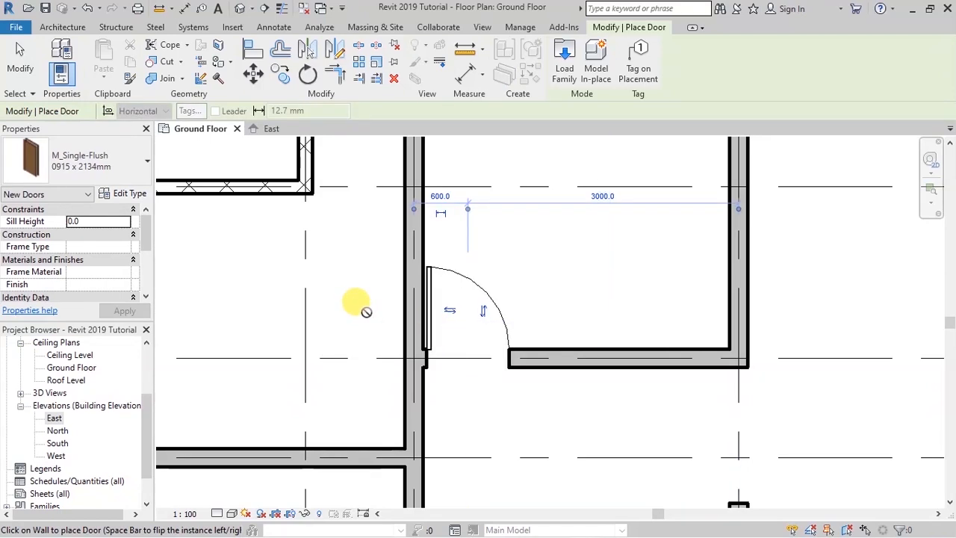
- Place a door in the short corridor wall on grid 6, hinged beside the long central wall and opening toward grid 7
{"action": "scroll", "coordinate": [493, 395], "scroll_direction": "down", "scroll_amount": 5}
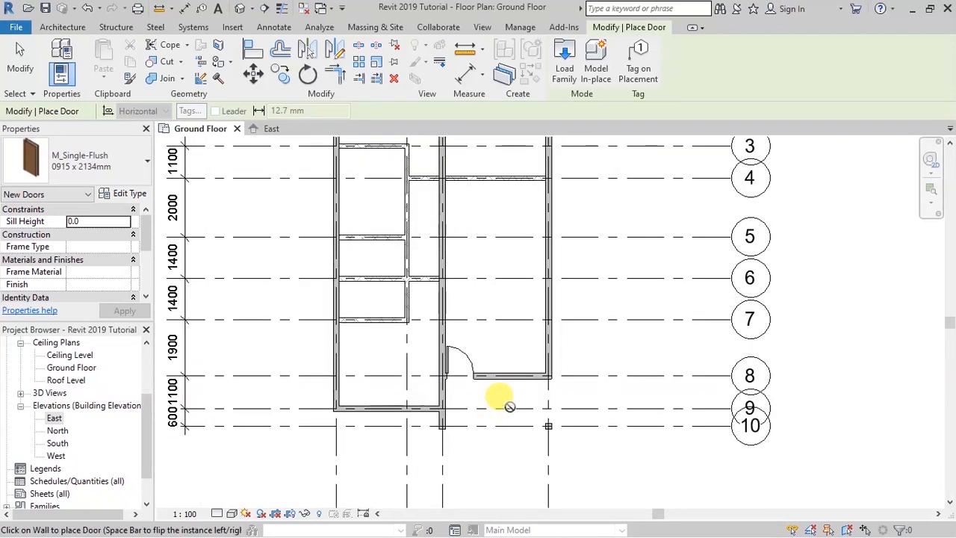
{"action": "scroll", "coordinate": [496, 409], "scroll_direction": "down", "scroll_amount": 2}
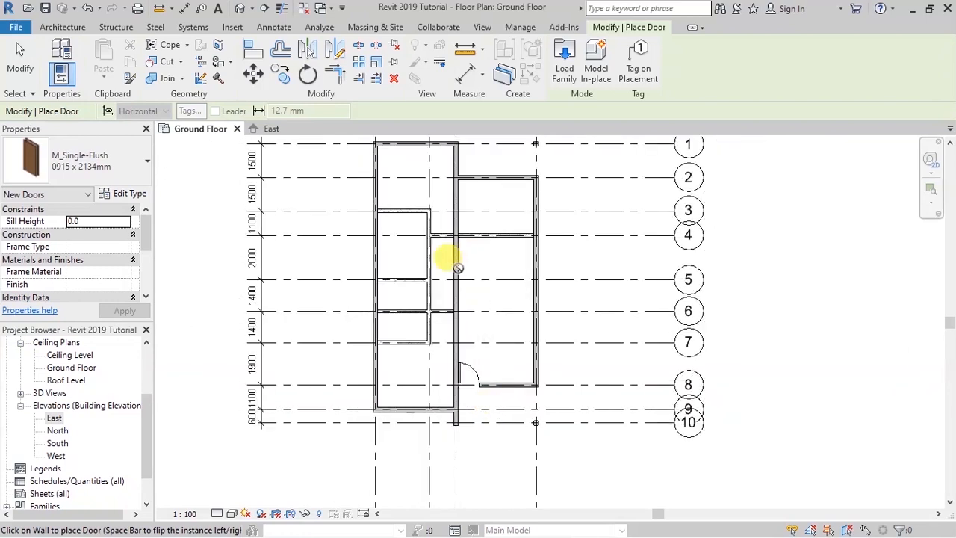
{"action": "scroll", "coordinate": [438, 277], "scroll_direction": "up", "scroll_amount": 4}
{"action": "scroll", "coordinate": [452, 296], "scroll_direction": "down", "scroll_amount": 2}
{"action": "scroll", "coordinate": [427, 313], "scroll_direction": "up", "scroll_amount": 4}
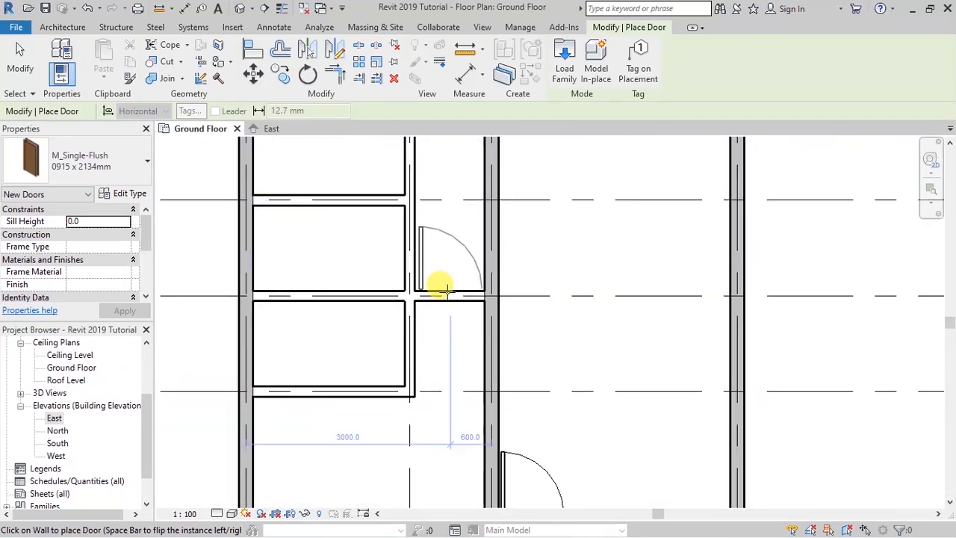
{"action": "left_click", "coordinate": [446, 298]}
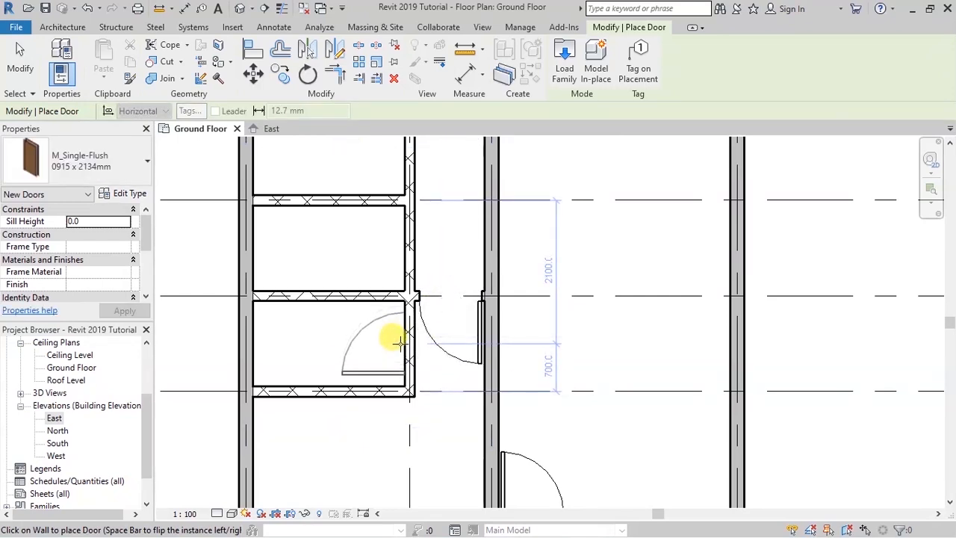
- Place inward-opening doors in the corridor walls of the two small rooms between grids 5 and 7, both hinged on the grid 6 side
{"action": "key", "text": "space"}
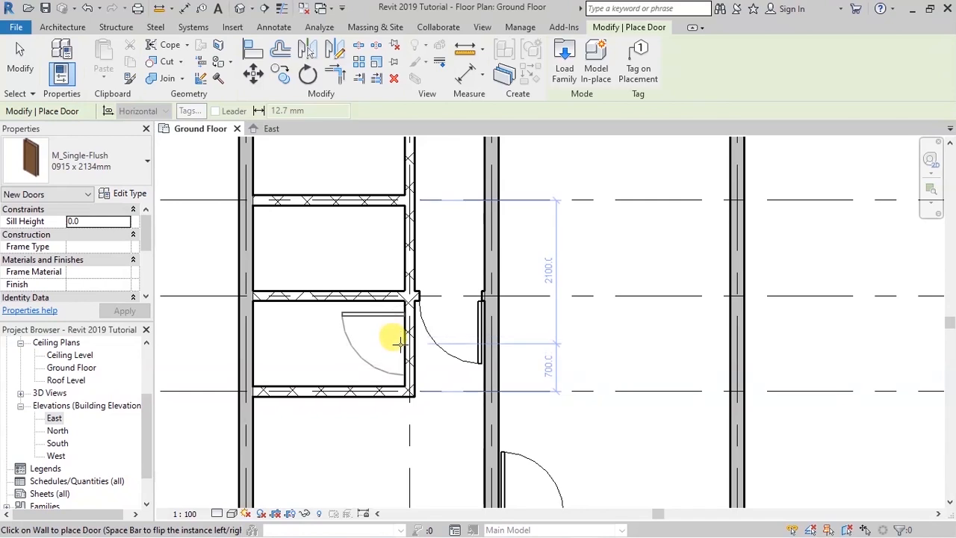
{"action": "left_click", "coordinate": [397, 341]}
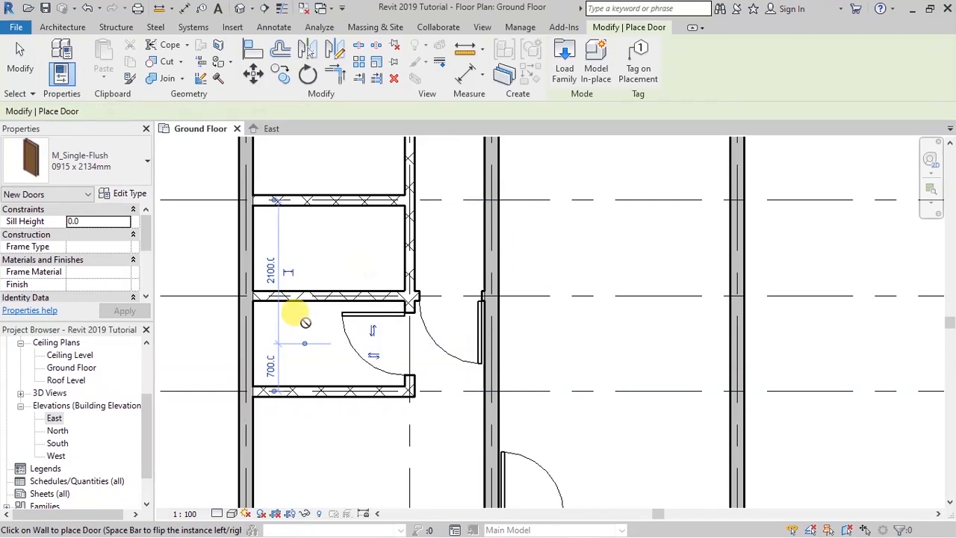
{"action": "scroll", "coordinate": [344, 239], "scroll_direction": "up", "scroll_amount": 3}
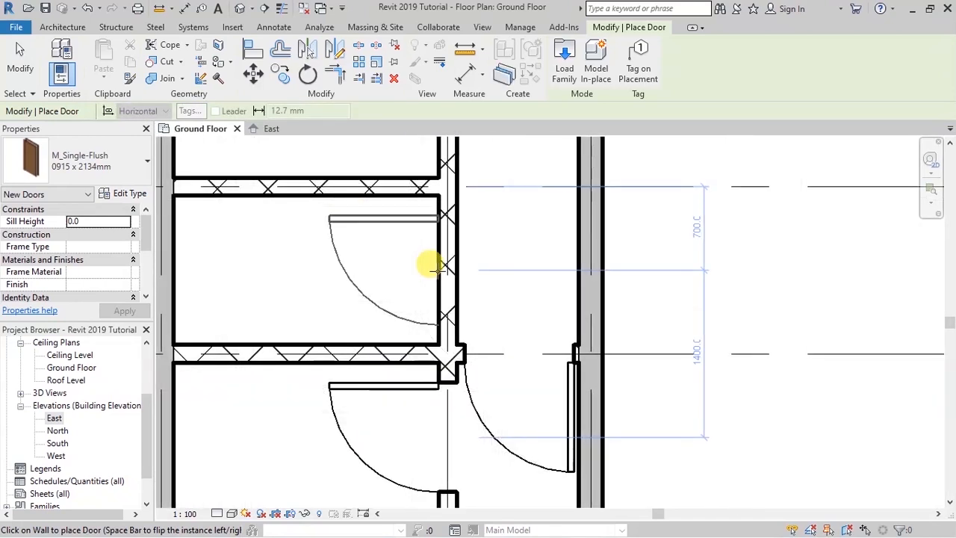
{"action": "key", "text": "space"}
{"action": "key", "text": "space"}
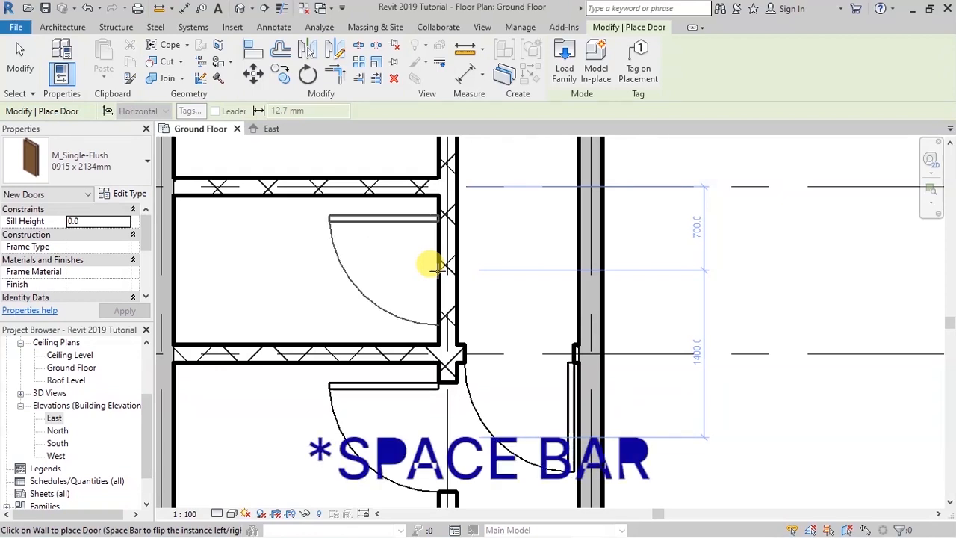
{"action": "key", "text": "space"}
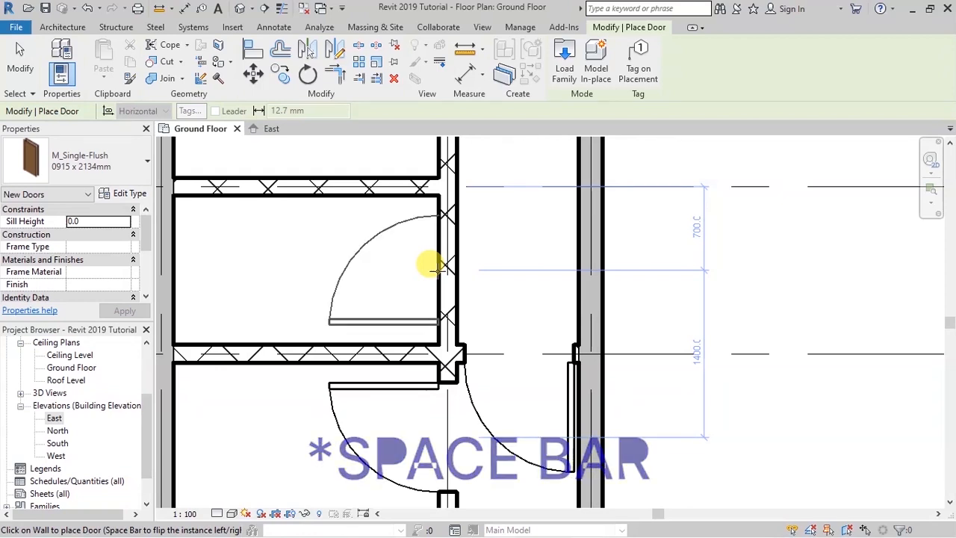
{"action": "left_click", "coordinate": [406, 267]}
- Place an inward-opening door near grid 5 into the room between grids 3 and 5, and one in the corridor's grid 4 wall opening toward grid 3
{"action": "scroll", "coordinate": [308, 271], "scroll_direction": "down", "scroll_amount": 6}
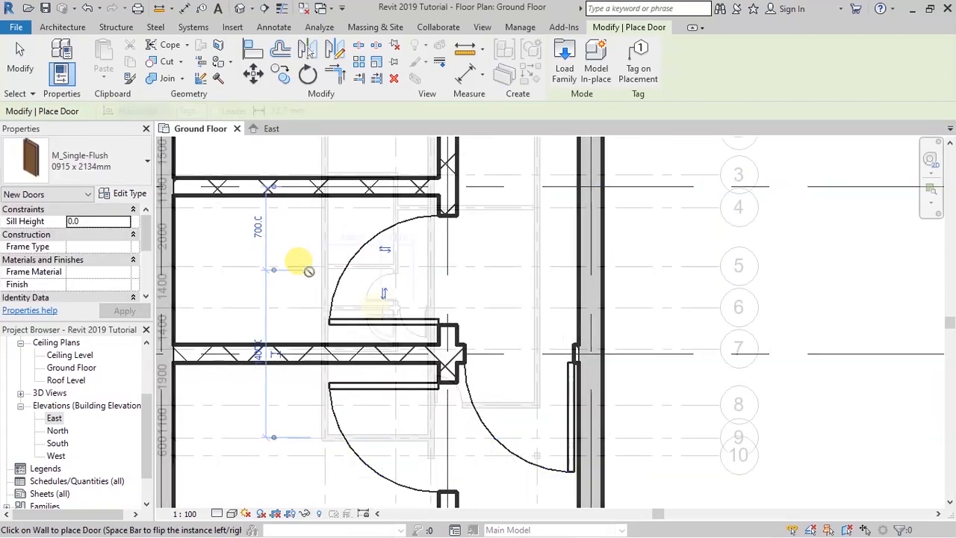
{"action": "scroll", "coordinate": [379, 231], "scroll_direction": "up", "scroll_amount": 4}
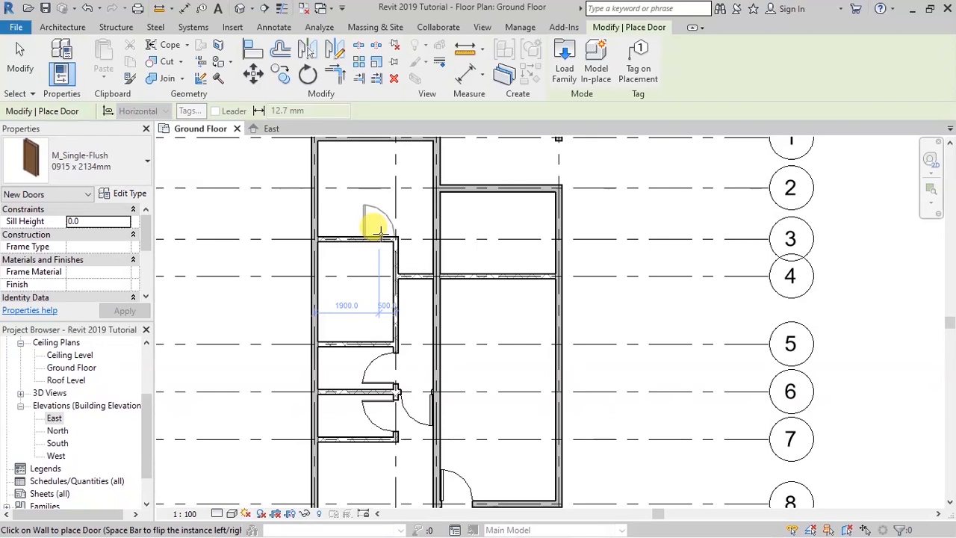
{"action": "scroll", "coordinate": [379, 230], "scroll_direction": "up", "scroll_amount": 3}
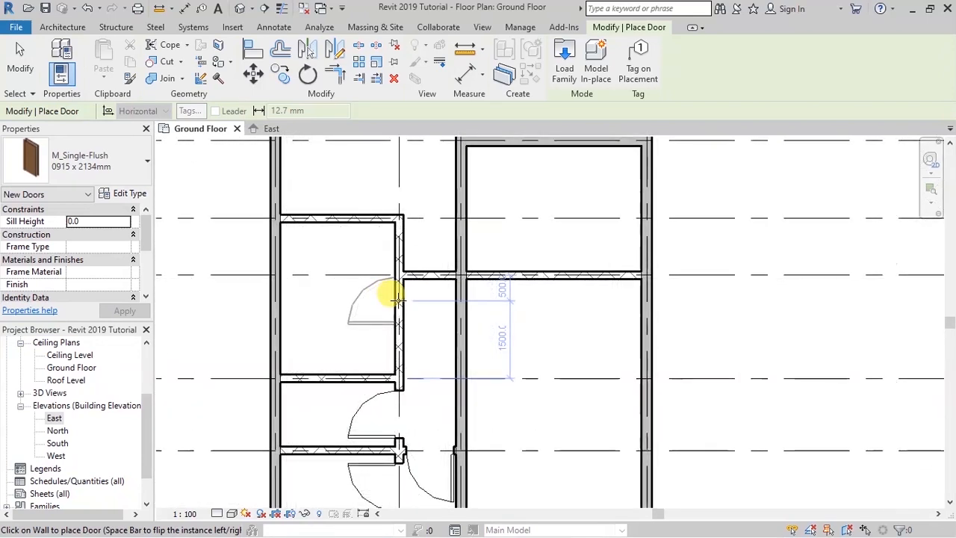
{"action": "scroll", "coordinate": [380, 351], "scroll_direction": "up", "scroll_amount": 4}
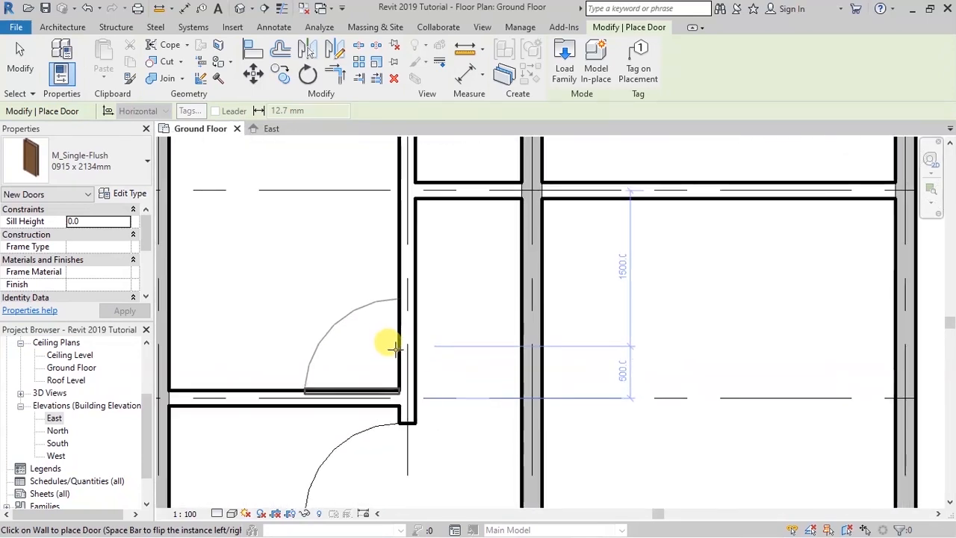
{"action": "scroll", "coordinate": [388, 321], "scroll_direction": "down", "scroll_amount": 6}
{"action": "scroll", "coordinate": [364, 240], "scroll_direction": "up", "scroll_amount": 6}
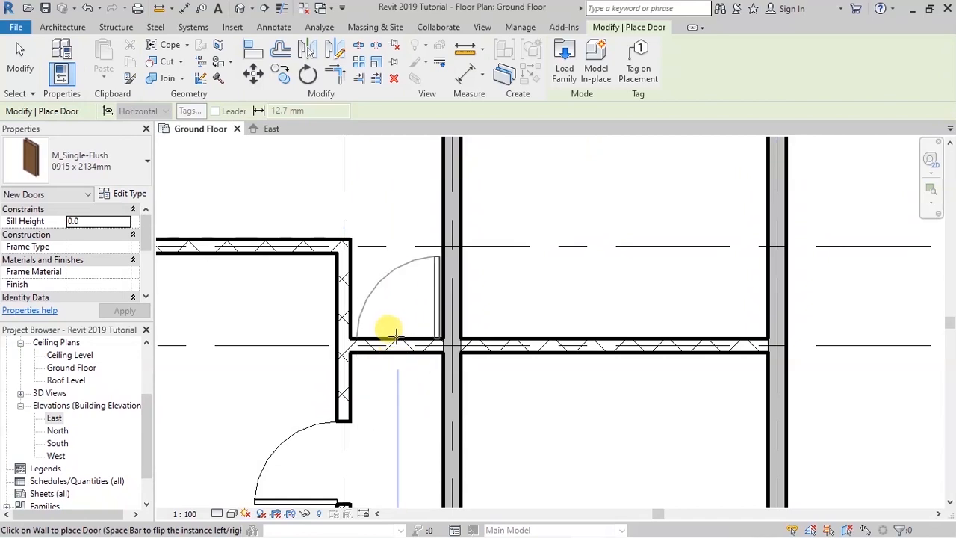
{"action": "left_click", "coordinate": [394, 331]}
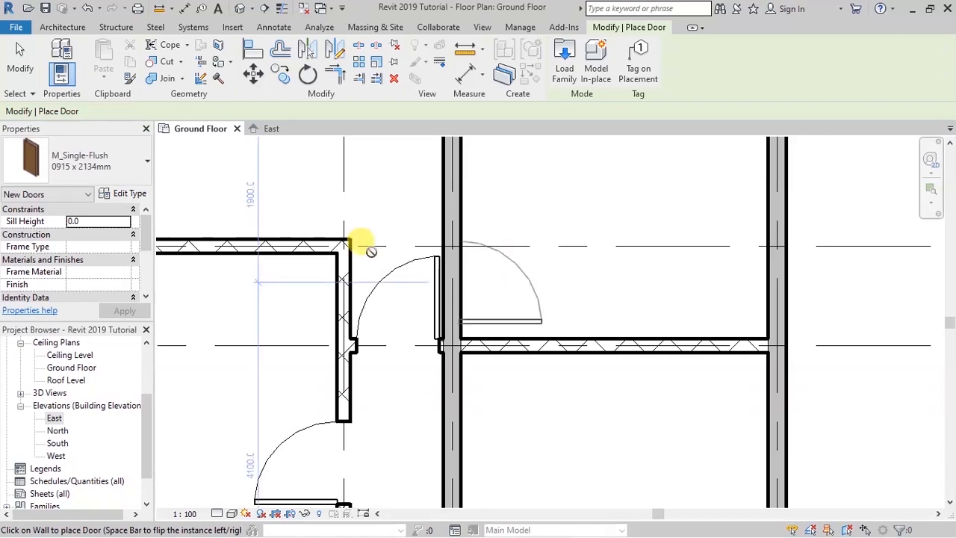
- Place a door in the exterior wall on grid 2, 700 mm from the long central wall, hinged on that side and opening outward
{"action": "scroll", "coordinate": [371, 251], "scroll_direction": "down", "scroll_amount": 5}
{"action": "scroll", "coordinate": [453, 293], "scroll_direction": "down", "scroll_amount": 2}
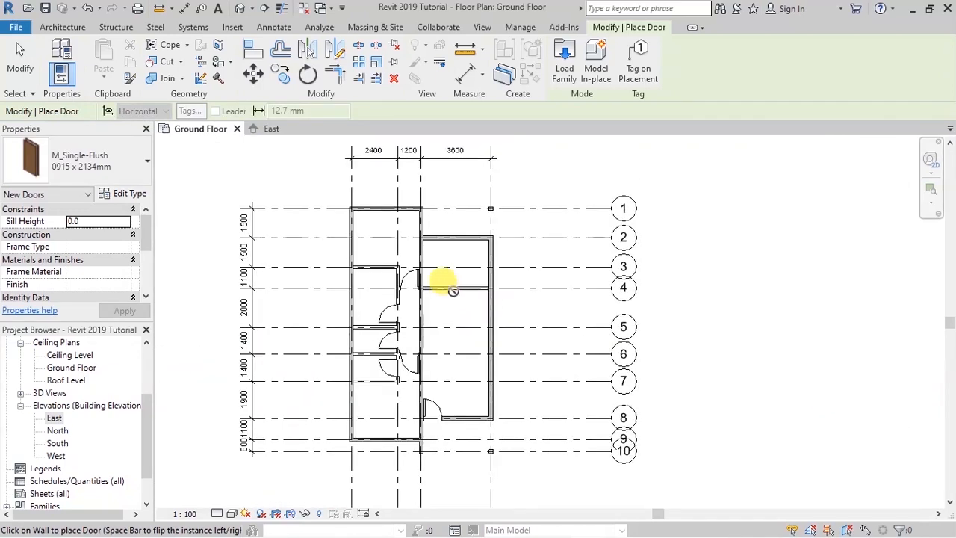
{"action": "scroll", "coordinate": [426, 203], "scroll_direction": "up", "scroll_amount": 5}
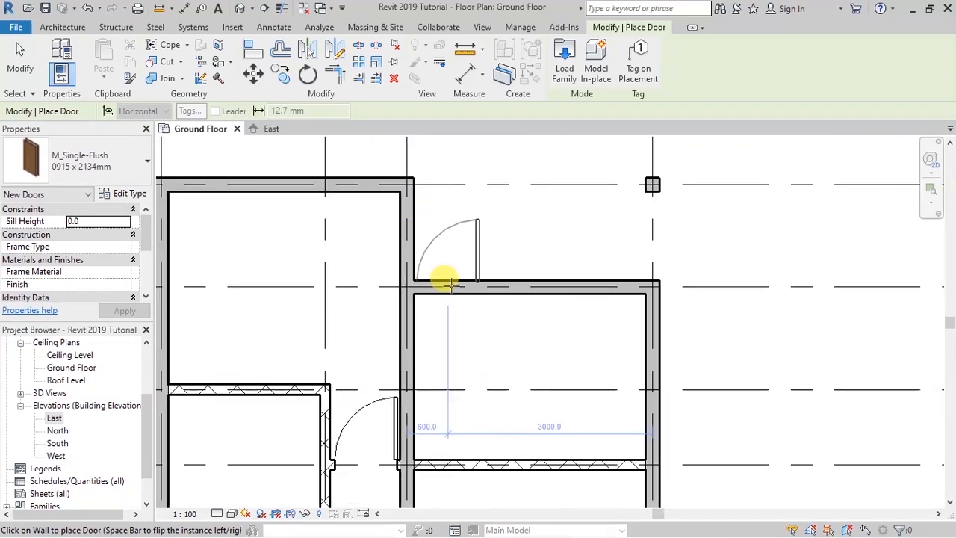
{"action": "key", "text": "space"}
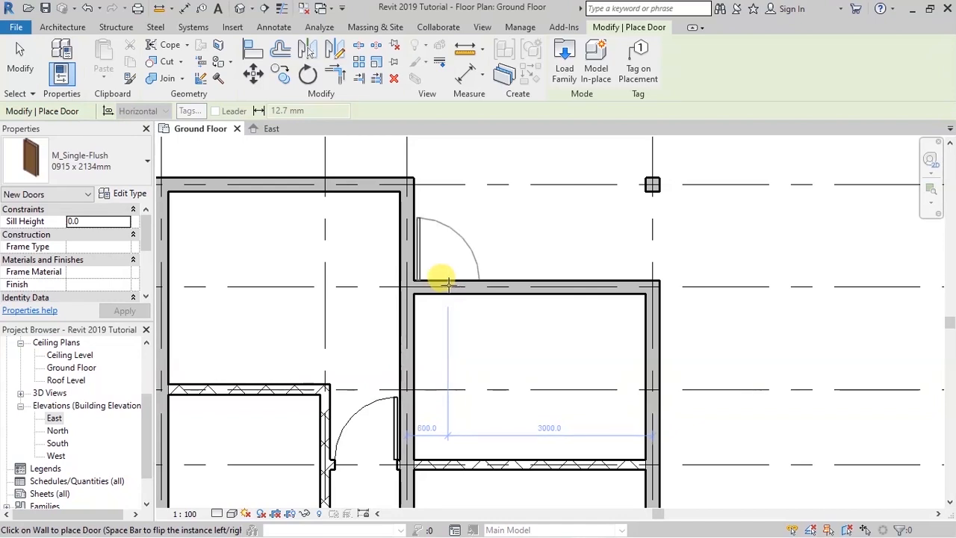
{"action": "left_click", "coordinate": [445, 282]}
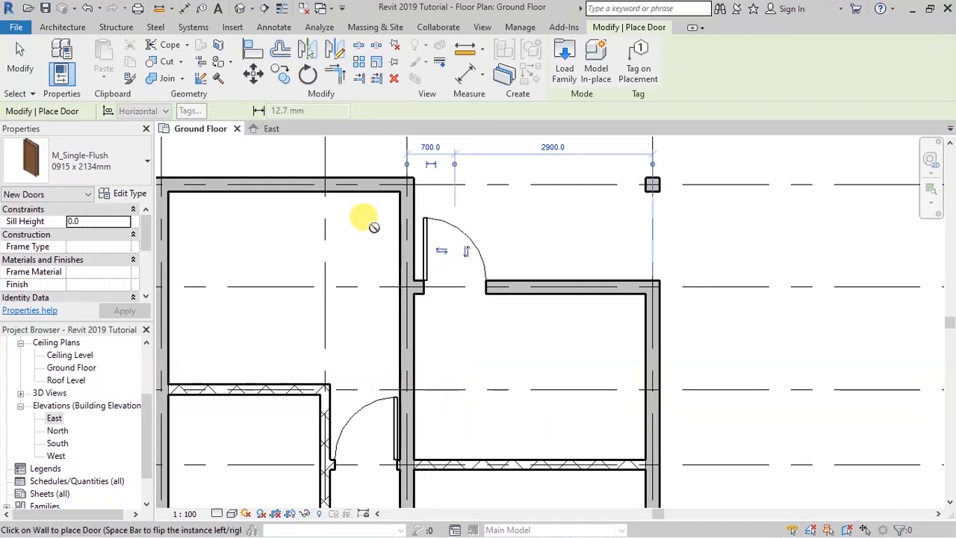
- Place a door in the partition on grid 4 within the 3600 bay, hinged beside the long central wall and opening toward grid 2
{"action": "scroll", "coordinate": [486, 190], "scroll_direction": "down", "scroll_amount": 3}
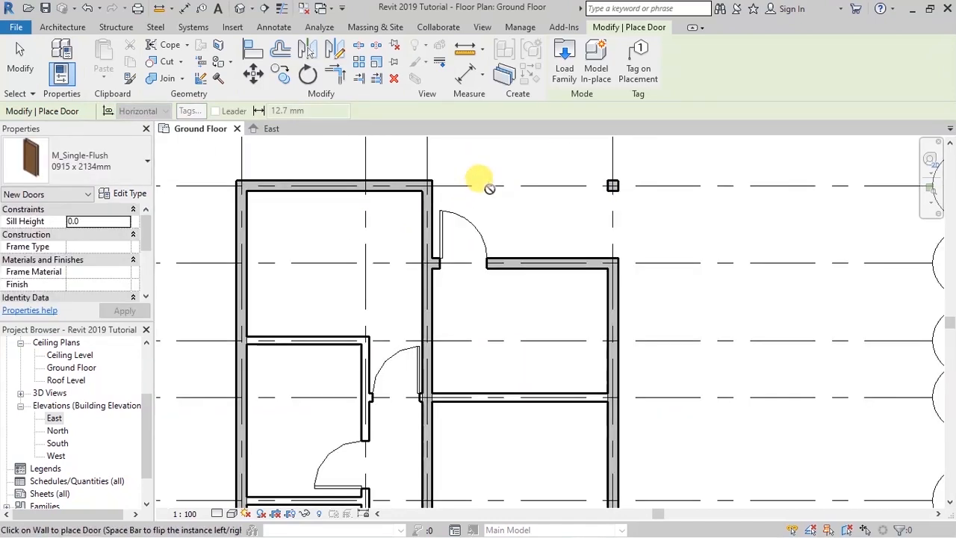
{"action": "scroll", "coordinate": [472, 324], "scroll_direction": "up", "scroll_amount": 3}
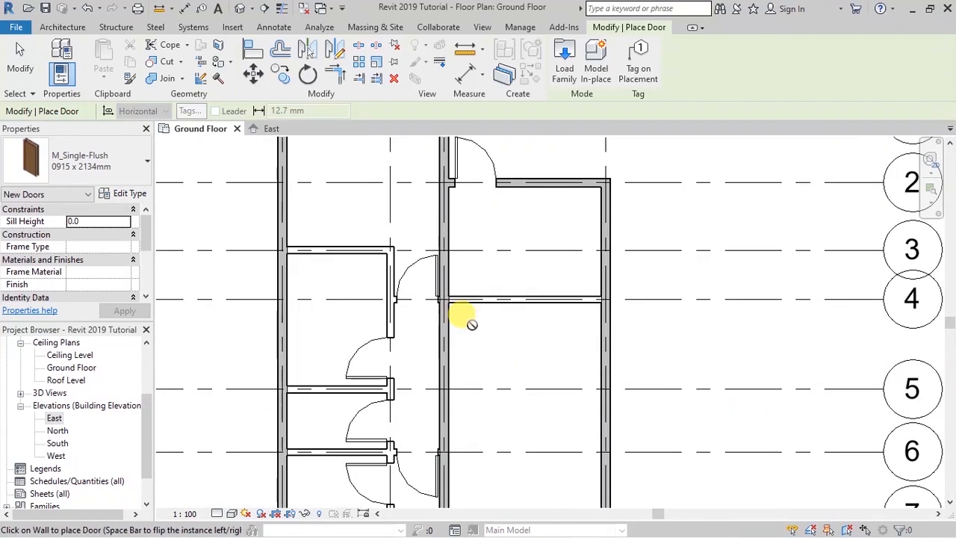
{"action": "left_click", "coordinate": [472, 287]}
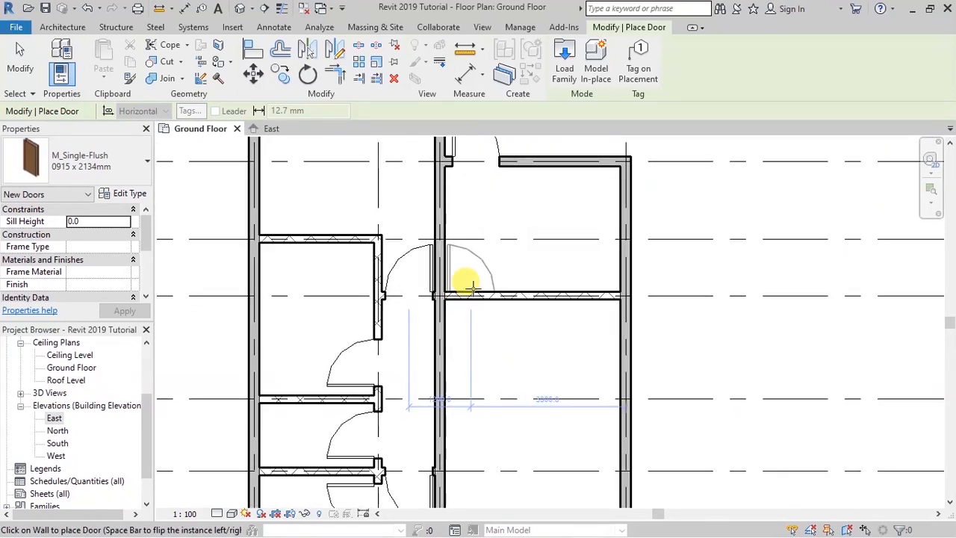
- Place a door in the long central wall between grids 5 and 6, hinged on the grid 6 side and opening into the corridor
{"action": "scroll", "coordinate": [478, 295], "scroll_direction": "down", "scroll_amount": 1}
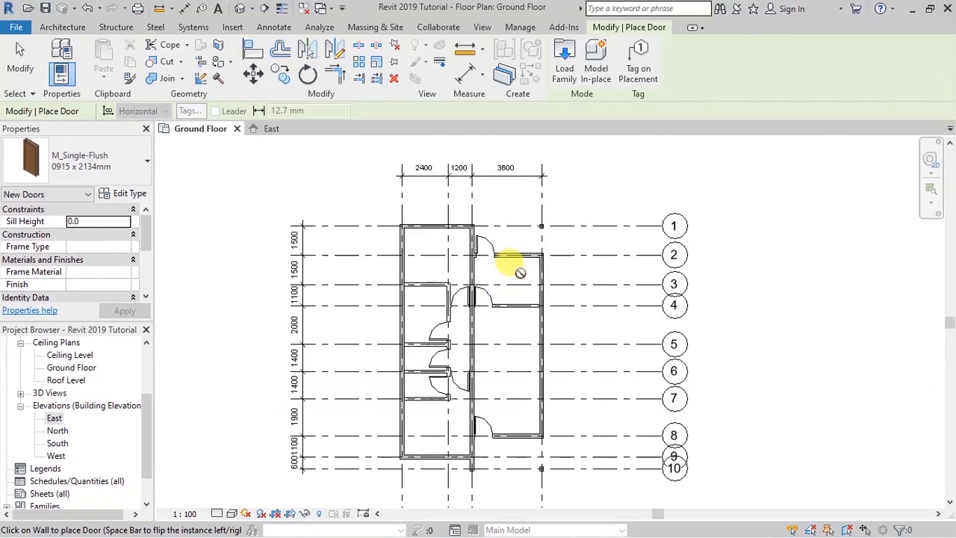
{"action": "scroll", "coordinate": [485, 348], "scroll_direction": "up", "scroll_amount": 3}
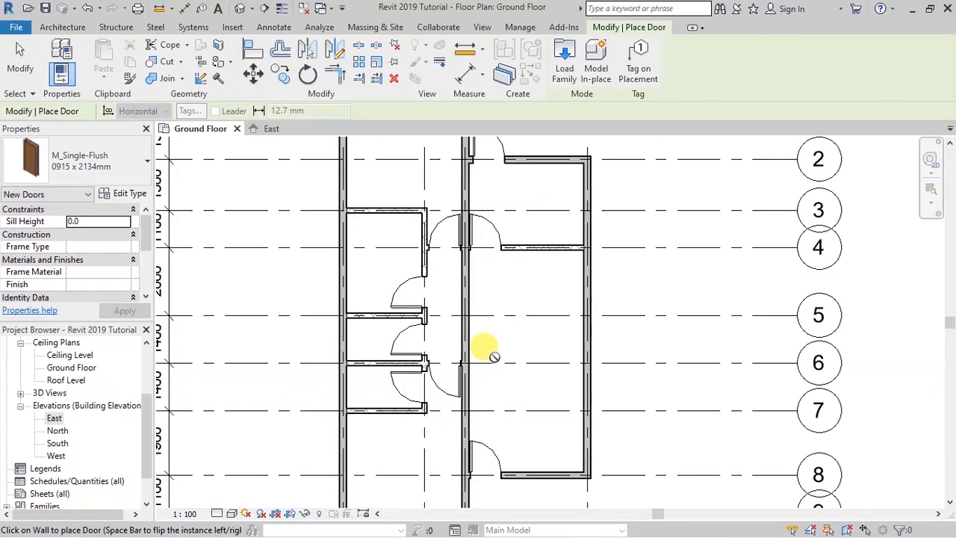
{"action": "left_click", "coordinate": [462, 336]}
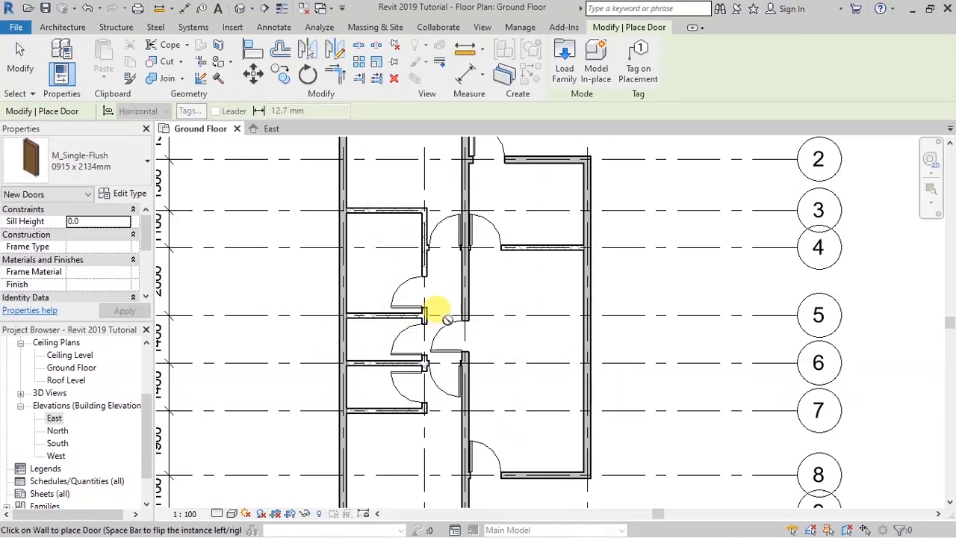
{"action": "scroll", "coordinate": [446, 319], "scroll_direction": "down", "scroll_amount": 3}
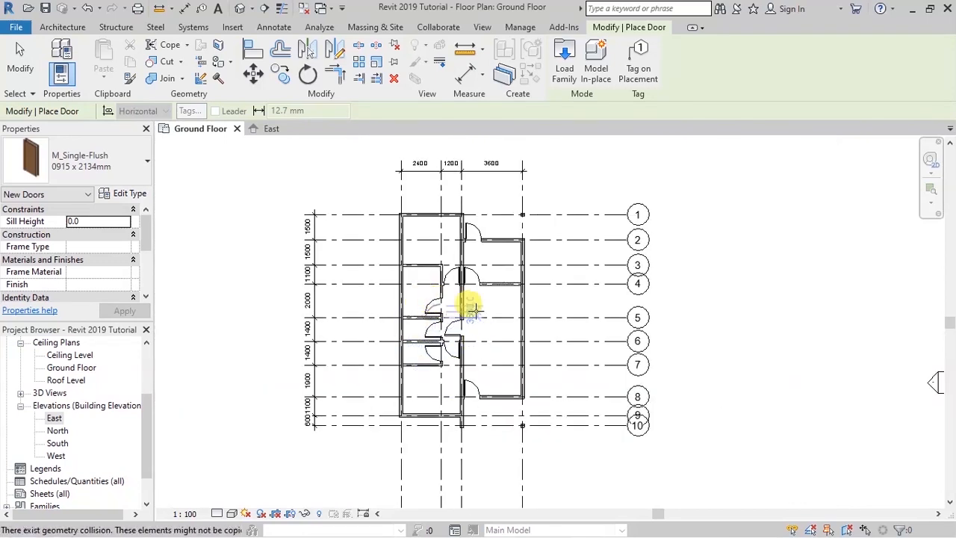
- Delete the single-flush door in the long central wall between grids 5 and 6
{"action": "scroll", "coordinate": [469, 318], "scroll_direction": "up", "scroll_amount": 3}
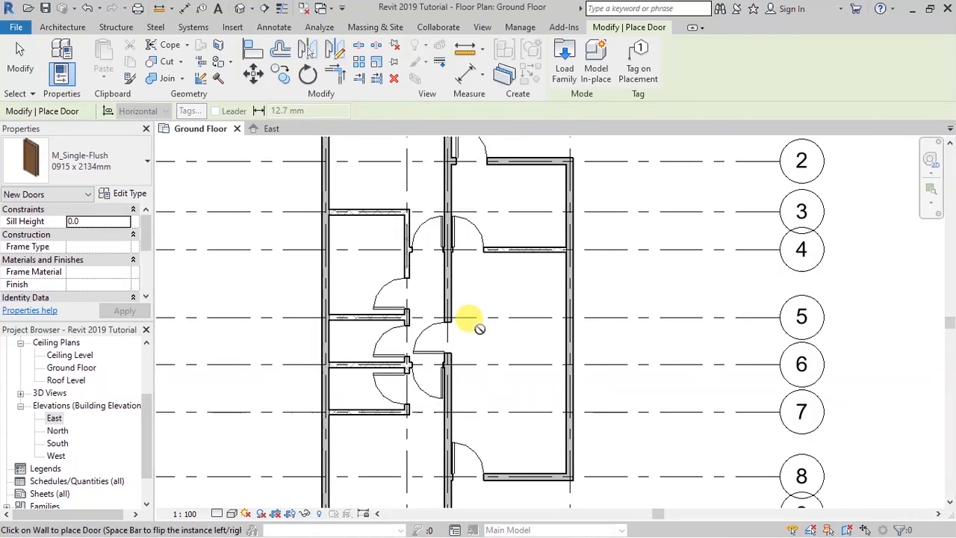
{"action": "left_click", "coordinate": [20, 67]}
{"action": "scroll", "coordinate": [441, 343], "scroll_direction": "up", "scroll_amount": 3}
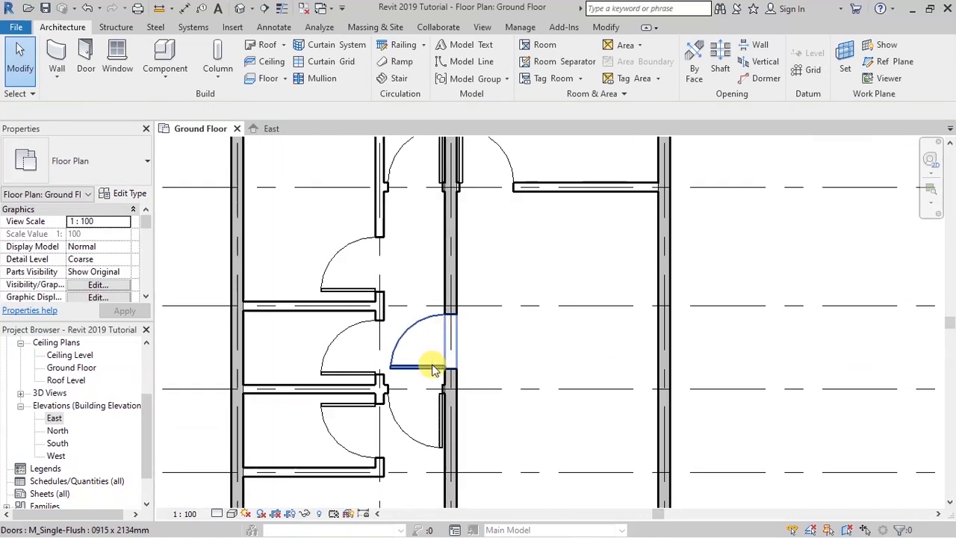
{"action": "left_click", "coordinate": [390, 363]}
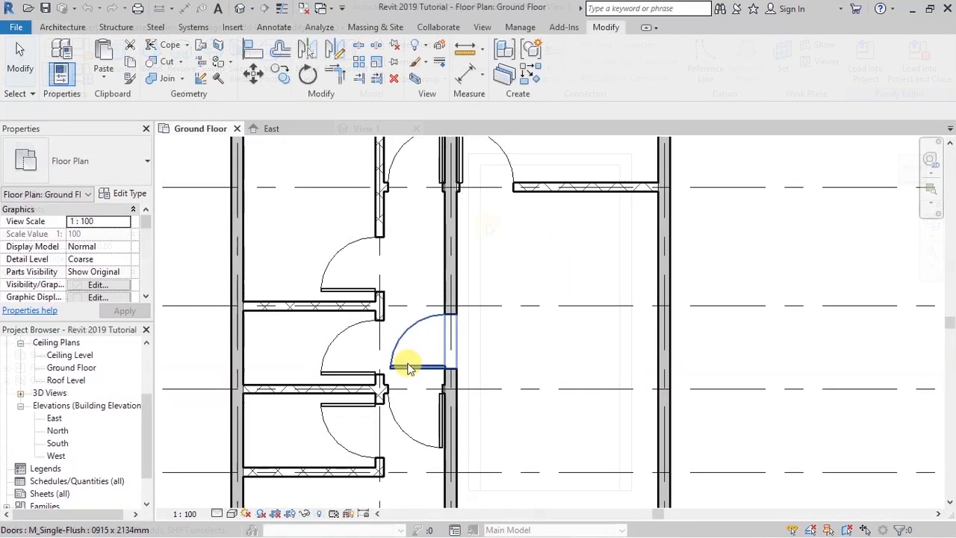
{"action": "left_click", "coordinate": [416, 368]}
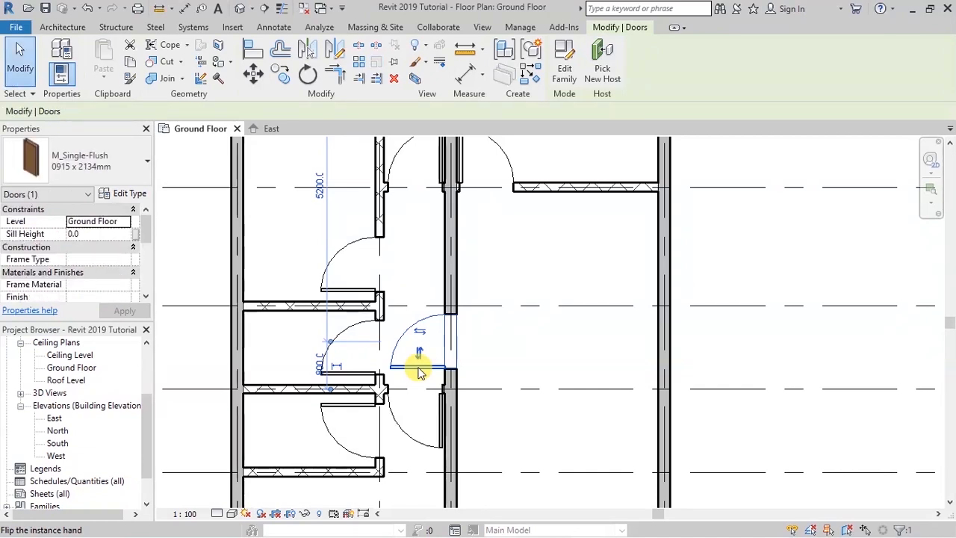
{"action": "key", "text": "Escape"}
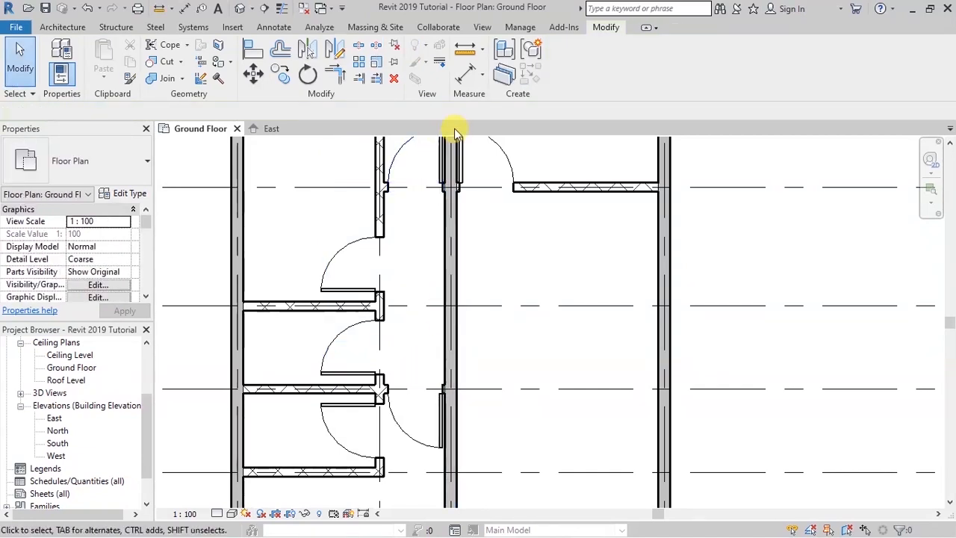
- Start loading a component family and open the Internal Doors folder of the UK library's Doors
{"action": "left_click", "coordinate": [68, 27]}
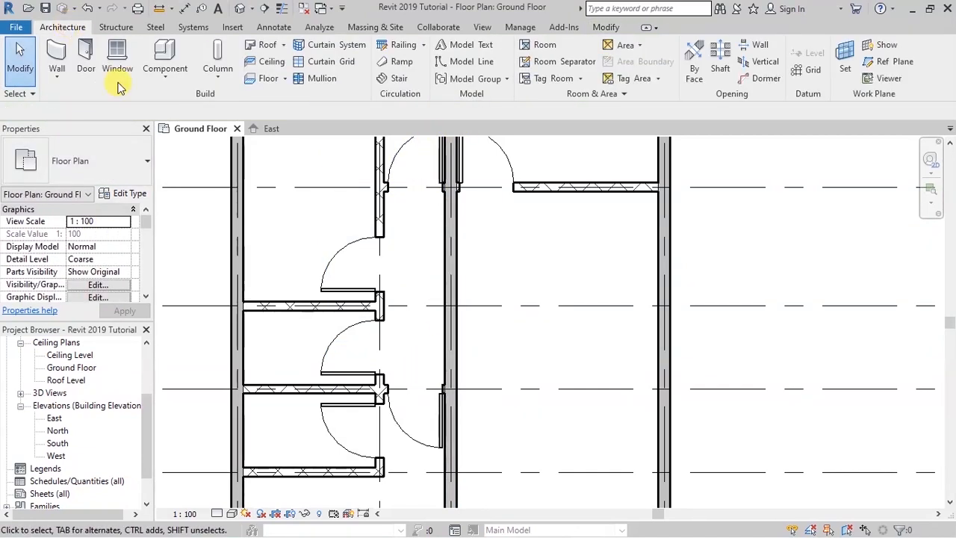
{"action": "left_click", "coordinate": [166, 60]}
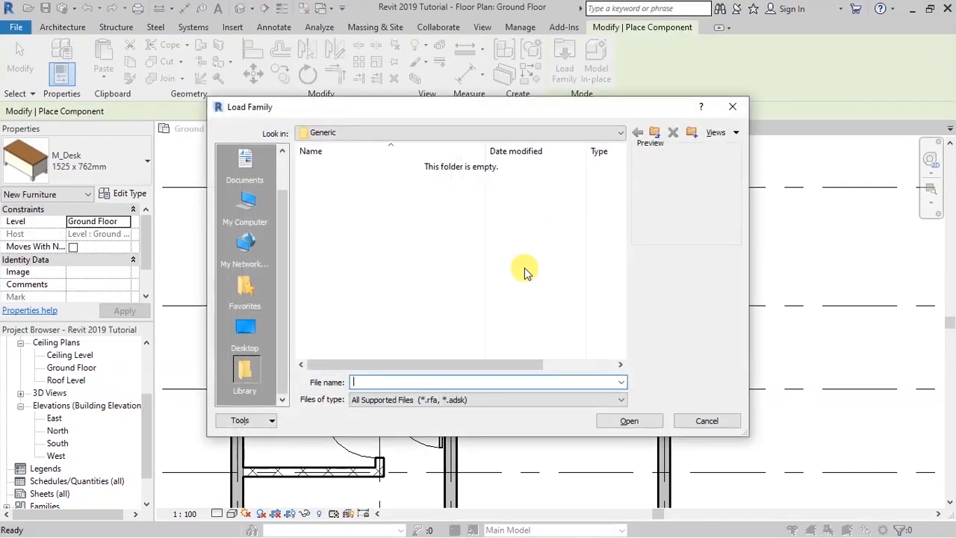
{"action": "left_click", "coordinate": [614, 132]}
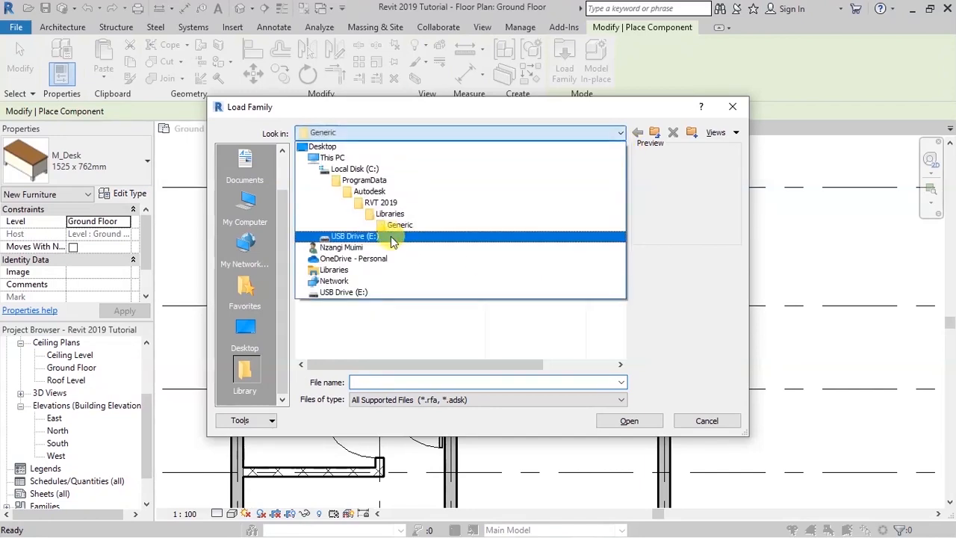
{"action": "left_click", "coordinate": [390, 215]}
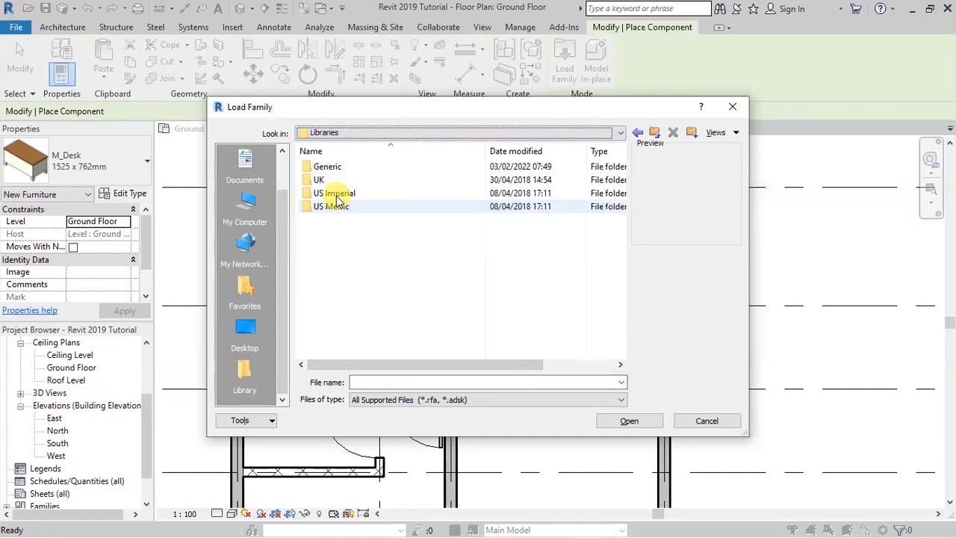
{"action": "double_click", "coordinate": [324, 185]}
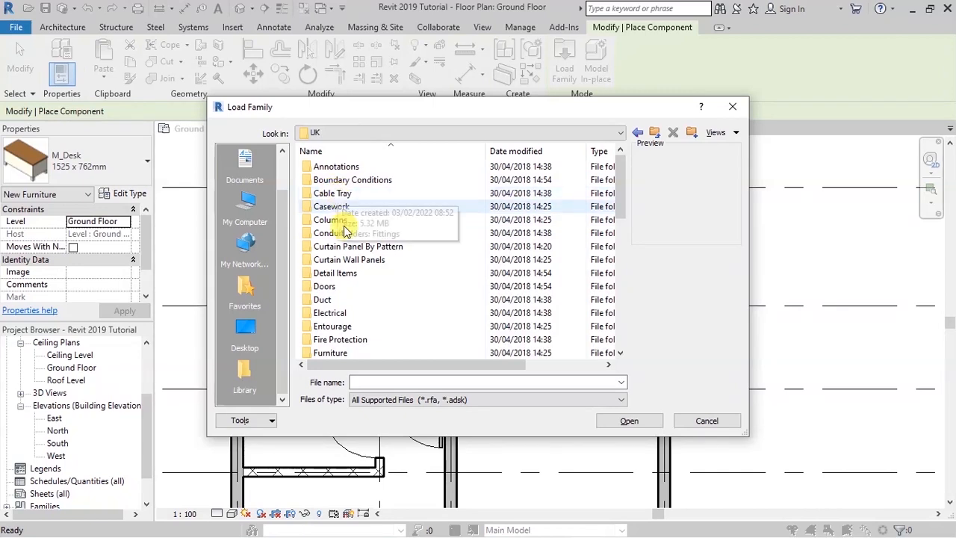
{"action": "double_click", "coordinate": [326, 288]}
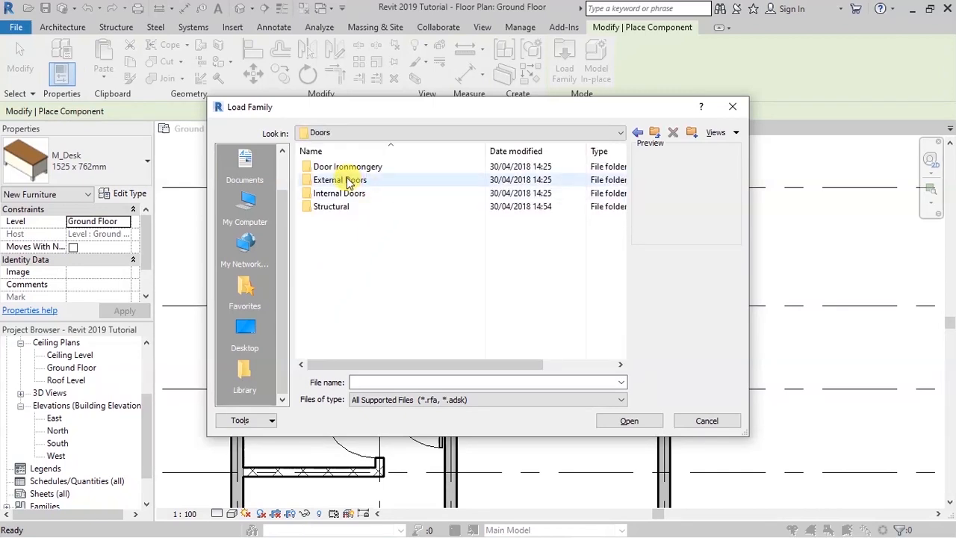
{"action": "double_click", "coordinate": [367, 193]}
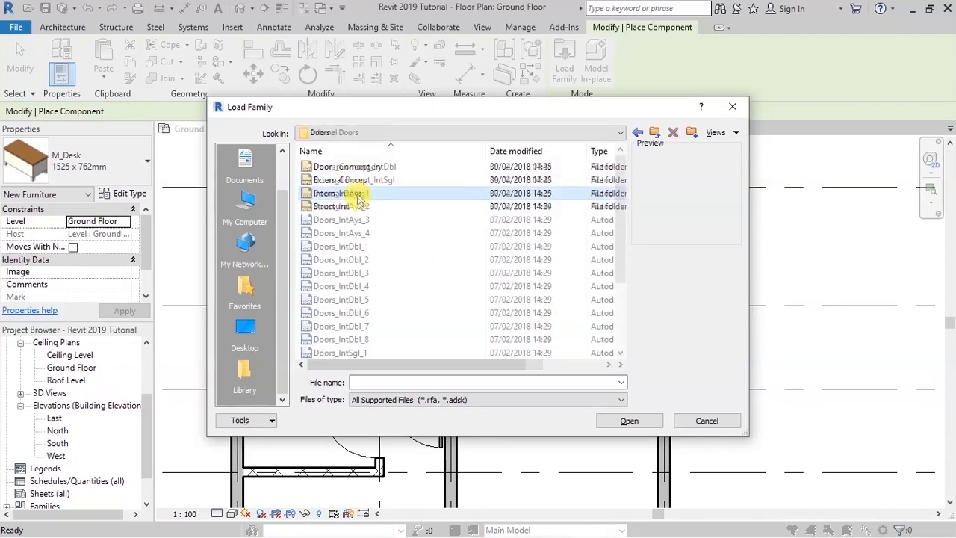
- Examine the previews of the internal door families, going from the concept doors through the IntAys and IntDbl families
{"action": "left_click", "coordinate": [366, 165]}
{"action": "key", "text": "Down"}
{"action": "key", "text": "Down"}
{"action": "key", "text": "Down"}
{"action": "key", "text": "Down"}
{"action": "key", "text": "Down"}
{"action": "key", "text": "Down"}
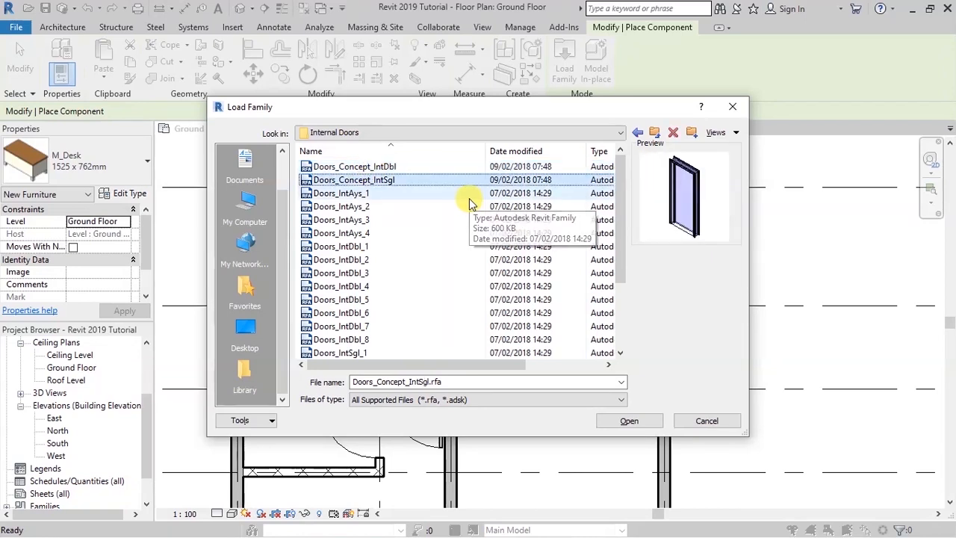
{"action": "key", "text": "Down"}
{"action": "key", "text": "Down"}
{"action": "key", "text": "Down"}
{"action": "key", "text": "Down"}
{"action": "key", "text": "Down"}
{"action": "key", "text": "Down"}
{"action": "key", "text": "Down"}
{"action": "key", "text": "Down"}
{"action": "key", "text": "Down"}
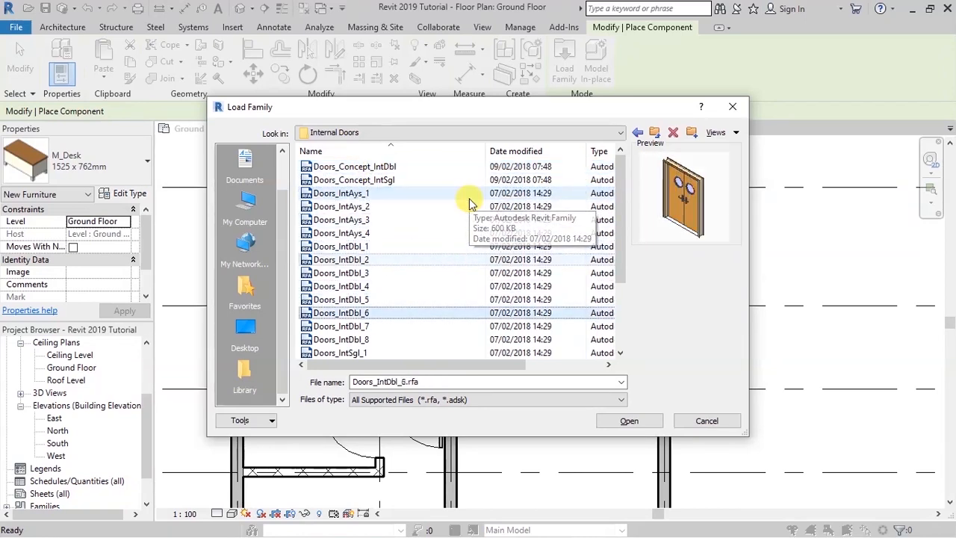
{"action": "key", "text": "Down"}
{"action": "key", "text": "Down"}
{"action": "key", "text": "Down"}
{"action": "key", "text": "Down"}
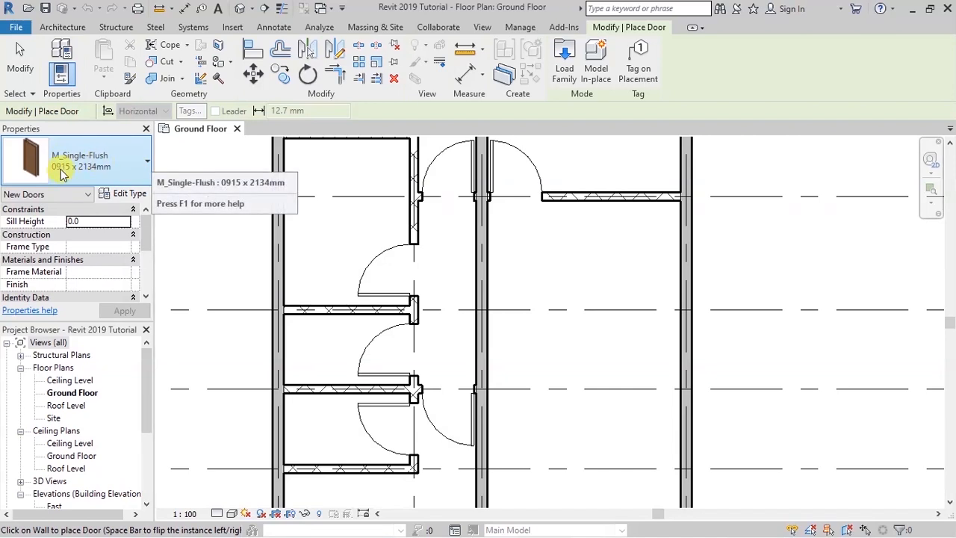
- Duplicate the M_Single-Flush 0915 x 2134mm door type under the name Empty 0915 x 2134mm
{"action": "left_click", "coordinate": [122, 192]}
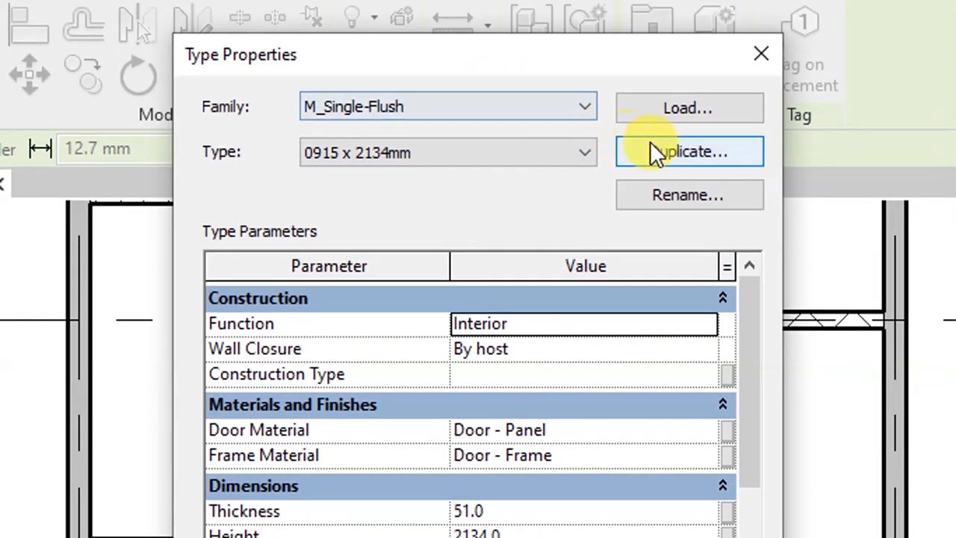
{"action": "left_click", "coordinate": [648, 150]}
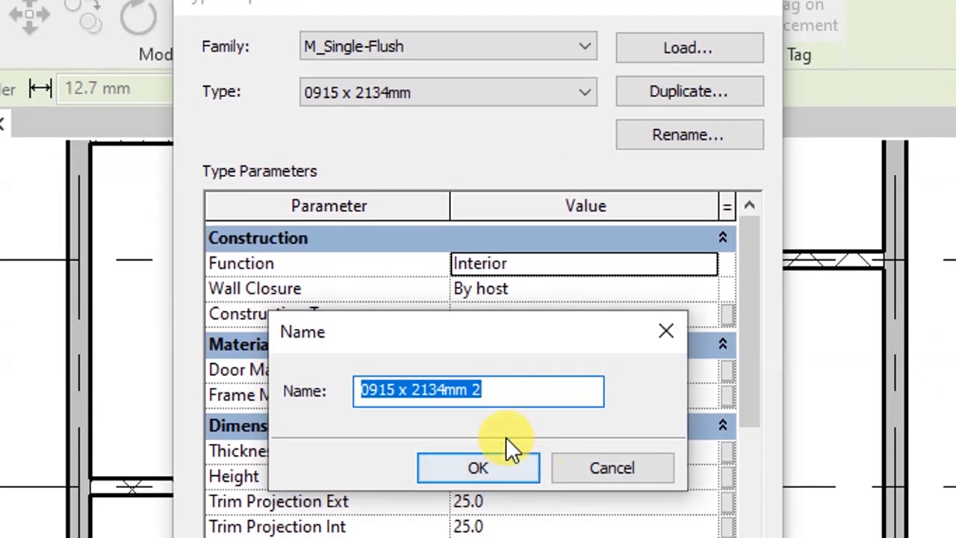
{"action": "left_click", "coordinate": [499, 463]}
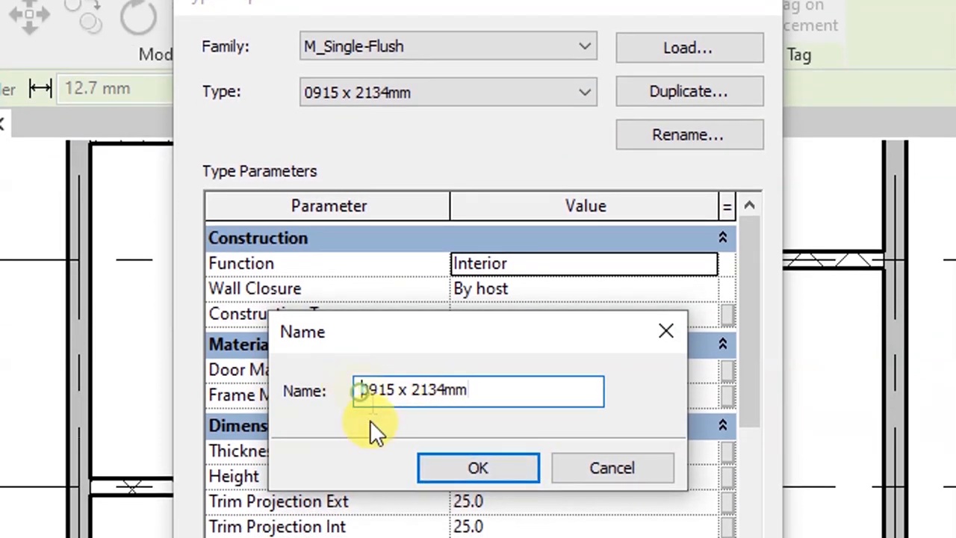
{"action": "type", "text": "Empty"}
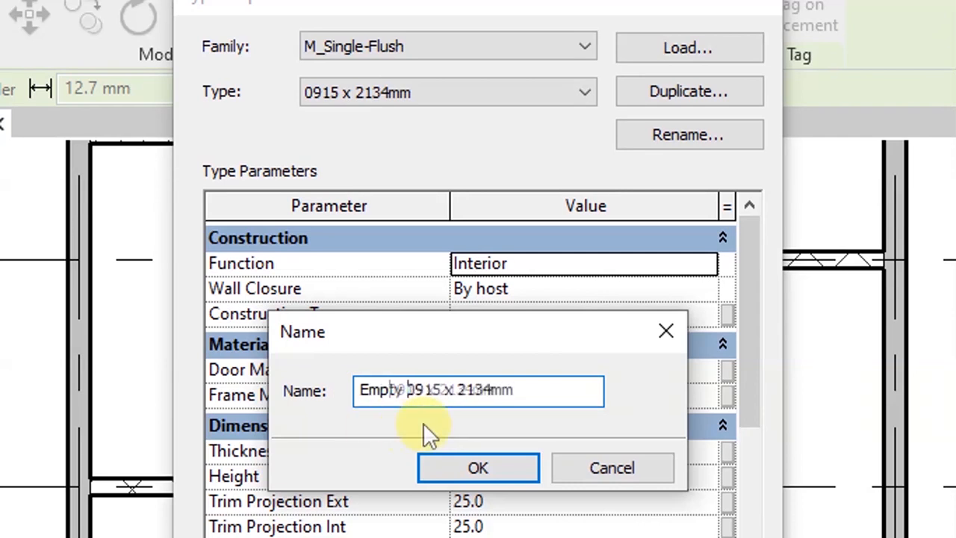
{"action": "left_click", "coordinate": [459, 455]}
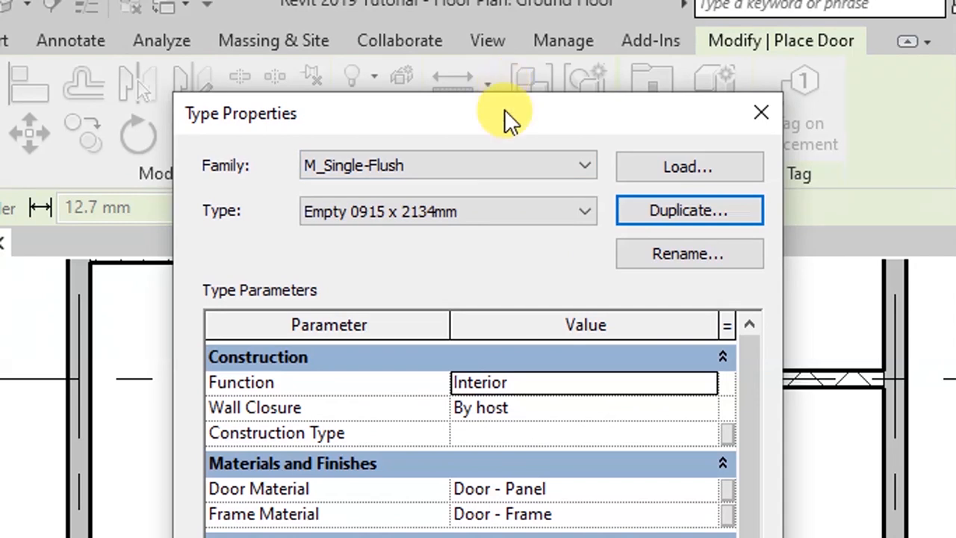
- Examine the previews of the loadable families in the Doors folder to find a plain opening without a door leaf
{"action": "left_click", "coordinate": [662, 174]}
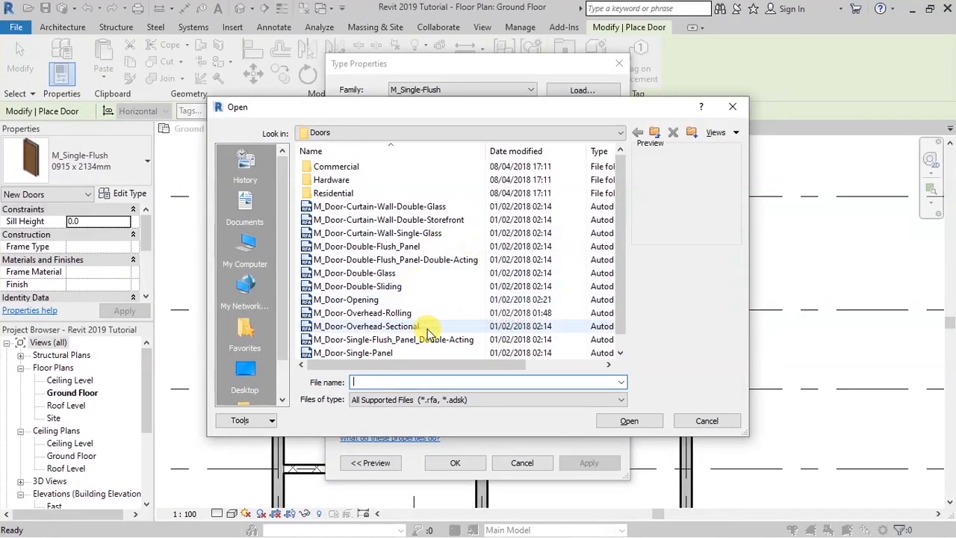
{"action": "left_click", "coordinate": [381, 353]}
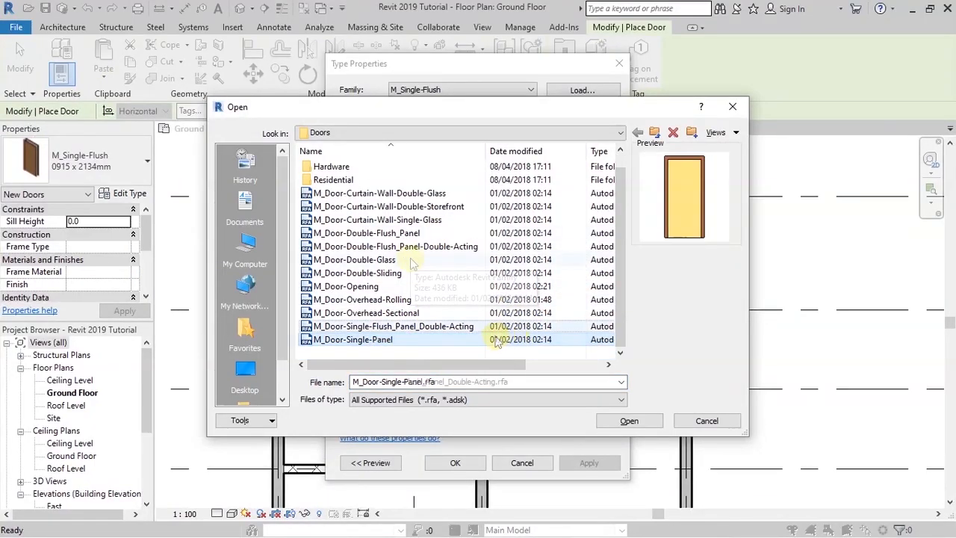
{"action": "key", "text": "Up"}
{"action": "key", "text": "Up"}
{"action": "key", "text": "Up"}
{"action": "key", "text": "Up"}
{"action": "key", "text": "Up"}
{"action": "key", "text": "Up"}
{"action": "key", "text": "Up"}
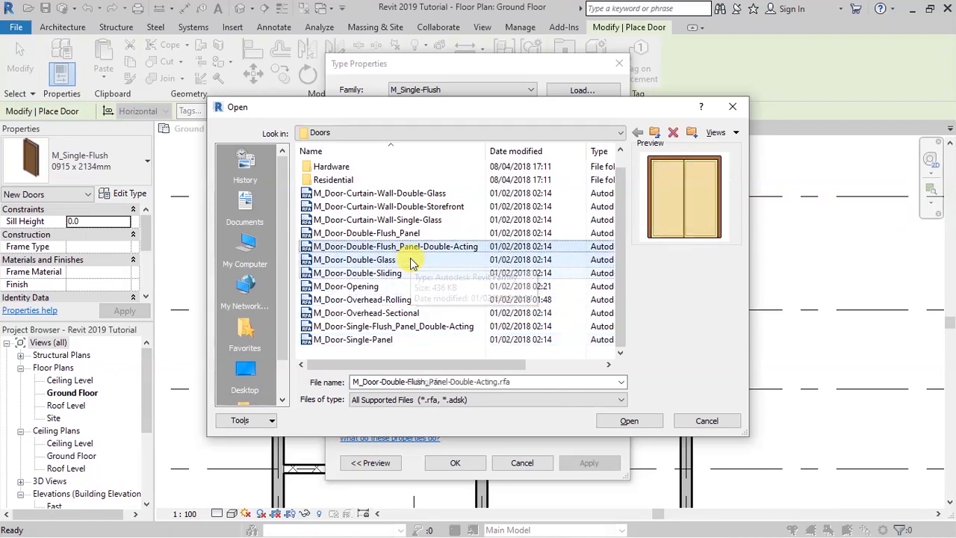
{"action": "key", "text": "Up"}
{"action": "key", "text": "Up"}
{"action": "key", "text": "Up"}
{"action": "key", "text": "Up"}
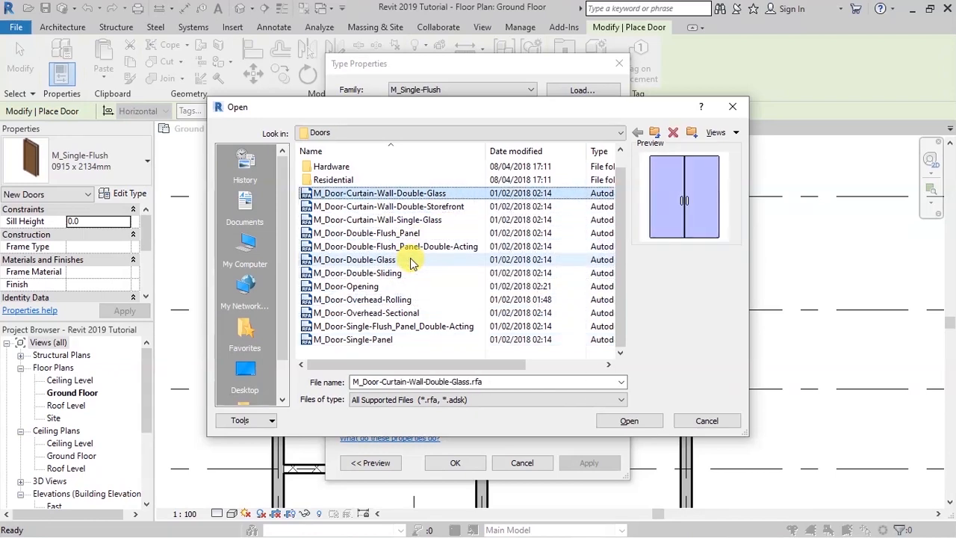
{"action": "key", "text": "Down"}
{"action": "key", "text": "Down"}
{"action": "key", "text": "Down"}
{"action": "key", "text": "Down"}
{"action": "key", "text": "Down"}
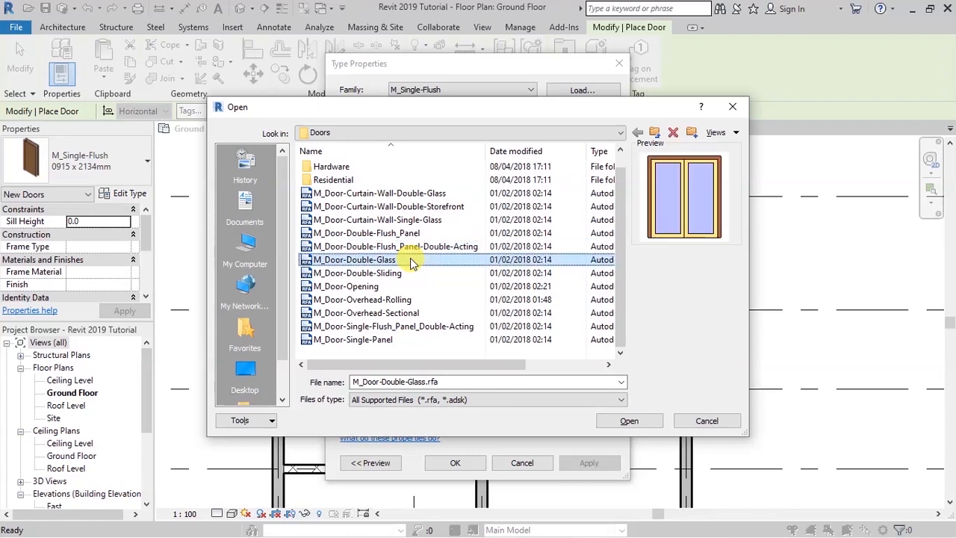
{"action": "key", "text": "Down"}
{"action": "key", "text": "Down"}
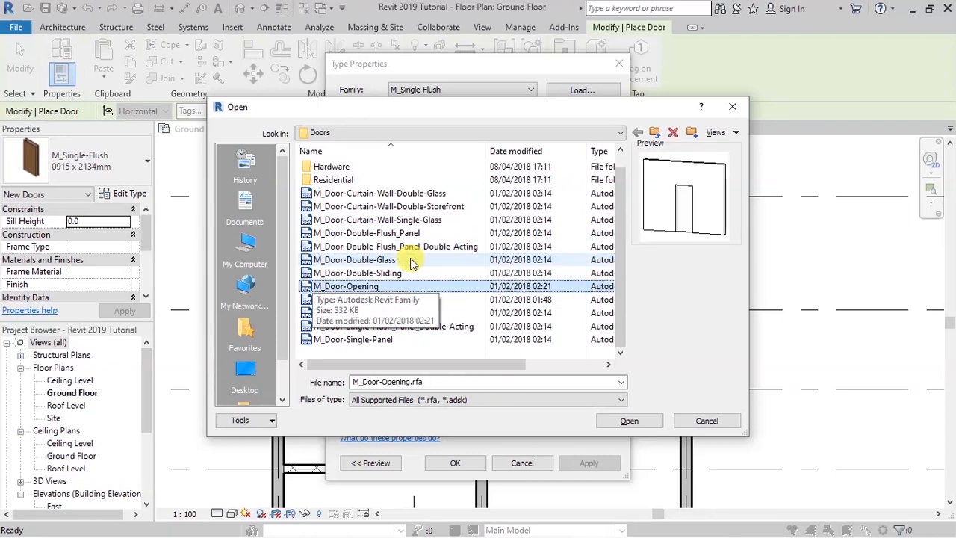
- Load the M_Door-Opening family and make its 0762 x 2032mm type the current door type
{"action": "left_click", "coordinate": [348, 286]}
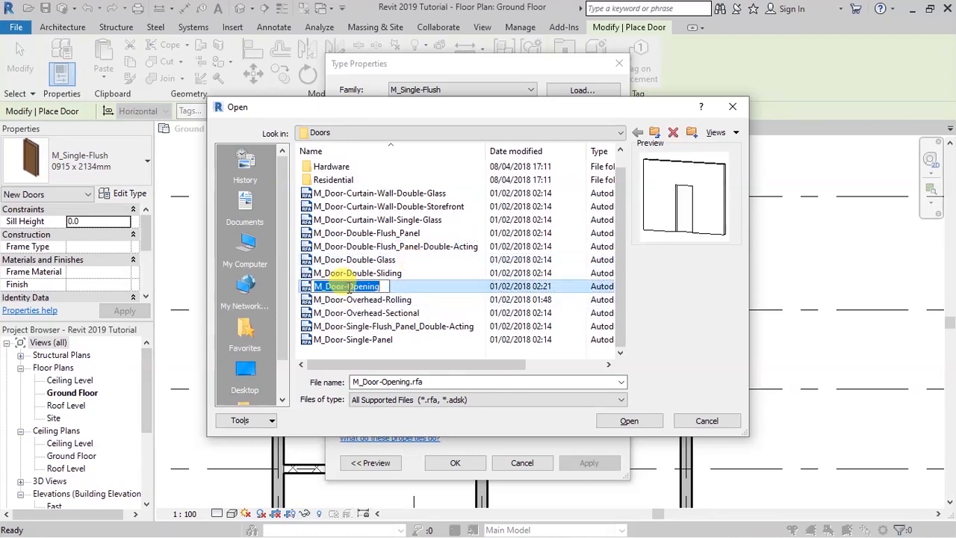
{"action": "left_click", "coordinate": [628, 423]}
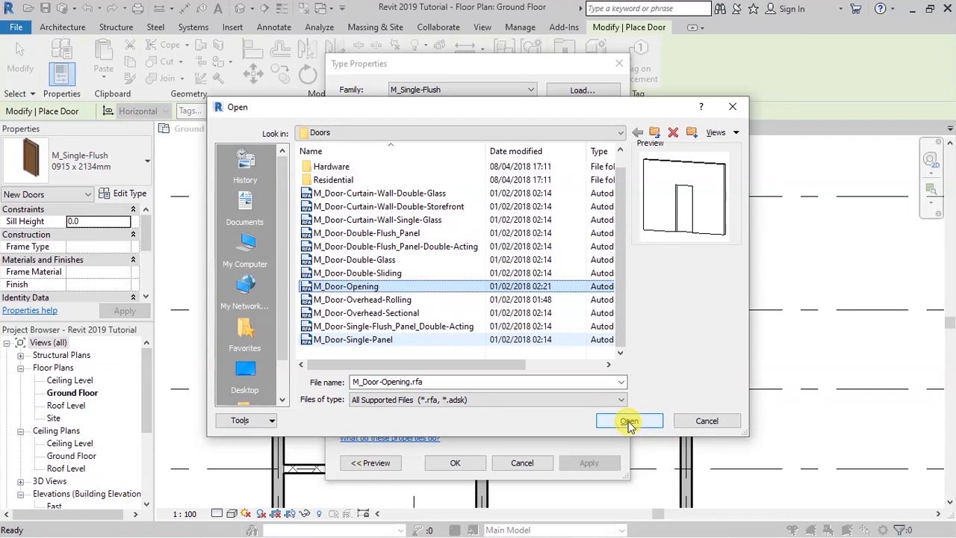
{"action": "left_click", "coordinate": [628, 421]}
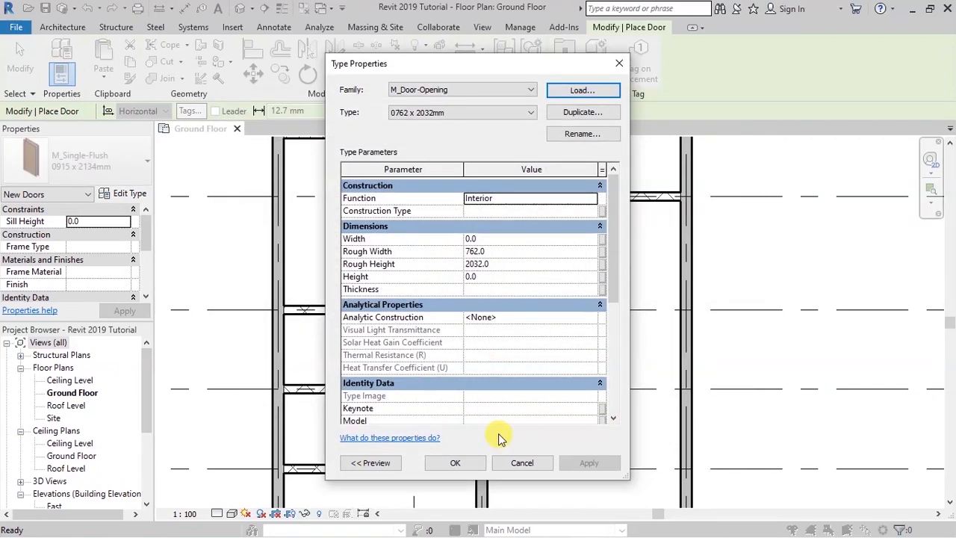
{"action": "left_click", "coordinate": [455, 462]}
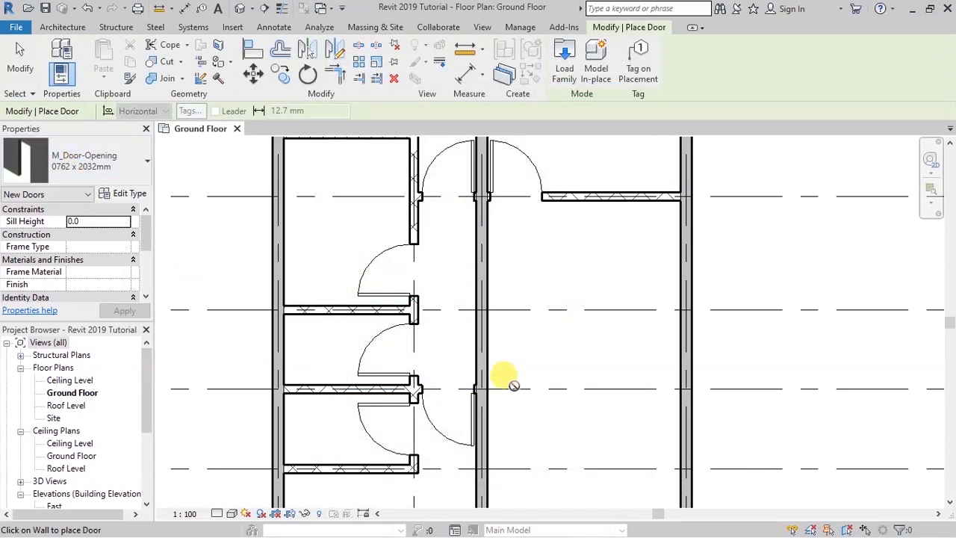
- Place the 0762 x 2032mm opening in the long central wall between grids 5 and 6, centred 800 mm from grid 6, and select it
{"action": "scroll", "coordinate": [452, 321], "scroll_direction": "down", "scroll_amount": 3}
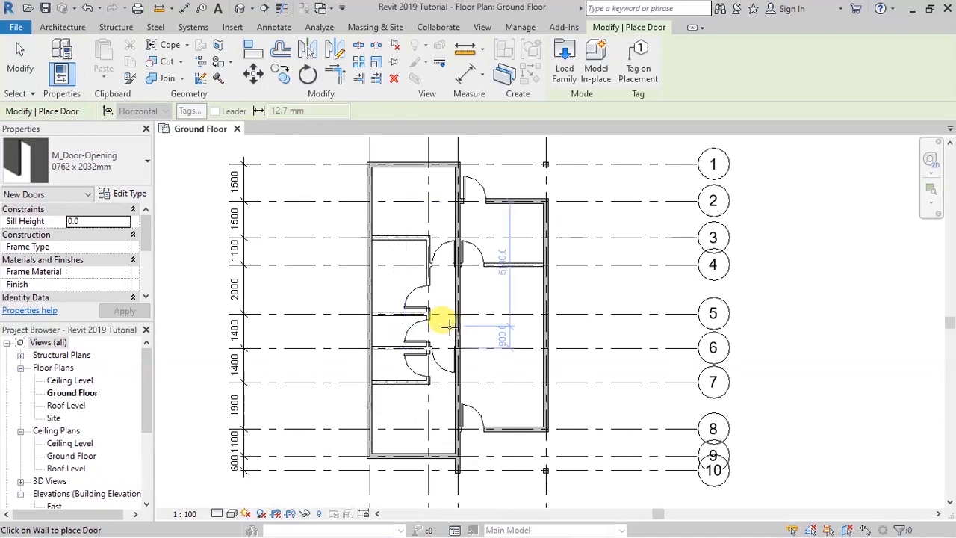
{"action": "scroll", "coordinate": [441, 316], "scroll_direction": "up", "scroll_amount": 2}
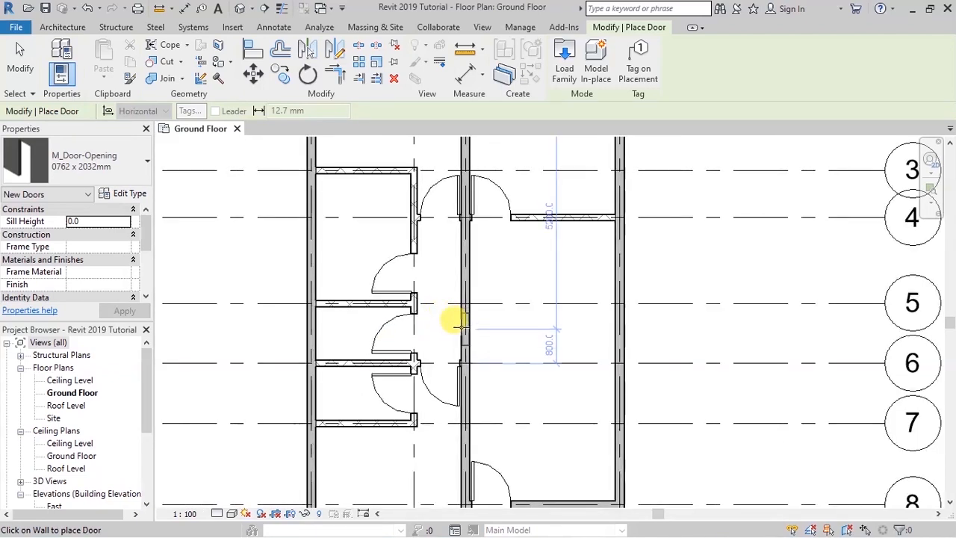
{"action": "left_click", "coordinate": [458, 323]}
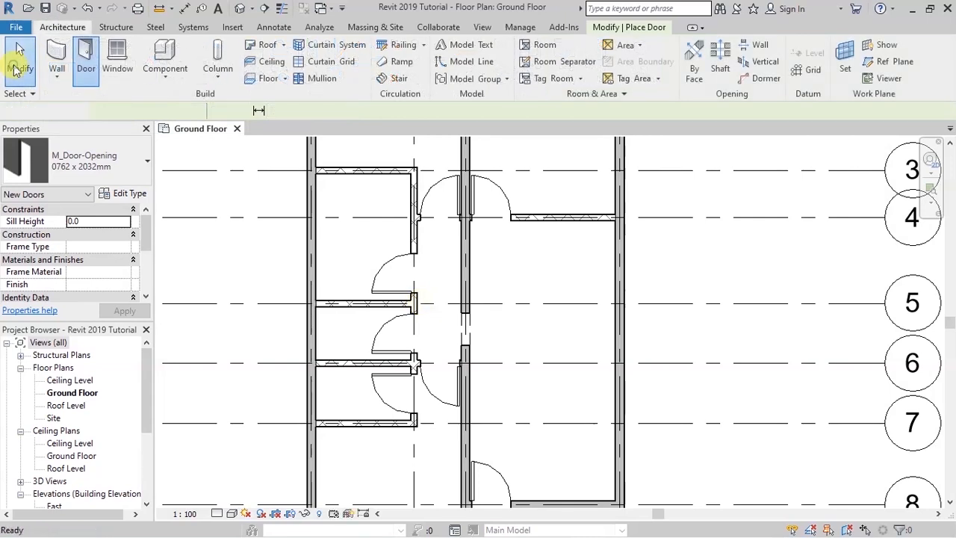
{"action": "left_click", "coordinate": [13, 68]}
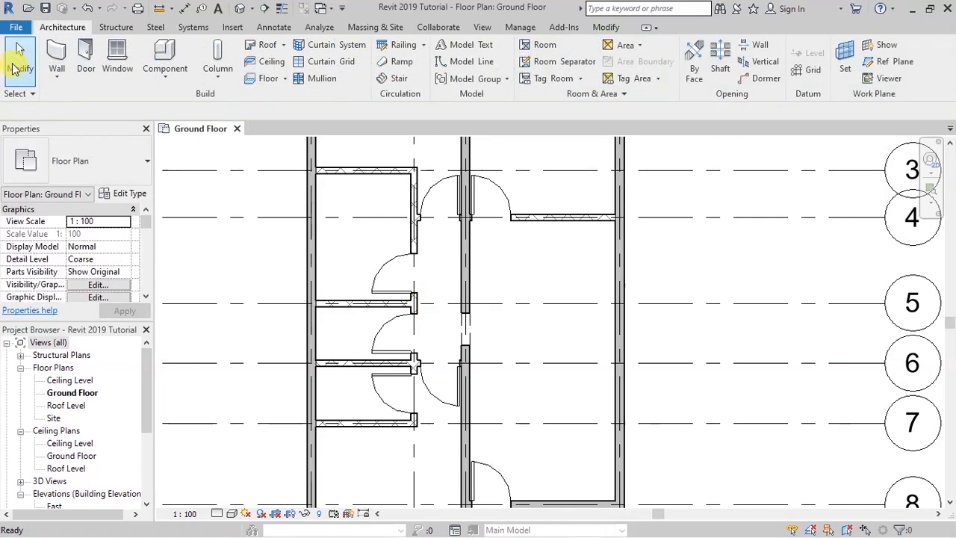
{"action": "left_click", "coordinate": [469, 344]}
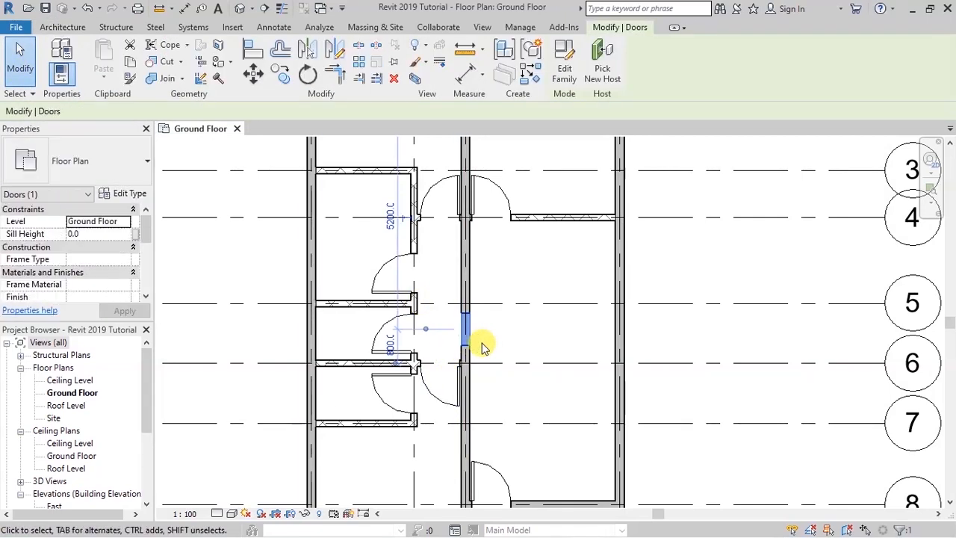
- Set the rough width of the selected opening's 0762 x 2032mm type to 1200 mm and deselect the opening
{"action": "left_click", "coordinate": [128, 196]}
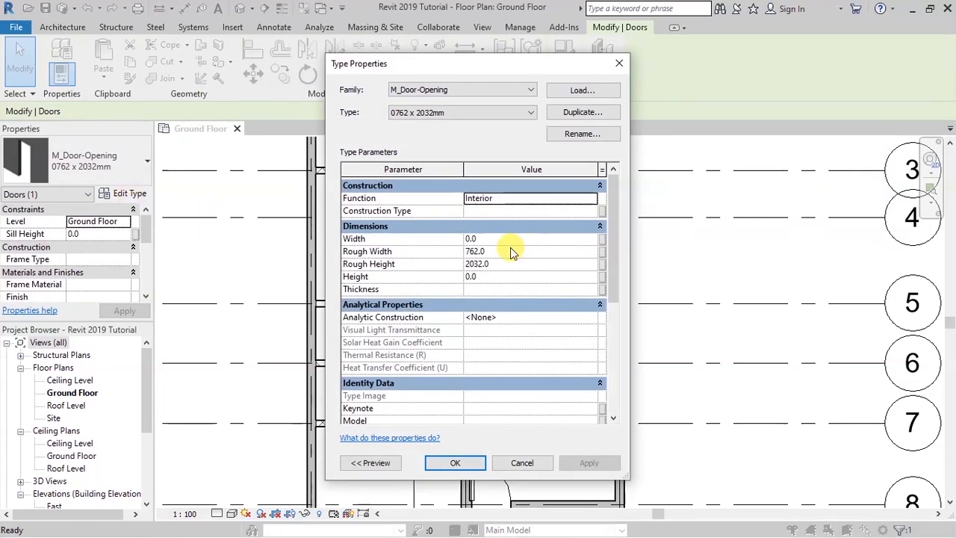
{"action": "left_click", "coordinate": [472, 251]}
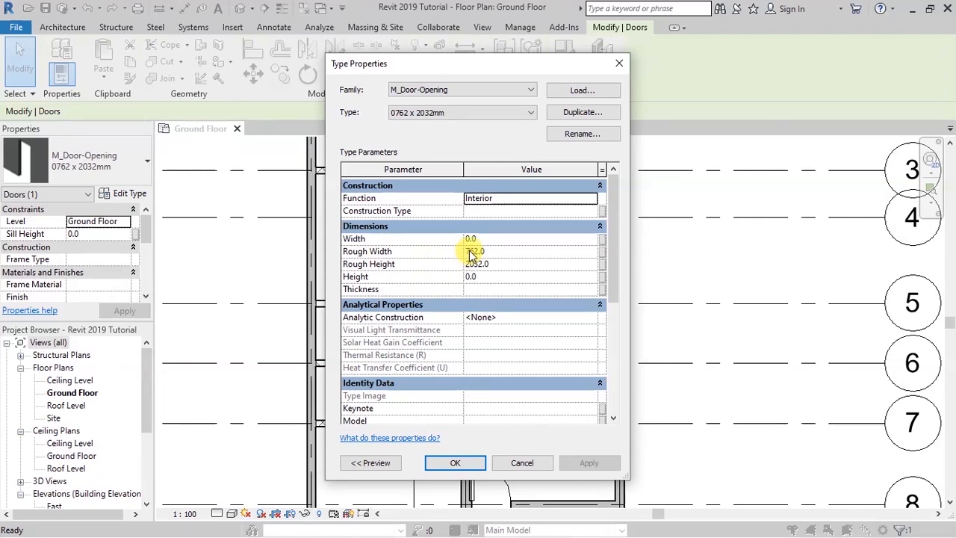
{"action": "left_click", "coordinate": [371, 253]}
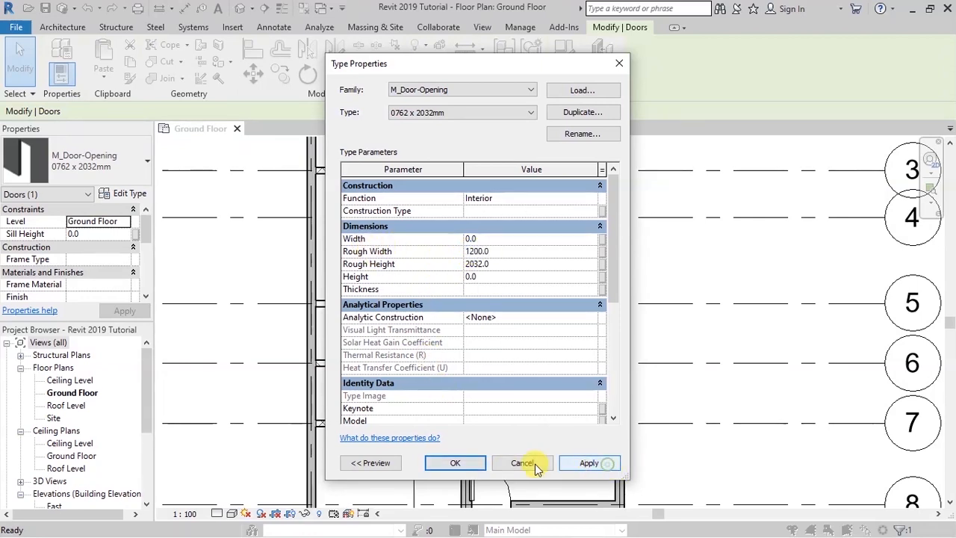
{"action": "left_click", "coordinate": [451, 463]}
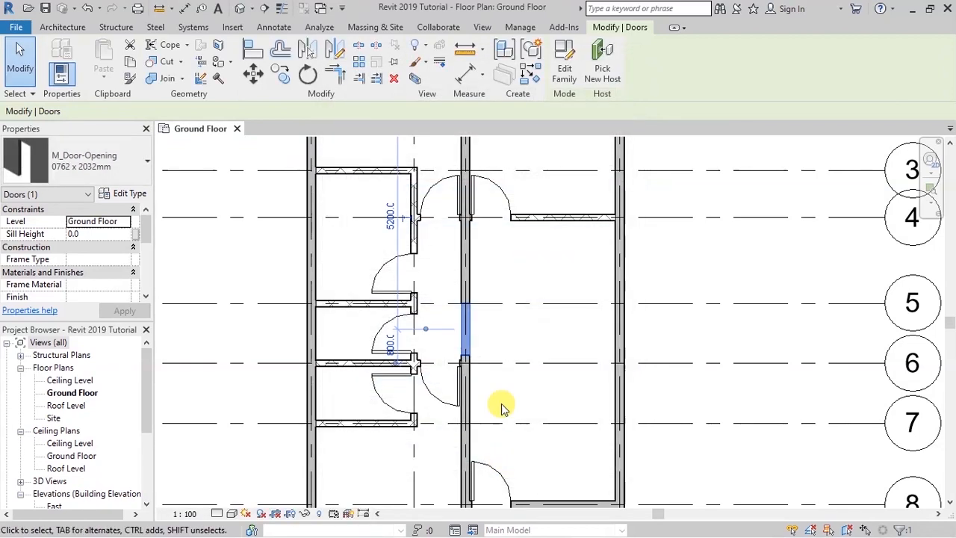
{"action": "scroll", "coordinate": [434, 311], "scroll_direction": "down", "scroll_amount": 1}
{"action": "left_click", "coordinate": [501, 326]}
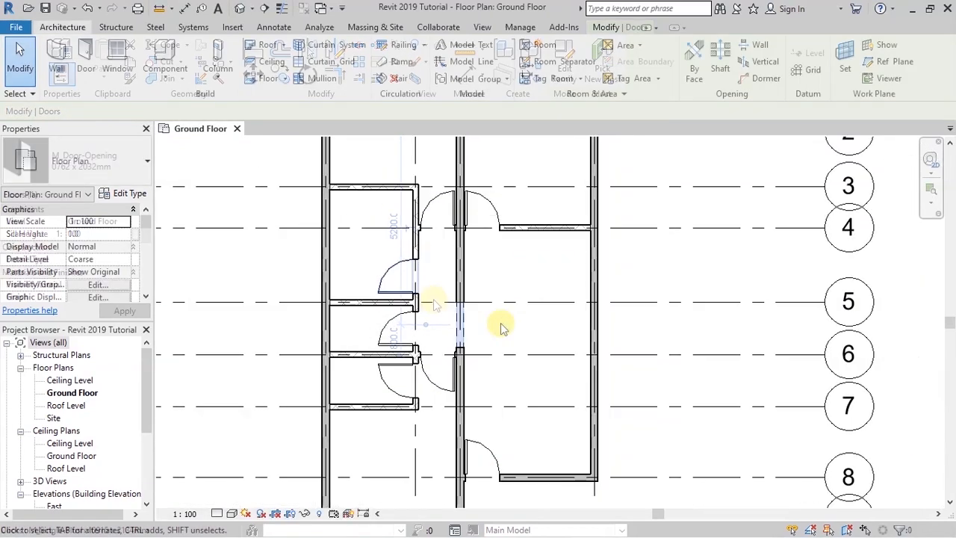
- Start placing a window and begin loading another window family, going up to the Libraries folder
{"action": "scroll", "coordinate": [430, 270], "scroll_direction": "down", "scroll_amount": 3}
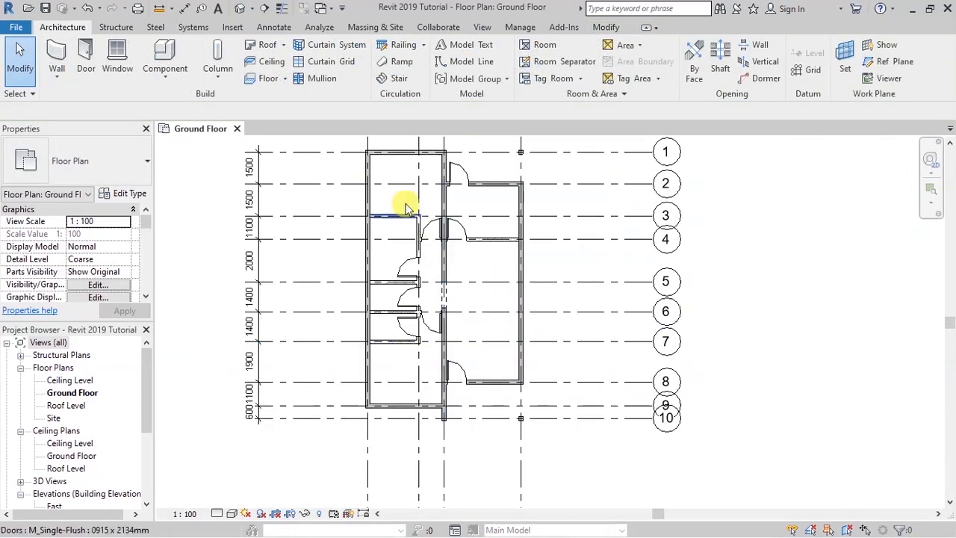
{"action": "scroll", "coordinate": [394, 144], "scroll_direction": "up", "scroll_amount": 2}
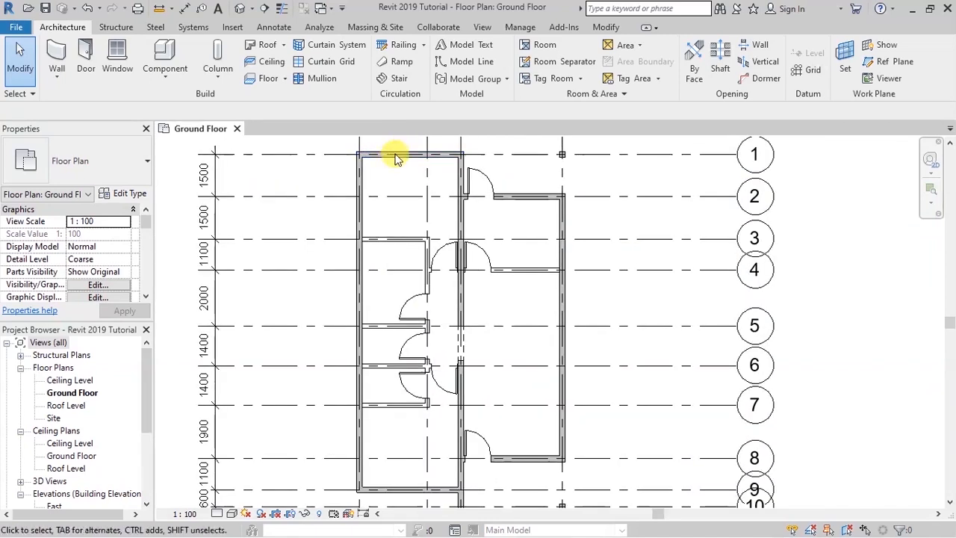
{"action": "scroll", "coordinate": [529, 347], "scroll_direction": "down", "scroll_amount": 1}
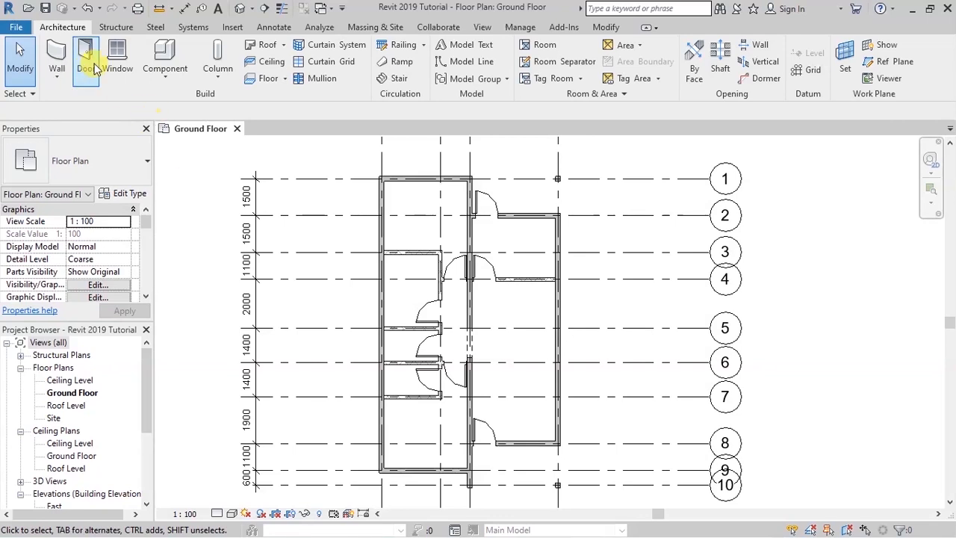
{"action": "left_click", "coordinate": [118, 56]}
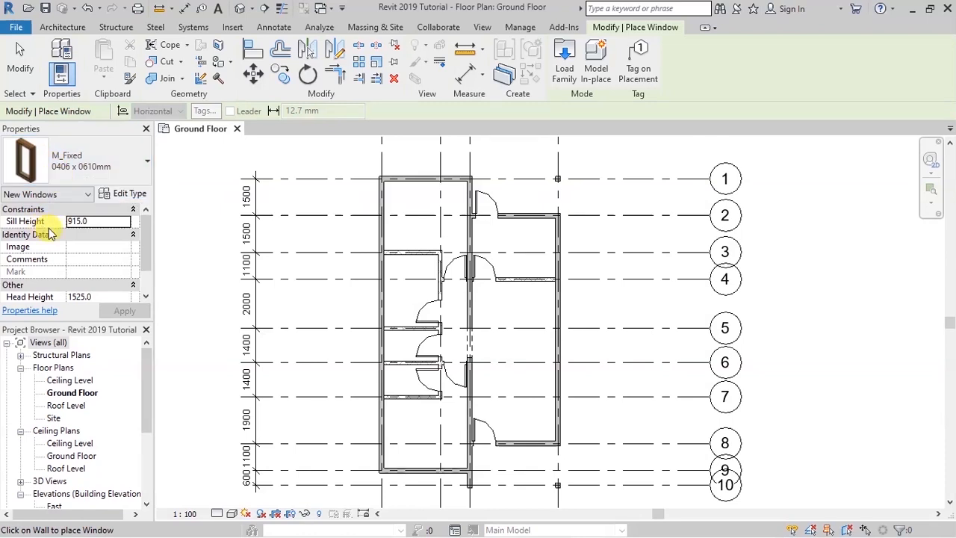
{"action": "left_click", "coordinate": [124, 195]}
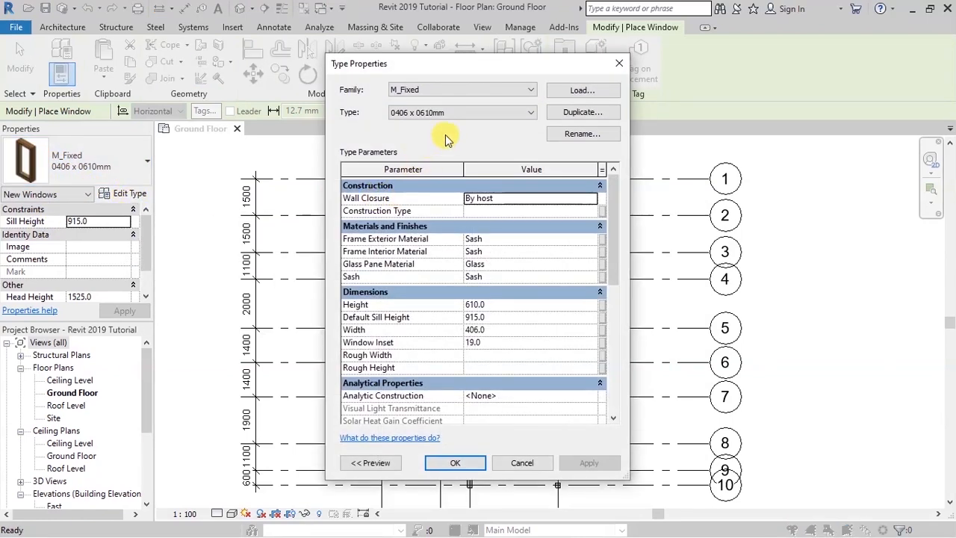
{"action": "left_click", "coordinate": [530, 90]}
{"action": "left_click", "coordinate": [479, 133]}
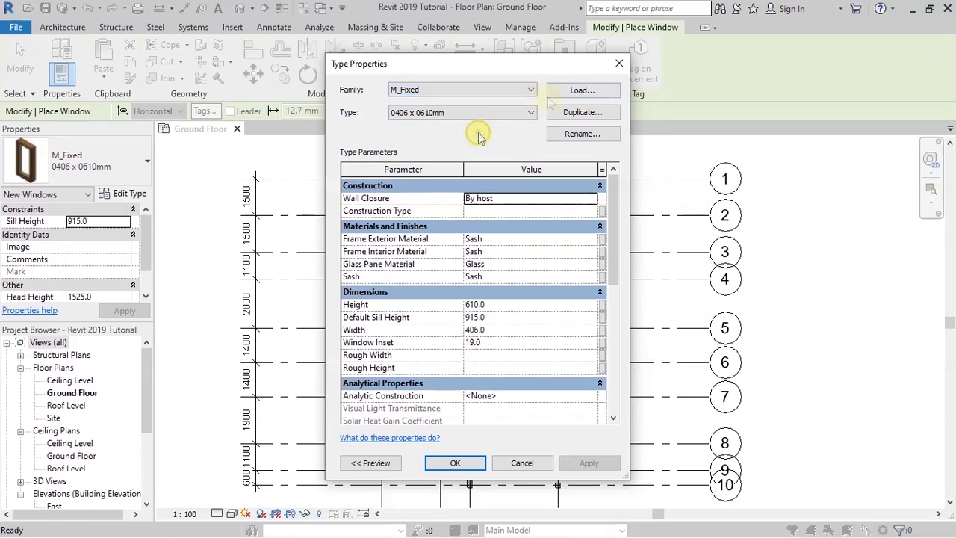
{"action": "left_click", "coordinate": [579, 91]}
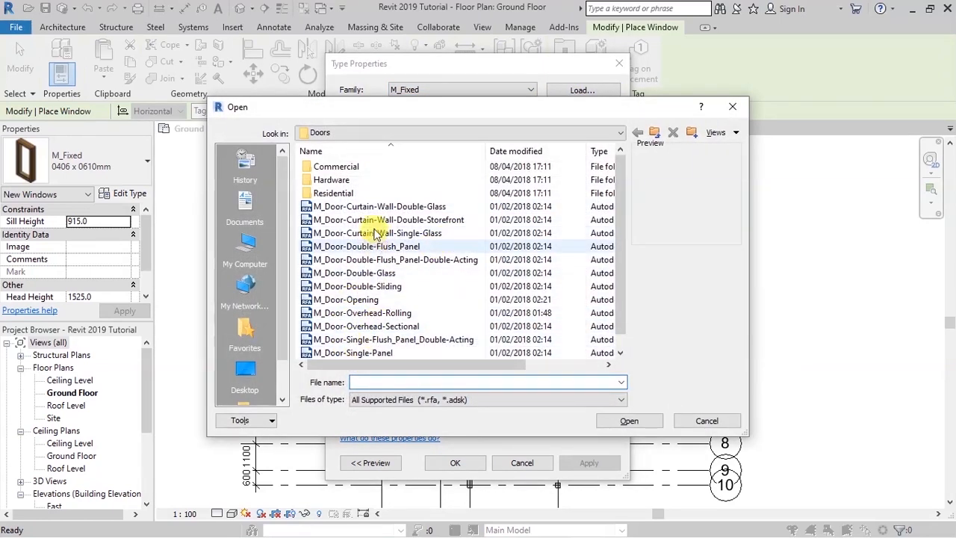
{"action": "left_click", "coordinate": [619, 135]}
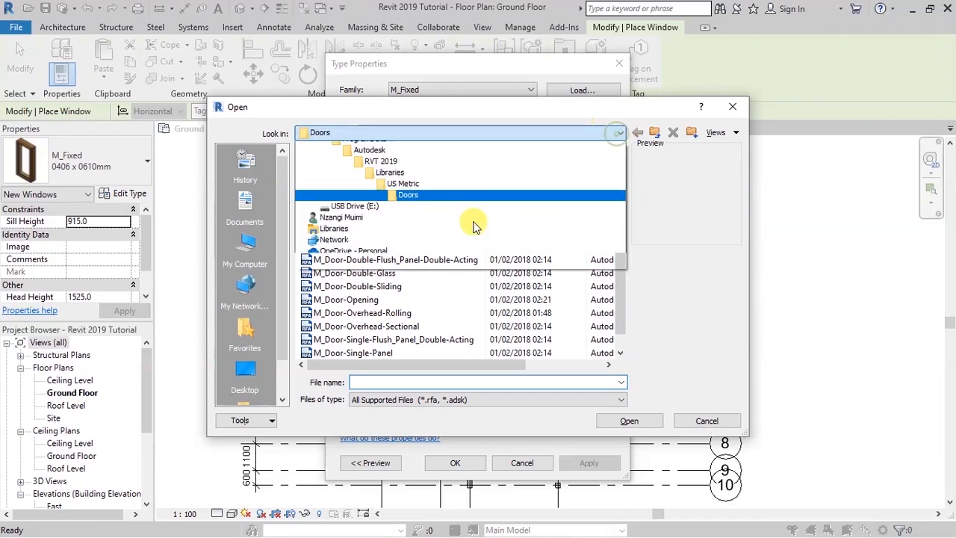
{"action": "left_click", "coordinate": [393, 215]}
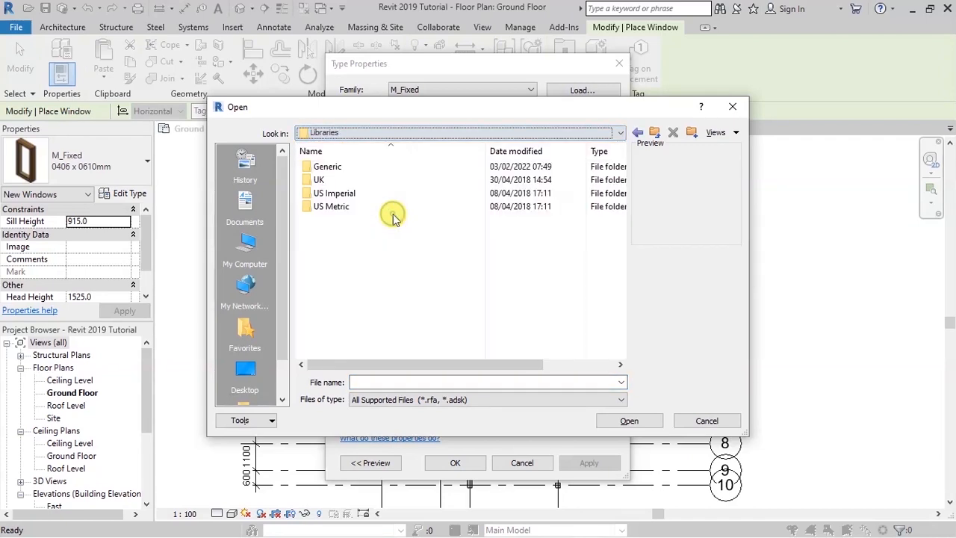
{"action": "double_click", "coordinate": [331, 206]}
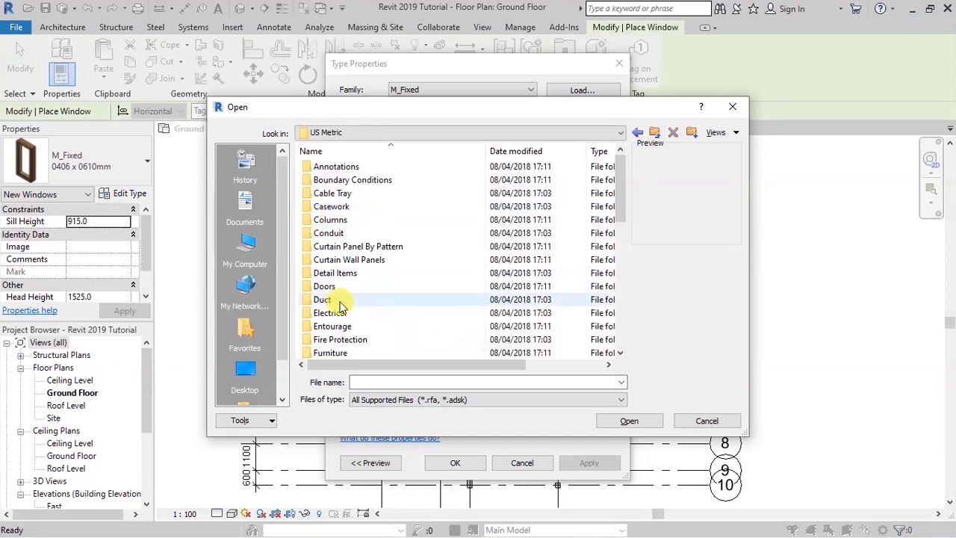
{"action": "double_click", "coordinate": [324, 286]}
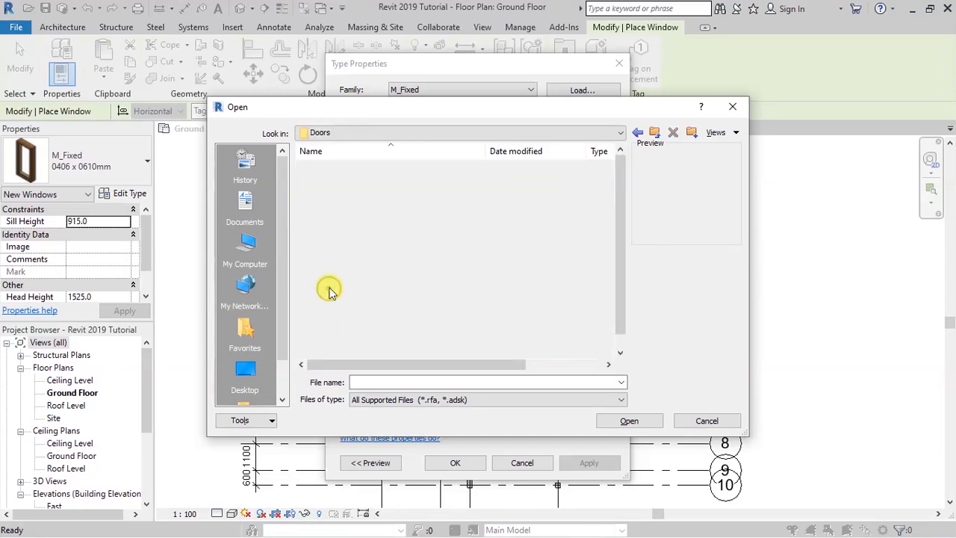
{"action": "left_click", "coordinate": [620, 133]}
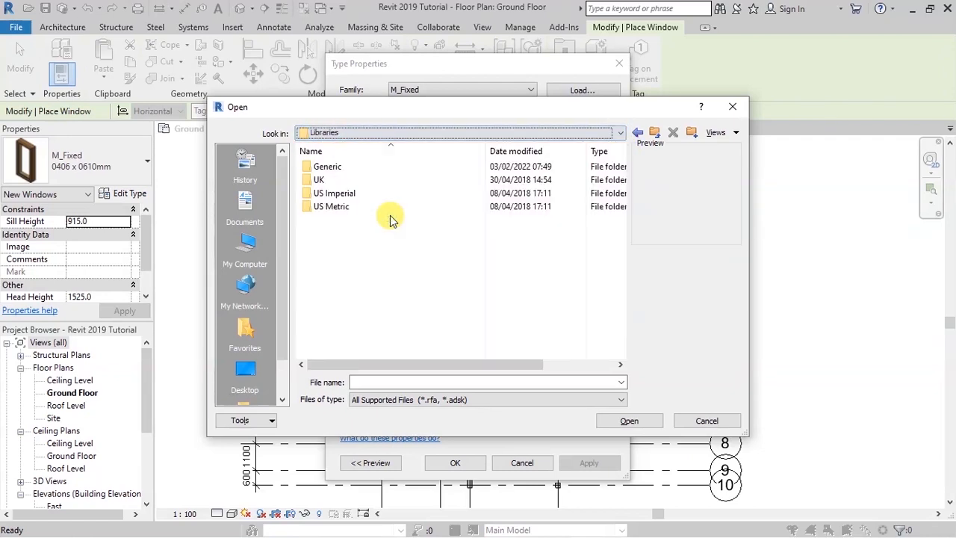
- Open the Windows folder of the UK library
{"action": "double_click", "coordinate": [321, 180]}
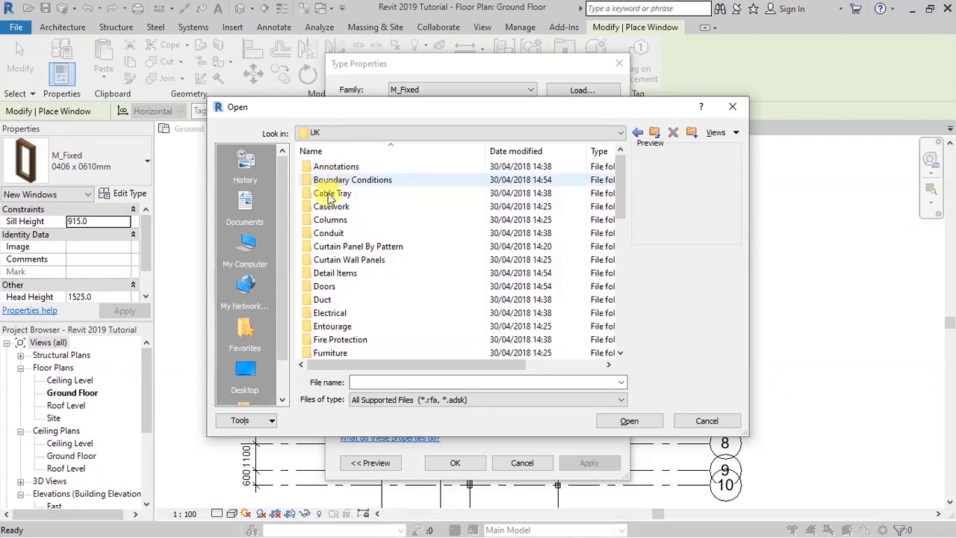
{"action": "double_click", "coordinate": [330, 287]}
{"action": "scroll", "coordinate": [332, 290], "scroll_direction": "down", "scroll_amount": 9}
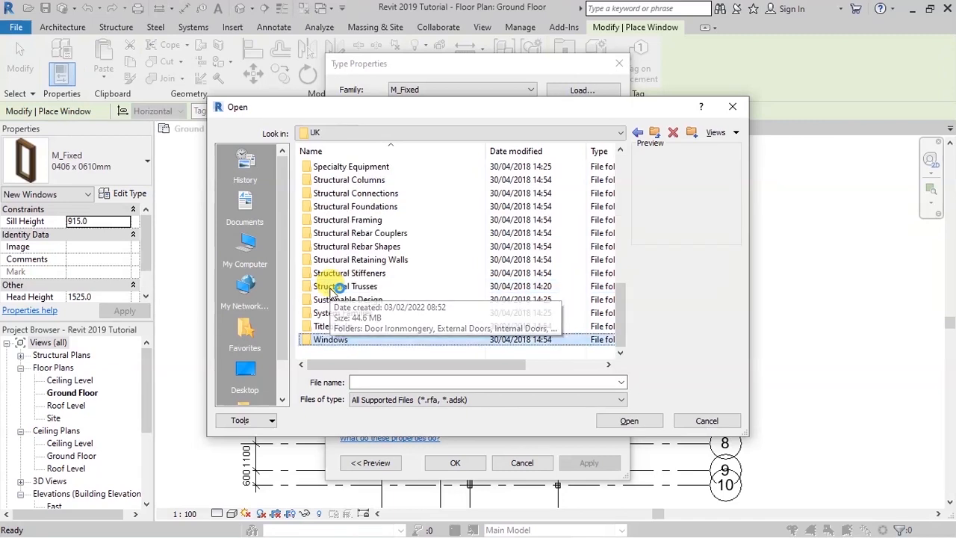
{"action": "double_click", "coordinate": [337, 336]}
- Examine the previews of the window families in the UK Windows folder to find a suitable window
{"action": "key", "text": "Down"}
{"action": "key", "text": "Down"}
{"action": "key", "text": "Down"}
{"action": "key", "text": "Down"}
{"action": "key", "text": "Down"}
{"action": "key", "text": "Down"}
{"action": "key", "text": "Down"}
{"action": "key", "text": "Down"}
{"action": "key", "text": "Down"}
{"action": "key", "text": "Down"}
{"action": "key", "text": "Down"}
{"action": "key", "text": "Down"}
{"action": "key", "text": "Down"}
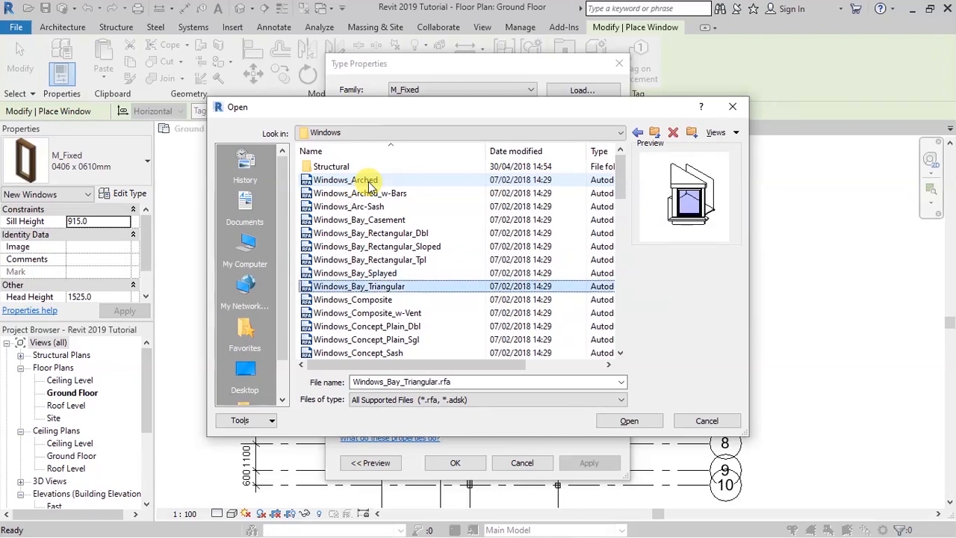
{"action": "key", "text": "Down"}
{"action": "key", "text": "Down"}
{"action": "key", "text": "Down"}
{"action": "key", "text": "Down"}
{"action": "key", "text": "Down"}
{"action": "key", "text": "Down"}
{"action": "key", "text": "Down"}
{"action": "key", "text": "Down"}
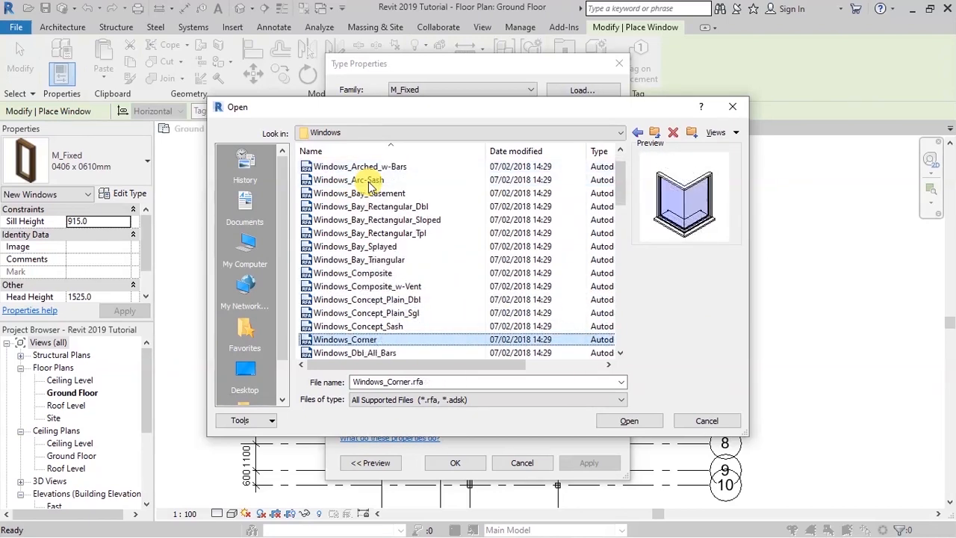
{"action": "key", "text": "Down"}
{"action": "key", "text": "Down"}
{"action": "key", "text": "Down"}
{"action": "key", "text": "Down"}
{"action": "key", "text": "Down"}
{"action": "key", "text": "Down"}
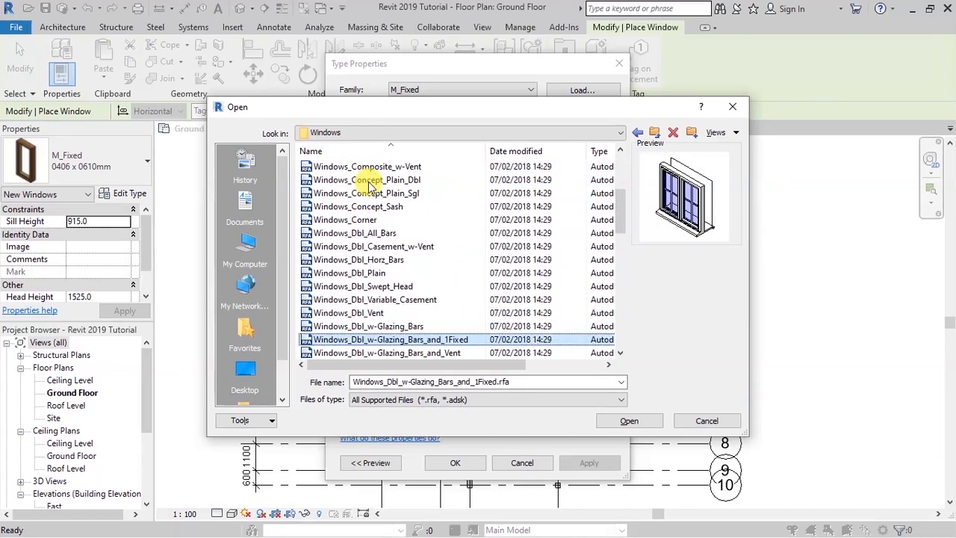
{"action": "key", "text": "Down"}
{"action": "key", "text": "Down"}
{"action": "key", "text": "Down"}
{"action": "key", "text": "Down"}
{"action": "key", "text": "Down"}
{"action": "key", "text": "Down"}
{"action": "key", "text": "Down"}
{"action": "key", "text": "Down"}
{"action": "key", "text": "Down"}
{"action": "key", "text": "Down"}
{"action": "key", "text": "Down"}
{"action": "key", "text": "Down"}
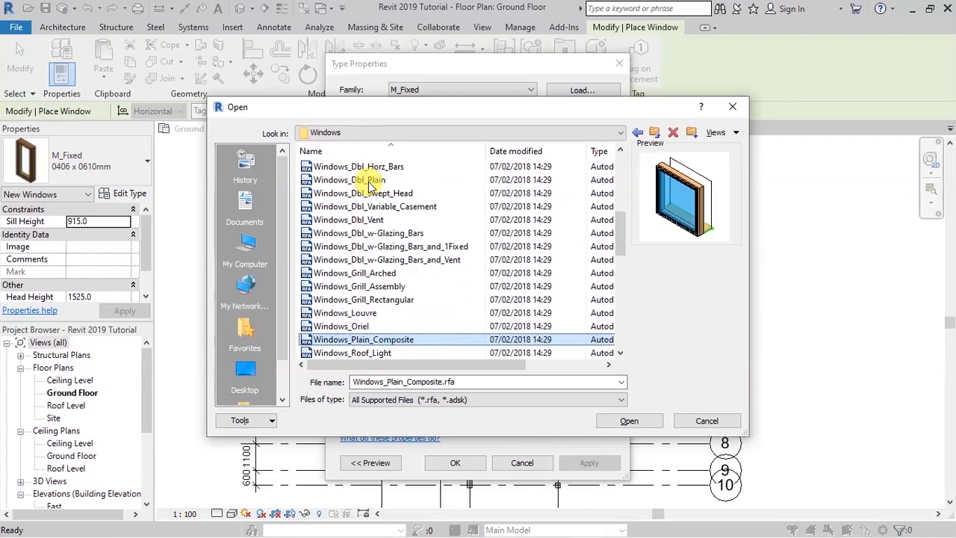
- Load the Windows_Sgl_All_Bars family from the UK Windows folder
{"action": "key", "text": "Down"}
{"action": "key", "text": "Down"}
{"action": "key", "text": "Down"}
{"action": "key", "text": "Down"}
{"action": "key", "text": "Down"}
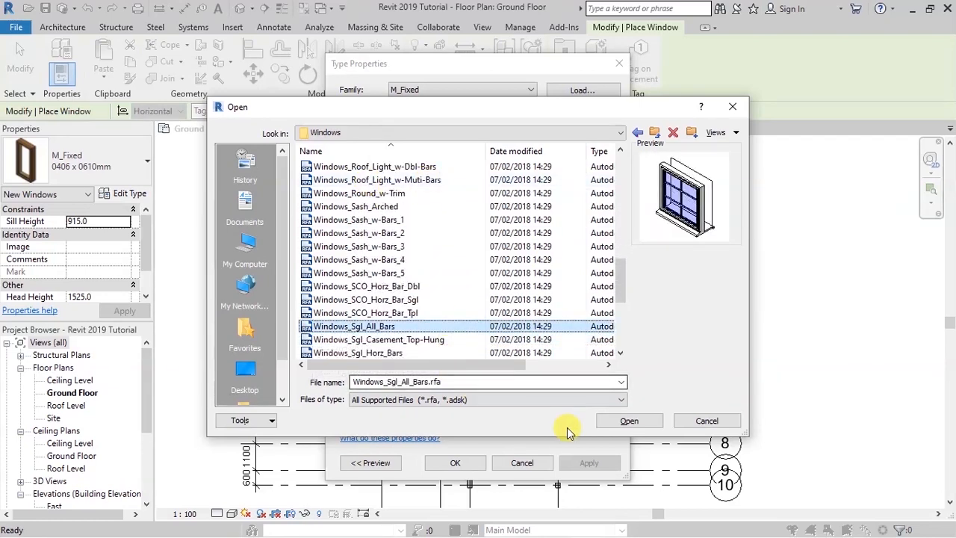
{"action": "left_click", "coordinate": [611, 423]}
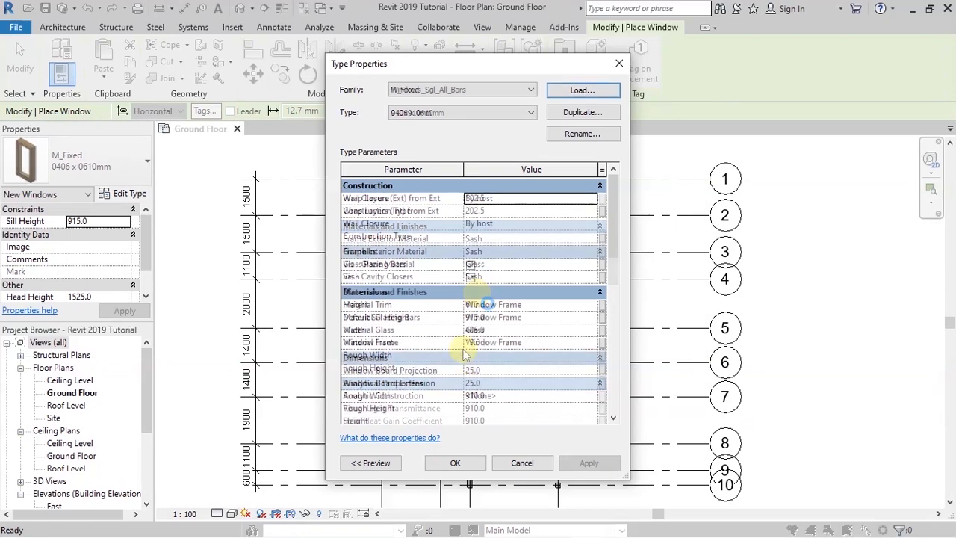
- Set the 910x910mm window type's height to 1200 mm and its width to 1400 mm
{"action": "scroll", "coordinate": [448, 329], "scroll_direction": "down", "scroll_amount": 3}
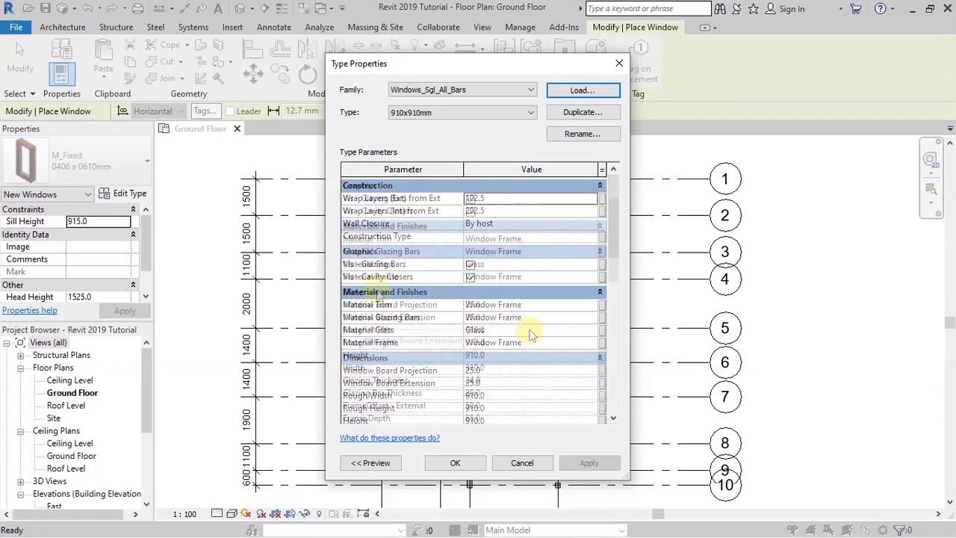
{"action": "left_click", "coordinate": [475, 355]}
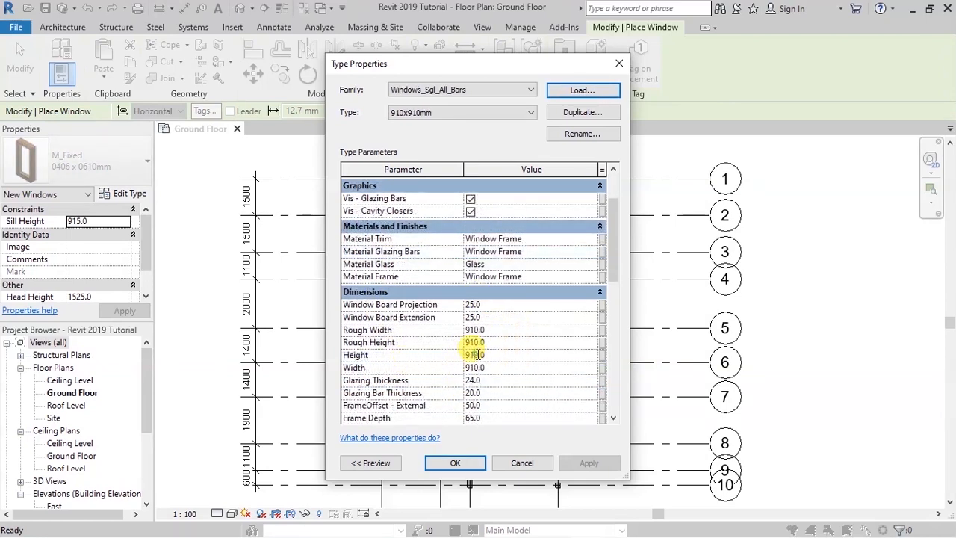
{"action": "left_click", "coordinate": [491, 354]}
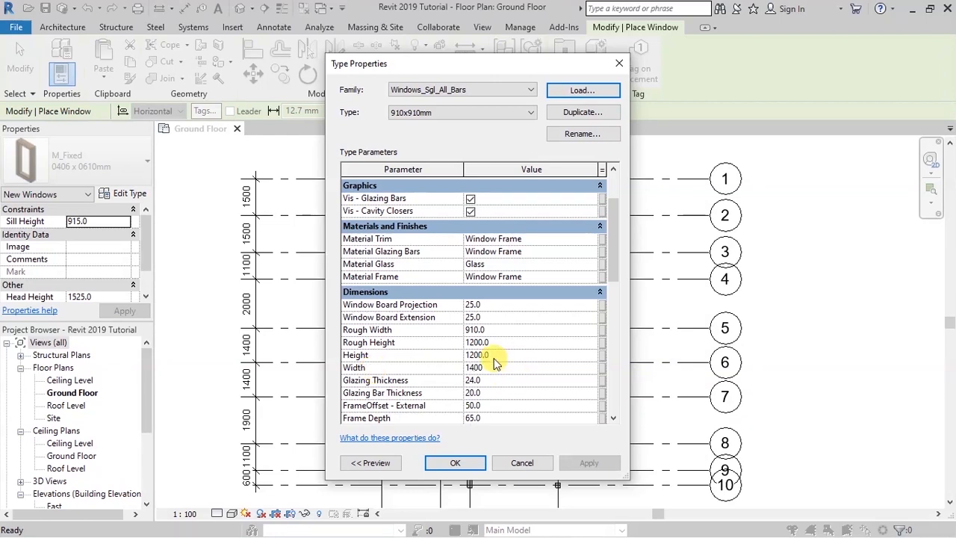
{"action": "left_click", "coordinate": [457, 463]}
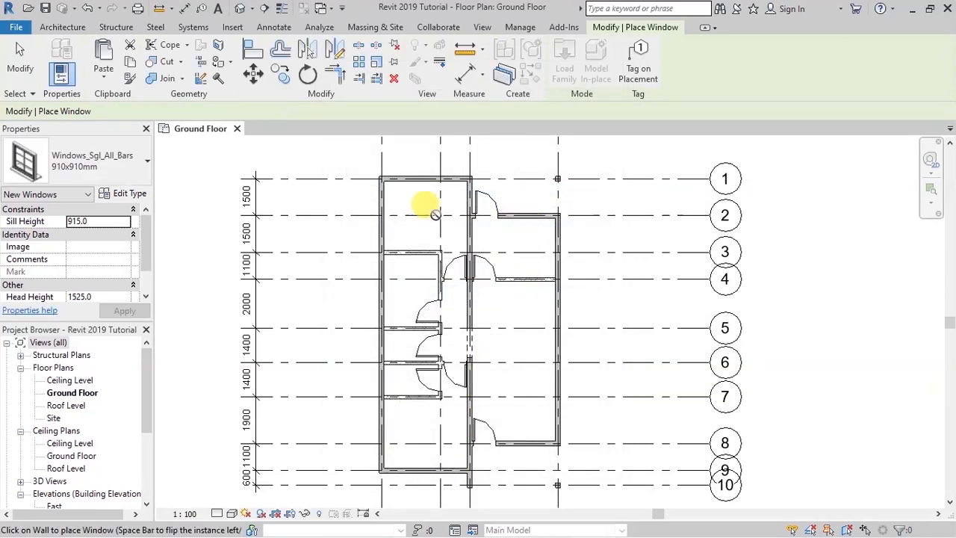
- Place a window in the short exterior wall on grid 8, centred 1200 mm from the outer wall's grid line
{"action": "scroll", "coordinate": [427, 207], "scroll_direction": "down", "scroll_amount": 2}
{"action": "scroll", "coordinate": [492, 388], "scroll_direction": "up", "scroll_amount": 4}
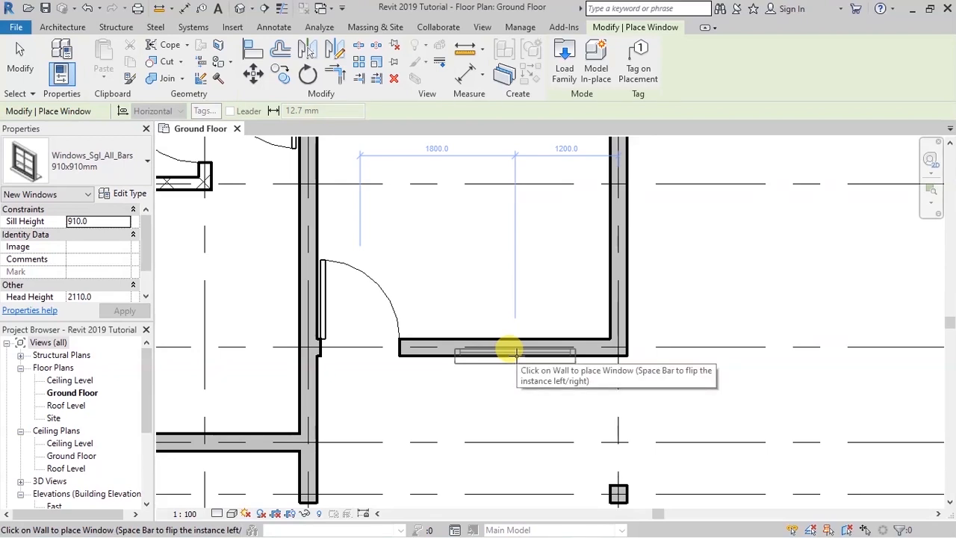
{"action": "left_click", "coordinate": [514, 398]}
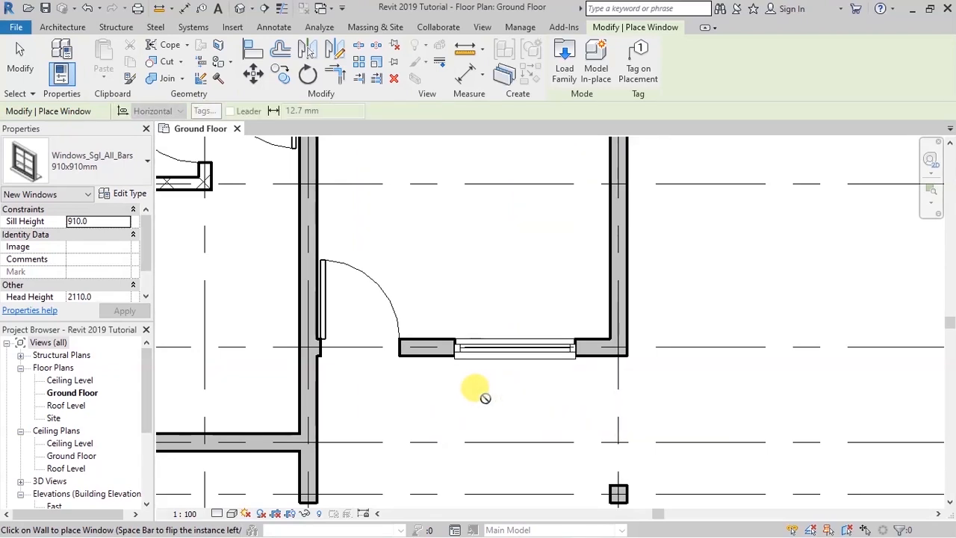
- Place a window in the long outer wall near grid 7, centred 1800 mm from grid 8
{"action": "scroll", "coordinate": [485, 397], "scroll_direction": "down", "scroll_amount": 3}
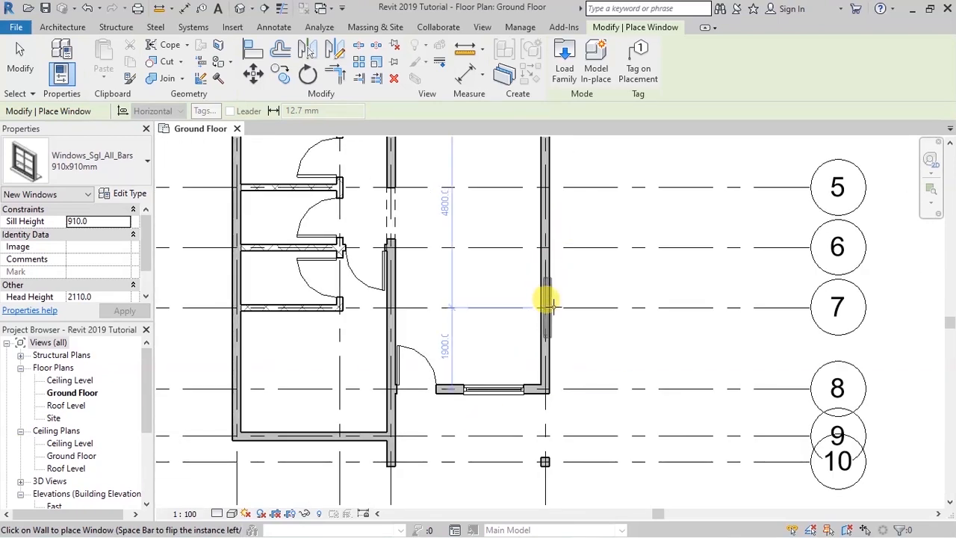
{"action": "left_click", "coordinate": [548, 310]}
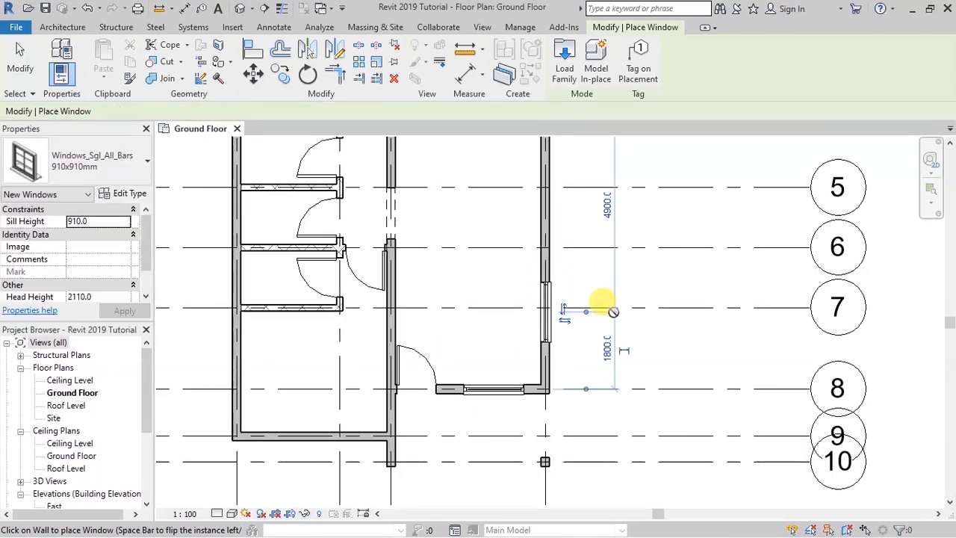
{"action": "scroll", "coordinate": [573, 388], "scroll_direction": "down", "scroll_amount": 3}
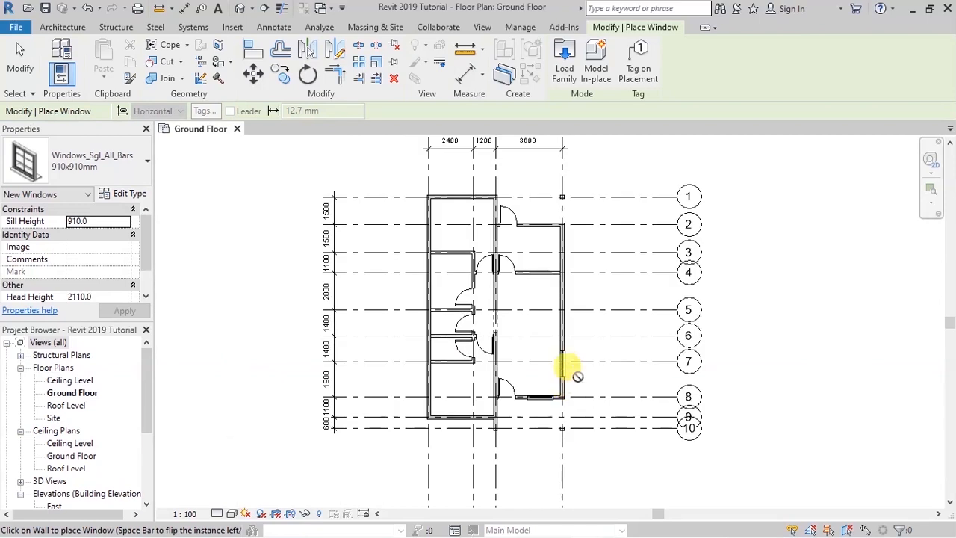
{"action": "scroll", "coordinate": [597, 247], "scroll_direction": "up", "scroll_amount": 2}
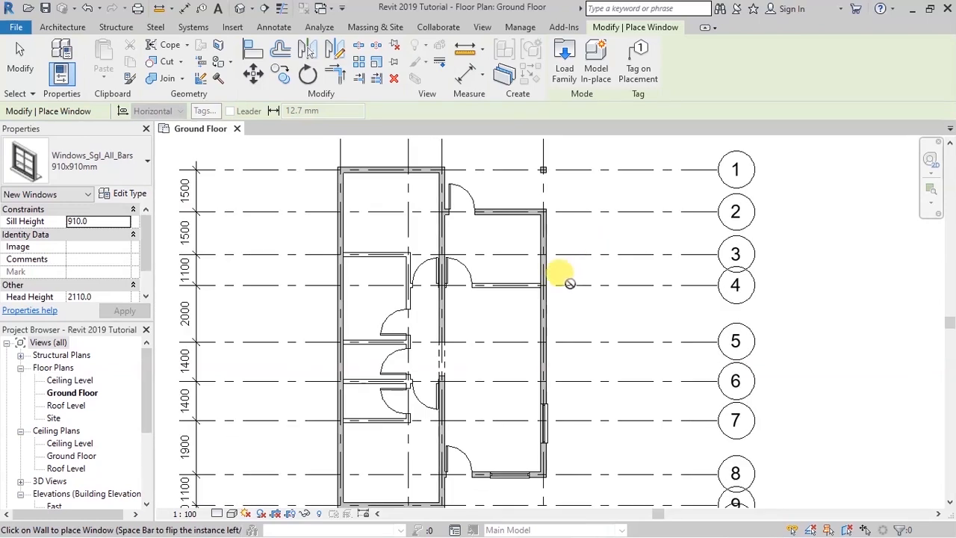
- Place windows in the grid D wall just above grid 5 and in the grid 2 wall, the latter centred 1200 mm from grid D
{"action": "left_click", "coordinate": [548, 326]}
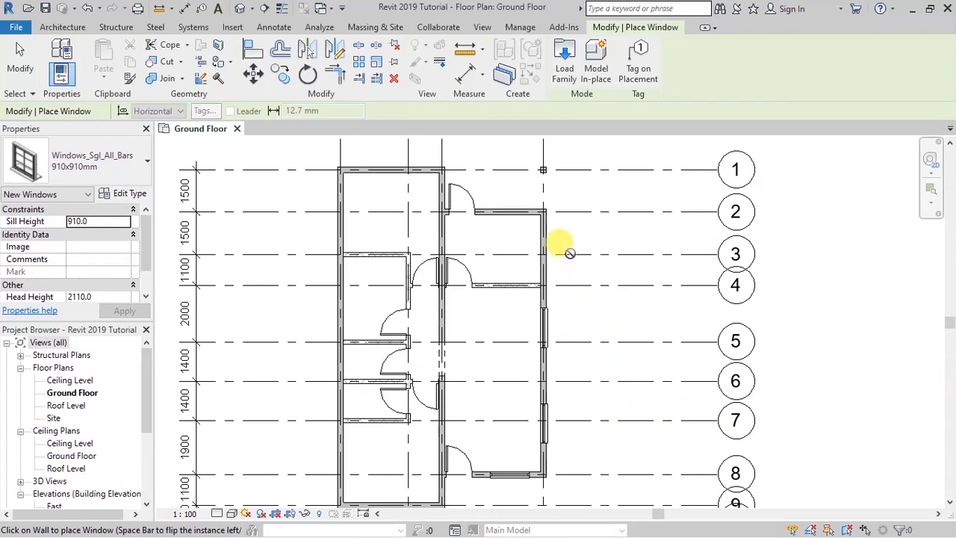
{"action": "scroll", "coordinate": [498, 189], "scroll_direction": "up", "scroll_amount": 3}
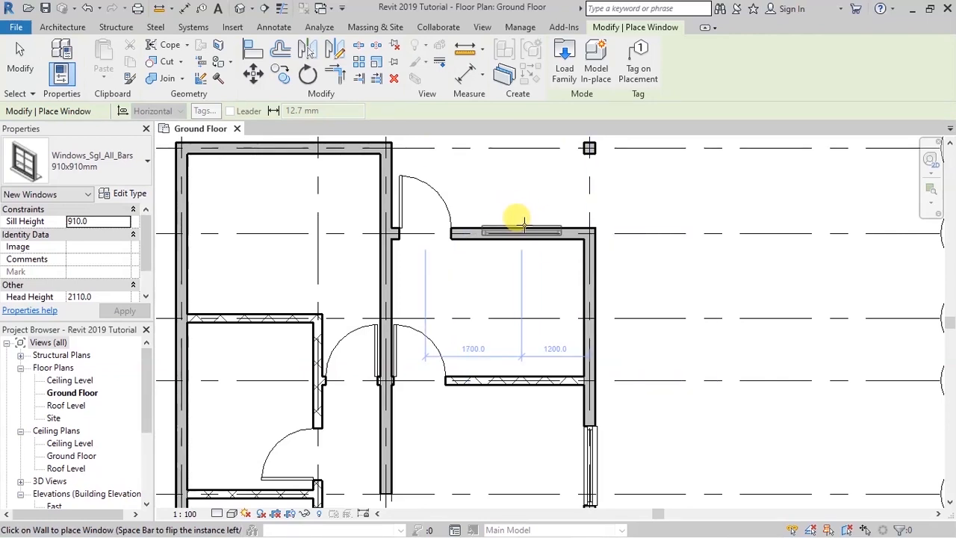
{"action": "left_click", "coordinate": [522, 224]}
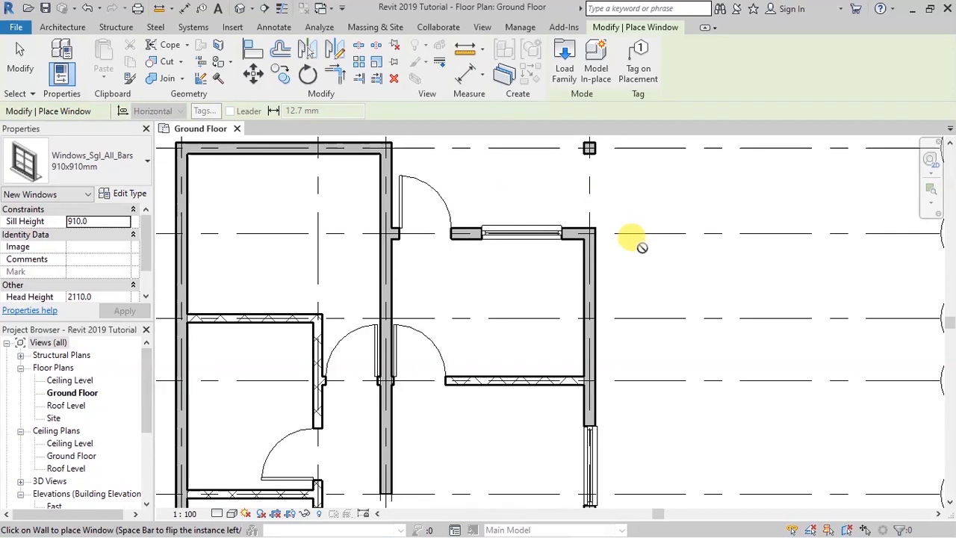
- Place windows in the grid 1 wall between grids A and C and in the grid A wall, the latter centred about 1700 mm from grid 1
{"action": "scroll", "coordinate": [635, 243], "scroll_direction": "down", "scroll_amount": 3}
{"action": "scroll", "coordinate": [486, 217], "scroll_direction": "down", "scroll_amount": 2}
{"action": "scroll", "coordinate": [448, 186], "scroll_direction": "up", "scroll_amount": 6}
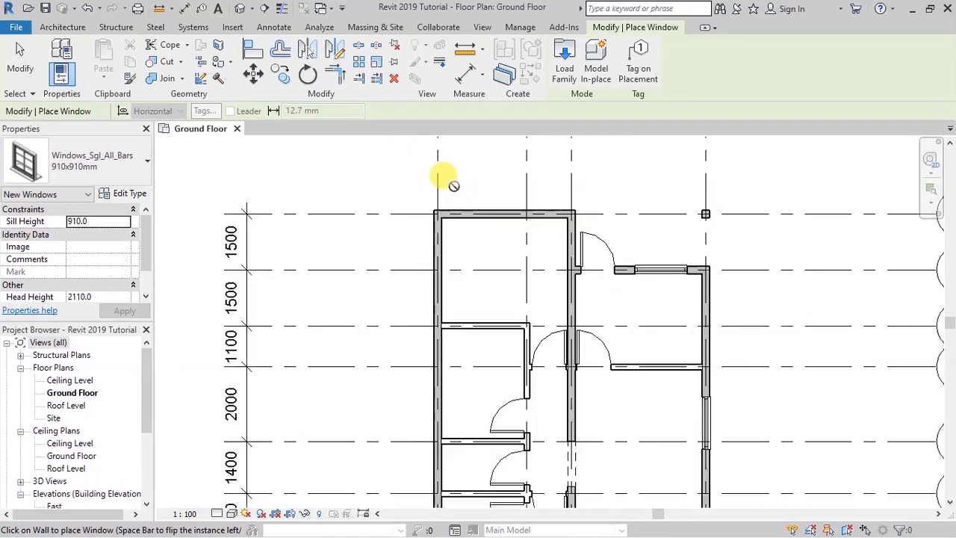
{"action": "left_click", "coordinate": [520, 215]}
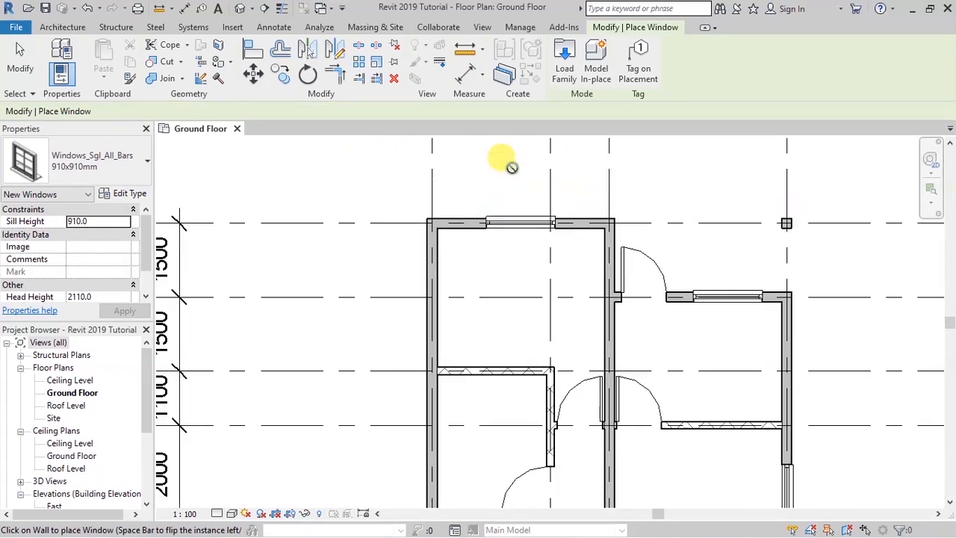
{"action": "left_click", "coordinate": [422, 300]}
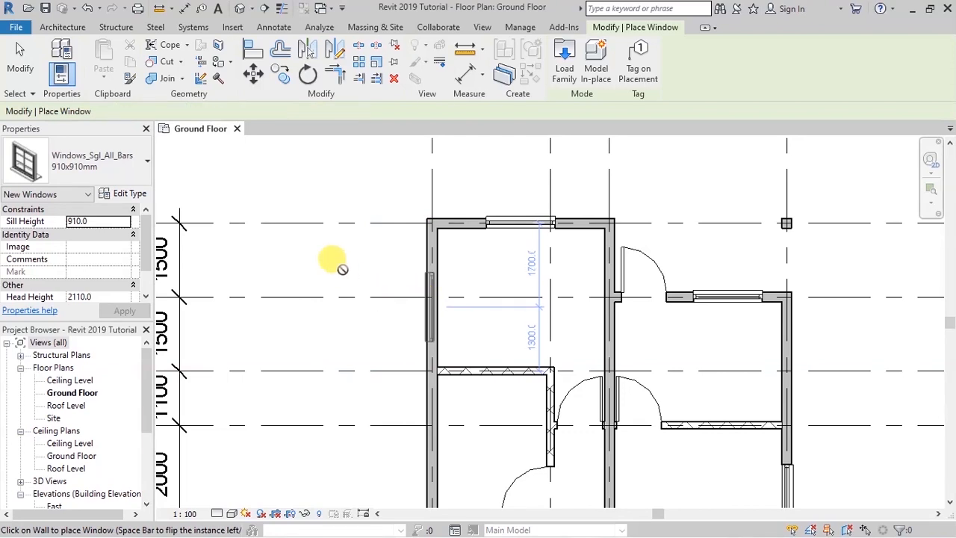
- Place a window in the grid A wall between grids 3 and 5, with its nearer edge about 850 mm from grid 3
{"action": "scroll", "coordinate": [344, 181], "scroll_direction": "down", "scroll_amount": 3}
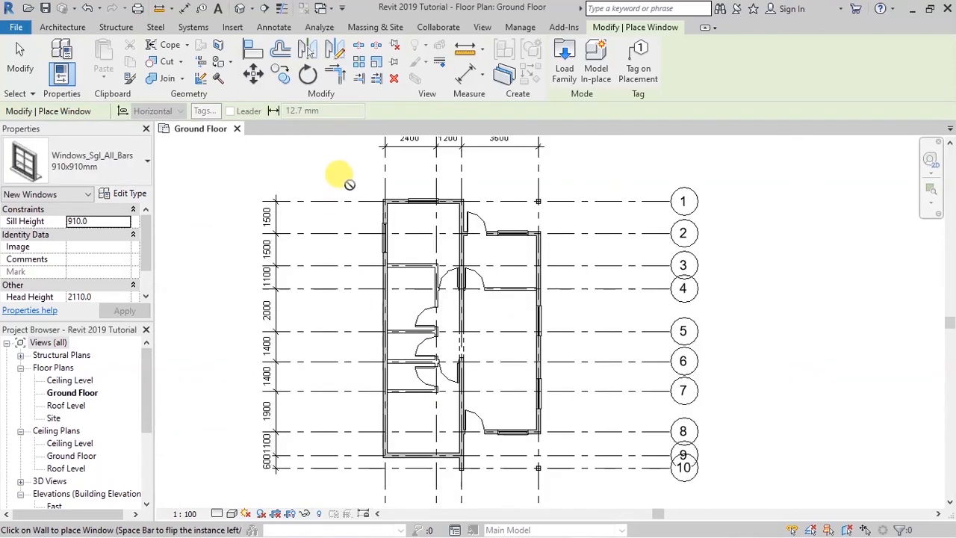
{"action": "scroll", "coordinate": [351, 332], "scroll_direction": "up", "scroll_amount": 4}
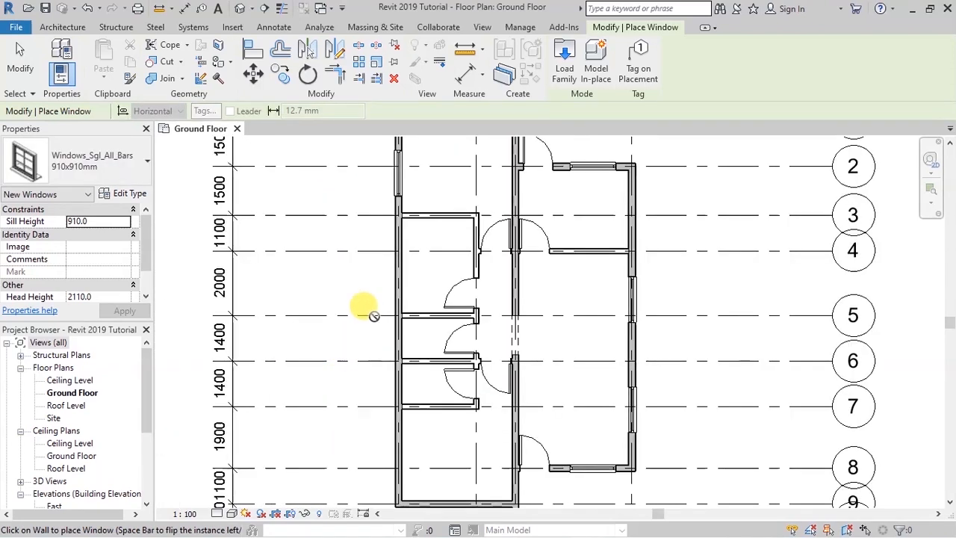
{"action": "left_click", "coordinate": [390, 261]}
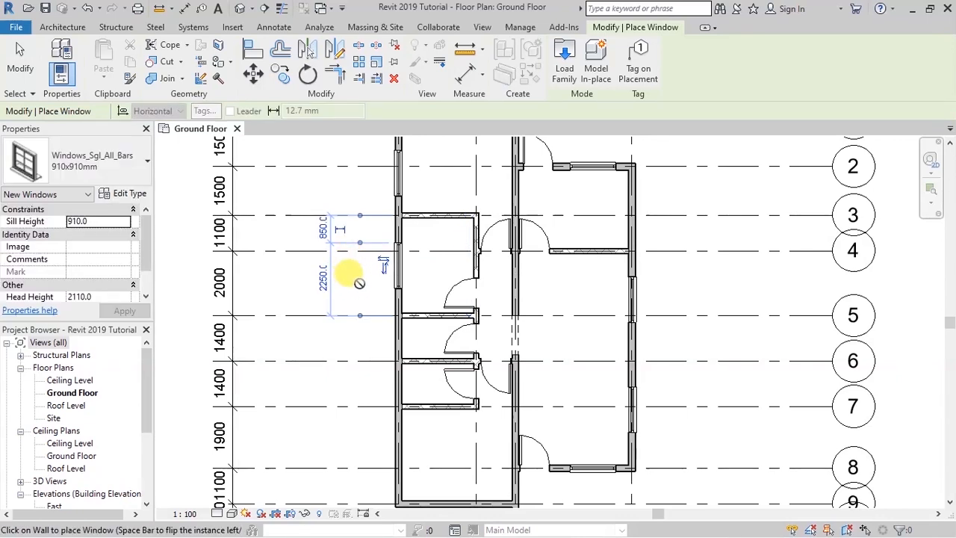
- Place a window in the grid 9 wall, centred 1700 mm from grid A
{"action": "scroll", "coordinate": [374, 261], "scroll_direction": "down", "scroll_amount": 2}
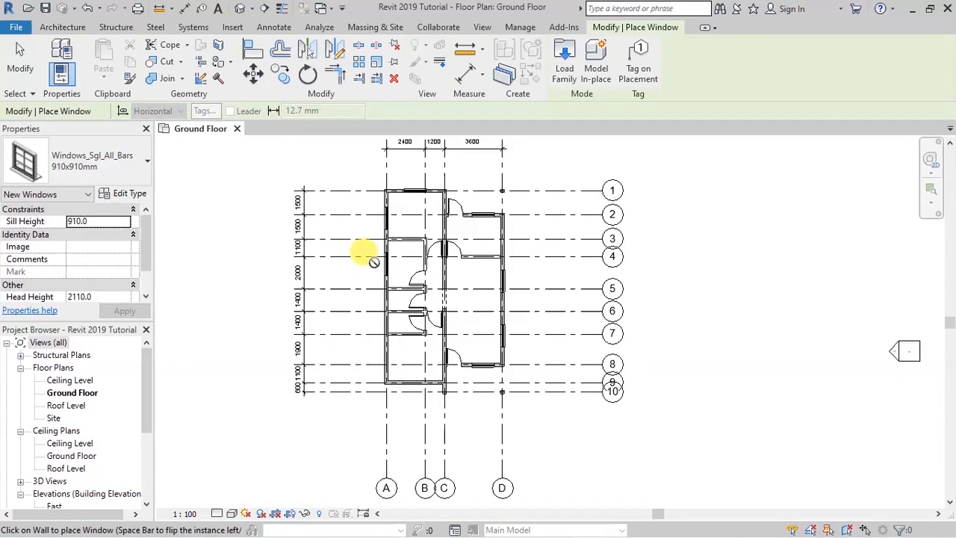
{"action": "scroll", "coordinate": [377, 359], "scroll_direction": "up", "scroll_amount": 5}
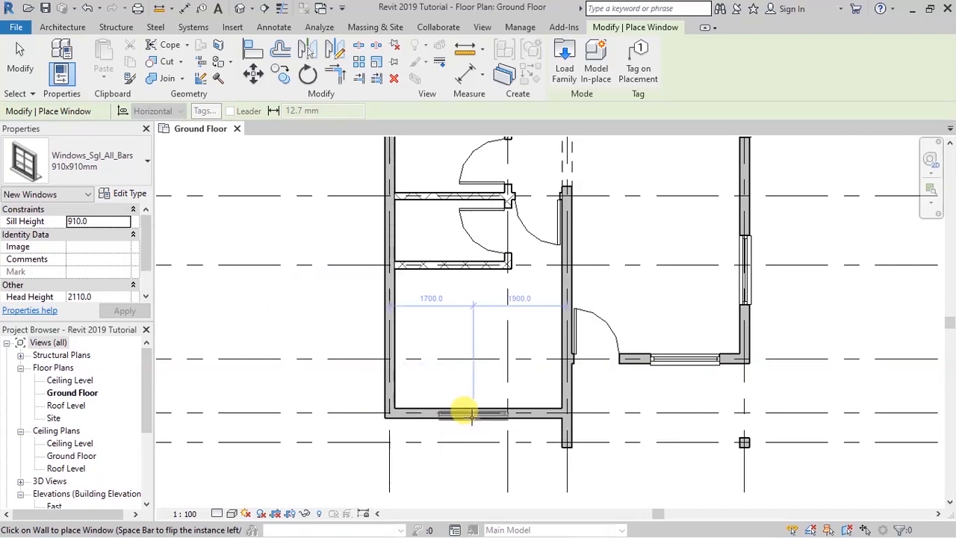
{"action": "left_click", "coordinate": [463, 411]}
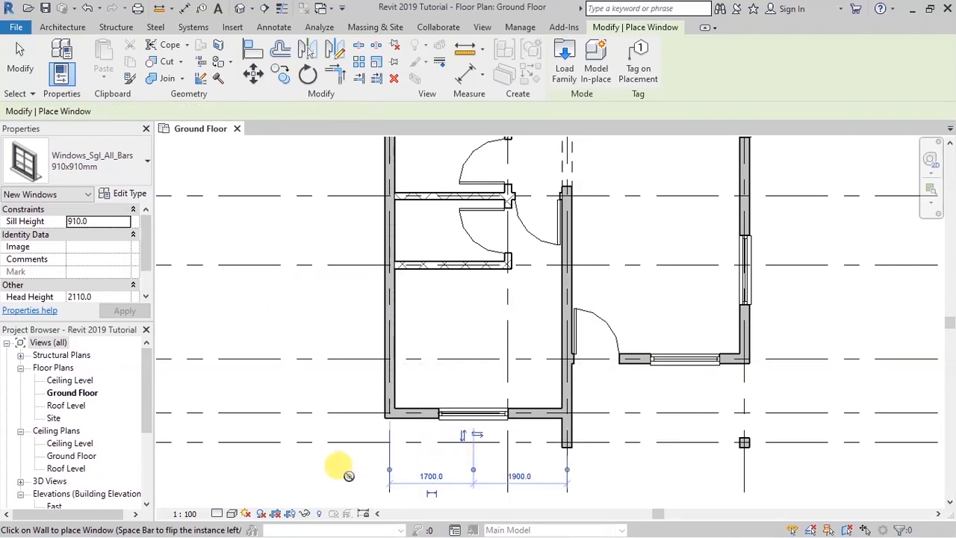
- Place two M_Fixed 0406 x 0610mm windows in the grid A wall, one midway between grids 6 and 7 and one midway between grids 5 and 6
{"action": "scroll", "coordinate": [508, 448], "scroll_direction": "down", "scroll_amount": 4}
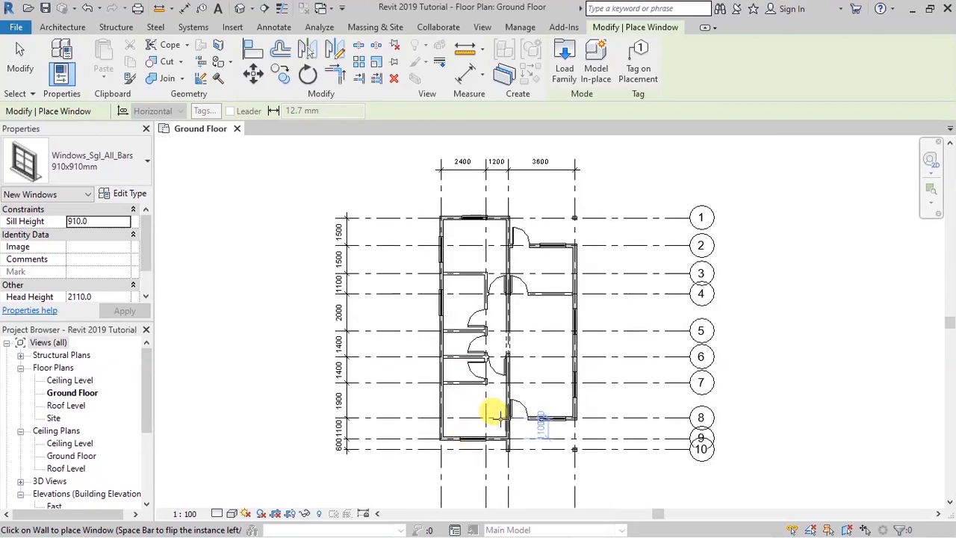
{"action": "scroll", "coordinate": [440, 354], "scroll_direction": "up", "scroll_amount": 2}
{"action": "scroll", "coordinate": [441, 358], "scroll_direction": "up", "scroll_amount": 3}
{"action": "scroll", "coordinate": [318, 269], "scroll_direction": "down", "scroll_amount": 3}
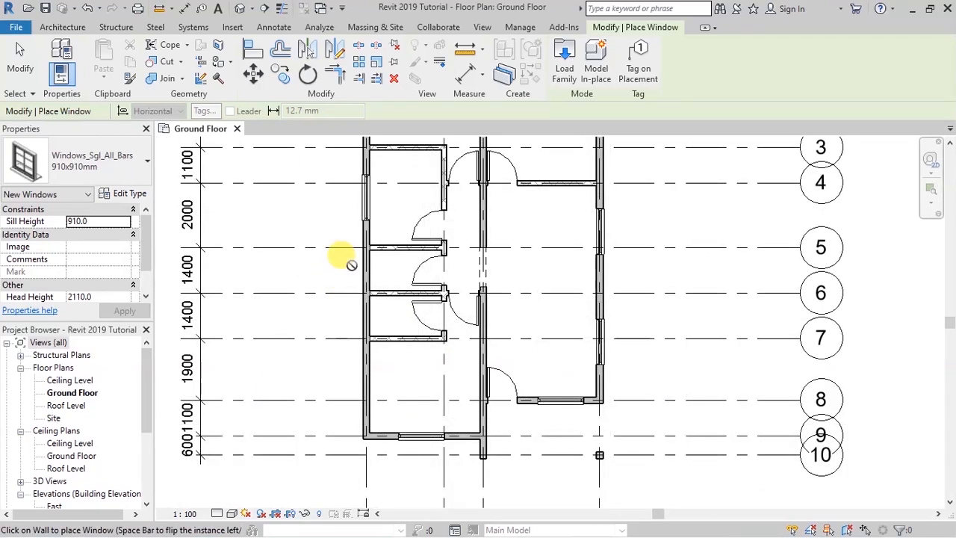
{"action": "scroll", "coordinate": [356, 280], "scroll_direction": "up", "scroll_amount": 4}
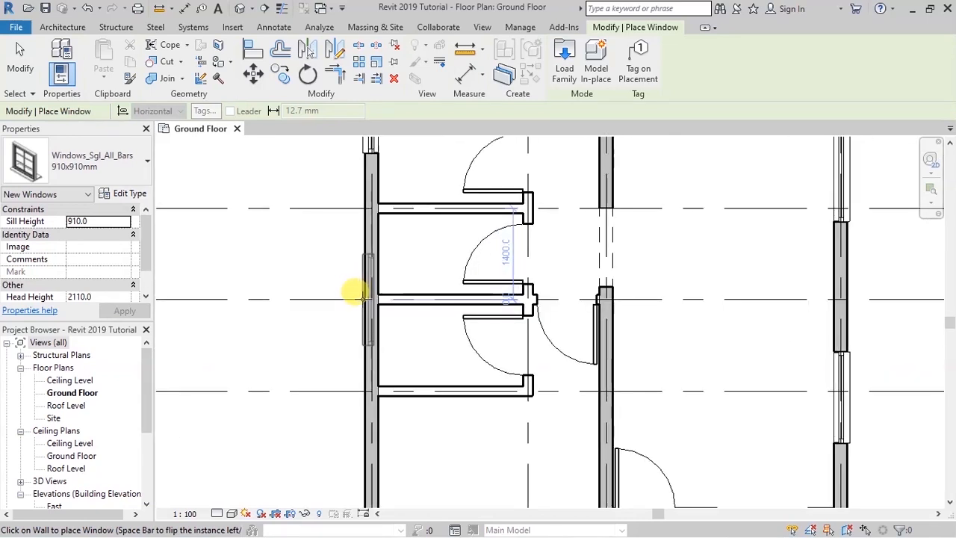
{"action": "scroll", "coordinate": [355, 295], "scroll_direction": "up", "scroll_amount": 1}
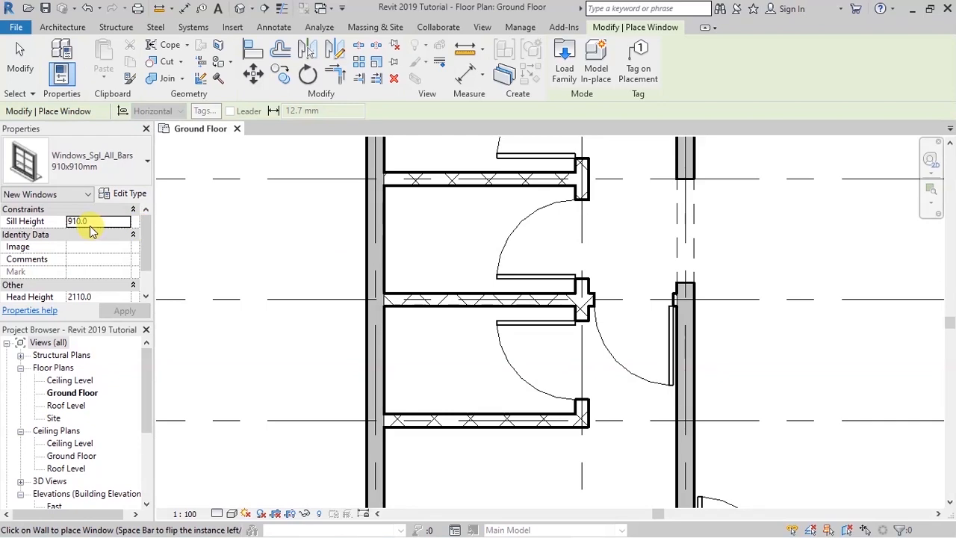
{"action": "left_click", "coordinate": [62, 27]}
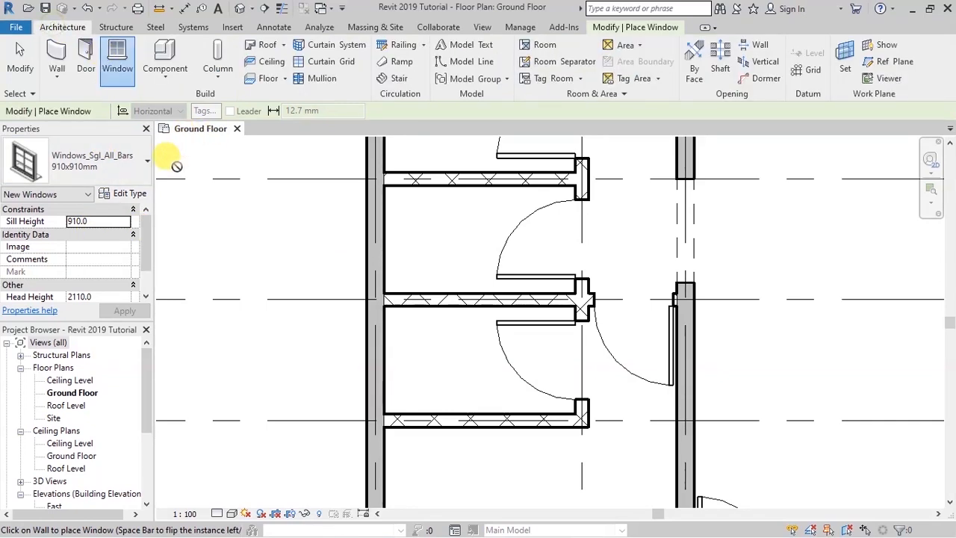
{"action": "left_click", "coordinate": [120, 58]}
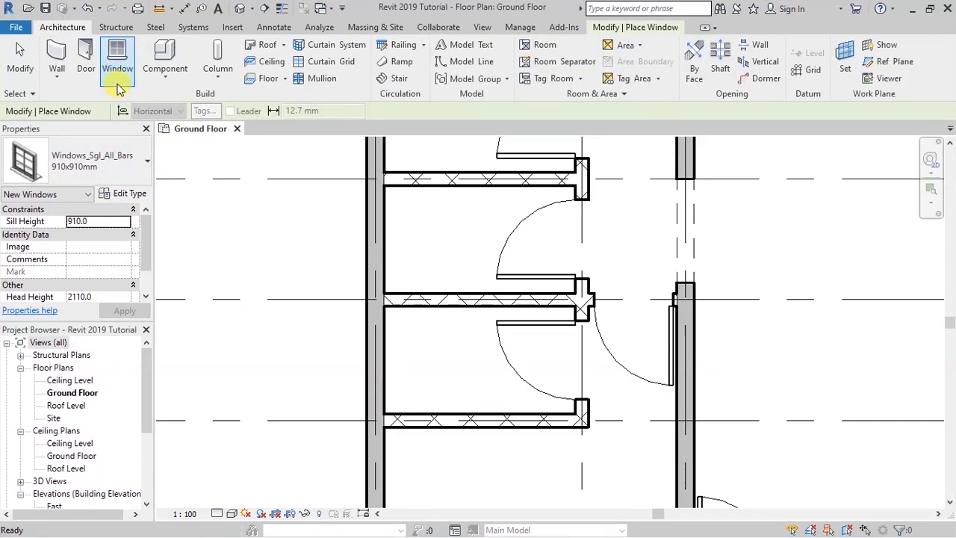
{"action": "left_click", "coordinate": [149, 166]}
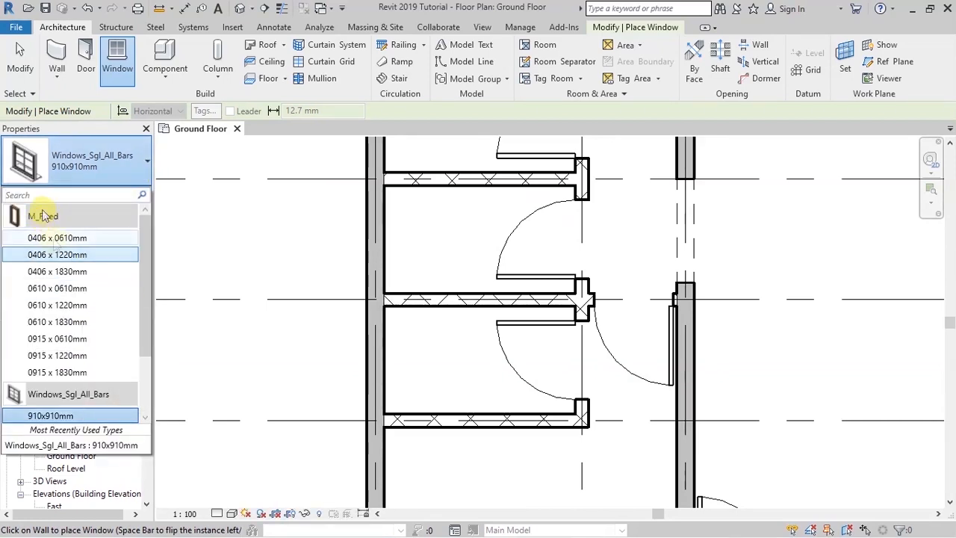
{"action": "left_click", "coordinate": [54, 238]}
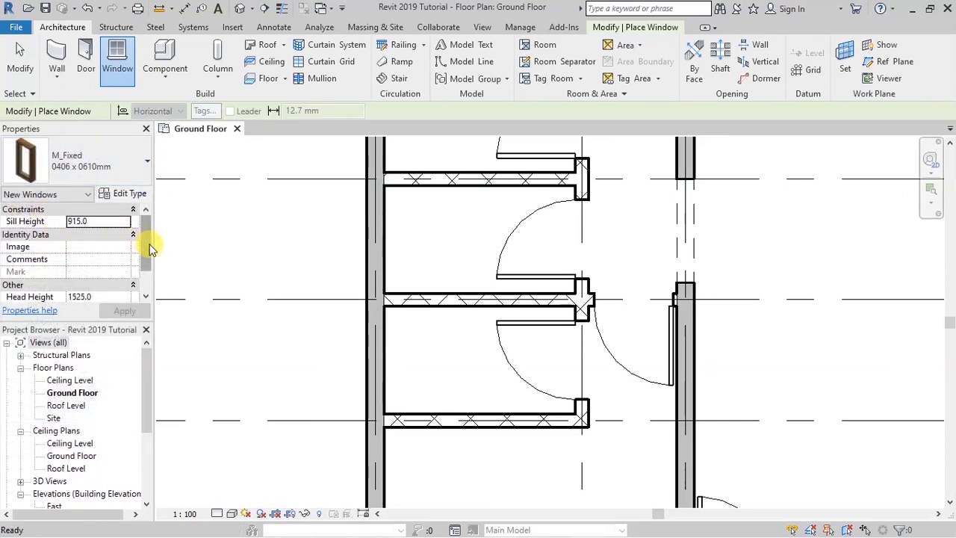
{"action": "left_click", "coordinate": [361, 358]}
{"action": "left_click", "coordinate": [371, 239]}
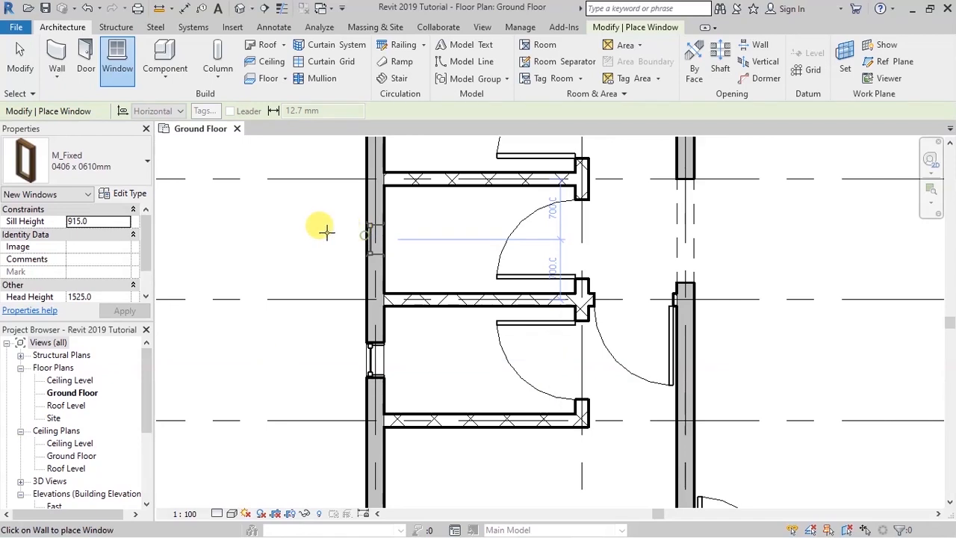
{"action": "left_click", "coordinate": [21, 69]}
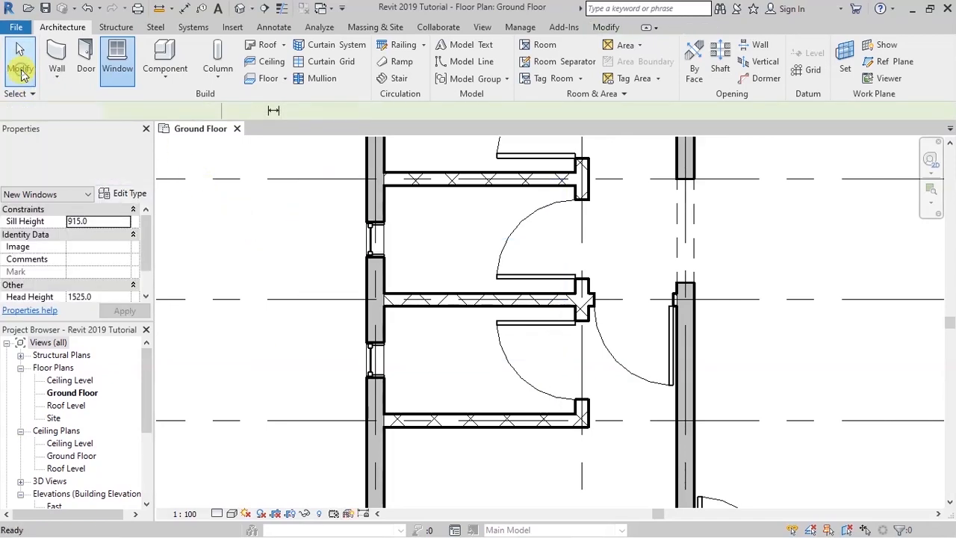
- Set the M_Fixed 0406 x 0610mm window type's width and height to 600 mm
{"action": "left_click", "coordinate": [380, 256]}
{"action": "left_click", "coordinate": [127, 196]}
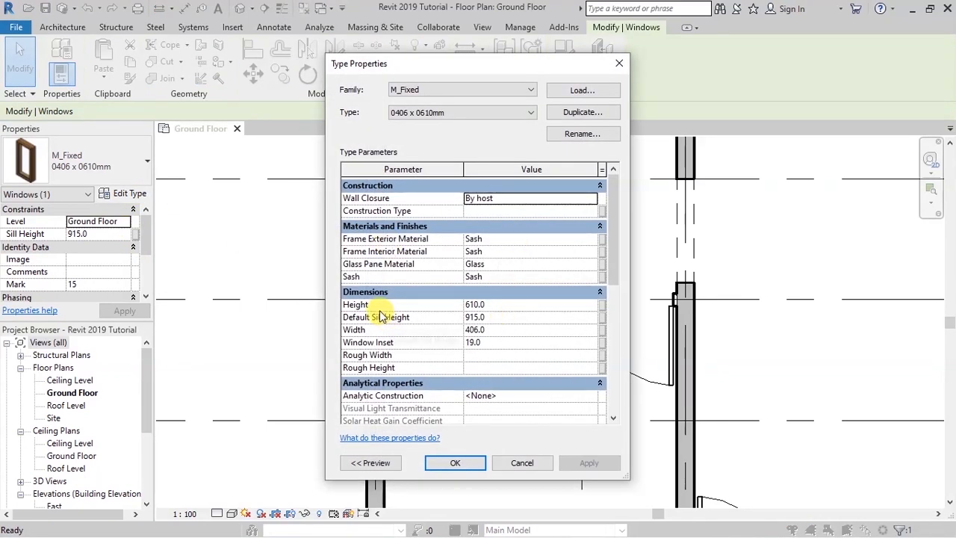
{"action": "left_click", "coordinate": [475, 329]}
{"action": "type", "text": "60"}
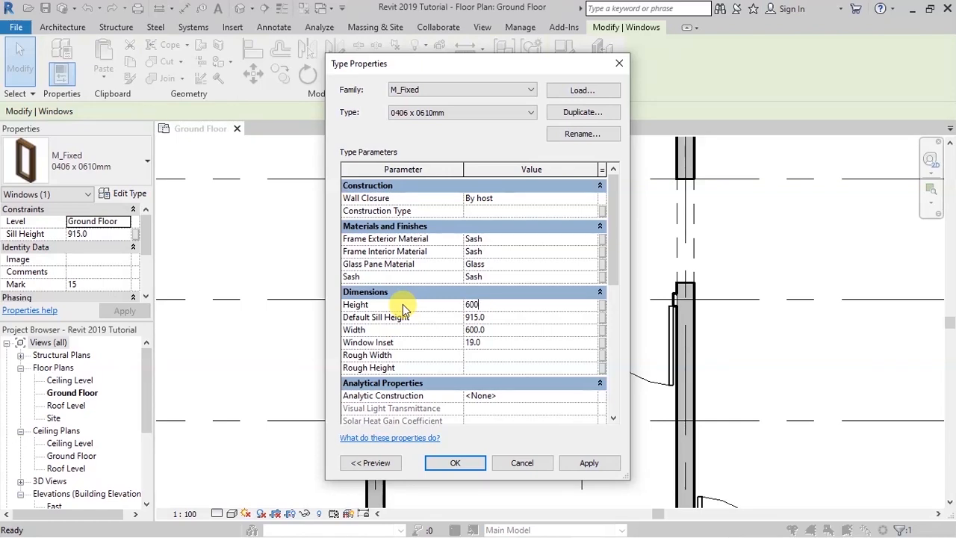
{"action": "left_click", "coordinate": [496, 332]}
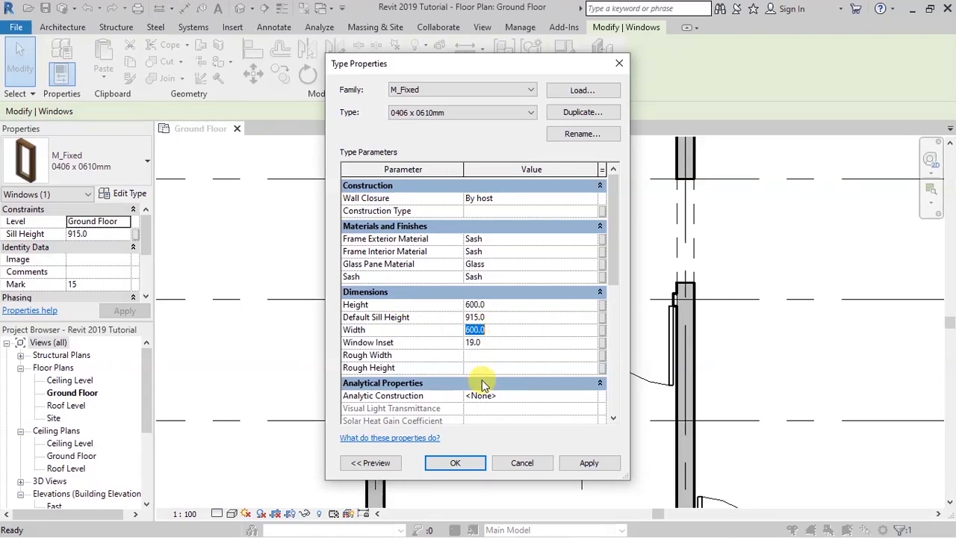
{"action": "left_click", "coordinate": [455, 462]}
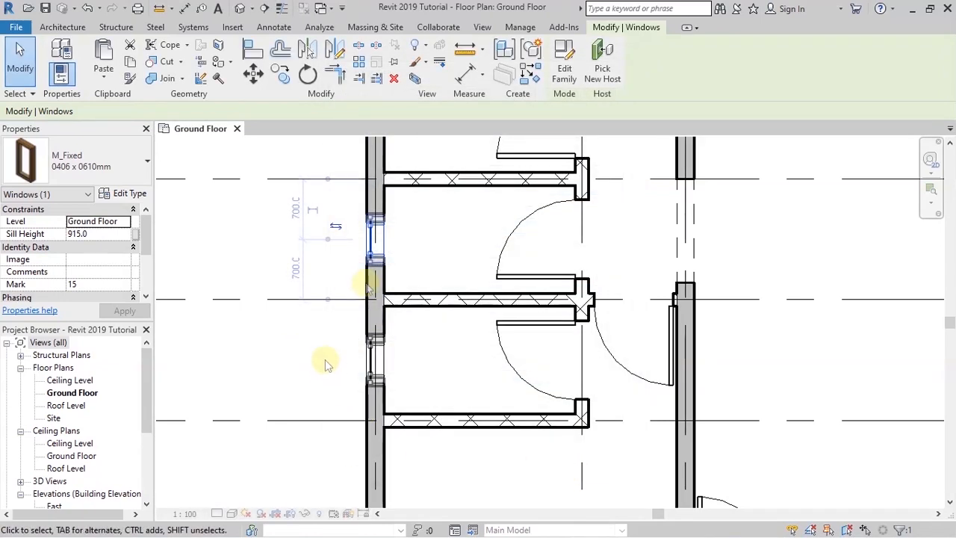
{"action": "scroll", "coordinate": [363, 287], "scroll_direction": "down", "scroll_amount": 4}
{"action": "scroll", "coordinate": [381, 328], "scroll_direction": "down", "scroll_amount": 4}
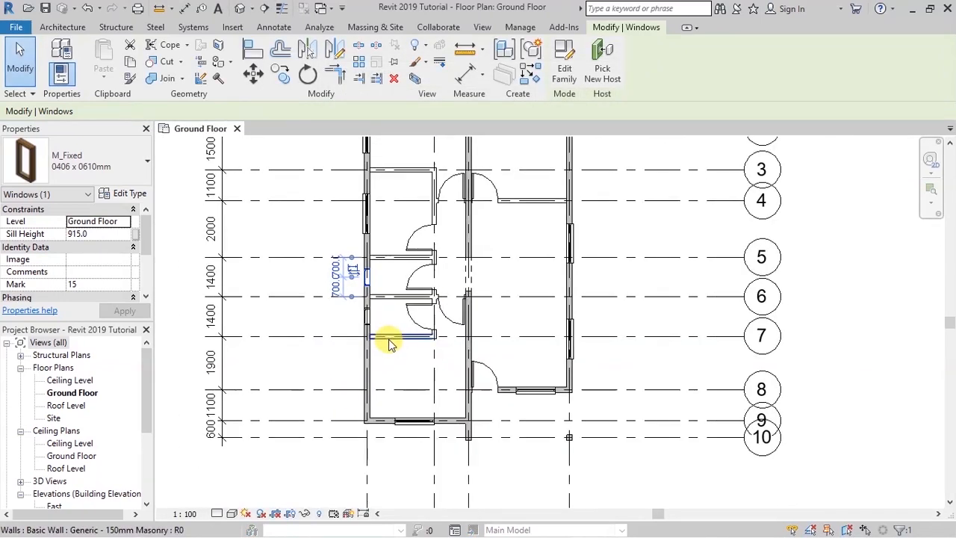
{"action": "left_click", "coordinate": [316, 262]}
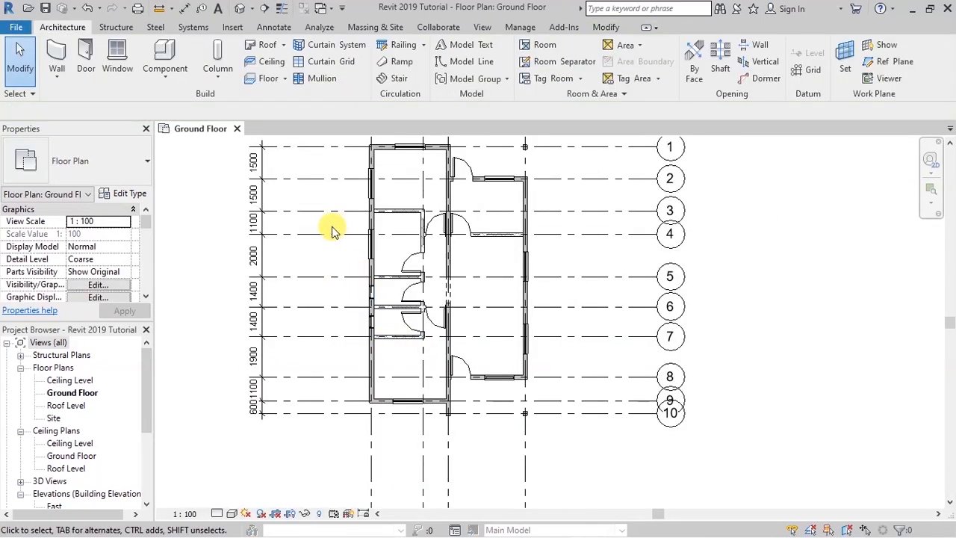
- Start placing a component and check which component families are loaded from the M_Desk type properties, leaving the type unchanged
{"action": "scroll", "coordinate": [518, 277], "scroll_direction": "down", "scroll_amount": 1}
{"action": "scroll", "coordinate": [442, 231], "scroll_direction": "up", "scroll_amount": 3}
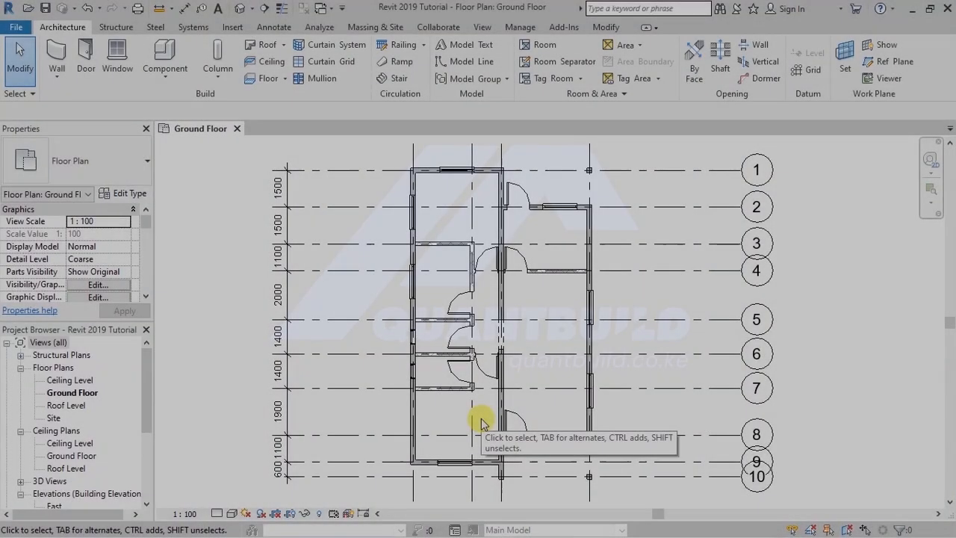
{"action": "scroll", "coordinate": [480, 420], "scroll_direction": "up", "scroll_amount": 1}
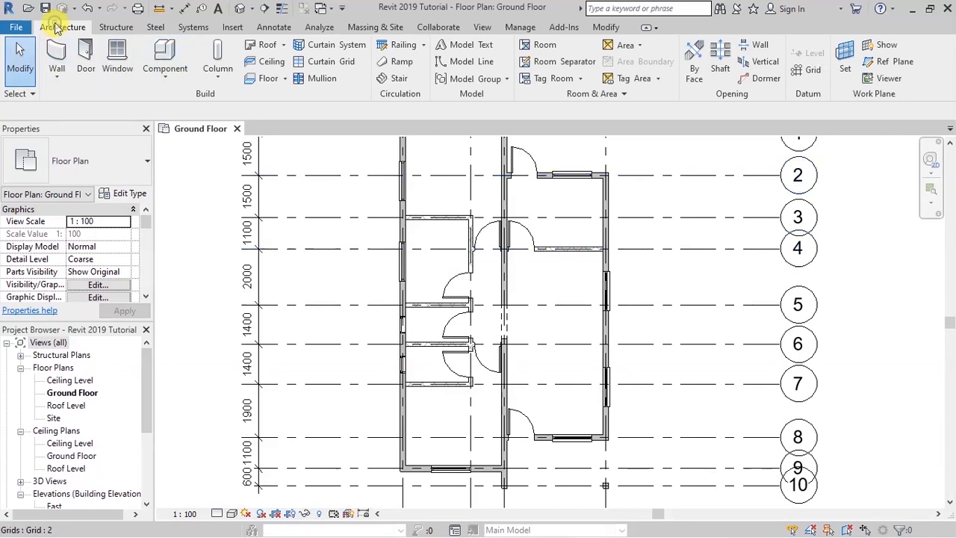
{"action": "left_click", "coordinate": [165, 56]}
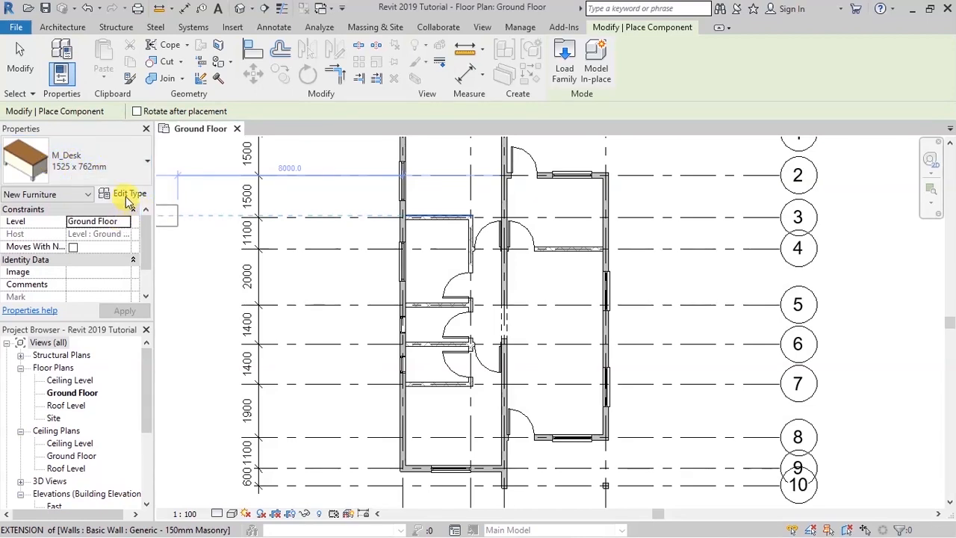
{"action": "left_click", "coordinate": [129, 200]}
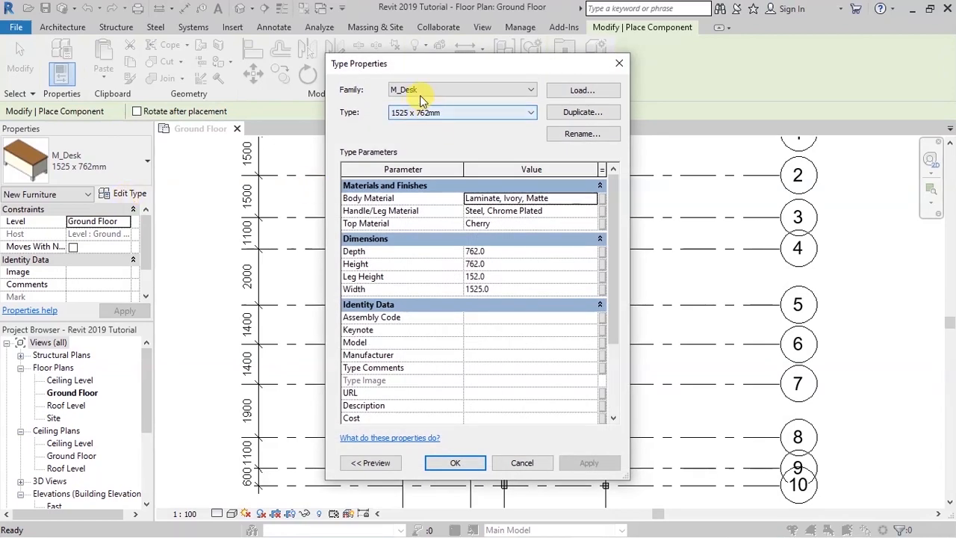
{"action": "left_click", "coordinate": [530, 89]}
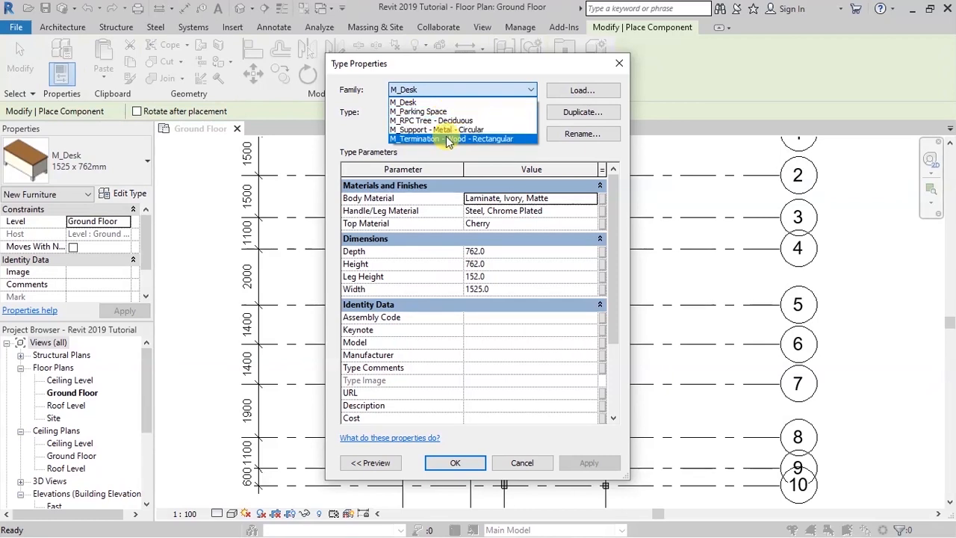
{"action": "left_click", "coordinate": [365, 135]}
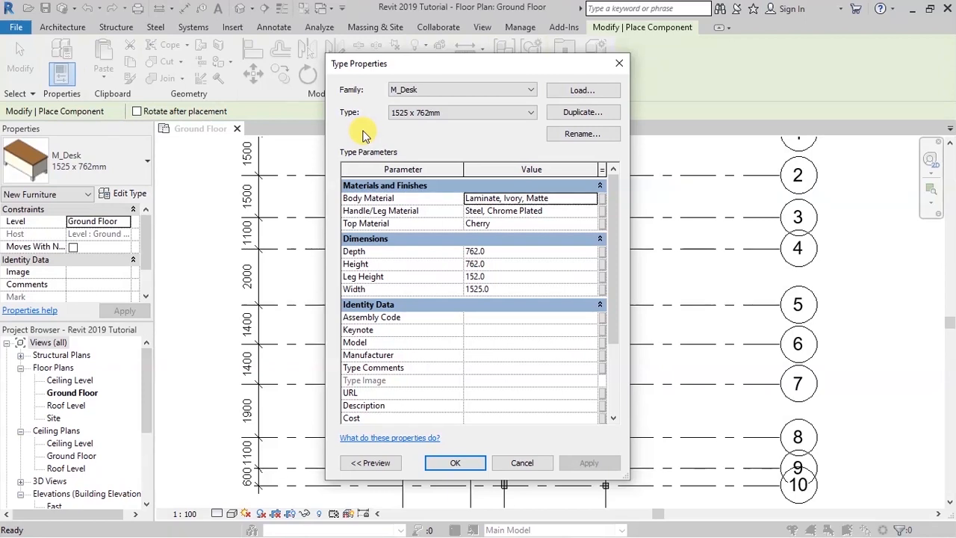
{"action": "left_click", "coordinate": [621, 64]}
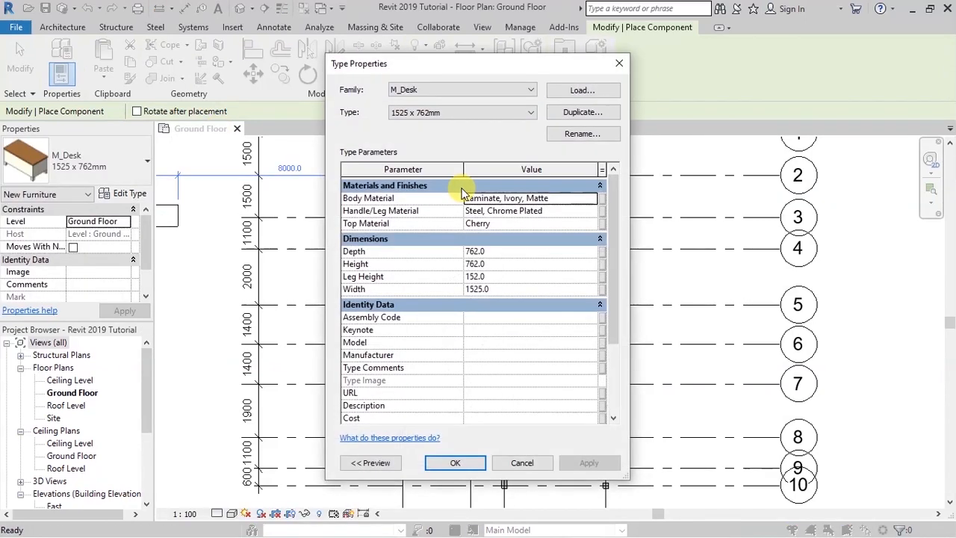
- Start loading a new component family and browse the UK library to the Beds folder under Furniture
{"action": "left_click_drag", "start_coordinate": [448, 69], "coordinate": [450, 73]}
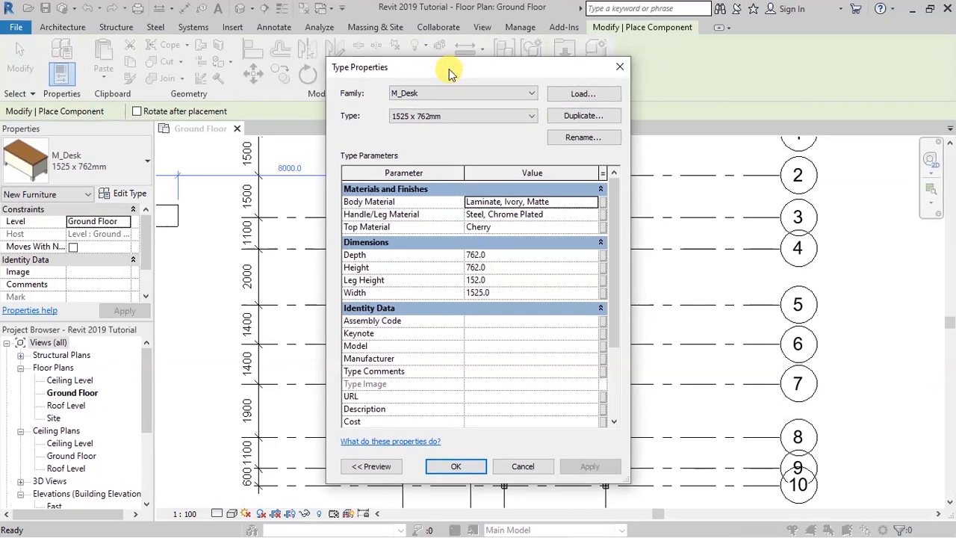
{"action": "left_click", "coordinate": [583, 95]}
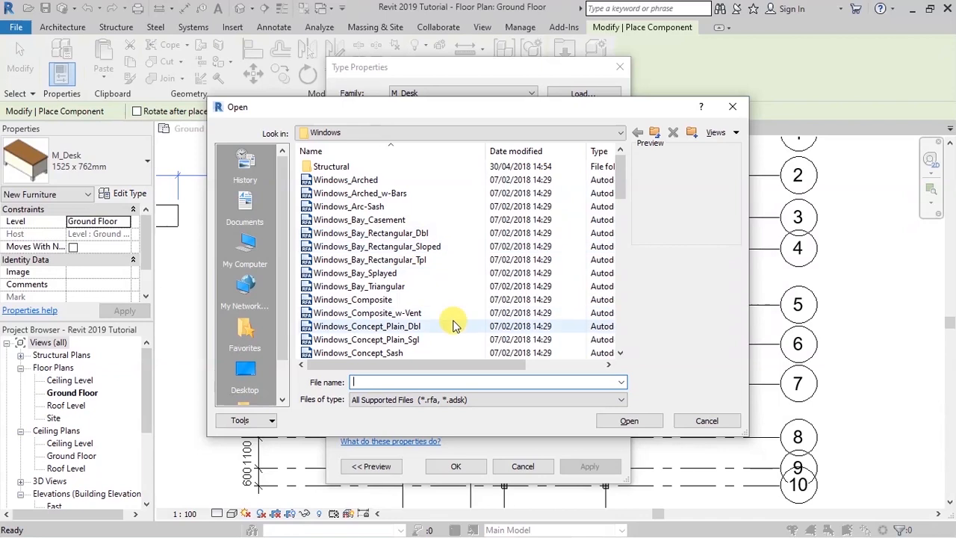
{"action": "left_click", "coordinate": [621, 133]}
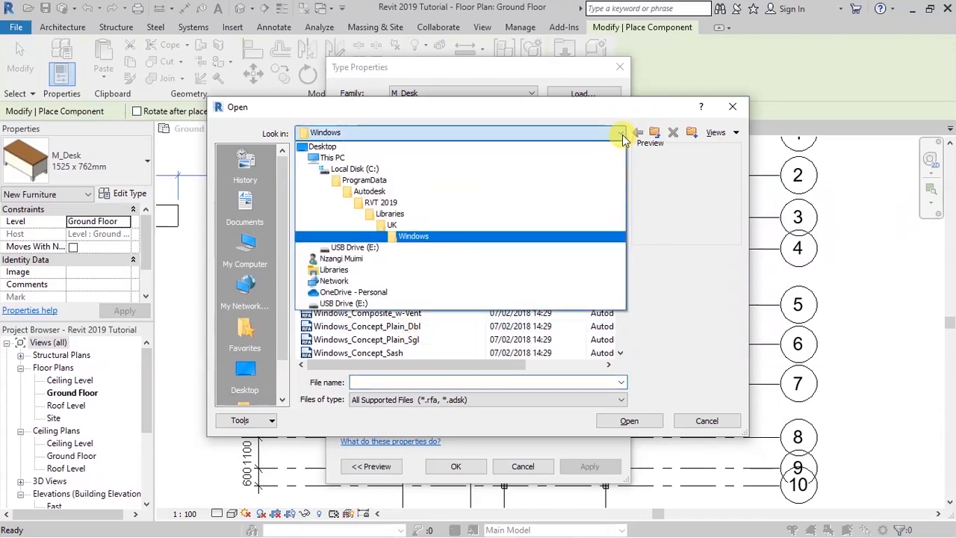
{"action": "left_click", "coordinate": [402, 225]}
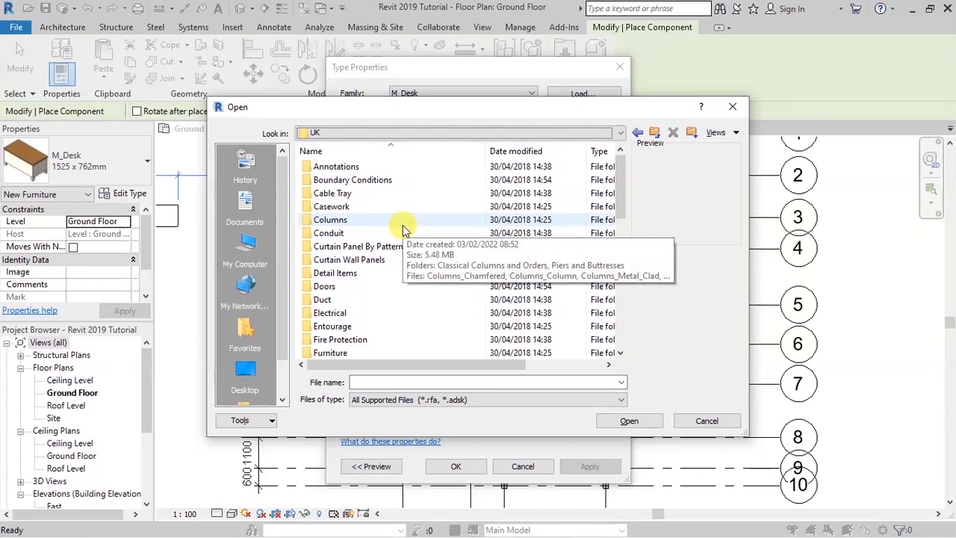
{"action": "left_click", "coordinate": [320, 236]}
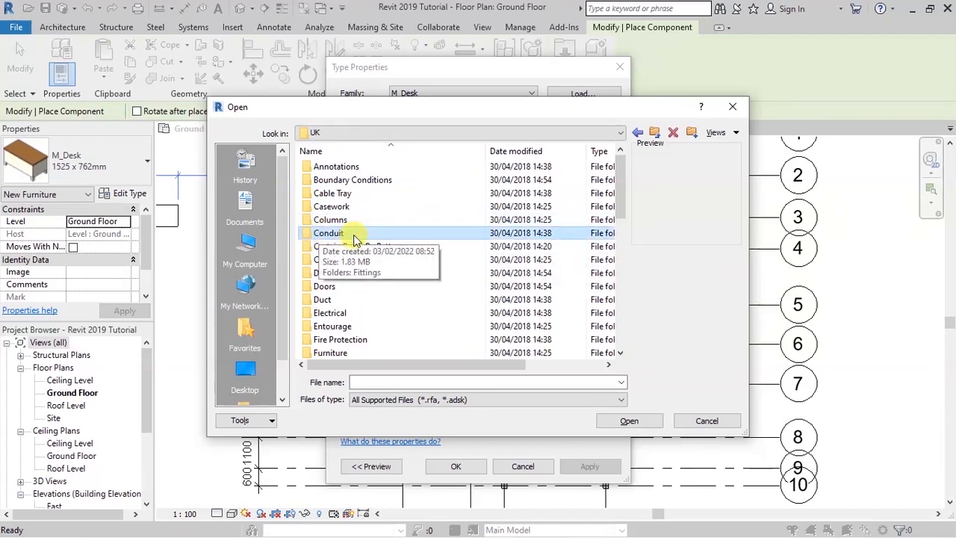
{"action": "double_click", "coordinate": [330, 352]}
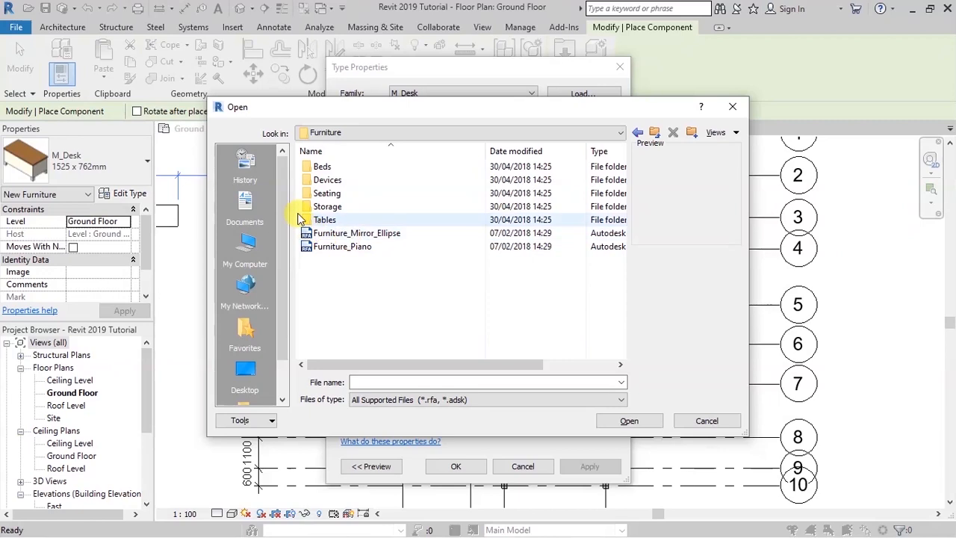
{"action": "double_click", "coordinate": [324, 169]}
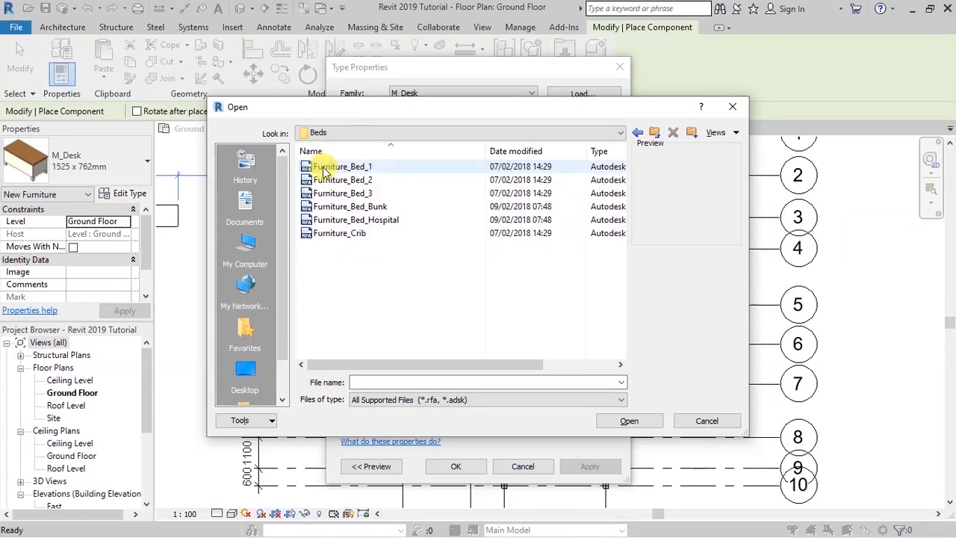
- Preview the bed families, load Furniture_Bed_1 and accept its 965x1880x355mm-Twin type for placement
{"action": "left_click", "coordinate": [323, 169]}
{"action": "key", "text": "Down"}
{"action": "key", "text": "Down"}
{"action": "key", "text": "Down"}
{"action": "key", "text": "Down"}
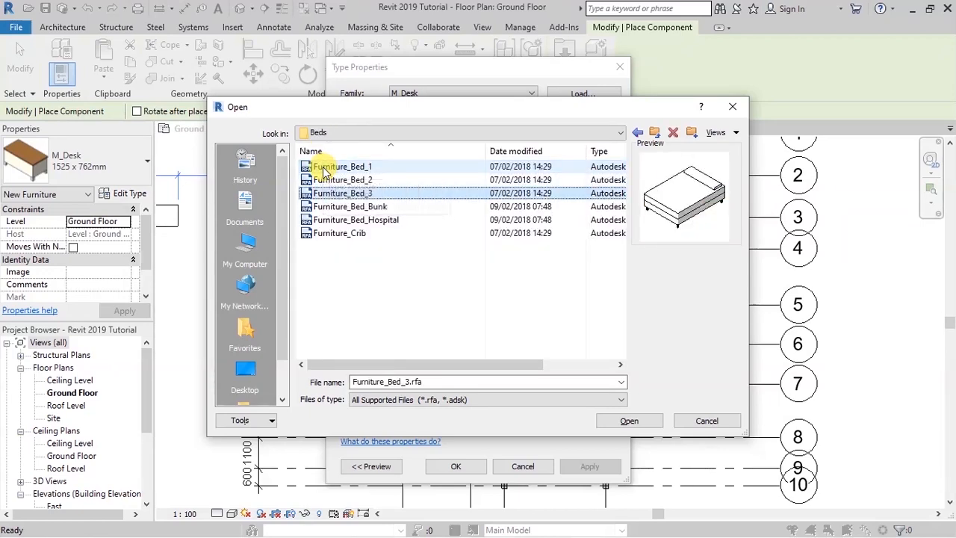
{"action": "key", "text": "Down"}
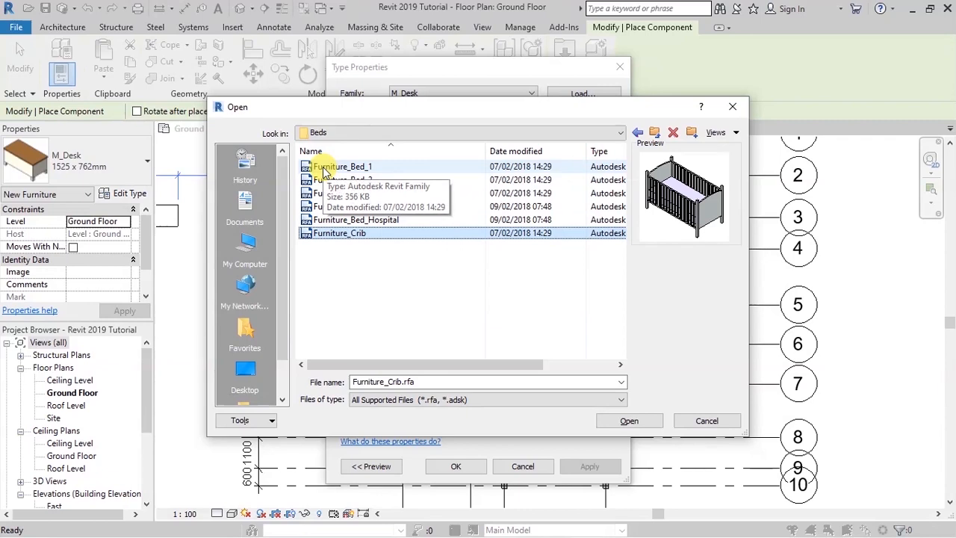
{"action": "key", "text": "Up"}
{"action": "key", "text": "Up"}
{"action": "key", "text": "Up"}
{"action": "key", "text": "Up"}
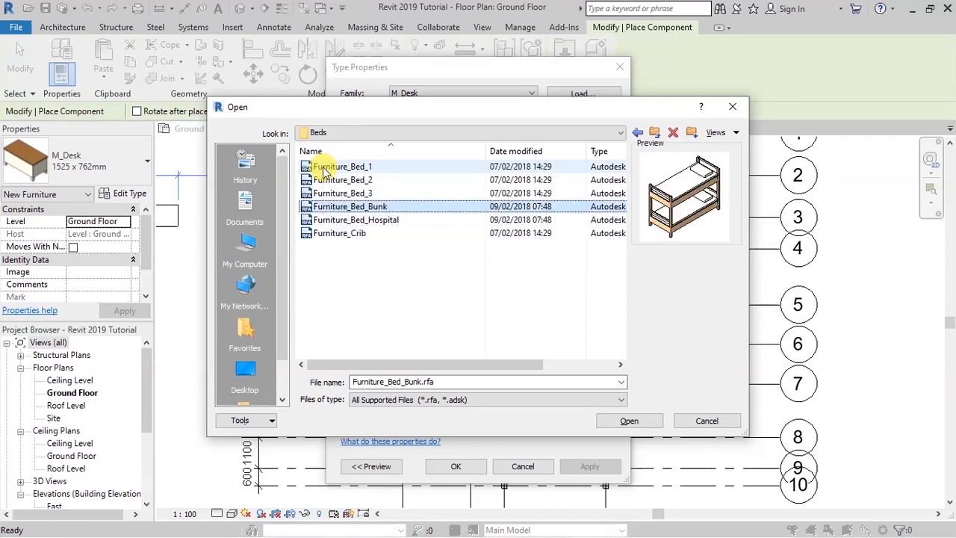
{"action": "key", "text": "Up"}
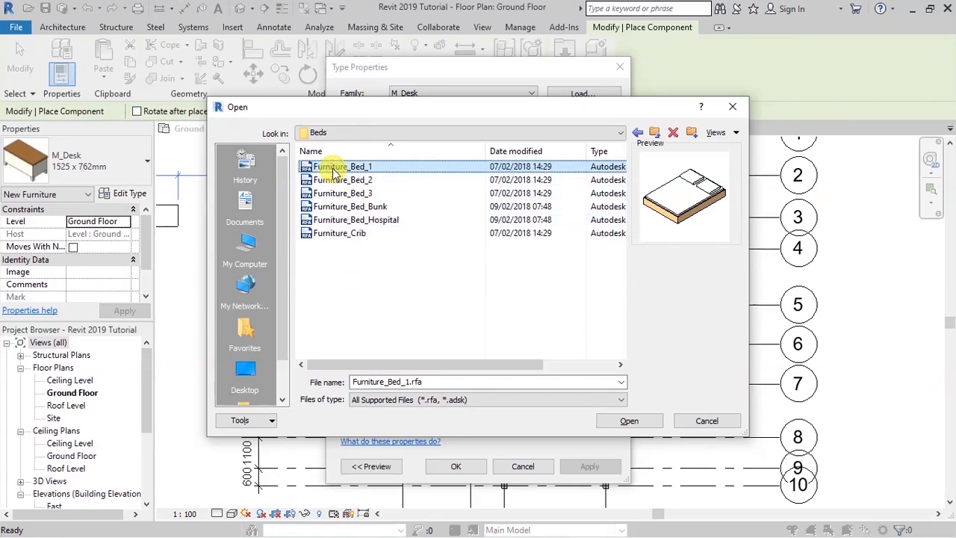
{"action": "left_click", "coordinate": [619, 422]}
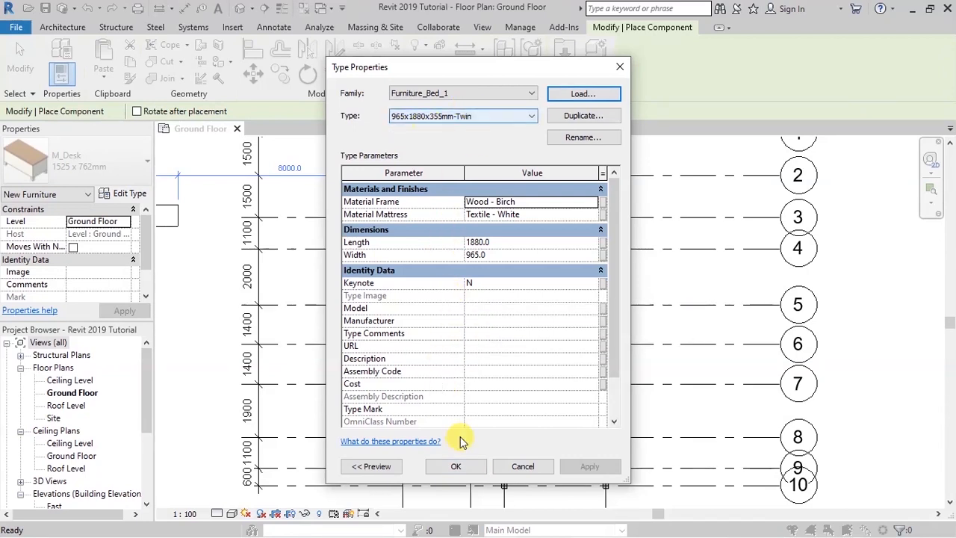
{"action": "left_click", "coordinate": [454, 468]}
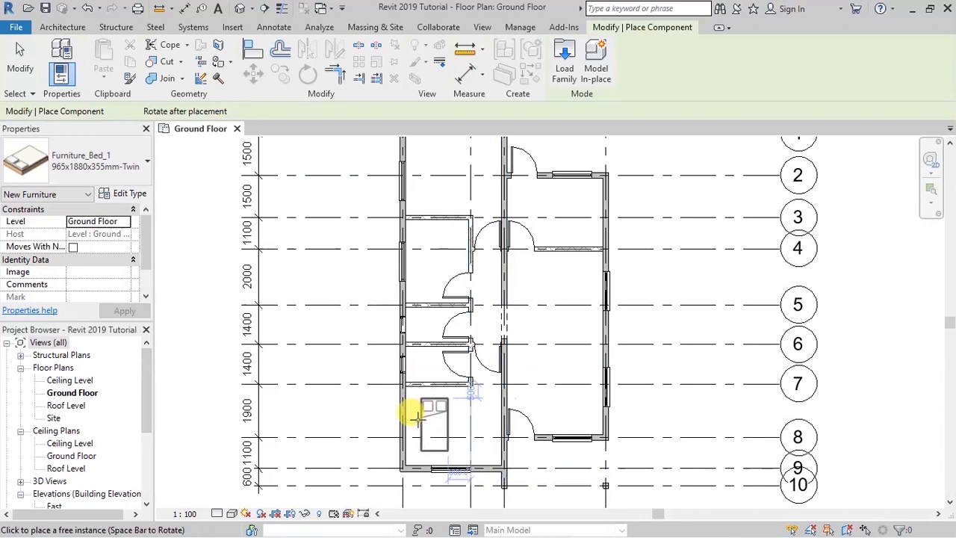
- Place a bed in the room between grids 7 and 9, rotated with its head against the grid A wall, 835 mm from grid 7
{"action": "scroll", "coordinate": [407, 415], "scroll_direction": "up", "scroll_amount": 4}
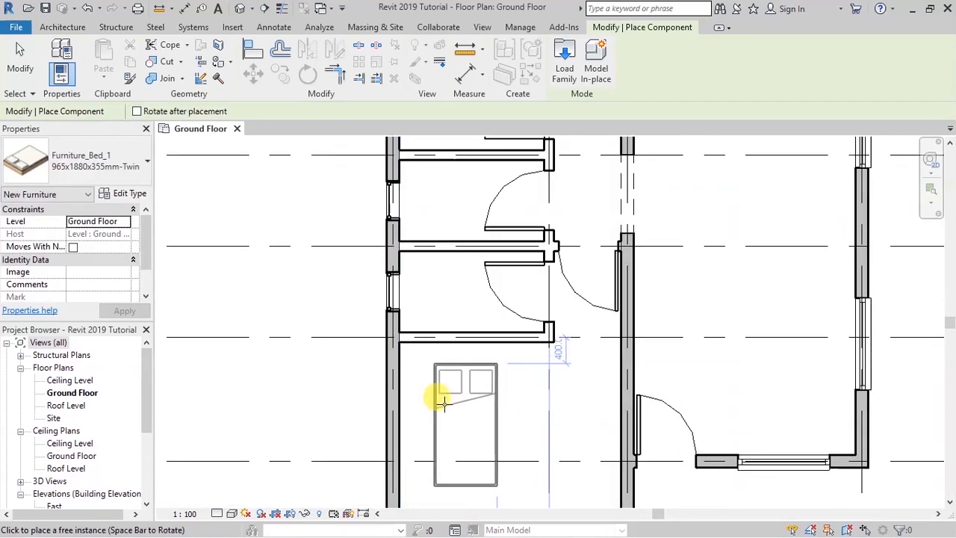
{"action": "scroll", "coordinate": [407, 392], "scroll_direction": "down", "scroll_amount": 3}
{"action": "scroll", "coordinate": [419, 425], "scroll_direction": "up", "scroll_amount": 3}
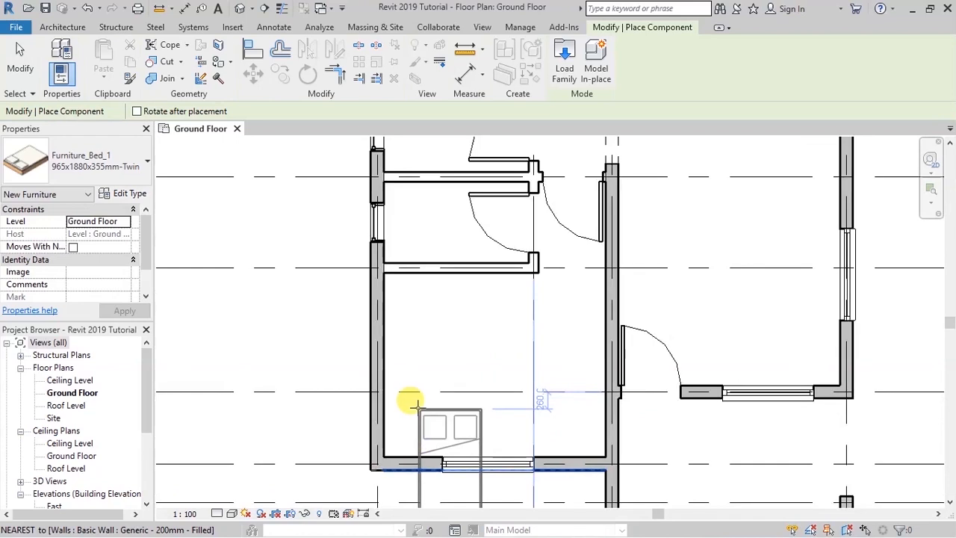
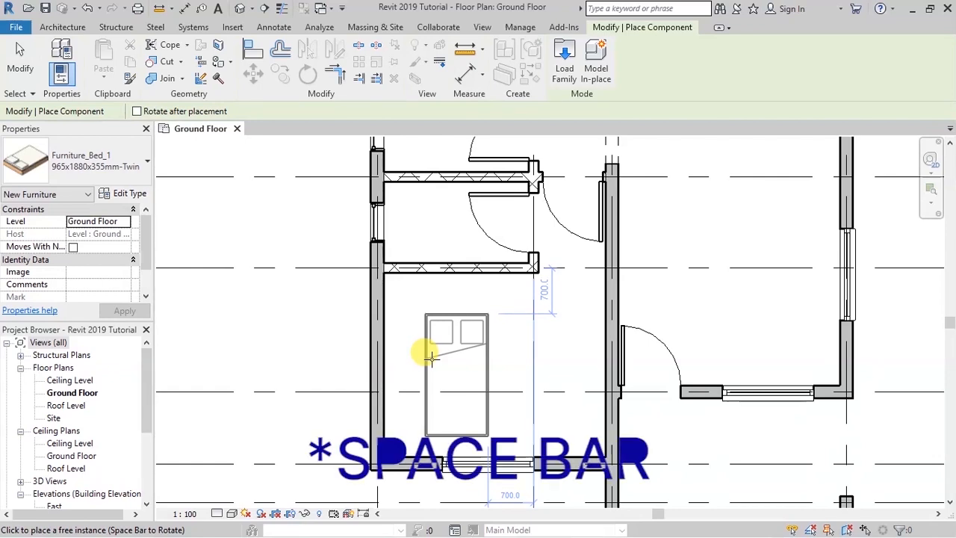
{"action": "key", "text": "space"}
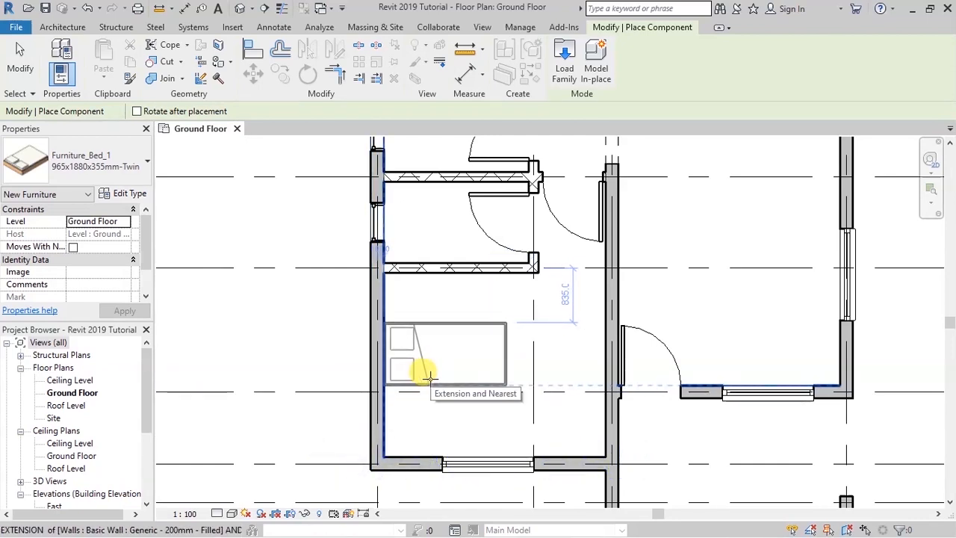
{"action": "left_click", "coordinate": [429, 377]}
{"action": "scroll", "coordinate": [421, 381], "scroll_direction": "down", "scroll_amount": 1}
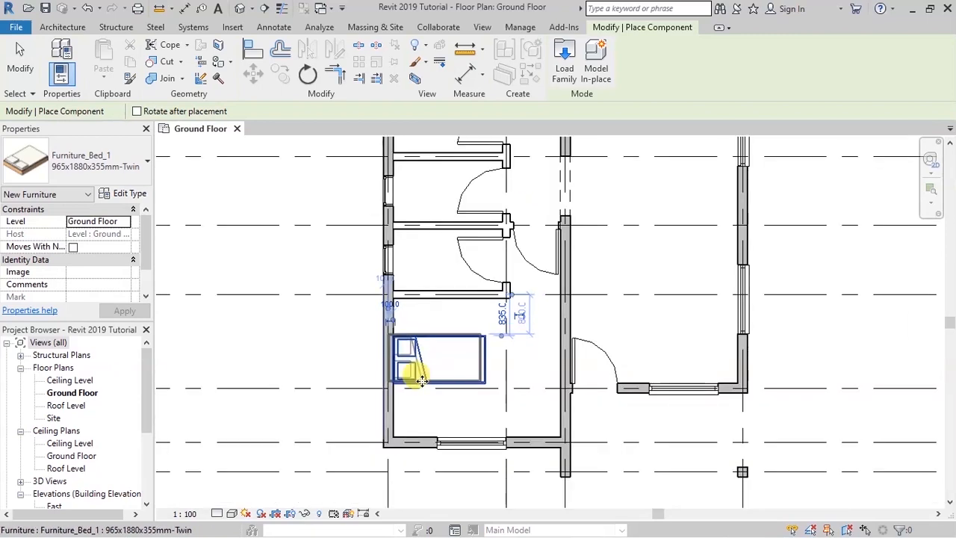
- Place a second twin bed in the room between grids 3 and 5, head against the grid A wall, 210 mm from grid 3
{"action": "scroll", "coordinate": [422, 381], "scroll_direction": "down", "scroll_amount": 2}
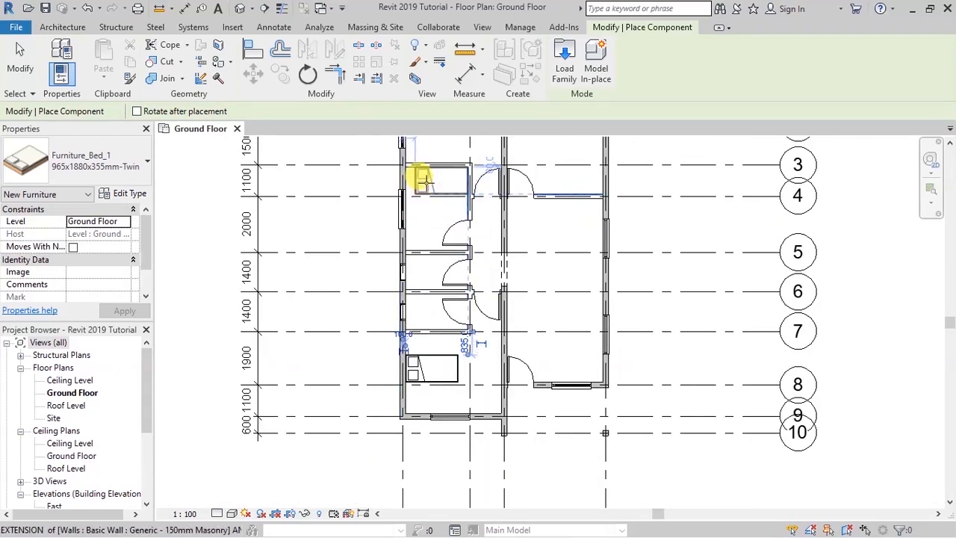
{"action": "scroll", "coordinate": [421, 177], "scroll_direction": "up", "scroll_amount": 4}
{"action": "scroll", "coordinate": [445, 362], "scroll_direction": "down", "scroll_amount": 2}
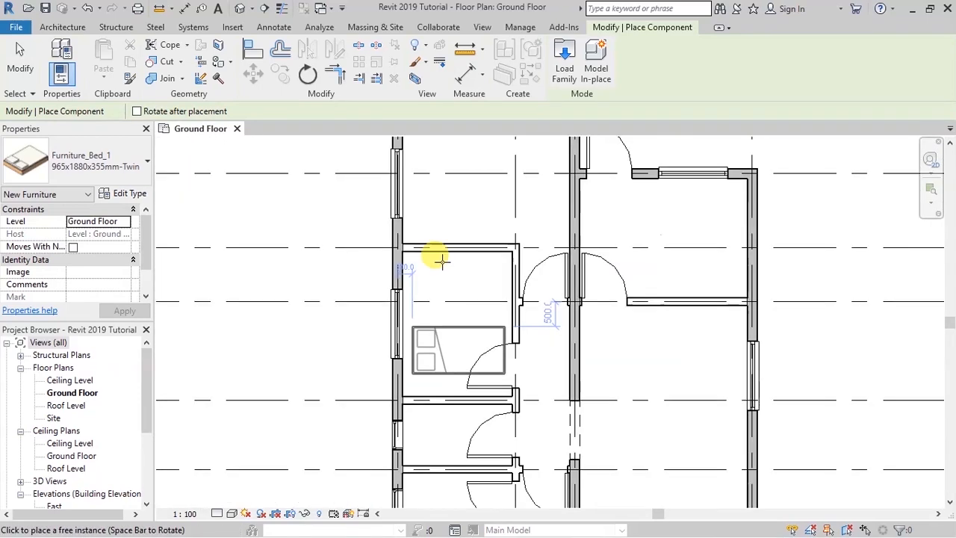
{"action": "scroll", "coordinate": [441, 260], "scroll_direction": "up", "scroll_amount": 1}
{"action": "scroll", "coordinate": [422, 244], "scroll_direction": "up", "scroll_amount": 3}
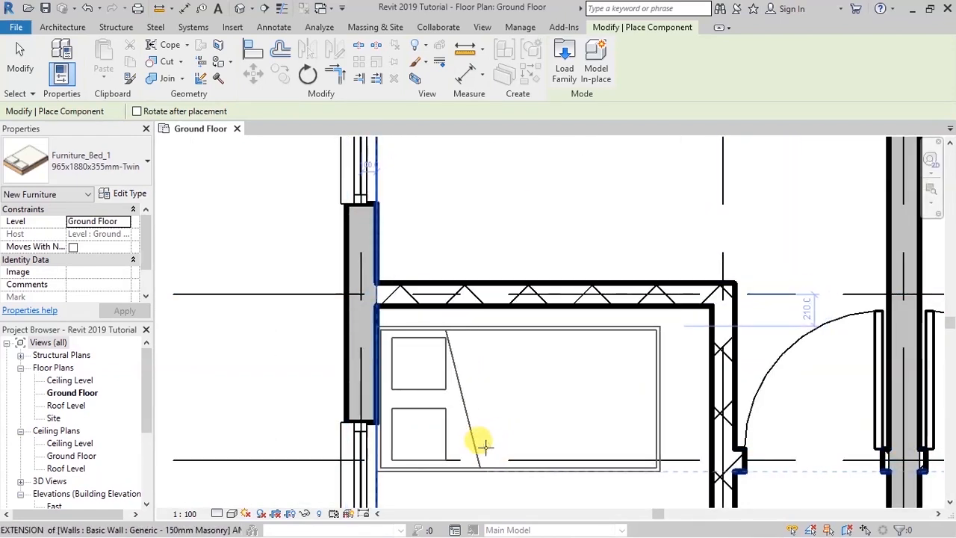
{"action": "left_click", "coordinate": [486, 445]}
- Place a third twin bed across grid 2 in the room between grids 1 and 3, head against the grid A wall, and finish placing
{"action": "scroll", "coordinate": [495, 331], "scroll_direction": "down", "scroll_amount": 4}
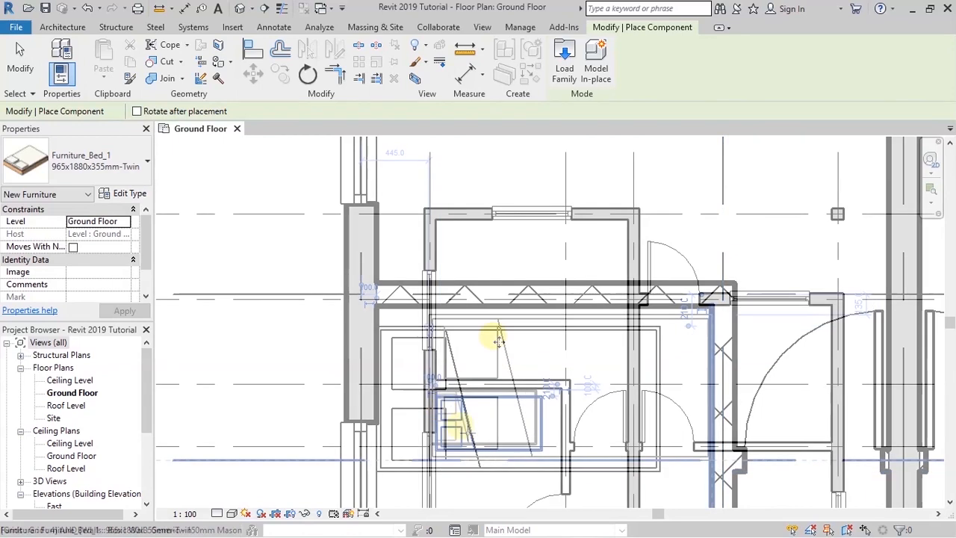
{"action": "scroll", "coordinate": [462, 315], "scroll_direction": "up", "scroll_amount": 3}
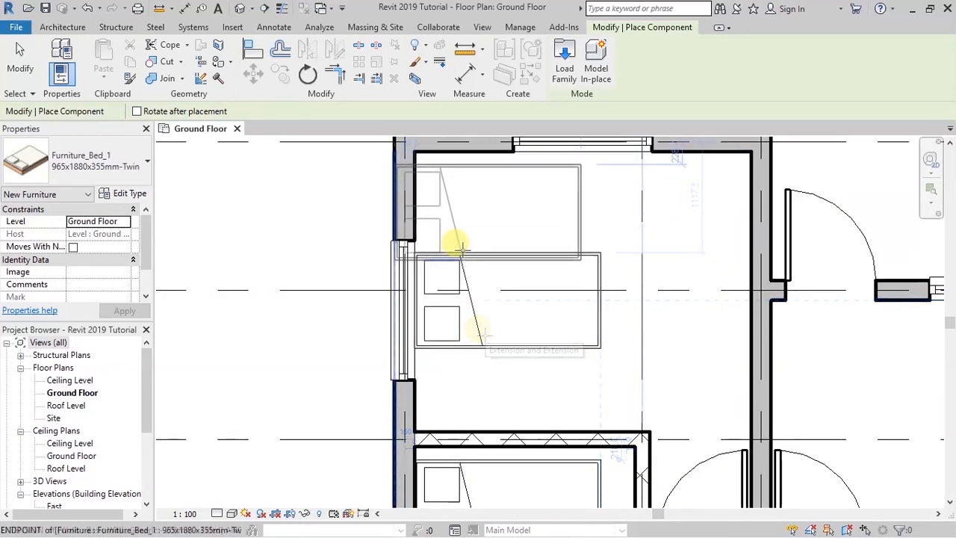
{"action": "key", "text": "Escape"}
{"action": "key", "text": "Escape"}
{"action": "scroll", "coordinate": [374, 246], "scroll_direction": "down", "scroll_amount": 5}
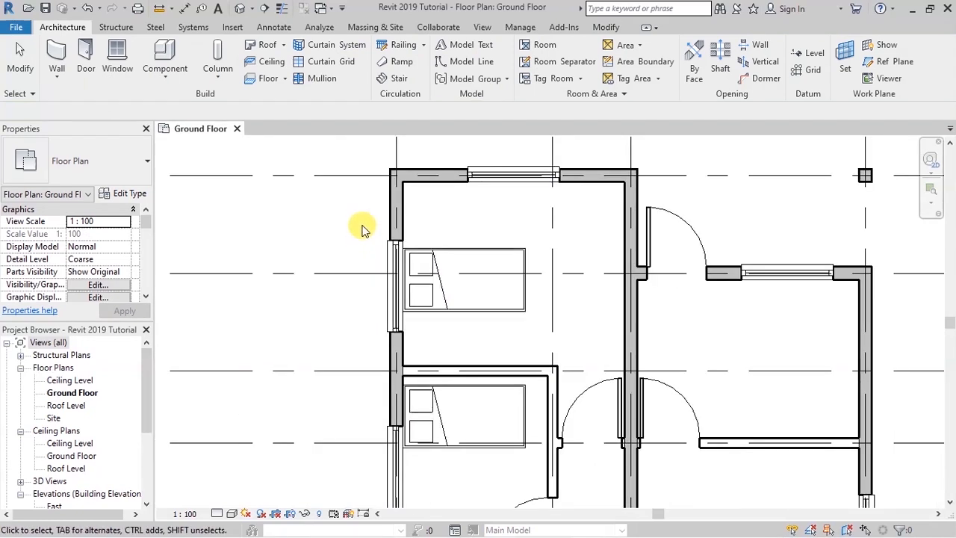
{"action": "scroll", "coordinate": [383, 286], "scroll_direction": "up", "scroll_amount": 3}
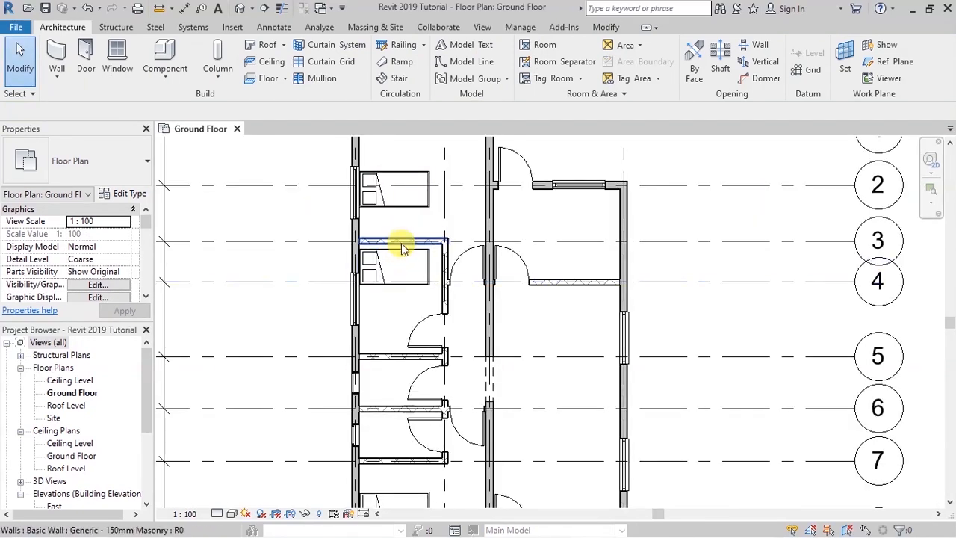
{"action": "scroll", "coordinate": [401, 241], "scroll_direction": "down", "scroll_amount": 1}
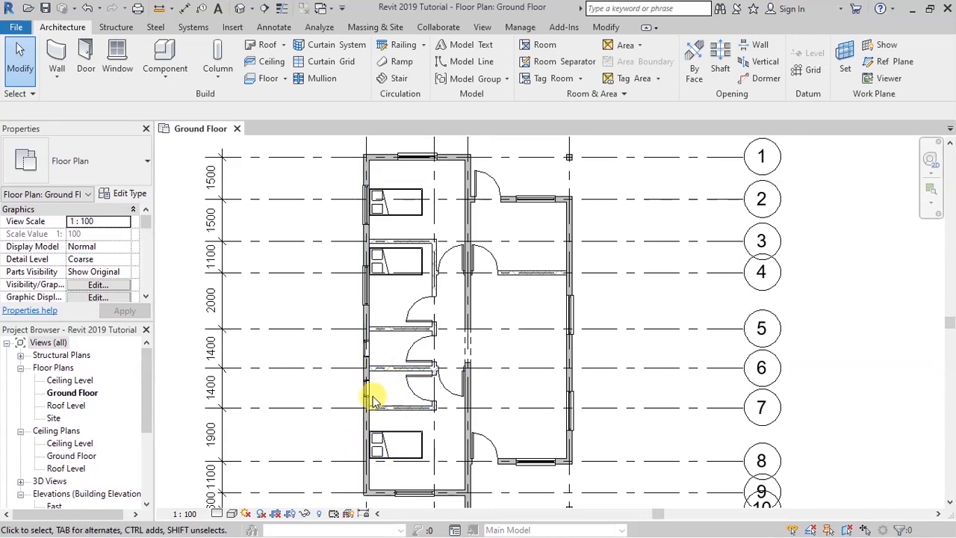
{"action": "scroll", "coordinate": [386, 392], "scroll_direction": "up", "scroll_amount": 2}
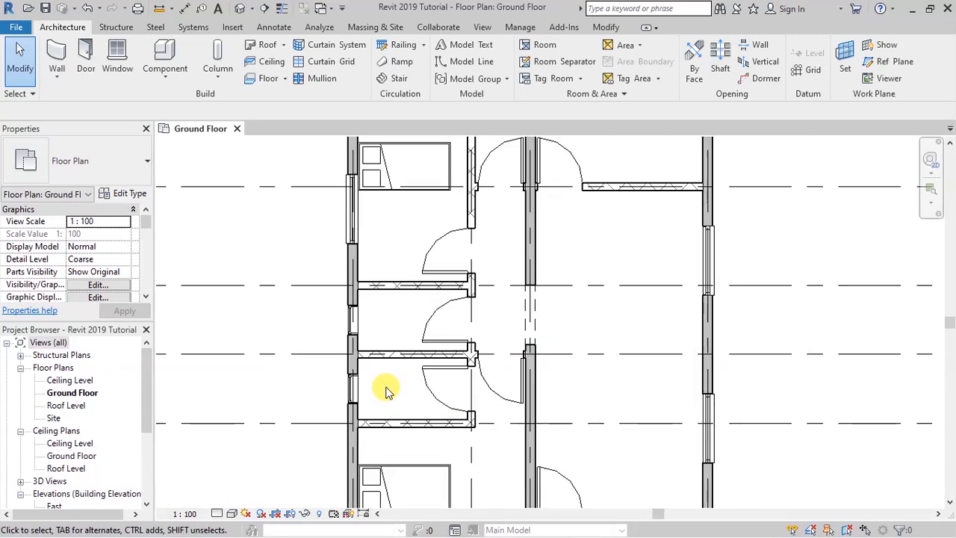
{"action": "scroll", "coordinate": [386, 391], "scroll_direction": "down", "scroll_amount": 3}
{"action": "scroll", "coordinate": [373, 405], "scroll_direction": "up", "scroll_amount": 3}
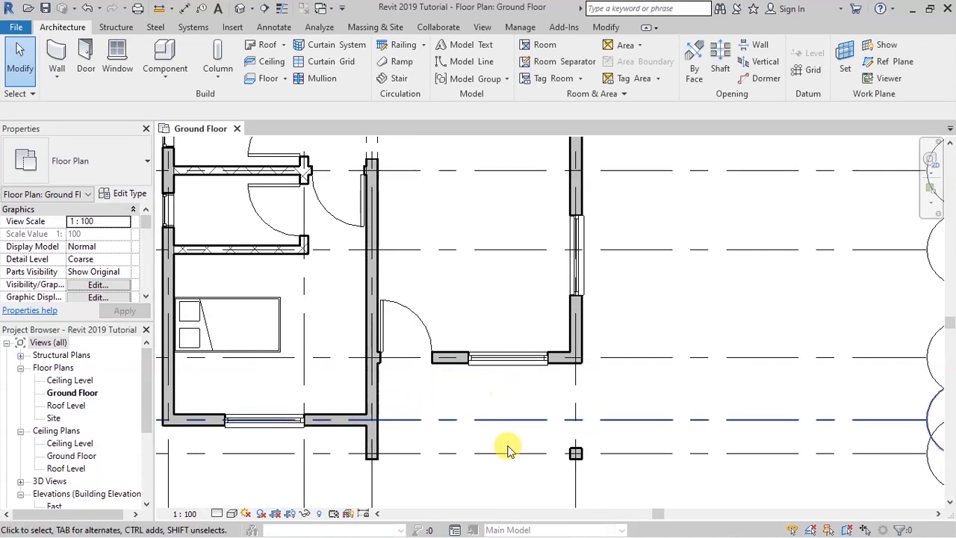
{"action": "scroll", "coordinate": [463, 389], "scroll_direction": "down", "scroll_amount": 1}
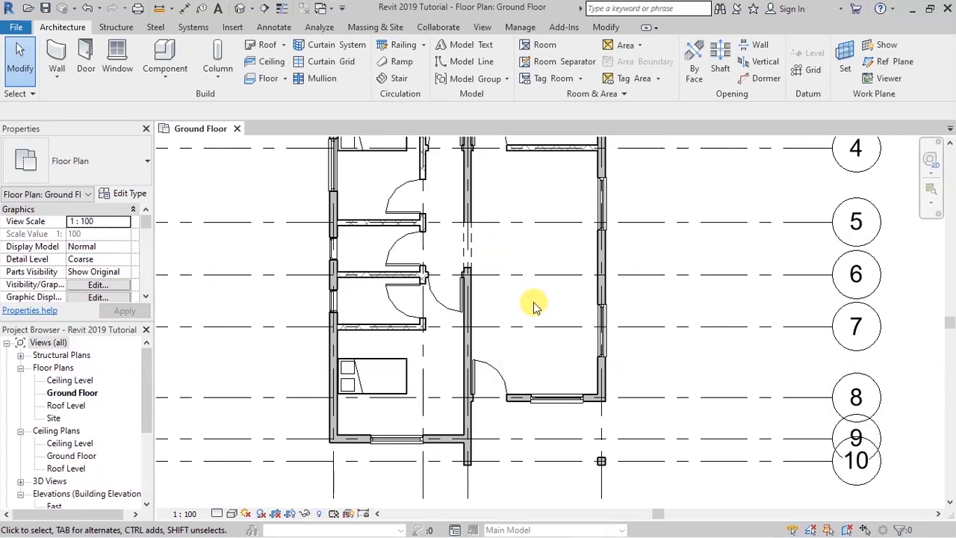
- Start placing a component and browse the family library to the Tables folder within Furniture
{"action": "scroll", "coordinate": [522, 282], "scroll_direction": "up", "scroll_amount": 3}
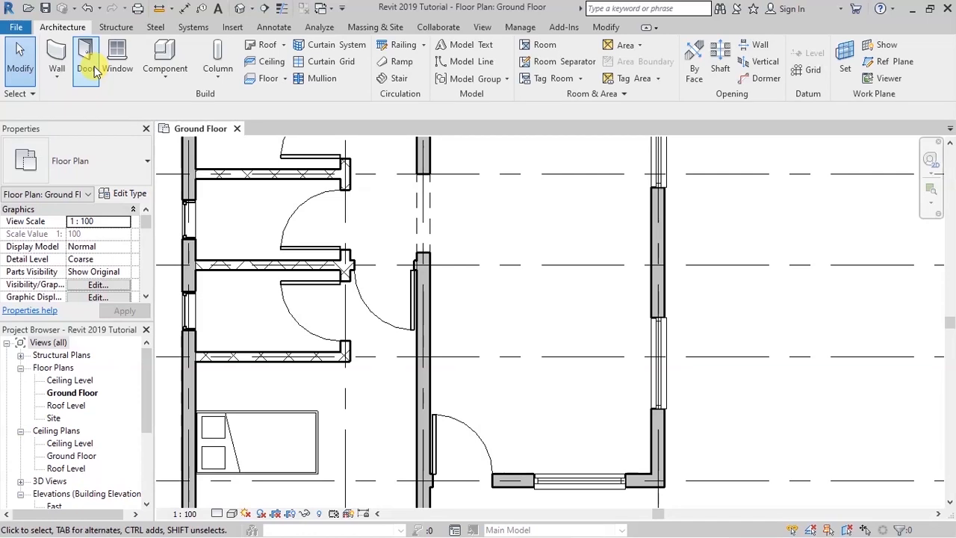
{"action": "left_click", "coordinate": [165, 71]}
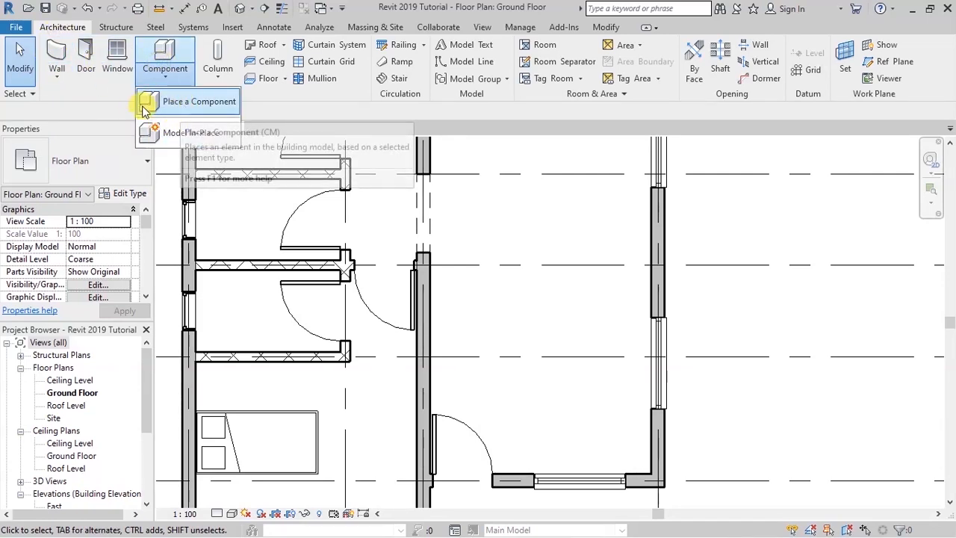
{"action": "left_click", "coordinate": [183, 102]}
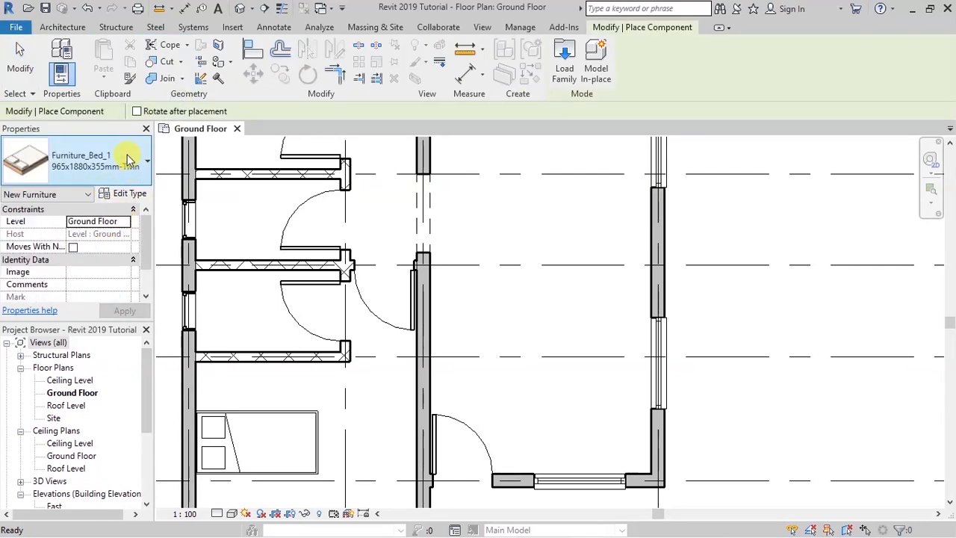
{"action": "left_click", "coordinate": [141, 195]}
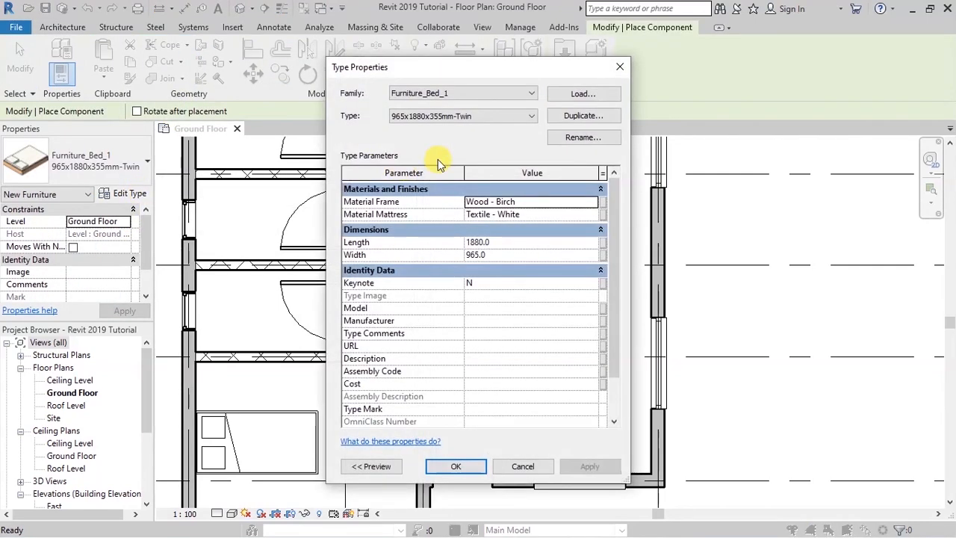
{"action": "left_click", "coordinate": [578, 96]}
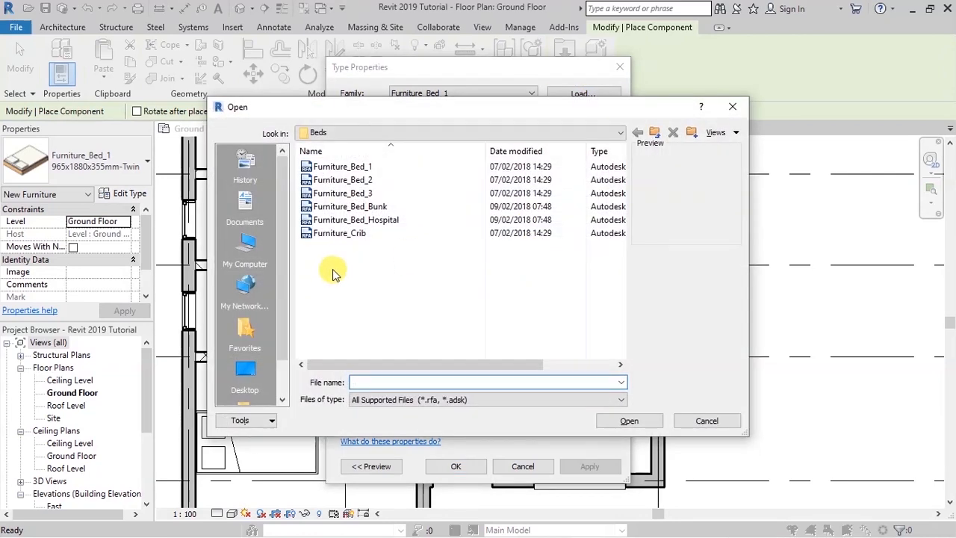
{"action": "left_click", "coordinate": [619, 132]}
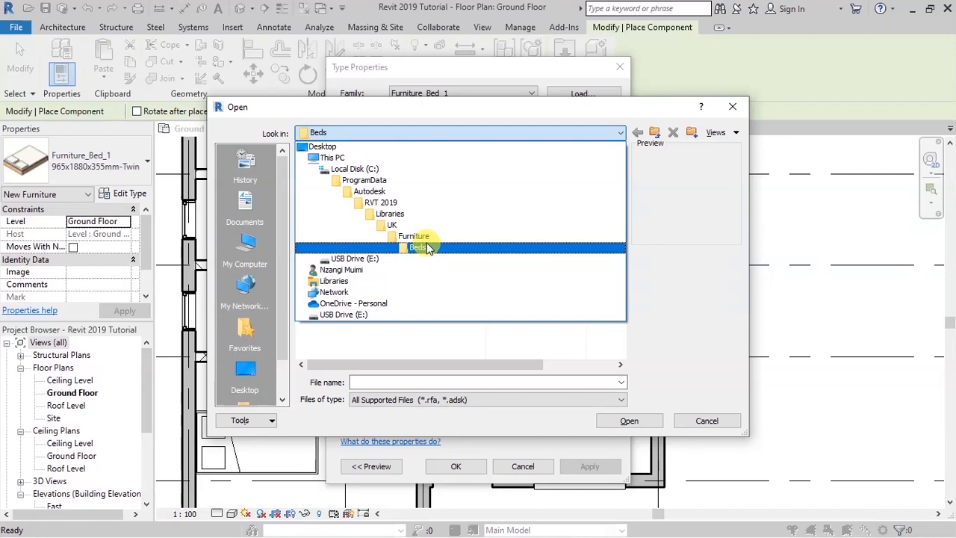
{"action": "left_click", "coordinate": [417, 236]}
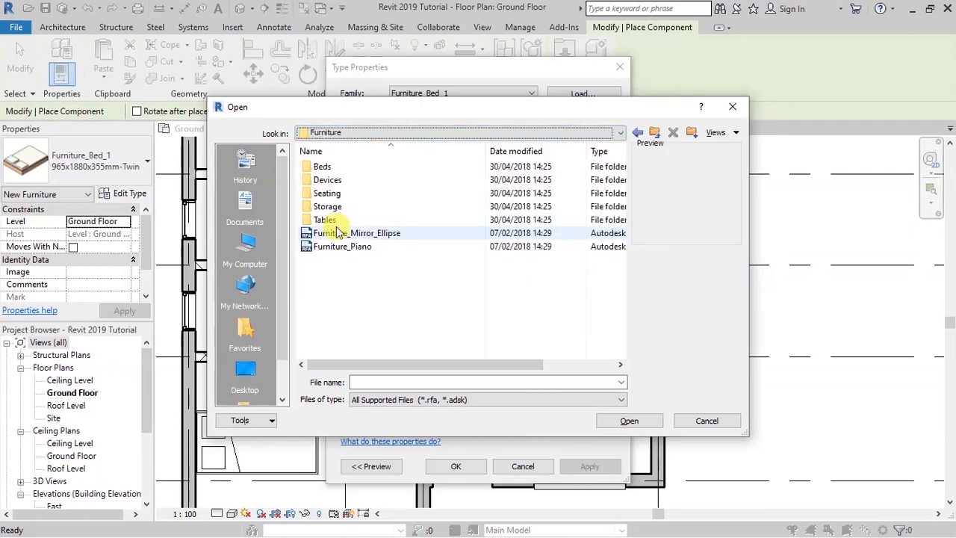
{"action": "double_click", "coordinate": [329, 220]}
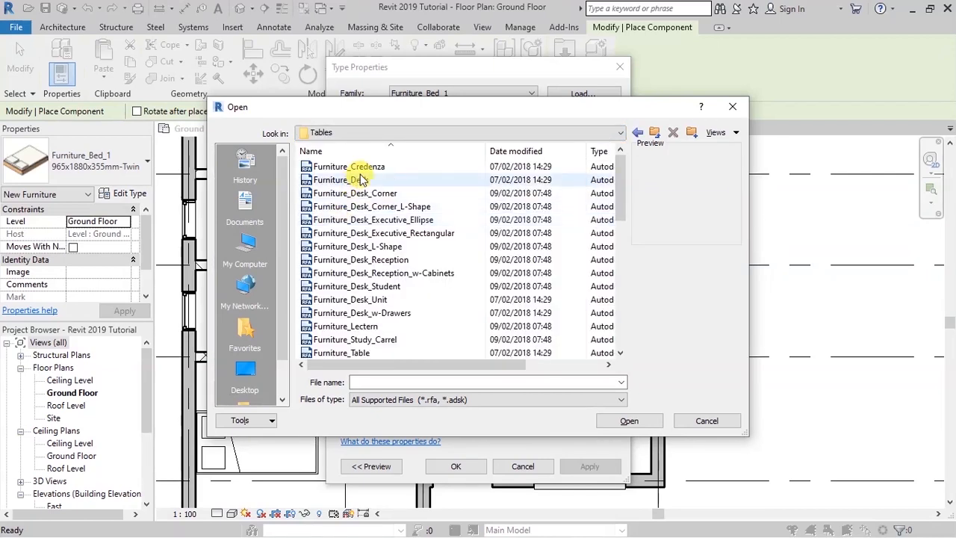
- Preview the desk and table families in the Tables folder and select Furniture_Table_Dining_Rectangular
{"action": "left_click", "coordinate": [362, 168]}
{"action": "key", "text": "Down"}
{"action": "key", "text": "Down"}
{"action": "key", "text": "Down"}
{"action": "key", "text": "Down"}
{"action": "key", "text": "Down"}
{"action": "key", "text": "Down"}
{"action": "key", "text": "Down"}
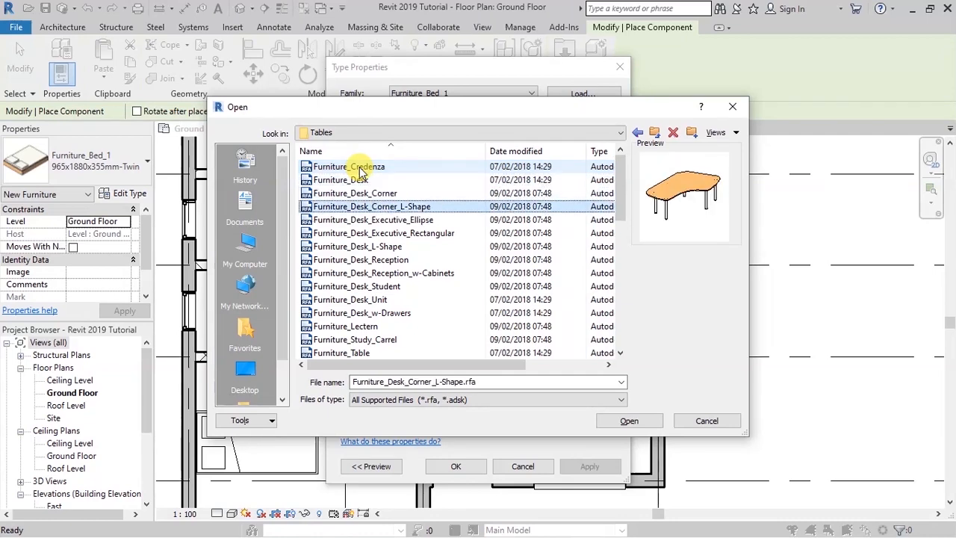
{"action": "key", "text": "Down"}
{"action": "key", "text": "Down"}
{"action": "key", "text": "Down"}
{"action": "key", "text": "Down"}
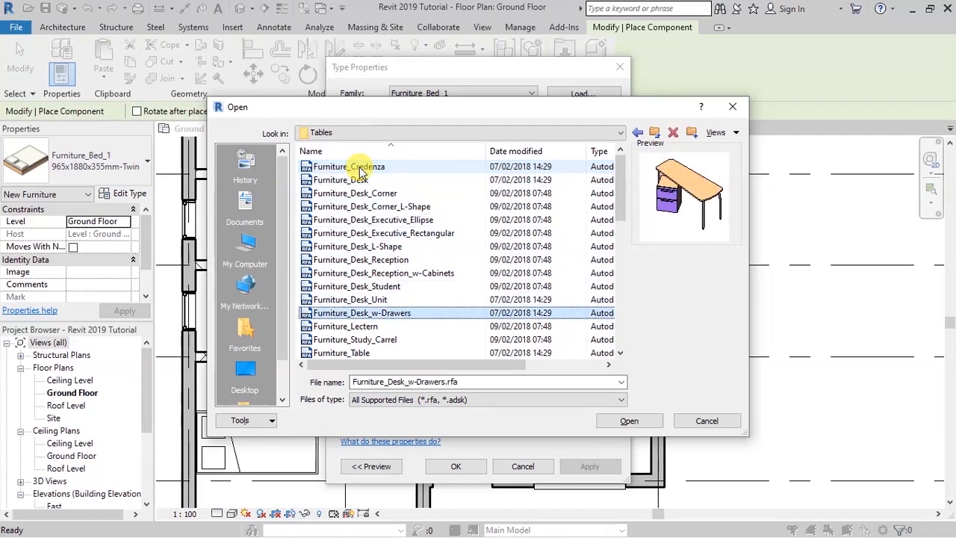
{"action": "key", "text": "Up"}
{"action": "key", "text": "Up"}
{"action": "key", "text": "Up"}
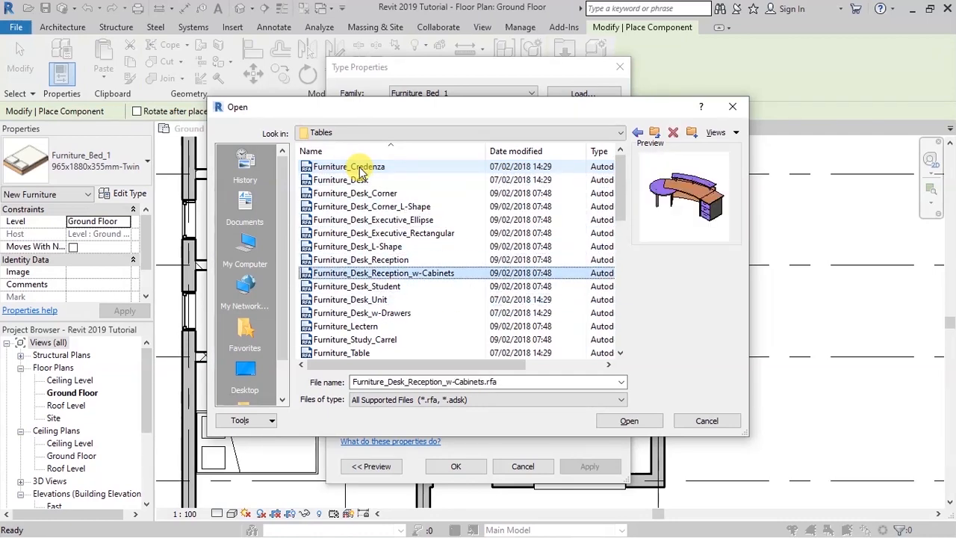
{"action": "key", "text": "Down"}
{"action": "key", "text": "Down"}
{"action": "key", "text": "Down"}
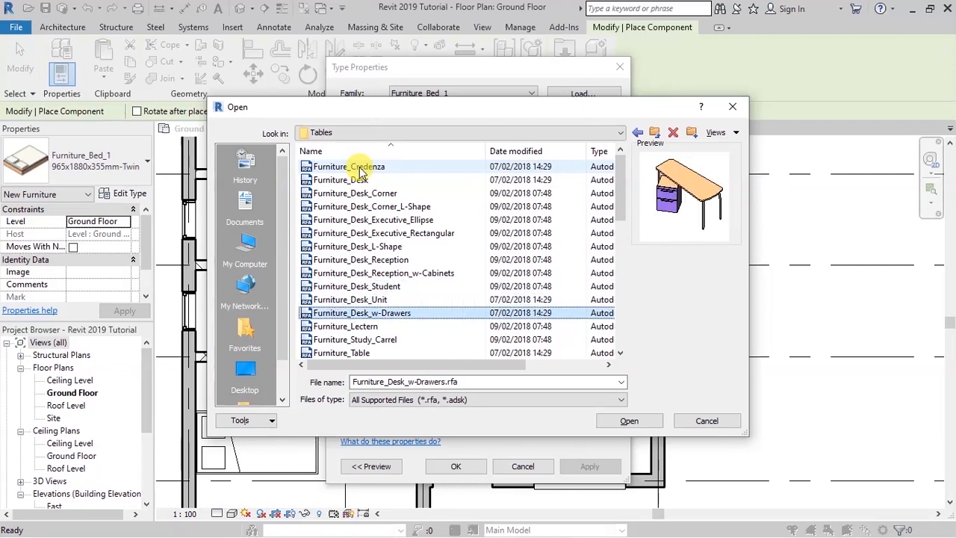
{"action": "key", "text": "Down"}
{"action": "key", "text": "Down"}
{"action": "key", "text": "Down"}
{"action": "key", "text": "Down"}
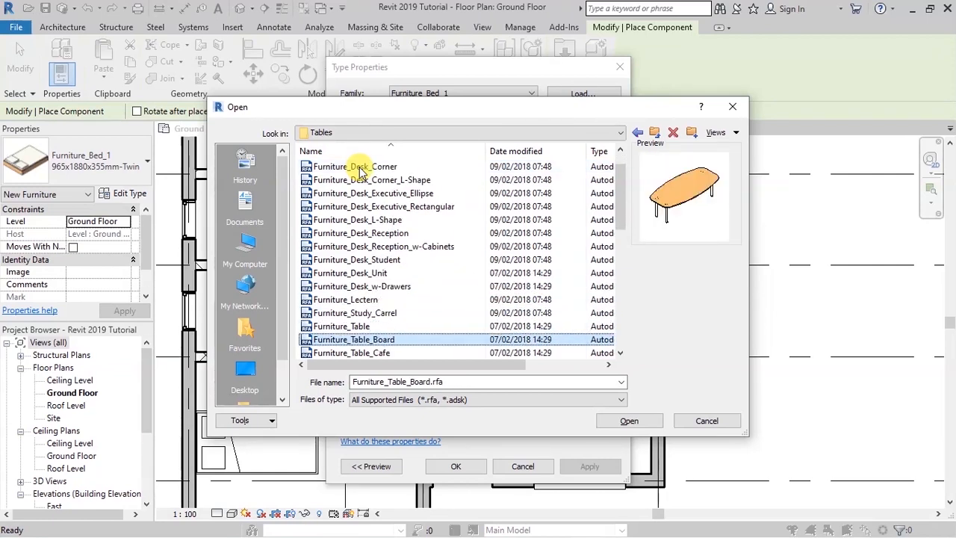
{"action": "key", "text": "Down"}
{"action": "key", "text": "Down"}
{"action": "key", "text": "Down"}
{"action": "key", "text": "Down"}
{"action": "key", "text": "Down"}
{"action": "key", "text": "Down"}
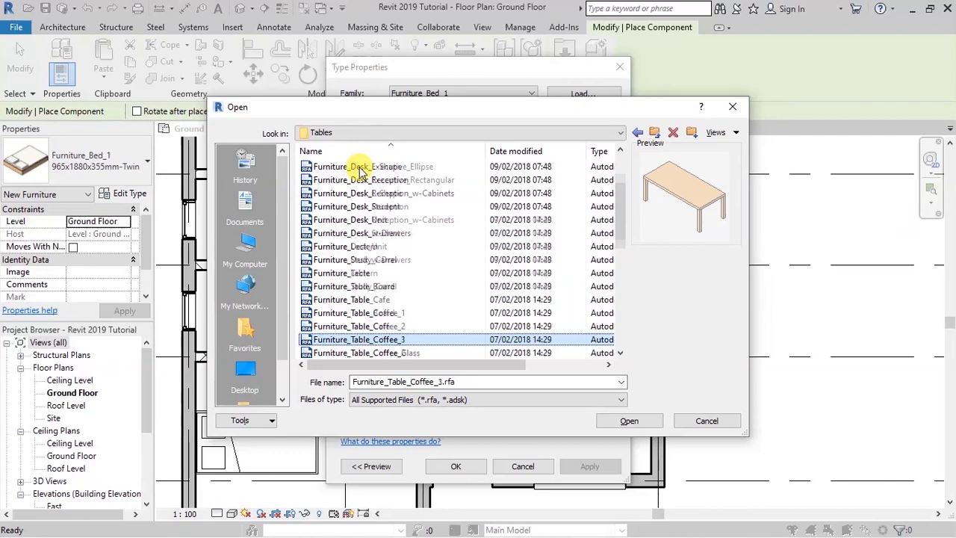
{"action": "key", "text": "Down"}
{"action": "key", "text": "Down"}
{"action": "key", "text": "Down"}
{"action": "key", "text": "Down"}
{"action": "key", "text": "Down"}
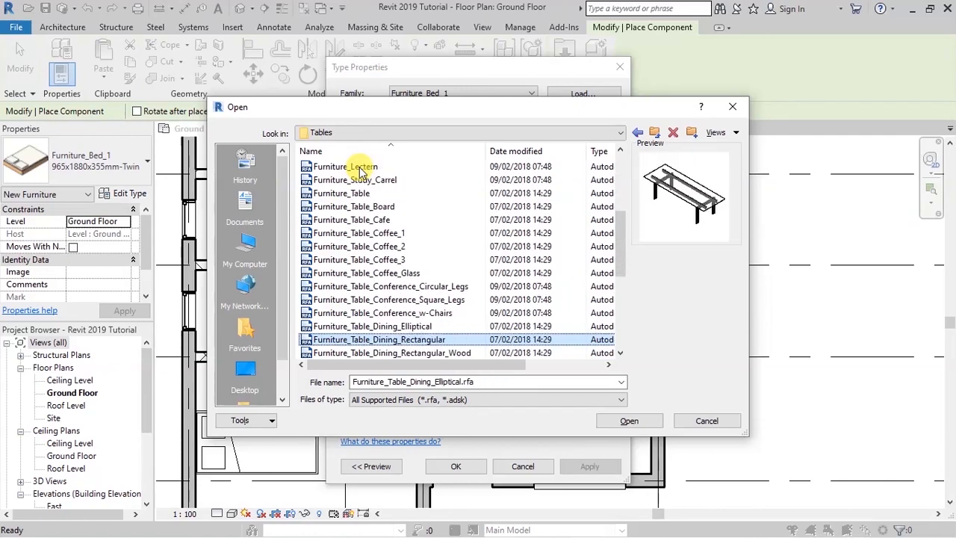
{"action": "key", "text": "Up"}
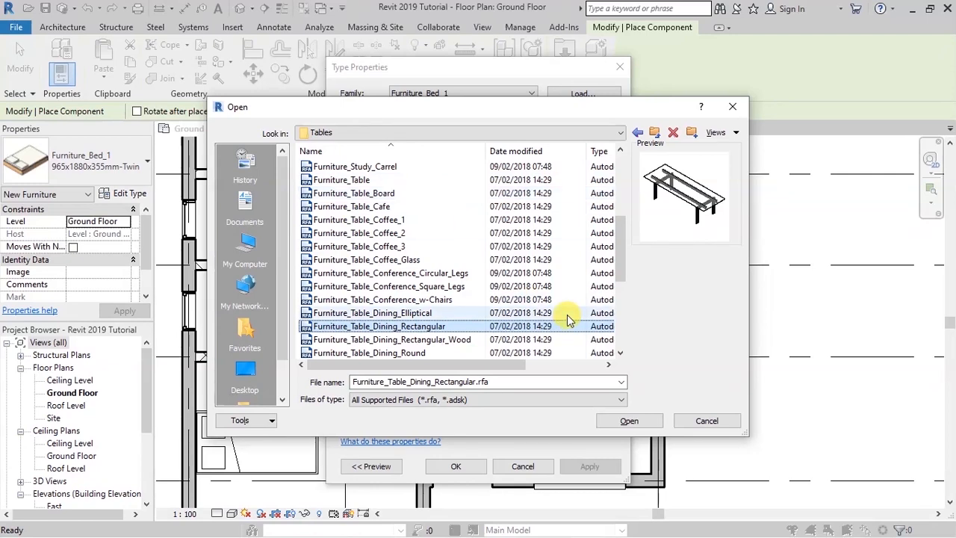
- Load the 1500x750x560mm rectangular dining table and place it rotated 90°, centred 1900 mm from the inner wall and 500 mm from grid 7 towards grid 8
{"action": "left_click", "coordinate": [628, 420]}
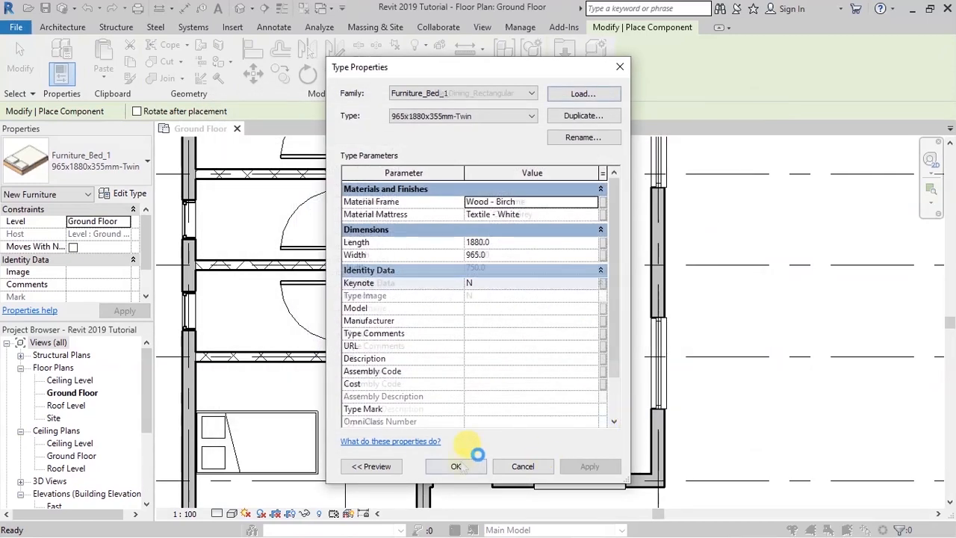
{"action": "left_click", "coordinate": [456, 465]}
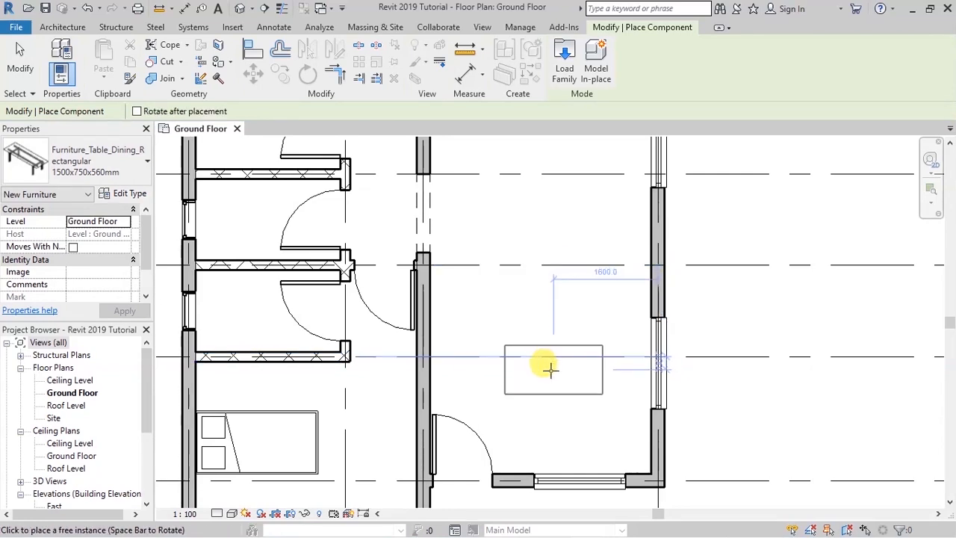
{"action": "key", "text": "space"}
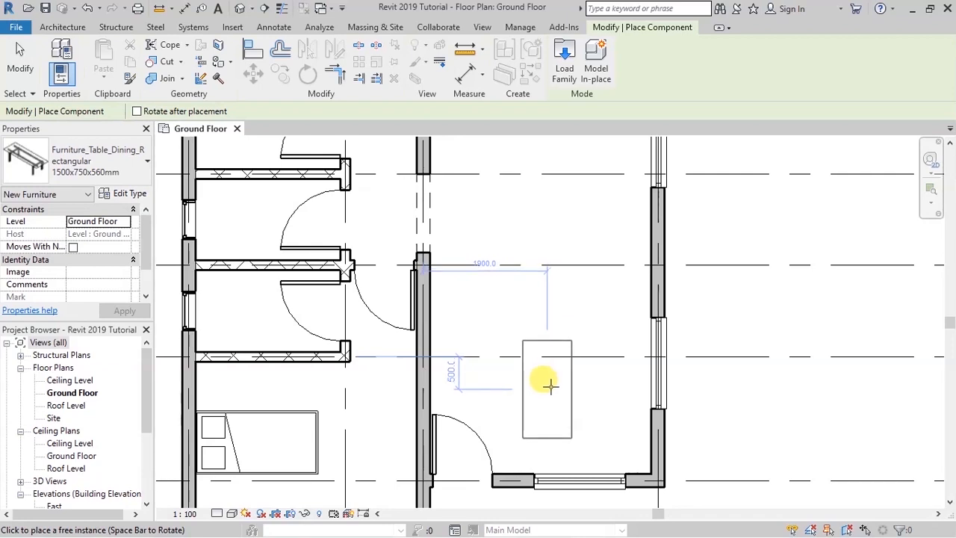
{"action": "left_click", "coordinate": [547, 386]}
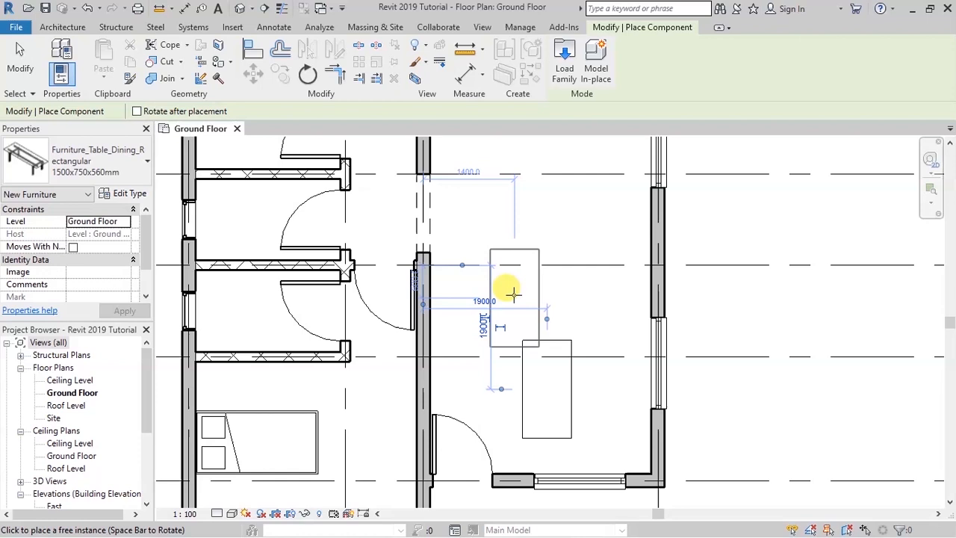
{"action": "key", "text": "Escape"}
{"action": "key", "text": "Escape"}
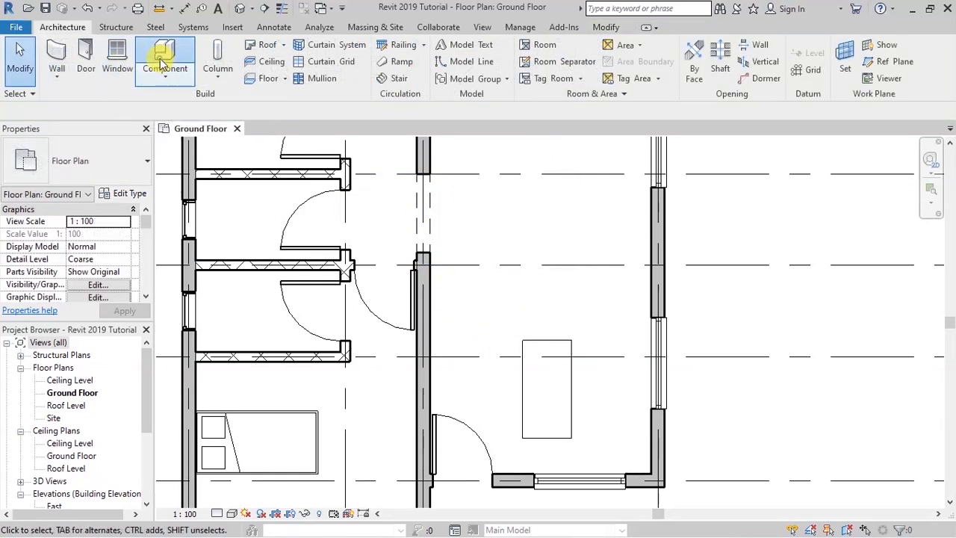
- Start placing another component and browse the family library to the Seating folder within Furniture
{"action": "left_click", "coordinate": [161, 50]}
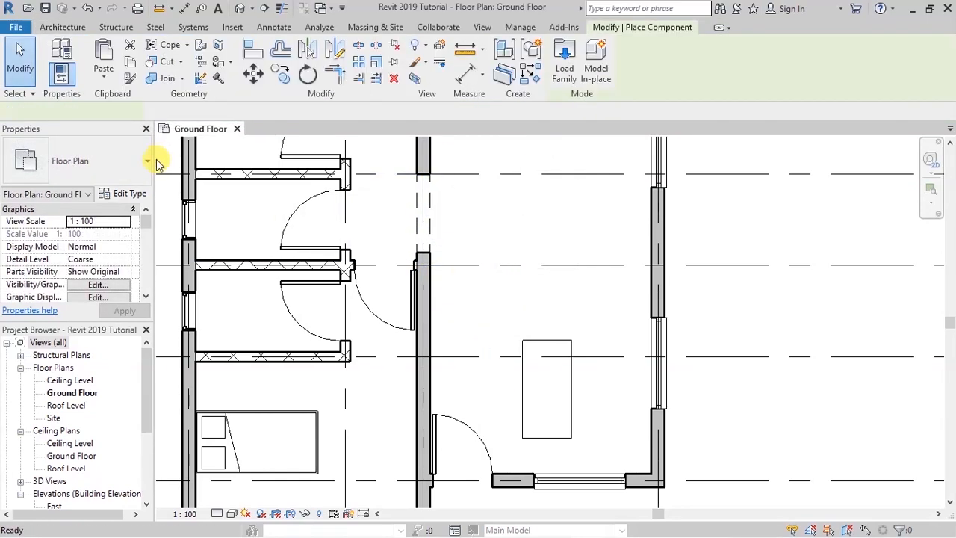
{"action": "left_click", "coordinate": [129, 195]}
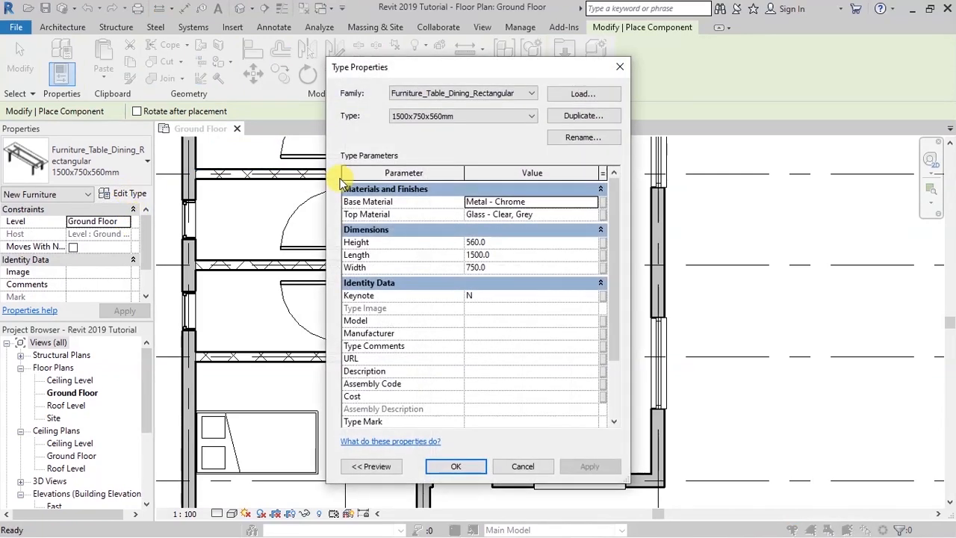
{"action": "left_click", "coordinate": [581, 92]}
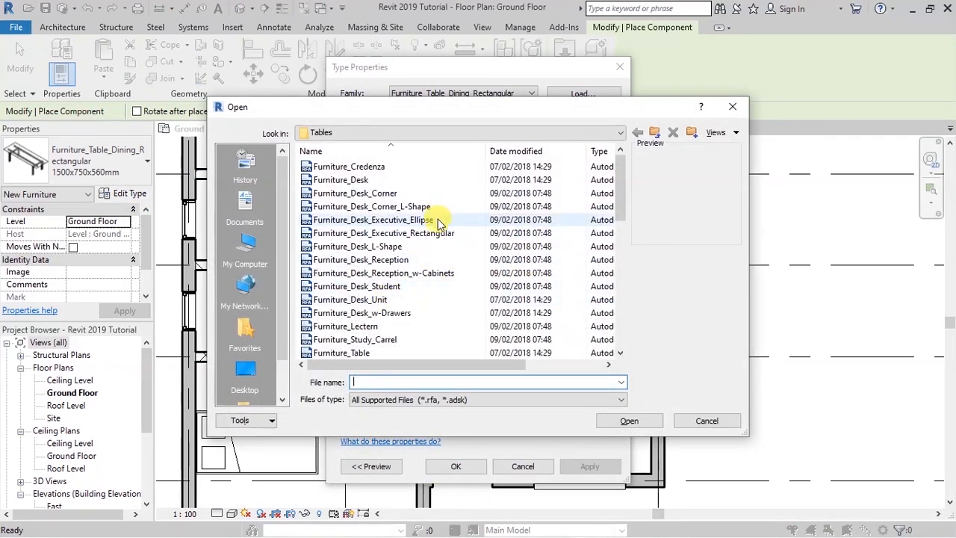
{"action": "left_click", "coordinate": [620, 133]}
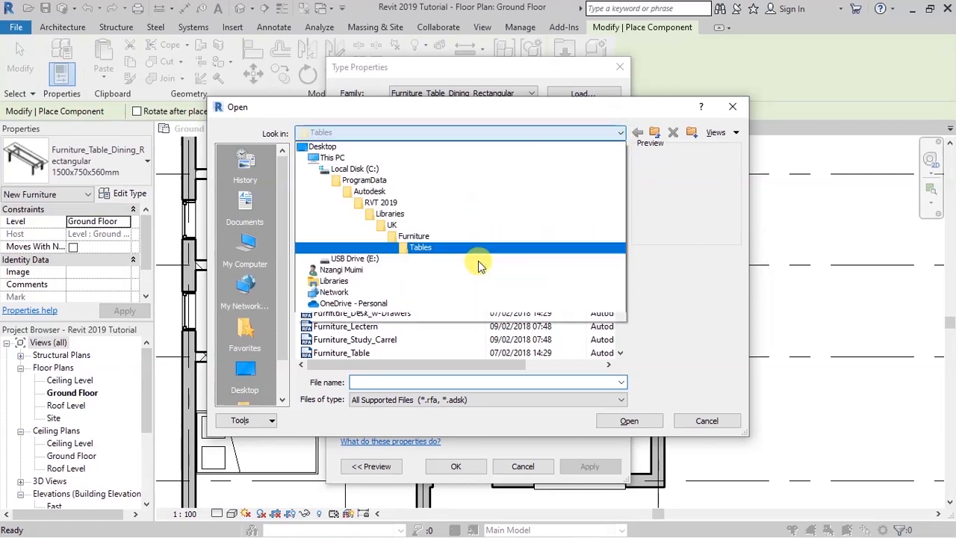
{"action": "left_click", "coordinate": [416, 247]}
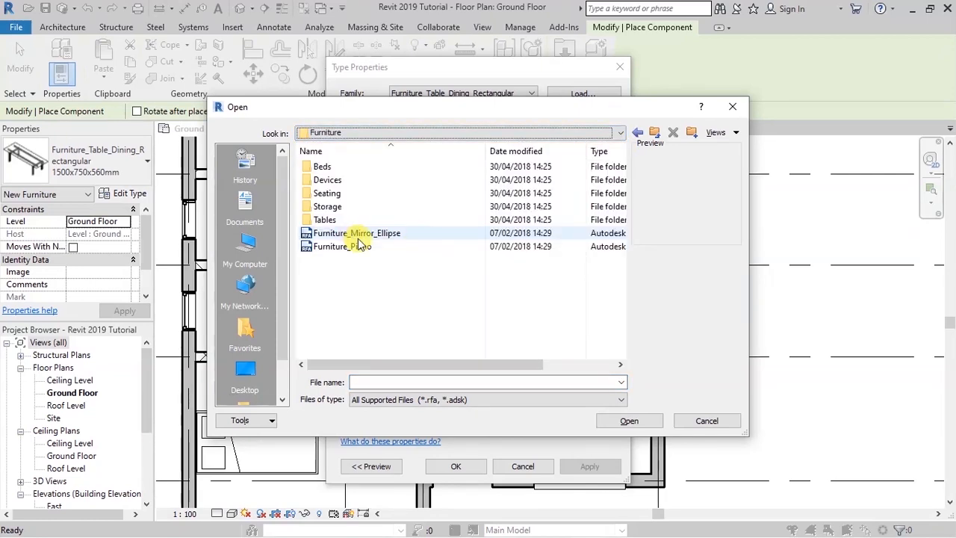
{"action": "double_click", "coordinate": [328, 194]}
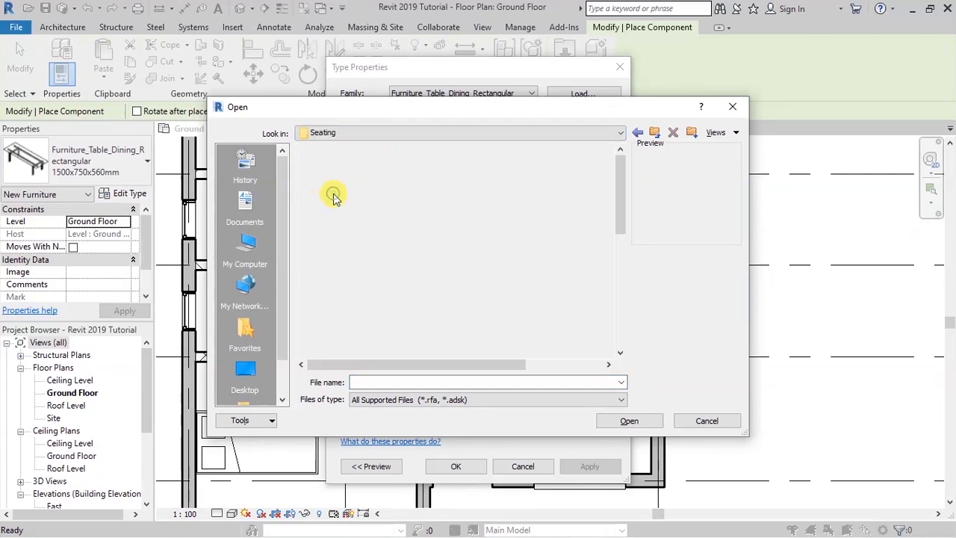
- Preview the chair, bench and sofa families in the Seating folder and select Furniture_Sofa_ Design
{"action": "left_click", "coordinate": [374, 166]}
{"action": "key", "text": "Down"}
{"action": "key", "text": "Down"}
{"action": "key", "text": "Down"}
{"action": "key", "text": "Down"}
{"action": "key", "text": "Down"}
{"action": "key", "text": "Down"}
{"action": "key", "text": "Down"}
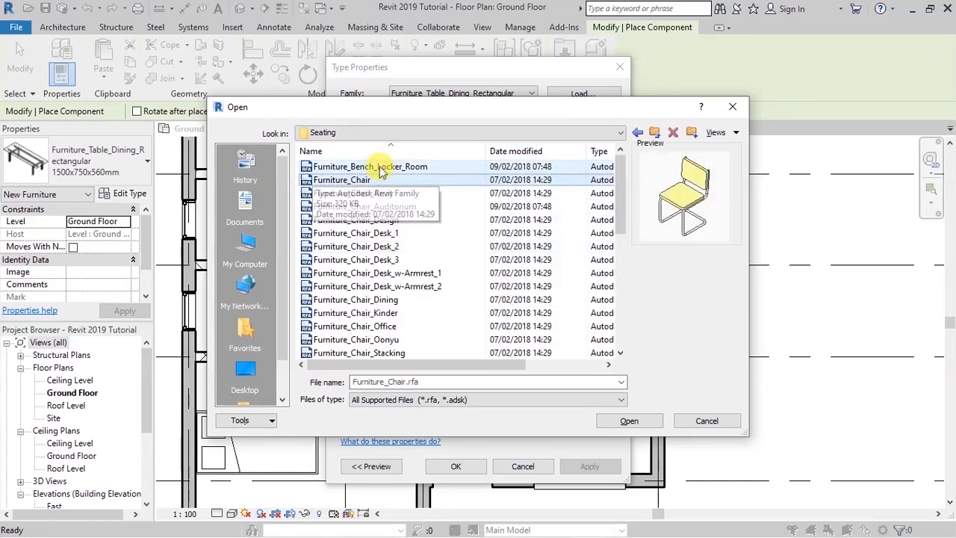
{"action": "key", "text": "Down"}
{"action": "key", "text": "Down"}
{"action": "key", "text": "Down"}
{"action": "key", "text": "Down"}
{"action": "key", "text": "Down"}
{"action": "key", "text": "Down"}
{"action": "key", "text": "Down"}
{"action": "key", "text": "Down"}
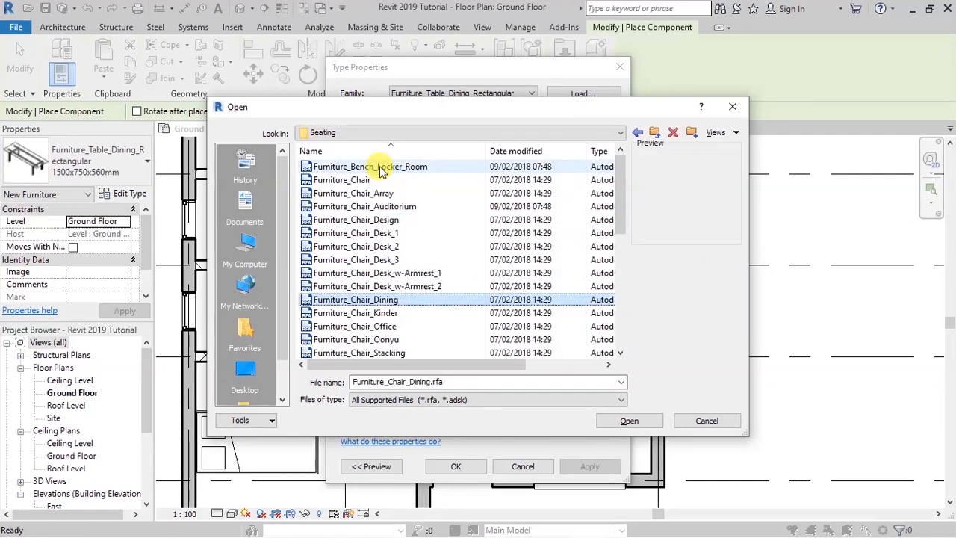
{"action": "key", "text": "Down"}
{"action": "key", "text": "Down"}
{"action": "key", "text": "Down"}
{"action": "key", "text": "Down"}
{"action": "key", "text": "Down"}
{"action": "key", "text": "Down"}
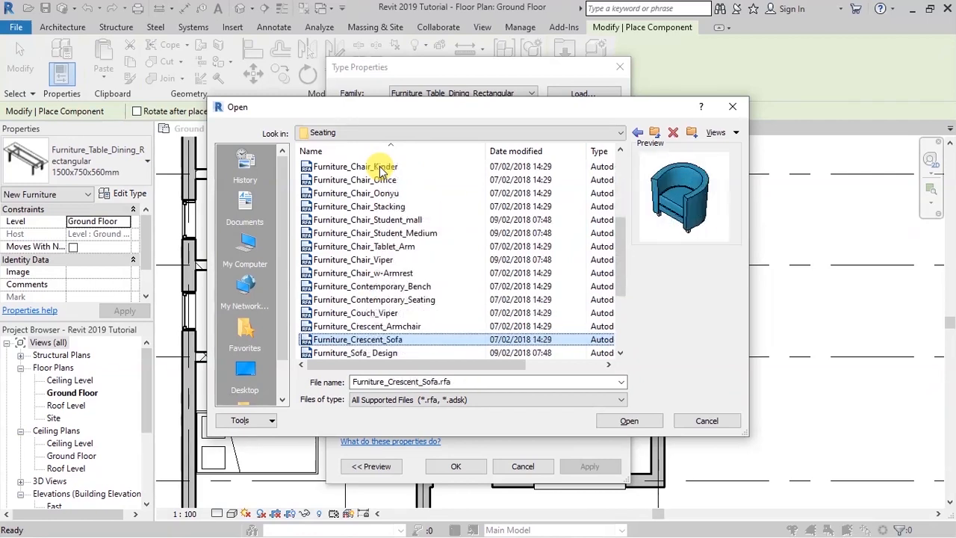
{"action": "key", "text": "Up"}
{"action": "key", "text": "Down"}
{"action": "key", "text": "Down"}
- Load the 900x650x670mm sofa and place it between grid 6 and the dining table, its side 1300 mm from the outer wall
{"action": "left_click", "coordinate": [627, 421]}
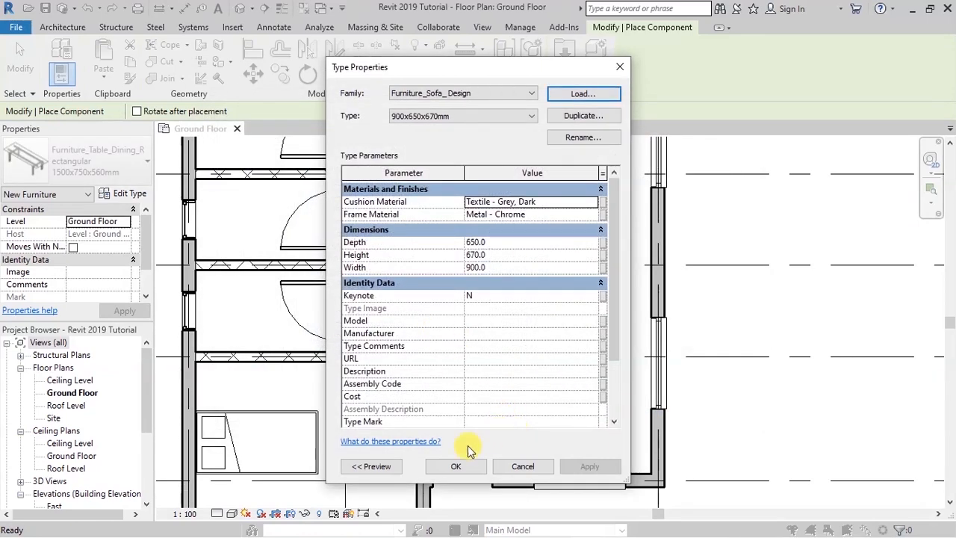
{"action": "left_click", "coordinate": [453, 467]}
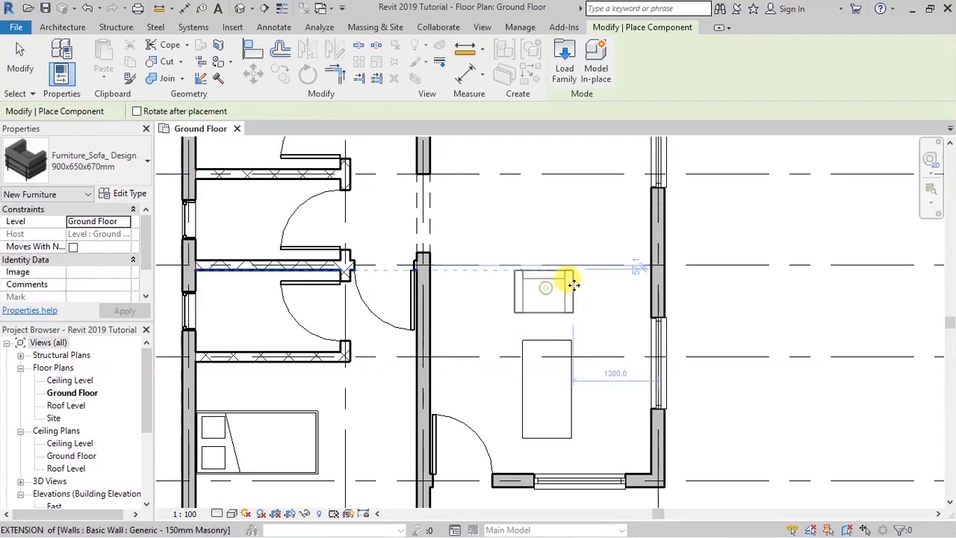
{"action": "left_click", "coordinate": [574, 285]}
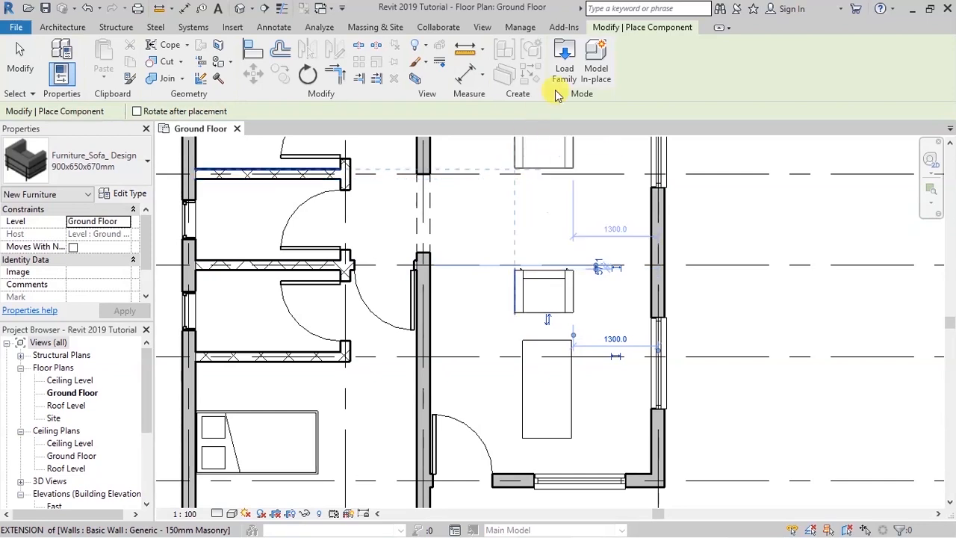
- Preview the chair, sofa and stool families in the Seating folder and select Furniture_Sofa_2 for loading
{"action": "left_click", "coordinate": [564, 68]}
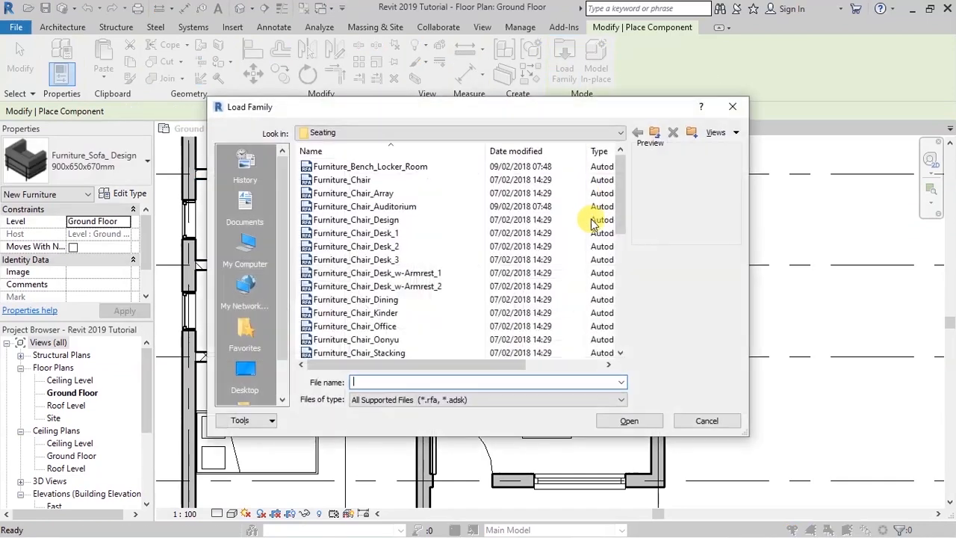
{"action": "left_click", "coordinate": [366, 343]}
{"action": "key", "text": "Down"}
{"action": "key", "text": "Down"}
{"action": "key", "text": "Down"}
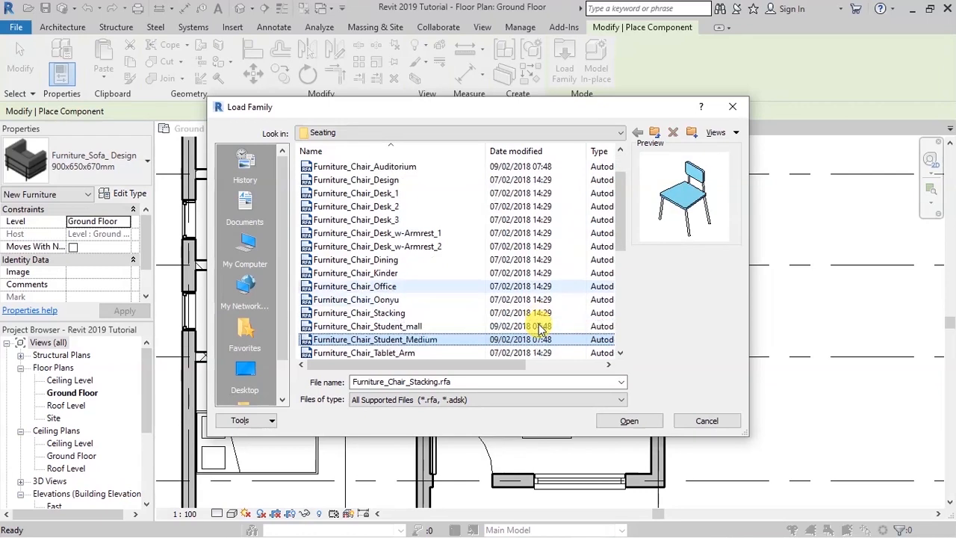
{"action": "key", "text": "Down"}
{"action": "key", "text": "Down"}
{"action": "key", "text": "Down"}
{"action": "key", "text": "Down"}
{"action": "key", "text": "Down"}
{"action": "key", "text": "Down"}
{"action": "key", "text": "Down"}
{"action": "key", "text": "Down"}
{"action": "key", "text": "Down"}
{"action": "key", "text": "Down"}
{"action": "key", "text": "Down"}
{"action": "key", "text": "Down"}
{"action": "key", "text": "Up"}
{"action": "key", "text": "Up"}
{"action": "key", "text": "Up"}
{"action": "key", "text": "Up"}
{"action": "key", "text": "Down"}
{"action": "key", "text": "Down"}
{"action": "key", "text": "Down"}
{"action": "key", "text": "Down"}
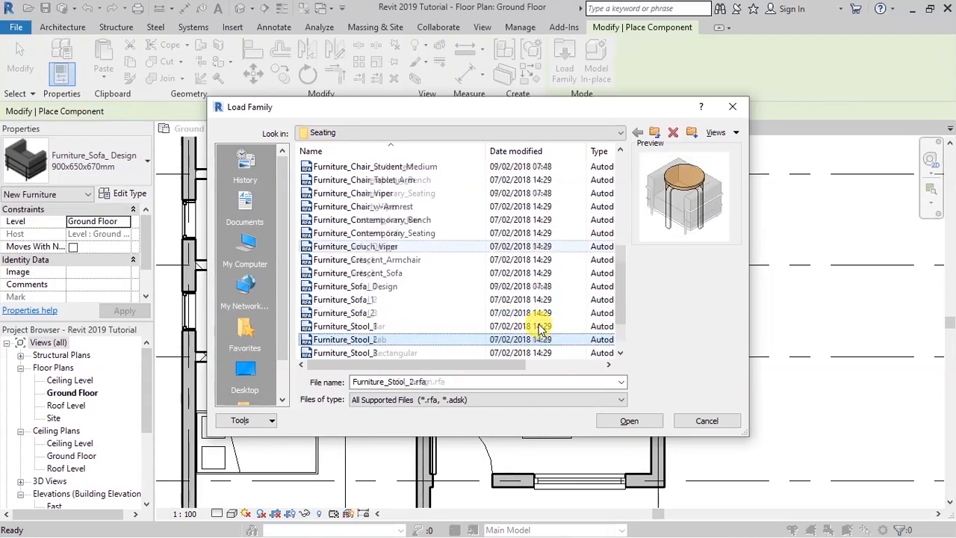
{"action": "key", "text": "Down"}
{"action": "key", "text": "Down"}
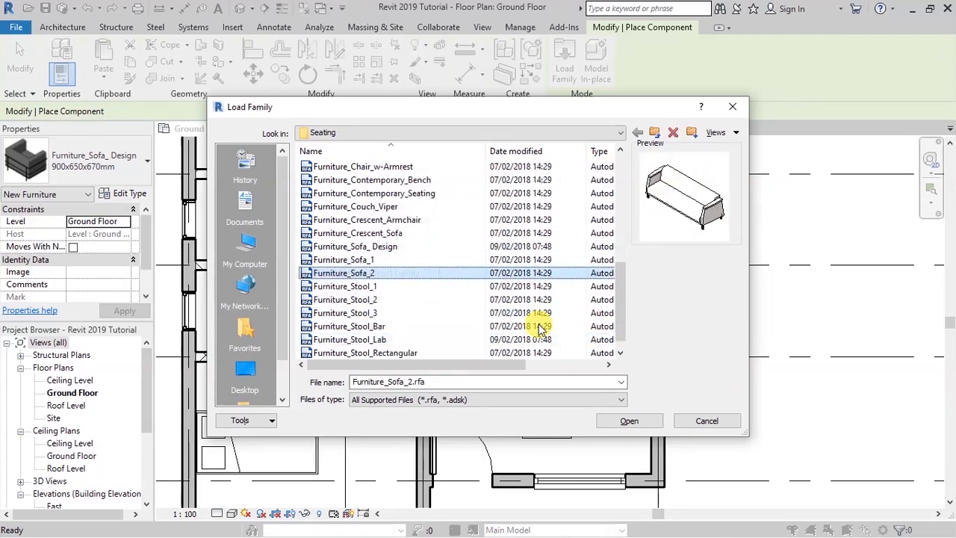
{"action": "left_click", "coordinate": [374, 273]}
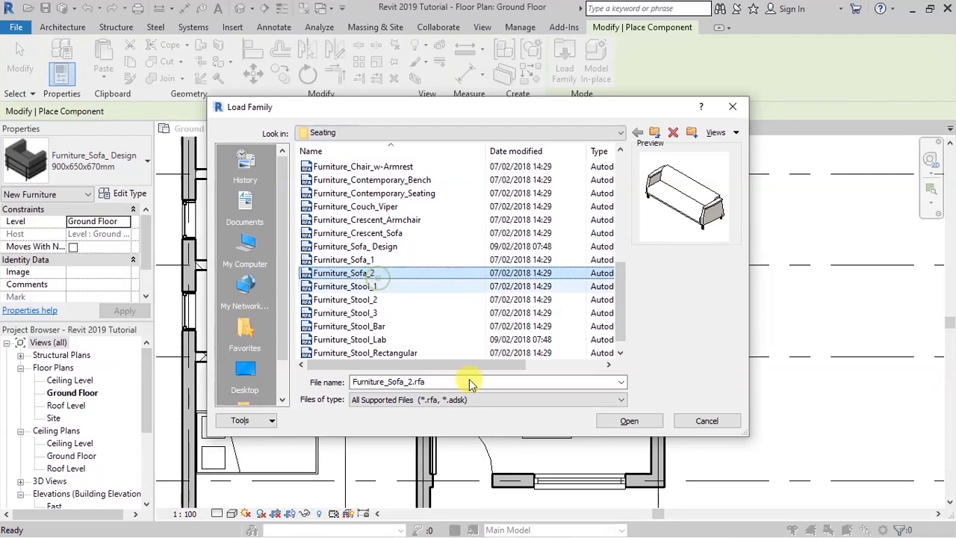
- Load the 2100x830x380mm sofa and place it rotated 90° beside the dining table, centred 3000 mm from the inner wall and 1900 mm from grid 6
{"action": "left_click", "coordinate": [610, 423]}
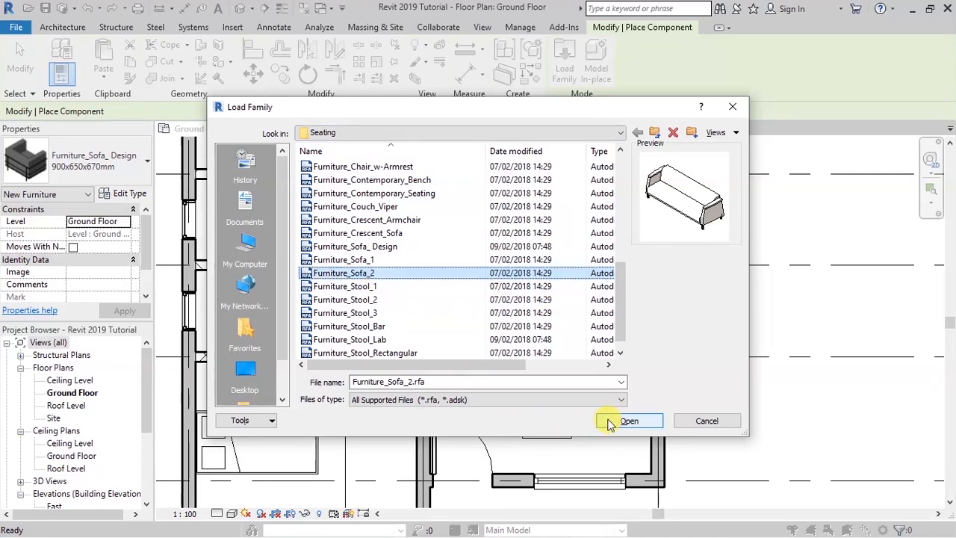
{"action": "left_click", "coordinate": [624, 423]}
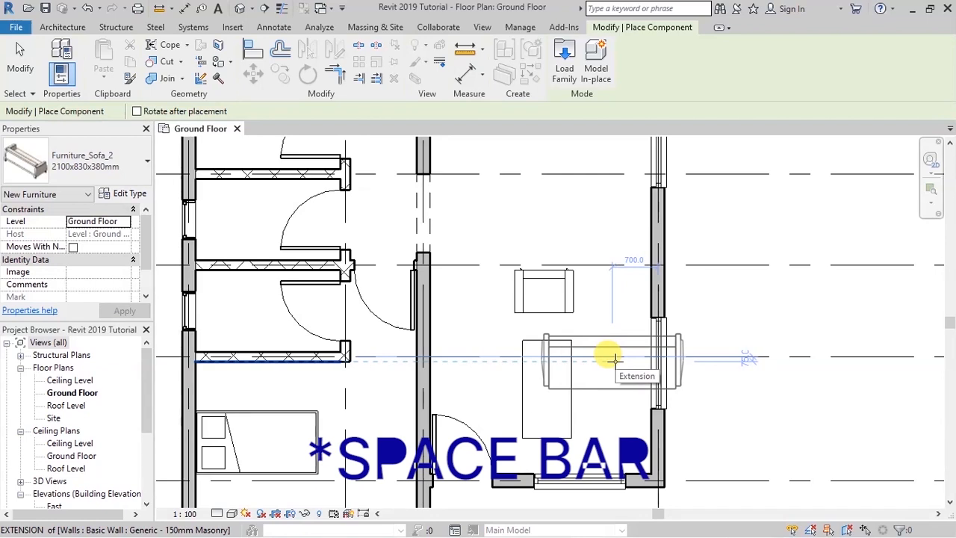
{"action": "key", "text": "space"}
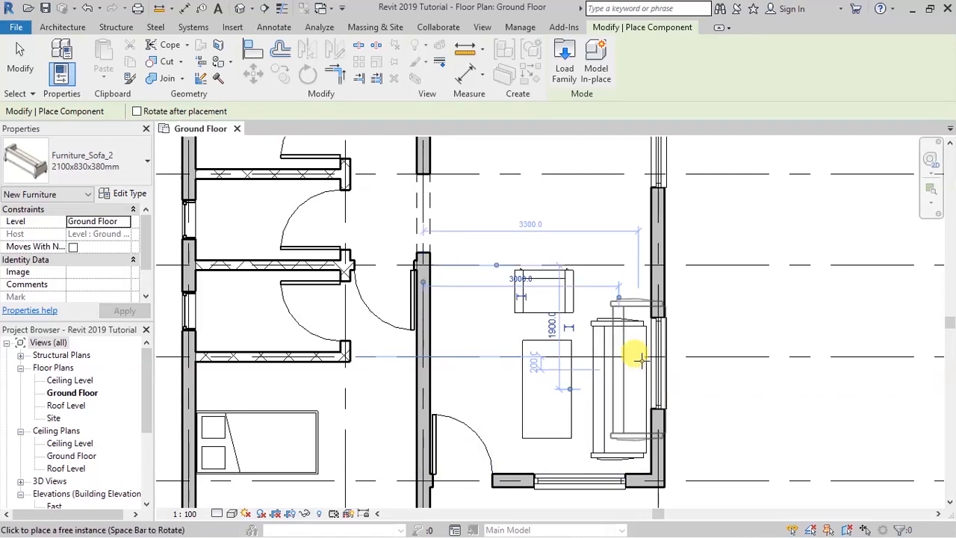
{"action": "left_click", "coordinate": [615, 385]}
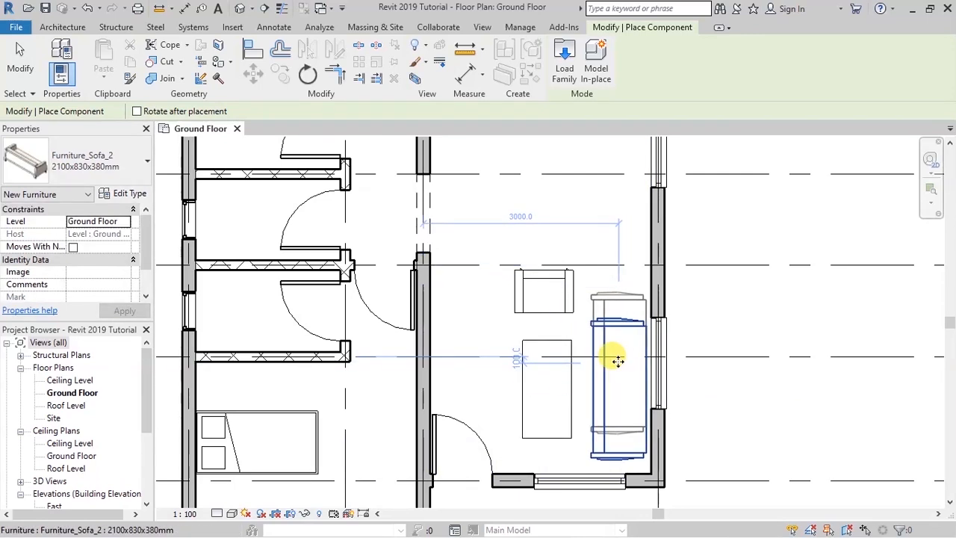
{"action": "key", "text": "Escape"}
{"action": "key", "text": "Escape"}
{"action": "scroll", "coordinate": [694, 359], "scroll_direction": "down", "scroll_amount": 4}
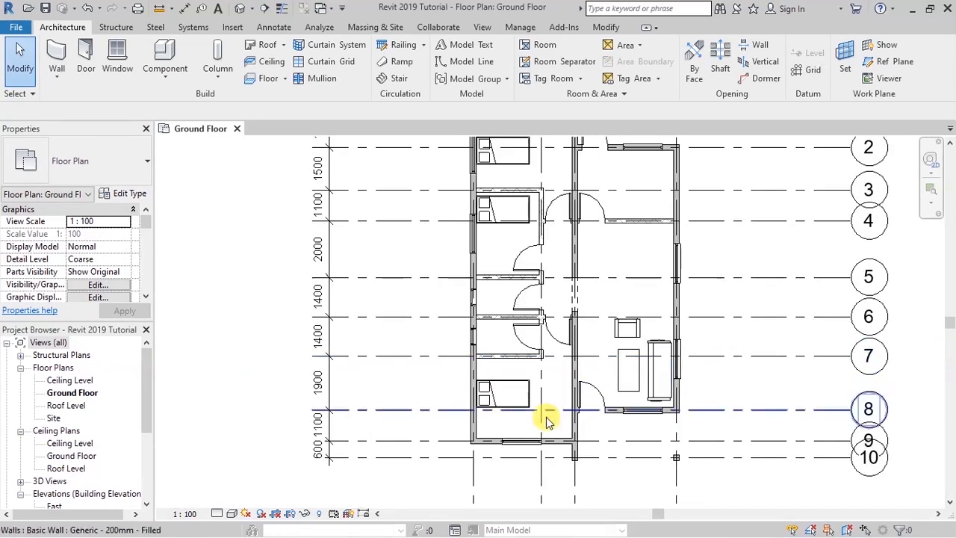
{"action": "scroll", "coordinate": [689, 386], "scroll_direction": "up", "scroll_amount": 5}
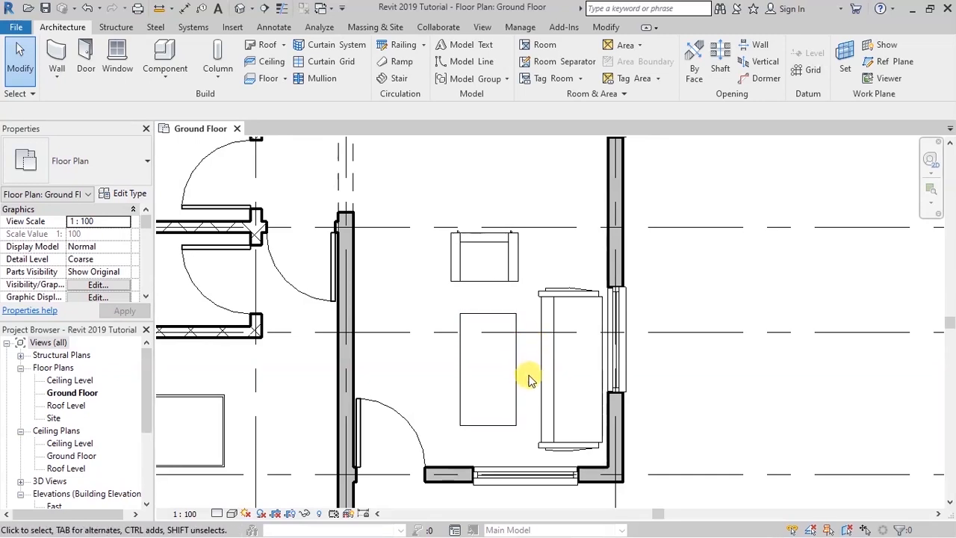
{"action": "scroll", "coordinate": [540, 398], "scroll_direction": "down", "scroll_amount": 3}
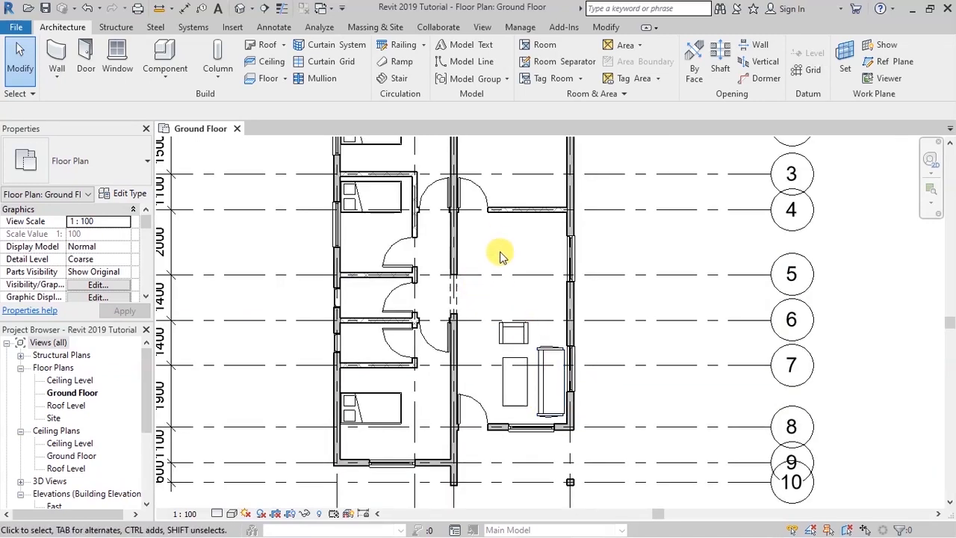
{"action": "scroll", "coordinate": [493, 195], "scroll_direction": "up", "scroll_amount": 2}
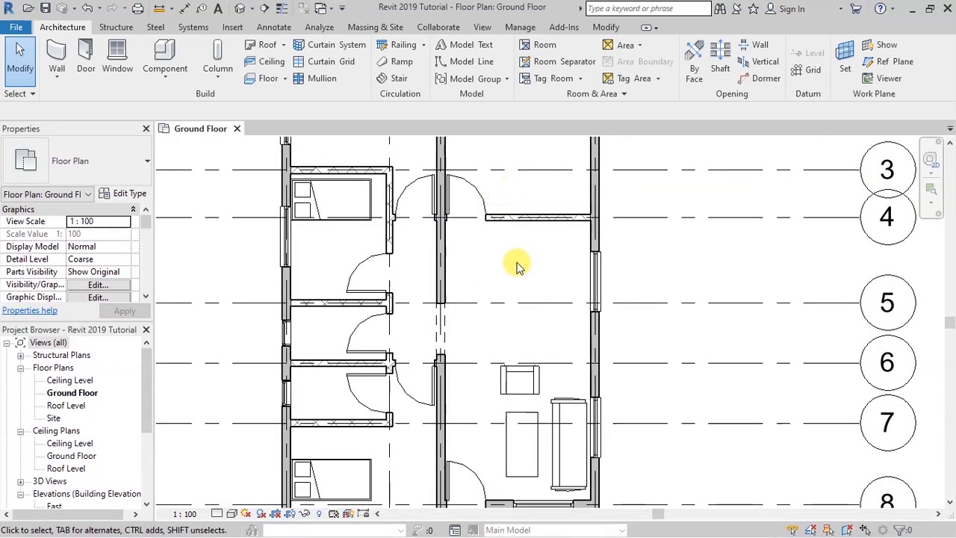
{"action": "scroll", "coordinate": [525, 321], "scroll_direction": "down", "scroll_amount": 2}
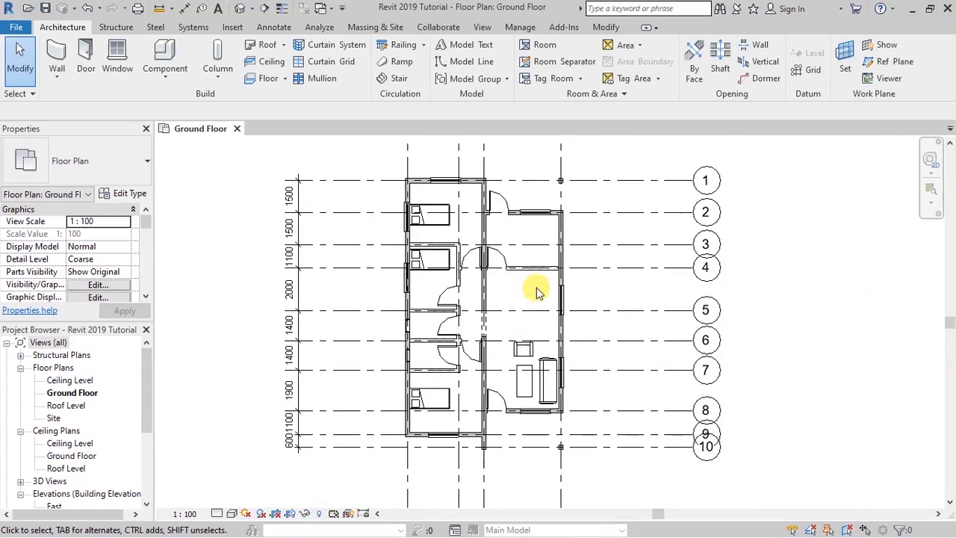
- Start loading a family from the library and browse to the Tables folder within Furniture
{"action": "scroll", "coordinate": [534, 289], "scroll_direction": "up", "scroll_amount": 3}
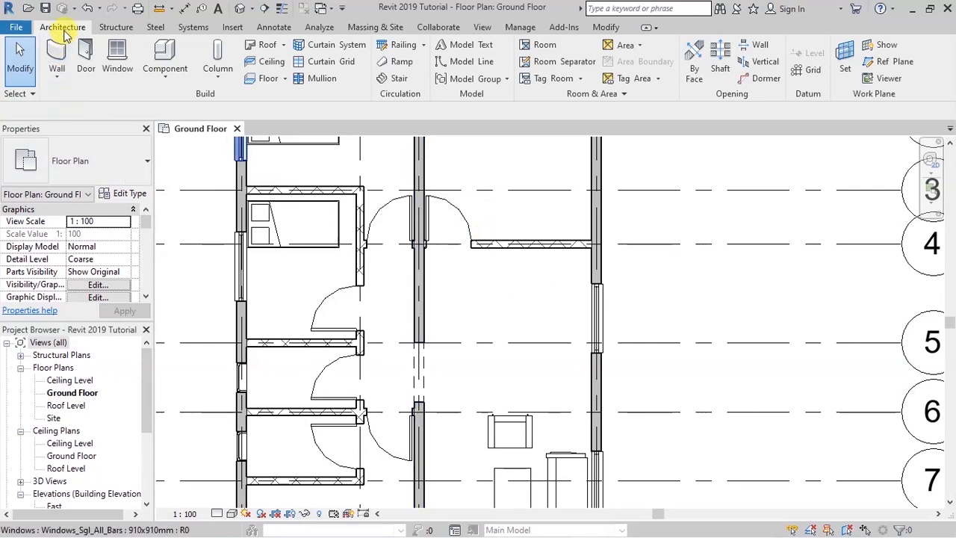
{"action": "left_click", "coordinate": [611, 29]}
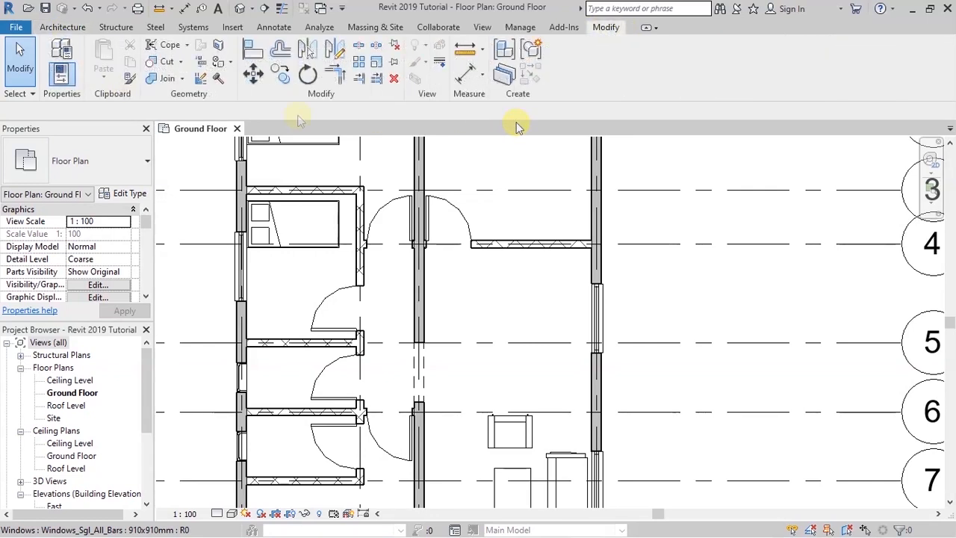
{"action": "left_click", "coordinate": [232, 29]}
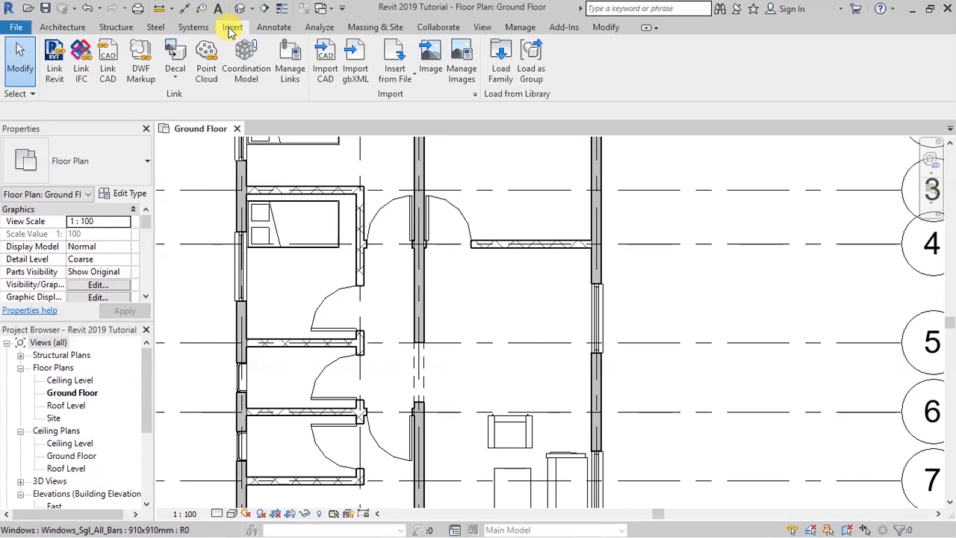
{"action": "left_click", "coordinate": [505, 63]}
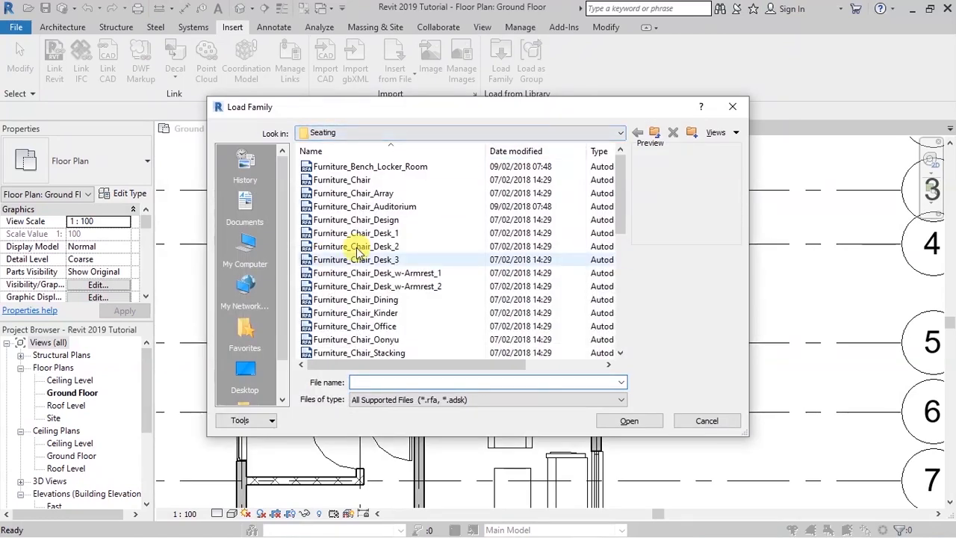
{"action": "left_click", "coordinate": [620, 132]}
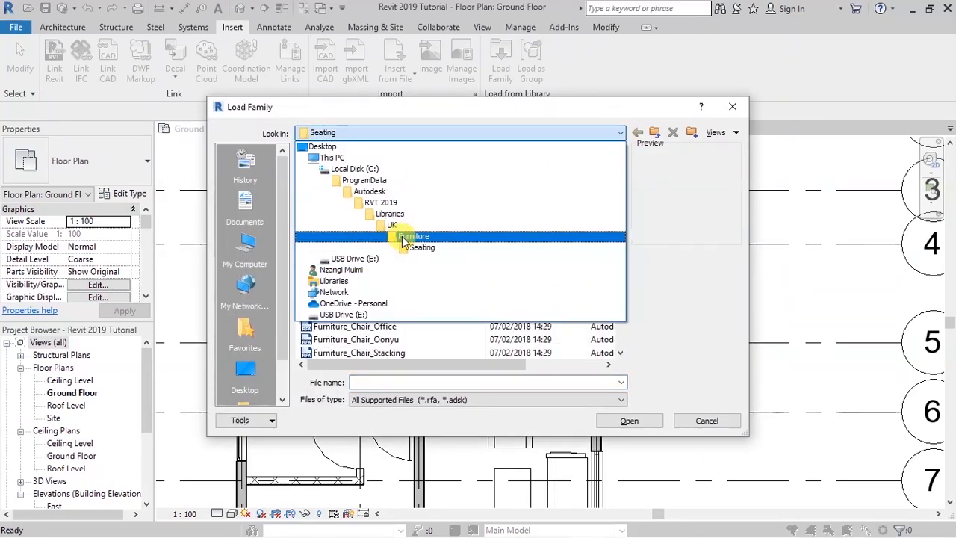
{"action": "left_click", "coordinate": [414, 236]}
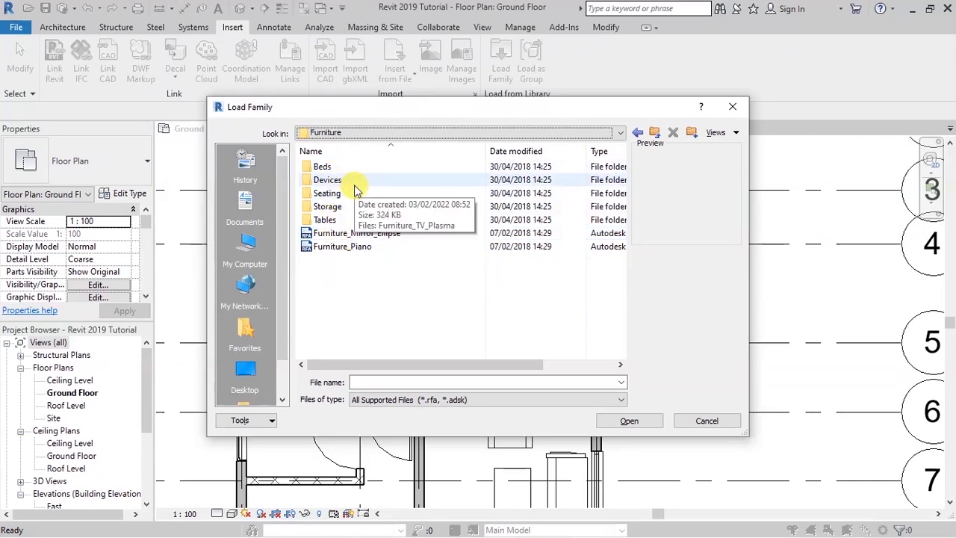
{"action": "double_click", "coordinate": [327, 221]}
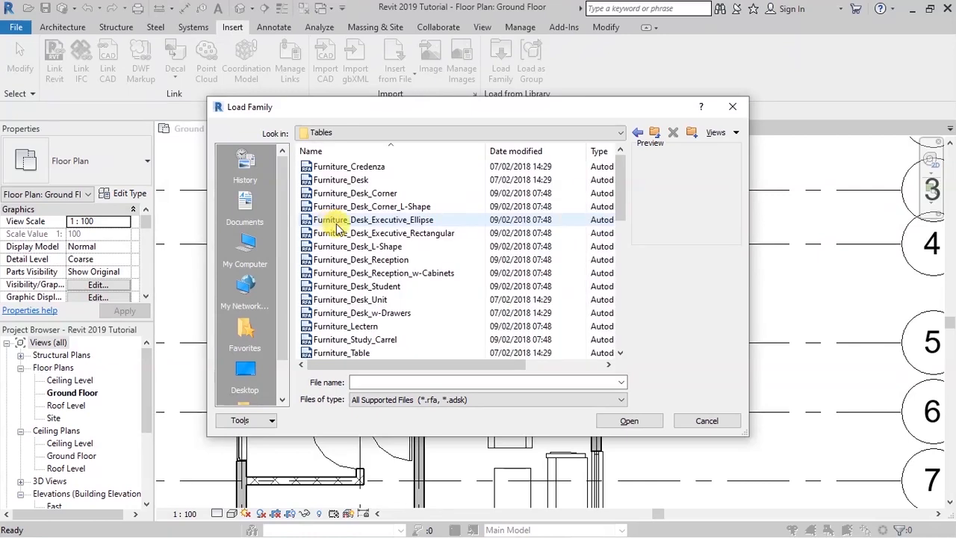
- Preview the desk and table families in the Tables folder and select Furniture_Table_Dining_w-Chairs_Round
{"action": "left_click", "coordinate": [369, 169]}
{"action": "key", "text": "Down"}
{"action": "key", "text": "Down"}
{"action": "key", "text": "Down"}
{"action": "key", "text": "Down"}
{"action": "key", "text": "Down"}
{"action": "key", "text": "Down"}
{"action": "key", "text": "Down"}
{"action": "key", "text": "Down"}
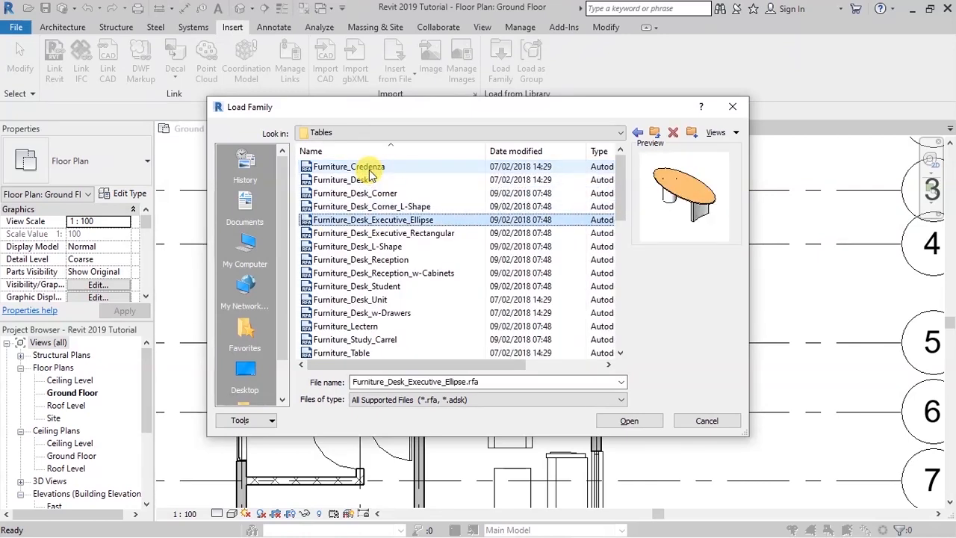
{"action": "key", "text": "Down"}
{"action": "key", "text": "Down"}
{"action": "key", "text": "Down"}
{"action": "key", "text": "Down"}
{"action": "key", "text": "Down"}
{"action": "key", "text": "Down"}
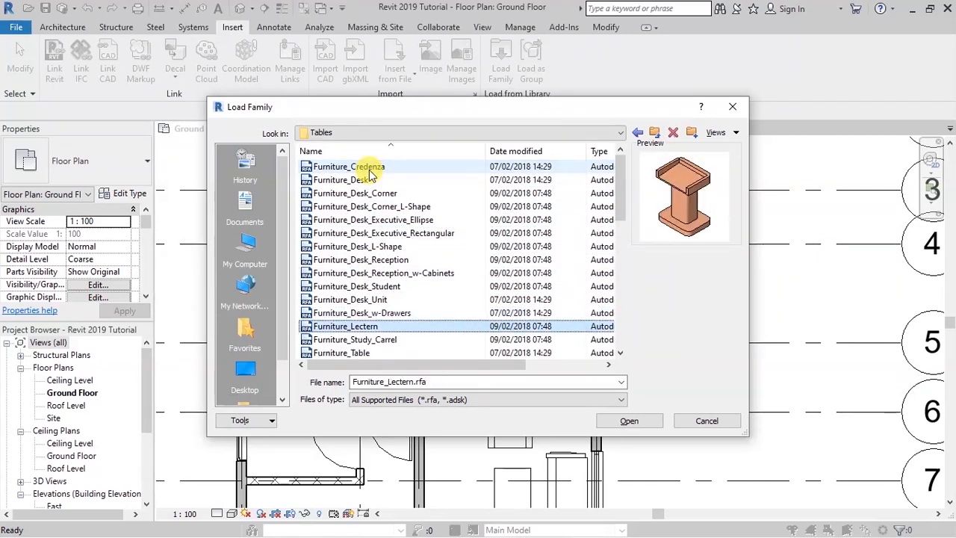
{"action": "key", "text": "Down"}
{"action": "key", "text": "Down"}
{"action": "key", "text": "Down"}
{"action": "key", "text": "Down"}
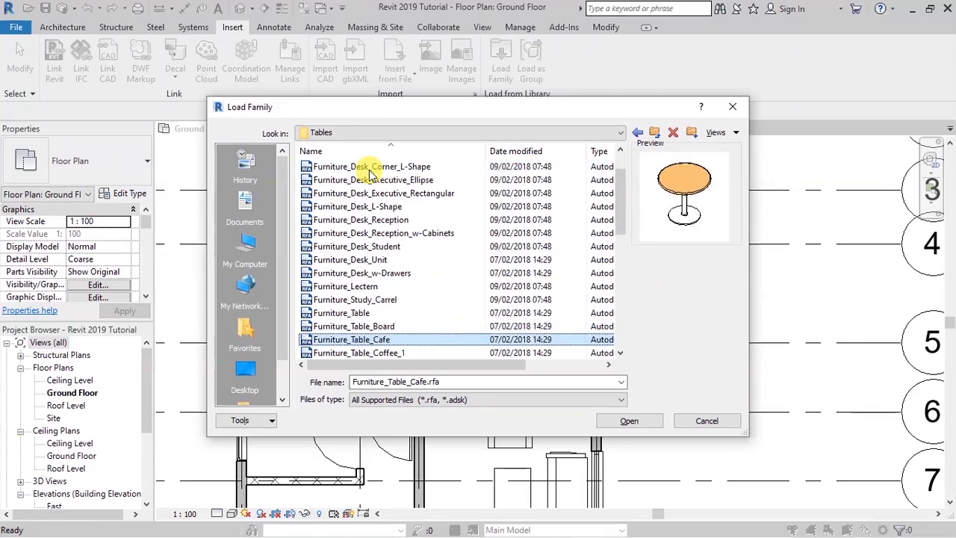
{"action": "key", "text": "Down"}
{"action": "key", "text": "Down"}
{"action": "key", "text": "Down"}
{"action": "key", "text": "Down"}
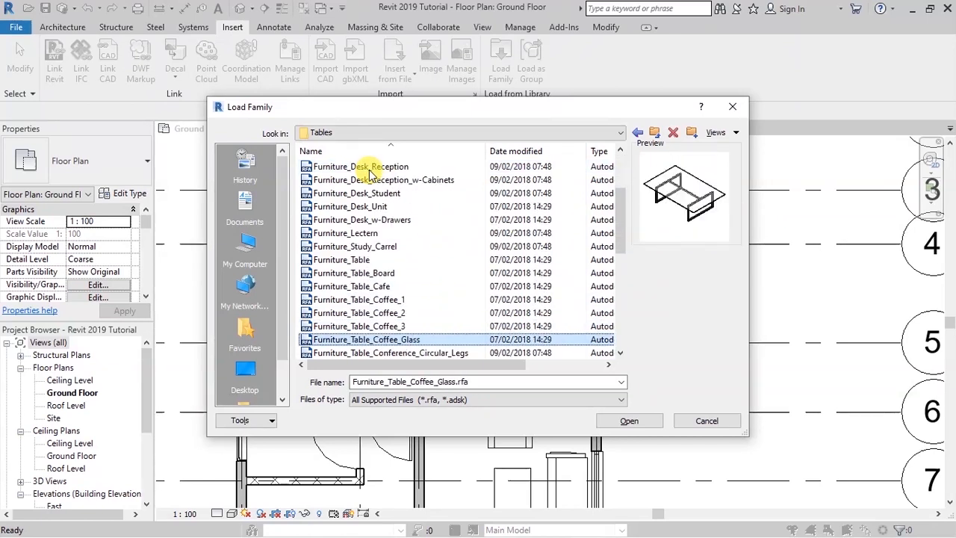
{"action": "key", "text": "Down"}
{"action": "key", "text": "Down"}
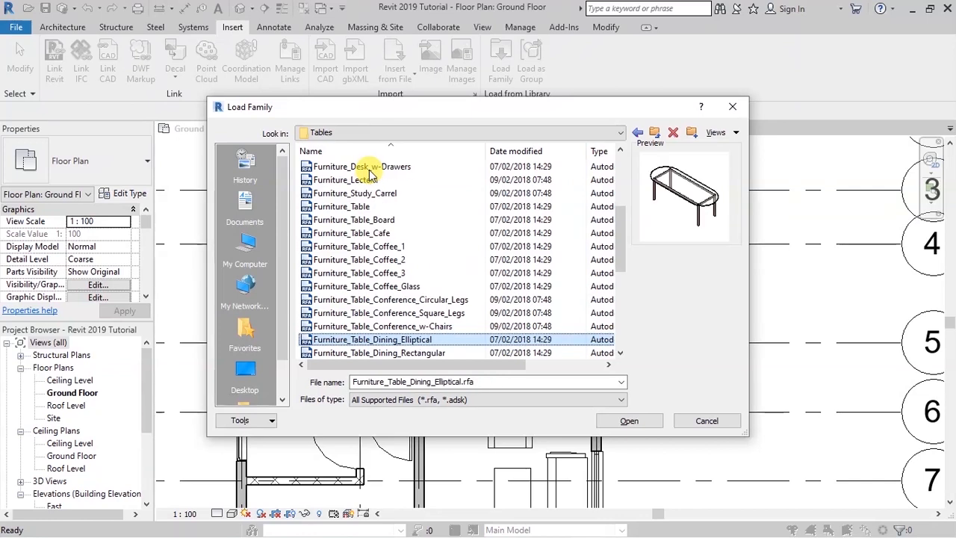
{"action": "key", "text": "Up"}
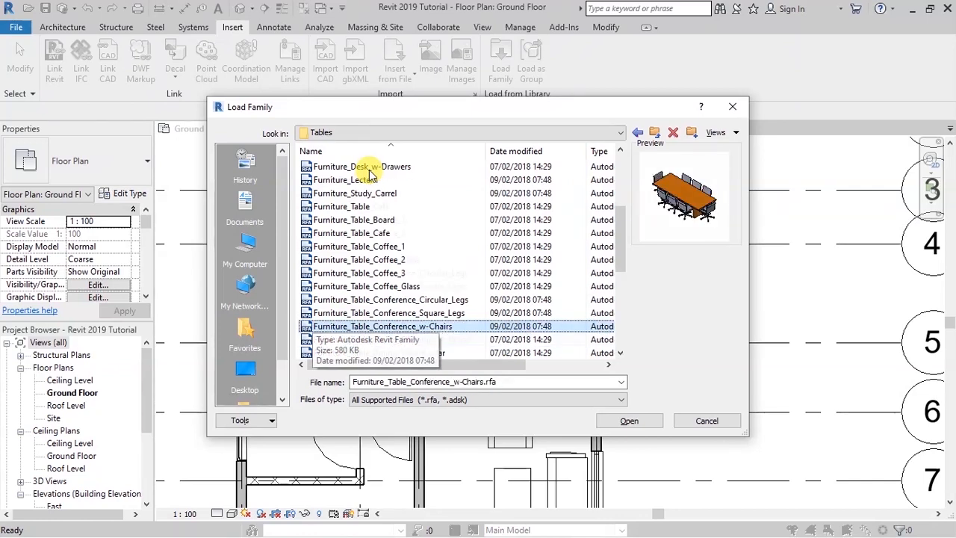
{"action": "key", "text": "Down"}
{"action": "key", "text": "Down"}
{"action": "key", "text": "Down"}
{"action": "key", "text": "Down"}
{"action": "key", "text": "Down"}
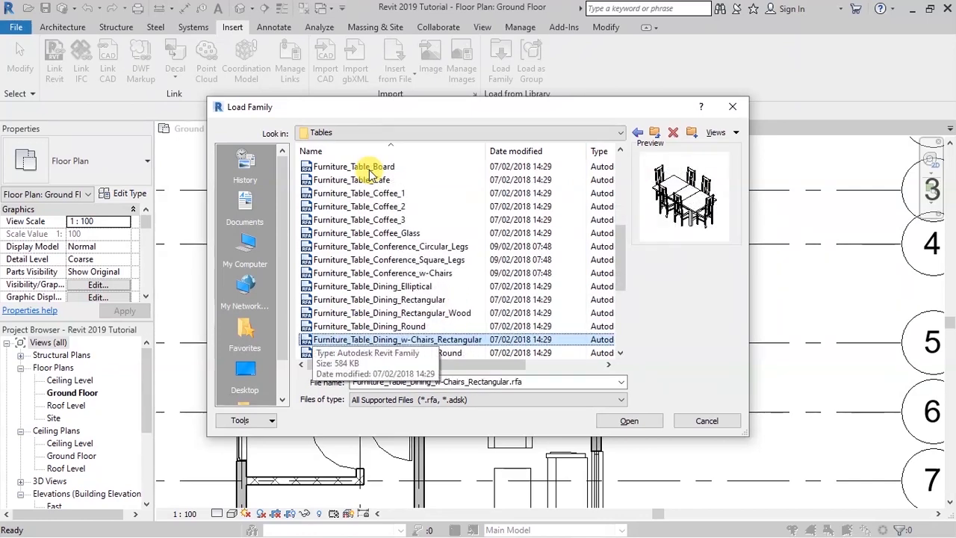
{"action": "key", "text": "Down"}
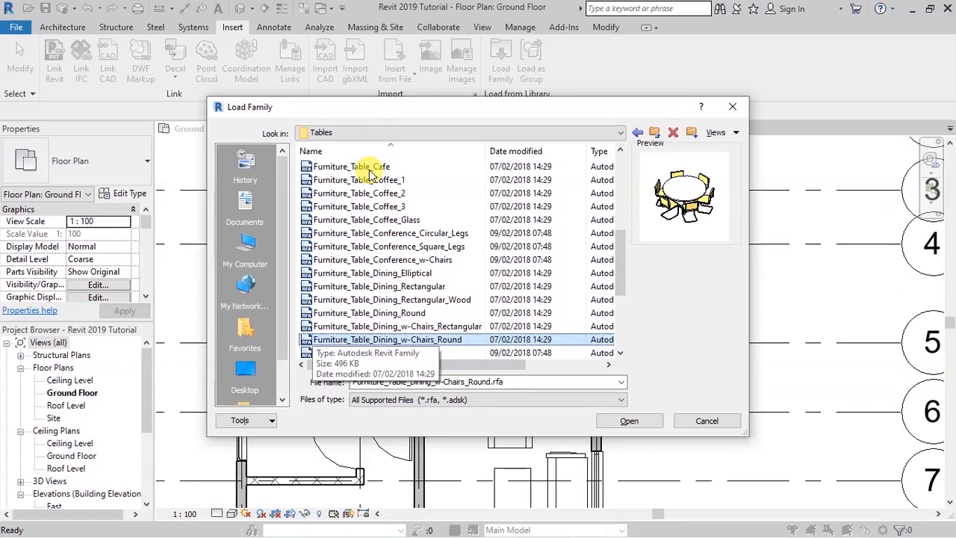
{"action": "key", "text": "Up"}
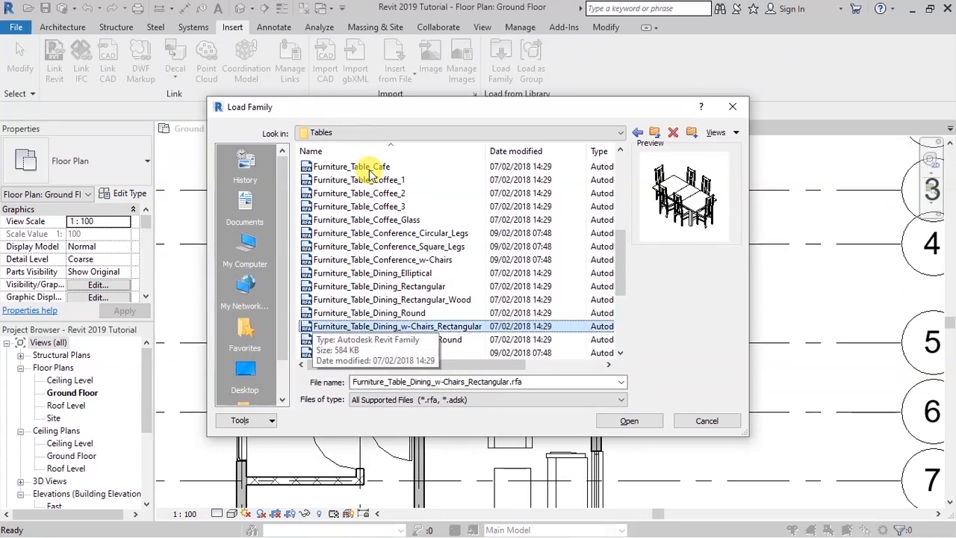
{"action": "key", "text": "Down"}
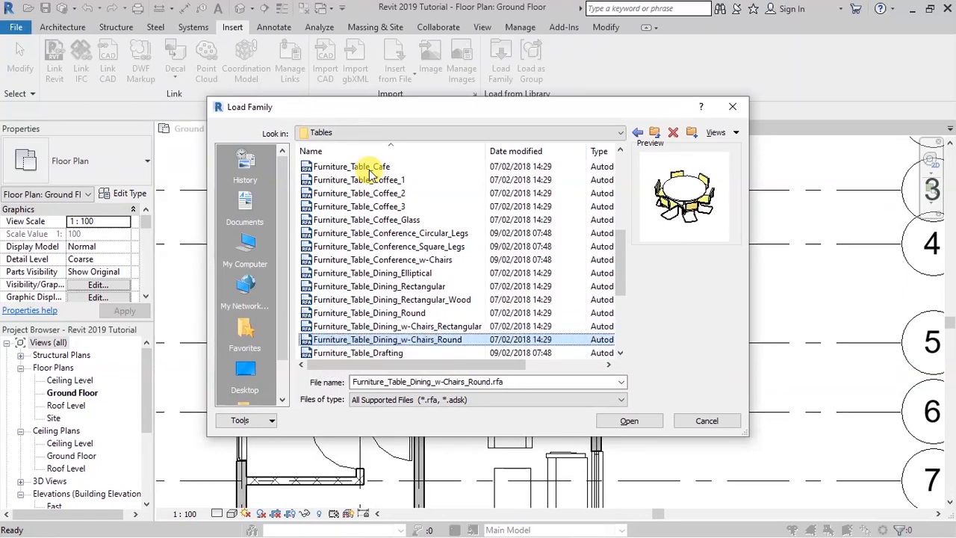
- Load the round dining table with chairs and place the 900mm-diameter type 1750 mm from the outer wall and 1700 mm from grid 4
{"action": "left_click", "coordinate": [629, 422]}
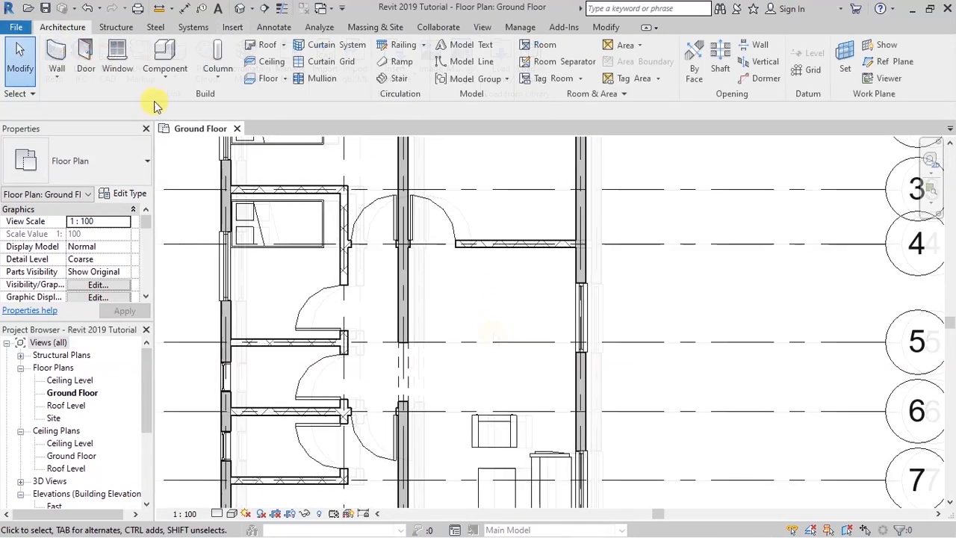
{"action": "left_click", "coordinate": [165, 54]}
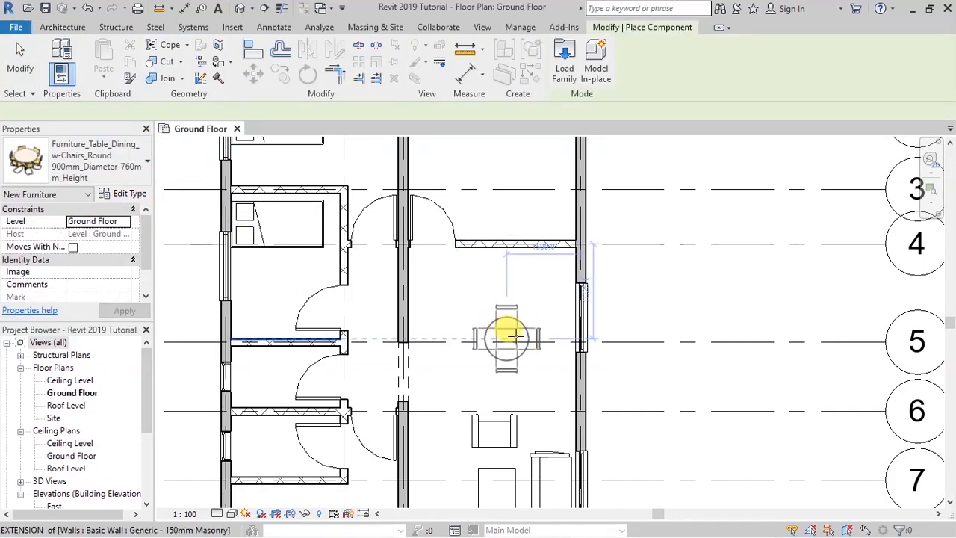
{"action": "scroll", "coordinate": [508, 333], "scroll_direction": "up", "scroll_amount": 2}
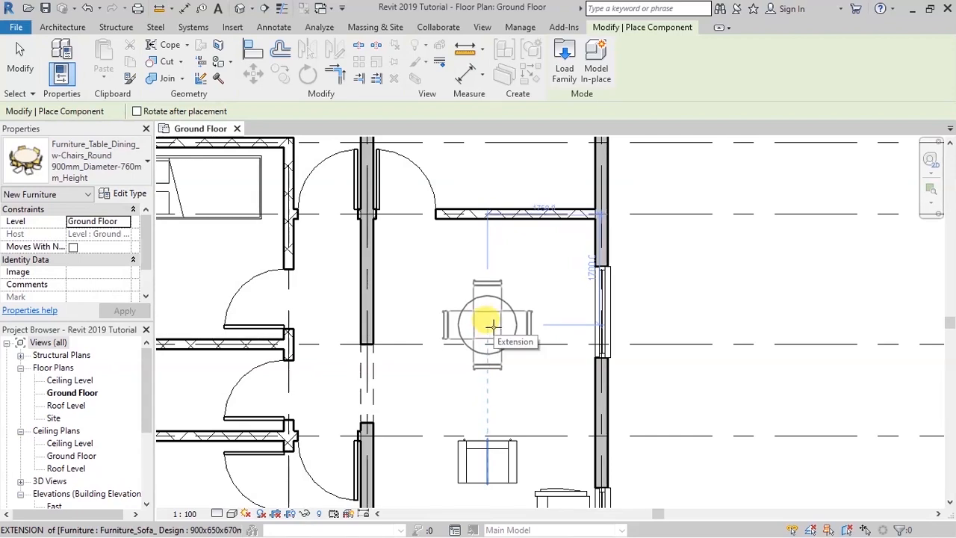
{"action": "left_click", "coordinate": [546, 282]}
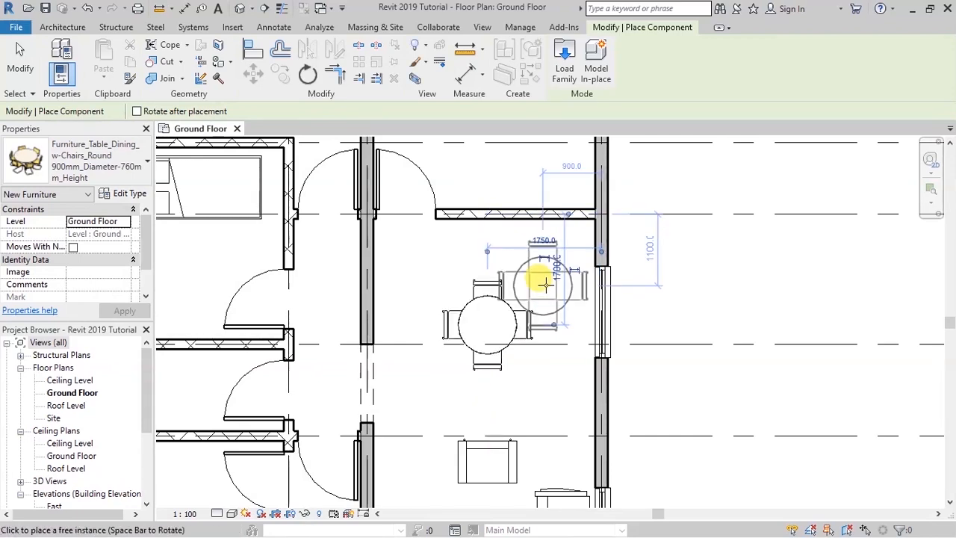
- End the dining table placement and save the project
{"action": "left_click", "coordinate": [546, 282]}
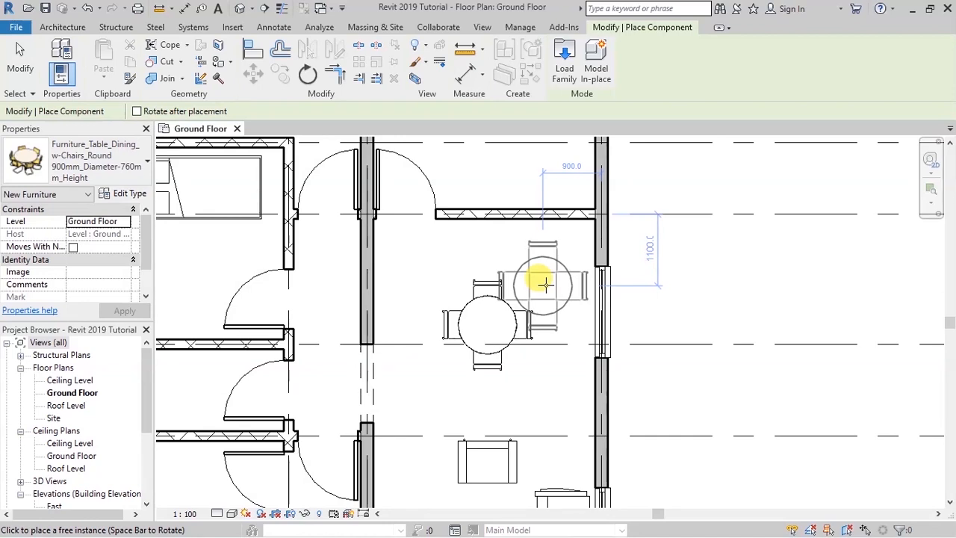
{"action": "key", "text": "Escape"}
{"action": "key", "text": "Escape"}
{"action": "scroll", "coordinate": [582, 303], "scroll_direction": "down", "scroll_amount": 4}
{"action": "key", "text": "ctrl+s"}
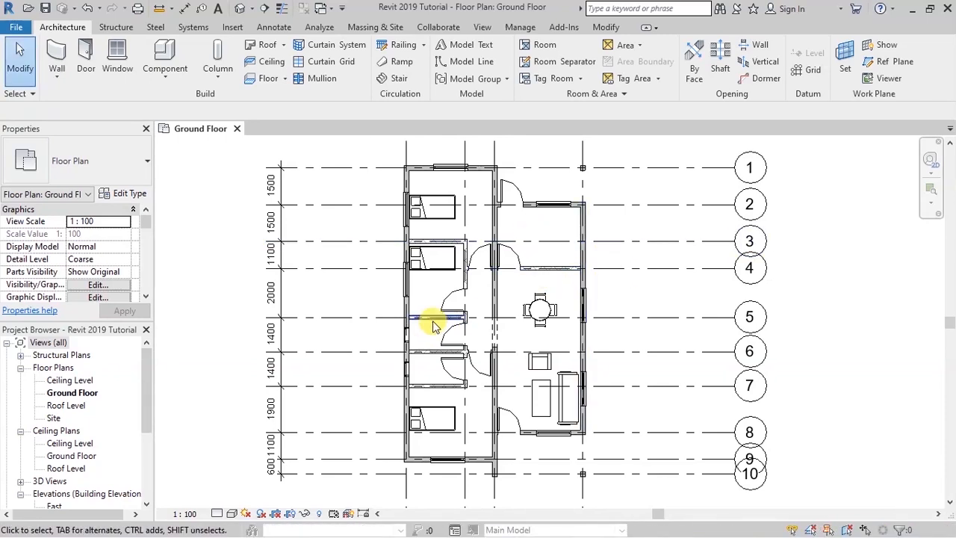
- Start placing a component for the two bathrooms, open the family loader and browse up to the UK library folder
{"action": "scroll", "coordinate": [433, 310], "scroll_direction": "up", "scroll_amount": 5}
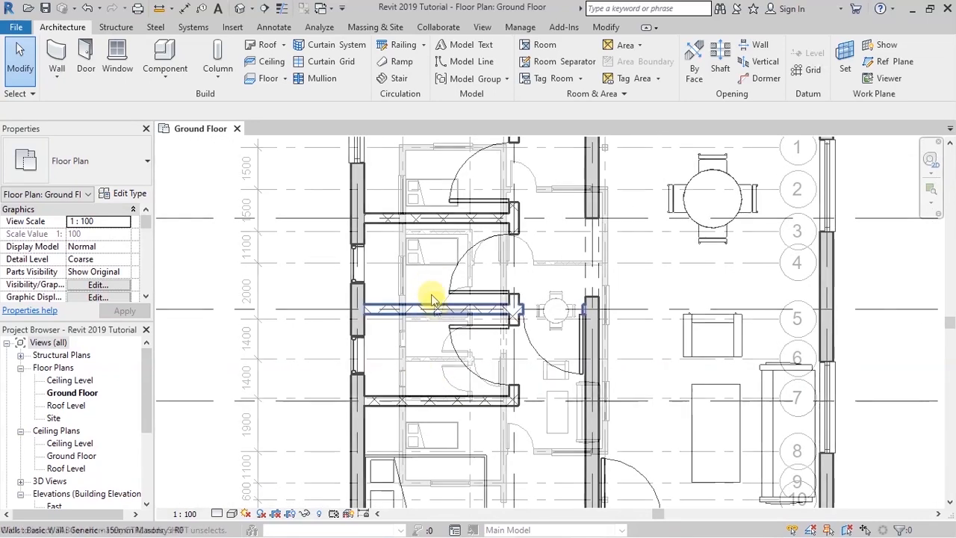
{"action": "scroll", "coordinate": [431, 276], "scroll_direction": "up", "scroll_amount": 1}
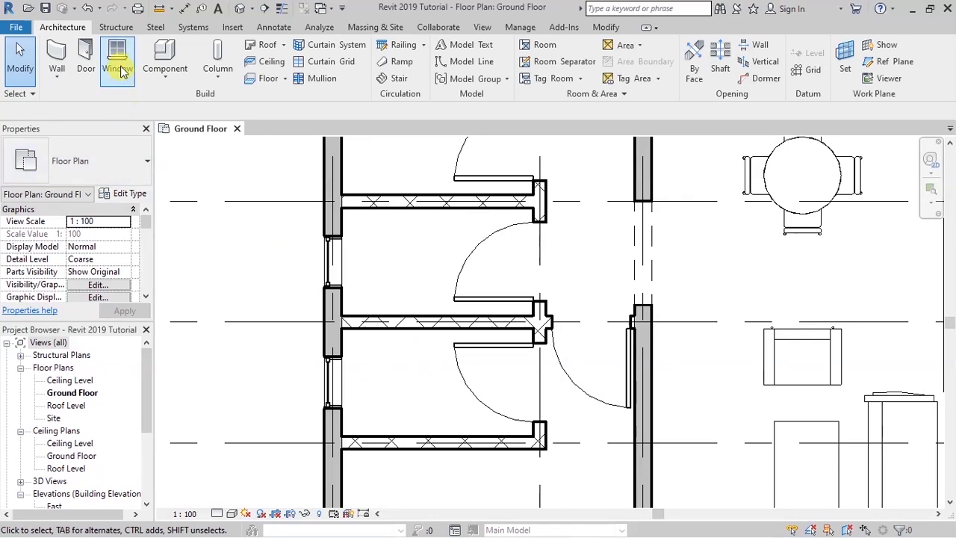
{"action": "left_click", "coordinate": [162, 58]}
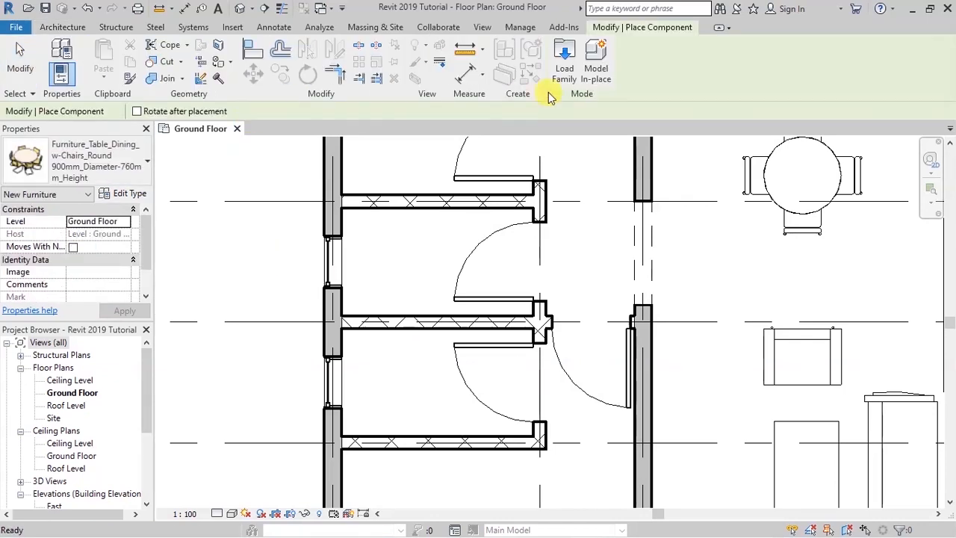
{"action": "left_click", "coordinate": [562, 63]}
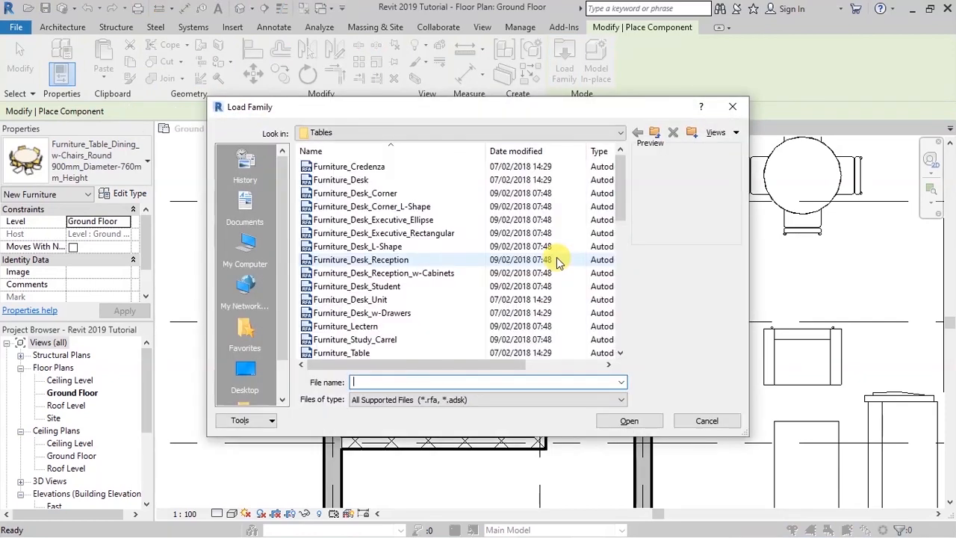
{"action": "left_click", "coordinate": [620, 133]}
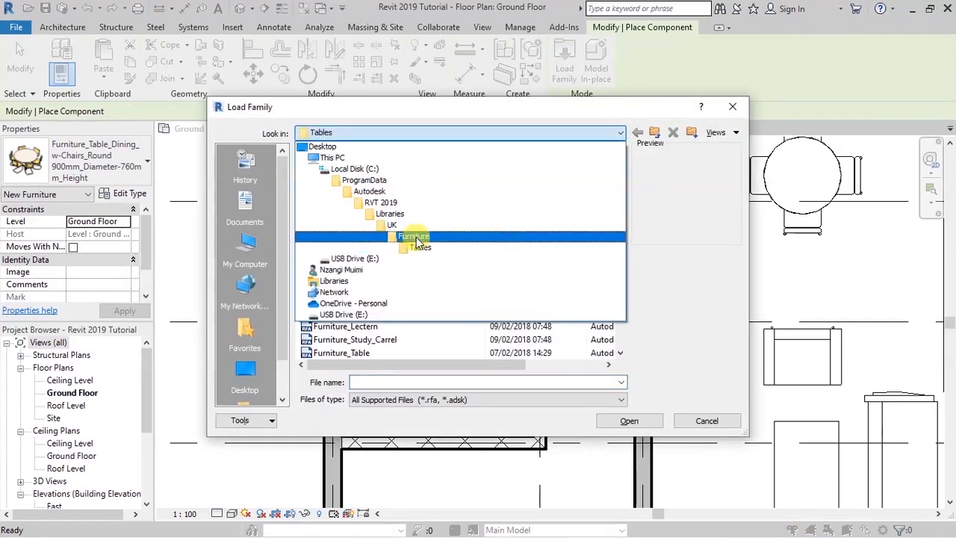
{"action": "left_click", "coordinate": [392, 224]}
{"action": "scroll", "coordinate": [394, 259], "scroll_direction": "down", "scroll_amount": 2}
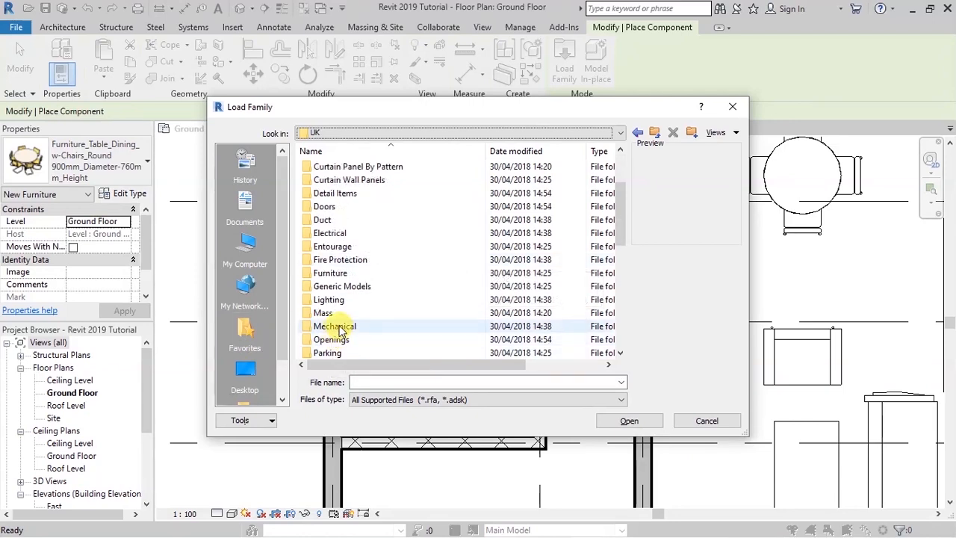
{"action": "double_click", "coordinate": [338, 327]}
{"action": "double_click", "coordinate": [322, 181]}
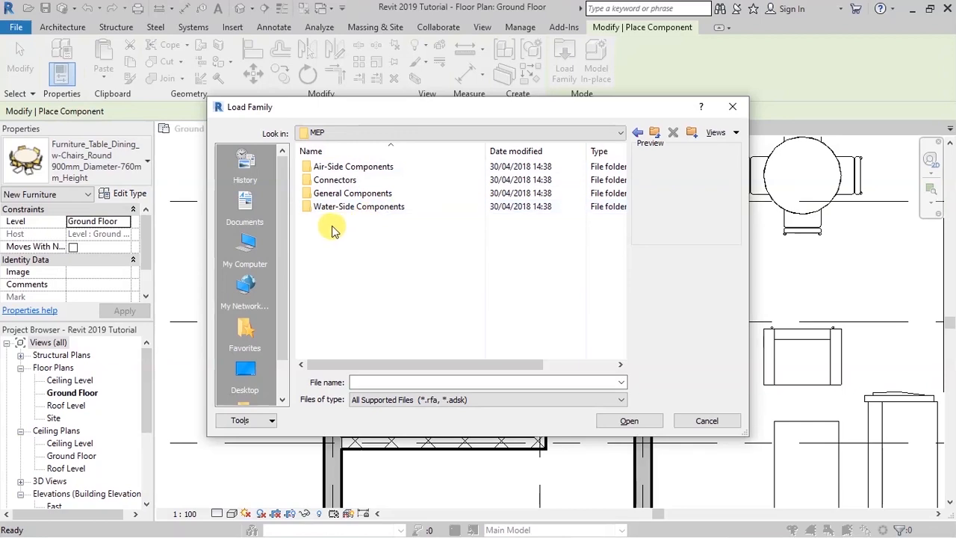
{"action": "left_click", "coordinate": [337, 193]}
{"action": "double_click", "coordinate": [336, 193]}
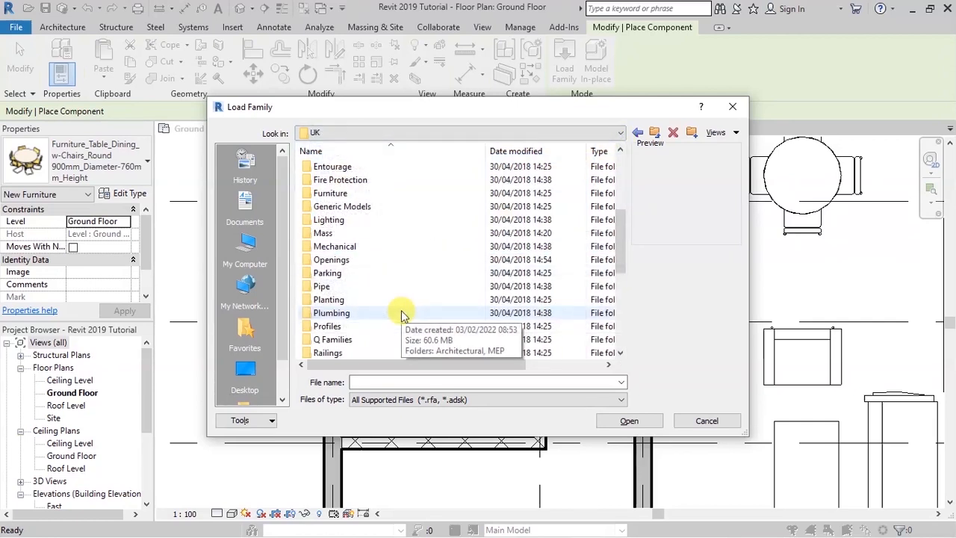
- Open the Fixtures folder within the Architectural folder of the Plumbing library
{"action": "double_click", "coordinate": [347, 314]}
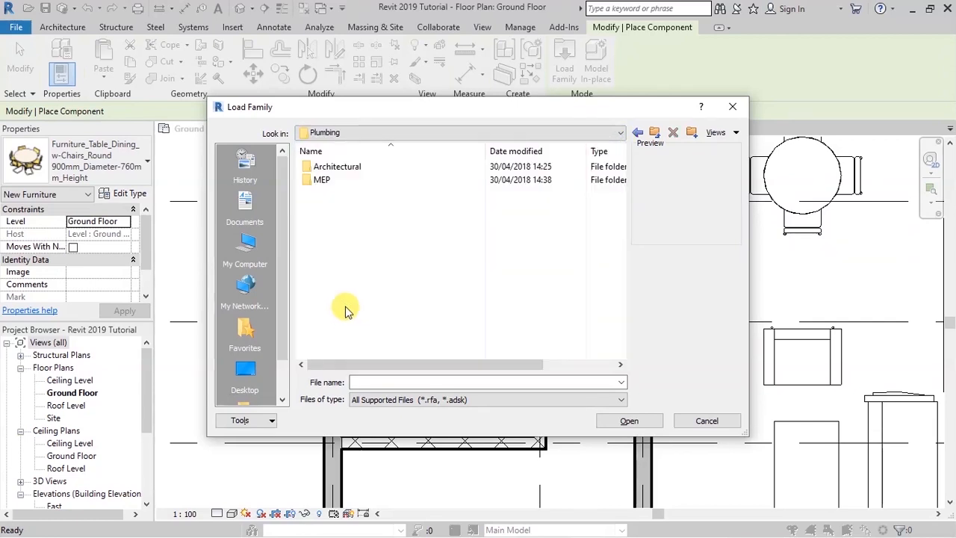
{"action": "double_click", "coordinate": [326, 167]}
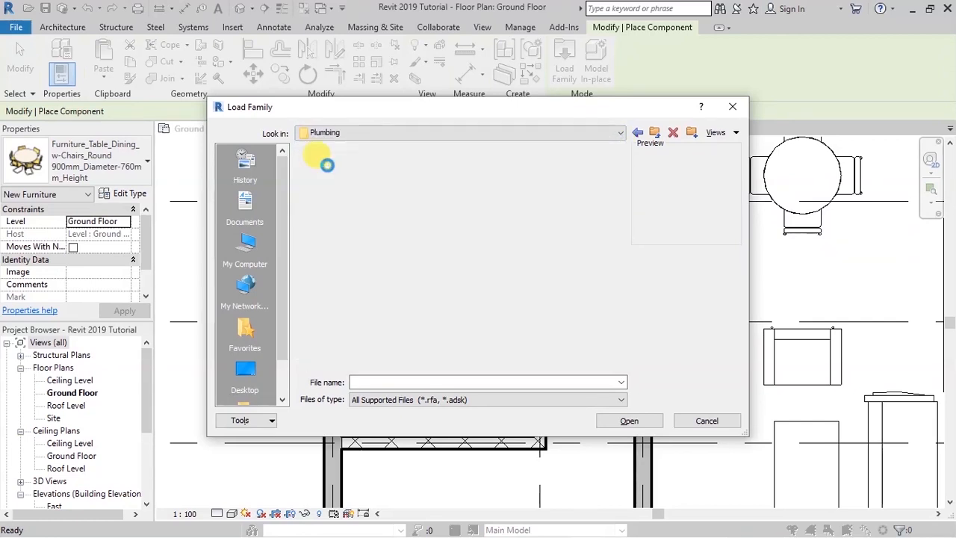
{"action": "double_click", "coordinate": [327, 180]}
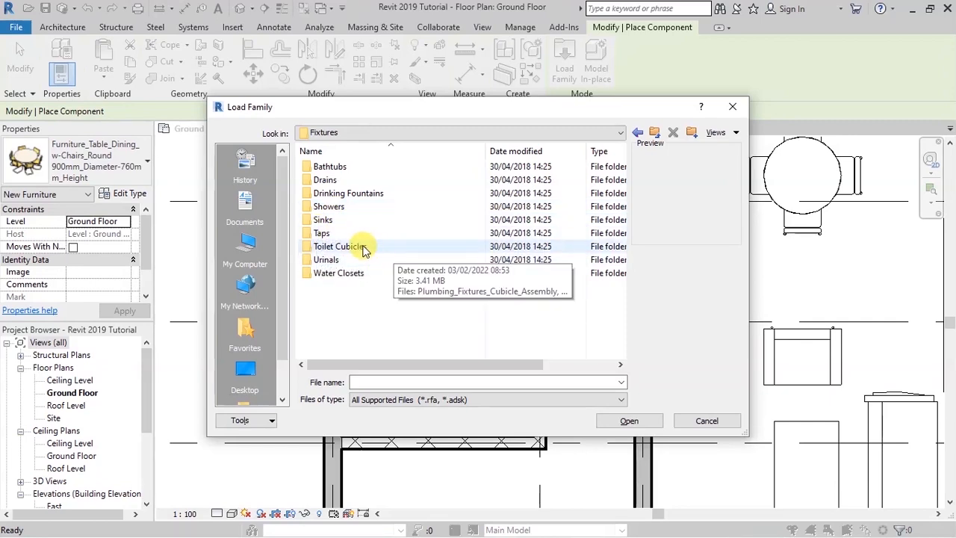
- Preview the Plumbing_Fixtures_Cubicle_Assembly family in the Toilet Cubicles folder and return to the Fixtures folder
{"action": "double_click", "coordinate": [322, 246]}
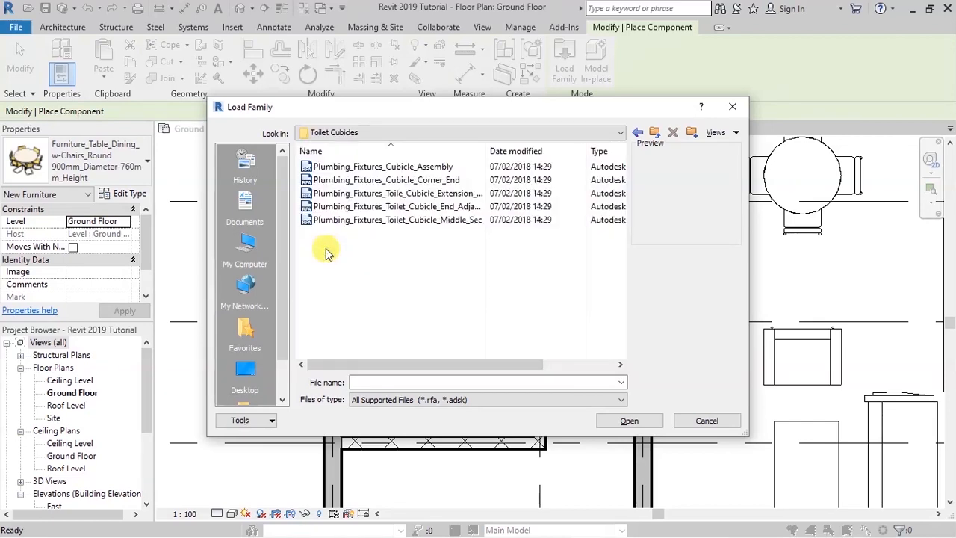
{"action": "left_click", "coordinate": [365, 167]}
{"action": "left_click", "coordinate": [620, 133]}
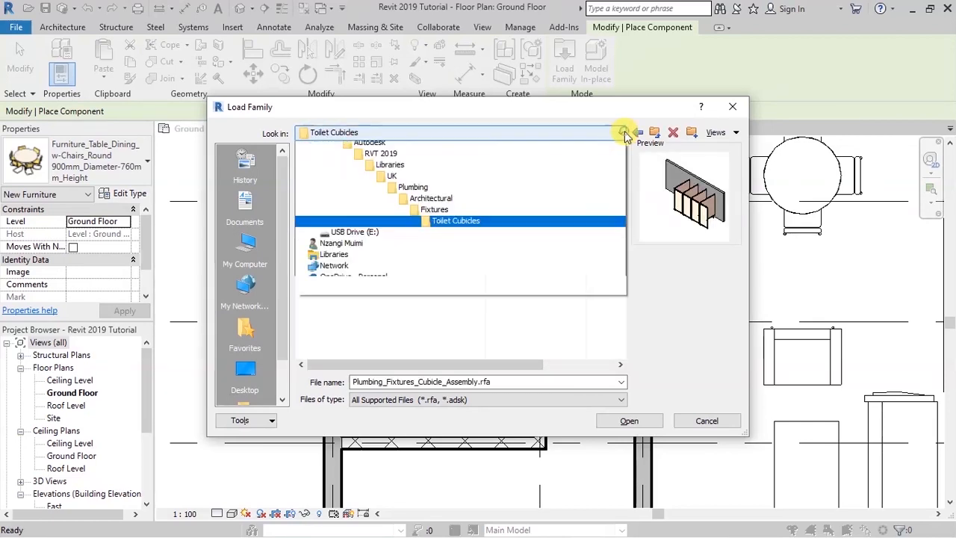
{"action": "left_click", "coordinate": [424, 252]}
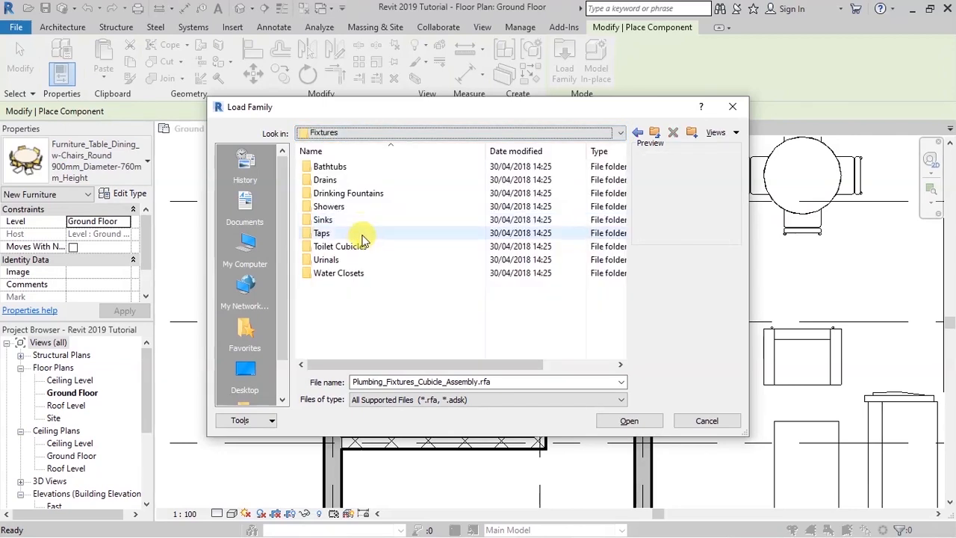
- Preview the toilet families in the Water Closets folder and select Plumbing_Fixtures_WC_w-Cistern
{"action": "double_click", "coordinate": [335, 273]}
{"action": "key", "text": "Down"}
{"action": "key", "text": "Down"}
{"action": "key", "text": "Down"}
{"action": "key", "text": "Down"}
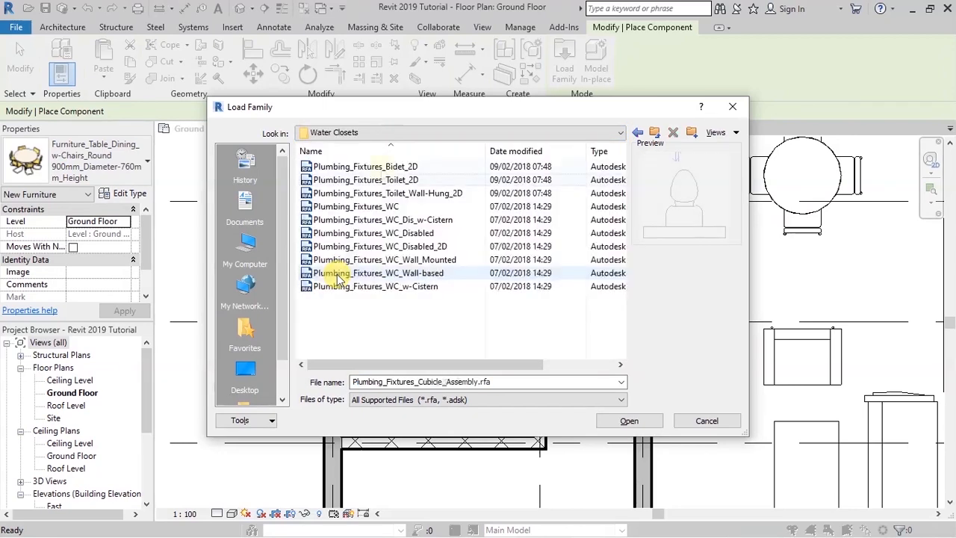
{"action": "key", "text": "Down"}
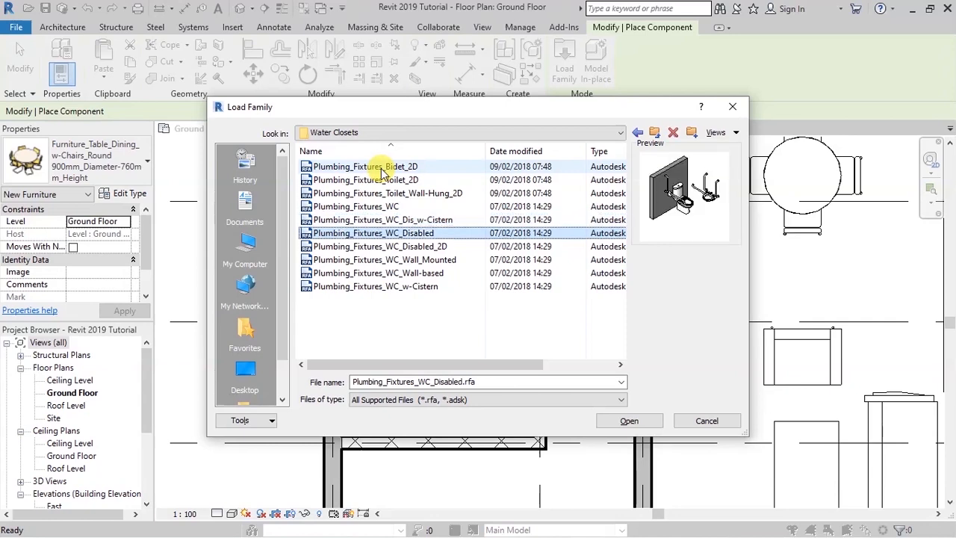
{"action": "key", "text": "Down"}
{"action": "key", "text": "Down"}
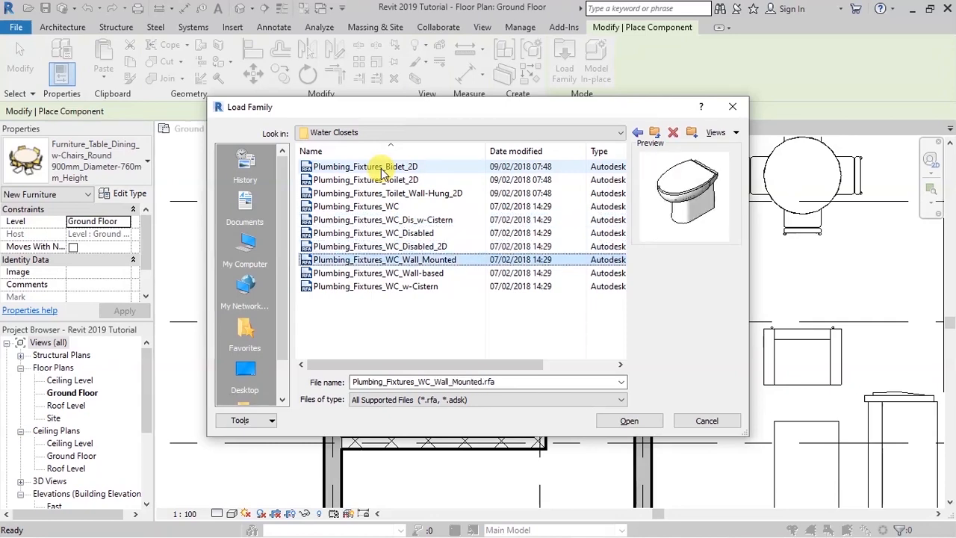
{"action": "key", "text": "Down"}
{"action": "key", "text": "Down"}
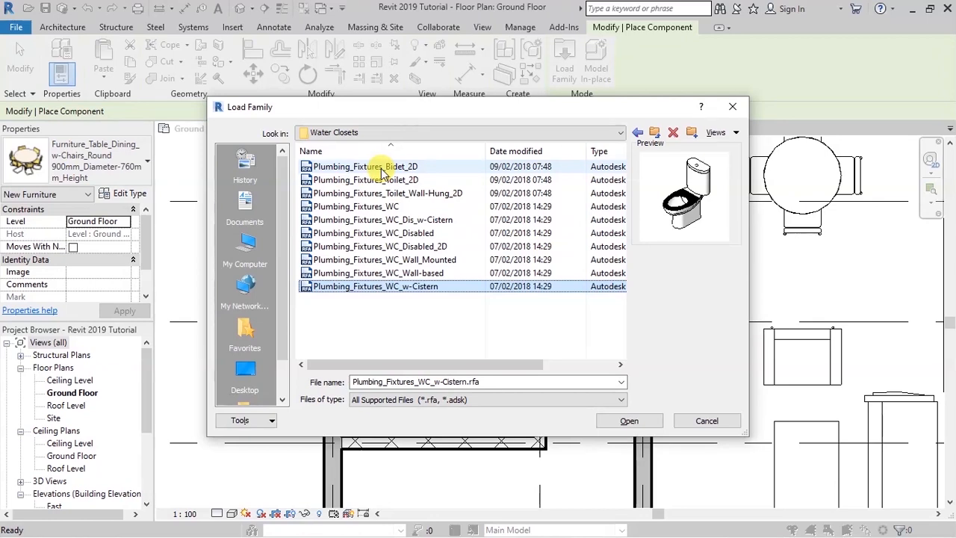
{"action": "key", "text": "Up"}
{"action": "key", "text": "Up"}
{"action": "key", "text": "Up"}
{"action": "key", "text": "Up"}
{"action": "key", "text": "Up"}
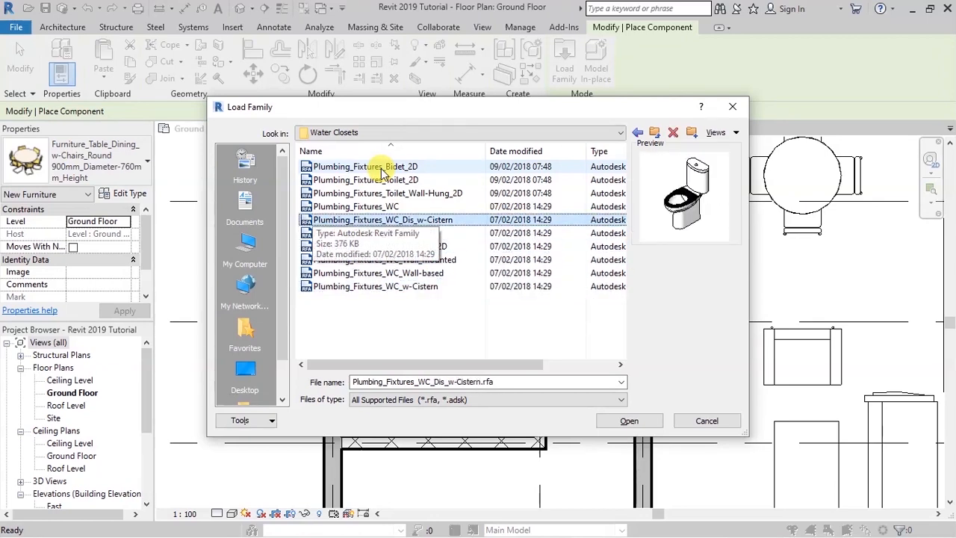
{"action": "key", "text": "Down"}
{"action": "key", "text": "Down"}
{"action": "key", "text": "Down"}
{"action": "key", "text": "Down"}
{"action": "key", "text": "Down"}
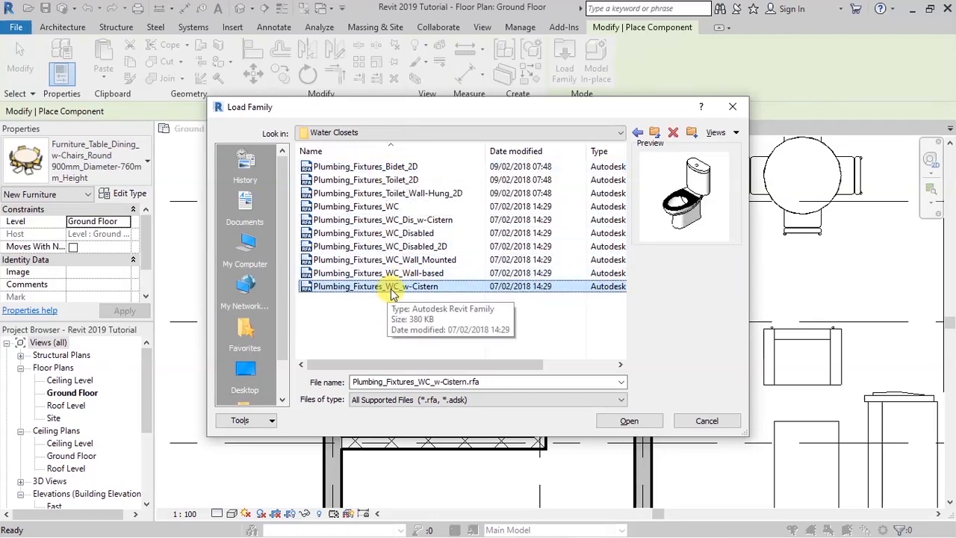
- Load the 540x360x820mm toilet and place one in each bathroom, back to back against the grid 6 partition, 1800 mm from the corridor wall's grid line
{"action": "left_click", "coordinate": [620, 419]}
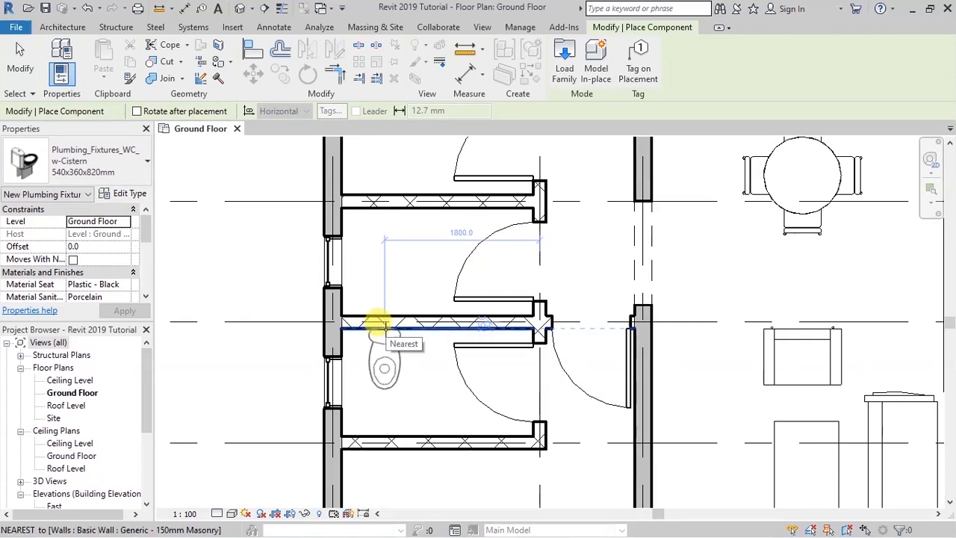
{"action": "left_click", "coordinate": [378, 324]}
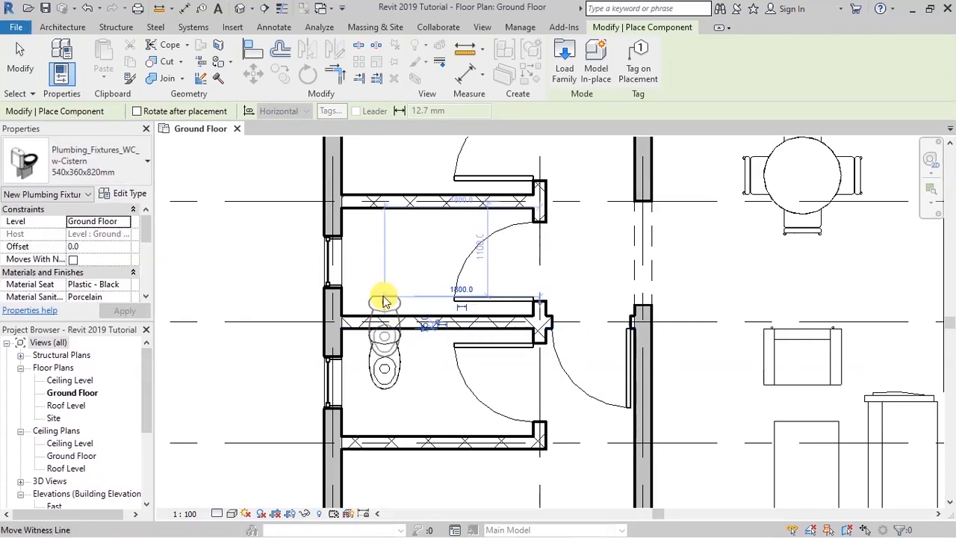
{"action": "key", "text": "space"}
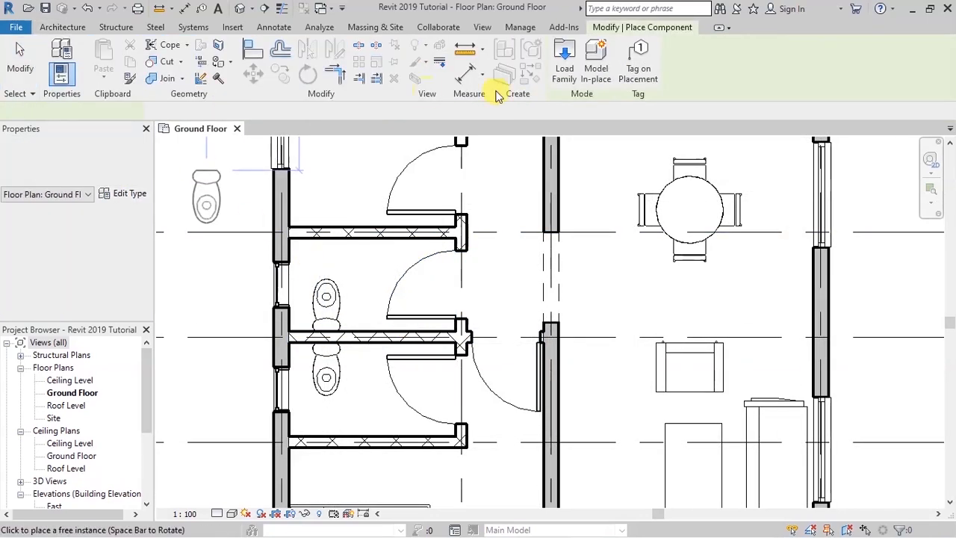
- Start loading another family and browse to the Sinks folder within Fixtures
{"action": "left_click", "coordinate": [565, 69]}
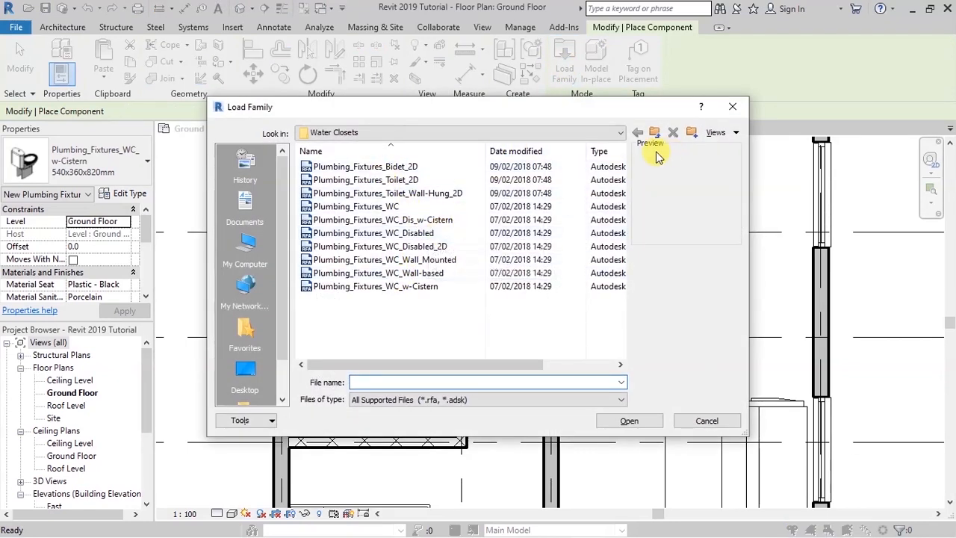
{"action": "left_click", "coordinate": [620, 133]}
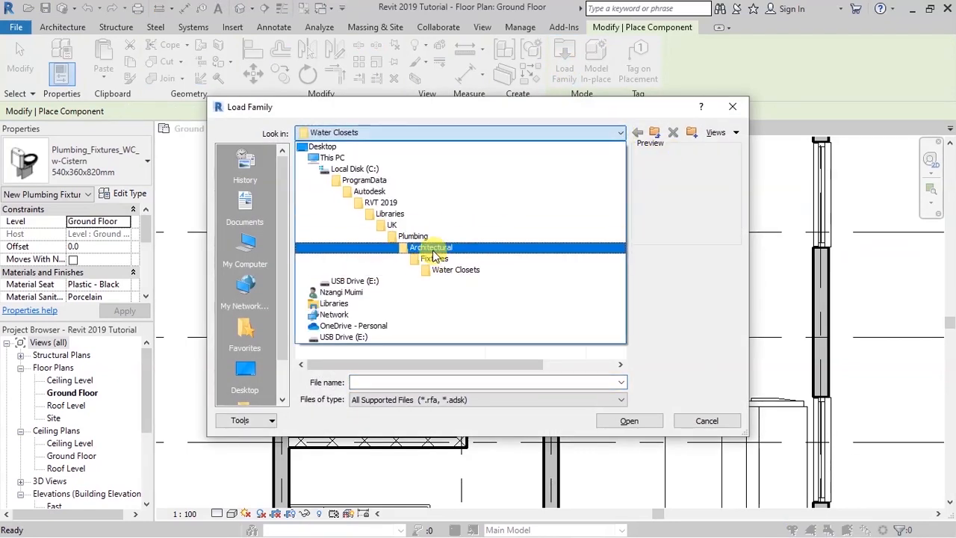
{"action": "left_click", "coordinate": [420, 259]}
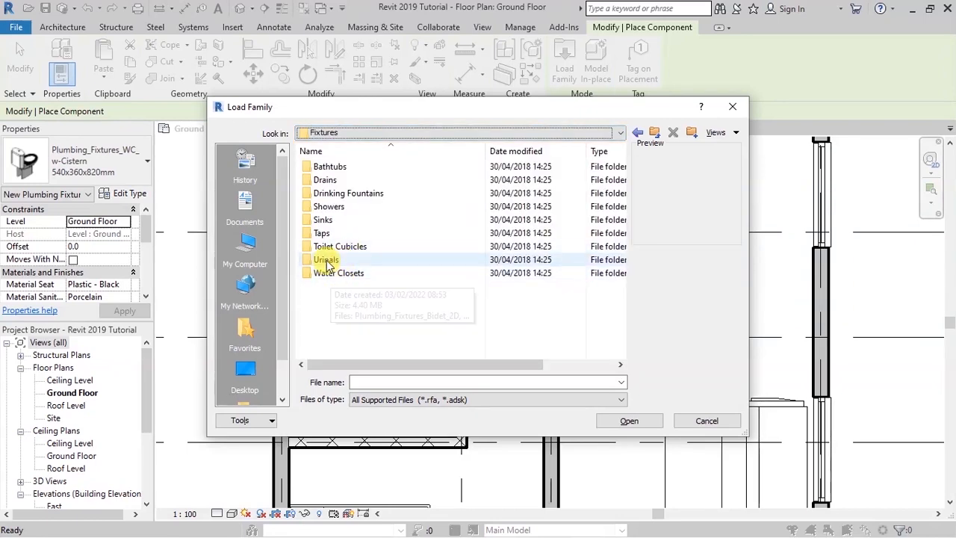
{"action": "double_click", "coordinate": [322, 219]}
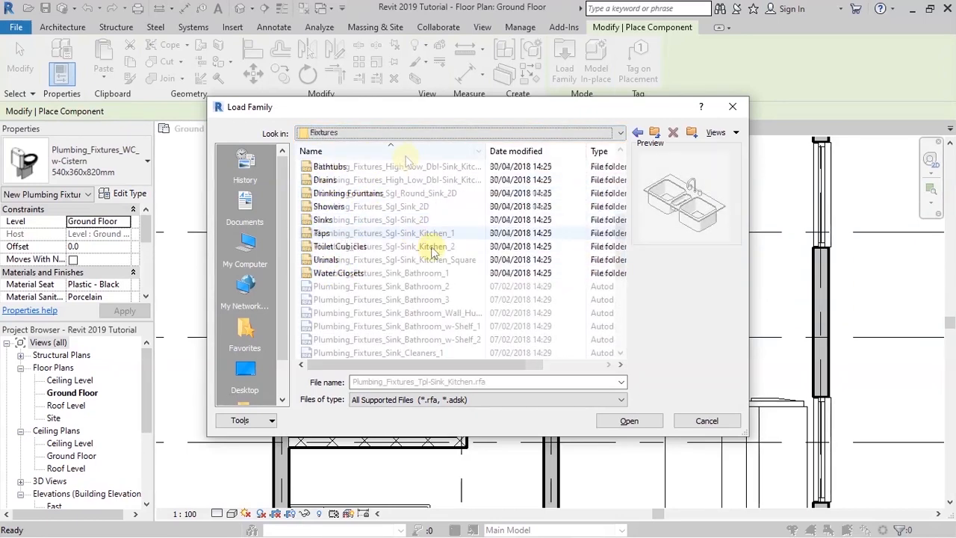
- Preview the basin and sink families in the Sinks folder and select Plumbing_Fixtures_Sink_Bathroom_2
{"action": "left_click", "coordinate": [410, 167]}
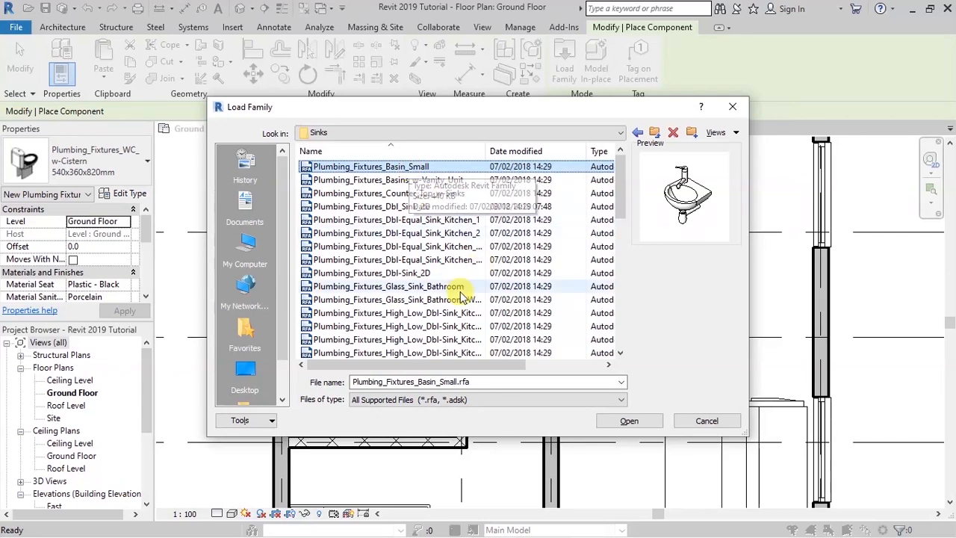
{"action": "key", "text": "Down"}
{"action": "key", "text": "Down"}
{"action": "key", "text": "Down"}
{"action": "key", "text": "Down"}
{"action": "key", "text": "Down"}
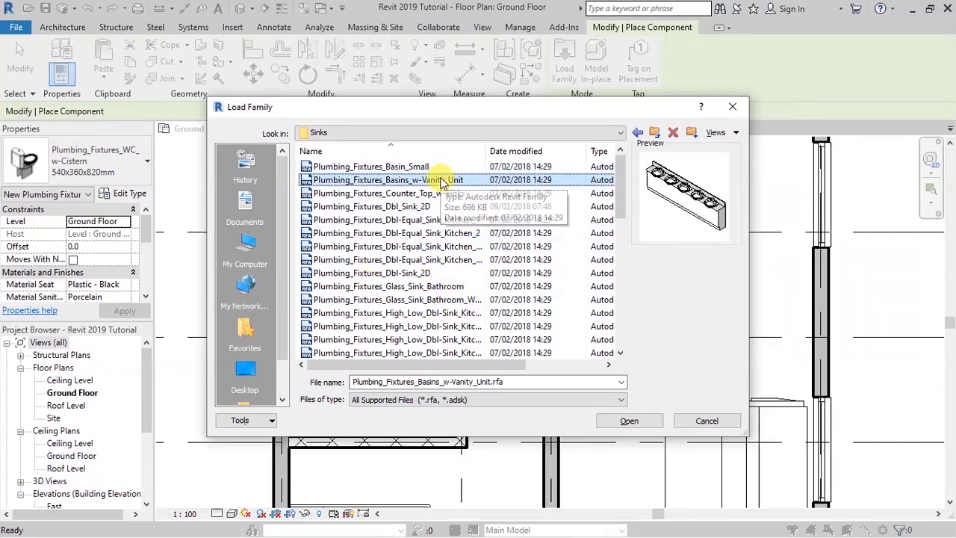
{"action": "key", "text": "Down"}
{"action": "key", "text": "Down"}
{"action": "key", "text": "Down"}
{"action": "key", "text": "Down"}
{"action": "key", "text": "Down"}
{"action": "key", "text": "Down"}
{"action": "key", "text": "Down"}
{"action": "key", "text": "Down"}
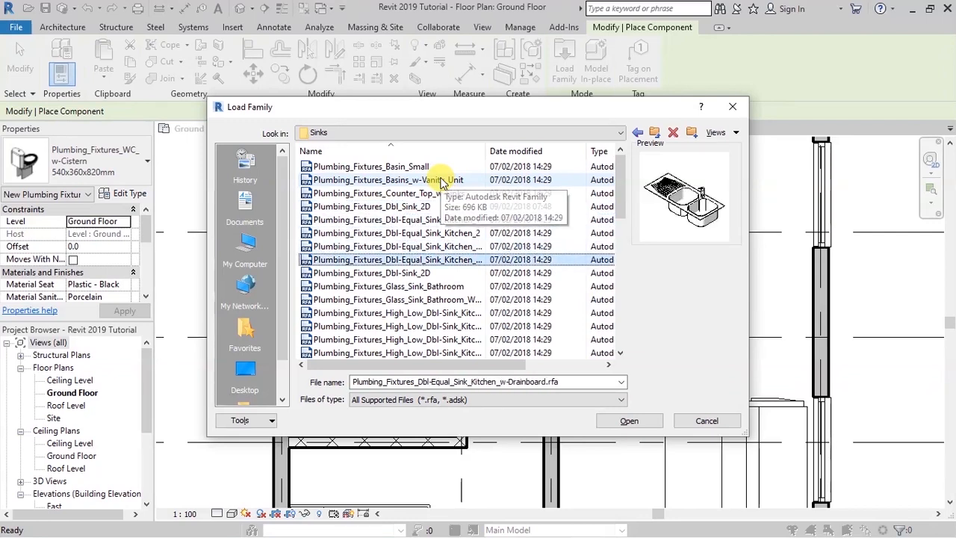
{"action": "key", "text": "Down"}
{"action": "key", "text": "Down"}
{"action": "key", "text": "Down"}
{"action": "key", "text": "Down"}
{"action": "key", "text": "Down"}
{"action": "key", "text": "Down"}
{"action": "key", "text": "Down"}
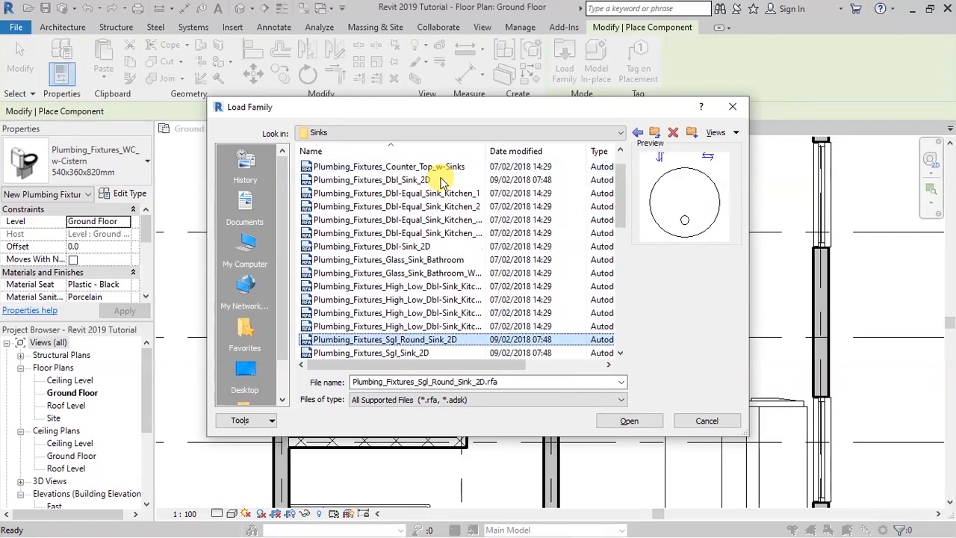
{"action": "key", "text": "Down"}
{"action": "key", "text": "Down"}
{"action": "key", "text": "Down"}
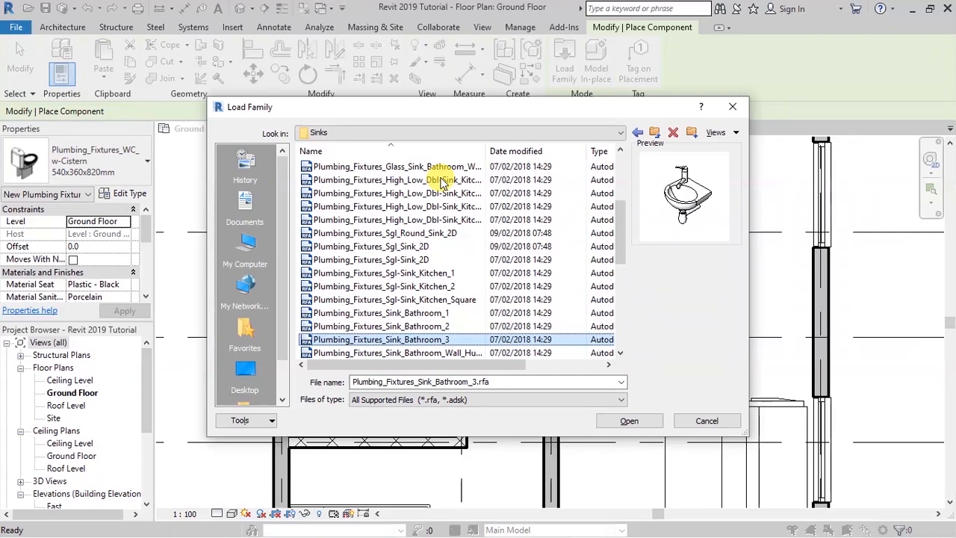
{"action": "left_click", "coordinate": [448, 327]}
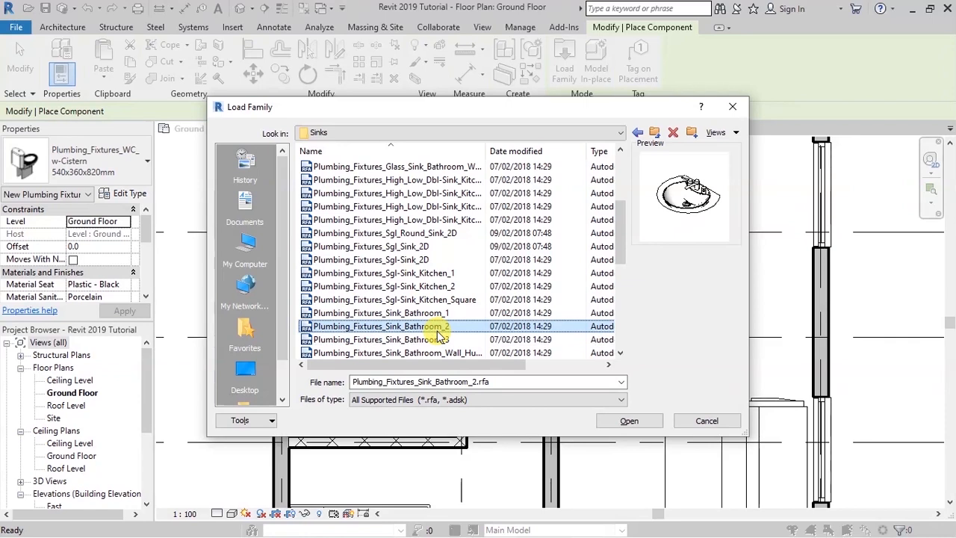
- Load Plumbing_Fixtures_Sink_Bathroom_1 and place one sink in each bathroom, back to back on the grid 6 partition, 1600 mm from the outer wall's grid line
{"action": "key", "text": "Up"}
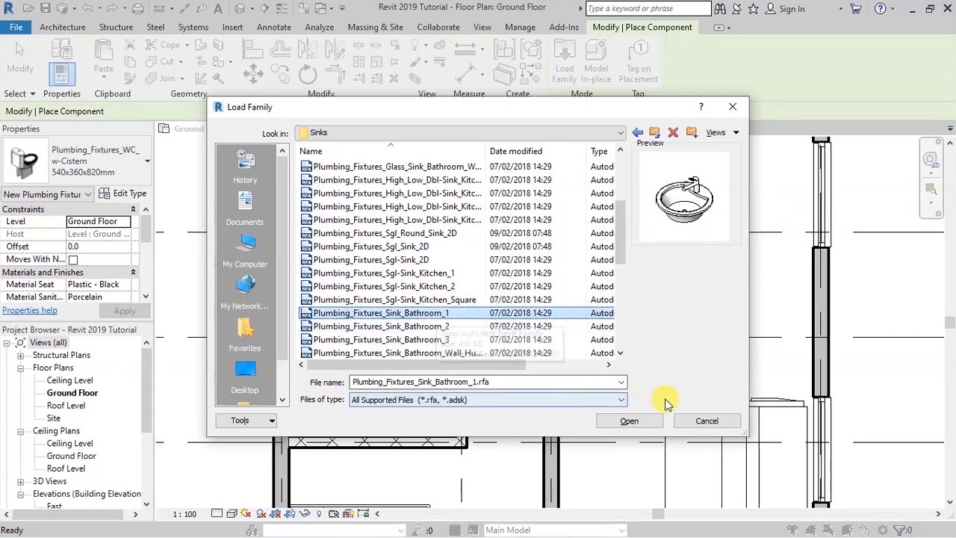
{"action": "left_click", "coordinate": [624, 420]}
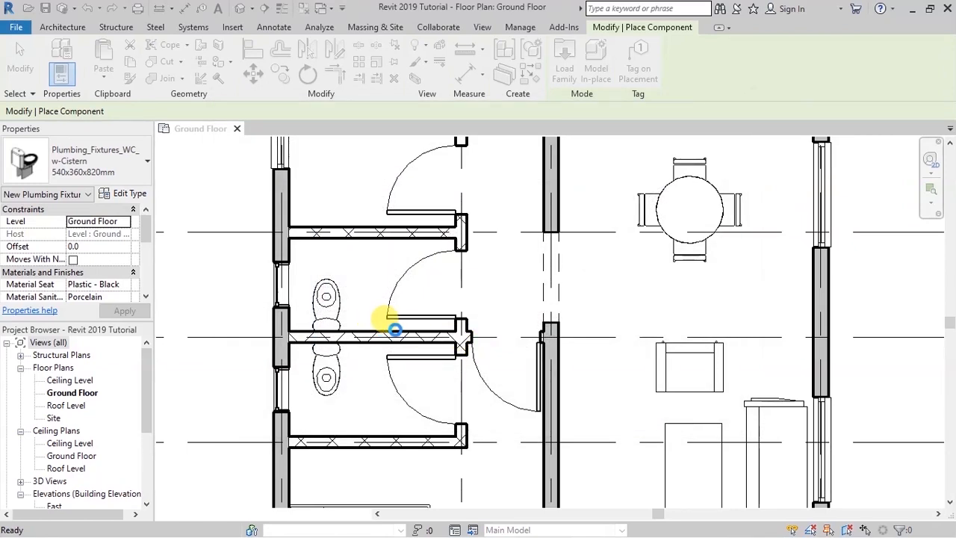
{"action": "scroll", "coordinate": [401, 329], "scroll_direction": "up", "scroll_amount": 3}
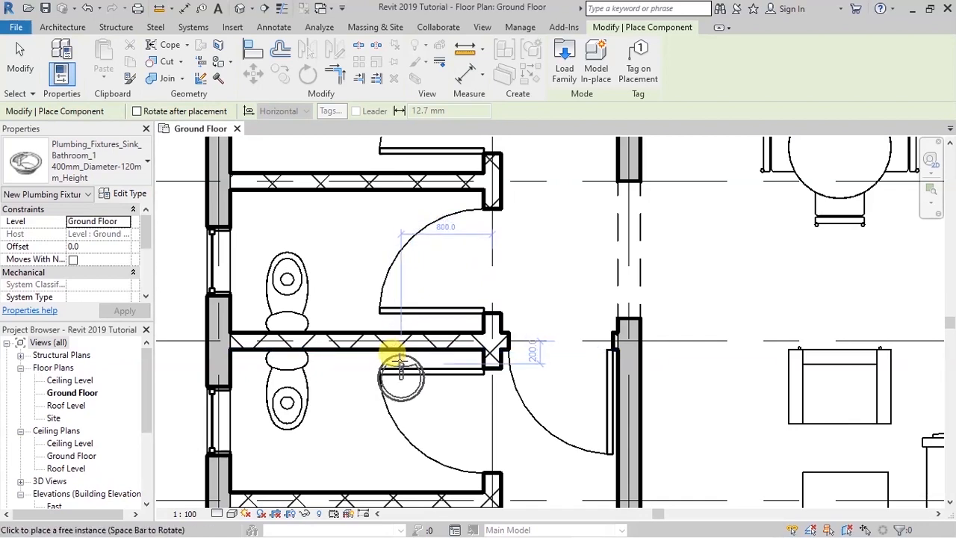
{"action": "left_click", "coordinate": [401, 351]}
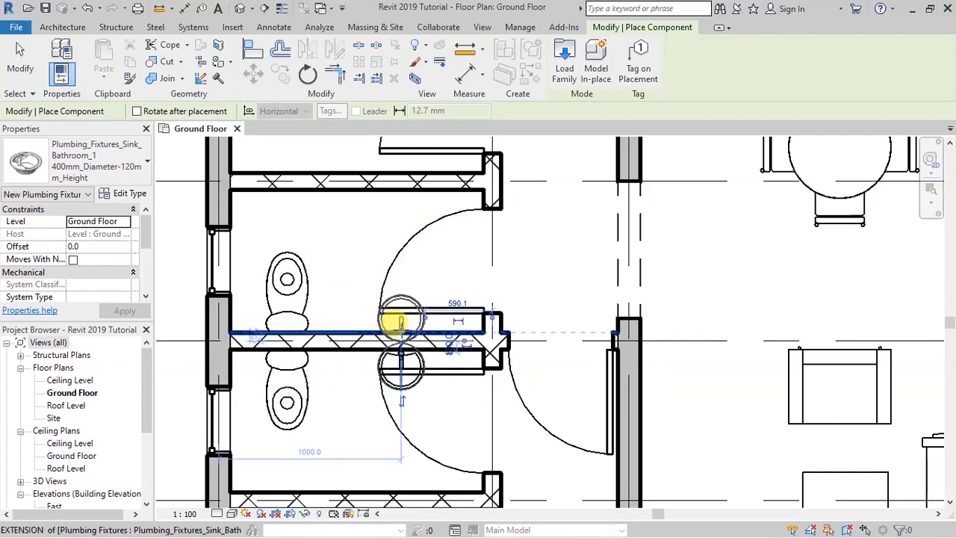
{"action": "left_click", "coordinate": [400, 321]}
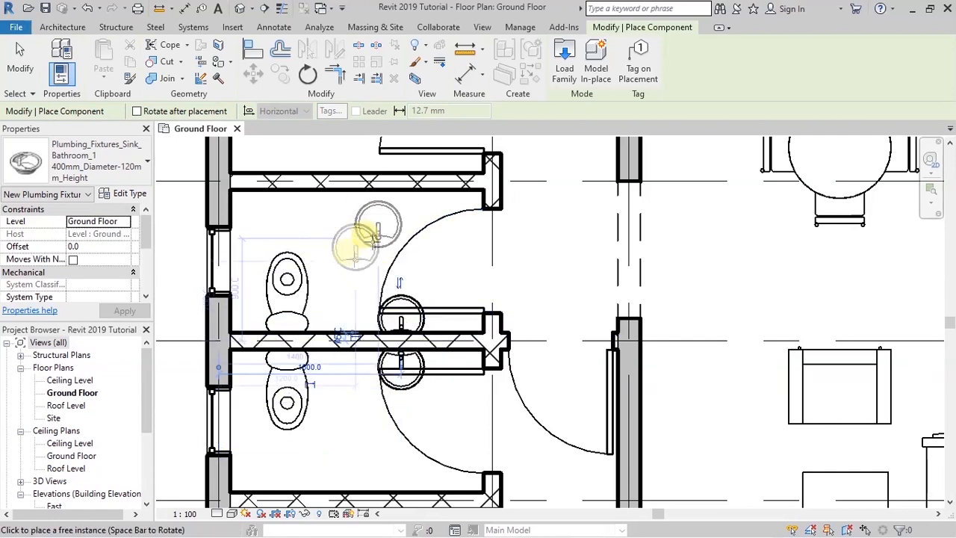
{"action": "key", "text": "Escape"}
{"action": "key", "text": "Escape"}
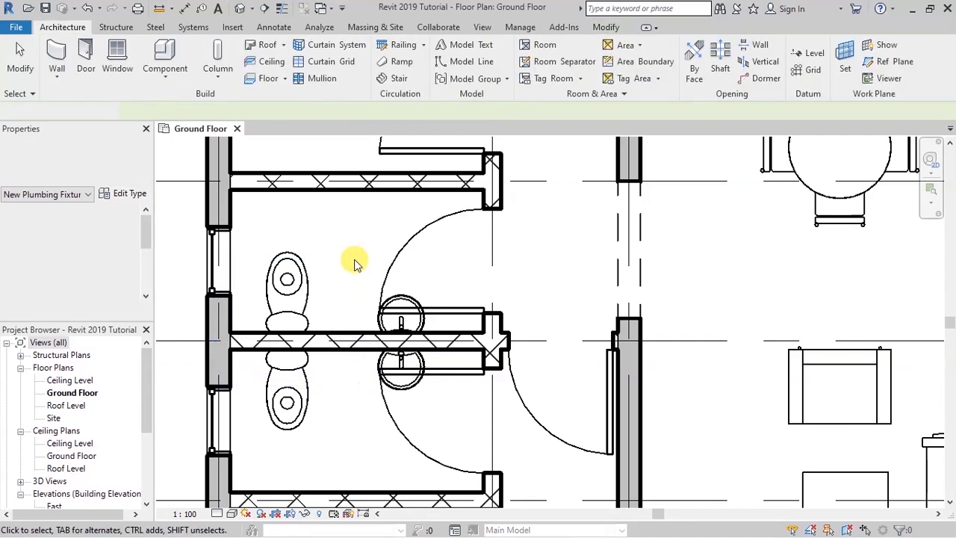
- Flip the door of the bathroom between grids 6 and 7 so it hinges on the side away from the sink
{"action": "scroll", "coordinate": [422, 306], "scroll_direction": "down", "scroll_amount": 3}
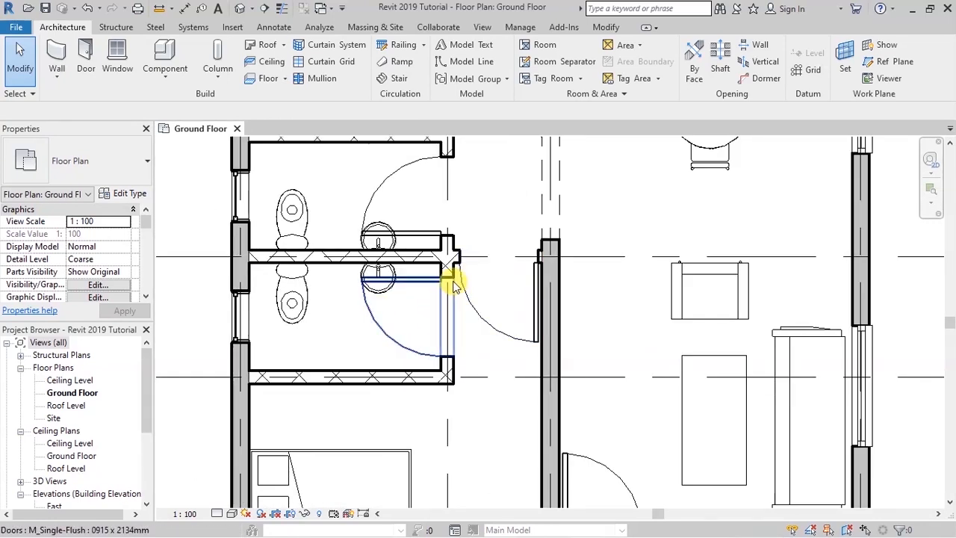
{"action": "left_click", "coordinate": [453, 278]}
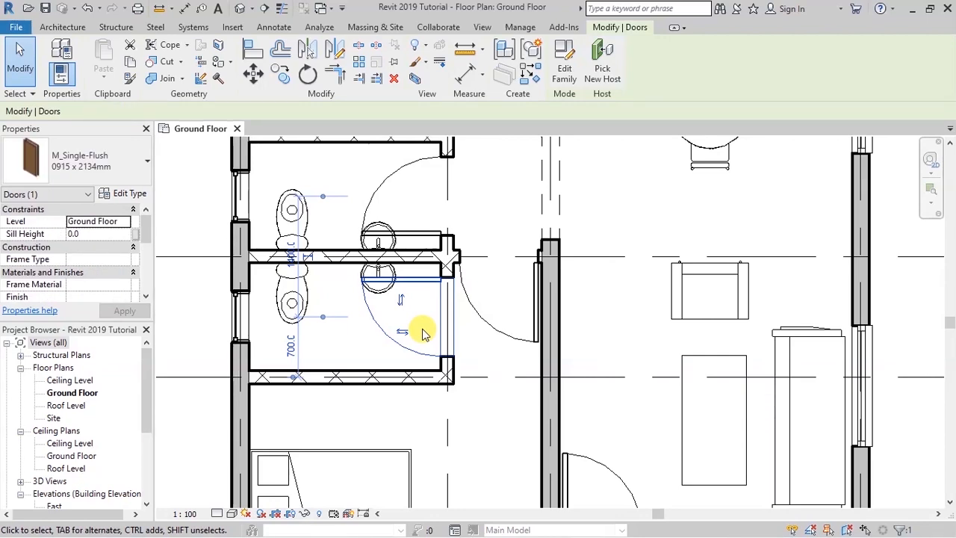
{"action": "key", "text": "space"}
{"action": "left_click", "coordinate": [486, 215]}
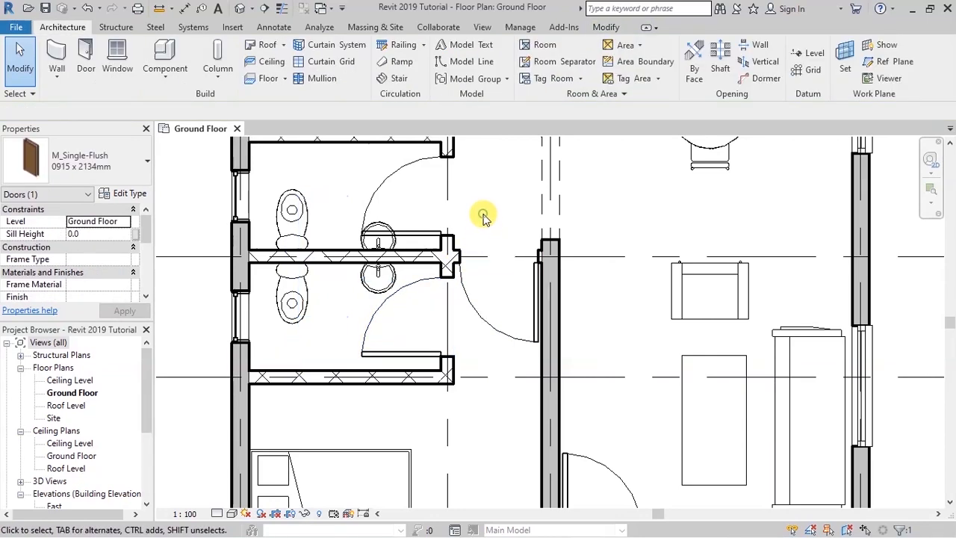
- Flip the door of the bathroom between grids 5 and 6 so it opens inward and hinges near grid 5, away from the sink
{"action": "scroll", "coordinate": [416, 373], "scroll_direction": "down", "scroll_amount": 3}
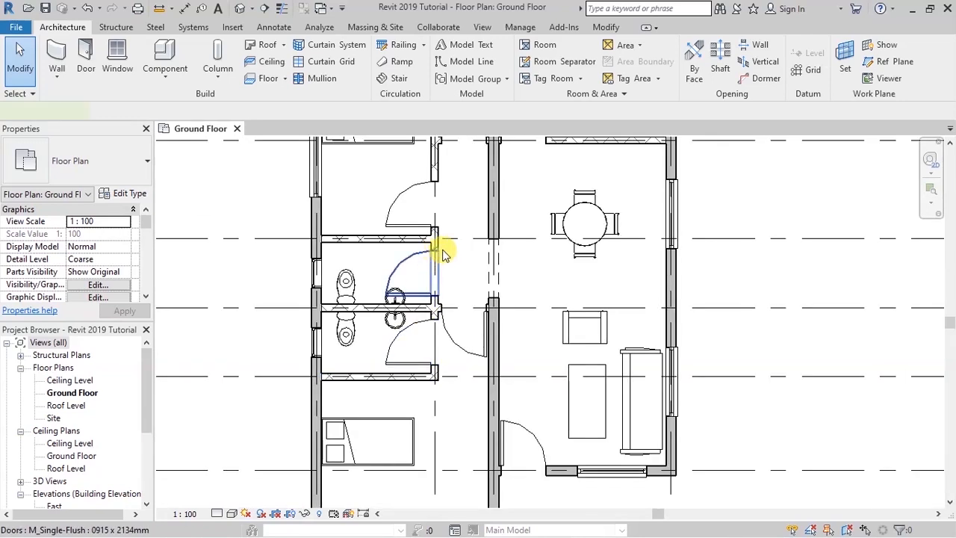
{"action": "left_click", "coordinate": [437, 254]}
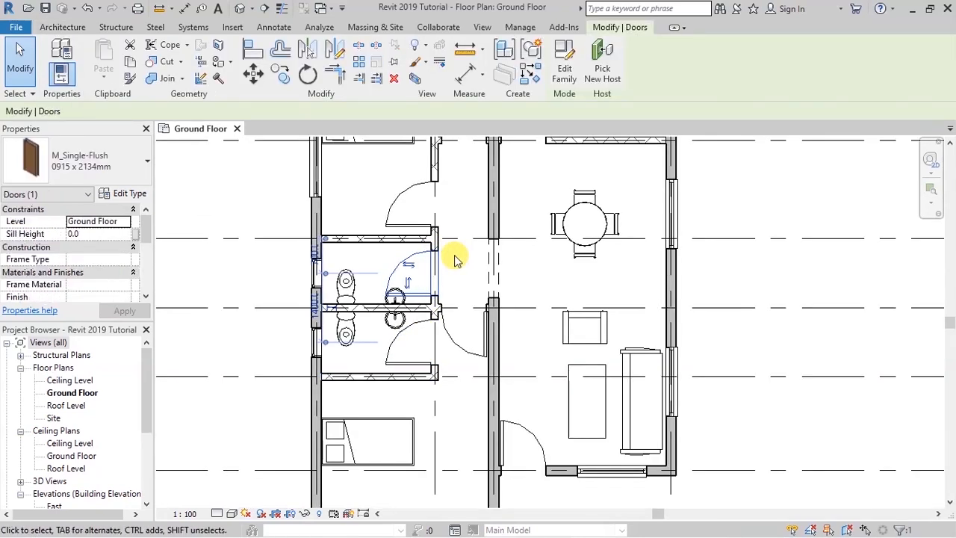
{"action": "key", "text": "space"}
{"action": "scroll", "coordinate": [451, 259], "scroll_direction": "up", "scroll_amount": 2}
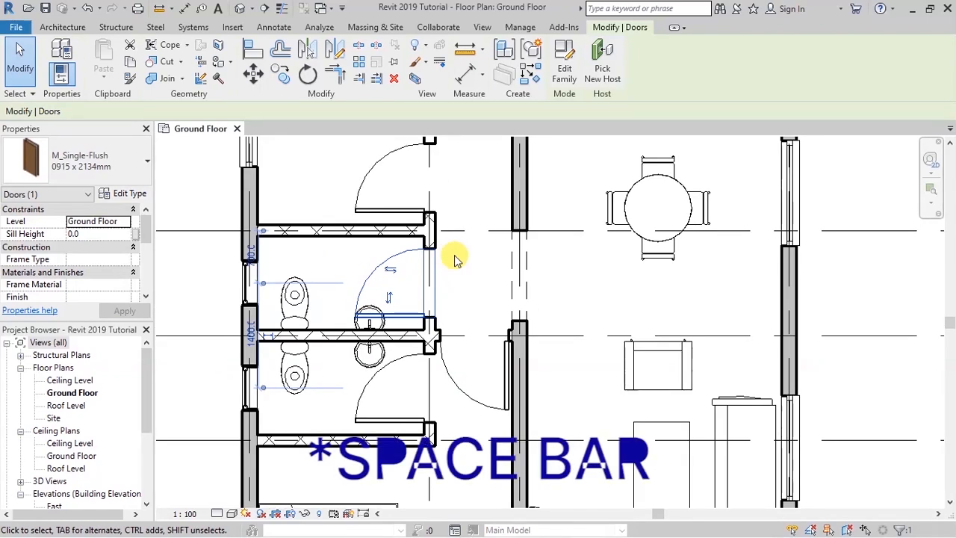
{"action": "key", "text": "space"}
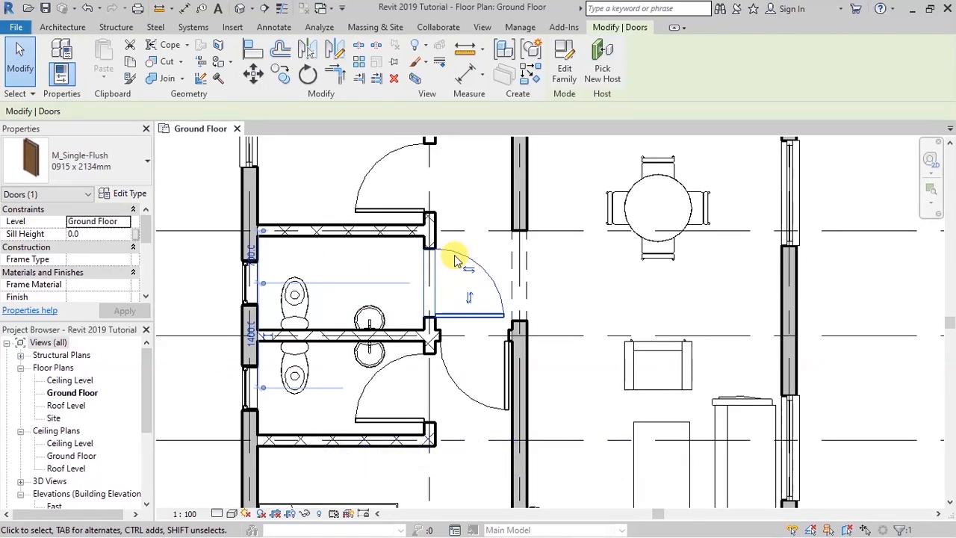
{"action": "key", "text": "space"}
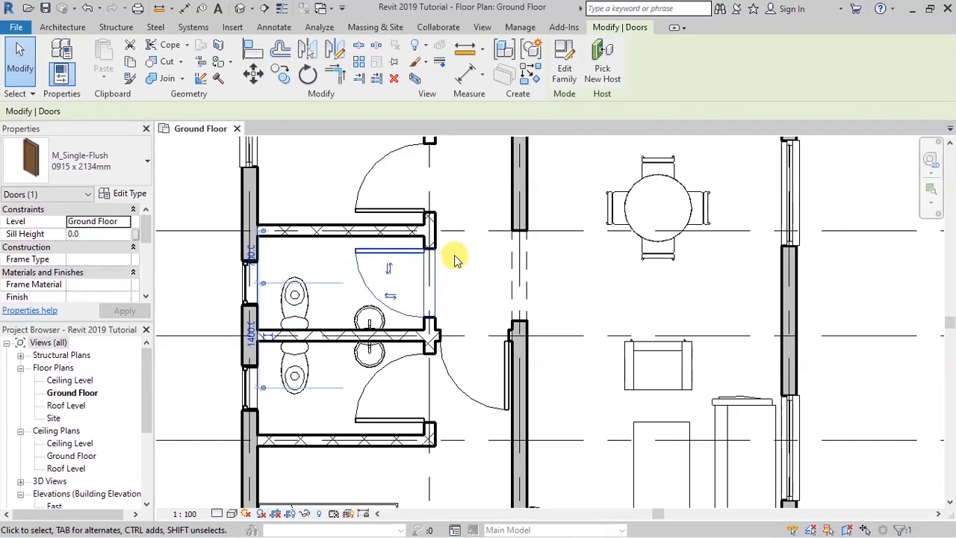
{"action": "left_click", "coordinate": [326, 254]}
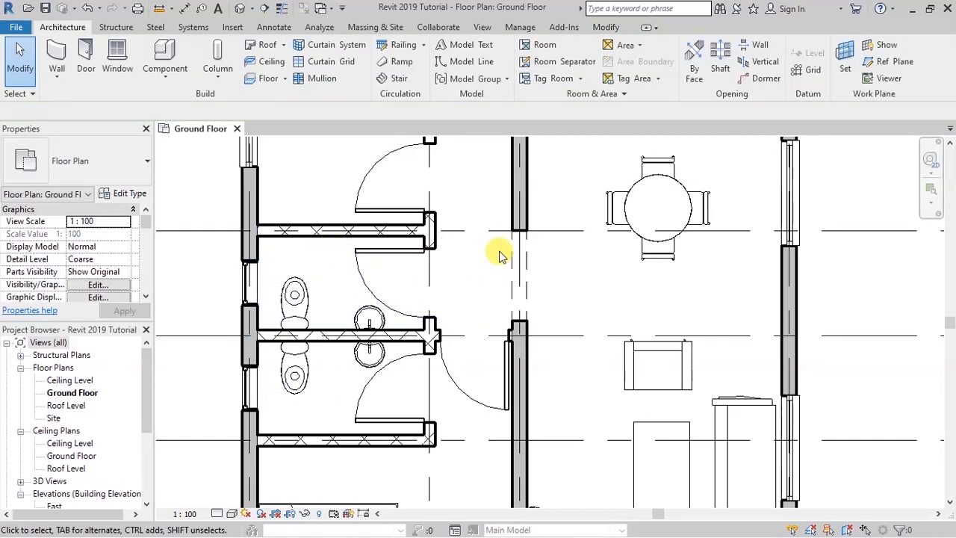
- Examine the bathroom sinks, the furnished floor plan as a whole, and the empty kitchen between grids 2 and 4
{"action": "scroll", "coordinate": [367, 347], "scroll_direction": "up", "scroll_amount": 3}
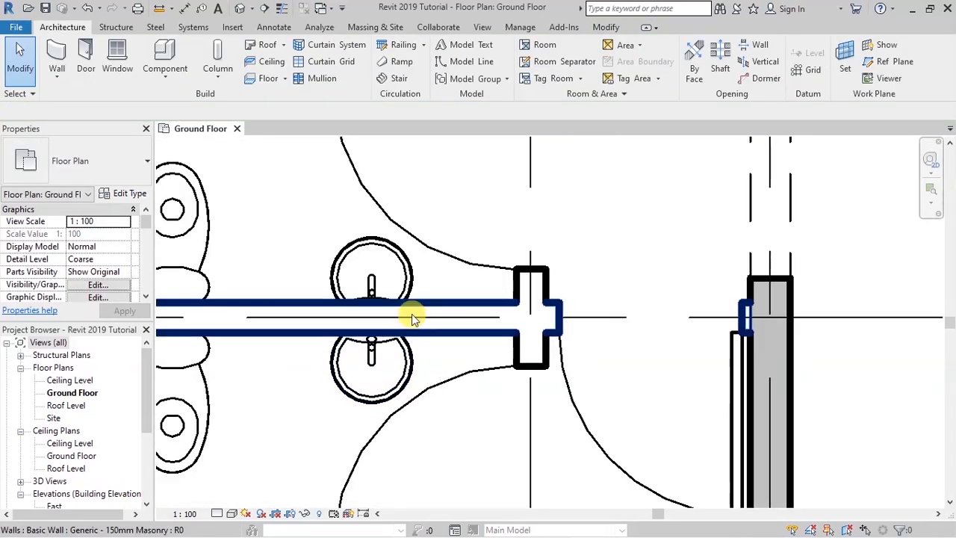
{"action": "scroll", "coordinate": [367, 329], "scroll_direction": "down", "scroll_amount": 5}
{"action": "scroll", "coordinate": [326, 325], "scroll_direction": "down", "scroll_amount": 3}
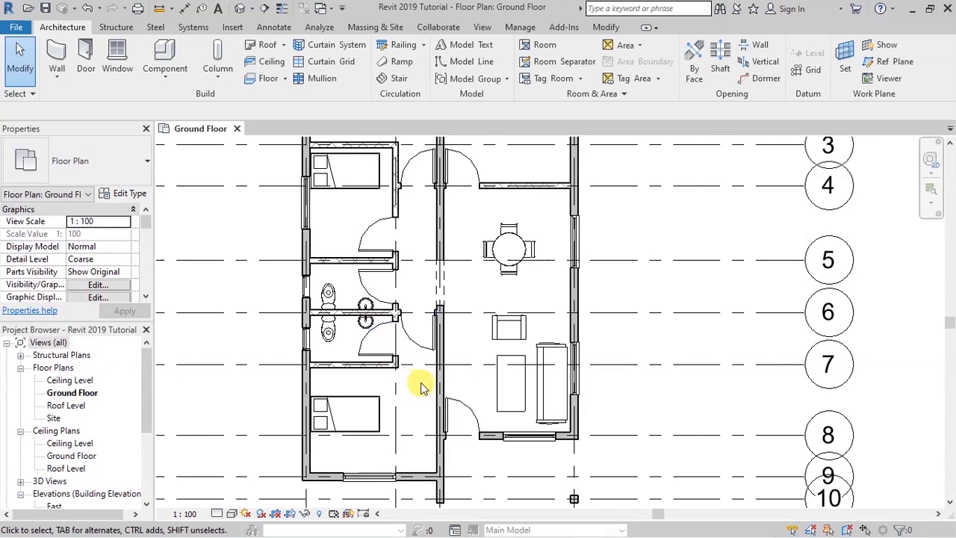
{"action": "scroll", "coordinate": [456, 367], "scroll_direction": "down", "scroll_amount": 1}
{"action": "scroll", "coordinate": [502, 362], "scroll_direction": "down", "scroll_amount": 2}
{"action": "scroll", "coordinate": [358, 290], "scroll_direction": "up", "scroll_amount": 1}
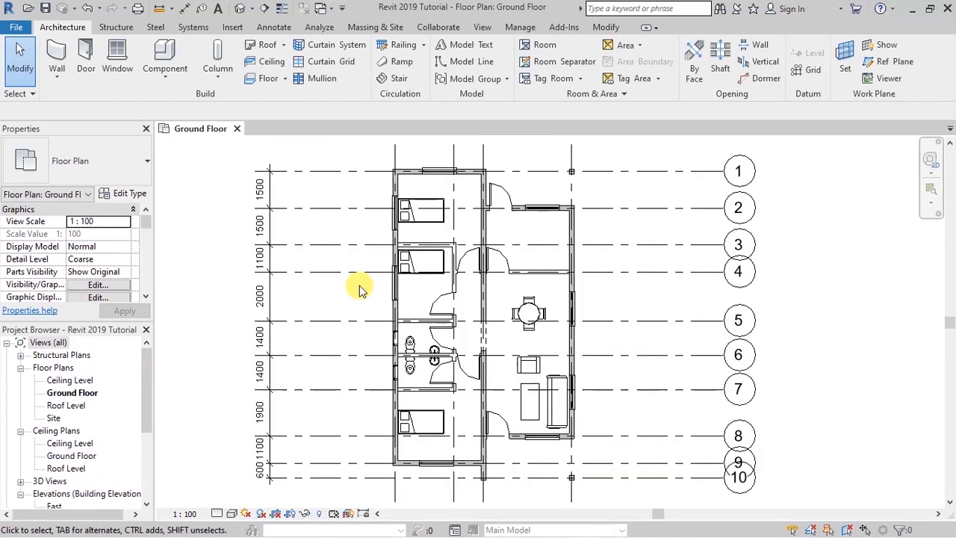
{"action": "scroll", "coordinate": [373, 345], "scroll_direction": "up", "scroll_amount": 1}
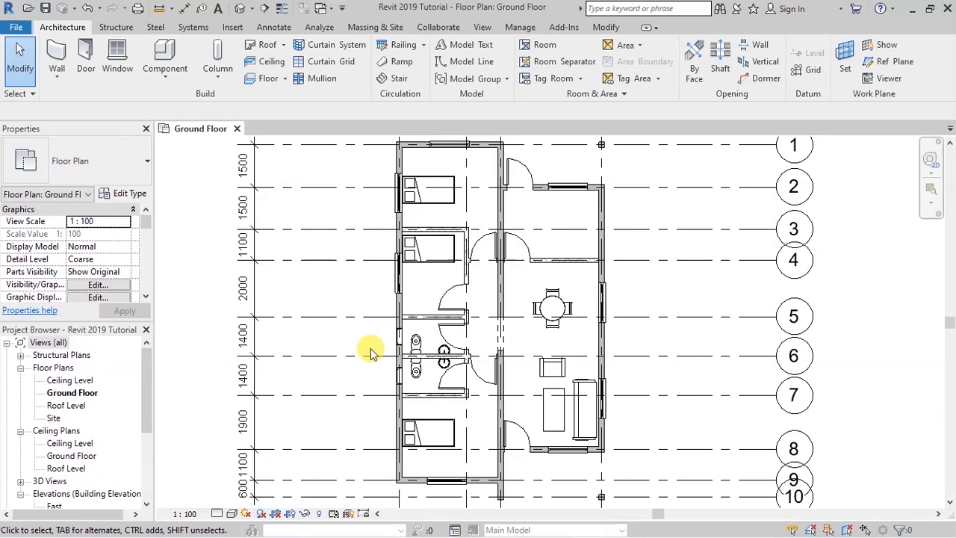
{"action": "scroll", "coordinate": [572, 154], "scroll_direction": "up", "scroll_amount": 4}
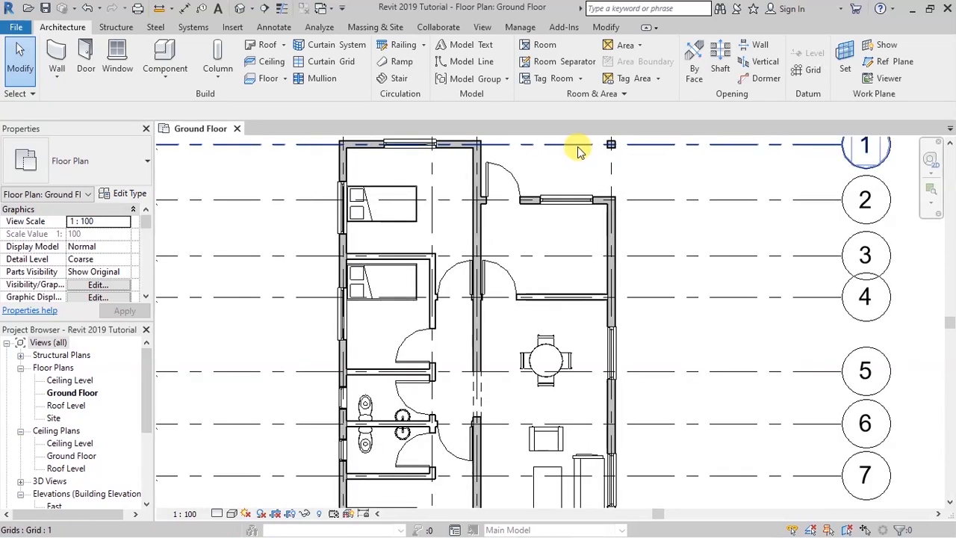
{"action": "scroll", "coordinate": [597, 160], "scroll_direction": "up", "scroll_amount": 3}
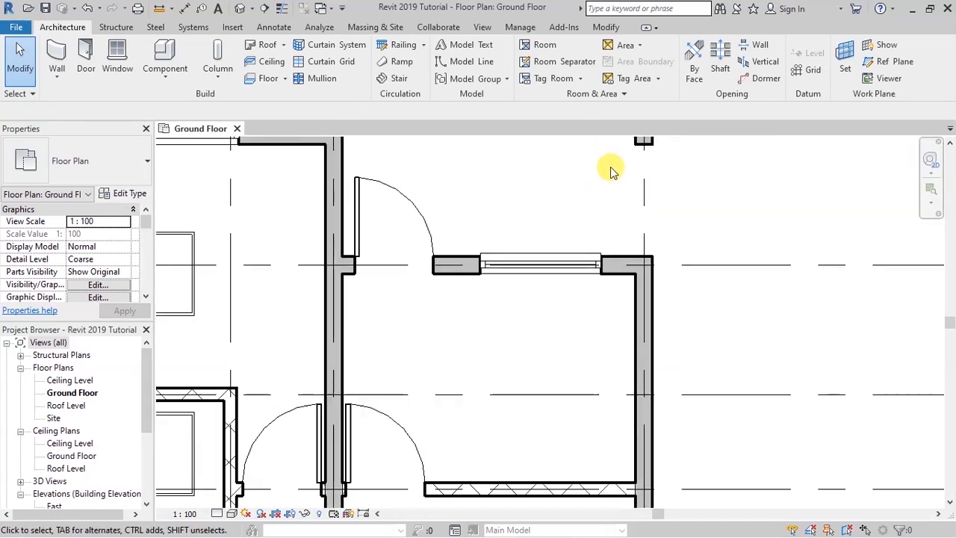
{"action": "scroll", "coordinate": [497, 167], "scroll_direction": "down", "scroll_amount": 4}
{"action": "scroll", "coordinate": [493, 255], "scroll_direction": "up", "scroll_amount": 3}
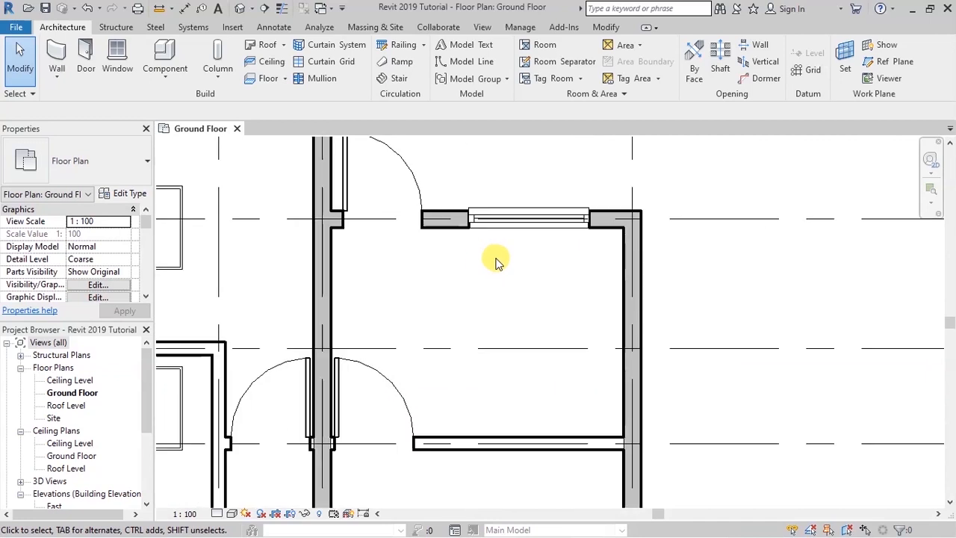
- Load the 1090x560mm Plumbing_Fixtures_Dbl_Sink_2D and place it inside the kitchen under the grid 2 window, 1200 mm from the outer wall's grid line
{"action": "left_click", "coordinate": [163, 59]}
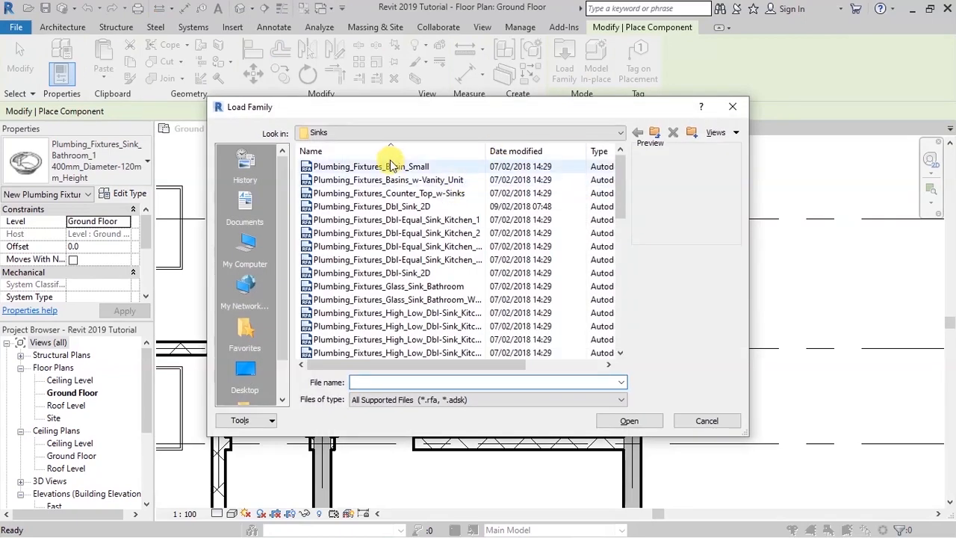
{"action": "left_click", "coordinate": [412, 168]}
{"action": "key", "text": "Down"}
{"action": "key", "text": "Down"}
{"action": "key", "text": "Down"}
{"action": "key", "text": "Down"}
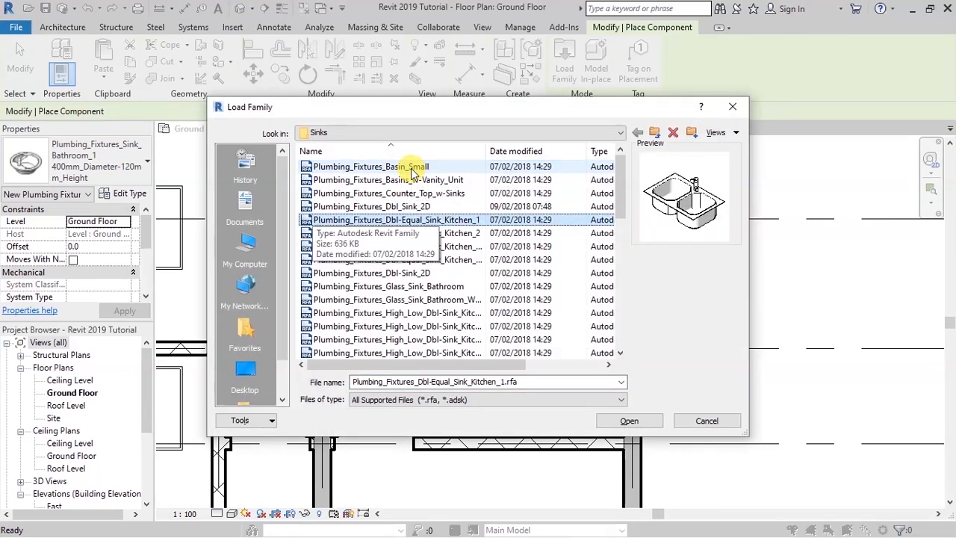
{"action": "key", "text": "Up"}
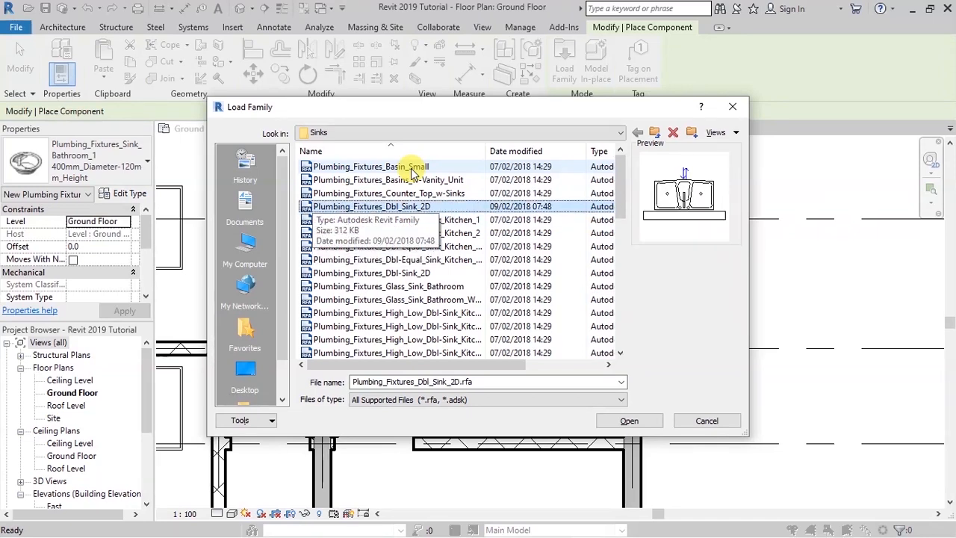
{"action": "left_click", "coordinate": [620, 424]}
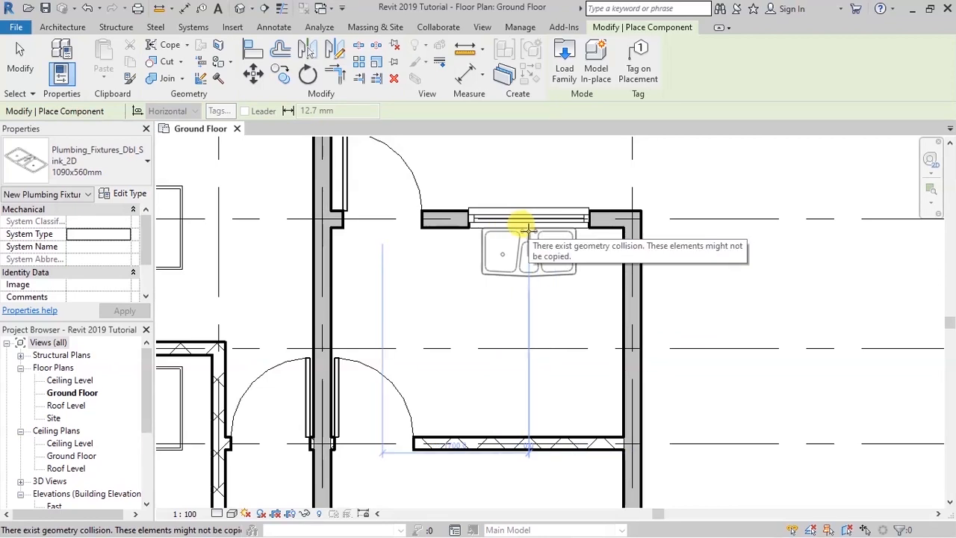
{"action": "left_click", "coordinate": [528, 227]}
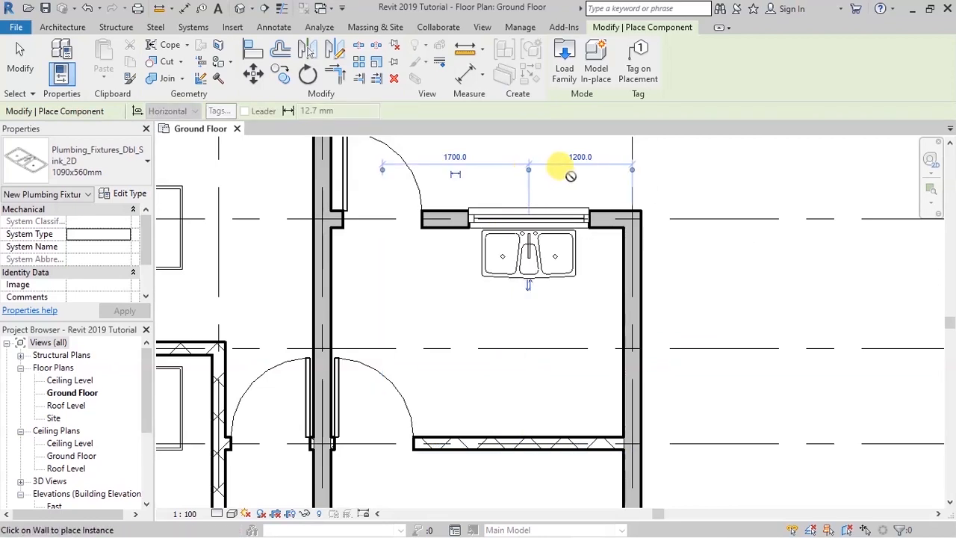
{"action": "scroll", "coordinate": [488, 246], "scroll_direction": "down", "scroll_amount": 4}
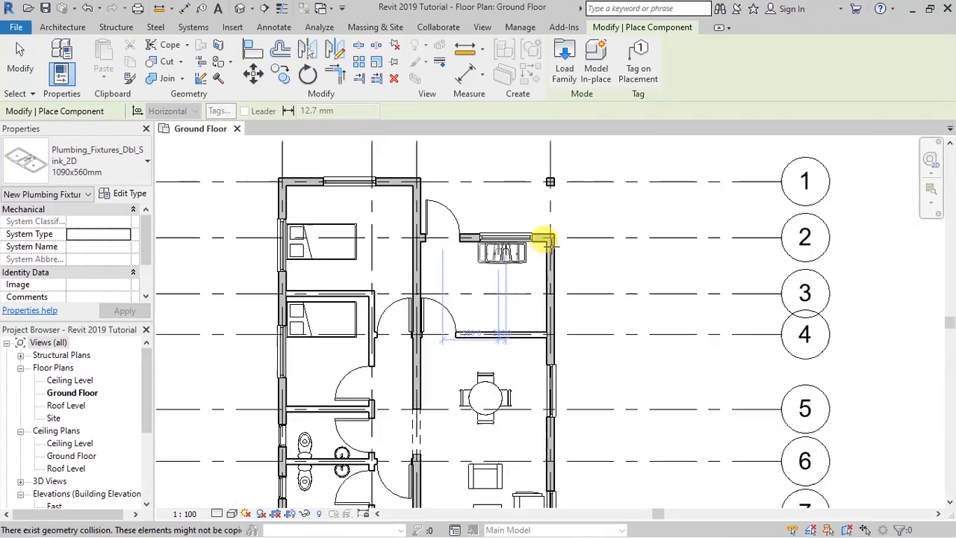
{"action": "scroll", "coordinate": [486, 224], "scroll_direction": "down", "scroll_amount": 4}
{"action": "scroll", "coordinate": [489, 250], "scroll_direction": "up", "scroll_amount": 2}
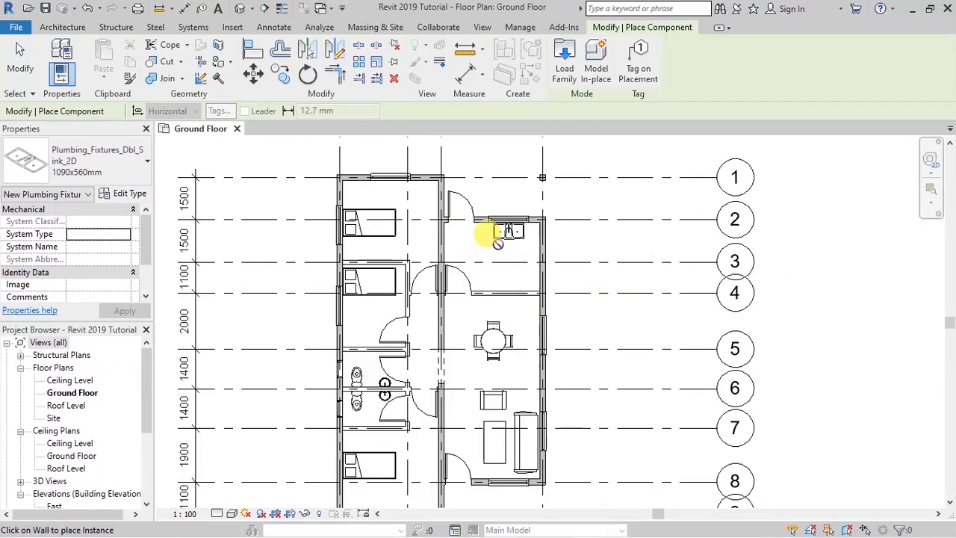
{"action": "scroll", "coordinate": [498, 243], "scroll_direction": "up", "scroll_amount": 3}
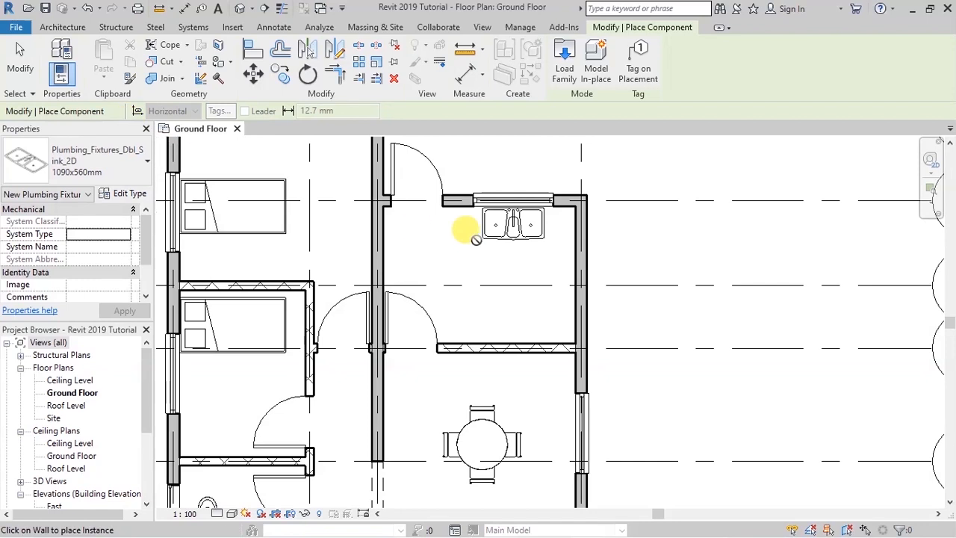
{"action": "scroll", "coordinate": [512, 217], "scroll_direction": "up", "scroll_amount": 2}
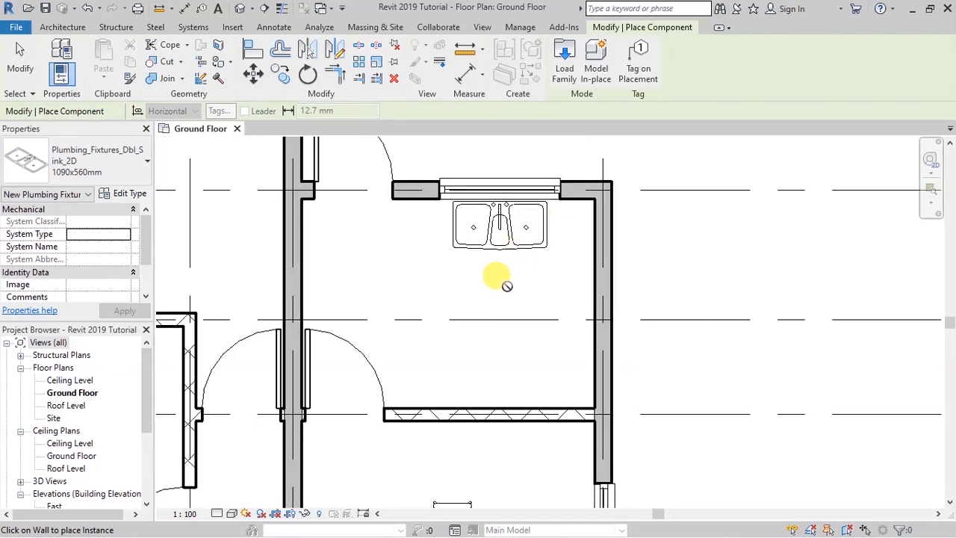
- Draw thin detail lines in the kitchen from the outer wall 600 mm inward and then down to the partition at grid 4
{"action": "scroll", "coordinate": [471, 290], "scroll_direction": "down", "scroll_amount": 1}
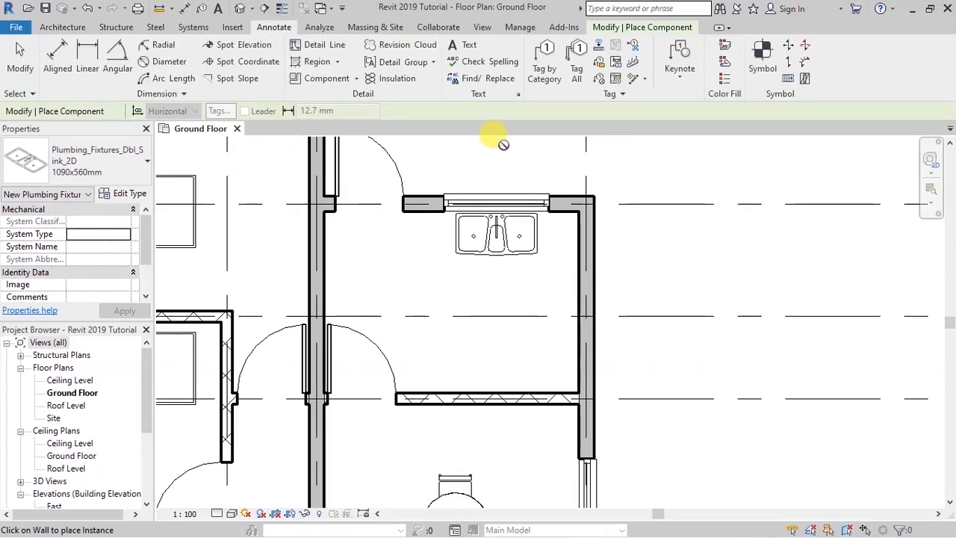
{"action": "left_click", "coordinate": [498, 202]}
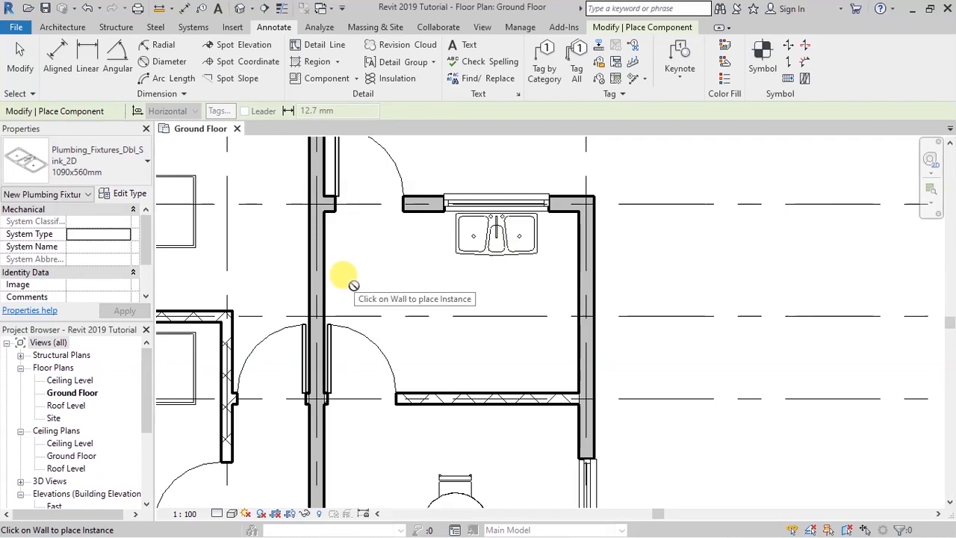
{"action": "scroll", "coordinate": [523, 302], "scroll_direction": "up", "scroll_amount": 4}
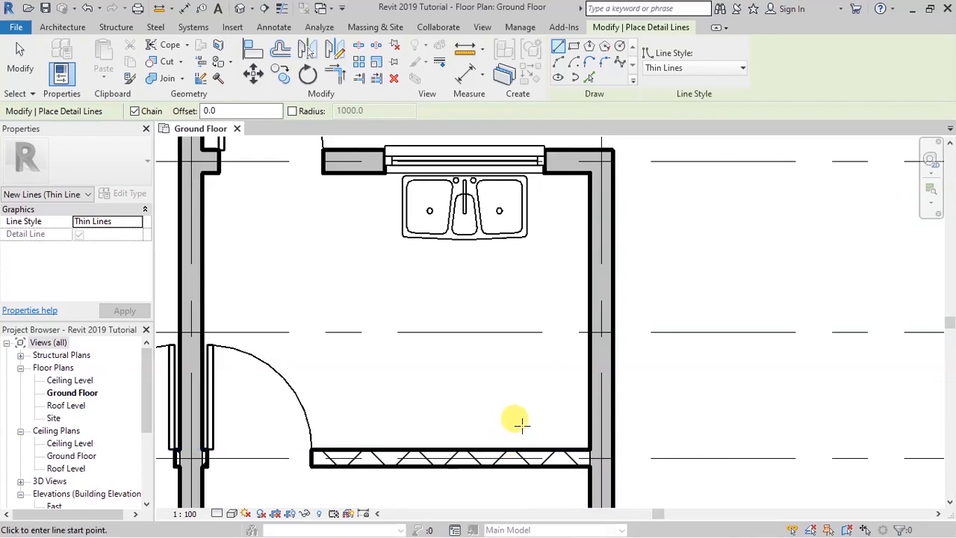
{"action": "left_click", "coordinate": [584, 319]}
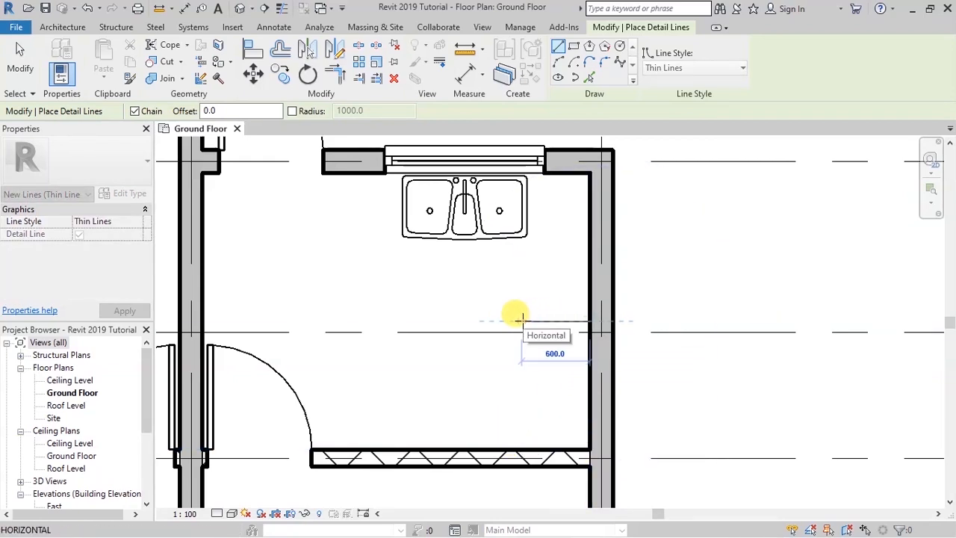
{"action": "left_click", "coordinate": [520, 319]}
{"action": "left_click", "coordinate": [519, 448]}
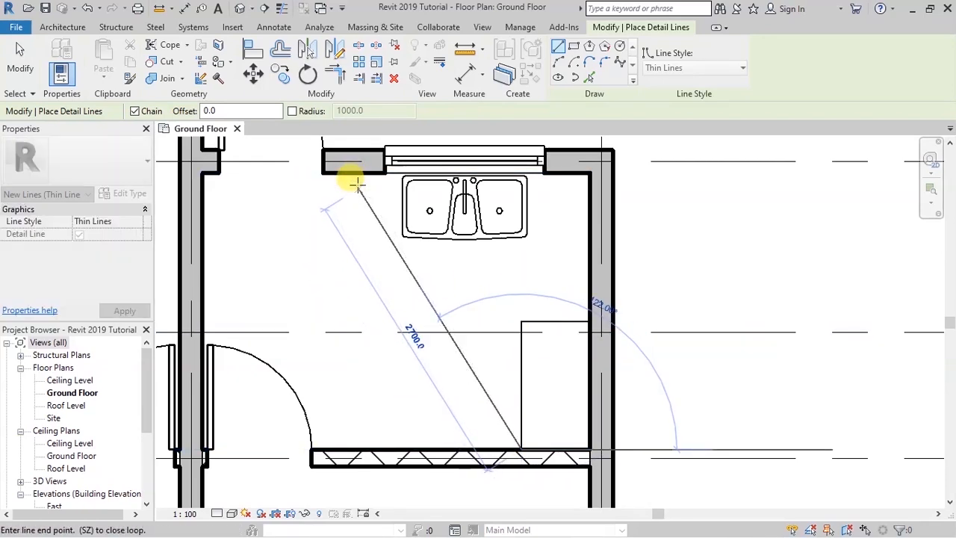
{"action": "key", "text": "Escape"}
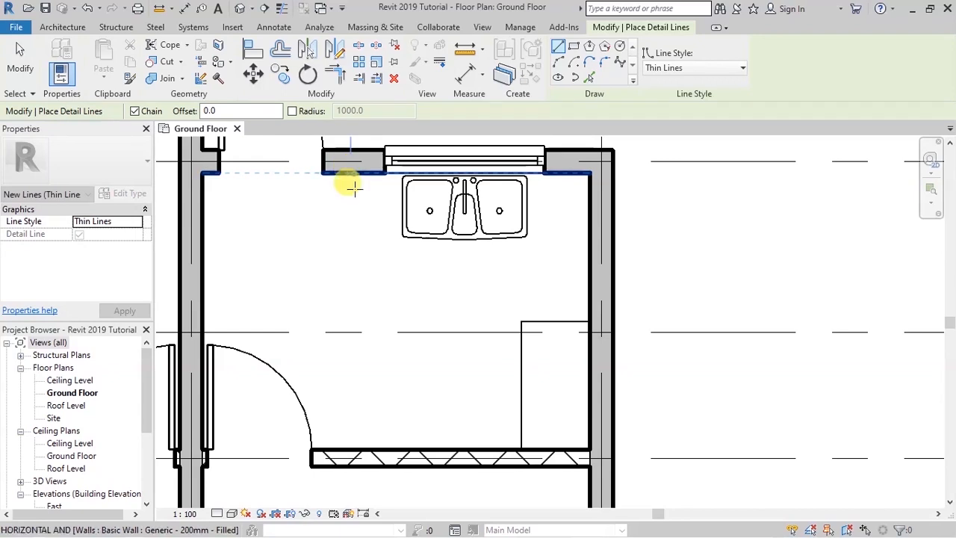
- Draw the counter outline around the sink, 600 mm deep and about 1600 mm wide, and connect it down to the first counter line's corner
{"action": "left_click", "coordinate": [353, 188]}
{"action": "left_click", "coordinate": [351, 240]}
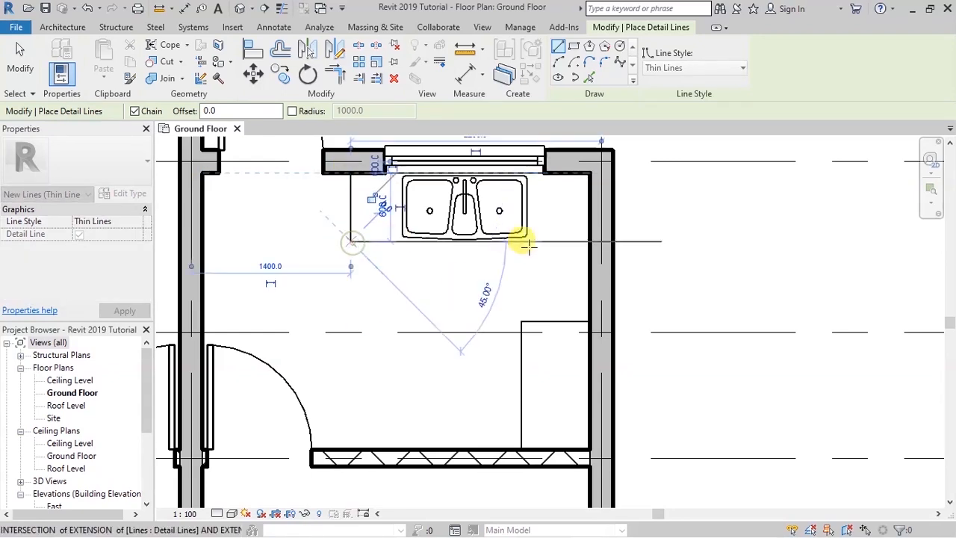
{"action": "left_click", "coordinate": [522, 240]}
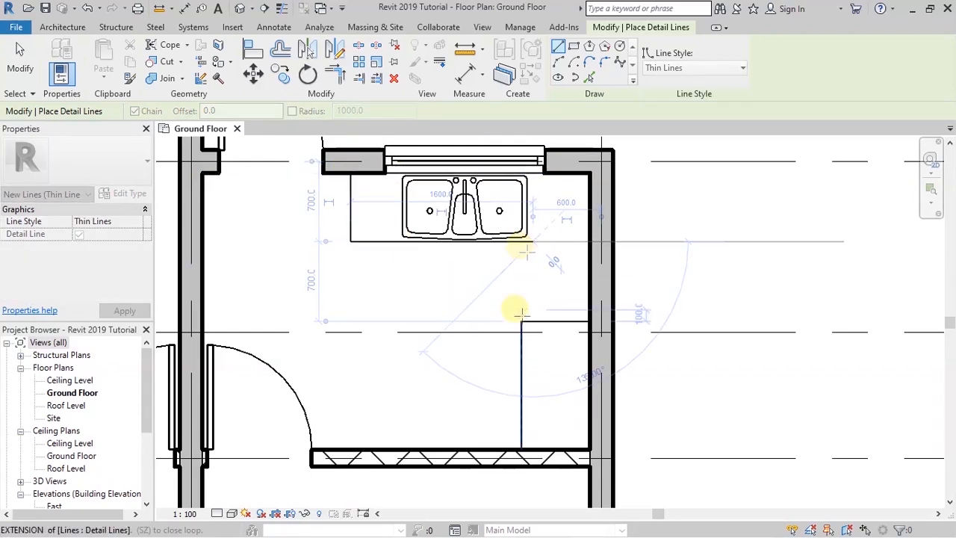
{"action": "key", "text": "Escape"}
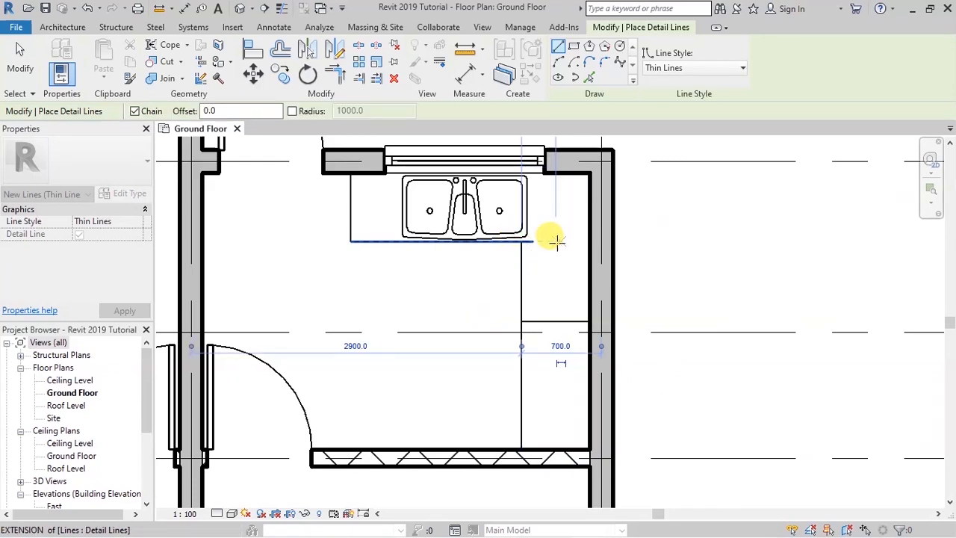
- Delete the short detail line that crosses the counter between its front edge and the outer wall
{"action": "scroll", "coordinate": [555, 306], "scroll_direction": "up", "scroll_amount": 2}
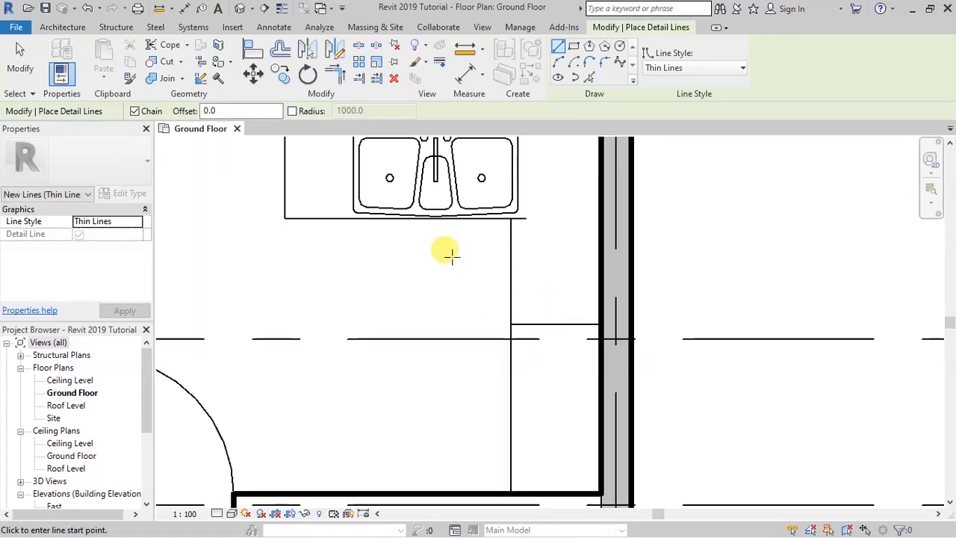
{"action": "left_click", "coordinate": [20, 75]}
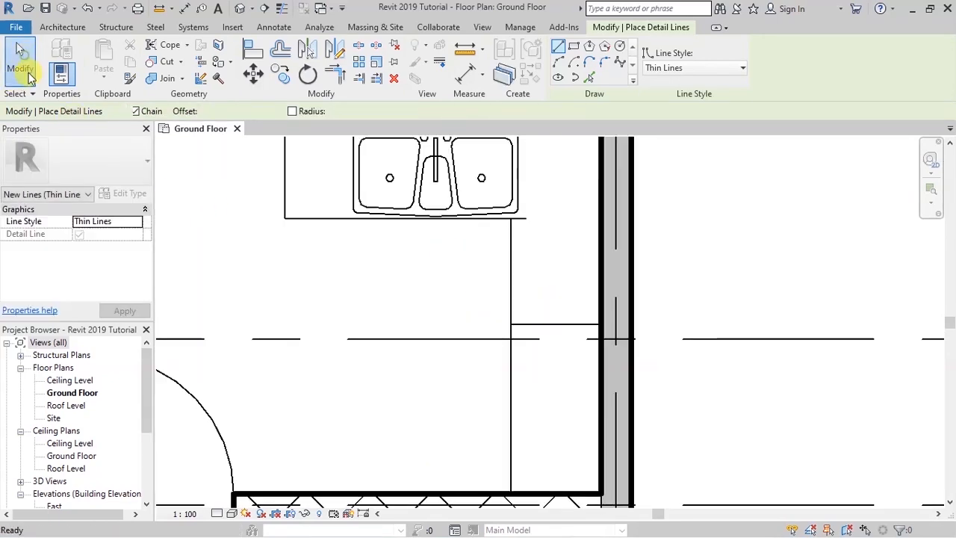
{"action": "left_click", "coordinate": [557, 325]}
{"action": "key", "text": "Delete"}
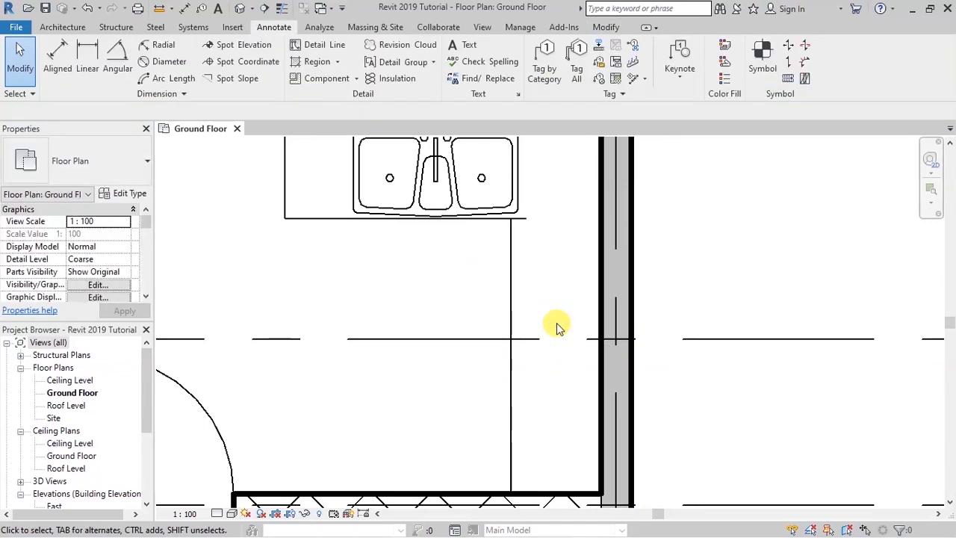
- Shorten the counter line in front of the sink so it ends at the corner with the vertical counter edge
{"action": "left_click", "coordinate": [531, 233]}
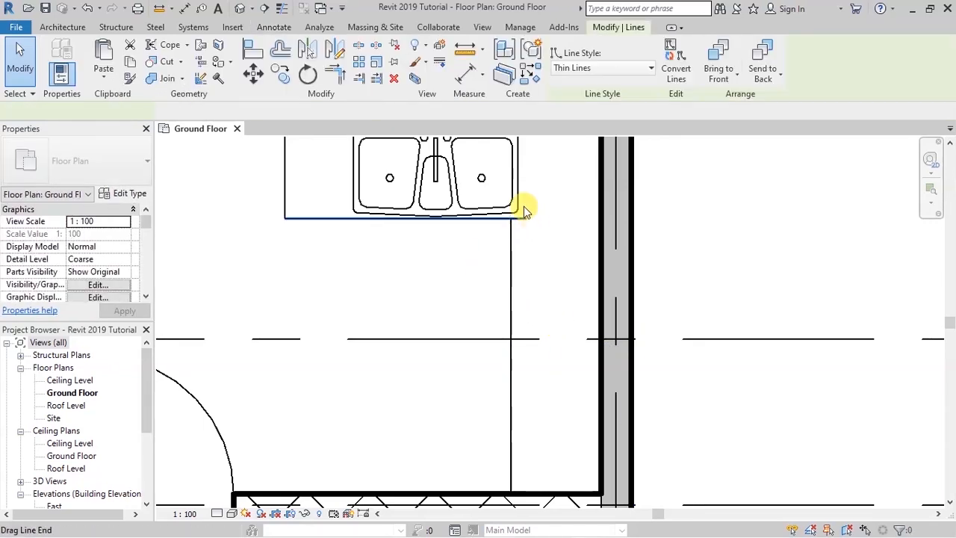
{"action": "scroll", "coordinate": [512, 207], "scroll_direction": "up", "scroll_amount": 5}
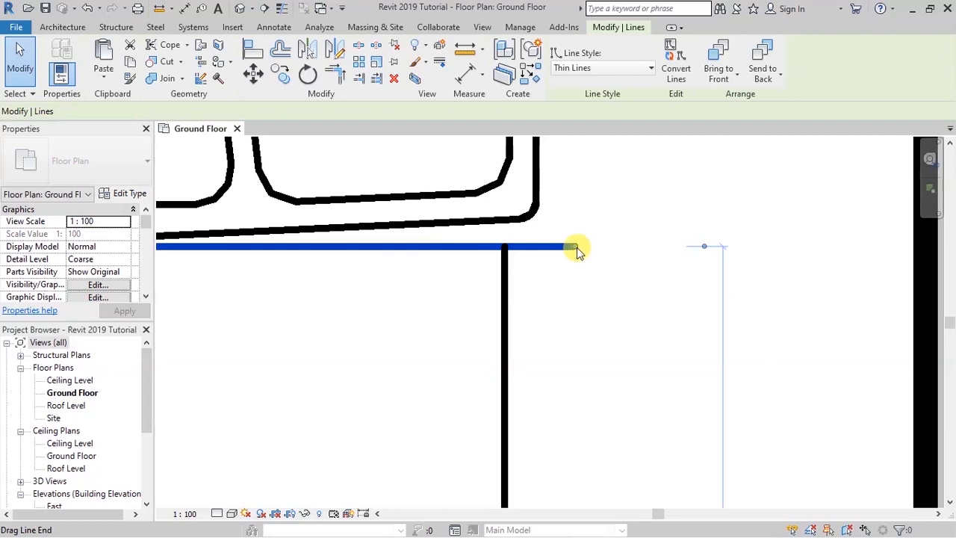
{"action": "left_click_drag", "start_coordinate": [539, 246], "coordinate": [469, 267]}
{"action": "left_click", "coordinate": [456, 292]}
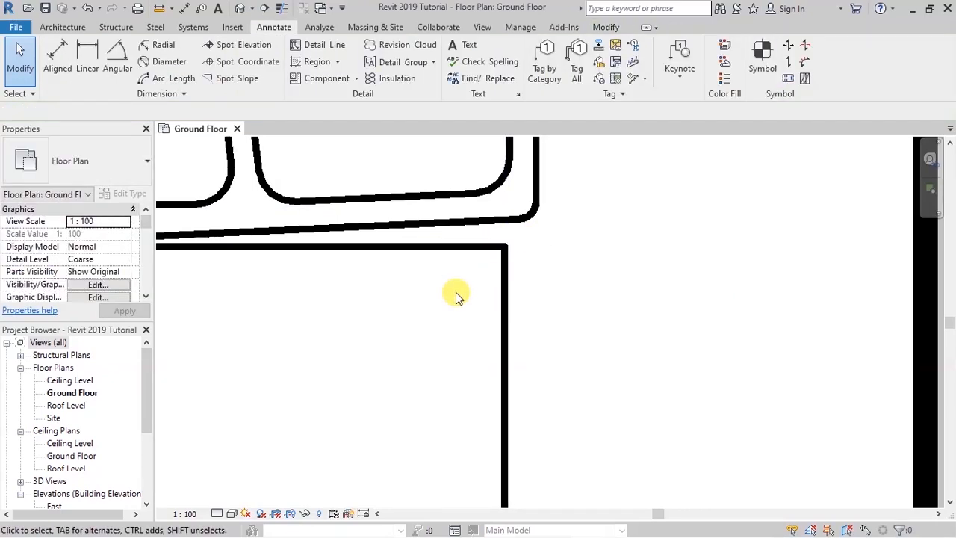
- Examine the L-shaped kitchen counter and the whole furnished ground floor plan
{"action": "scroll", "coordinate": [505, 265], "scroll_direction": "down", "scroll_amount": 5}
{"action": "scroll", "coordinate": [520, 257], "scroll_direction": "down", "scroll_amount": 3}
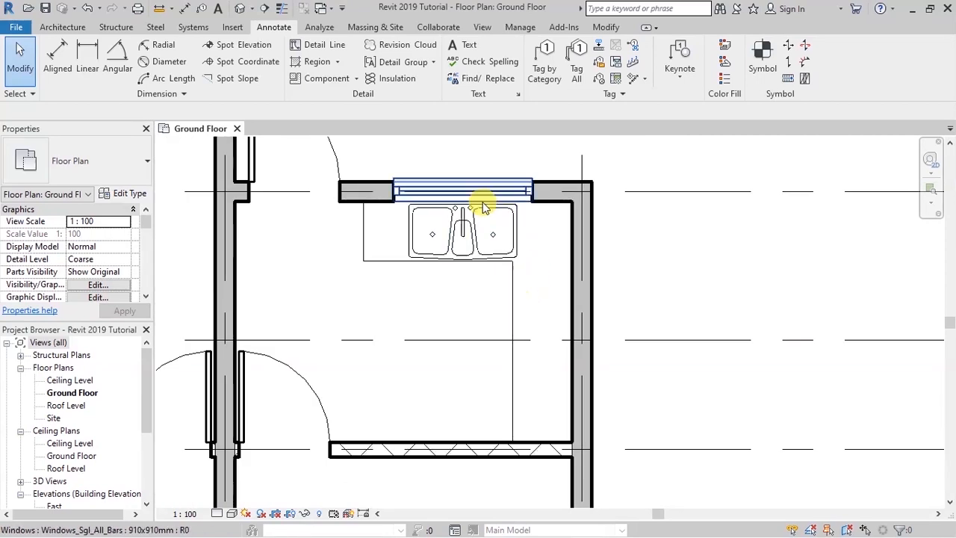
{"action": "scroll", "coordinate": [486, 207], "scroll_direction": "down", "scroll_amount": 1}
{"action": "scroll", "coordinate": [592, 259], "scroll_direction": "down", "scroll_amount": 1}
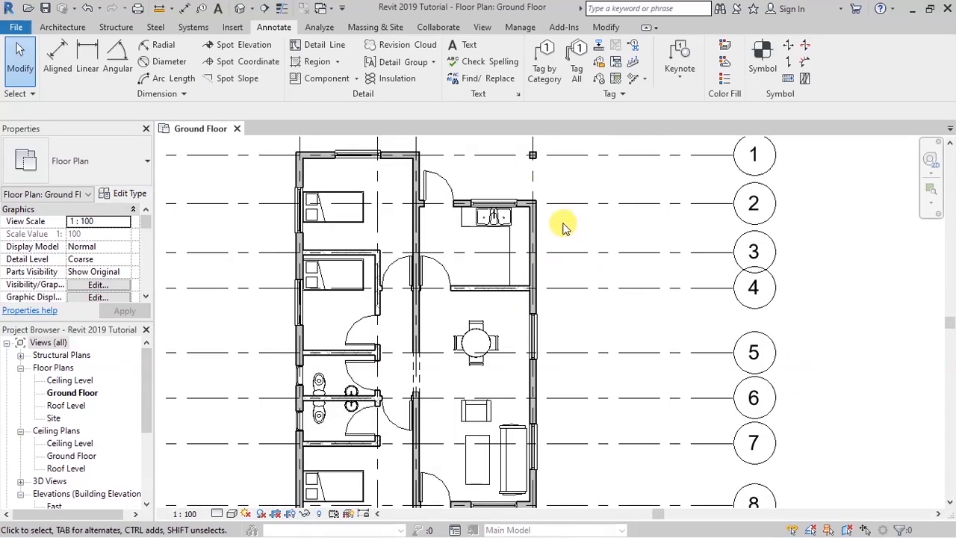
{"action": "scroll", "coordinate": [563, 227], "scroll_direction": "down", "scroll_amount": 1}
{"action": "scroll", "coordinate": [466, 224], "scroll_direction": "up", "scroll_amount": 3}
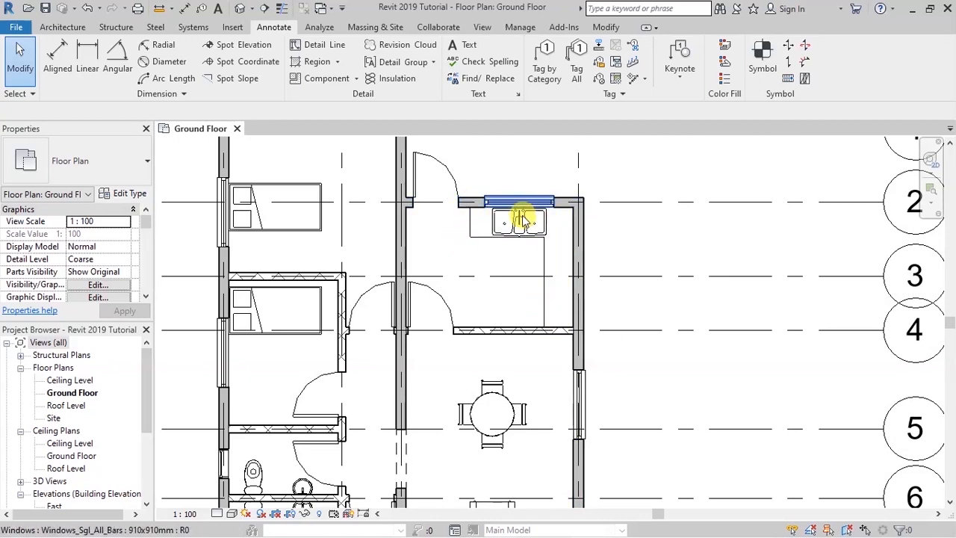
{"action": "scroll", "coordinate": [507, 228], "scroll_direction": "down", "scroll_amount": 5}
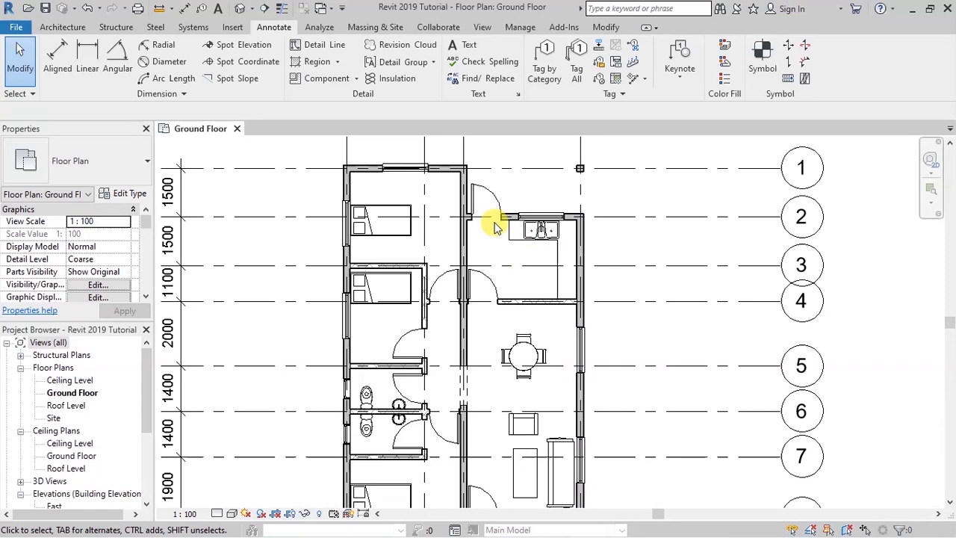
{"action": "scroll", "coordinate": [490, 329], "scroll_direction": "up", "scroll_amount": 1}
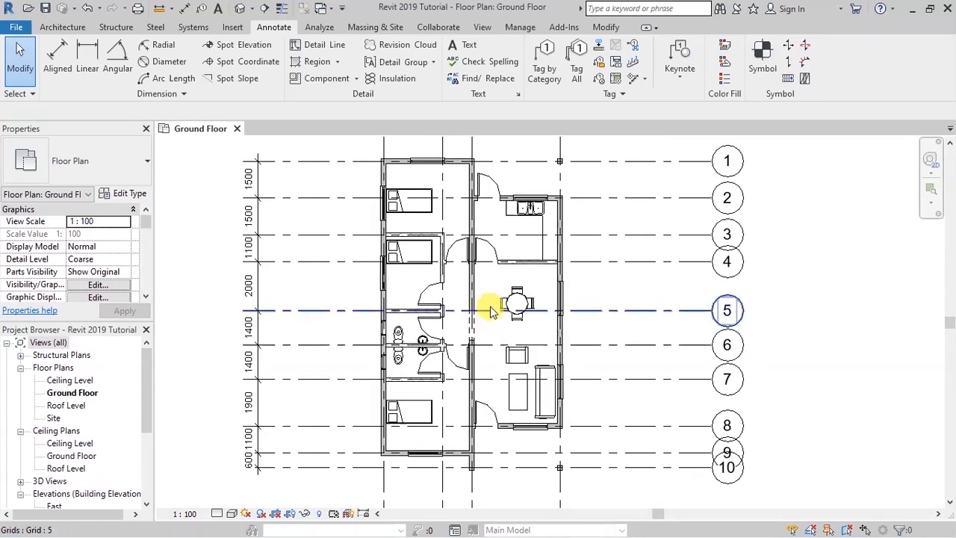
{"action": "scroll", "coordinate": [485, 285], "scroll_direction": "up", "scroll_amount": 1}
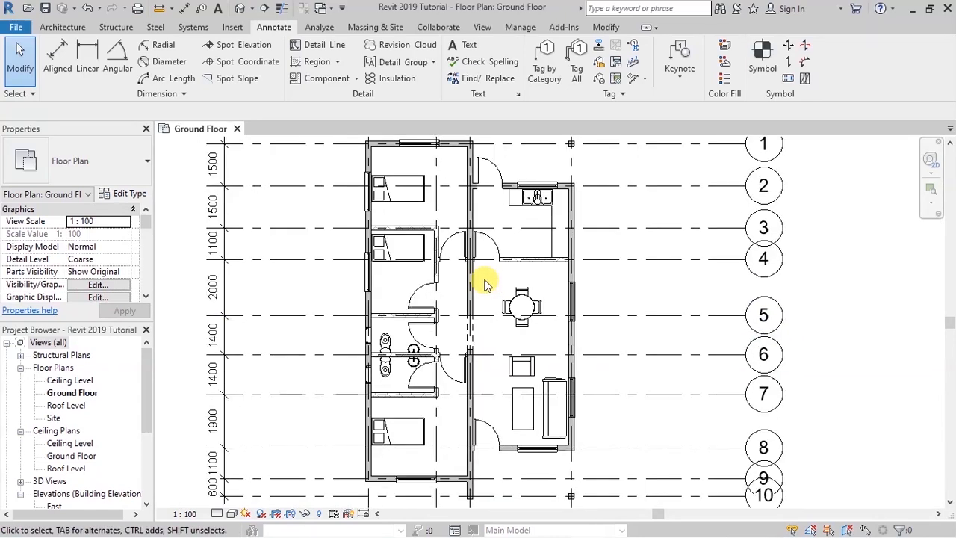
- Save the project and open the default 3D view of the house
{"action": "key", "text": "ctrl+s"}
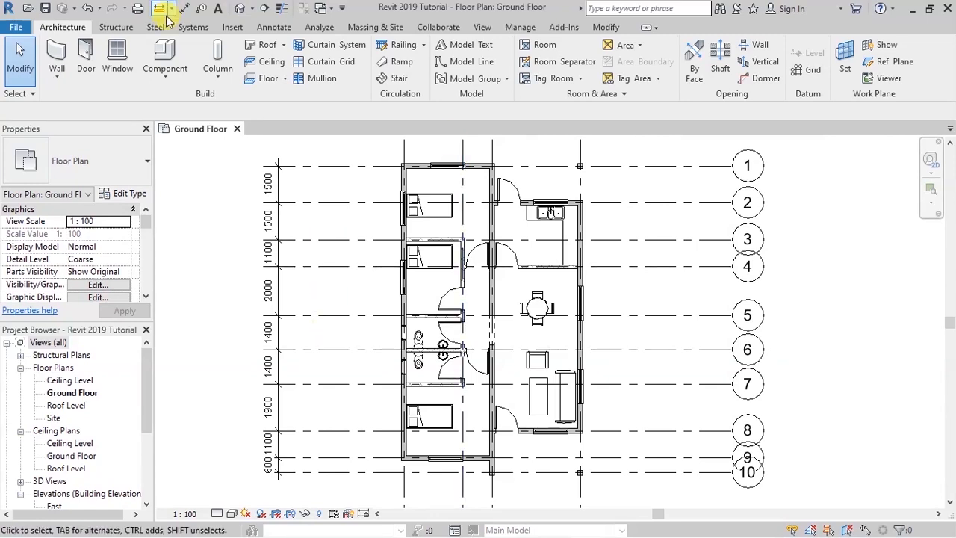
{"action": "left_click", "coordinate": [482, 27]}
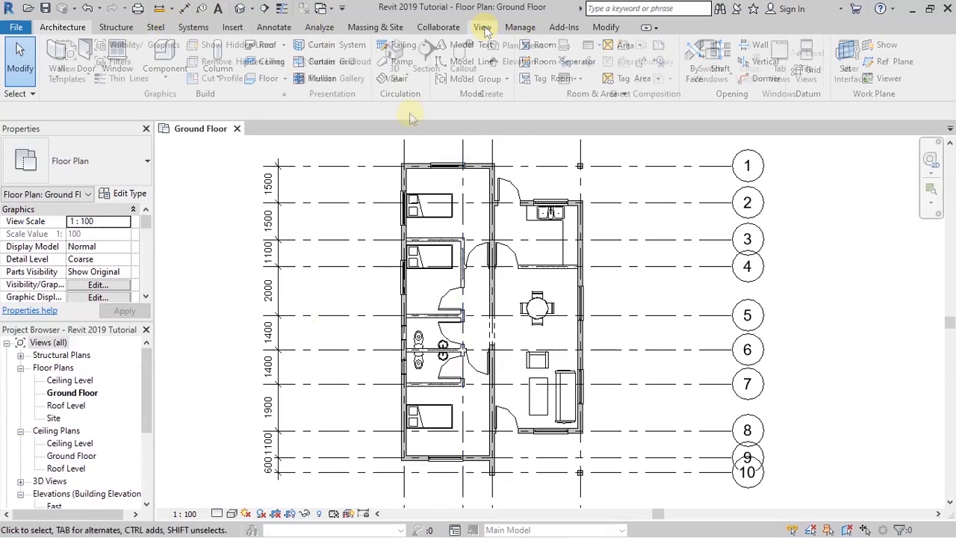
{"action": "left_click", "coordinate": [395, 58]}
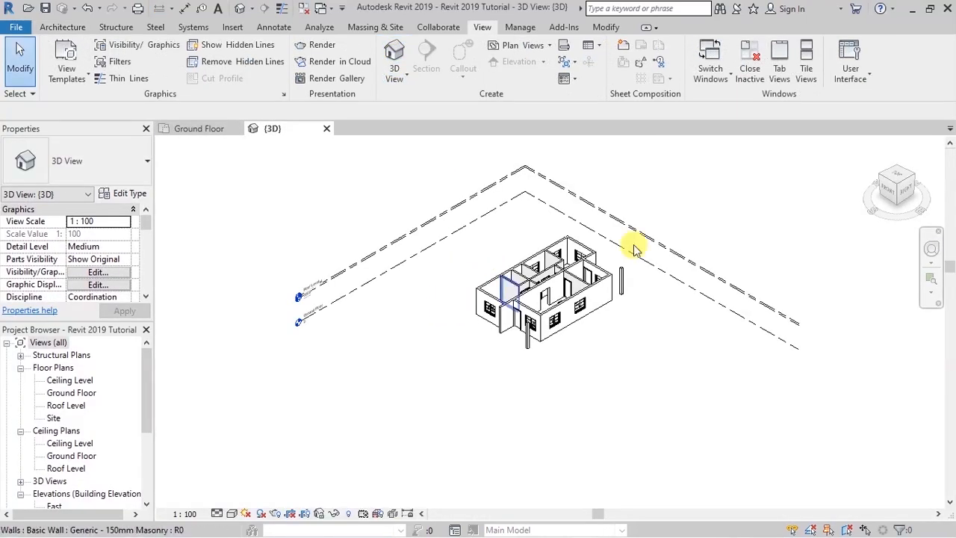
- Examine the house's walls, doors, windows and columns in 3D, orbiting the model with the navigation wheel
{"action": "scroll", "coordinate": [603, 258], "scroll_direction": "up", "scroll_amount": 4}
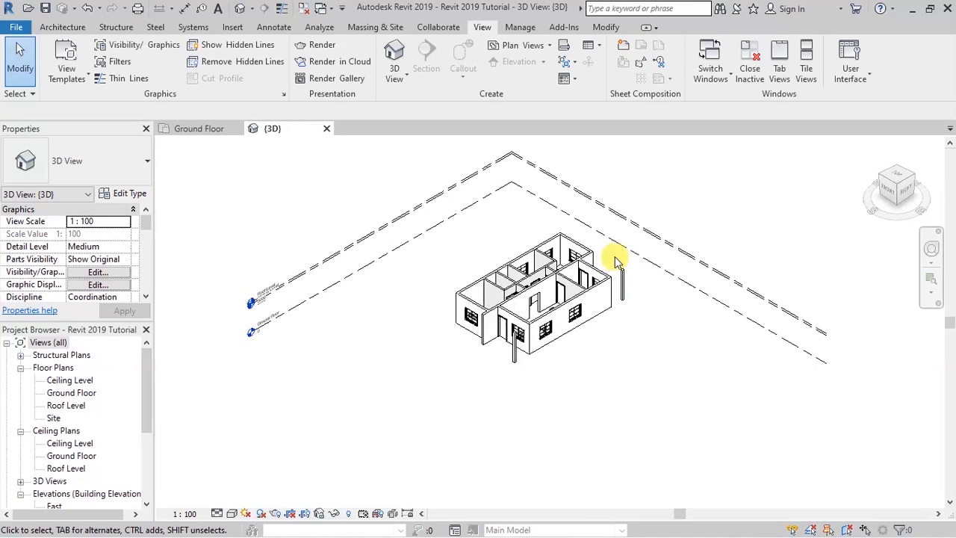
{"action": "scroll", "coordinate": [440, 375], "scroll_direction": "up", "scroll_amount": 4}
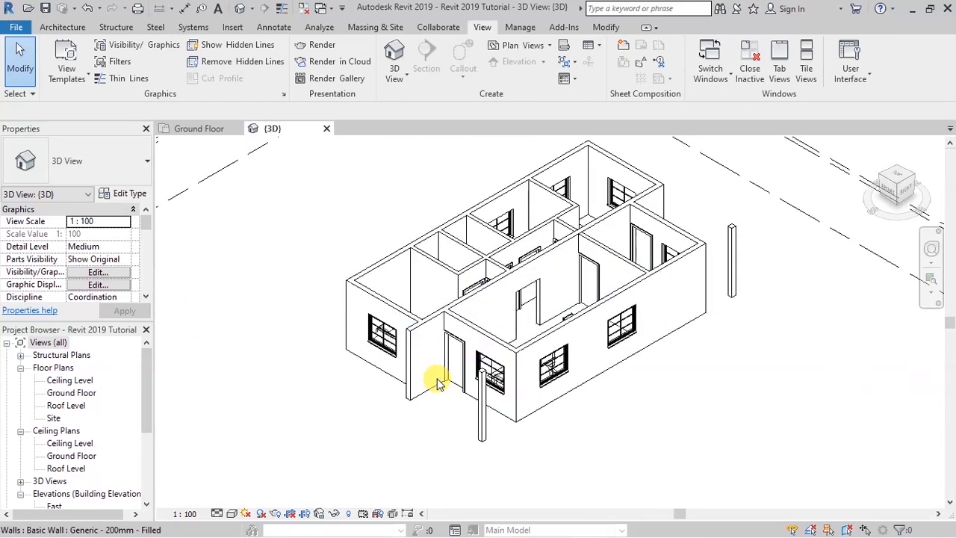
{"action": "scroll", "coordinate": [421, 394], "scroll_direction": "down", "scroll_amount": 2}
{"action": "scroll", "coordinate": [519, 282], "scroll_direction": "up", "scroll_amount": 3}
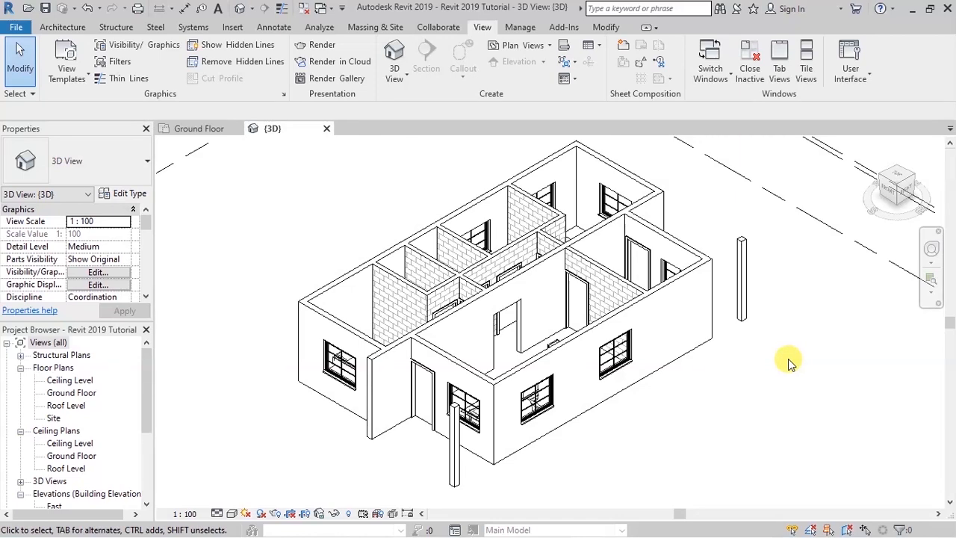
{"action": "left_click", "coordinate": [931, 249]}
{"action": "left_click_drag", "start_coordinate": [873, 318], "coordinate": [530, 237]}
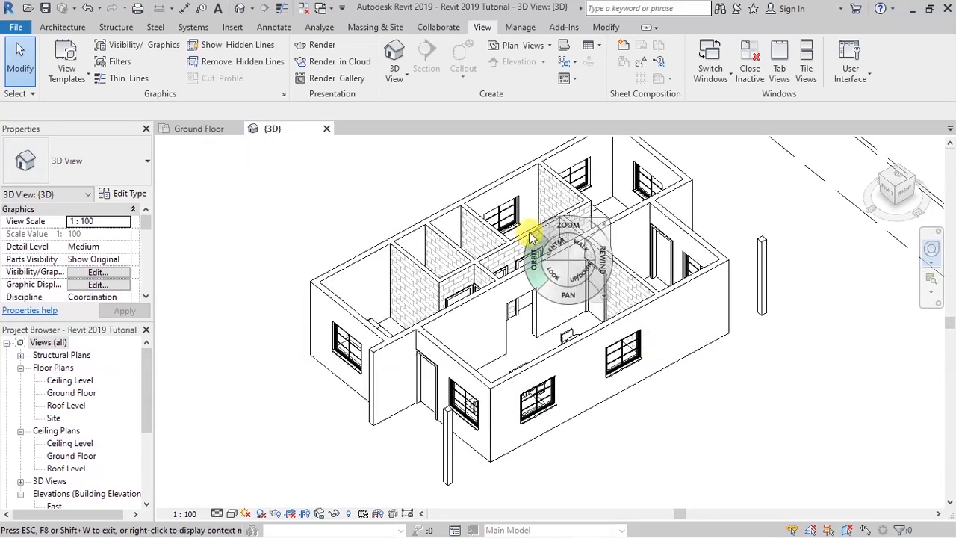
- Examine the bathroom fixtures and room furniture from above, then orbit back to an oblique view of the whole house
{"action": "left_click_drag", "start_coordinate": [535, 286], "coordinate": [629, 398]}
{"action": "middle_click_drag", "start_coordinate": [441, 166], "coordinate": [540, 261]}
{"action": "scroll", "coordinate": [579, 321], "scroll_direction": "up", "scroll_amount": 7}
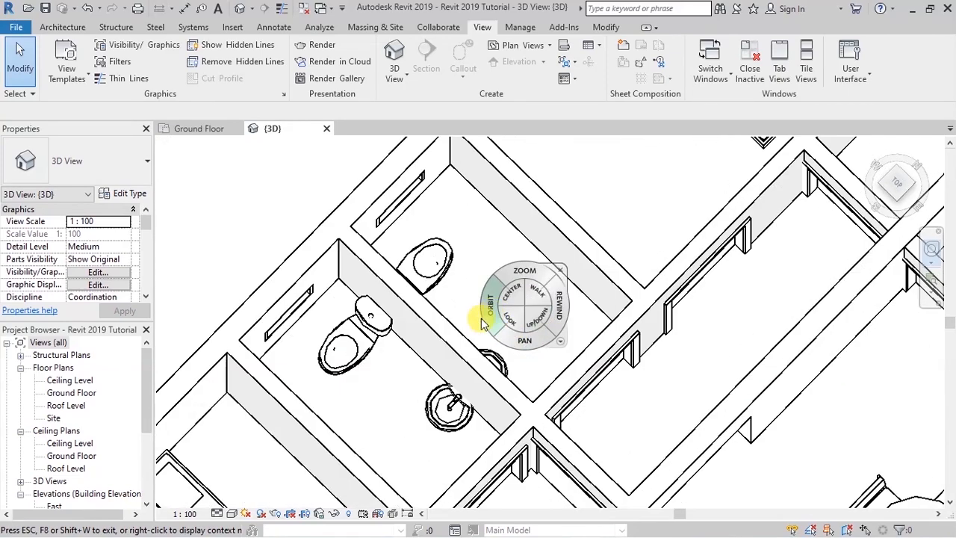
{"action": "scroll", "coordinate": [410, 357], "scroll_direction": "up", "scroll_amount": 5}
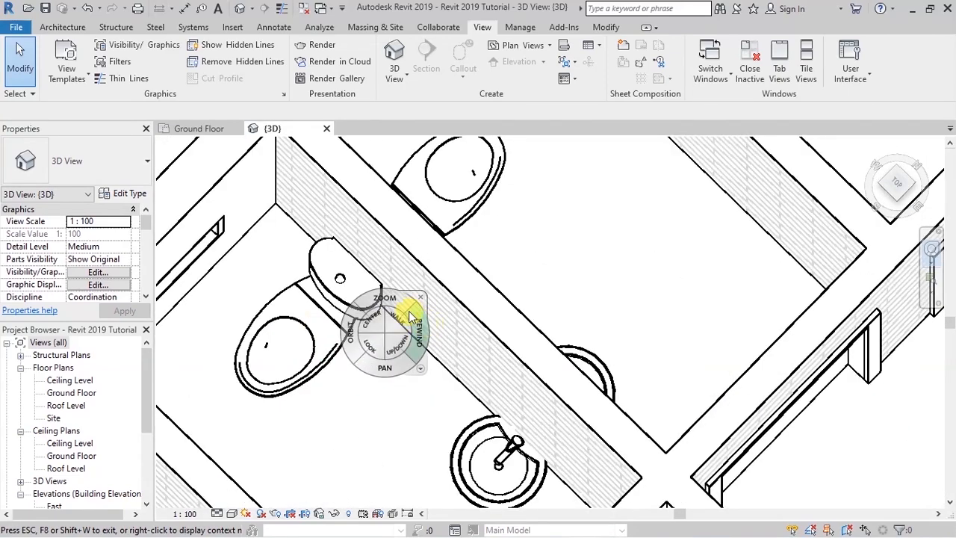
{"action": "scroll", "coordinate": [376, 279], "scroll_direction": "down", "scroll_amount": 8}
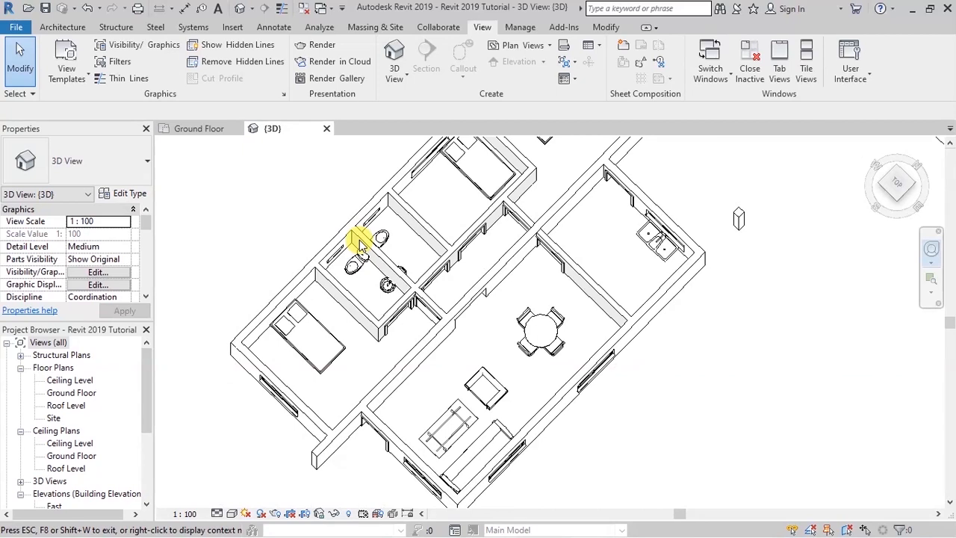
{"action": "scroll", "coordinate": [489, 258], "scroll_direction": "down", "scroll_amount": 5}
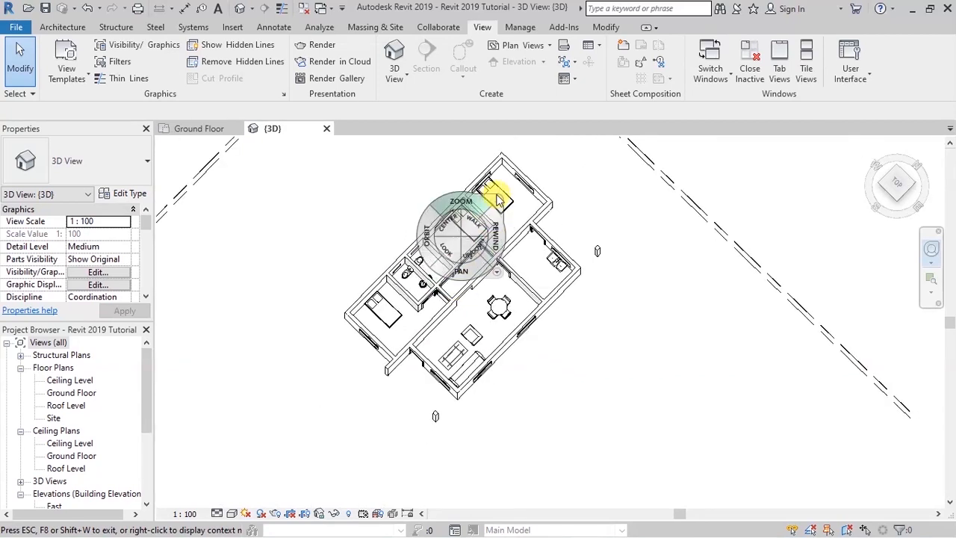
{"action": "scroll", "coordinate": [498, 197], "scroll_direction": "up", "scroll_amount": 3}
{"action": "left_click_drag", "start_coordinate": [431, 230], "coordinate": [442, 198]}
{"action": "left_click_drag", "start_coordinate": [521, 188], "coordinate": [667, 403]}
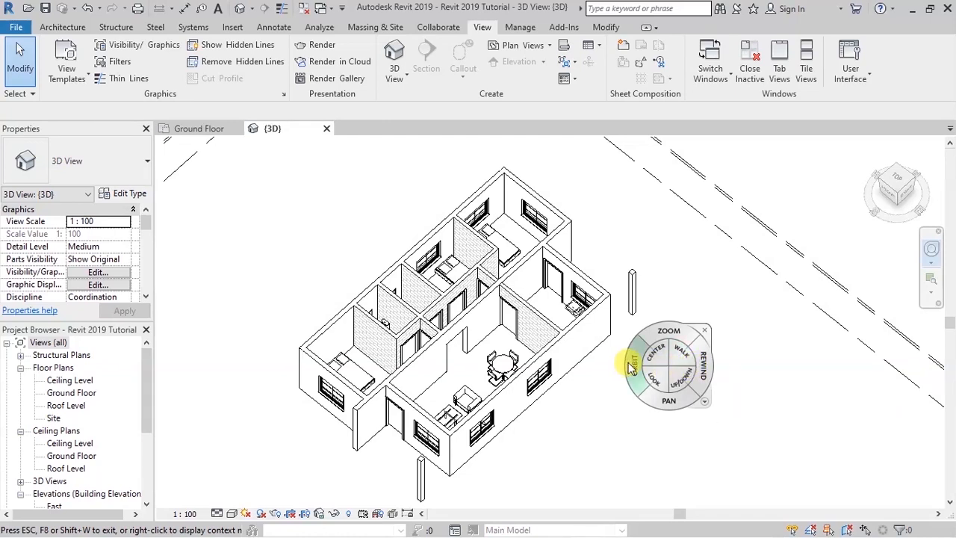
- Check the Ground Floor plan, exit the navigation wheel, and return to the 3D view
{"action": "left_click", "coordinate": [191, 128]}
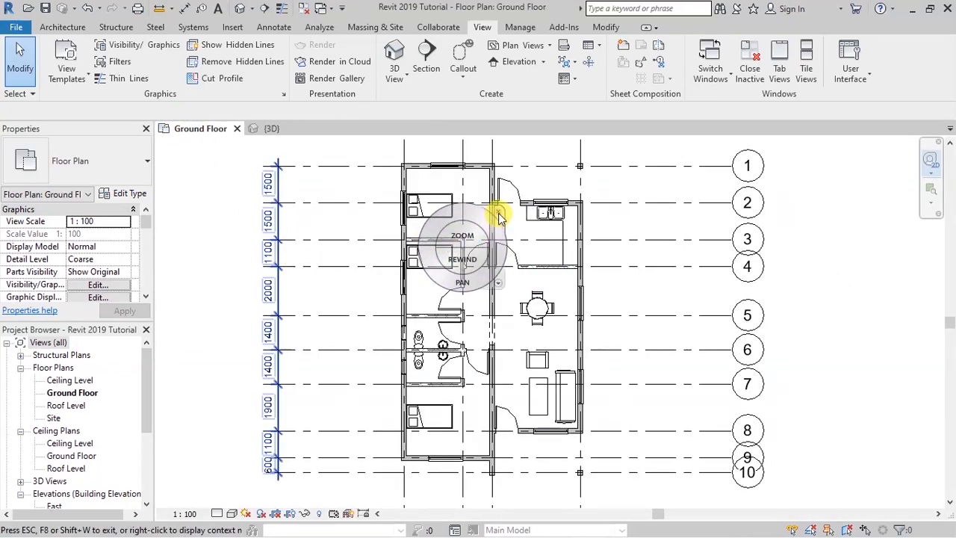
{"action": "key", "text": "Escape"}
{"action": "left_click", "coordinate": [271, 128]}
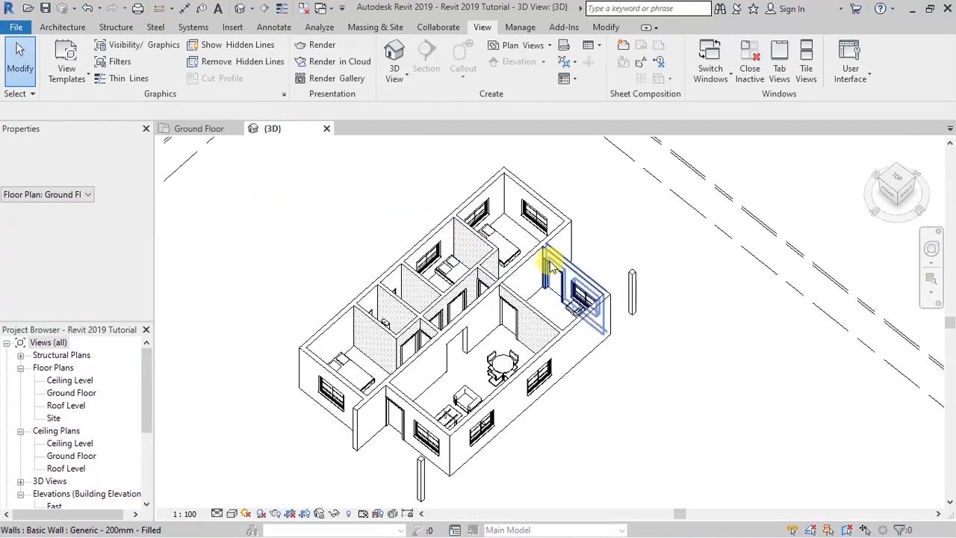
- Open the East elevation and examine the house's windows, grid lines and levels on that side
{"action": "left_click", "coordinate": [207, 130]}
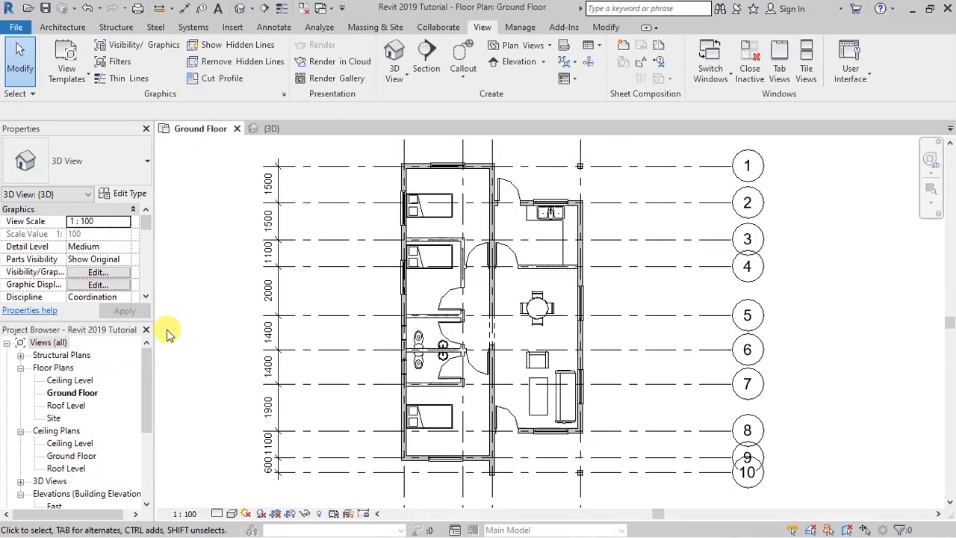
{"action": "scroll", "coordinate": [118, 405], "scroll_direction": "down", "scroll_amount": 3}
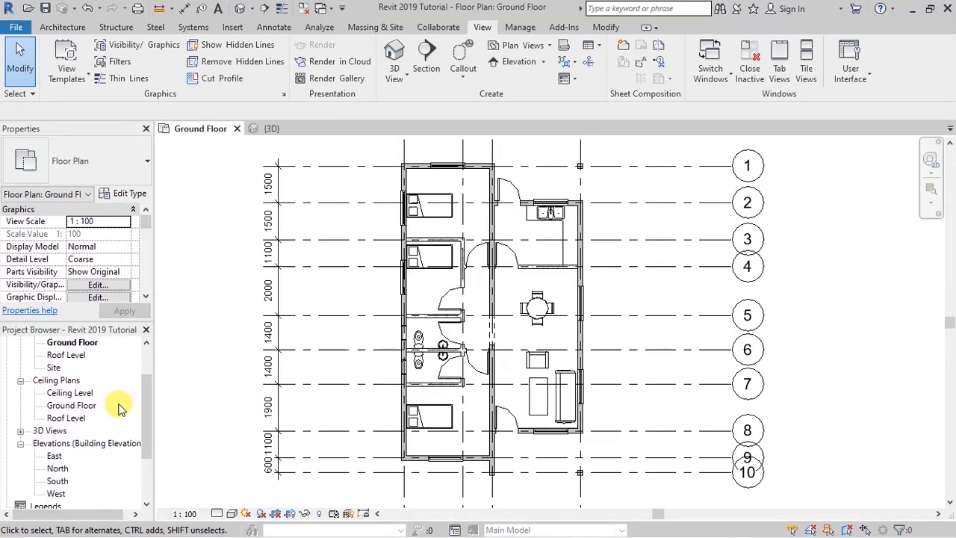
{"action": "double_click", "coordinate": [59, 420]}
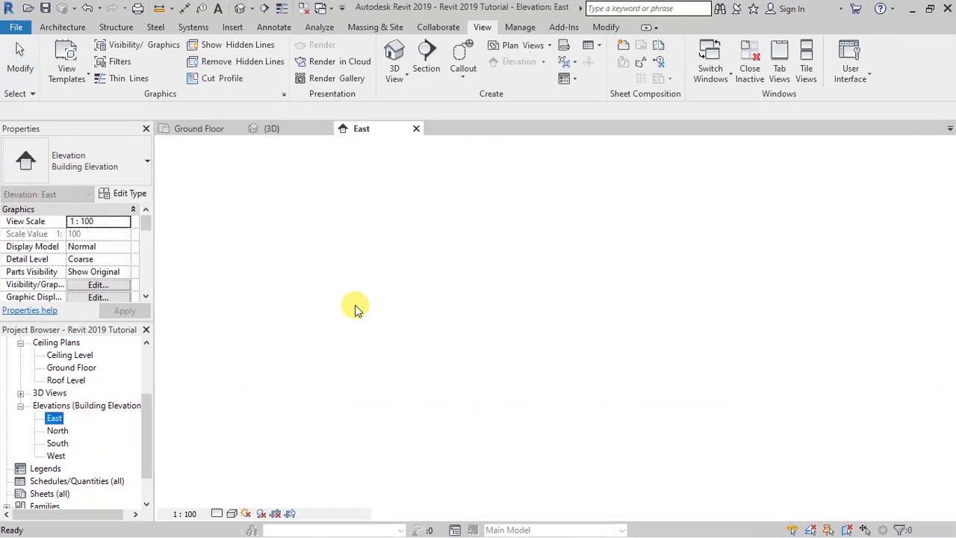
{"action": "scroll", "coordinate": [471, 312], "scroll_direction": "up", "scroll_amount": 2}
{"action": "scroll", "coordinate": [342, 280], "scroll_direction": "down", "scroll_amount": 2}
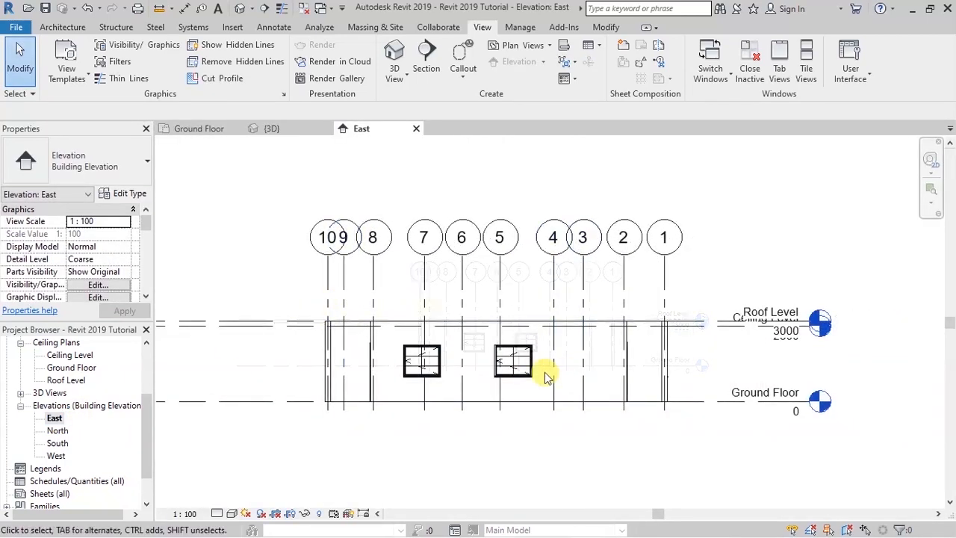
{"action": "scroll", "coordinate": [492, 369], "scroll_direction": "up", "scroll_amount": 2}
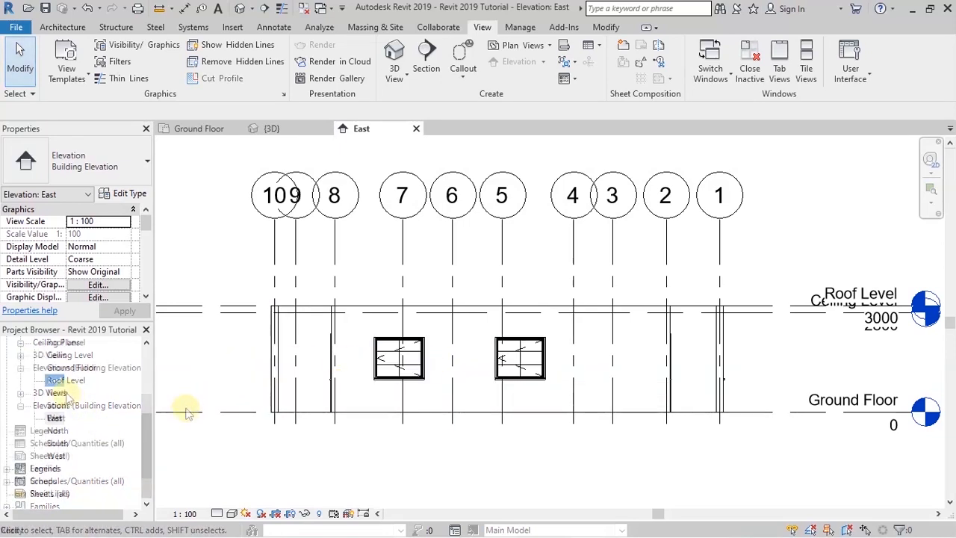
- Open the North and South elevations and examine the doors, windows and walls on each side
{"action": "scroll", "coordinate": [60, 403], "scroll_direction": "down", "scroll_amount": 1}
{"action": "double_click", "coordinate": [58, 392]}
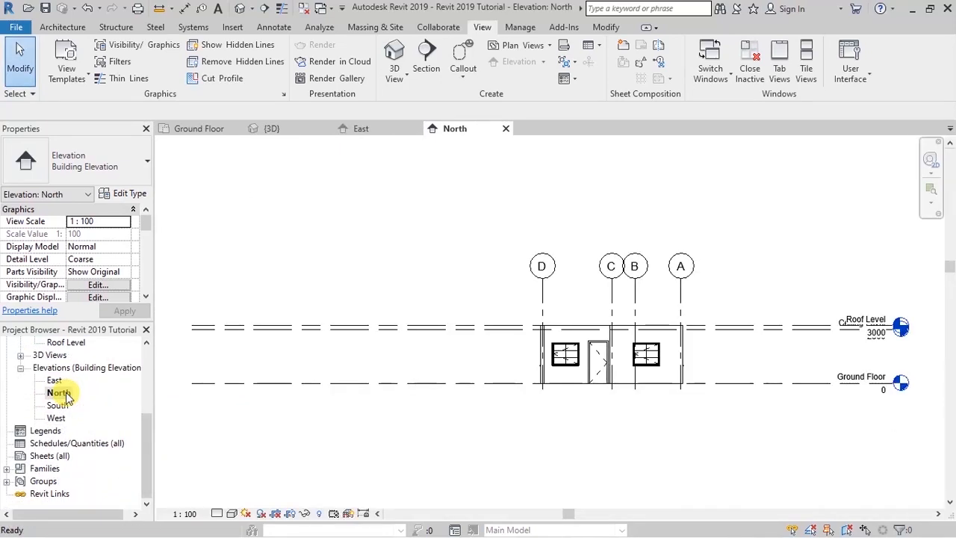
{"action": "scroll", "coordinate": [687, 368], "scroll_direction": "up", "scroll_amount": 3}
{"action": "scroll", "coordinate": [383, 310], "scroll_direction": "up", "scroll_amount": 1}
{"action": "double_click", "coordinate": [58, 405]}
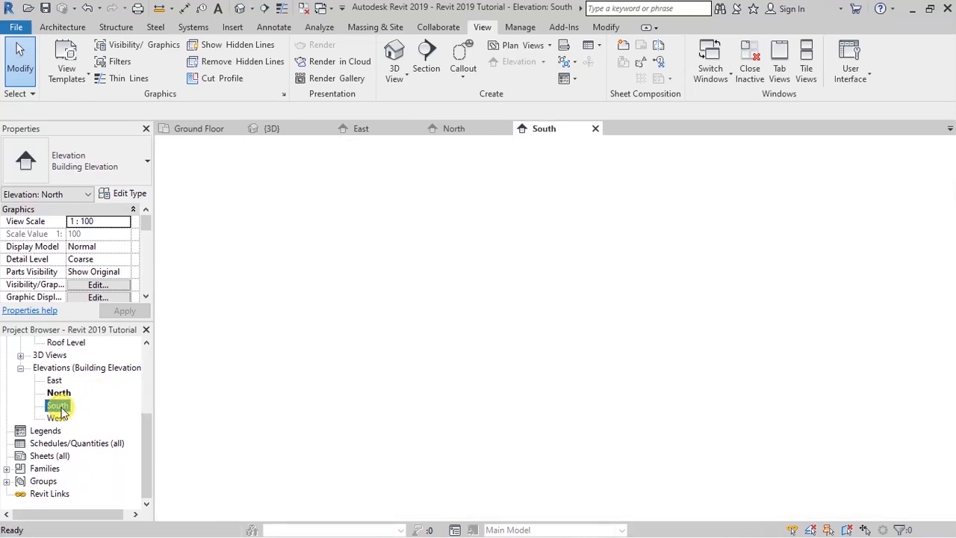
{"action": "scroll", "coordinate": [448, 337], "scroll_direction": "up", "scroll_amount": 3}
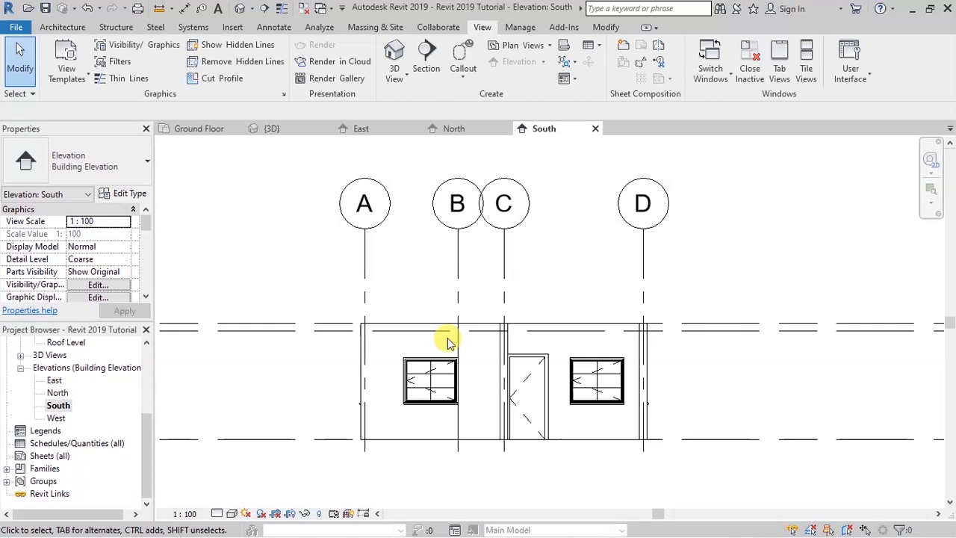
{"action": "scroll", "coordinate": [470, 443], "scroll_direction": "up", "scroll_amount": 2}
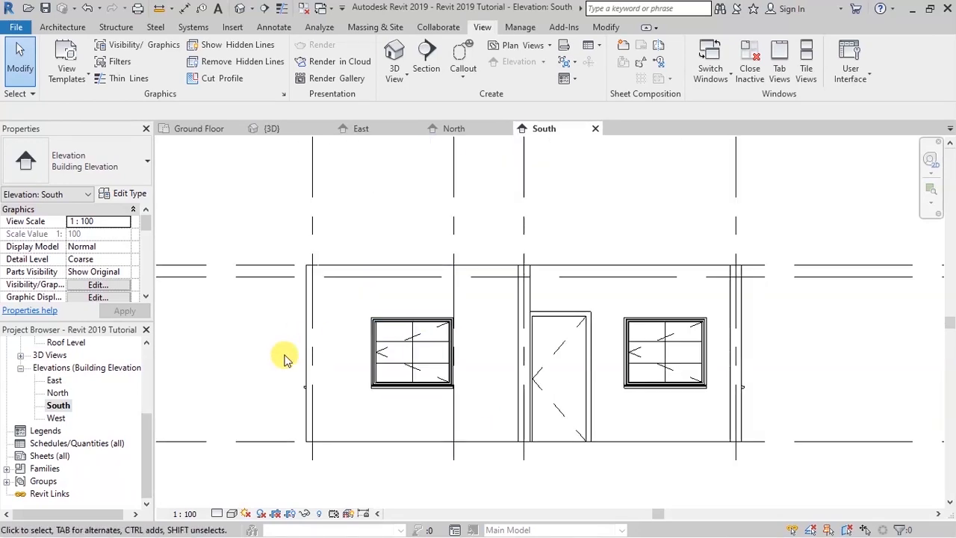
- Close the South, North and East elevations, then return to the 3D view and inspect the rooms up close
{"action": "left_click", "coordinate": [595, 129]}
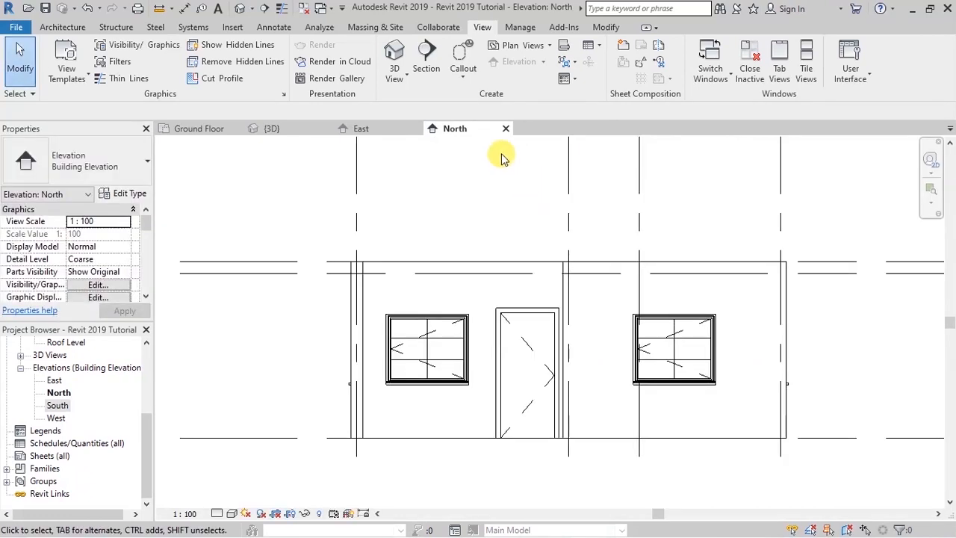
{"action": "left_click", "coordinate": [505, 129]}
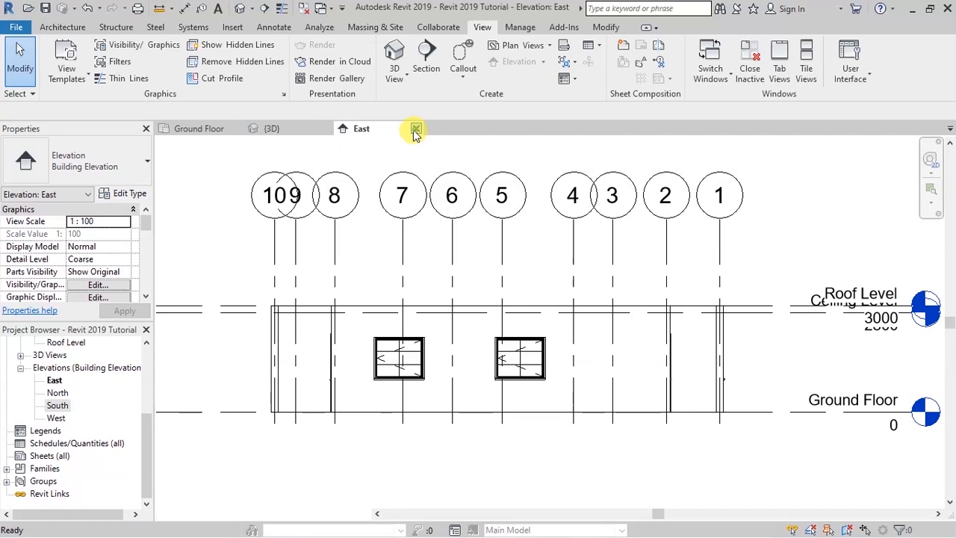
{"action": "left_click", "coordinate": [416, 129]}
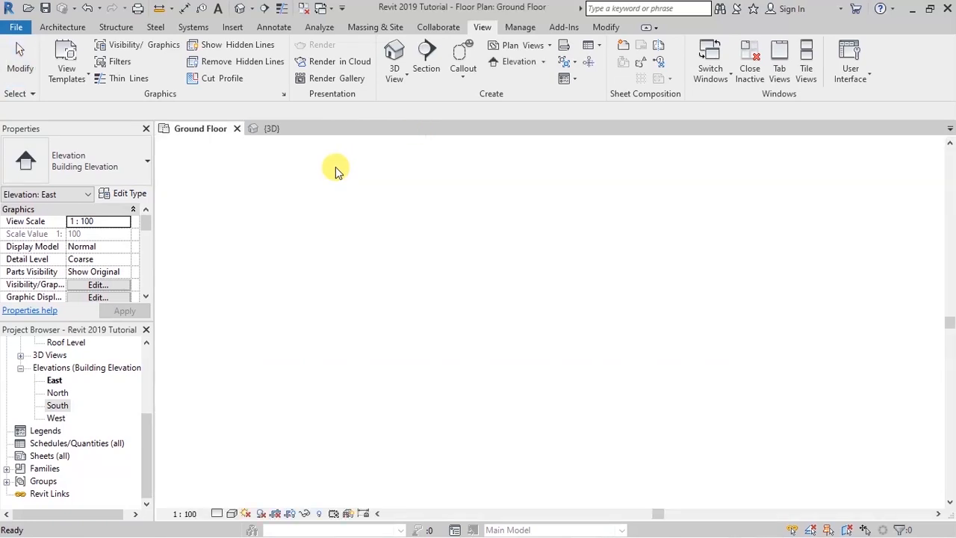
{"action": "left_click", "coordinate": [270, 131]}
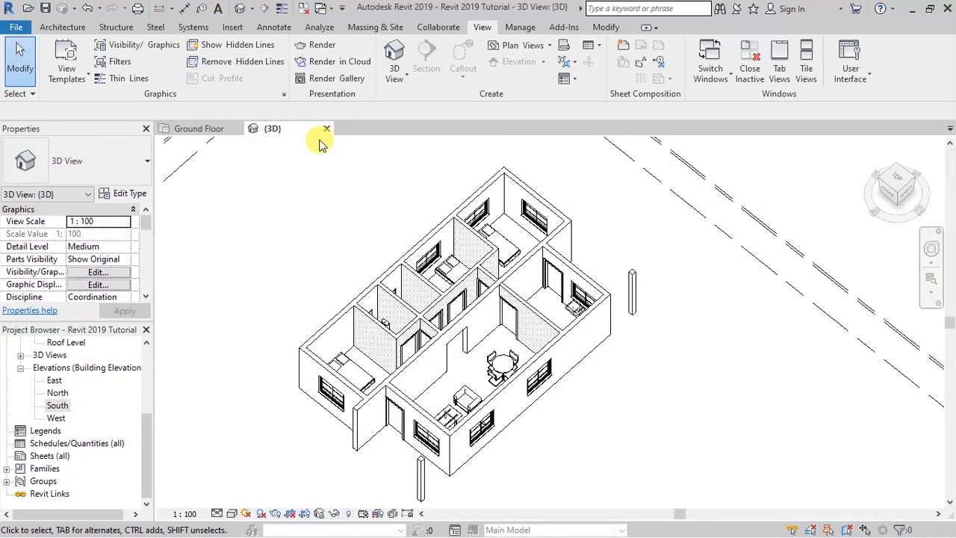
{"action": "scroll", "coordinate": [336, 393], "scroll_direction": "up", "scroll_amount": 3}
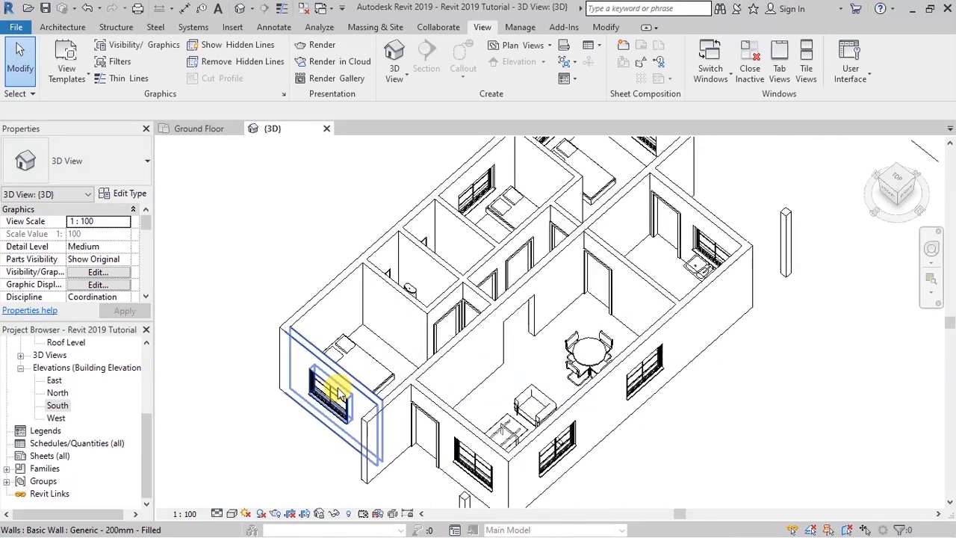
{"action": "scroll", "coordinate": [336, 393], "scroll_direction": "up", "scroll_amount": 2}
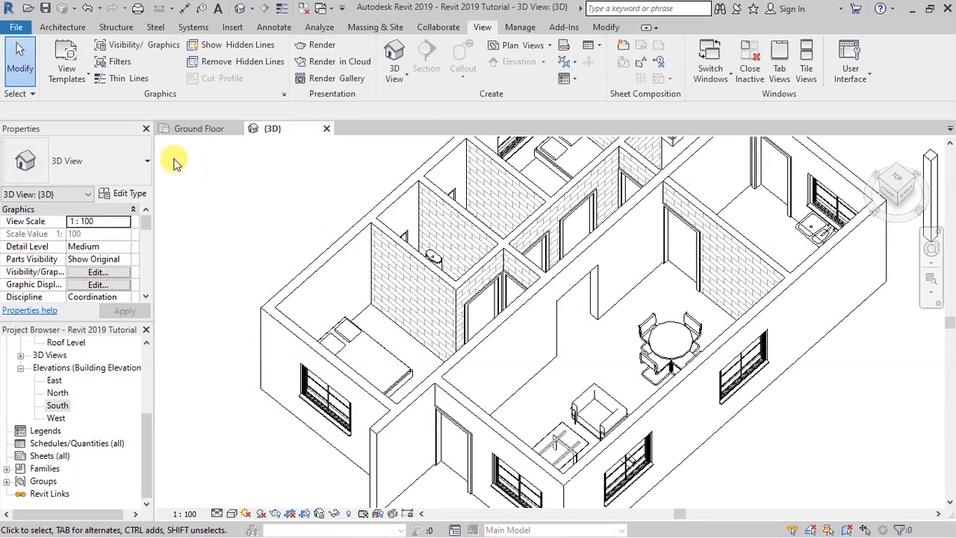
- In the Ground Floor plan, draw a room separation line along grid 6 between the dining table and armchair, from the inner to the outer wall
{"action": "left_click", "coordinate": [191, 130]}
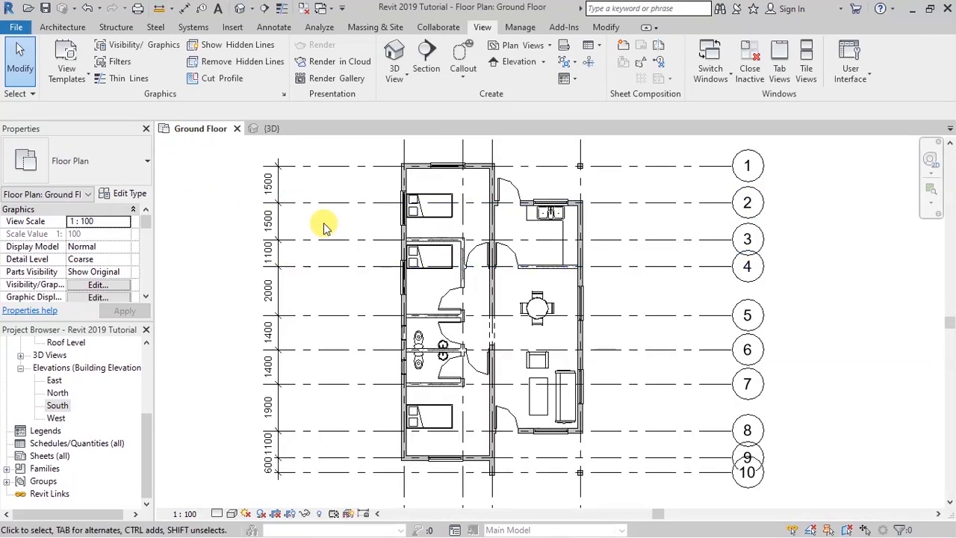
{"action": "scroll", "coordinate": [418, 270], "scroll_direction": "up", "scroll_amount": 3}
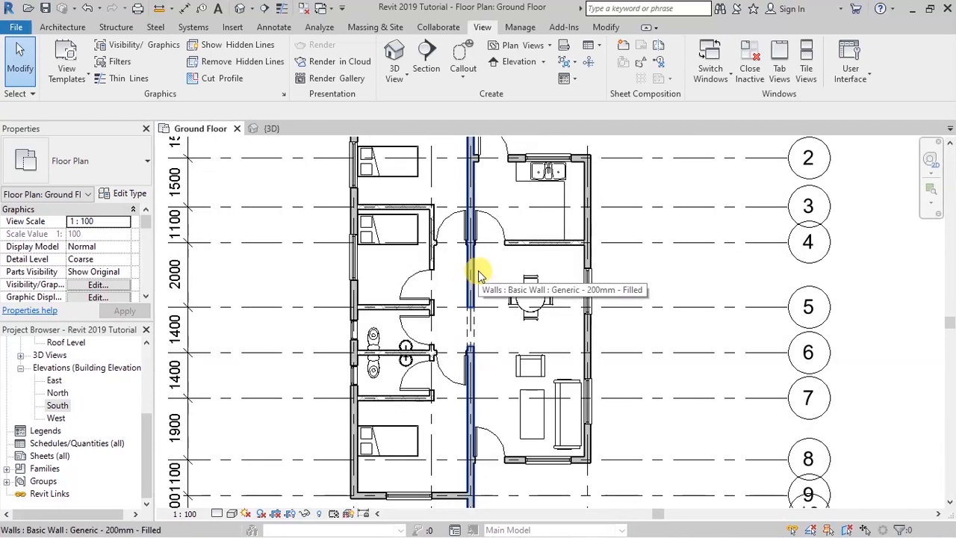
{"action": "left_click", "coordinate": [72, 29]}
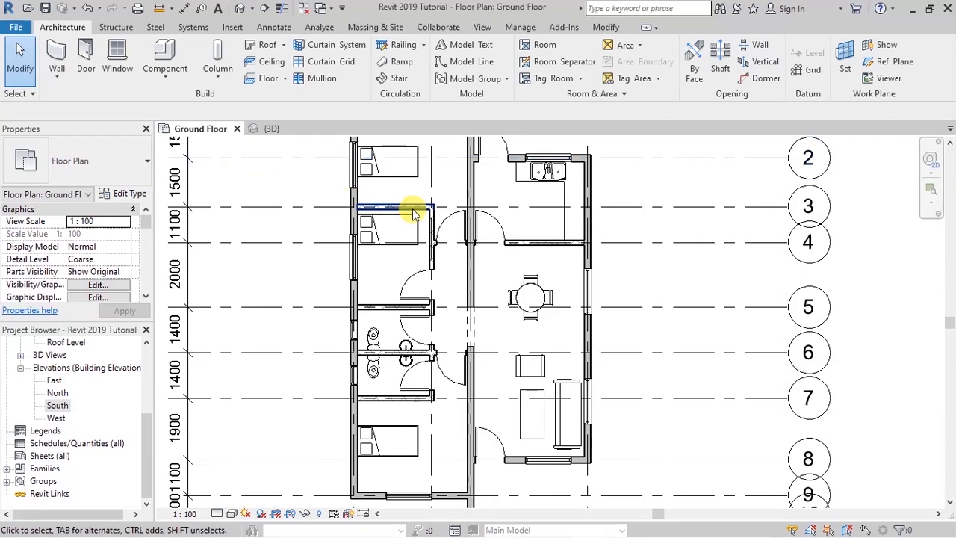
{"action": "scroll", "coordinate": [373, 220], "scroll_direction": "down", "scroll_amount": 1}
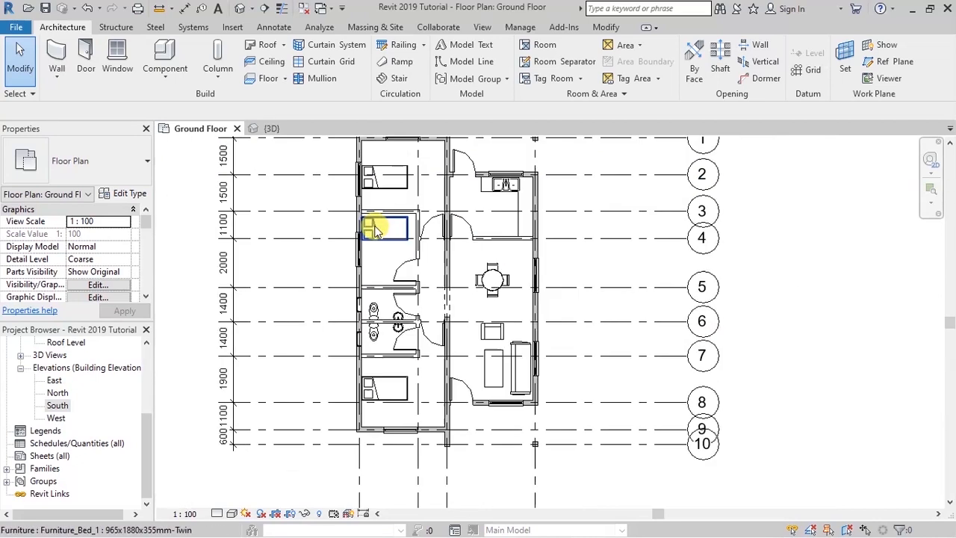
{"action": "scroll", "coordinate": [512, 345], "scroll_direction": "up", "scroll_amount": 2}
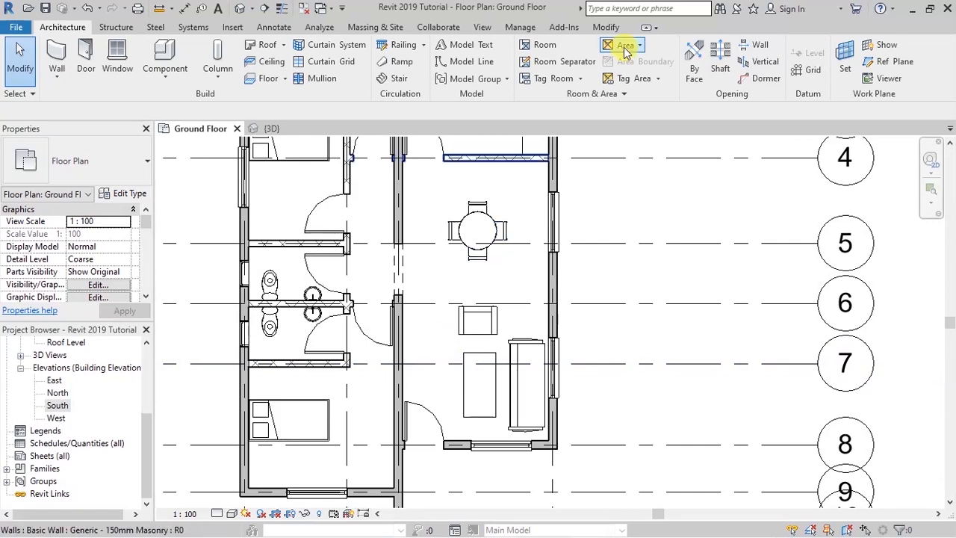
{"action": "left_click", "coordinate": [554, 65]}
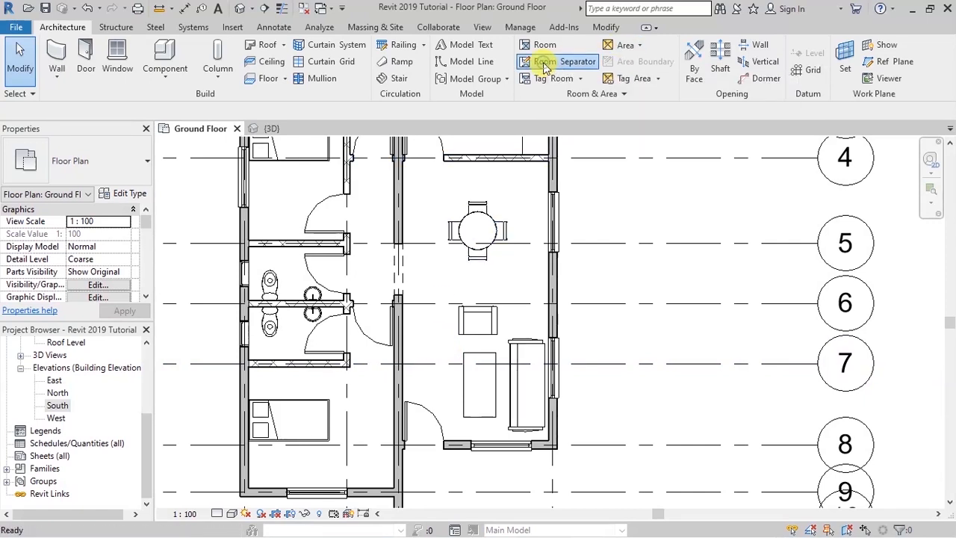
{"action": "scroll", "coordinate": [393, 296], "scroll_direction": "up", "scroll_amount": 5}
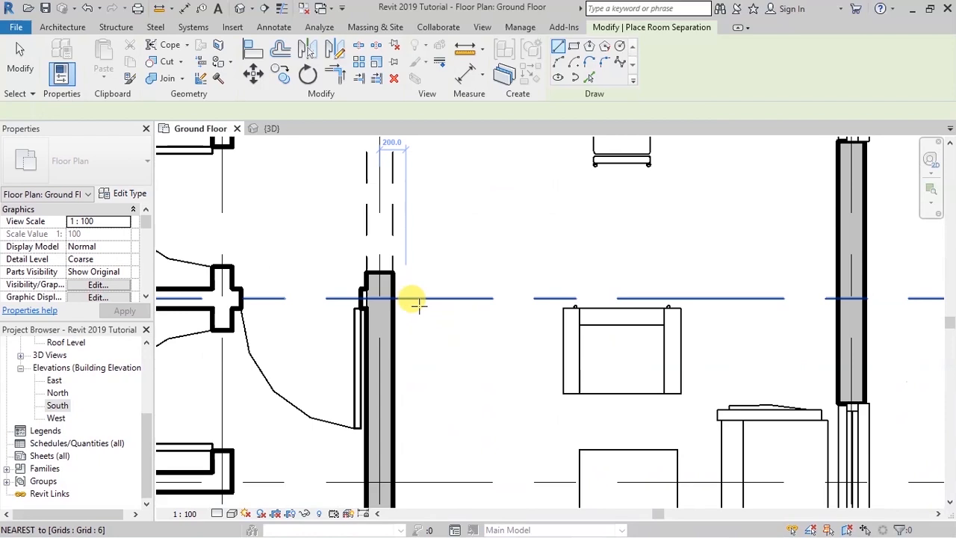
{"action": "left_click", "coordinate": [382, 295]}
{"action": "scroll", "coordinate": [635, 290], "scroll_direction": "up", "scroll_amount": 3}
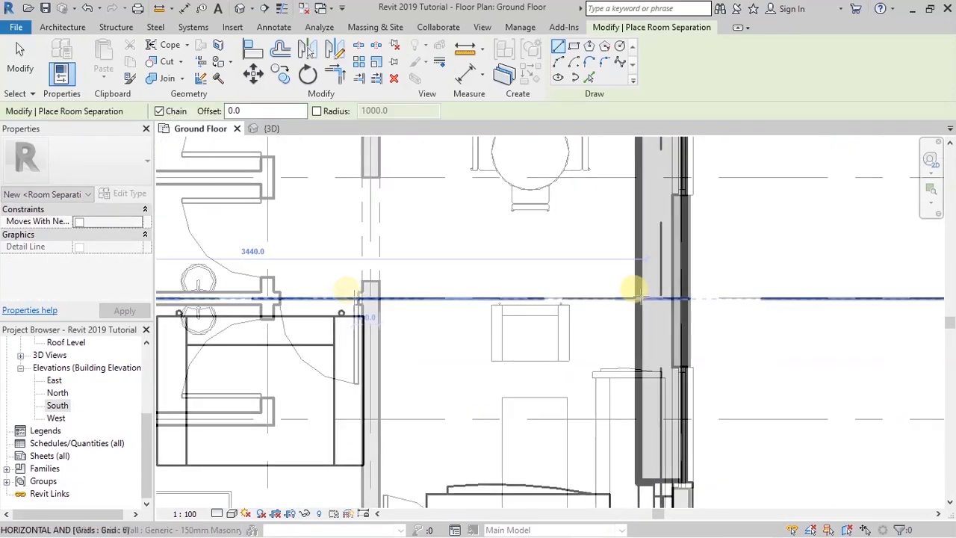
{"action": "left_click", "coordinate": [635, 291]}
{"action": "key", "text": "Escape"}
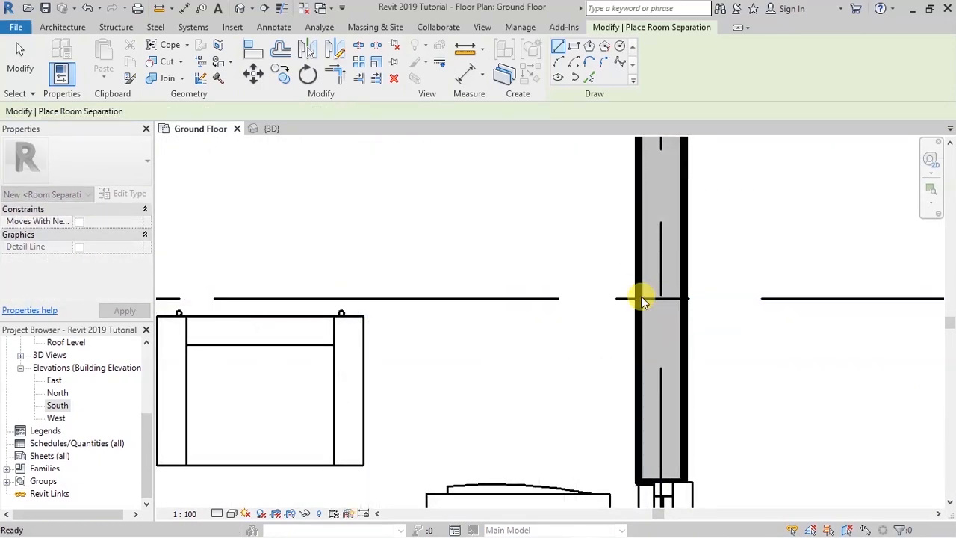
- Enclose the porch between grids 8 and 10 with room separation lines from the wall end to the column and from the column to the house corner
{"action": "scroll", "coordinate": [478, 300], "scroll_direction": "down", "scroll_amount": 6}
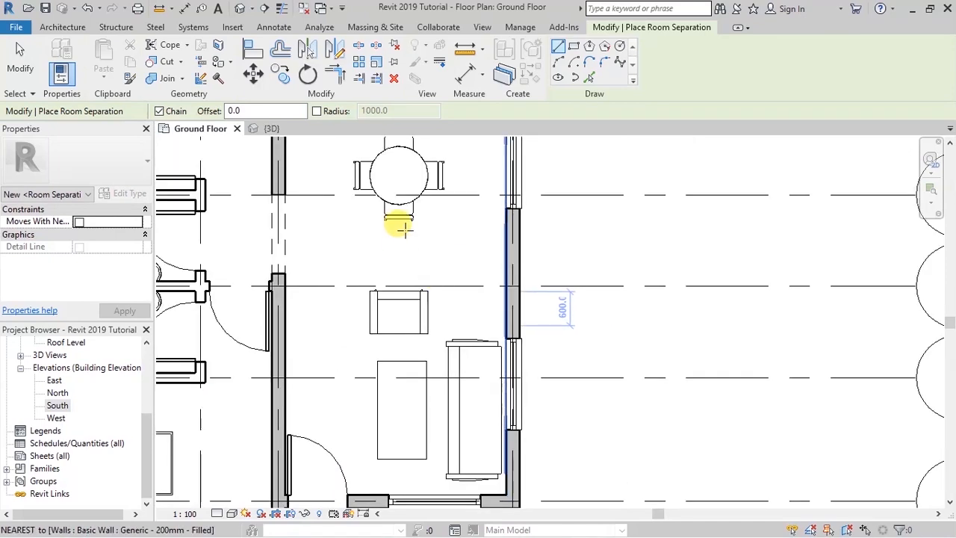
{"action": "scroll", "coordinate": [436, 340], "scroll_direction": "up", "scroll_amount": 6}
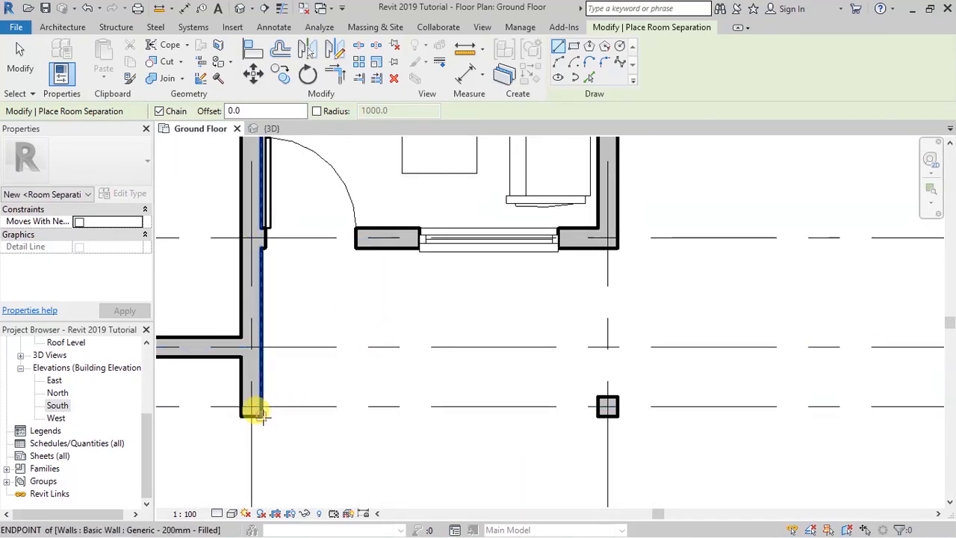
{"action": "left_click", "coordinate": [257, 413]}
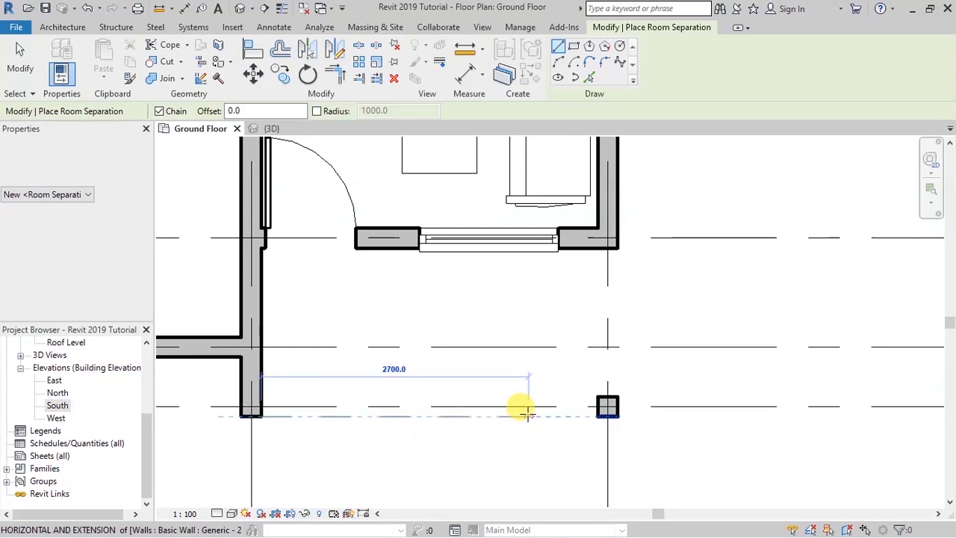
{"action": "left_click", "coordinate": [598, 415]}
{"action": "key", "text": "Escape"}
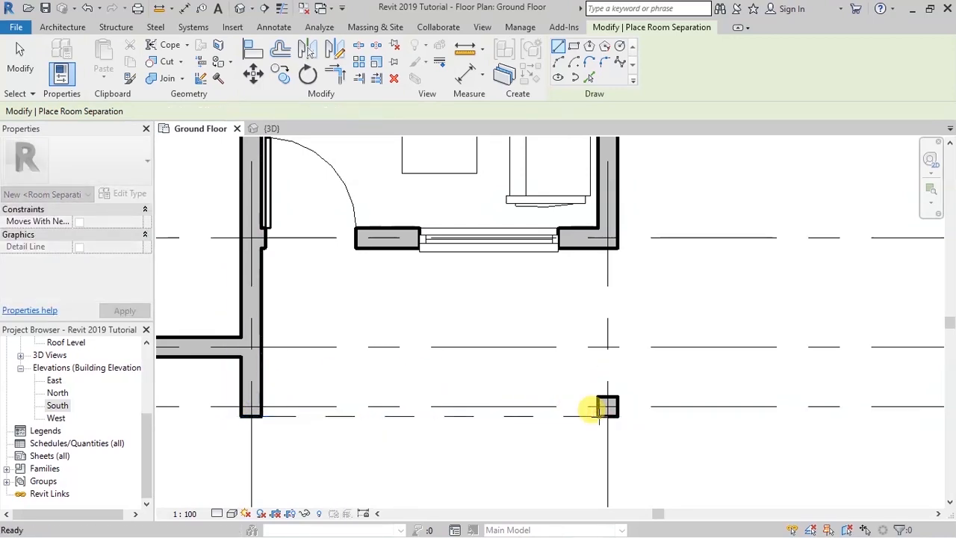
{"action": "left_click", "coordinate": [617, 395]}
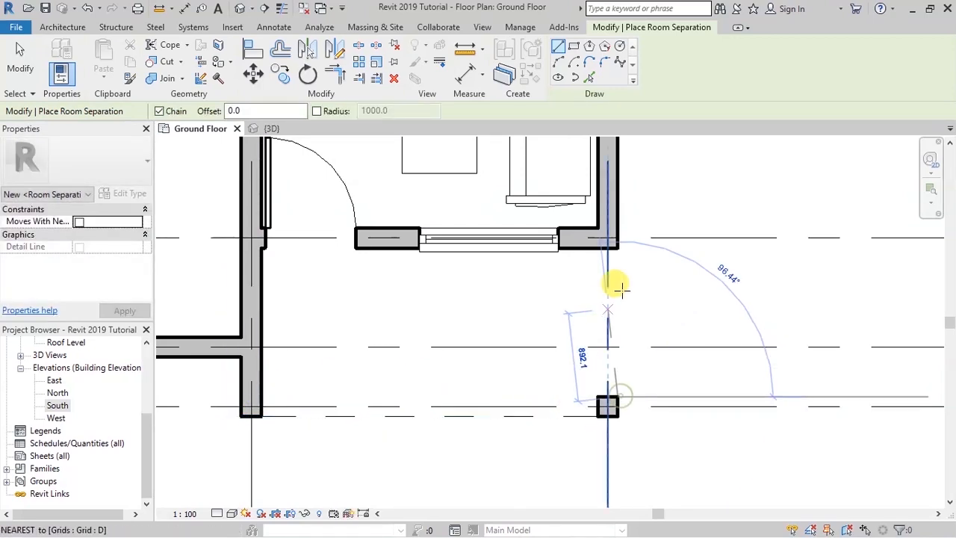
{"action": "left_click", "coordinate": [618, 238]}
{"action": "key", "text": "Escape"}
- Start a room separation line at the kitchen's outer wall corner near grid 2, heading for the column at grids D and 1
{"action": "scroll", "coordinate": [552, 461], "scroll_direction": "down", "scroll_amount": 3}
{"action": "scroll", "coordinate": [557, 462], "scroll_direction": "down", "scroll_amount": 1}
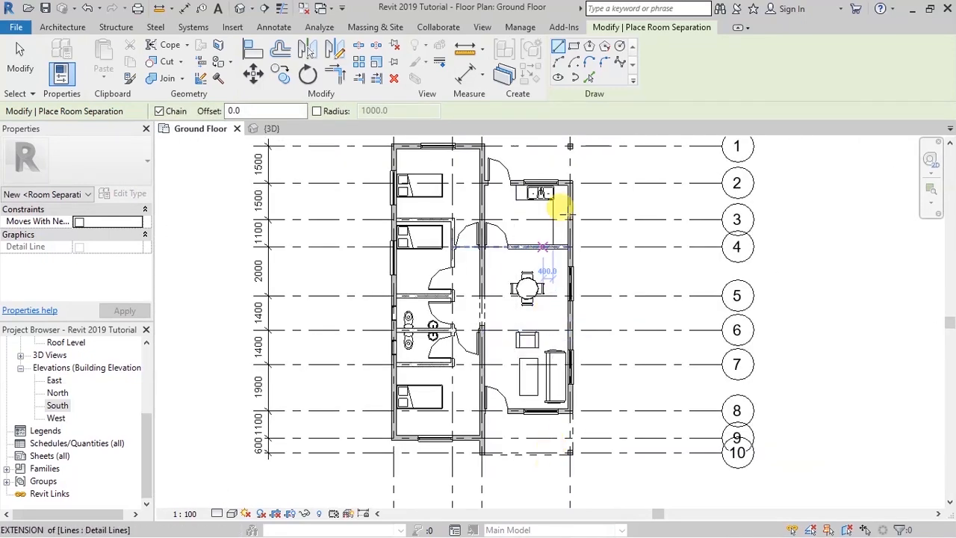
{"action": "scroll", "coordinate": [532, 211], "scroll_direction": "down", "scroll_amount": 1}
{"action": "scroll", "coordinate": [533, 213], "scroll_direction": "up", "scroll_amount": 5}
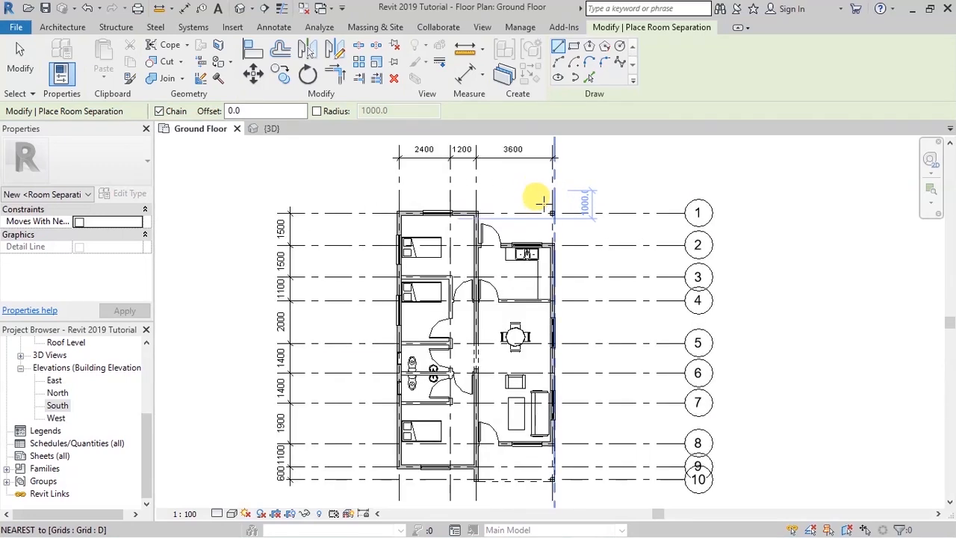
{"action": "scroll", "coordinate": [553, 235], "scroll_direction": "down", "scroll_amount": 2}
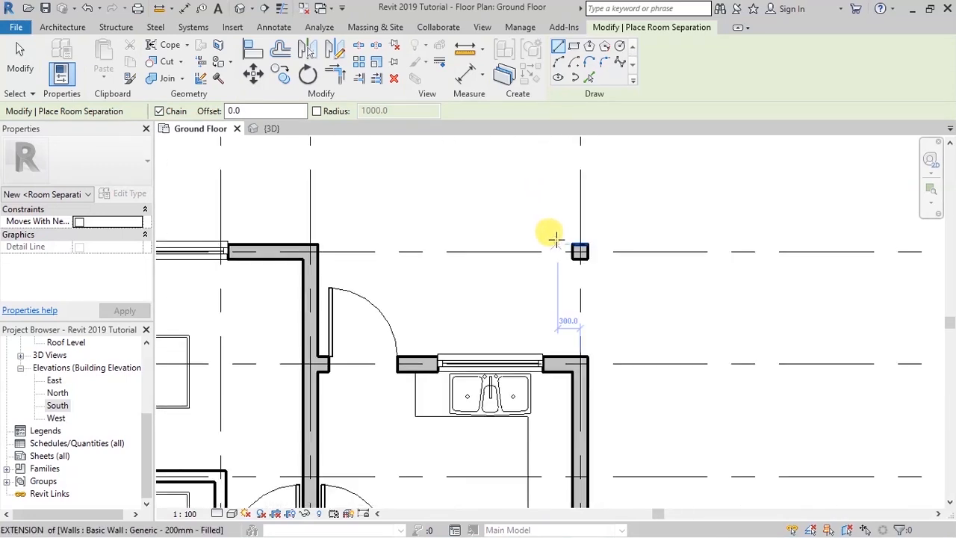
{"action": "left_click", "coordinate": [585, 354]}
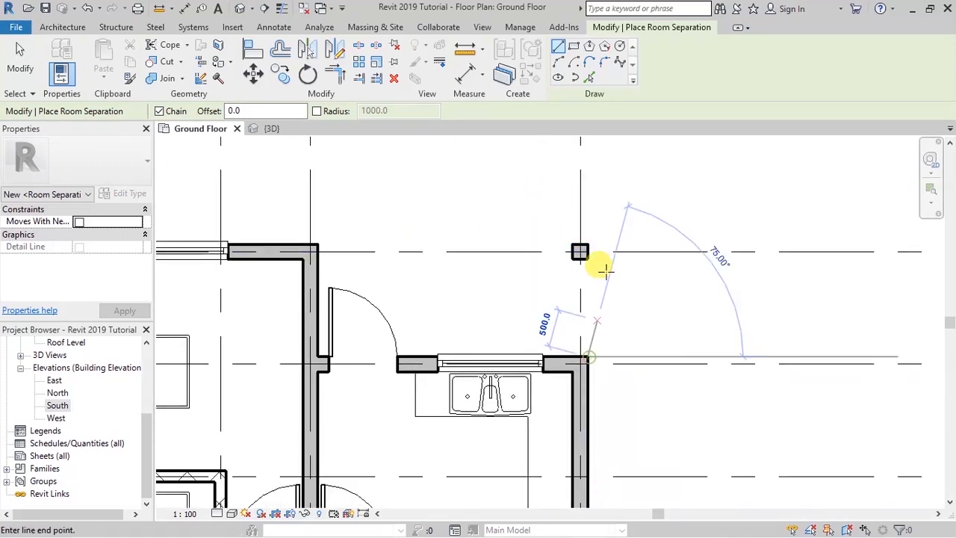
- Draw room separation lines from the kitchen's outer wall corner to the column on grid 1, and from that column to the bedroom wall corner
{"action": "left_click", "coordinate": [580, 253]}
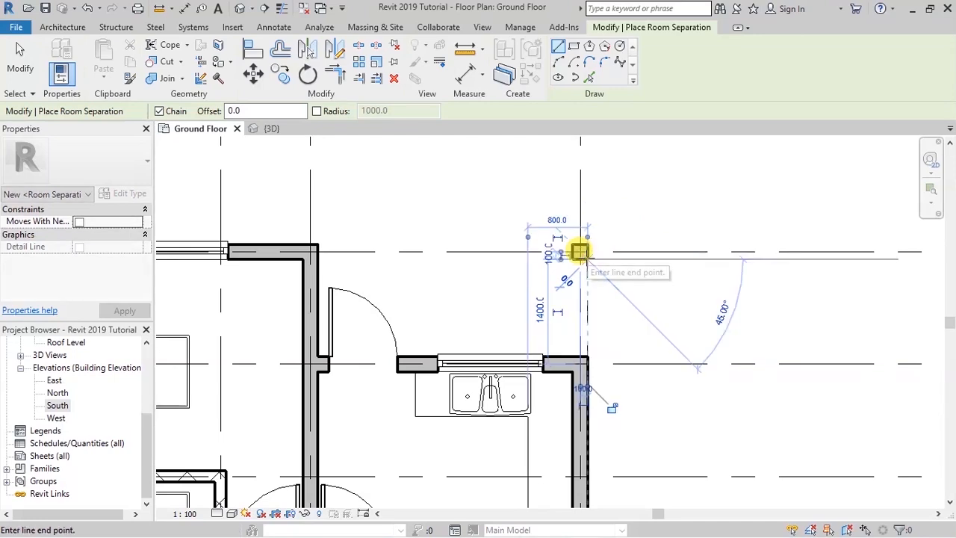
{"action": "key", "text": "Escape"}
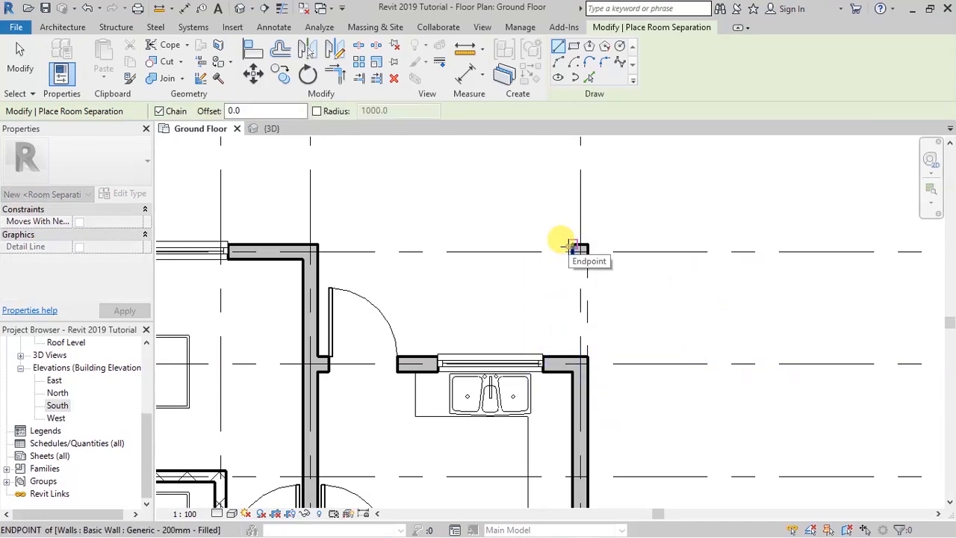
{"action": "left_click", "coordinate": [570, 245]}
{"action": "left_click", "coordinate": [316, 240]}
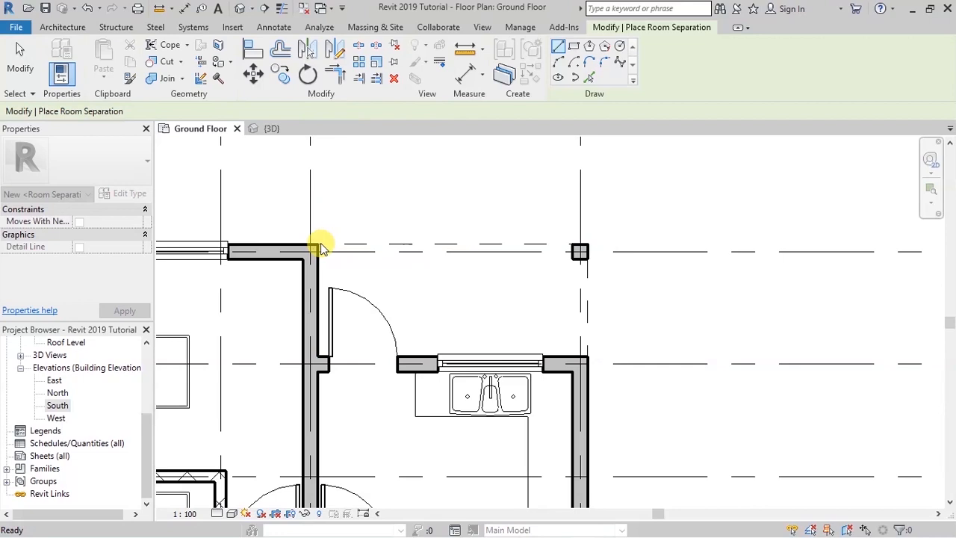
- Place a tagged room in the bedroom between grids 1 and 4 using the Room tool
{"action": "scroll", "coordinate": [512, 194], "scroll_direction": "down", "scroll_amount": 3}
{"action": "scroll", "coordinate": [519, 199], "scroll_direction": "down", "scroll_amount": 4}
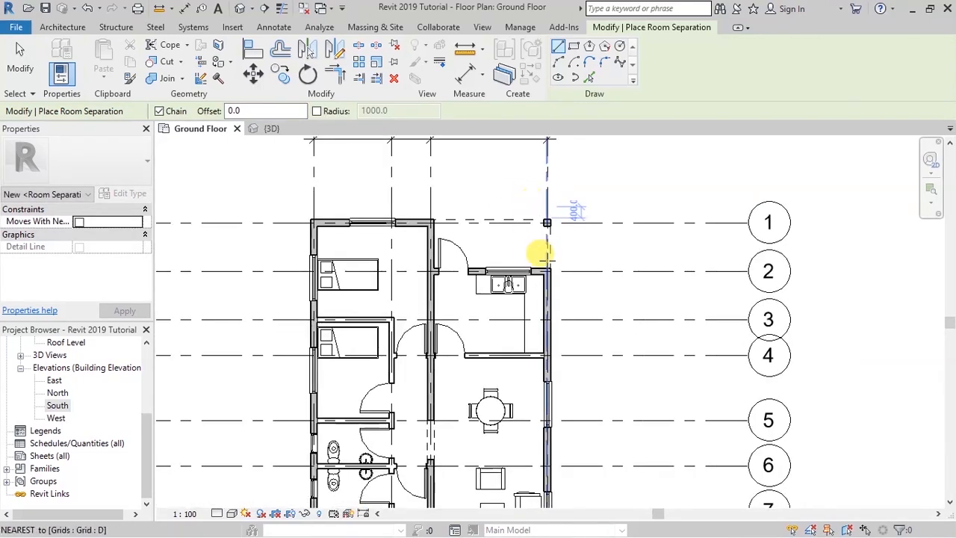
{"action": "scroll", "coordinate": [430, 243], "scroll_direction": "up", "scroll_amount": 2}
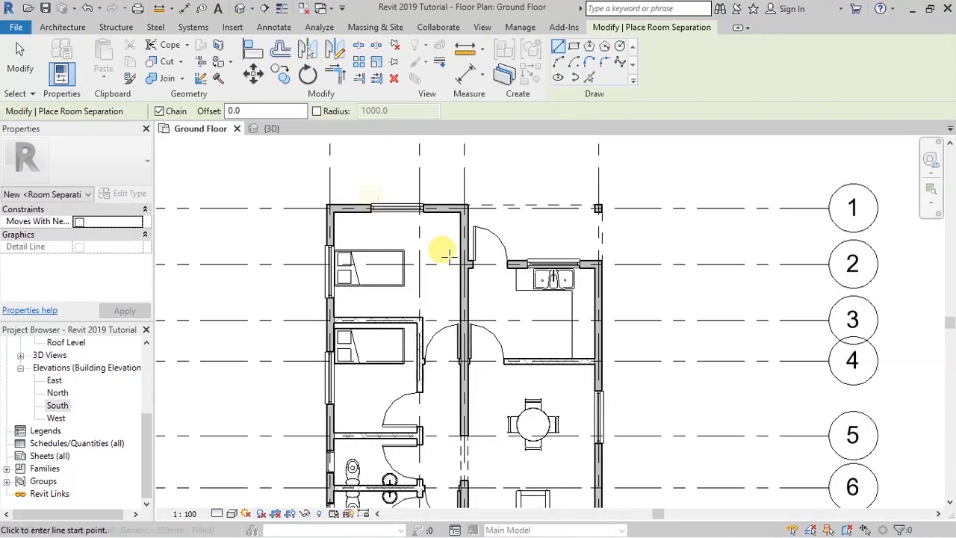
{"action": "left_click", "coordinate": [63, 27]}
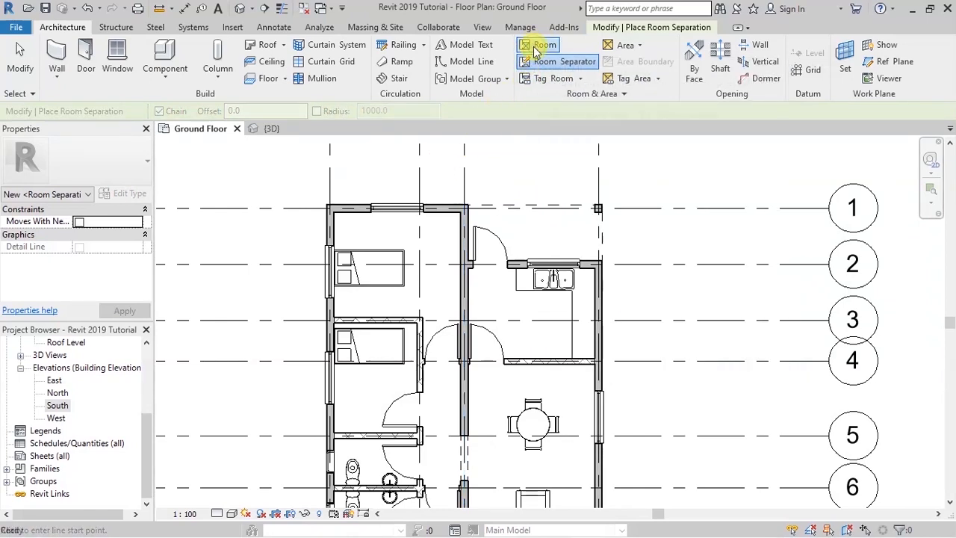
{"action": "left_click", "coordinate": [538, 44]}
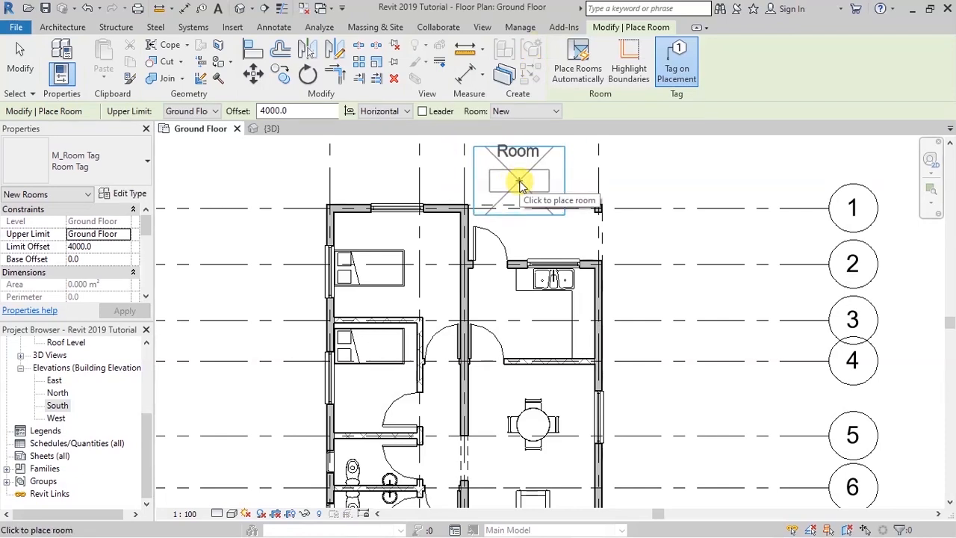
{"action": "scroll", "coordinate": [441, 170], "scroll_direction": "down", "scroll_amount": 1}
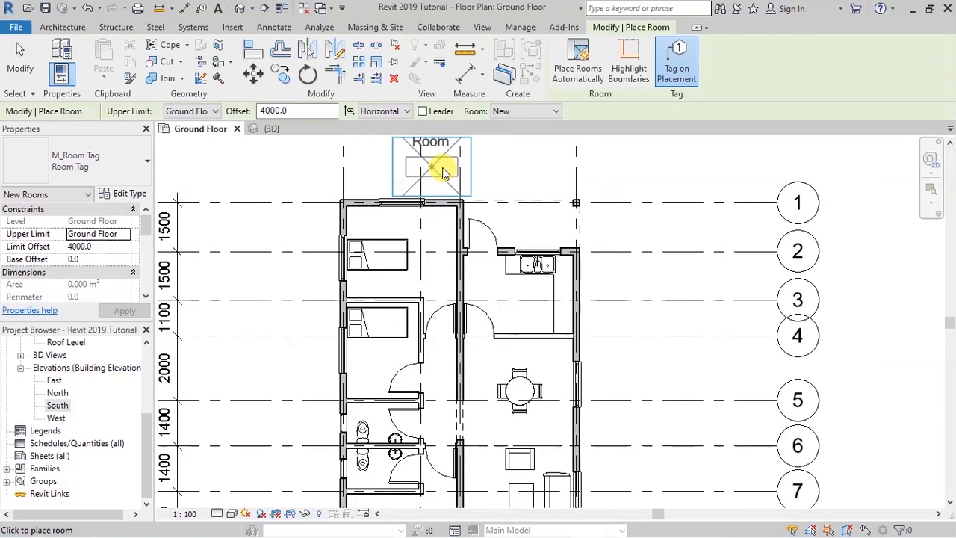
{"action": "scroll", "coordinate": [441, 173], "scroll_direction": "down", "scroll_amount": 1}
{"action": "scroll", "coordinate": [396, 218], "scroll_direction": "up", "scroll_amount": 2}
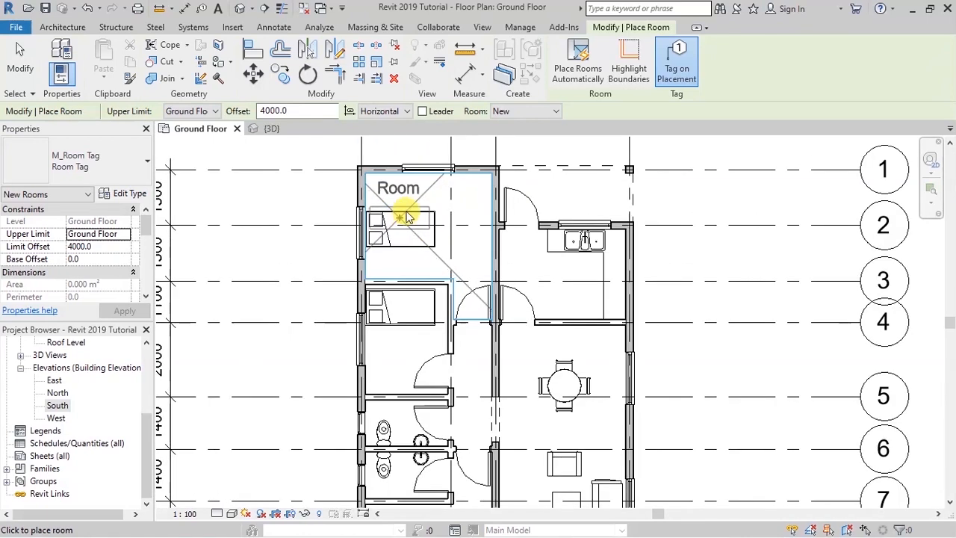
{"action": "scroll", "coordinate": [403, 215], "scroll_direction": "up", "scroll_amount": 3}
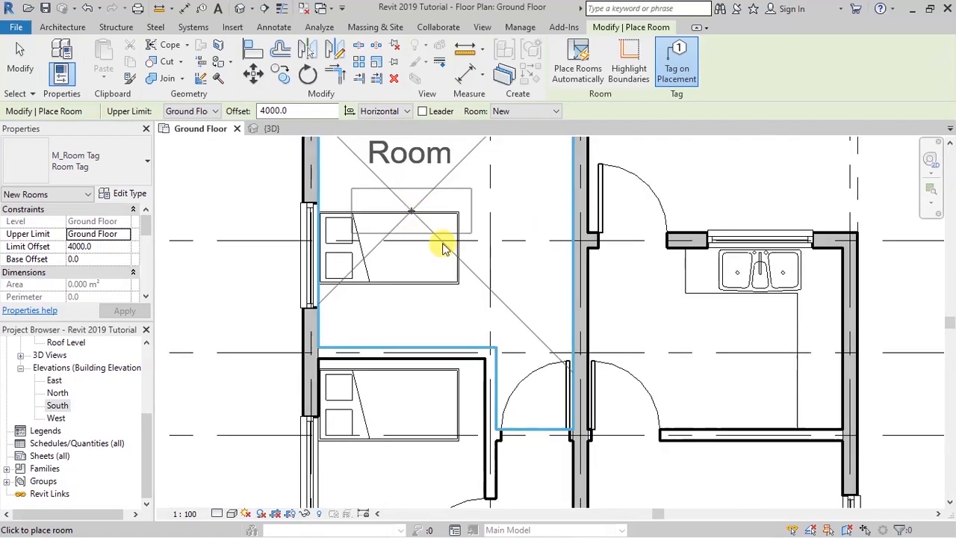
{"action": "scroll", "coordinate": [444, 262], "scroll_direction": "down", "scroll_amount": 2}
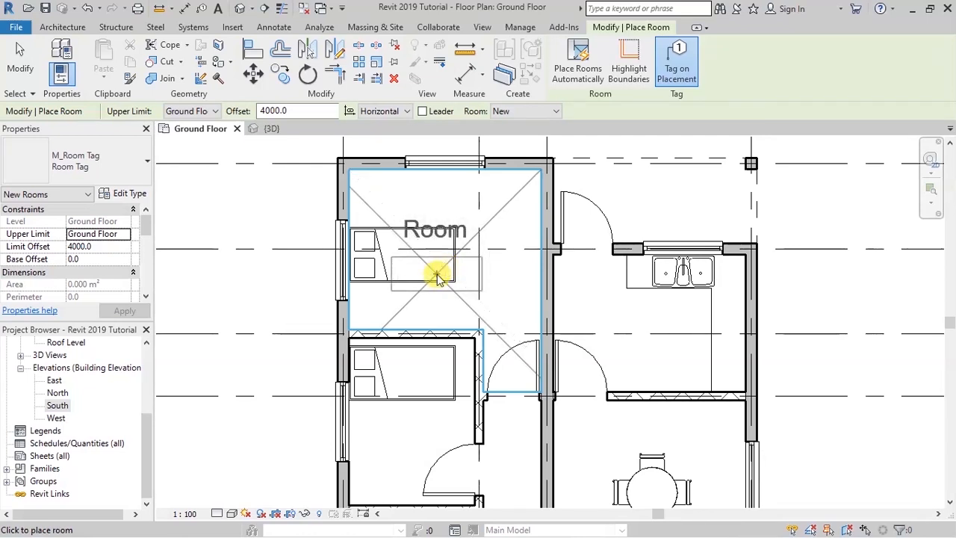
{"action": "left_click", "coordinate": [475, 278]}
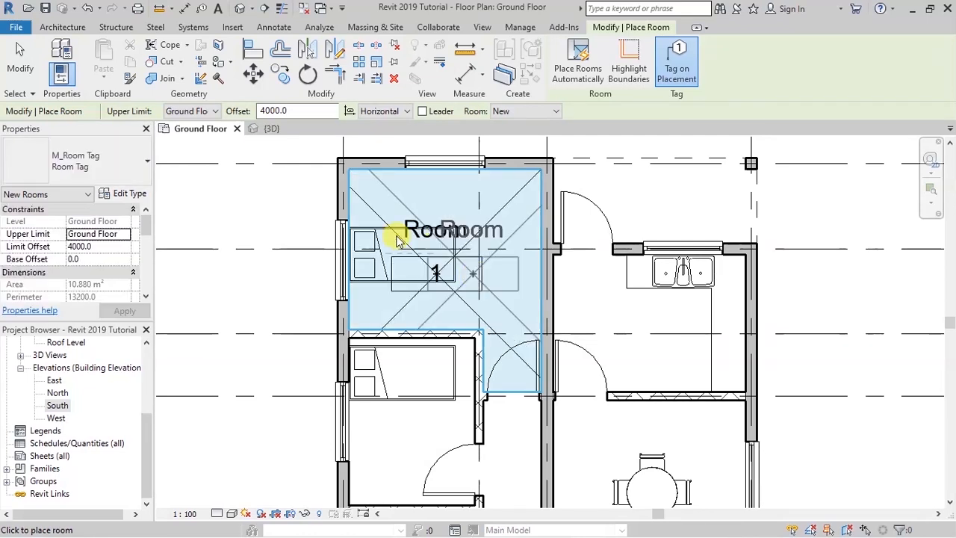
- Place tagged rooms in the middle bedroom and in both bathrooms between grids 5 and 7
{"action": "scroll", "coordinate": [341, 198], "scroll_direction": "down", "scroll_amount": 3}
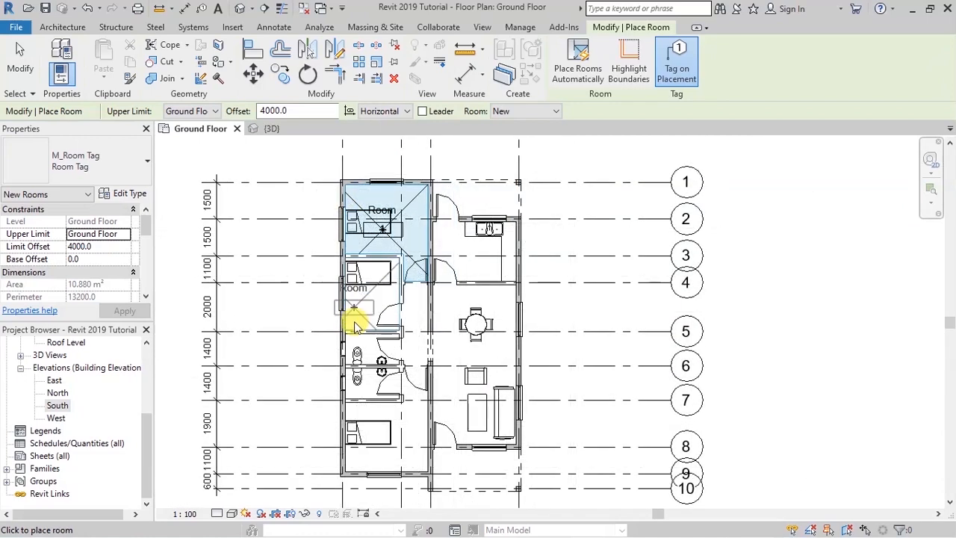
{"action": "scroll", "coordinate": [354, 317], "scroll_direction": "up", "scroll_amount": 3}
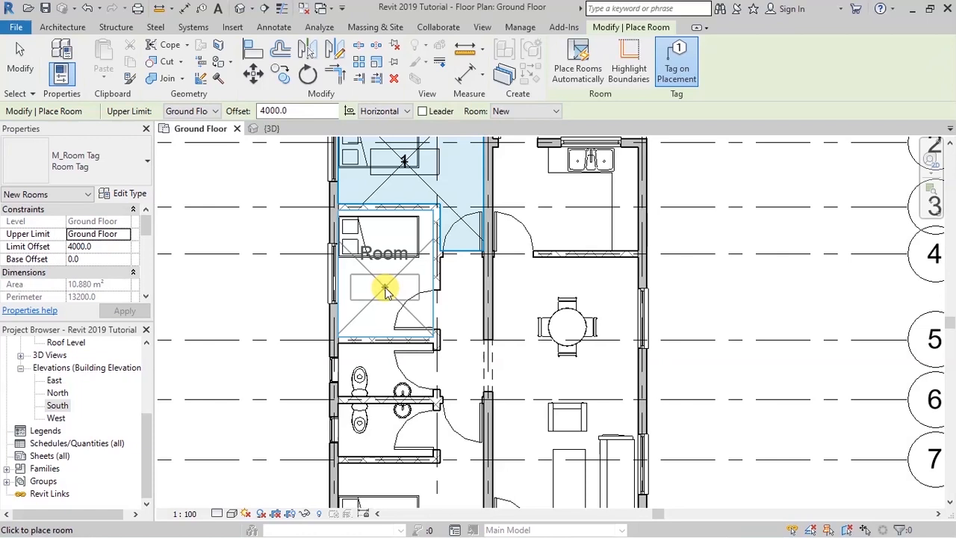
{"action": "left_click", "coordinate": [381, 290]}
{"action": "scroll", "coordinate": [359, 306], "scroll_direction": "down", "scroll_amount": 3}
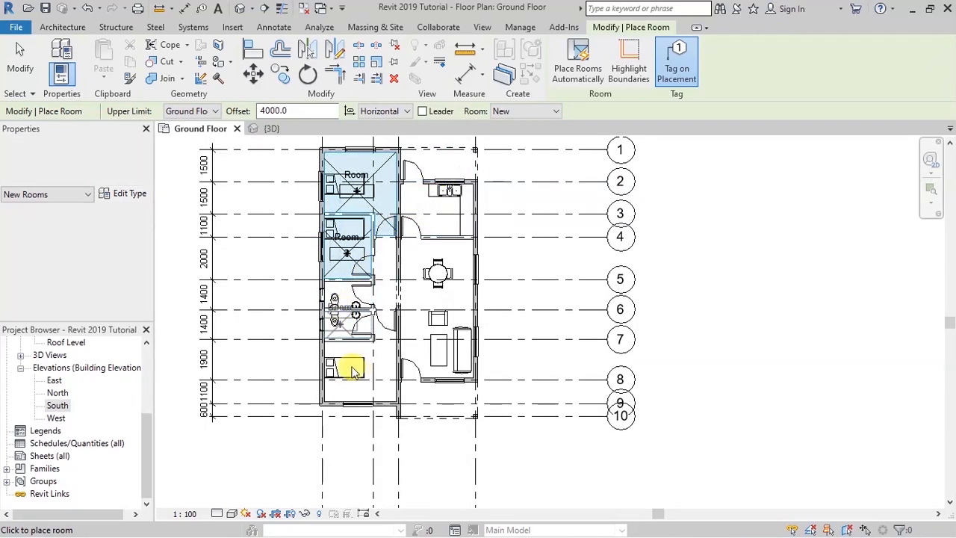
{"action": "scroll", "coordinate": [343, 371], "scroll_direction": "up", "scroll_amount": 3}
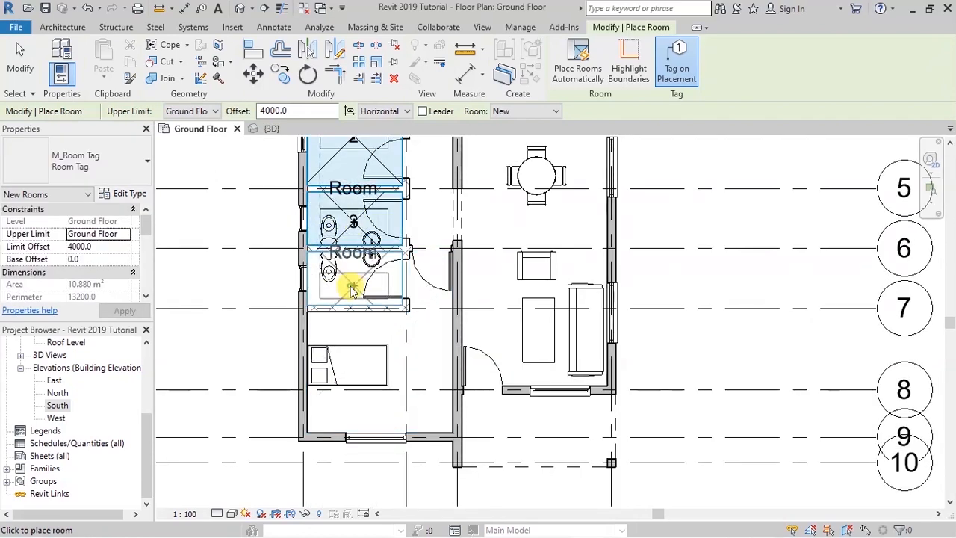
{"action": "left_click", "coordinate": [353, 291]}
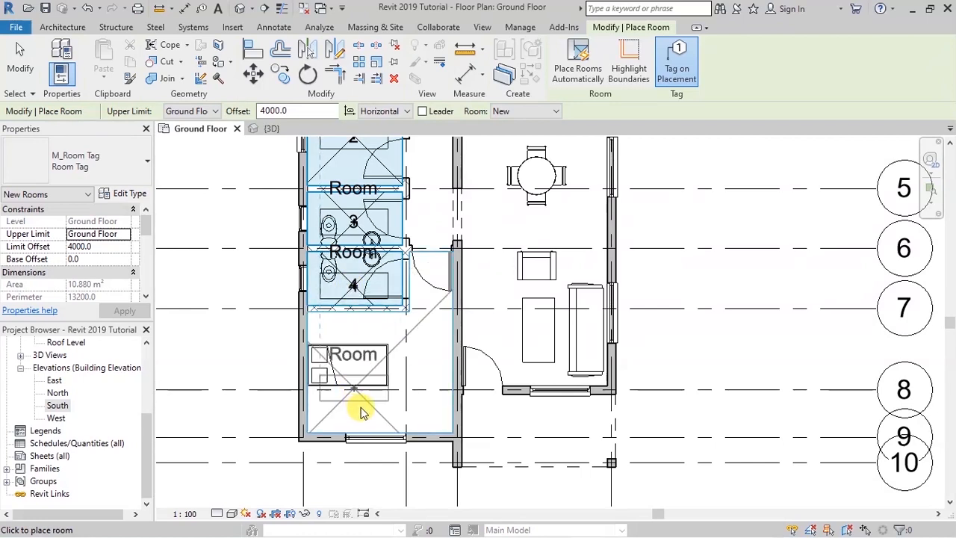
- Place tagged rooms in the bedroom near grid 8 and in the narrow hallway beside the bathrooms
{"action": "scroll", "coordinate": [357, 407], "scroll_direction": "up", "scroll_amount": 1}
{"action": "scroll", "coordinate": [384, 377], "scroll_direction": "up", "scroll_amount": 2}
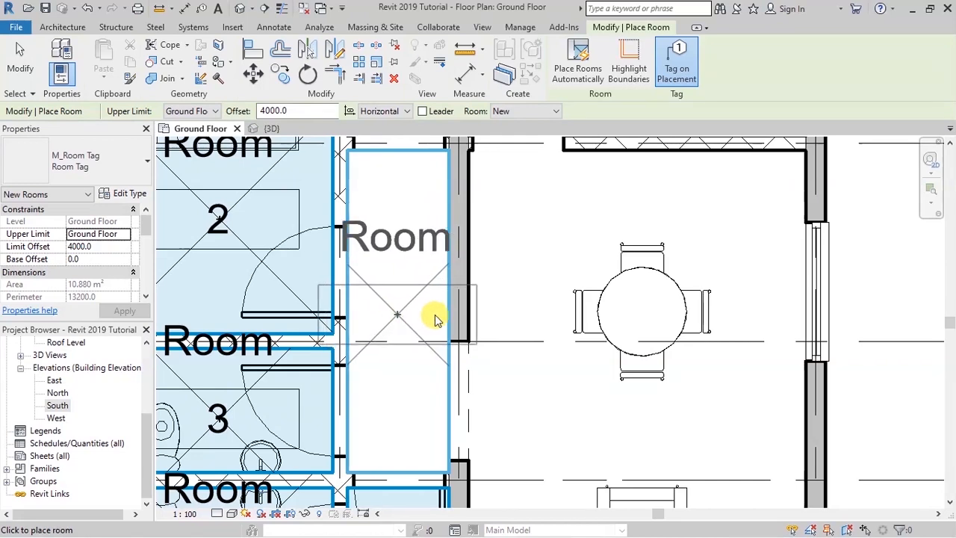
{"action": "left_click", "coordinate": [436, 319]}
- Place tagged rooms in the open porch between grids 1 and 2 and in the kitchen
{"action": "scroll", "coordinate": [261, 294], "scroll_direction": "down", "scroll_amount": 2}
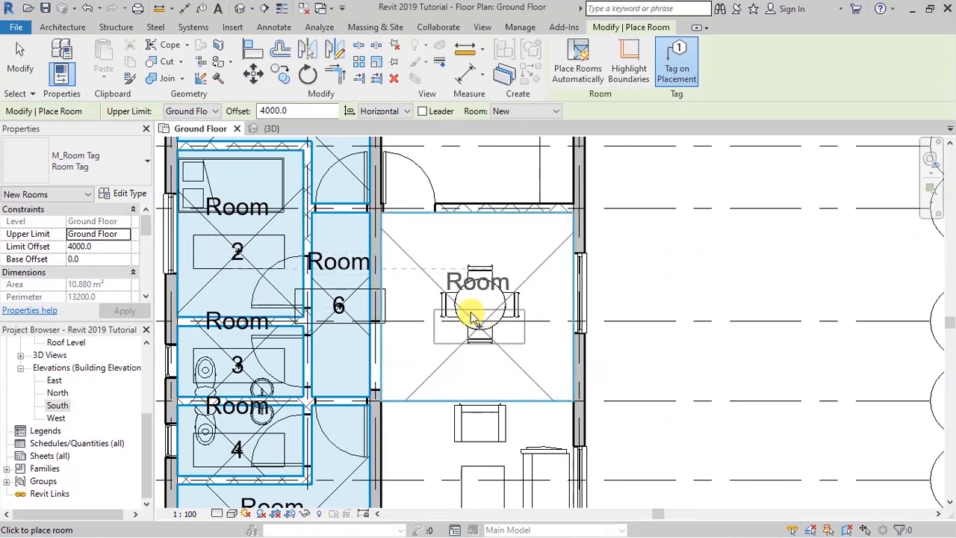
{"action": "scroll", "coordinate": [460, 274], "scroll_direction": "down", "scroll_amount": 2}
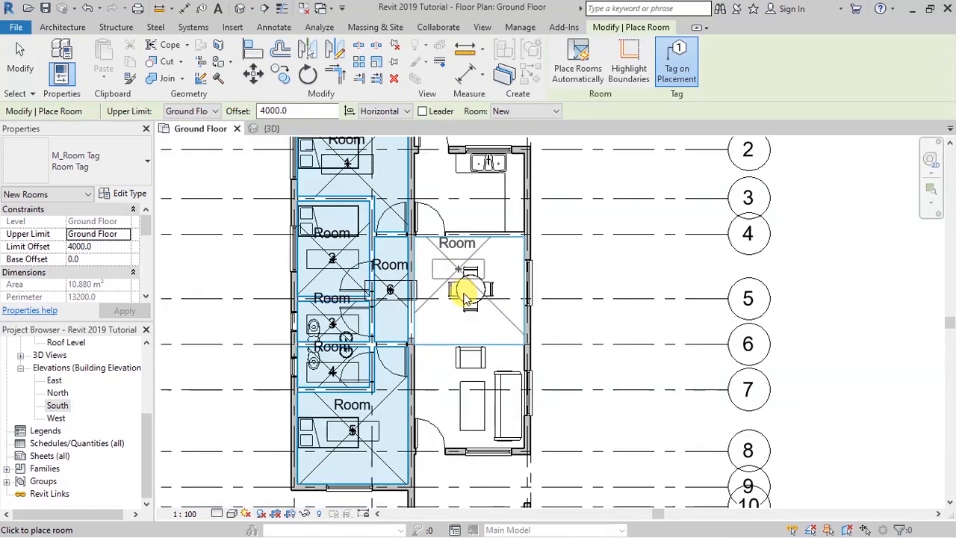
{"action": "scroll", "coordinate": [462, 295], "scroll_direction": "down", "scroll_amount": 2}
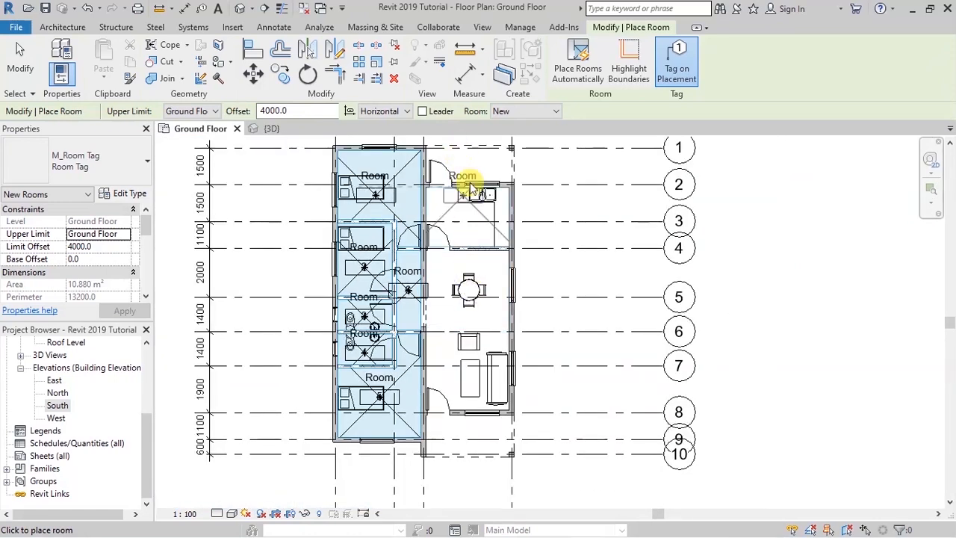
{"action": "scroll", "coordinate": [464, 328], "scroll_direction": "down", "scroll_amount": 2}
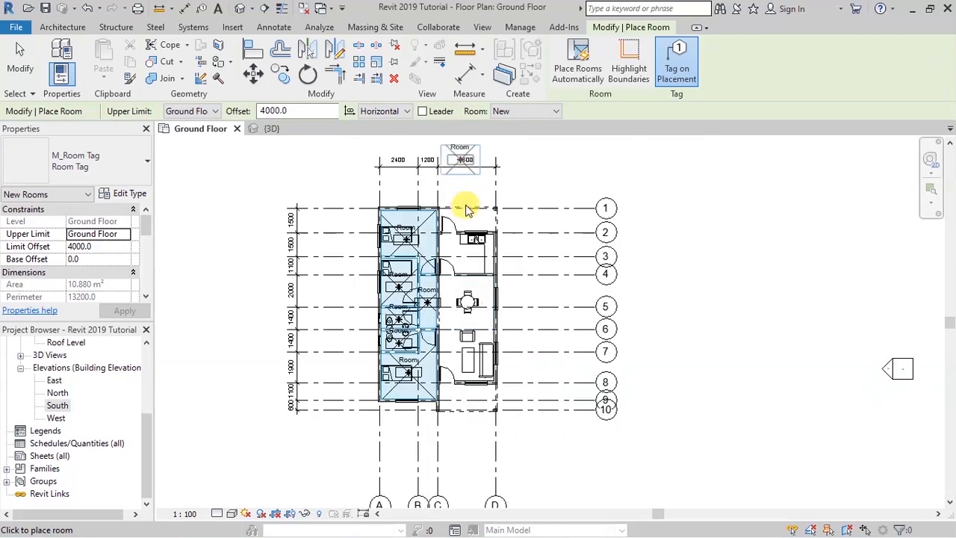
{"action": "scroll", "coordinate": [463, 213], "scroll_direction": "up", "scroll_amount": 8}
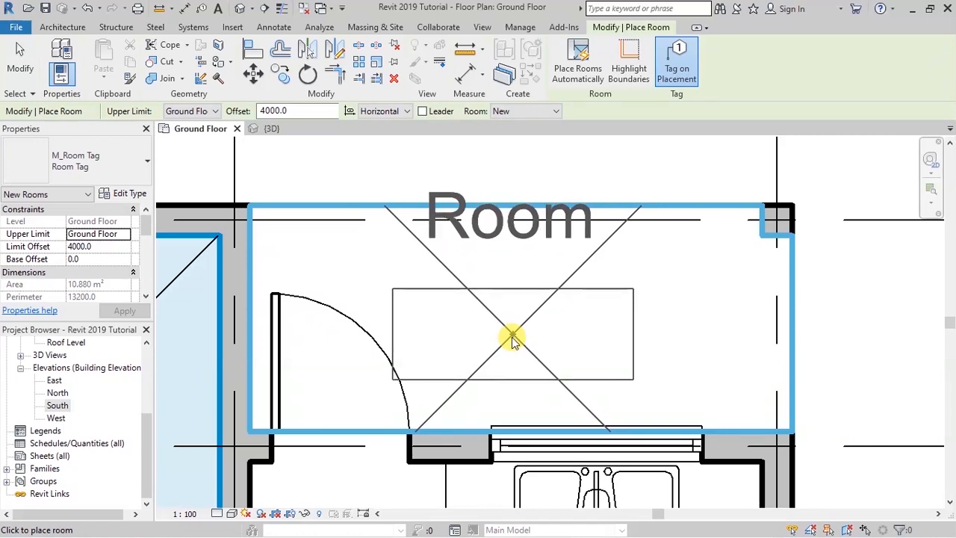
{"action": "left_click", "coordinate": [507, 343]}
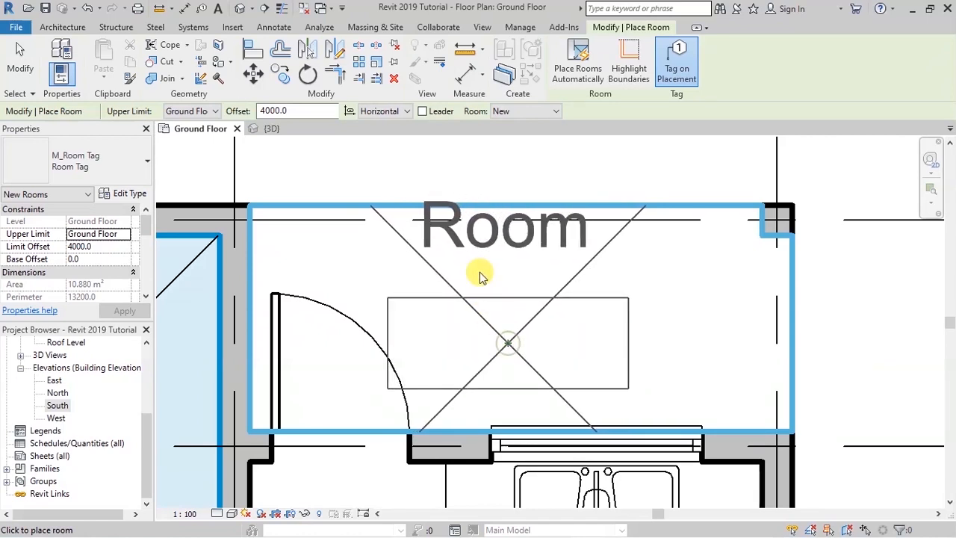
{"action": "scroll", "coordinate": [450, 171], "scroll_direction": "down", "scroll_amount": 5}
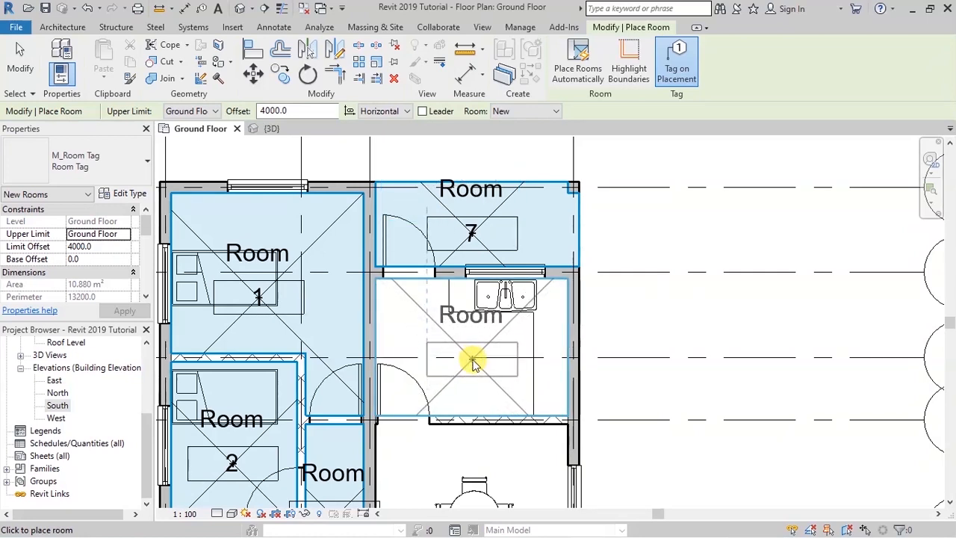
{"action": "left_click", "coordinate": [442, 251]}
- Place a tagged room in the dining area between grids 4 and 6
{"action": "scroll", "coordinate": [442, 252], "scroll_direction": "down", "scroll_amount": 1}
{"action": "scroll", "coordinate": [460, 258], "scroll_direction": "down", "scroll_amount": 1}
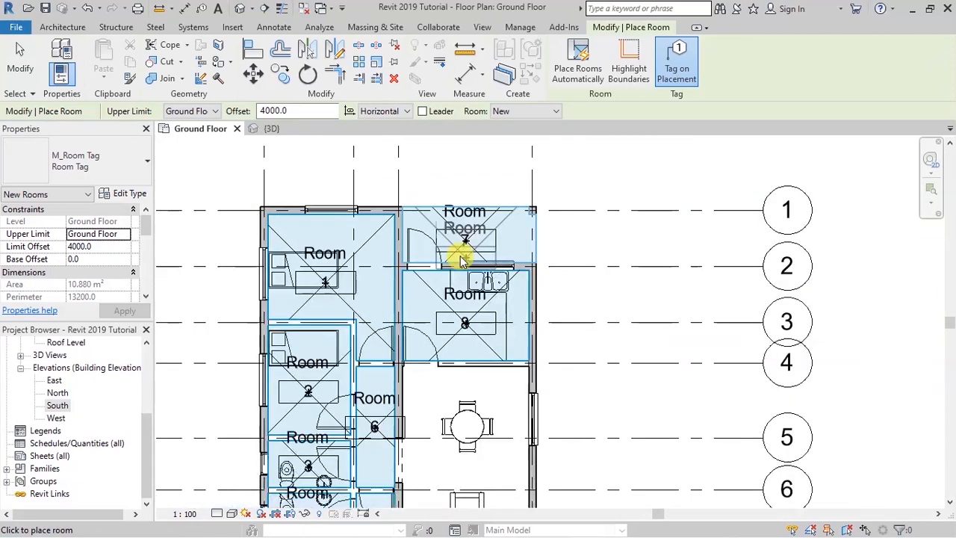
{"action": "scroll", "coordinate": [460, 257], "scroll_direction": "down", "scroll_amount": 2}
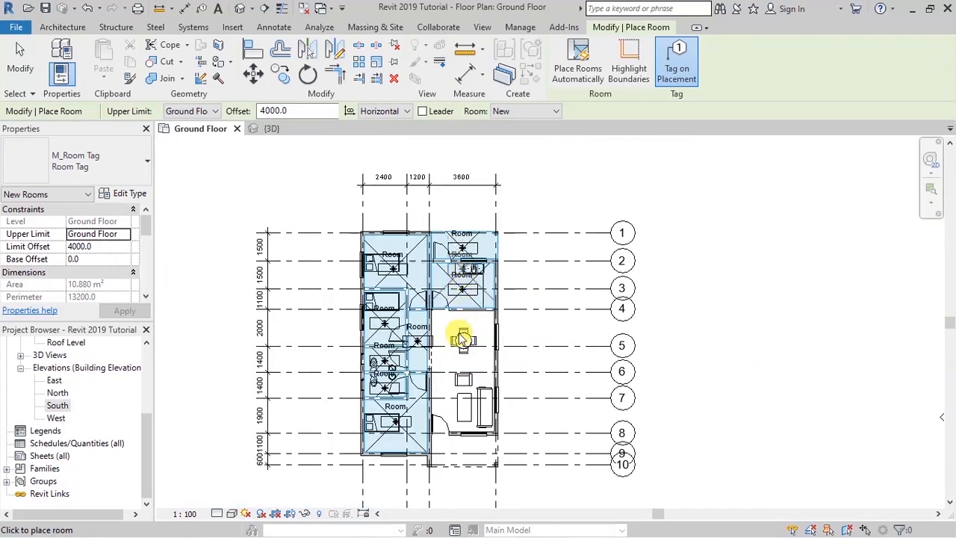
{"action": "scroll", "coordinate": [436, 367], "scroll_direction": "up", "scroll_amount": 2}
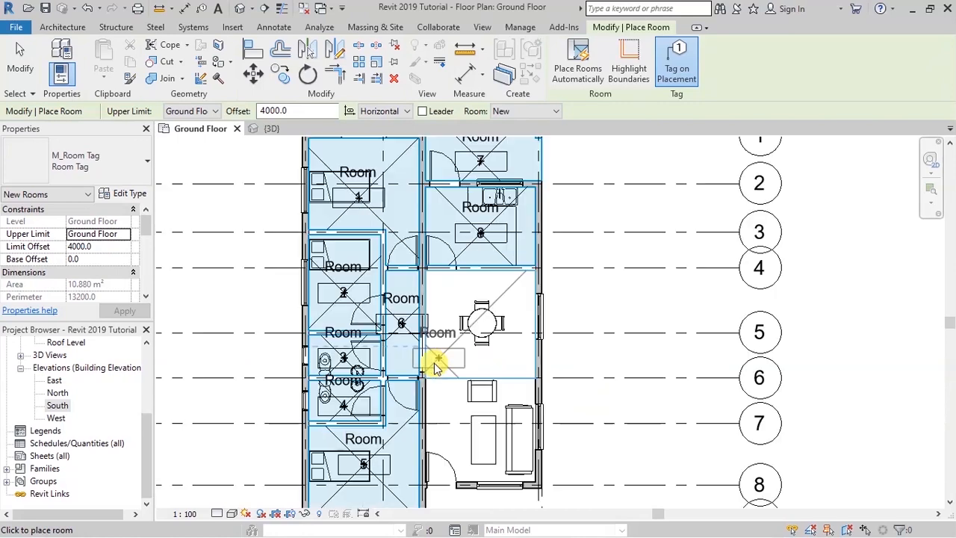
{"action": "scroll", "coordinate": [483, 361], "scroll_direction": "up", "scroll_amount": 3}
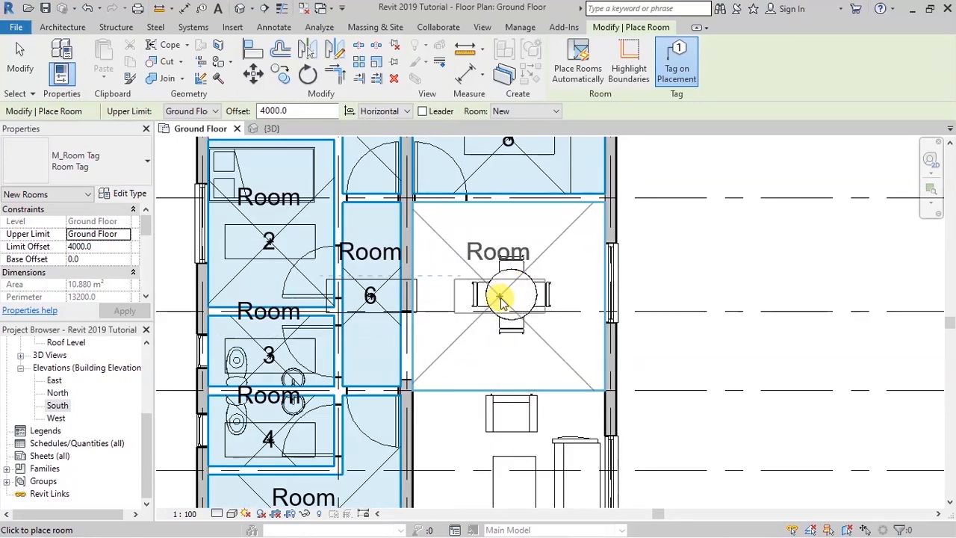
{"action": "left_click", "coordinate": [507, 297]}
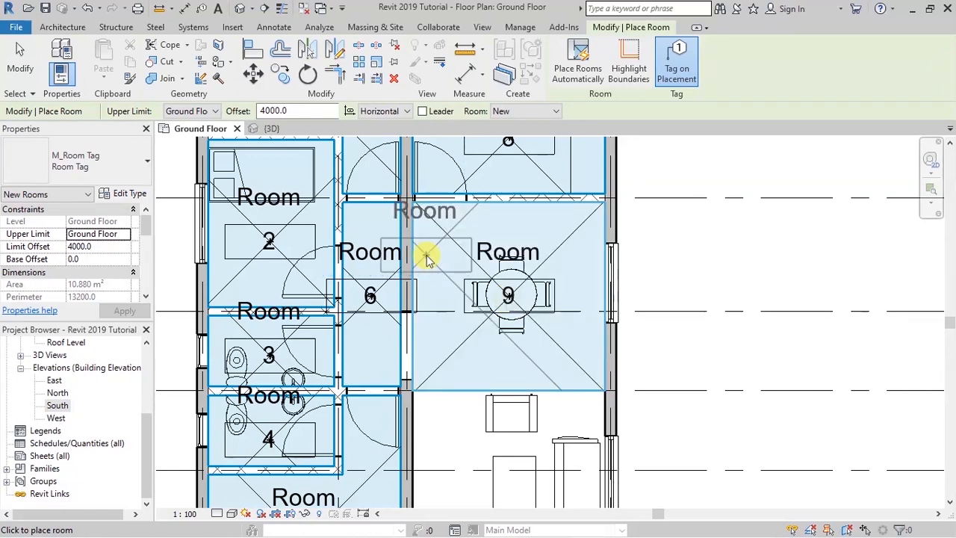
- Place tagged rooms in the living area and in the porch between grids 8 and 10, and end room placement
{"action": "scroll", "coordinate": [426, 218], "scroll_direction": "down", "scroll_amount": 3}
{"action": "scroll", "coordinate": [459, 332], "scroll_direction": "up", "scroll_amount": 2}
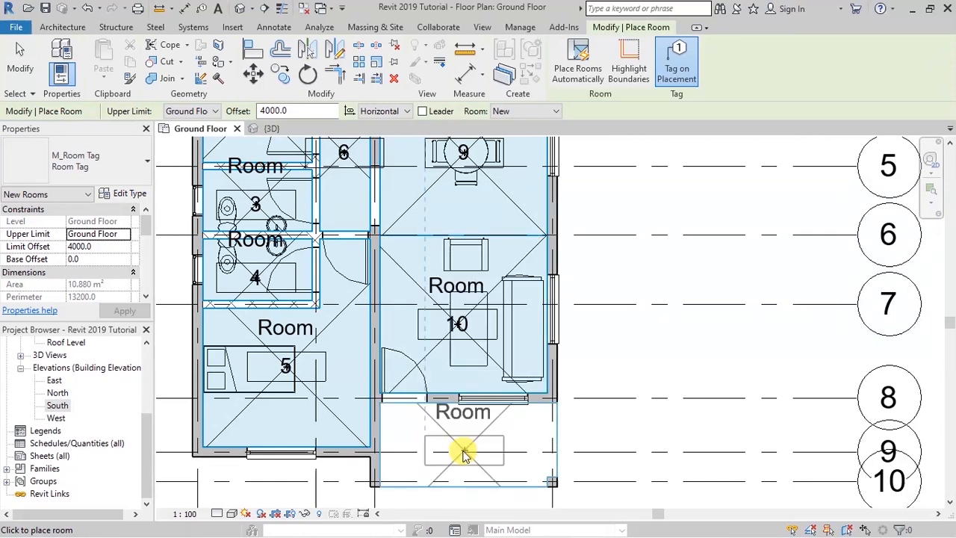
{"action": "left_click", "coordinate": [462, 446]}
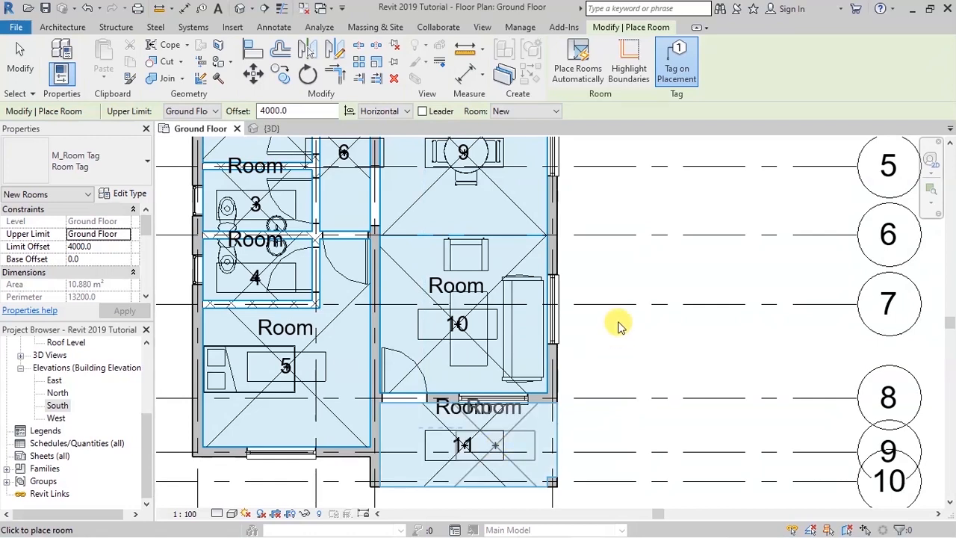
{"action": "key", "text": "Escape"}
{"action": "key", "text": "Escape"}
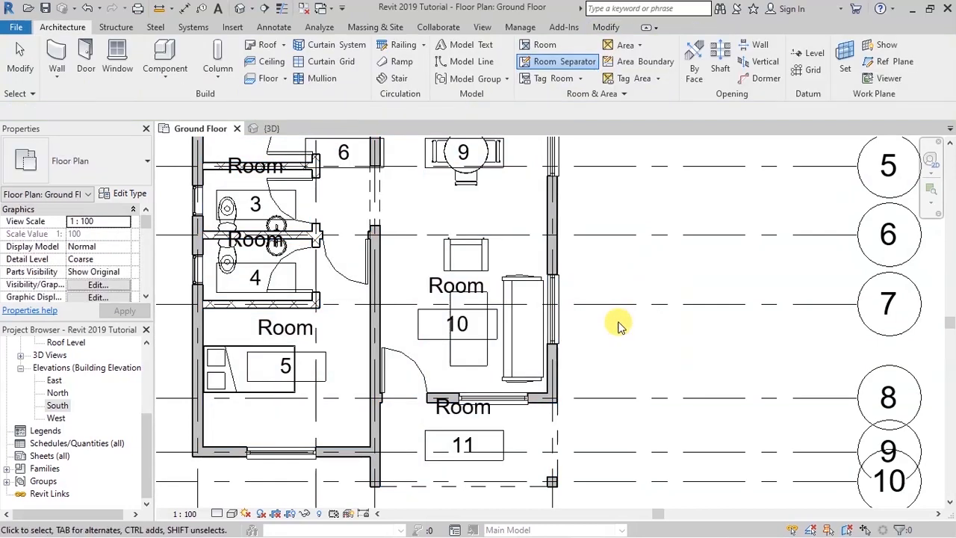
{"action": "scroll", "coordinate": [615, 351], "scroll_direction": "down", "scroll_amount": 5}
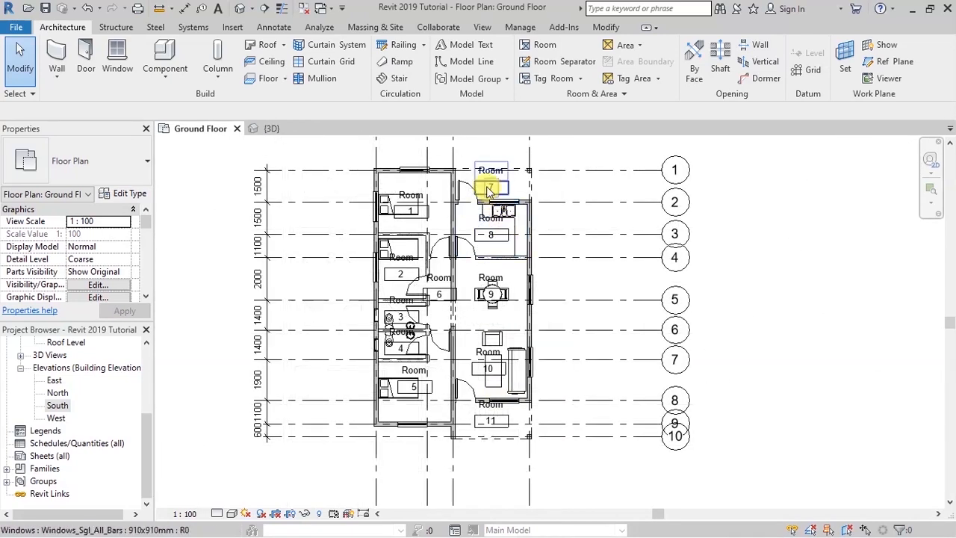
{"action": "scroll", "coordinate": [492, 193], "scroll_direction": "up", "scroll_amount": 3}
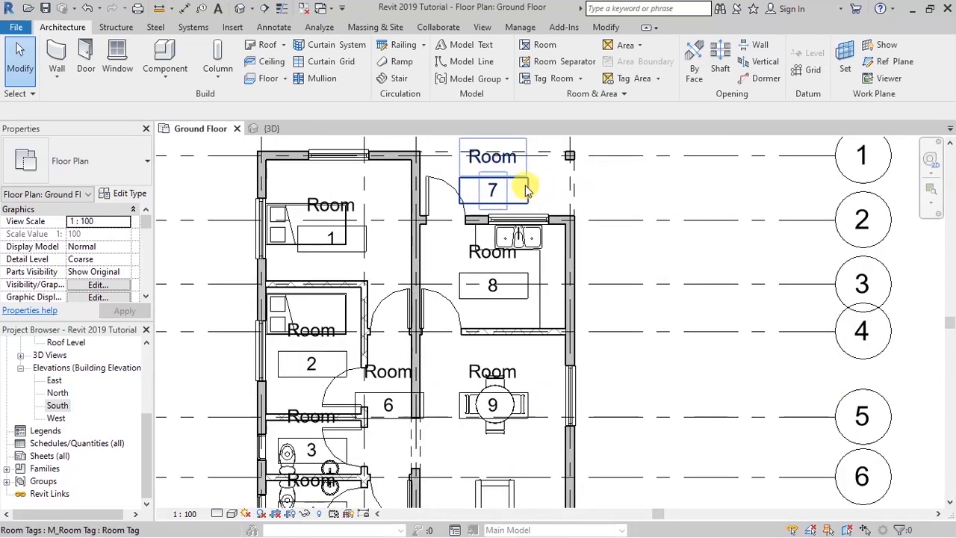
- Turn off Show Room Number in the M_Room Tag type properties using the tag in the open space between grids 1 and 2
{"action": "left_click", "coordinate": [526, 191]}
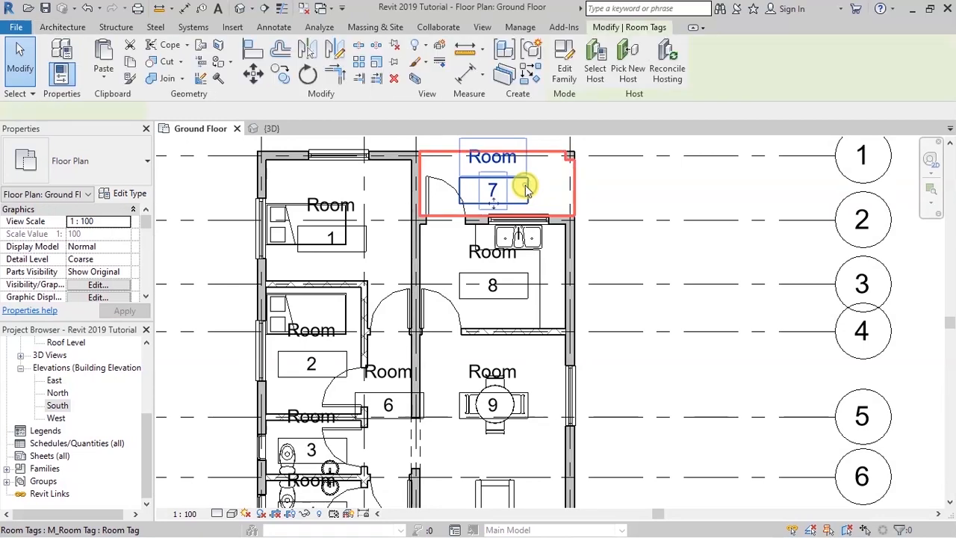
{"action": "left_click", "coordinate": [123, 195]}
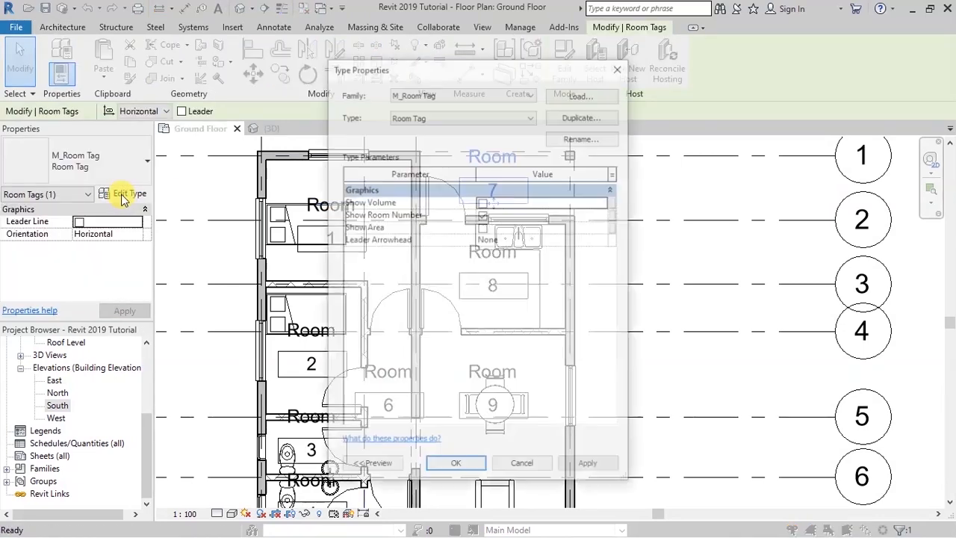
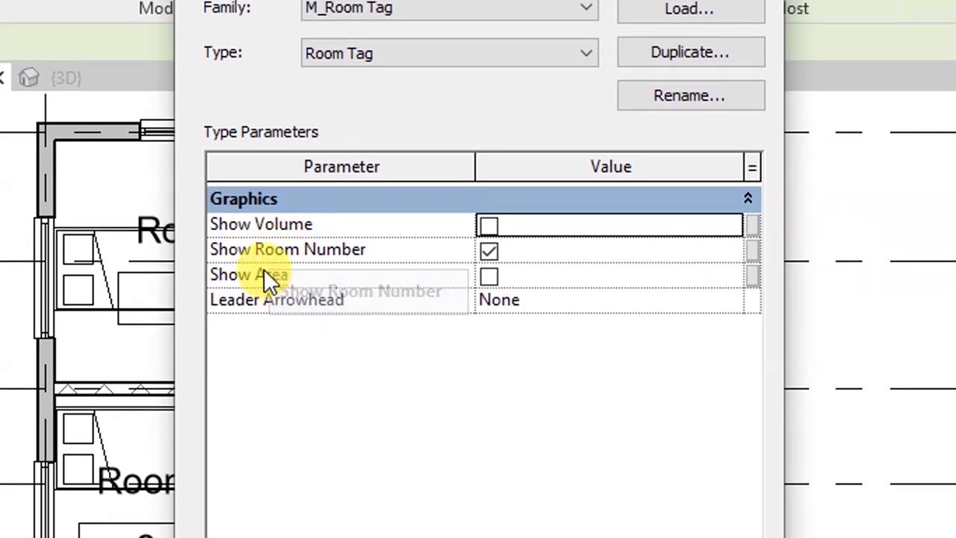
{"action": "left_click", "coordinate": [489, 253]}
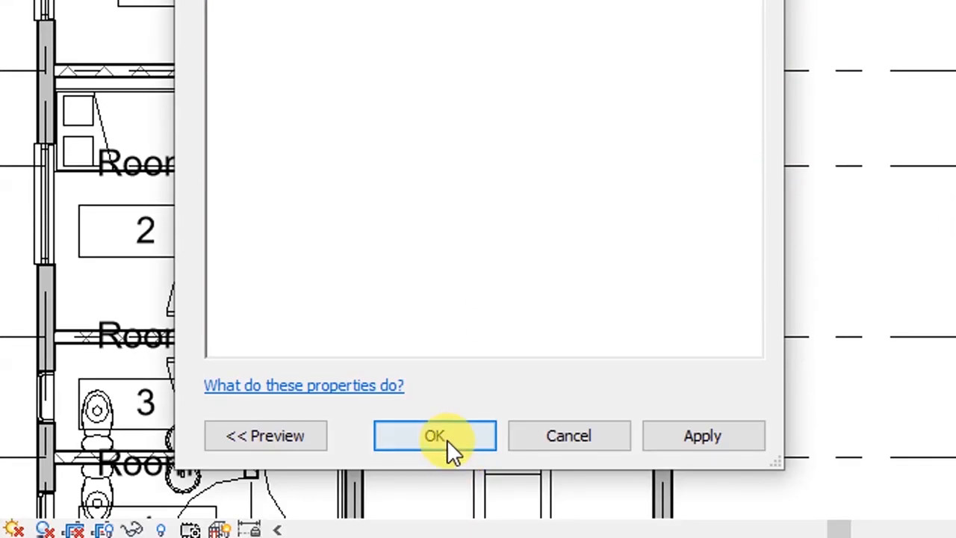
{"action": "left_click", "coordinate": [446, 437]}
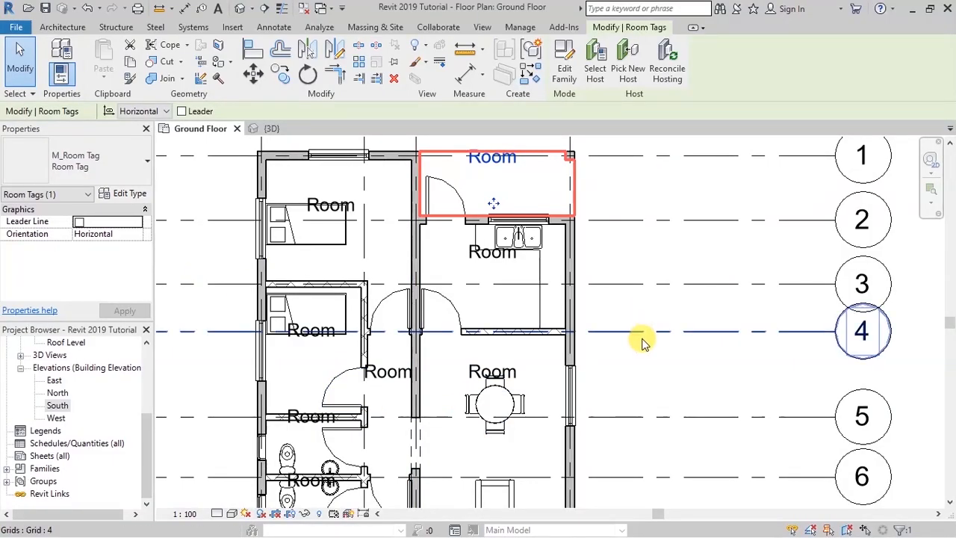
- Rename the open space between grids 1 and 2 as Yard and move its tag down inside the space
{"action": "scroll", "coordinate": [642, 340], "scroll_direction": "down", "scroll_amount": 3}
{"action": "scroll", "coordinate": [560, 220], "scroll_direction": "up", "scroll_amount": 4}
{"action": "scroll", "coordinate": [563, 200], "scroll_direction": "up", "scroll_amount": 2}
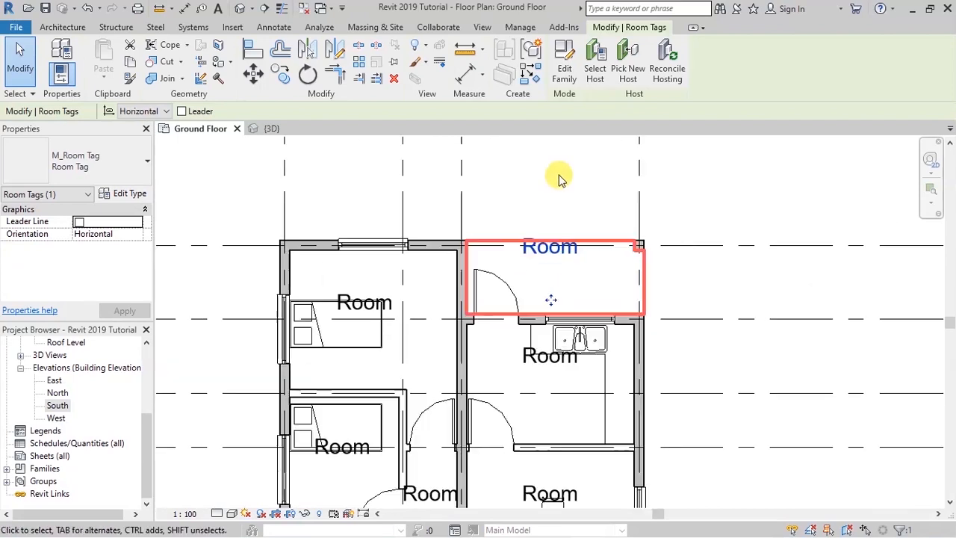
{"action": "left_click", "coordinate": [559, 176]}
{"action": "left_click", "coordinate": [557, 252]}
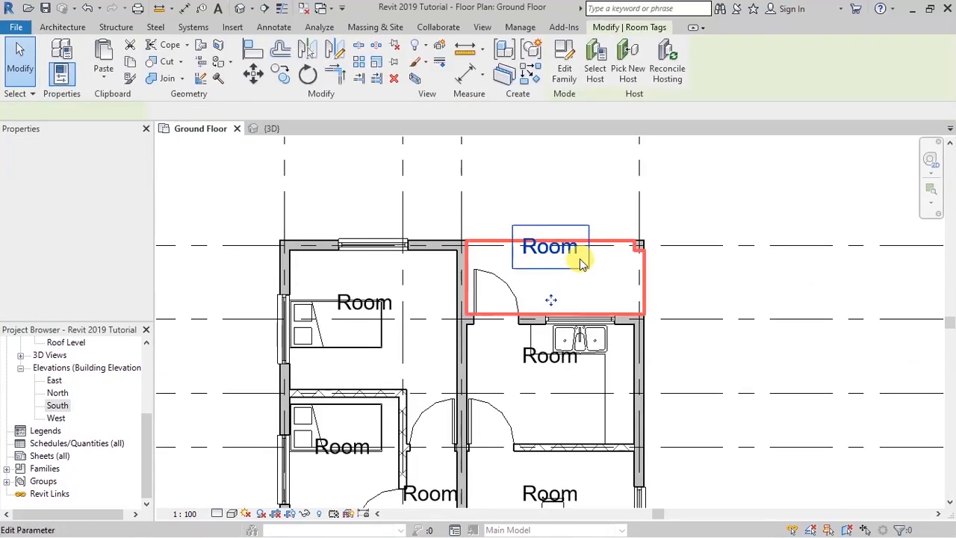
{"action": "double_click", "coordinate": [558, 250]}
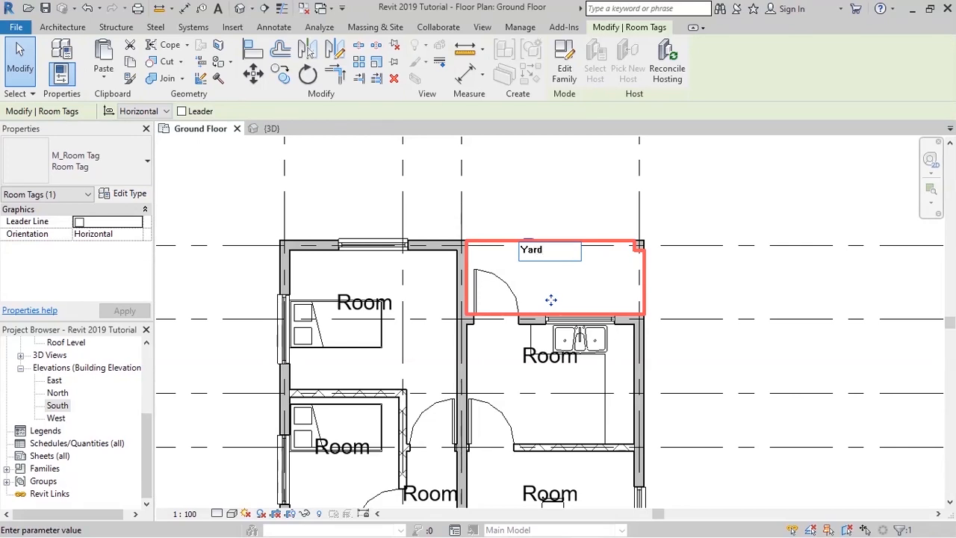
{"action": "left_click", "coordinate": [600, 181]}
{"action": "left_click_drag", "start_coordinate": [551, 300], "coordinate": [551, 331]}
{"action": "left_click", "coordinate": [719, 289]}
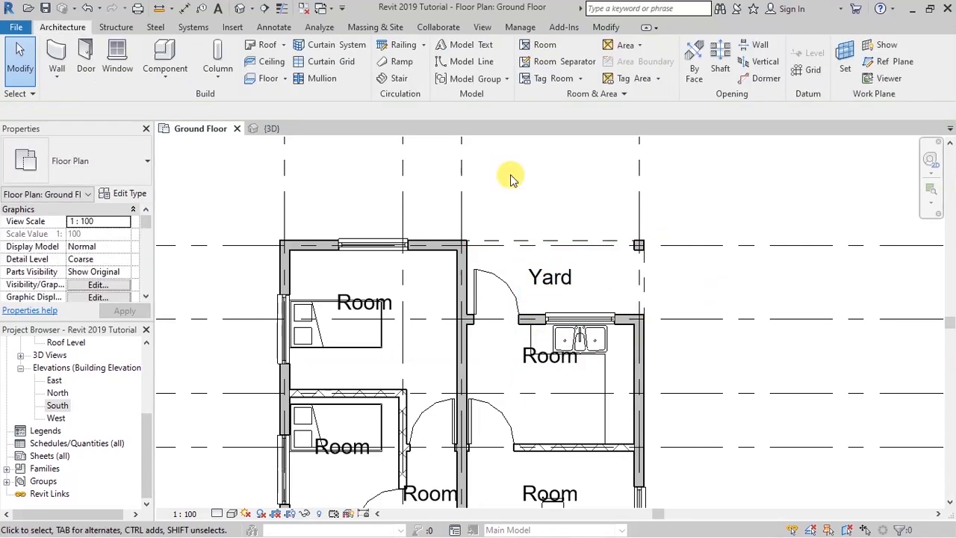
- Name the room with the sink Kitchen and move its tag down, clear of the counter
{"action": "scroll", "coordinate": [500, 174], "scroll_direction": "down", "scroll_amount": 2}
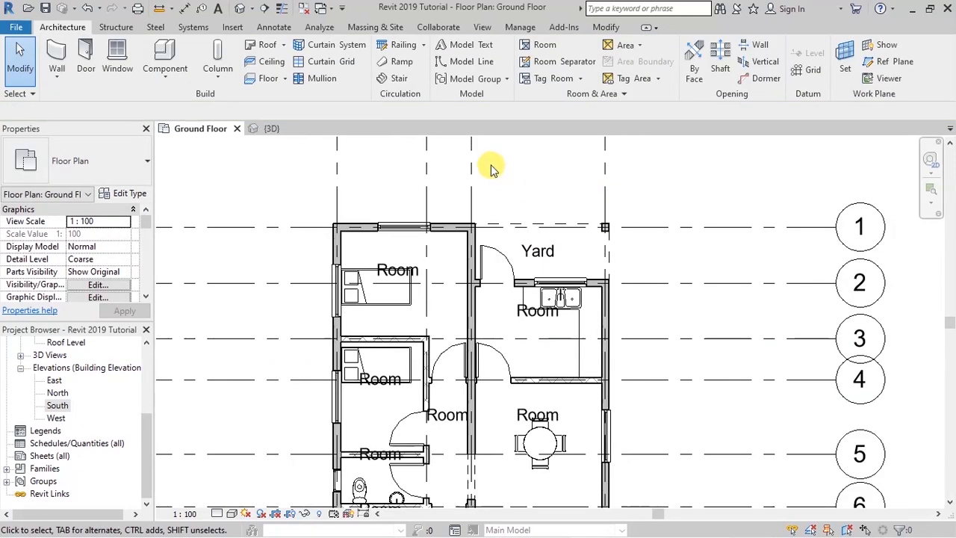
{"action": "left_click", "coordinate": [549, 324]}
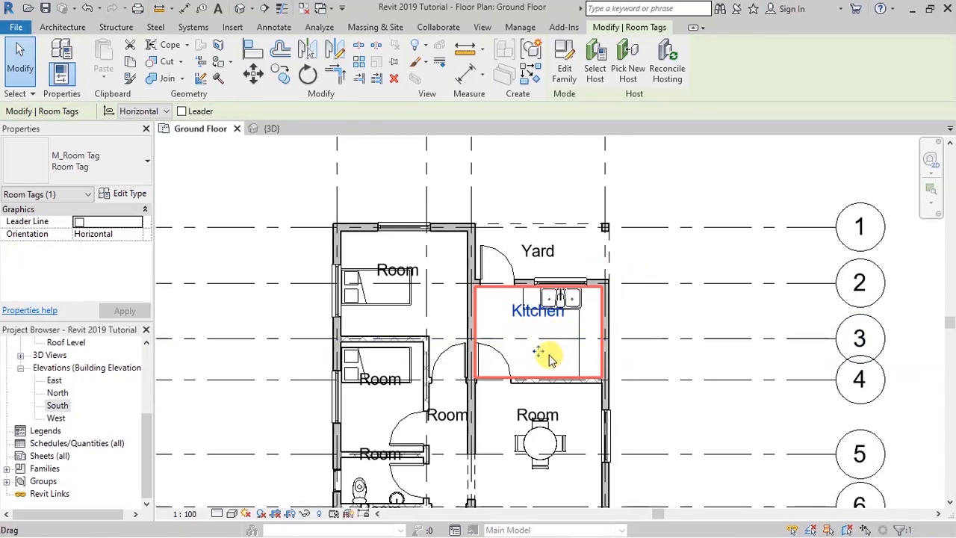
{"action": "scroll", "coordinate": [549, 360], "scroll_direction": "up", "scroll_amount": 2}
{"action": "left_click_drag", "start_coordinate": [534, 352], "coordinate": [535, 368]}
{"action": "left_click", "coordinate": [696, 281]}
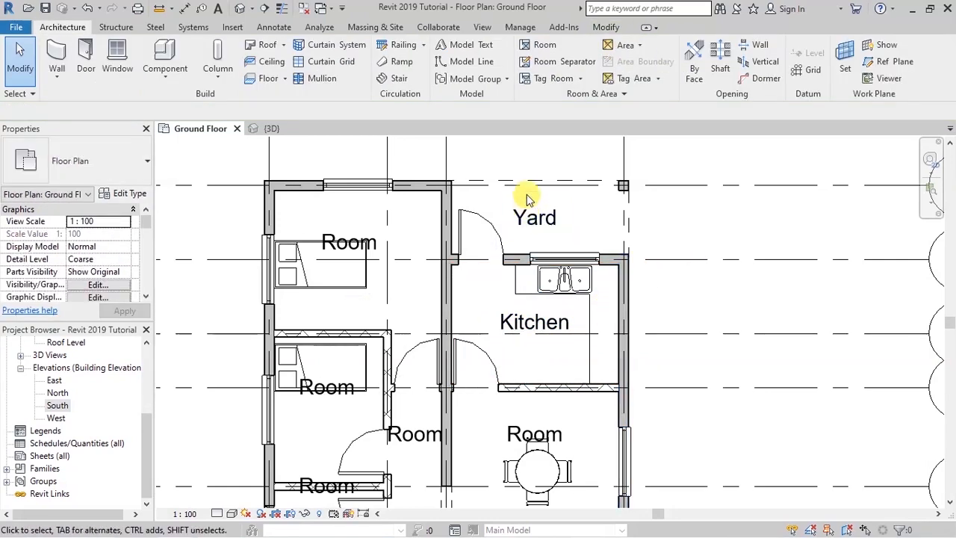
- Rename the room around the round table between grids 4 and 6 as Dining
{"action": "scroll", "coordinate": [526, 198], "scroll_direction": "down", "scroll_amount": 3}
{"action": "scroll", "coordinate": [529, 266], "scroll_direction": "up", "scroll_amount": 5}
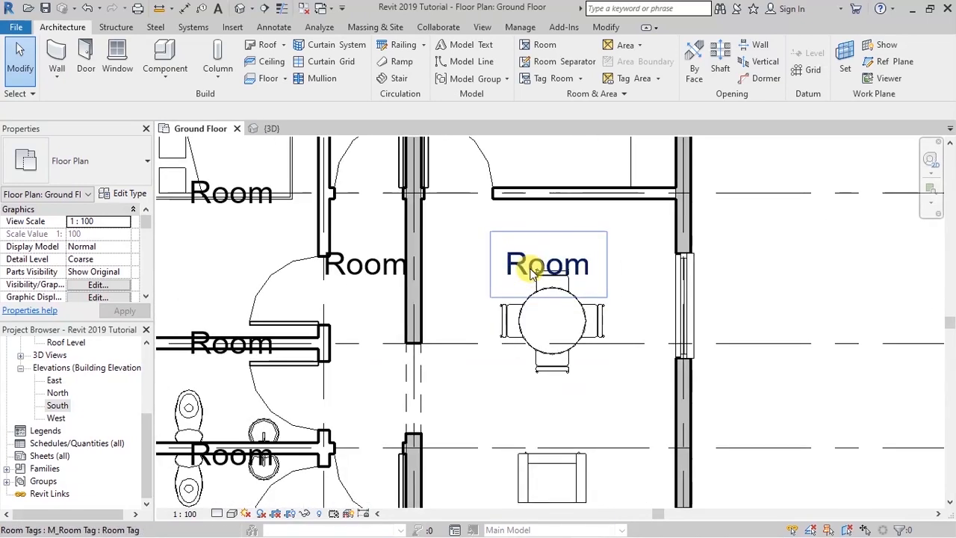
{"action": "left_click", "coordinate": [541, 265]}
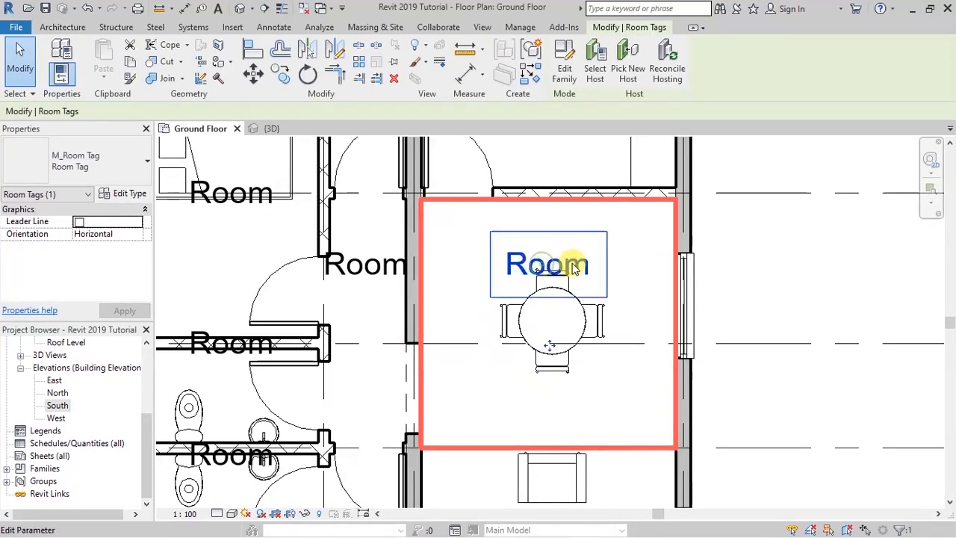
{"action": "left_click", "coordinate": [562, 266]}
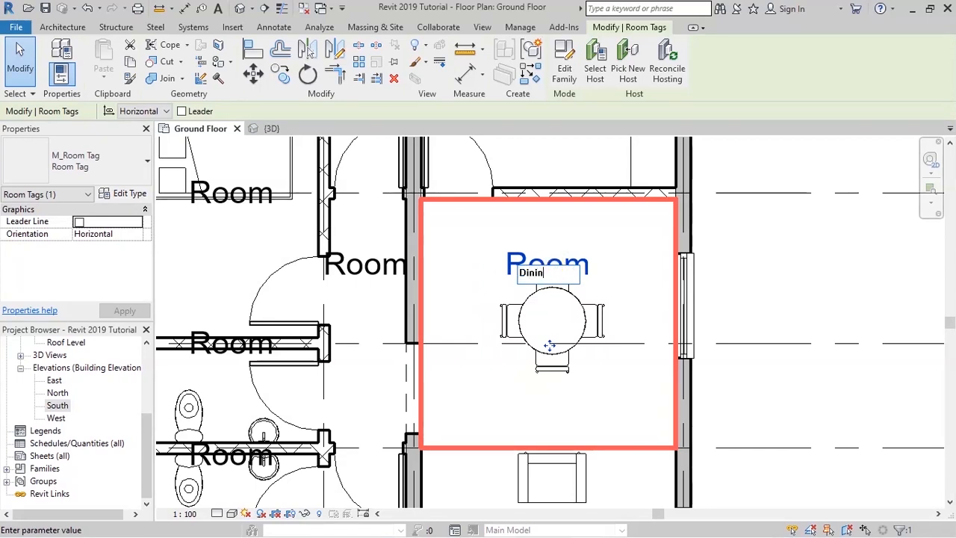
{"action": "type", "text": "Dining"}
{"action": "left_click", "coordinate": [461, 267]}
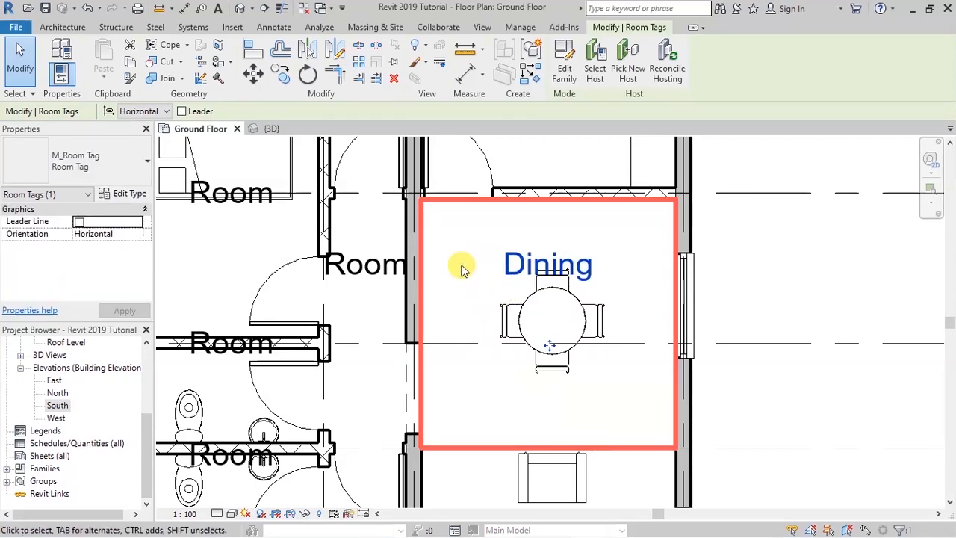
{"action": "left_click", "coordinate": [781, 253]}
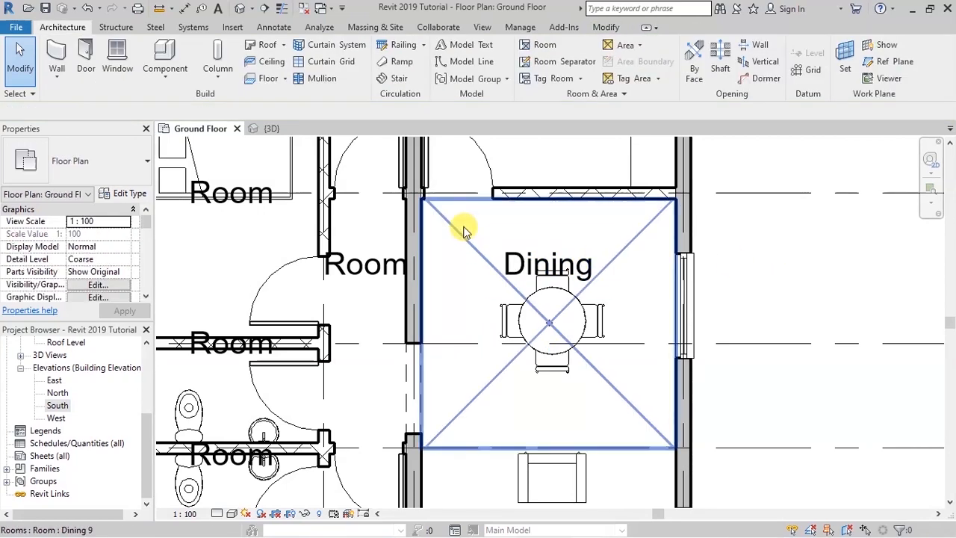
- Move the Dining tag slightly up so it clears the chair above the table
{"action": "scroll", "coordinate": [497, 230], "scroll_direction": "down", "scroll_amount": 4}
{"action": "scroll", "coordinate": [502, 237], "scroll_direction": "up", "scroll_amount": 5}
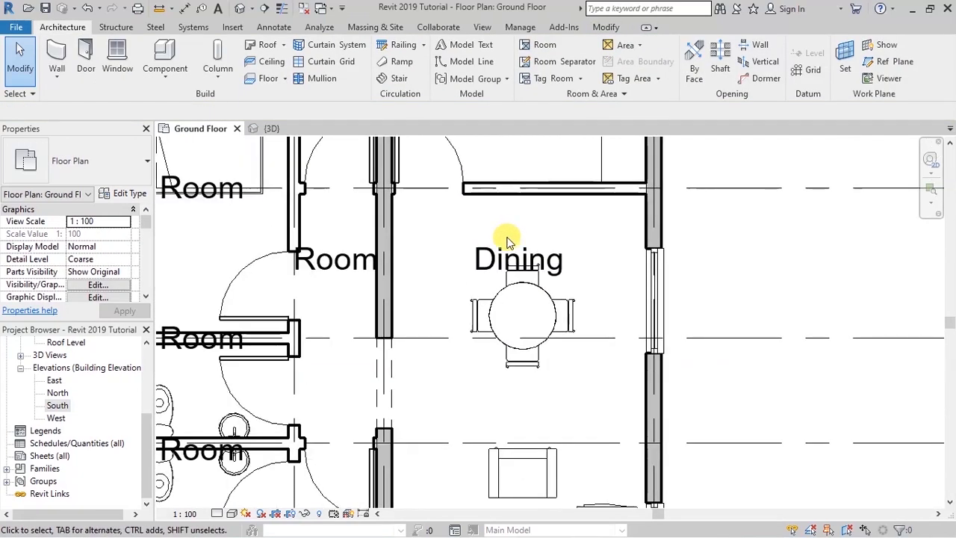
{"action": "left_click", "coordinate": [554, 268]}
{"action": "left_click_drag", "start_coordinate": [520, 338], "coordinate": [514, 322]}
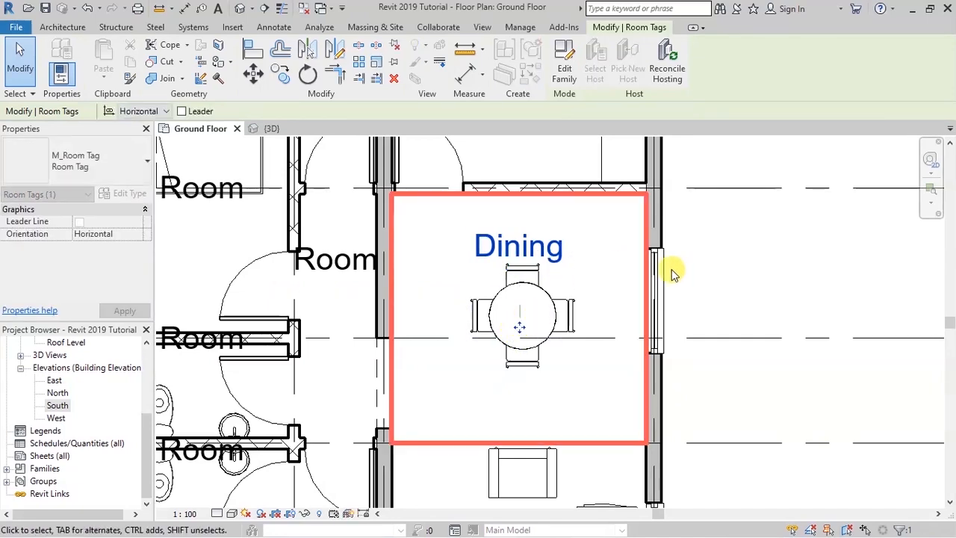
{"action": "left_click", "coordinate": [798, 259]}
- Name the room with the sofa Living and move its tag into the free area beside the coffee table
{"action": "scroll", "coordinate": [512, 202], "scroll_direction": "down", "scroll_amount": 5}
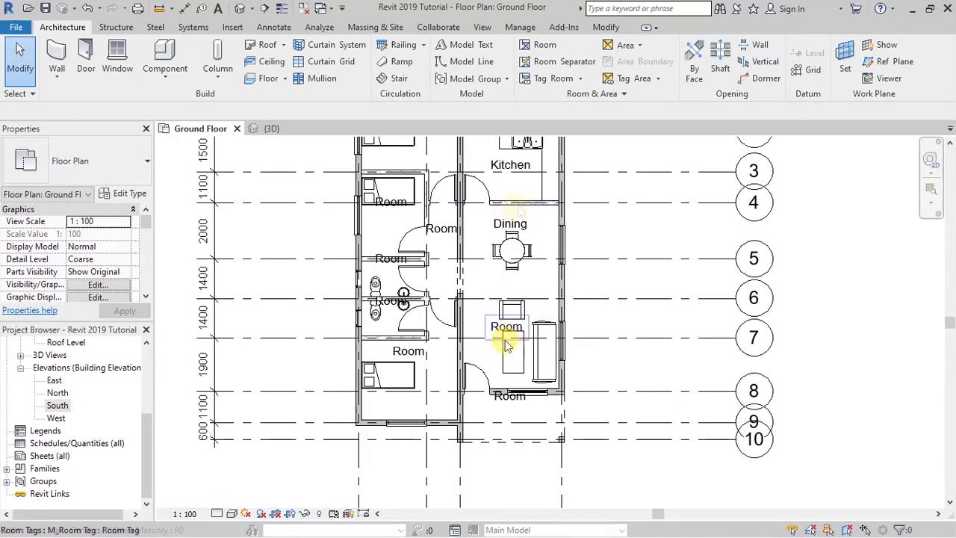
{"action": "scroll", "coordinate": [493, 349], "scroll_direction": "up", "scroll_amount": 2}
{"action": "left_click", "coordinate": [499, 317]}
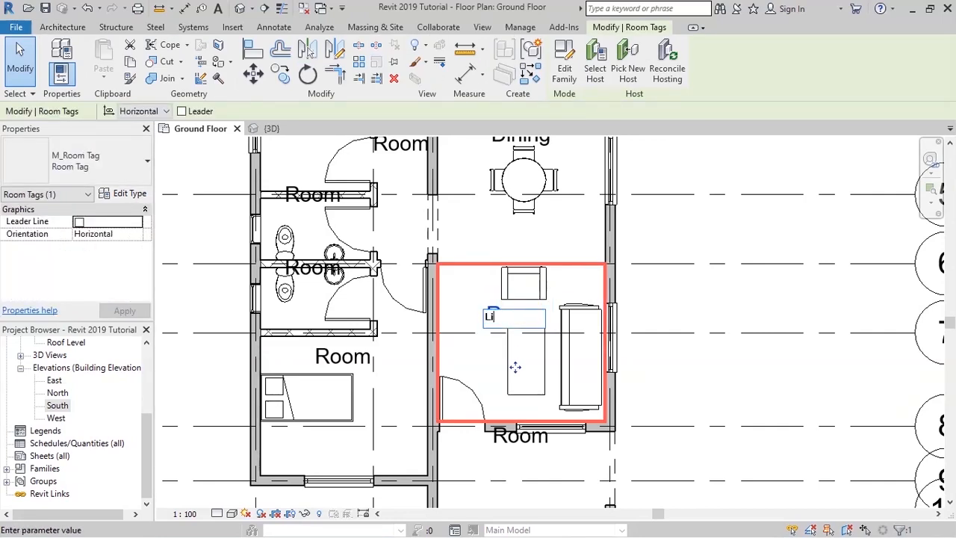
{"action": "left_click", "coordinate": [672, 297]}
{"action": "left_click_drag", "start_coordinate": [498, 367], "coordinate": [472, 373]}
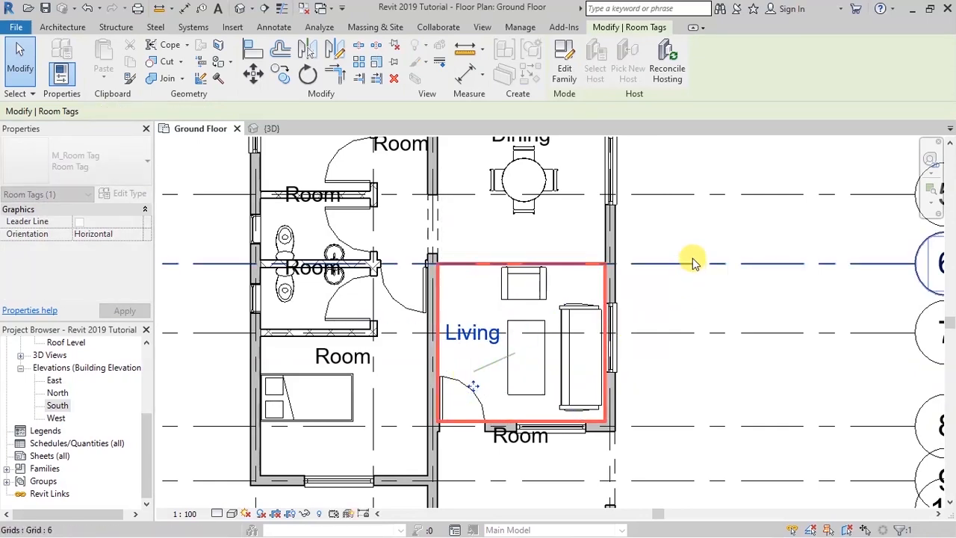
{"action": "left_click", "coordinate": [694, 243]}
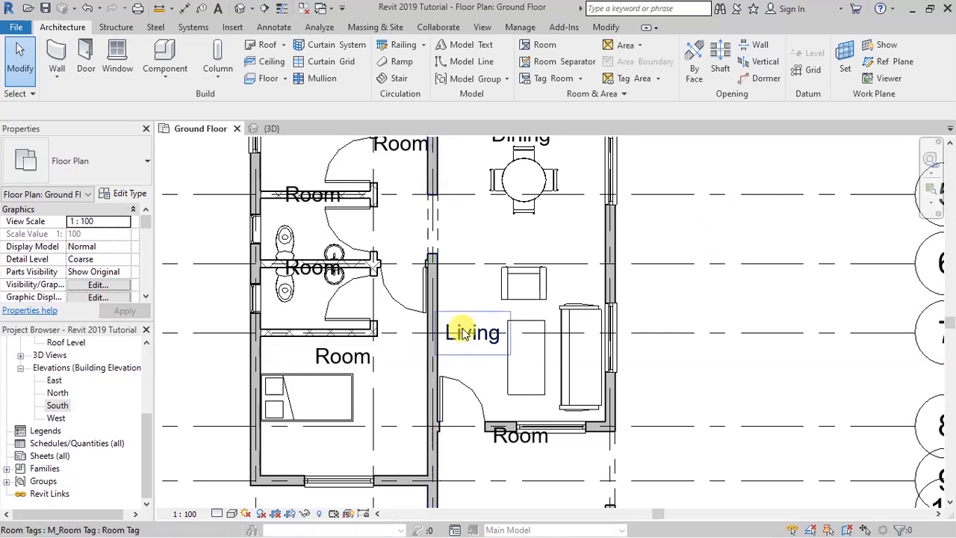
- Name the porch between grids 8 and 10 Entry and move its tag down to the middle of the porch
{"action": "scroll", "coordinate": [500, 303], "scroll_direction": "down", "scroll_amount": 2}
{"action": "scroll", "coordinate": [506, 444], "scroll_direction": "up", "scroll_amount": 1}
{"action": "scroll", "coordinate": [505, 444], "scroll_direction": "up", "scroll_amount": 1}
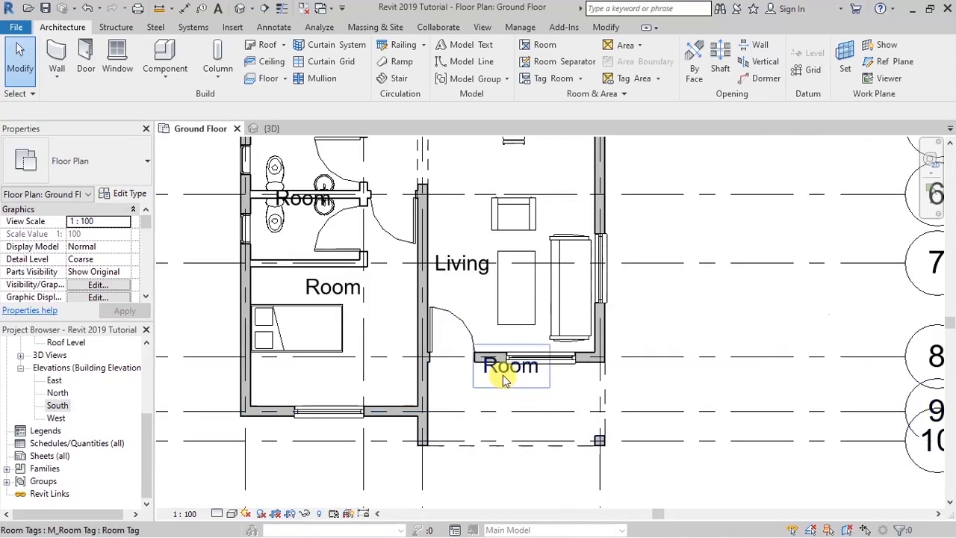
{"action": "left_click", "coordinate": [513, 384]}
{"action": "left_click", "coordinate": [514, 370]}
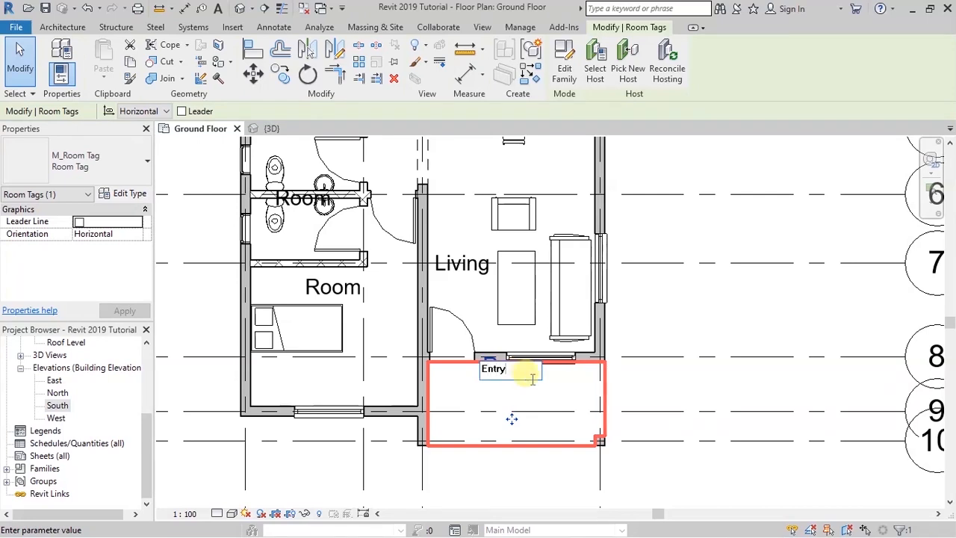
{"action": "left_click", "coordinate": [652, 328]}
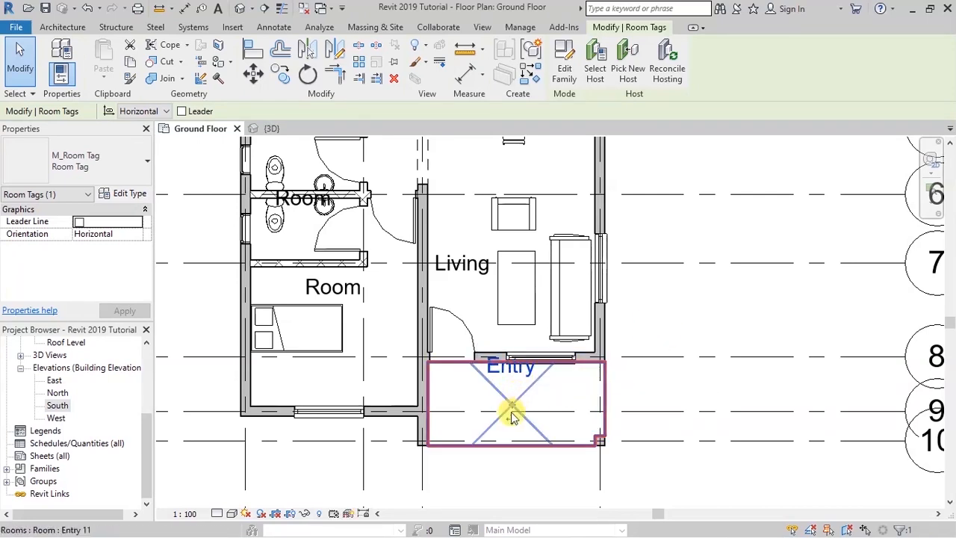
{"action": "left_click_drag", "start_coordinate": [513, 420], "coordinate": [503, 454]}
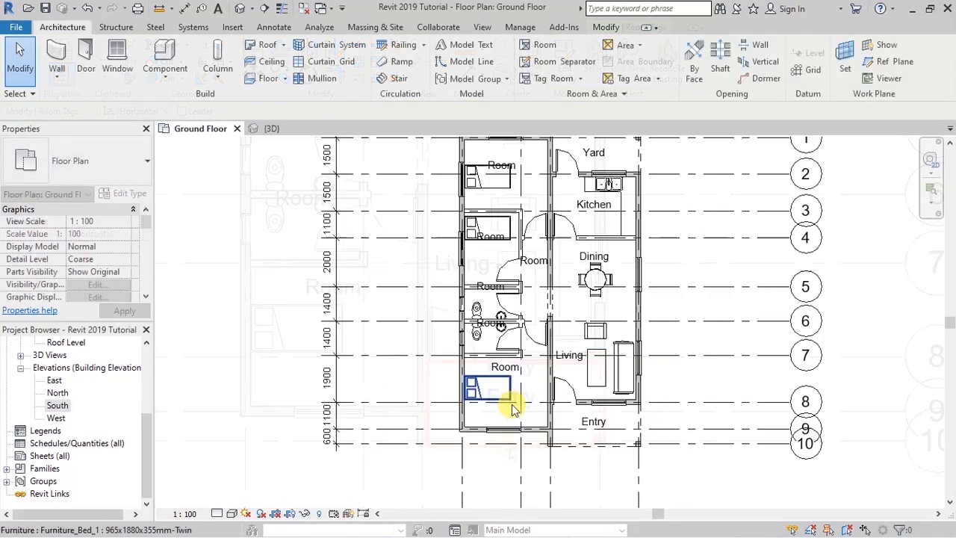
- Name the bedroom near grid 8 Bedroom 01 and move its tag down, away from the bathroom wall
{"action": "scroll", "coordinate": [514, 410], "scroll_direction": "up", "scroll_amount": 5}
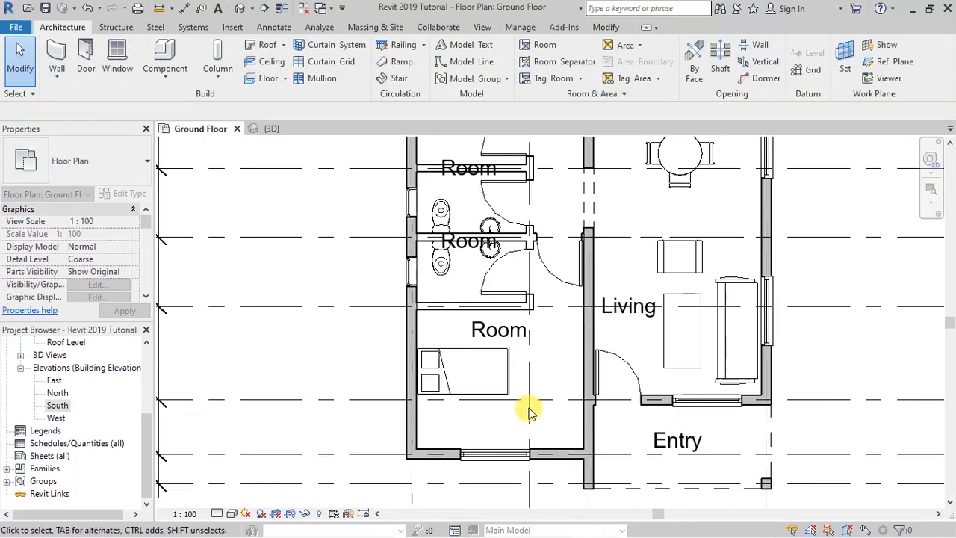
{"action": "left_click", "coordinate": [493, 253]}
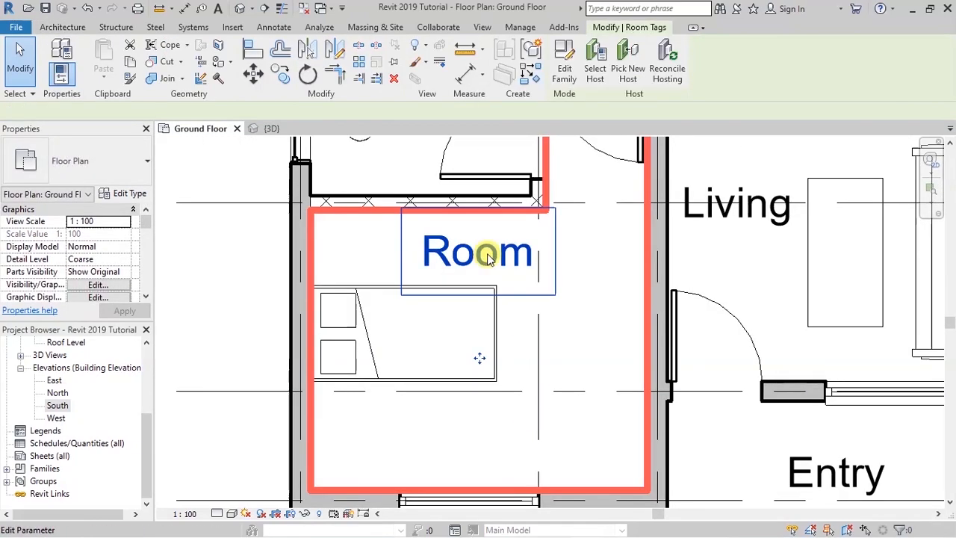
{"action": "left_click", "coordinate": [471, 261]}
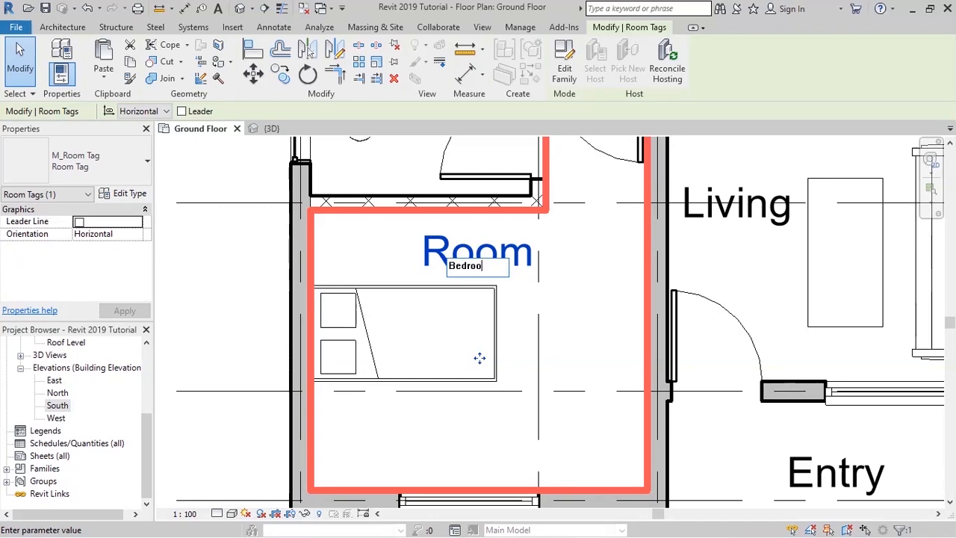
{"action": "type", "text": "Bedroom 01"}
{"action": "left_click", "coordinate": [437, 341]}
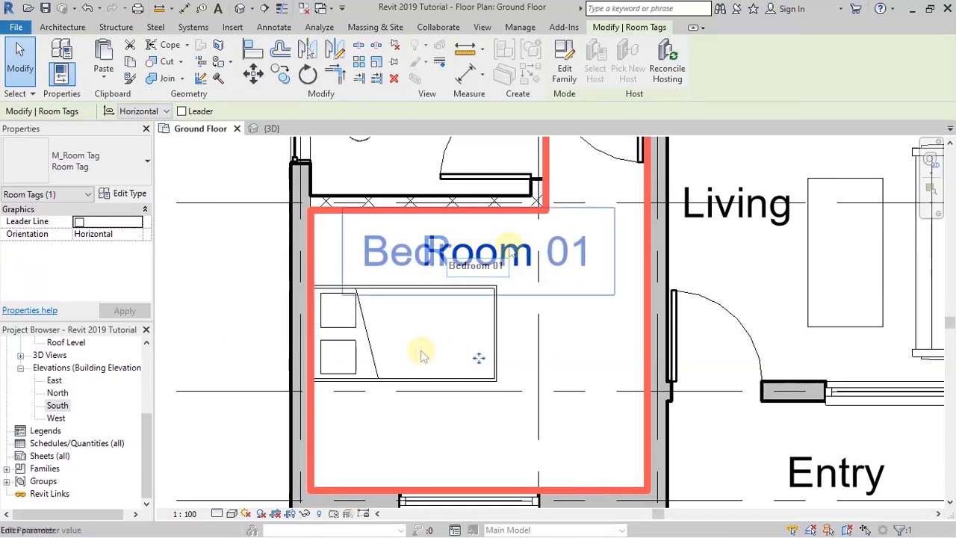
{"action": "scroll", "coordinate": [396, 299], "scroll_direction": "down", "scroll_amount": 3}
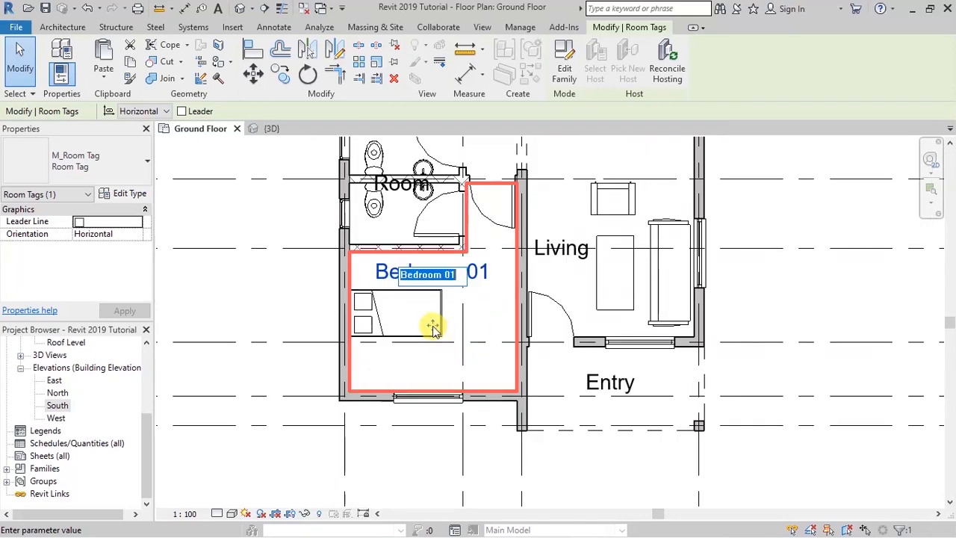
{"action": "left_click", "coordinate": [434, 330]}
{"action": "left_click_drag", "start_coordinate": [442, 333], "coordinate": [439, 366]}
{"action": "left_click", "coordinate": [251, 299]}
{"action": "scroll", "coordinate": [341, 443], "scroll_direction": "down", "scroll_amount": 3}
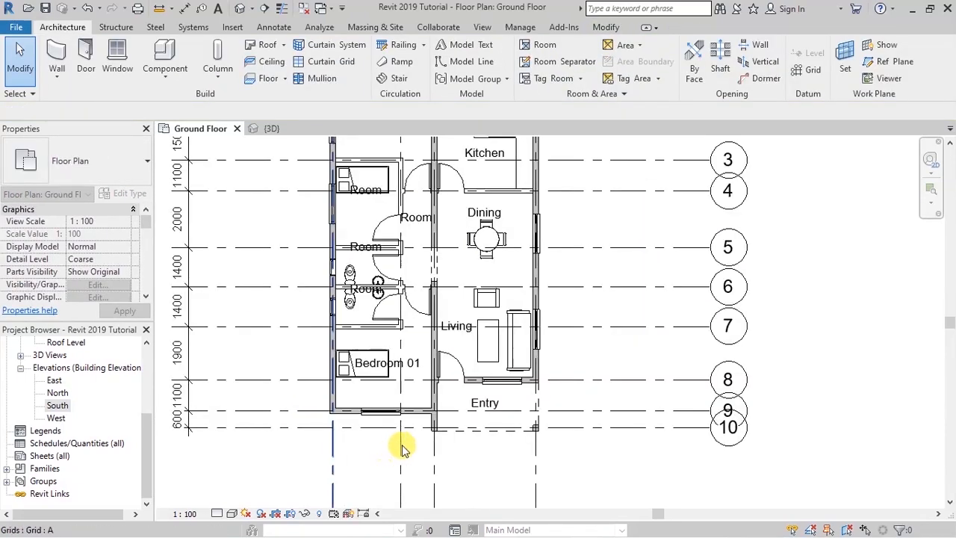
- Name the lower bathroom above Bedroom 01 WC and move its tag down off the dividing wall into the room
{"action": "scroll", "coordinate": [373, 388], "scroll_direction": "down", "scroll_amount": 2}
{"action": "scroll", "coordinate": [359, 335], "scroll_direction": "up", "scroll_amount": 5}
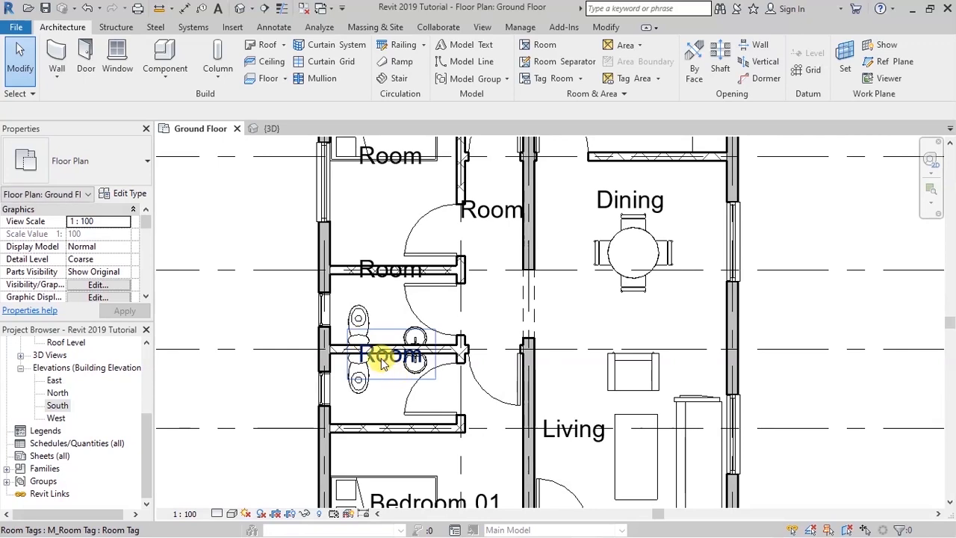
{"action": "left_click", "coordinate": [385, 352]}
{"action": "left_click", "coordinate": [386, 369]}
{"action": "left_click", "coordinate": [377, 357]}
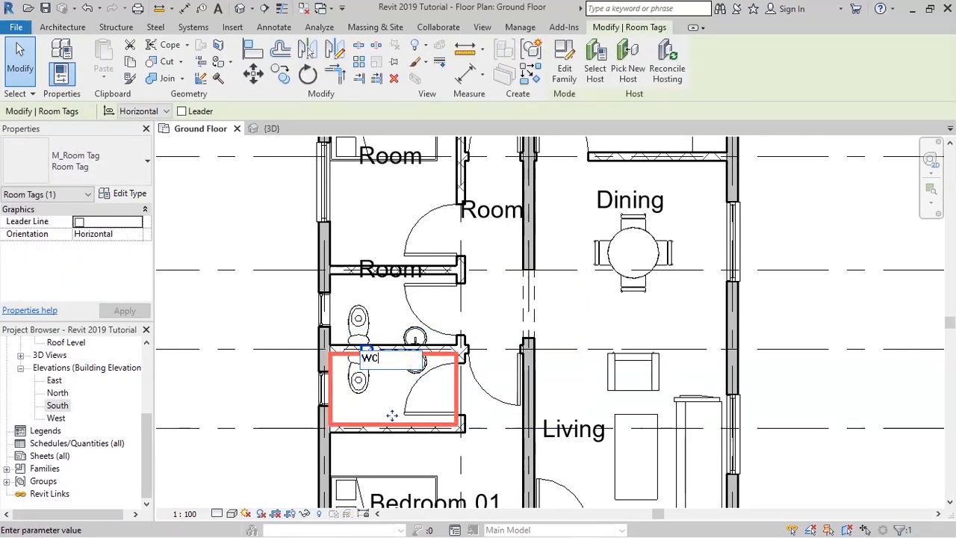
{"action": "key", "text": "Return"}
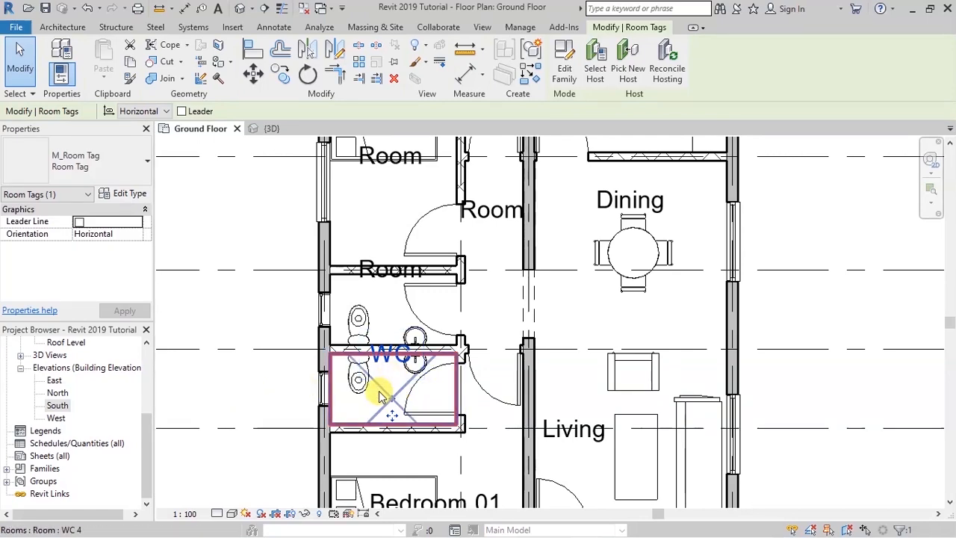
{"action": "scroll", "coordinate": [374, 439], "scroll_direction": "up", "scroll_amount": 2}
{"action": "left_click_drag", "start_coordinate": [402, 407], "coordinate": [400, 451]}
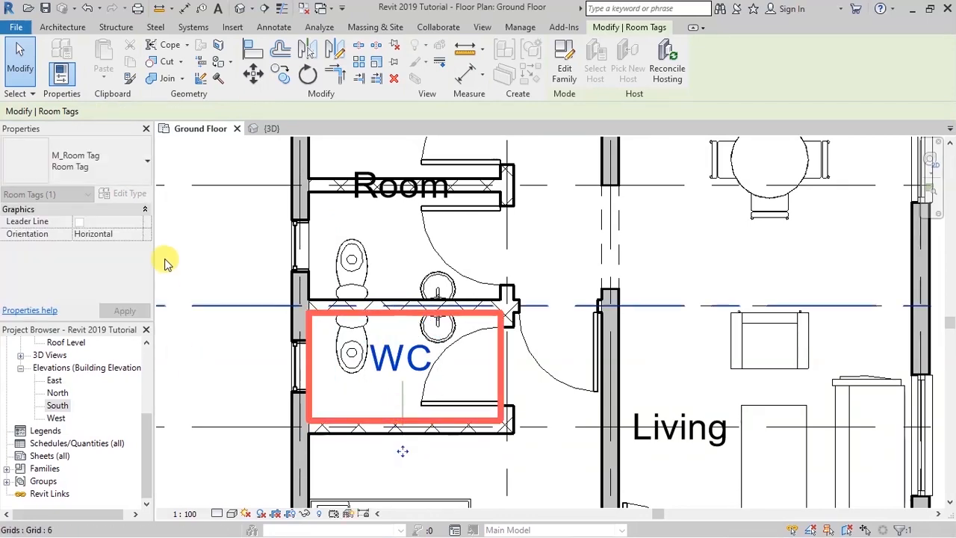
{"action": "left_click", "coordinate": [180, 233]}
- Name the upper bathroom WC and move its tag down off the wall into the free area above the basin
{"action": "scroll", "coordinate": [431, 479], "scroll_direction": "down", "scroll_amount": 2}
{"action": "scroll", "coordinate": [430, 312], "scroll_direction": "up", "scroll_amount": 4}
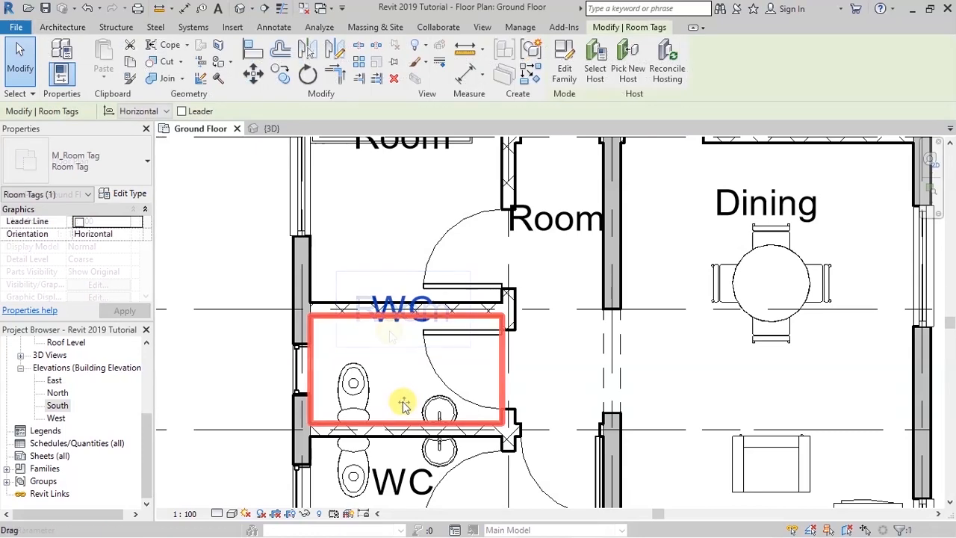
{"action": "left_click_drag", "start_coordinate": [397, 399], "coordinate": [395, 445]}
{"action": "left_click", "coordinate": [222, 263]}
{"action": "scroll", "coordinate": [309, 380], "scroll_direction": "down", "scroll_amount": 5}
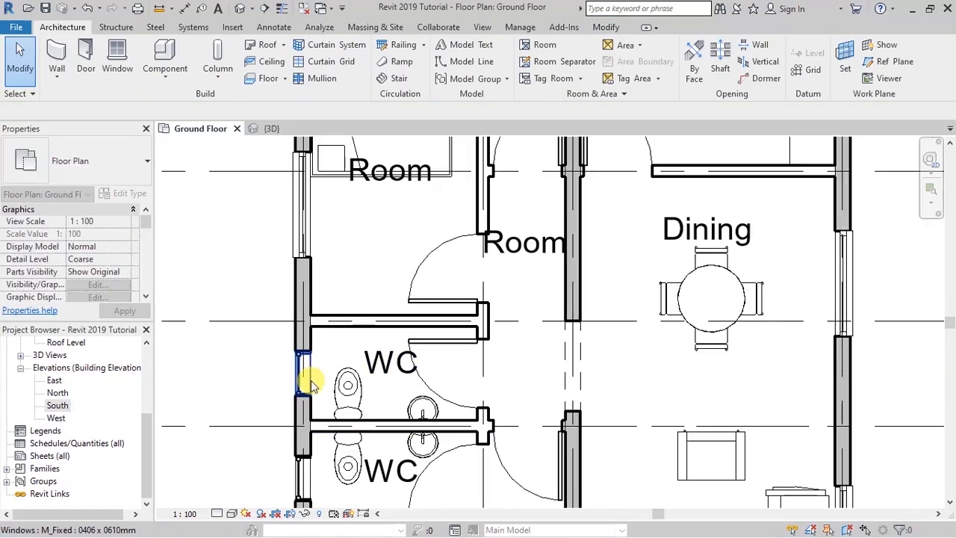
- Name the narrow corridor between grids 4 and 6 Pass. and shift its tag slightly right, off the bedroom wall
{"action": "left_click", "coordinate": [416, 314]}
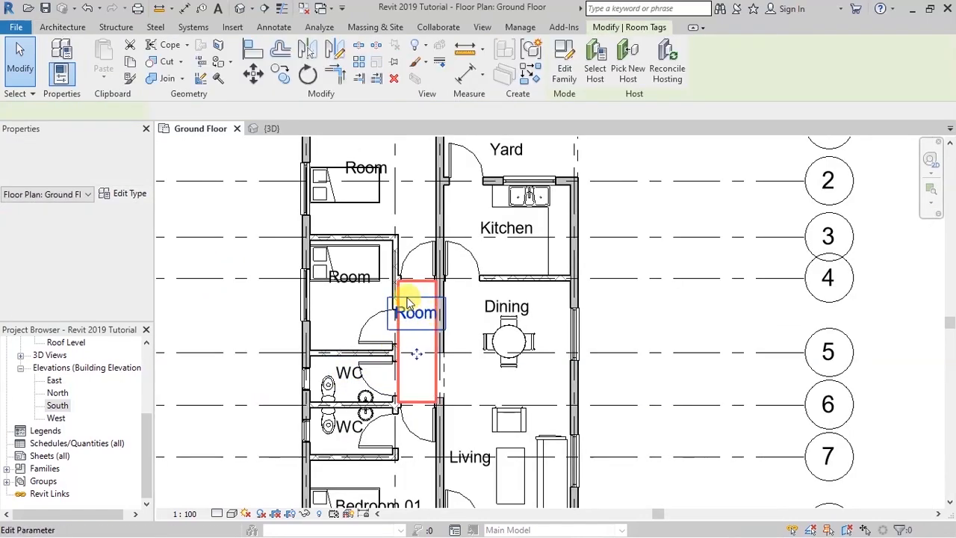
{"action": "left_click", "coordinate": [422, 315]}
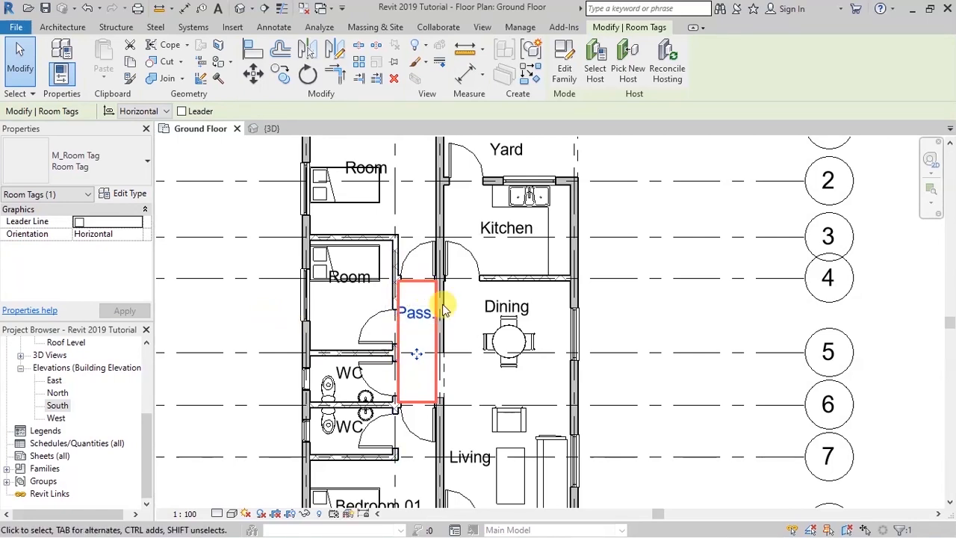
{"action": "scroll", "coordinate": [416, 317], "scroll_direction": "up", "scroll_amount": 4}
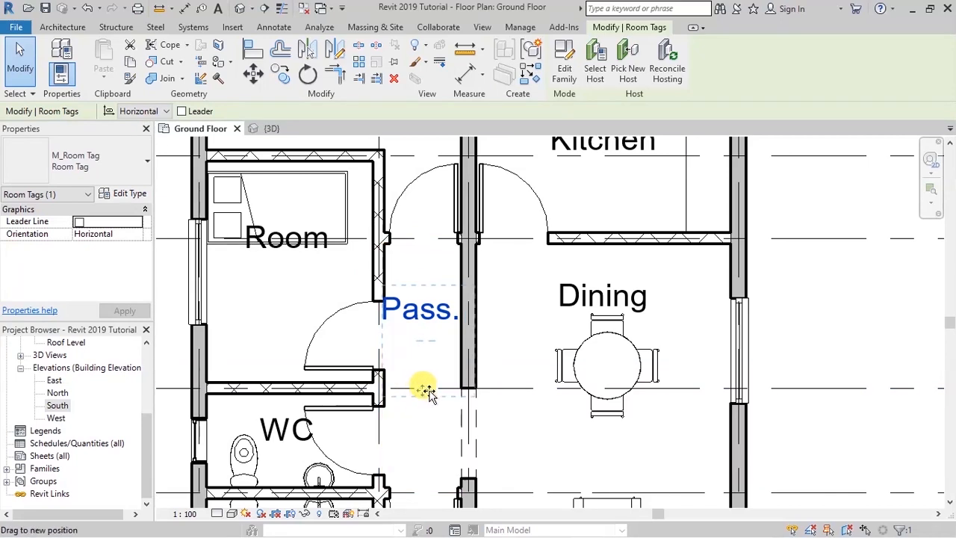
{"action": "left_click_drag", "start_coordinate": [423, 390], "coordinate": [425, 391]}
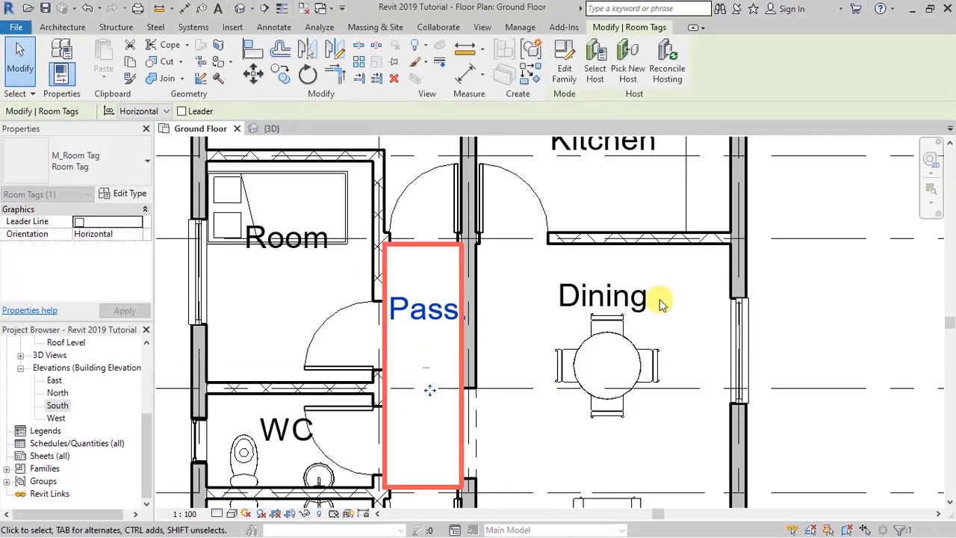
{"action": "left_click", "coordinate": [816, 282]}
{"action": "scroll", "coordinate": [441, 357], "scroll_direction": "down", "scroll_amount": 3}
{"action": "scroll", "coordinate": [441, 357], "scroll_direction": "down", "scroll_amount": 1}
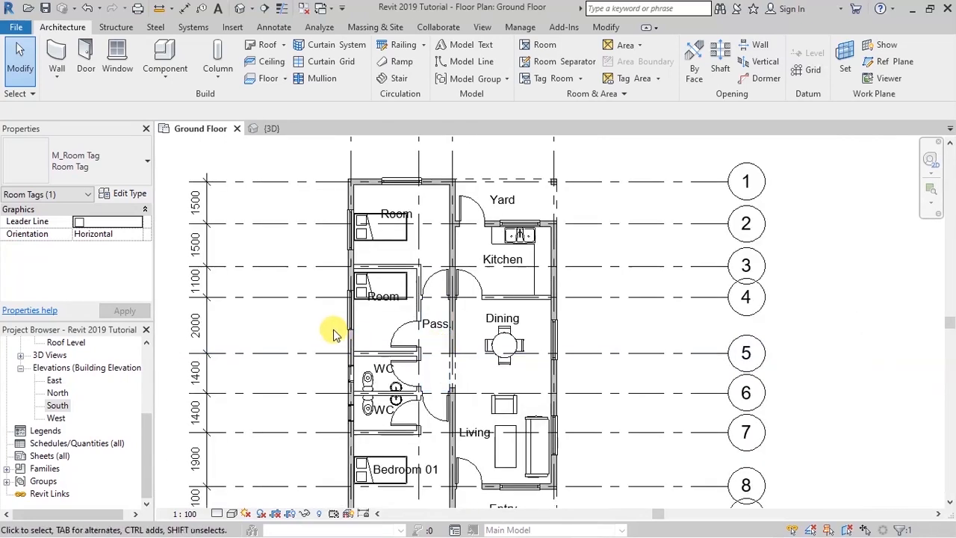
- Name the middle bedroom near grid 4 Bedroom 02 and move its tag down so it clears the bed
{"action": "scroll", "coordinate": [391, 276], "scroll_direction": "up", "scroll_amount": 4}
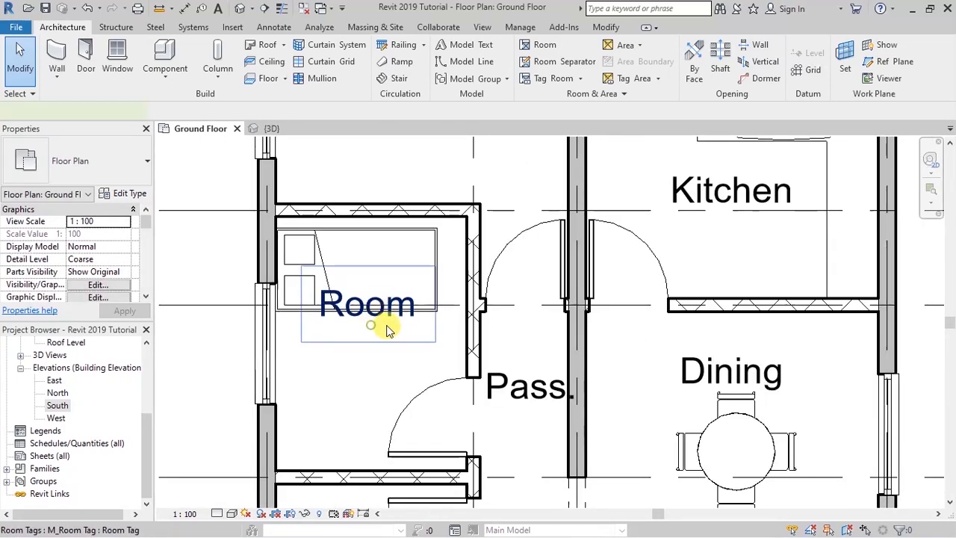
{"action": "left_click", "coordinate": [381, 317]}
{"action": "left_click", "coordinate": [382, 312]}
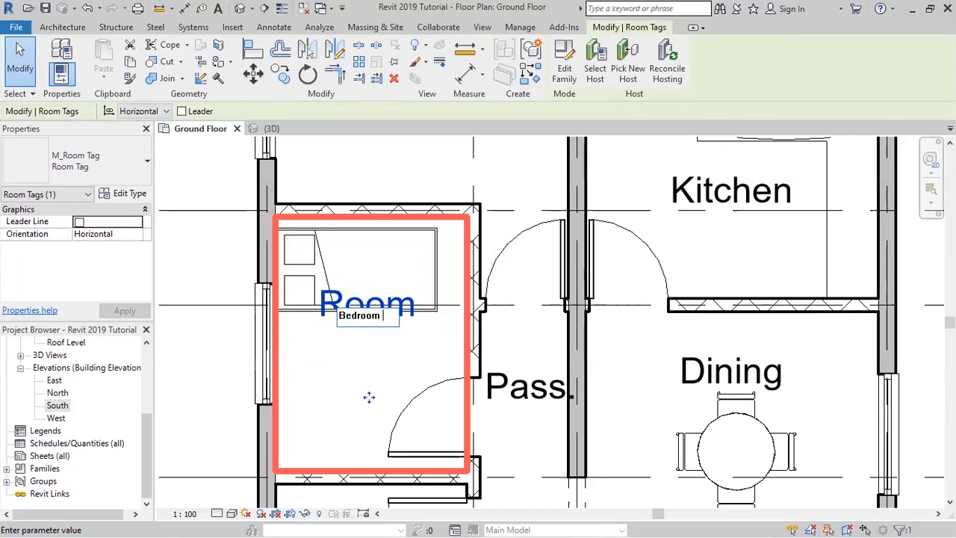
{"action": "left_click", "coordinate": [193, 259]}
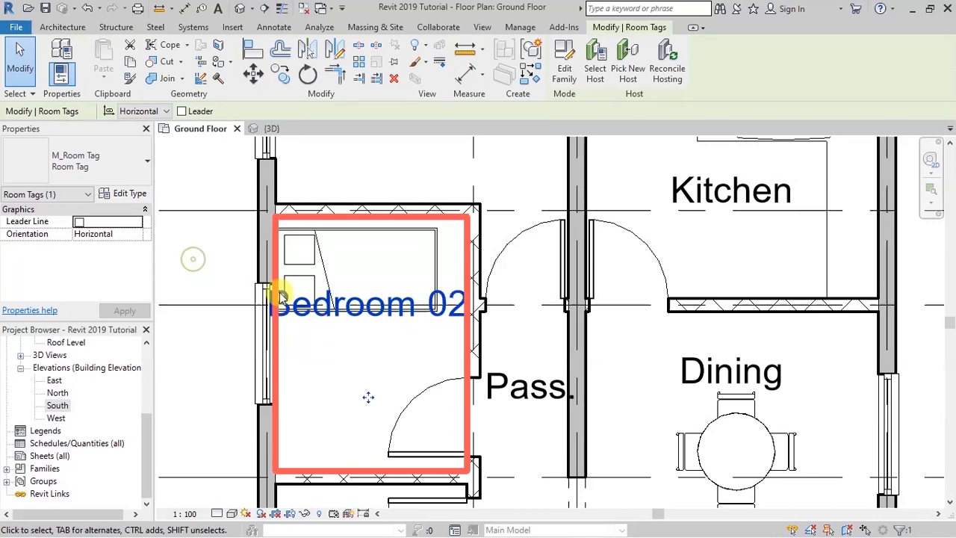
{"action": "left_click_drag", "start_coordinate": [366, 400], "coordinate": [369, 427]}
{"action": "left_click", "coordinate": [202, 267]}
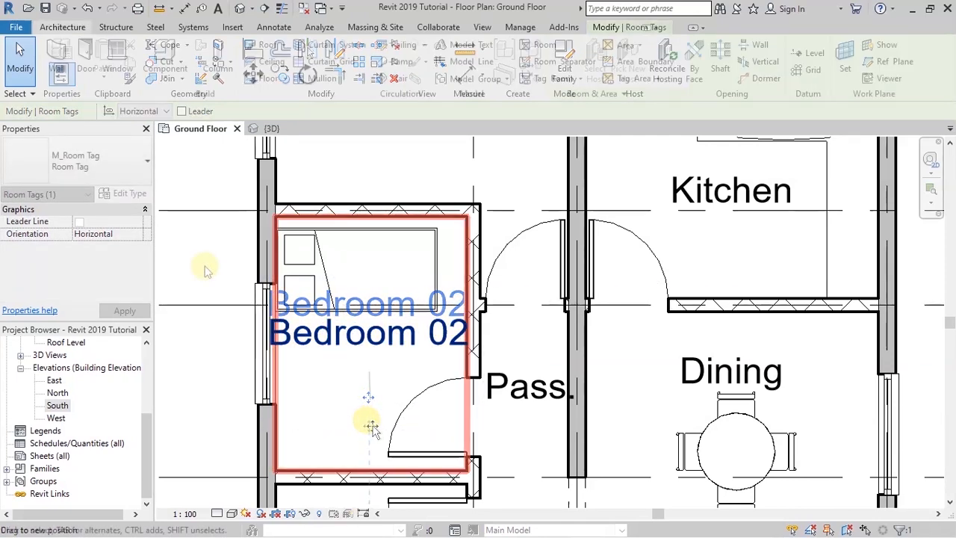
{"action": "scroll", "coordinate": [304, 399], "scroll_direction": "down", "scroll_amount": 3}
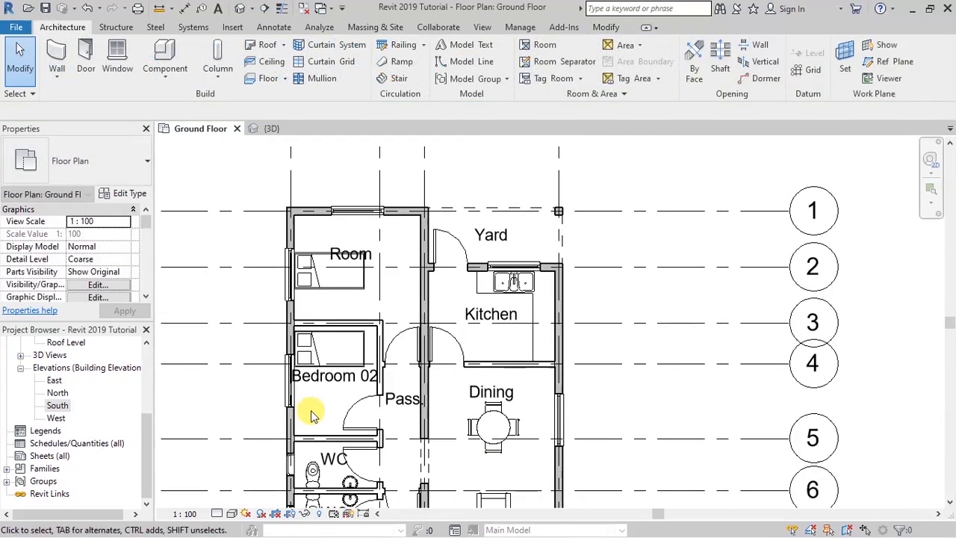
- Name the bedroom between grids 1 and 3 Bedroom 03 and move its tag up above the bed
{"action": "left_click", "coordinate": [380, 256]}
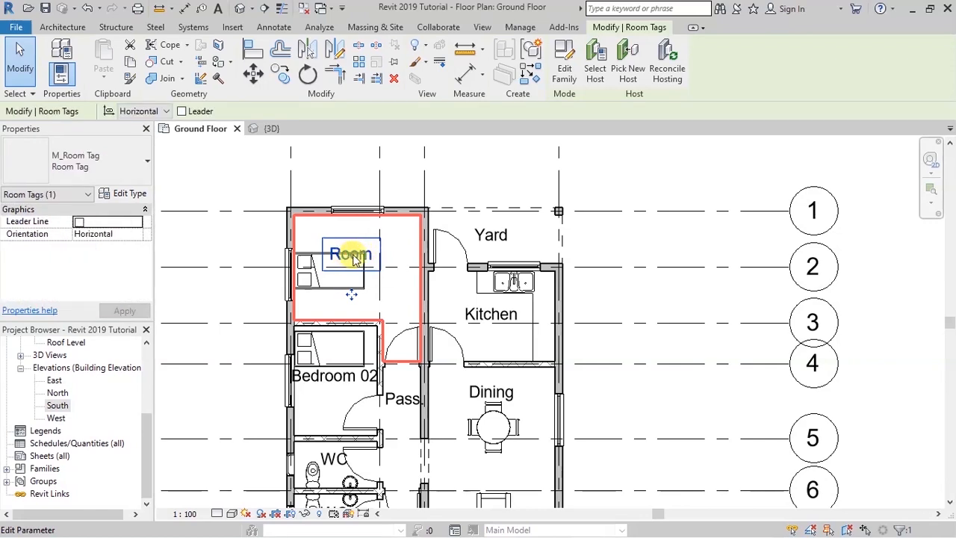
{"action": "left_click", "coordinate": [379, 254]}
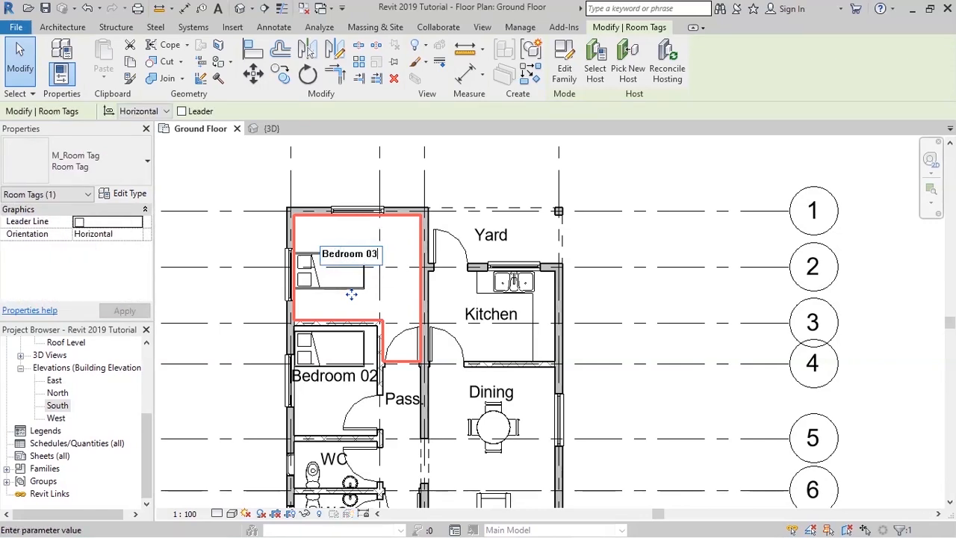
{"action": "left_click", "coordinate": [213, 246]}
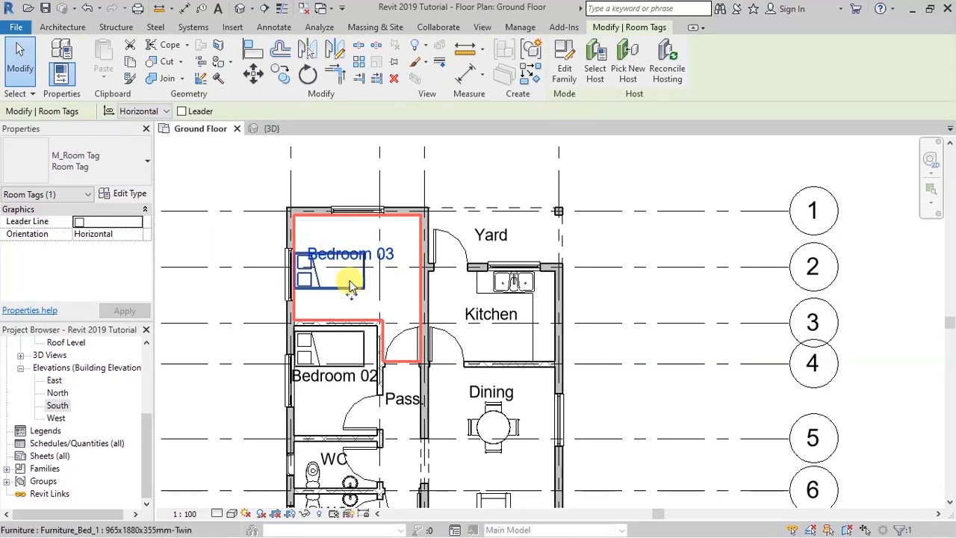
{"action": "left_click_drag", "start_coordinate": [351, 295], "coordinate": [352, 262]}
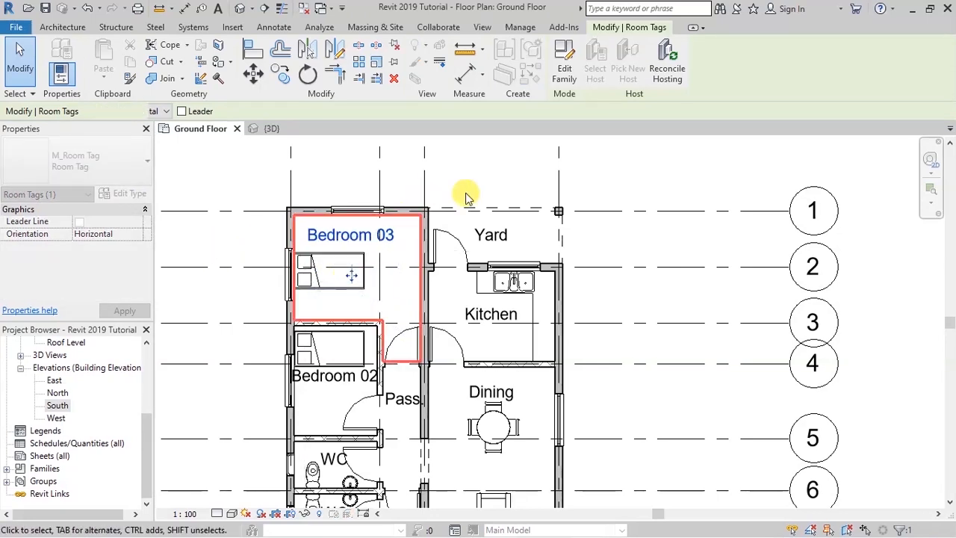
{"action": "left_click", "coordinate": [629, 149]}
- Save the project with all of its room names and tags in place
{"action": "scroll", "coordinate": [523, 187], "scroll_direction": "down", "scroll_amount": 3}
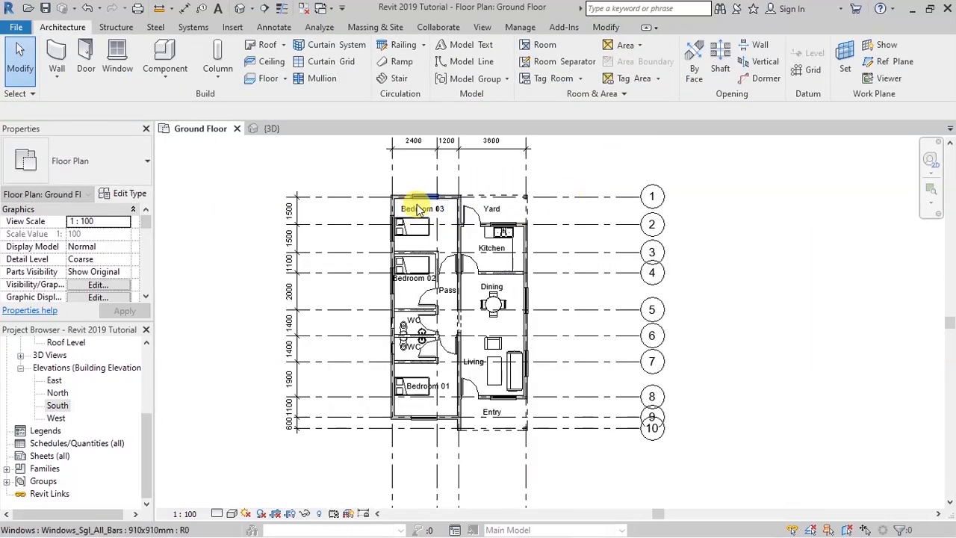
{"action": "scroll", "coordinate": [418, 250], "scroll_direction": "up", "scroll_amount": 3}
{"action": "key", "text": "ctrl+s"}
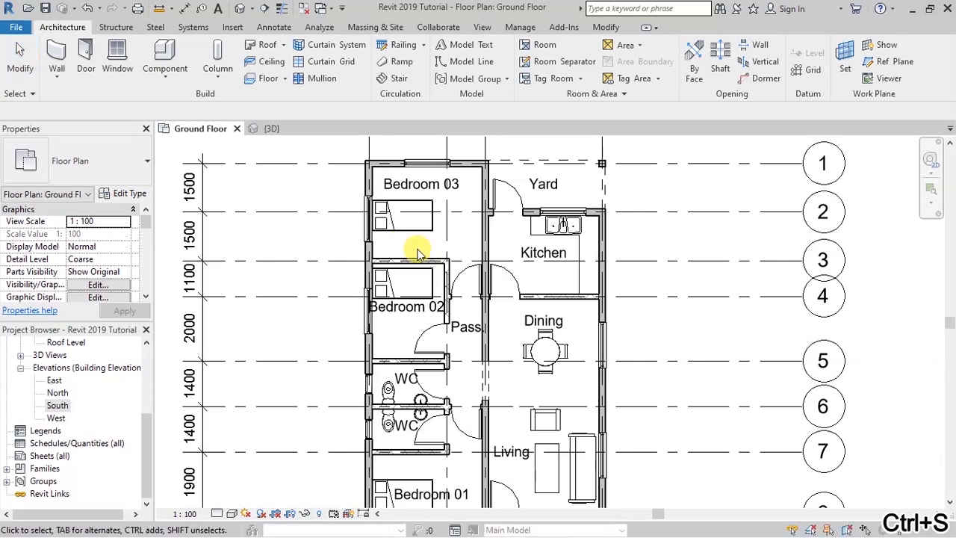
- Examine the room names and tag positions across the floor plan, from Bedroom 03 and Yard down to Bedroom 01 and Entry
{"action": "scroll", "coordinate": [414, 157], "scroll_direction": "up", "scroll_amount": 3}
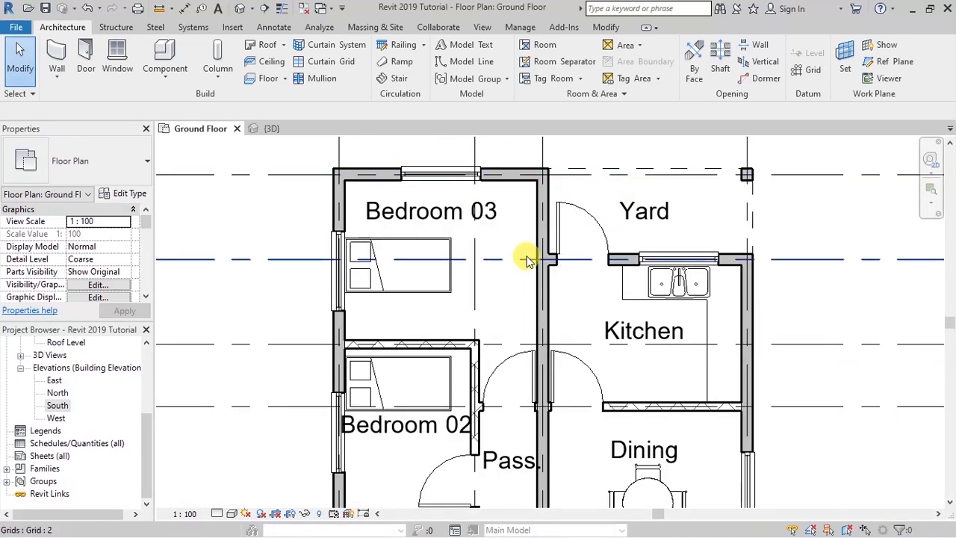
{"action": "scroll", "coordinate": [613, 153], "scroll_direction": "up", "scroll_amount": 1}
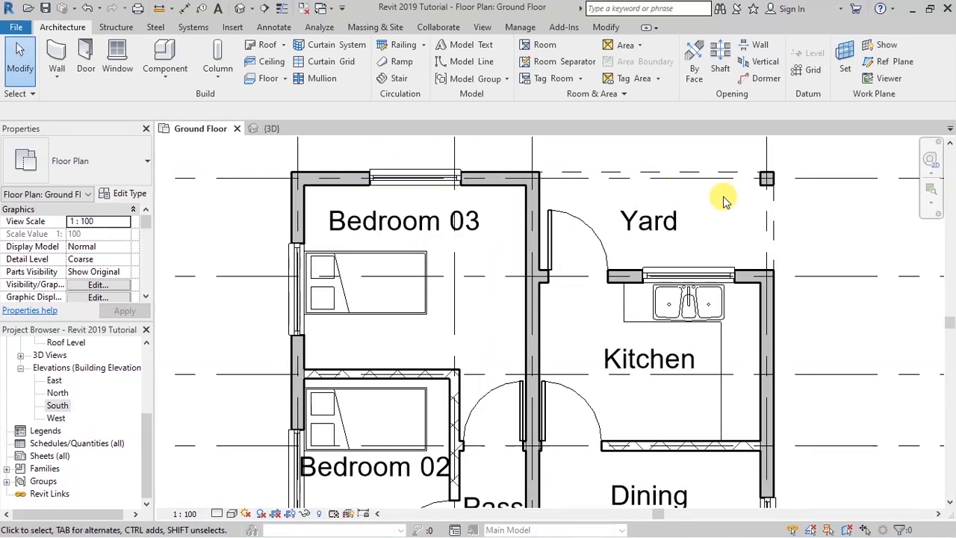
{"action": "scroll", "coordinate": [723, 199], "scroll_direction": "up", "scroll_amount": 1}
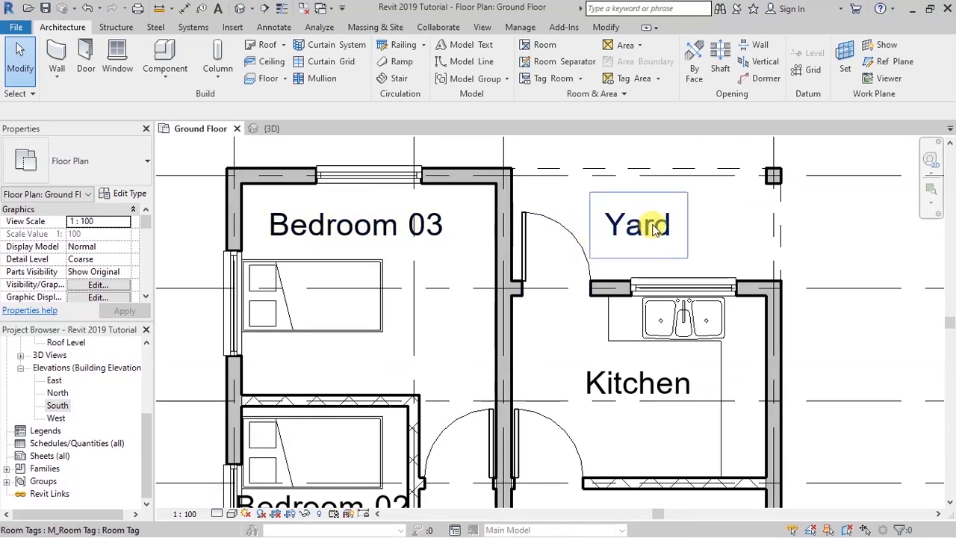
{"action": "middle_click_drag", "start_coordinate": [481, 357], "coordinate": [482, 244]}
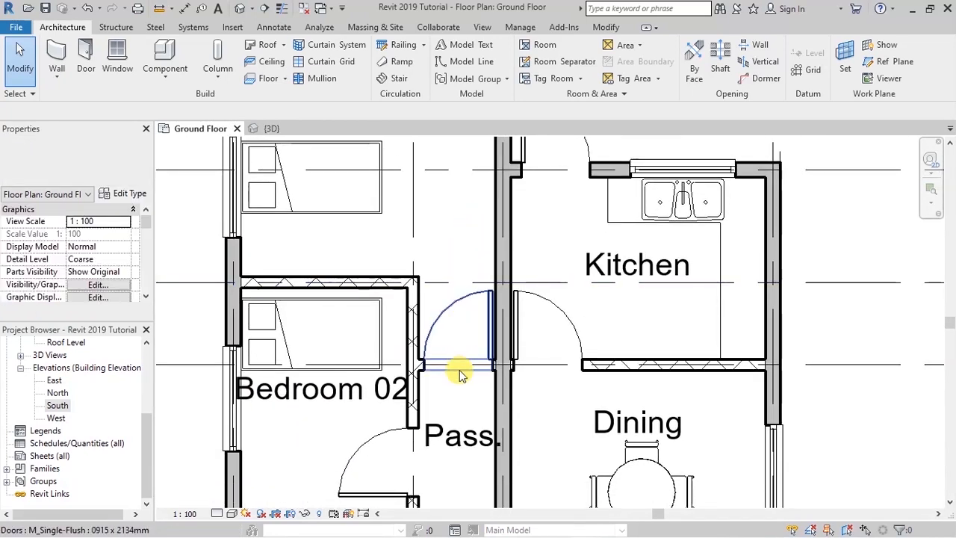
{"action": "middle_click_drag", "start_coordinate": [464, 406], "coordinate": [464, 242]}
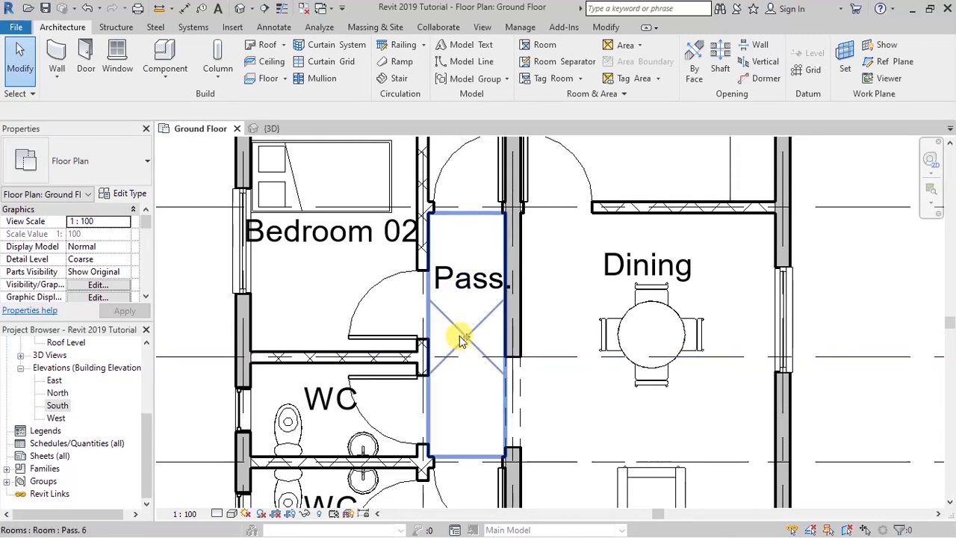
{"action": "middle_click_drag", "start_coordinate": [561, 397], "coordinate": [553, 258]}
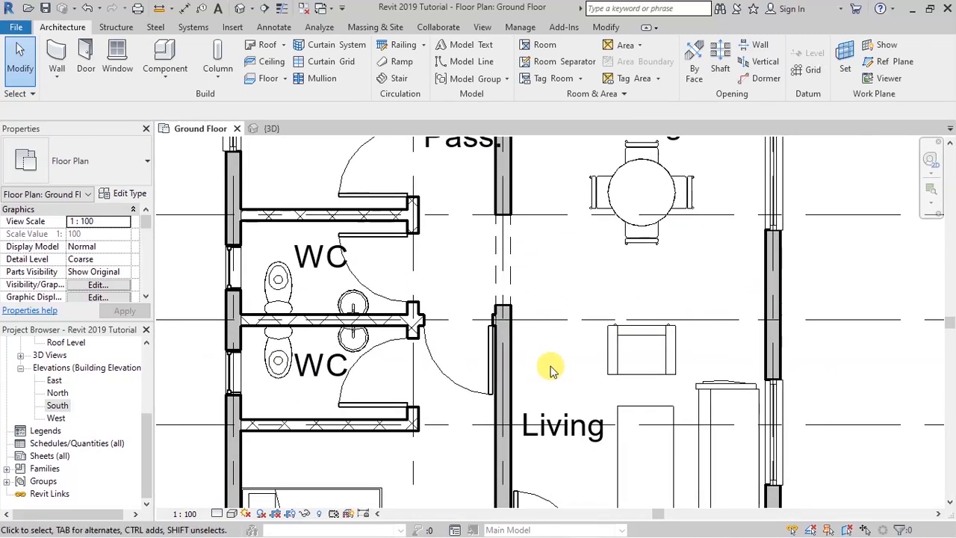
{"action": "middle_click_drag", "start_coordinate": [834, 367], "coordinate": [842, 247]}
{"action": "middle_click_drag", "start_coordinate": [852, 422], "coordinate": [849, 309]}
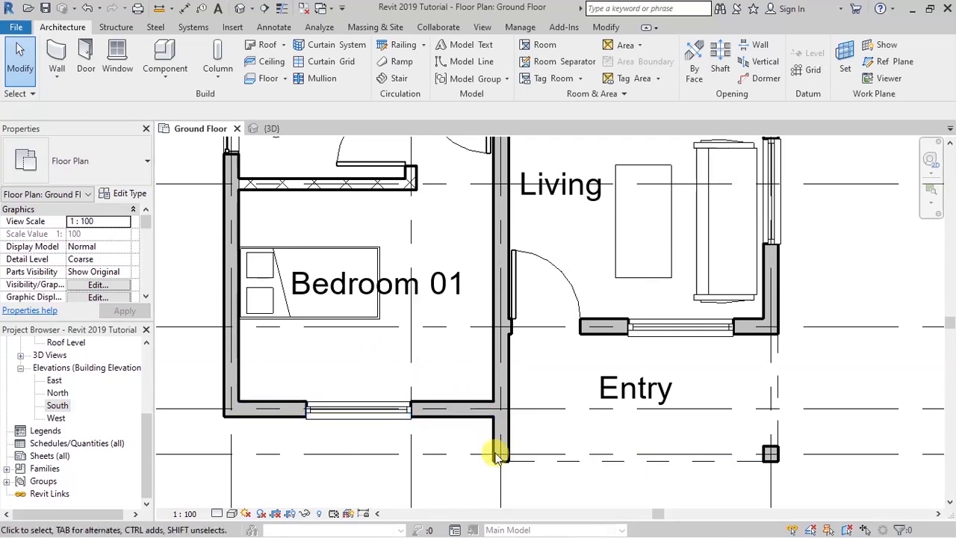
{"action": "scroll", "coordinate": [478, 457], "scroll_direction": "down", "scroll_amount": 4}
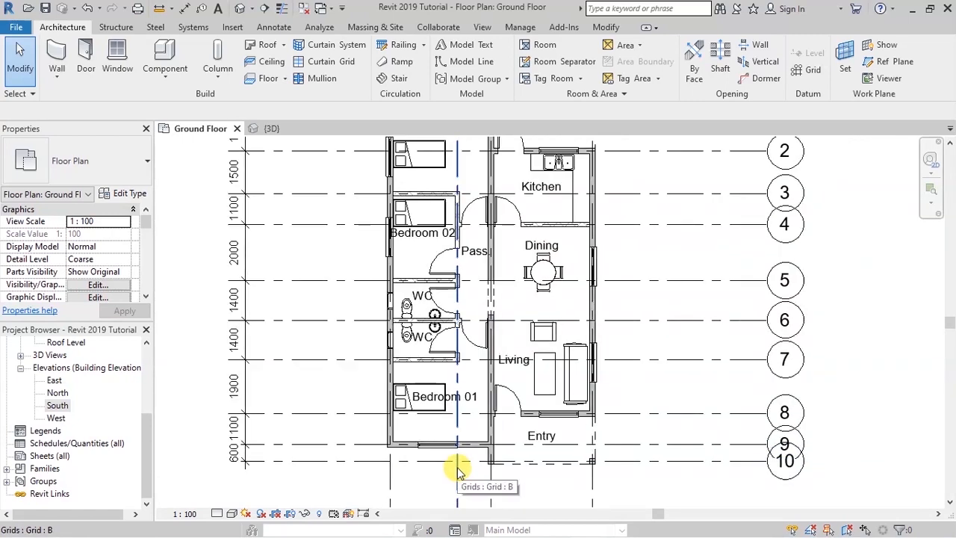
{"action": "scroll", "coordinate": [454, 465], "scroll_direction": "down", "scroll_amount": 1}
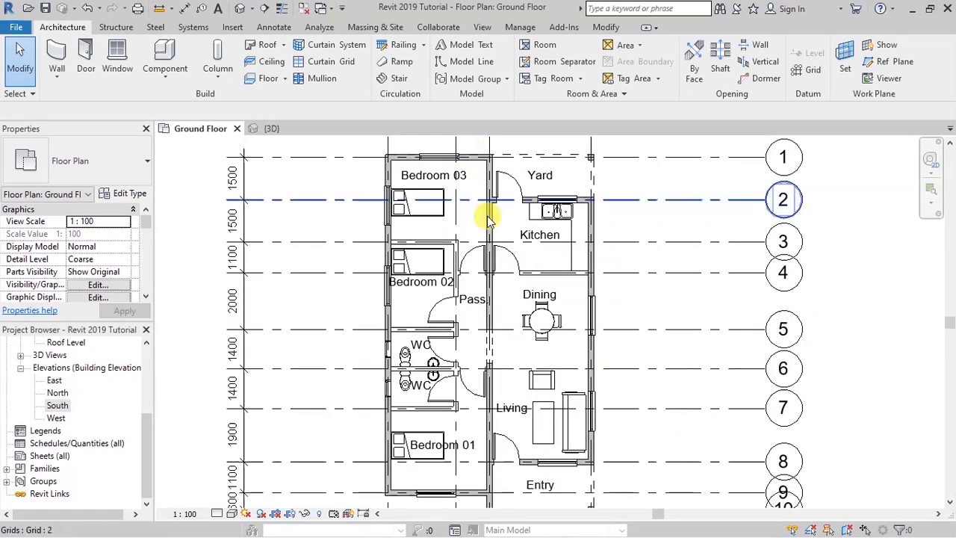
- Open the layer structure of the exterior wall type beside Bedroom 03 and browse materials for its Structure layer
{"action": "scroll", "coordinate": [502, 207], "scroll_direction": "up", "scroll_amount": 1}
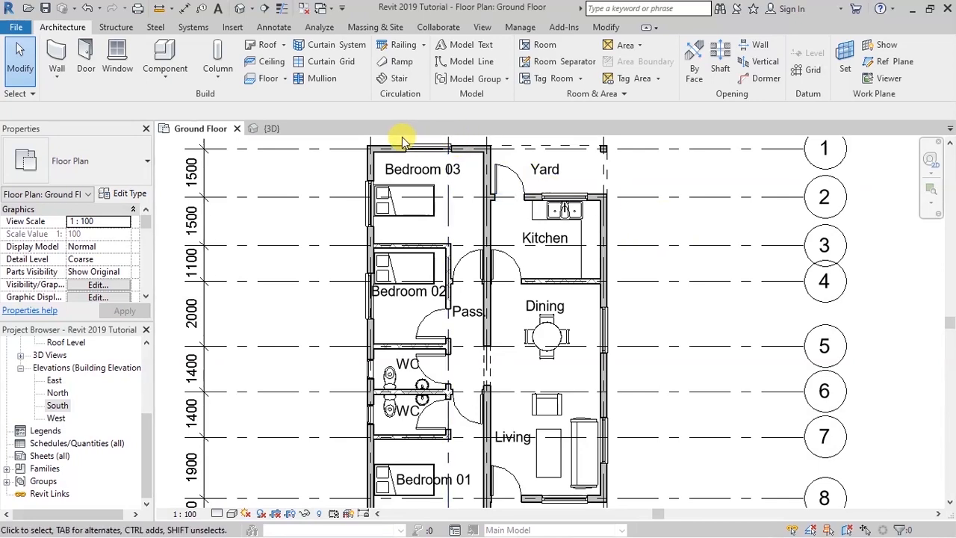
{"action": "scroll", "coordinate": [398, 138], "scroll_direction": "up", "scroll_amount": 2}
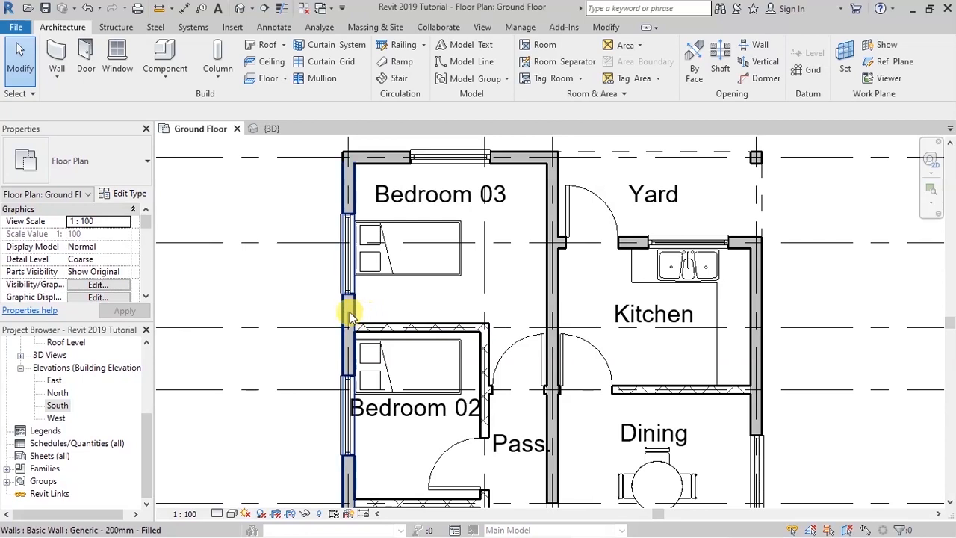
{"action": "left_click", "coordinate": [354, 312]}
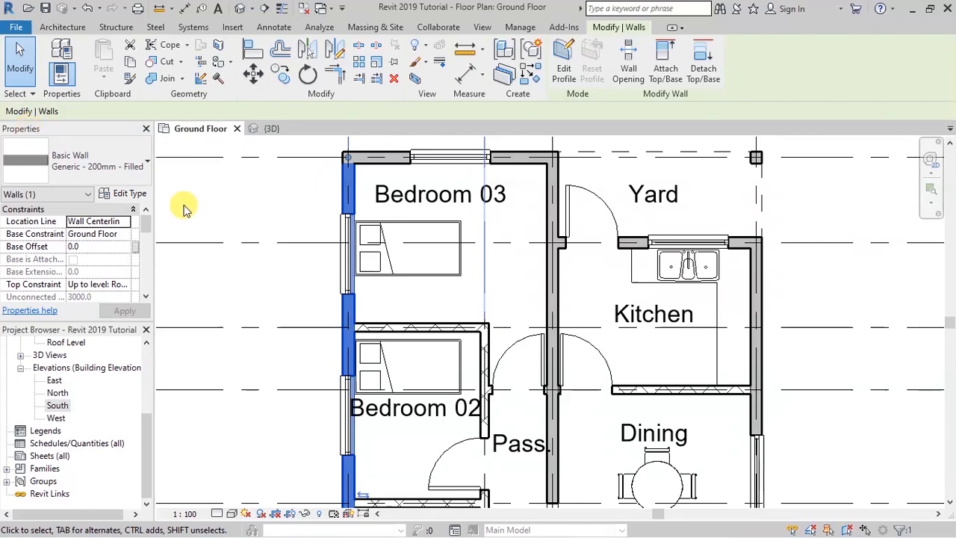
{"action": "left_click", "coordinate": [132, 195]}
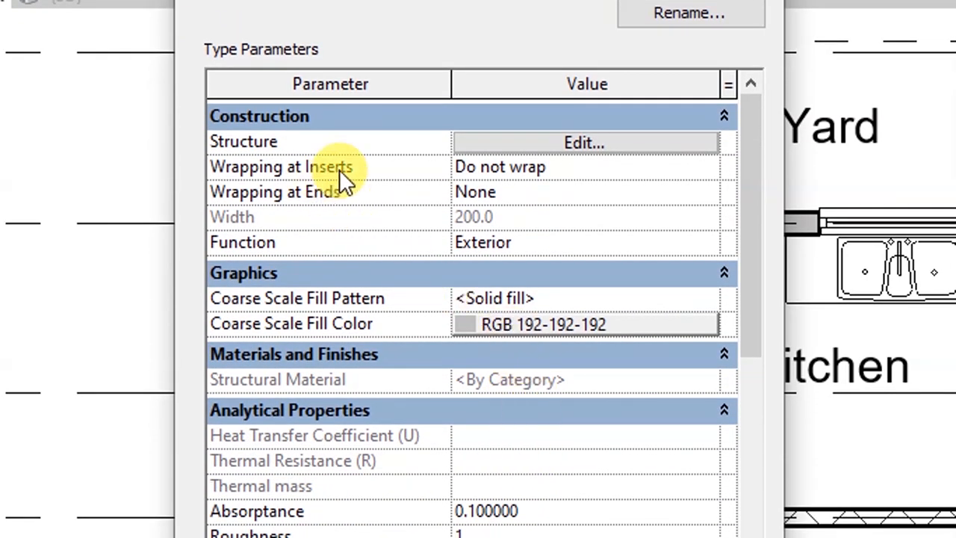
{"action": "left_click", "coordinate": [510, 144]}
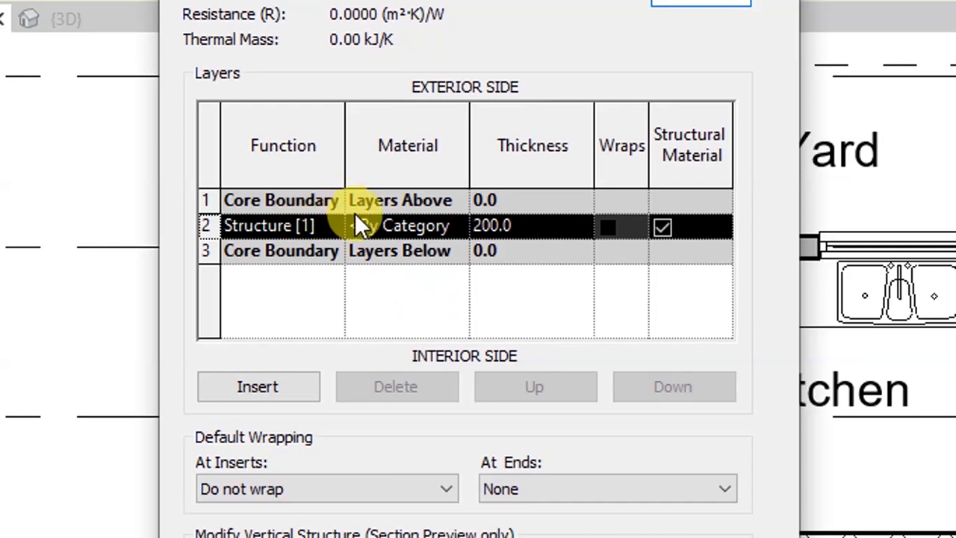
{"action": "left_click", "coordinate": [371, 225]}
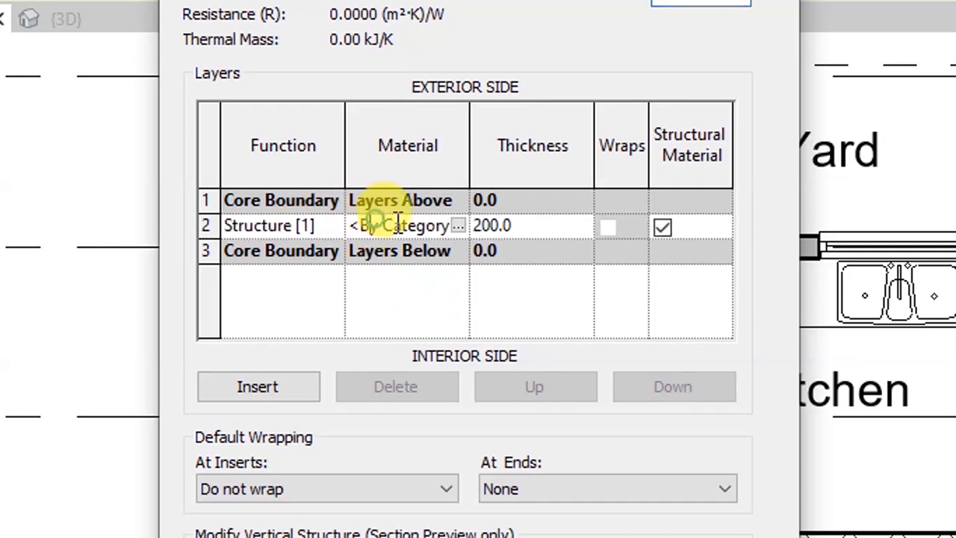
{"action": "left_click", "coordinate": [455, 224]}
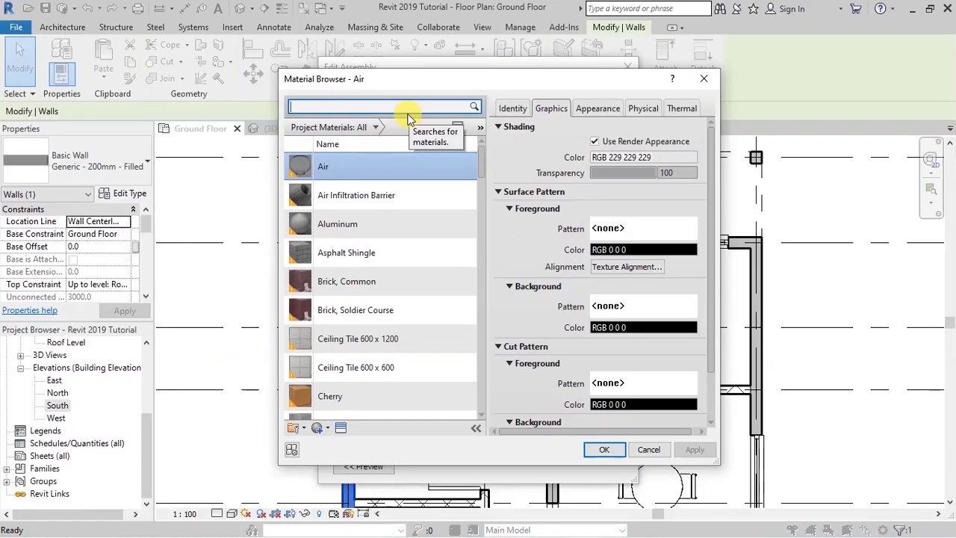
{"action": "left_click", "coordinate": [348, 106]}
{"action": "type", "text": "stone"}
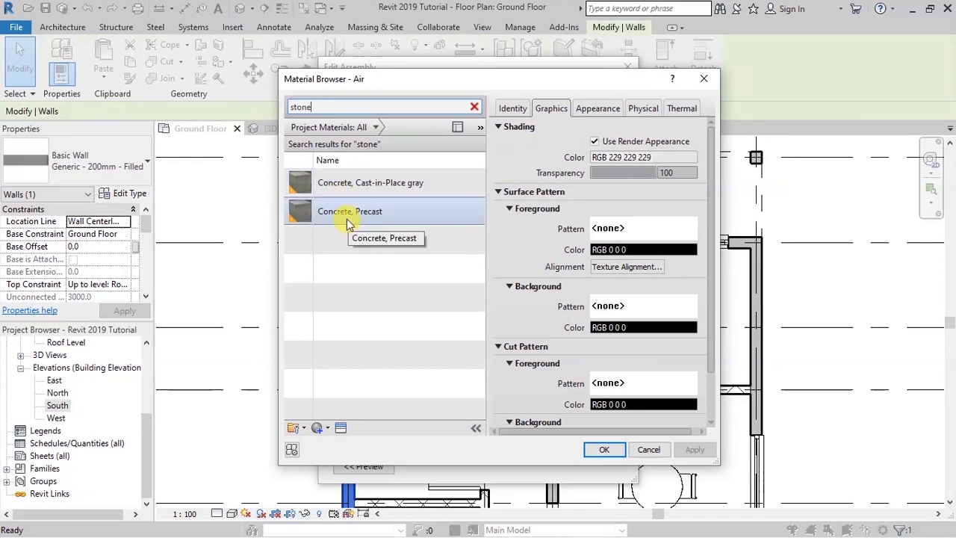
{"action": "left_click", "coordinate": [474, 107]}
{"action": "left_click", "coordinate": [317, 106]}
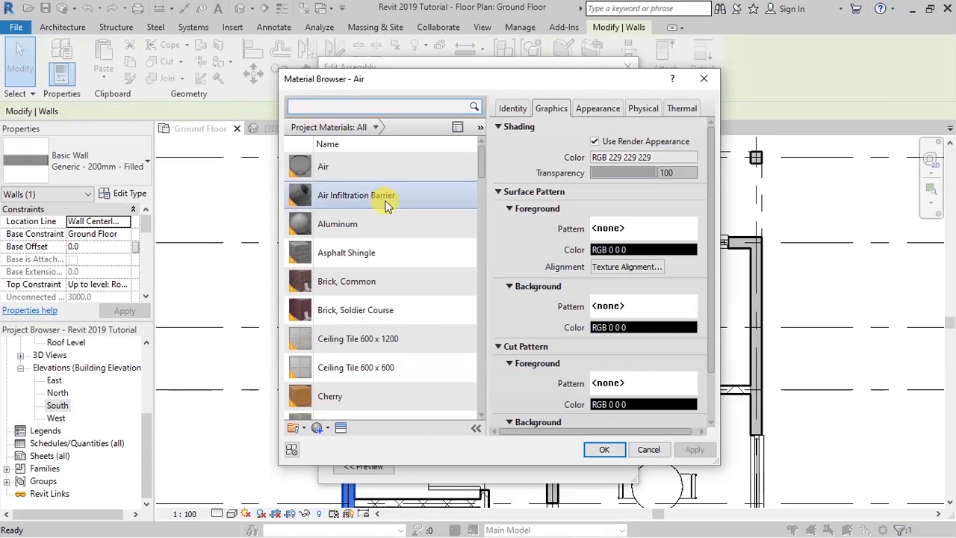
- Assign the Concrete Masonry Units material to the wall's Structure layer
{"action": "scroll", "coordinate": [385, 205], "scroll_direction": "down", "scroll_amount": 3}
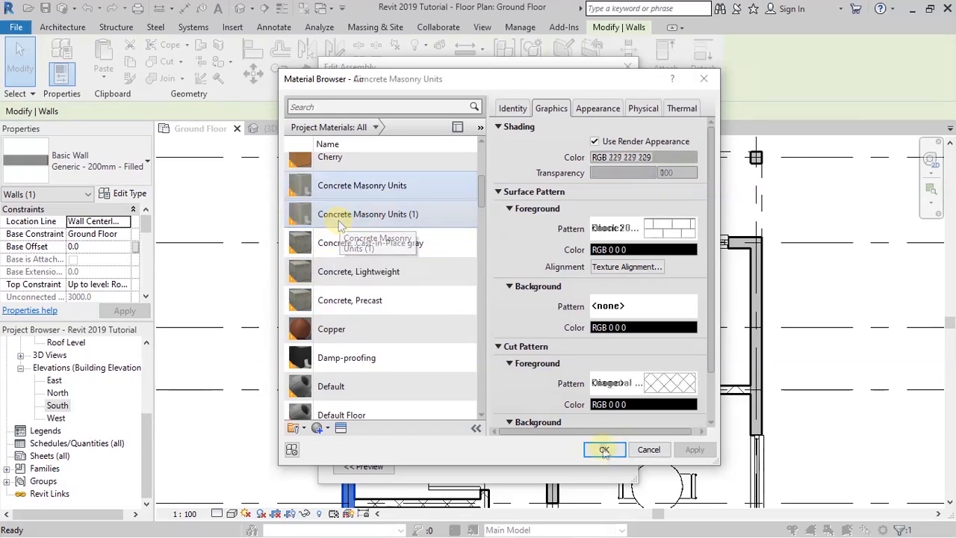
{"action": "left_click", "coordinate": [603, 449]}
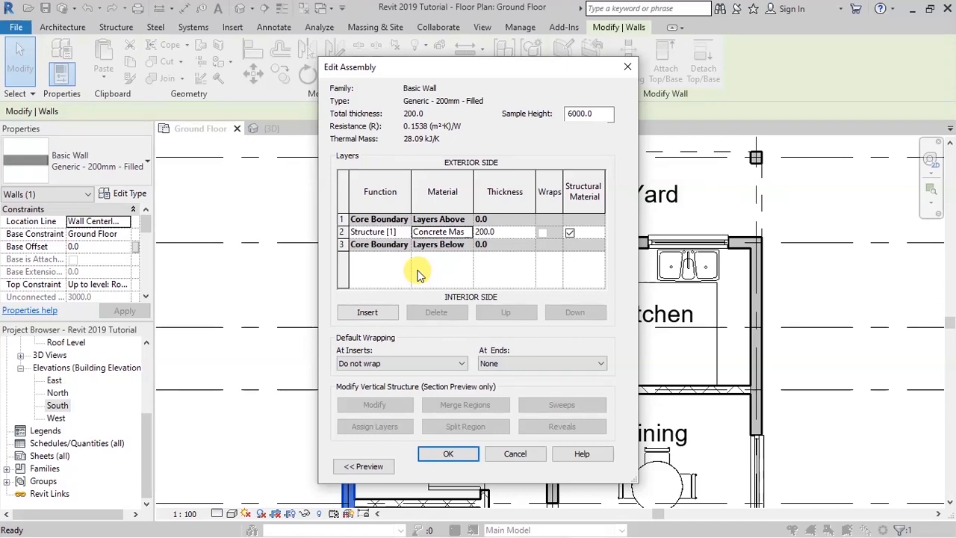
- Insert a new layer above the core boundary on the exterior side with the Finish 2 [5] function
{"action": "left_click", "coordinate": [369, 313]}
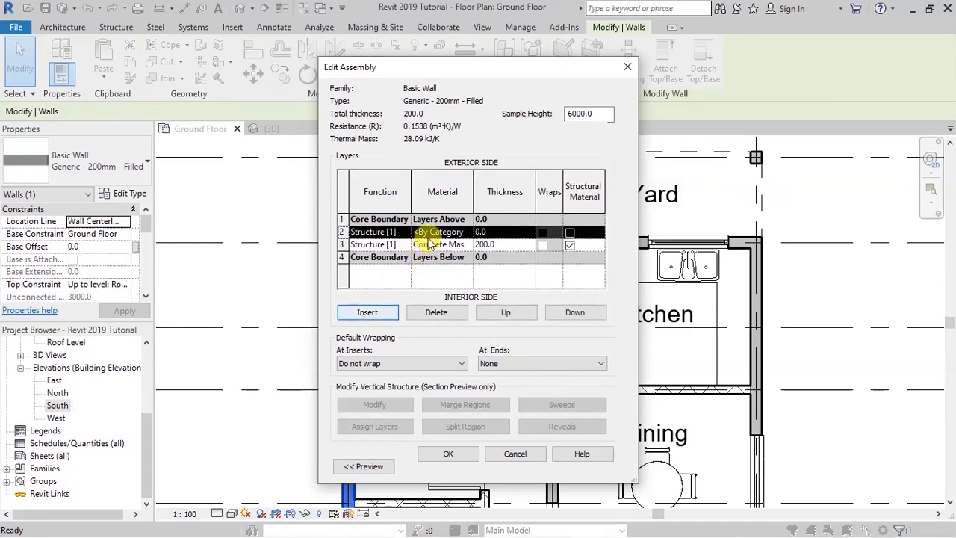
{"action": "left_click", "coordinate": [508, 313]}
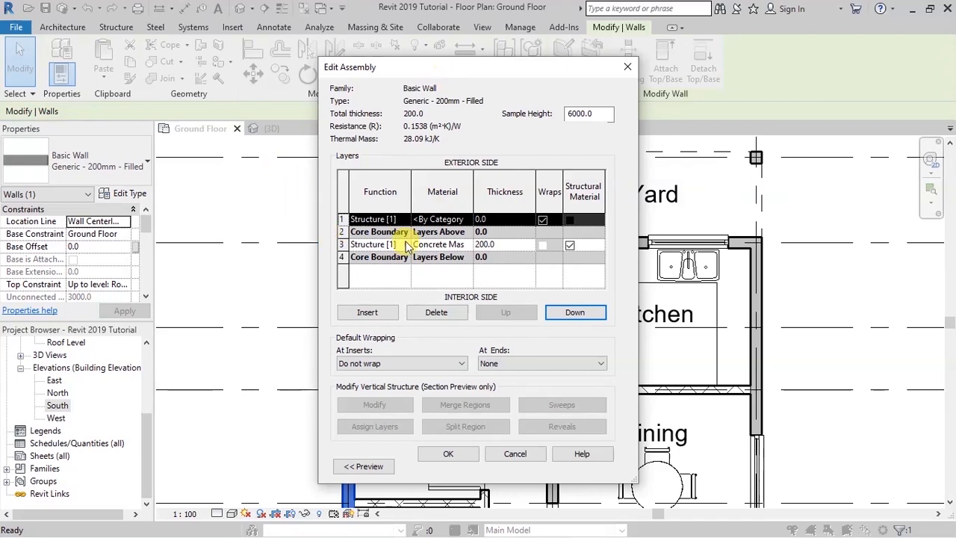
{"action": "left_click", "coordinate": [383, 219]}
{"action": "left_click", "coordinate": [403, 220]}
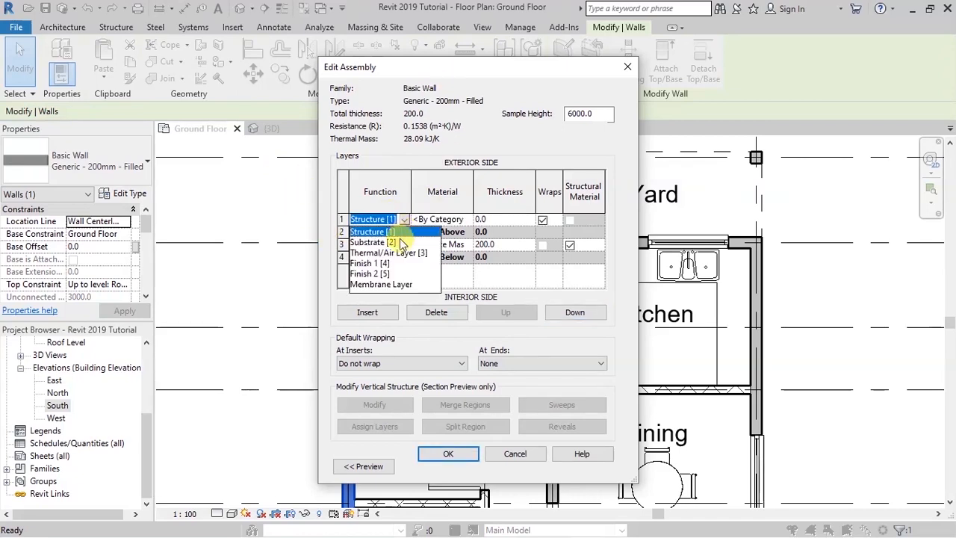
{"action": "left_click", "coordinate": [381, 274]}
- Search the materials for plaster, assign Gypsum Wall Board to the exterior finish layer and set its thickness to 15 mm
{"action": "left_click", "coordinate": [462, 219]}
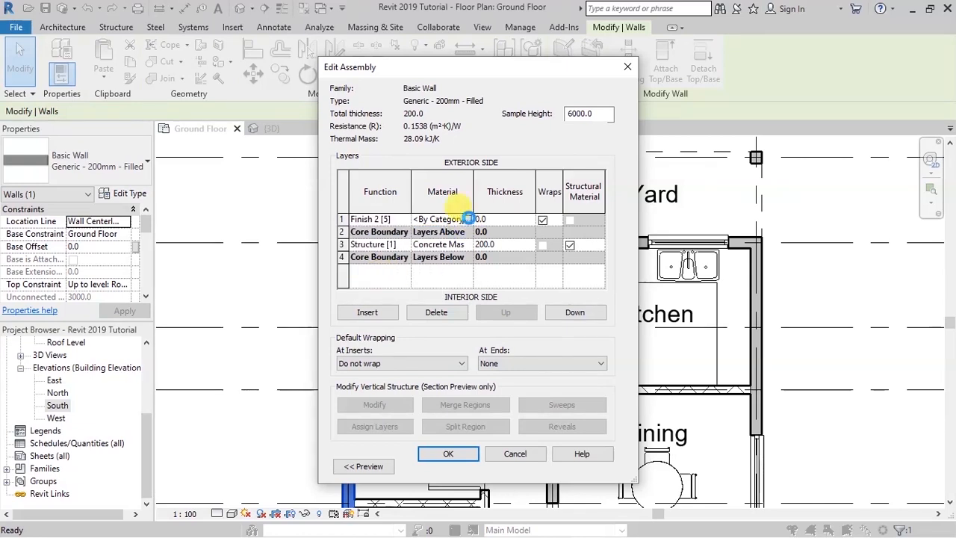
{"action": "left_click", "coordinate": [467, 218]}
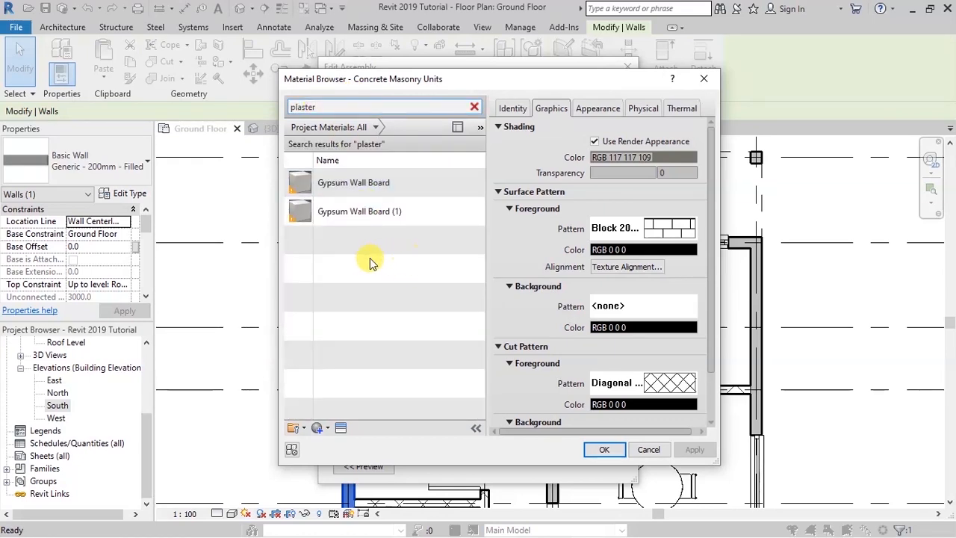
{"action": "left_click", "coordinate": [354, 183]}
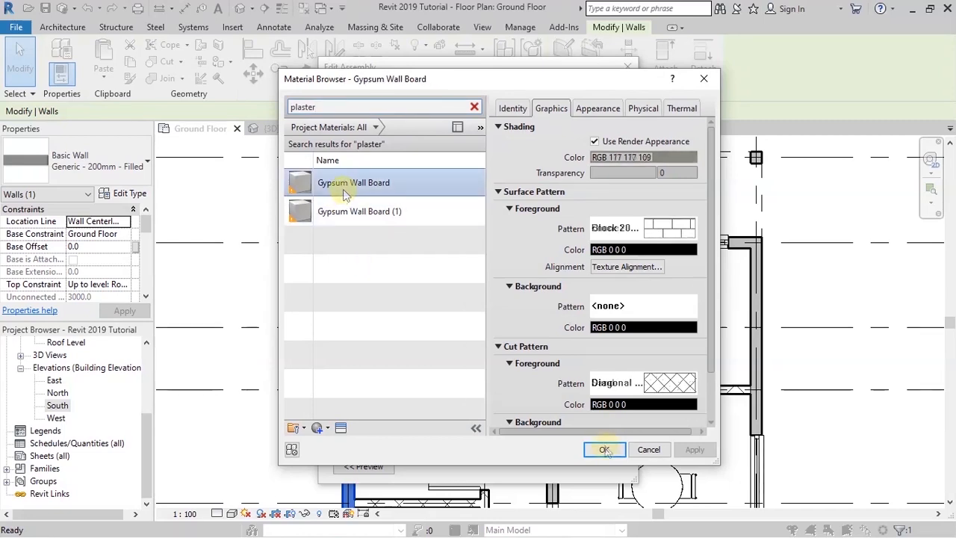
{"action": "left_click", "coordinate": [603, 448]}
{"action": "left_click", "coordinate": [489, 218]}
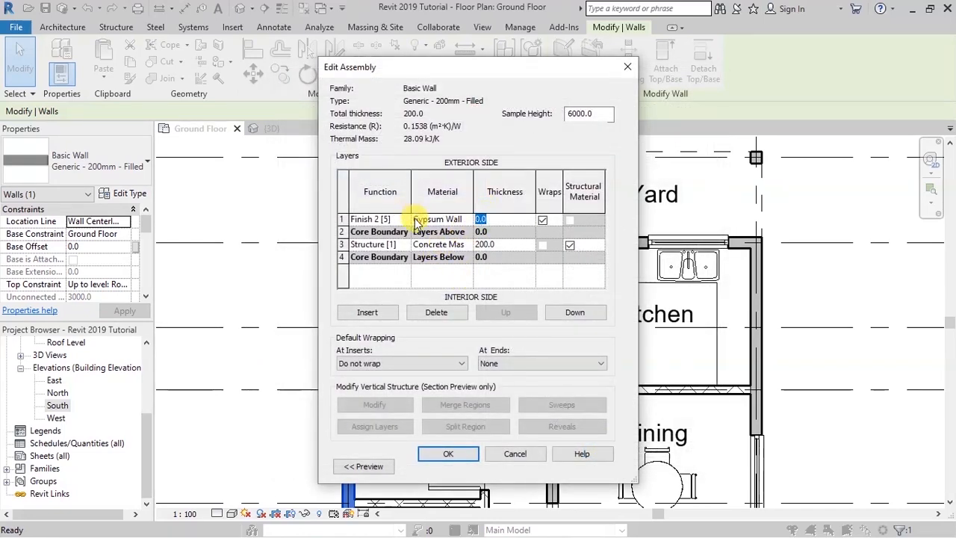
{"action": "type", "text": "15"}
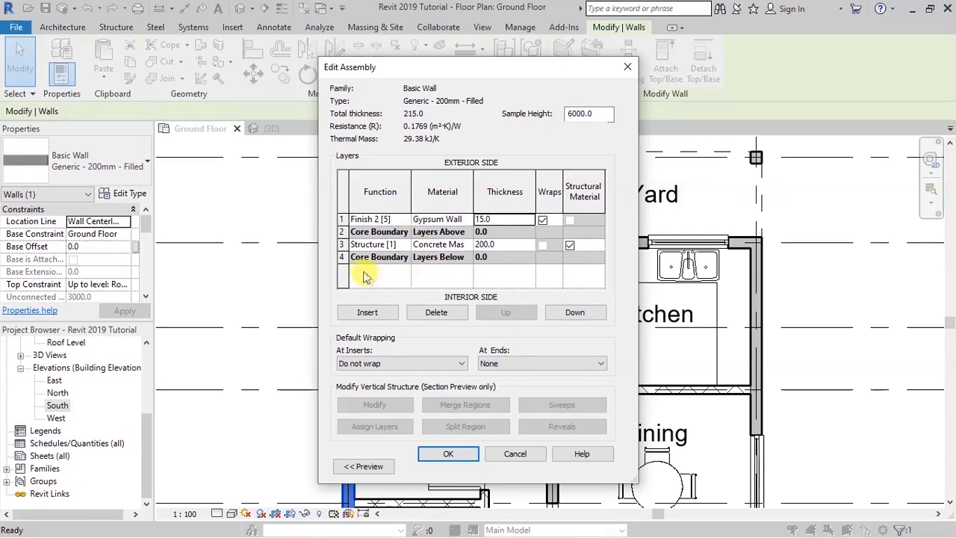
- Insert another layer below the core boundary on the interior side with the Finish 1 [4] function
{"action": "left_click", "coordinate": [370, 312]}
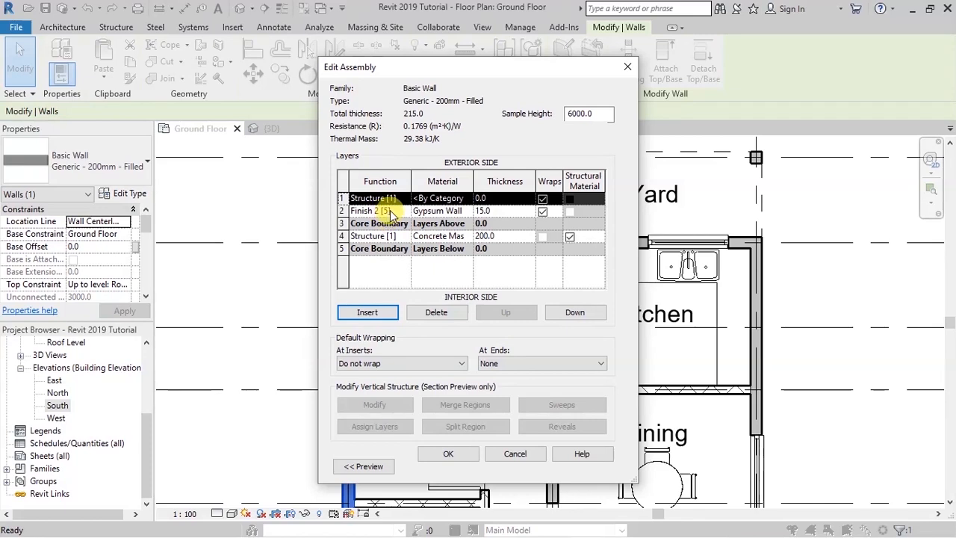
{"action": "left_click", "coordinate": [576, 313]}
{"action": "left_click", "coordinate": [582, 316]}
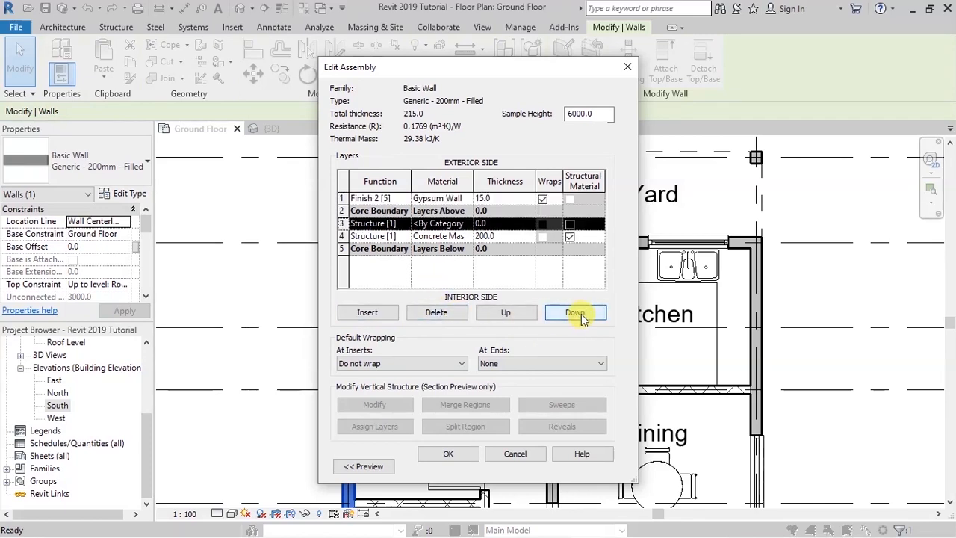
{"action": "left_click", "coordinate": [583, 315]}
{"action": "left_click", "coordinate": [582, 316]}
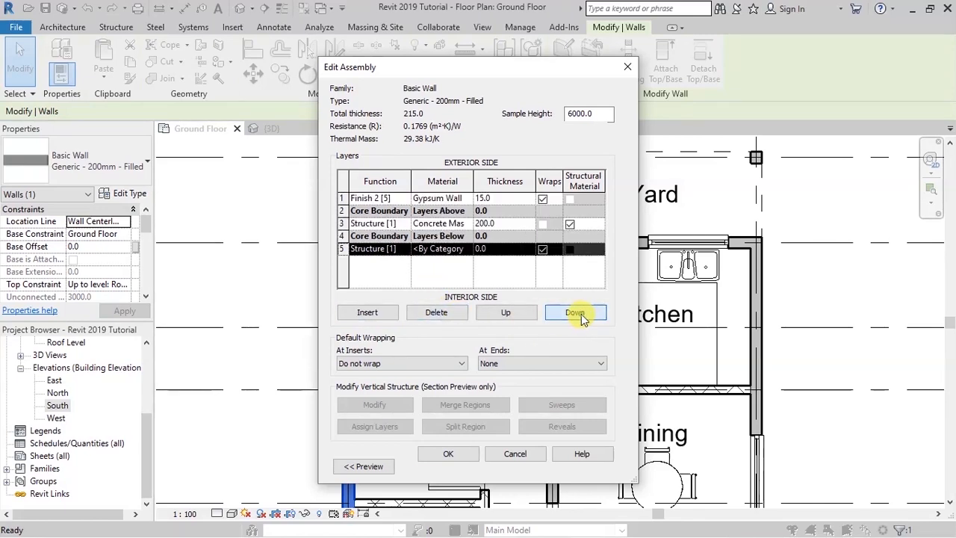
{"action": "left_click", "coordinate": [398, 247]}
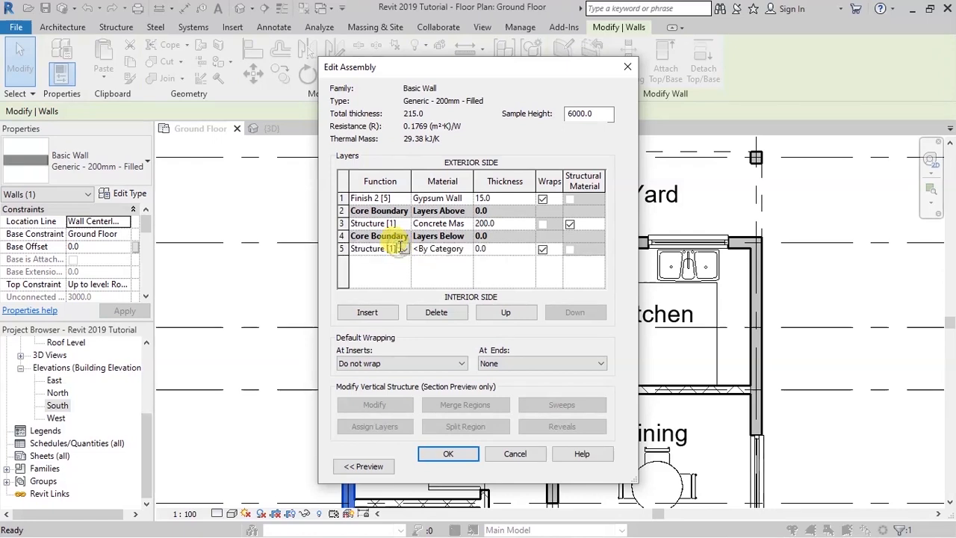
{"action": "left_click", "coordinate": [404, 249]}
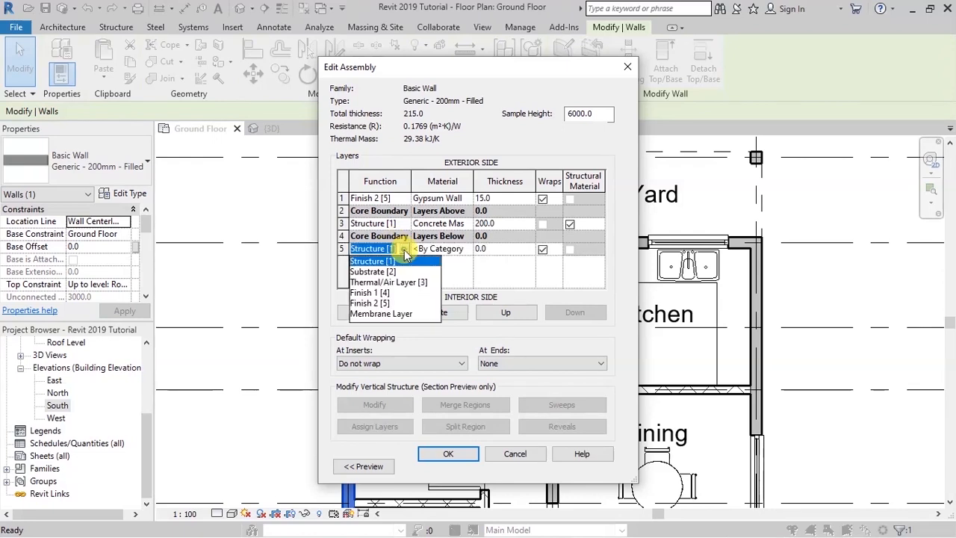
{"action": "left_click", "coordinate": [373, 292]}
- Assign Gypsum Wall Board to the interior Finish 1 [4] layer and set its thickness to 15 mm
{"action": "left_click", "coordinate": [461, 250]}
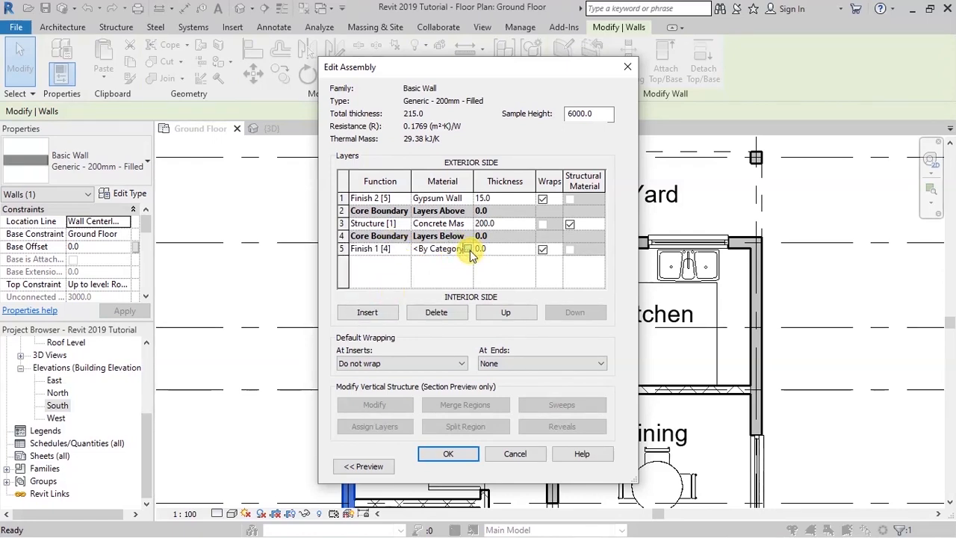
{"action": "left_click", "coordinate": [466, 248]}
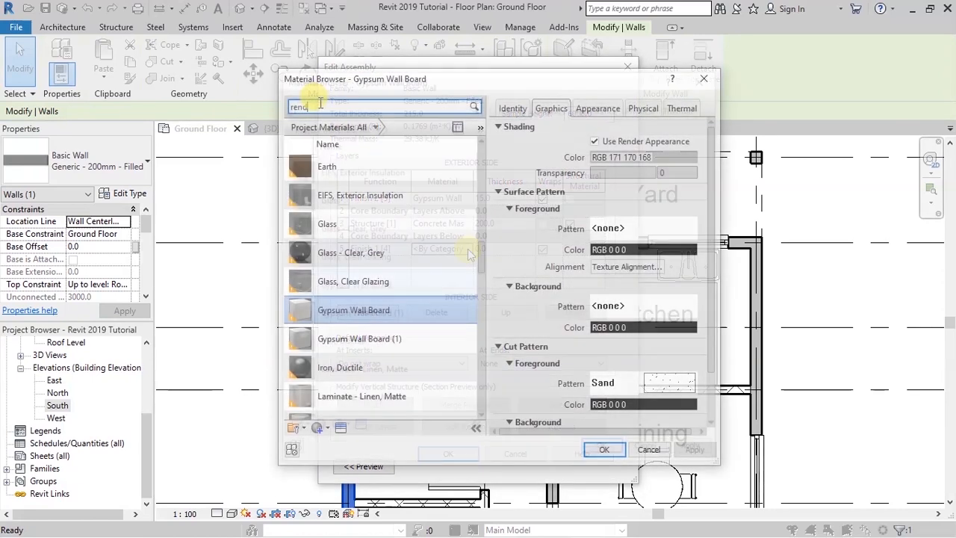
{"action": "type", "text": "er"}
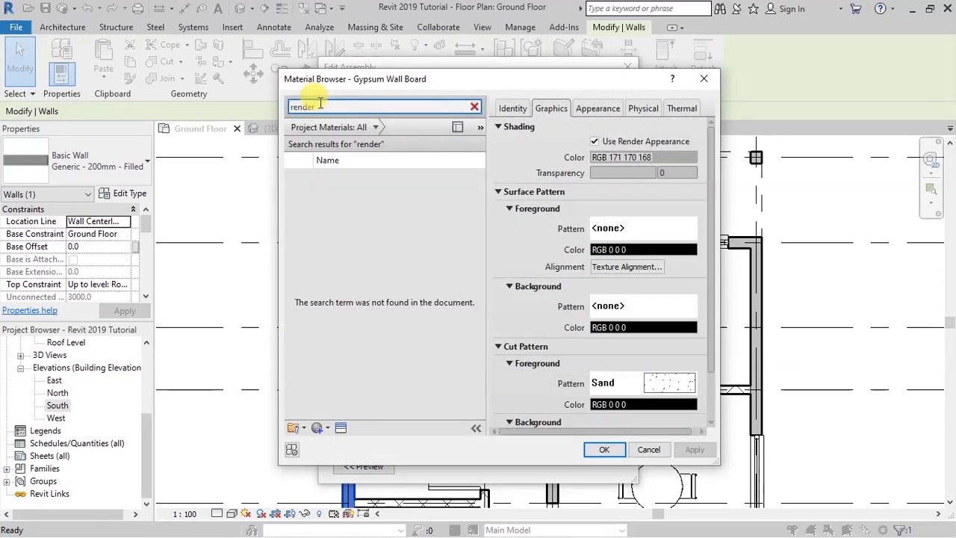
{"action": "key", "text": "BackSpace"}
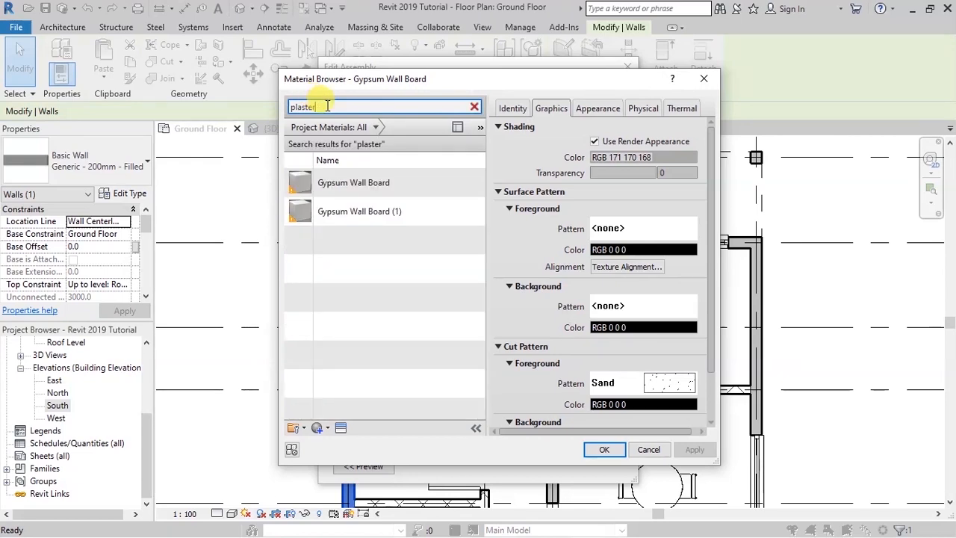
{"action": "left_click", "coordinate": [377, 181]}
{"action": "left_click", "coordinate": [603, 449]}
{"action": "key", "text": "Tab"}
{"action": "type", "text": "1"}
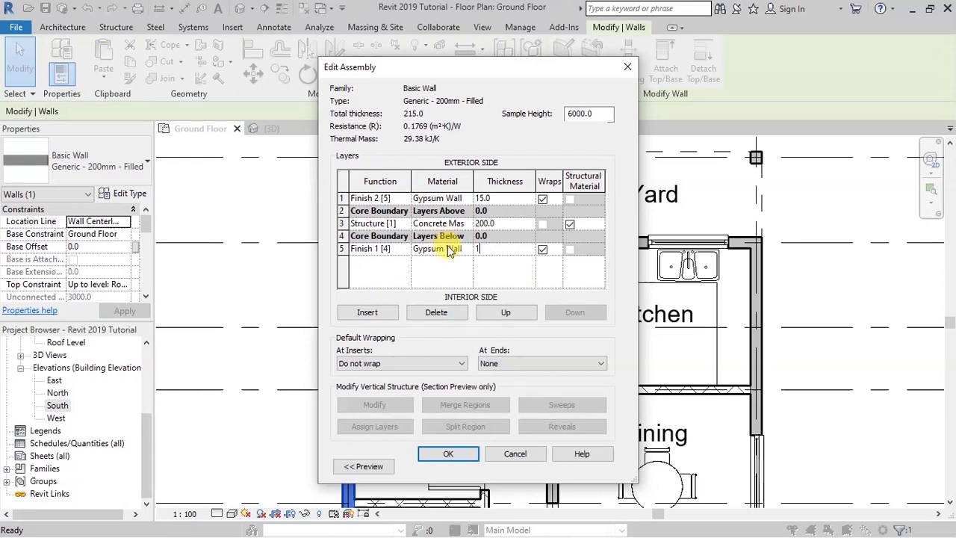
{"action": "type", "text": "5"}
- Set the concrete masonry Structure layer's thickness to 170 mm and accept the edited wall assembly
{"action": "left_click", "coordinate": [496, 223]}
{"action": "double_click", "coordinate": [506, 218]}
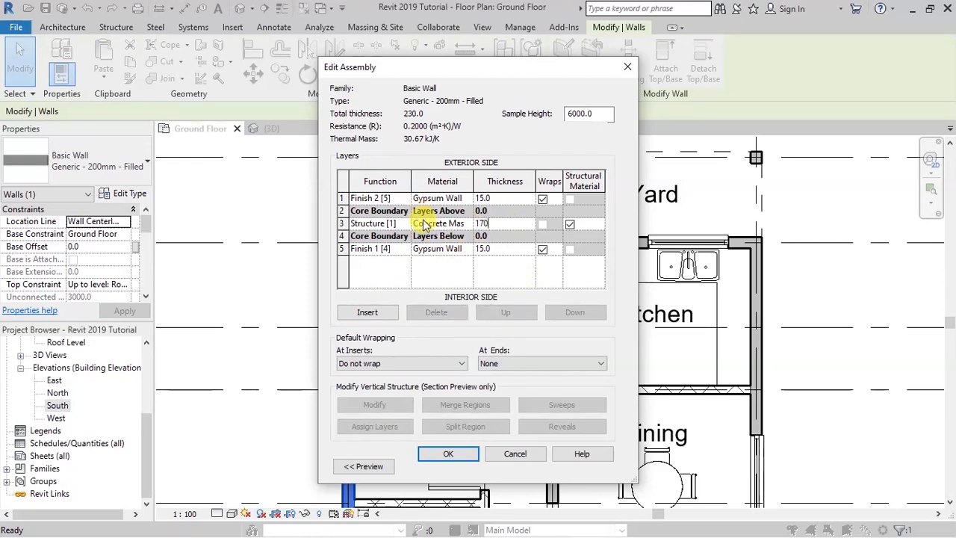
{"action": "left_click", "coordinate": [462, 266]}
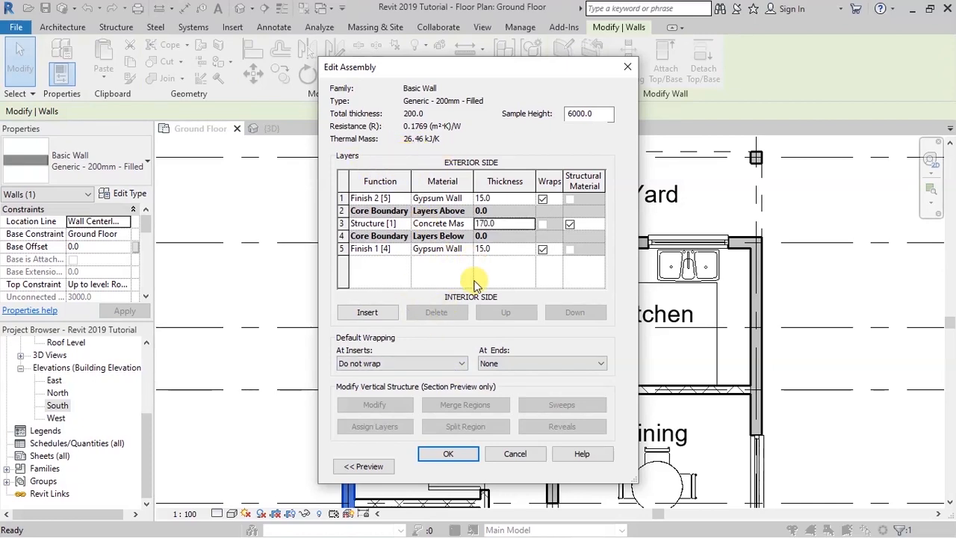
{"action": "left_click", "coordinate": [448, 457]}
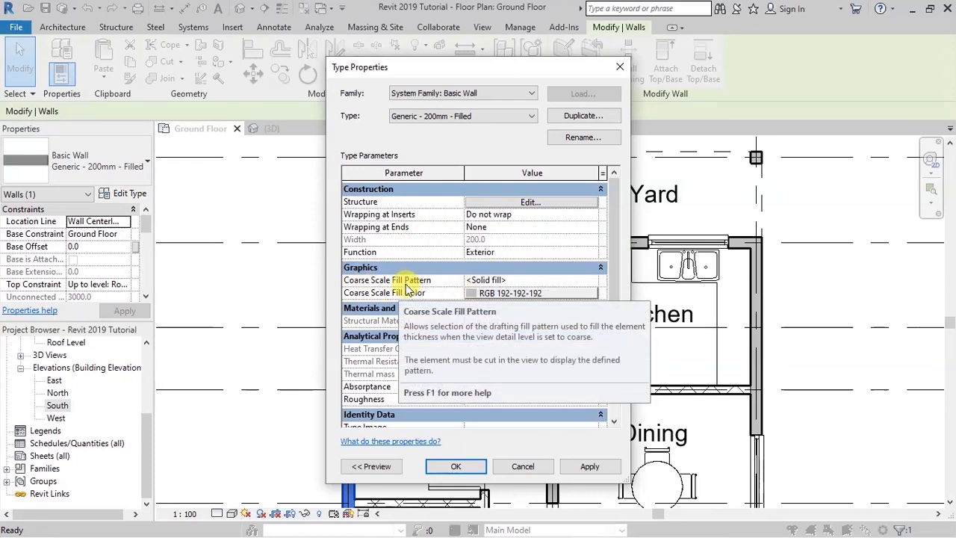
- Review the drafting patterns offered for the wall type's coarse scale fill and keep <Solid fill>
{"action": "left_click", "coordinate": [478, 280]}
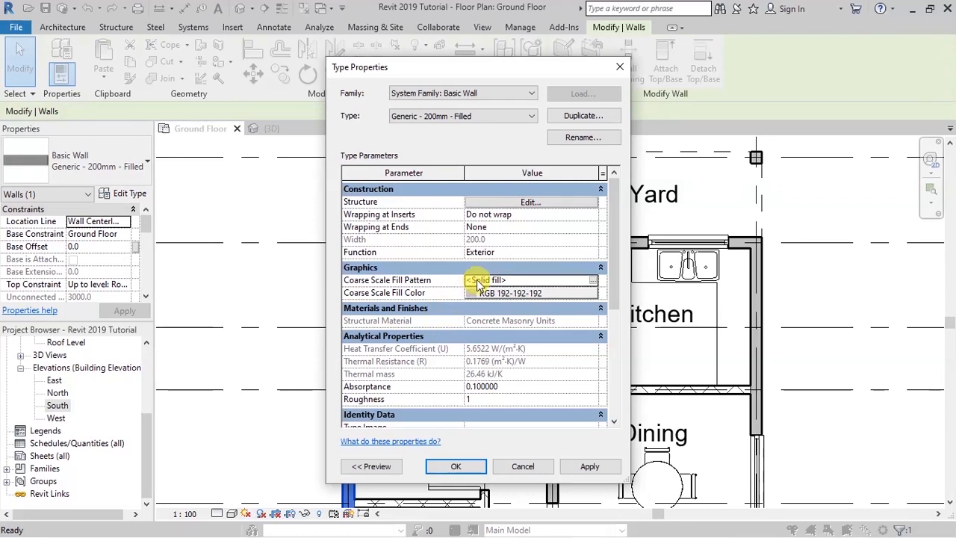
{"action": "left_click", "coordinate": [595, 279]}
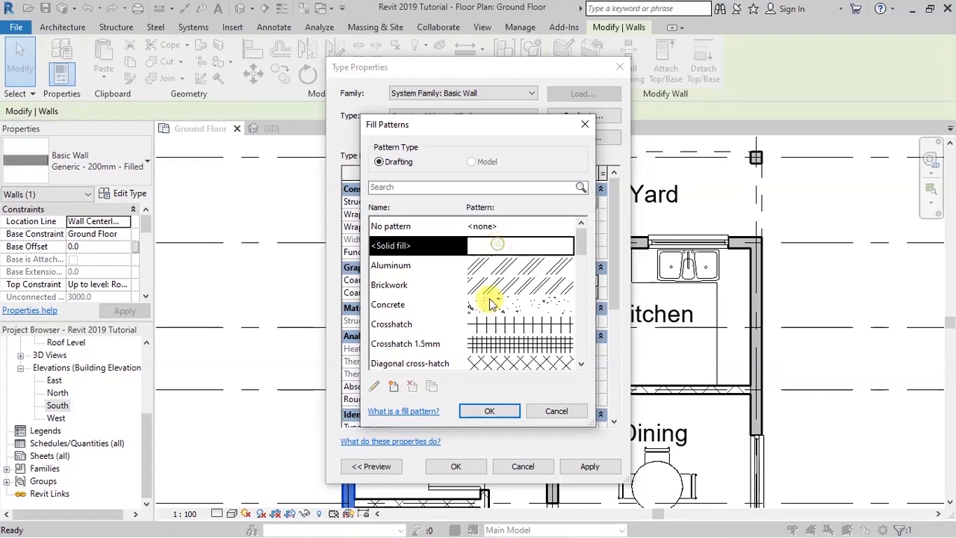
{"action": "left_click", "coordinate": [487, 413]}
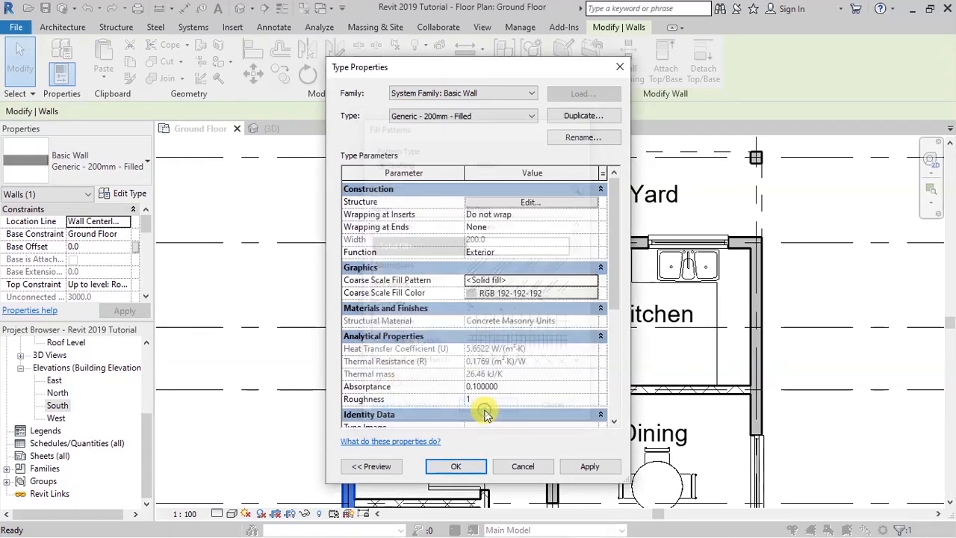
- Set the coarse scale fill color of the Generic - 200mm - Filled wall type to Black and accept the type changes
{"action": "left_click", "coordinate": [498, 292]}
{"action": "left_click", "coordinate": [541, 296]}
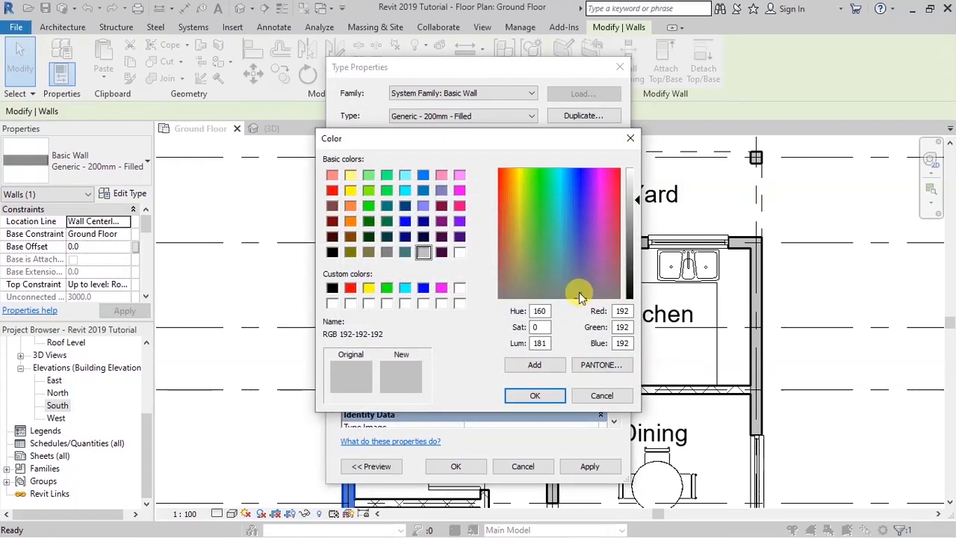
{"action": "left_click", "coordinate": [332, 289]}
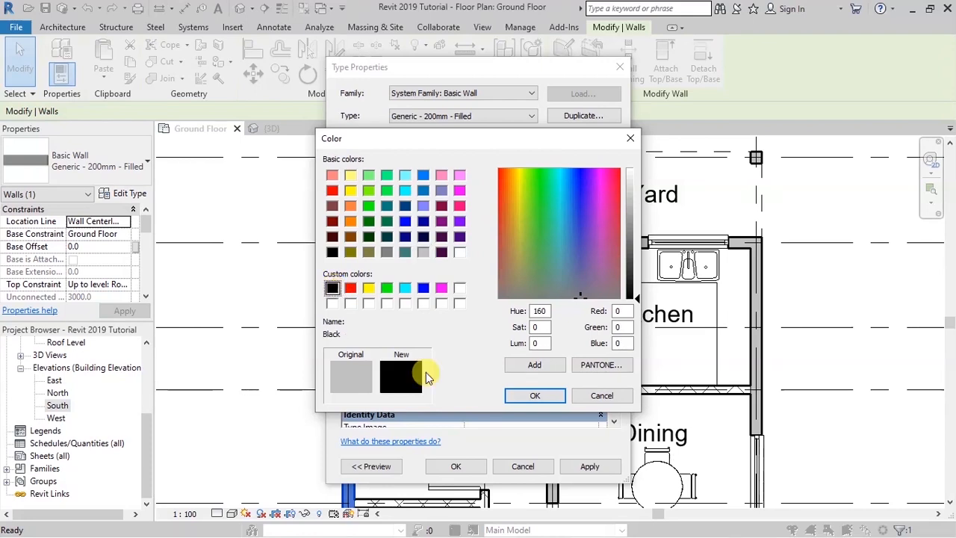
{"action": "left_click", "coordinate": [521, 398]}
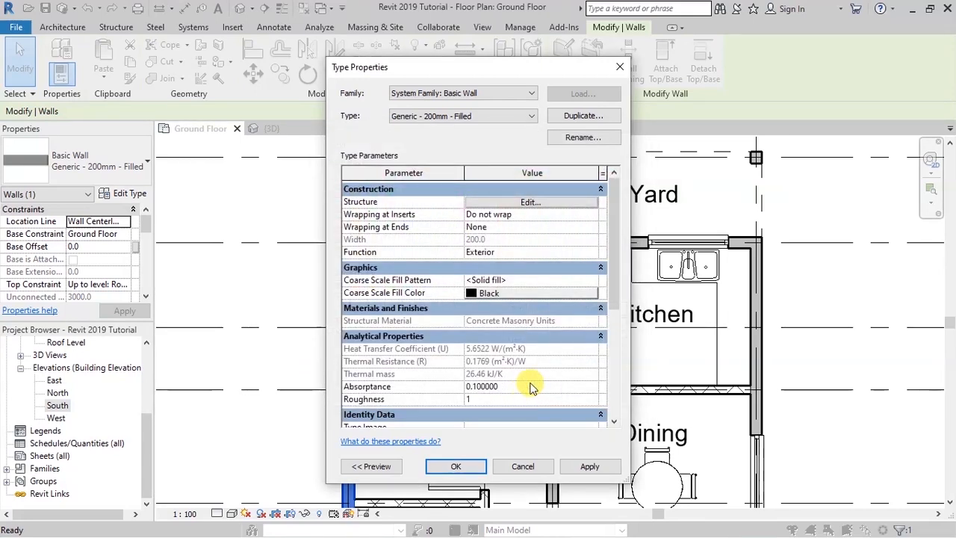
{"action": "scroll", "coordinate": [523, 392], "scroll_direction": "down", "scroll_amount": 5}
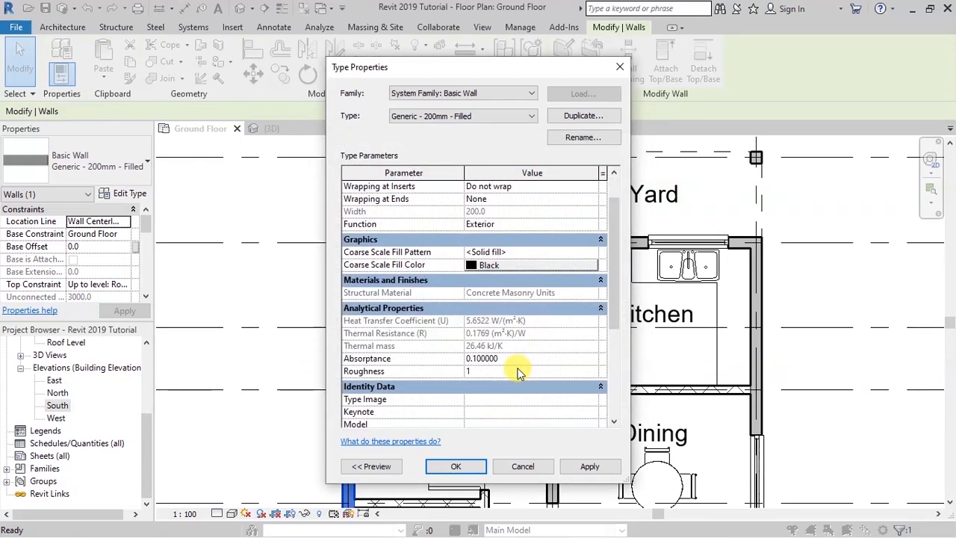
{"action": "left_click", "coordinate": [455, 466]}
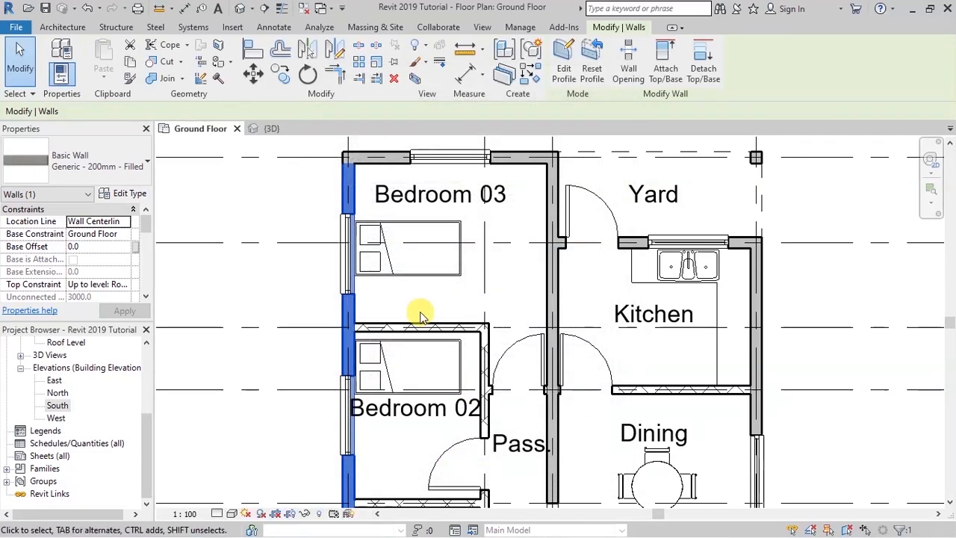
{"action": "left_click", "coordinate": [842, 277]}
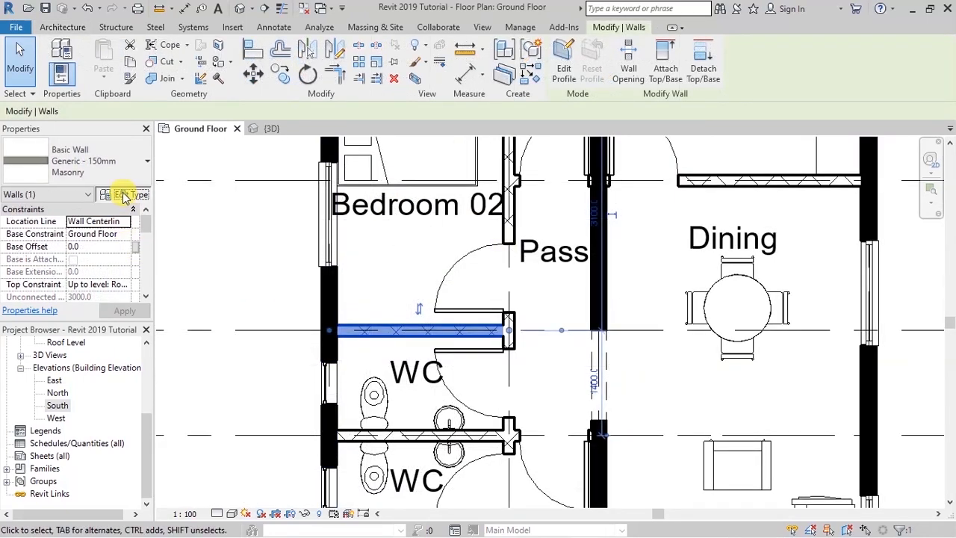
- Set the coarse scale fill pattern of the Generic - 150mm Masonry interior wall type to <Solid fill> and accept the type changes
{"action": "left_click", "coordinate": [124, 192]}
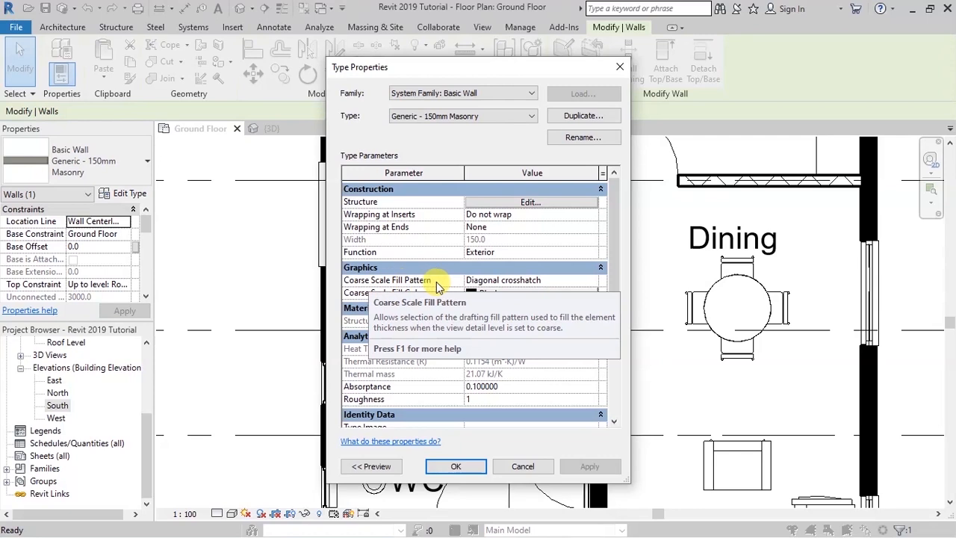
{"action": "left_click", "coordinate": [581, 280]}
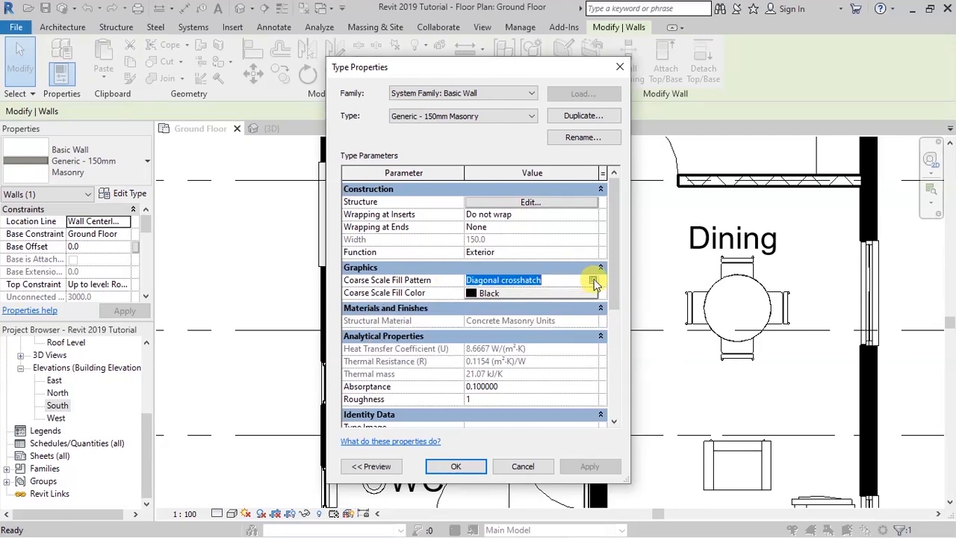
{"action": "left_click", "coordinate": [592, 280]}
{"action": "scroll", "coordinate": [423, 269], "scroll_direction": "up", "scroll_amount": 1}
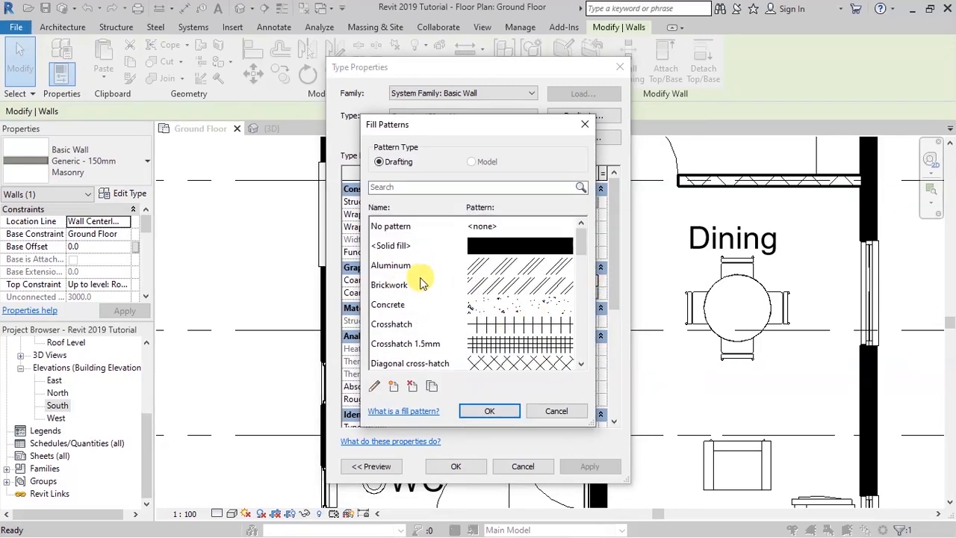
{"action": "left_click", "coordinate": [478, 246]}
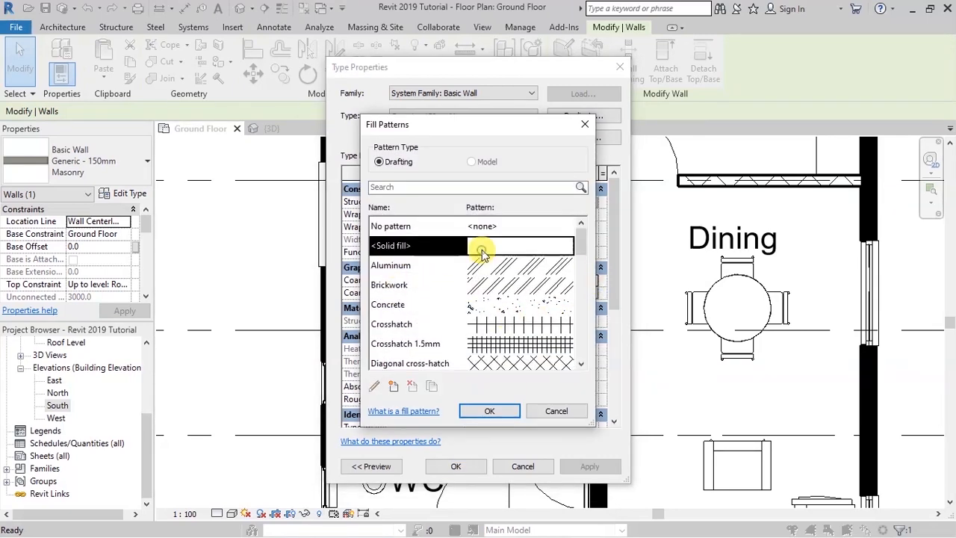
{"action": "left_click", "coordinate": [486, 410]}
{"action": "left_click", "coordinate": [459, 466]}
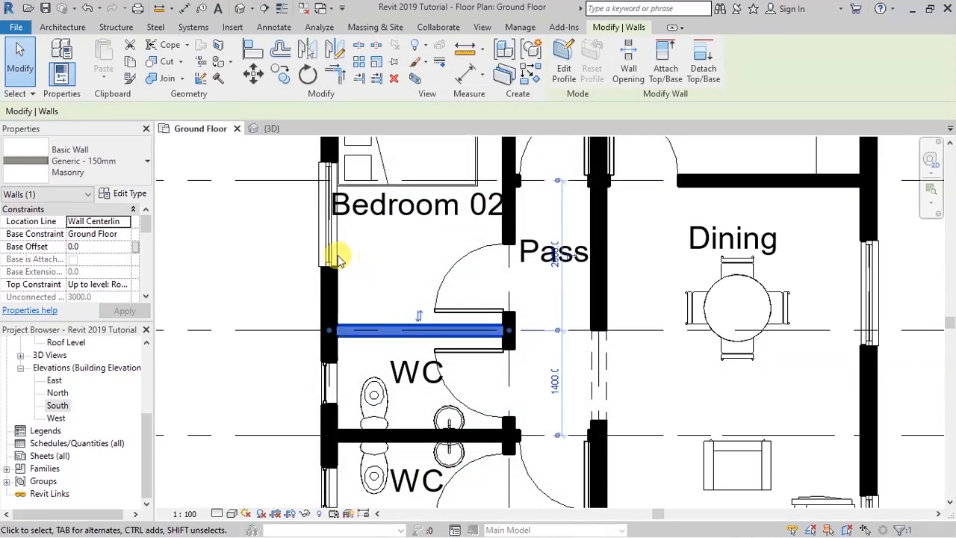
{"action": "left_click", "coordinate": [255, 262]}
- Examine the wall fills, room labels and grid lines across the whole Ground Floor plan
{"action": "scroll", "coordinate": [442, 261], "scroll_direction": "down", "scroll_amount": 4}
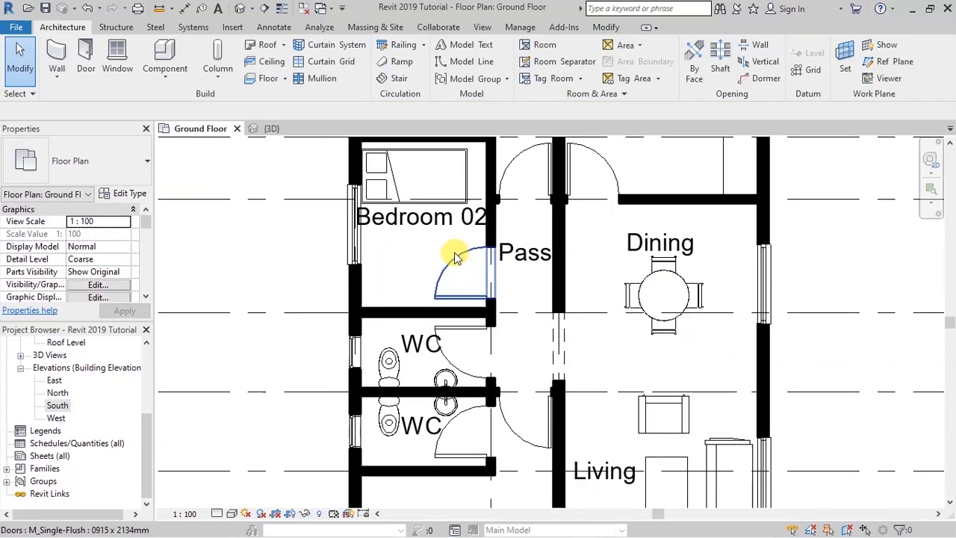
{"action": "scroll", "coordinate": [608, 418], "scroll_direction": "down", "scroll_amount": 2}
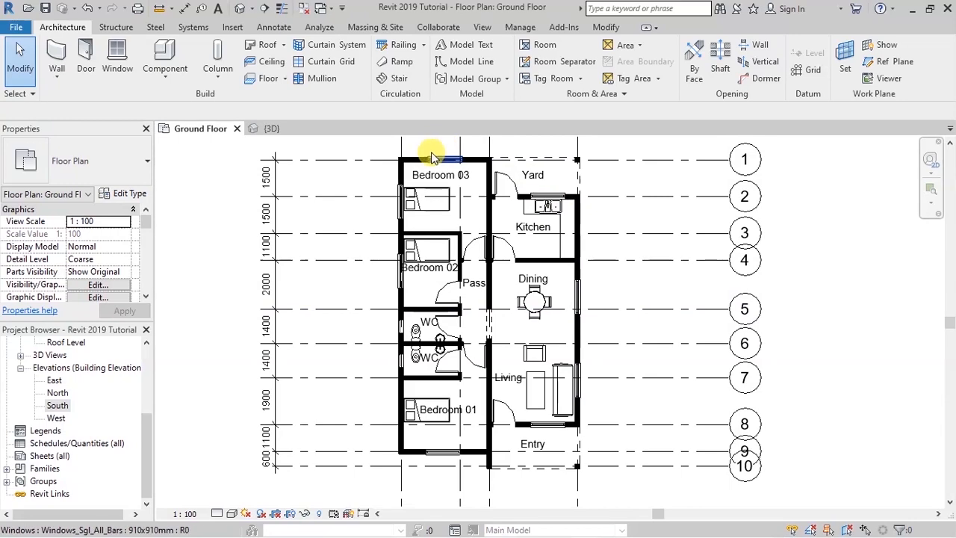
{"action": "scroll", "coordinate": [428, 152], "scroll_direction": "up", "scroll_amount": 1}
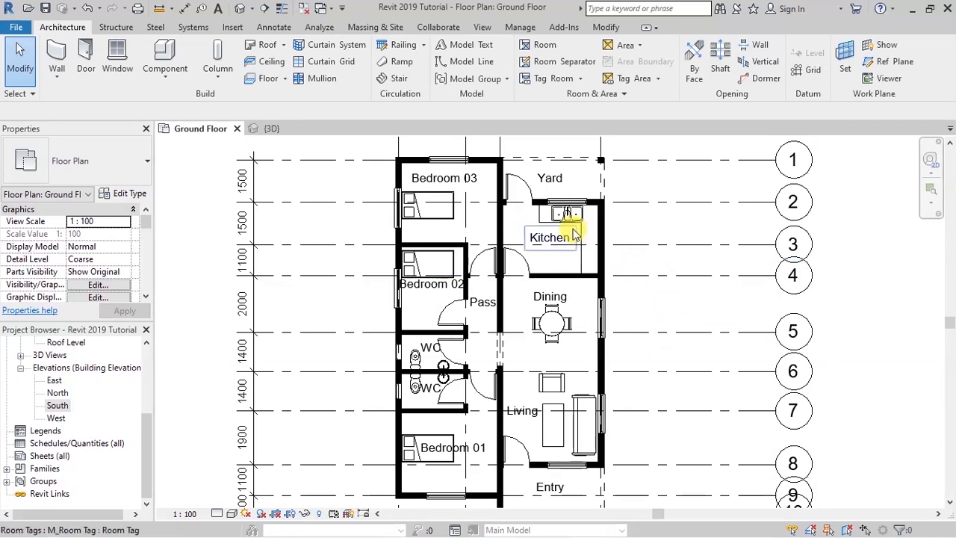
{"action": "scroll", "coordinate": [574, 234], "scroll_direction": "down", "scroll_amount": 1}
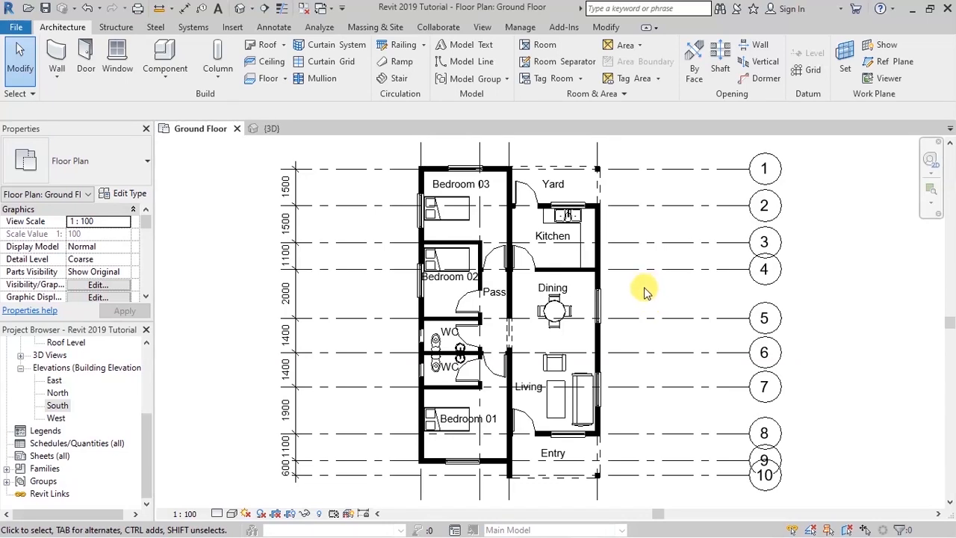
{"action": "scroll", "coordinate": [376, 220], "scroll_direction": "up", "scroll_amount": 1}
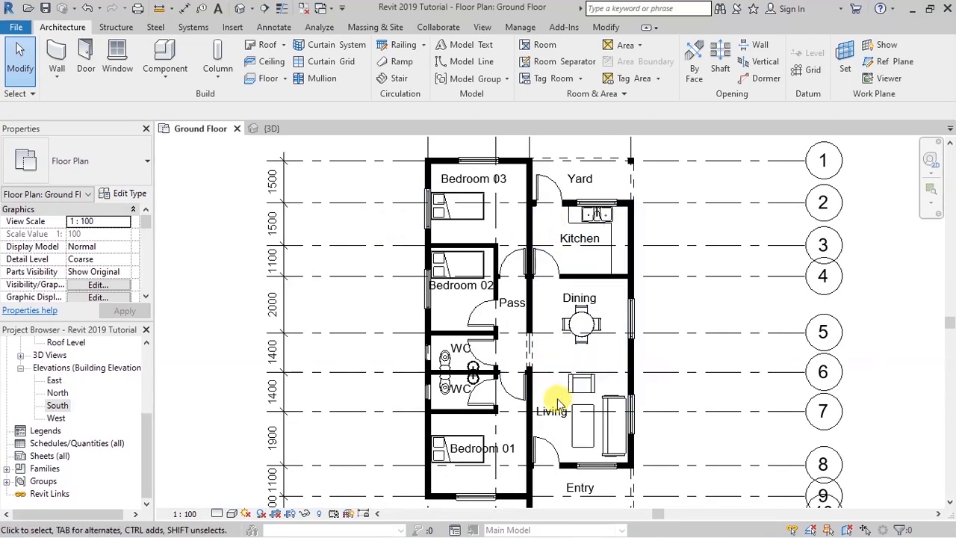
{"action": "scroll", "coordinate": [556, 403], "scroll_direction": "up", "scroll_amount": 2}
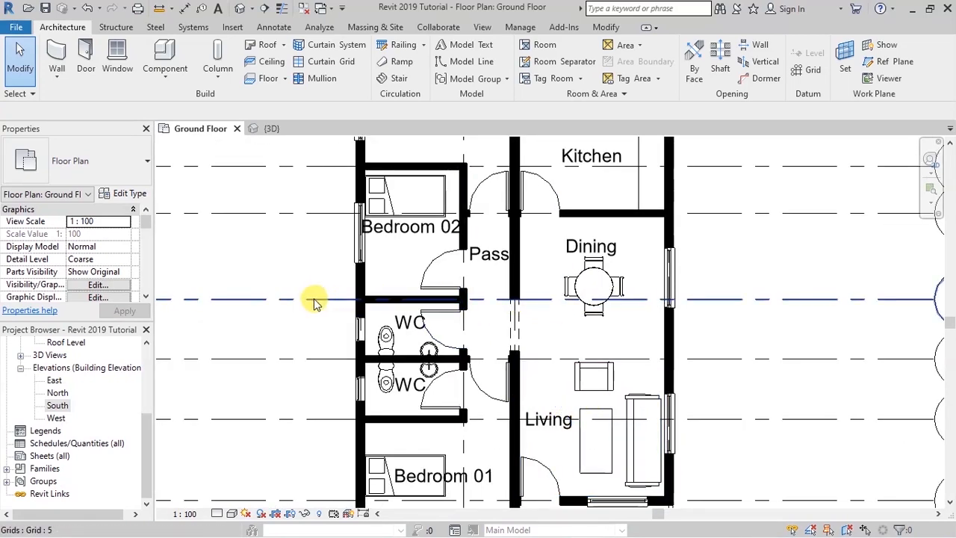
{"action": "scroll", "coordinate": [314, 301], "scroll_direction": "down", "scroll_amount": 3}
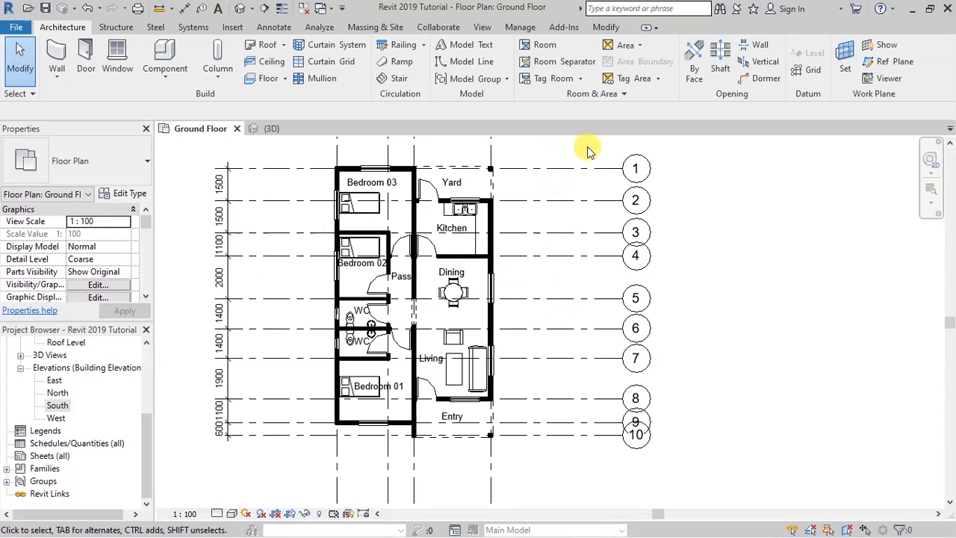
- Set the end segment color of grid 1's 6.5mm Bubble type to RGB 192-192-192
{"action": "left_click", "coordinate": [611, 179]}
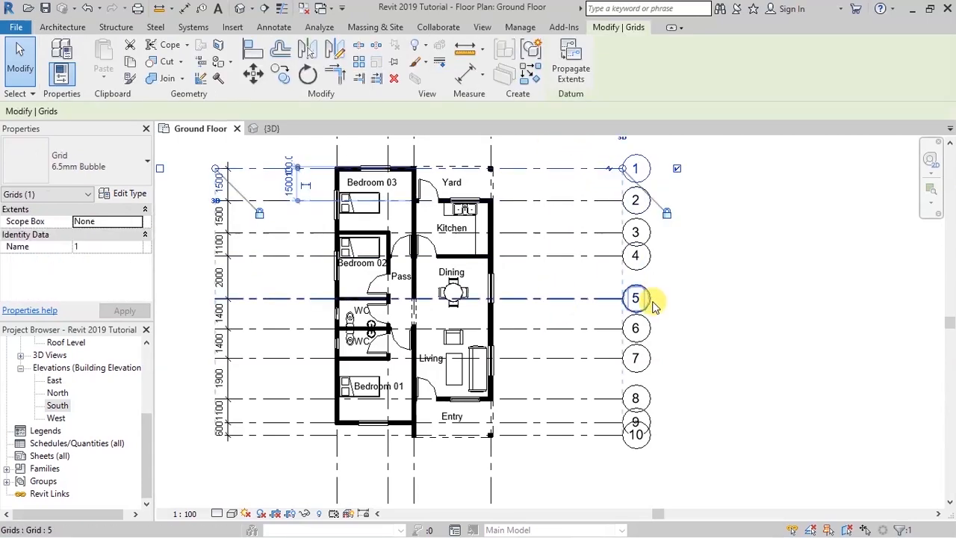
{"action": "scroll", "coordinate": [724, 395], "scroll_direction": "down", "scroll_amount": 1}
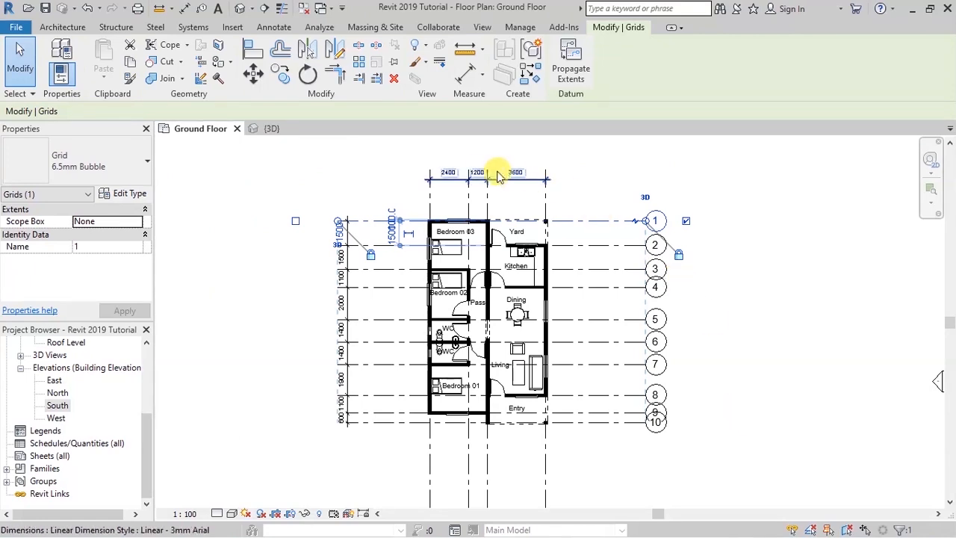
{"action": "scroll", "coordinate": [571, 174], "scroll_direction": "up", "scroll_amount": 2}
{"action": "scroll", "coordinate": [575, 176], "scroll_direction": "up", "scroll_amount": 1}
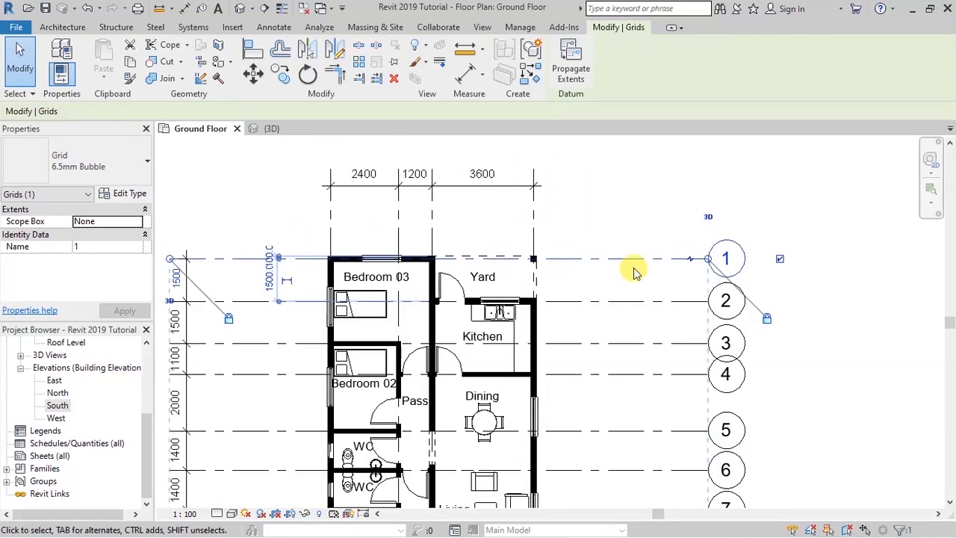
{"action": "scroll", "coordinate": [575, 207], "scroll_direction": "down", "scroll_amount": 1}
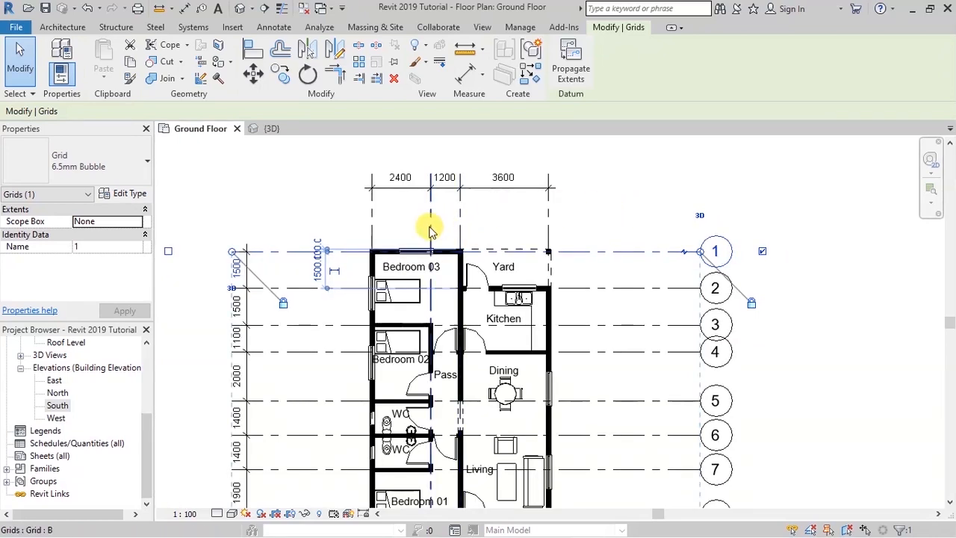
{"action": "scroll", "coordinate": [414, 231], "scroll_direction": "up", "scroll_amount": 3}
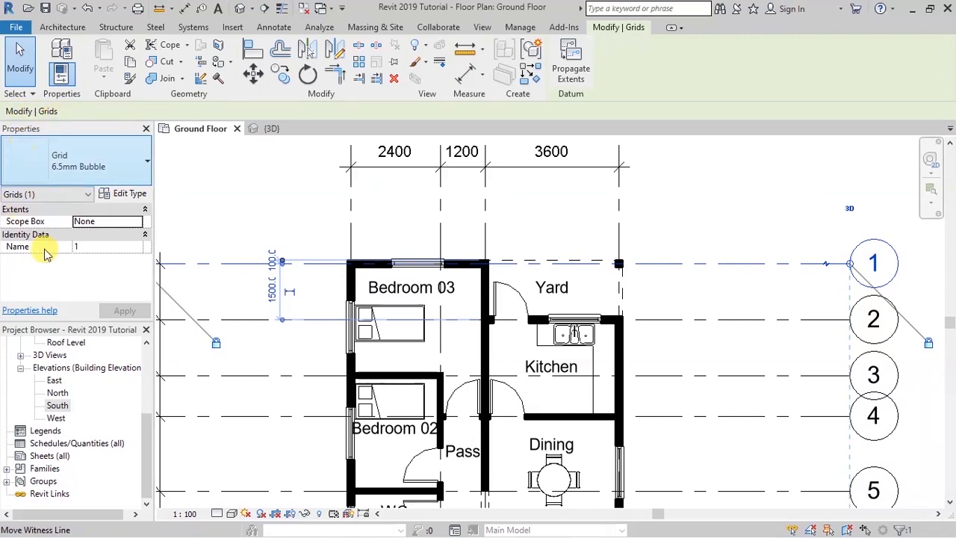
{"action": "left_click", "coordinate": [128, 194]}
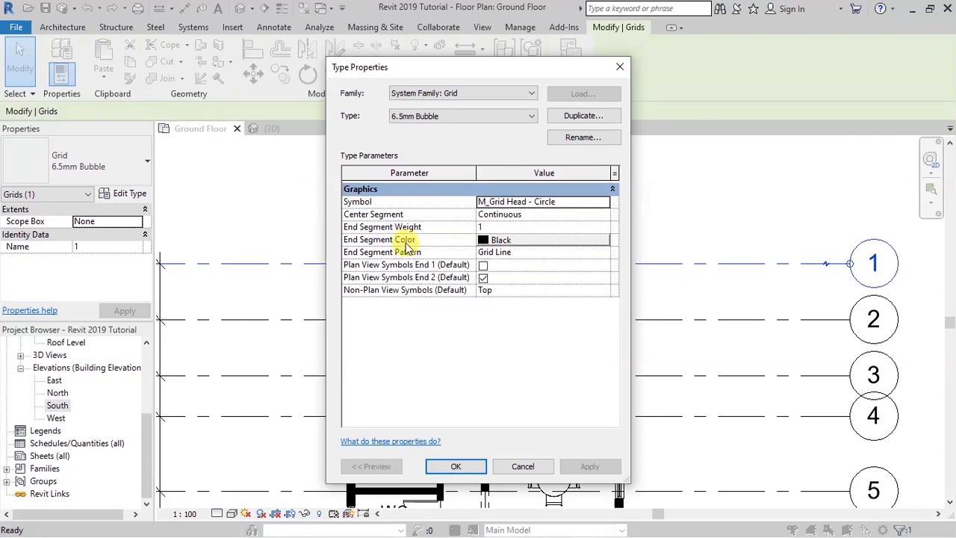
{"action": "mouse_move", "coordinate": [439, 240]}
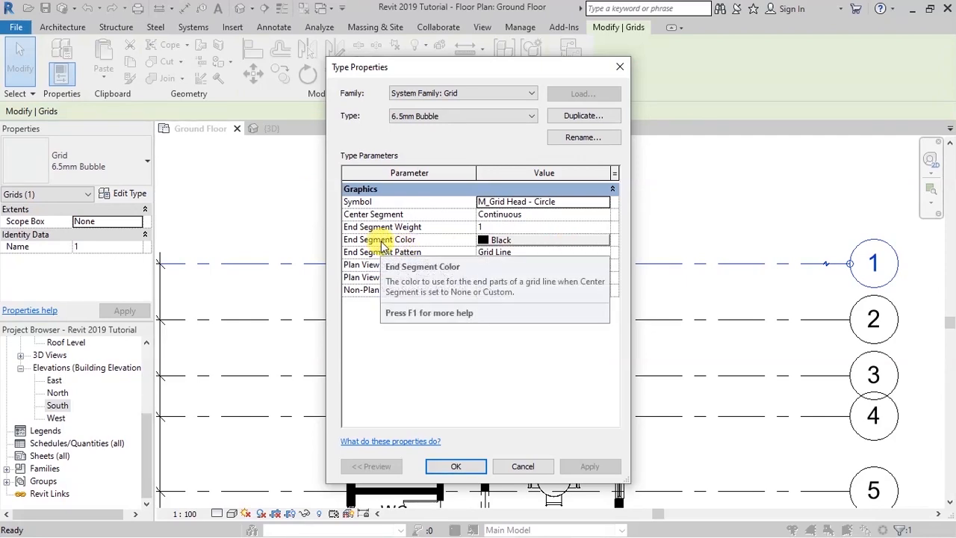
{"action": "left_click", "coordinate": [536, 241]}
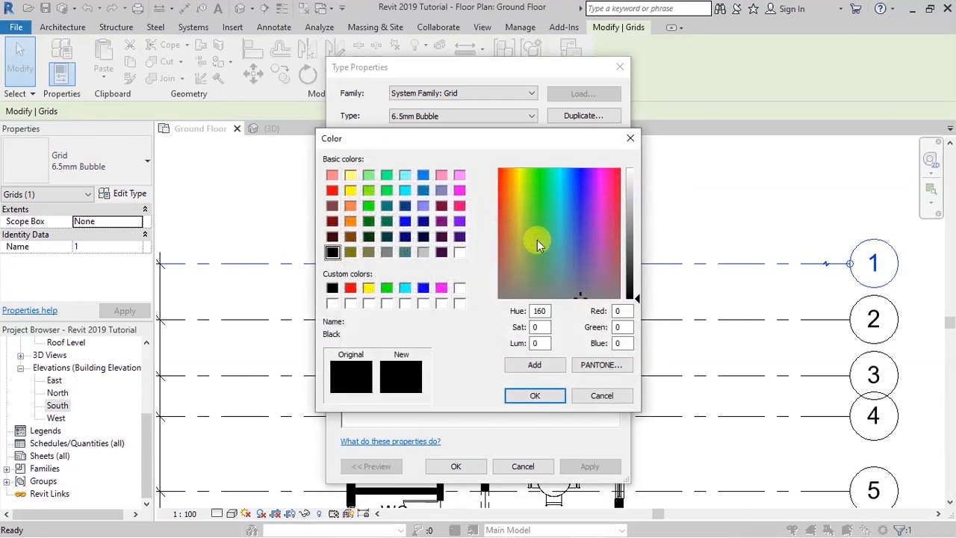
{"action": "left_click", "coordinate": [423, 253]}
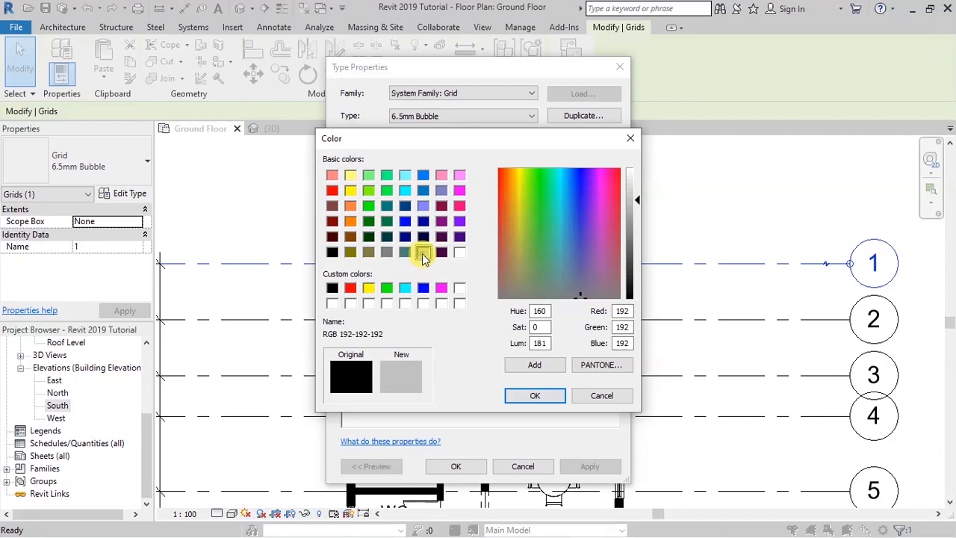
{"action": "left_click", "coordinate": [528, 396]}
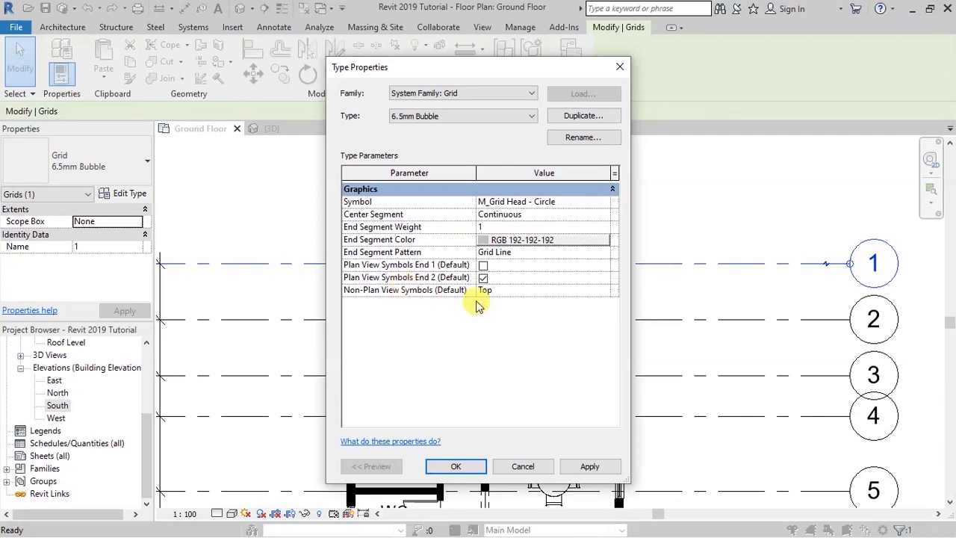
- Look through the available end segment patterns for the 6.5mm Bubble grid type, keeping Grid Line
{"action": "left_click", "coordinate": [507, 253]}
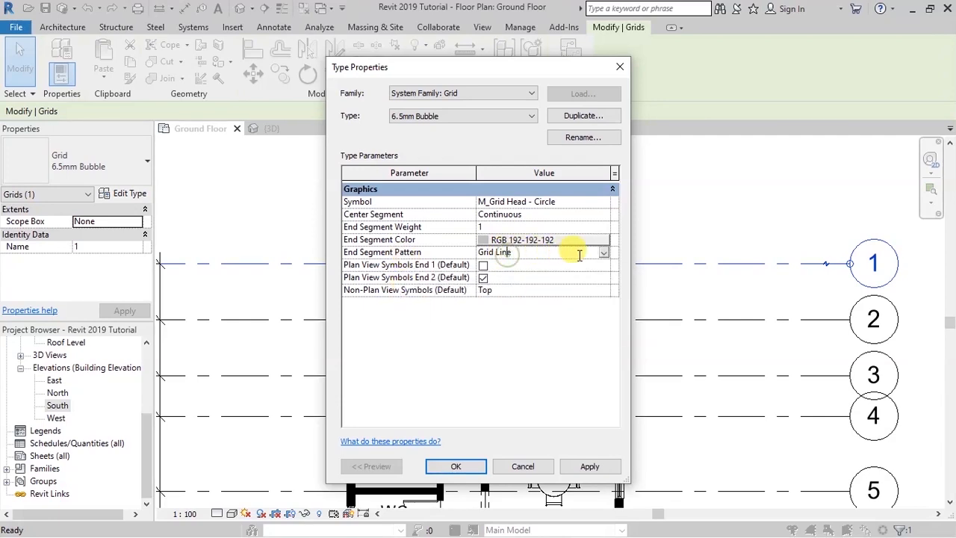
{"action": "left_click", "coordinate": [603, 256]}
{"action": "scroll", "coordinate": [552, 300], "scroll_direction": "down", "scroll_amount": 4}
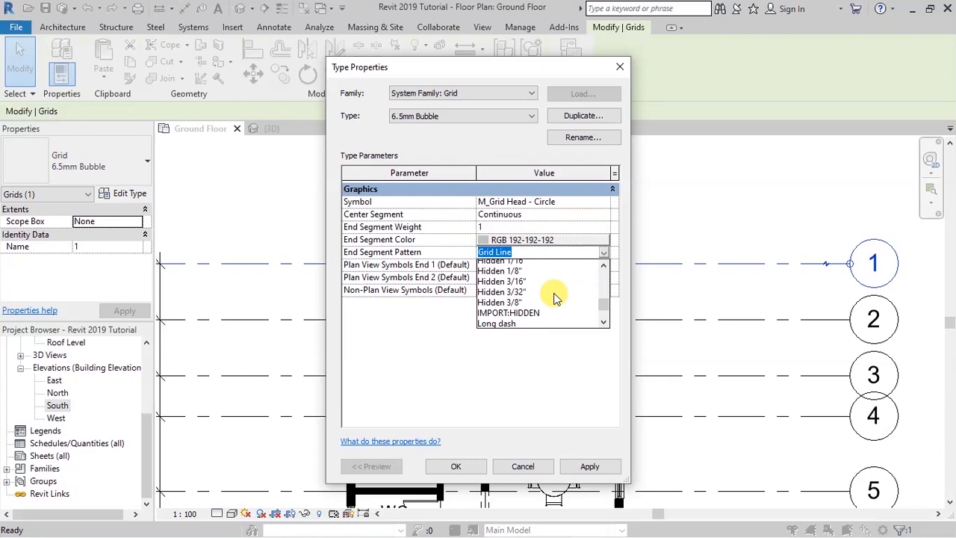
{"action": "scroll", "coordinate": [556, 298], "scroll_direction": "up", "scroll_amount": 4}
{"action": "scroll", "coordinate": [556, 299], "scroll_direction": "up", "scroll_amount": 3}
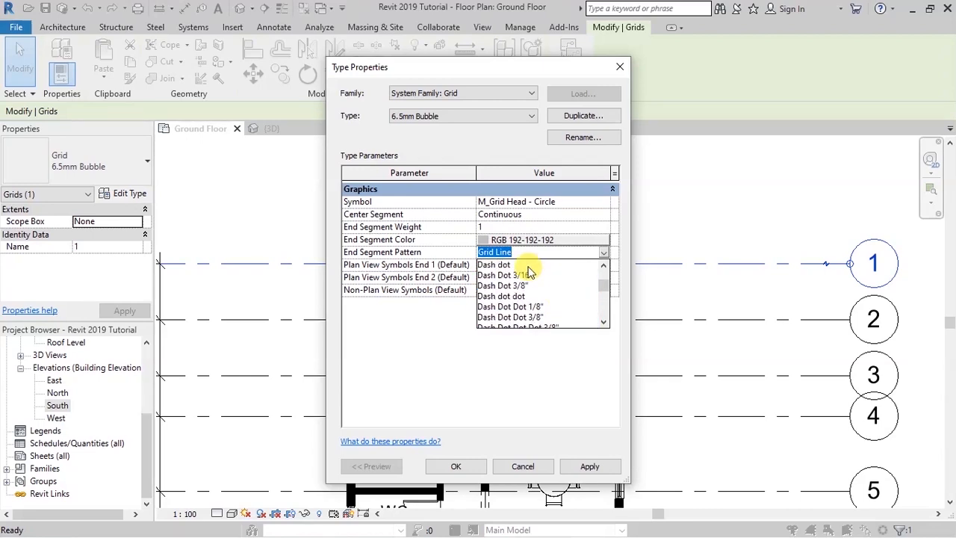
{"action": "scroll", "coordinate": [549, 286], "scroll_direction": "down", "scroll_amount": 1}
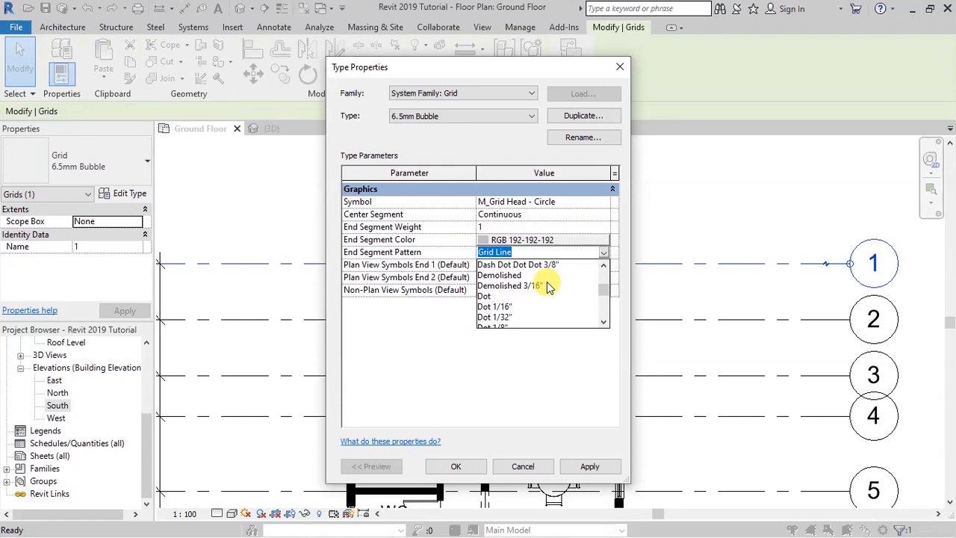
{"action": "scroll", "coordinate": [548, 286], "scroll_direction": "down", "scroll_amount": 3}
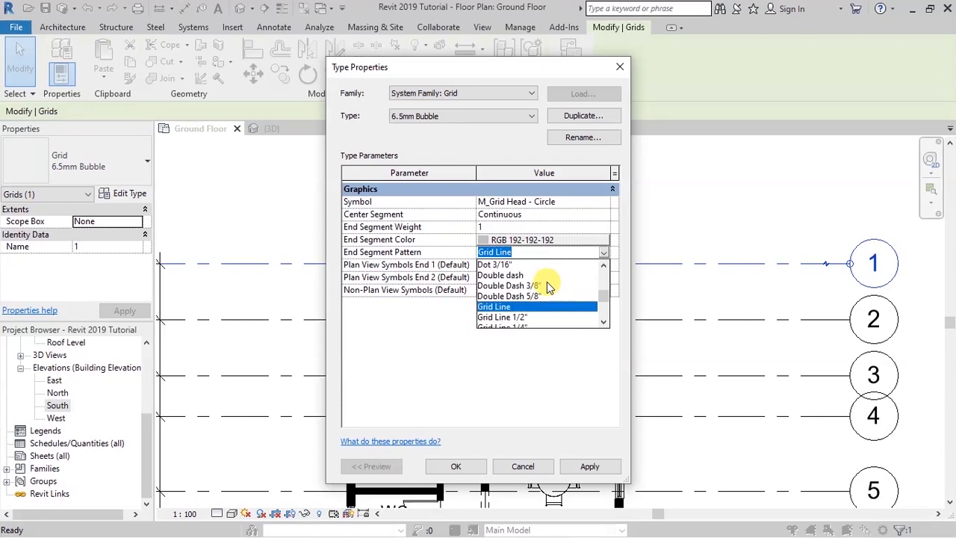
{"action": "scroll", "coordinate": [546, 286], "scroll_direction": "down", "scroll_amount": 1}
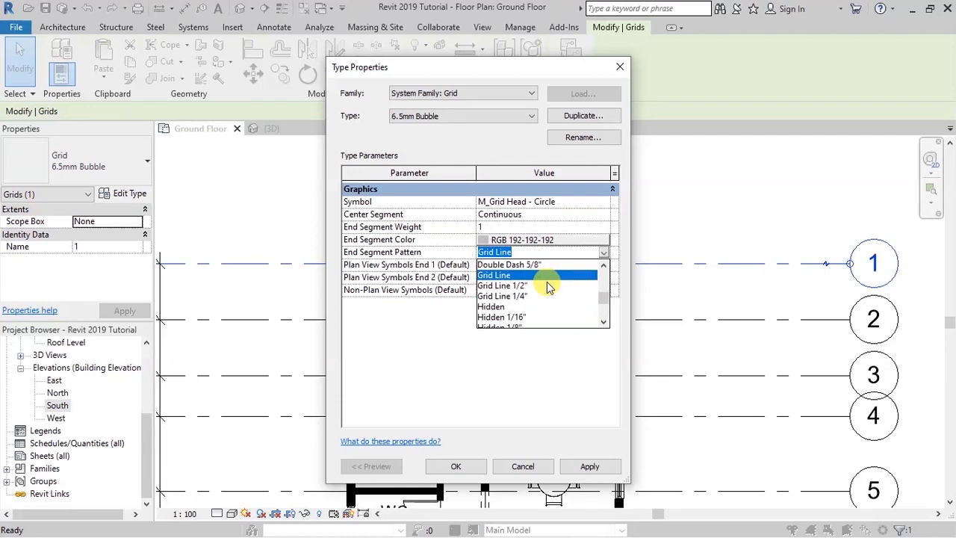
{"action": "scroll", "coordinate": [547, 283], "scroll_direction": "down", "scroll_amount": 3}
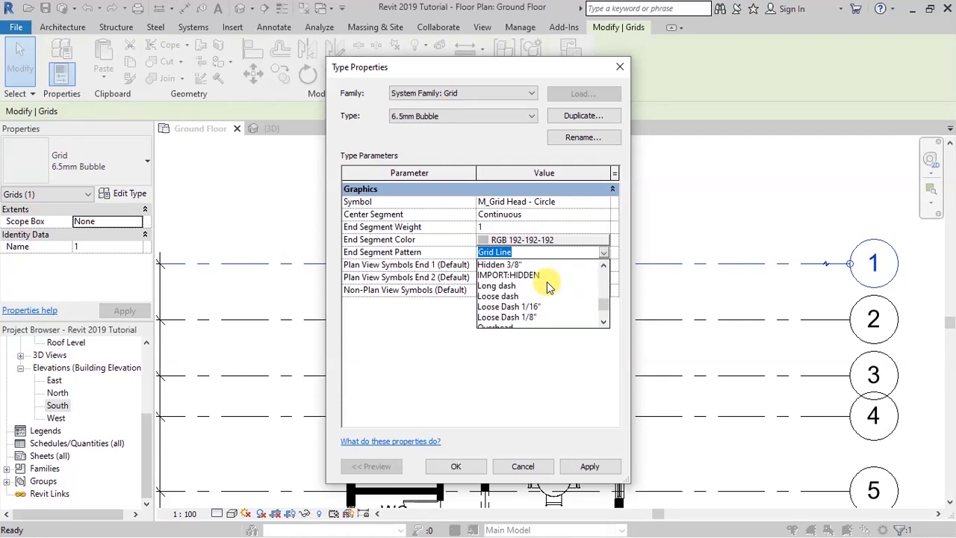
{"action": "scroll", "coordinate": [546, 279], "scroll_direction": "down", "scroll_amount": 2}
{"action": "left_click", "coordinate": [495, 251]}
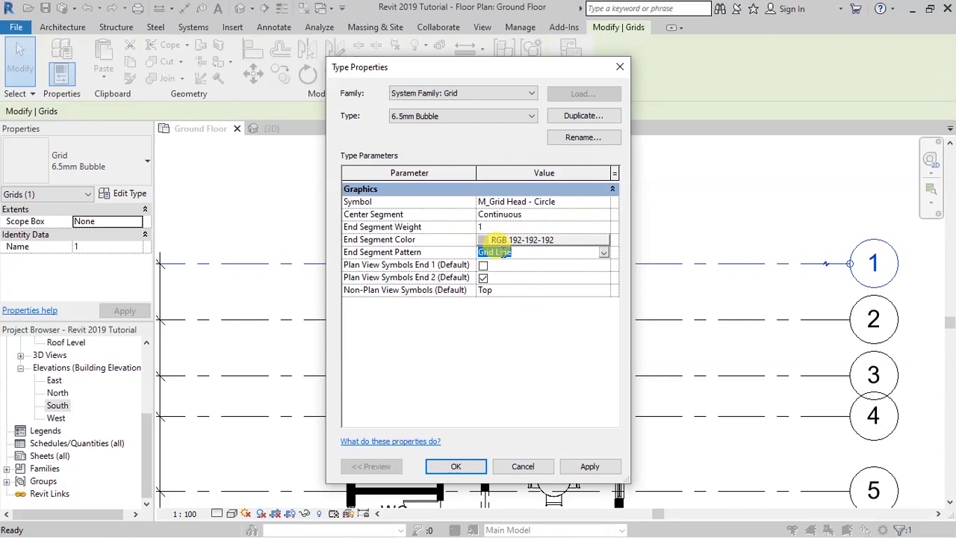
{"action": "left_click", "coordinate": [461, 373]}
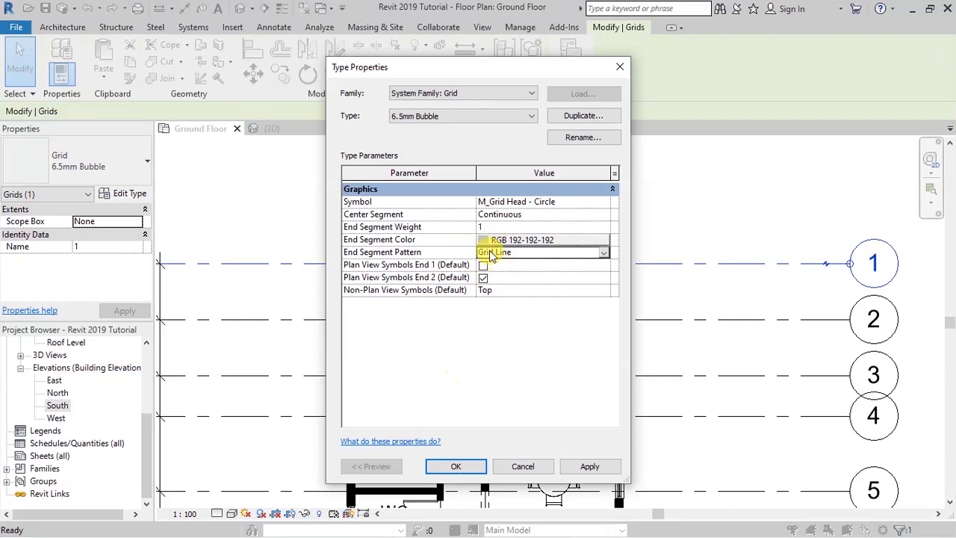
- Accept the 6.5mm Bubble grid type changes, deselect grid 1 and check the grid lines across the plan
{"action": "left_click", "coordinate": [457, 467]}
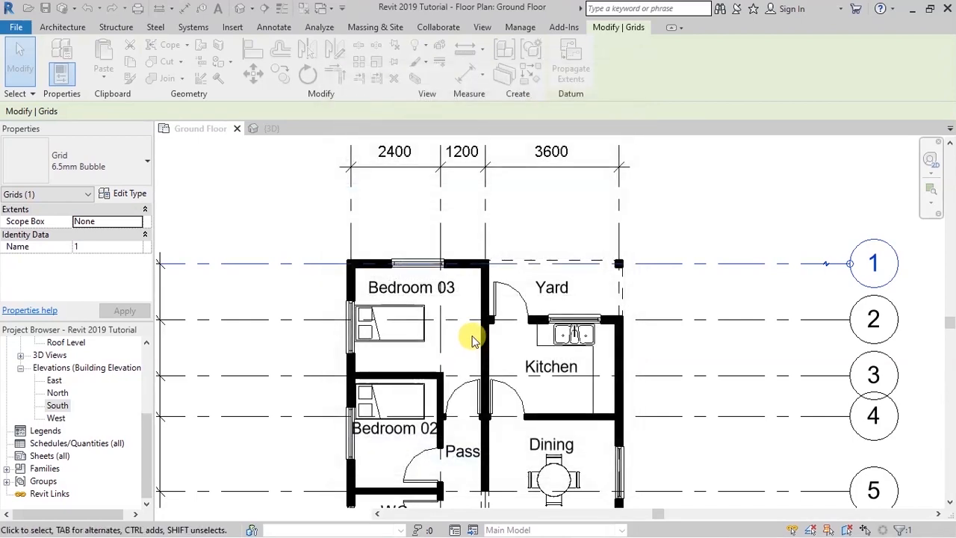
{"action": "scroll", "coordinate": [421, 170], "scroll_direction": "down", "scroll_amount": 3}
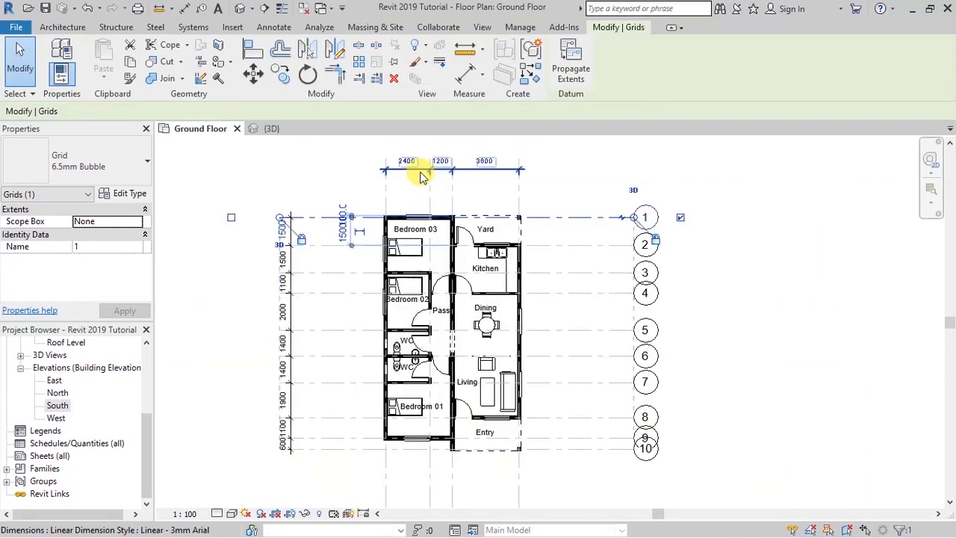
{"action": "left_click", "coordinate": [753, 271]}
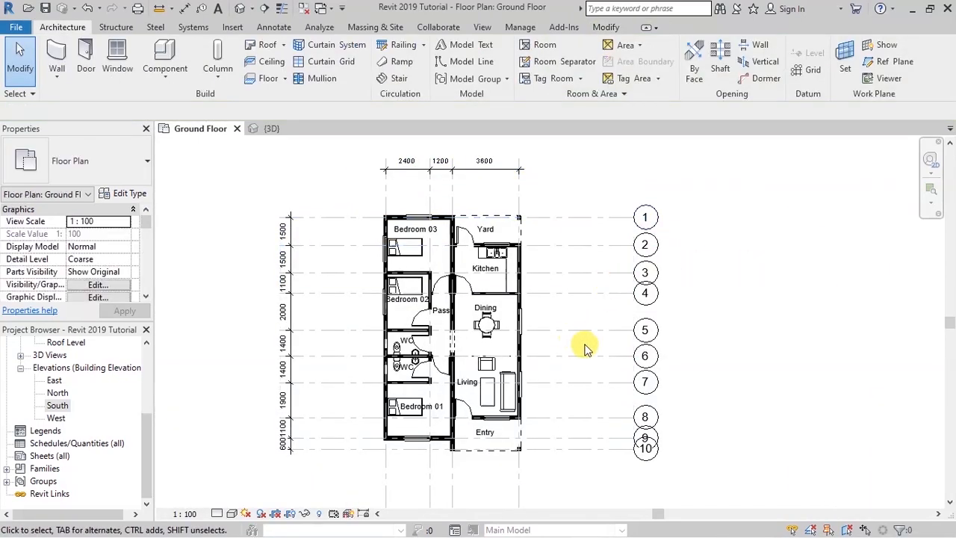
{"action": "scroll", "coordinate": [399, 370], "scroll_direction": "up", "scroll_amount": 1}
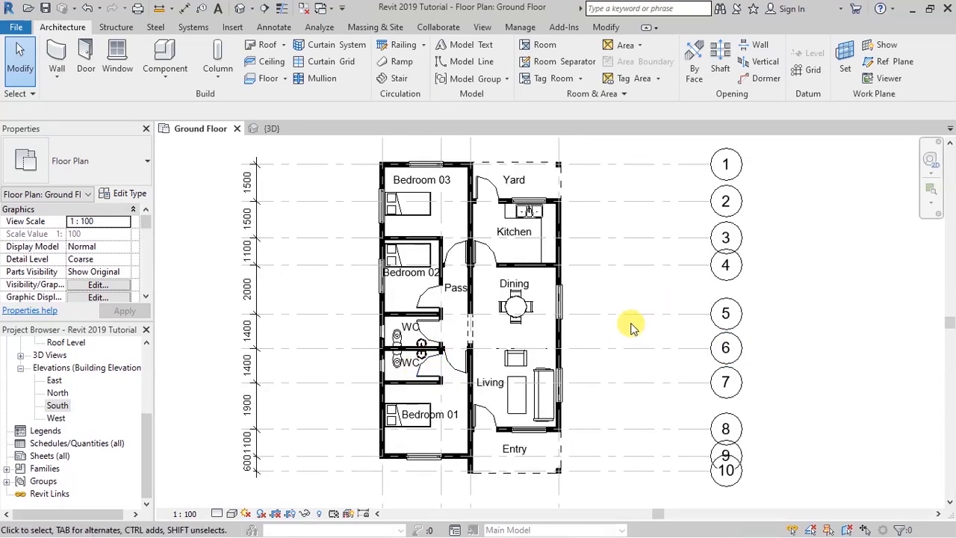
{"action": "scroll", "coordinate": [338, 276], "scroll_direction": "up", "scroll_amount": 3}
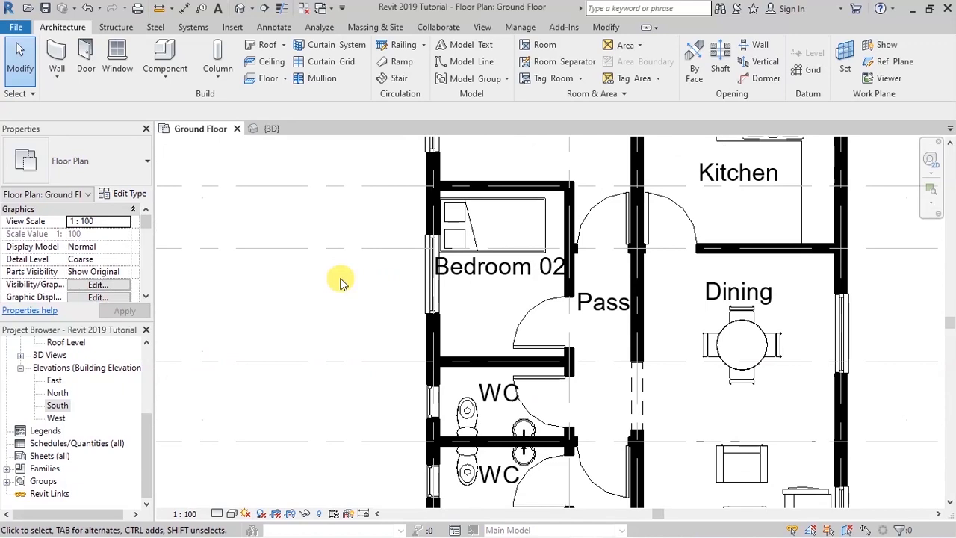
{"action": "scroll", "coordinate": [339, 282], "scroll_direction": "down", "scroll_amount": 4}
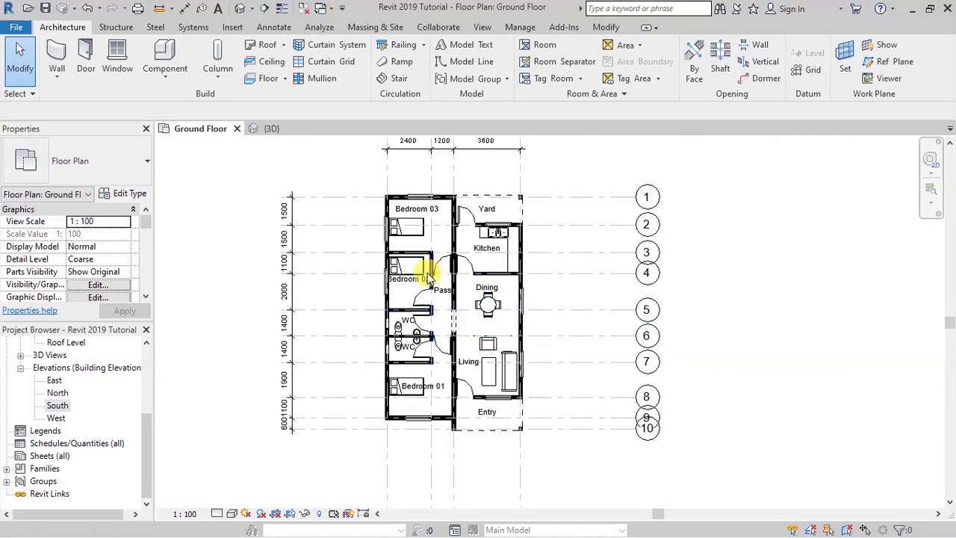
{"action": "scroll", "coordinate": [395, 269], "scroll_direction": "up", "scroll_amount": 2}
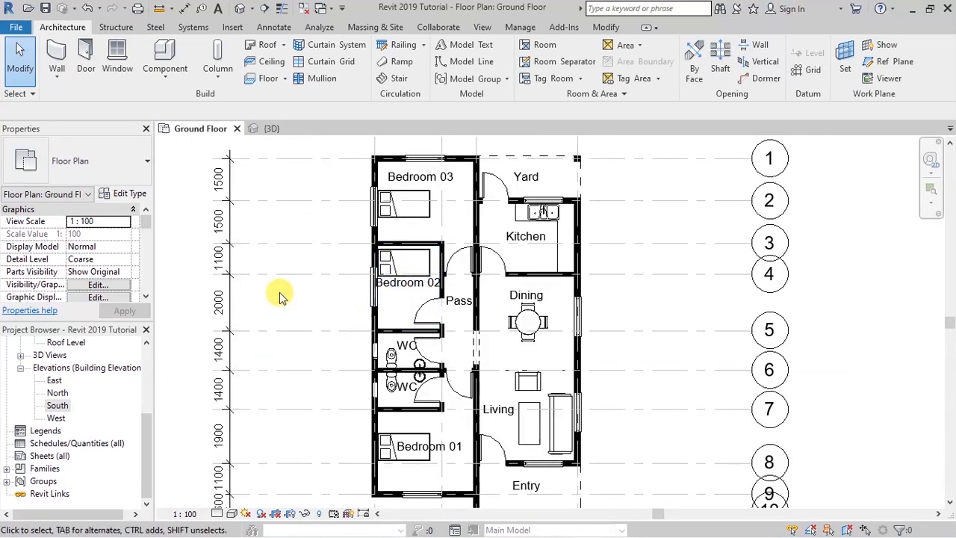
- Set the color of the Linear - 3mm Arial dimension style, used by the vertical dimension string, to RGB 000-000-128
{"action": "left_click", "coordinate": [230, 305]}
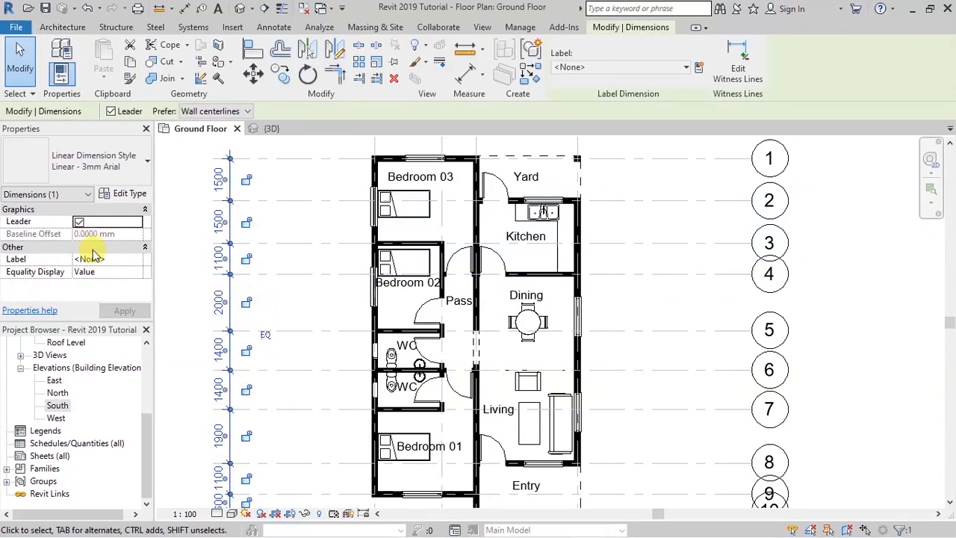
{"action": "left_click", "coordinate": [125, 194]}
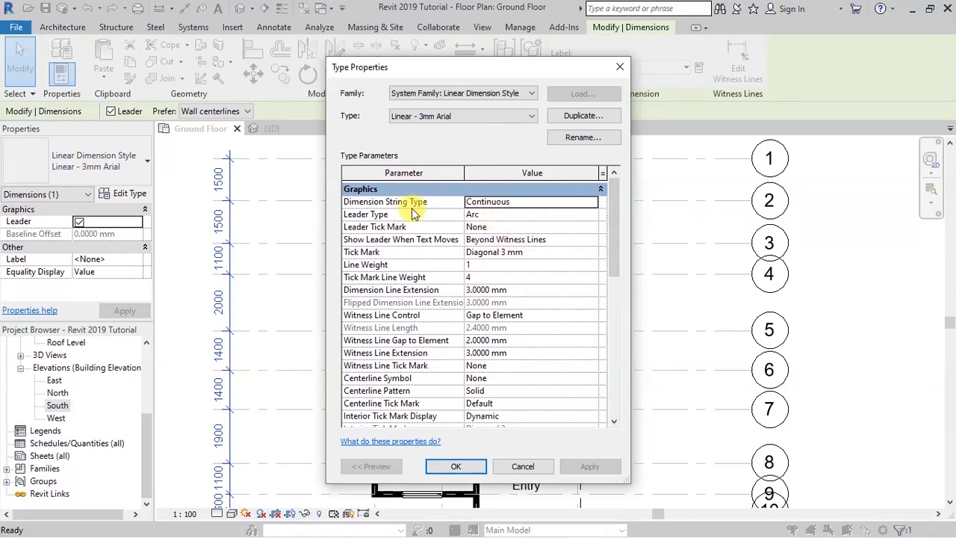
{"action": "left_click", "coordinate": [480, 277]}
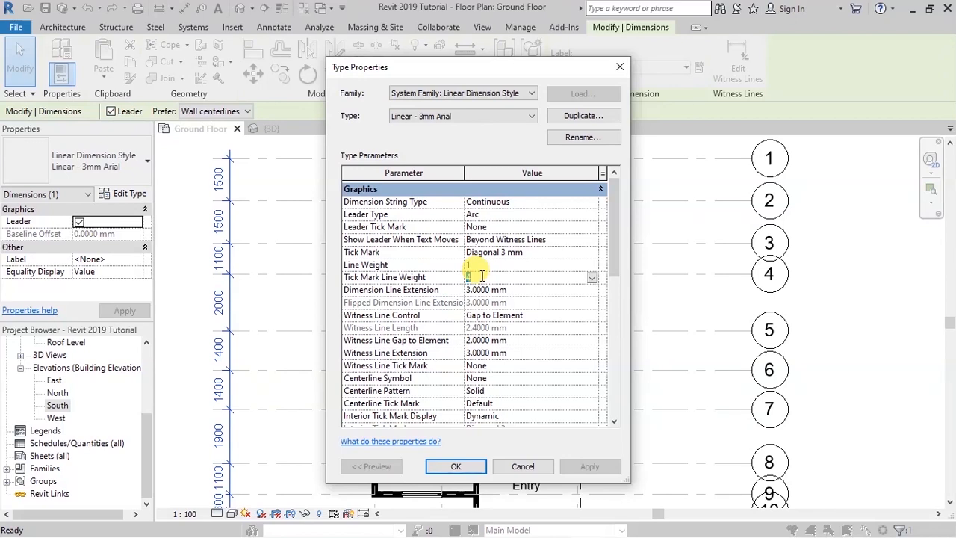
{"action": "left_click", "coordinate": [614, 421]}
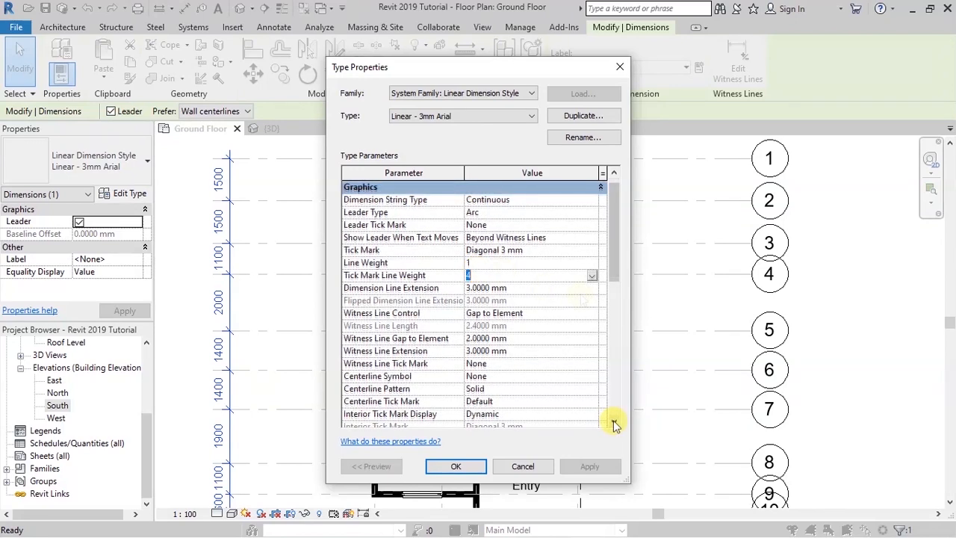
{"action": "left_click", "coordinate": [614, 422]}
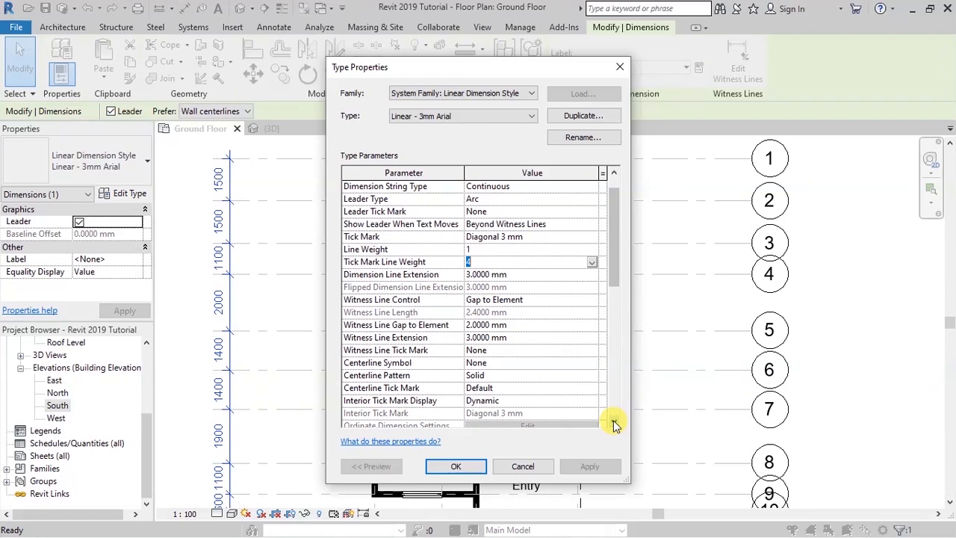
{"action": "left_click", "coordinate": [613, 423]}
{"action": "left_click", "coordinate": [613, 423]}
{"action": "left_click", "coordinate": [613, 422]}
{"action": "left_click", "coordinate": [614, 423]}
{"action": "left_click", "coordinate": [614, 422]}
{"action": "left_click", "coordinate": [614, 423]}
{"action": "left_click", "coordinate": [614, 423]}
{"action": "left_click", "coordinate": [614, 423]}
{"action": "left_click", "coordinate": [614, 422]}
{"action": "left_click", "coordinate": [614, 422]}
{"action": "left_click", "coordinate": [614, 423]}
{"action": "left_click", "coordinate": [614, 423]}
{"action": "left_click", "coordinate": [614, 422]}
{"action": "left_click", "coordinate": [614, 423]}
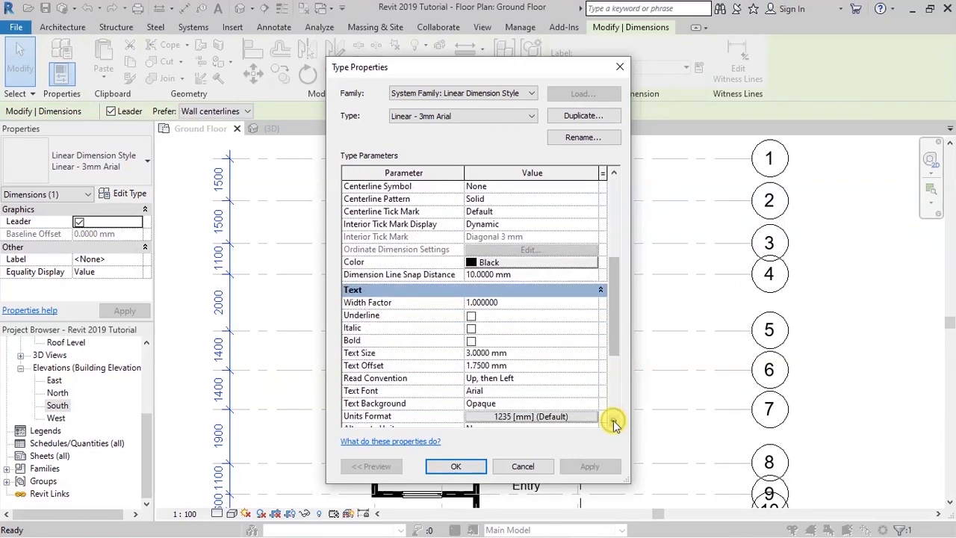
{"action": "left_click", "coordinate": [475, 264]}
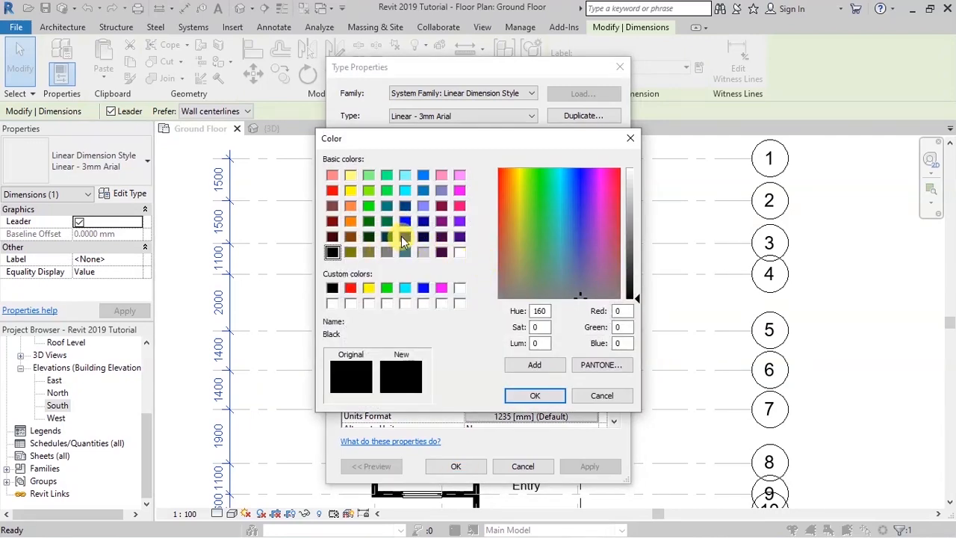
{"action": "left_click", "coordinate": [405, 237]}
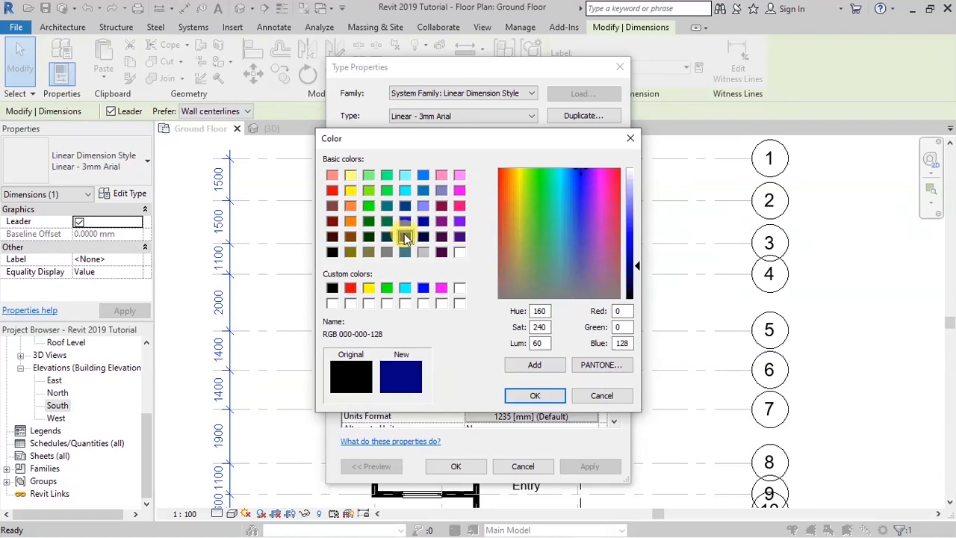
{"action": "left_click", "coordinate": [534, 396]}
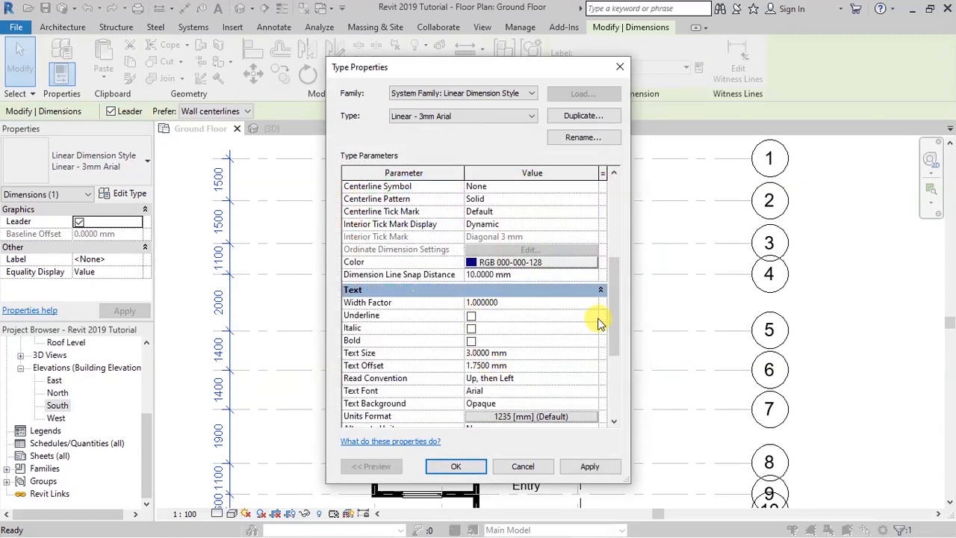
- Set the text font of the Linear - 3mm Arial dimension style to Inter
{"action": "left_click", "coordinate": [615, 423]}
{"action": "left_click", "coordinate": [615, 423]}
{"action": "left_click", "coordinate": [613, 424]}
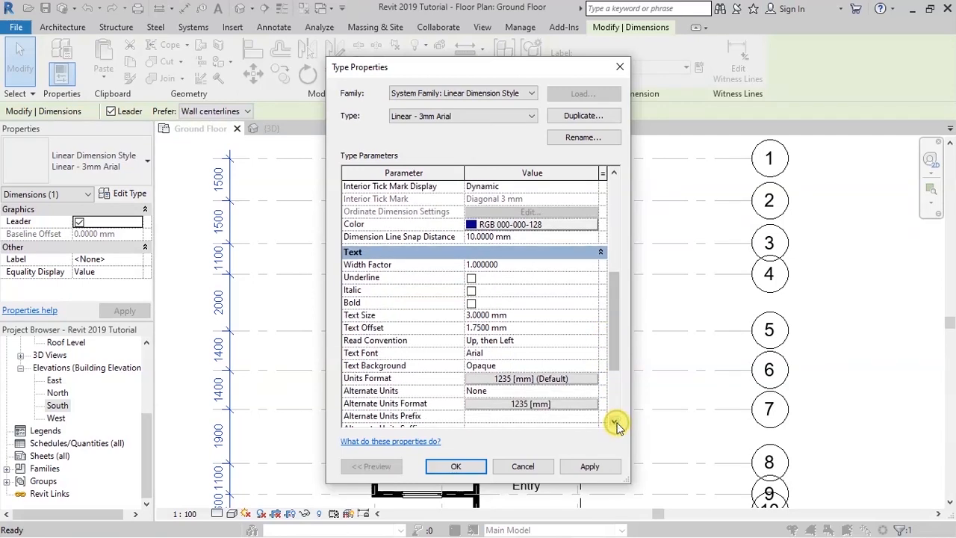
{"action": "left_click", "coordinate": [612, 422]}
{"action": "left_click", "coordinate": [462, 340]}
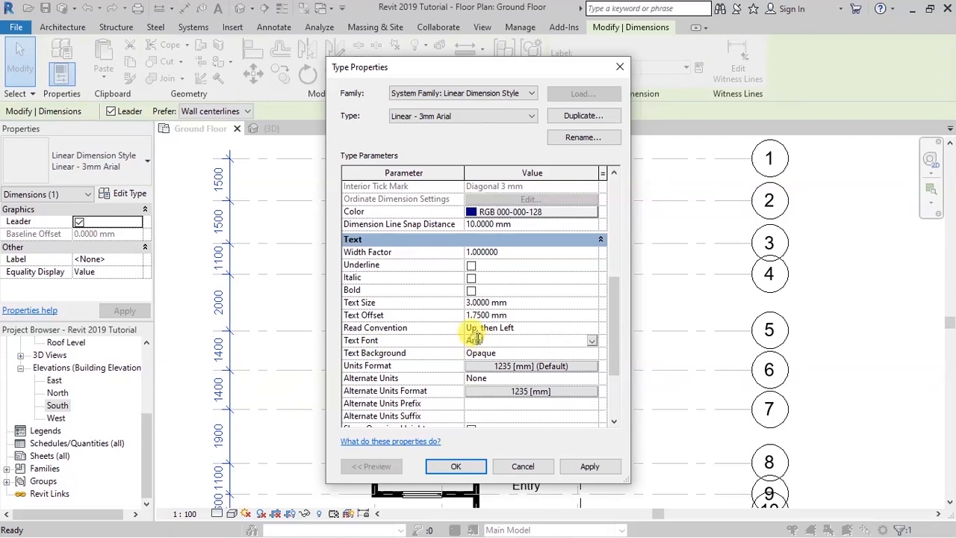
{"action": "left_click_drag", "start_coordinate": [544, 340], "coordinate": [406, 339]}
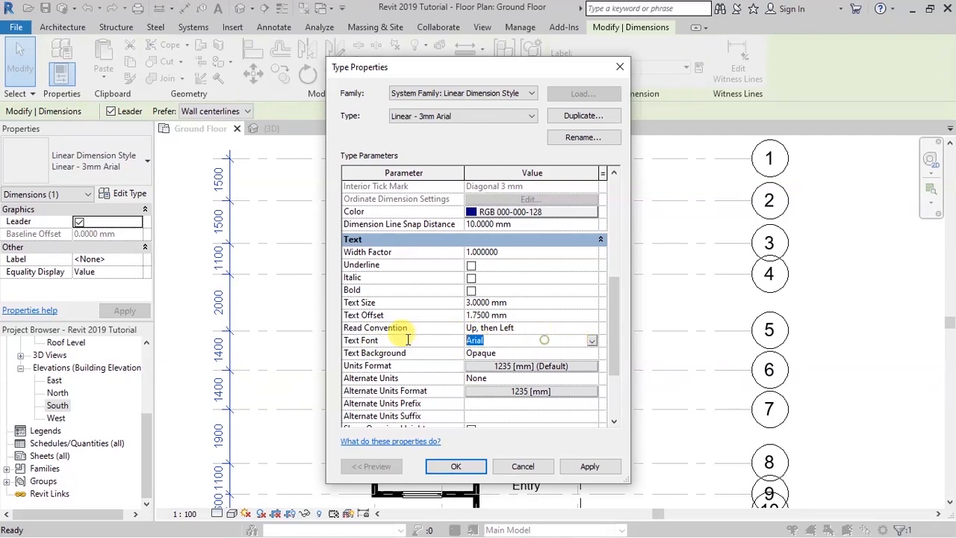
{"action": "left_click", "coordinate": [590, 342]}
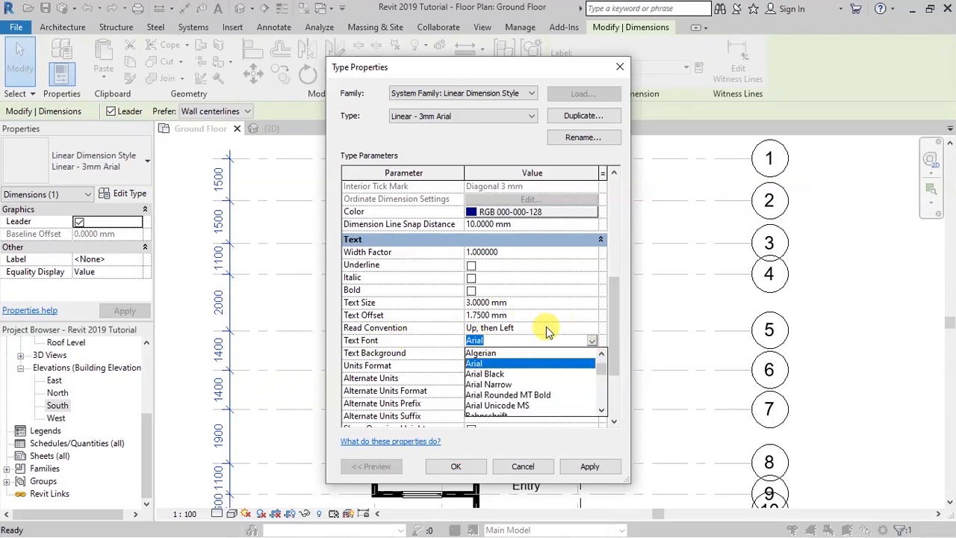
{"action": "type", "text": "Inter"}
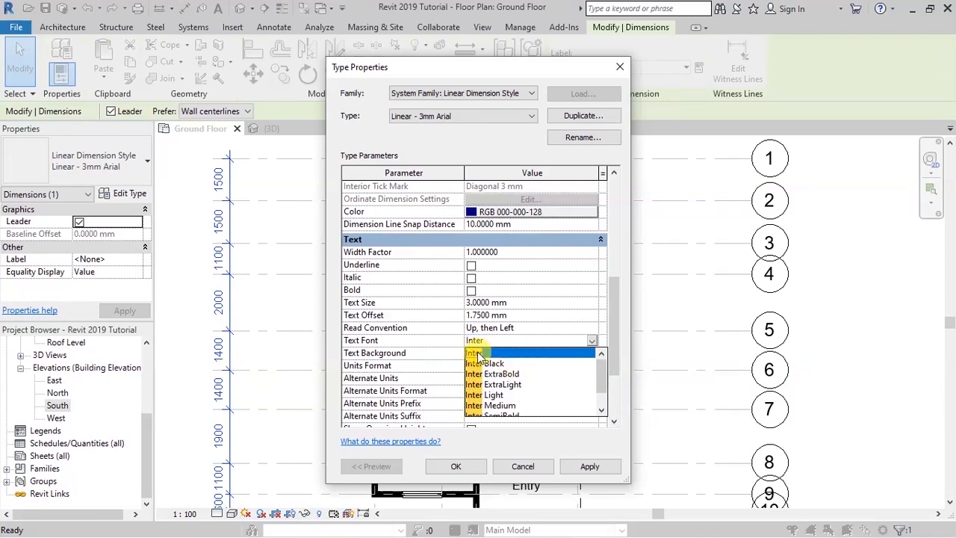
{"action": "left_click", "coordinate": [479, 353]}
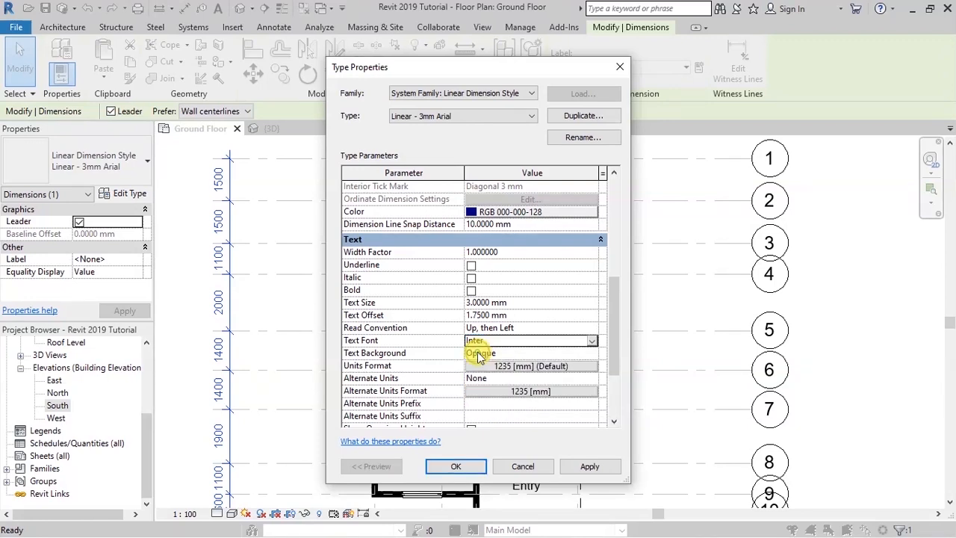
- Accept the dimension style changes, deselect the dimension string and check the dimensions above Bedroom 03 and the Yard
{"action": "scroll", "coordinate": [599, 380], "scroll_direction": "down", "scroll_amount": 3}
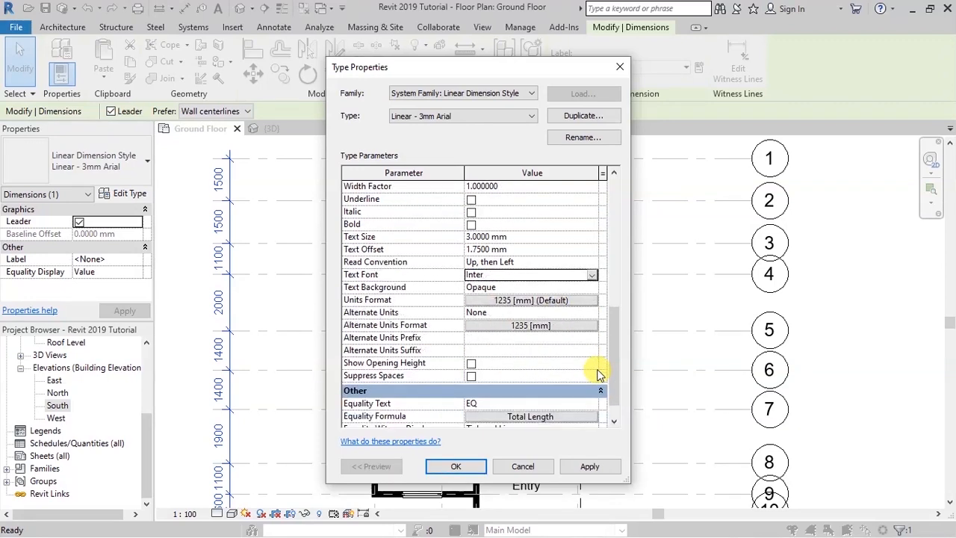
{"action": "left_click", "coordinate": [448, 465]}
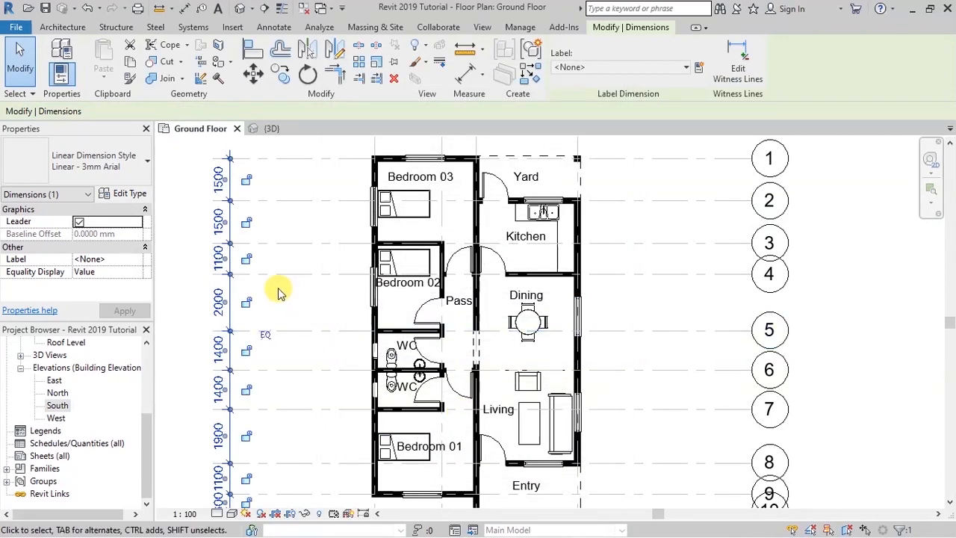
{"action": "left_click", "coordinate": [184, 329]}
{"action": "scroll", "coordinate": [313, 333], "scroll_direction": "down", "scroll_amount": 5}
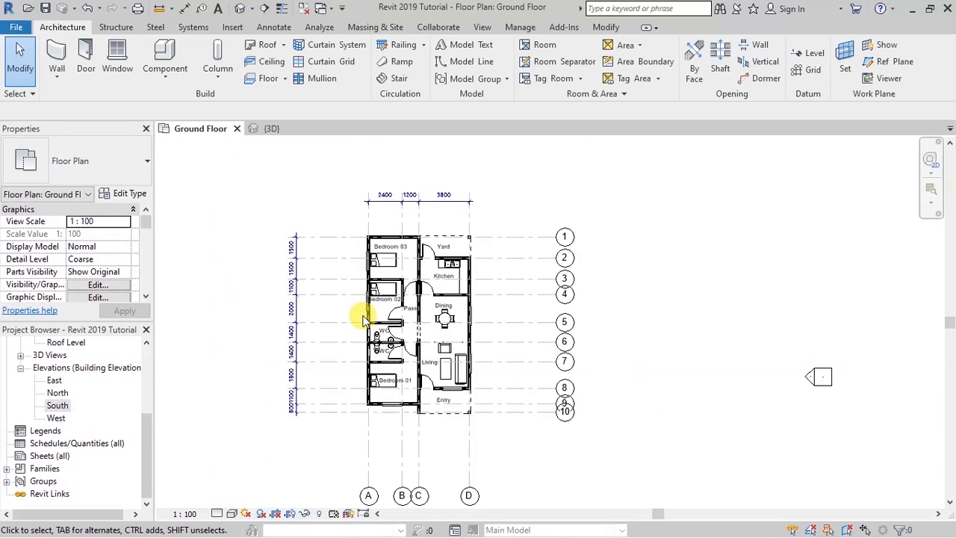
{"action": "scroll", "coordinate": [415, 196], "scroll_direction": "up", "scroll_amount": 5}
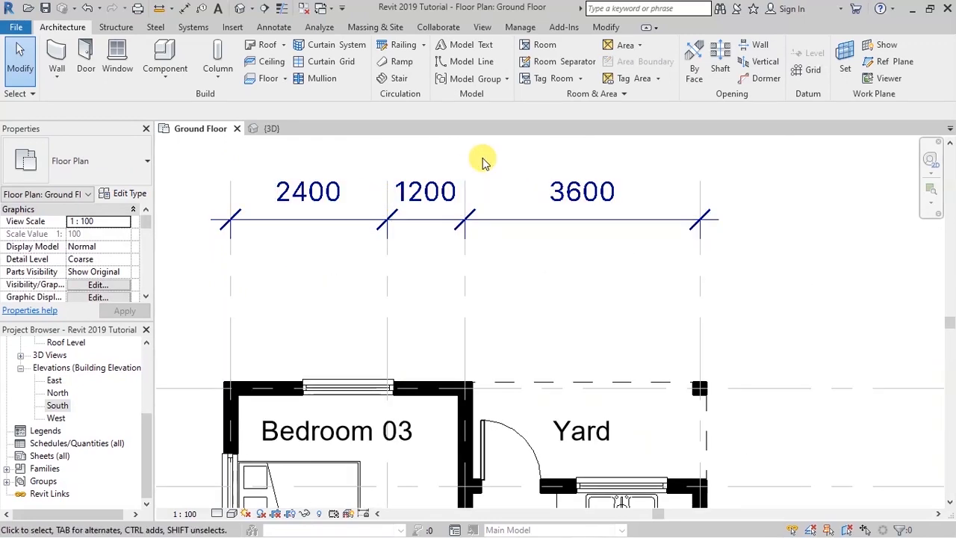
- Examine the whole Ground Floor plan, checking the room labels, wall fills, grid lines and dimensions
{"action": "scroll", "coordinate": [490, 203], "scroll_direction": "down", "scroll_amount": 5}
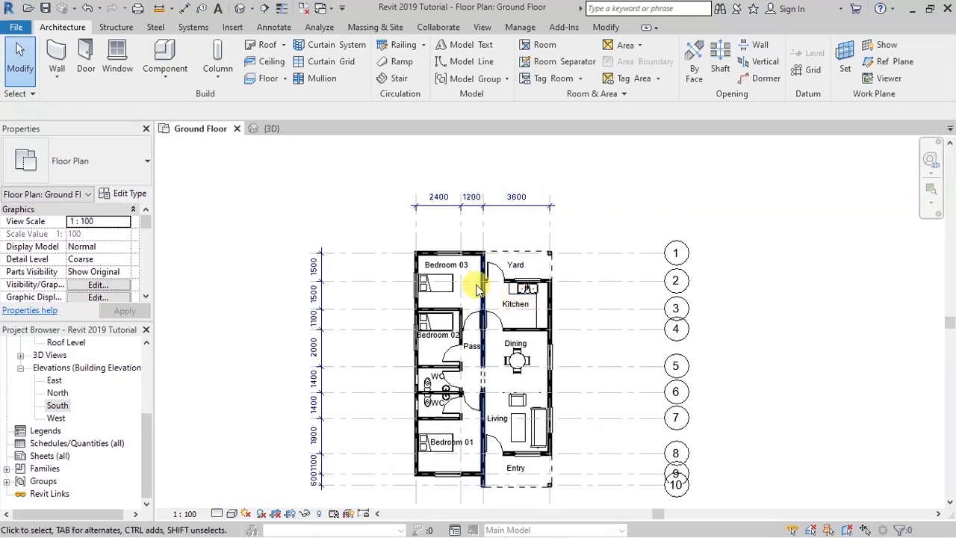
{"action": "scroll", "coordinate": [459, 295], "scroll_direction": "down", "scroll_amount": 2}
{"action": "scroll", "coordinate": [504, 403], "scroll_direction": "up", "scroll_amount": 2}
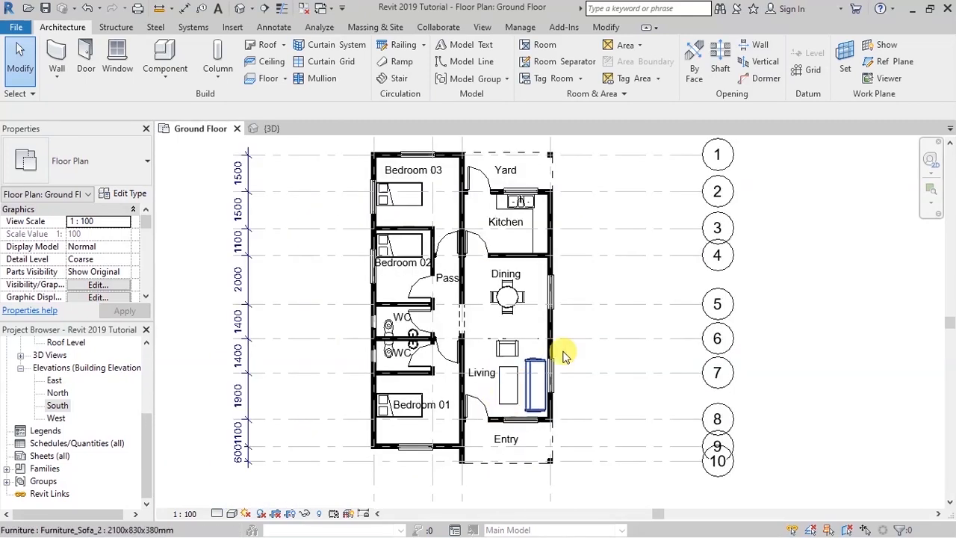
{"action": "scroll", "coordinate": [769, 362], "scroll_direction": "down", "scroll_amount": 2}
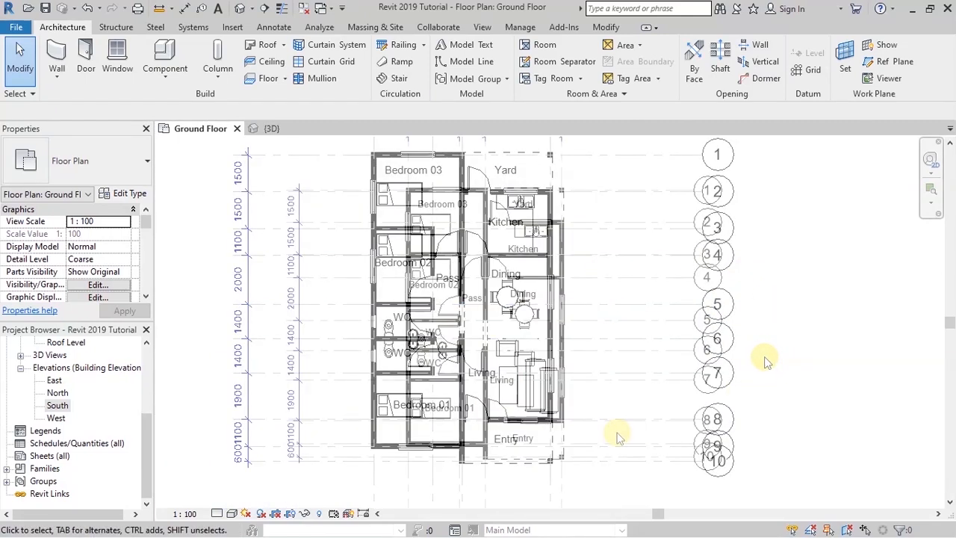
{"action": "scroll", "coordinate": [617, 336], "scroll_direction": "up", "scroll_amount": 1}
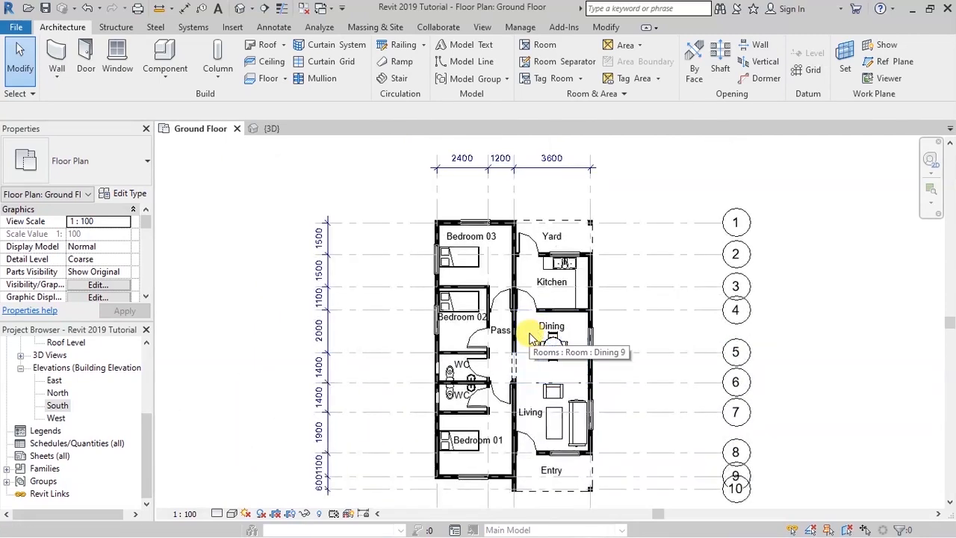
{"action": "scroll", "coordinate": [618, 336], "scroll_direction": "up", "scroll_amount": 2}
{"action": "scroll", "coordinate": [616, 336], "scroll_direction": "up", "scroll_amount": 1}
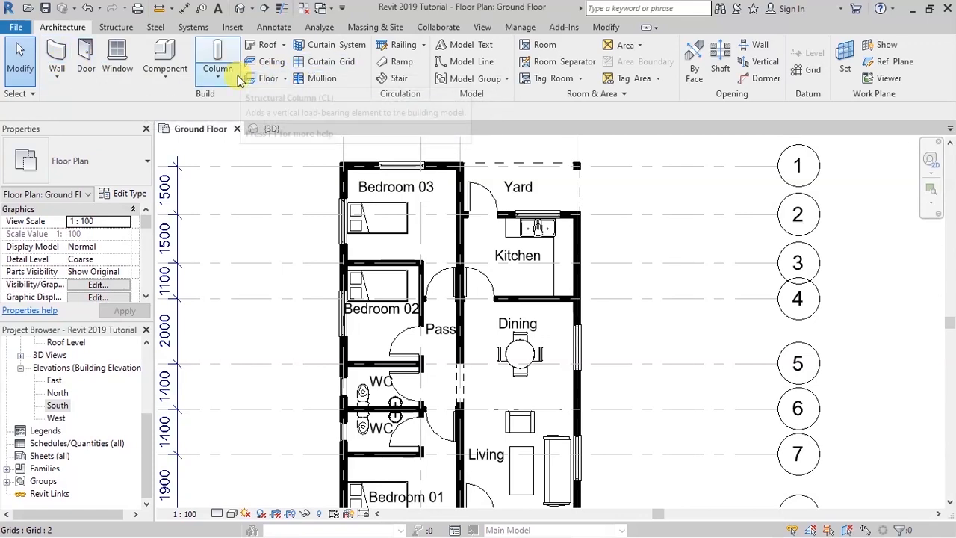
- Begin an architectural floor and sketch a straight boundary line along the north outer face, from Bedroom 03's outer corner to the Yard's corner column
{"action": "left_click", "coordinate": [284, 79]}
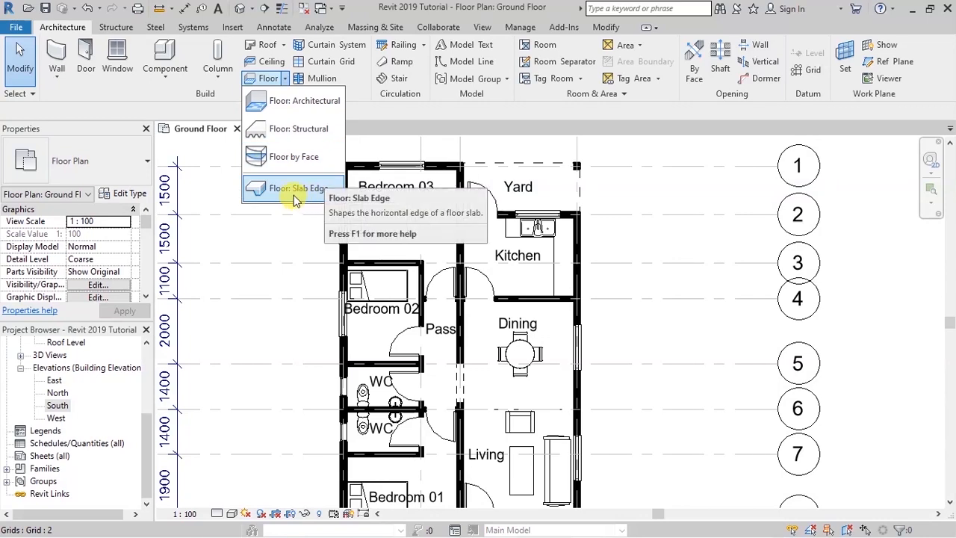
{"action": "left_click", "coordinate": [279, 103]}
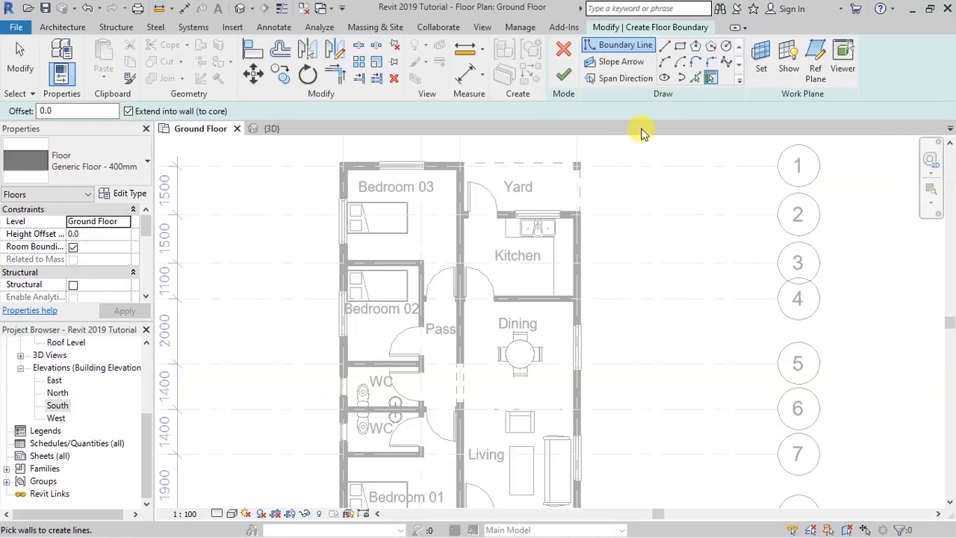
{"action": "left_click", "coordinate": [665, 46]}
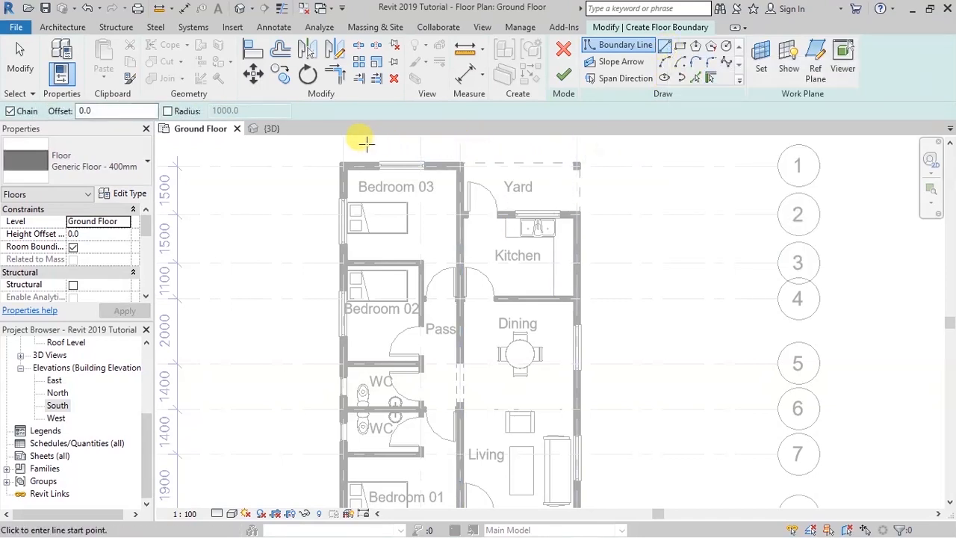
{"action": "scroll", "coordinate": [488, 153], "scroll_direction": "down", "scroll_amount": 2}
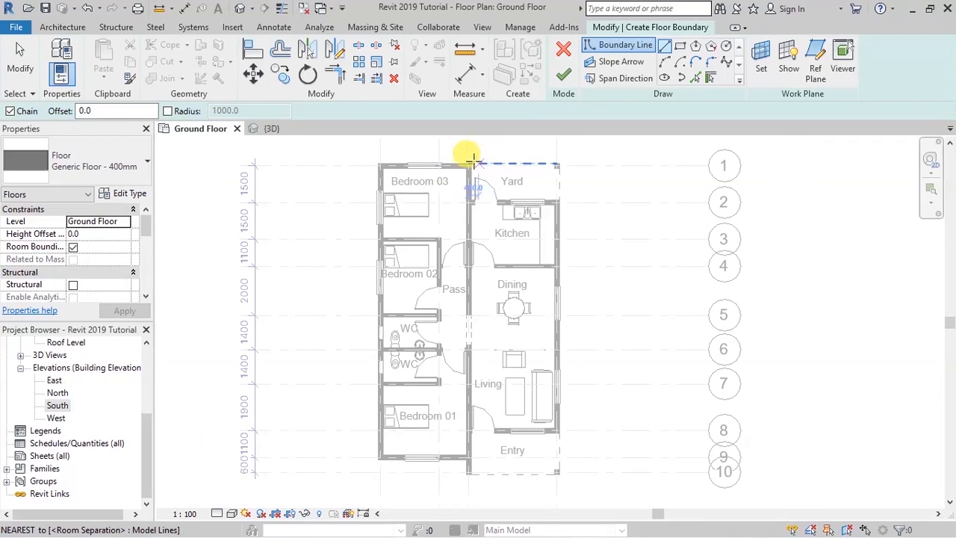
{"action": "scroll", "coordinate": [383, 155], "scroll_direction": "up", "scroll_amount": 5}
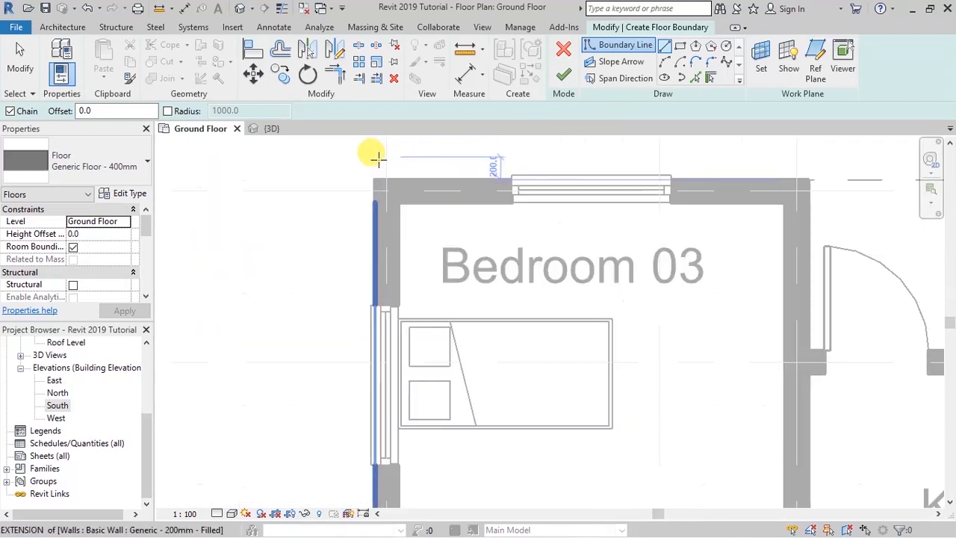
{"action": "left_click", "coordinate": [373, 179]}
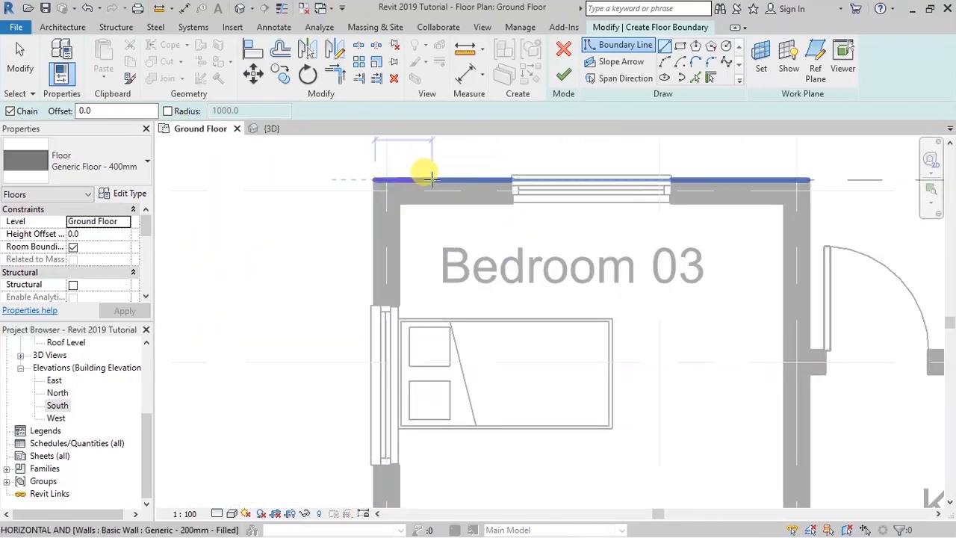
{"action": "scroll", "coordinate": [348, 177], "scroll_direction": "down", "scroll_amount": 5}
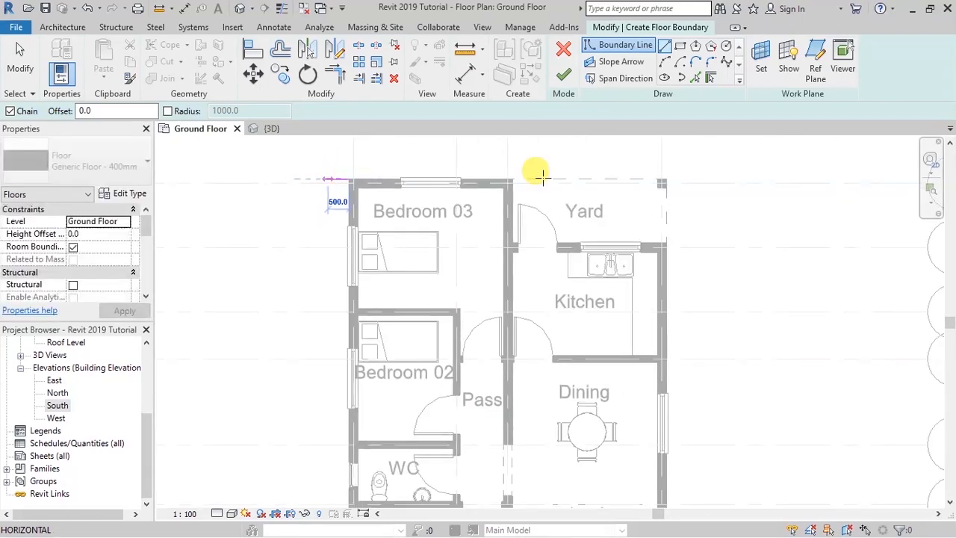
{"action": "scroll", "coordinate": [651, 176], "scroll_direction": "up", "scroll_amount": 3}
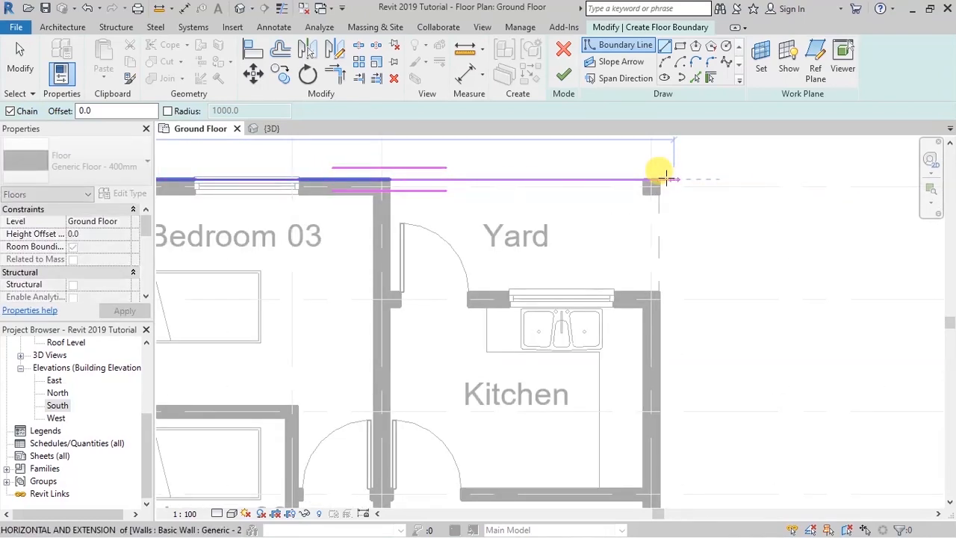
{"action": "left_click", "coordinate": [657, 176]}
{"action": "scroll", "coordinate": [624, 161], "scroll_direction": "down", "scroll_amount": 5}
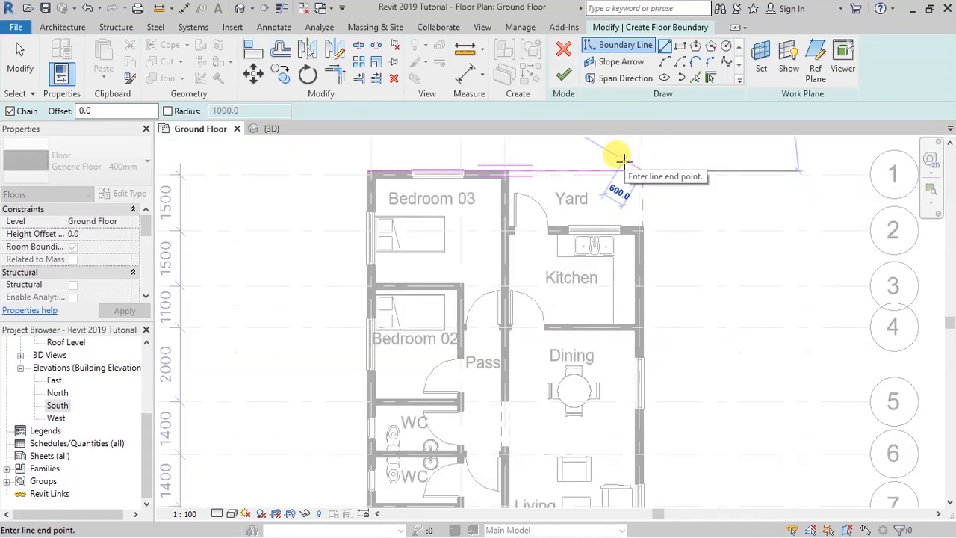
- Continue the floor boundary down the east outer face to the Entry's corner column, and along the Entry's outer edge to the wall end
{"action": "scroll", "coordinate": [629, 359], "scroll_direction": "up", "scroll_amount": 6}
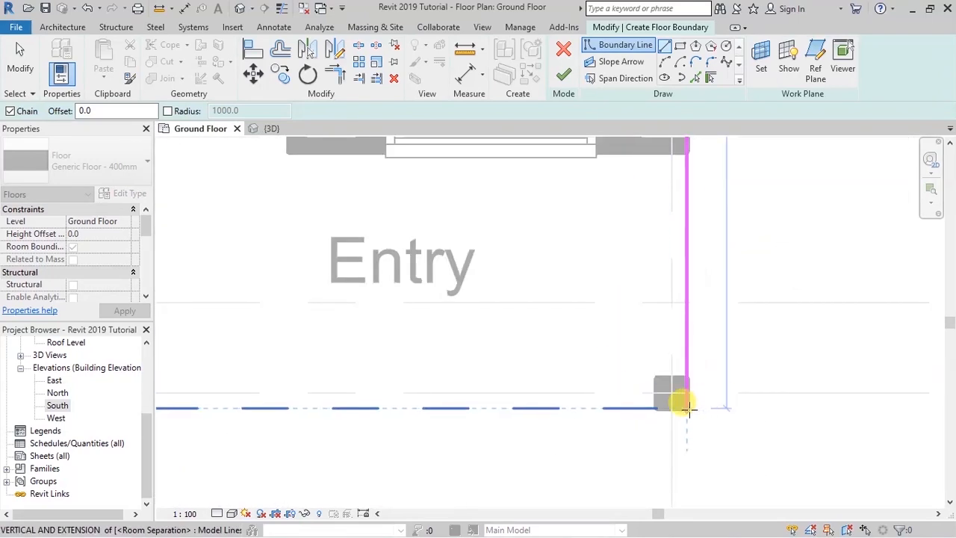
{"action": "left_click", "coordinate": [675, 400]}
{"action": "scroll", "coordinate": [714, 403], "scroll_direction": "down", "scroll_amount": 2}
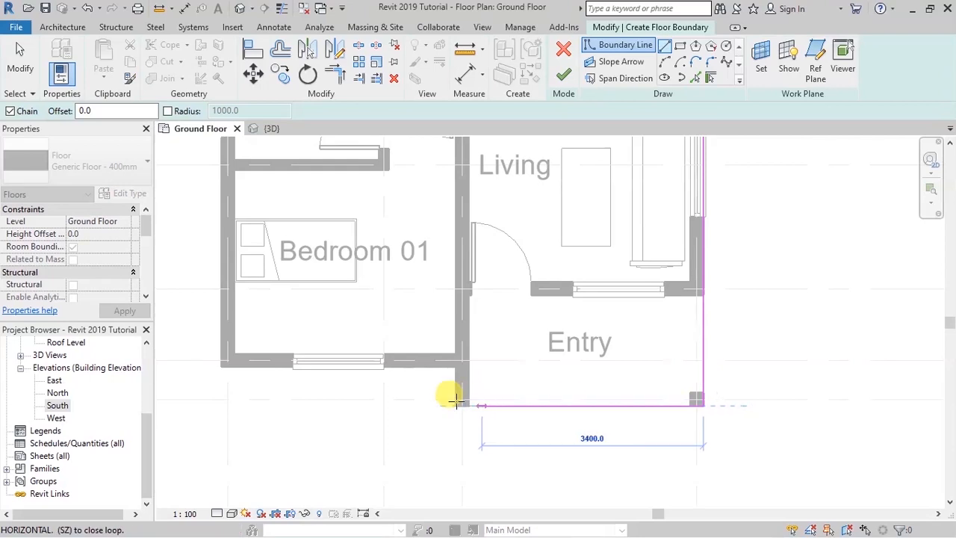
{"action": "scroll", "coordinate": [442, 401], "scroll_direction": "up", "scroll_amount": 2}
{"action": "scroll", "coordinate": [273, 354], "scroll_direction": "up", "scroll_amount": 1}
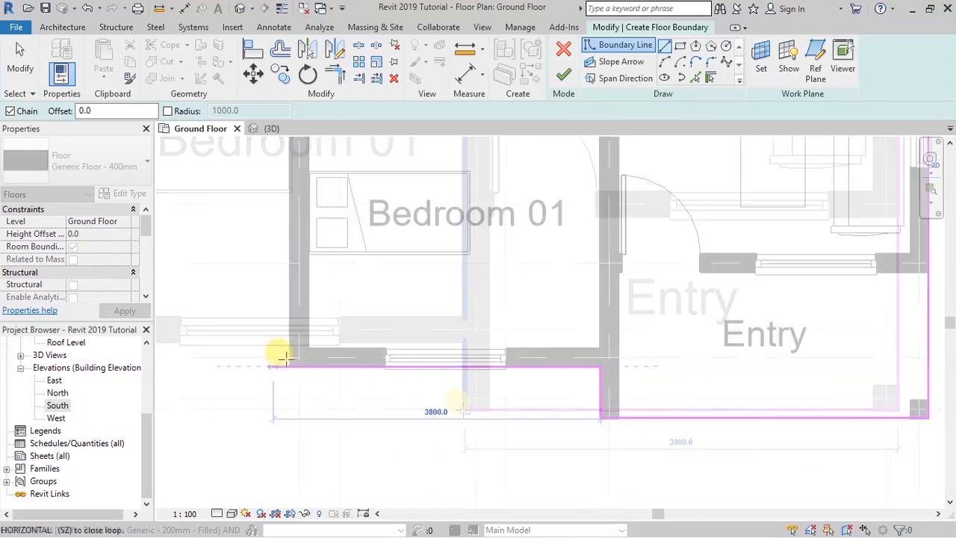
- Run the floor boundary along Bedroom 01's outer wall face to its corner and close the loop at Bedroom 03's outer corner
{"action": "scroll", "coordinate": [282, 360], "scroll_direction": "up", "scroll_amount": 3}
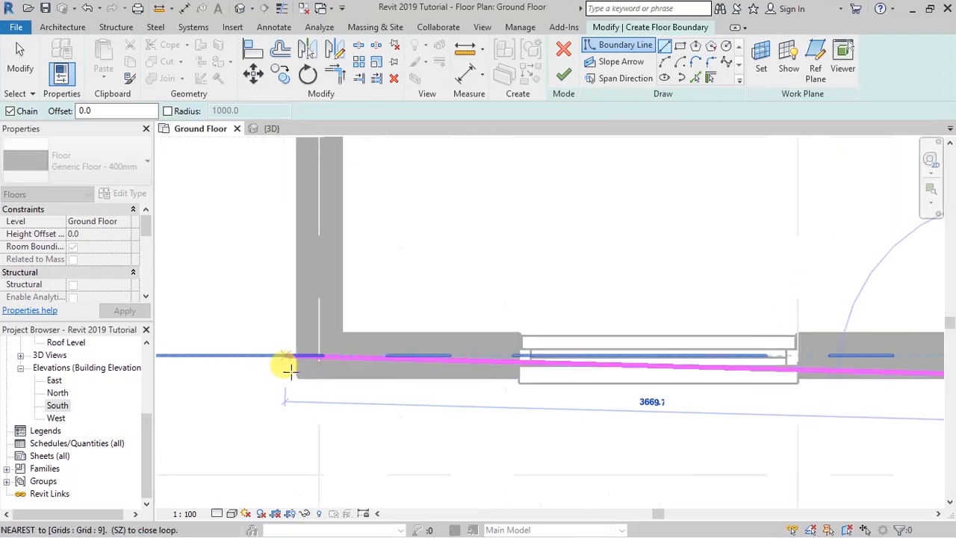
{"action": "left_click", "coordinate": [297, 375]}
{"action": "scroll", "coordinate": [341, 426], "scroll_direction": "down", "scroll_amount": 4}
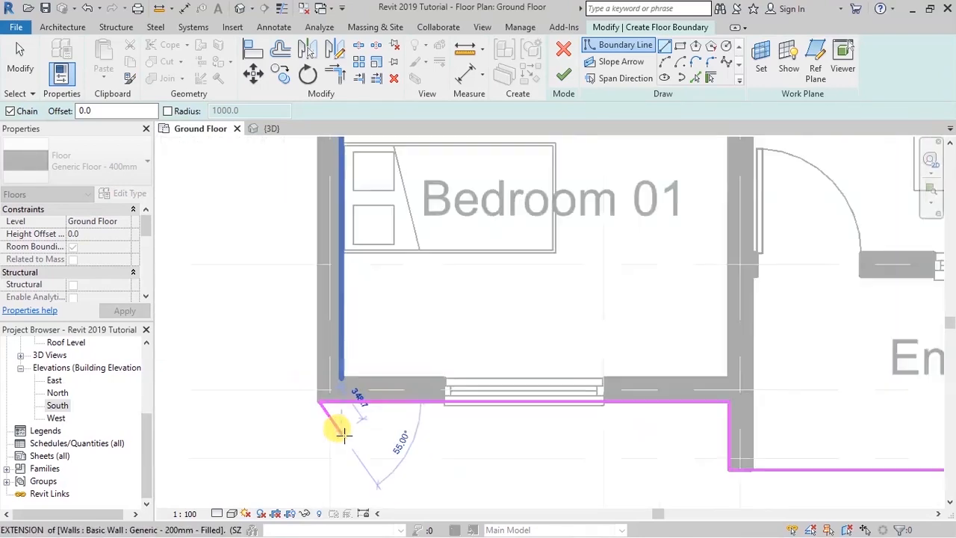
{"action": "scroll", "coordinate": [337, 426], "scroll_direction": "down", "scroll_amount": 3}
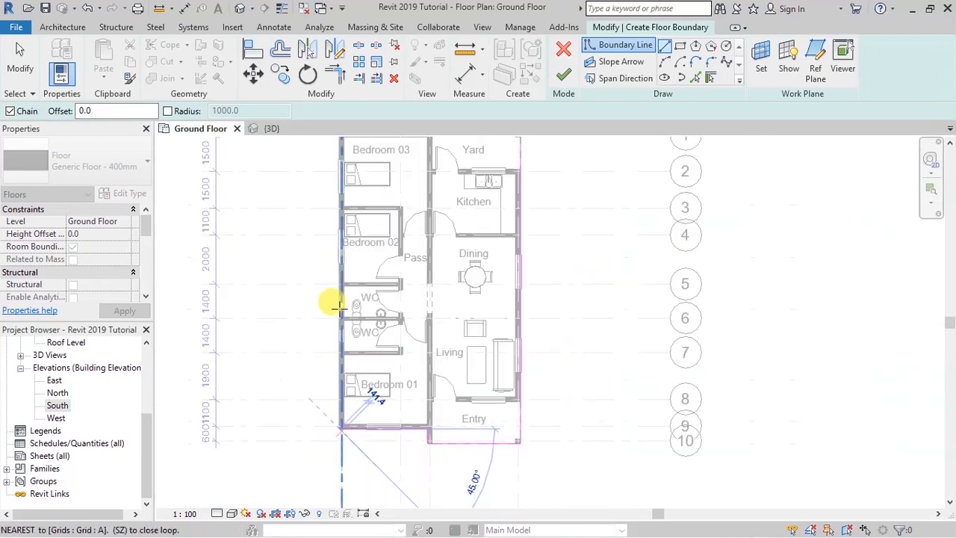
{"action": "scroll", "coordinate": [309, 294], "scroll_direction": "down", "scroll_amount": 2}
{"action": "scroll", "coordinate": [313, 176], "scroll_direction": "up", "scroll_amount": 6}
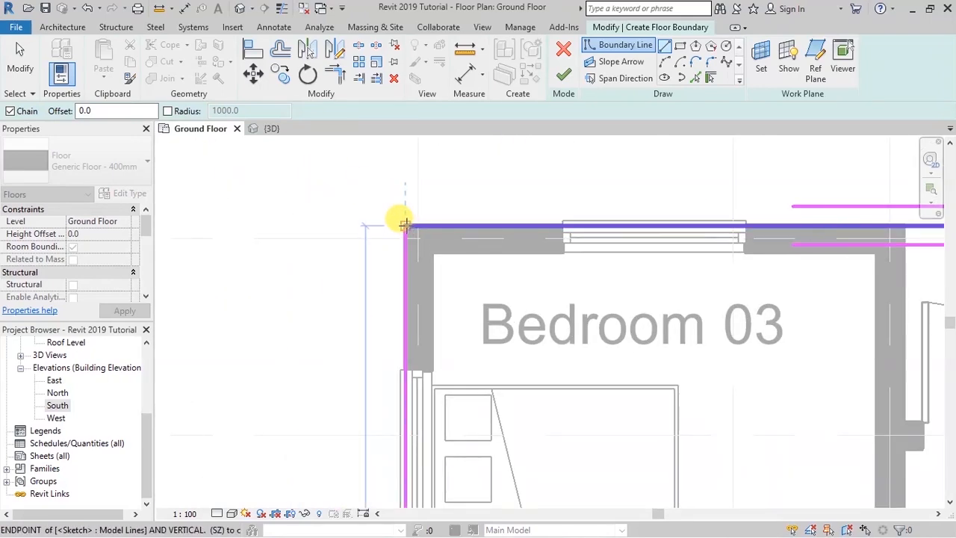
{"action": "left_click", "coordinate": [404, 222]}
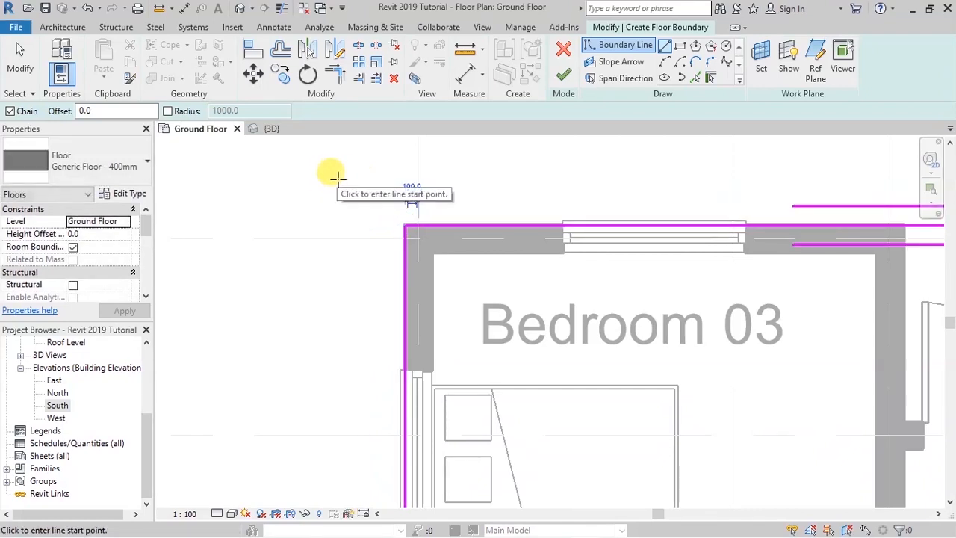
- Inspect the closed floor boundary around the building's outer walls, the Yard and the upper rooms
{"action": "scroll", "coordinate": [344, 175], "scroll_direction": "down", "scroll_amount": 3}
{"action": "scroll", "coordinate": [359, 178], "scroll_direction": "down", "scroll_amount": 1}
{"action": "scroll", "coordinate": [478, 171], "scroll_direction": "down", "scroll_amount": 3}
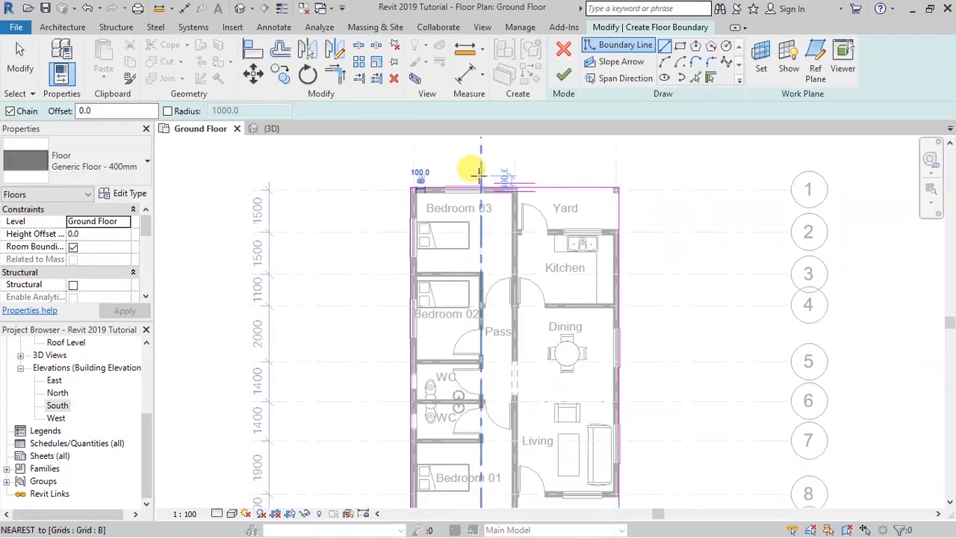
{"action": "scroll", "coordinate": [492, 315], "scroll_direction": "up", "scroll_amount": 3}
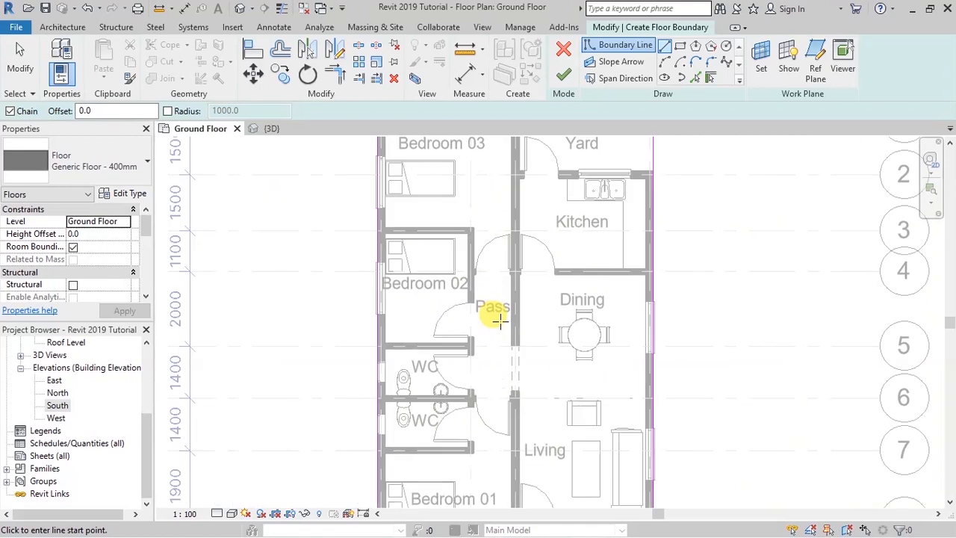
{"action": "scroll", "coordinate": [546, 171], "scroll_direction": "down", "scroll_amount": 2}
{"action": "scroll", "coordinate": [452, 145], "scroll_direction": "up", "scroll_amount": 3}
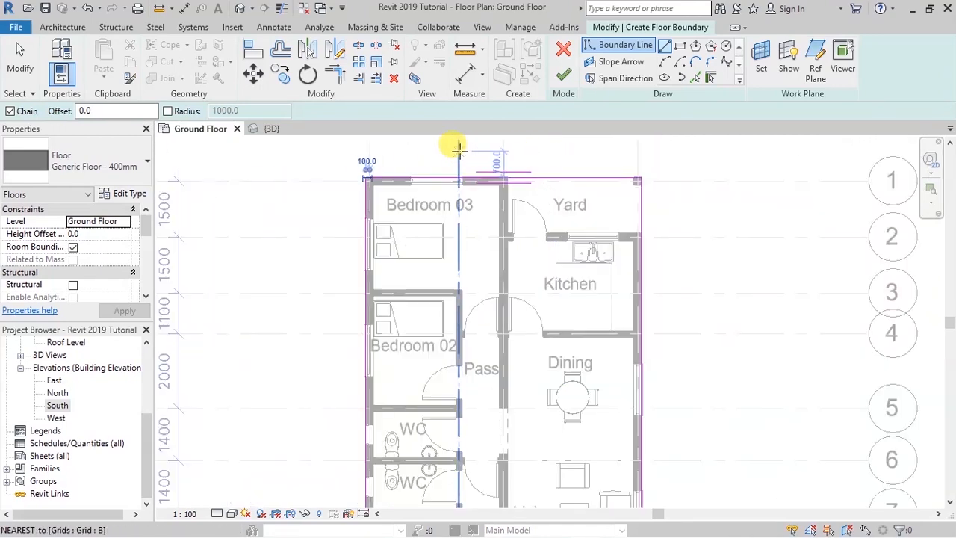
{"action": "scroll", "coordinate": [464, 150], "scroll_direction": "up", "scroll_amount": 1}
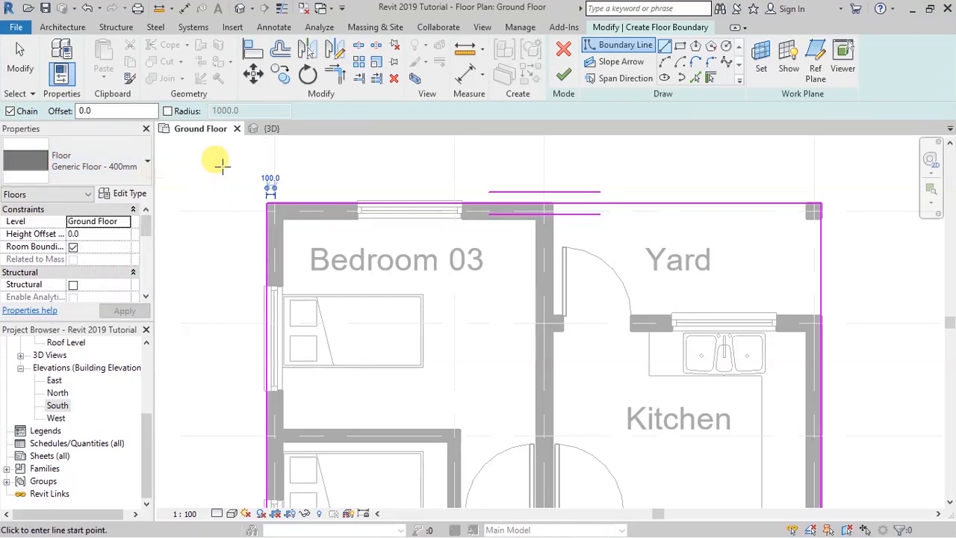
- Duplicate the Generic Floor - 400mm type as "150 mm Concrete Floor"
{"action": "left_click", "coordinate": [147, 164]}
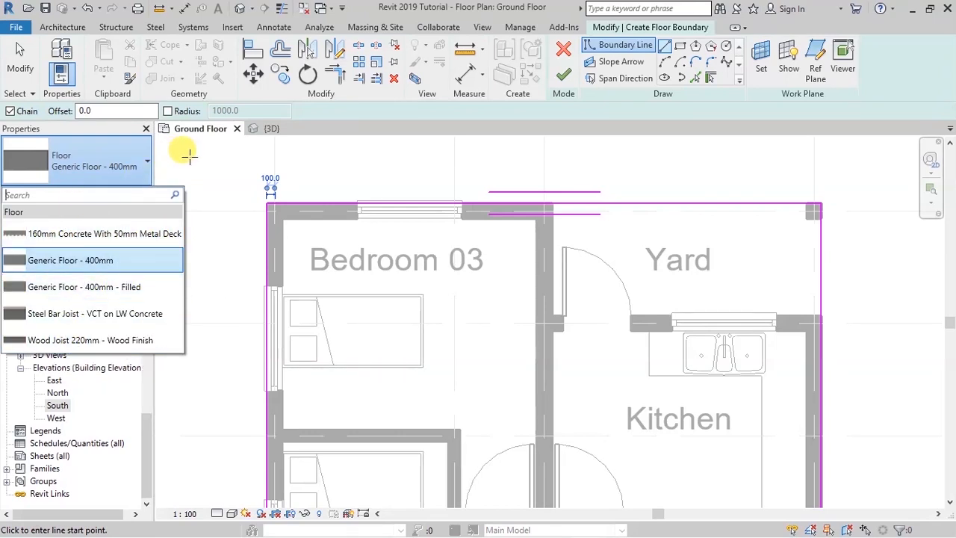
{"action": "left_click", "coordinate": [85, 134]}
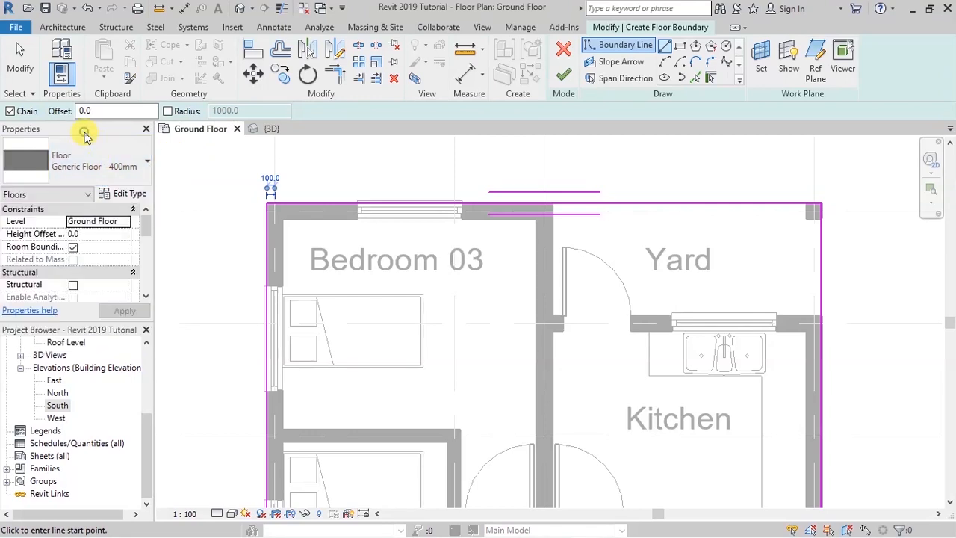
{"action": "left_click", "coordinate": [125, 196]}
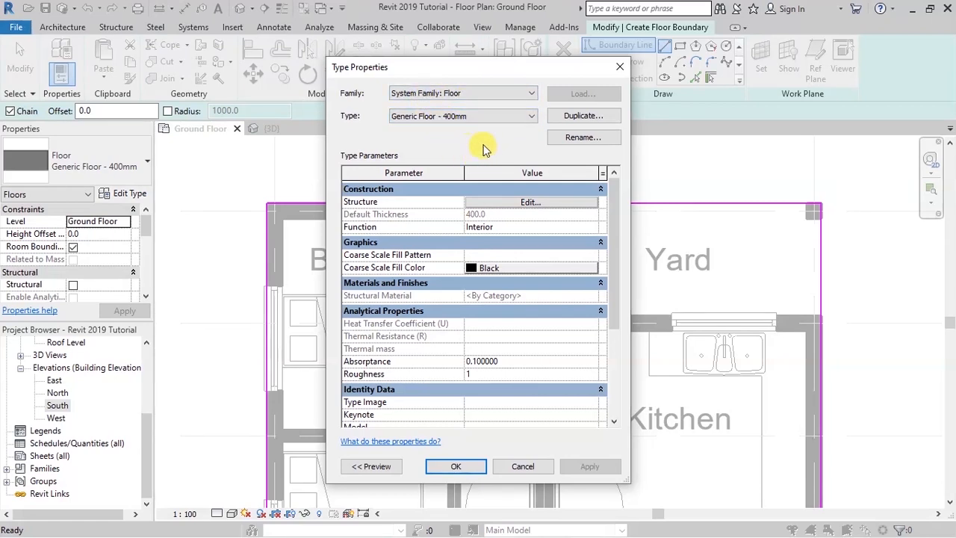
{"action": "left_click", "coordinate": [567, 117]}
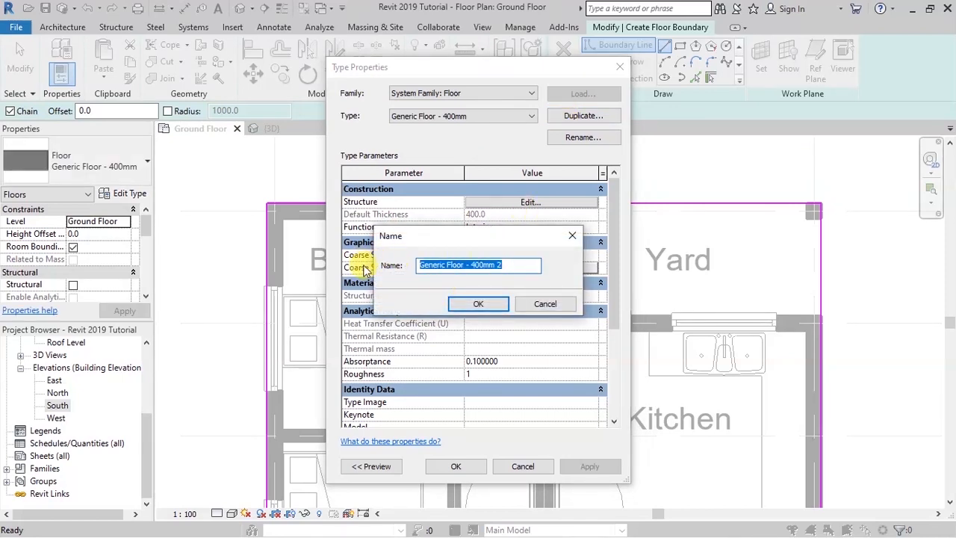
{"action": "type", "text": "150"}
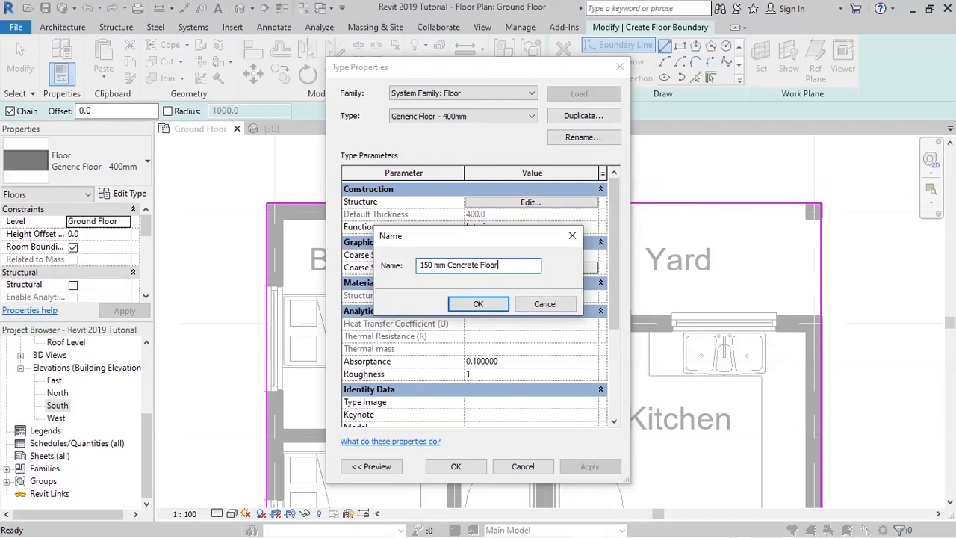
{"action": "left_click", "coordinate": [470, 304]}
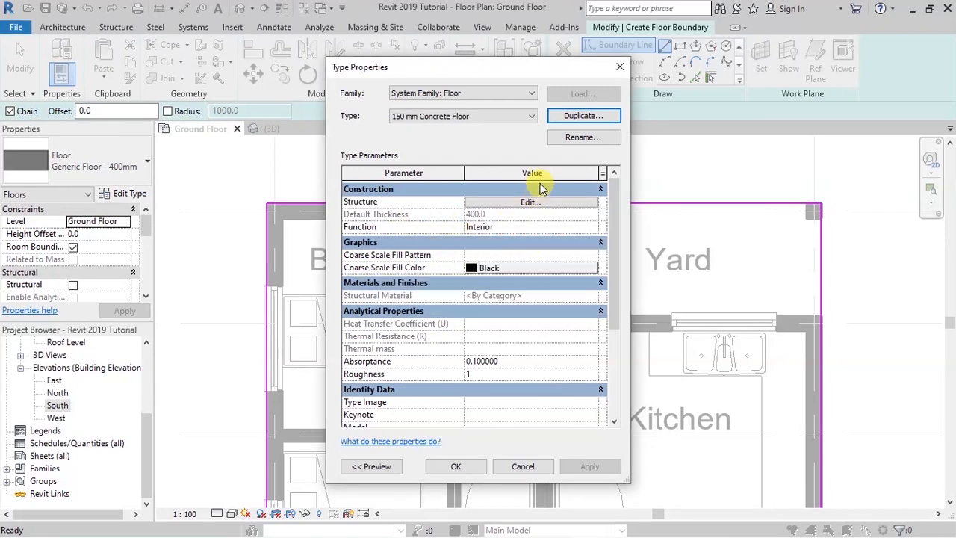
- Set the thickness of the Structure [1] layer in the 150 mm Concrete Floor type's assembly to 150
{"action": "left_click", "coordinate": [498, 205]}
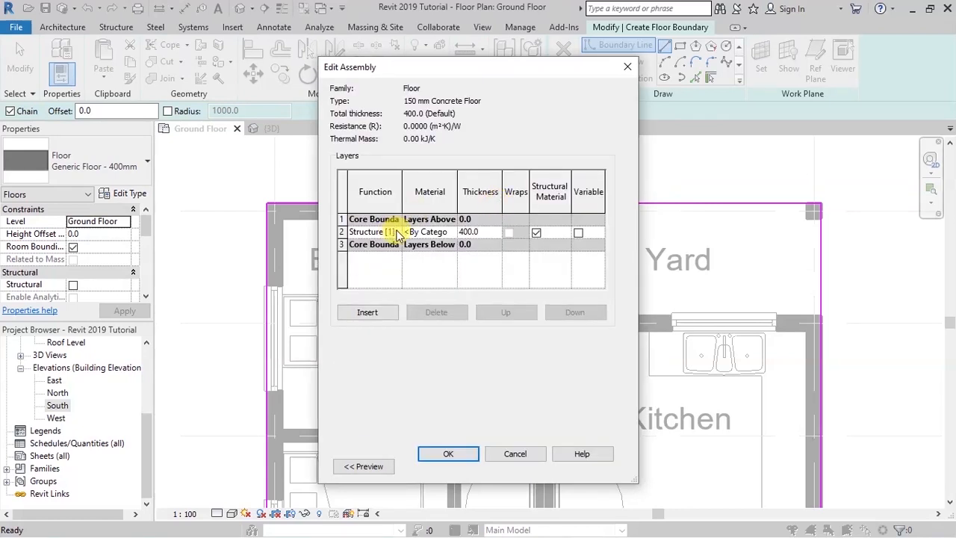
{"action": "double_click", "coordinate": [484, 231]}
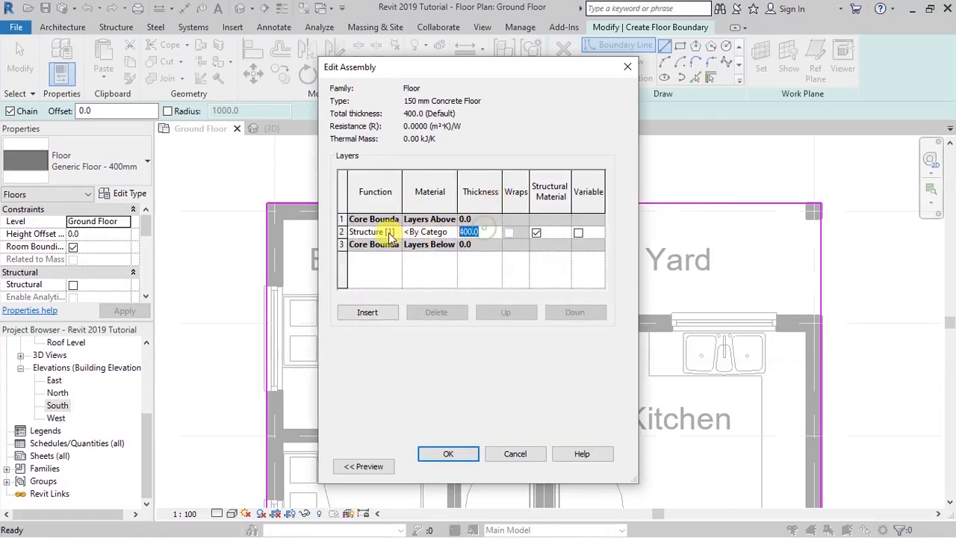
{"action": "double_click", "coordinate": [466, 232]}
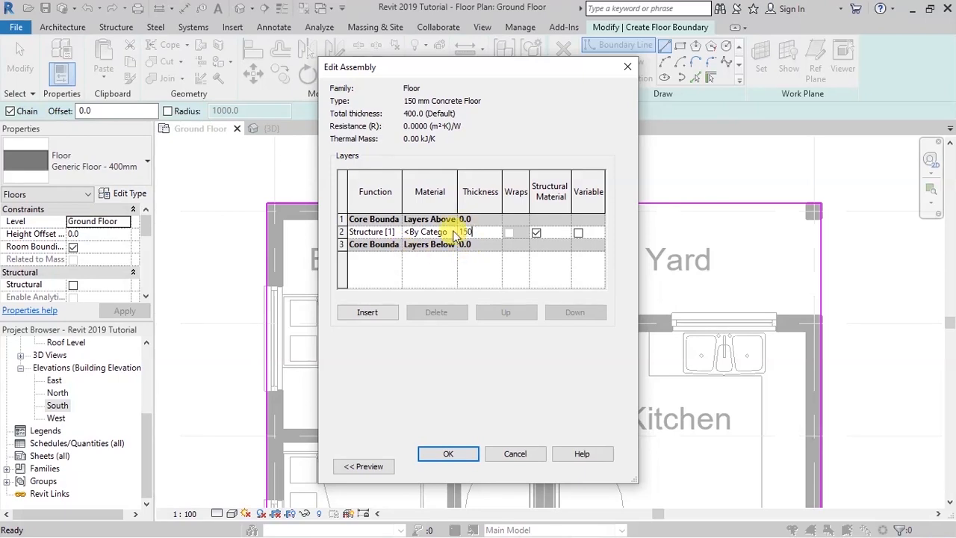
- Insert a layer above the upper core boundary in the floor assembly and set its function to Finish 2 [5]
{"action": "left_click", "coordinate": [370, 313]}
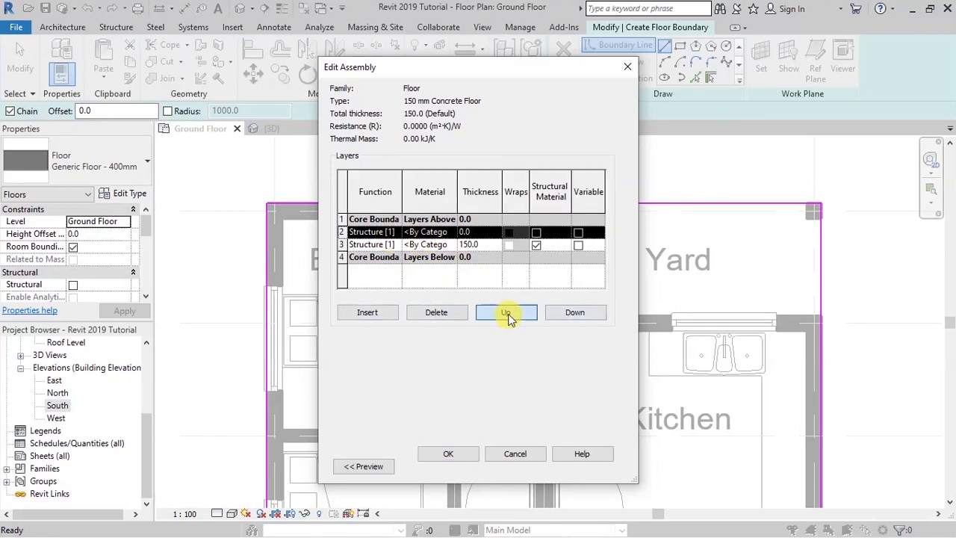
{"action": "left_click", "coordinate": [507, 314]}
{"action": "left_click", "coordinate": [366, 220]}
{"action": "left_click", "coordinate": [396, 219]}
{"action": "left_click", "coordinate": [381, 274]}
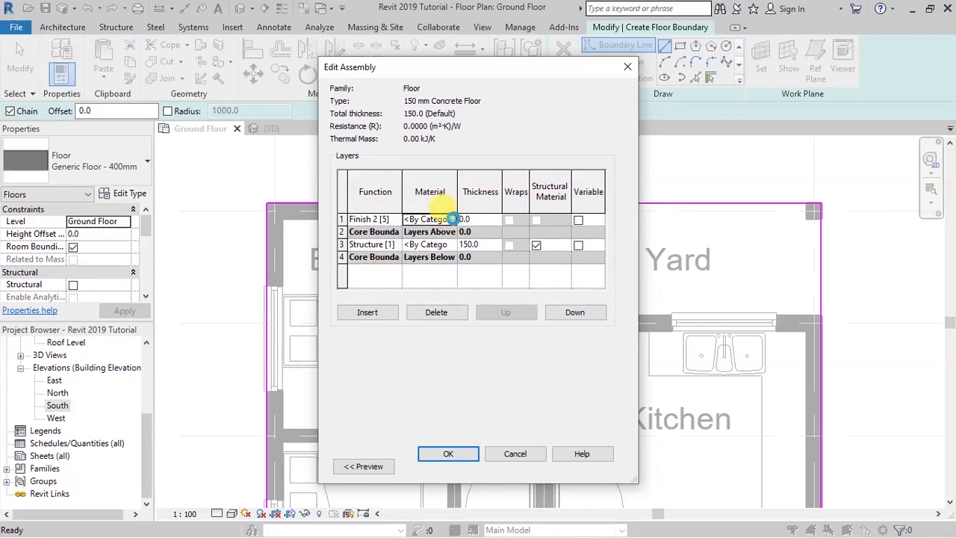
- Assign Oak Flooring to the Finish 2 [5] layer and set its thickness to 25
{"action": "left_click", "coordinate": [453, 219]}
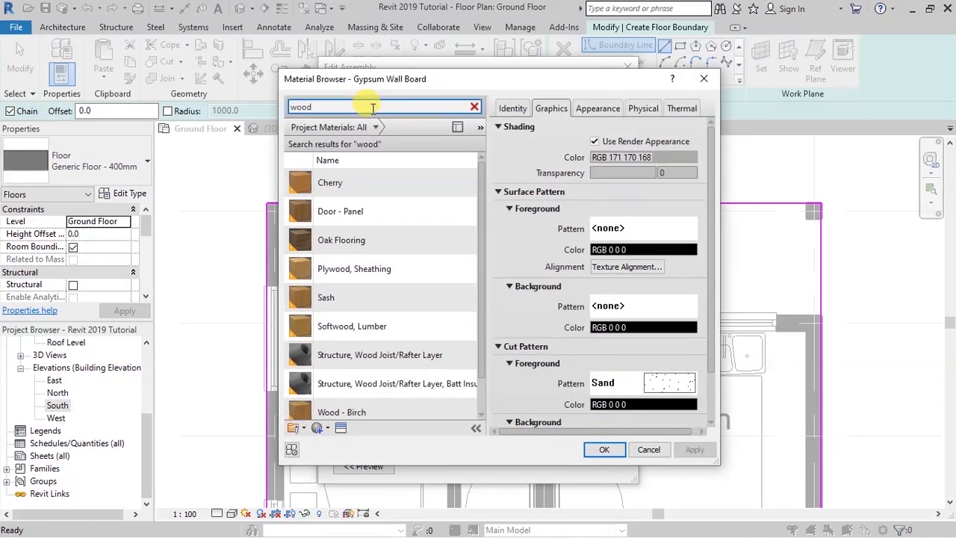
{"action": "left_click", "coordinate": [345, 242]}
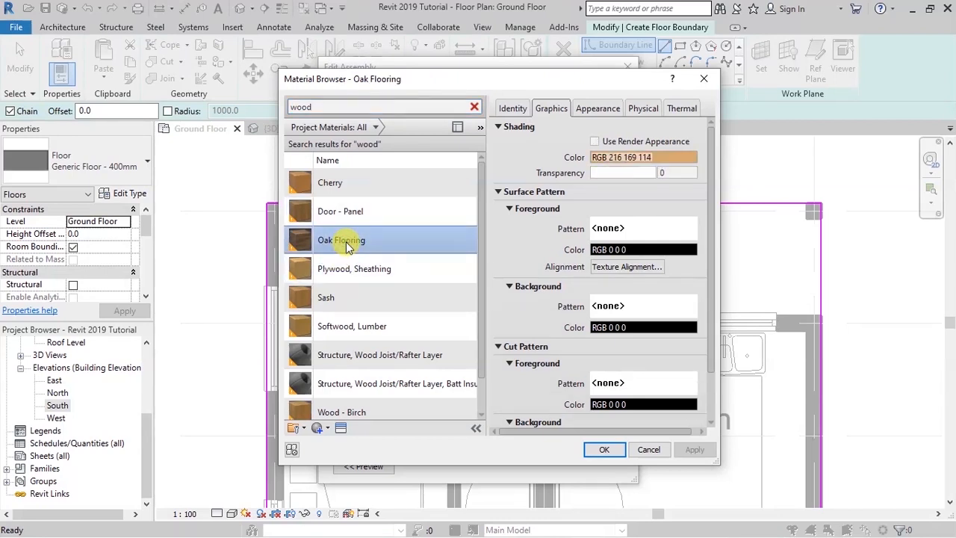
{"action": "left_click", "coordinate": [604, 449]}
{"action": "left_click", "coordinate": [472, 220]}
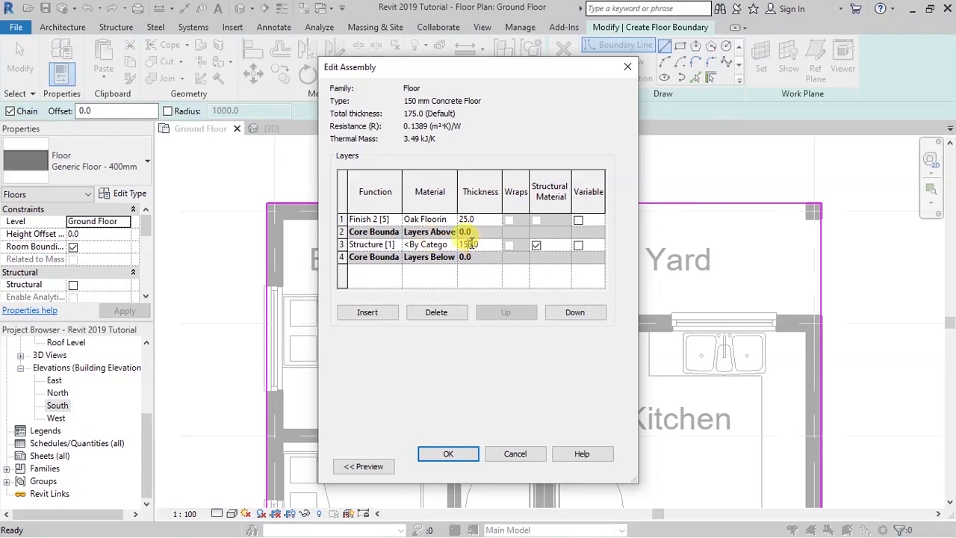
- Assign Concrete, Cast-in-Place gray to the Structure [1] layer and accept the 150 mm Concrete Floor type's settings
{"action": "left_click", "coordinate": [469, 232]}
{"action": "left_click", "coordinate": [451, 245]}
{"action": "left_click", "coordinate": [453, 245]}
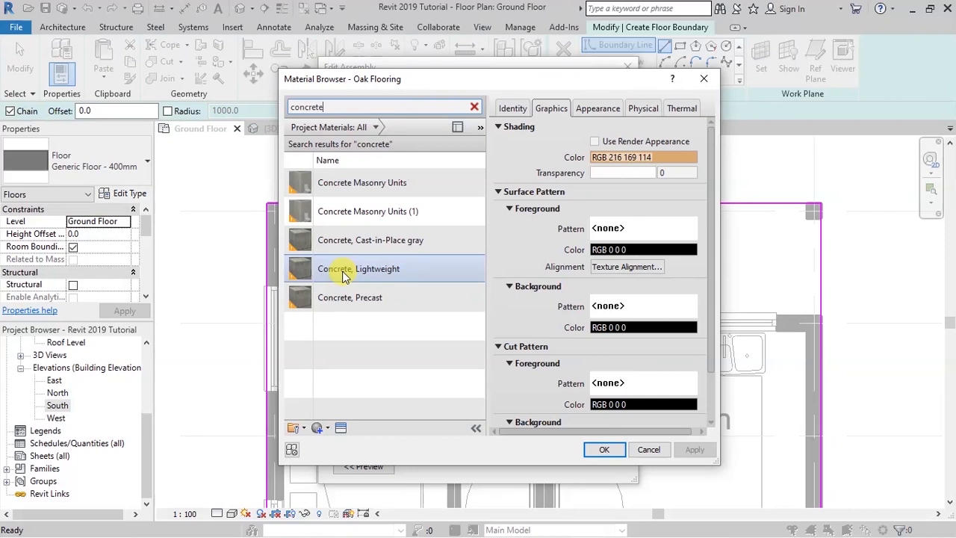
{"action": "left_click", "coordinate": [359, 240]}
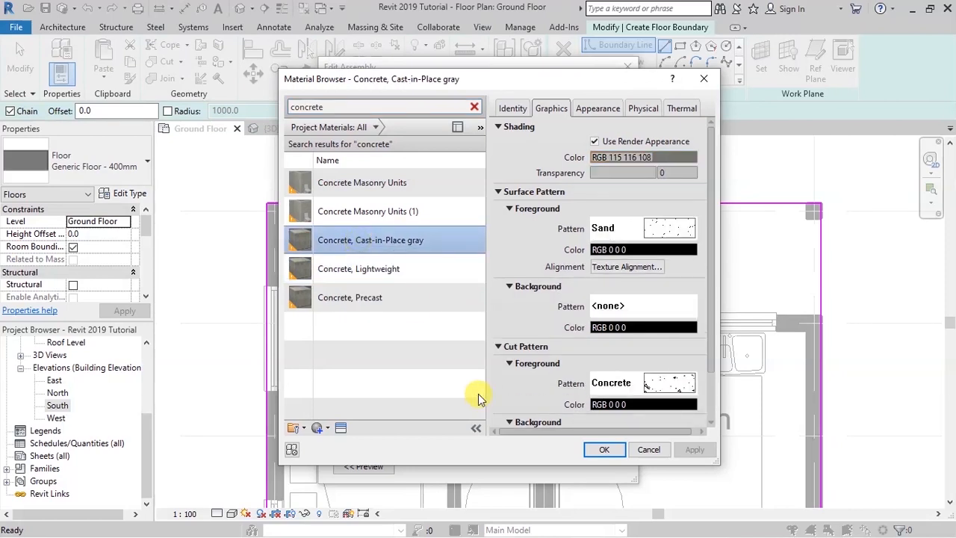
{"action": "left_click", "coordinate": [604, 449]}
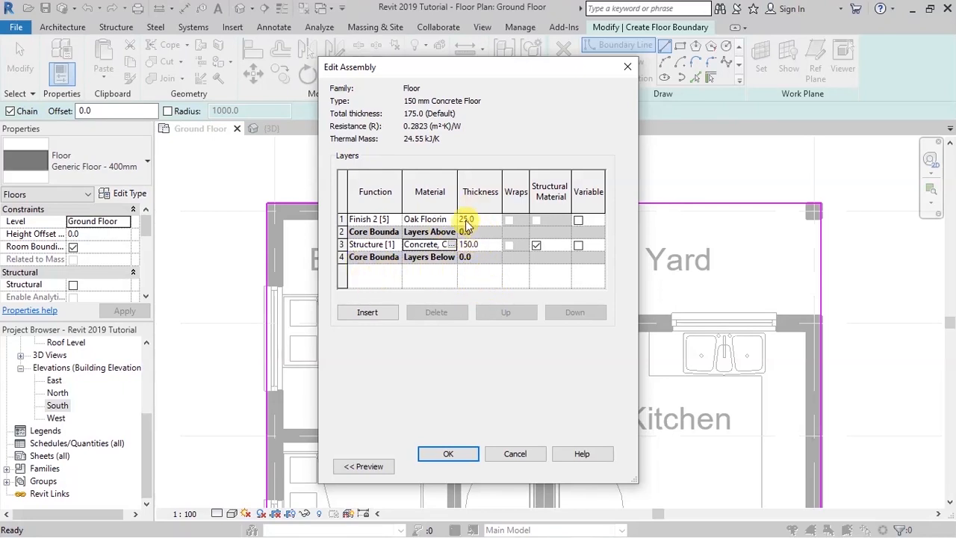
{"action": "left_click", "coordinate": [447, 453]}
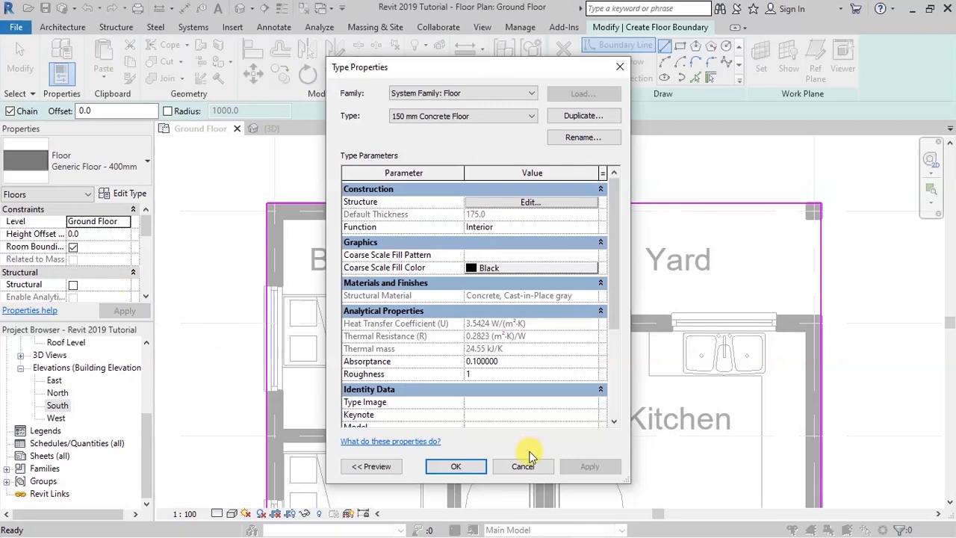
{"action": "left_click", "coordinate": [467, 469]}
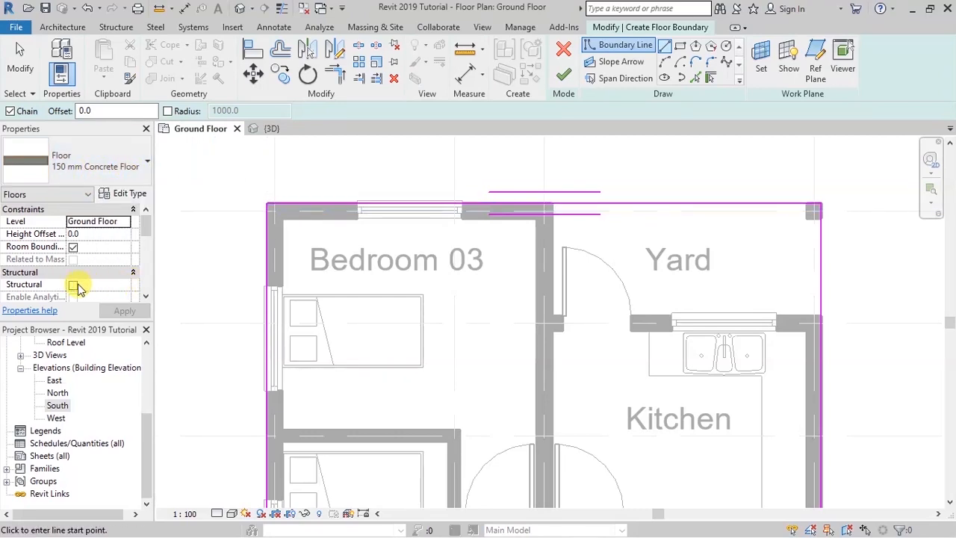
- Finish the floor boundary sketch to create the floor under the whole house, and clear its selection
{"action": "scroll", "coordinate": [450, 216], "scroll_direction": "down", "scroll_amount": 3}
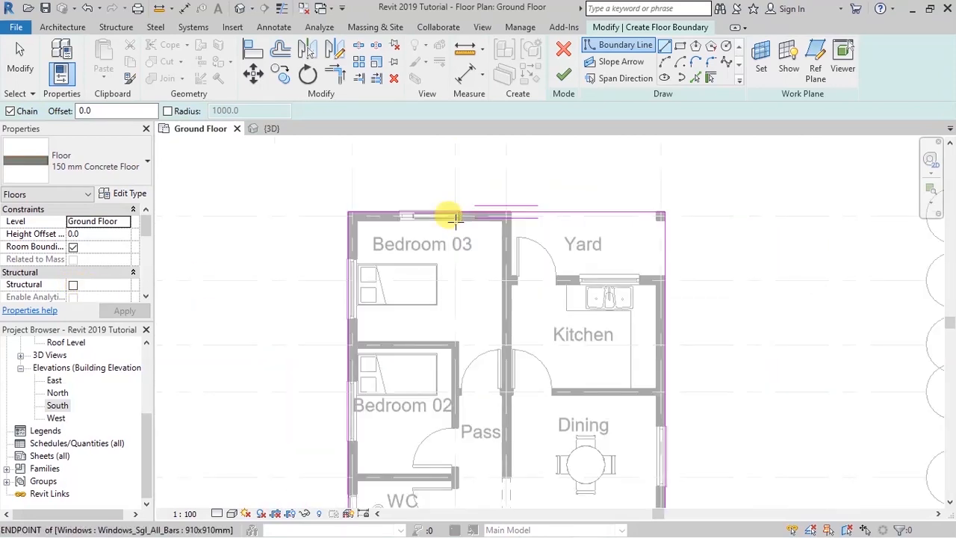
{"action": "scroll", "coordinate": [450, 216], "scroll_direction": "down", "scroll_amount": 2}
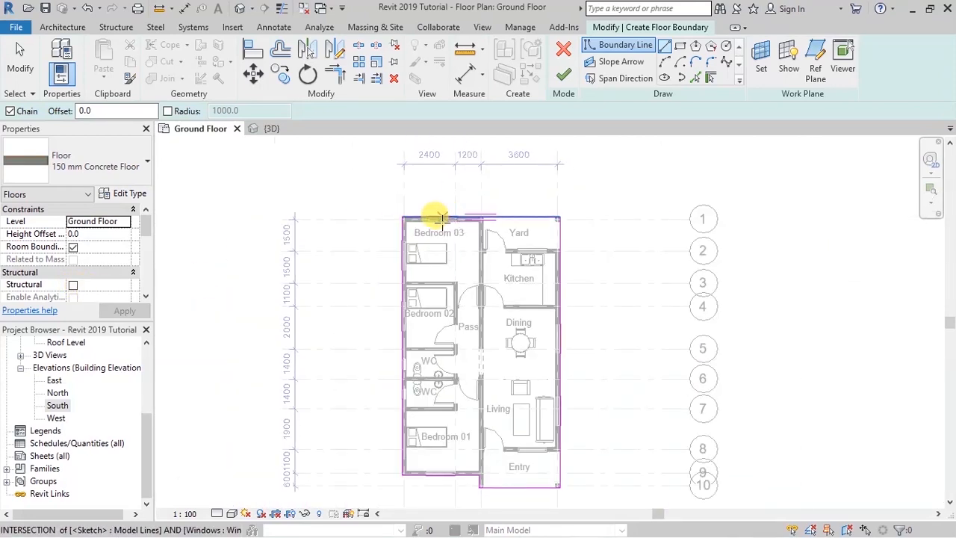
{"action": "scroll", "coordinate": [442, 218], "scroll_direction": "up", "scroll_amount": 5}
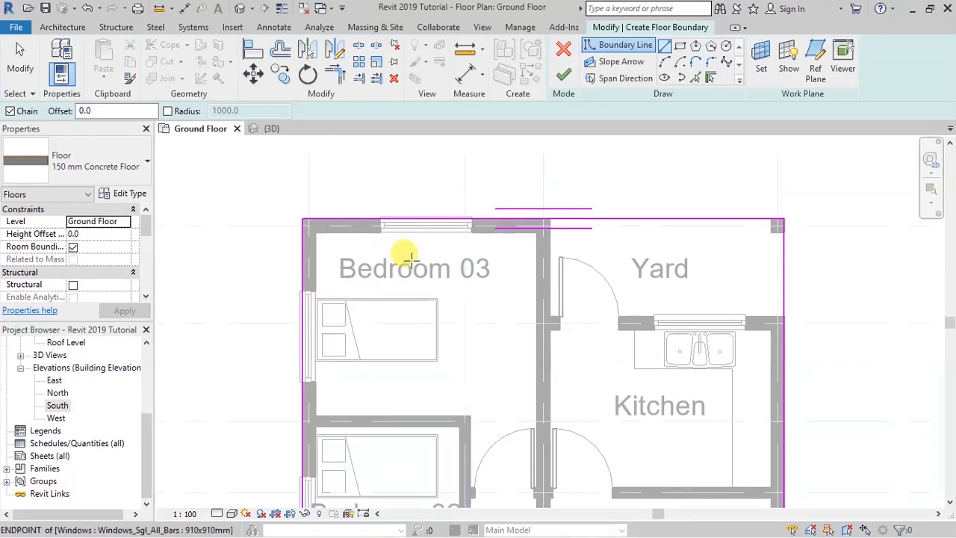
{"action": "scroll", "coordinate": [411, 259], "scroll_direction": "up", "scroll_amount": 1}
{"action": "left_click", "coordinate": [555, 138]}
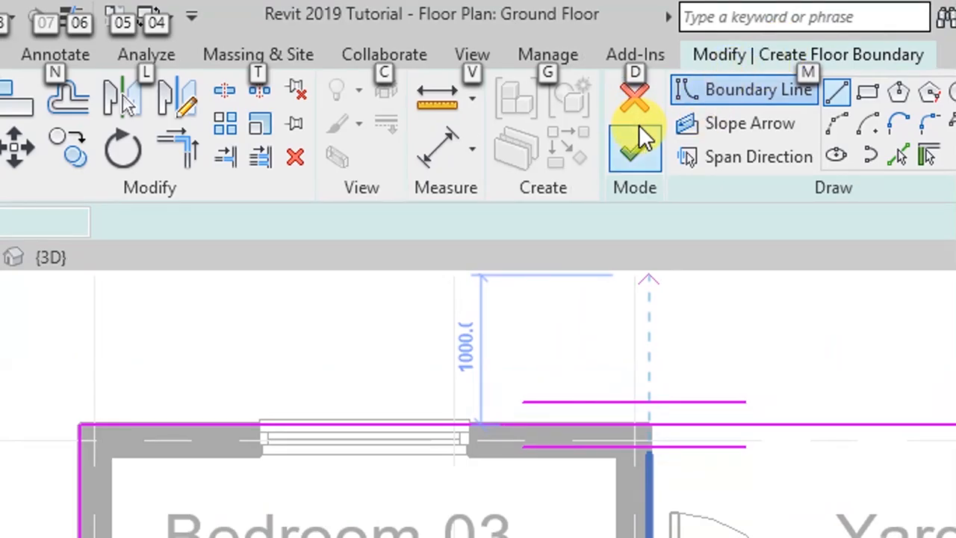
{"action": "key", "text": "Escape"}
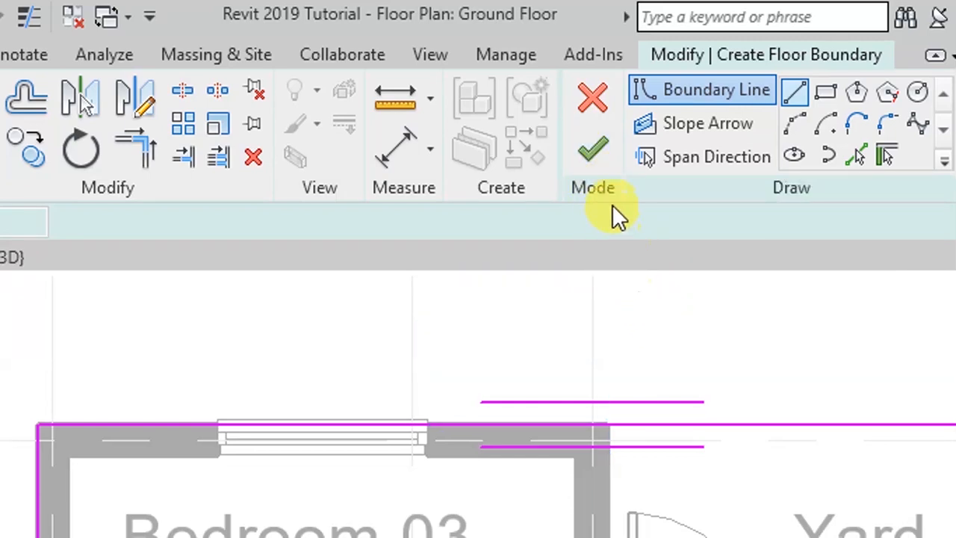
{"action": "left_click", "coordinate": [593, 160]}
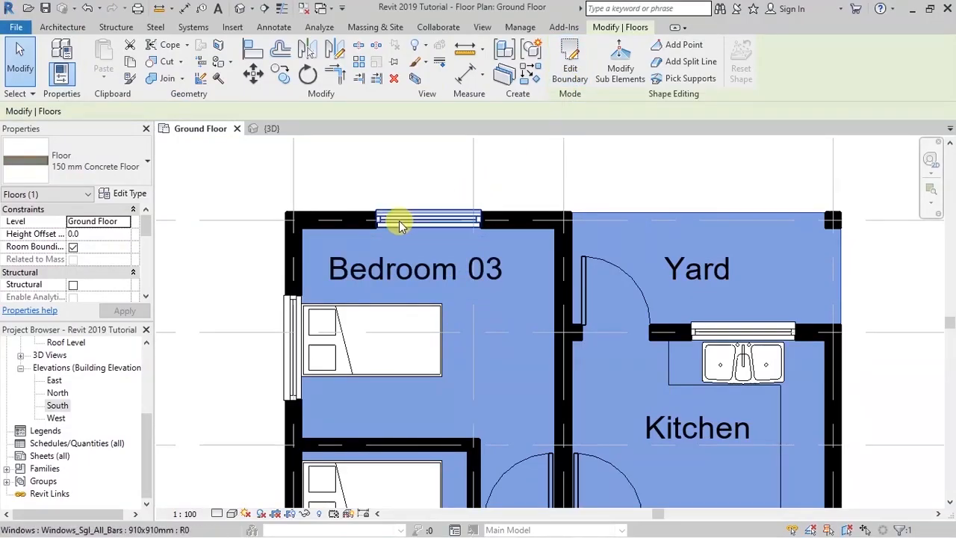
{"action": "scroll", "coordinate": [403, 187], "scroll_direction": "down", "scroll_amount": 2}
{"action": "scroll", "coordinate": [438, 187], "scroll_direction": "down", "scroll_amount": 2}
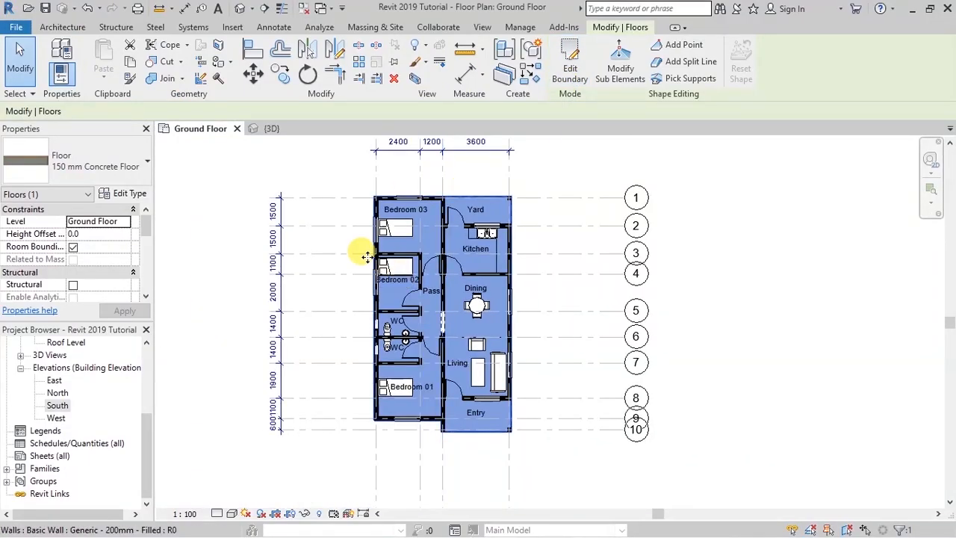
{"action": "scroll", "coordinate": [352, 270], "scroll_direction": "up", "scroll_amount": 2}
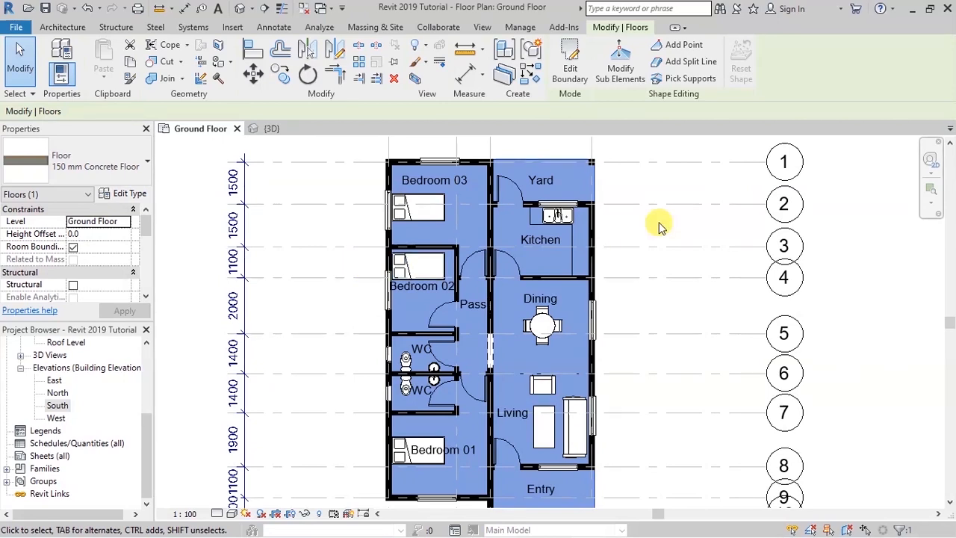
{"action": "left_click", "coordinate": [846, 207]}
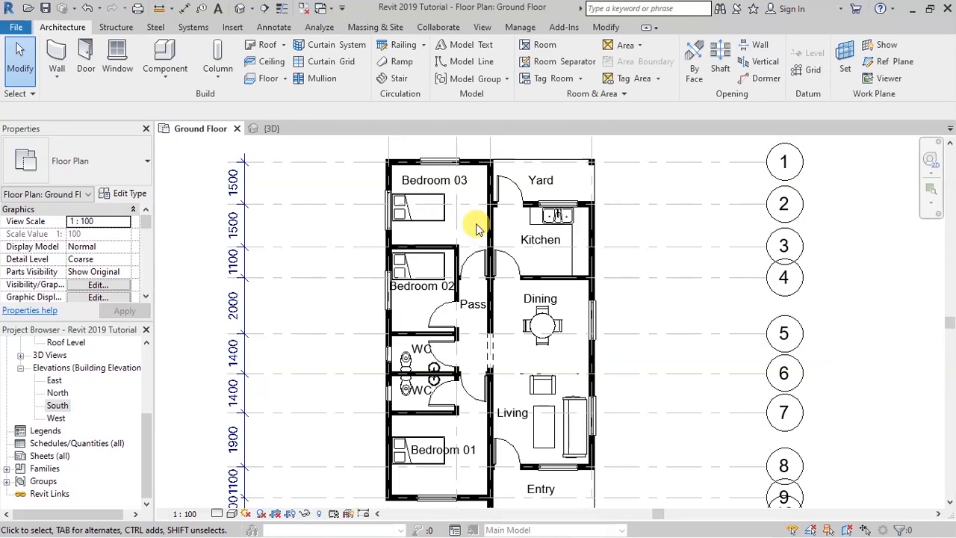
- Examine the new floor slab in the 3D view, orbiting around the house to its entry corner
{"action": "left_click", "coordinate": [269, 129]}
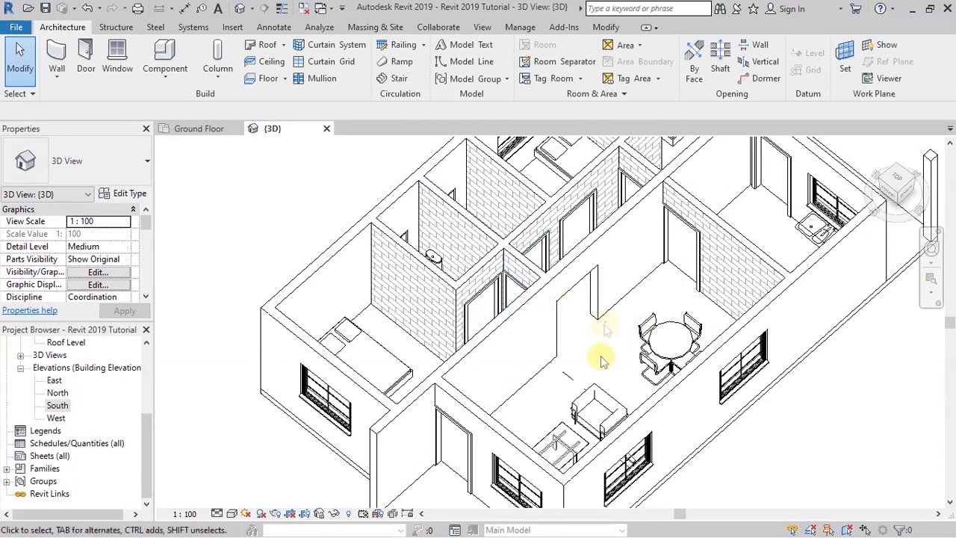
{"action": "left_click", "coordinate": [928, 248]}
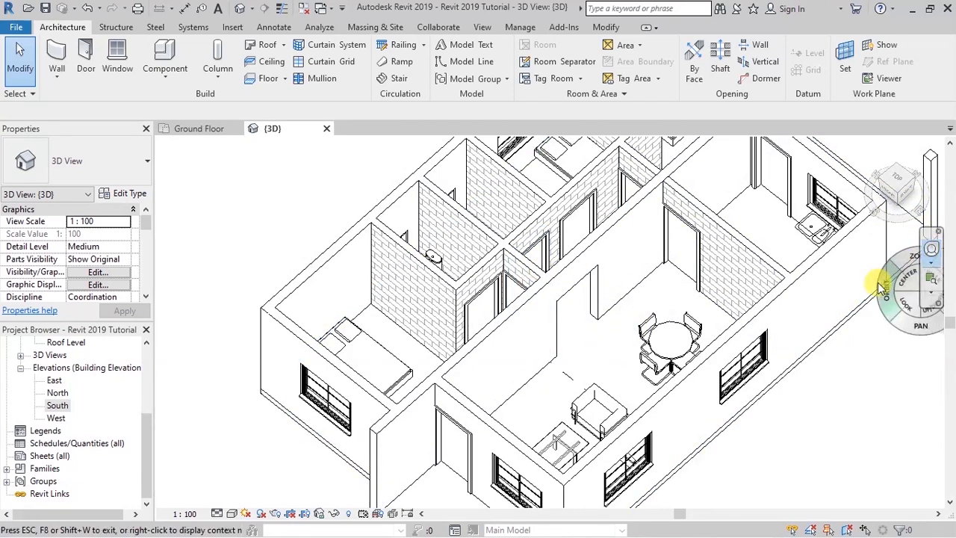
{"action": "left_click_drag", "start_coordinate": [815, 383], "coordinate": [680, 282]}
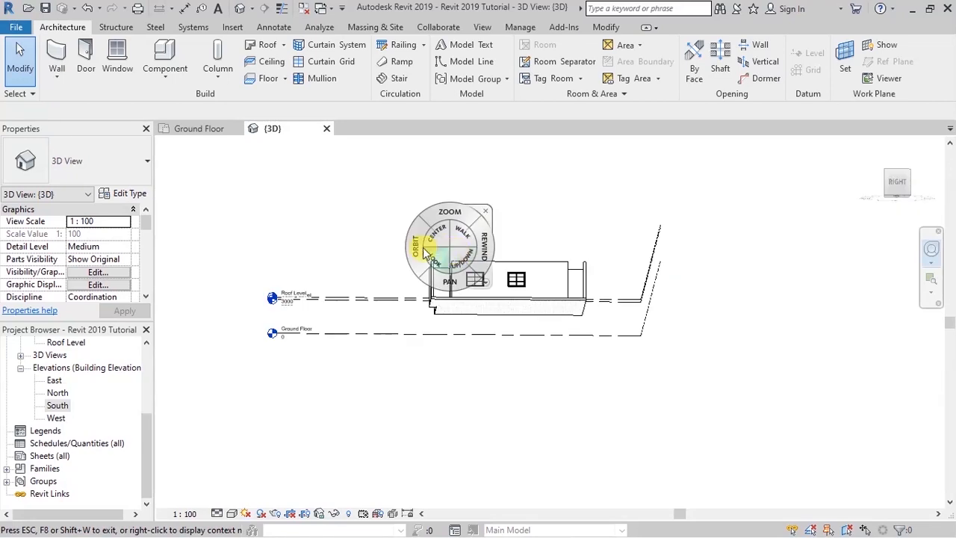
{"action": "left_click_drag", "start_coordinate": [424, 251], "coordinate": [576, 292]}
{"action": "left_click_drag", "start_coordinate": [576, 292], "coordinate": [576, 301]}
{"action": "scroll", "coordinate": [390, 210], "scroll_direction": "up", "scroll_amount": 5}
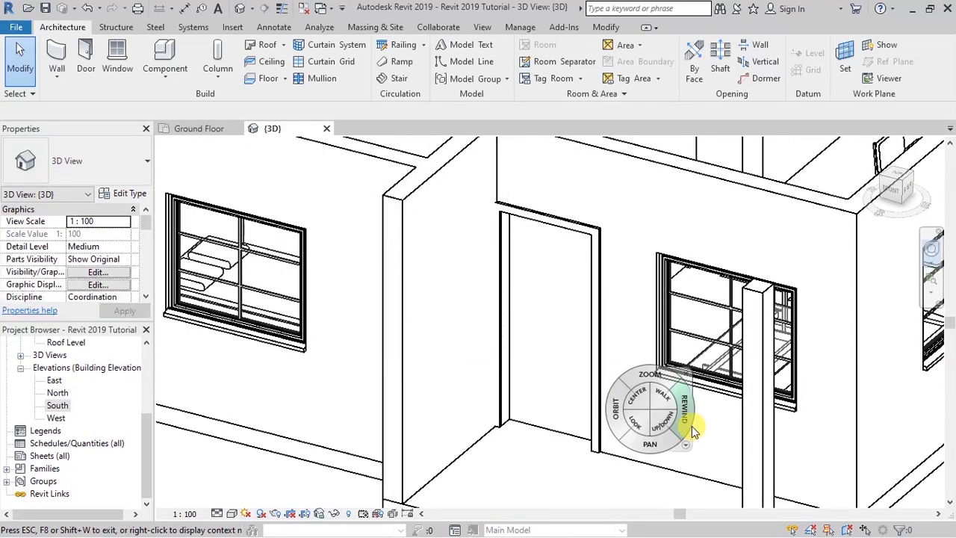
{"action": "scroll", "coordinate": [451, 307], "scroll_direction": "down", "scroll_amount": 2}
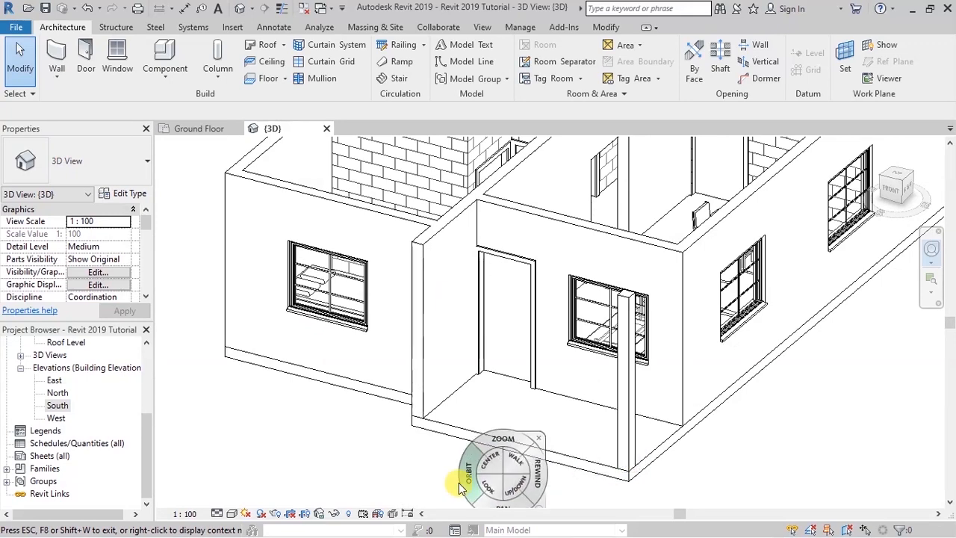
{"action": "left_click", "coordinate": [514, 439]}
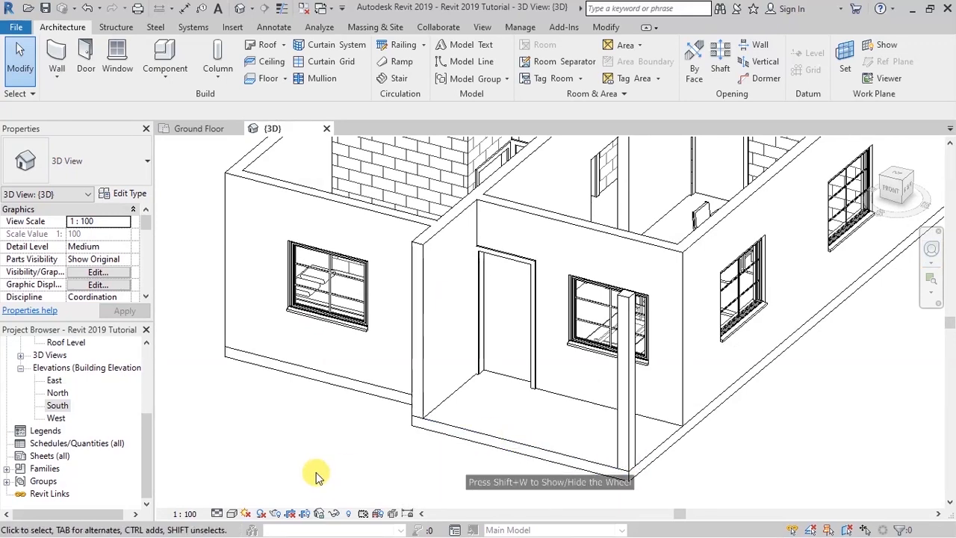
- Set the 3D view's detail level to Fine and its visual style to Shaded
{"action": "left_click", "coordinate": [217, 514]}
{"action": "left_click", "coordinate": [233, 501]}
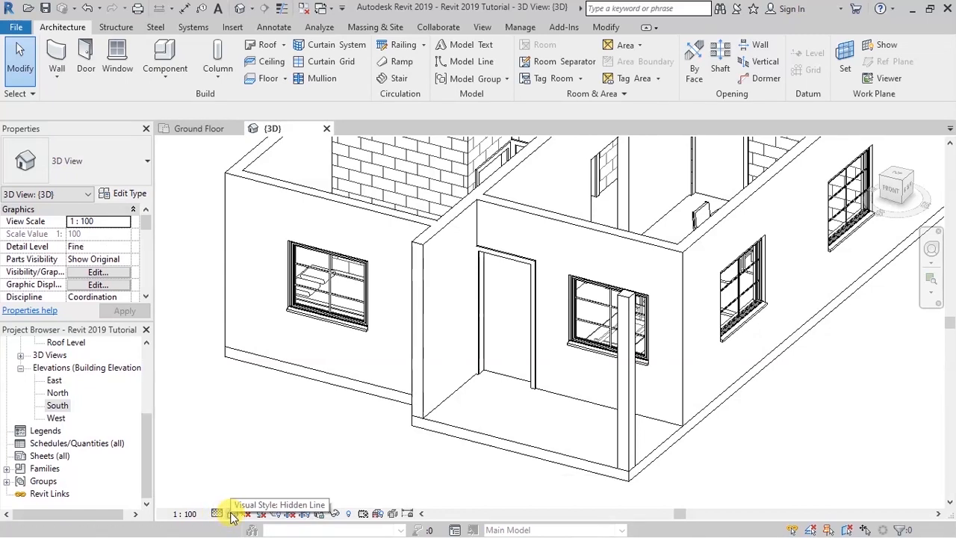
{"action": "left_click", "coordinate": [232, 513]}
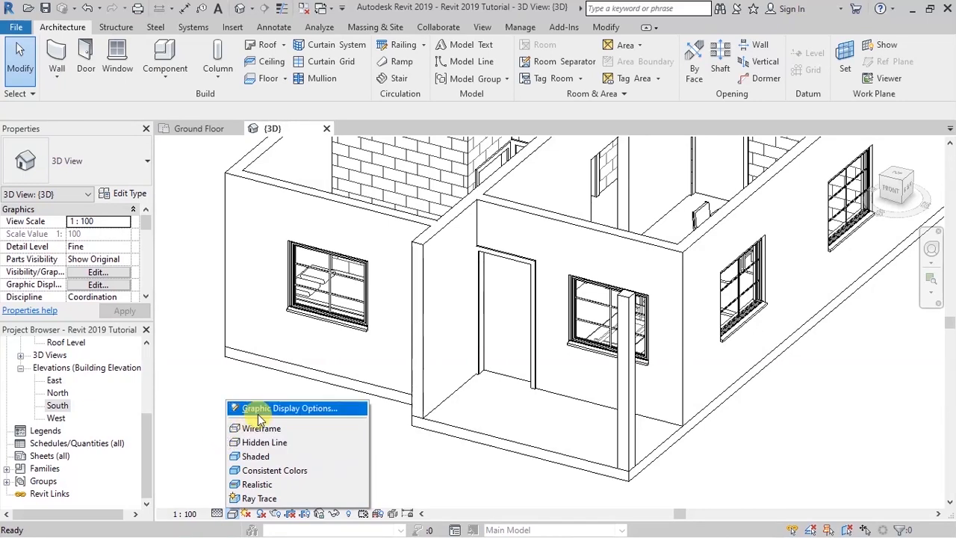
{"action": "left_click", "coordinate": [264, 457]}
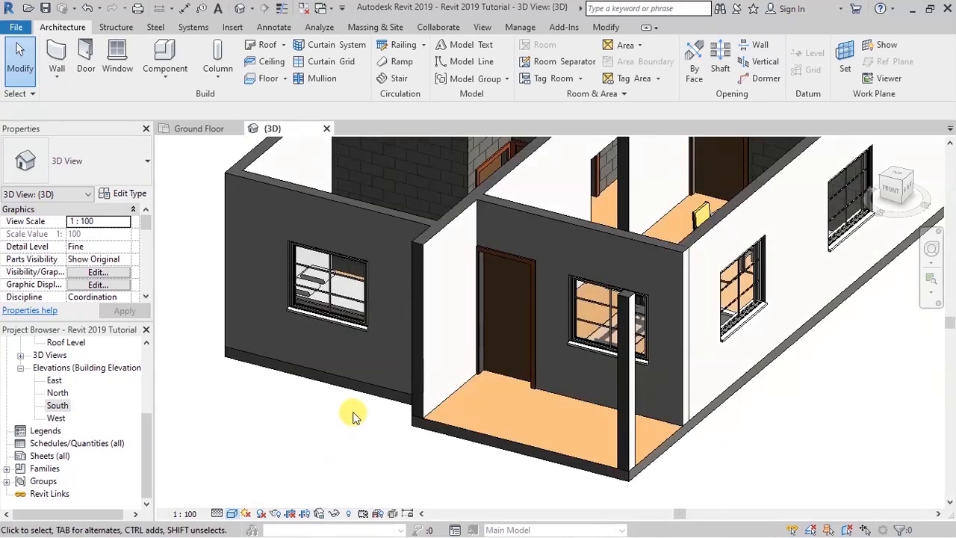
- Examine the shaded house and its floor from several angles in 3D, and return to the Ground Floor plan
{"action": "scroll", "coordinate": [299, 433], "scroll_direction": "down", "scroll_amount": 6}
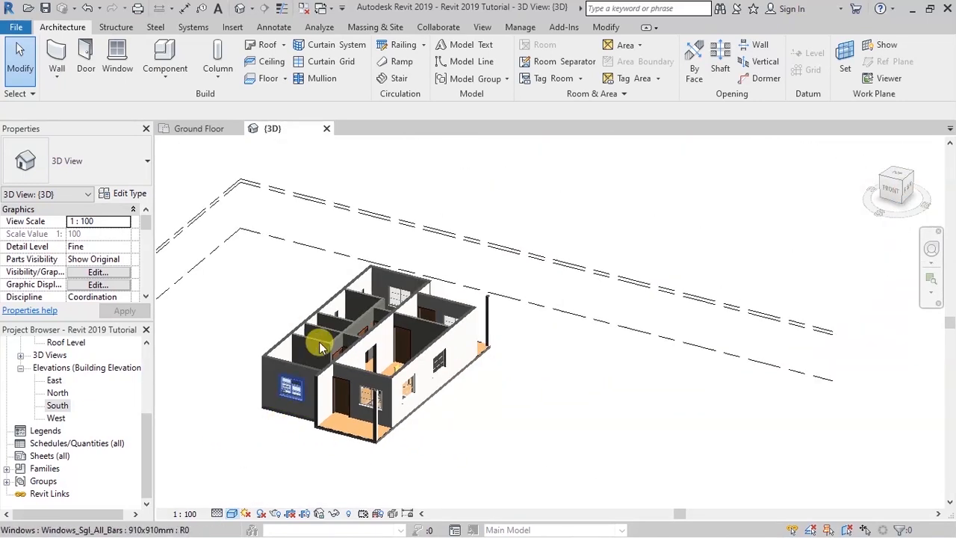
{"action": "scroll", "coordinate": [278, 331], "scroll_direction": "up", "scroll_amount": 2}
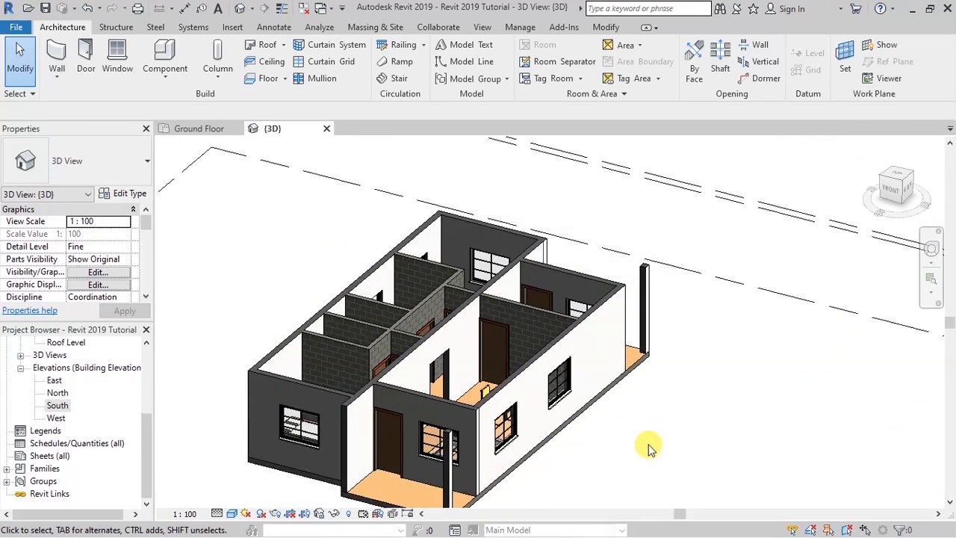
{"action": "left_click", "coordinate": [931, 249]}
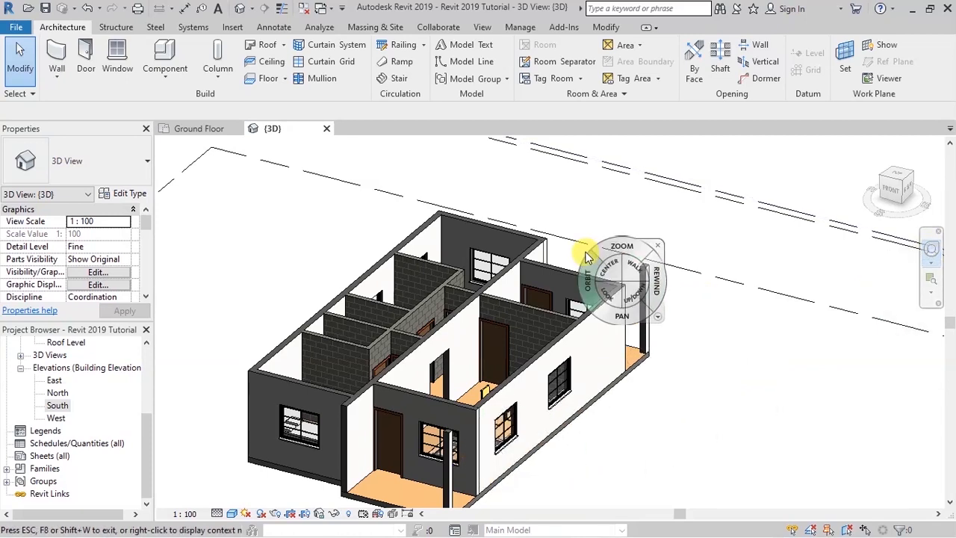
{"action": "scroll", "coordinate": [585, 253], "scroll_direction": "down", "scroll_amount": 2}
{"action": "scroll", "coordinate": [459, 326], "scroll_direction": "up", "scroll_amount": 3}
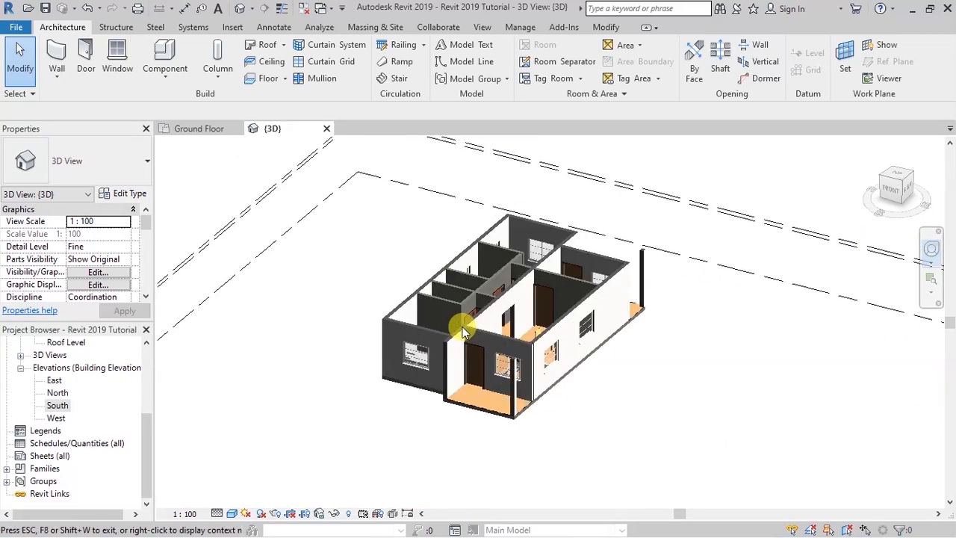
{"action": "left_click_drag", "start_coordinate": [487, 355], "coordinate": [444, 320]}
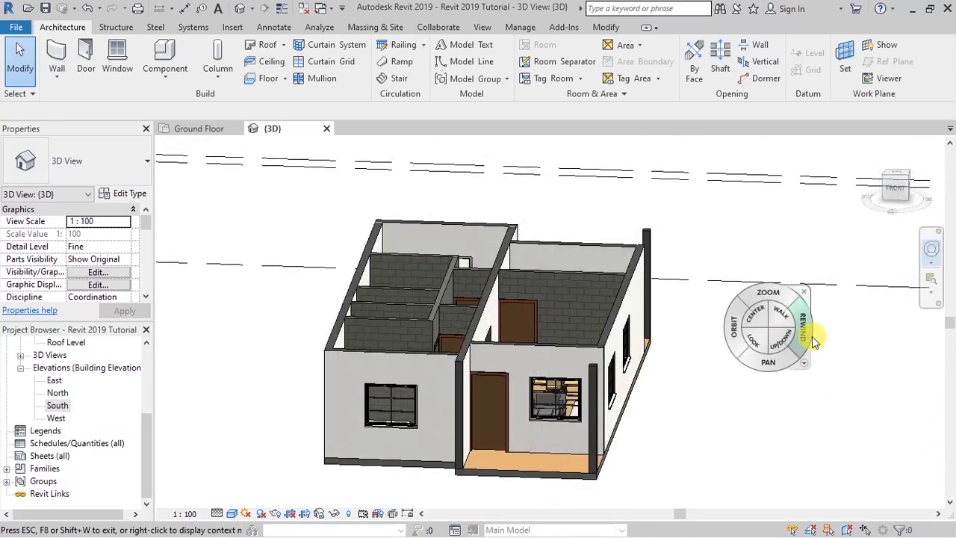
{"action": "left_click_drag", "start_coordinate": [695, 351], "coordinate": [619, 379]}
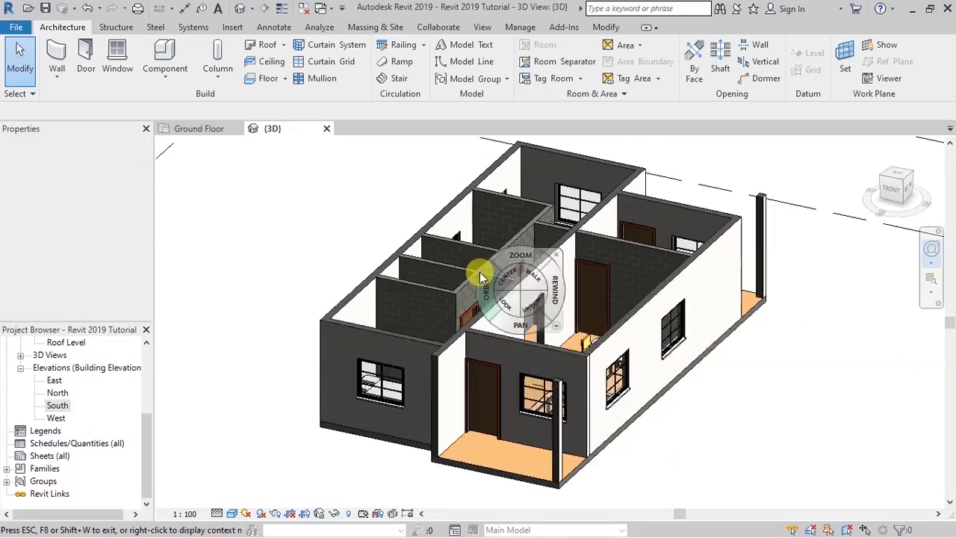
{"action": "left_click", "coordinate": [199, 128]}
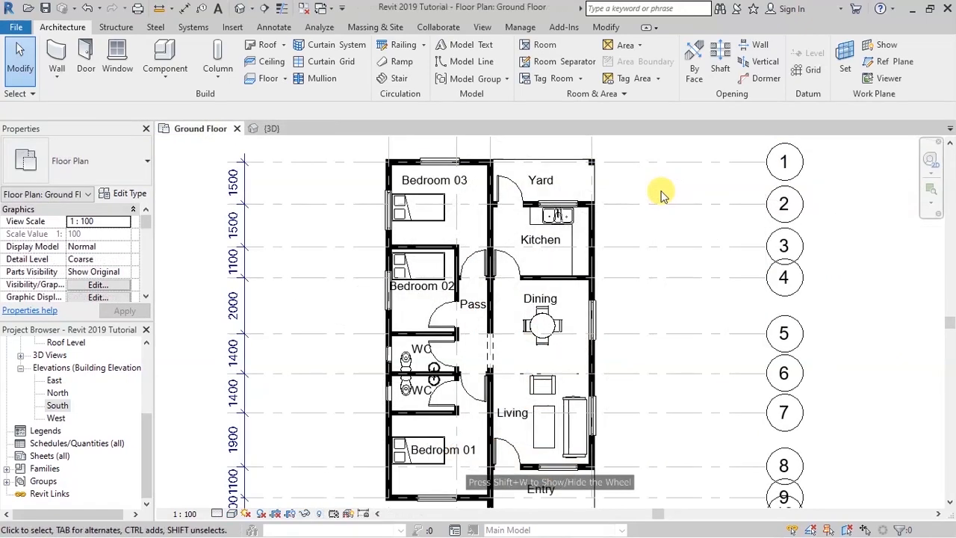
- Open the Ceiling Level floor plan
{"action": "scroll", "coordinate": [485, 256], "scroll_direction": "down", "scroll_amount": 2}
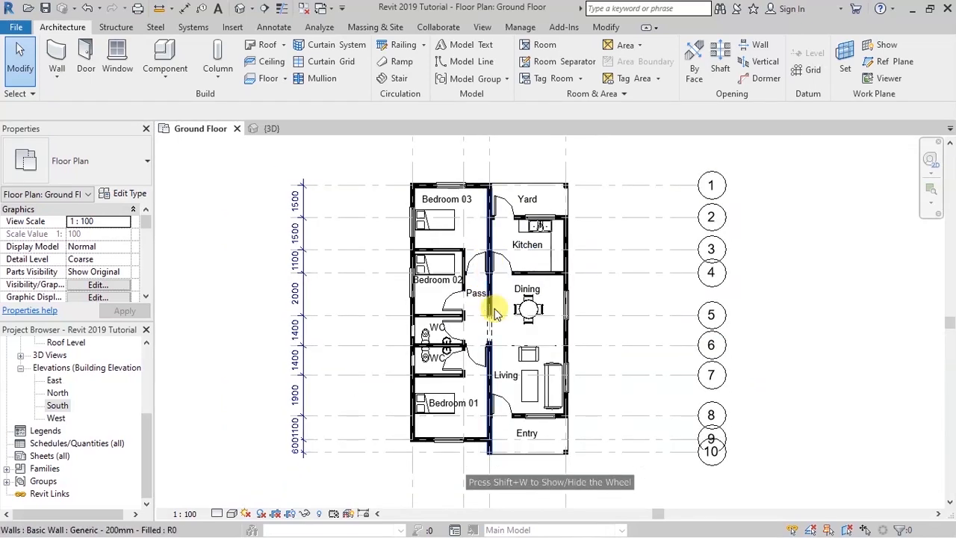
{"action": "scroll", "coordinate": [495, 312], "scroll_direction": "up", "scroll_amount": 2}
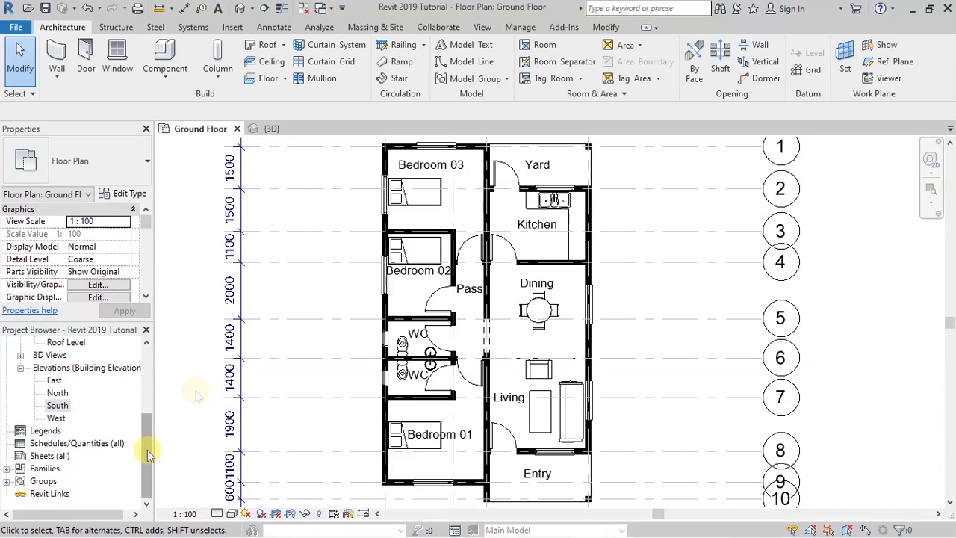
{"action": "left_click_drag", "start_coordinate": [147, 448], "coordinate": [146, 380]}
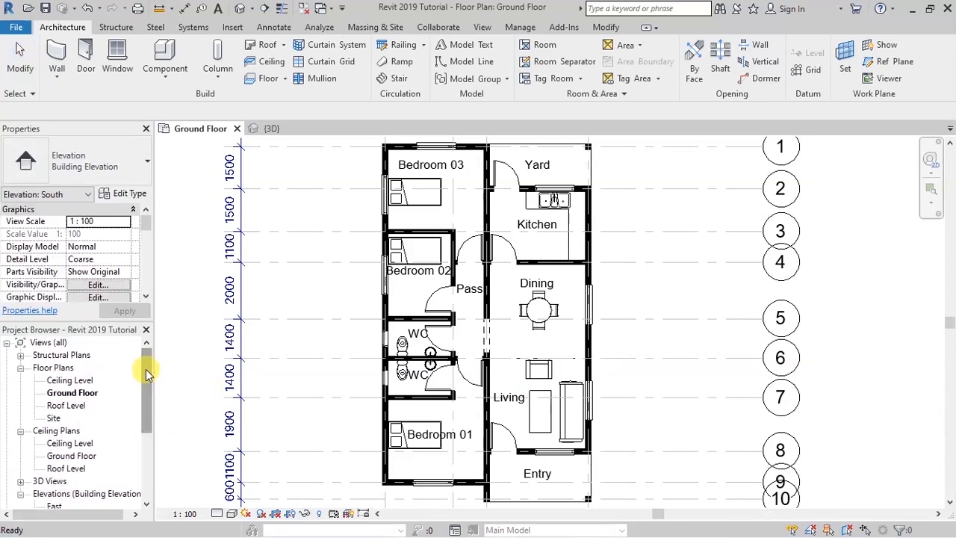
{"action": "double_click", "coordinate": [66, 381]}
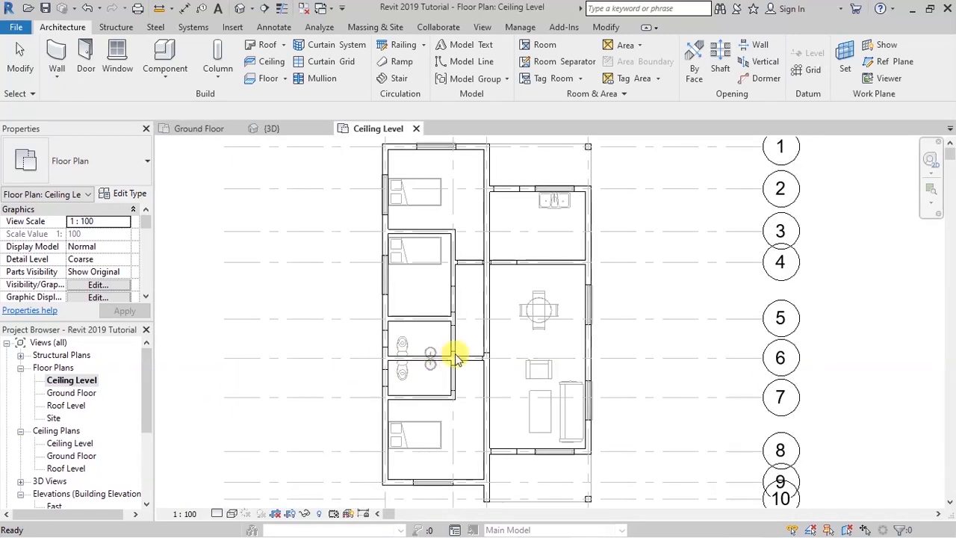
- Examine the room and wall layout around the upper bedrooms and kitchen in the Ceiling Level plan
{"action": "scroll", "coordinate": [508, 385], "scroll_direction": "down", "scroll_amount": 1}
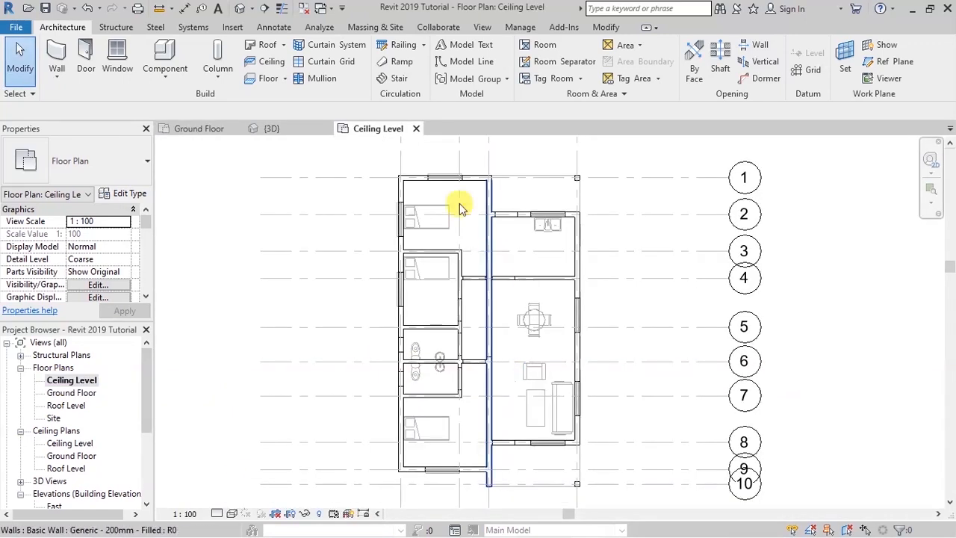
{"action": "scroll", "coordinate": [384, 186], "scroll_direction": "up", "scroll_amount": 1}
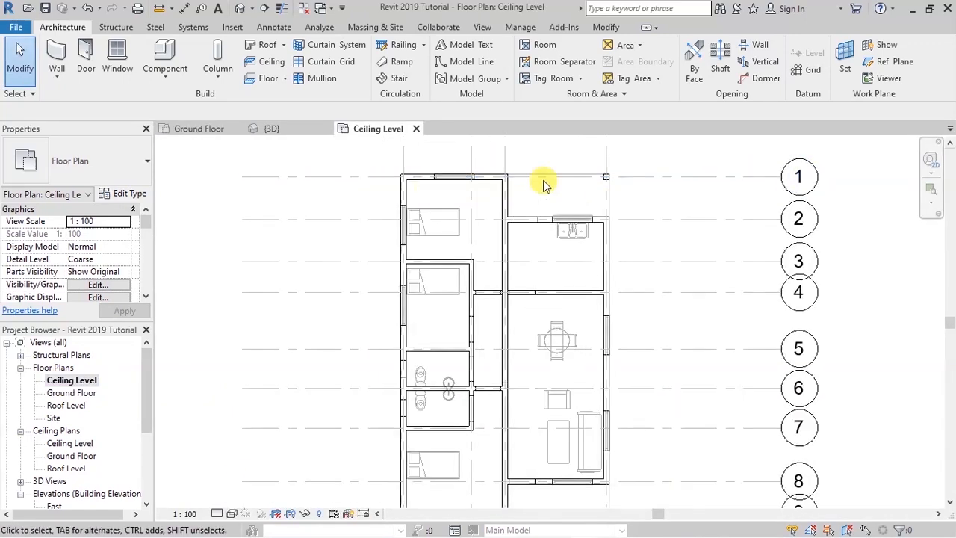
{"action": "scroll", "coordinate": [597, 202], "scroll_direction": "up", "scroll_amount": 1}
{"action": "scroll", "coordinate": [491, 149], "scroll_direction": "up", "scroll_amount": 1}
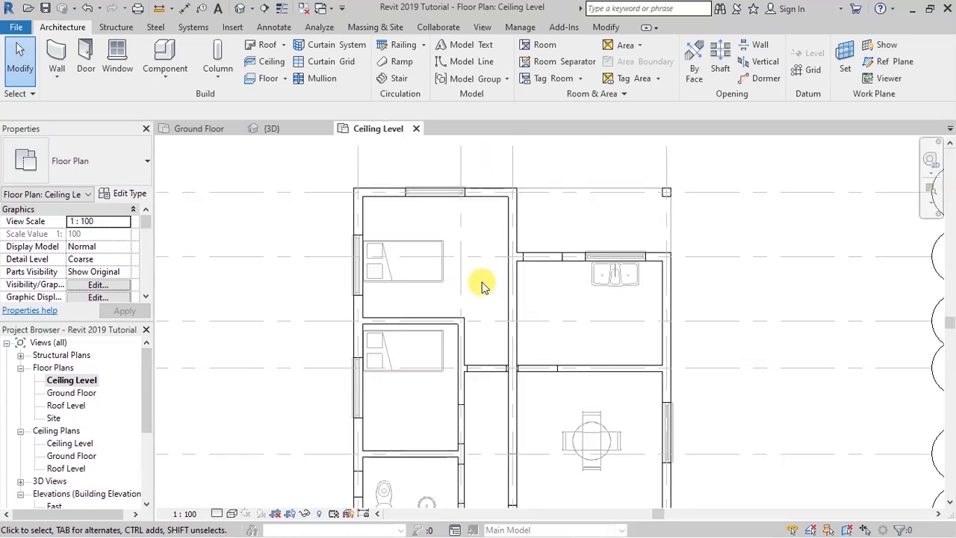
{"action": "scroll", "coordinate": [459, 222], "scroll_direction": "down", "scroll_amount": 1}
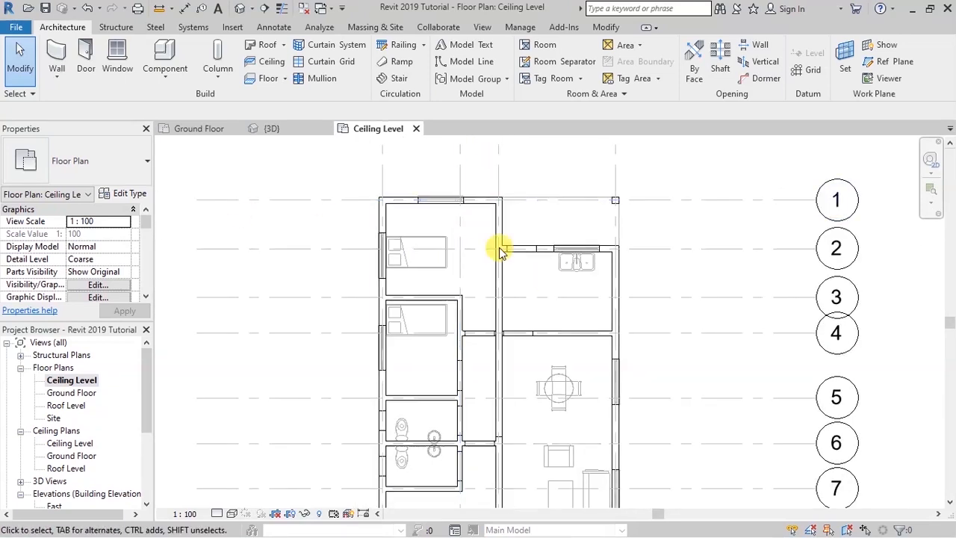
{"action": "scroll", "coordinate": [450, 216], "scroll_direction": "up", "scroll_amount": 1}
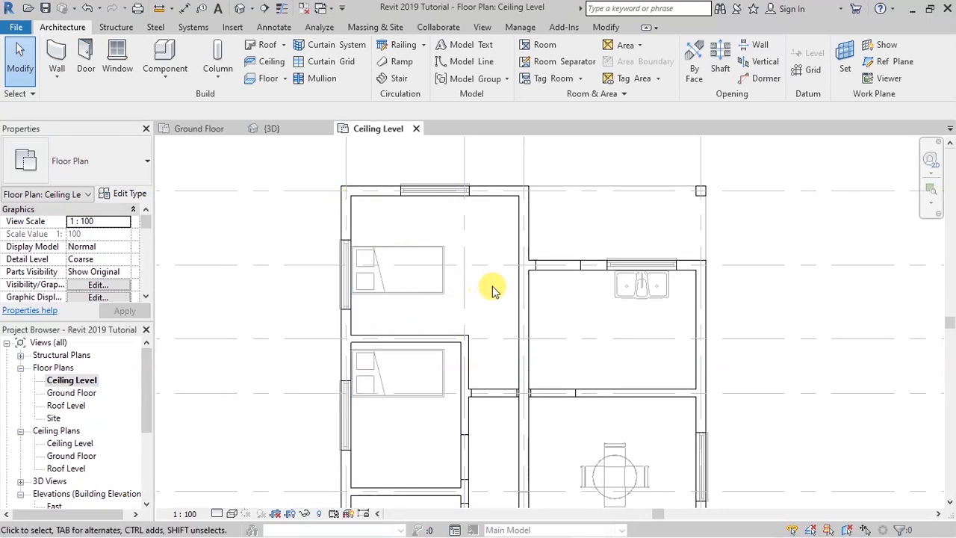
{"action": "scroll", "coordinate": [409, 216], "scroll_direction": "down", "scroll_amount": 1}
{"action": "scroll", "coordinate": [424, 359], "scroll_direction": "up", "scroll_amount": 2}
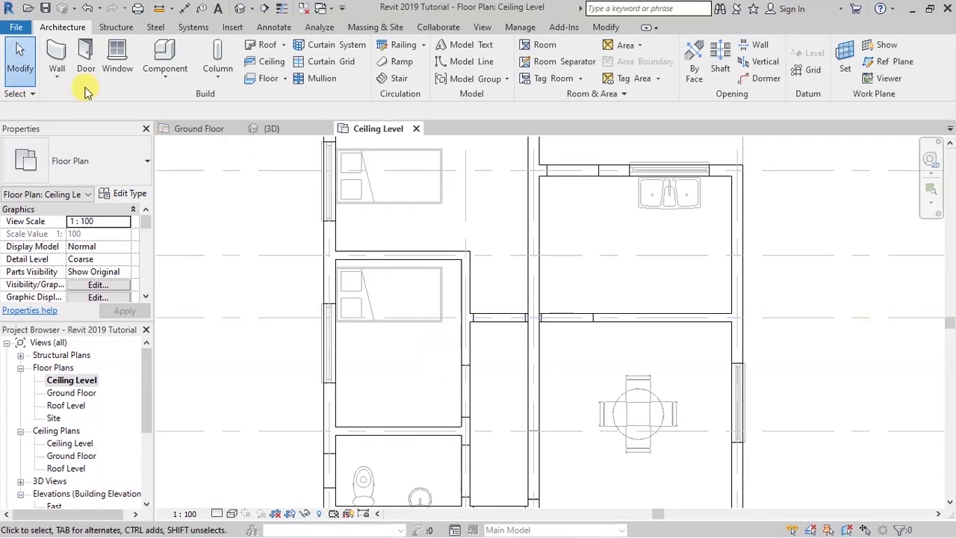
- Start a sketched ceiling of the Compound Ceiling 600 x 1200mm grid type on Ceiling Level, with a height offset of 0
{"action": "left_click", "coordinate": [66, 27]}
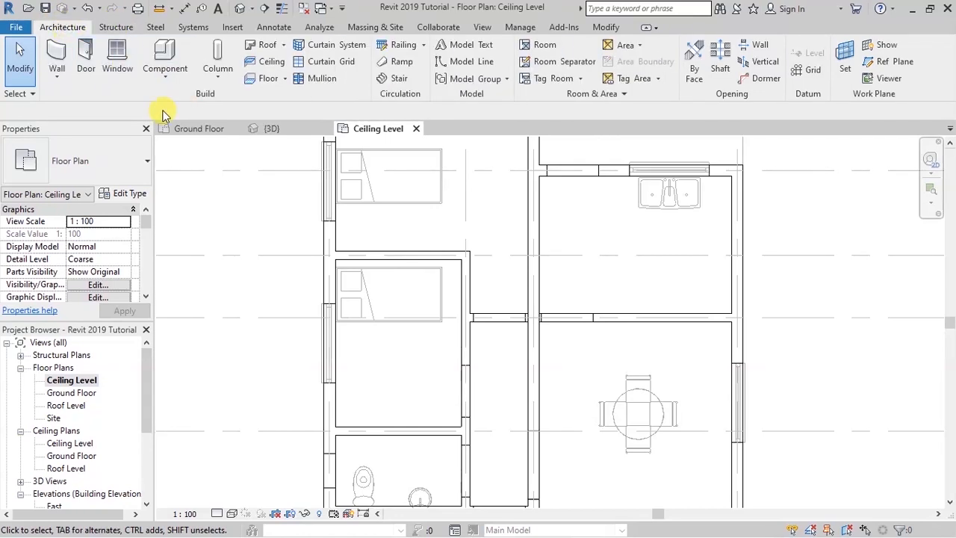
{"action": "left_click", "coordinate": [274, 64]}
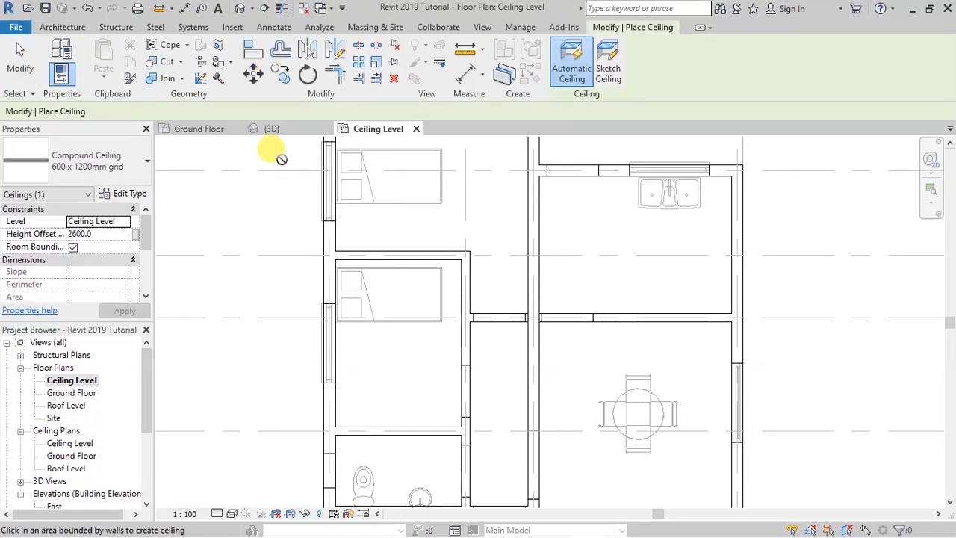
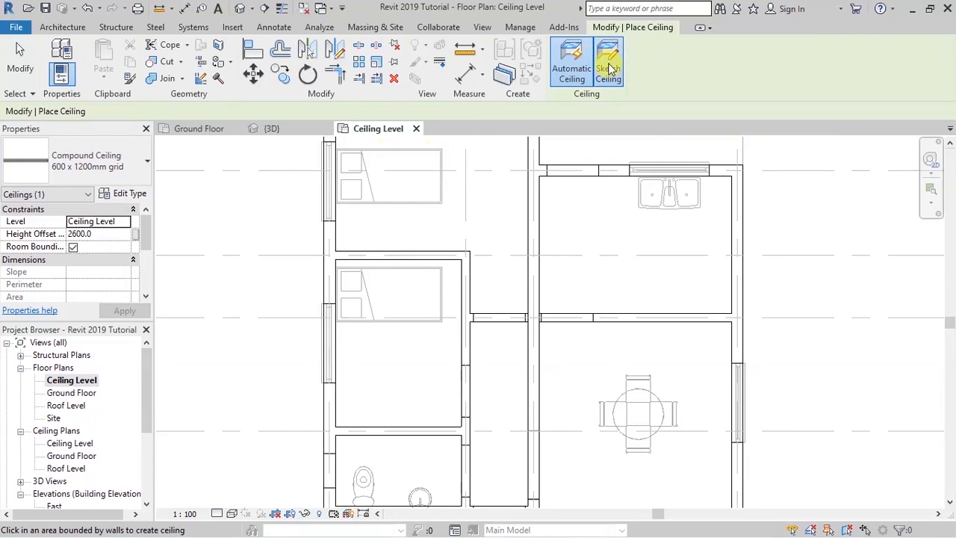
{"action": "left_click", "coordinate": [610, 67]}
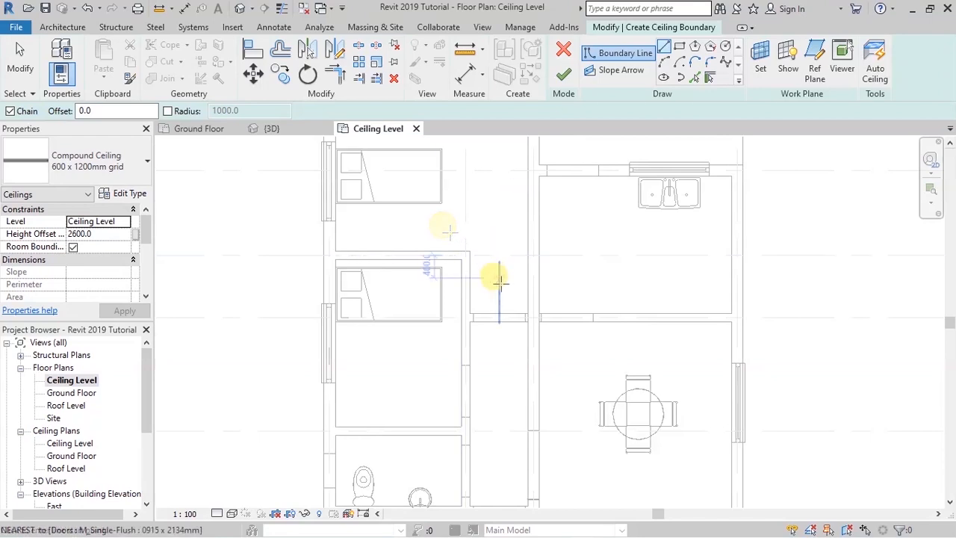
{"action": "scroll", "coordinate": [555, 316], "scroll_direction": "down", "scroll_amount": 3}
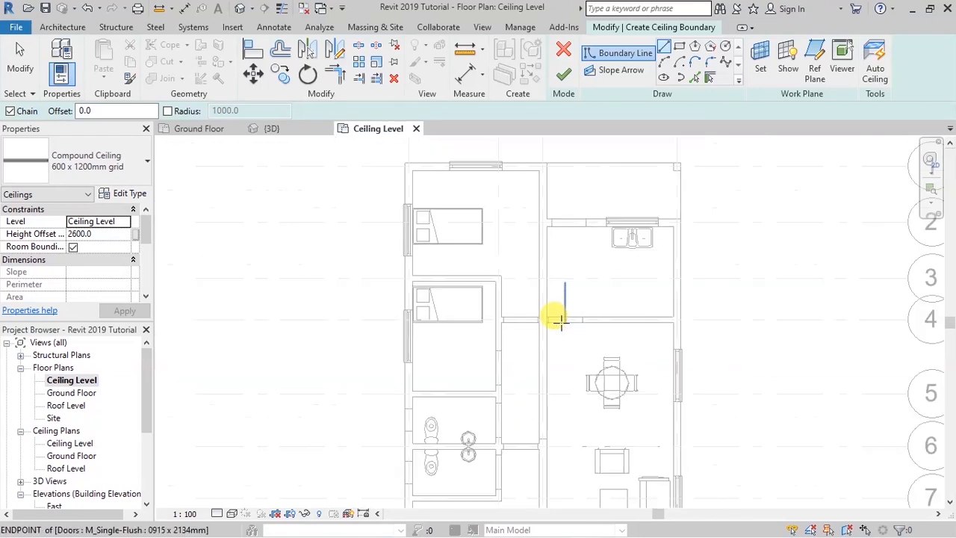
{"action": "scroll", "coordinate": [521, 171], "scroll_direction": "up", "scroll_amount": 2}
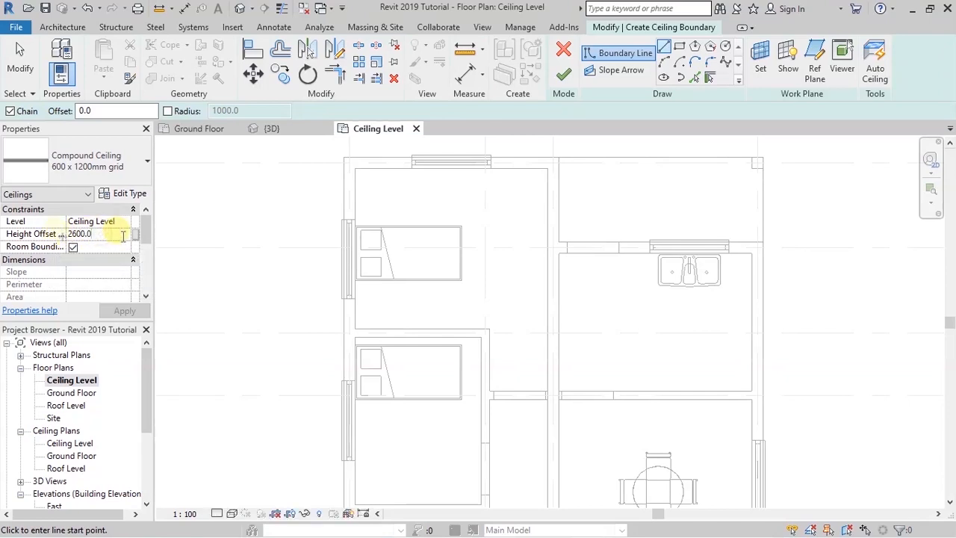
{"action": "left_click", "coordinate": [110, 236]}
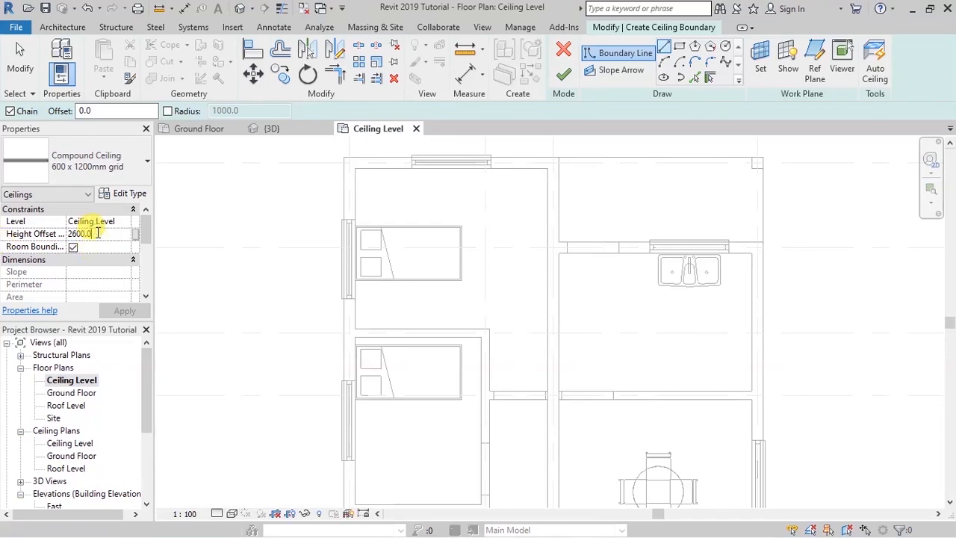
{"action": "type", "text": "0"}
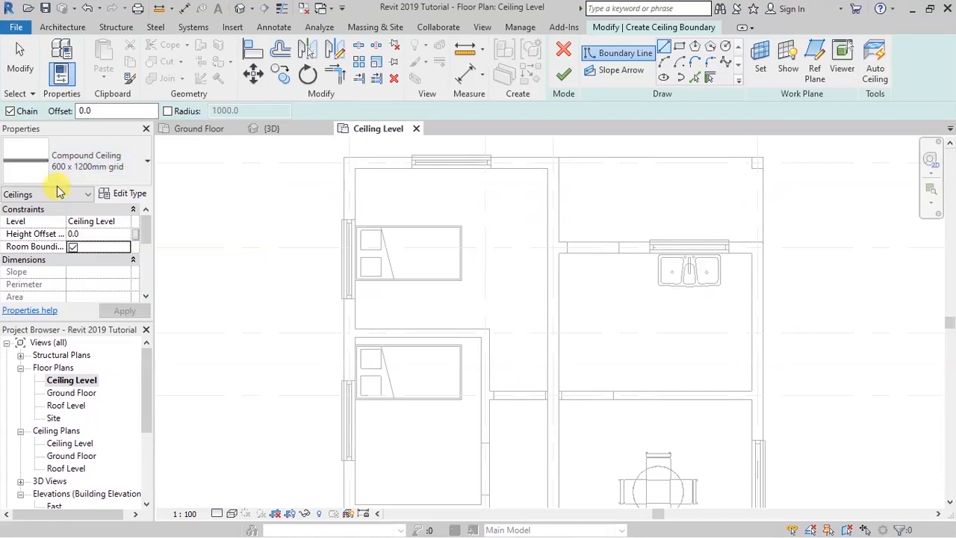
- Review the layer structure of the 600 x 1200mm grid ceiling type
{"action": "left_click", "coordinate": [127, 196]}
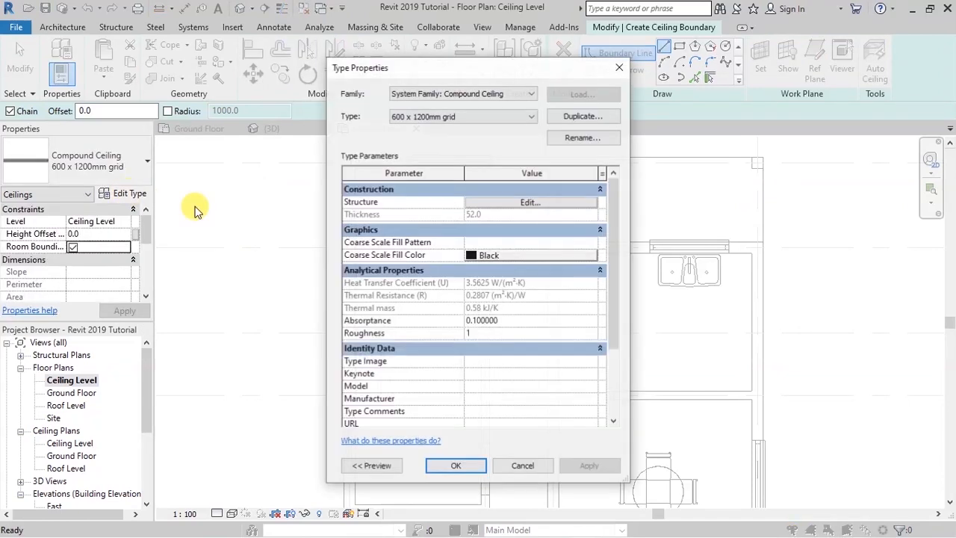
{"action": "left_click", "coordinate": [515, 203]}
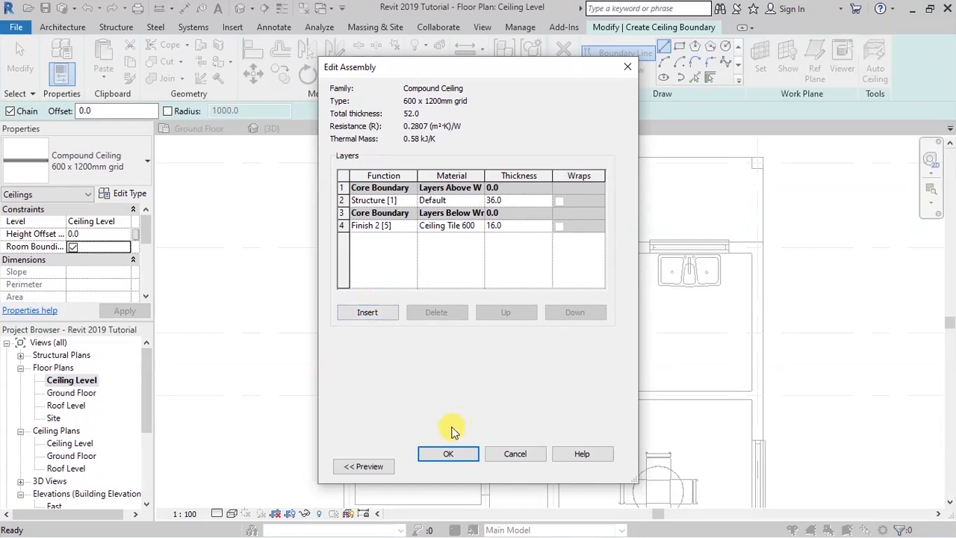
{"action": "left_click", "coordinate": [451, 452]}
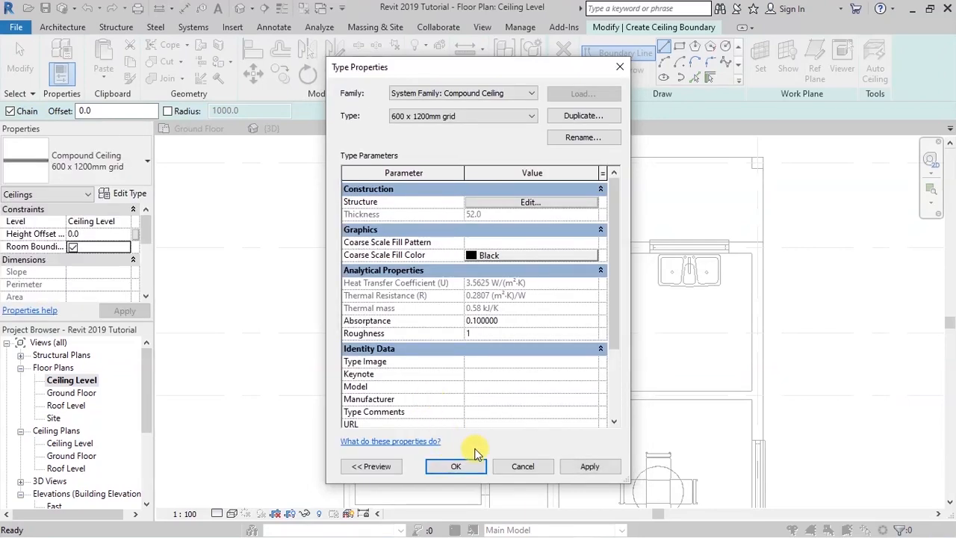
{"action": "left_click", "coordinate": [456, 465]}
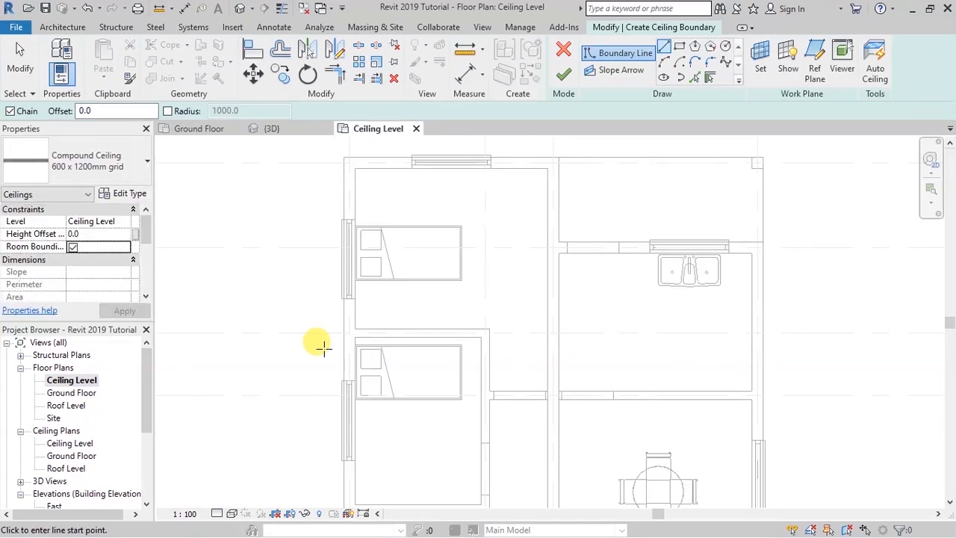
- Sketch a closed L-shaped ceiling boundary along the inner wall faces of Bedroom 03, including its recess by the door
{"action": "scroll", "coordinate": [322, 346], "scroll_direction": "up", "scroll_amount": 1}
{"action": "scroll", "coordinate": [396, 203], "scroll_direction": "up", "scroll_amount": 3}
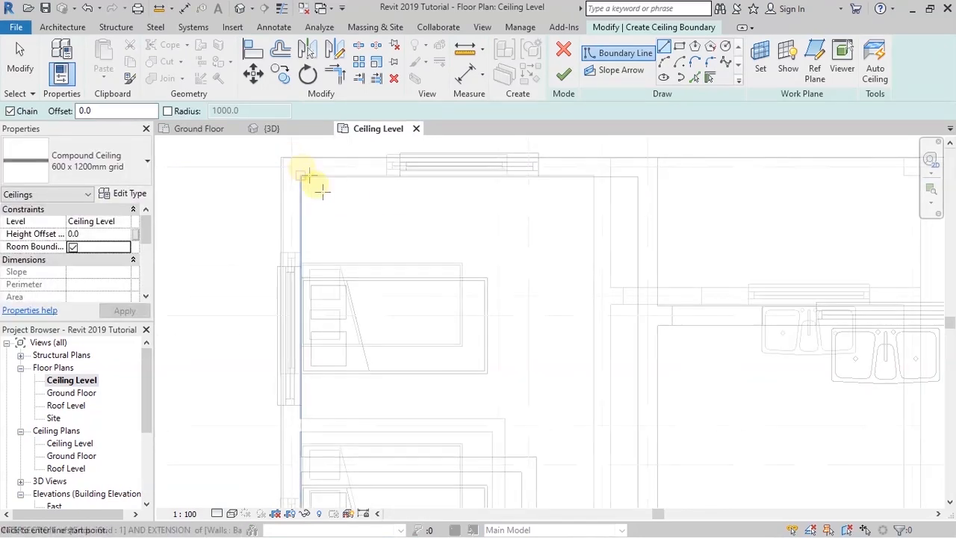
{"action": "left_click", "coordinate": [300, 175]}
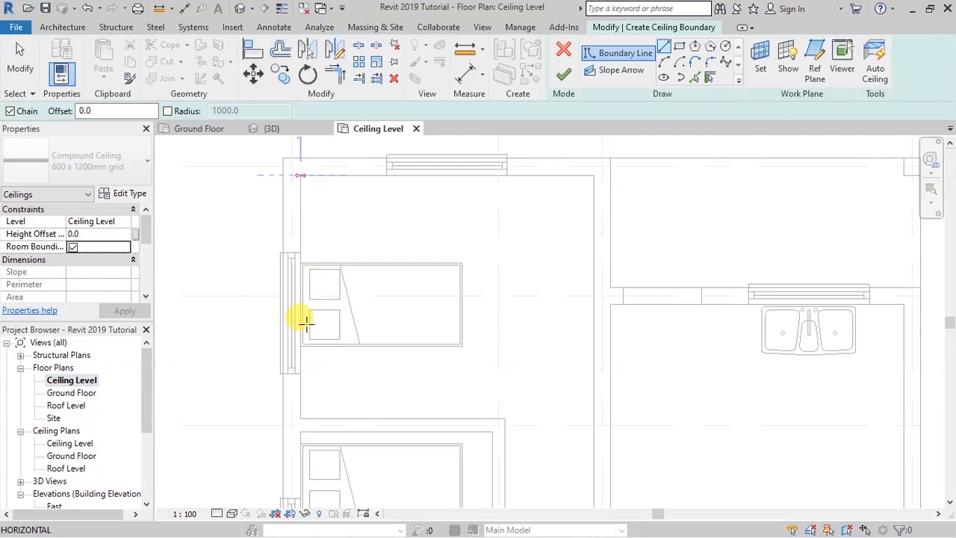
{"action": "left_click", "coordinate": [300, 417]}
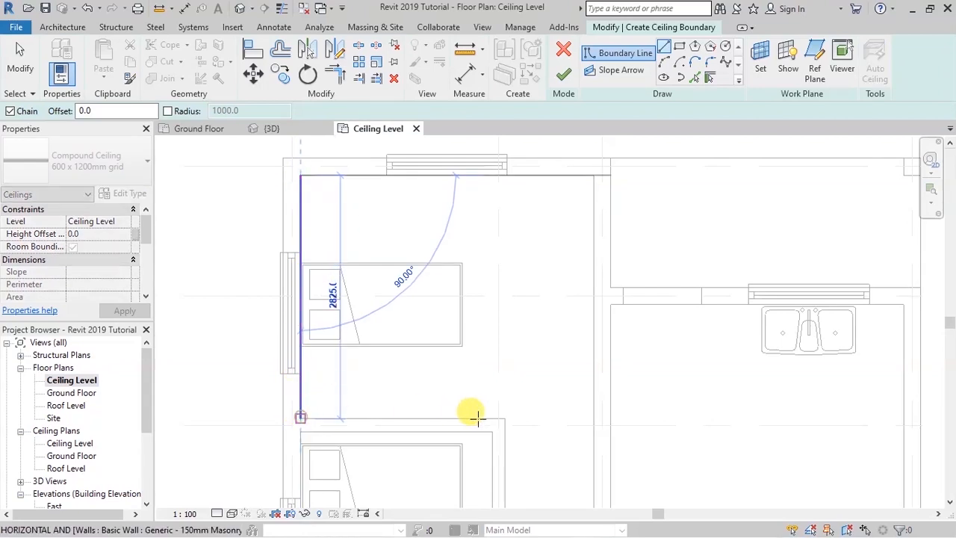
{"action": "left_click", "coordinate": [501, 417]}
{"action": "scroll", "coordinate": [401, 256], "scroll_direction": "down", "scroll_amount": 2}
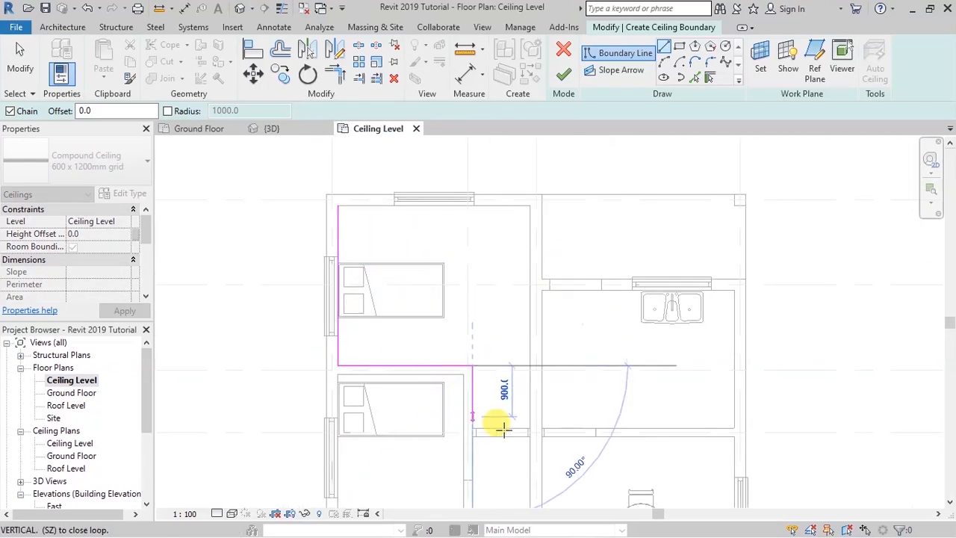
{"action": "scroll", "coordinate": [499, 424], "scroll_direction": "up", "scroll_amount": 3}
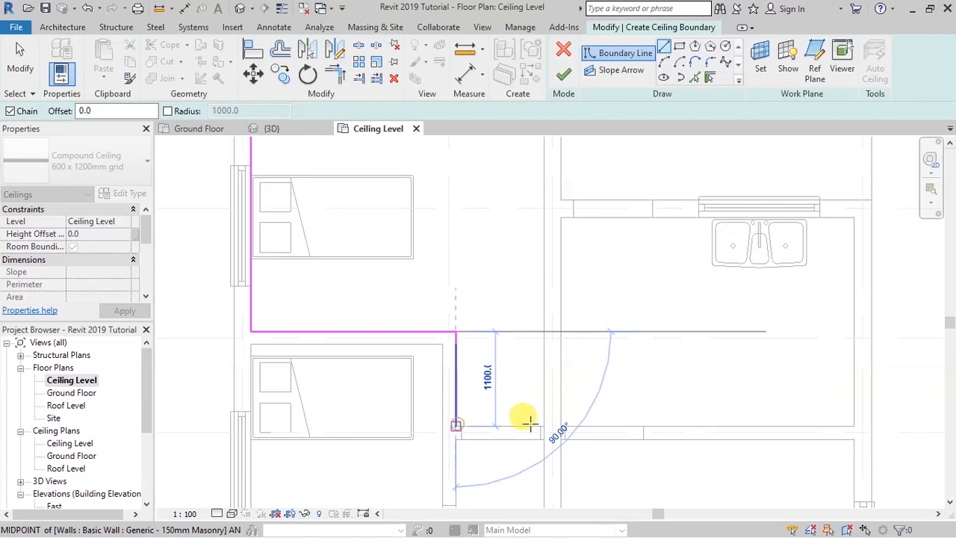
{"action": "left_click", "coordinate": [520, 424]}
{"action": "left_click", "coordinate": [544, 425]}
{"action": "scroll", "coordinate": [531, 366], "scroll_direction": "down", "scroll_amount": 2}
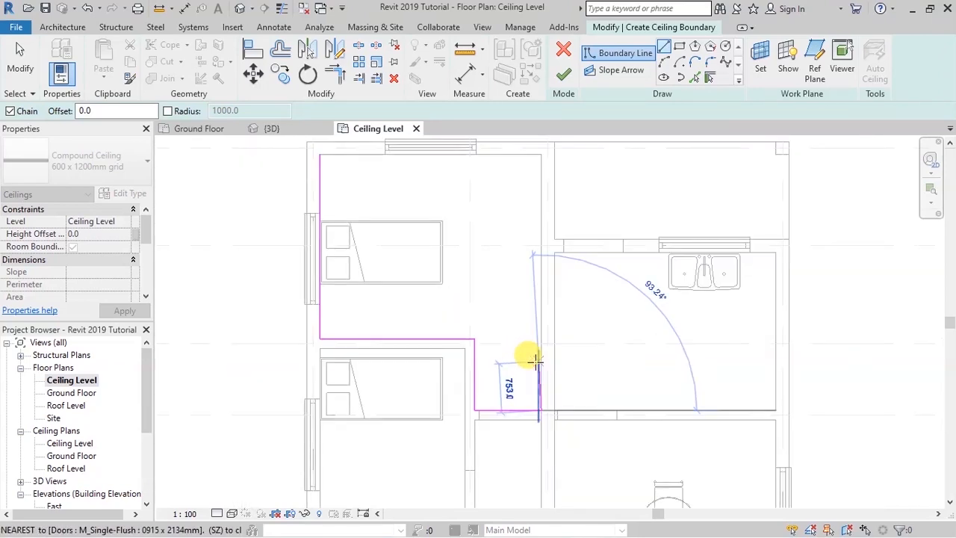
{"action": "scroll", "coordinate": [536, 362], "scroll_direction": "down", "scroll_amount": 2}
{"action": "scroll", "coordinate": [522, 200], "scroll_direction": "up", "scroll_amount": 3}
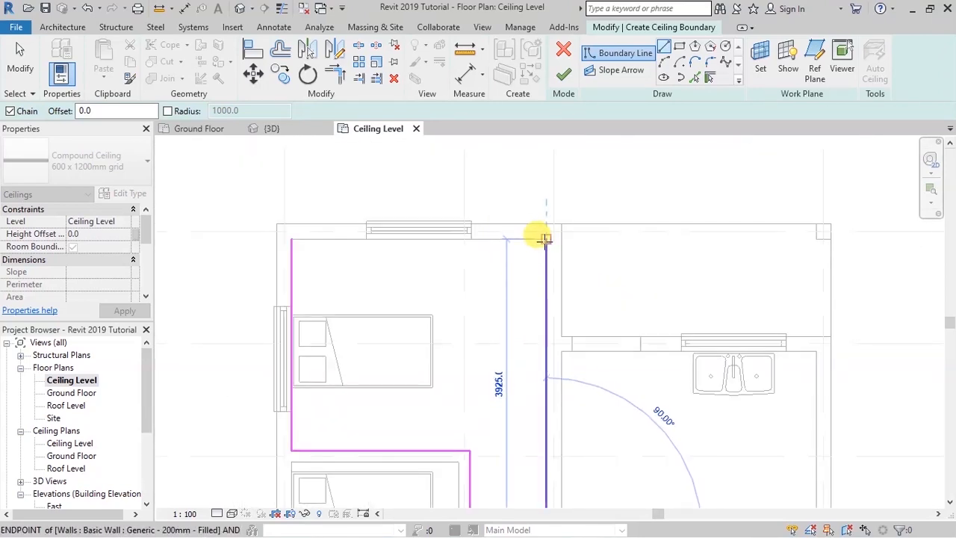
{"action": "left_click", "coordinate": [473, 237]}
{"action": "left_click", "coordinate": [290, 238]}
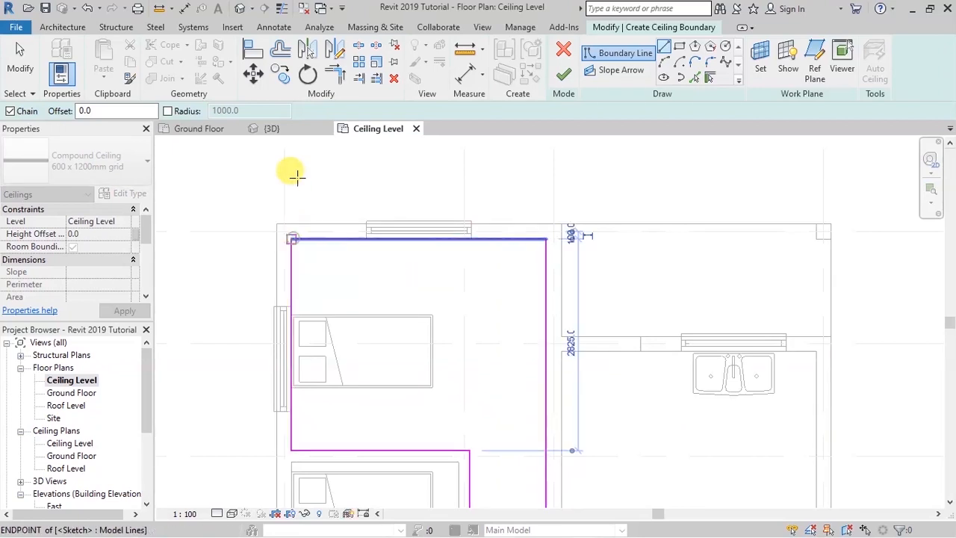
- Sketch a closed rectangular ceiling boundary of about 3400 by 2425 mm along the inner wall faces of the Kitchen
{"action": "scroll", "coordinate": [280, 165], "scroll_direction": "down", "scroll_amount": 3}
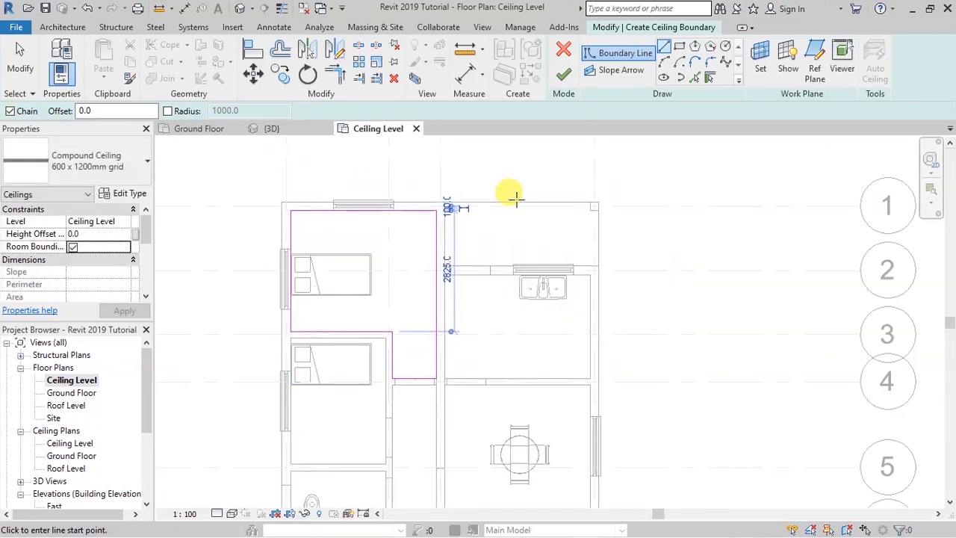
{"action": "scroll", "coordinate": [511, 198], "scroll_direction": "down", "scroll_amount": 1}
{"action": "scroll", "coordinate": [486, 309], "scroll_direction": "up", "scroll_amount": 1}
{"action": "scroll", "coordinate": [438, 335], "scroll_direction": "up", "scroll_amount": 2}
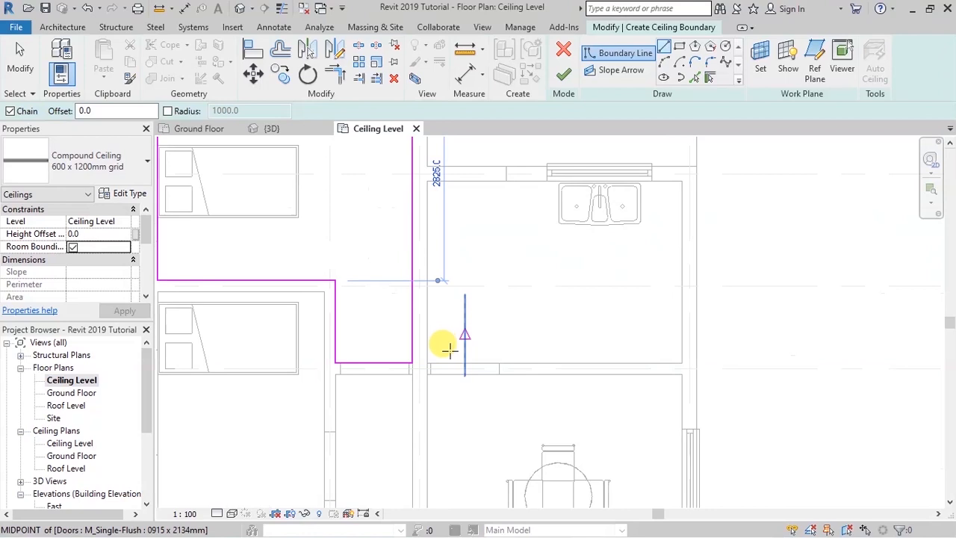
{"action": "scroll", "coordinate": [446, 354], "scroll_direction": "up", "scroll_amount": 2}
{"action": "left_click", "coordinate": [397, 375]}
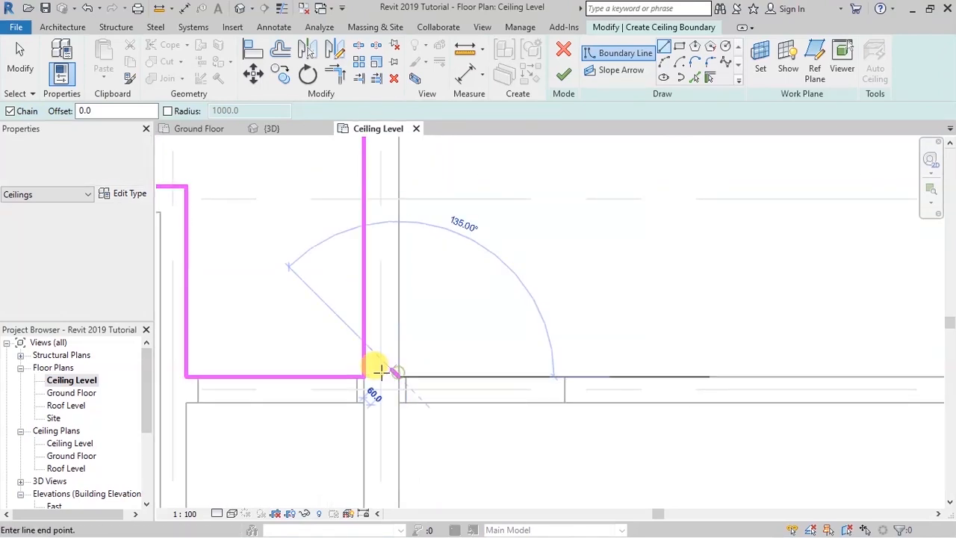
{"action": "scroll", "coordinate": [377, 373], "scroll_direction": "up", "scroll_amount": 2}
{"action": "left_click", "coordinate": [779, 374]}
{"action": "scroll", "coordinate": [735, 441], "scroll_direction": "down", "scroll_amount": 2}
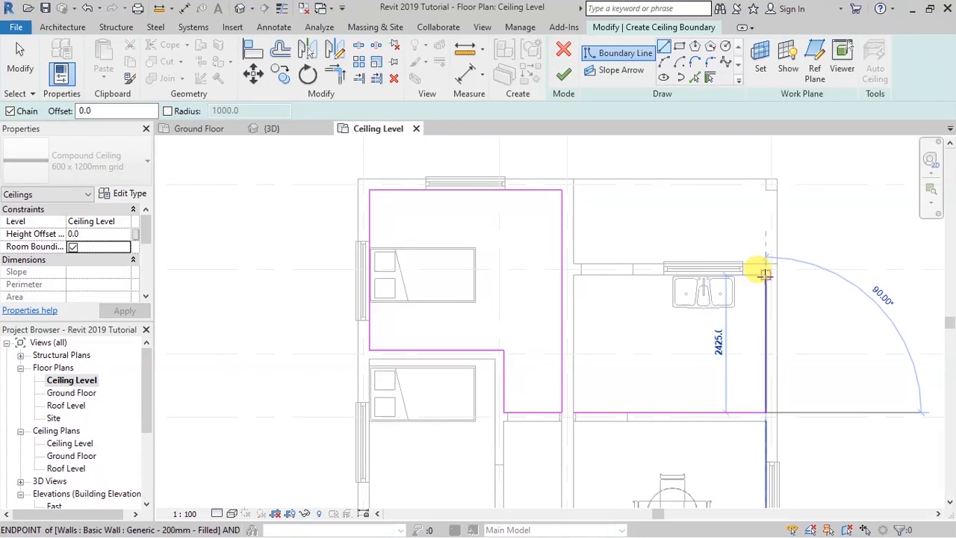
{"action": "scroll", "coordinate": [759, 269], "scroll_direction": "up", "scroll_amount": 3}
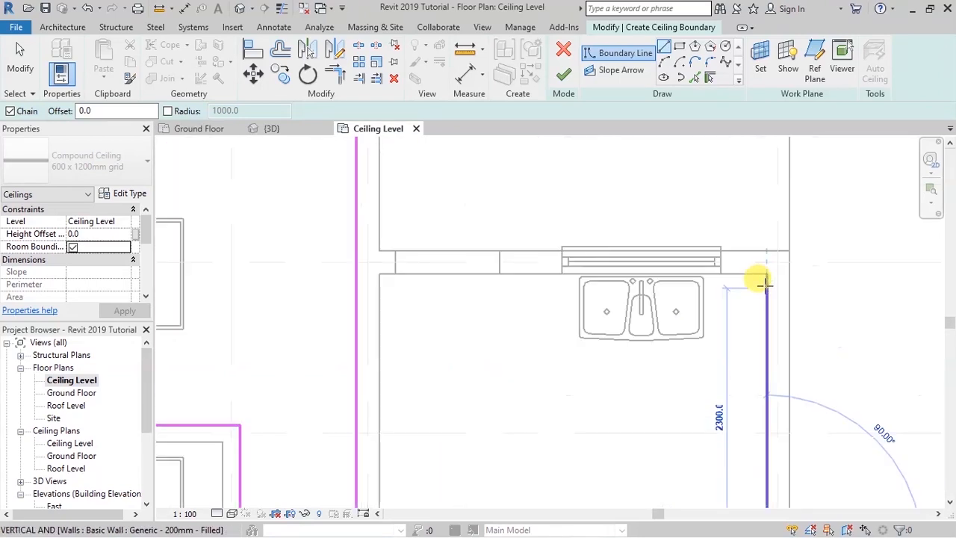
{"action": "left_click", "coordinate": [379, 274]}
{"action": "scroll", "coordinate": [371, 217], "scroll_direction": "down", "scroll_amount": 3}
{"action": "scroll", "coordinate": [377, 374], "scroll_direction": "up", "scroll_amount": 4}
{"action": "left_click", "coordinate": [369, 337]}
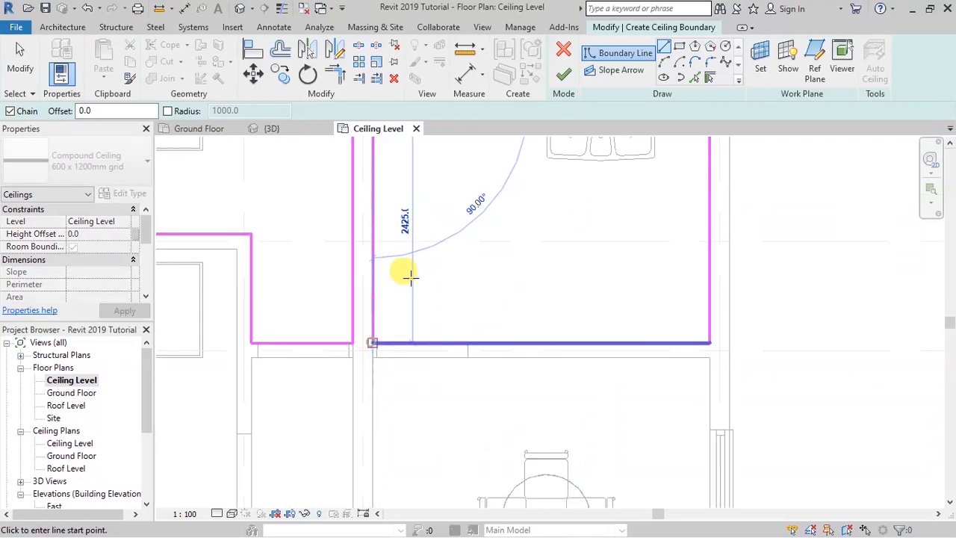
- Sketch a closed rectangular ceiling boundary of about 2225 by 2950 mm along the inner wall faces of Bedroom 02
{"action": "scroll", "coordinate": [522, 255], "scroll_direction": "down", "scroll_amount": 5}
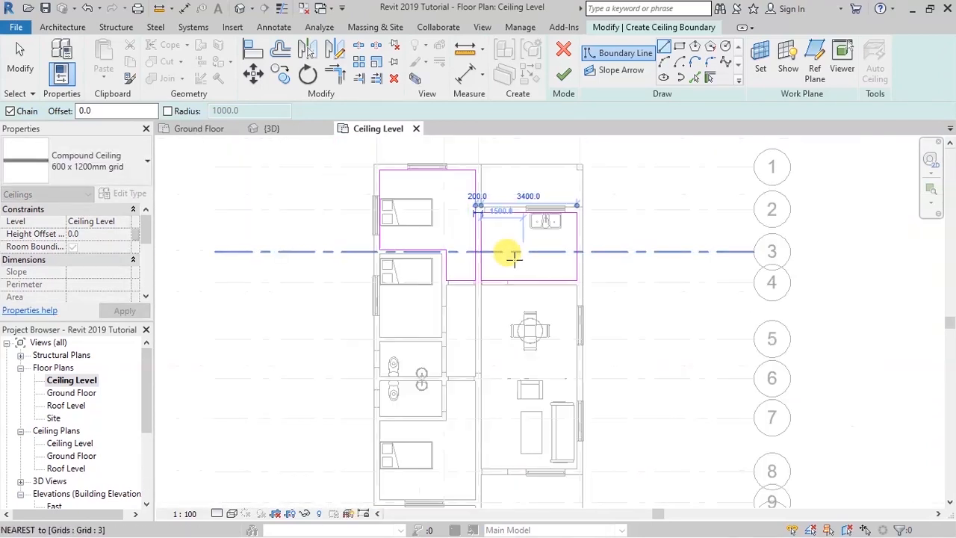
{"action": "scroll", "coordinate": [398, 301], "scroll_direction": "up", "scroll_amount": 4}
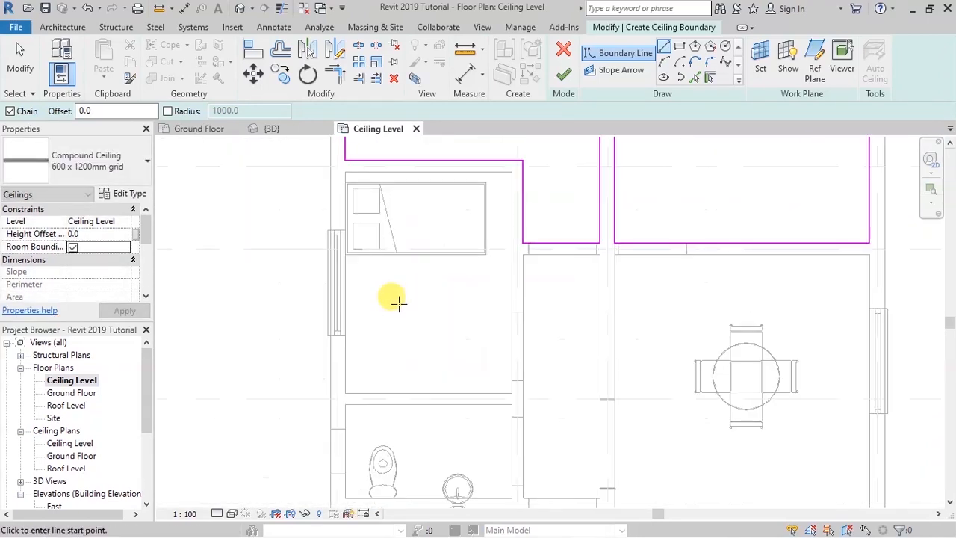
{"action": "left_click", "coordinate": [344, 392]}
{"action": "left_click", "coordinate": [511, 391]}
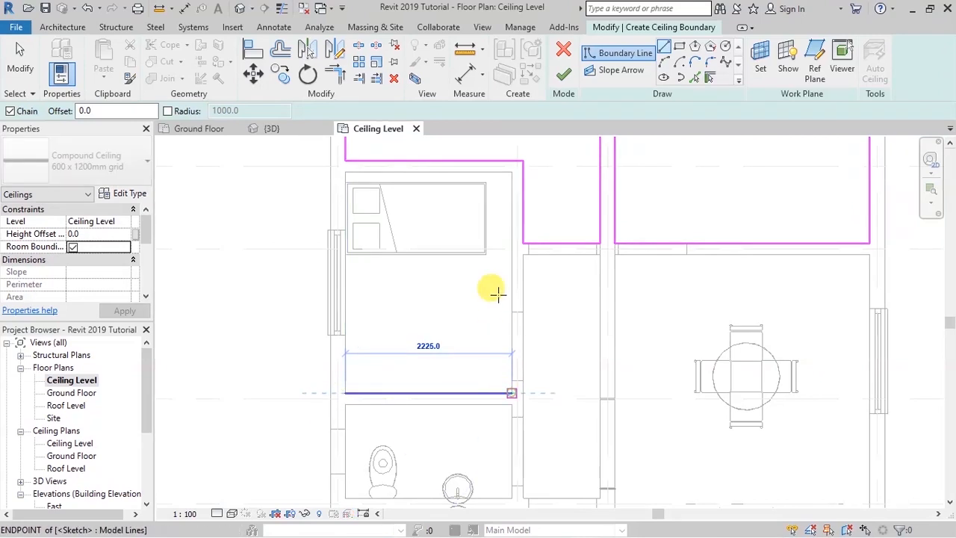
{"action": "left_click", "coordinate": [510, 172]}
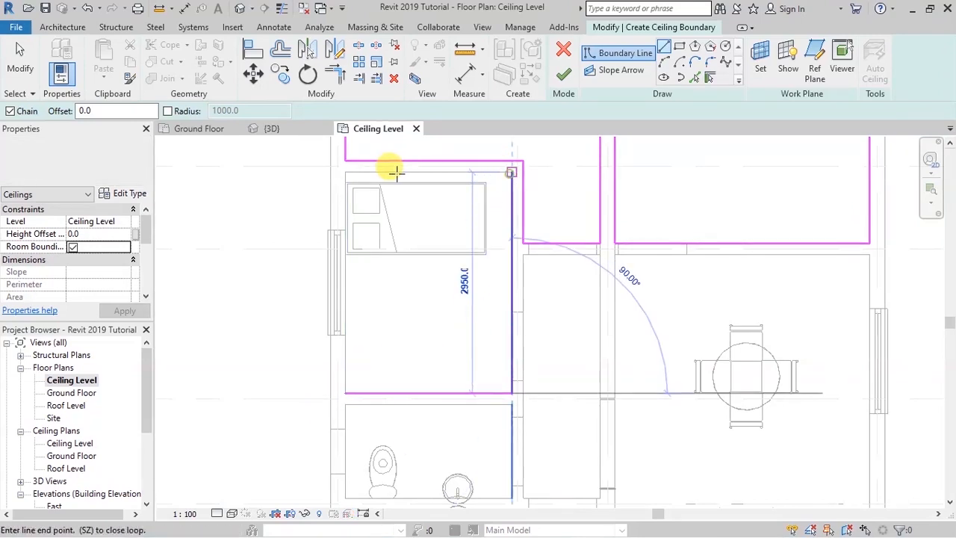
{"action": "left_click", "coordinate": [344, 171]}
{"action": "left_click", "coordinate": [344, 392]}
- Sketch a rectangular ceiling boundary of about 2225 by 1250 mm inside the WC next to Bedroom 02
{"action": "scroll", "coordinate": [271, 232], "scroll_direction": "down", "scroll_amount": 3}
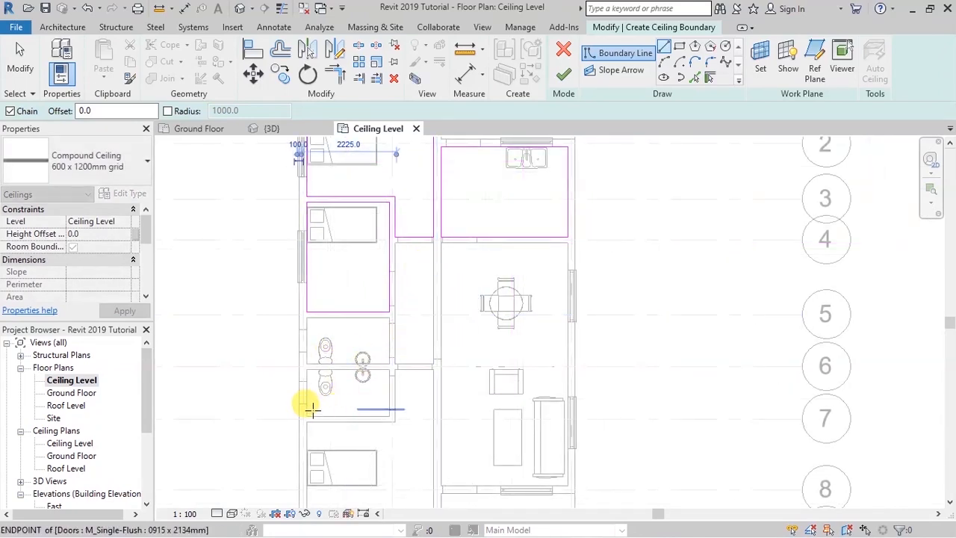
{"action": "scroll", "coordinate": [309, 401], "scroll_direction": "up", "scroll_amount": 3}
{"action": "left_click", "coordinate": [291, 220]}
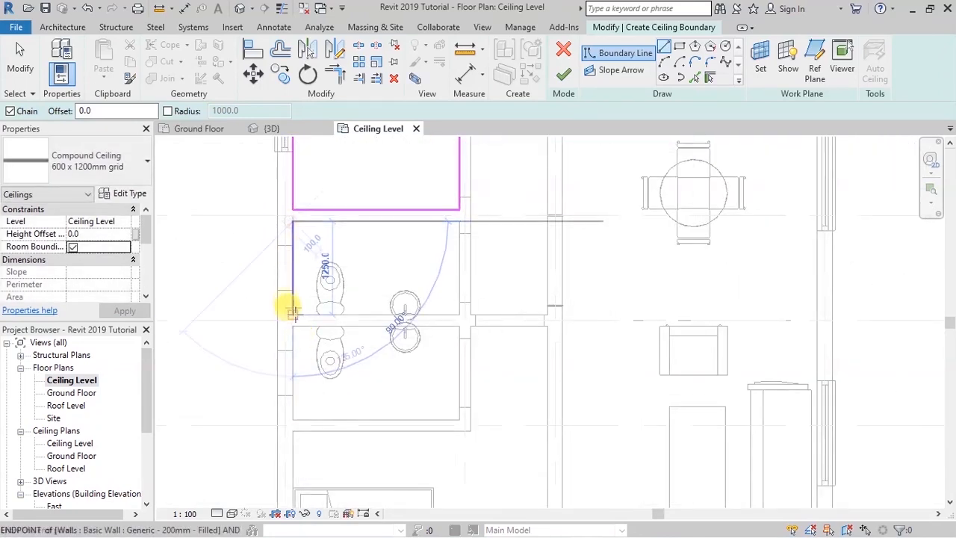
{"action": "left_click", "coordinate": [292, 314]}
{"action": "left_click", "coordinate": [460, 314]}
{"action": "left_click", "coordinate": [459, 221]}
- Sketch a closed rectangular ceiling boundary of about 2225 by 1250 mm inside the WC next to Bedroom 01
{"action": "left_click", "coordinate": [293, 326]}
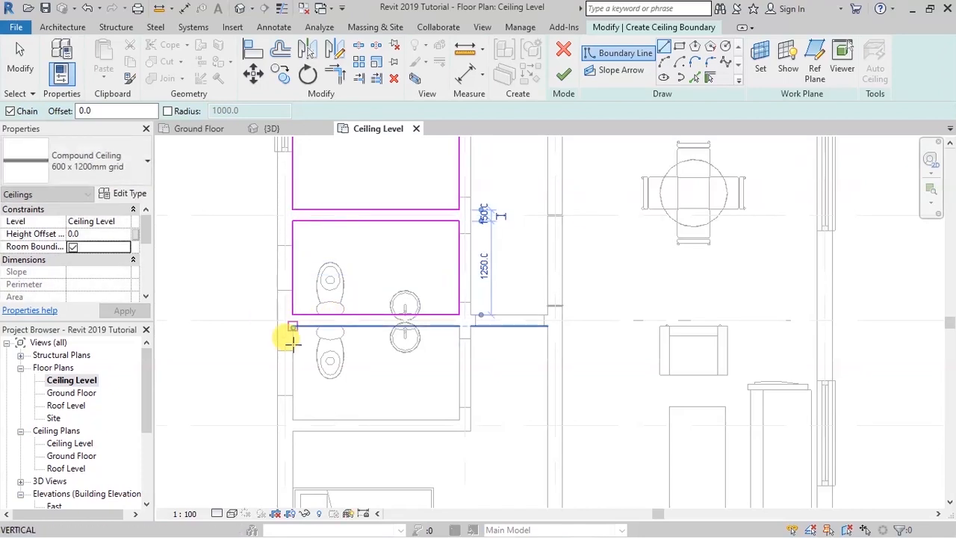
{"action": "left_click", "coordinate": [293, 419]}
{"action": "left_click", "coordinate": [459, 419]}
{"action": "left_click", "coordinate": [459, 327]}
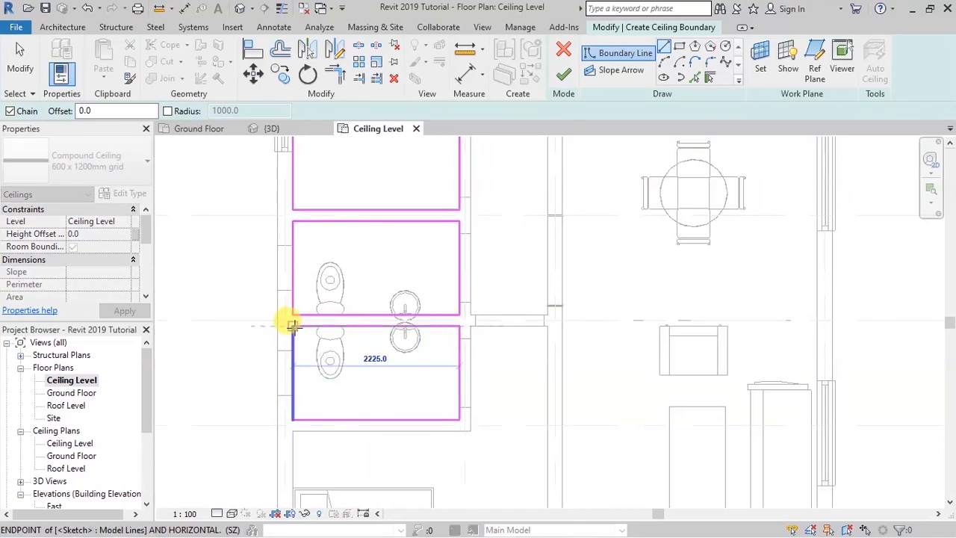
{"action": "left_click", "coordinate": [292, 325]}
- Sketch a closed L-shaped ceiling boundary along the inner wall faces of Bedroom 01, including the recess by its door
{"action": "scroll", "coordinate": [351, 235], "scroll_direction": "down", "scroll_amount": 3}
{"action": "scroll", "coordinate": [352, 430], "scroll_direction": "up", "scroll_amount": 2}
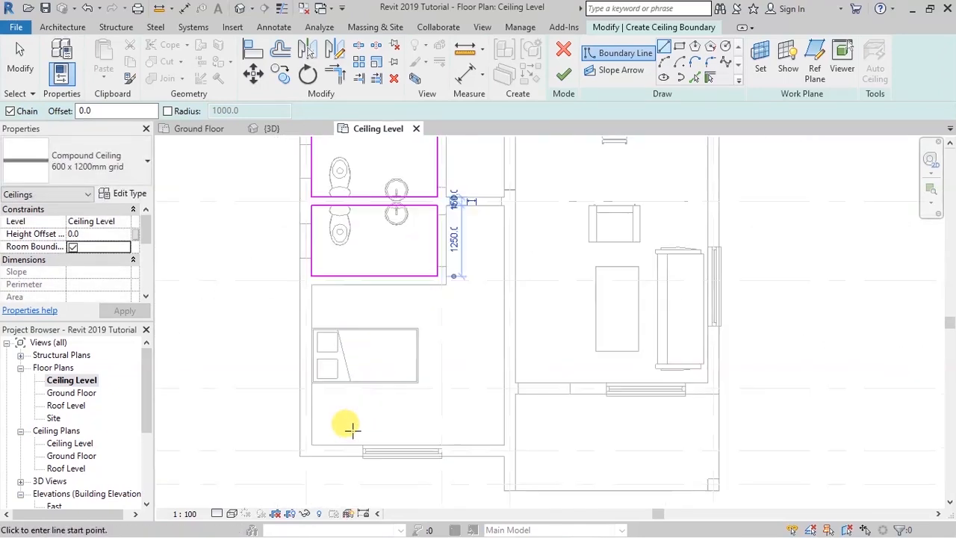
{"action": "left_click", "coordinate": [311, 277]}
{"action": "left_click", "coordinate": [311, 445]}
{"action": "left_click", "coordinate": [502, 444]}
{"action": "scroll", "coordinate": [470, 209], "scroll_direction": "up", "scroll_amount": 3}
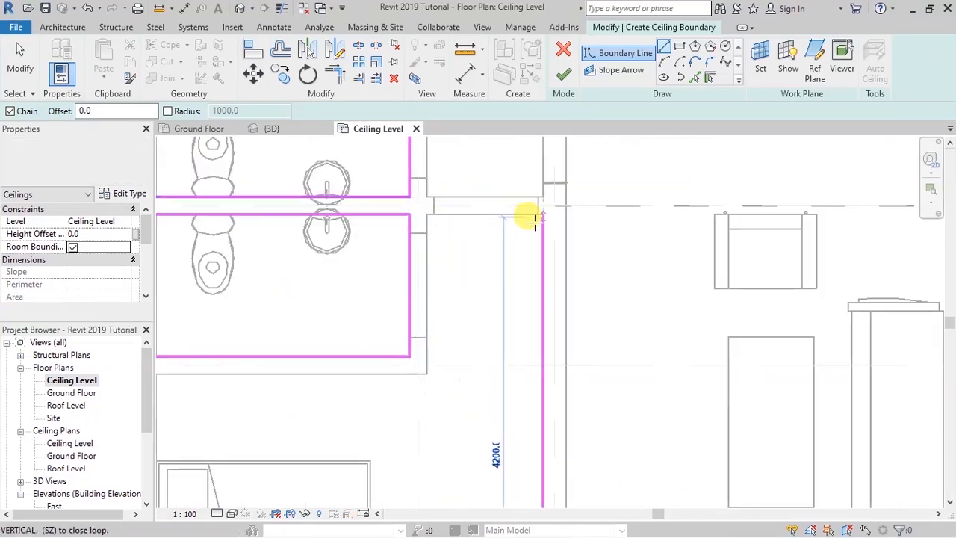
{"action": "left_click", "coordinate": [543, 214]}
{"action": "left_click", "coordinate": [426, 215]}
{"action": "left_click", "coordinate": [426, 374]}
{"action": "scroll", "coordinate": [496, 329], "scroll_direction": "down", "scroll_amount": 1}
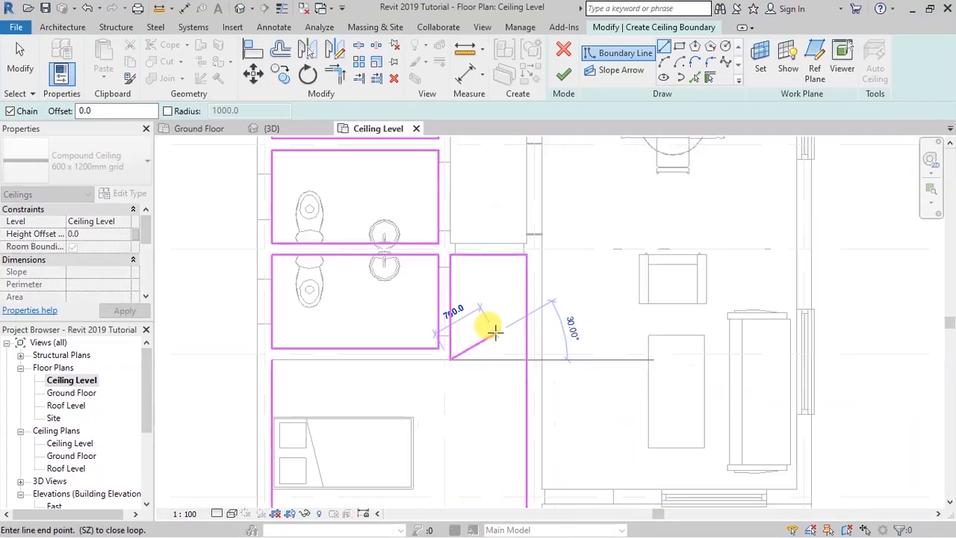
{"action": "left_click", "coordinate": [271, 357]}
- Sketch one closed rectangular ceiling boundary along the inner wall faces of the combined Living and Dining area
{"action": "scroll", "coordinate": [339, 401], "scroll_direction": "down", "scroll_amount": 2}
{"action": "scroll", "coordinate": [430, 430], "scroll_direction": "up", "scroll_amount": 5}
{"action": "left_click", "coordinate": [426, 439]}
{"action": "left_click", "coordinate": [811, 447]}
{"action": "scroll", "coordinate": [551, 472], "scroll_direction": "down", "scroll_amount": 3}
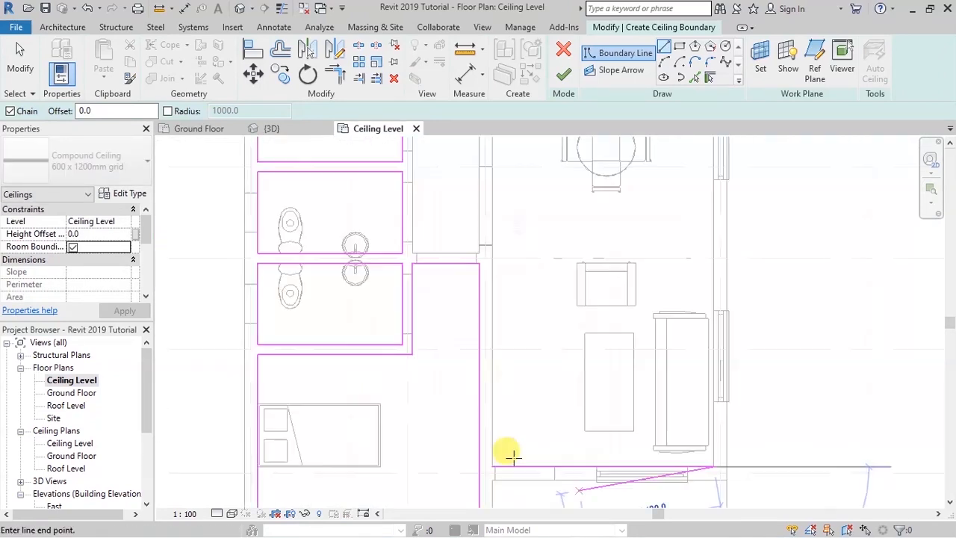
{"action": "left_click", "coordinate": [651, 148]}
{"action": "left_click", "coordinate": [482, 148]}
{"action": "scroll", "coordinate": [489, 460], "scroll_direction": "up", "scroll_amount": 3}
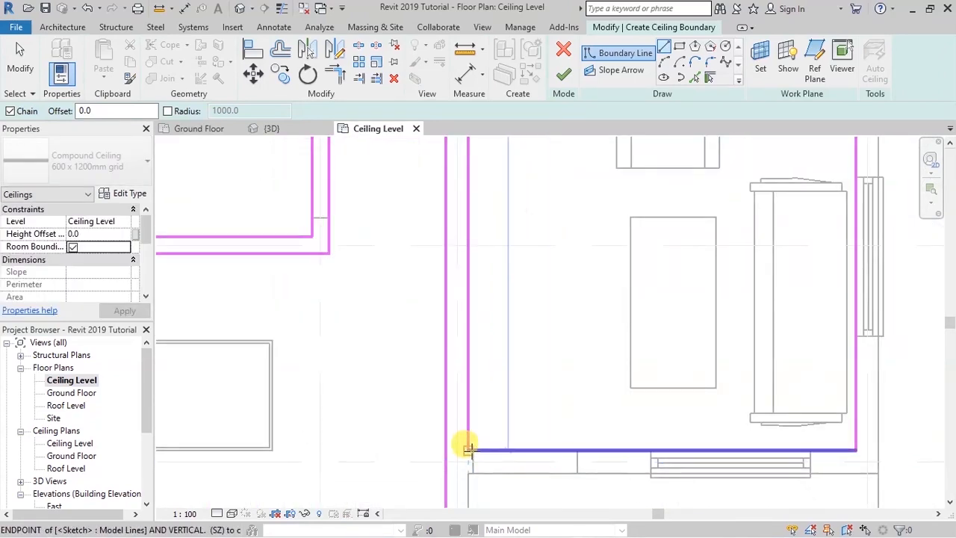
{"action": "left_click", "coordinate": [467, 446]}
- Sketch a closed rectangular ceiling boundary along the inner wall faces of the passage between the bedrooms and the Dining area
{"action": "scroll", "coordinate": [527, 482], "scroll_direction": "down", "scroll_amount": 3}
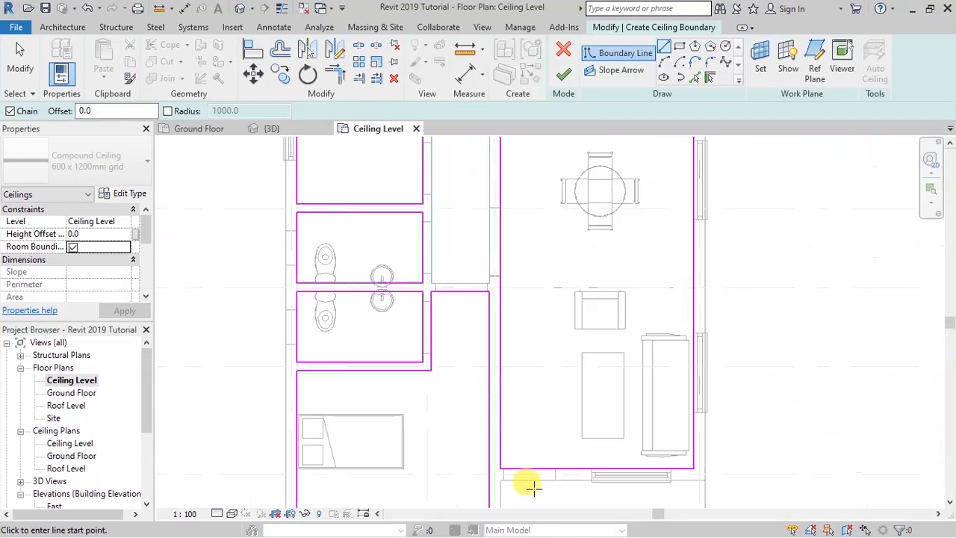
{"action": "scroll", "coordinate": [542, 431], "scroll_direction": "down", "scroll_amount": 2}
{"action": "scroll", "coordinate": [499, 263], "scroll_direction": "up", "scroll_amount": 4}
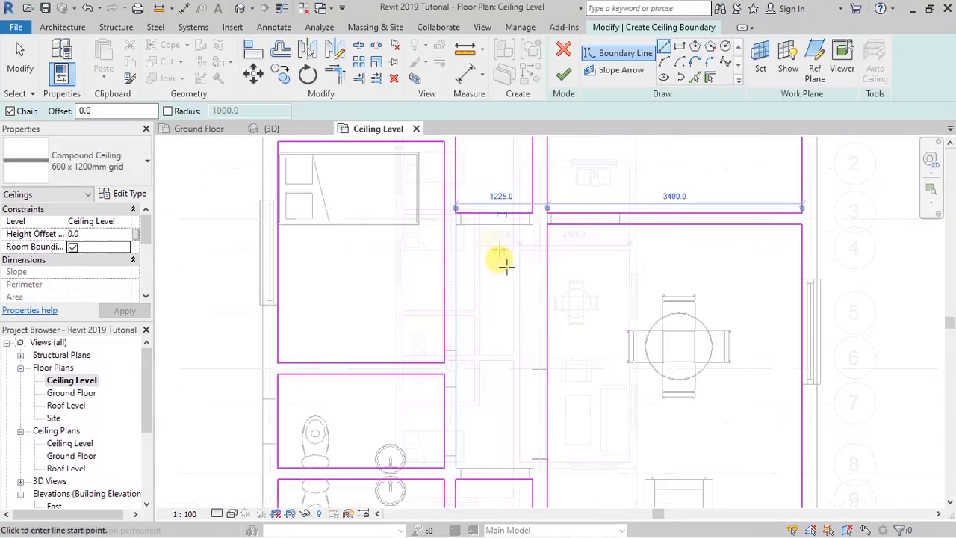
{"action": "left_click", "coordinate": [447, 216]}
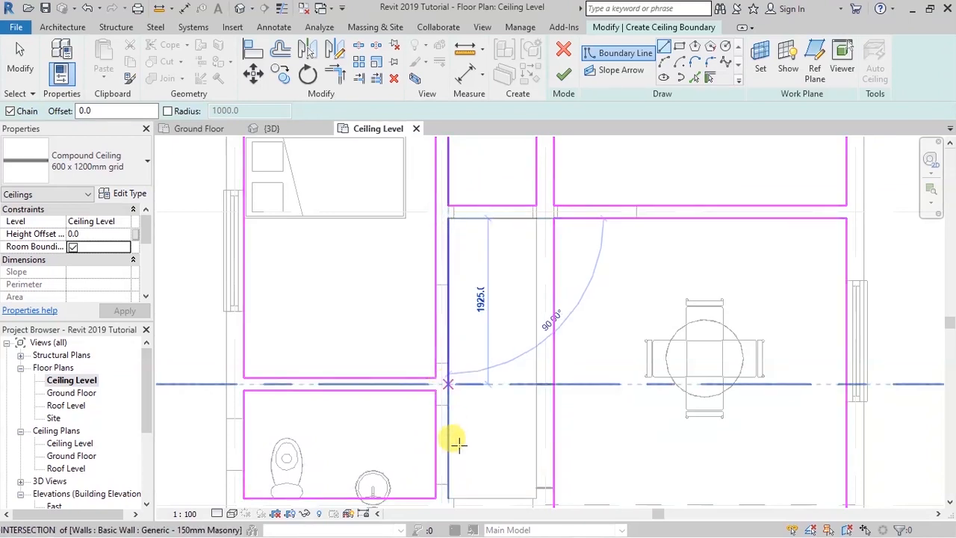
{"action": "left_click", "coordinate": [535, 497]}
{"action": "left_click", "coordinate": [535, 216]}
{"action": "left_click", "coordinate": [447, 217]}
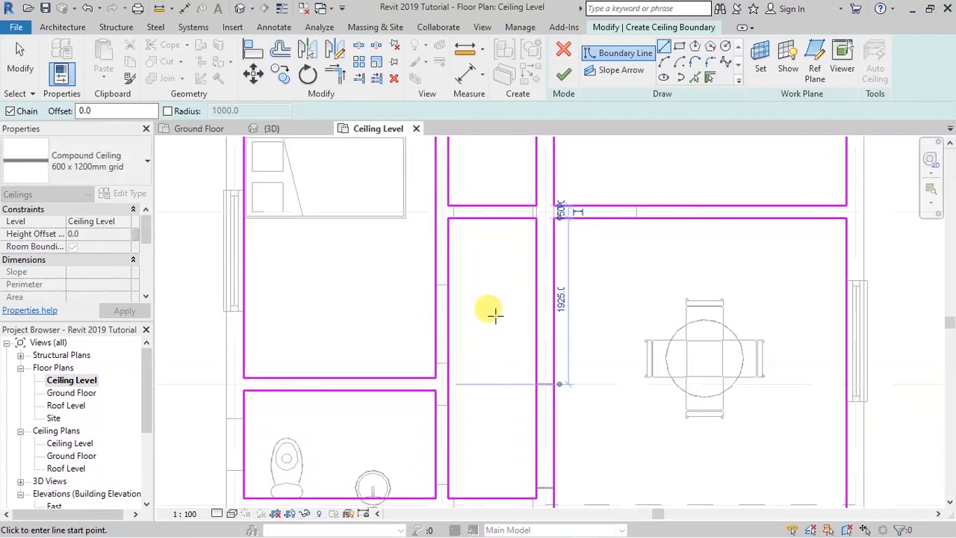
- Finish the ceiling sketch so all the room boundaries become one ceiling on Ceiling Level
{"action": "scroll", "coordinate": [495, 303], "scroll_direction": "down", "scroll_amount": 5}
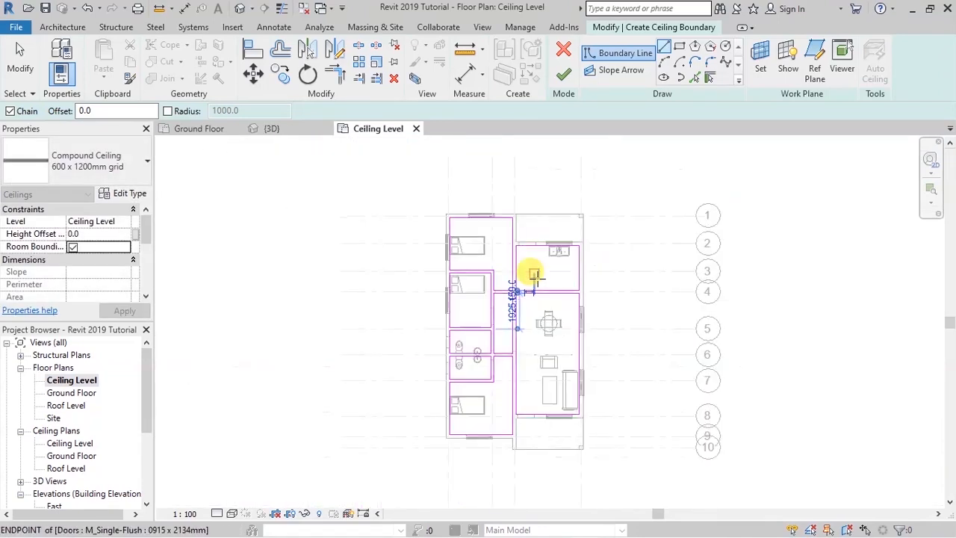
{"action": "scroll", "coordinate": [519, 337], "scroll_direction": "up", "scroll_amount": 1}
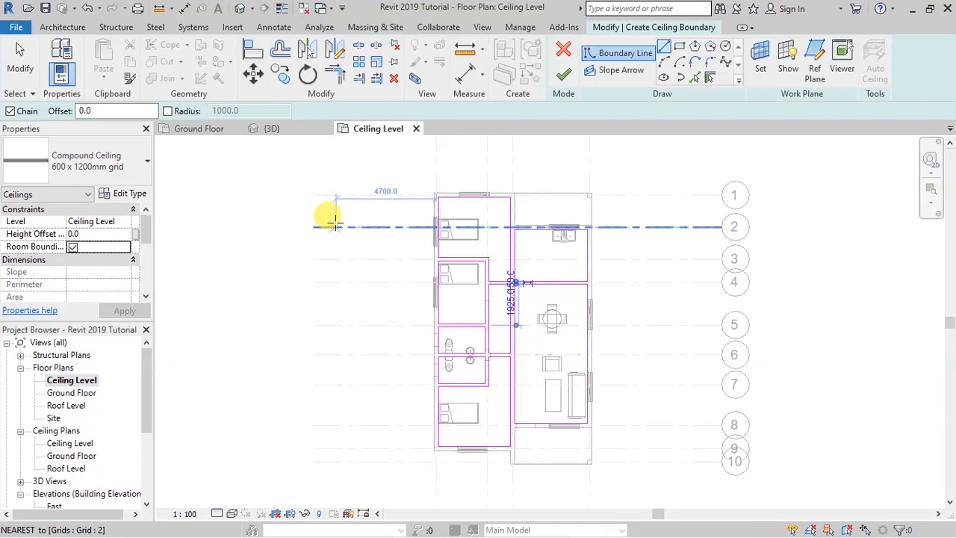
{"action": "left_click", "coordinate": [561, 77]}
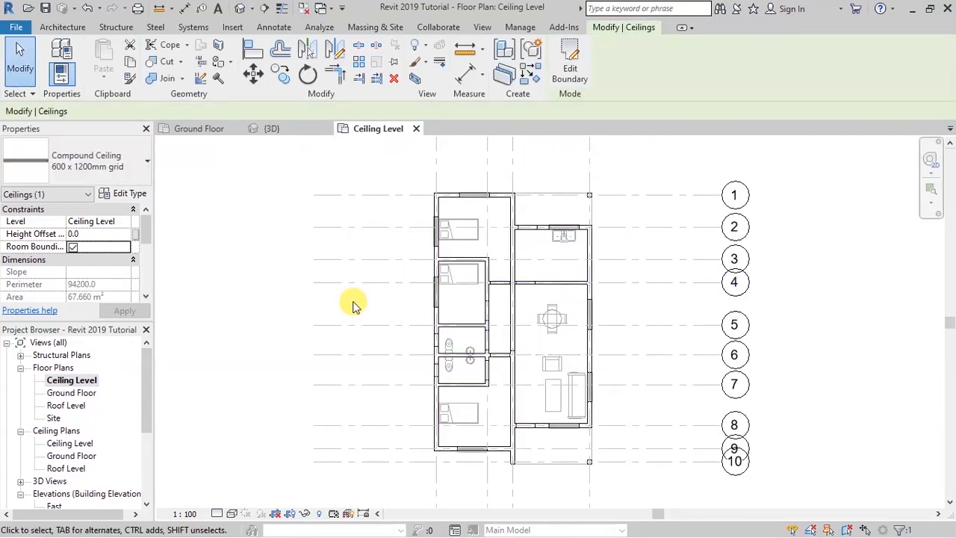
{"action": "scroll", "coordinate": [556, 342], "scroll_direction": "up", "scroll_amount": 3}
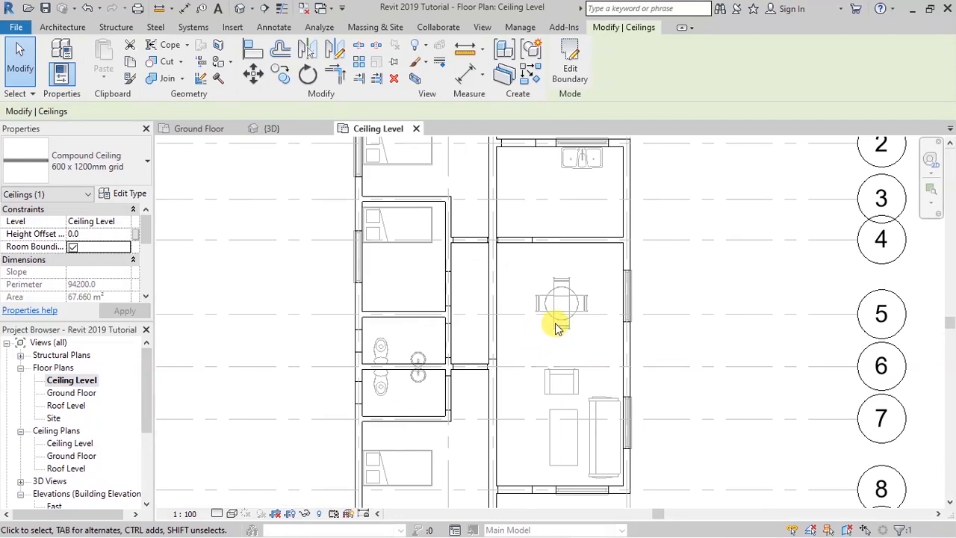
{"action": "scroll", "coordinate": [560, 329], "scroll_direction": "down", "scroll_amount": 3}
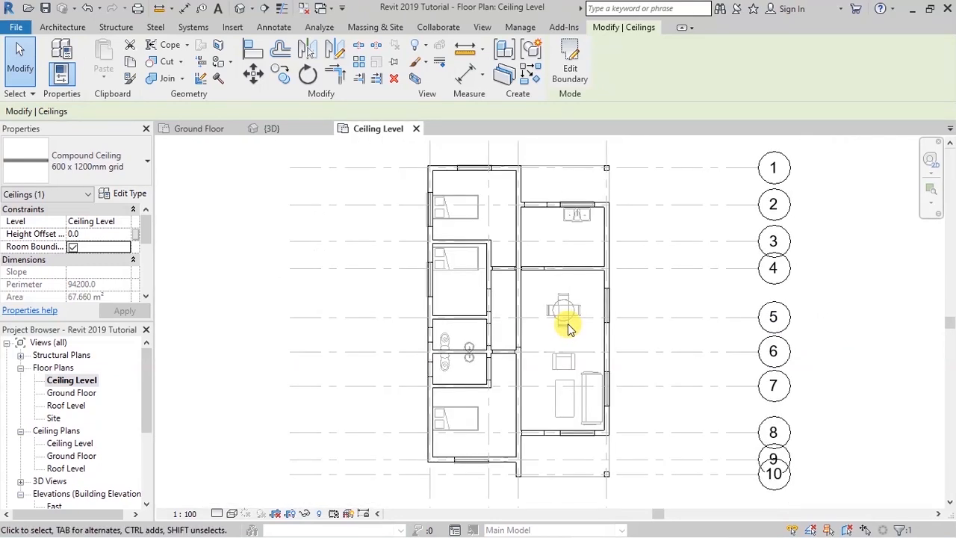
- Deselect the new ceiling in the 3D view and orbit the house to inspect the ceilings over all rooms
{"action": "left_click", "coordinate": [273, 130]}
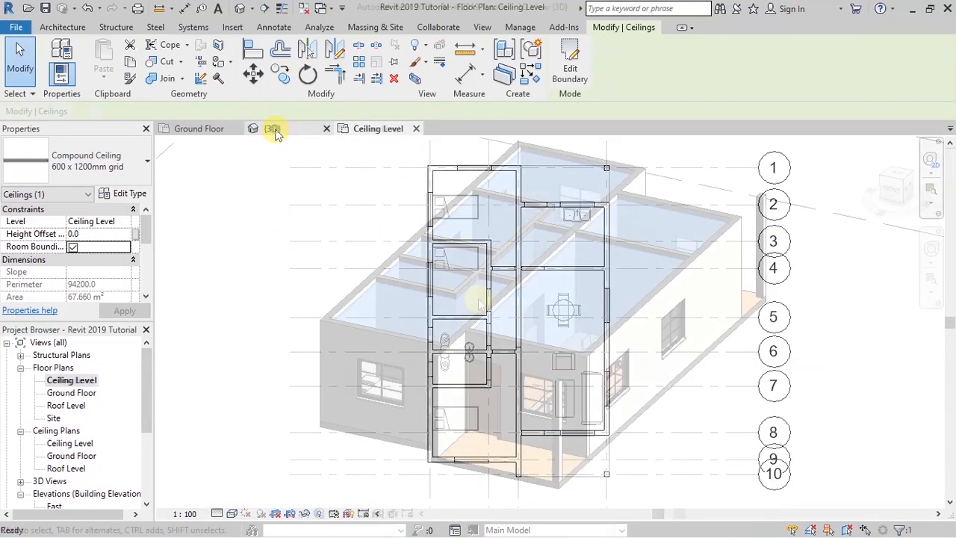
{"action": "left_click", "coordinate": [820, 280]}
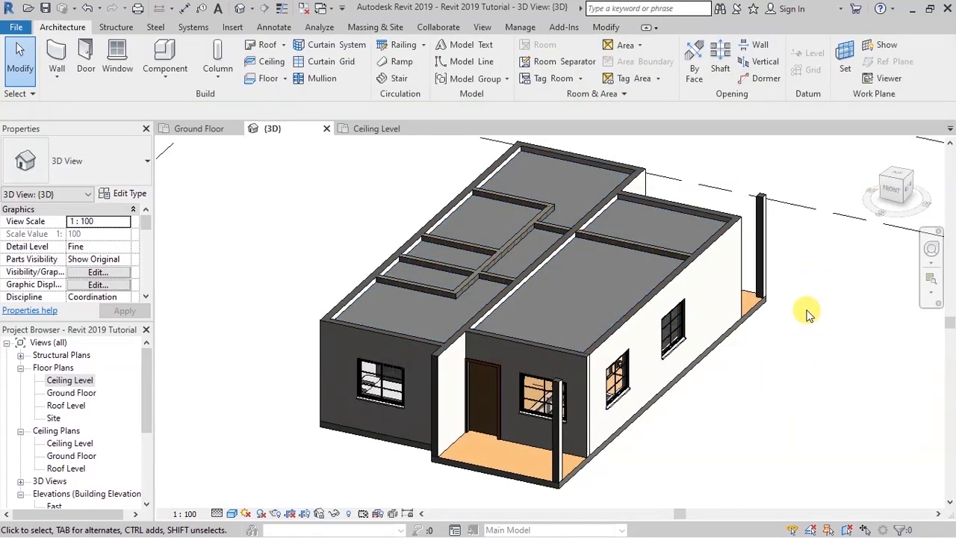
{"action": "left_click", "coordinate": [931, 249]}
{"action": "left_click", "coordinate": [836, 306]}
{"action": "left_click_drag", "start_coordinate": [699, 398], "coordinate": [674, 388]}
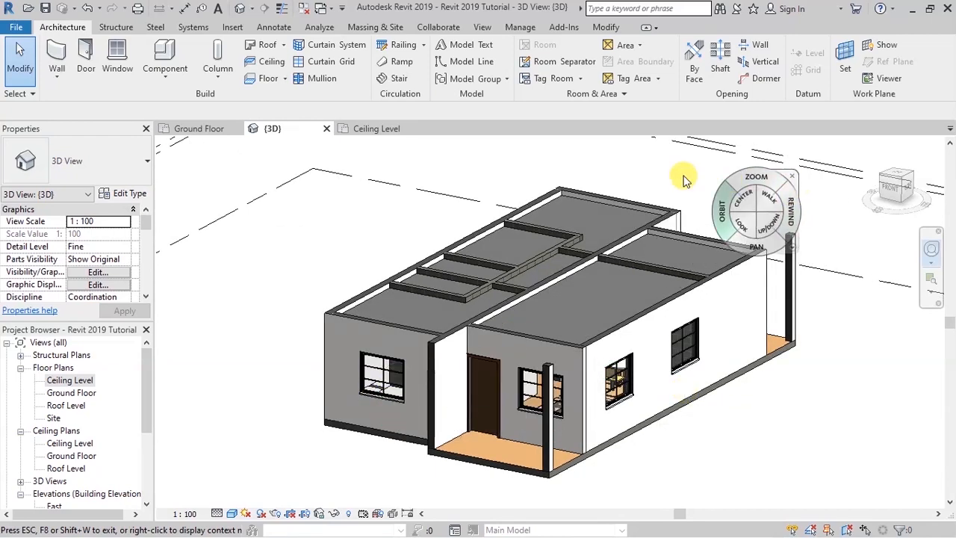
- Return to the Ground Floor plan, dismiss the navigation wheel and bring up the structural modelling tools
{"action": "left_click", "coordinate": [191, 129]}
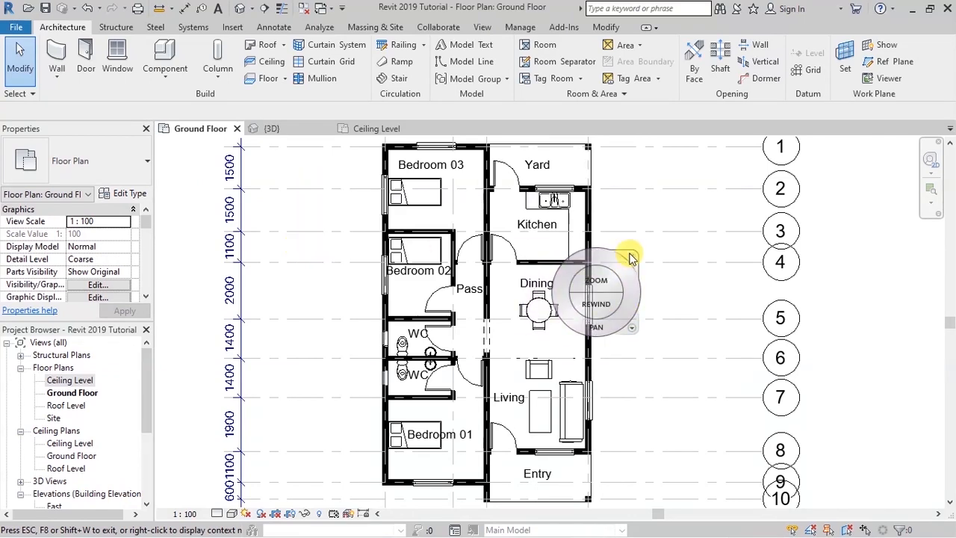
{"action": "key", "text": "Escape"}
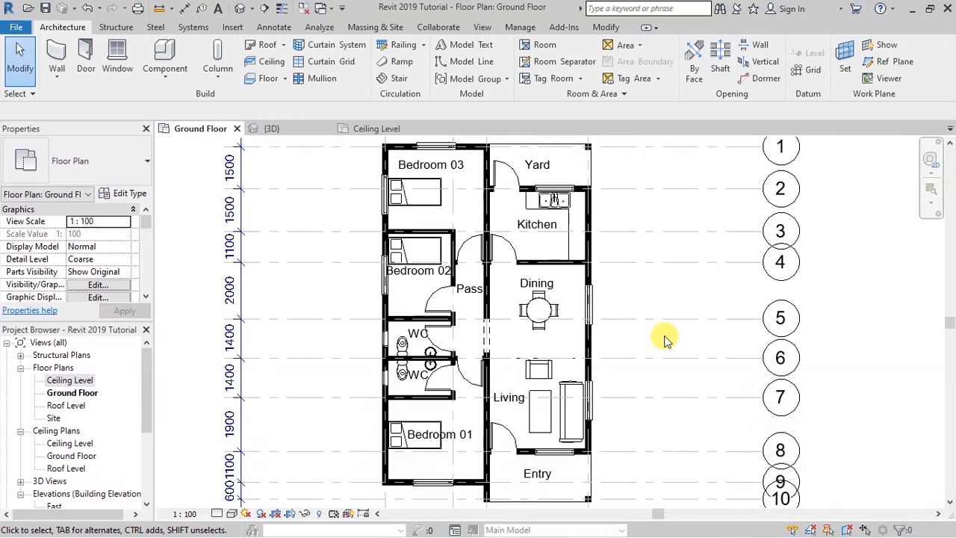
{"action": "scroll", "coordinate": [465, 335], "scroll_direction": "down", "scroll_amount": 1}
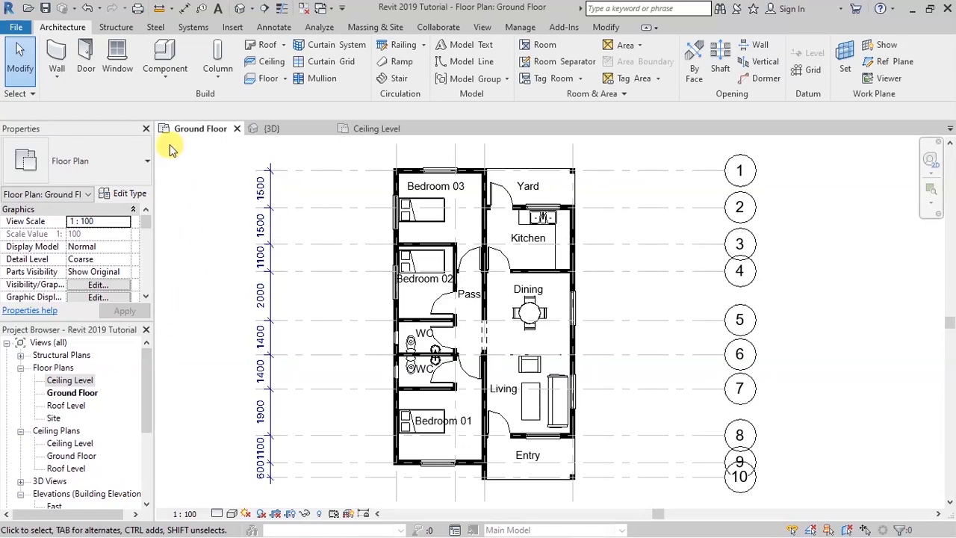
{"action": "left_click", "coordinate": [112, 28]}
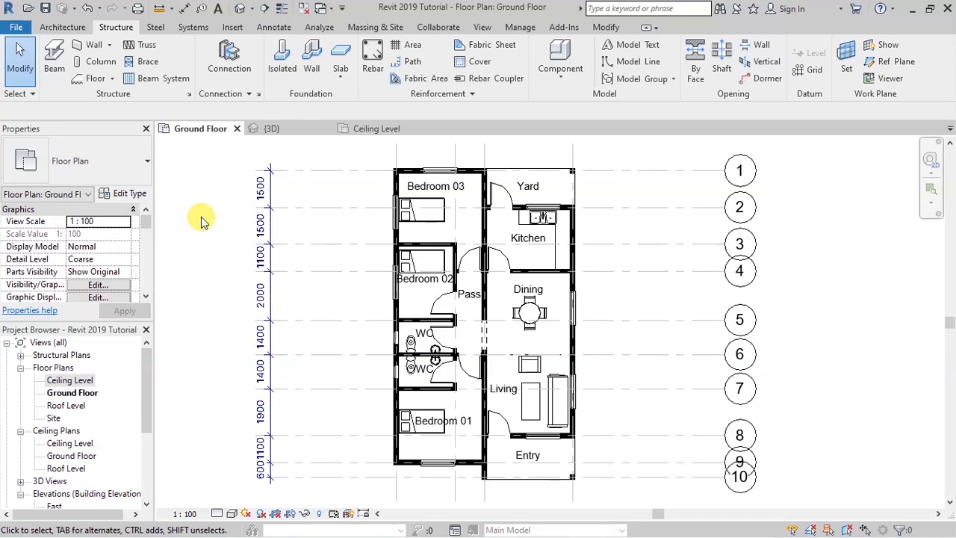
- Start a Roof by Footprint from the Ground Floor plan and assign it to Roof Level
{"action": "left_click", "coordinate": [62, 27]}
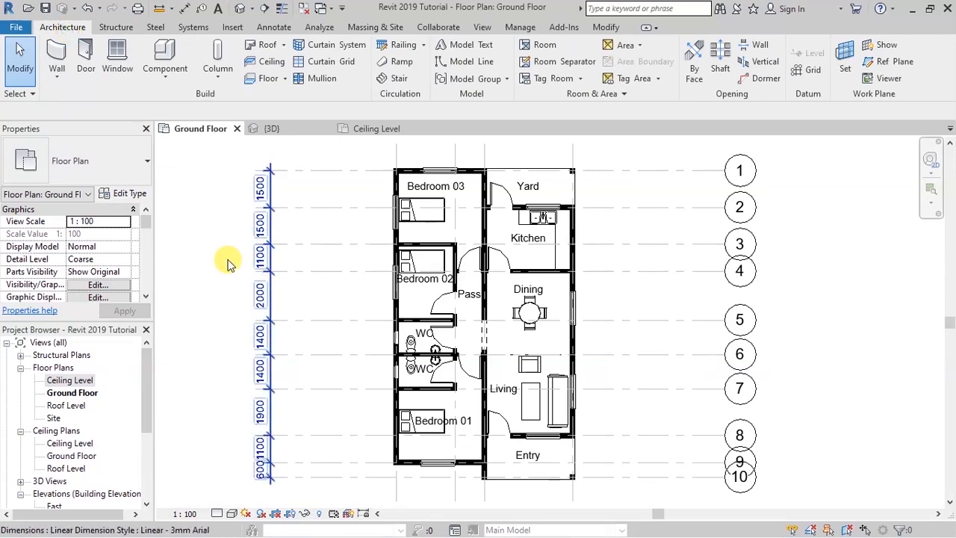
{"action": "scroll", "coordinate": [478, 295], "scroll_direction": "down", "scroll_amount": 2}
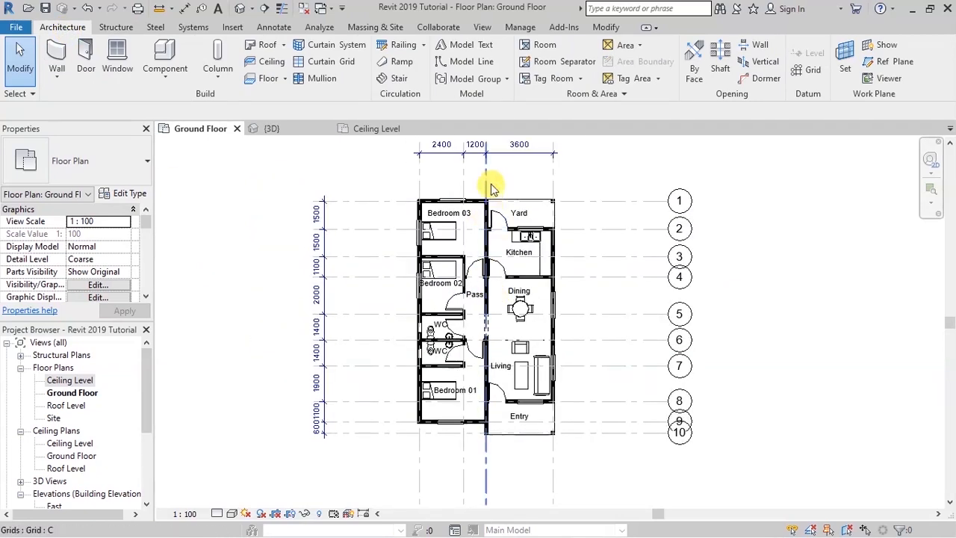
{"action": "scroll", "coordinate": [491, 184], "scroll_direction": "up", "scroll_amount": 2}
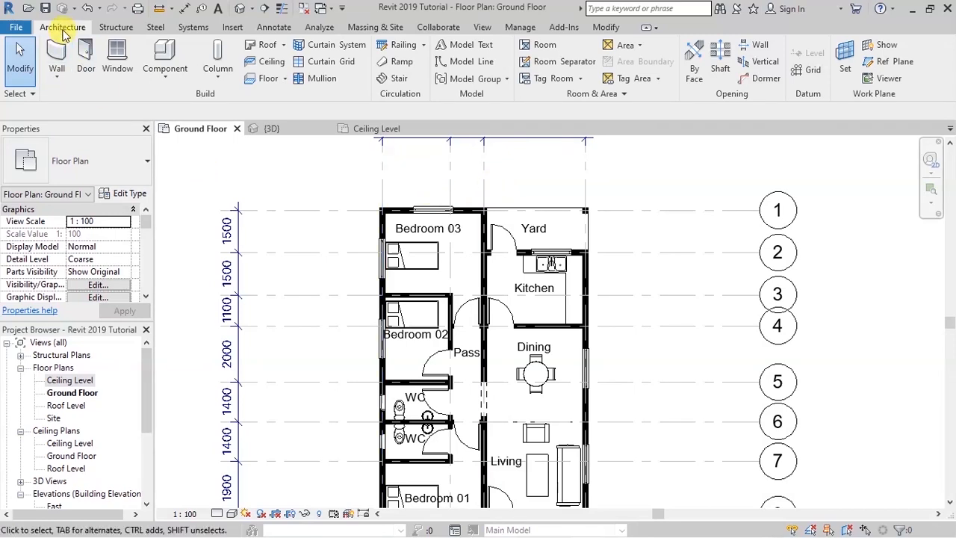
{"action": "left_click", "coordinate": [285, 45]}
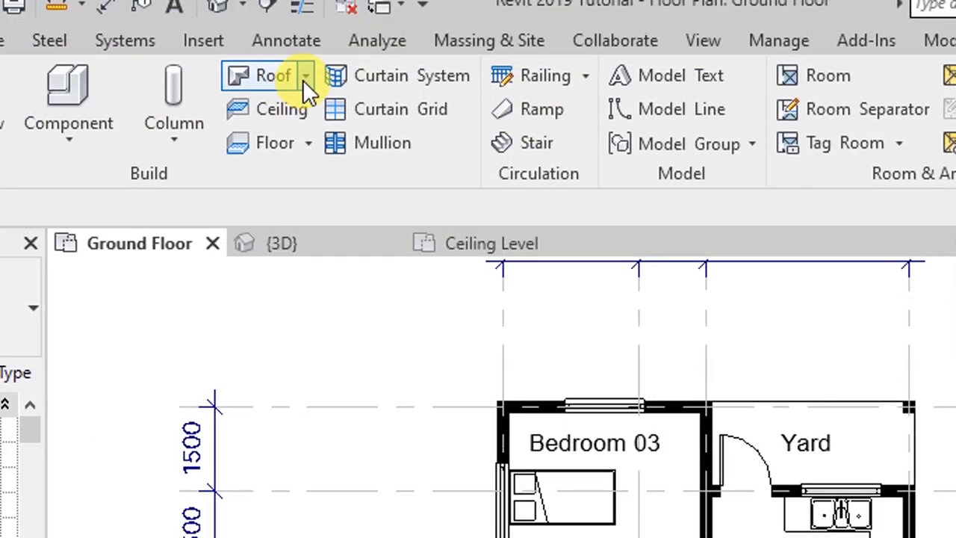
{"action": "left_click", "coordinate": [303, 78]}
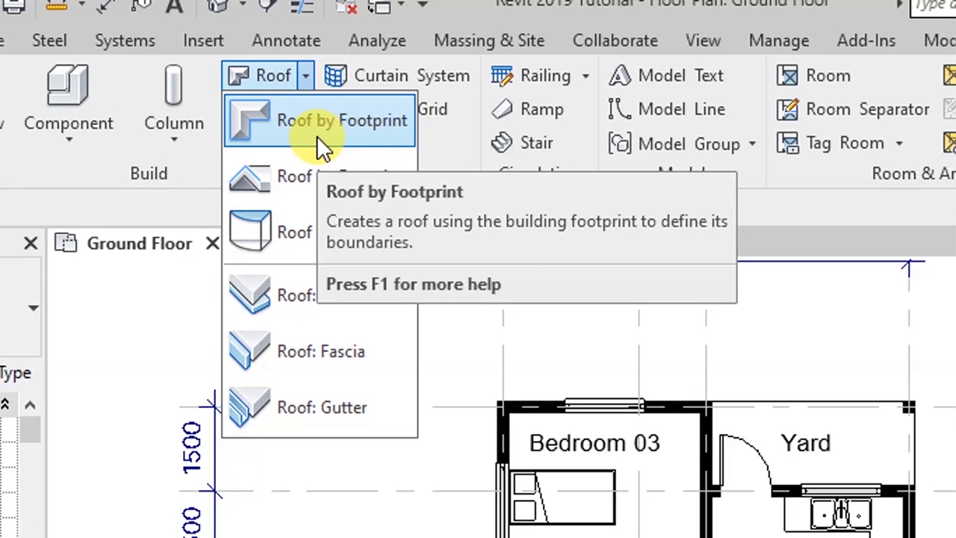
{"action": "left_click", "coordinate": [316, 132]}
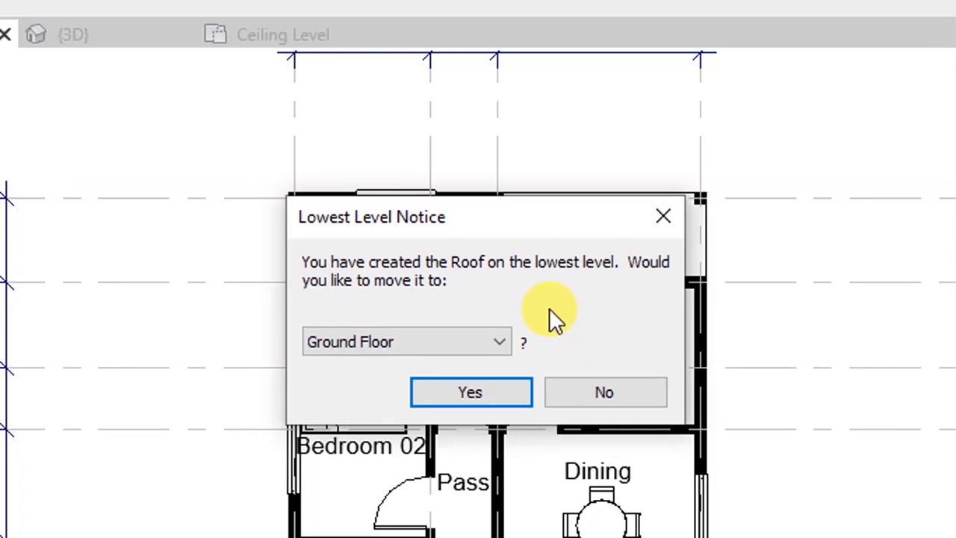
{"action": "left_click", "coordinate": [500, 340]}
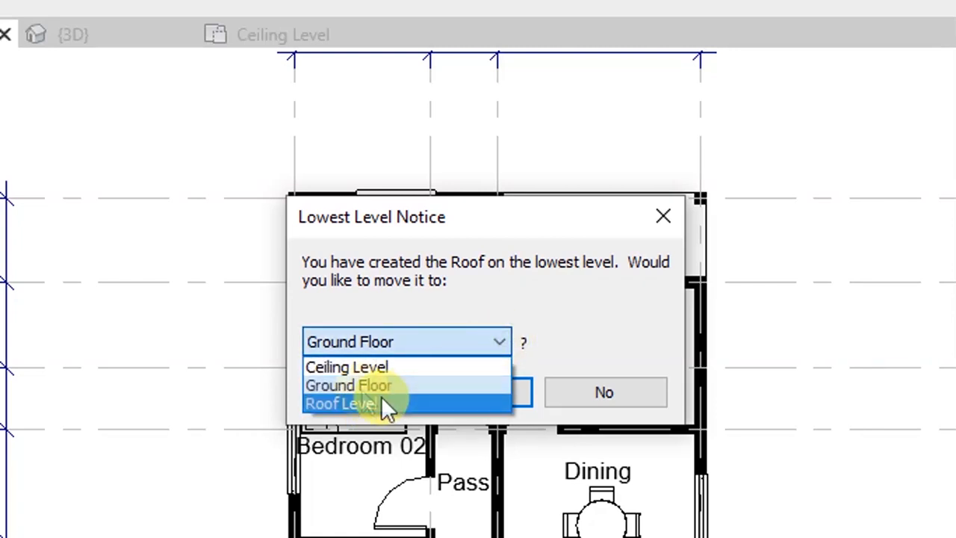
{"action": "left_click", "coordinate": [377, 397]}
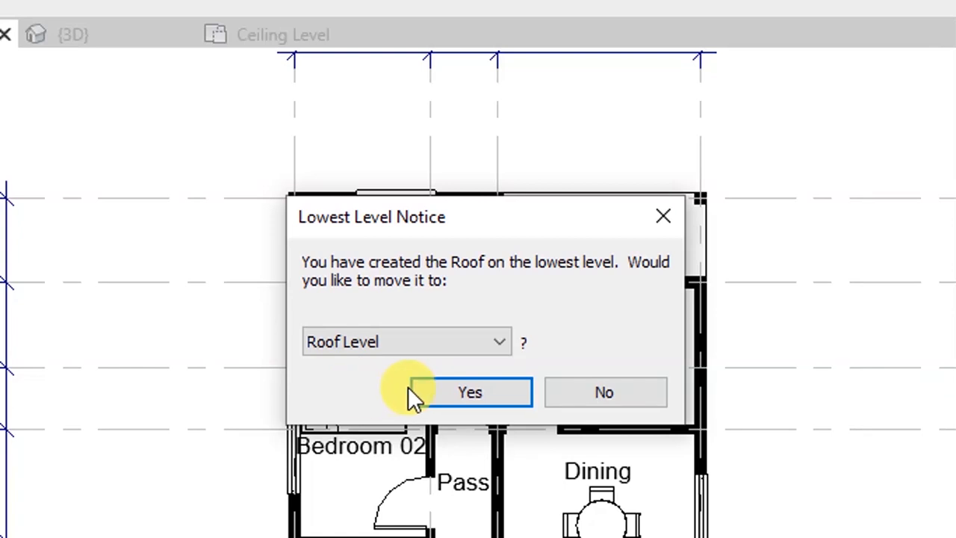
{"action": "left_click", "coordinate": [437, 390]}
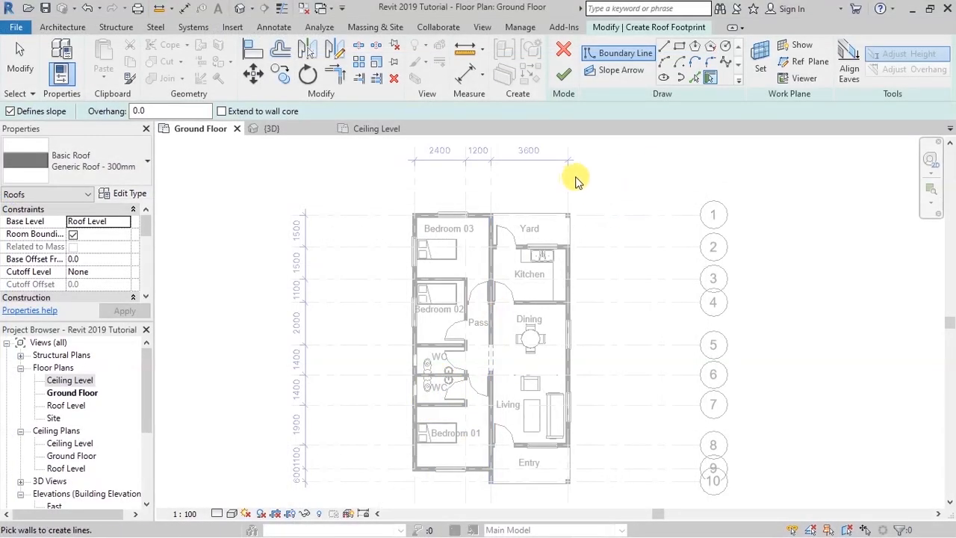
- Sketch straight roof boundary lines along the outer edge of Bedroom 03 and Yard, then along the Kitchen, Dining and Living side to the Entry corner
{"action": "scroll", "coordinate": [452, 273], "scroll_direction": "up", "scroll_amount": 2}
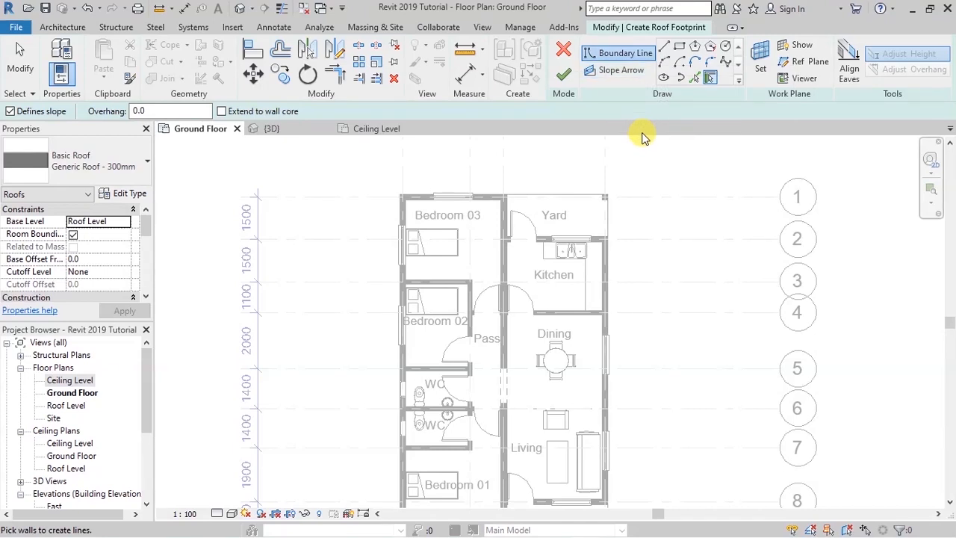
{"action": "left_click", "coordinate": [663, 47]}
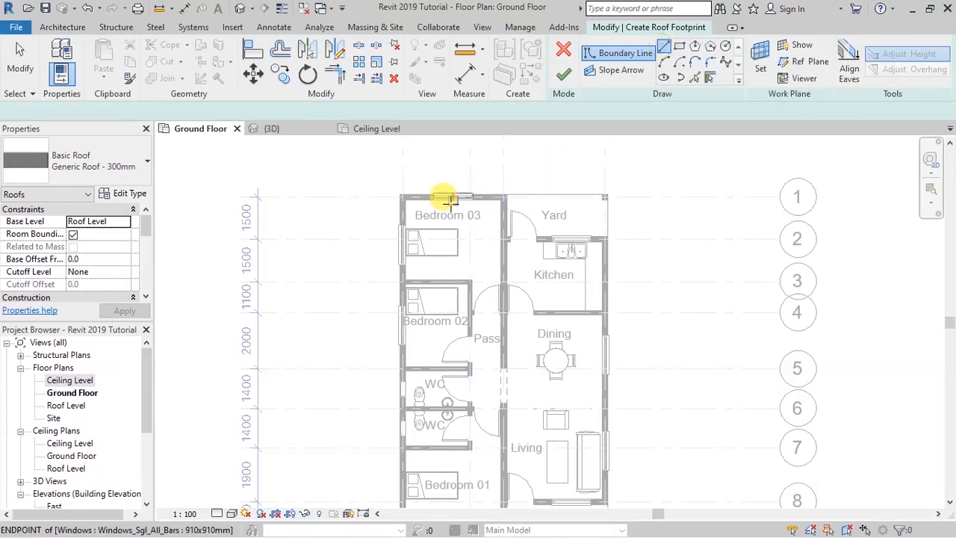
{"action": "scroll", "coordinate": [394, 196], "scroll_direction": "up", "scroll_amount": 4}
{"action": "left_click", "coordinate": [396, 202]}
{"action": "scroll", "coordinate": [343, 192], "scroll_direction": "down", "scroll_amount": 2}
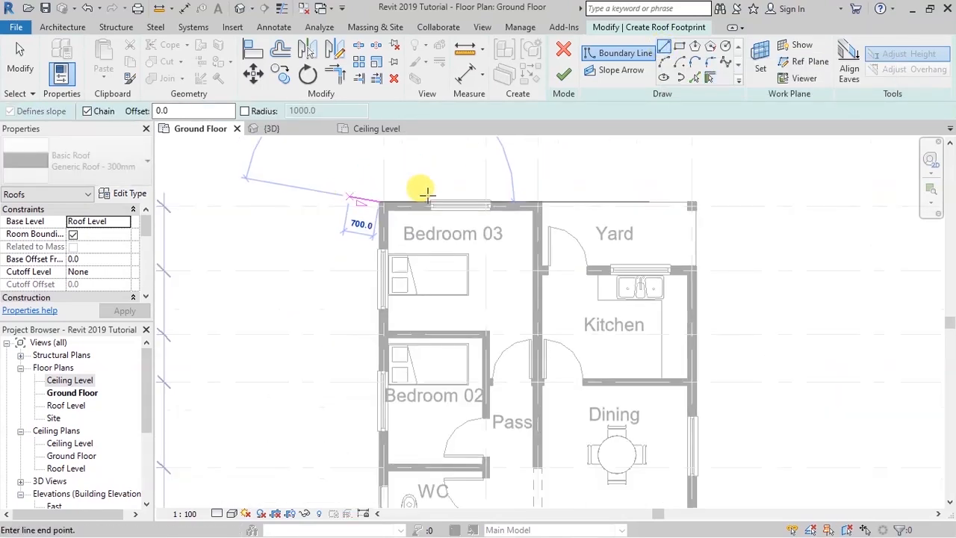
{"action": "left_click", "coordinate": [690, 196]}
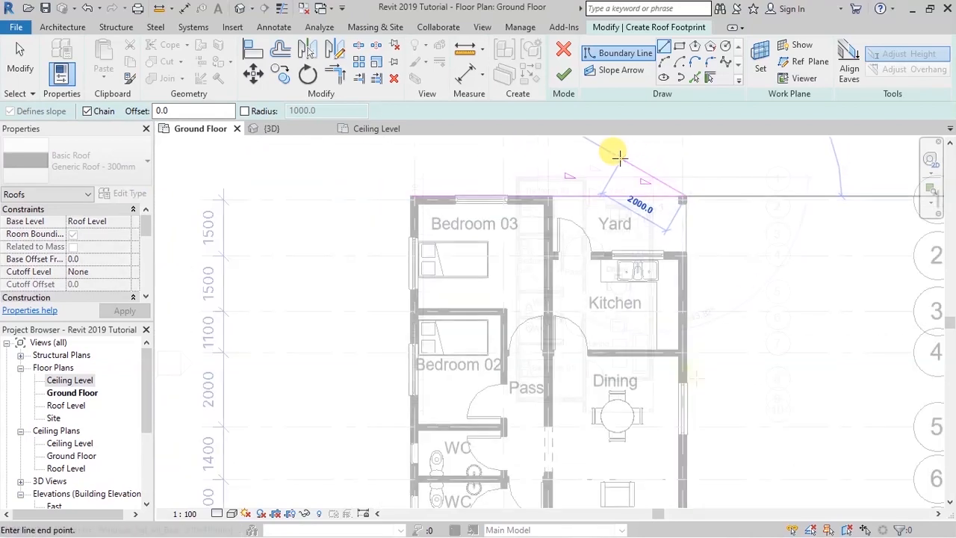
{"action": "scroll", "coordinate": [616, 155], "scroll_direction": "down", "scroll_amount": 2}
{"action": "scroll", "coordinate": [649, 405], "scroll_direction": "up", "scroll_amount": 4}
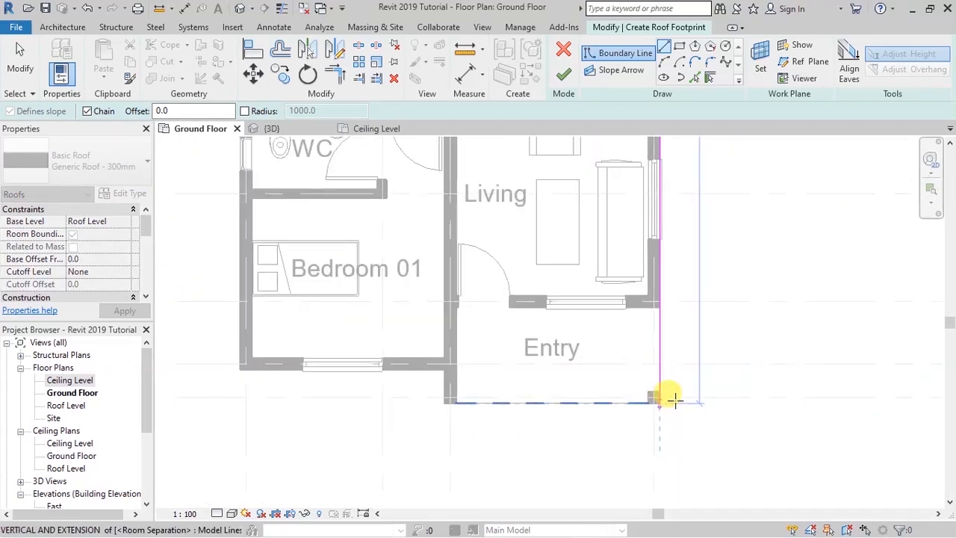
{"action": "left_click", "coordinate": [659, 401]}
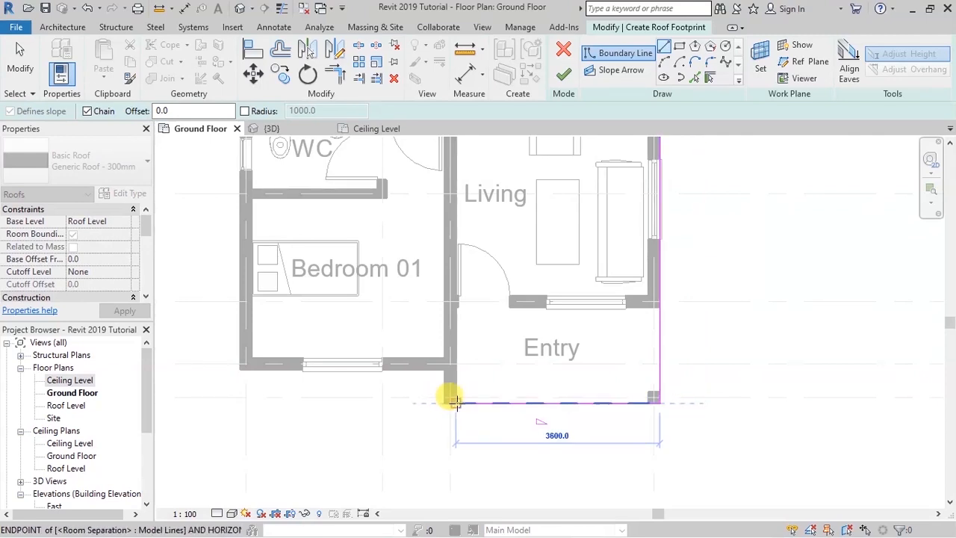
- Close the rectangular roof footprint along the Entry front edge and the outer wall faces of the bedrooms and WCs, then finish drawing lines
{"action": "scroll", "coordinate": [448, 396], "scroll_direction": "down", "scroll_amount": 1}
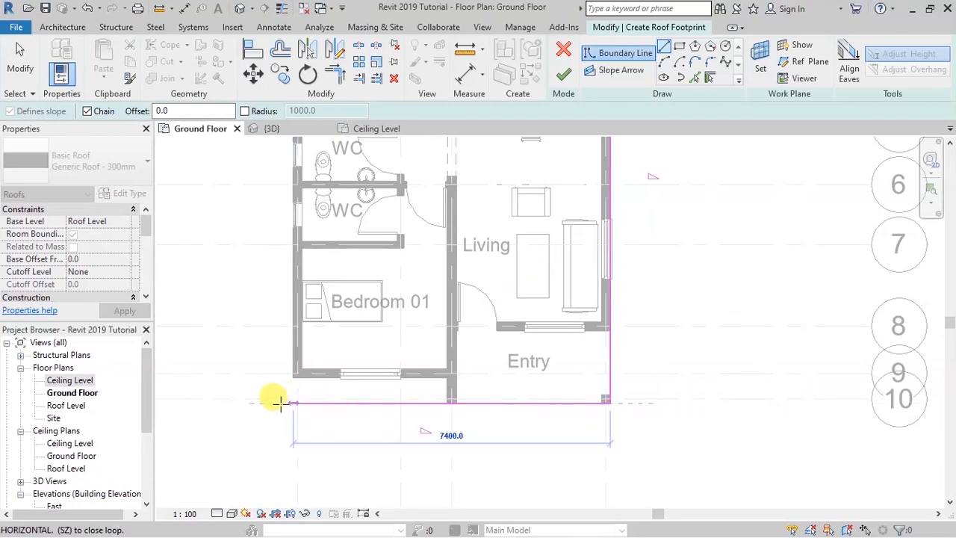
{"action": "scroll", "coordinate": [283, 403], "scroll_direction": "up", "scroll_amount": 2}
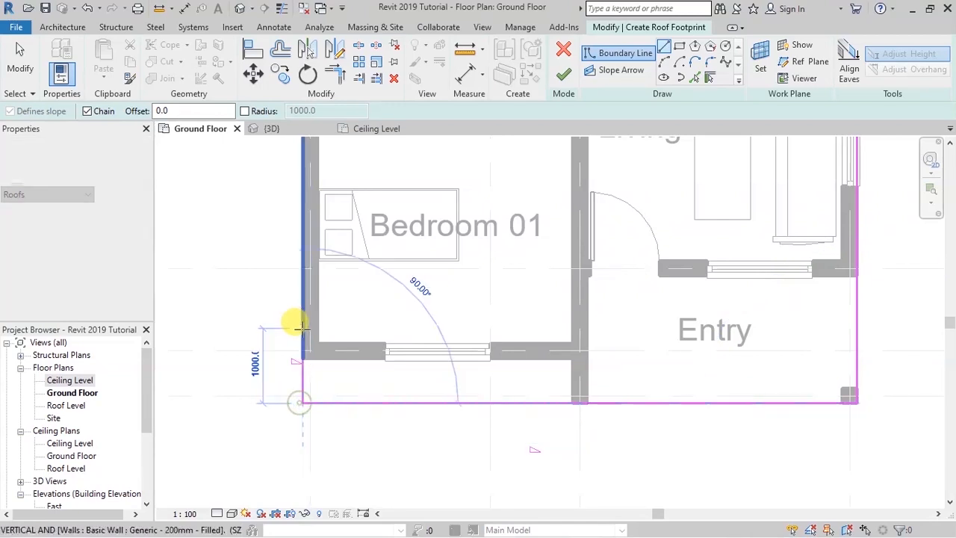
{"action": "scroll", "coordinate": [310, 401], "scroll_direction": "down", "scroll_amount": 4}
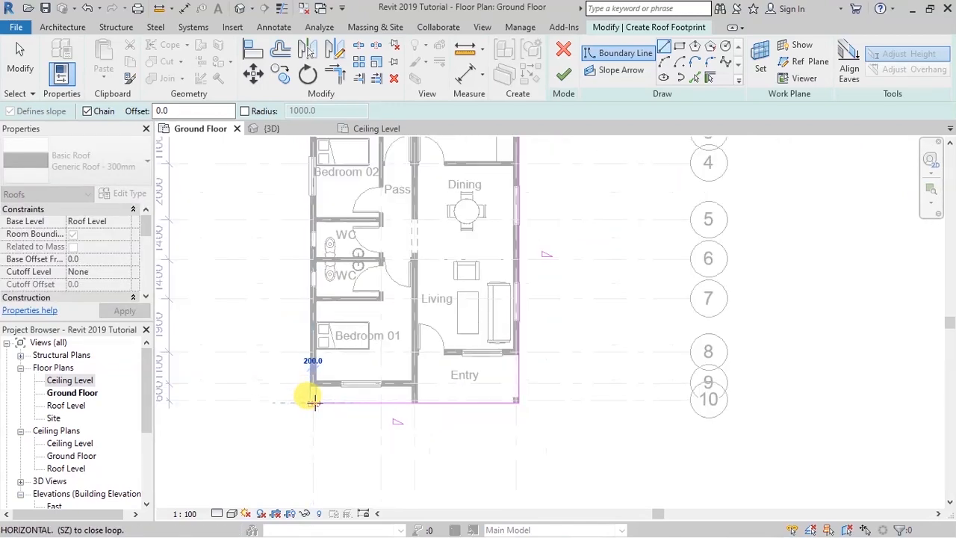
{"action": "scroll", "coordinate": [314, 402], "scroll_direction": "down", "scroll_amount": 1}
{"action": "scroll", "coordinate": [314, 402], "scroll_direction": "down", "scroll_amount": 1}
{"action": "left_click", "coordinate": [314, 402]}
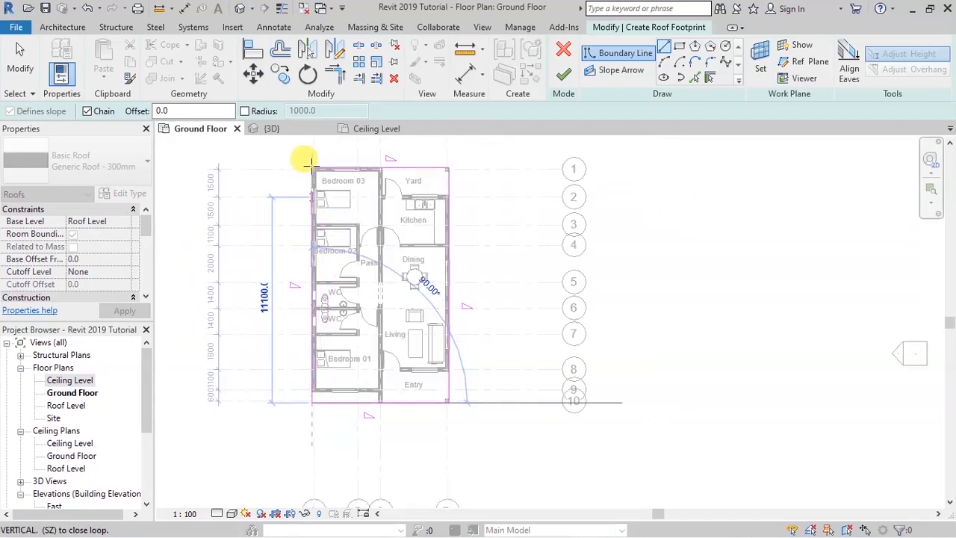
{"action": "scroll", "coordinate": [304, 160], "scroll_direction": "up", "scroll_amount": 3}
{"action": "scroll", "coordinate": [304, 160], "scroll_direction": "up", "scroll_amount": 2}
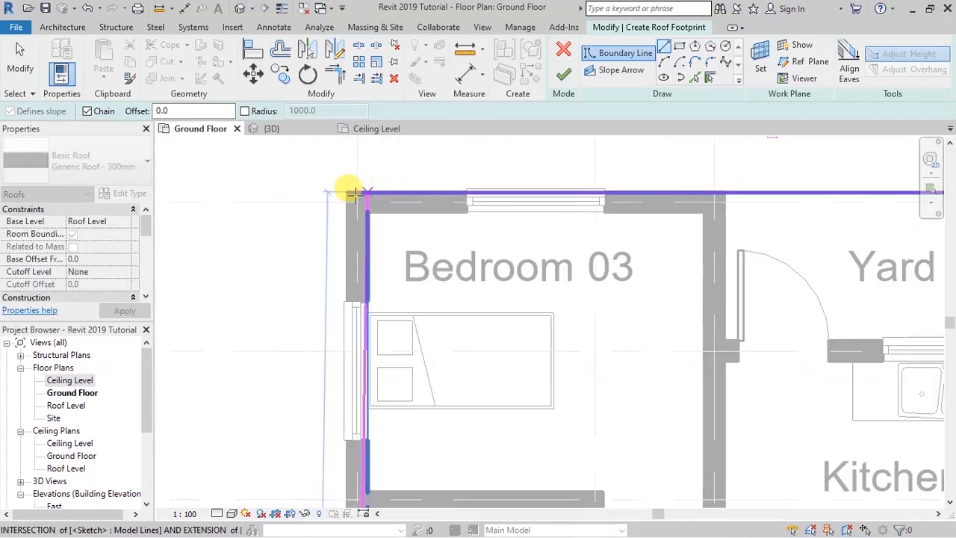
{"action": "left_click", "coordinate": [346, 192]}
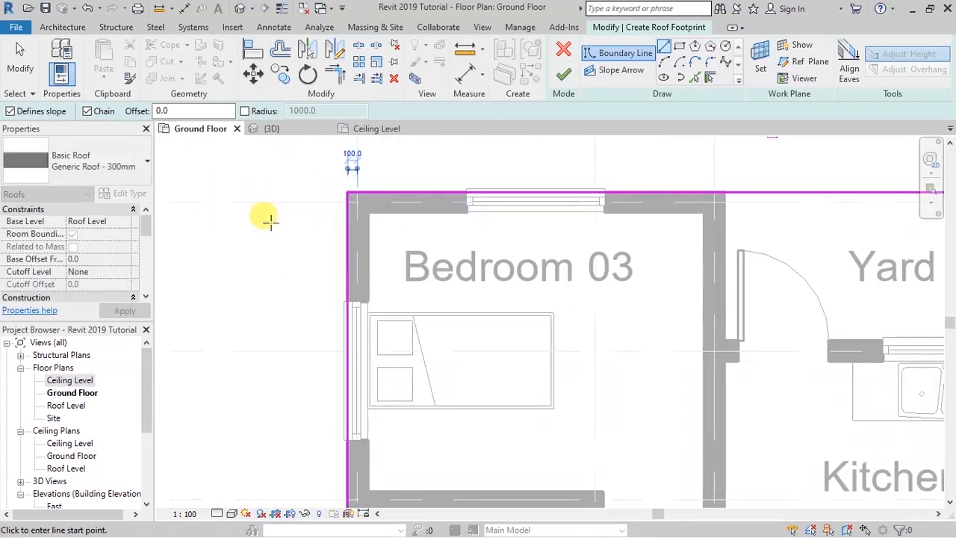
{"action": "scroll", "coordinate": [269, 221], "scroll_direction": "down", "scroll_amount": 2}
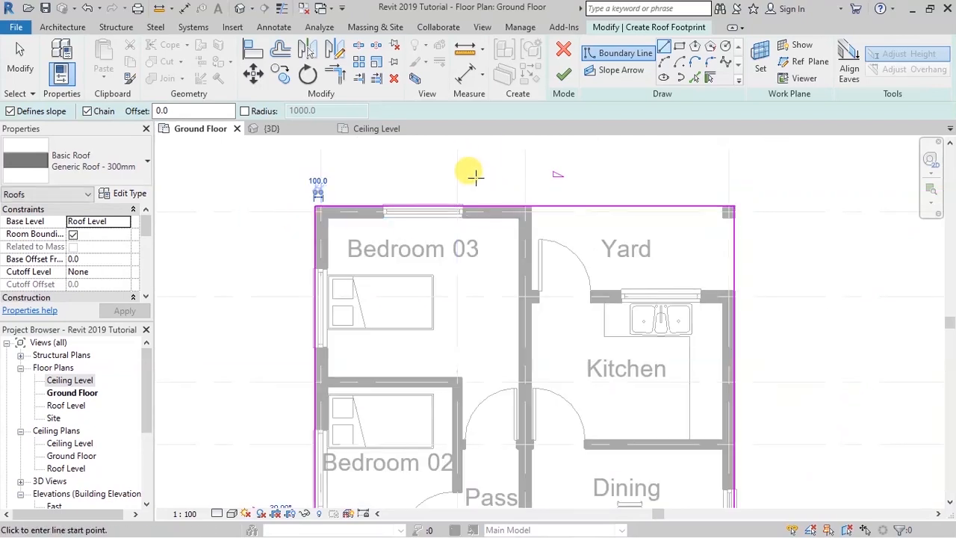
{"action": "scroll", "coordinate": [467, 176], "scroll_direction": "down", "scroll_amount": 3}
{"action": "scroll", "coordinate": [679, 183], "scroll_direction": "down", "scroll_amount": 2}
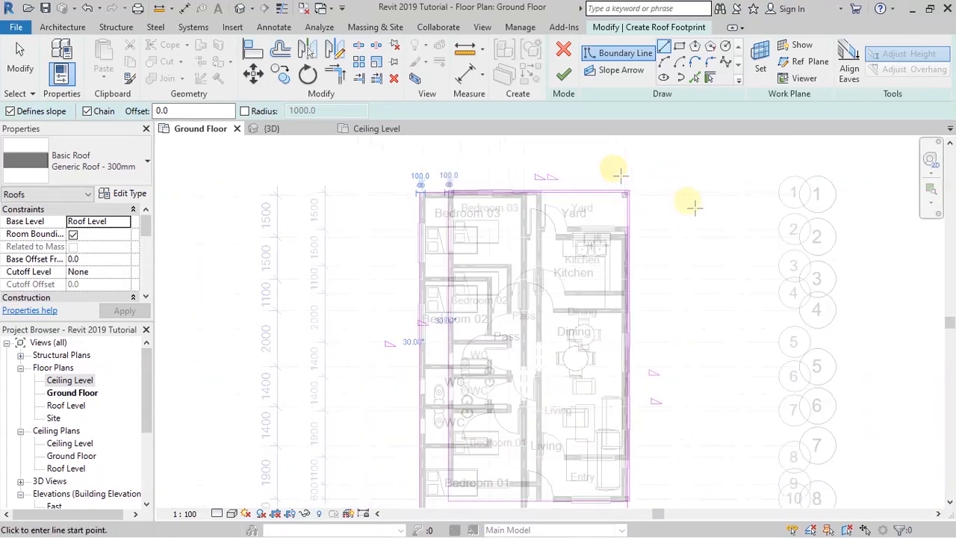
{"action": "scroll", "coordinate": [620, 176], "scroll_direction": "up", "scroll_amount": 3}
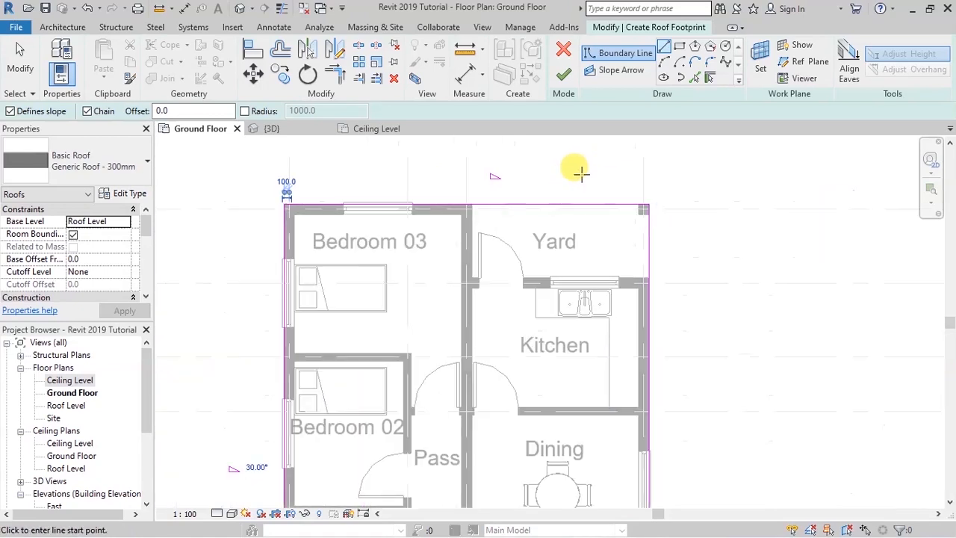
{"action": "key", "text": "Escape"}
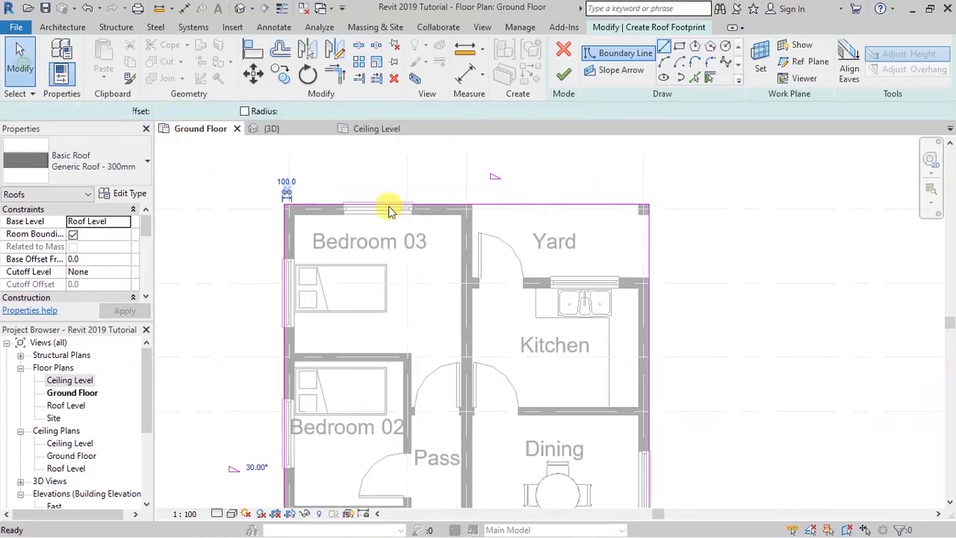
- Move the roof boundary line beside Bedroom 03 and Yard outward and set its distance from grid 1 to 600 mm
{"action": "left_click", "coordinate": [563, 197]}
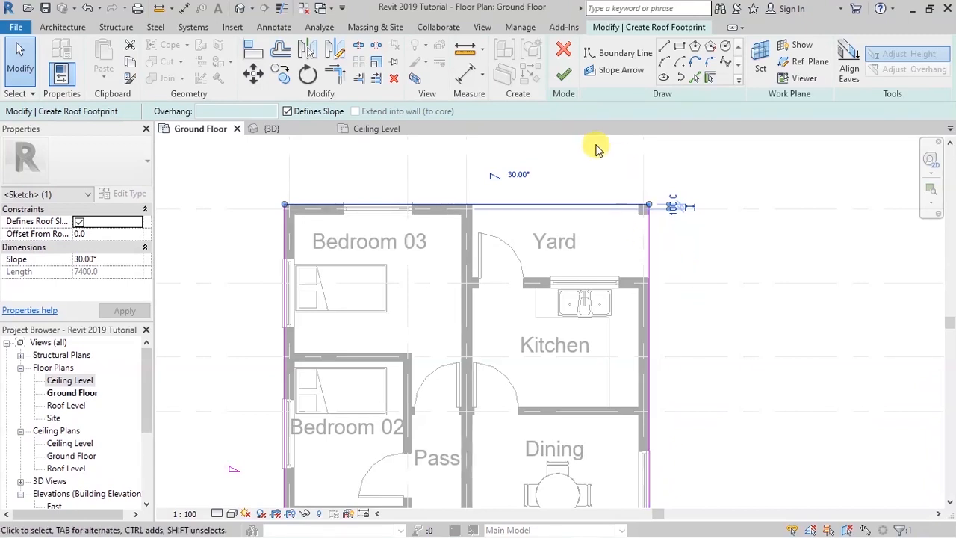
{"action": "scroll", "coordinate": [580, 154], "scroll_direction": "up", "scroll_amount": 3}
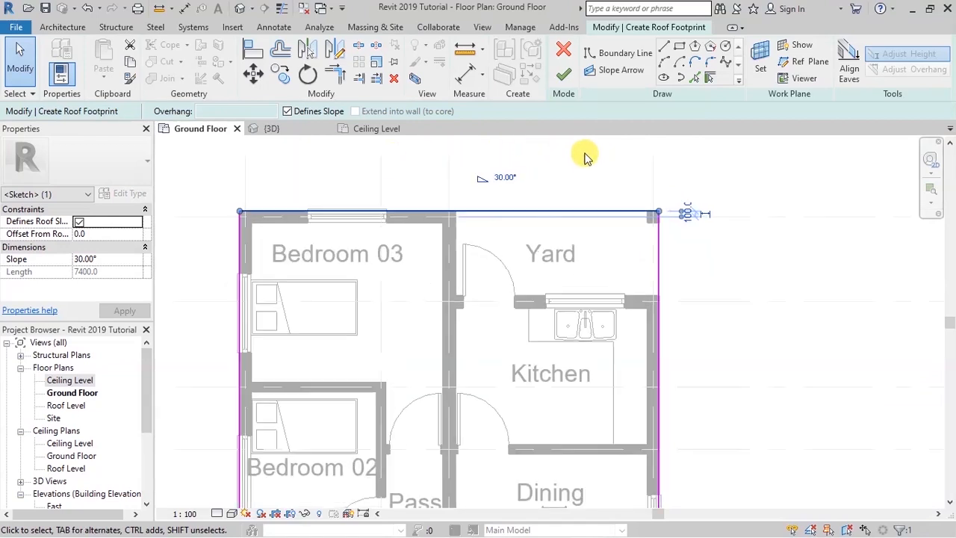
{"action": "scroll", "coordinate": [731, 317], "scroll_direction": "down", "scroll_amount": 2}
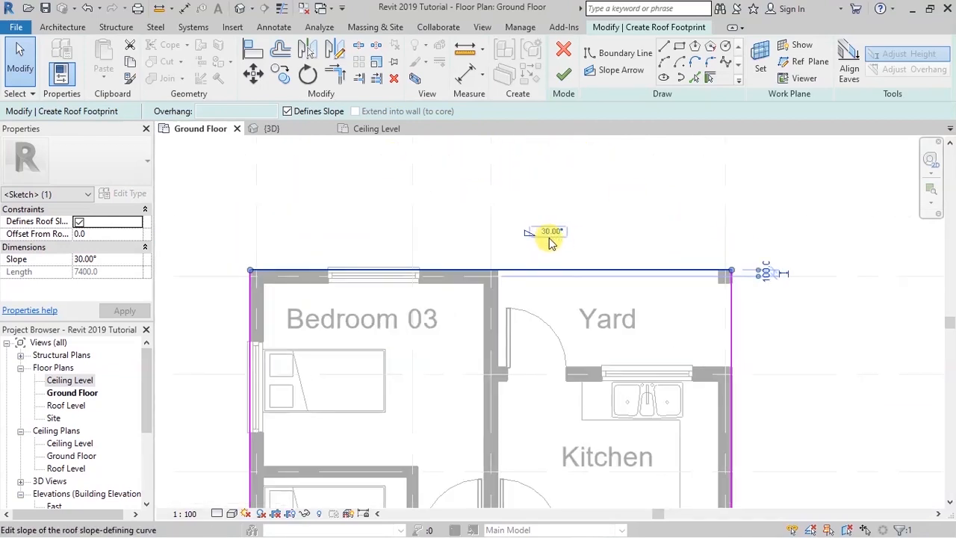
{"action": "left_click_drag", "start_coordinate": [561, 254], "coordinate": [561, 243]}
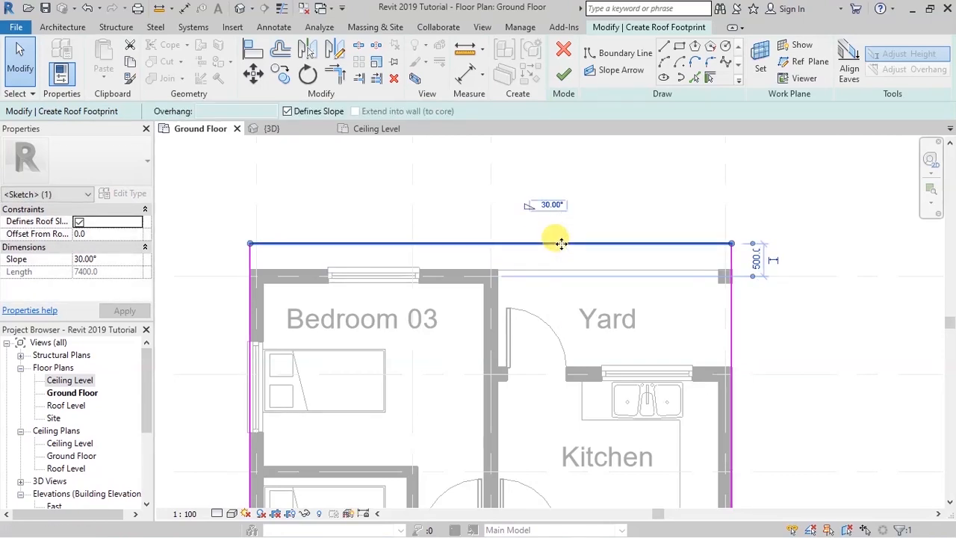
{"action": "left_click", "coordinate": [758, 260]}
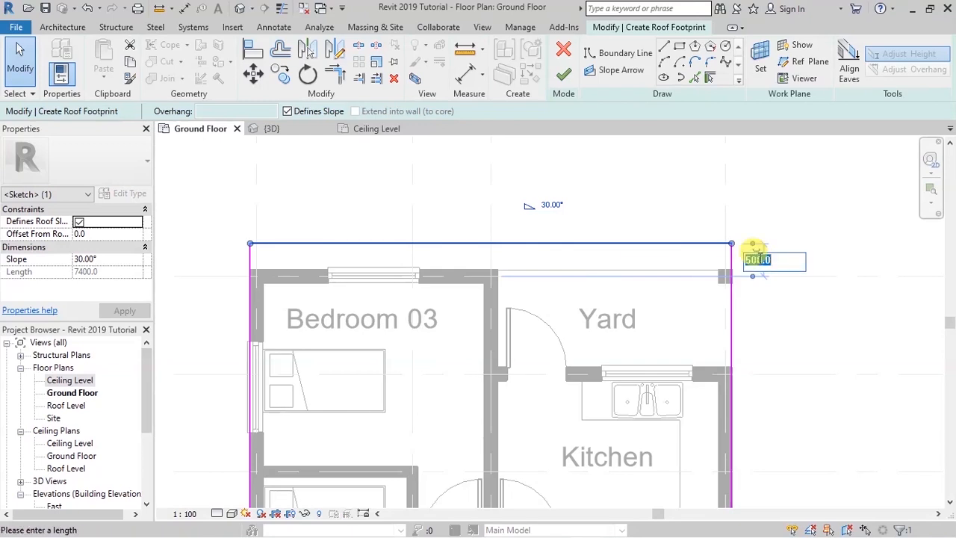
{"action": "type", "text": "600"}
{"action": "key", "text": "Return"}
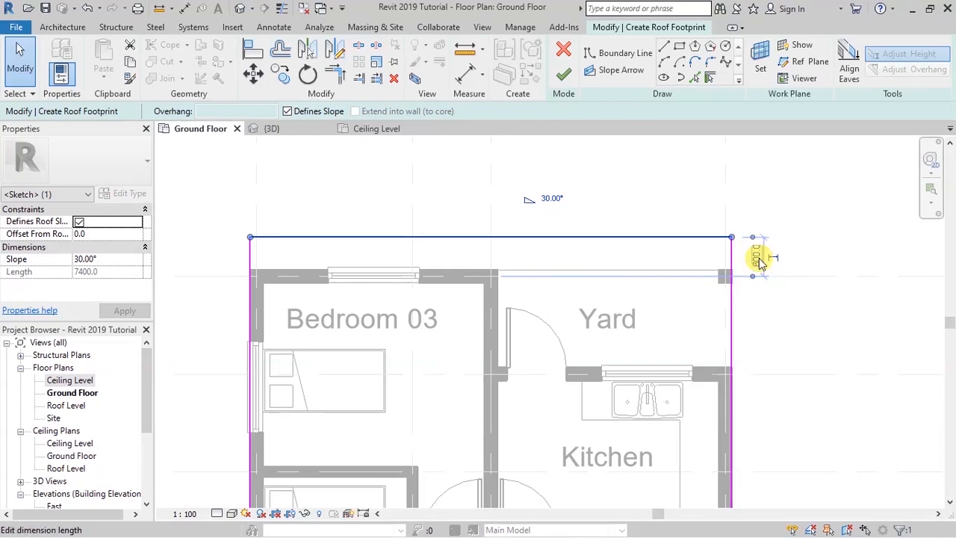
- Move the roof boundary line along the Kitchen, Dining and Living side outward, set its distance from grid D to 600 mm and deselect it
{"action": "scroll", "coordinate": [380, 195], "scroll_direction": "down", "scroll_amount": 1}
{"action": "scroll", "coordinate": [399, 196], "scroll_direction": "down", "scroll_amount": 1}
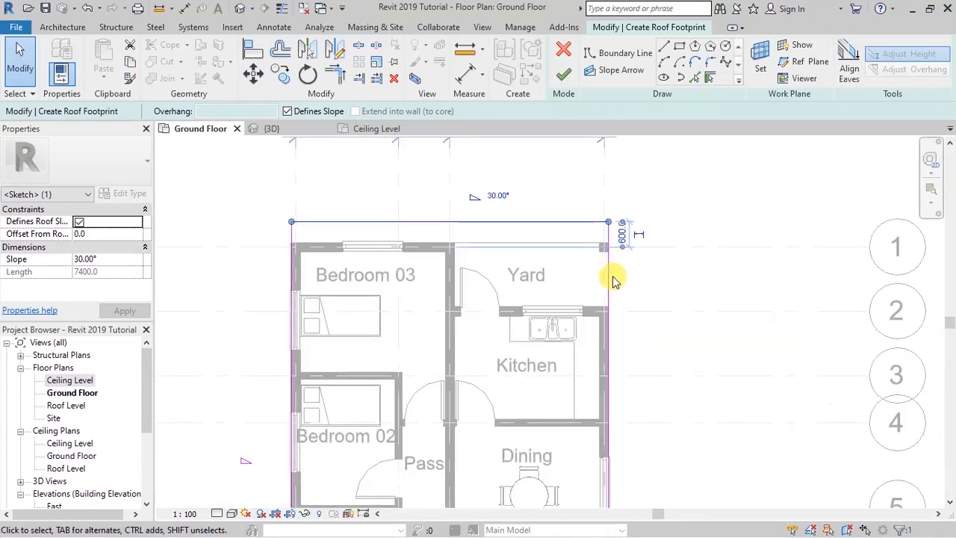
{"action": "left_click", "coordinate": [610, 283]}
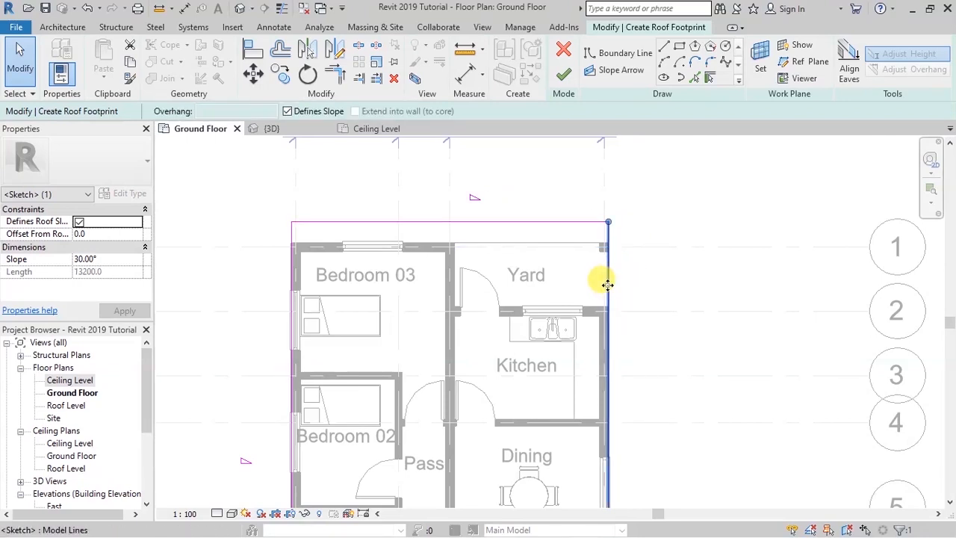
{"action": "left_click_drag", "start_coordinate": [617, 281], "coordinate": [633, 284]}
{"action": "scroll", "coordinate": [590, 358], "scroll_direction": "down", "scroll_amount": 2}
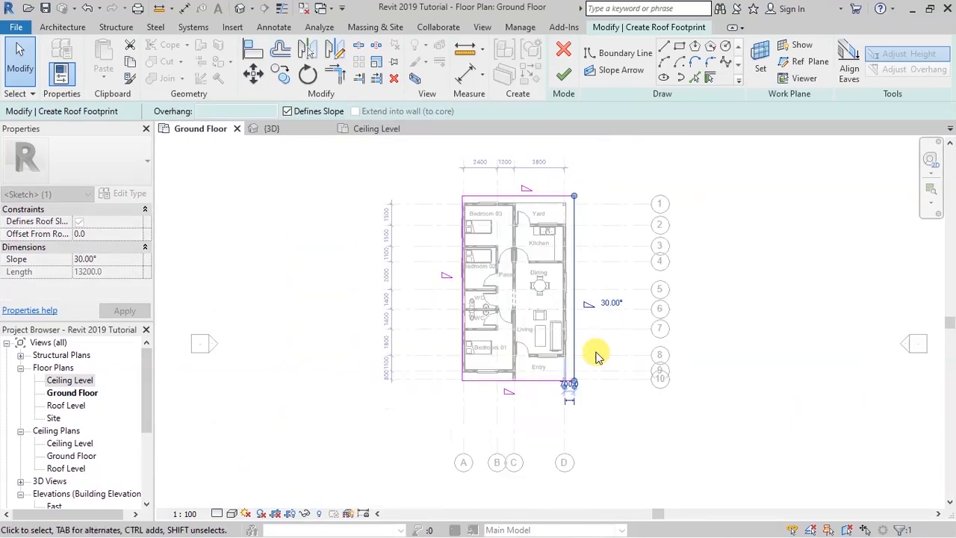
{"action": "scroll", "coordinate": [567, 384], "scroll_direction": "up", "scroll_amount": 5}
{"action": "left_click", "coordinate": [596, 389]}
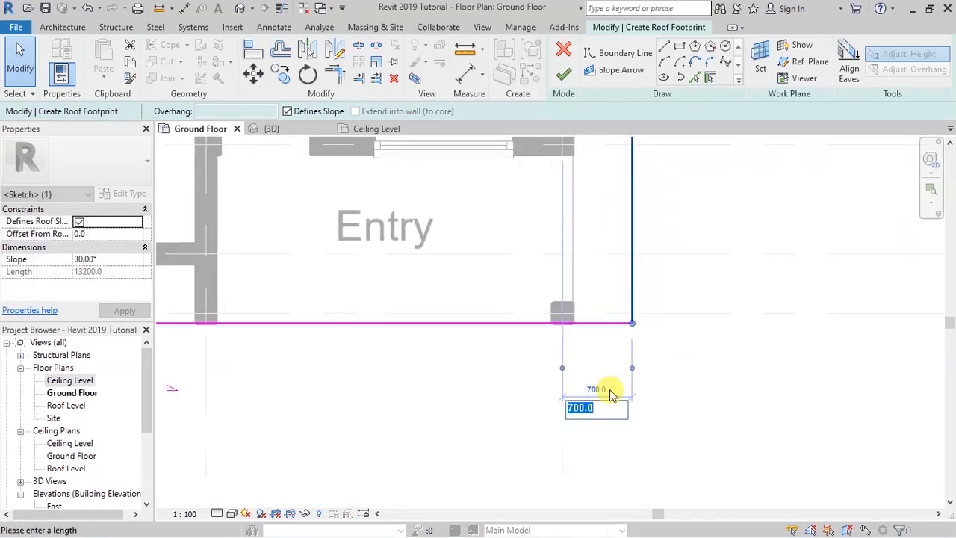
{"action": "type", "text": "600"}
{"action": "key", "text": "Return"}
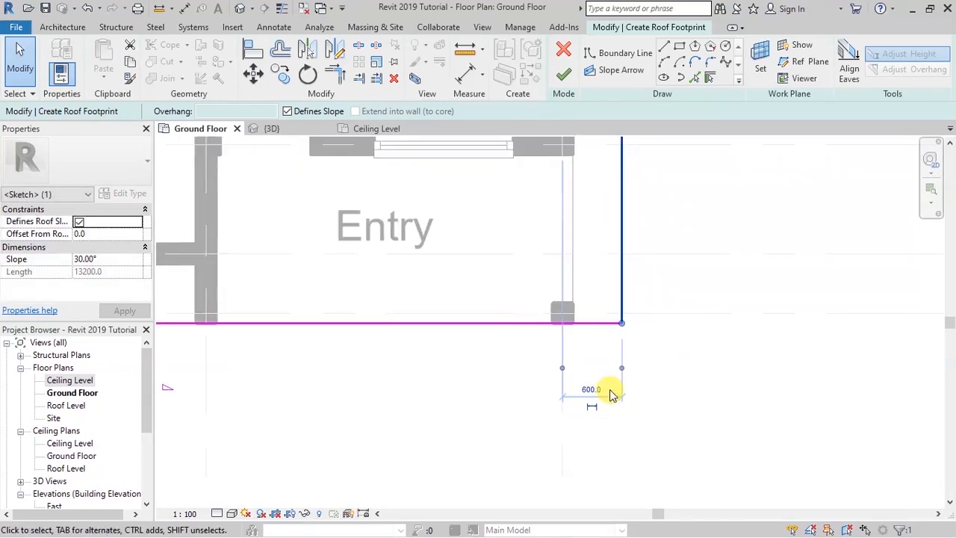
{"action": "left_click", "coordinate": [662, 410]}
- Move the roof boundary line in front of the Entry outward to about 1500 mm from grid 9
{"action": "scroll", "coordinate": [668, 411], "scroll_direction": "down", "scroll_amount": 3}
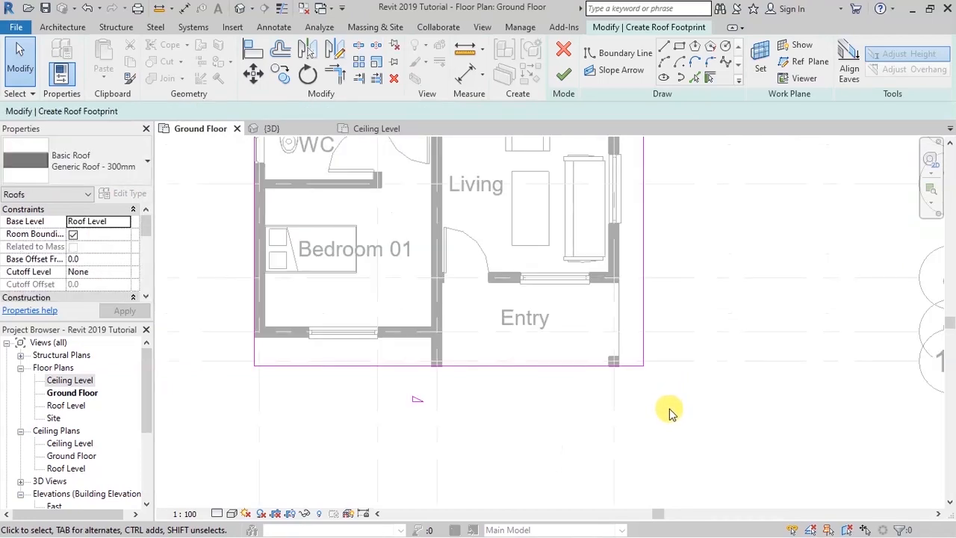
{"action": "left_click", "coordinate": [571, 381]}
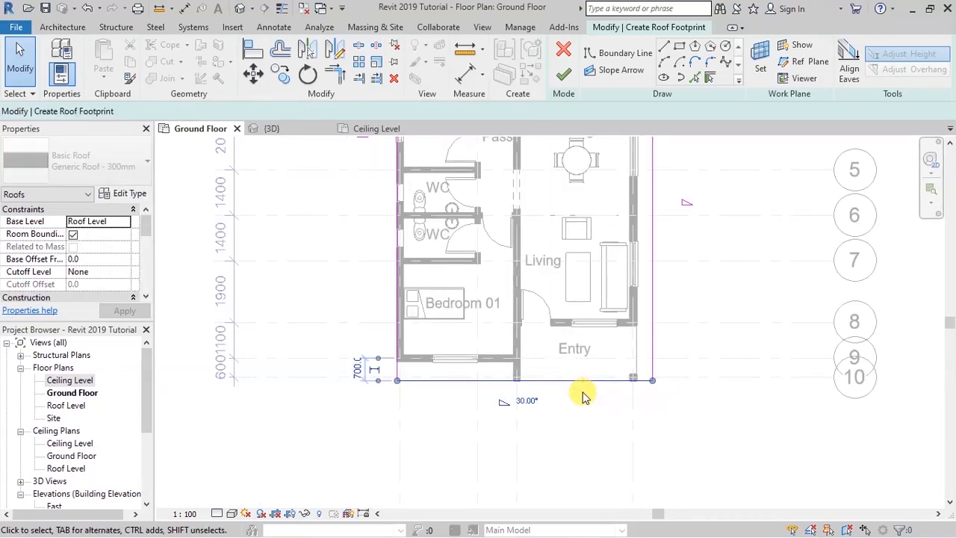
{"action": "left_click_drag", "start_coordinate": [559, 391], "coordinate": [563, 407]}
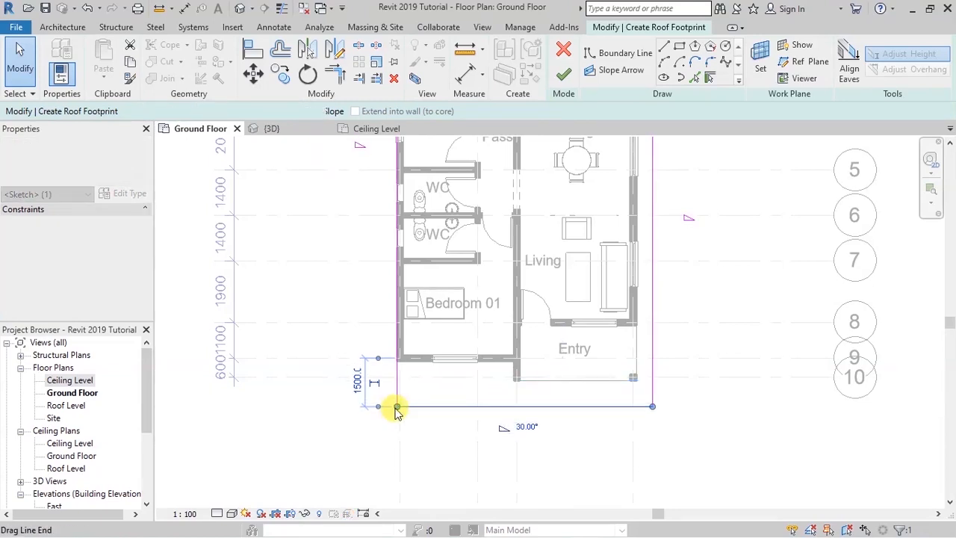
- Set the distance of the front roof boundary line from the Bedroom 01 front wall to 1300 mm
{"action": "left_click", "coordinate": [352, 381]}
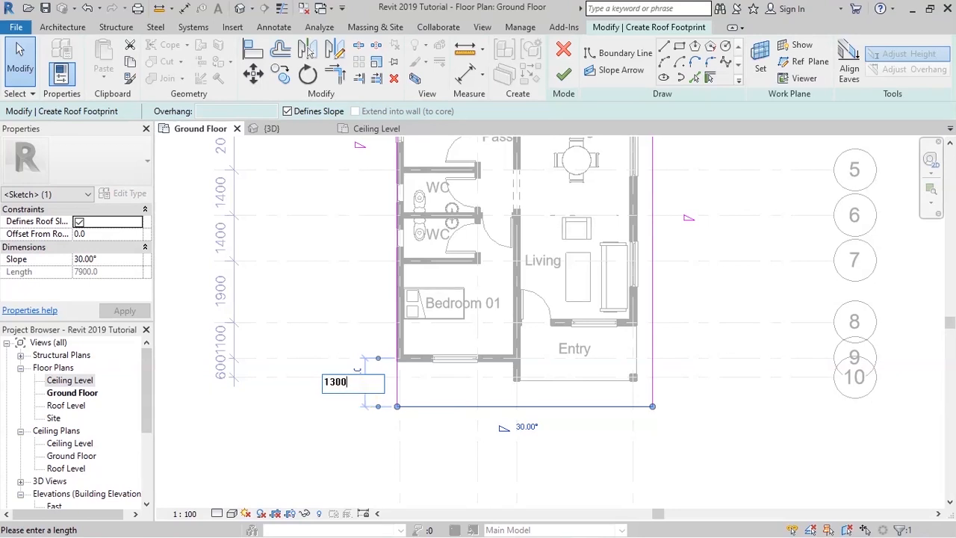
{"action": "type", "text": "1300"}
{"action": "key", "text": "Return"}
{"action": "left_click", "coordinate": [436, 459]}
{"action": "scroll", "coordinate": [444, 481], "scroll_direction": "down", "scroll_amount": 3}
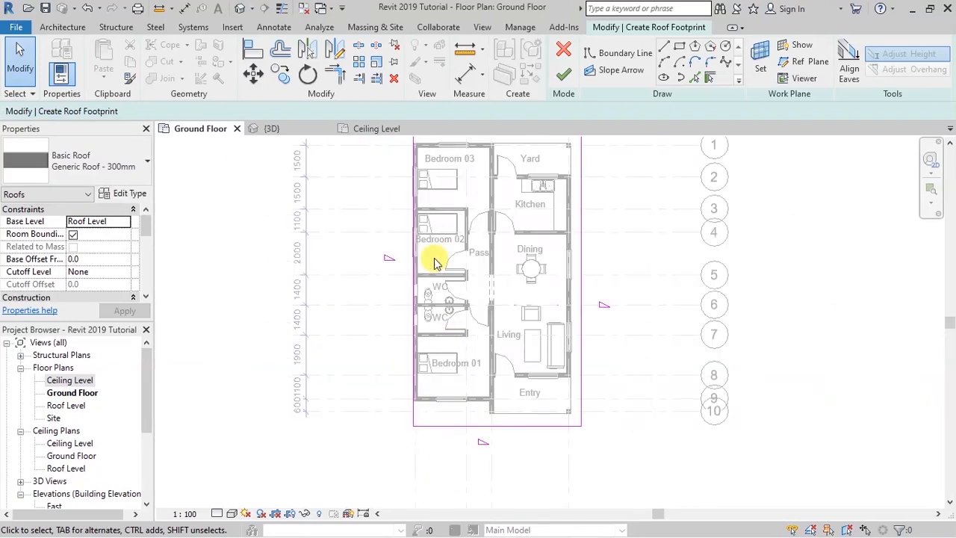
- Move the roof boundary line along the bedroom side outward, to about 800 mm from the exterior wall
{"action": "scroll", "coordinate": [407, 314], "scroll_direction": "up", "scroll_amount": 2}
{"action": "scroll", "coordinate": [416, 471], "scroll_direction": "up", "scroll_amount": 1}
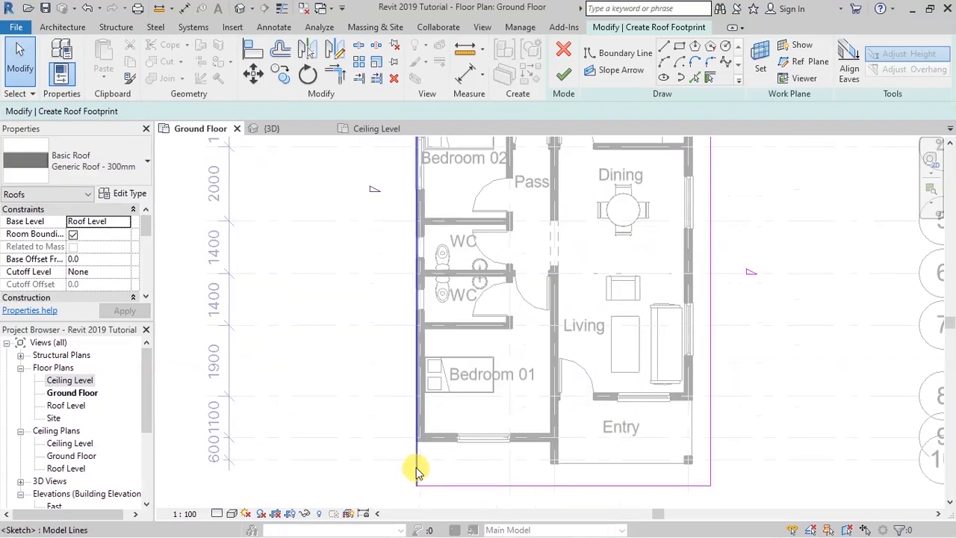
{"action": "left_click", "coordinate": [414, 464]}
{"action": "left_click_drag", "start_coordinate": [413, 457], "coordinate": [389, 467]}
{"action": "scroll", "coordinate": [436, 356], "scroll_direction": "down", "scroll_amount": 2}
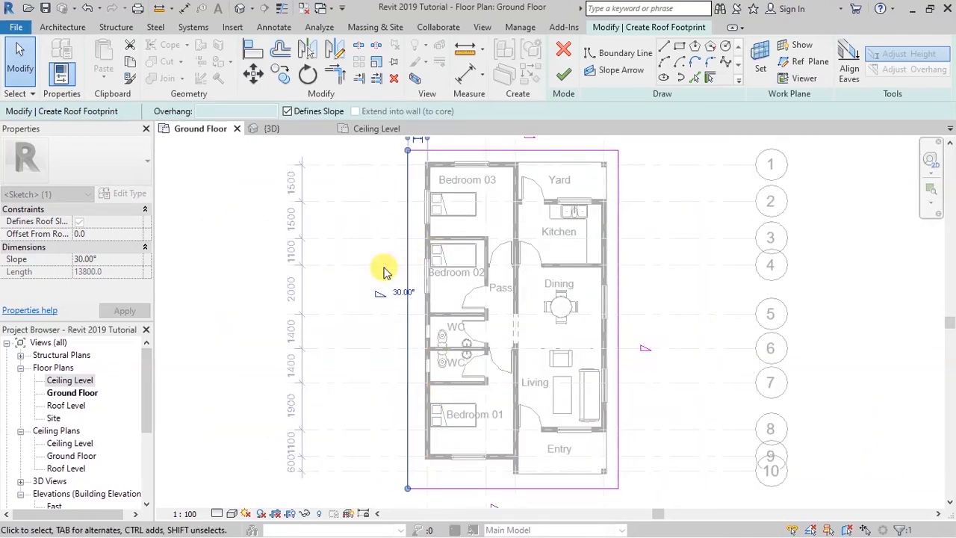
{"action": "scroll", "coordinate": [369, 334], "scroll_direction": "down", "scroll_amount": 1}
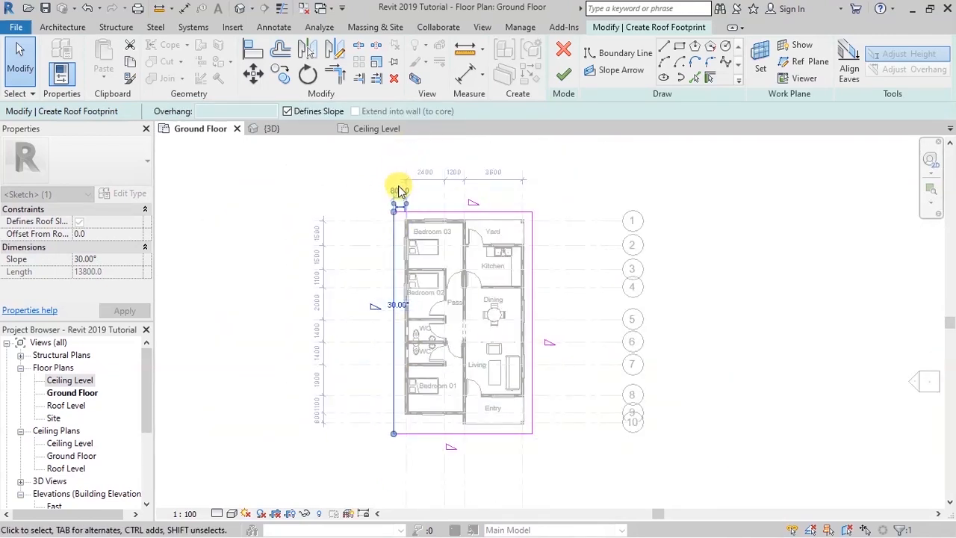
- Set the distance between the bedroom-side roof boundary line and the exterior wall to 600 mm
{"action": "scroll", "coordinate": [400, 190], "scroll_direction": "up", "scroll_amount": 4}
{"action": "left_click", "coordinate": [397, 254]}
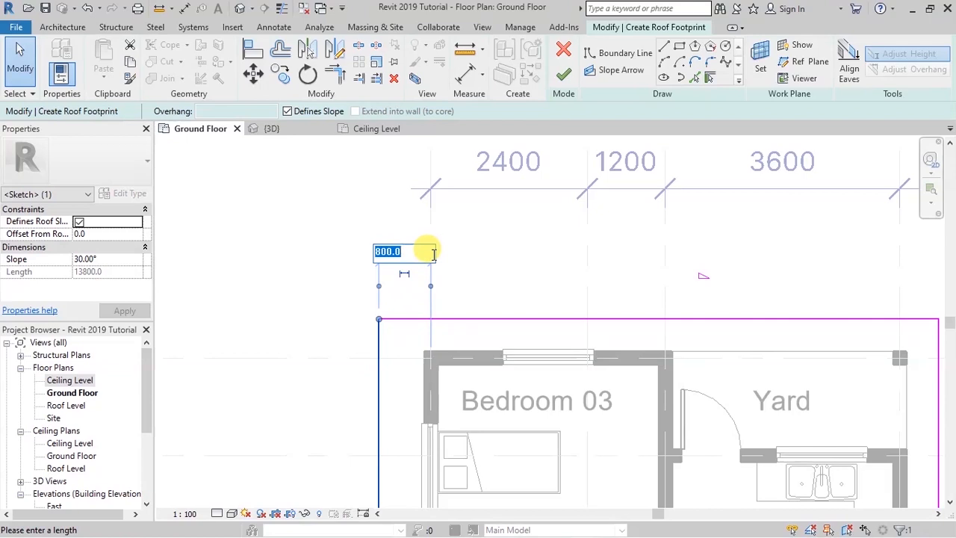
{"action": "type", "text": "600"}
{"action": "key", "text": "Return"}
{"action": "scroll", "coordinate": [363, 188], "scroll_direction": "down", "scroll_amount": 3}
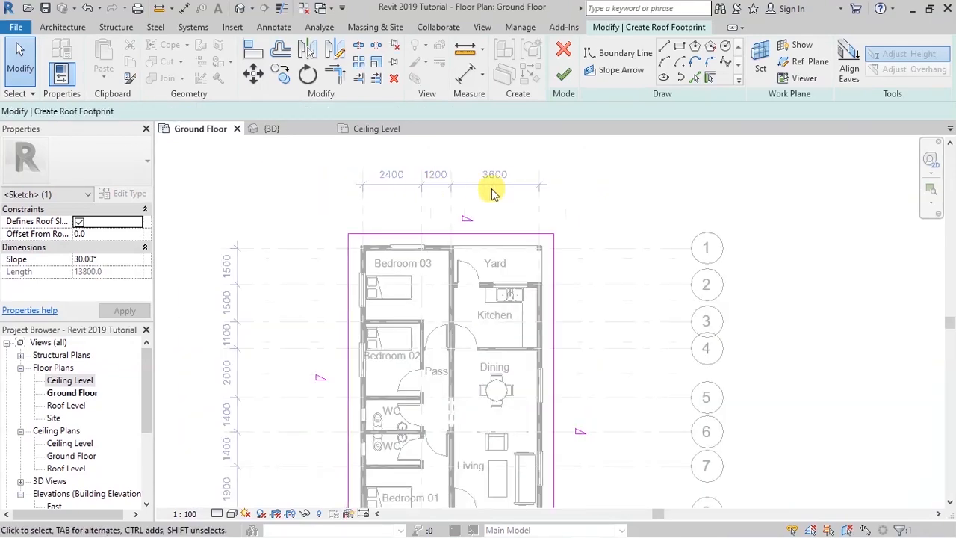
{"action": "left_click", "coordinate": [540, 199]}
{"action": "scroll", "coordinate": [540, 198], "scroll_direction": "down", "scroll_amount": 1}
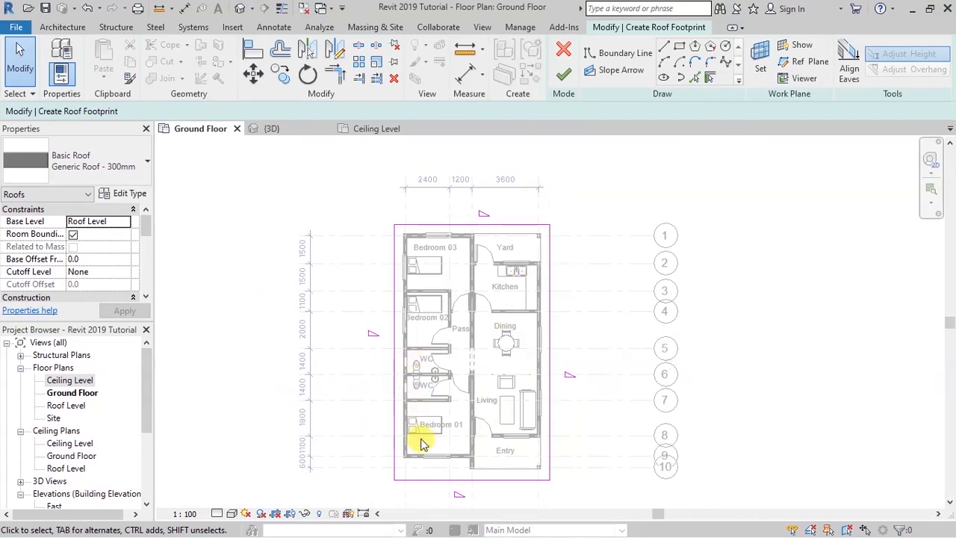
- Finish the roof footprint sketch and show the completed roof in the 3D view
{"action": "scroll", "coordinate": [412, 454], "scroll_direction": "up", "scroll_amount": 1}
{"action": "scroll", "coordinate": [371, 418], "scroll_direction": "up", "scroll_amount": 1}
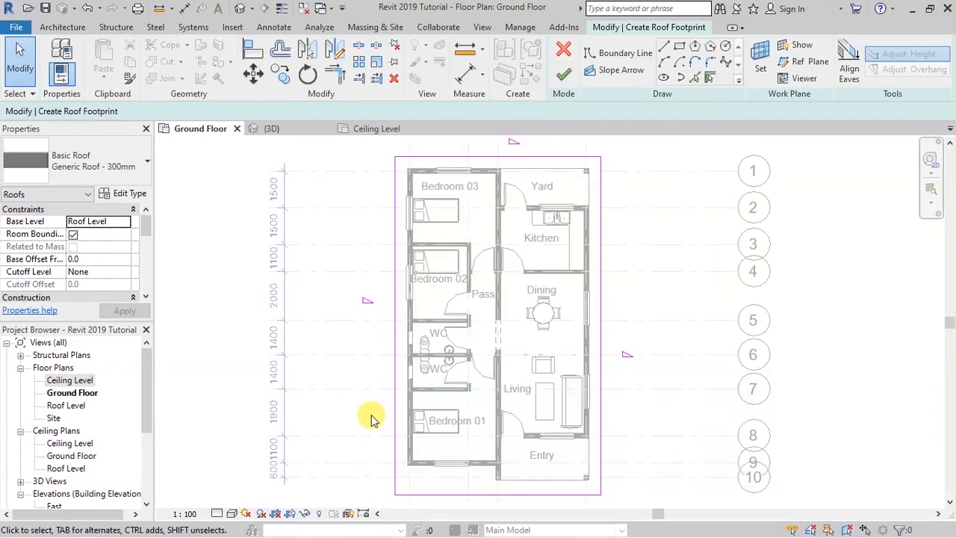
{"action": "left_click", "coordinate": [565, 77]}
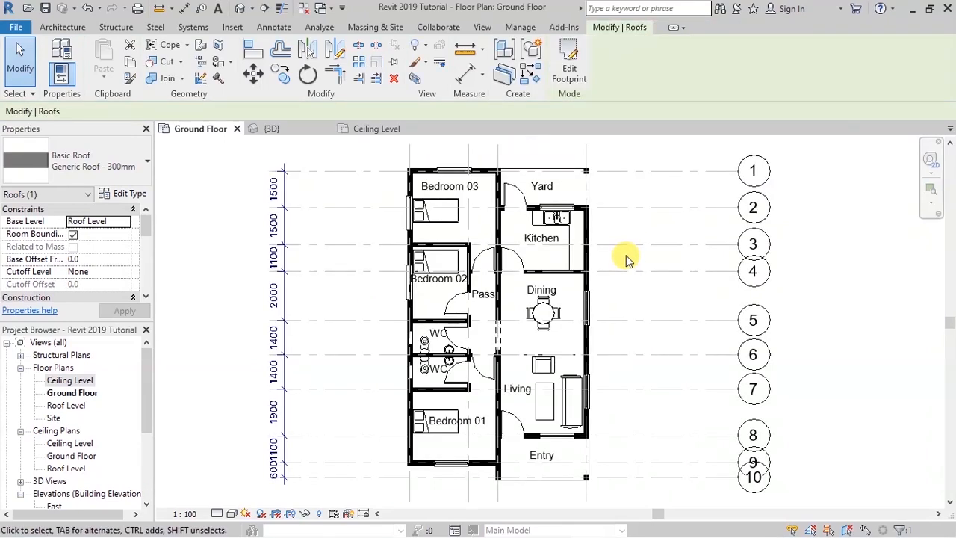
{"action": "scroll", "coordinate": [437, 168], "scroll_direction": "up", "scroll_amount": 2}
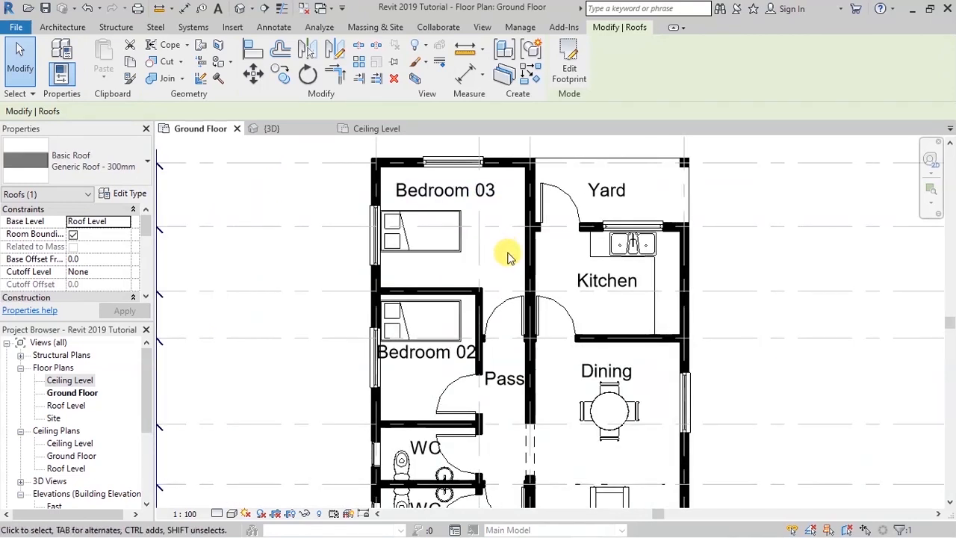
{"action": "left_click", "coordinate": [272, 128]}
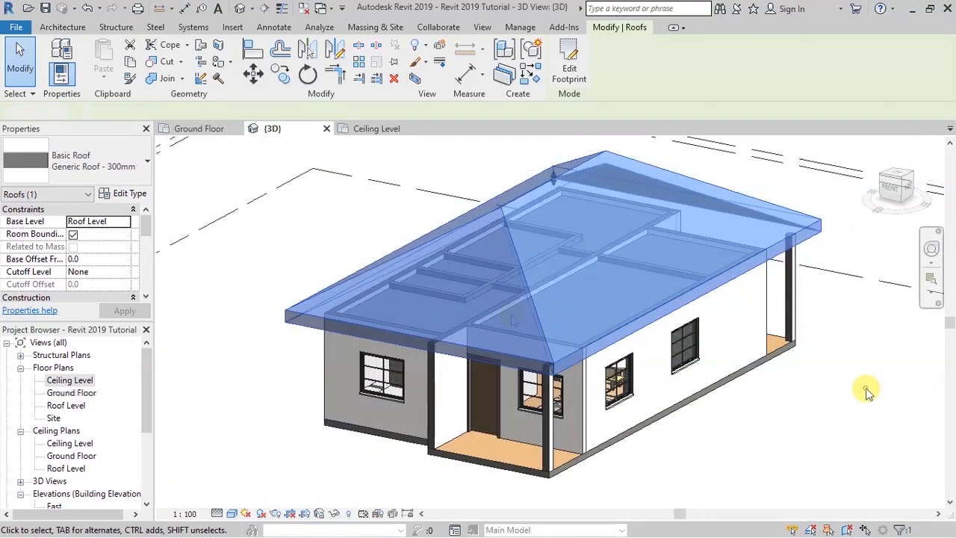
{"action": "left_click", "coordinate": [866, 388]}
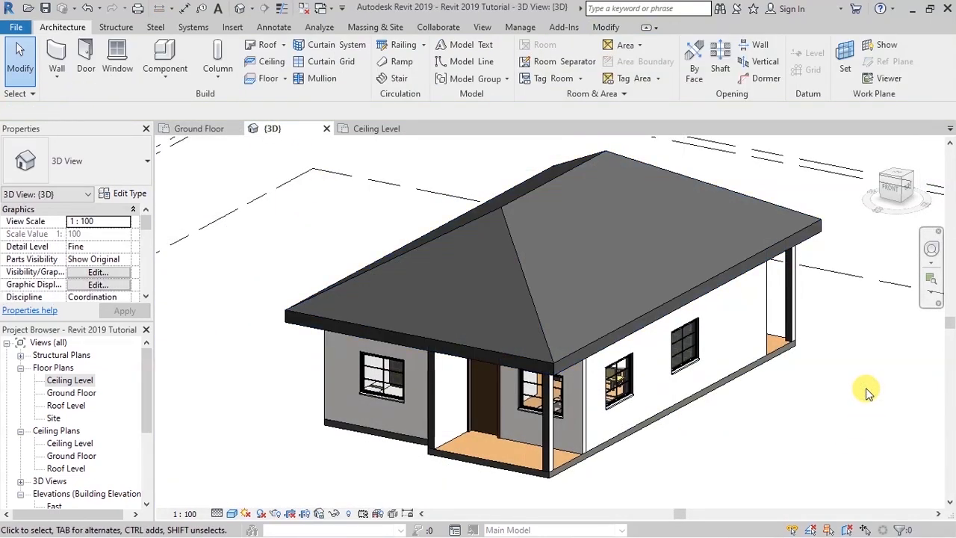
- Edit the roof's footprint and remove the slope definition from the front and rear boundary lines
{"action": "key", "text": "o"}
{"action": "left_click", "coordinate": [931, 249]}
{"action": "mouse_move", "coordinate": [805, 393]}
{"action": "left_mouse_down"}
{"action": "mouse_move", "coordinate": [802, 351]}
{"action": "mouse_move", "coordinate": [783, 362]}
{"action": "mouse_move", "coordinate": [824, 412]}
{"action": "mouse_move", "coordinate": [941, 405]}
{"action": "mouse_move", "coordinate": [162, 405]}
{"action": "mouse_move", "coordinate": [188, 394]}
{"action": "mouse_move", "coordinate": [186, 385]}
{"action": "mouse_move", "coordinate": [911, 396]}
{"action": "mouse_move", "coordinate": [741, 397]}
{"action": "mouse_move", "coordinate": [785, 384]}
{"action": "mouse_move", "coordinate": [738, 395]}
{"action": "left_mouse_up"}
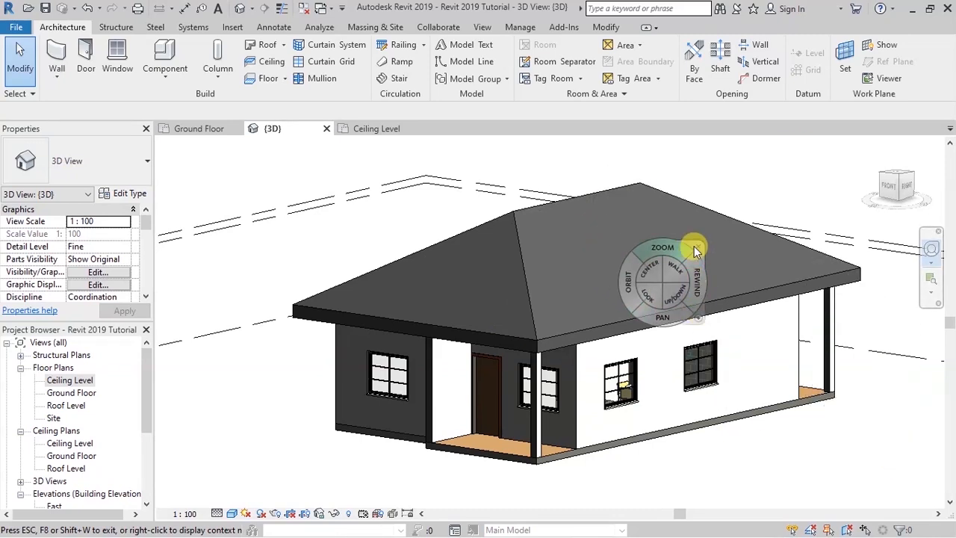
{"action": "left_click", "coordinate": [674, 324]}
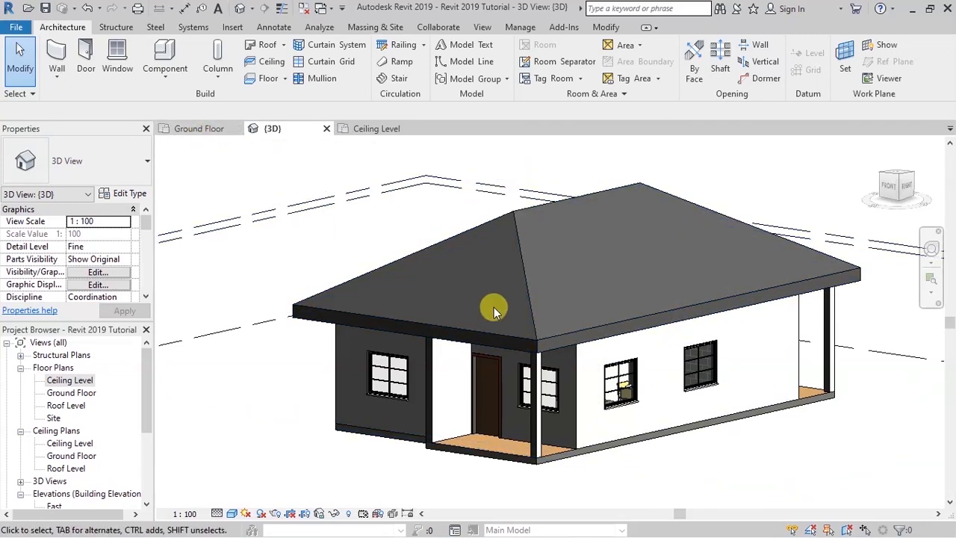
{"action": "left_click", "coordinate": [541, 311]}
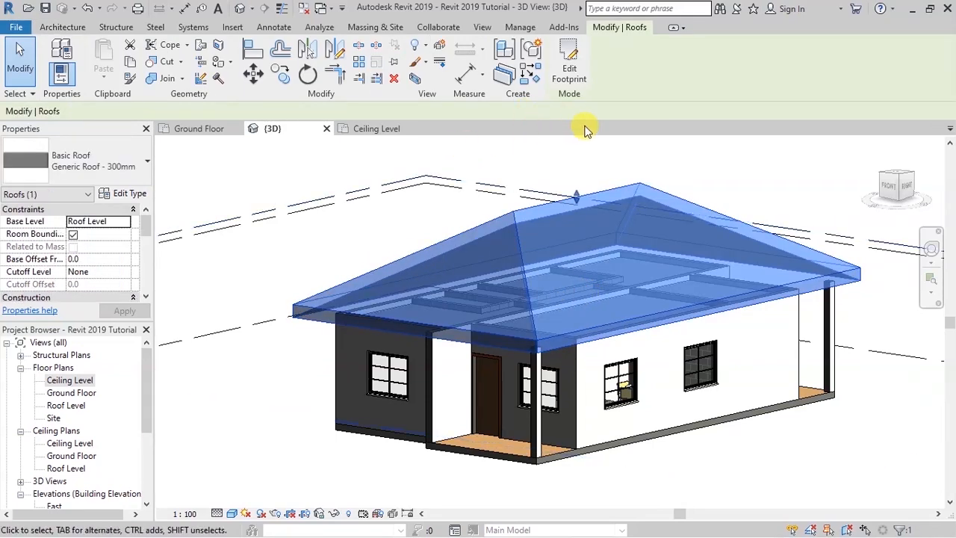
{"action": "left_click", "coordinate": [565, 54]}
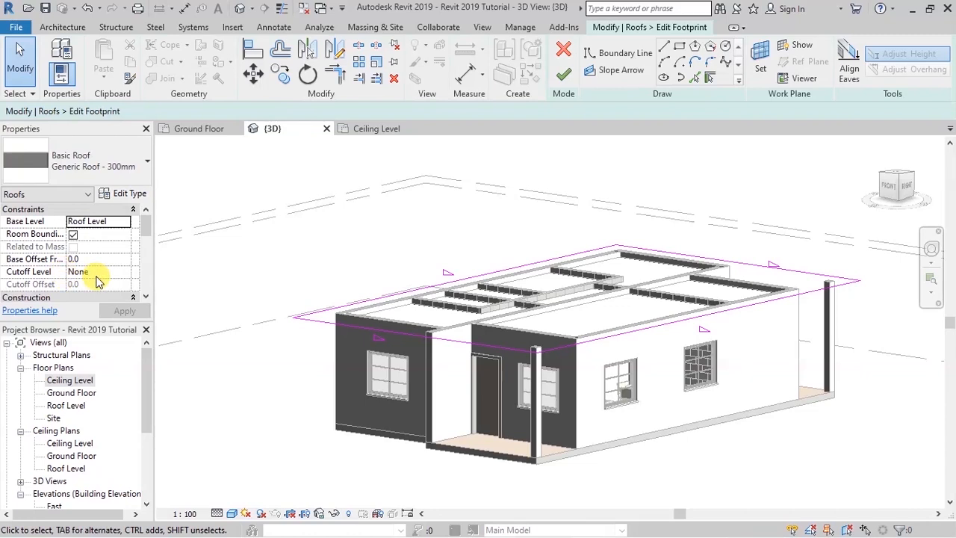
{"action": "left_click", "coordinate": [392, 336]}
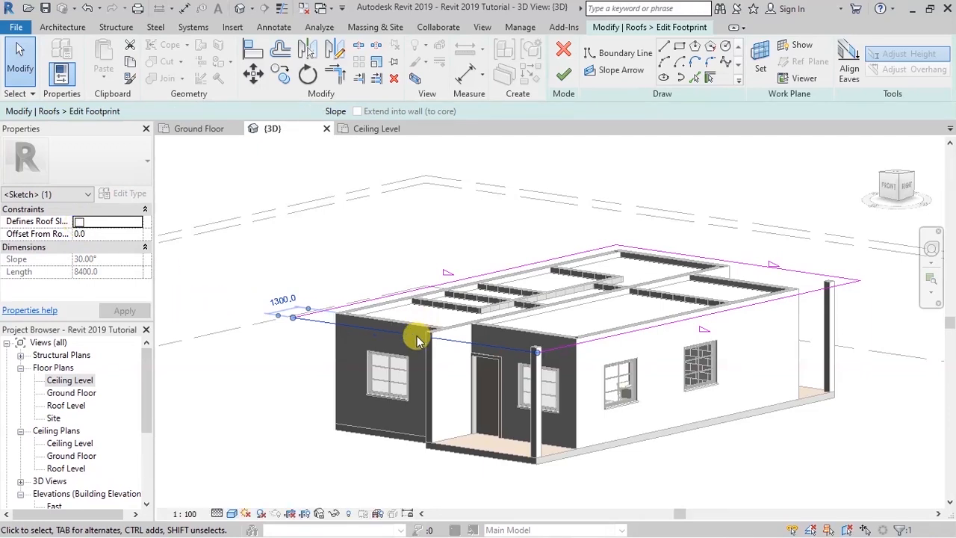
{"action": "left_click", "coordinate": [355, 236]}
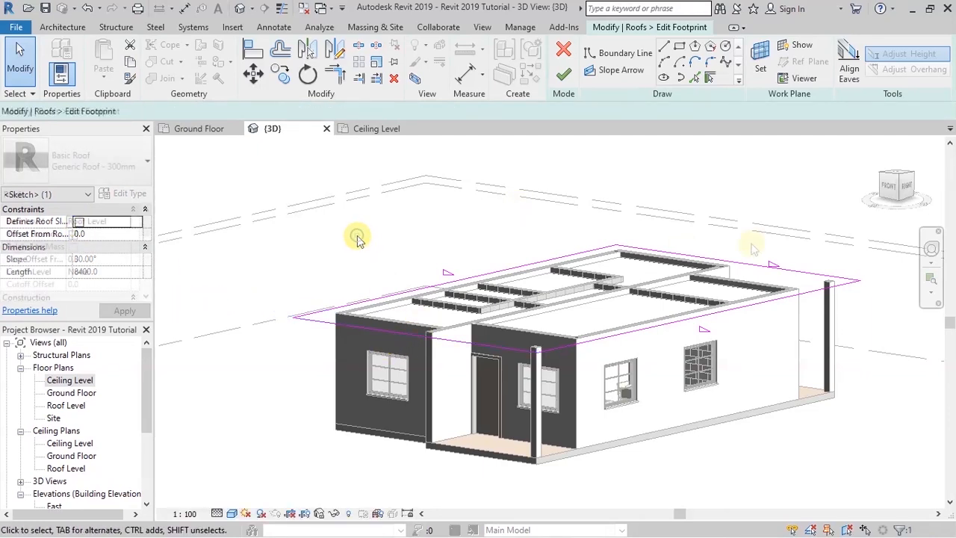
{"action": "left_click", "coordinate": [784, 271]}
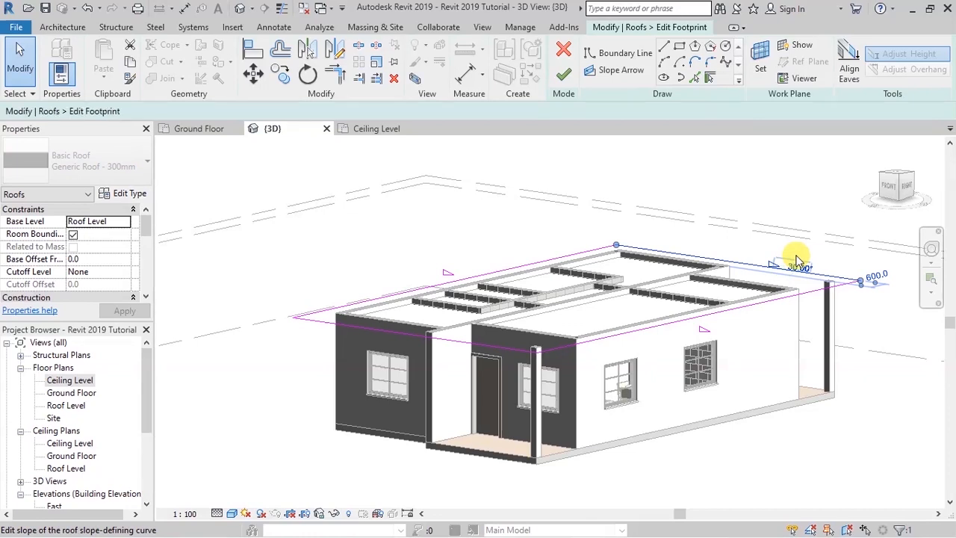
{"action": "left_click", "coordinate": [79, 222]}
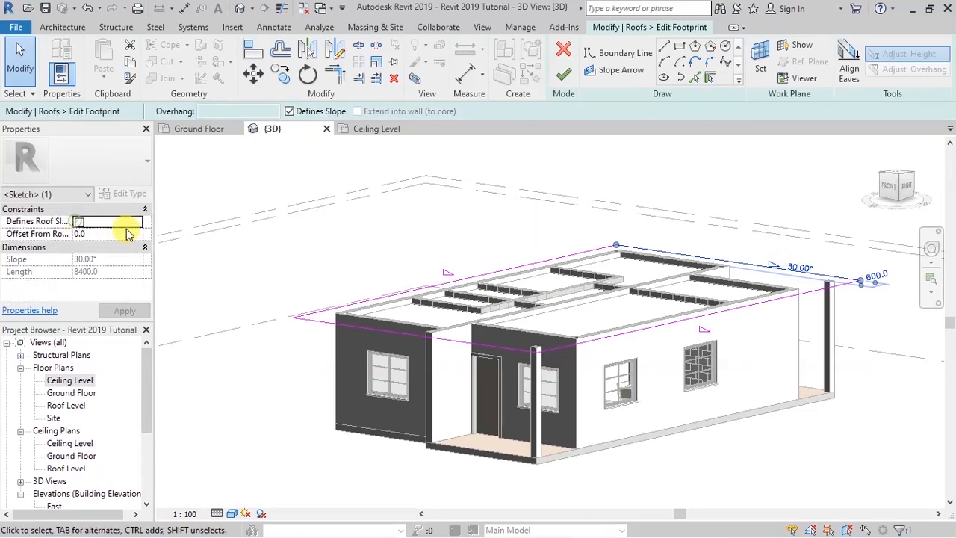
- Finish the roof with a 22.50° slope on both long side boundary lines and save the project
{"action": "left_click", "coordinate": [486, 267]}
{"action": "left_click", "coordinate": [479, 274]}
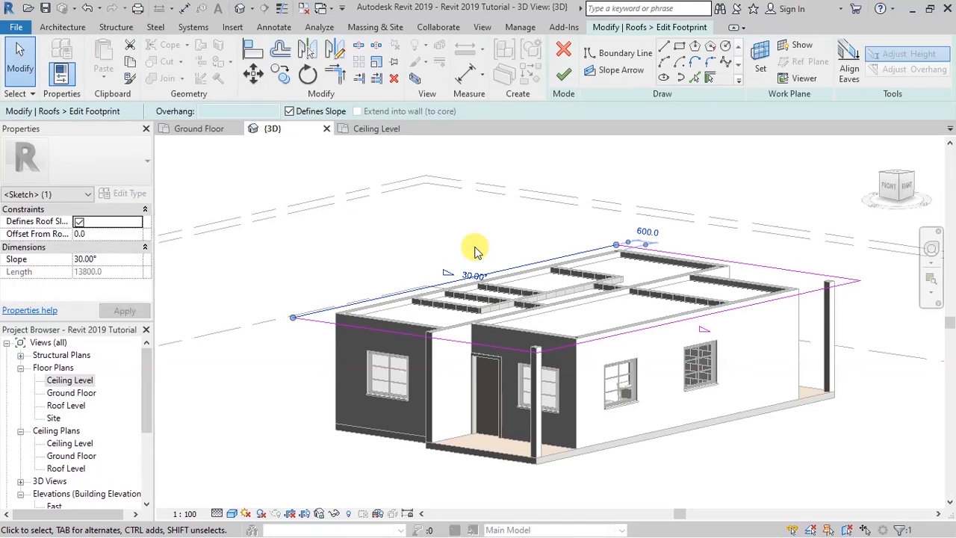
{"action": "left_click", "coordinate": [638, 330], "text": "ctrl"}
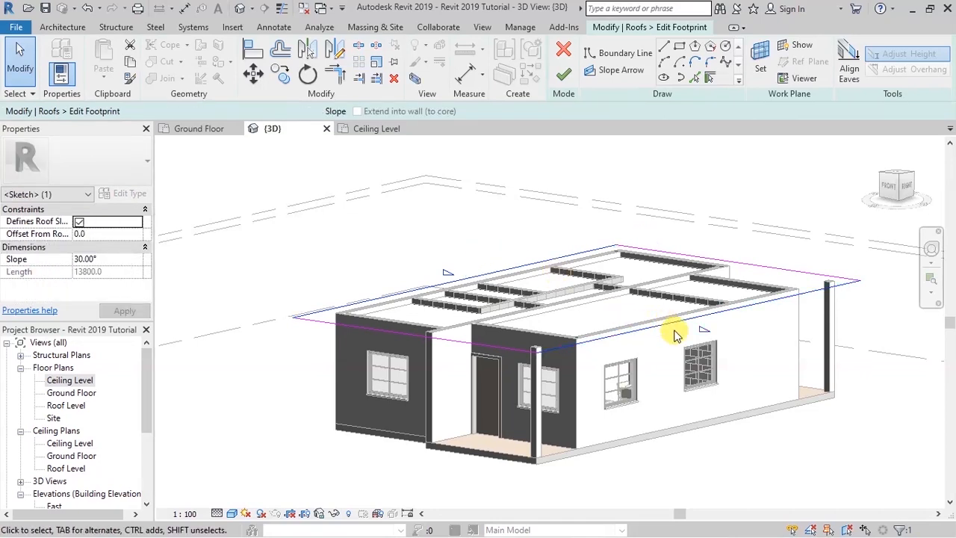
{"action": "left_click", "coordinate": [99, 259]}
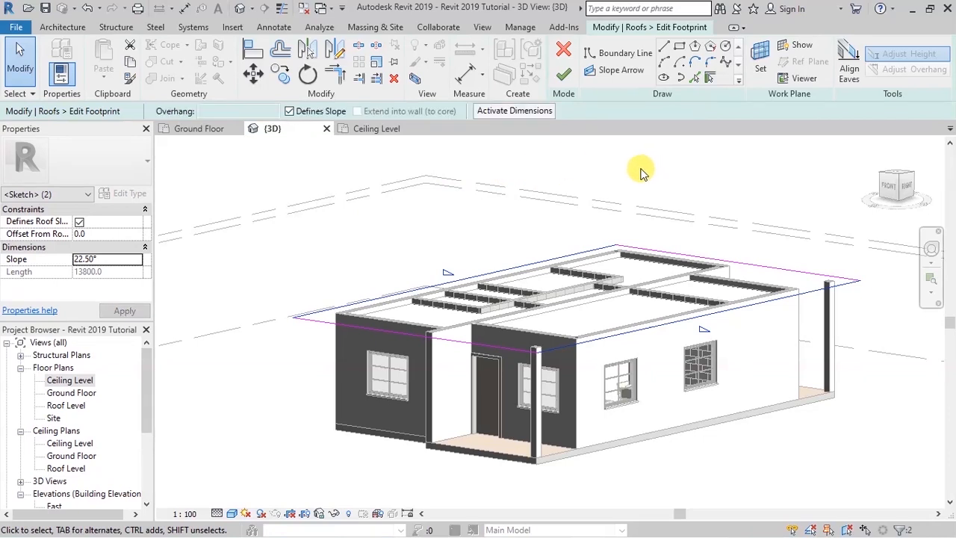
{"action": "left_click", "coordinate": [566, 78]}
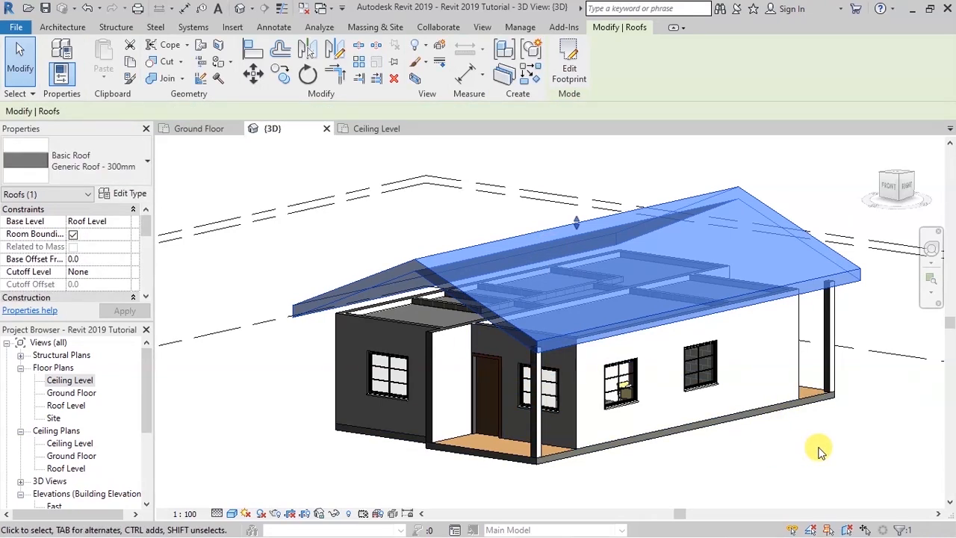
{"action": "left_click", "coordinate": [884, 422]}
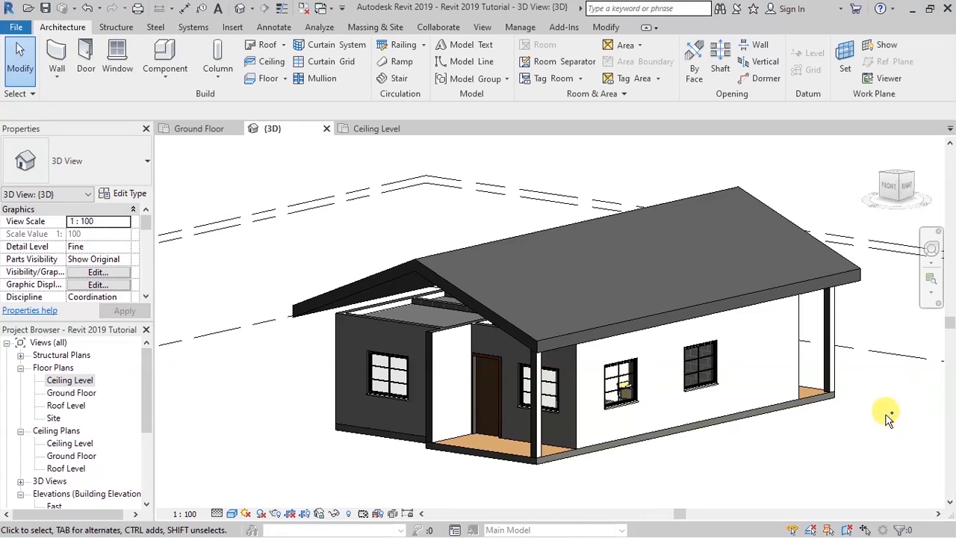
{"action": "key", "text": "ctrl+s"}
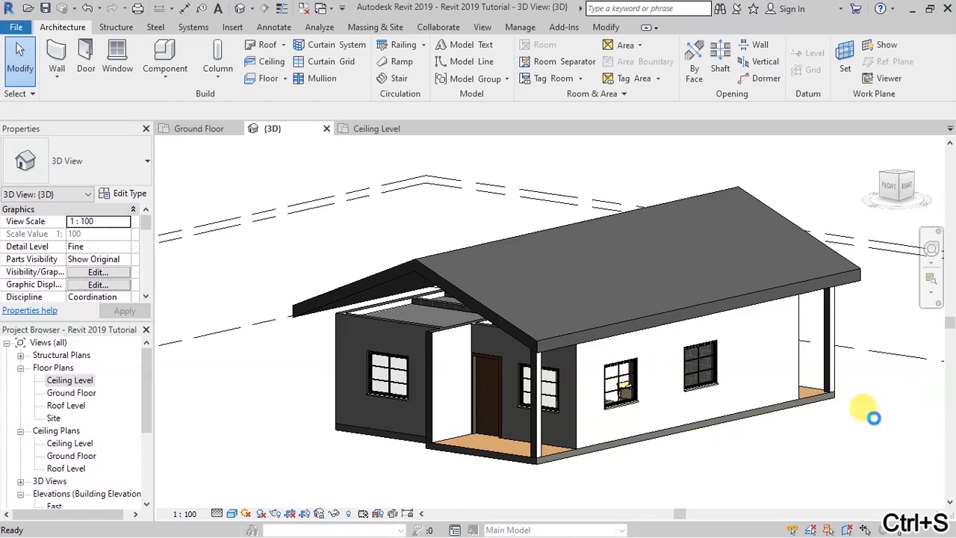
- Attach the top of the bedroom-side exterior long wall to the roof
{"action": "left_click", "coordinate": [931, 251]}
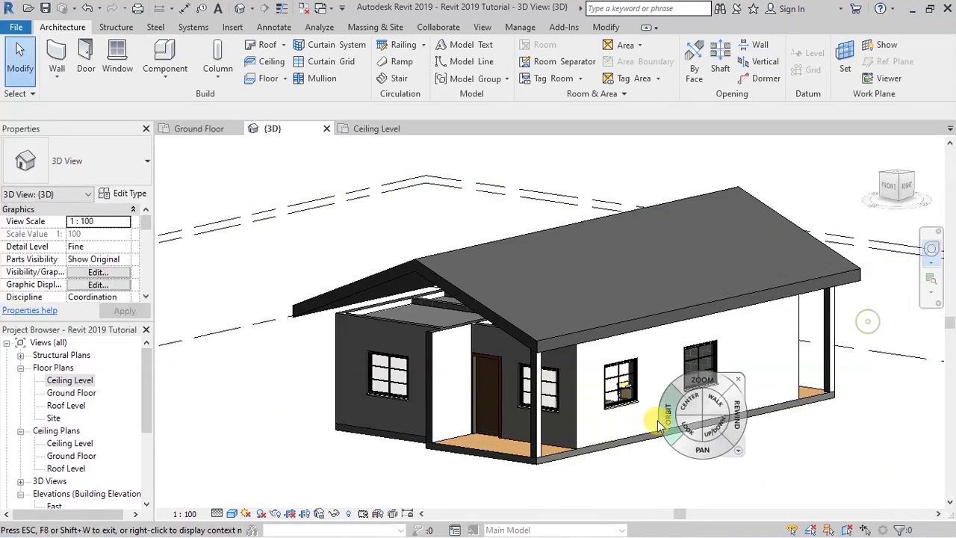
{"action": "mouse_move", "coordinate": [459, 458]}
{"action": "left_mouse_down"}
{"action": "mouse_move", "coordinate": [542, 478]}
{"action": "mouse_move", "coordinate": [589, 458]}
{"action": "mouse_move", "coordinate": [565, 455]}
{"action": "mouse_move", "coordinate": [551, 468]}
{"action": "left_mouse_up"}
{"action": "left_click", "coordinate": [769, 432]}
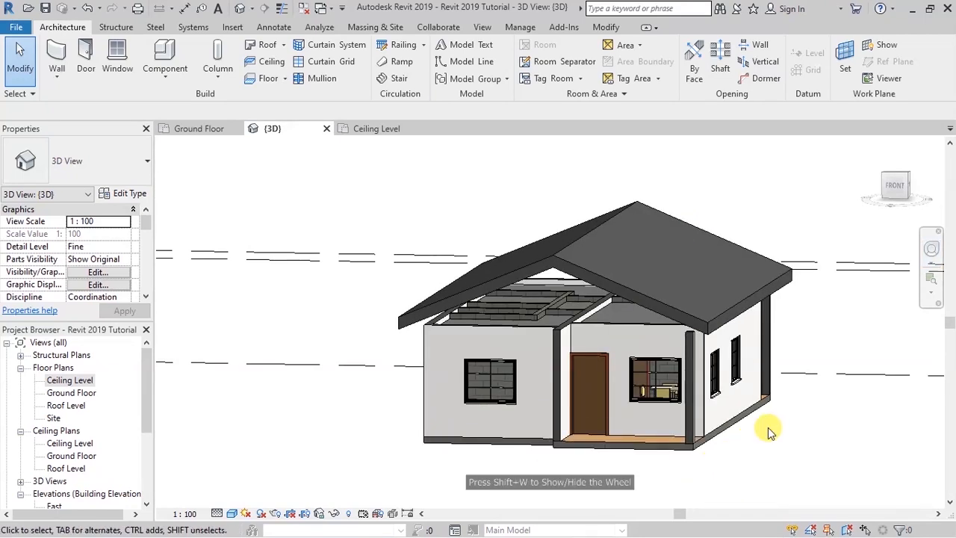
{"action": "left_click", "coordinate": [603, 333]}
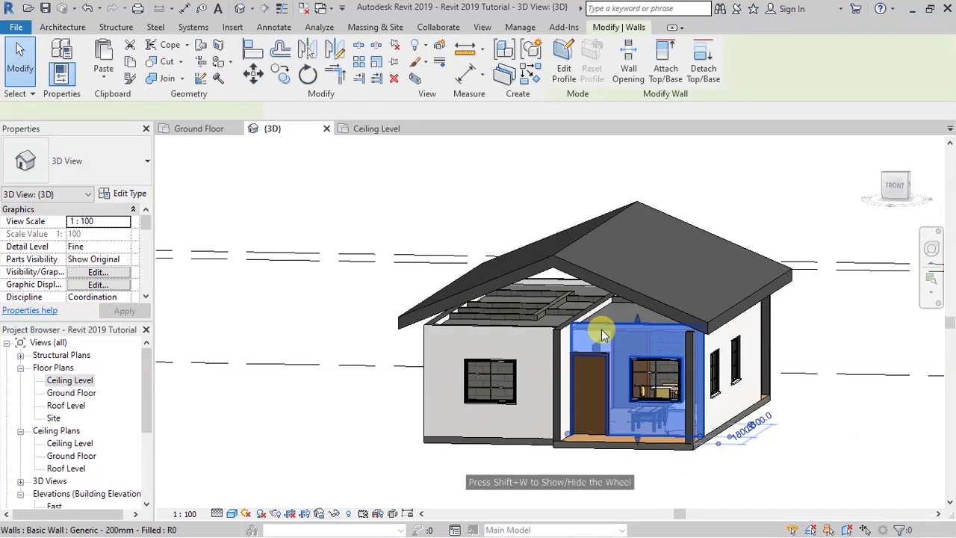
{"action": "left_click", "coordinate": [557, 338]}
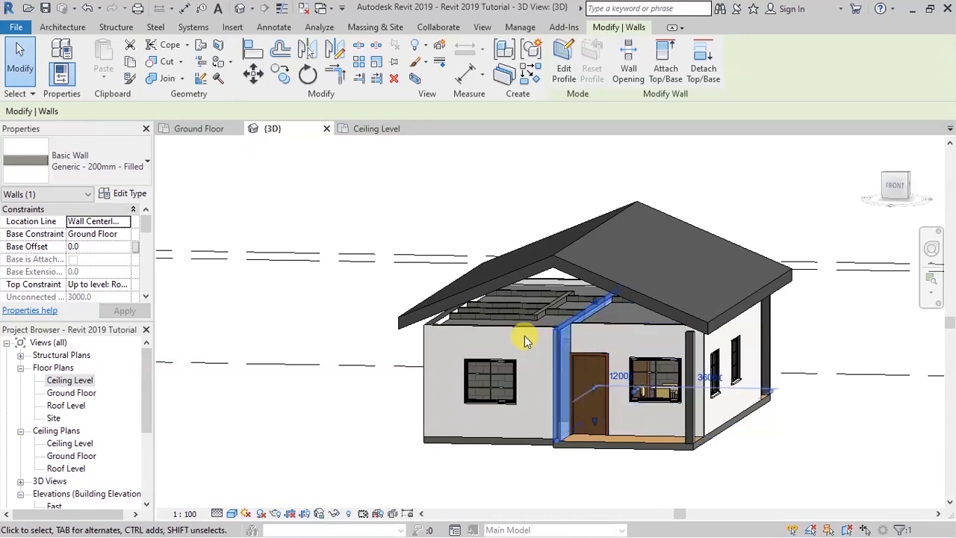
{"action": "key", "text": "Escape"}
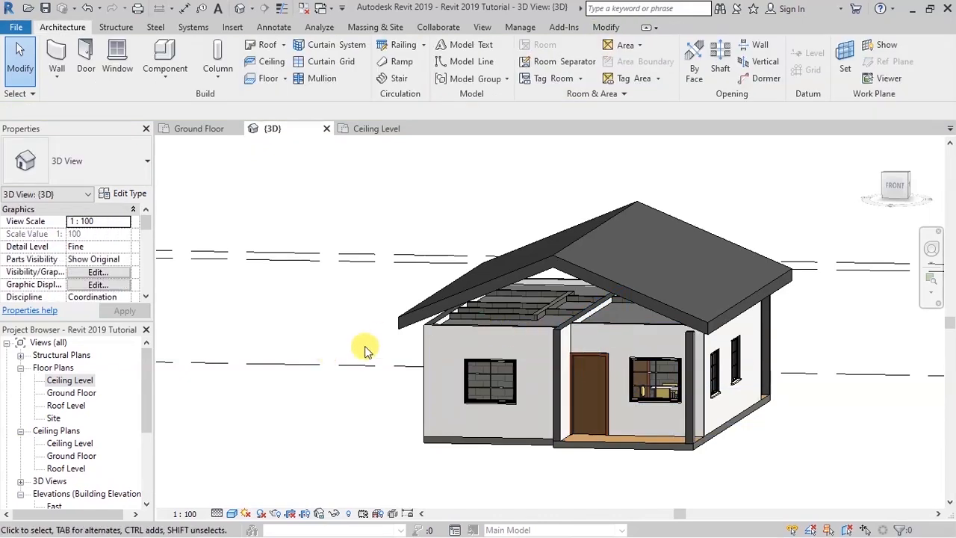
{"action": "scroll", "coordinate": [618, 386], "scroll_direction": "up", "scroll_amount": 2}
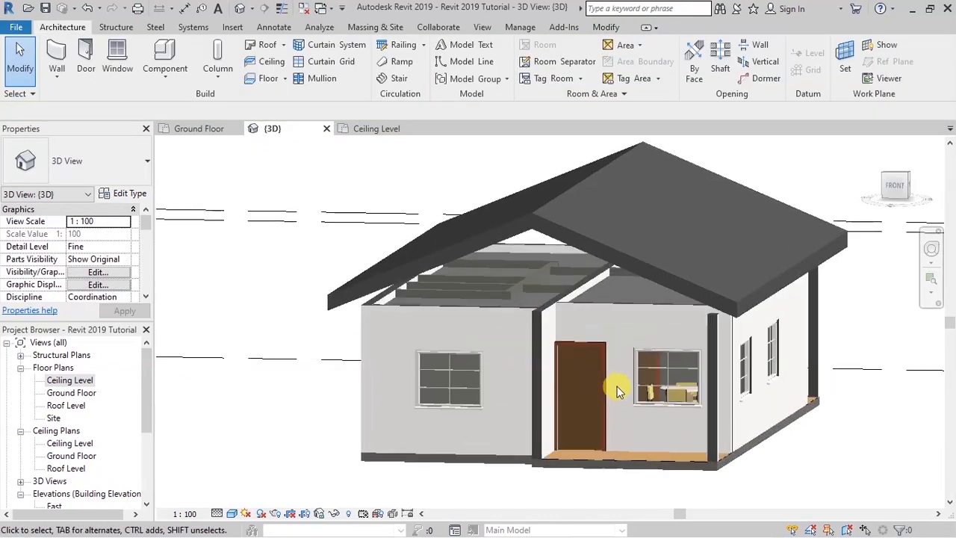
{"action": "left_click", "coordinate": [380, 297]}
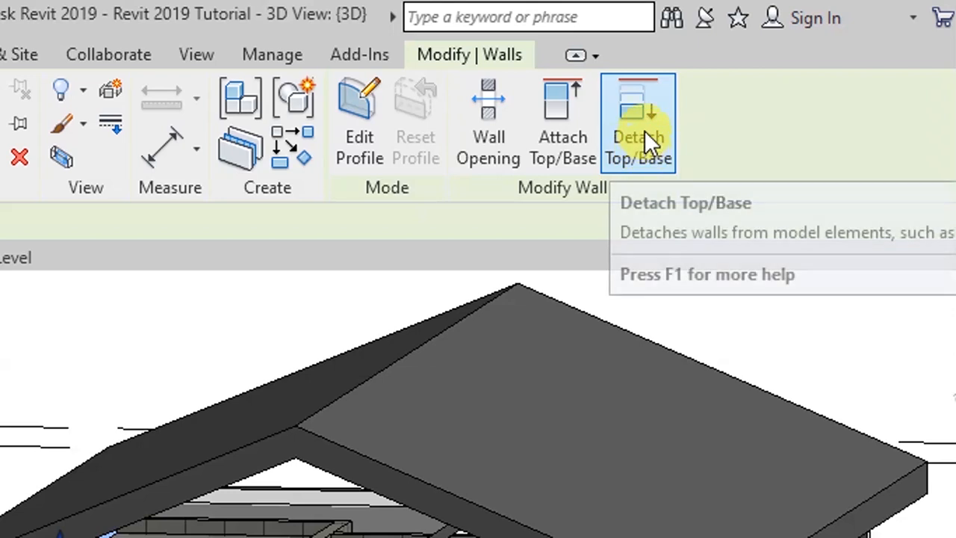
{"action": "left_click", "coordinate": [549, 148]}
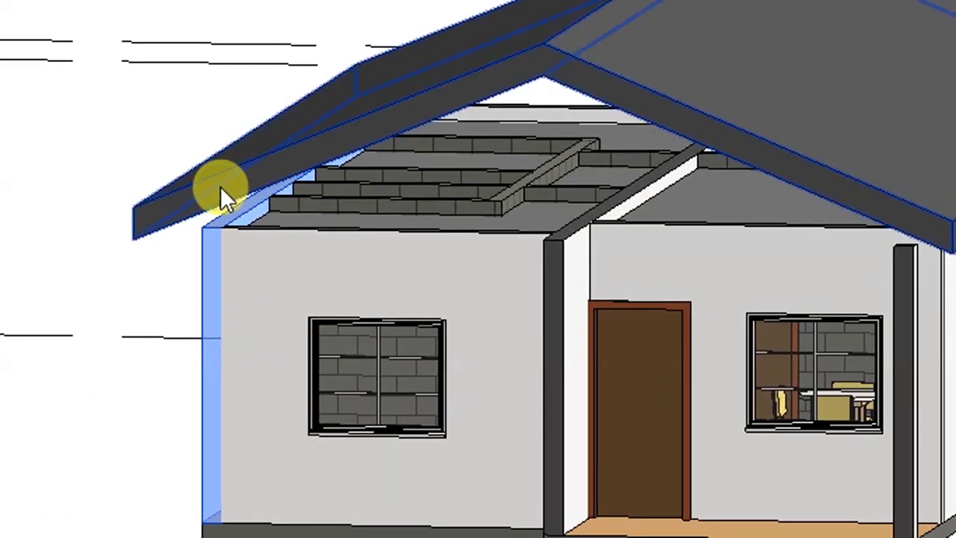
{"action": "left_click", "coordinate": [217, 258]}
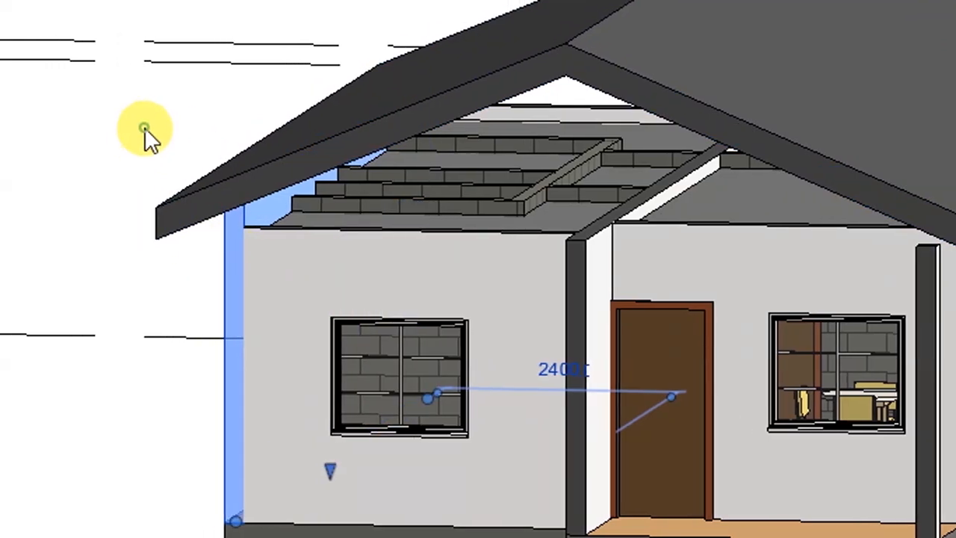
{"action": "left_click", "coordinate": [144, 127]}
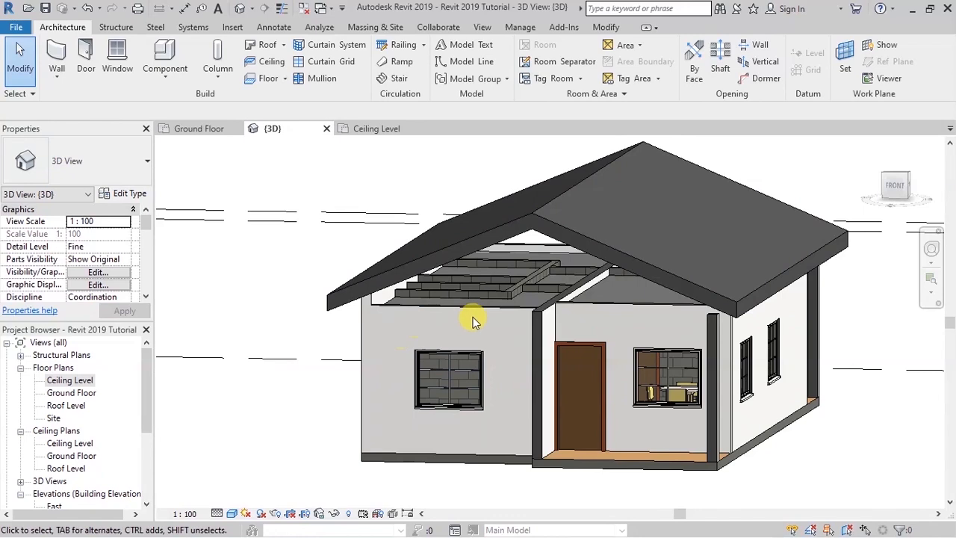
- Attach the top of the wall between the front bedroom and the front porch to the roof
{"action": "left_click", "coordinate": [539, 321]}
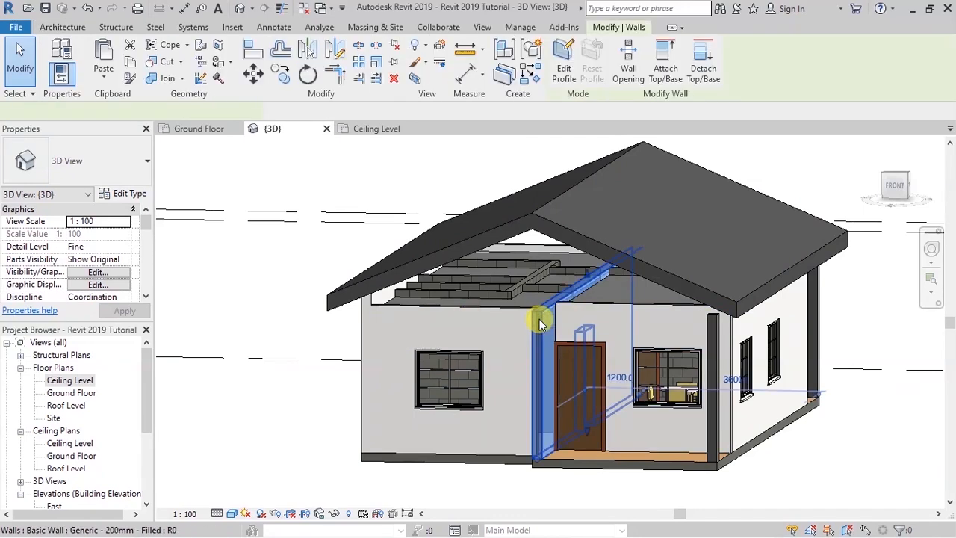
{"action": "left_click", "coordinate": [668, 59]}
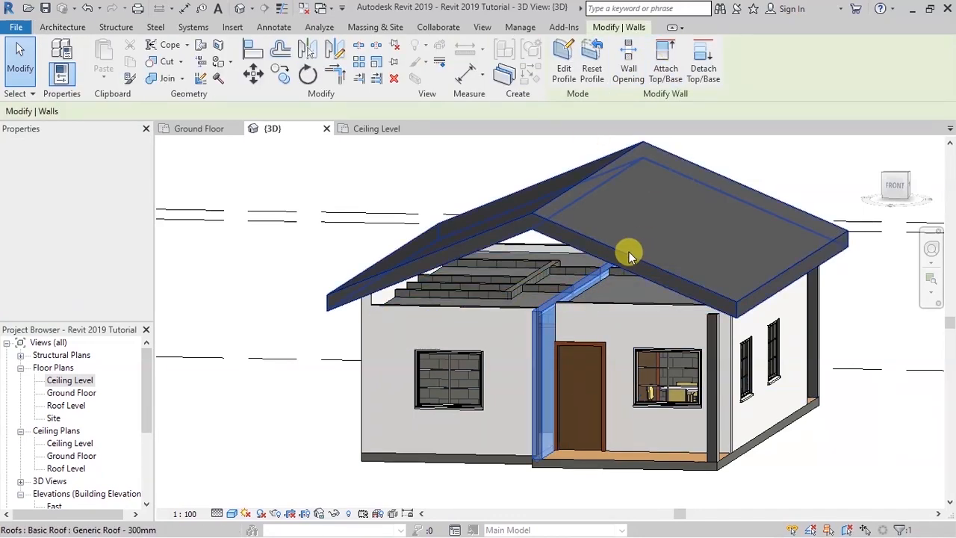
{"action": "left_click", "coordinate": [537, 188]}
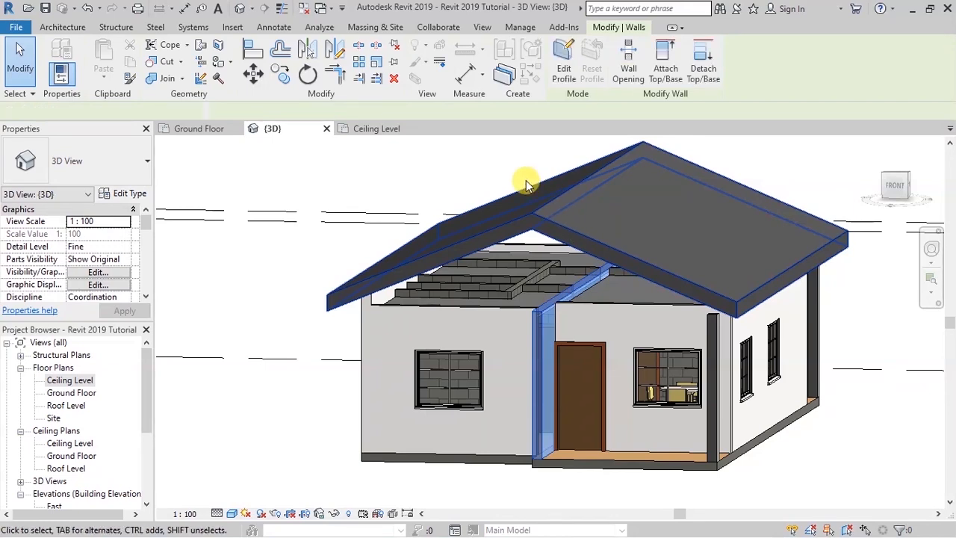
{"action": "left_click", "coordinate": [472, 155]}
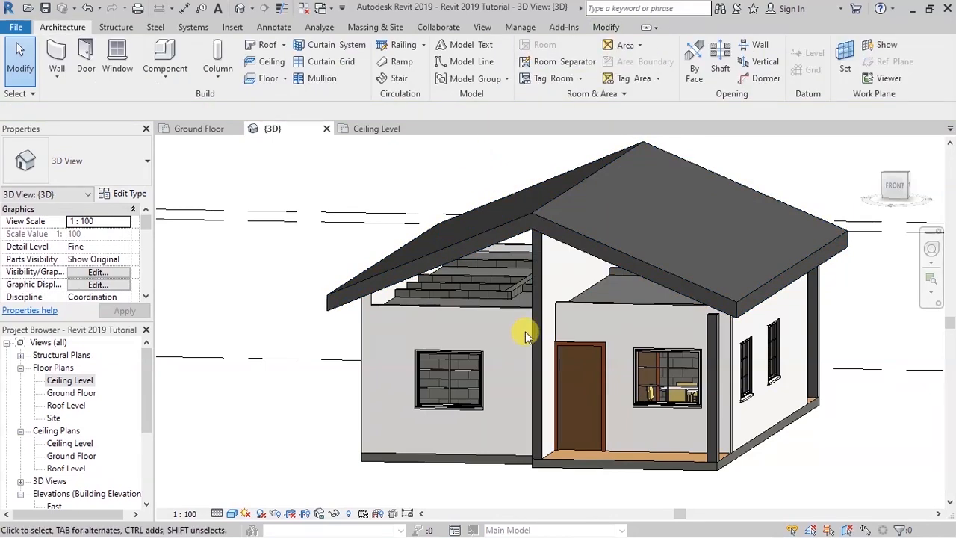
- Attach the top of the front bedroom wall containing the single window to the roof
{"action": "left_click", "coordinate": [497, 312]}
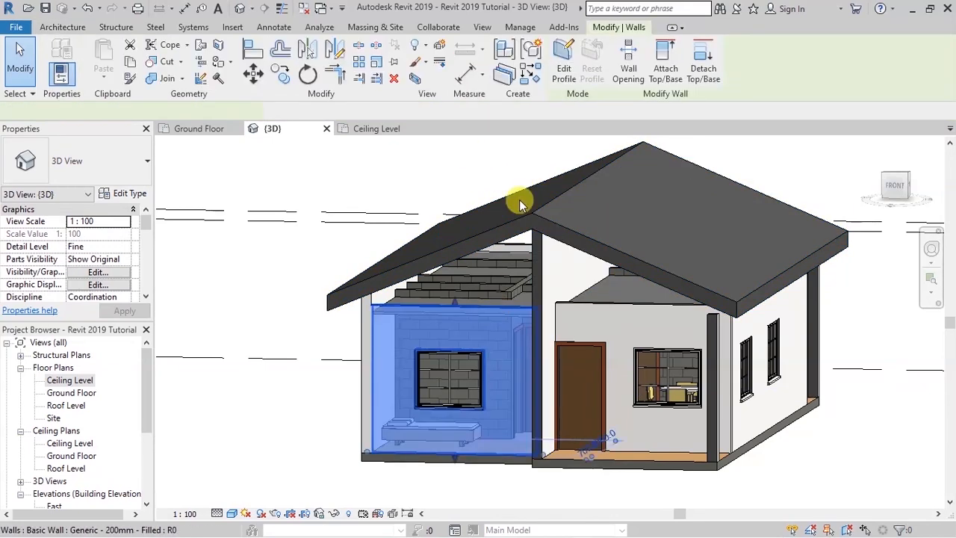
{"action": "left_click", "coordinate": [662, 60]}
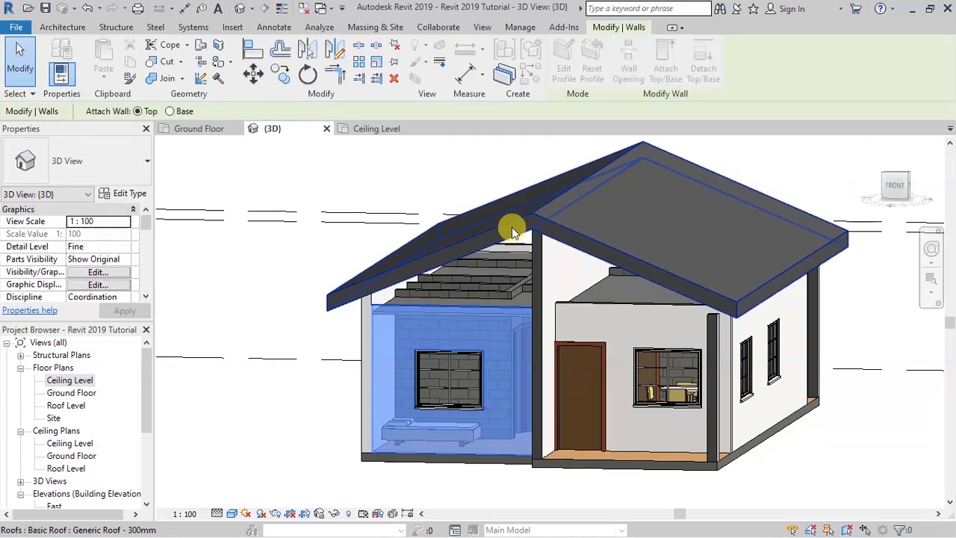
{"action": "left_click", "coordinate": [511, 227]}
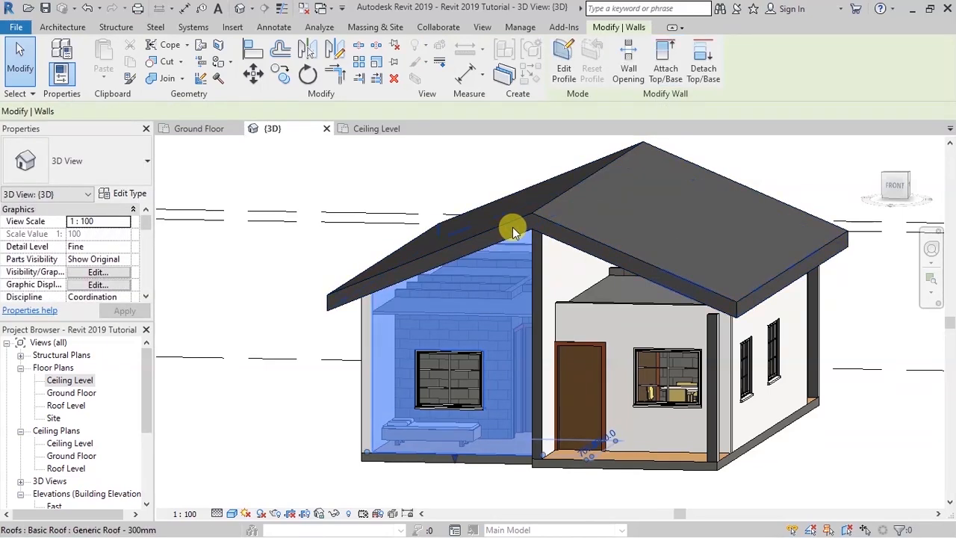
{"action": "left_click", "coordinate": [254, 289]}
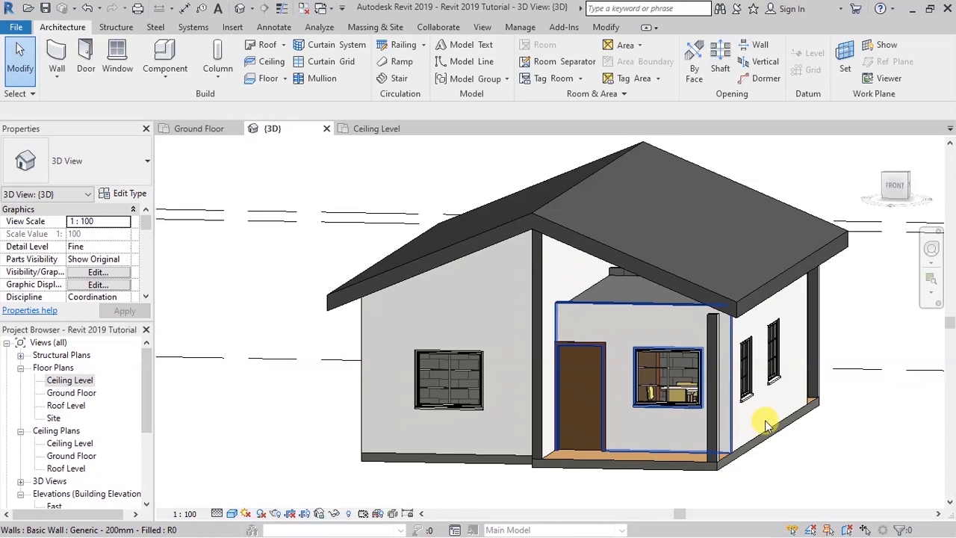
- Attach the top of the long exterior wall with two windows, on the porch side of the house, to the roof
{"action": "left_click", "coordinate": [931, 249]}
{"action": "left_click_drag", "start_coordinate": [888, 302], "coordinate": [830, 289]}
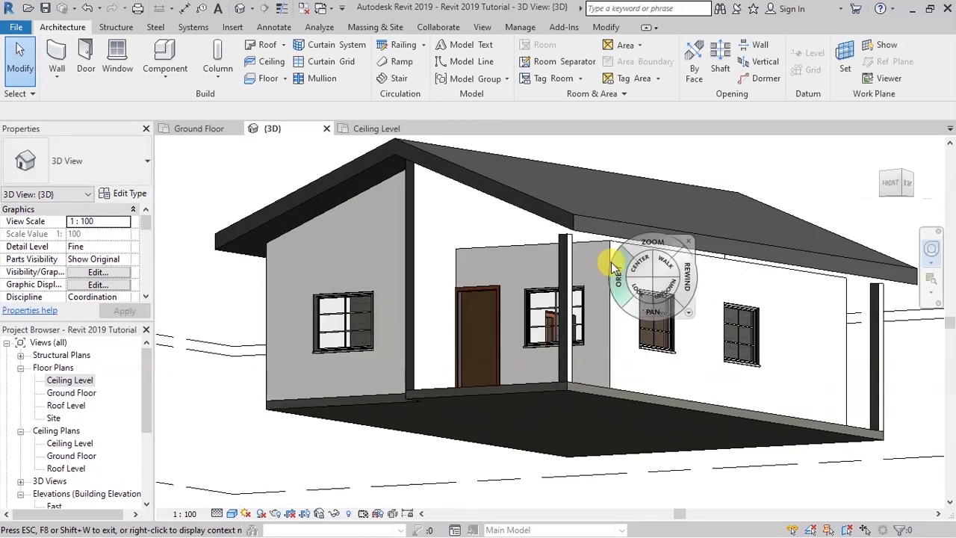
{"action": "left_click", "coordinate": [698, 242]}
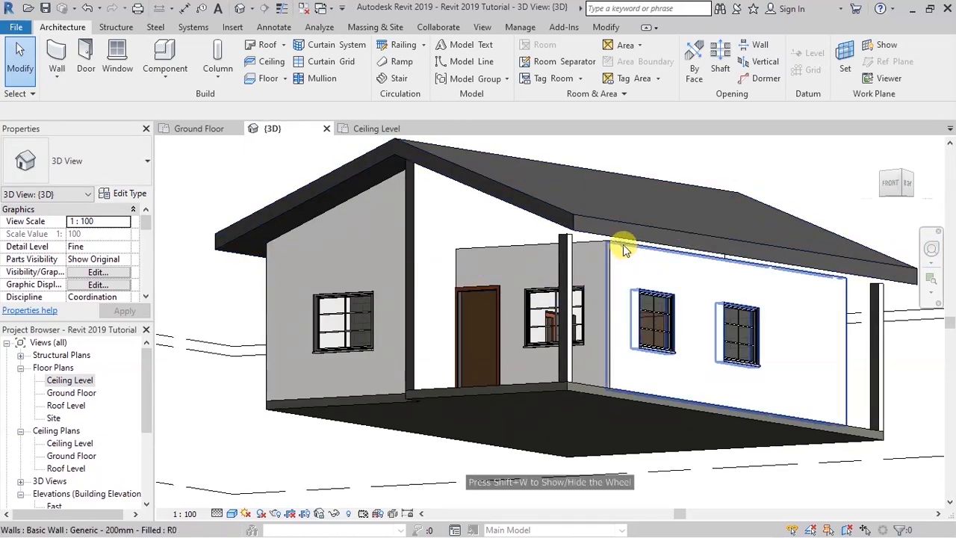
{"action": "left_click", "coordinate": [642, 245]}
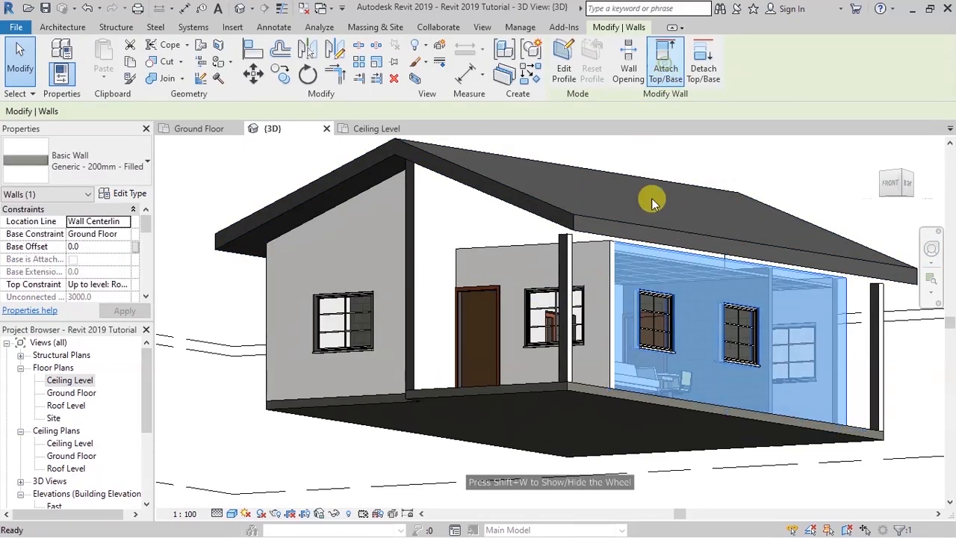
{"action": "left_click", "coordinate": [647, 230]}
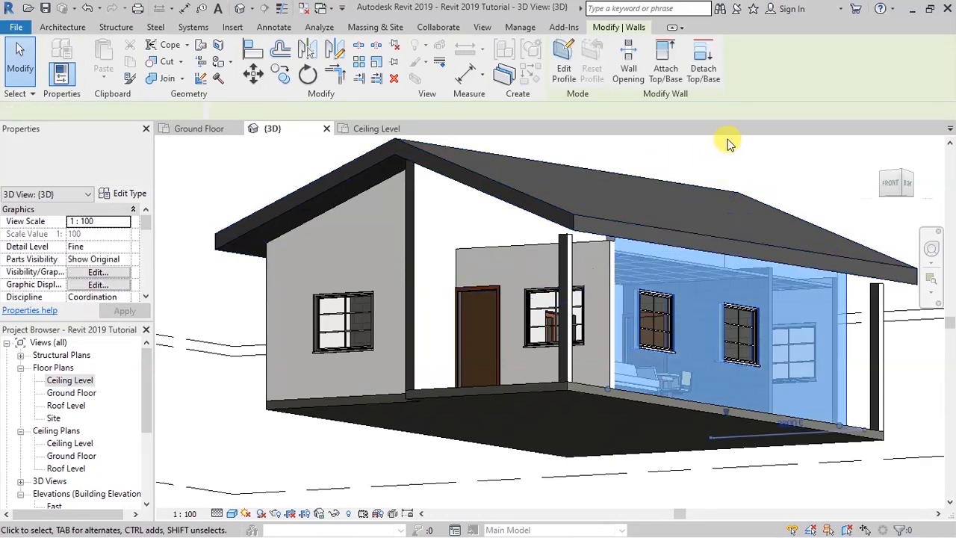
{"action": "left_click", "coordinate": [773, 156]}
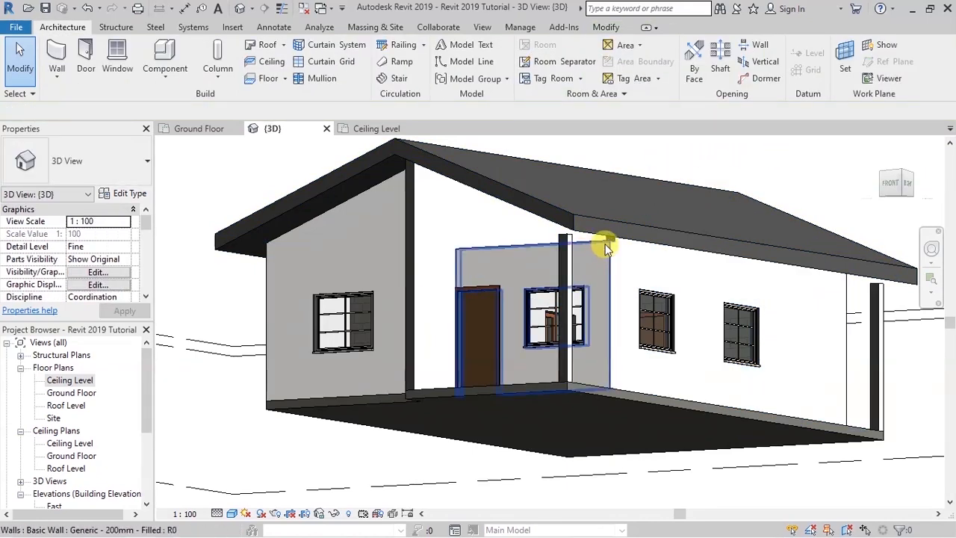
- Attach the top of the porch's front wall containing the entrance door and window to the roof
{"action": "left_click", "coordinate": [586, 205]}
{"action": "left_click", "coordinate": [664, 66]}
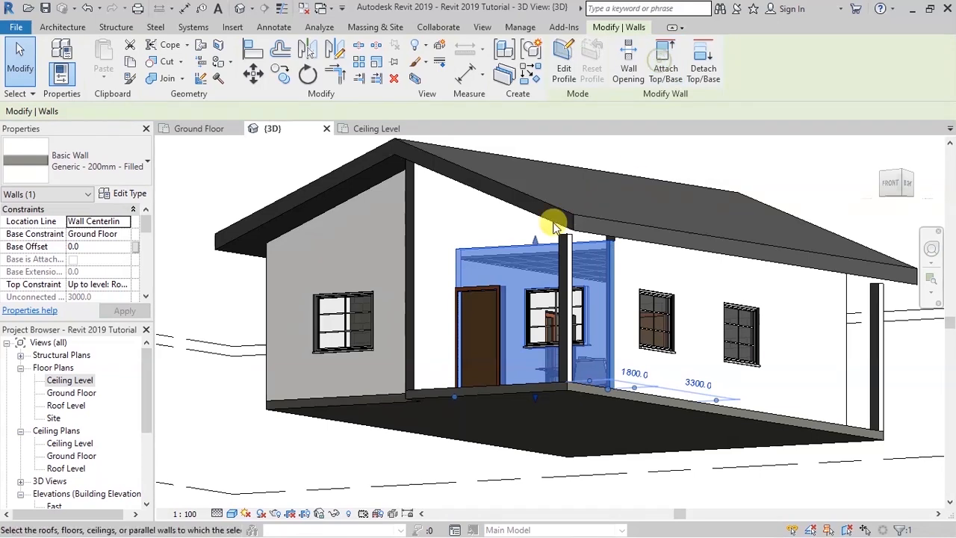
{"action": "left_click", "coordinate": [560, 213]}
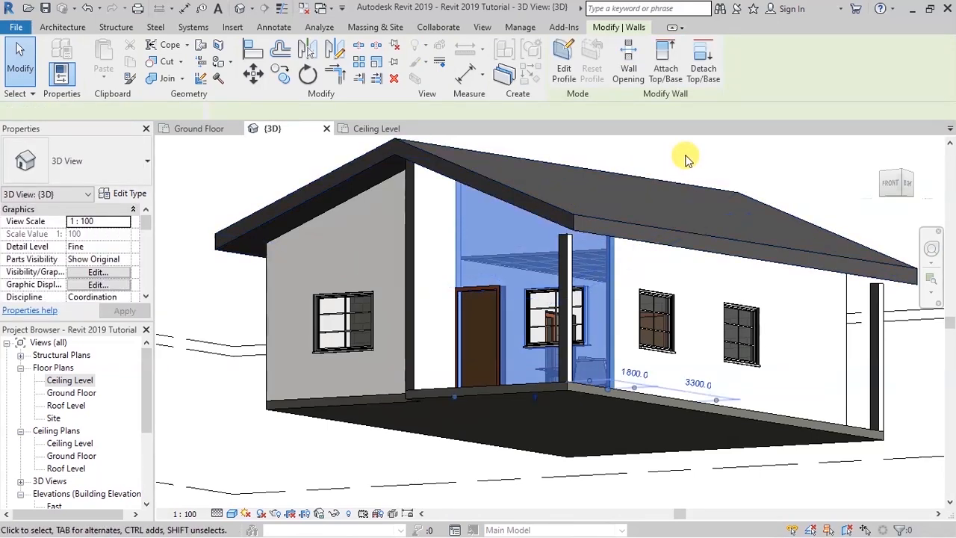
{"action": "left_click", "coordinate": [737, 151]}
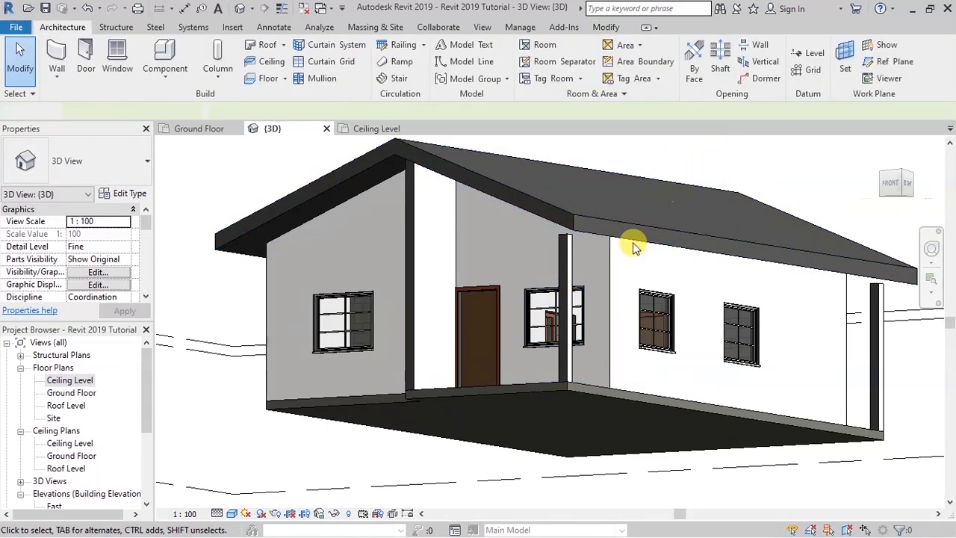
- Attach the top of the short wall pier at the front porch's outer corner to the roof
{"action": "left_click", "coordinate": [566, 240]}
{"action": "left_click", "coordinate": [663, 67]}
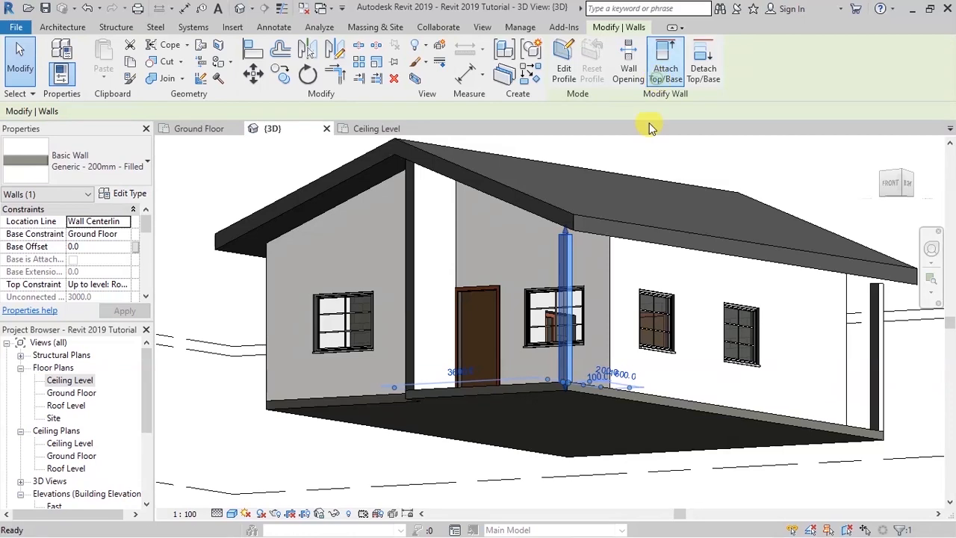
{"action": "left_click", "coordinate": [598, 219]}
{"action": "left_click", "coordinate": [791, 182]}
- Attach the top of the rear porch wall containing the door and window to the roof
{"action": "left_click", "coordinate": [931, 248]}
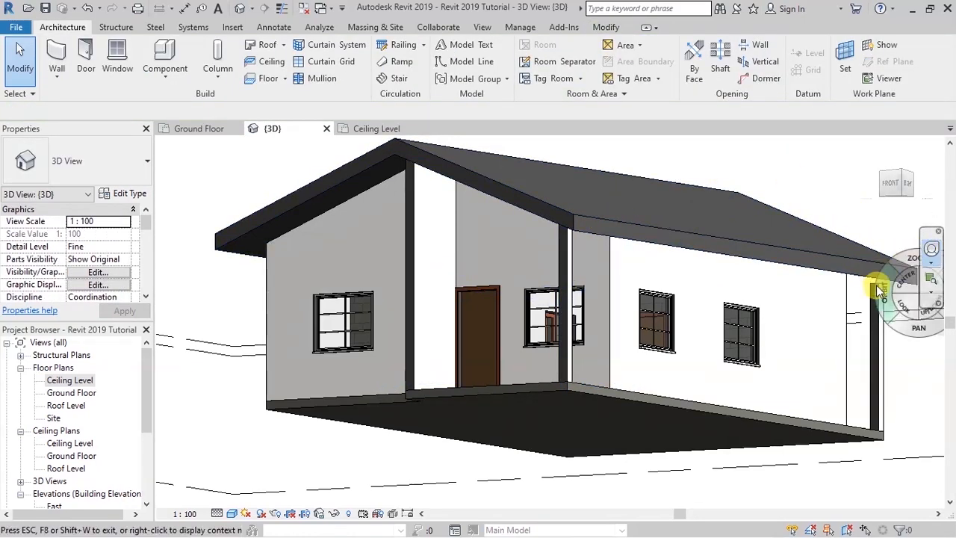
{"action": "left_click_drag", "start_coordinate": [635, 218], "coordinate": [332, 238]}
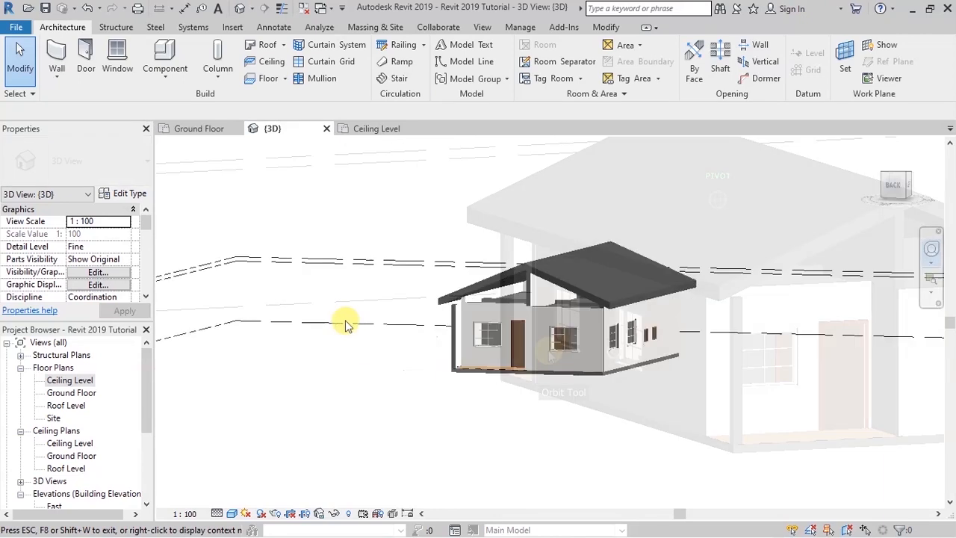
{"action": "left_click_drag", "start_coordinate": [581, 423], "coordinate": [664, 420]}
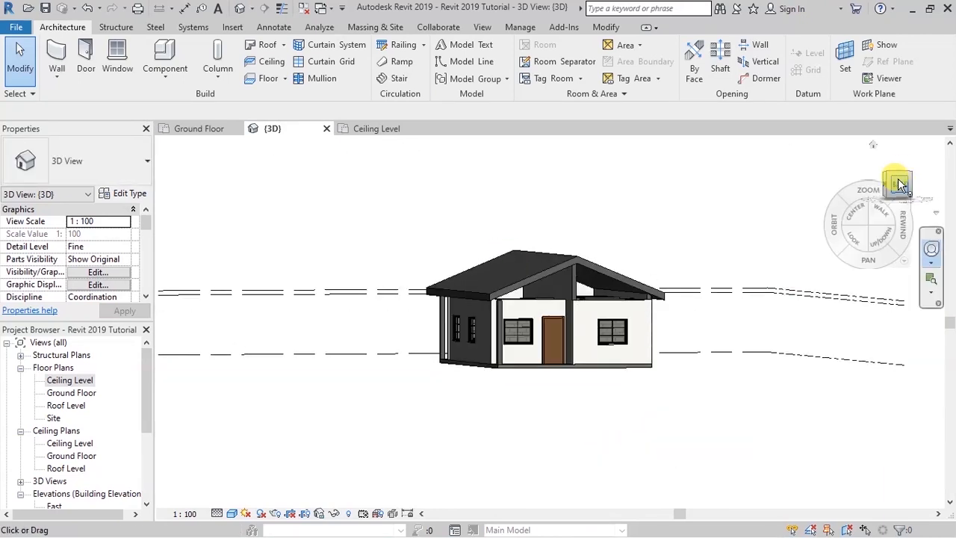
{"action": "scroll", "coordinate": [563, 290], "scroll_direction": "up", "scroll_amount": 5}
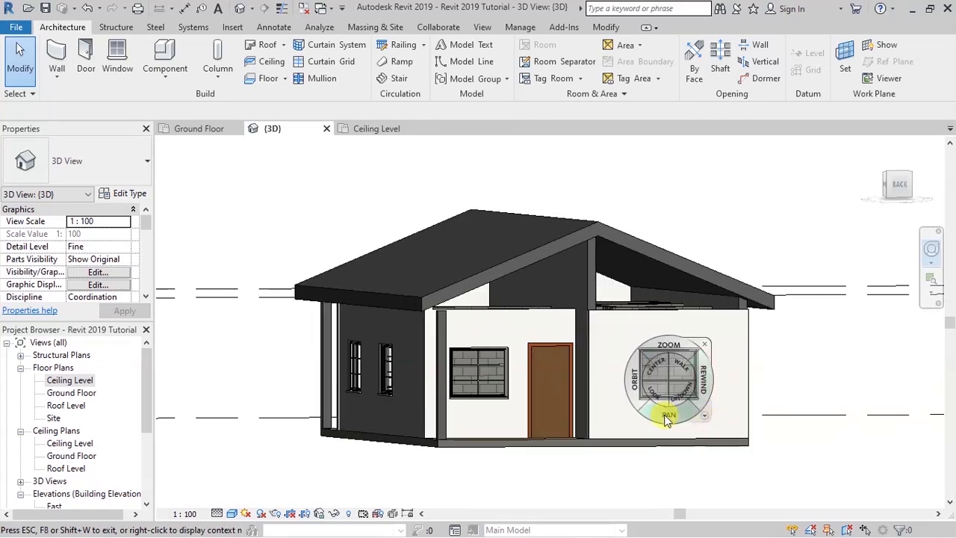
{"action": "scroll", "coordinate": [661, 410], "scroll_direction": "up", "scroll_amount": 1}
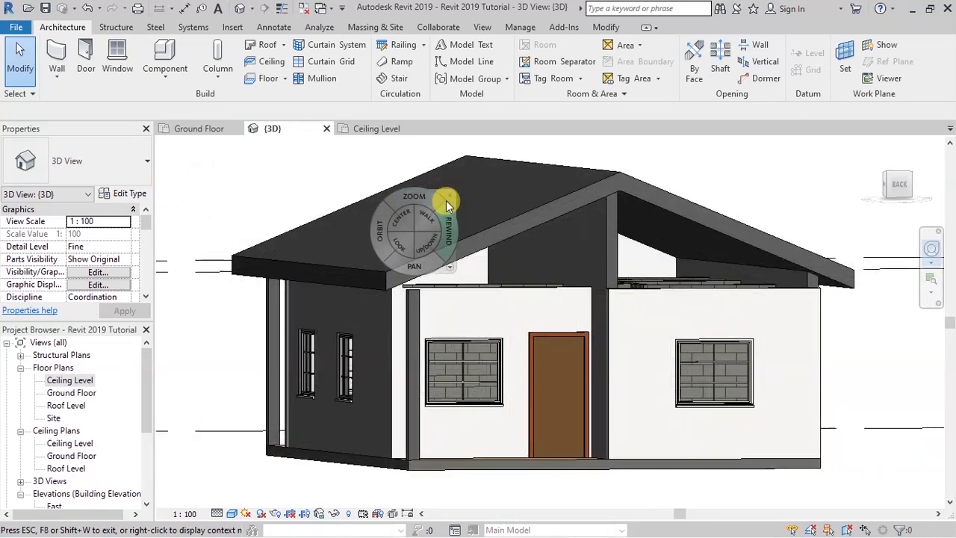
{"action": "key", "text": "Escape"}
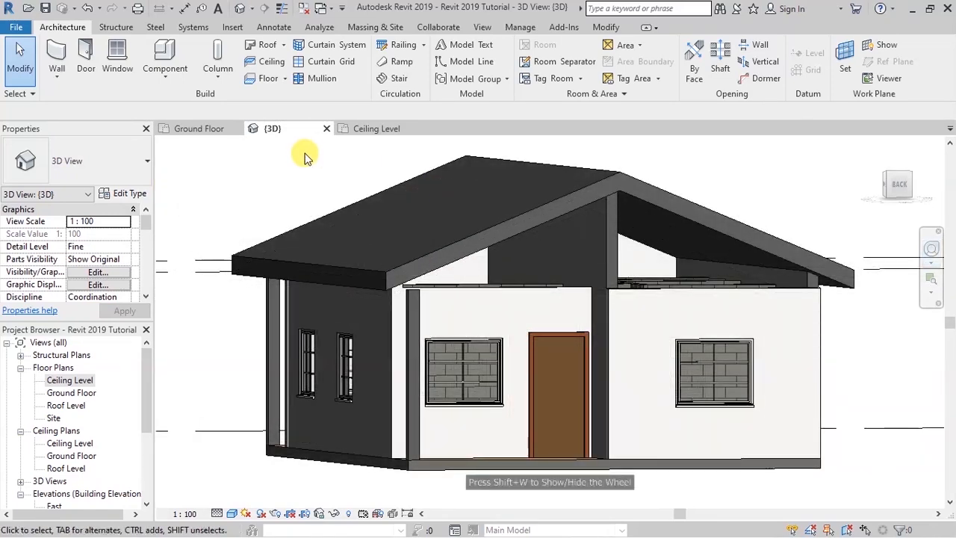
{"action": "left_click", "coordinate": [445, 289]}
{"action": "left_click", "coordinate": [661, 67]}
{"action": "left_click", "coordinate": [490, 235]}
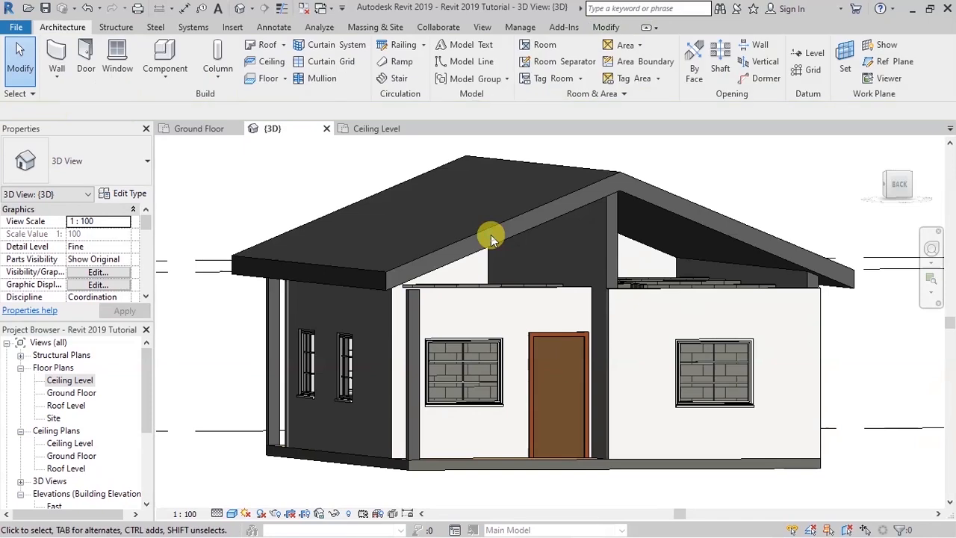
{"action": "left_click", "coordinate": [491, 292]}
{"action": "left_click", "coordinate": [666, 68]}
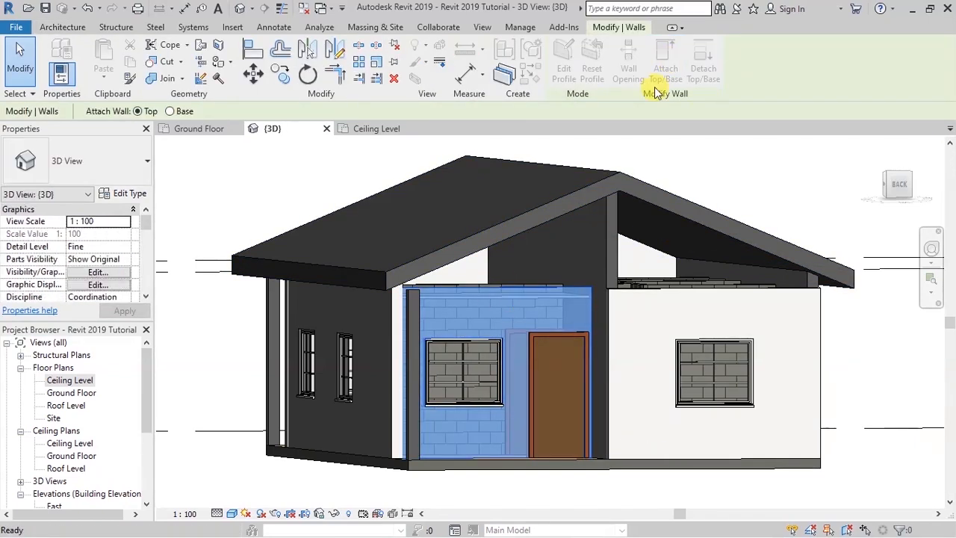
{"action": "left_click", "coordinate": [587, 190]}
{"action": "left_click", "coordinate": [730, 152]}
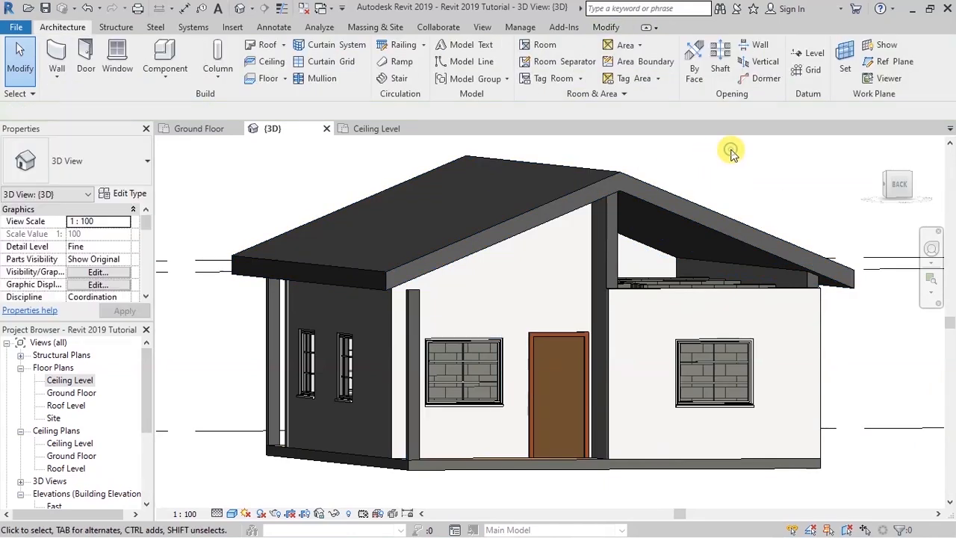
- Attach the top of the short wall pier at the rear porch's outer corner to the roof
{"action": "left_click", "coordinate": [409, 315]}
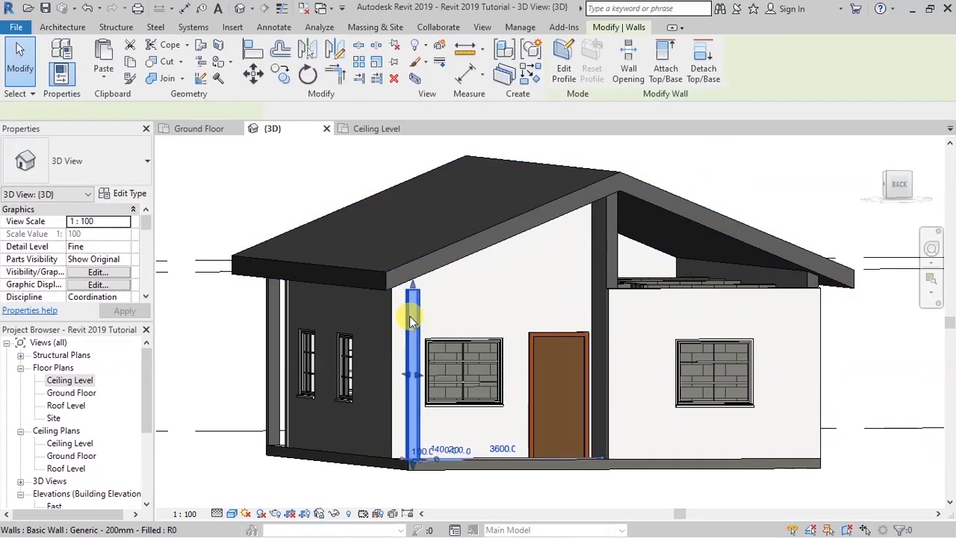
{"action": "left_click", "coordinate": [667, 65]}
{"action": "left_click", "coordinate": [446, 244]}
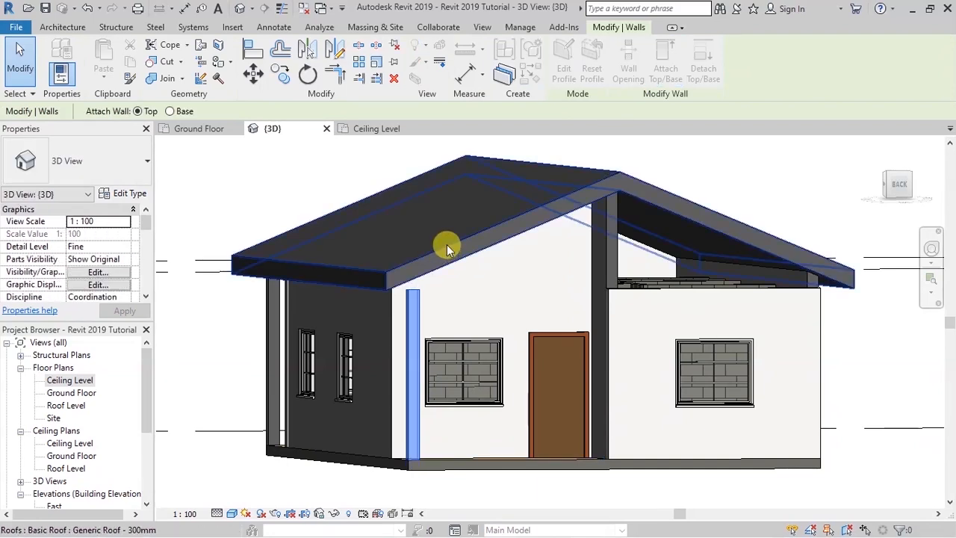
{"action": "left_click", "coordinate": [786, 148]}
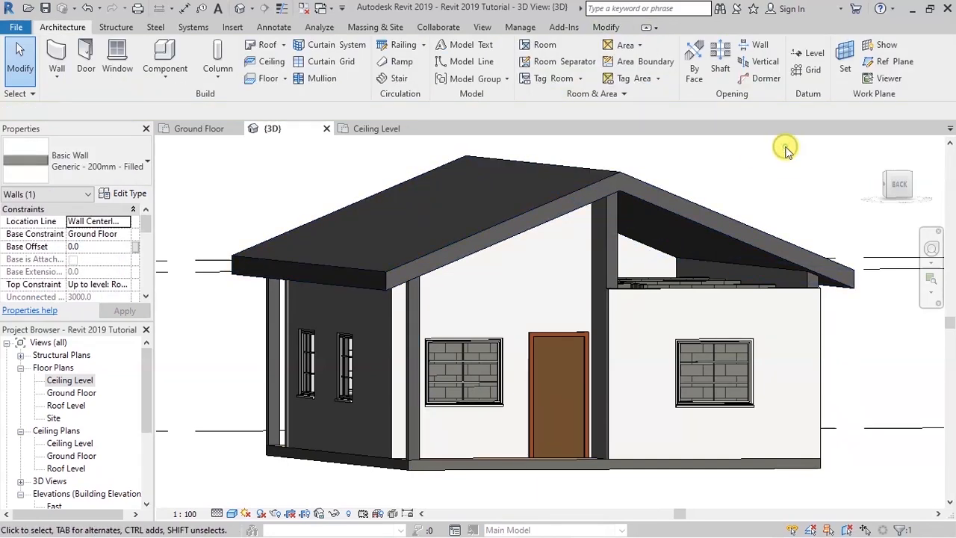
- Attach the top of the rear bedroom wall containing the single window to the roof
{"action": "left_click", "coordinate": [754, 291]}
{"action": "left_click", "coordinate": [666, 65]}
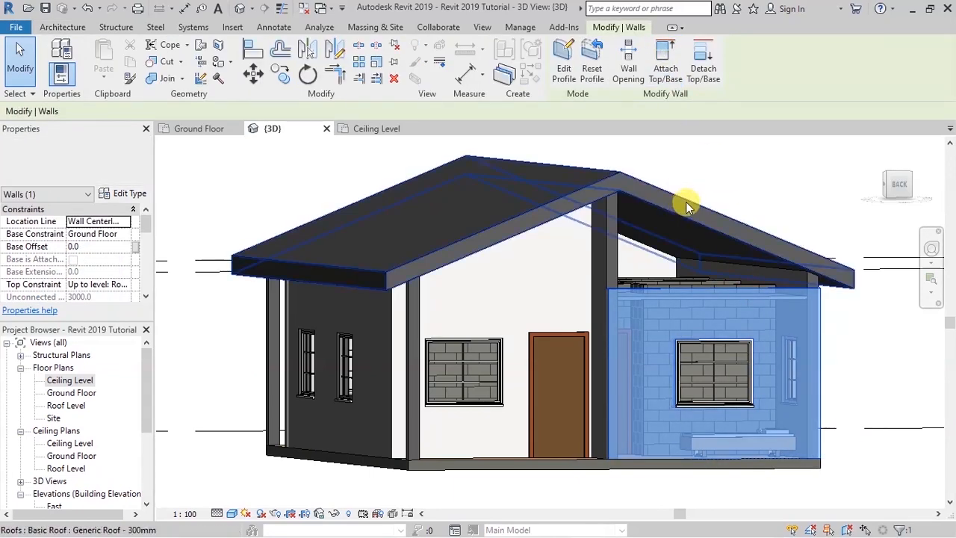
{"action": "left_click", "coordinate": [690, 199]}
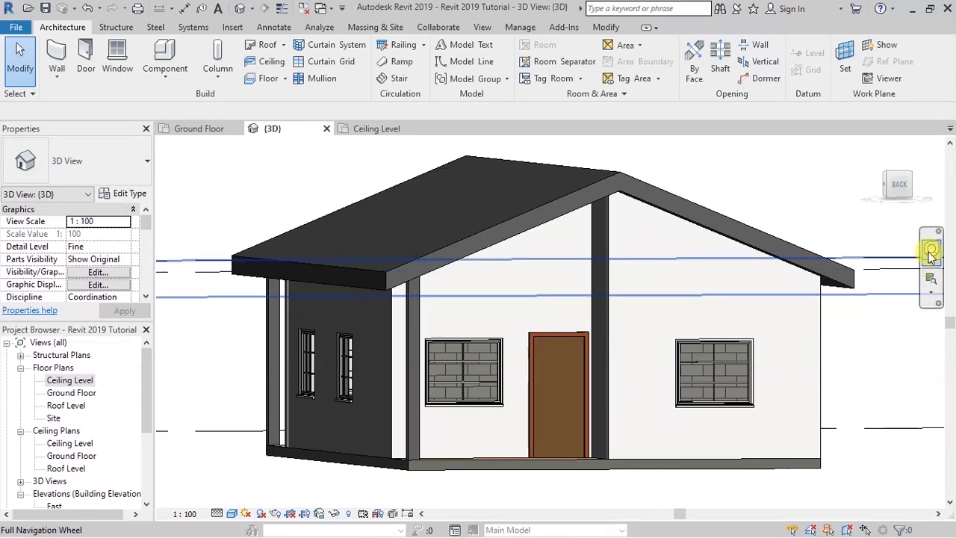
- On the long wall opposite the porch side, try a 1200 sill height on the small fixed window nearest the large windows, and settle on 1500
{"action": "left_click", "coordinate": [930, 254]}
{"action": "mouse_move", "coordinate": [851, 355]}
{"action": "left_mouse_down"}
{"action": "mouse_move", "coordinate": [668, 360]}
{"action": "mouse_move", "coordinate": [626, 357]}
{"action": "mouse_move", "coordinate": [625, 346]}
{"action": "mouse_move", "coordinate": [747, 363]}
{"action": "mouse_move", "coordinate": [772, 341]}
{"action": "mouse_move", "coordinate": [802, 343]}
{"action": "mouse_move", "coordinate": [741, 373]}
{"action": "mouse_move", "coordinate": [657, 358]}
{"action": "mouse_move", "coordinate": [623, 337]}
{"action": "left_mouse_up"}
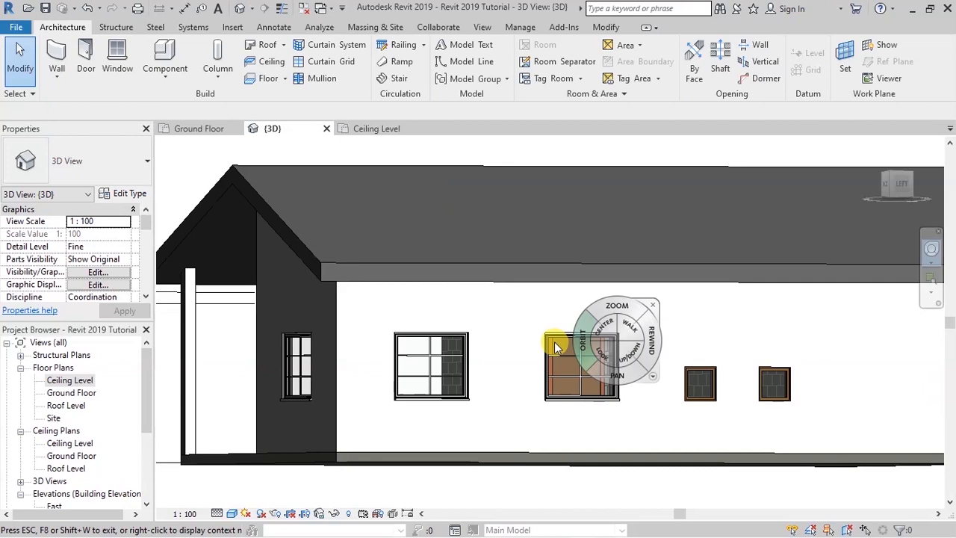
{"action": "scroll", "coordinate": [554, 347], "scroll_direction": "down", "scroll_amount": 4}
{"action": "scroll", "coordinate": [562, 351], "scroll_direction": "up", "scroll_amount": 2}
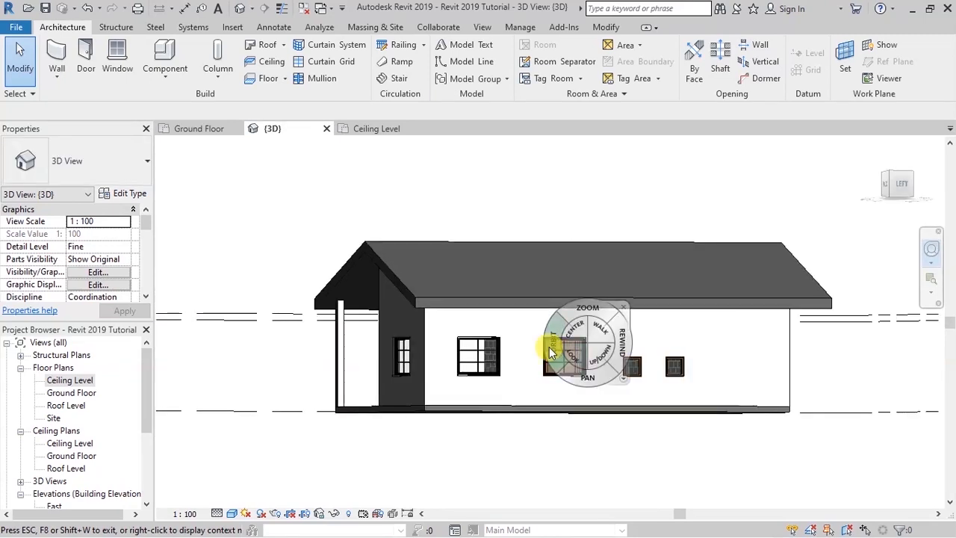
{"action": "scroll", "coordinate": [550, 348], "scroll_direction": "up", "scroll_amount": 3}
{"action": "scroll", "coordinate": [351, 354], "scroll_direction": "up", "scroll_amount": 2}
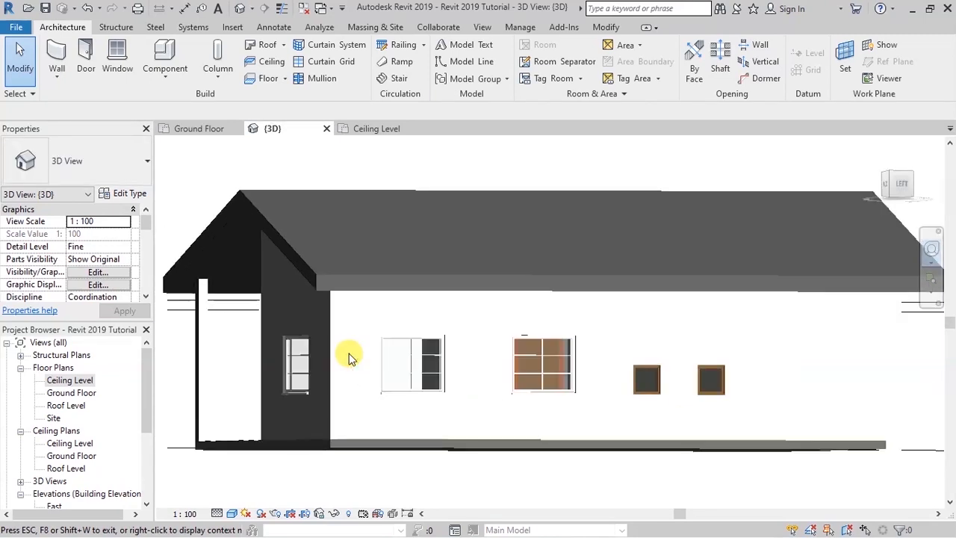
{"action": "scroll", "coordinate": [774, 369], "scroll_direction": "up", "scroll_amount": 1}
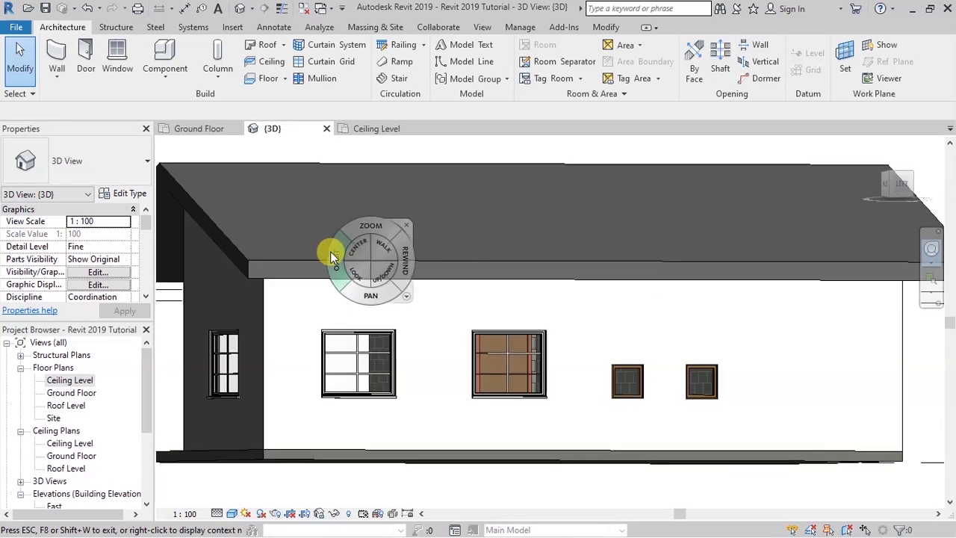
{"action": "left_click", "coordinate": [431, 220]}
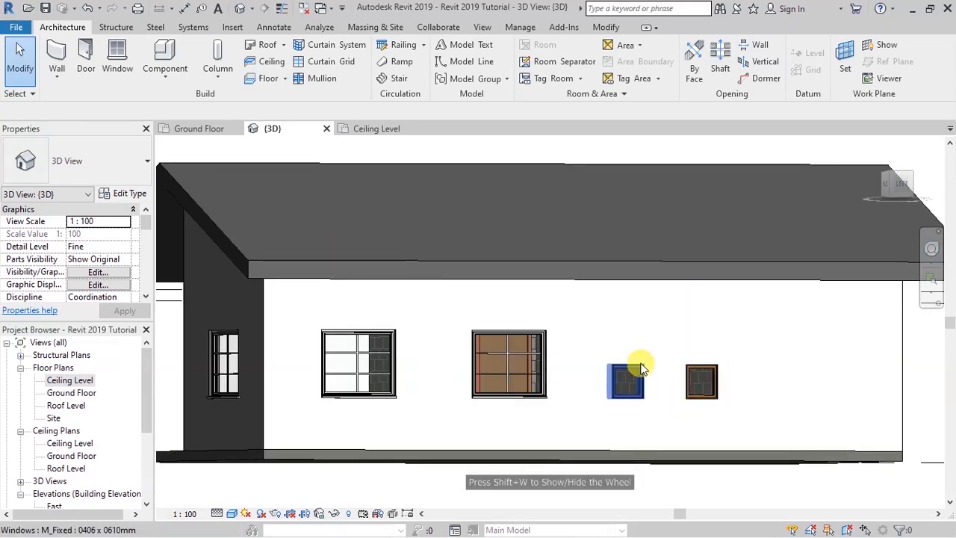
{"action": "left_click", "coordinate": [642, 363]}
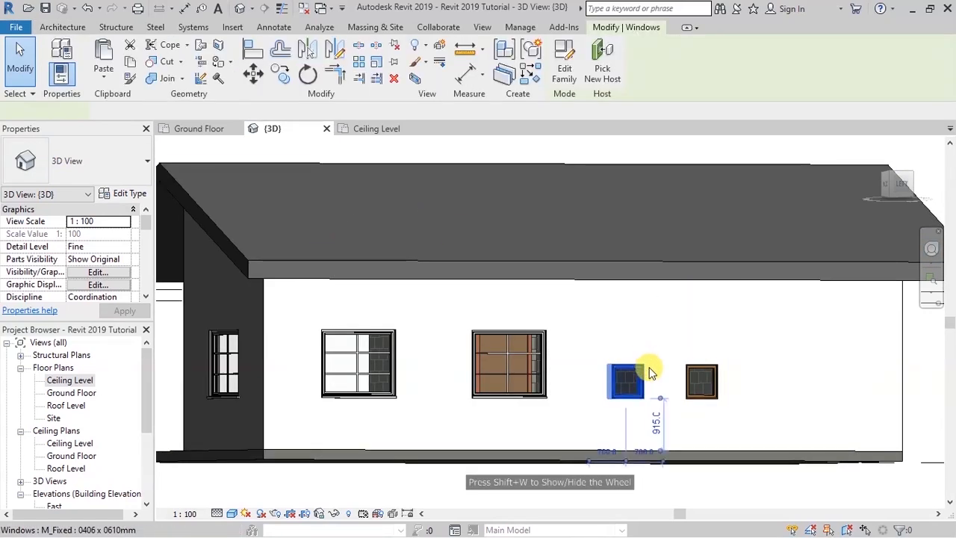
{"action": "left_click", "coordinate": [655, 423]}
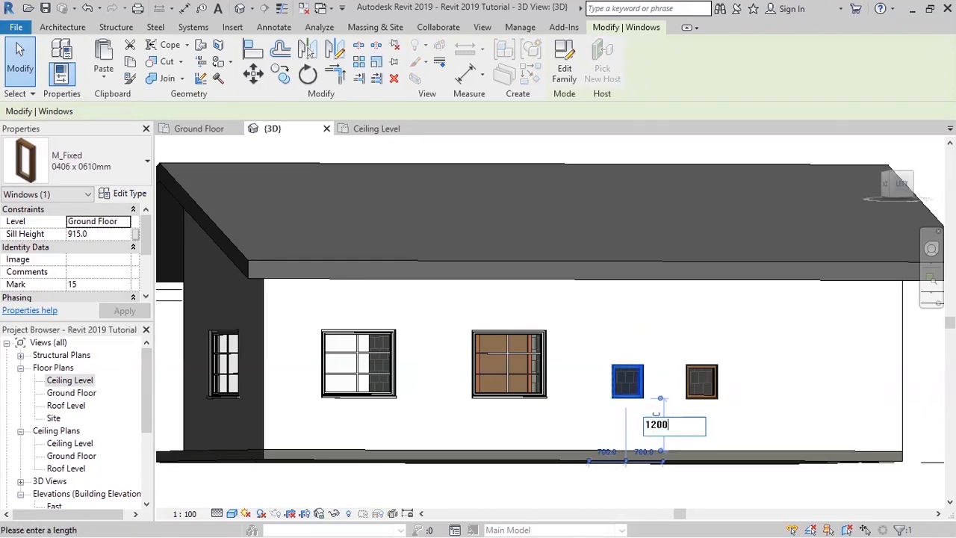
{"action": "key", "text": "Return"}
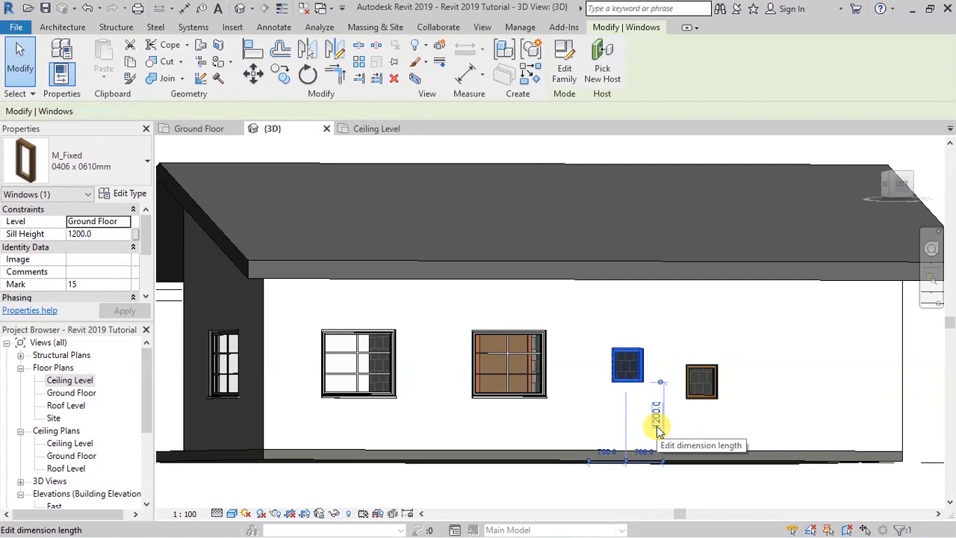
{"action": "left_click", "coordinate": [656, 422]}
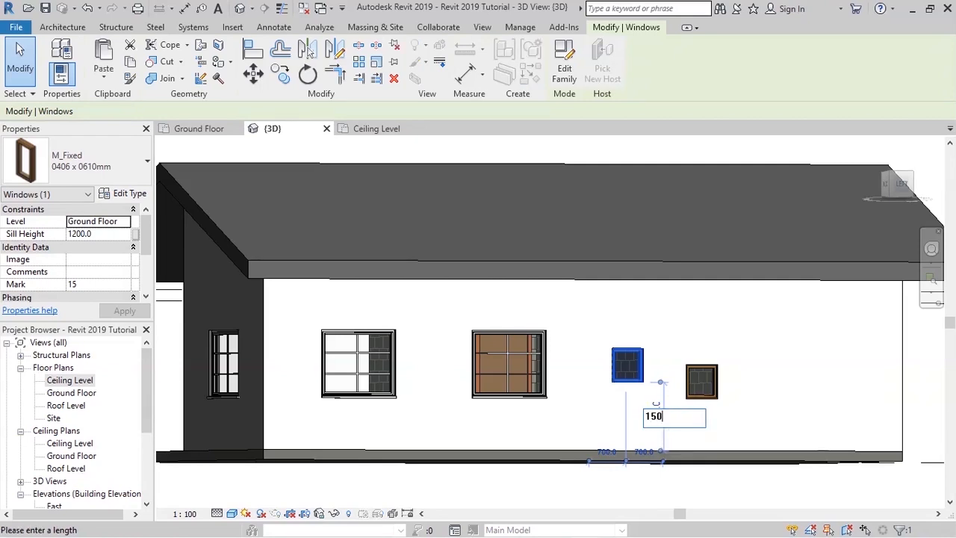
{"action": "type", "text": "1500"}
{"action": "key", "text": "Return"}
- Set the sill height of the other small fixed window on the same wall to 1500 and save the project
{"action": "left_click", "coordinate": [710, 388]}
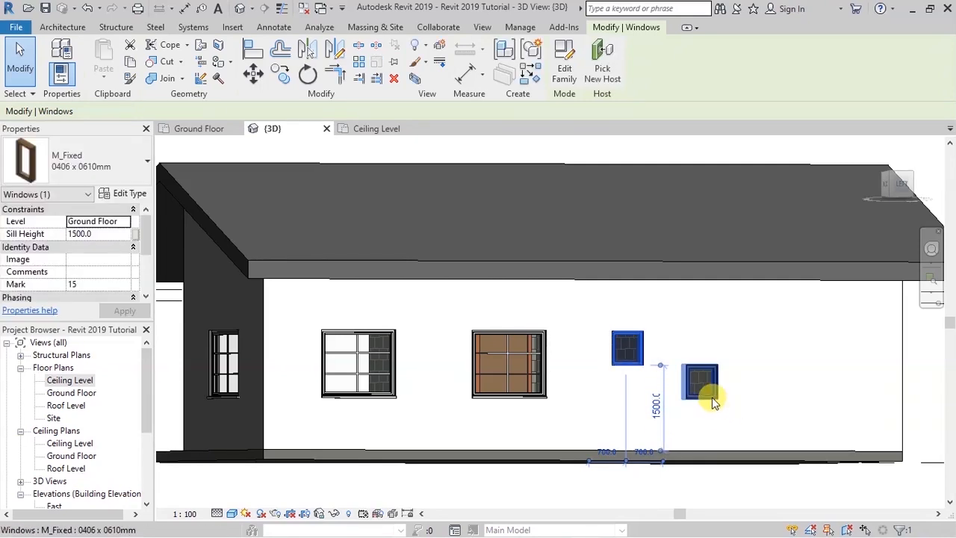
{"action": "left_click", "coordinate": [732, 423]}
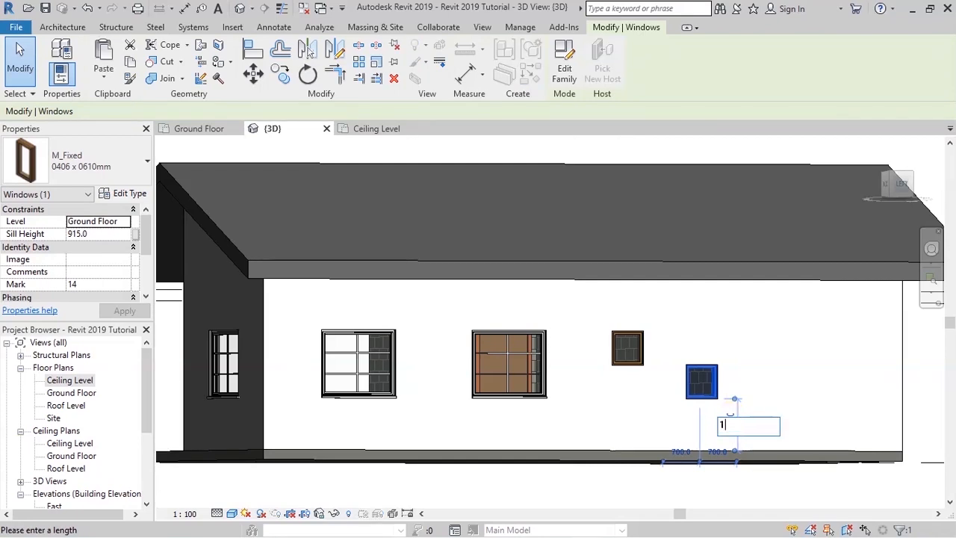
{"action": "type", "text": "1500"}
{"action": "key", "text": "Return"}
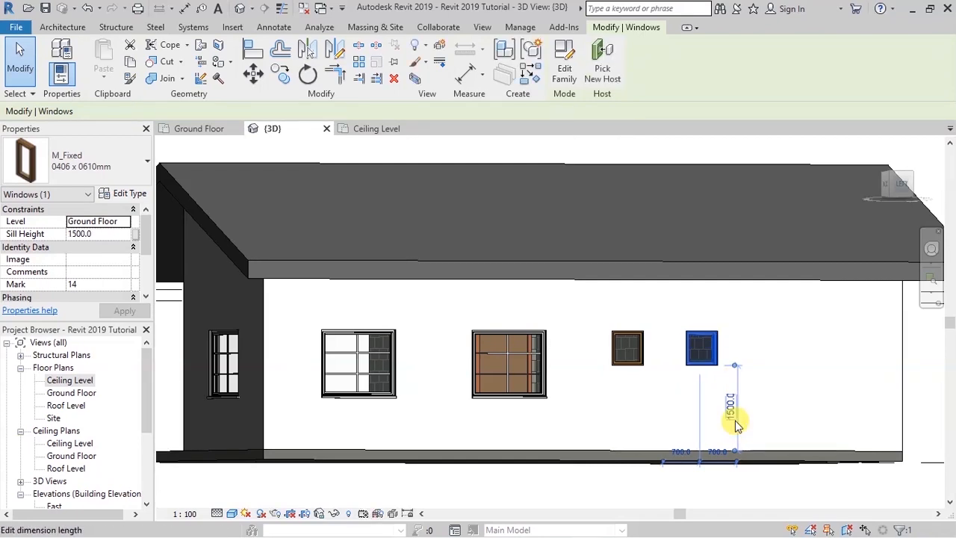
{"action": "left_click", "coordinate": [607, 471]}
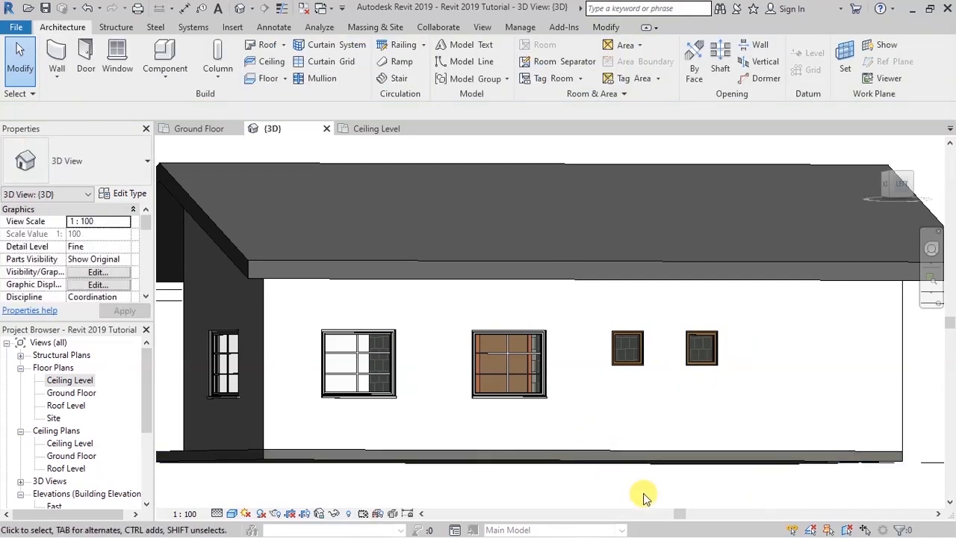
{"action": "key", "text": "ctrl+s"}
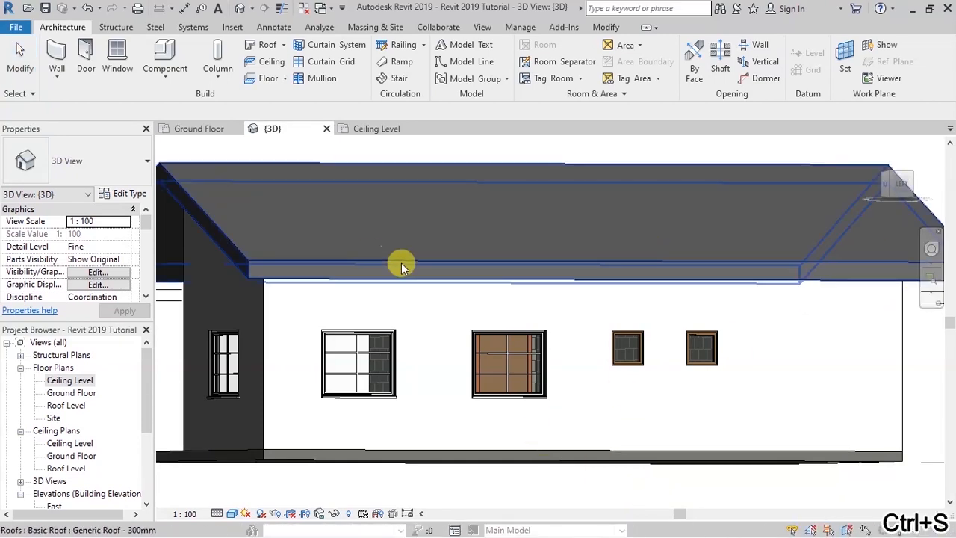
- Examine the roofed house in 3D from its sides, rear and front porch corner
{"action": "scroll", "coordinate": [567, 328], "scroll_direction": "down", "scroll_amount": 1}
{"action": "left_click", "coordinate": [931, 249]}
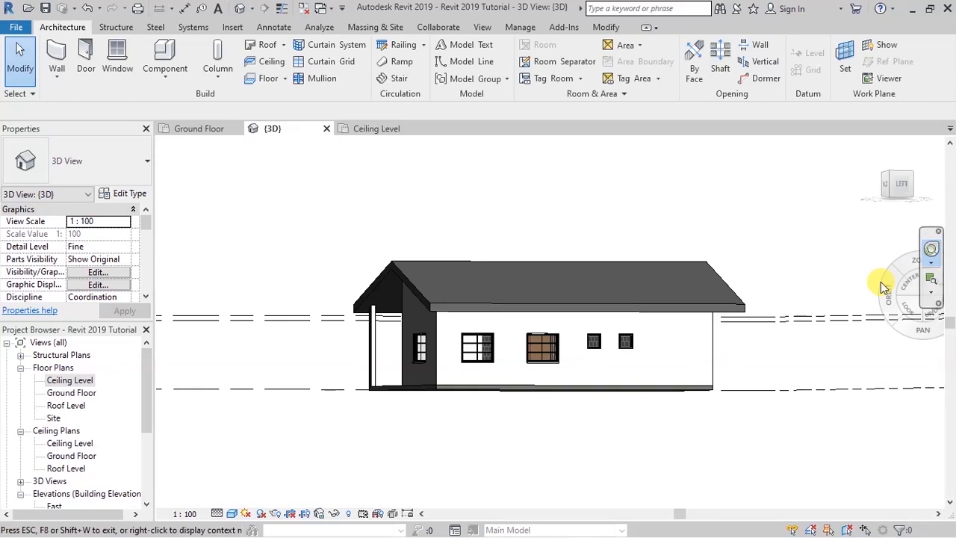
{"action": "left_click_drag", "start_coordinate": [448, 437], "coordinate": [749, 440]}
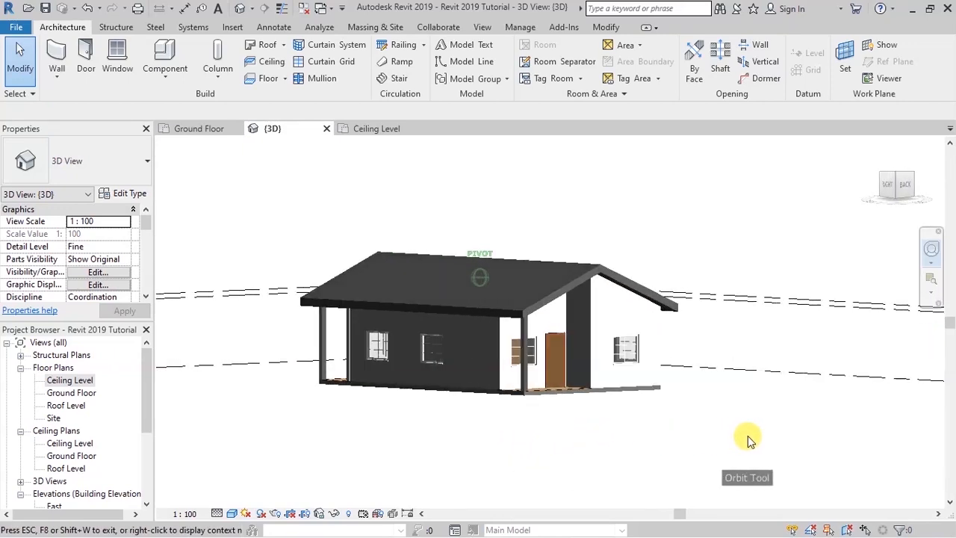
{"action": "left_click_drag", "start_coordinate": [522, 433], "coordinate": [793, 437]}
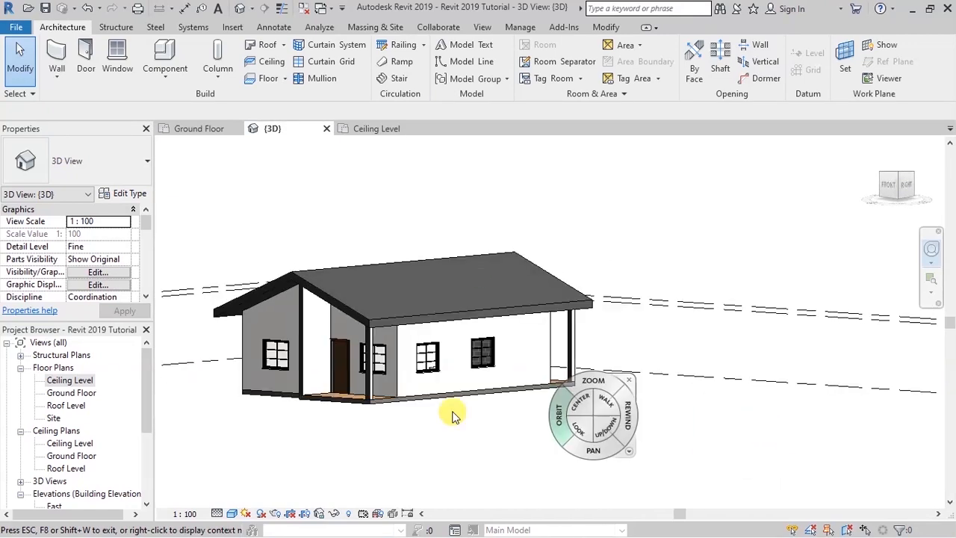
{"action": "scroll", "coordinate": [185, 351], "scroll_direction": "up", "scroll_amount": 3}
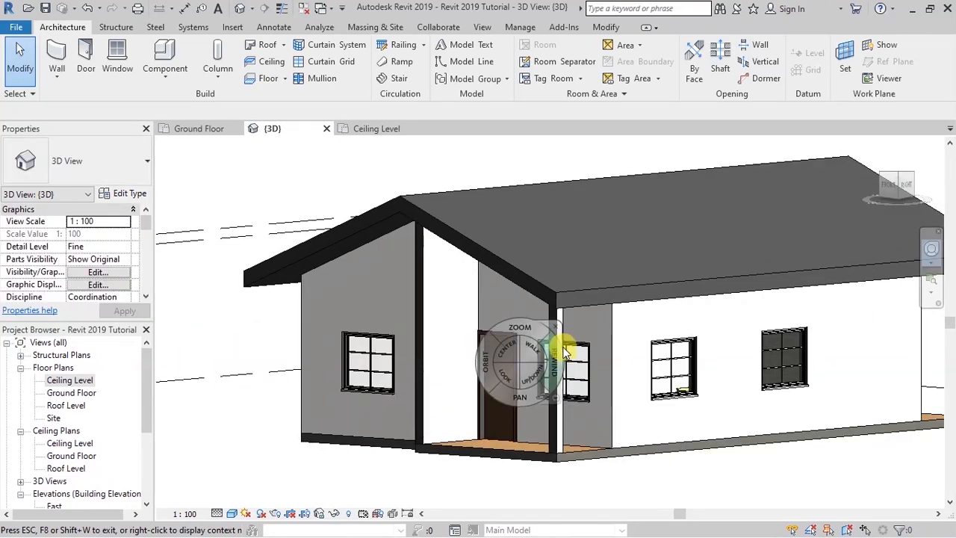
{"action": "key", "text": "shift+w"}
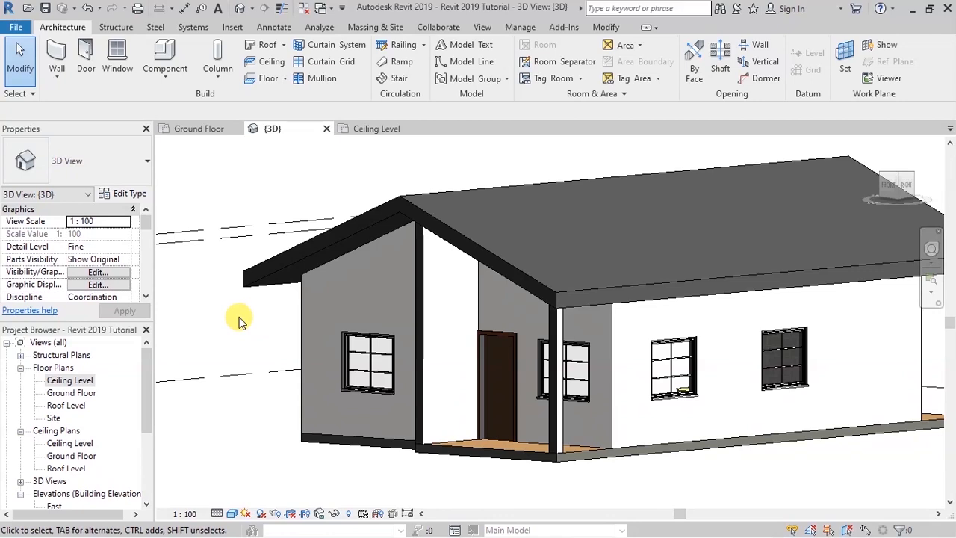
{"action": "scroll", "coordinate": [381, 320], "scroll_direction": "down", "scroll_amount": 5}
{"action": "scroll", "coordinate": [370, 296], "scroll_direction": "up", "scroll_amount": 2}
{"action": "scroll", "coordinate": [196, 310], "scroll_direction": "up", "scroll_amount": 3}
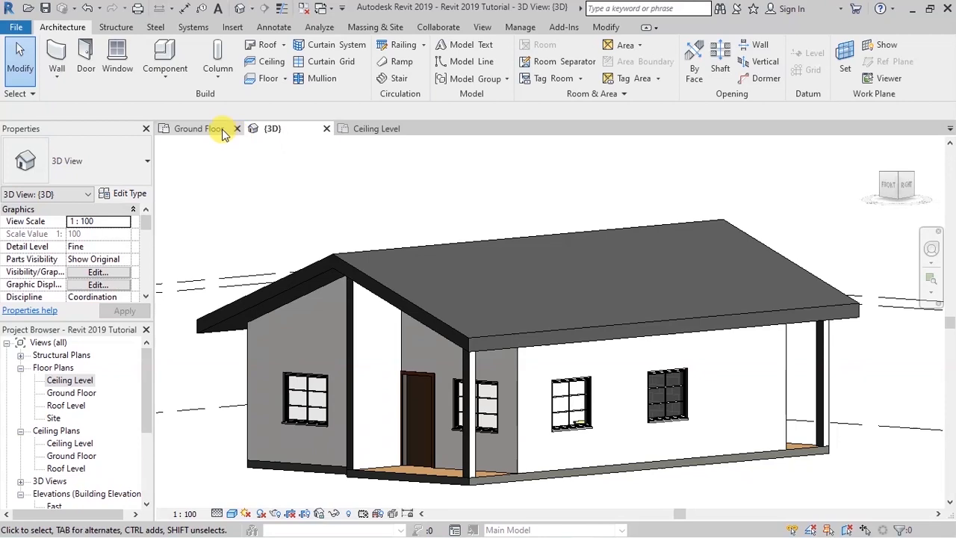
- Open the Ceiling Level floor plan
{"action": "left_click", "coordinate": [366, 130]}
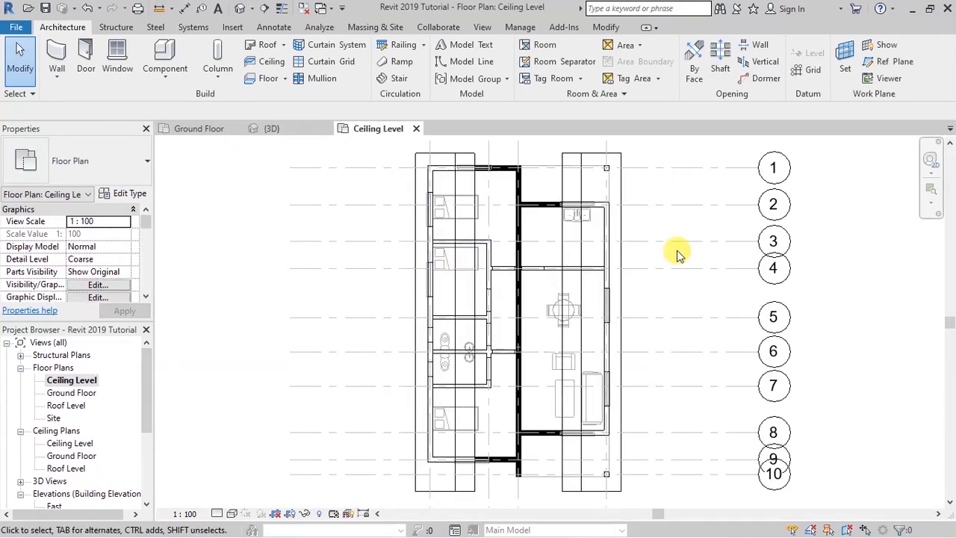
- Return to the Ground Floor plan and look over the whole room layout
{"action": "left_click", "coordinate": [198, 128]}
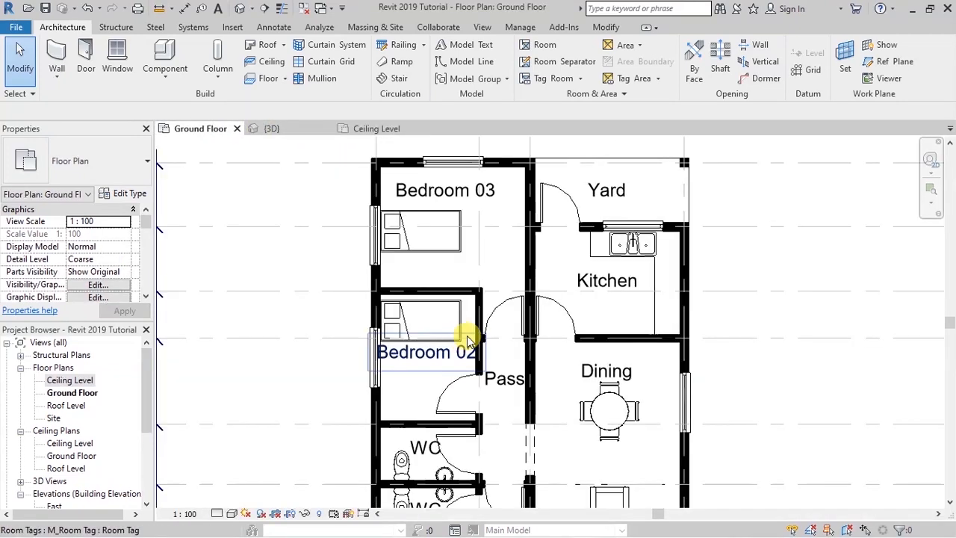
{"action": "scroll", "coordinate": [487, 239], "scroll_direction": "down", "scroll_amount": 3}
{"action": "scroll", "coordinate": [495, 354], "scroll_direction": "up", "scroll_amount": 1}
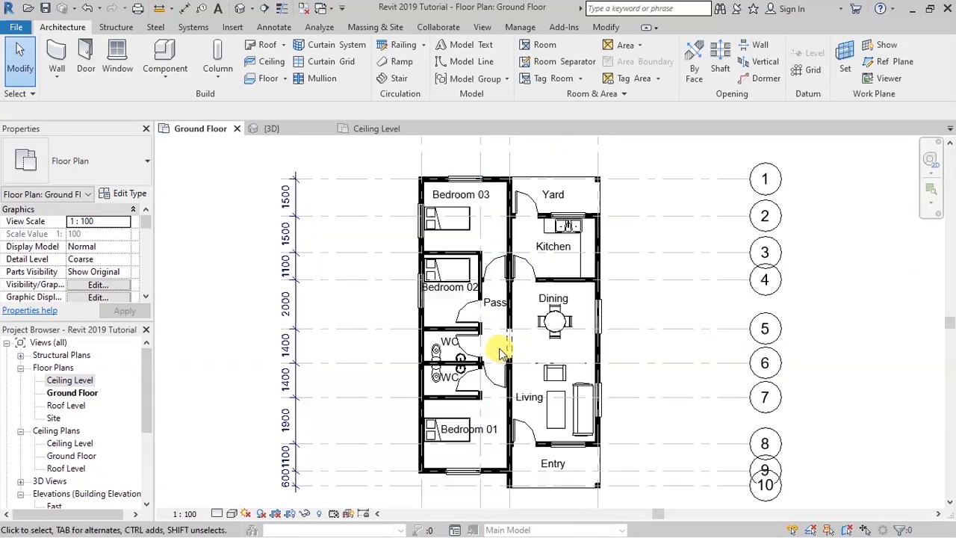
{"action": "scroll", "coordinate": [490, 329], "scroll_direction": "up", "scroll_amount": 1}
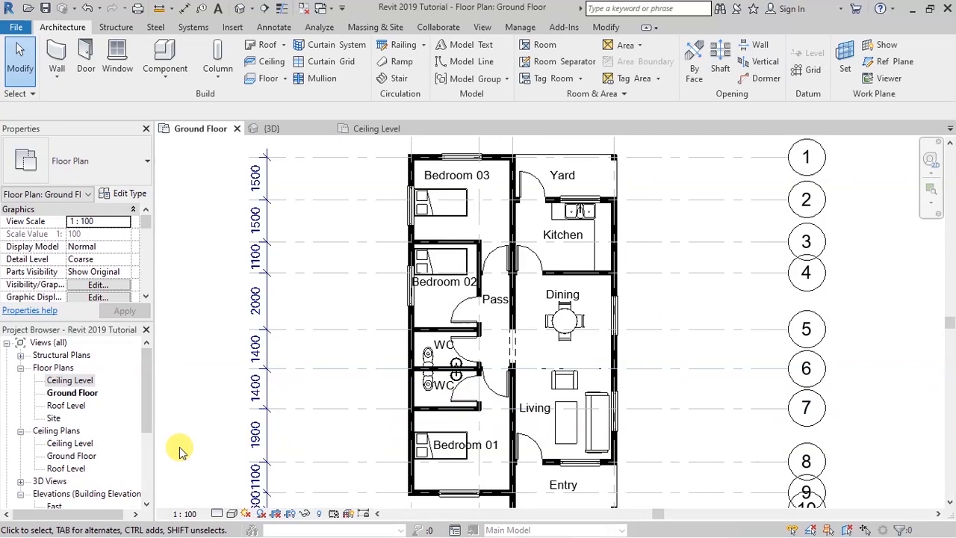
- Open the East building elevation
{"action": "left_click_drag", "start_coordinate": [145, 422], "coordinate": [148, 444]}
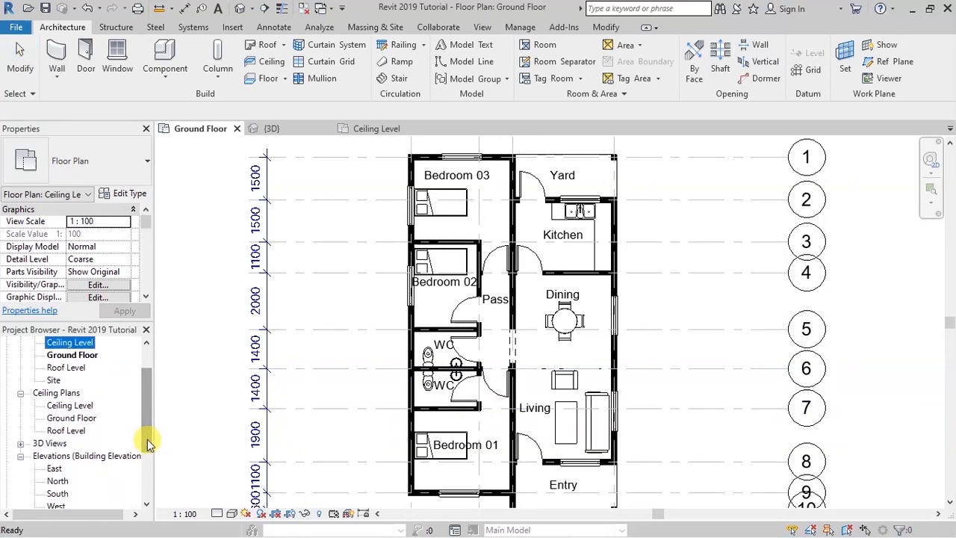
{"action": "left_click", "coordinate": [146, 508]}
{"action": "left_click", "coordinate": [146, 507]}
{"action": "left_click", "coordinate": [145, 508]}
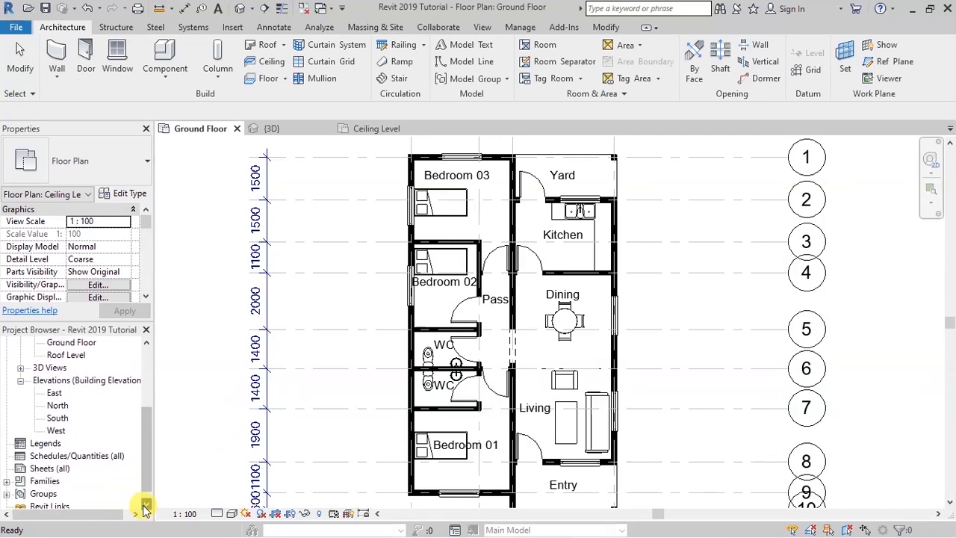
{"action": "double_click", "coordinate": [53, 393]}
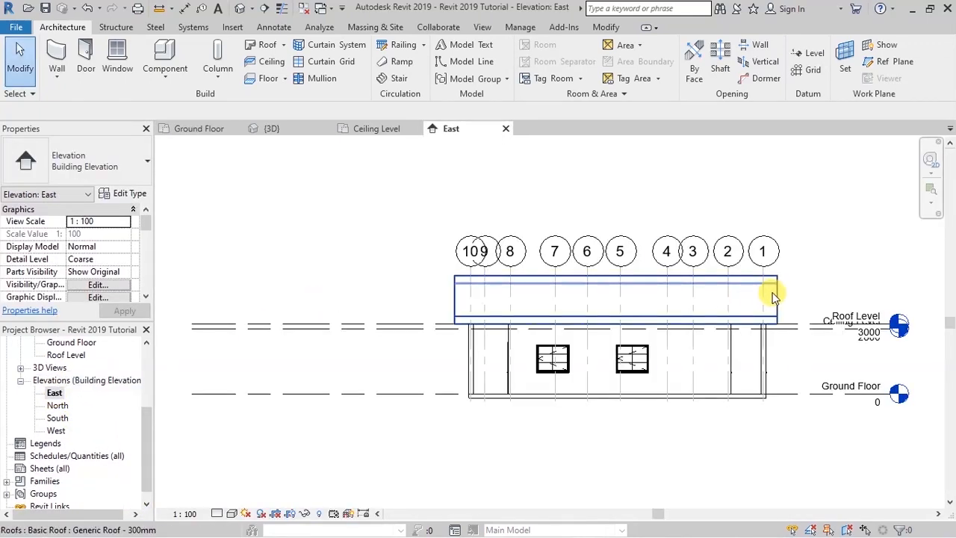
- Hide grid line 8 as an individual element in the East elevation
{"action": "scroll", "coordinate": [771, 293], "scroll_direction": "up", "scroll_amount": 3}
{"action": "scroll", "coordinate": [380, 370], "scroll_direction": "down", "scroll_amount": 1}
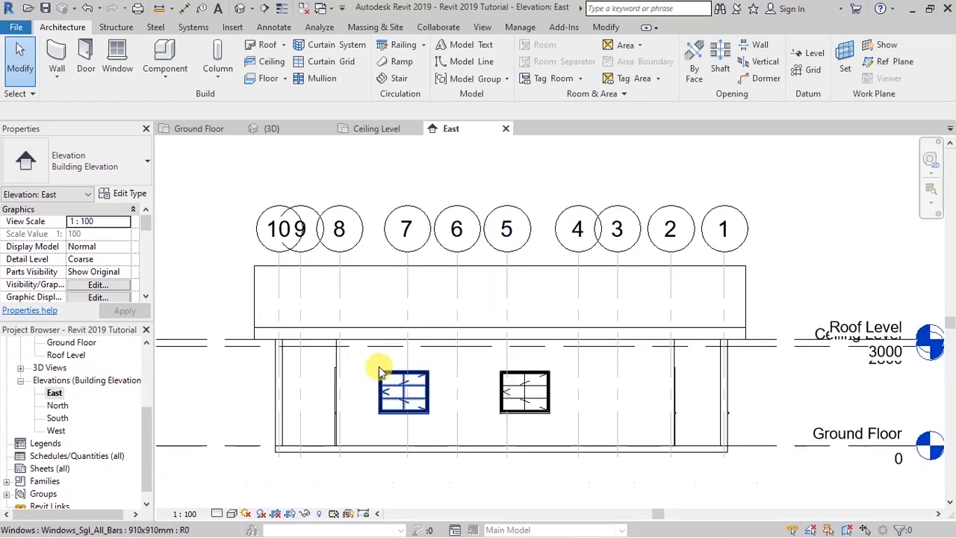
{"action": "scroll", "coordinate": [357, 367], "scroll_direction": "up", "scroll_amount": 1}
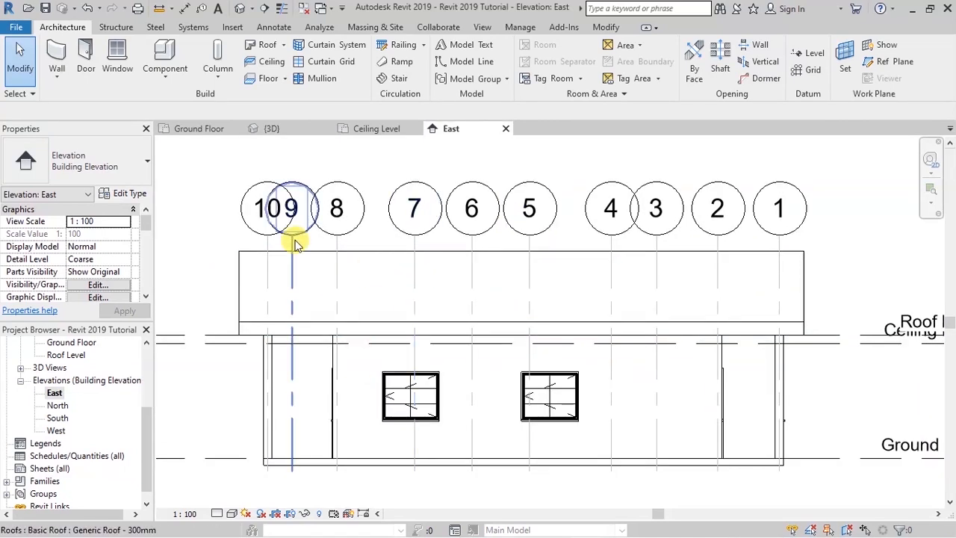
{"action": "left_click", "coordinate": [339, 243]}
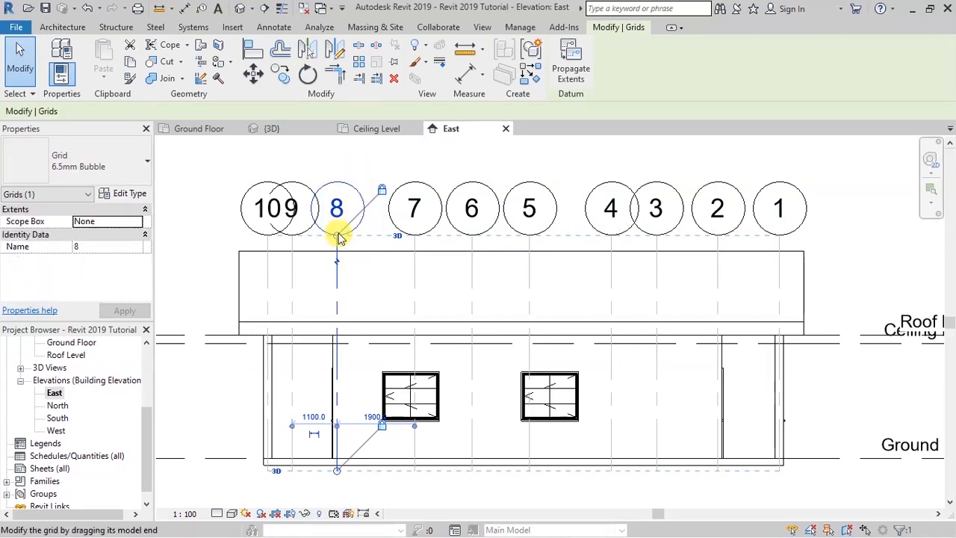
{"action": "right_click", "coordinate": [362, 165]}
{"action": "mouse_move", "coordinate": [404, 297]}
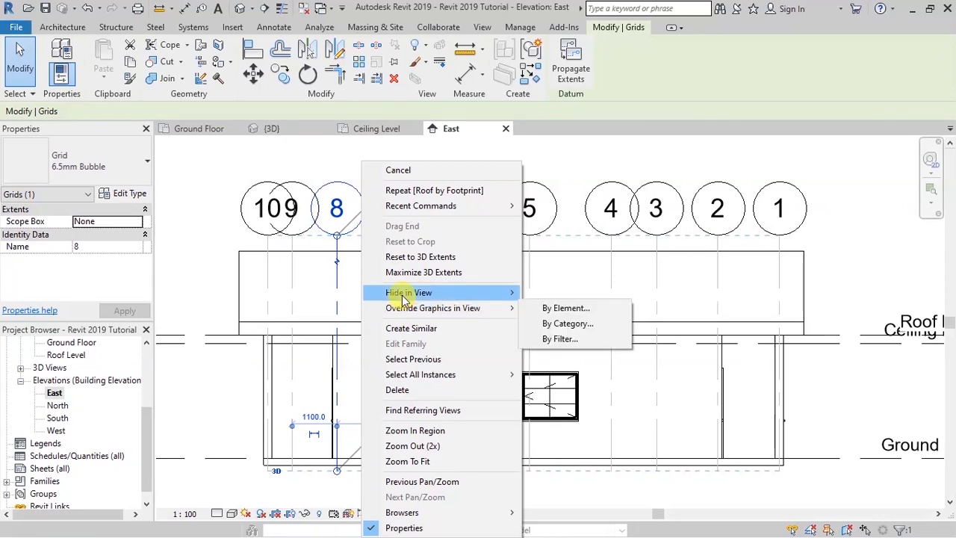
{"action": "left_click", "coordinate": [554, 293]}
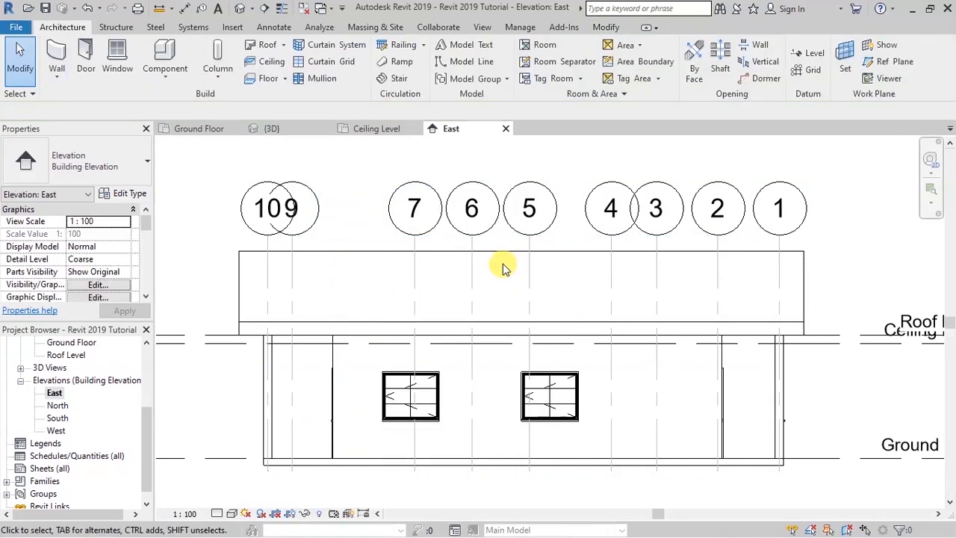
- Hide the remaining grid lines 1 to 7, 9 and 10 as elements in the East elevation
{"action": "left_click", "coordinate": [268, 237]}
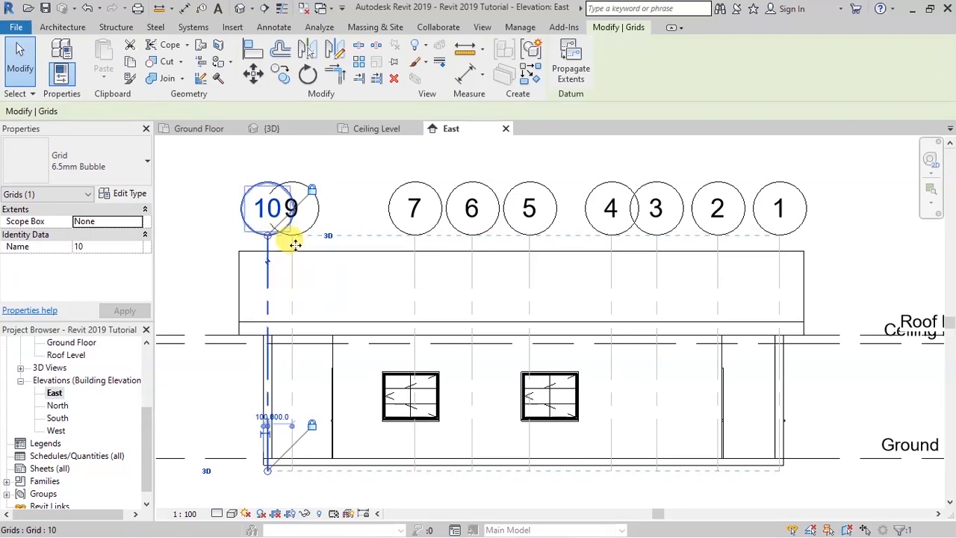
{"action": "left_click", "coordinate": [415, 239], "text": "ctrl"}
{"action": "left_click", "coordinate": [472, 241], "text": "ctrl"}
{"action": "left_click", "coordinate": [529, 240], "text": "ctrl"}
{"action": "left_click", "coordinate": [611, 241], "text": "ctrl"}
{"action": "left_click", "coordinate": [659, 241], "text": "ctrl"}
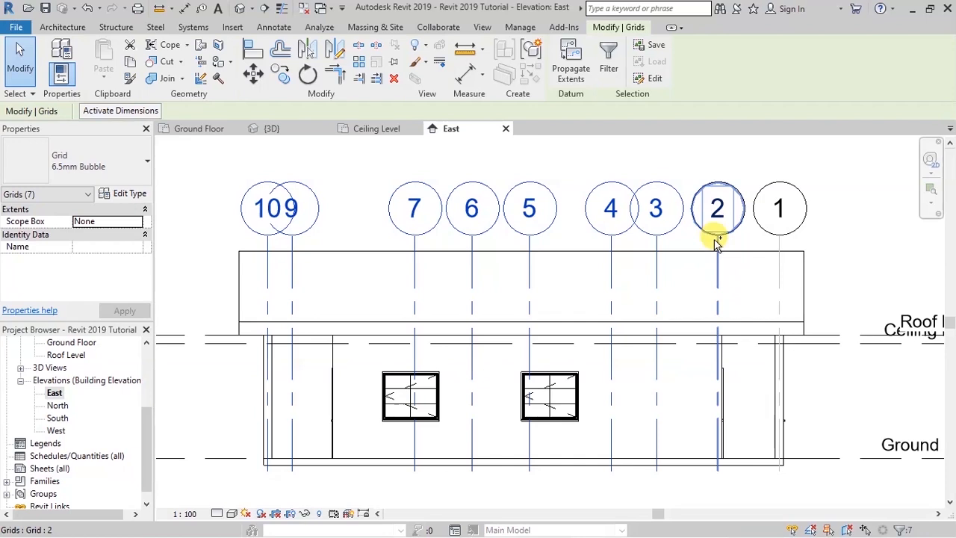
{"action": "left_click", "coordinate": [717, 240], "text": "ctrl"}
{"action": "left_click", "coordinate": [781, 239], "text": "ctrl"}
{"action": "right_click", "coordinate": [761, 237]}
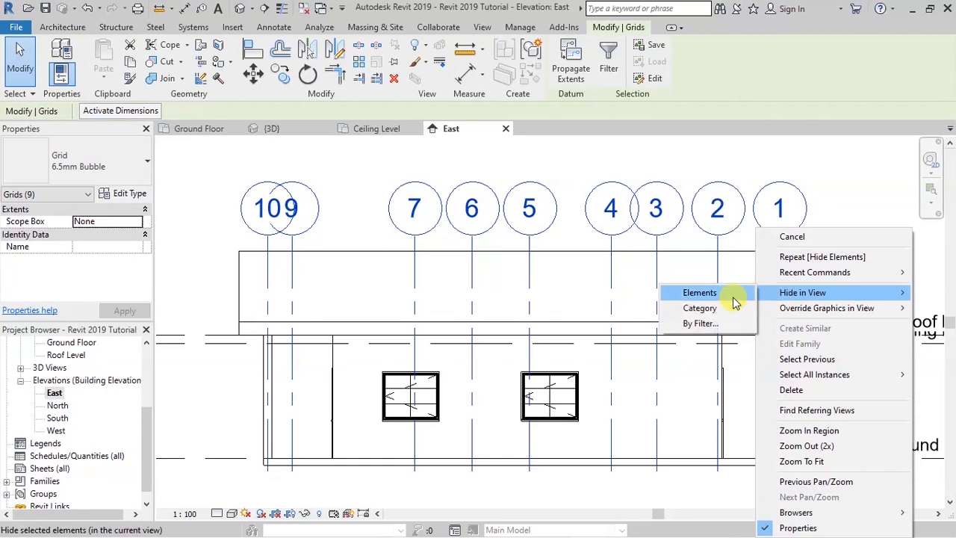
{"action": "left_click", "coordinate": [726, 292]}
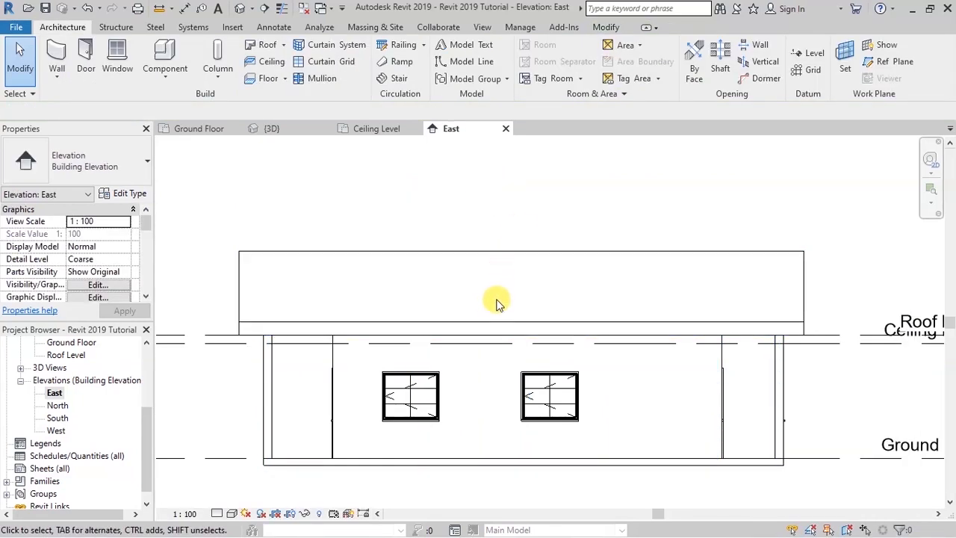
- Hide the Ceiling Level line in the East elevation, keeping the Roof Level and Ground Floor levels
{"action": "scroll", "coordinate": [489, 310], "scroll_direction": "down", "scroll_amount": 3}
{"action": "scroll", "coordinate": [604, 261], "scroll_direction": "up", "scroll_amount": 1}
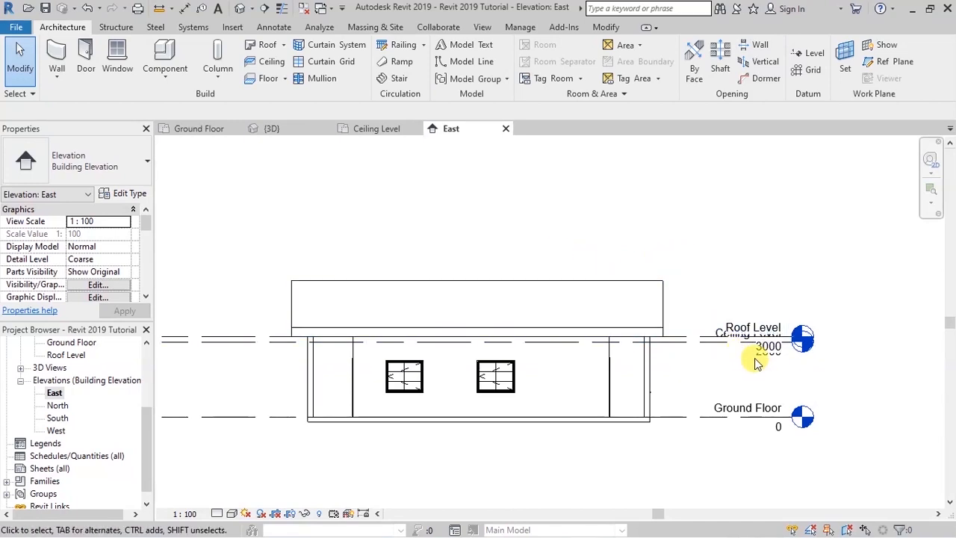
{"action": "scroll", "coordinate": [784, 373], "scroll_direction": "up", "scroll_amount": 2}
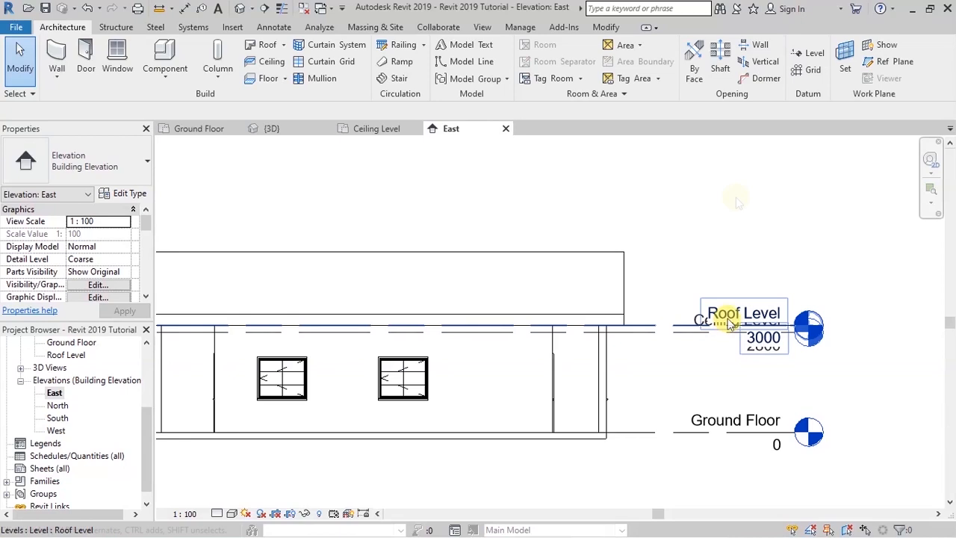
{"action": "scroll", "coordinate": [762, 280], "scroll_direction": "down", "scroll_amount": 2}
{"action": "scroll", "coordinate": [622, 219], "scroll_direction": "up", "scroll_amount": 2}
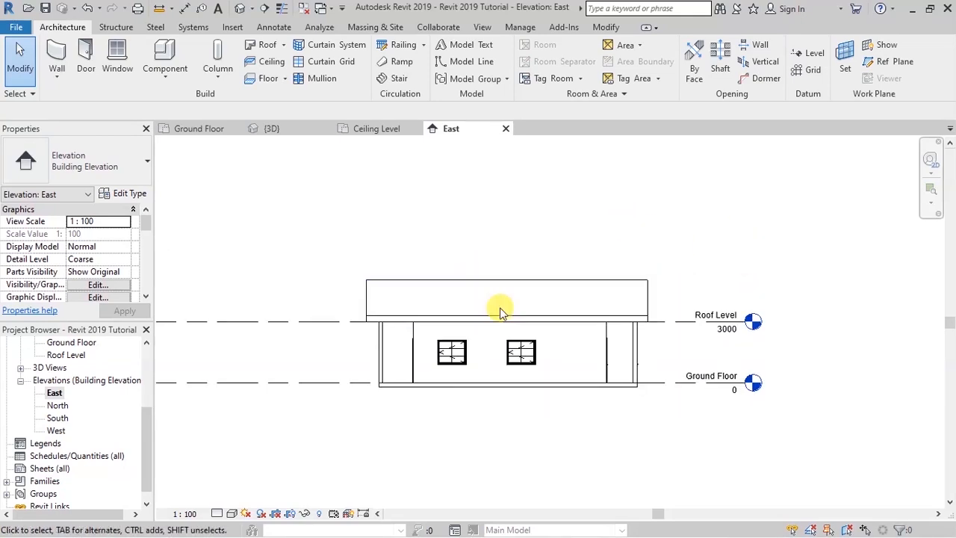
{"action": "scroll", "coordinate": [514, 320], "scroll_direction": "up", "scroll_amount": 1}
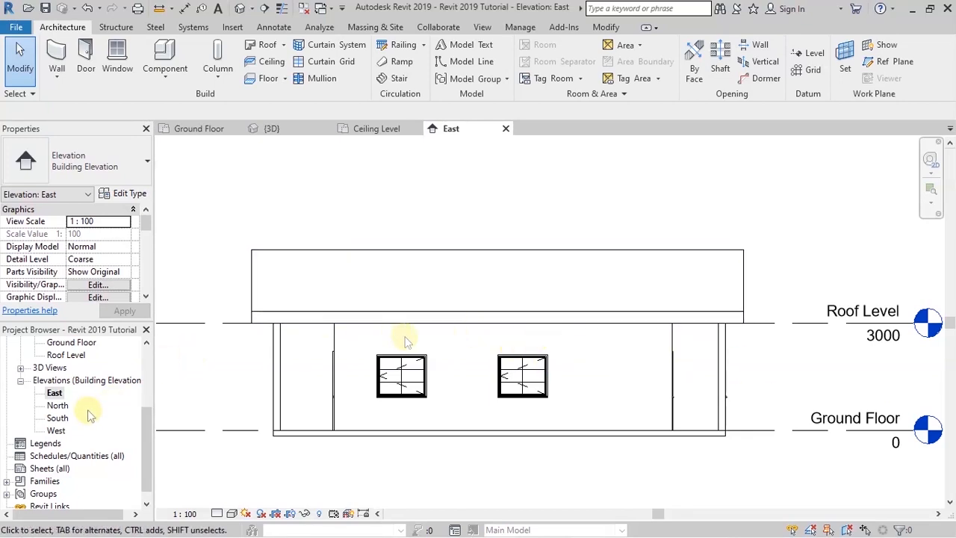
- Open the North and South elevations in turn and examine the gable ends with their grids and levels
{"action": "double_click", "coordinate": [58, 406]}
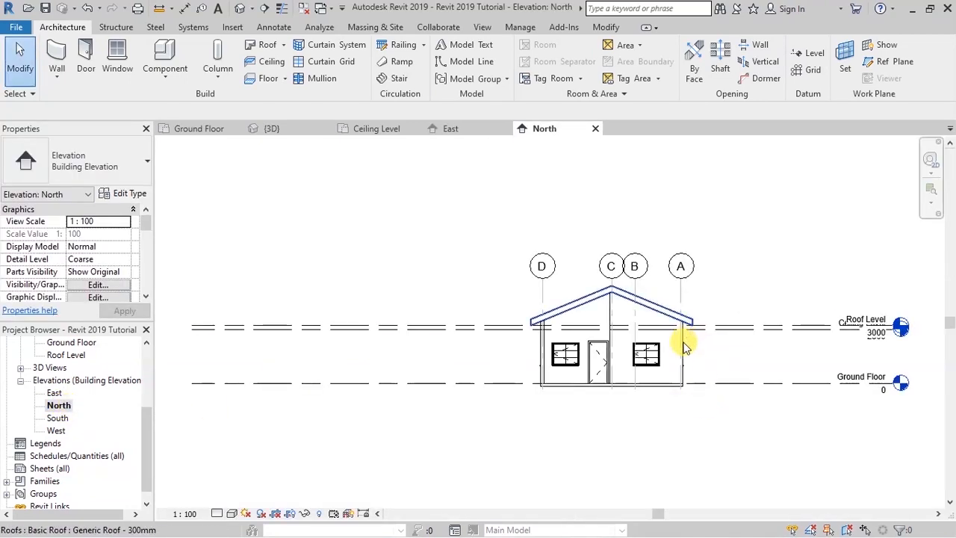
{"action": "scroll", "coordinate": [694, 344], "scroll_direction": "up", "scroll_amount": 3}
{"action": "scroll", "coordinate": [556, 347], "scroll_direction": "up", "scroll_amount": 1}
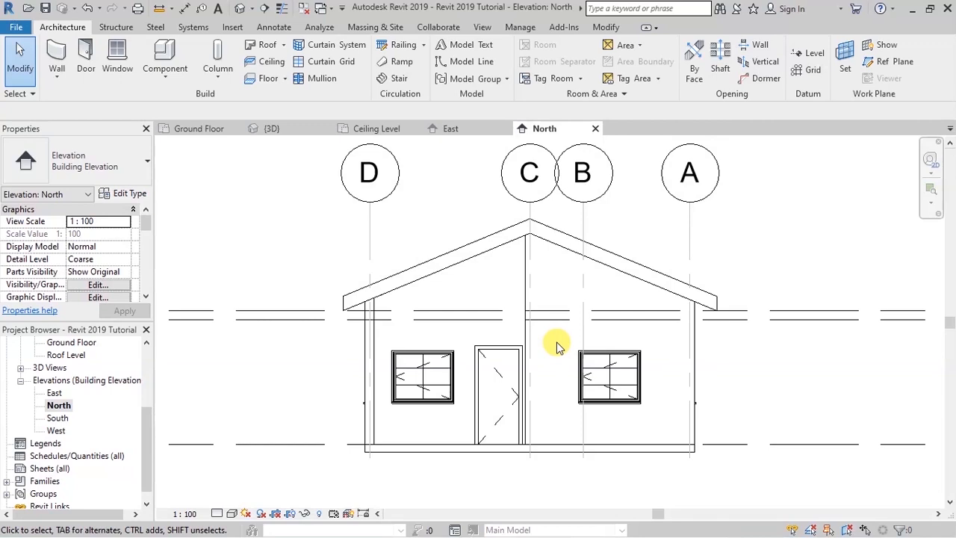
{"action": "double_click", "coordinate": [57, 419]}
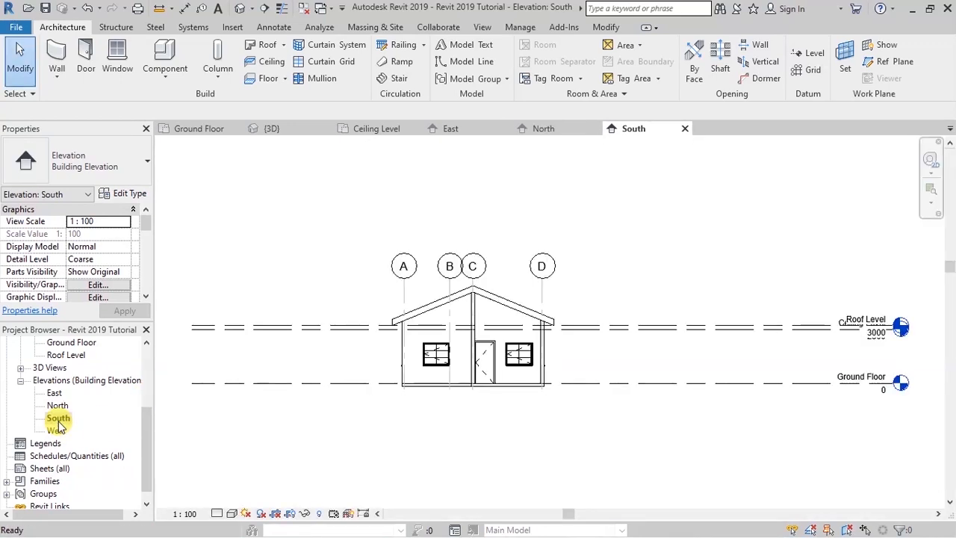
{"action": "scroll", "coordinate": [431, 325], "scroll_direction": "up", "scroll_amount": 3}
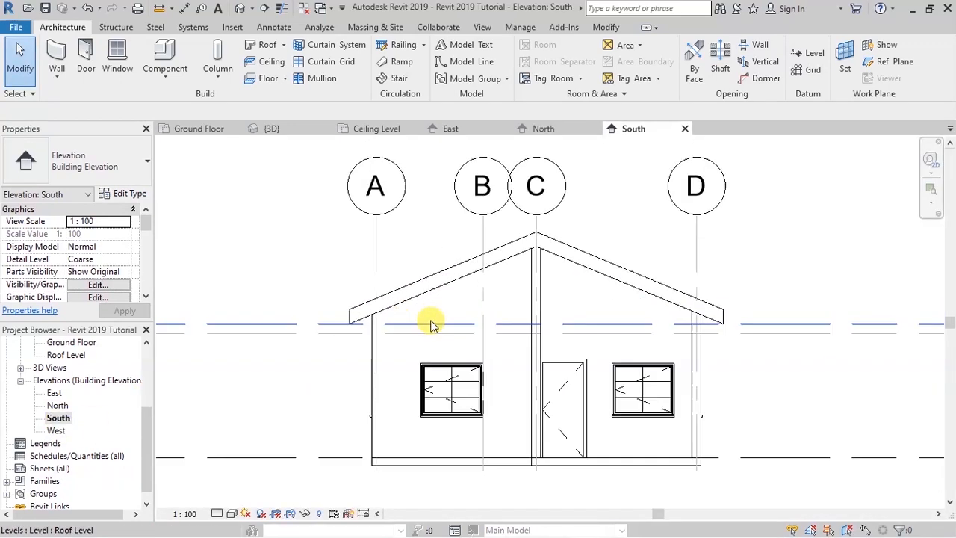
- Open the West elevation and save the project
{"action": "double_click", "coordinate": [56, 430]}
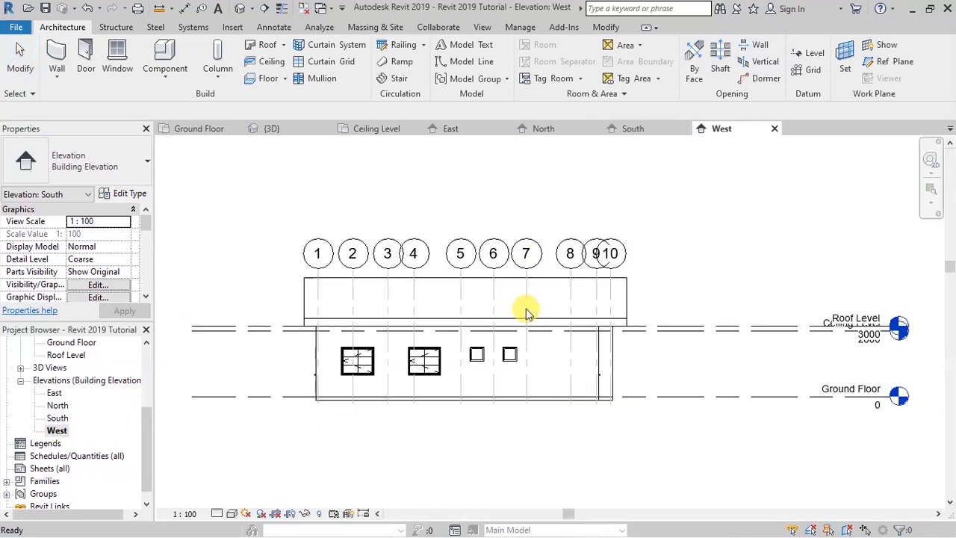
{"action": "scroll", "coordinate": [341, 280], "scroll_direction": "up", "scroll_amount": 3}
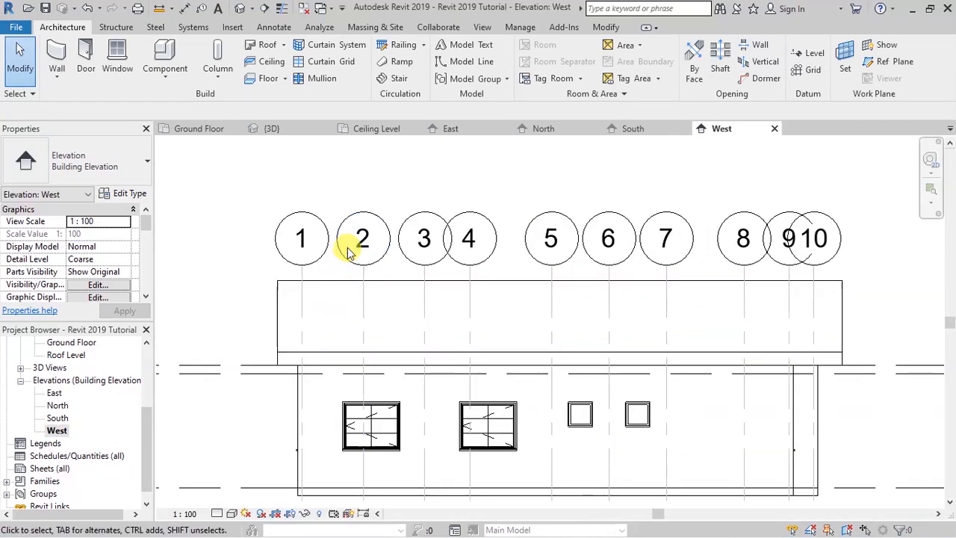
{"action": "scroll", "coordinate": [346, 250], "scroll_direction": "down", "scroll_amount": 1}
{"action": "scroll", "coordinate": [465, 390], "scroll_direction": "up", "scroll_amount": 1}
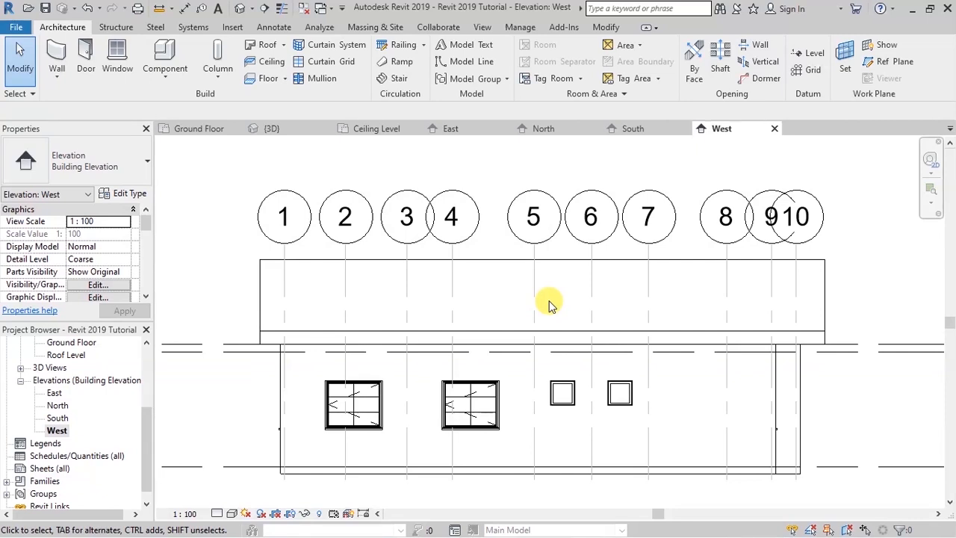
{"action": "key", "text": "ctrl+s"}
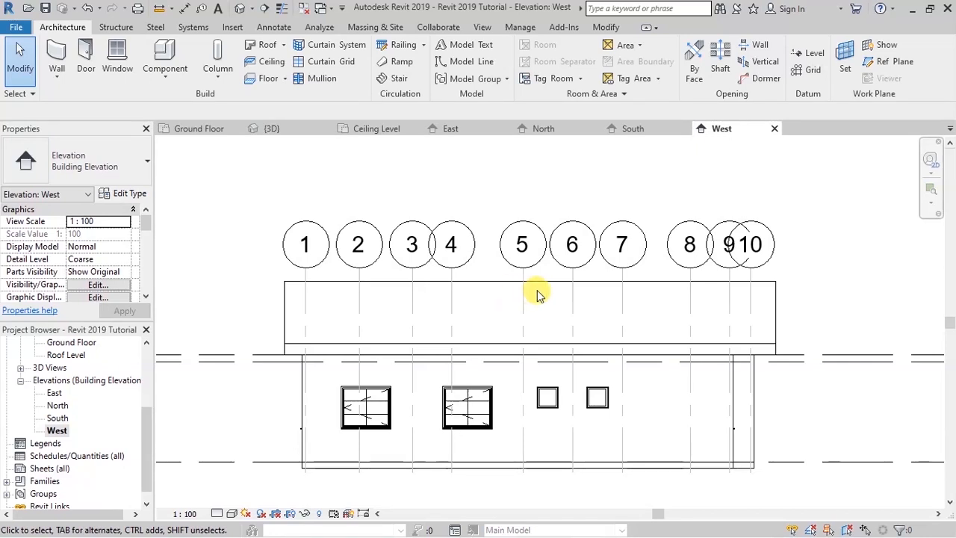
- Hide all grid lines 1 to 10 as elements in the West elevation
{"action": "scroll", "coordinate": [523, 294], "scroll_direction": "down", "scroll_amount": 3}
{"action": "scroll", "coordinate": [550, 296], "scroll_direction": "up", "scroll_amount": 2}
{"action": "scroll", "coordinate": [532, 294], "scroll_direction": "up", "scroll_amount": 2}
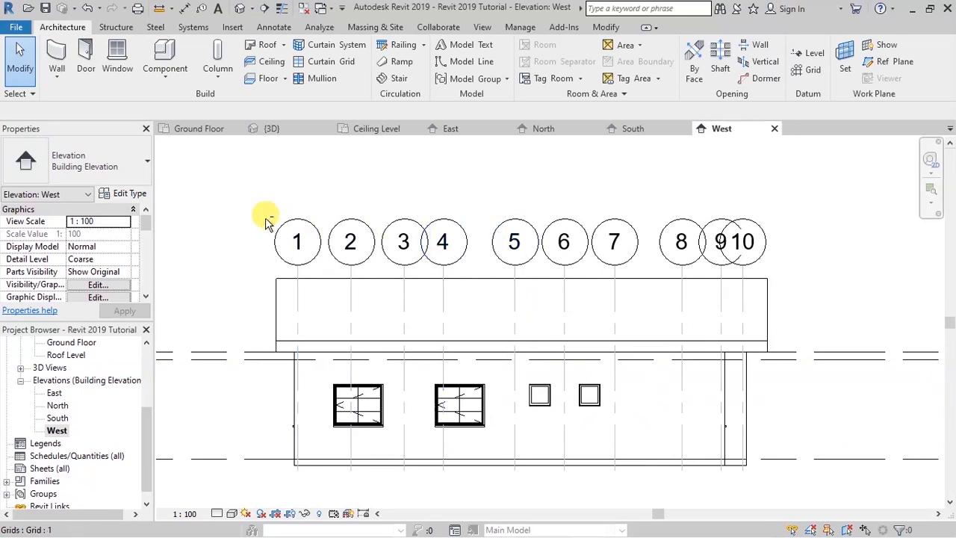
{"action": "left_click_drag", "start_coordinate": [237, 193], "coordinate": [801, 262]}
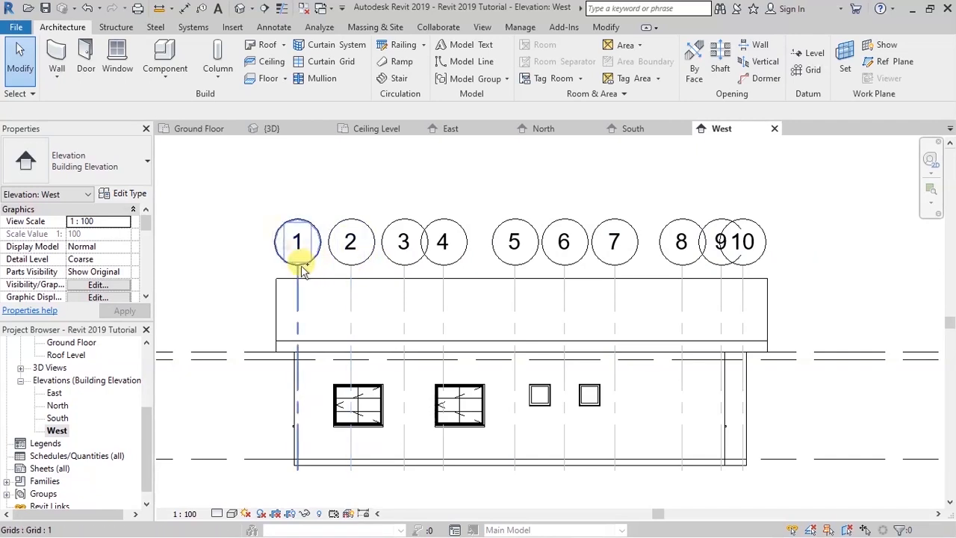
{"action": "left_click", "coordinate": [325, 271]}
{"action": "left_click", "coordinate": [351, 263], "text": "ctrl"}
{"action": "left_click", "coordinate": [407, 254], "text": "ctrl"}
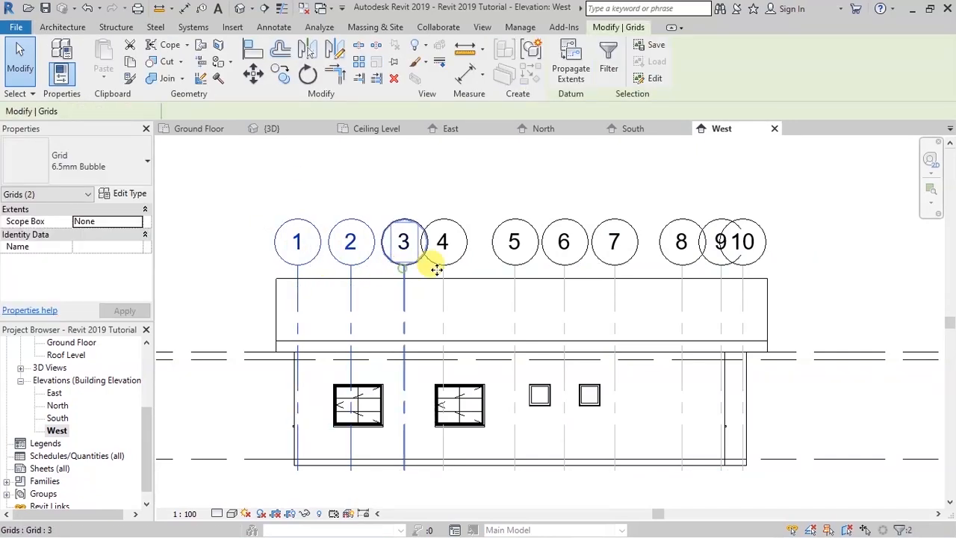
{"action": "left_click", "coordinate": [446, 273], "text": "ctrl"}
{"action": "left_click", "coordinate": [518, 266], "text": "ctrl"}
{"action": "left_click", "coordinate": [565, 271], "text": "ctrl"}
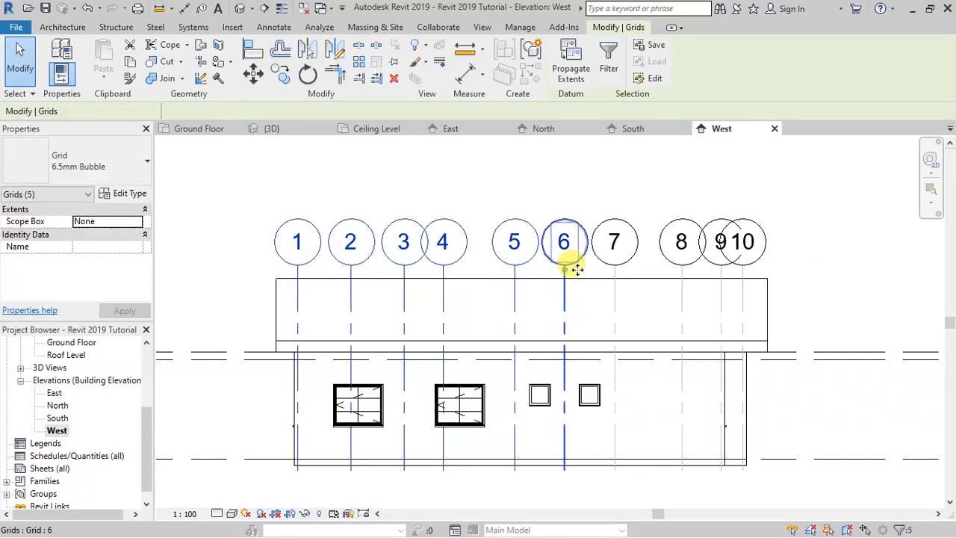
{"action": "left_click", "coordinate": [614, 270], "text": "ctrl"}
{"action": "left_click", "coordinate": [680, 269], "text": "ctrl"}
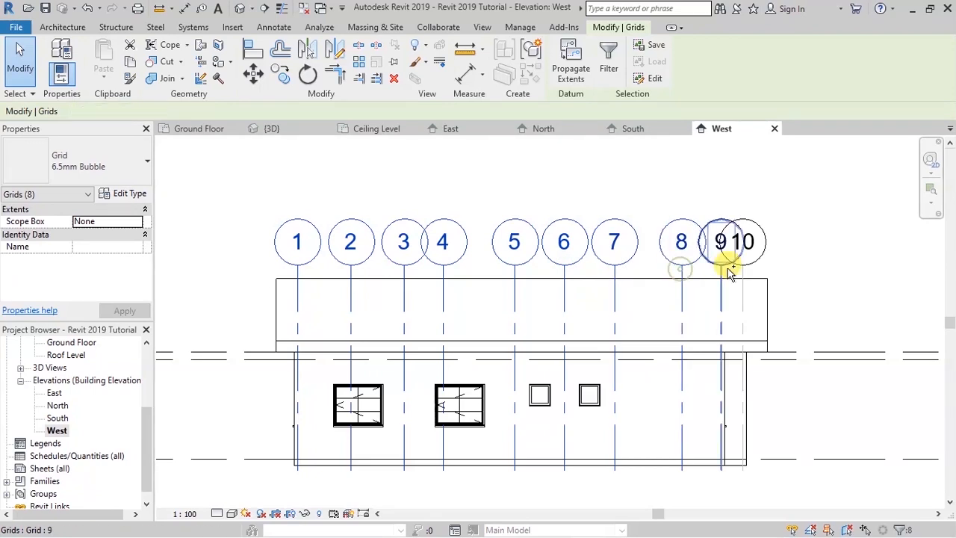
{"action": "left_click", "coordinate": [735, 274], "text": "ctrl"}
{"action": "left_click", "coordinate": [721, 256], "text": "ctrl"}
{"action": "right_click", "coordinate": [556, 194]}
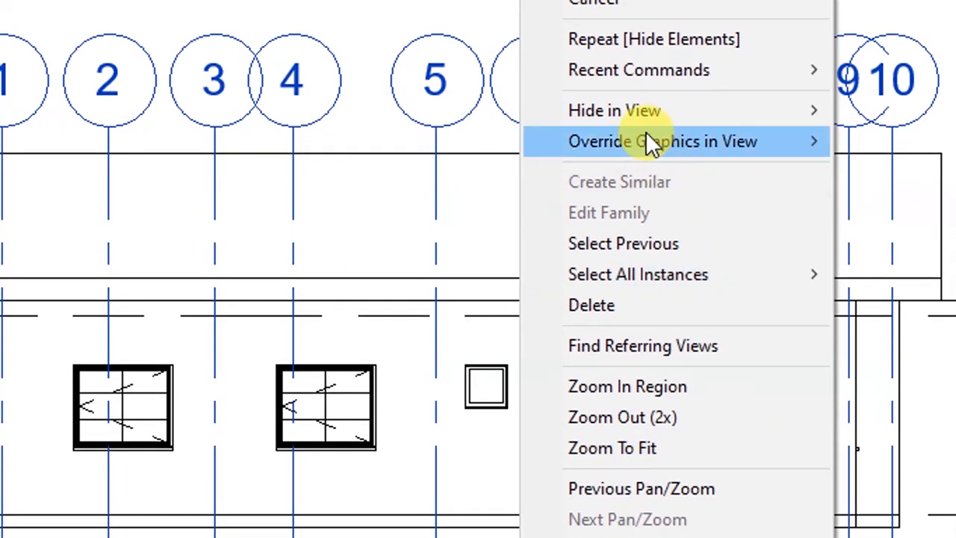
{"action": "mouse_move", "coordinate": [653, 113]}
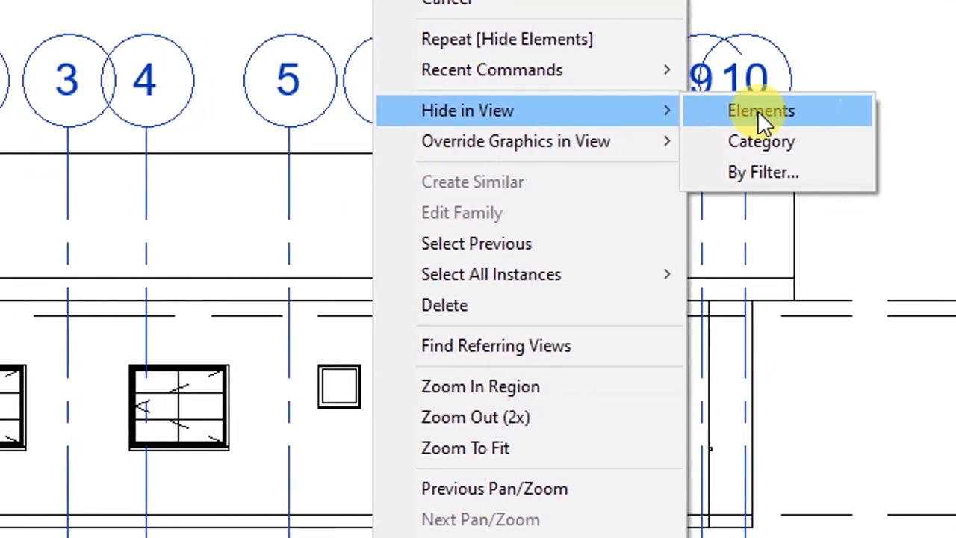
{"action": "left_click", "coordinate": [904, 112]}
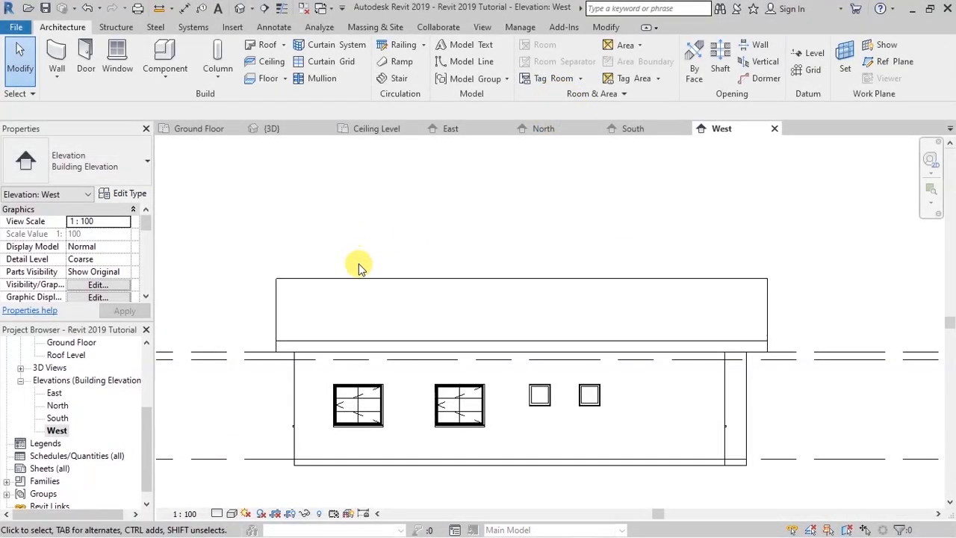
- Hide the Ceiling Level line as an element in the West elevation, leaving the Roof Level and Ground Floor lines shown
{"action": "scroll", "coordinate": [400, 286], "scroll_direction": "down", "scroll_amount": 2}
{"action": "scroll", "coordinate": [376, 309], "scroll_direction": "up", "scroll_amount": 3}
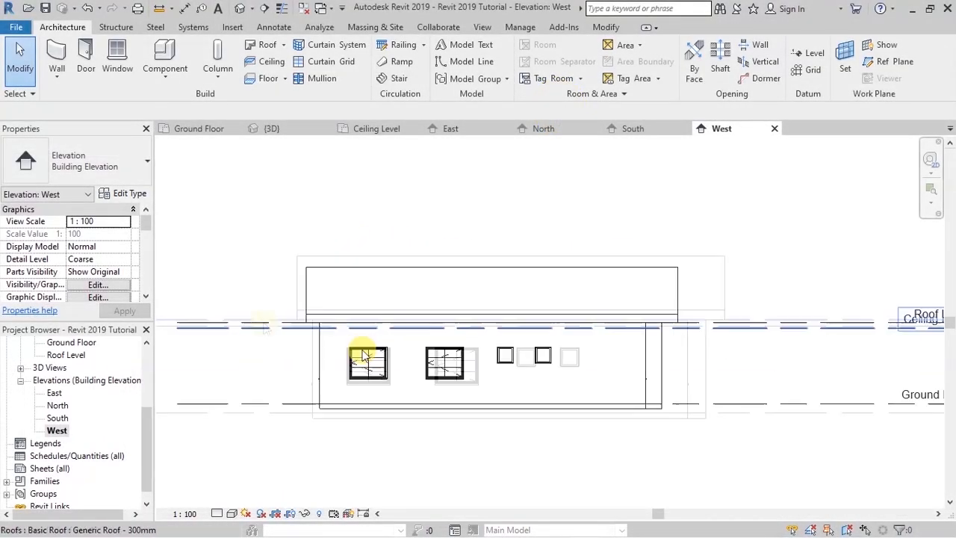
{"action": "left_click", "coordinate": [287, 326]}
{"action": "scroll", "coordinate": [512, 281], "scroll_direction": "down", "scroll_amount": 1}
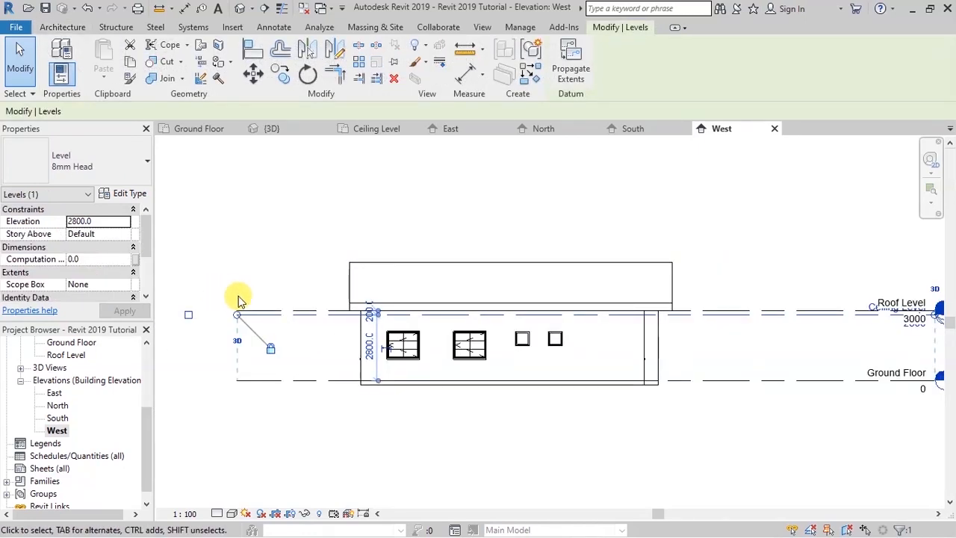
{"action": "scroll", "coordinate": [202, 312], "scroll_direction": "up", "scroll_amount": 3}
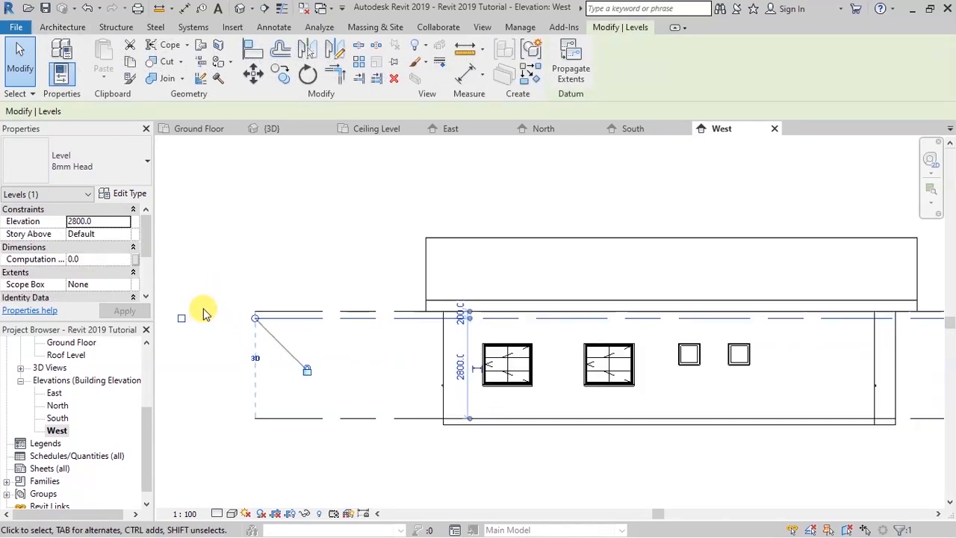
{"action": "scroll", "coordinate": [366, 370], "scroll_direction": "up", "scroll_amount": 1}
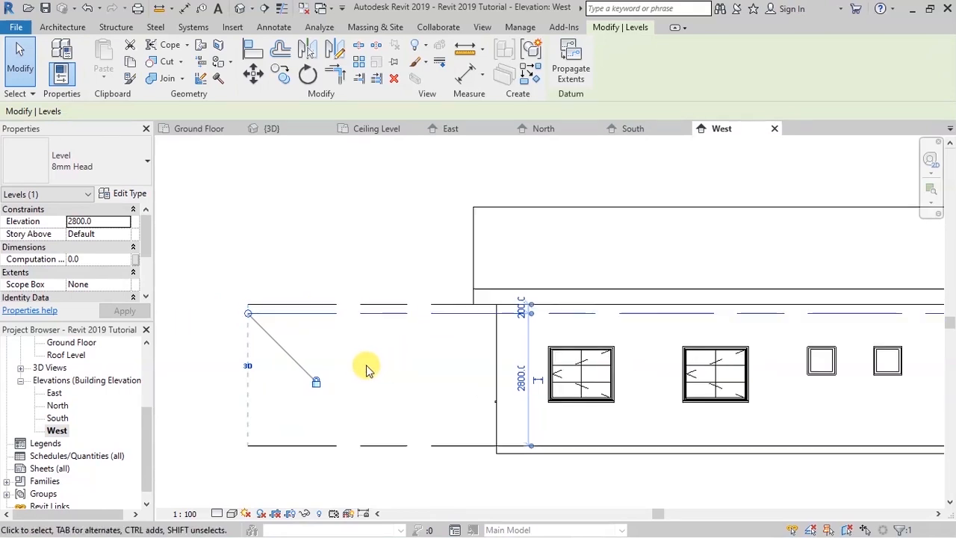
{"action": "right_click", "coordinate": [331, 326]}
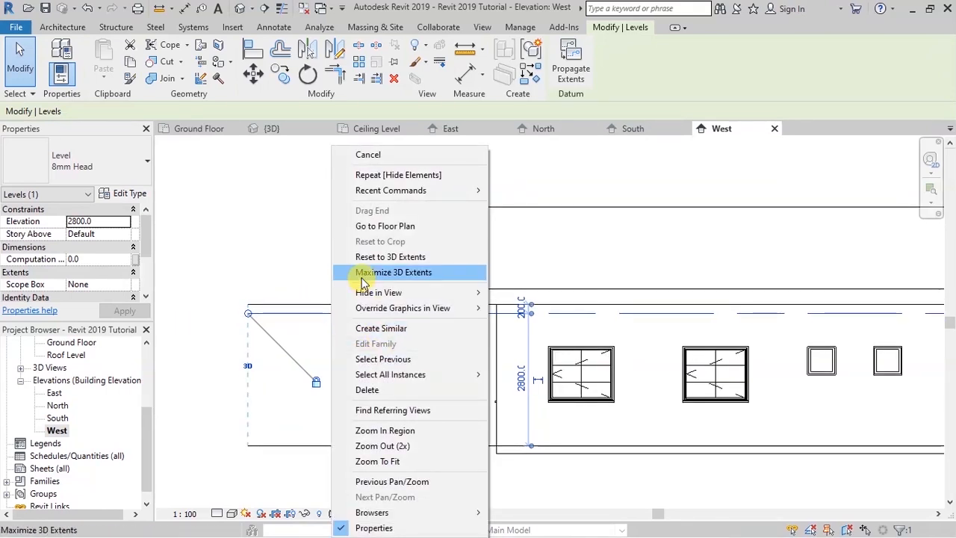
{"action": "mouse_move", "coordinate": [340, 292]}
{"action": "left_click", "coordinate": [539, 295]}
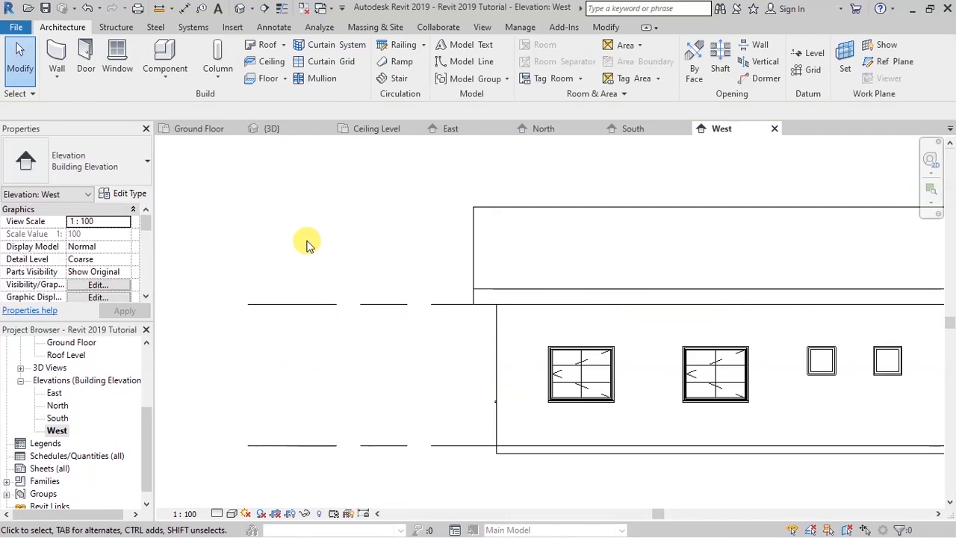
- Save the project with the cleaned-up West elevation and close that view
{"action": "scroll", "coordinate": [271, 358], "scroll_direction": "down", "scroll_amount": 3}
{"action": "scroll", "coordinate": [250, 379], "scroll_direction": "down", "scroll_amount": 1}
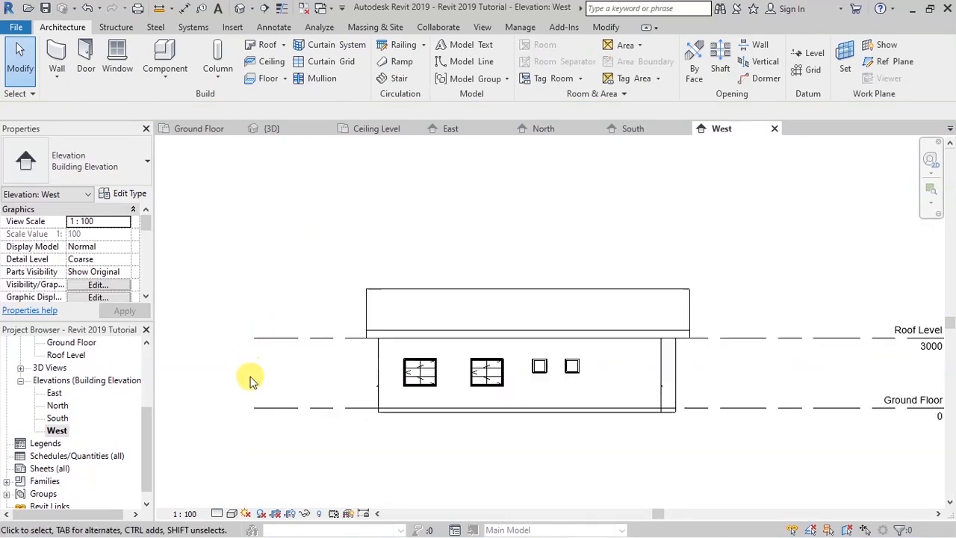
{"action": "scroll", "coordinate": [253, 368], "scroll_direction": "down", "scroll_amount": 1}
{"action": "scroll", "coordinate": [409, 300], "scroll_direction": "up", "scroll_amount": 1}
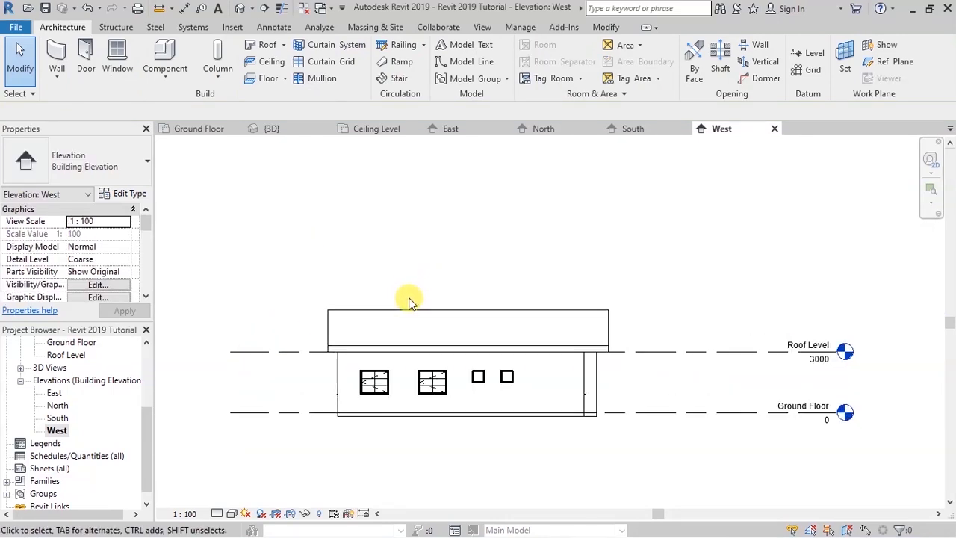
{"action": "scroll", "coordinate": [409, 300], "scroll_direction": "up", "scroll_amount": 1}
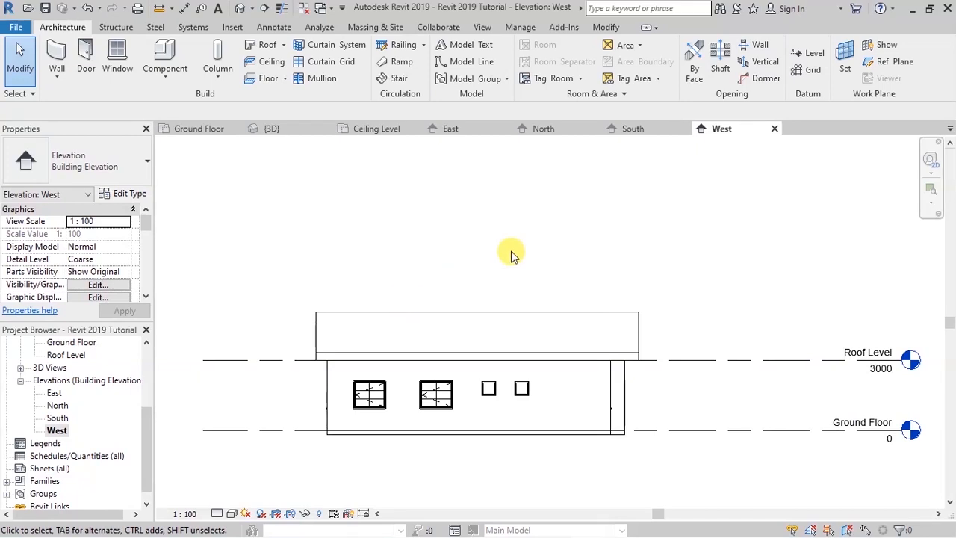
{"action": "key", "text": "ctrl+s"}
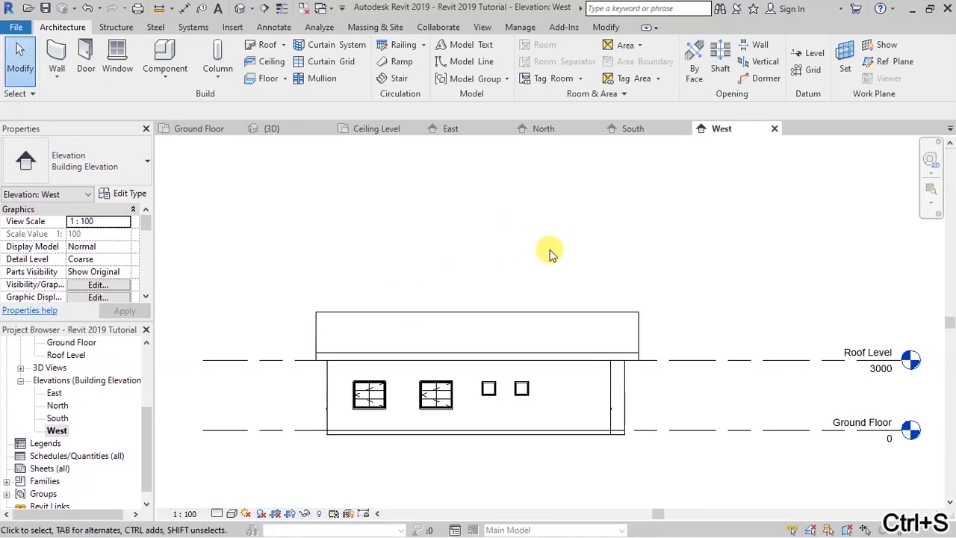
{"action": "left_click", "coordinate": [774, 130]}
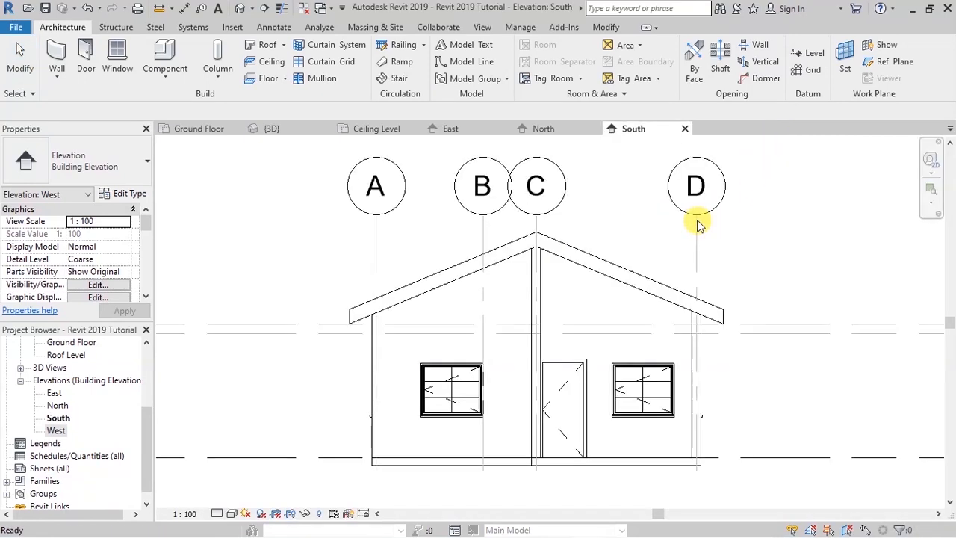
- Hide the Ceiling Level line as an element in the South elevation
{"action": "scroll", "coordinate": [635, 241], "scroll_direction": "down", "scroll_amount": 2}
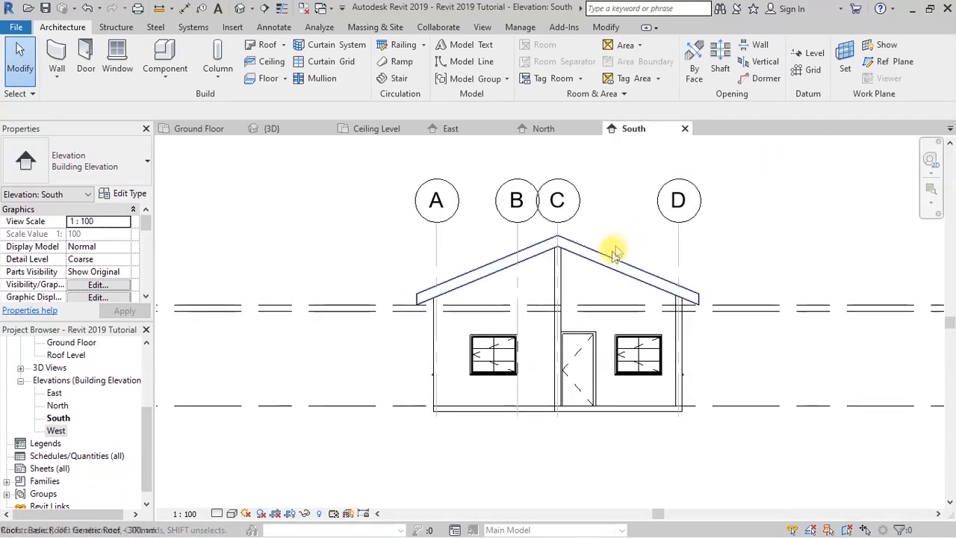
{"action": "left_click", "coordinate": [349, 312]}
{"action": "right_click", "coordinate": [353, 326]}
{"action": "mouse_move", "coordinate": [422, 293]}
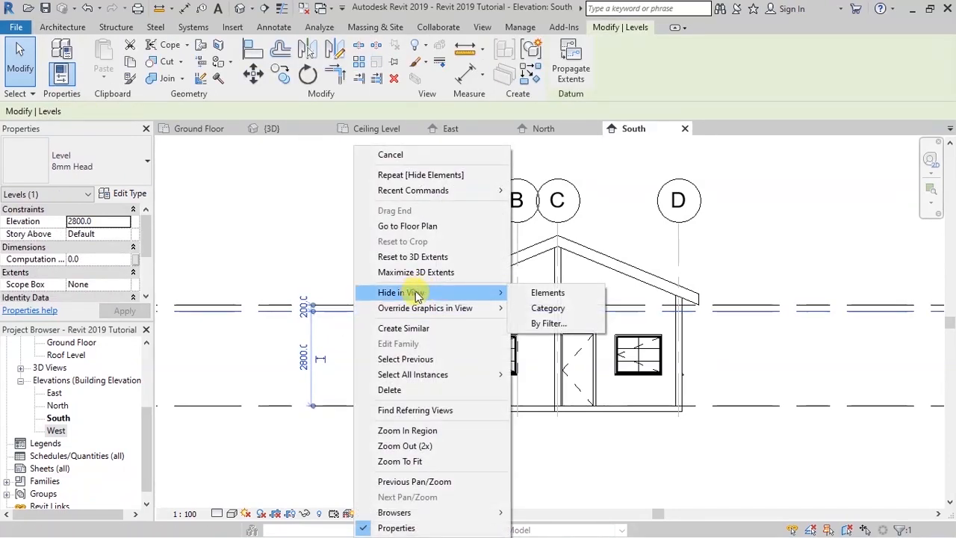
{"action": "left_click", "coordinate": [539, 291]}
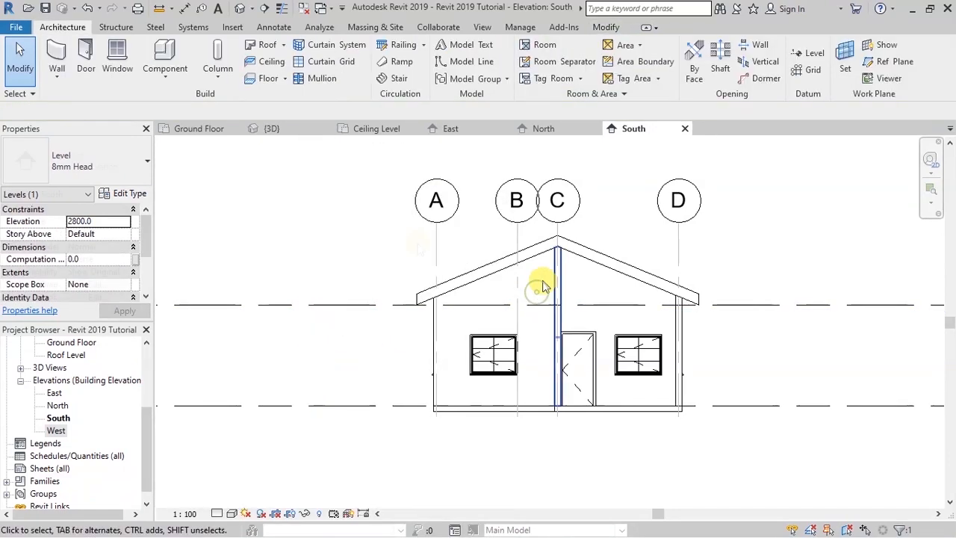
- Hide grid lines A, B, C and D as elements in the South elevation and close that view
{"action": "left_click", "coordinate": [435, 243]}
{"action": "left_click", "coordinate": [519, 238], "text": "ctrl"}
{"action": "left_click", "coordinate": [555, 229], "text": "ctrl"}
{"action": "left_click", "coordinate": [677, 236], "text": "ctrl"}
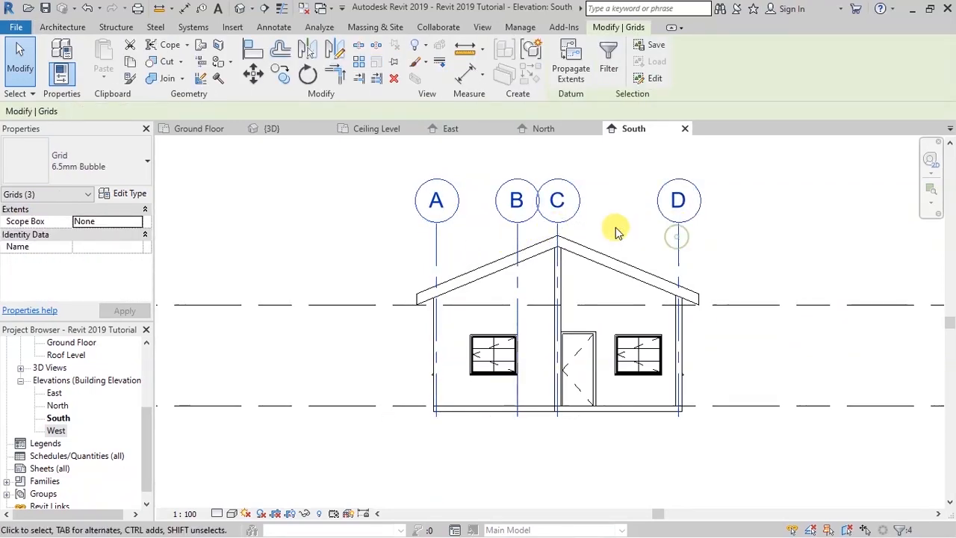
{"action": "right_click", "coordinate": [616, 229]}
{"action": "mouse_move", "coordinate": [672, 292]}
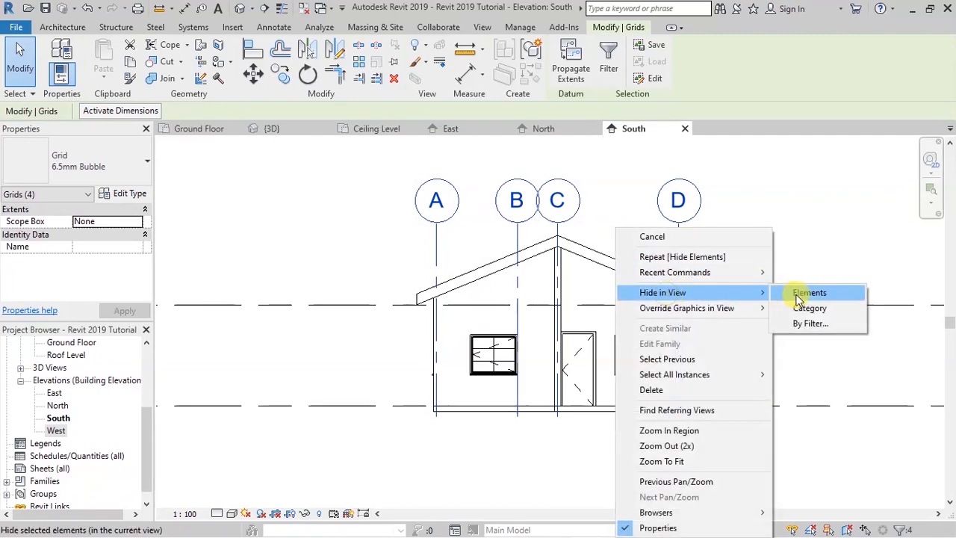
{"action": "left_click", "coordinate": [743, 292]}
{"action": "scroll", "coordinate": [619, 235], "scroll_direction": "up", "scroll_amount": 1}
{"action": "scroll", "coordinate": [533, 228], "scroll_direction": "down", "scroll_amount": 3}
{"action": "scroll", "coordinate": [455, 309], "scroll_direction": "up", "scroll_amount": 2}
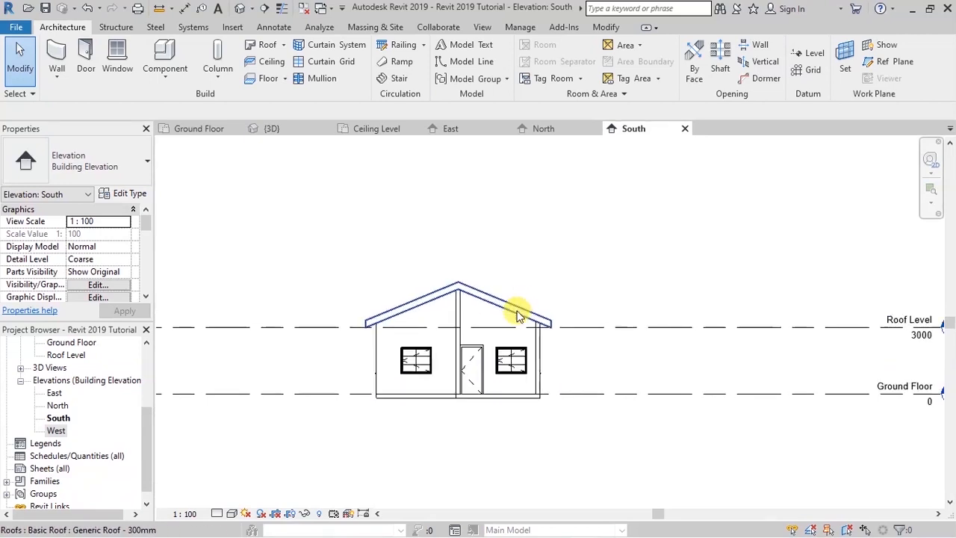
{"action": "scroll", "coordinate": [406, 351], "scroll_direction": "up", "scroll_amount": 2}
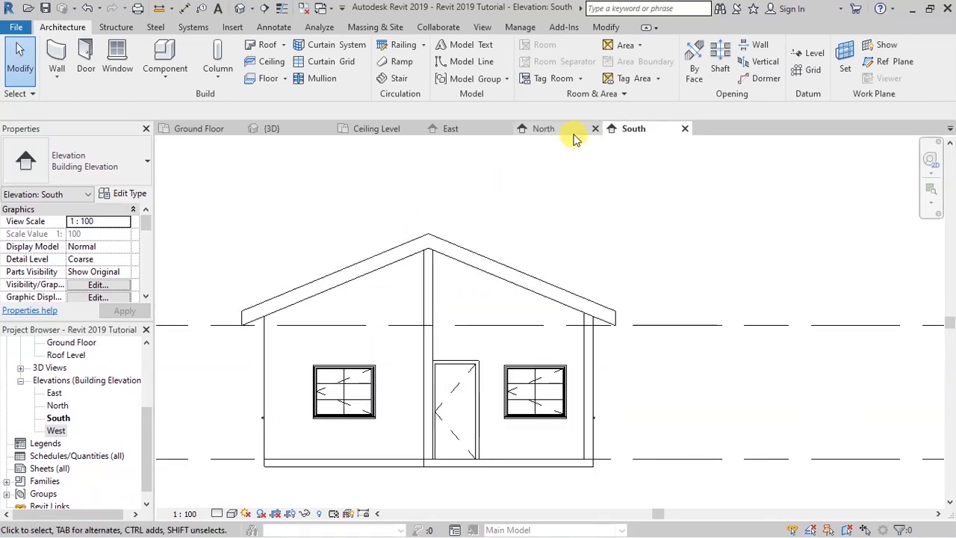
{"action": "left_click", "coordinate": [685, 129]}
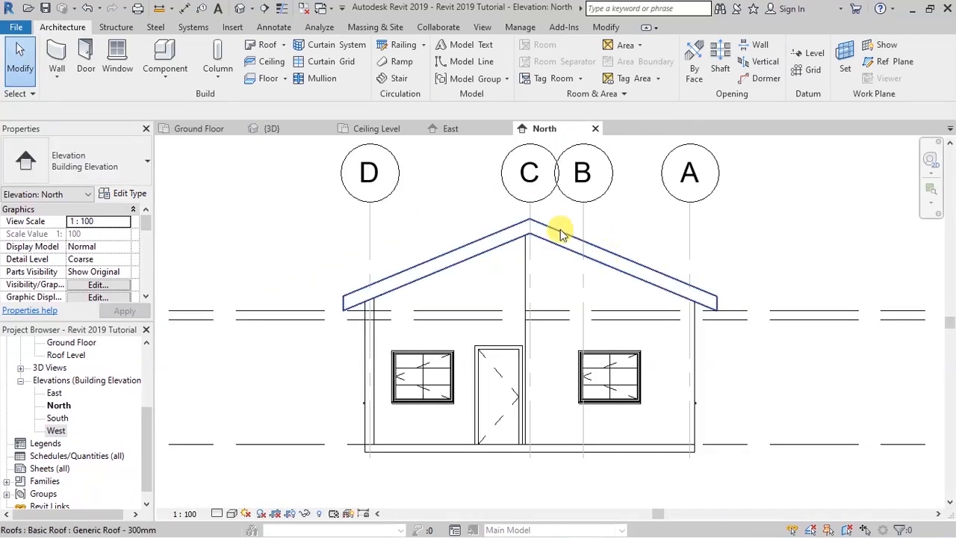
- Hide the Ceiling Level line as an element in the North elevation
{"action": "left_click", "coordinate": [299, 321]}
{"action": "right_click", "coordinate": [298, 322]}
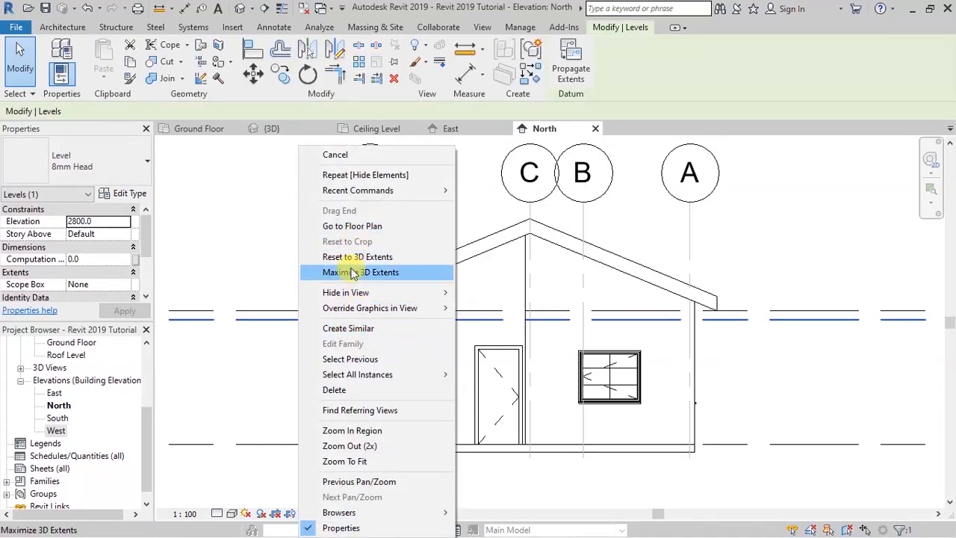
{"action": "mouse_move", "coordinate": [351, 292]}
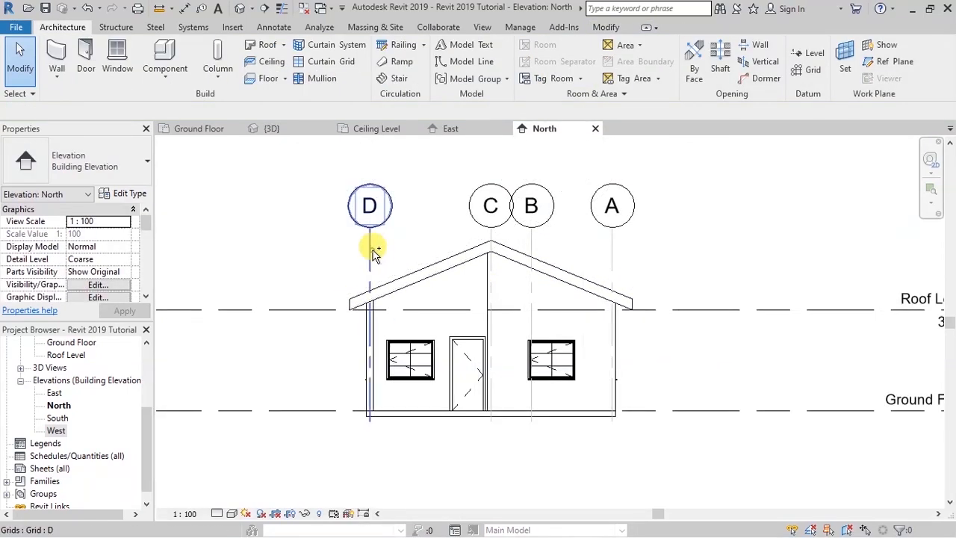
- Hide grid lines D, C, B and A as elements in the North elevation
{"action": "left_click", "coordinate": [374, 250]}
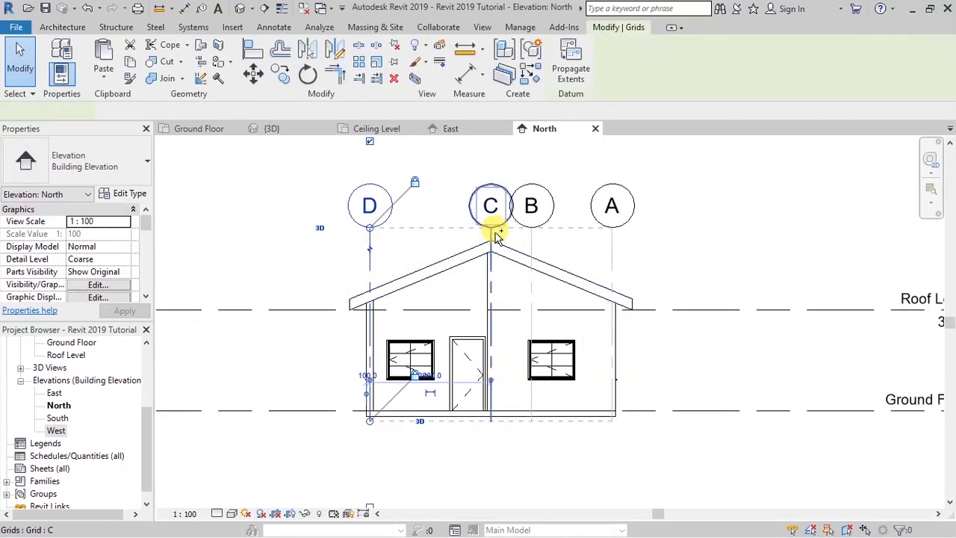
{"action": "left_click", "coordinate": [492, 224]}
{"action": "left_click", "coordinate": [532, 233], "text": "ctrl"}
{"action": "left_click", "coordinate": [616, 240], "text": "ctrl"}
{"action": "right_click", "coordinate": [572, 233]}
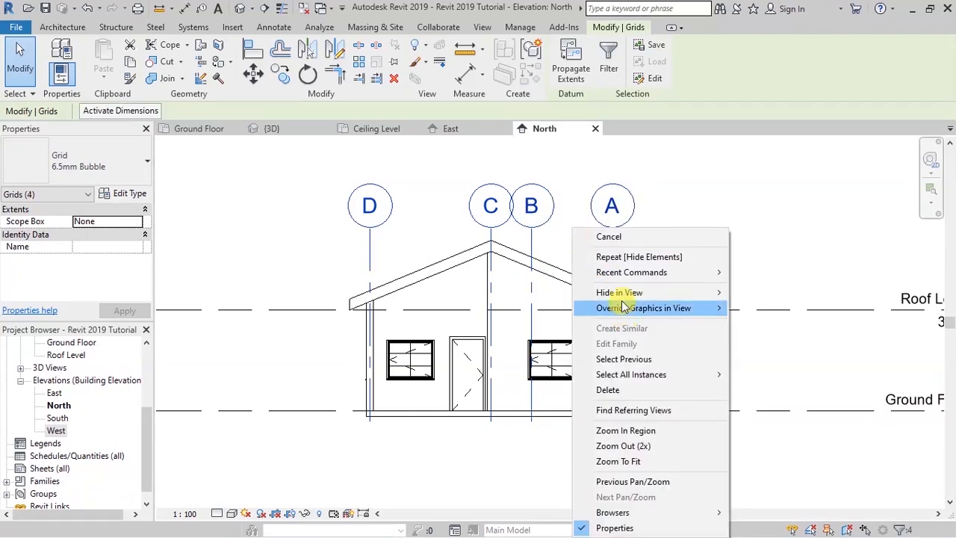
{"action": "mouse_move", "coordinate": [672, 292]}
{"action": "left_click", "coordinate": [754, 292]}
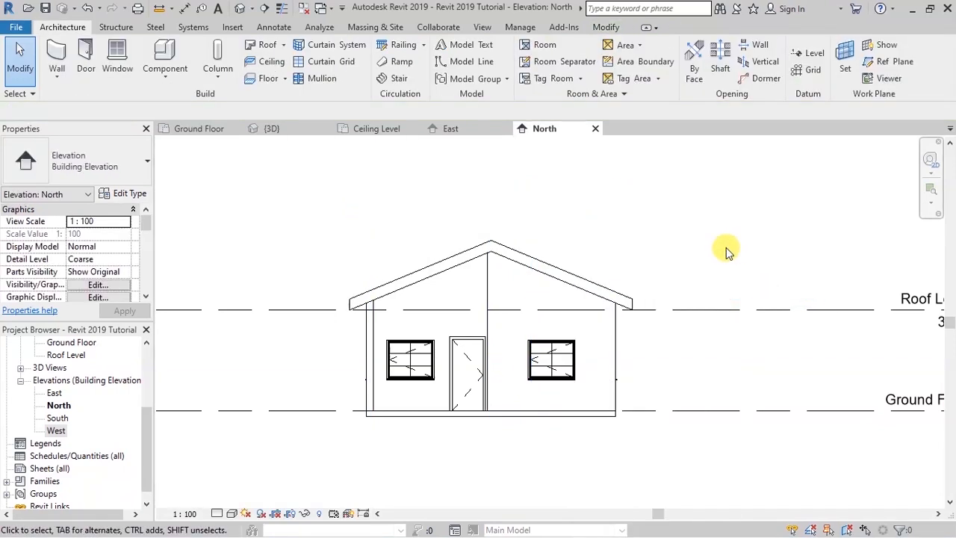
{"action": "scroll", "coordinate": [407, 368], "scroll_direction": "down", "scroll_amount": 2}
{"action": "scroll", "coordinate": [475, 321], "scroll_direction": "up", "scroll_amount": 1}
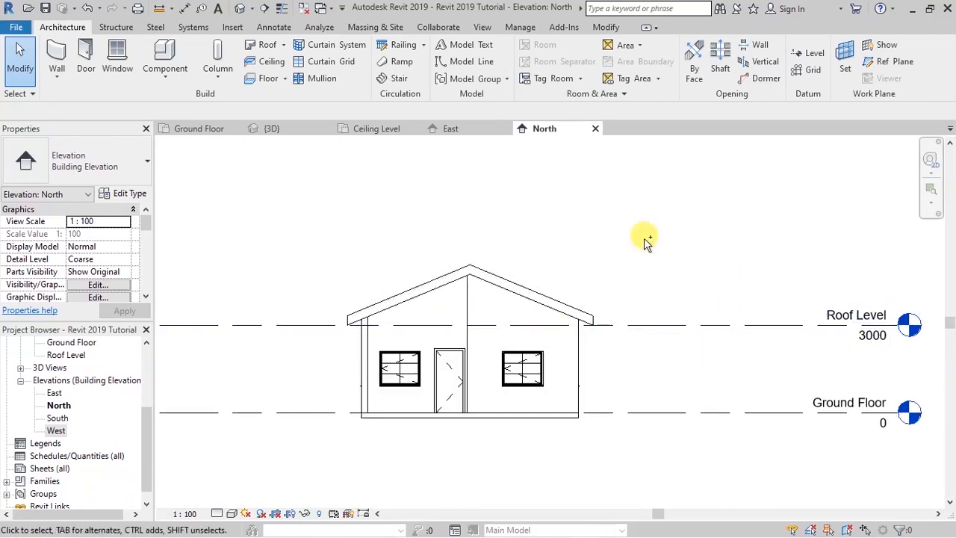
- Save the project and close the North elevation, East elevation and Ceiling Level plan views
{"action": "key", "text": "ctrl+s"}
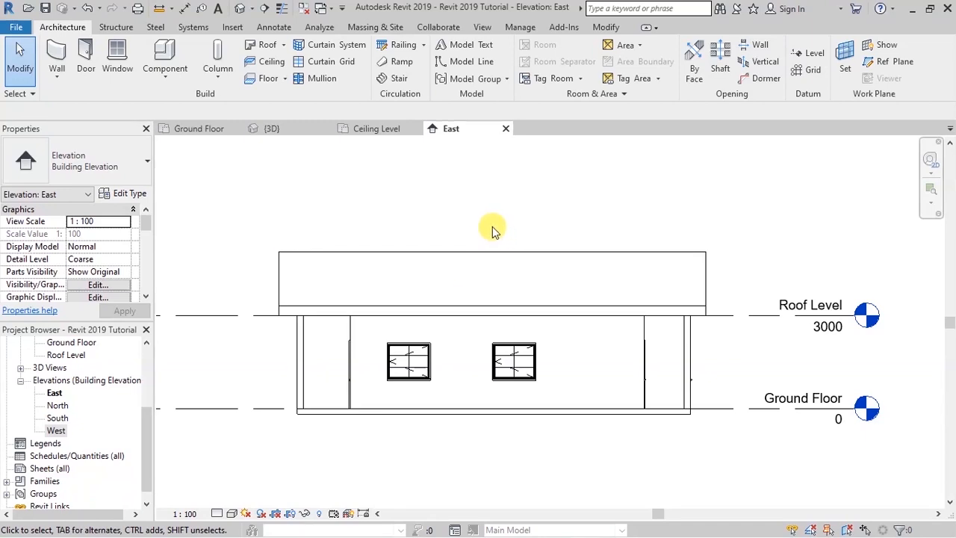
{"action": "scroll", "coordinate": [492, 226], "scroll_direction": "up", "scroll_amount": 1}
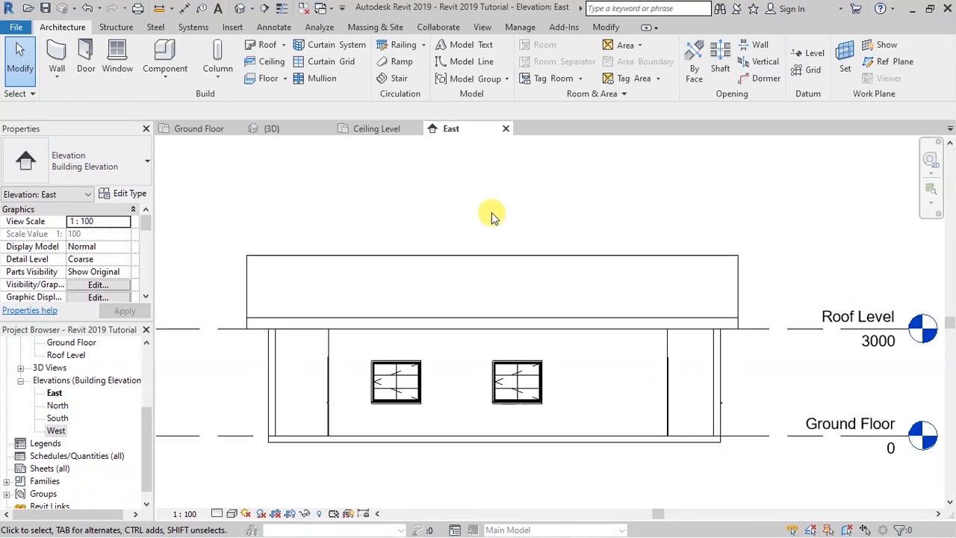
{"action": "left_click", "coordinate": [506, 132]}
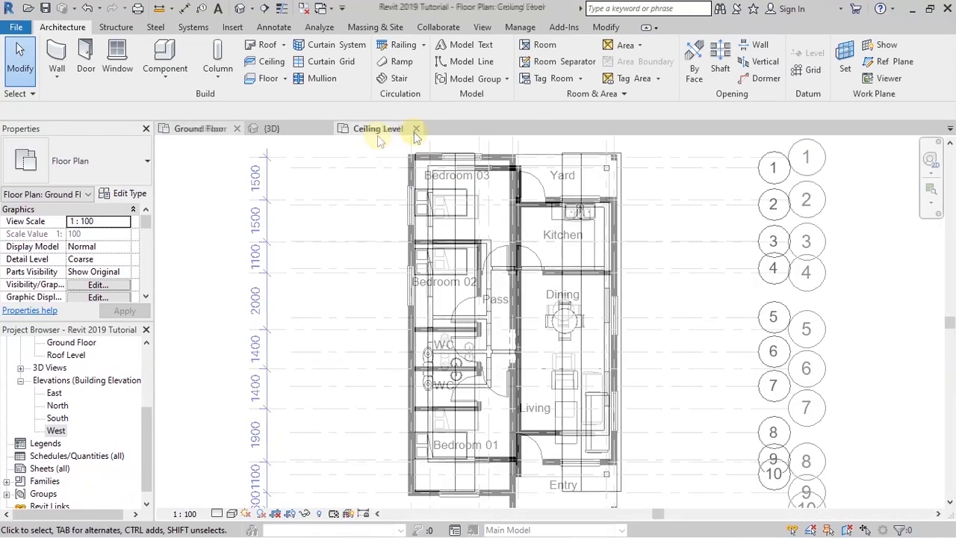
{"action": "left_click", "coordinate": [416, 130]}
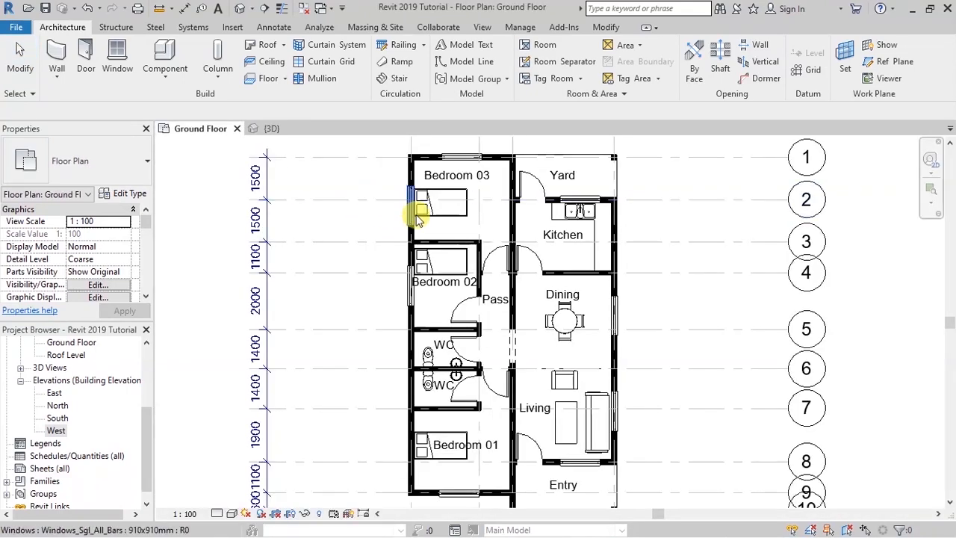
- Examine the Ground Floor plan and the 3D view, dismiss the navigation wheel, and return to the Ground Floor plan
{"action": "scroll", "coordinate": [559, 245], "scroll_direction": "down", "scroll_amount": 2}
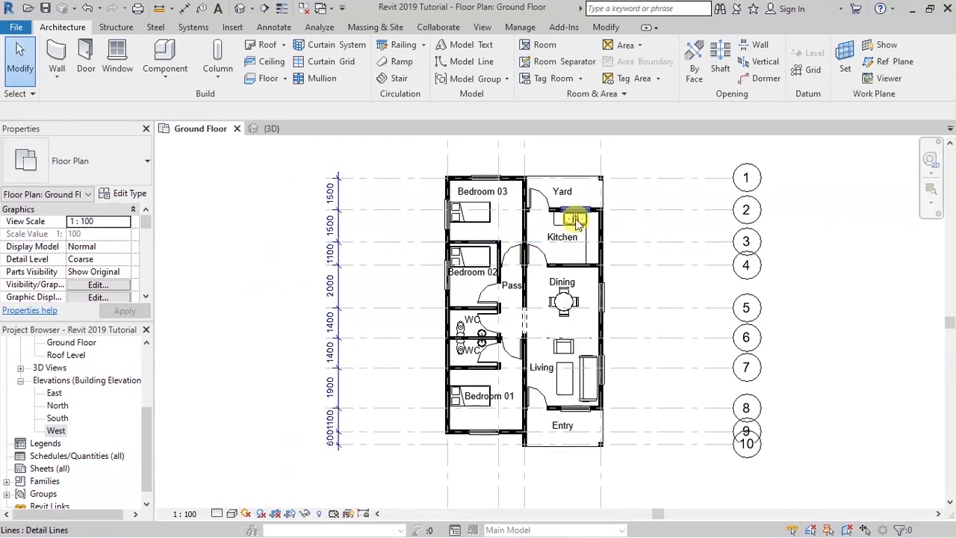
{"action": "scroll", "coordinate": [616, 224], "scroll_direction": "up", "scroll_amount": 1}
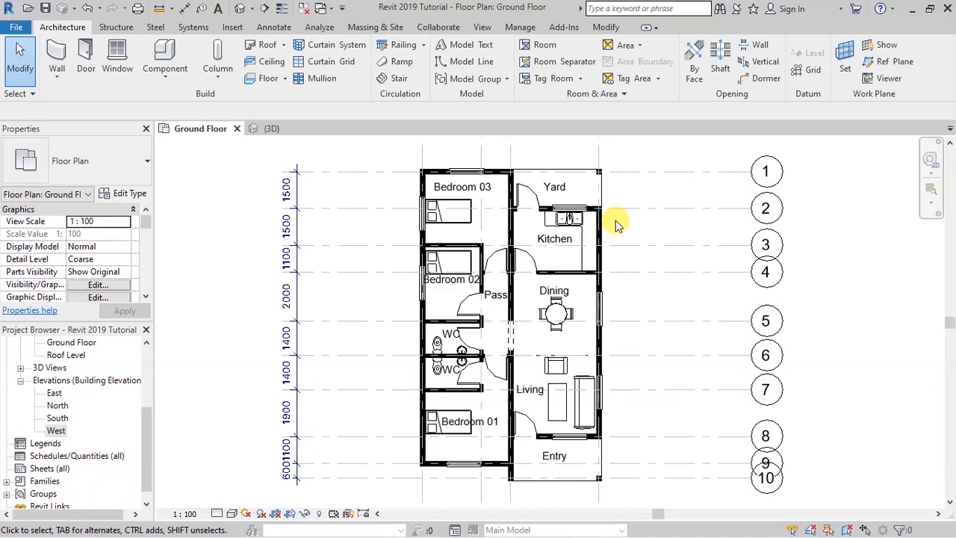
{"action": "left_click", "coordinate": [273, 128]}
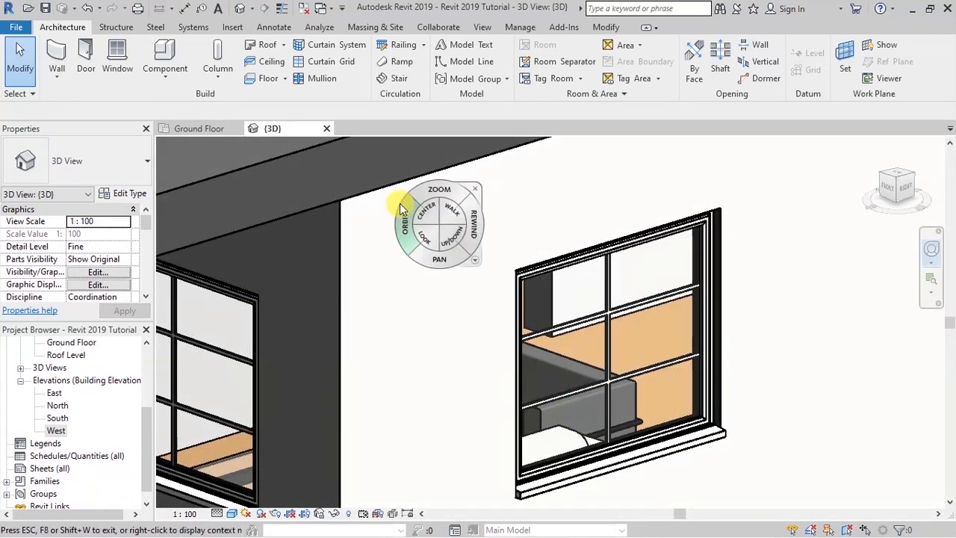
{"action": "key", "text": "Escape"}
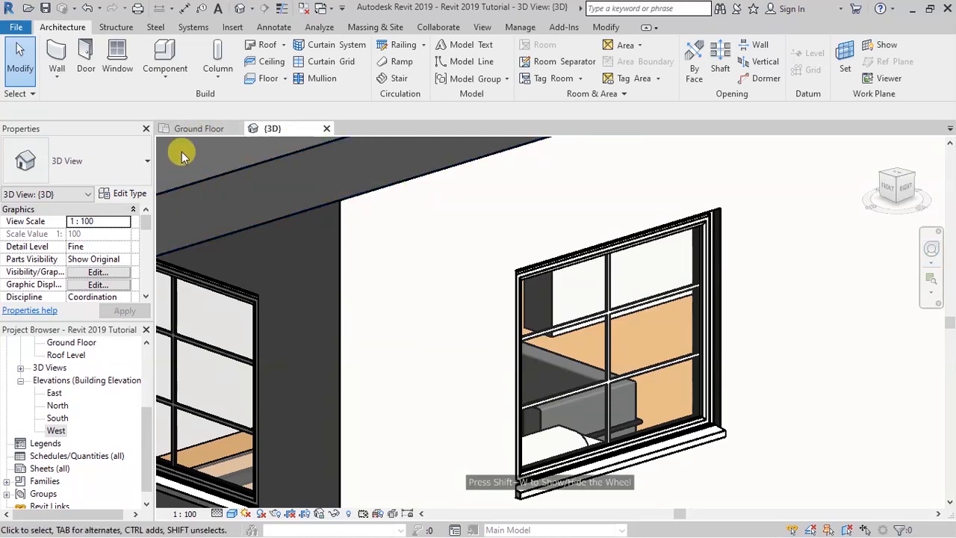
{"action": "left_click", "coordinate": [190, 128]}
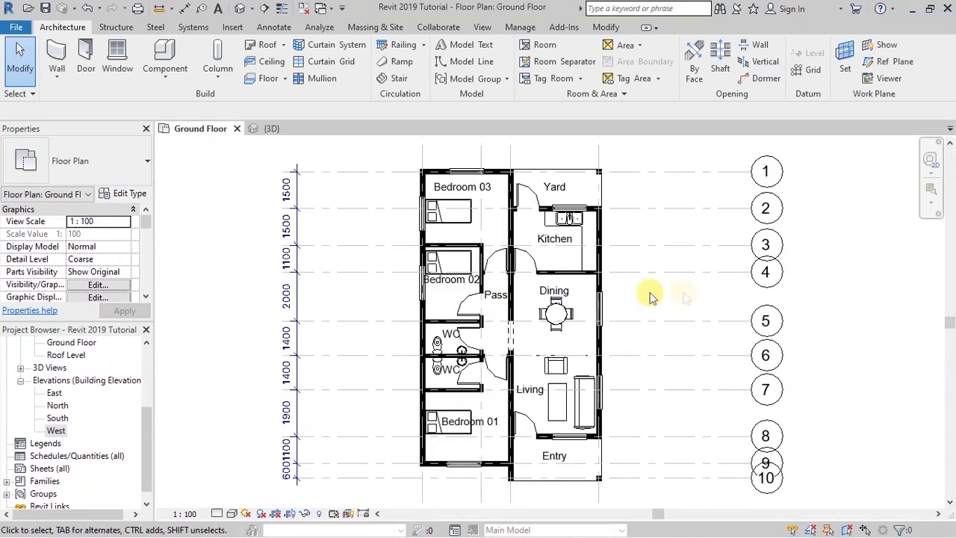
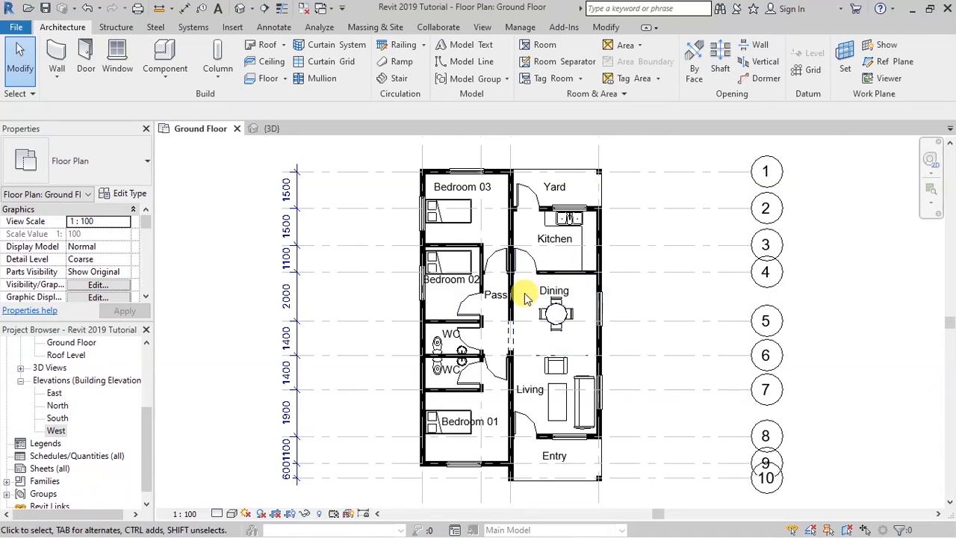
- Tag all untagged doors and windows in the Ground Floor plan with M_Door Tag and M_Window Tag, horizontal orientation, without leaders
{"action": "scroll", "coordinate": [515, 288], "scroll_direction": "up", "scroll_amount": 1}
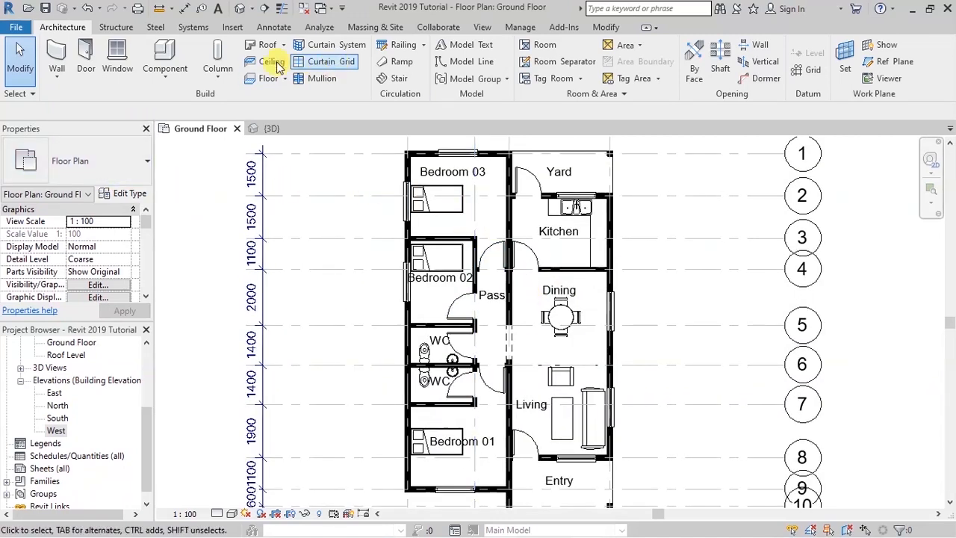
{"action": "left_click", "coordinate": [274, 27]}
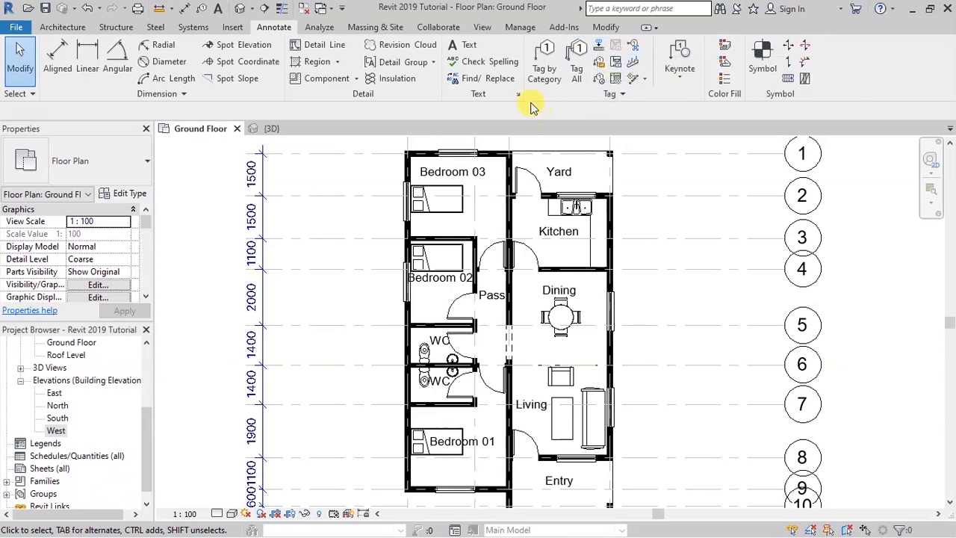
{"action": "left_click", "coordinate": [576, 58]}
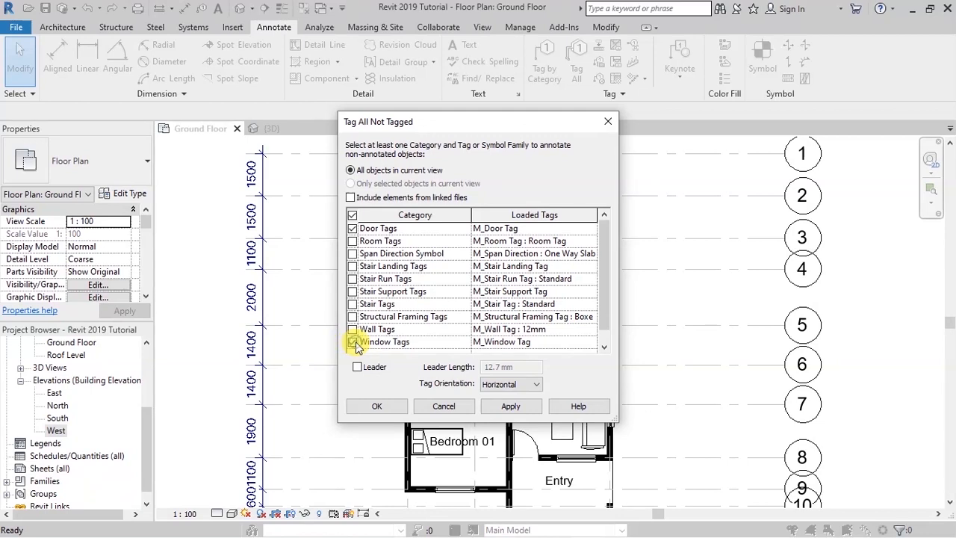
{"action": "left_click", "coordinate": [603, 351]}
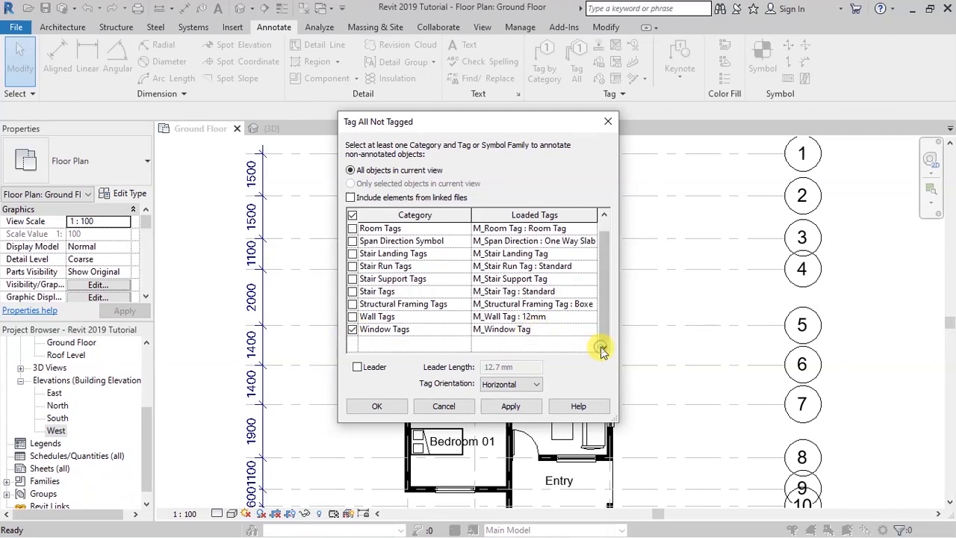
{"action": "scroll", "coordinate": [604, 343], "scroll_direction": "up", "scroll_amount": 1}
{"action": "left_click", "coordinate": [536, 384]}
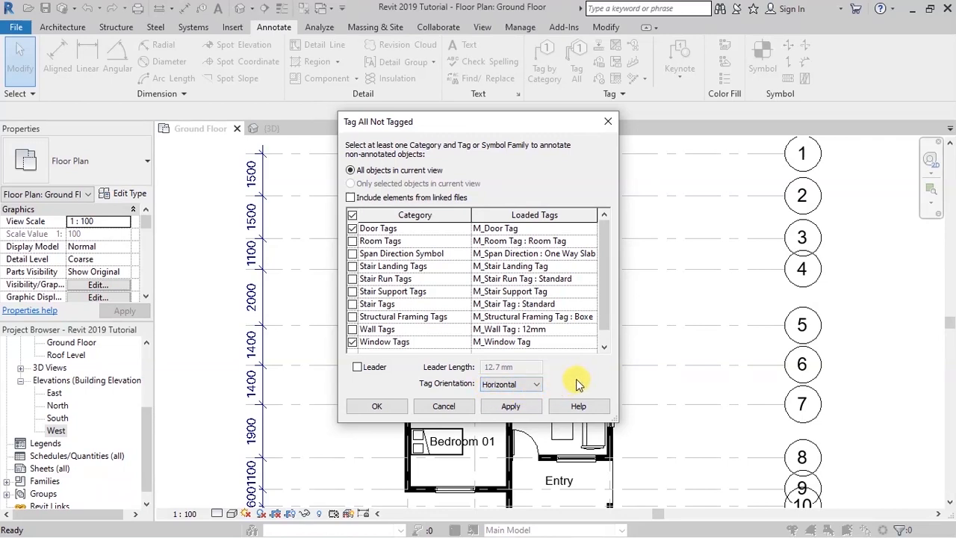
{"action": "left_click", "coordinate": [508, 405]}
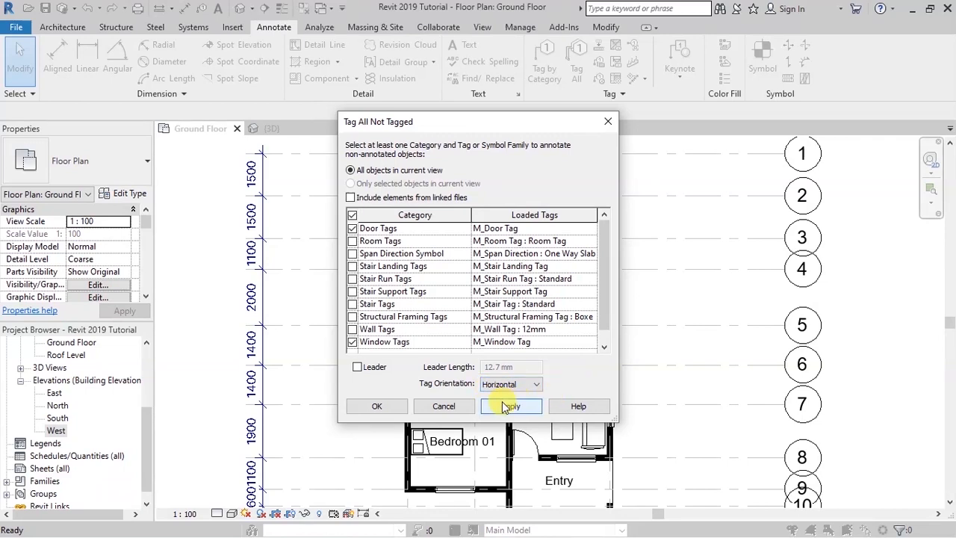
{"action": "left_click", "coordinate": [386, 410]}
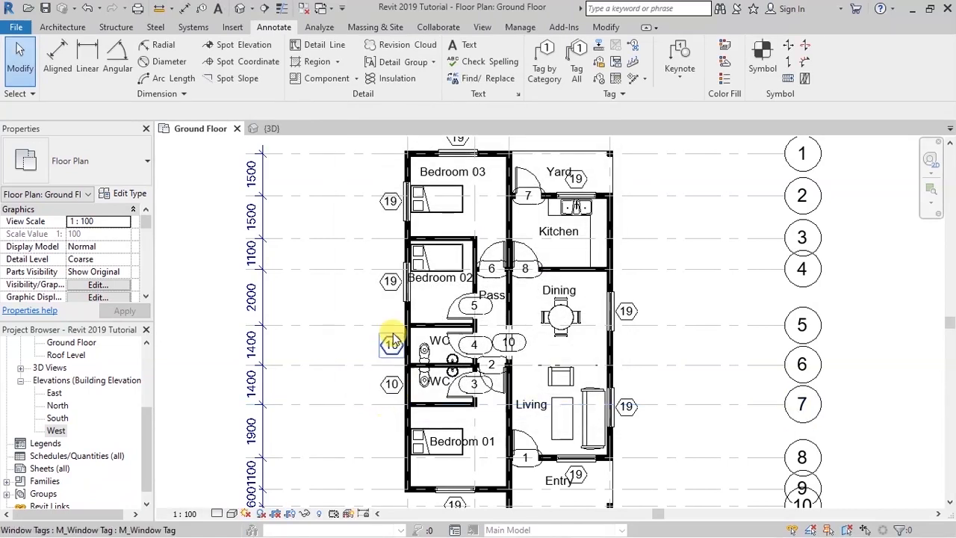
- Examine the new window and door tags around the Ground Floor plan, comparing the dining, WC, bedroom and kitchen openings
{"action": "scroll", "coordinate": [642, 306], "scroll_direction": "up", "scroll_amount": 5}
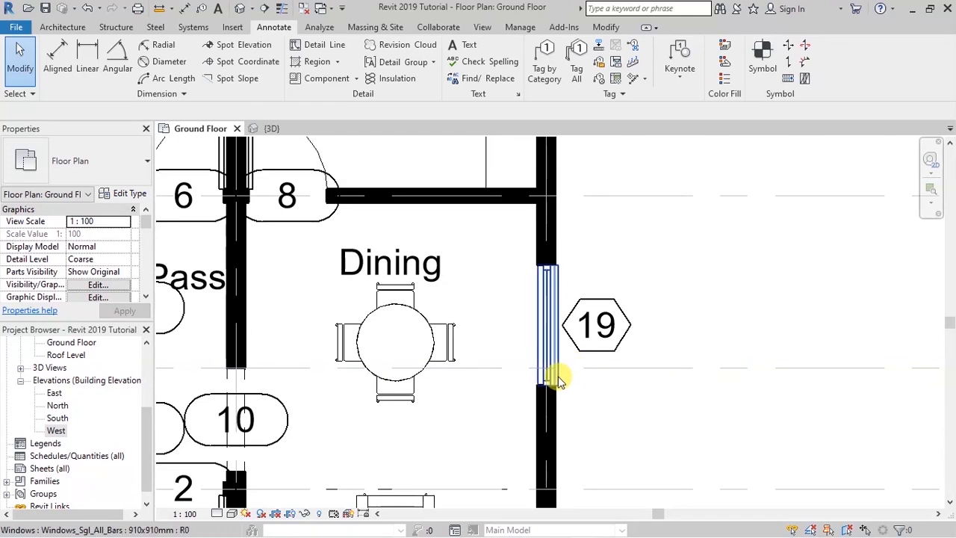
{"action": "scroll", "coordinate": [590, 377], "scroll_direction": "up", "scroll_amount": 3}
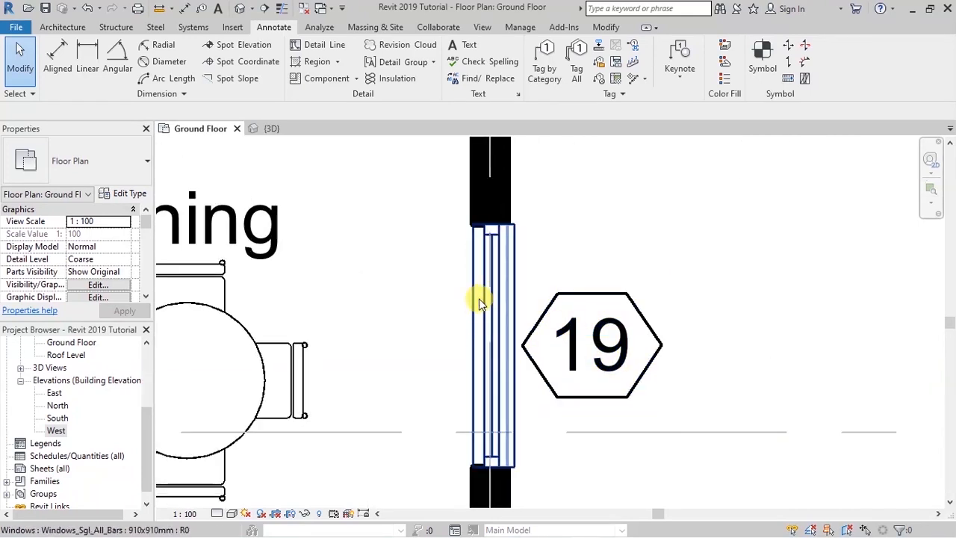
{"action": "scroll", "coordinate": [648, 362], "scroll_direction": "down", "scroll_amount": 7}
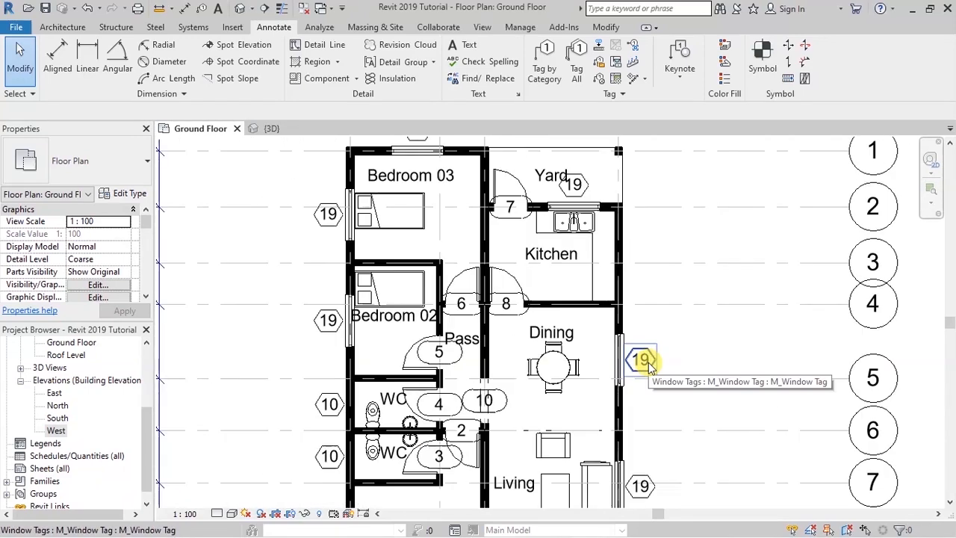
{"action": "scroll", "coordinate": [605, 234], "scroll_direction": "down", "scroll_amount": 3}
{"action": "scroll", "coordinate": [470, 321], "scroll_direction": "up", "scroll_amount": 5}
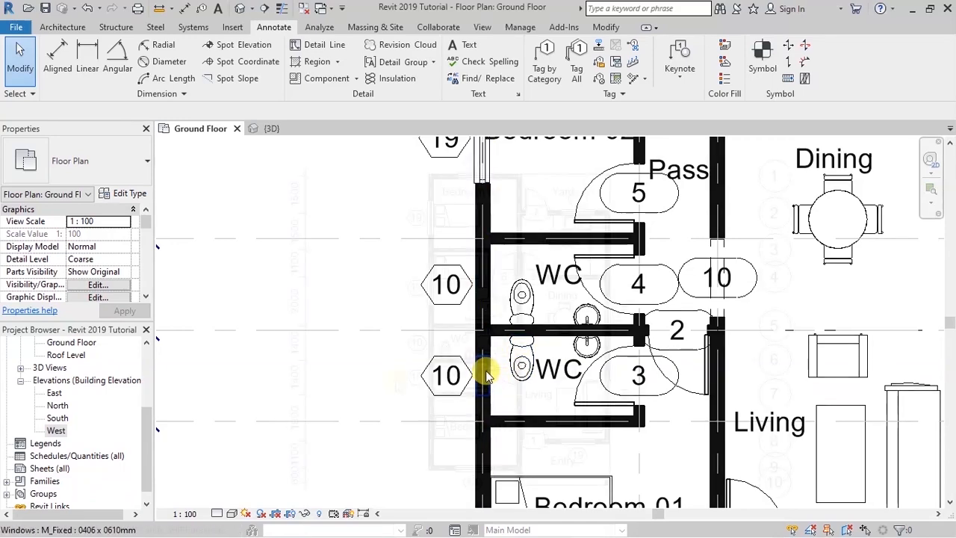
{"action": "scroll", "coordinate": [478, 370], "scroll_direction": "down", "scroll_amount": 5}
{"action": "scroll", "coordinate": [439, 313], "scroll_direction": "up", "scroll_amount": 2}
{"action": "scroll", "coordinate": [433, 291], "scroll_direction": "down", "scroll_amount": 1}
{"action": "scroll", "coordinate": [429, 303], "scroll_direction": "up", "scroll_amount": 4}
{"action": "scroll", "coordinate": [427, 299], "scroll_direction": "down", "scroll_amount": 4}
{"action": "scroll", "coordinate": [457, 151], "scroll_direction": "up", "scroll_amount": 2}
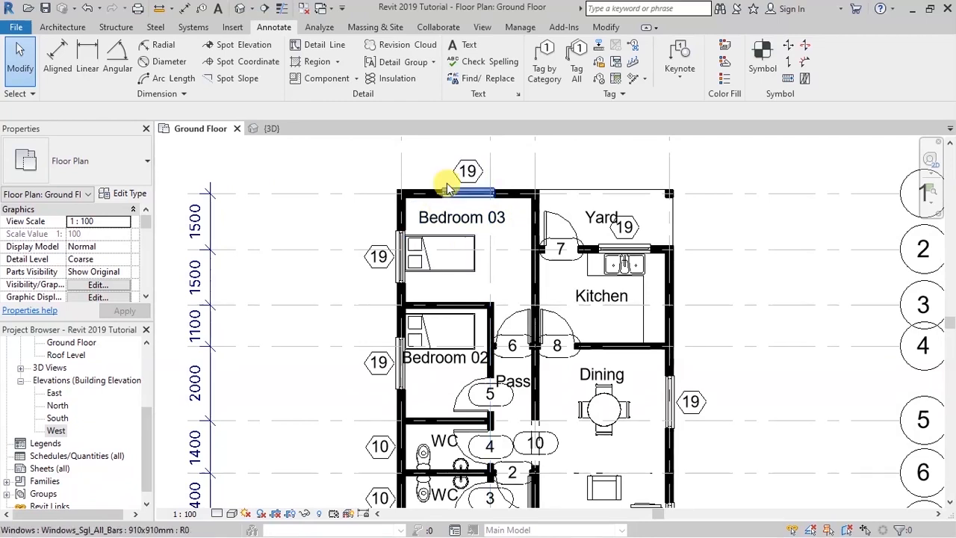
{"action": "scroll", "coordinate": [455, 149], "scroll_direction": "up", "scroll_amount": 1}
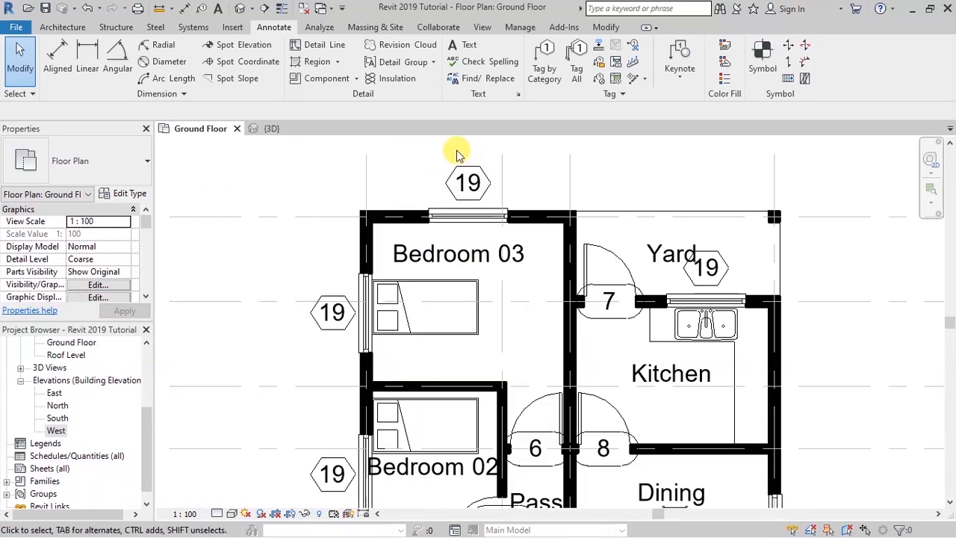
{"action": "scroll", "coordinate": [440, 153], "scroll_direction": "down", "scroll_amount": 2}
{"action": "scroll", "coordinate": [555, 351], "scroll_direction": "up", "scroll_amount": 3}
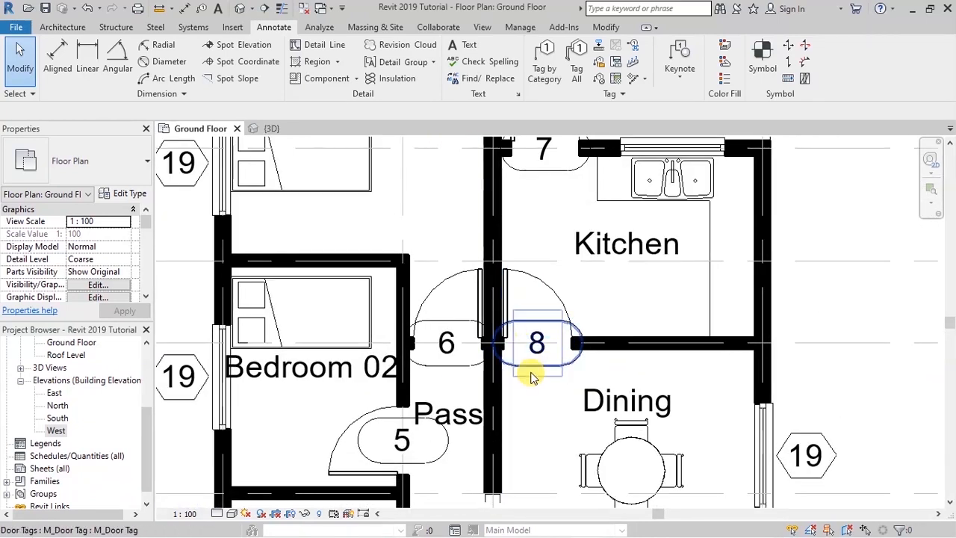
{"action": "scroll", "coordinate": [470, 253], "scroll_direction": "down", "scroll_amount": 3}
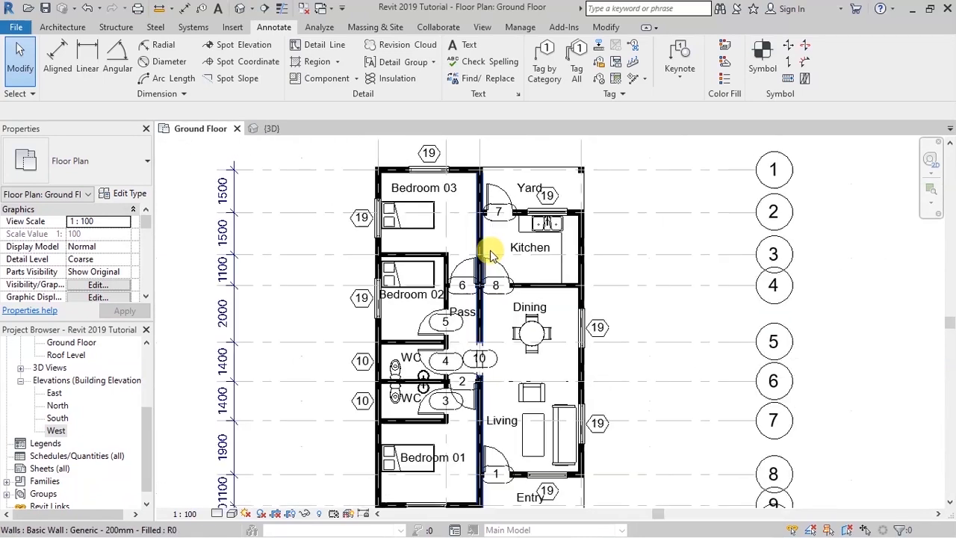
{"action": "scroll", "coordinate": [534, 321], "scroll_direction": "down", "scroll_amount": 3}
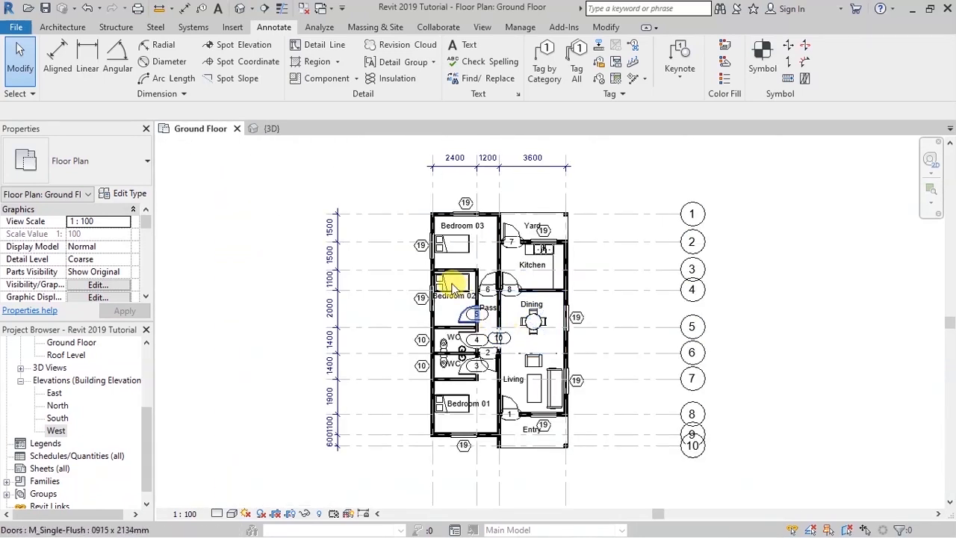
{"action": "scroll", "coordinate": [452, 283], "scroll_direction": "up", "scroll_amount": 2}
{"action": "scroll", "coordinate": [451, 283], "scroll_direction": "up", "scroll_amount": 1}
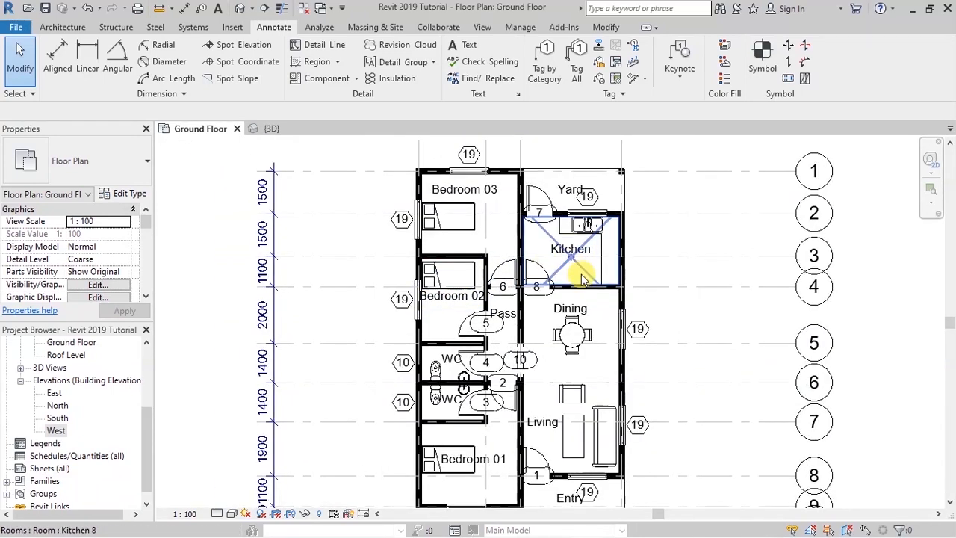
{"action": "scroll", "coordinate": [499, 236], "scroll_direction": "down", "scroll_amount": 2}
{"action": "scroll", "coordinate": [502, 235], "scroll_direction": "down", "scroll_amount": 1}
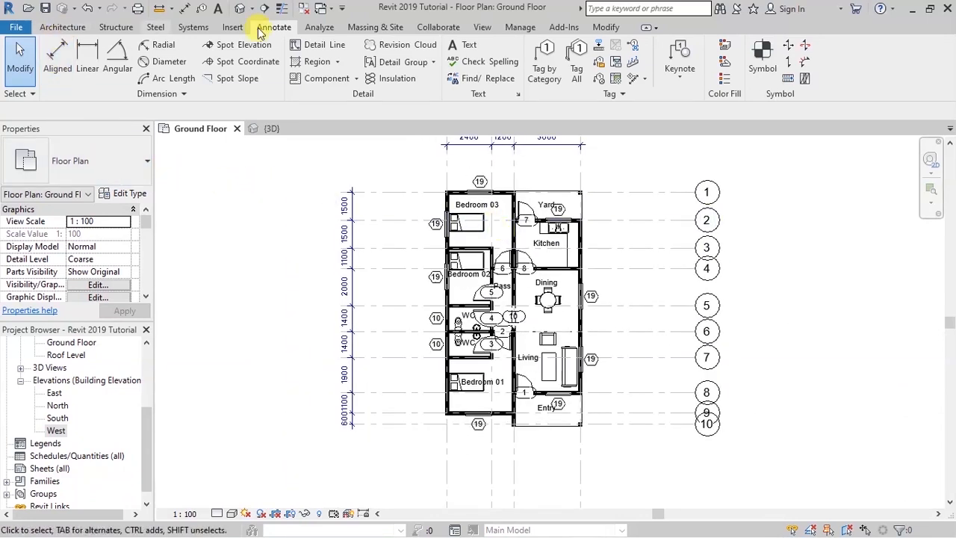
- Start an aligned dimension string from the outer face of Bedroom 03's left wall, picking both edges of the window in its upper wall
{"action": "left_click", "coordinate": [54, 67]}
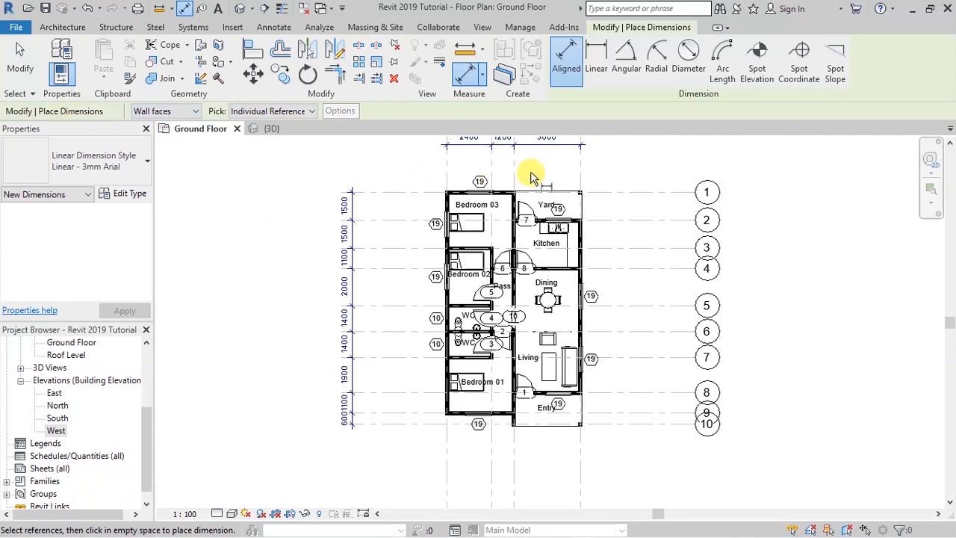
{"action": "scroll", "coordinate": [569, 178], "scroll_direction": "up", "scroll_amount": 3}
{"action": "middle_click_drag", "start_coordinate": [512, 180], "coordinate": [517, 271]}
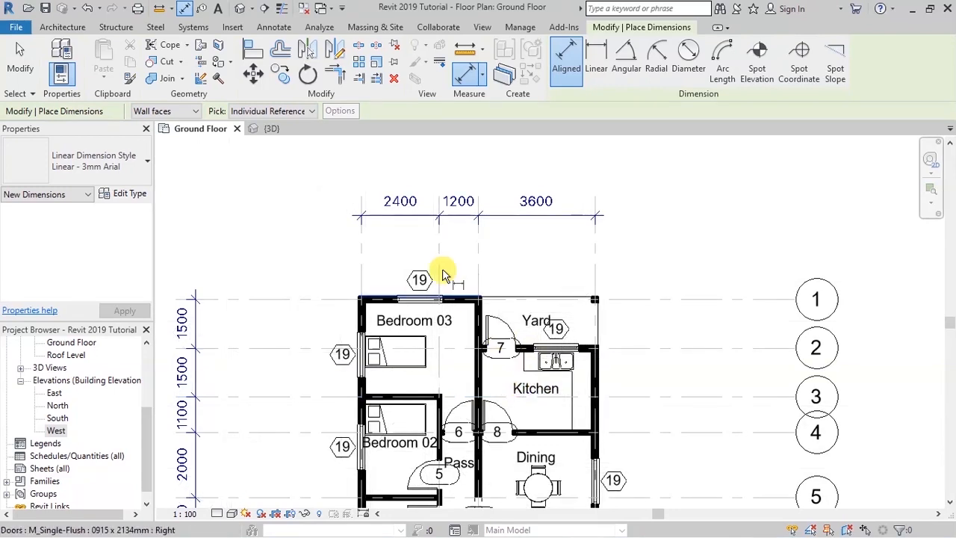
{"action": "scroll", "coordinate": [452, 260], "scroll_direction": "up", "scroll_amount": 1}
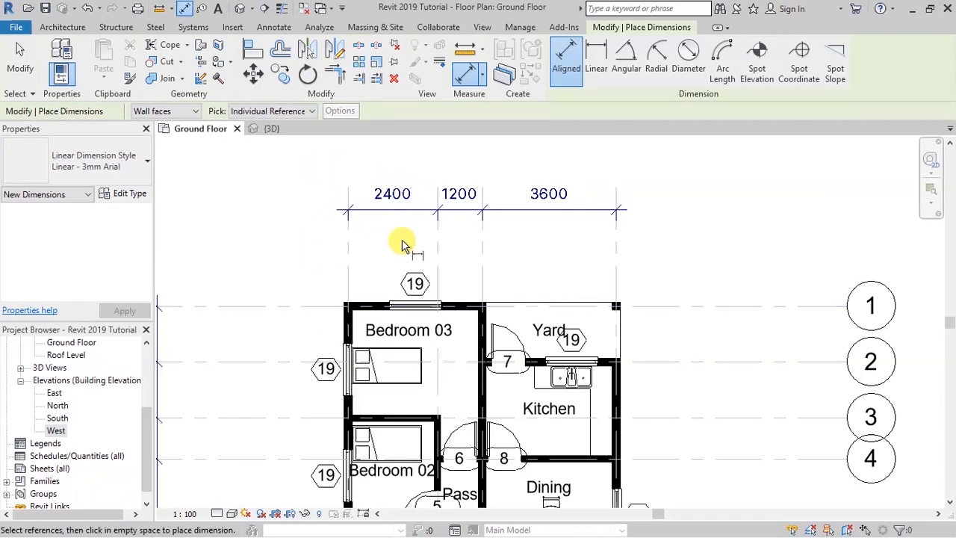
{"action": "scroll", "coordinate": [455, 280], "scroll_direction": "up", "scroll_amount": 1}
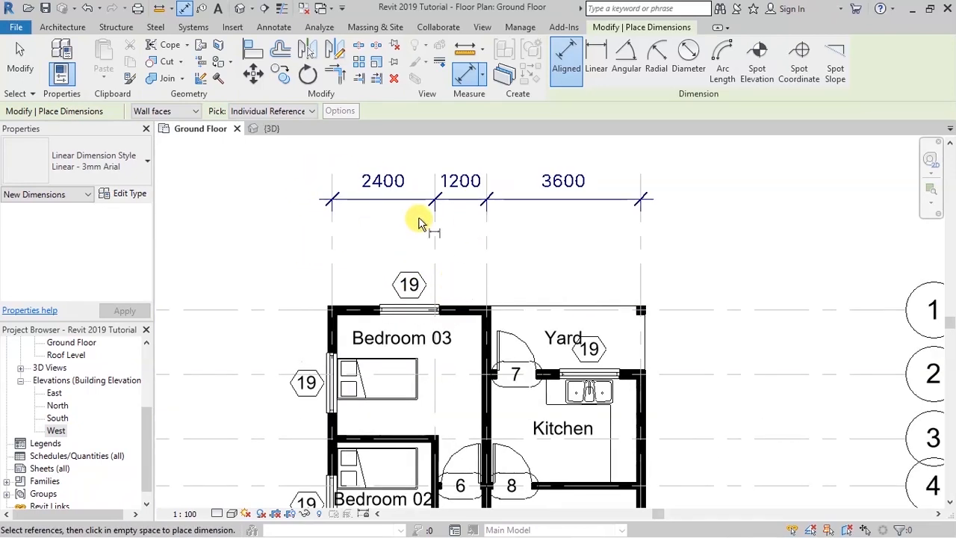
{"action": "scroll", "coordinate": [491, 297], "scroll_direction": "up", "scroll_amount": 1}
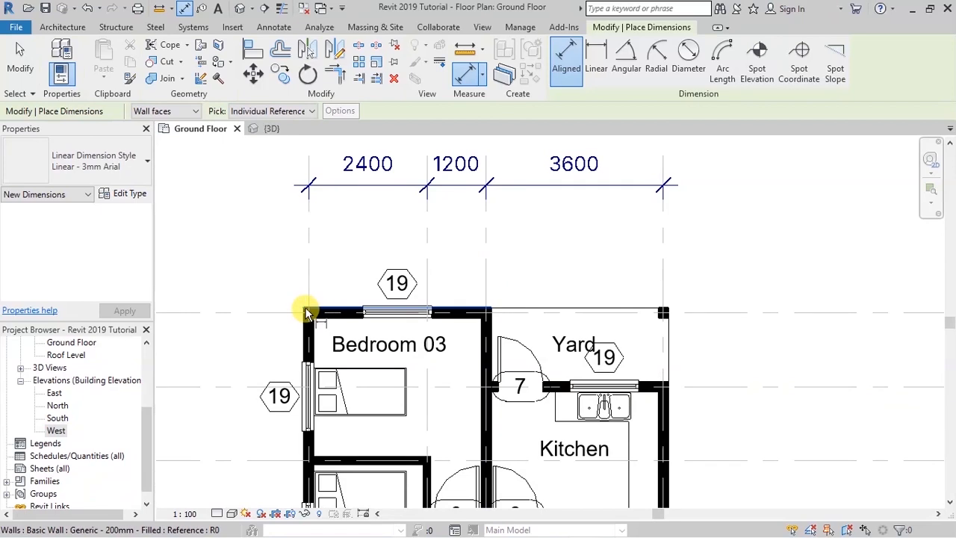
{"action": "left_click", "coordinate": [305, 310]}
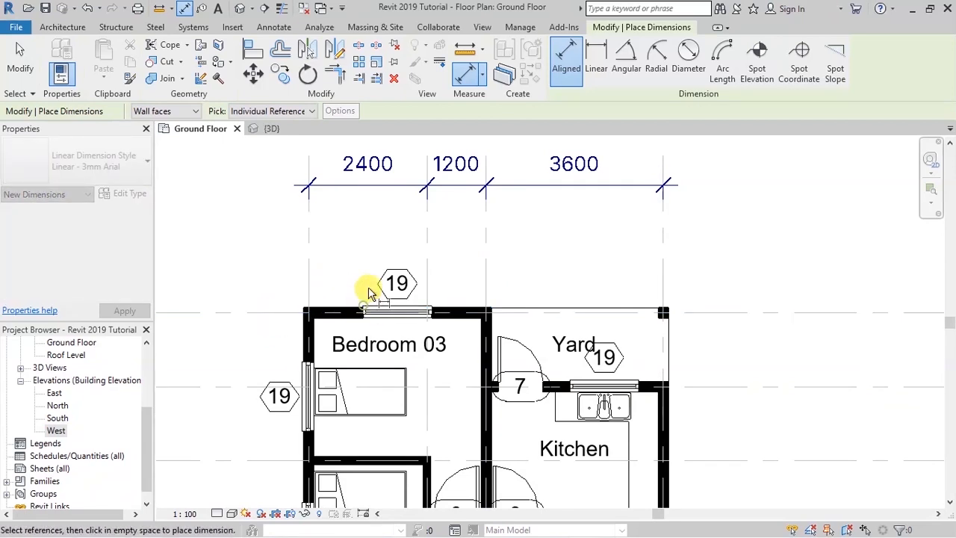
{"action": "scroll", "coordinate": [305, 312], "scroll_direction": "up", "scroll_amount": 3}
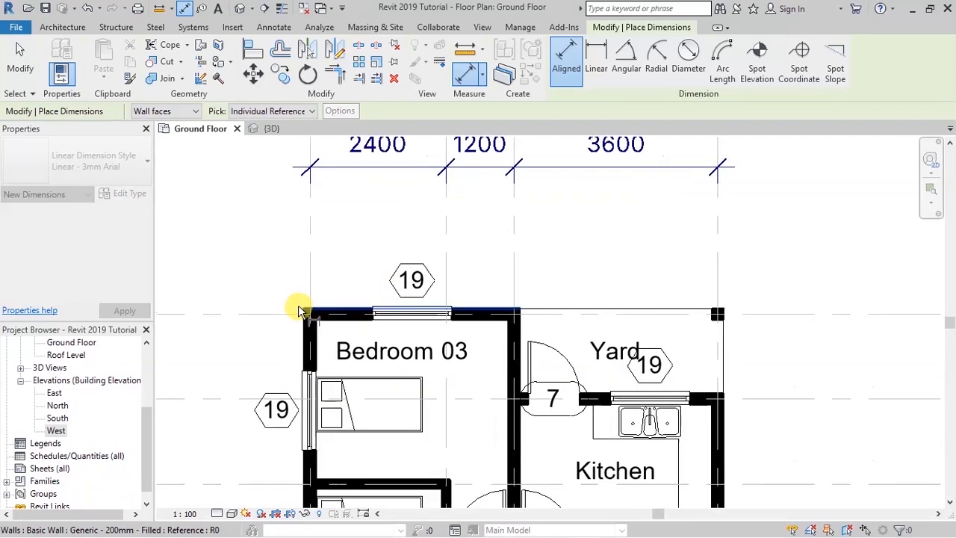
{"action": "left_click", "coordinate": [312, 353]}
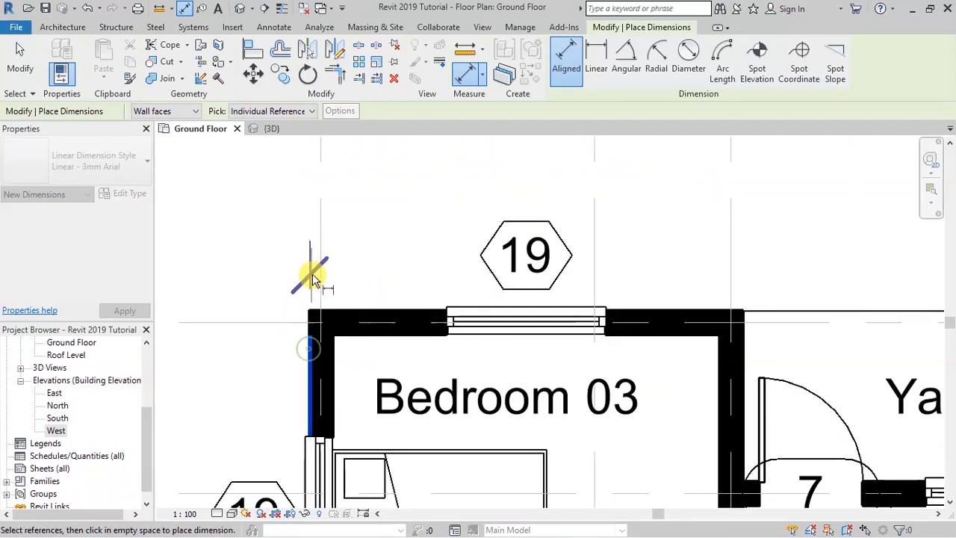
{"action": "left_click", "coordinate": [446, 312]}
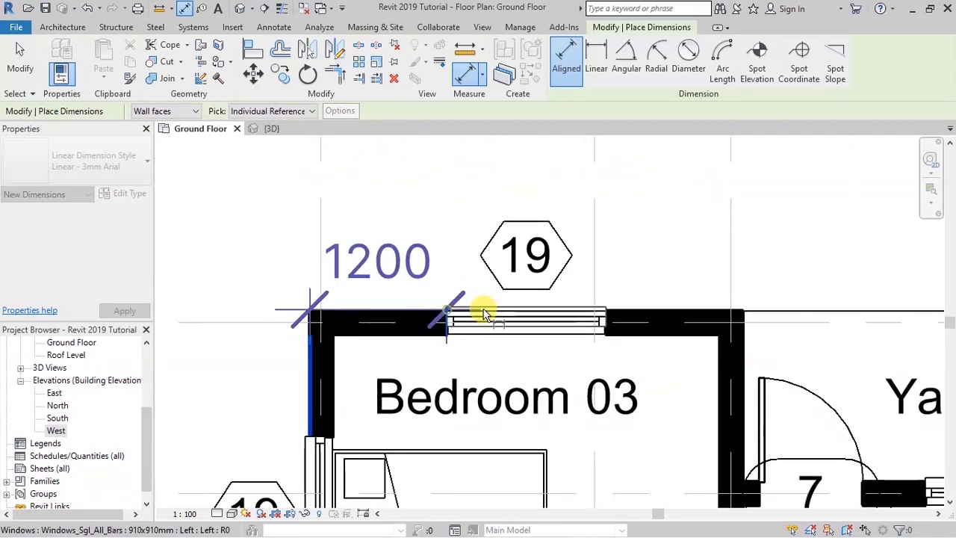
{"action": "left_click", "coordinate": [606, 311]}
{"action": "scroll", "coordinate": [254, 302], "scroll_direction": "down", "scroll_amount": 4}
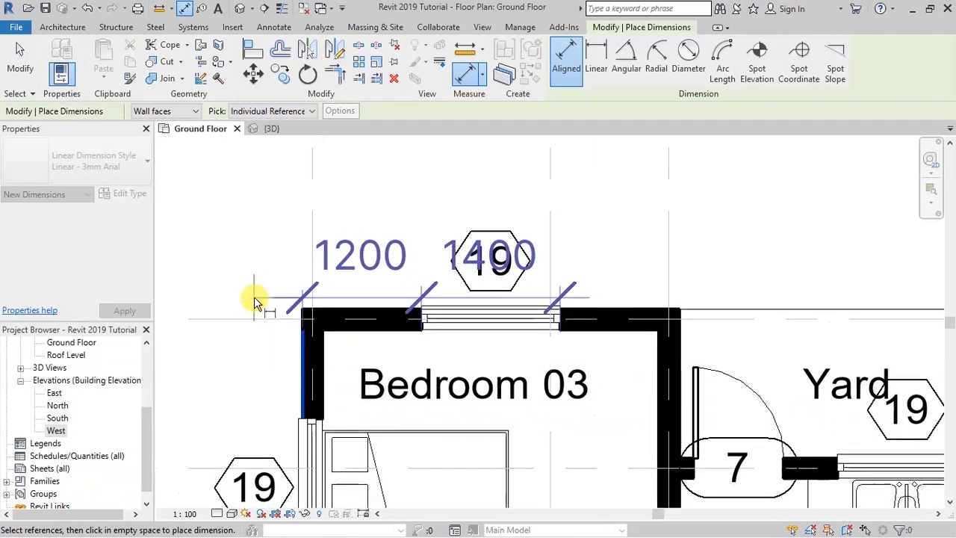
- Continue the string across the Yard door, the kitchen window and the right outer wall face, place it just below the grid dimensions, and end the command
{"action": "scroll", "coordinate": [495, 405], "scroll_direction": "up", "scroll_amount": 3}
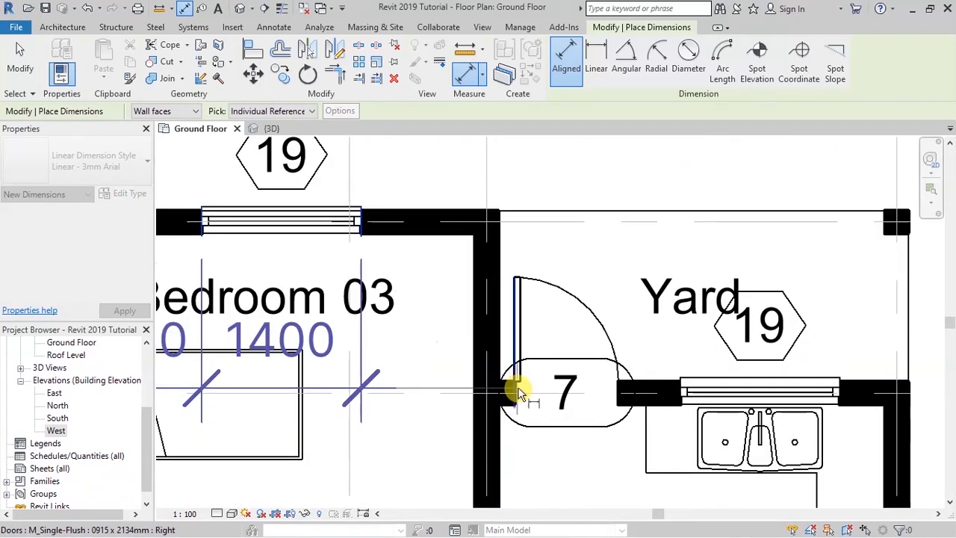
{"action": "left_click", "coordinate": [517, 387]}
{"action": "left_click", "coordinate": [618, 382]}
{"action": "left_click", "coordinate": [681, 384]}
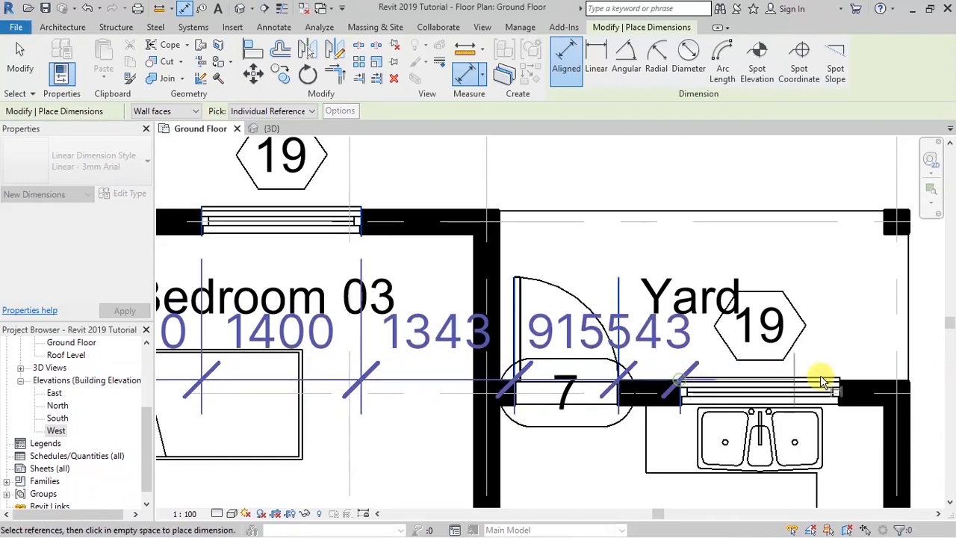
{"action": "left_click", "coordinate": [840, 385]}
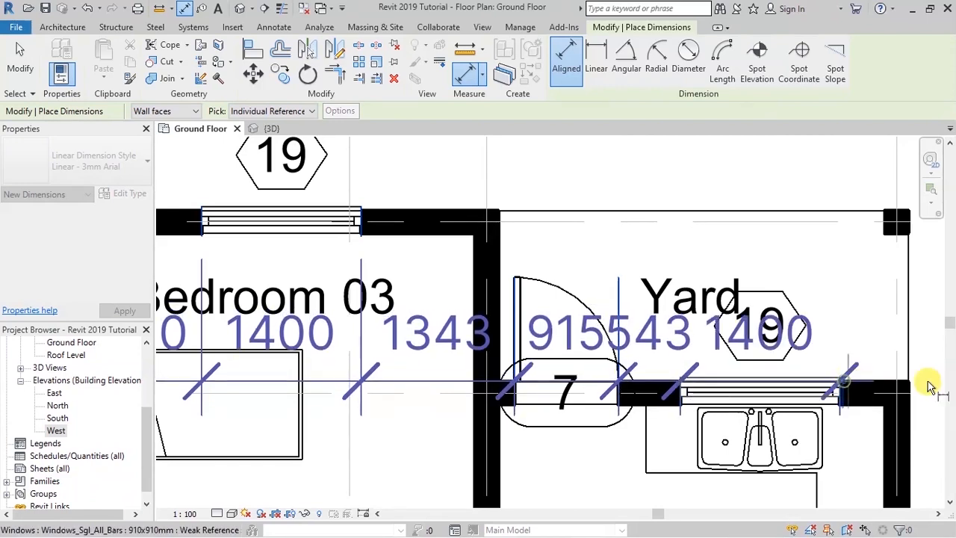
{"action": "left_click", "coordinate": [910, 383]}
{"action": "scroll", "coordinate": [625, 387], "scroll_direction": "down", "scroll_amount": 6}
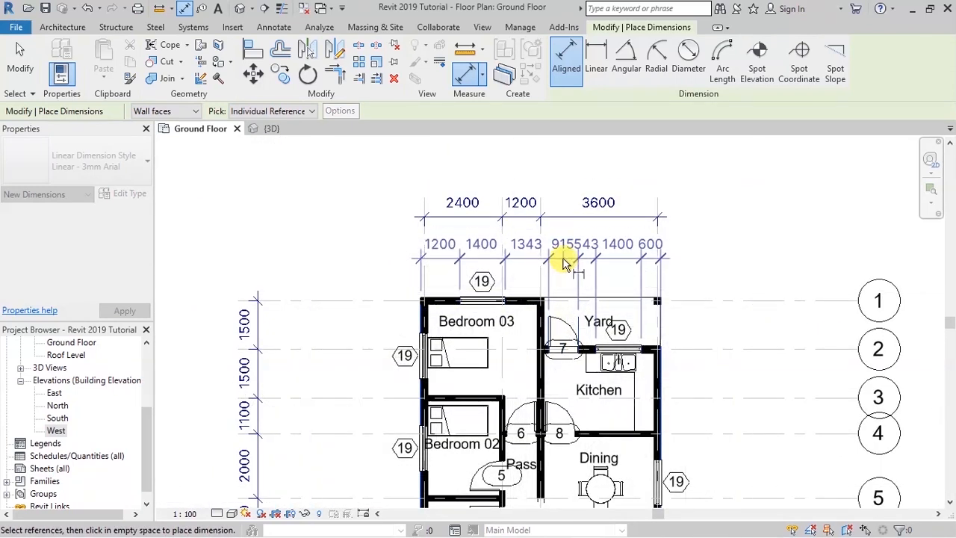
{"action": "left_click", "coordinate": [560, 252]}
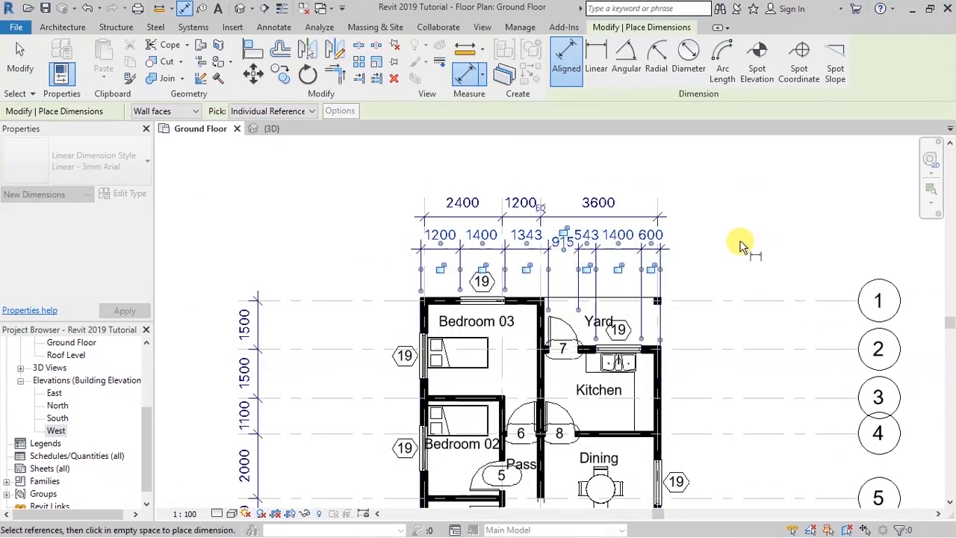
{"action": "scroll", "coordinate": [546, 214], "scroll_direction": "down", "scroll_amount": 2}
{"action": "scroll", "coordinate": [504, 218], "scroll_direction": "up", "scroll_amount": 3}
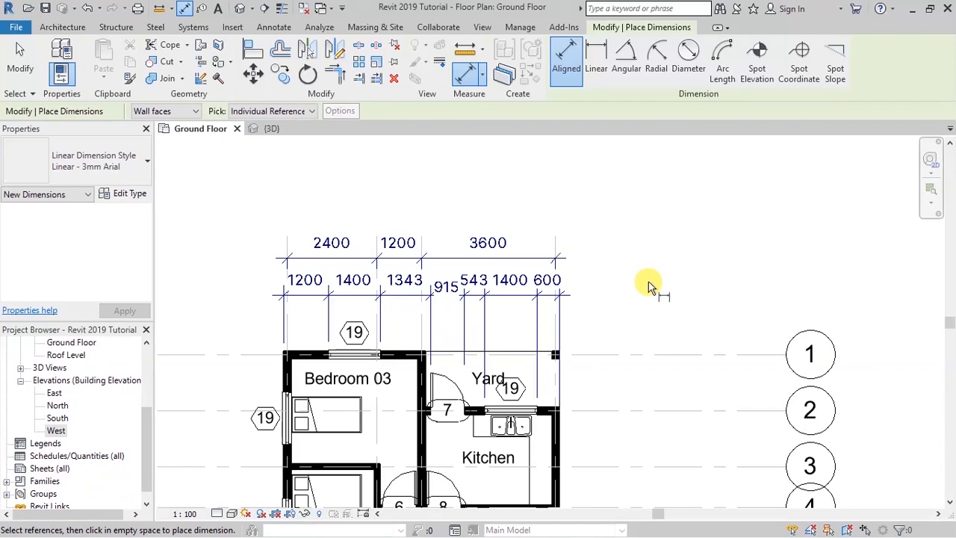
{"action": "scroll", "coordinate": [648, 286], "scroll_direction": "down", "scroll_amount": 2}
{"action": "left_click", "coordinate": [17, 63]}
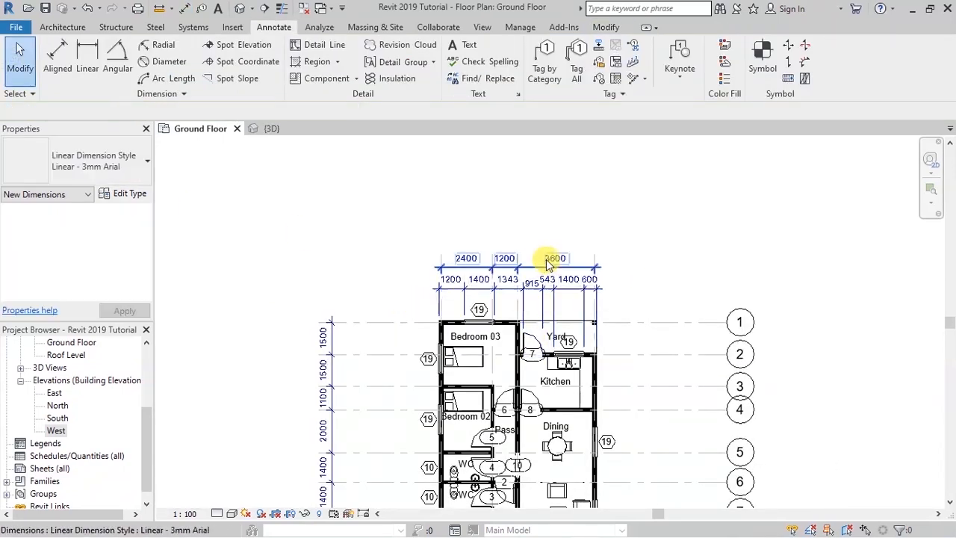
- Move the grid dimension string above the house farther up, leaving room for another string over the opening dimensions
{"action": "scroll", "coordinate": [553, 262], "scroll_direction": "up", "scroll_amount": 2}
{"action": "left_click", "coordinate": [523, 267]}
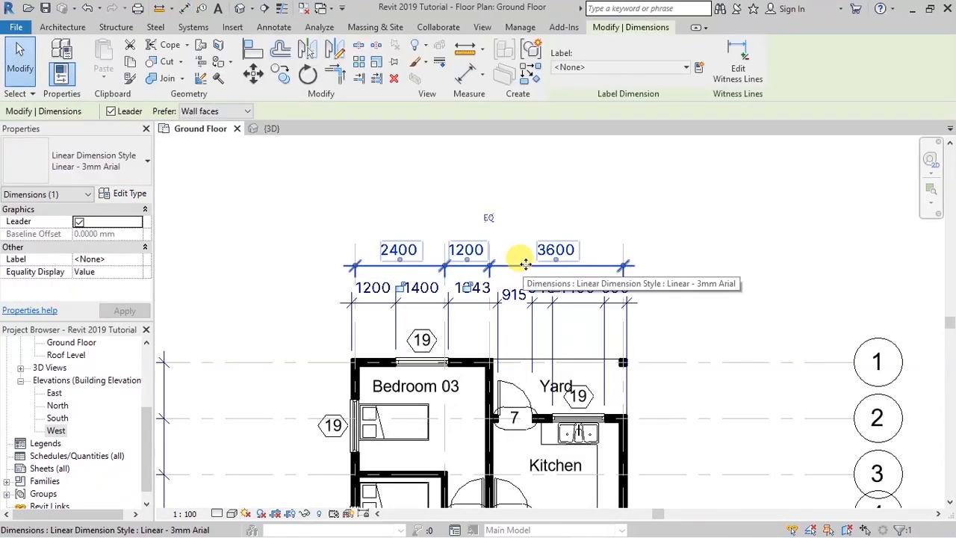
{"action": "left_click_drag", "start_coordinate": [504, 268], "coordinate": [500, 182]}
{"action": "left_click", "coordinate": [688, 225]}
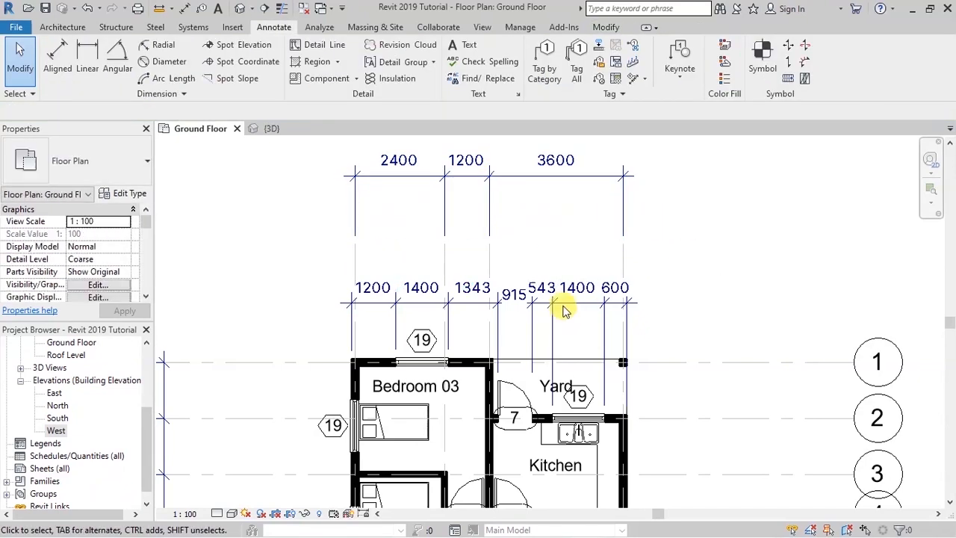
- Add an aligned dimension string across both faces of the left, middle and right walls, placed between the grid and opening dimensions above the house
{"action": "left_click", "coordinate": [58, 54]}
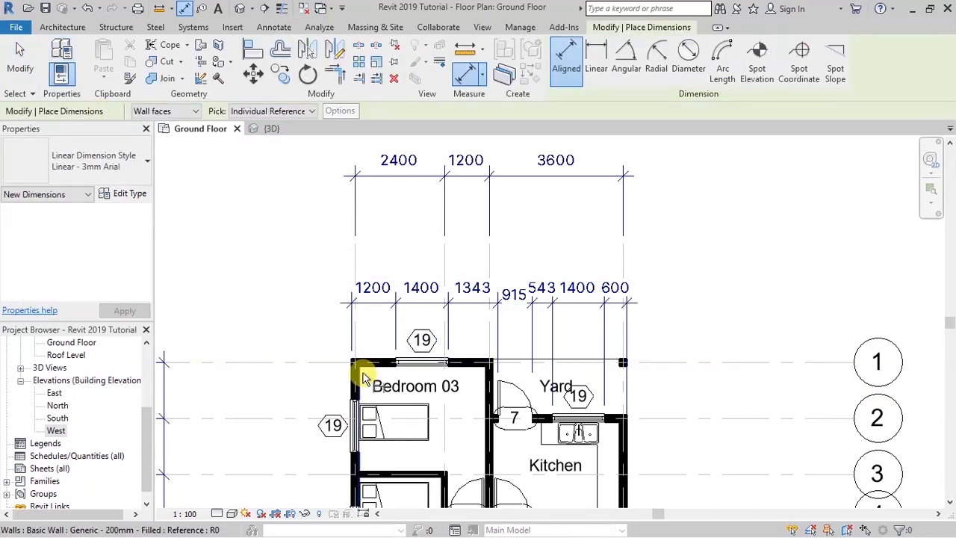
{"action": "scroll", "coordinate": [358, 378], "scroll_direction": "up", "scroll_amount": 2}
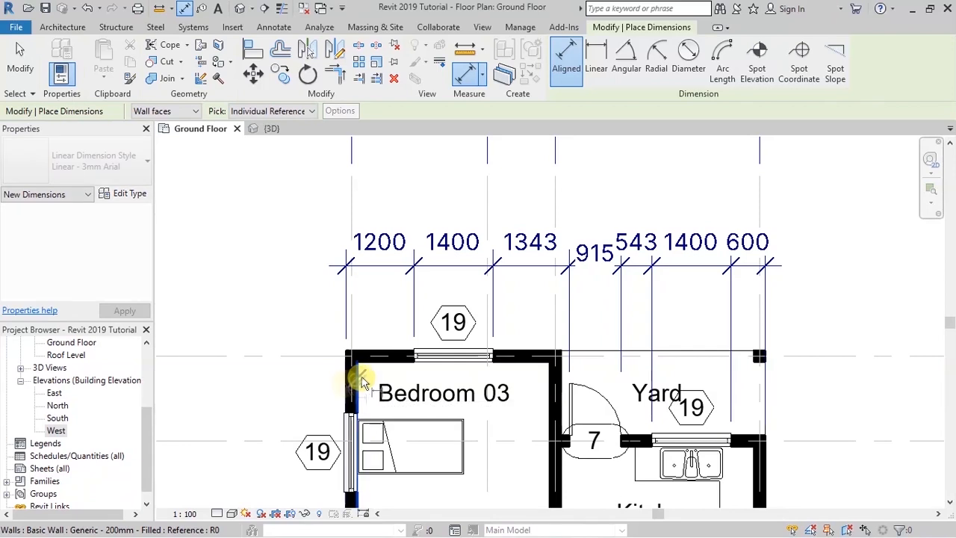
{"action": "left_click", "coordinate": [357, 385]}
{"action": "left_click", "coordinate": [551, 393]}
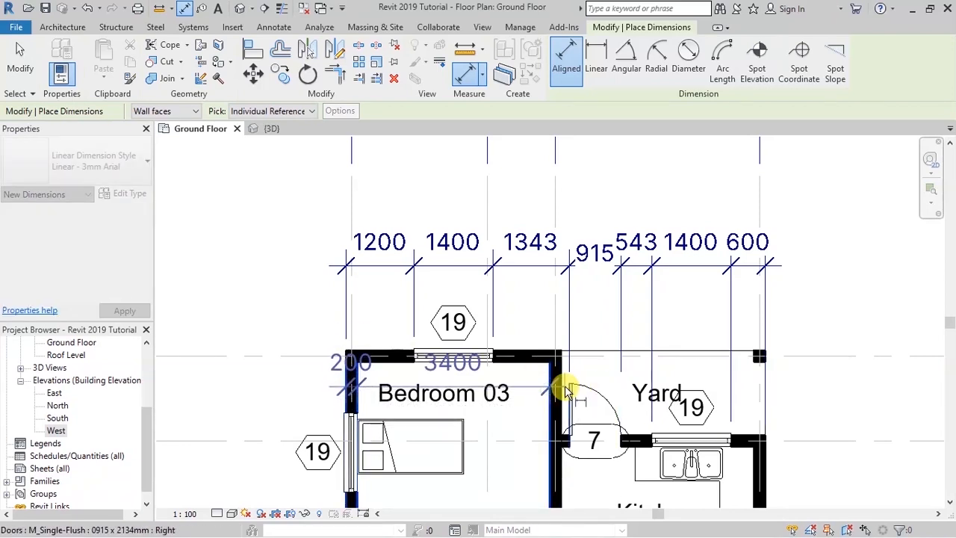
{"action": "left_click", "coordinate": [564, 389]}
{"action": "left_click", "coordinate": [753, 462]}
{"action": "left_click", "coordinate": [764, 461]}
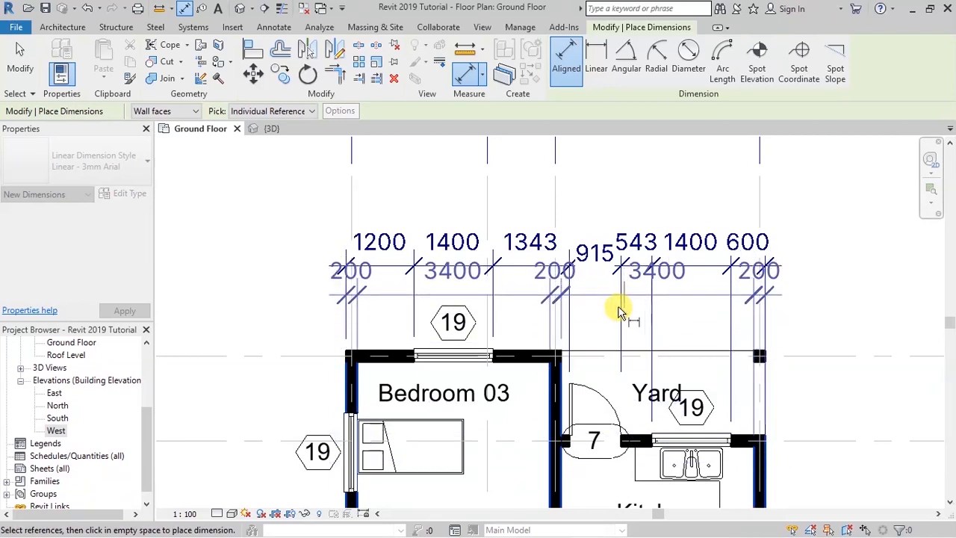
{"action": "scroll", "coordinate": [607, 373], "scroll_direction": "down", "scroll_amount": 2}
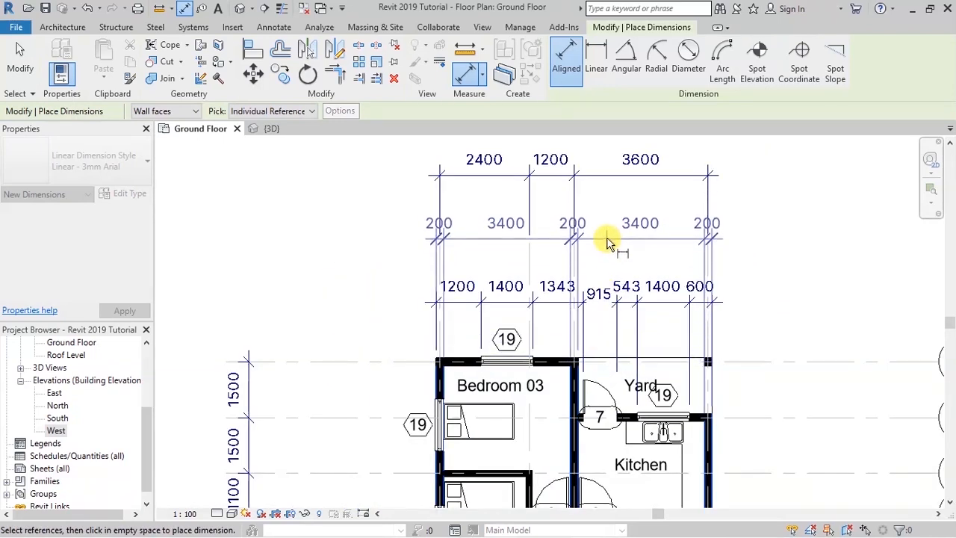
{"action": "left_click", "coordinate": [609, 240]}
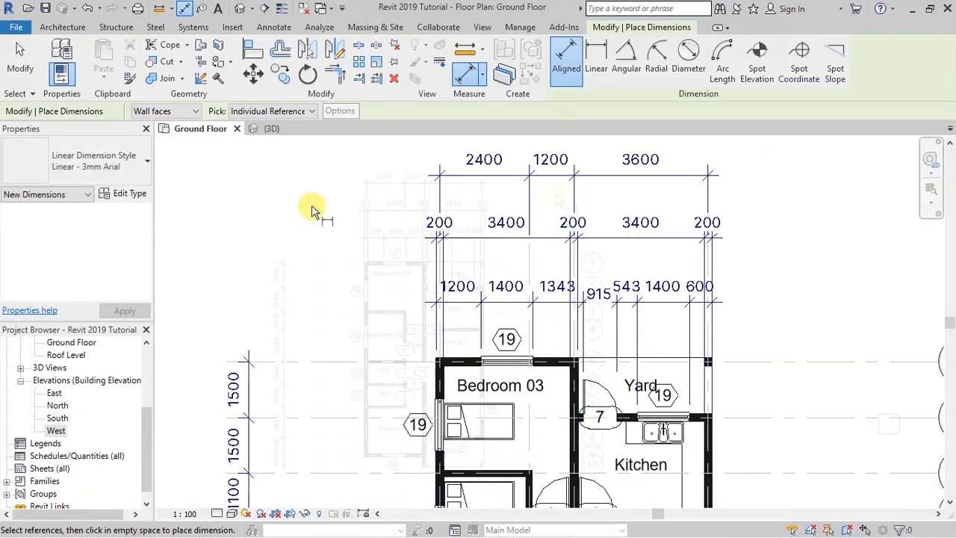
- Start an aligned dimension string from the outer face of Bedroom 01's left wall, picking both edges of the window in its lower wall
{"action": "scroll", "coordinate": [316, 207], "scroll_direction": "down", "scroll_amount": 3}
{"action": "scroll", "coordinate": [364, 198], "scroll_direction": "up", "scroll_amount": 2}
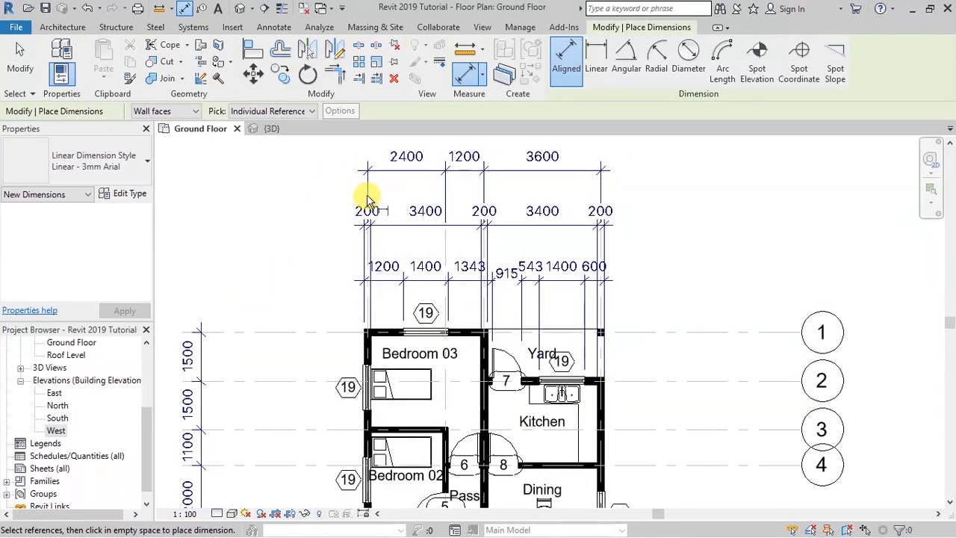
{"action": "scroll", "coordinate": [549, 192], "scroll_direction": "down", "scroll_amount": 3}
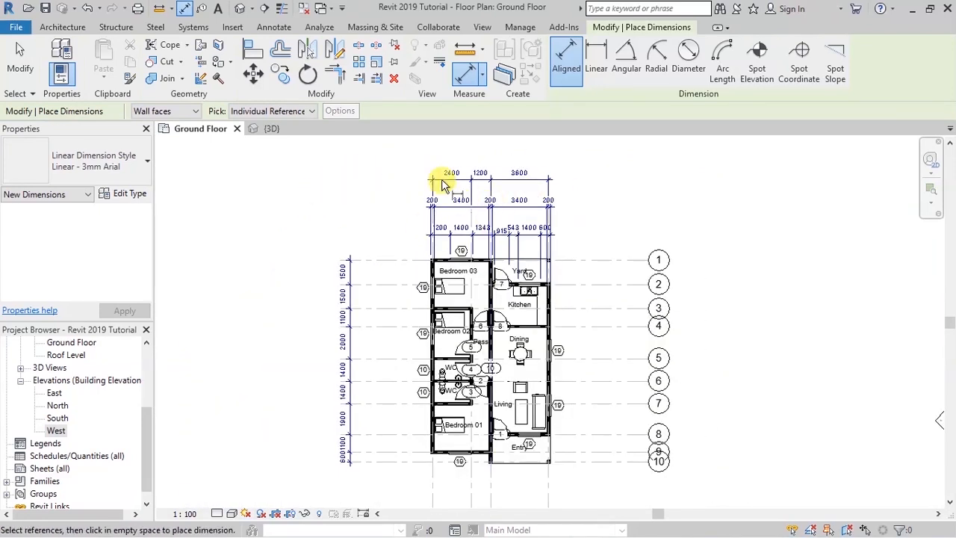
{"action": "scroll", "coordinate": [487, 396], "scroll_direction": "up", "scroll_amount": 4}
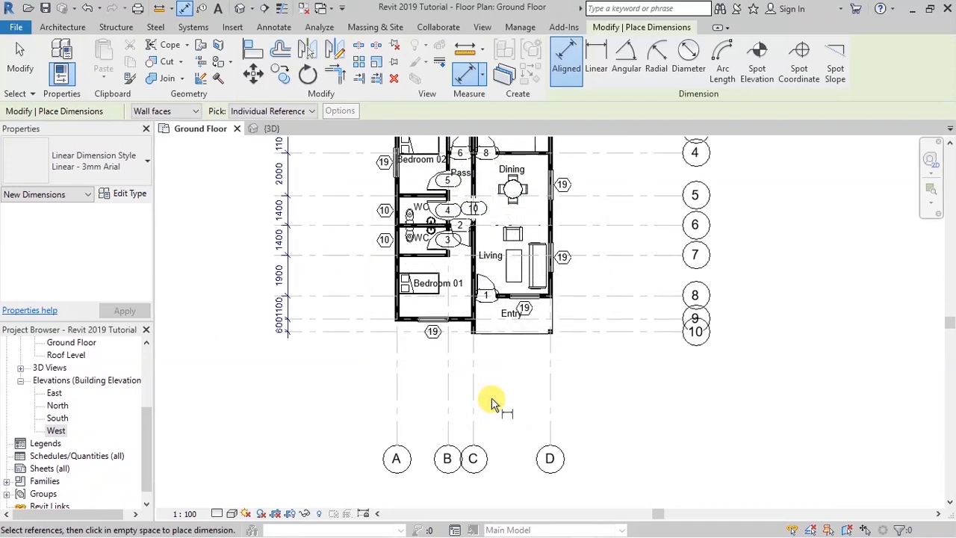
{"action": "scroll", "coordinate": [344, 284], "scroll_direction": "up", "scroll_amount": 3}
{"action": "left_click", "coordinate": [344, 290]}
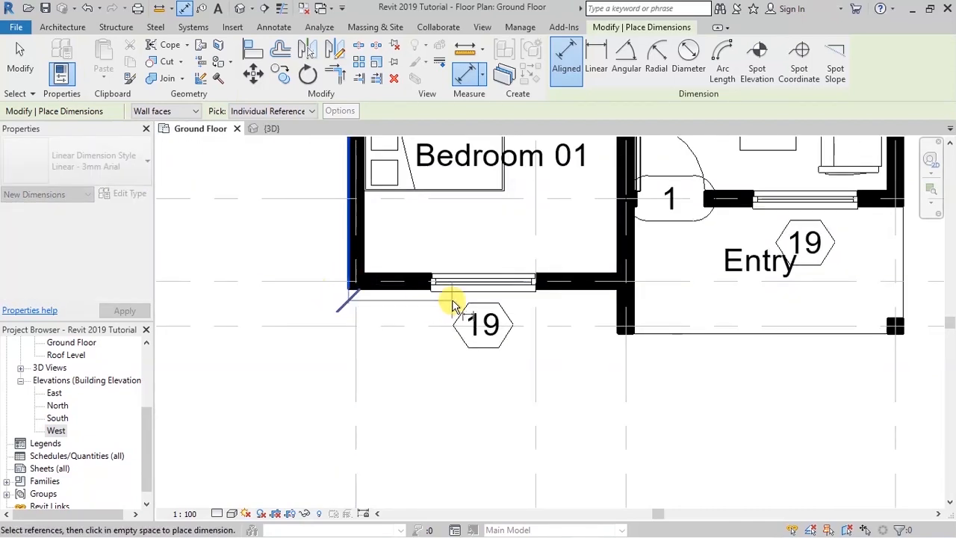
{"action": "left_click", "coordinate": [429, 287]}
{"action": "left_click", "coordinate": [536, 284]}
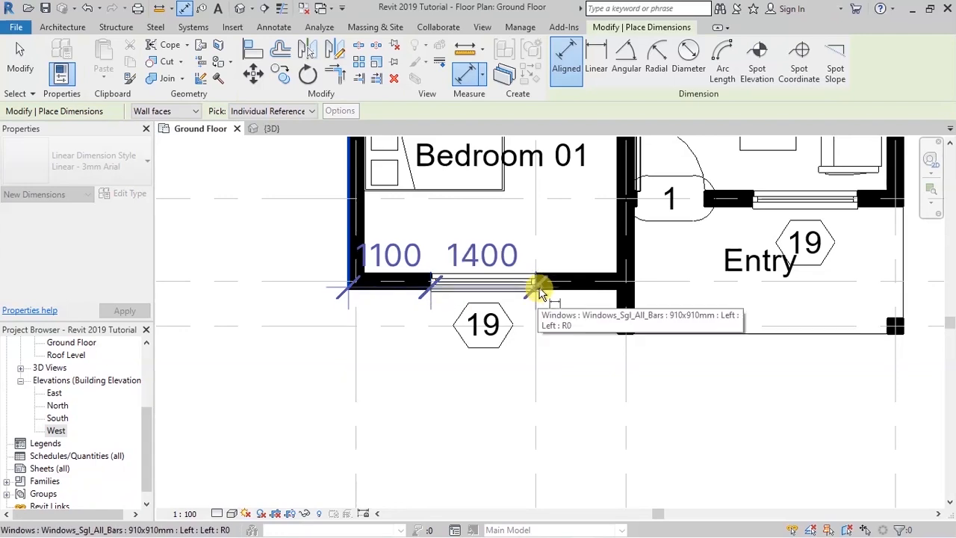
- Continue the string across the Entry door, the Entry window and the right outer wall face, and place it just below the house
{"action": "left_click", "coordinate": [639, 211]}
{"action": "scroll", "coordinate": [463, 378], "scroll_direction": "down", "scroll_amount": 2}
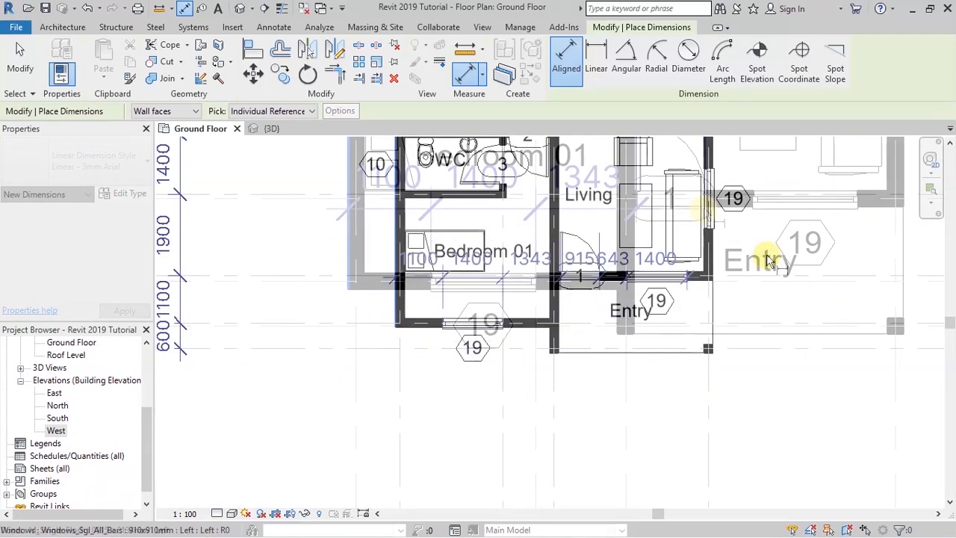
{"action": "left_click", "coordinate": [719, 278]}
{"action": "scroll", "coordinate": [579, 230], "scroll_direction": "down", "scroll_amount": 2}
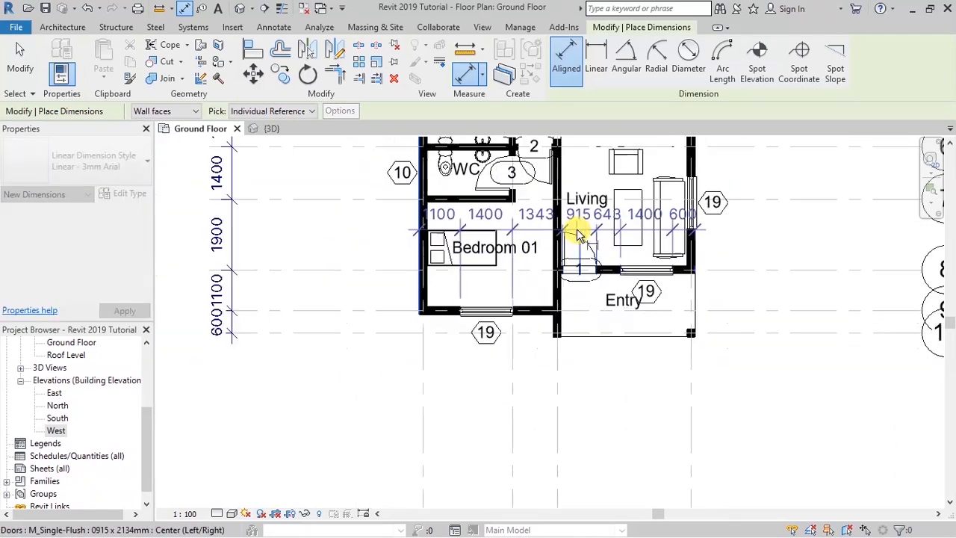
{"action": "scroll", "coordinate": [588, 356], "scroll_direction": "up", "scroll_amount": 1}
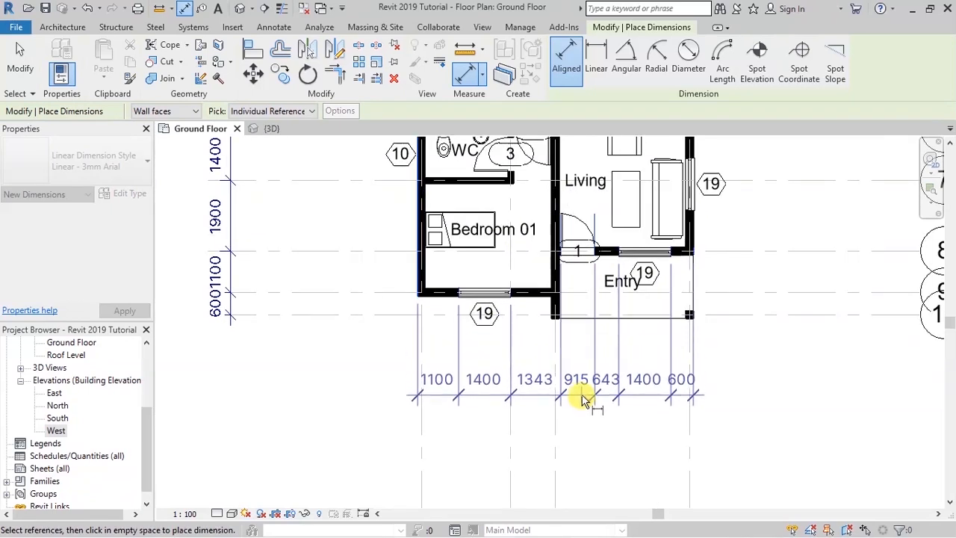
{"action": "left_click", "coordinate": [582, 400]}
- Dimension both faces of the left, middle and right walls in one aligned string, placed below the lower opening dimensions
{"action": "scroll", "coordinate": [323, 271], "scroll_direction": "down", "scroll_amount": 1}
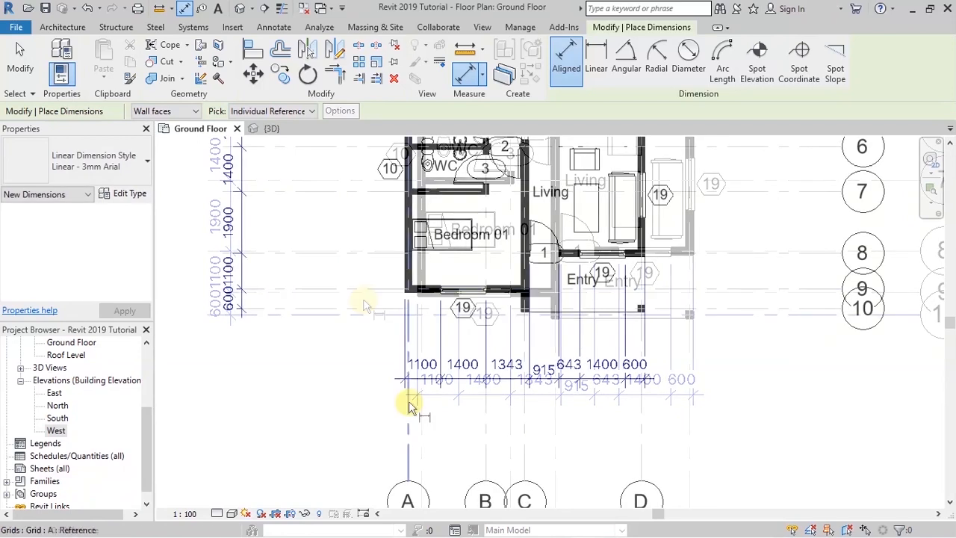
{"action": "left_click", "coordinate": [403, 271]}
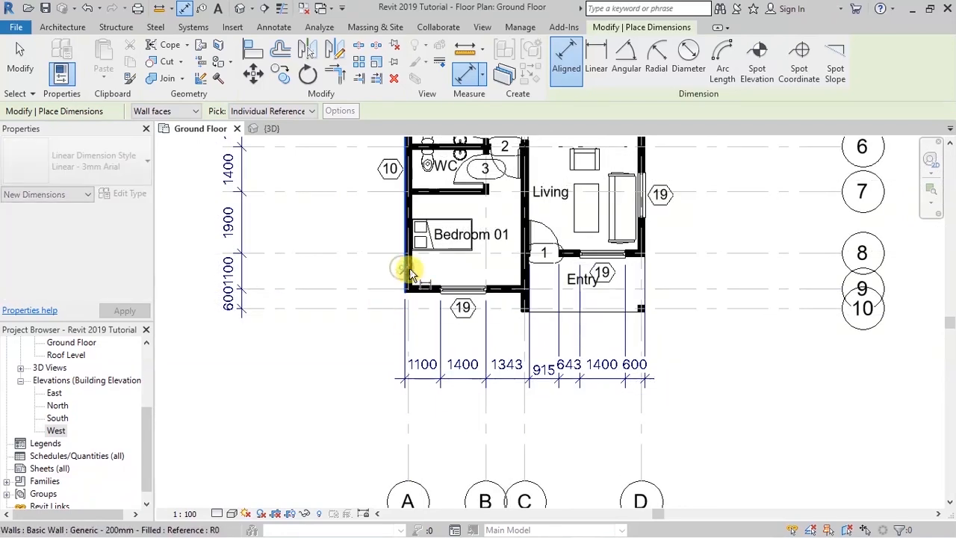
{"action": "left_click", "coordinate": [526, 276]}
{"action": "left_click", "coordinate": [642, 237]}
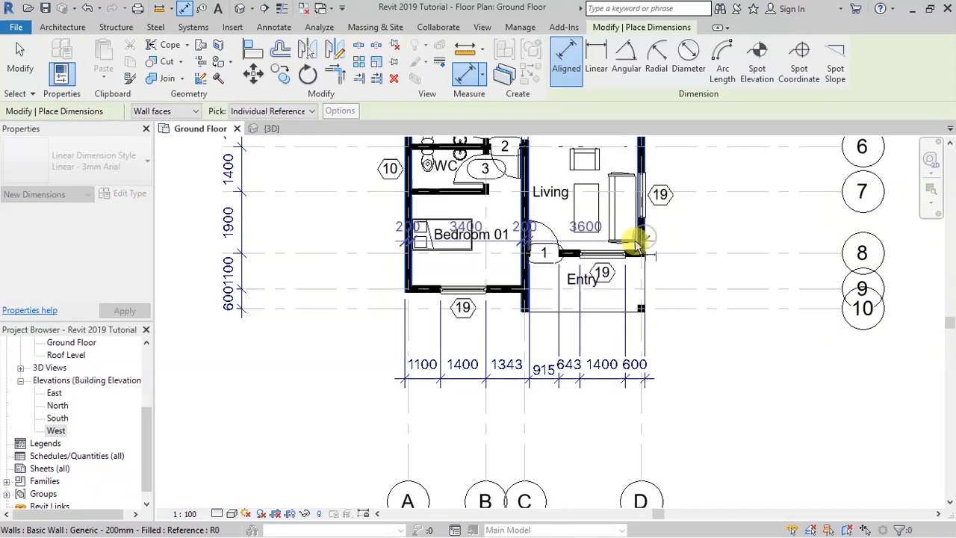
{"action": "left_click", "coordinate": [637, 241]}
{"action": "scroll", "coordinate": [525, 232], "scroll_direction": "down", "scroll_amount": 1}
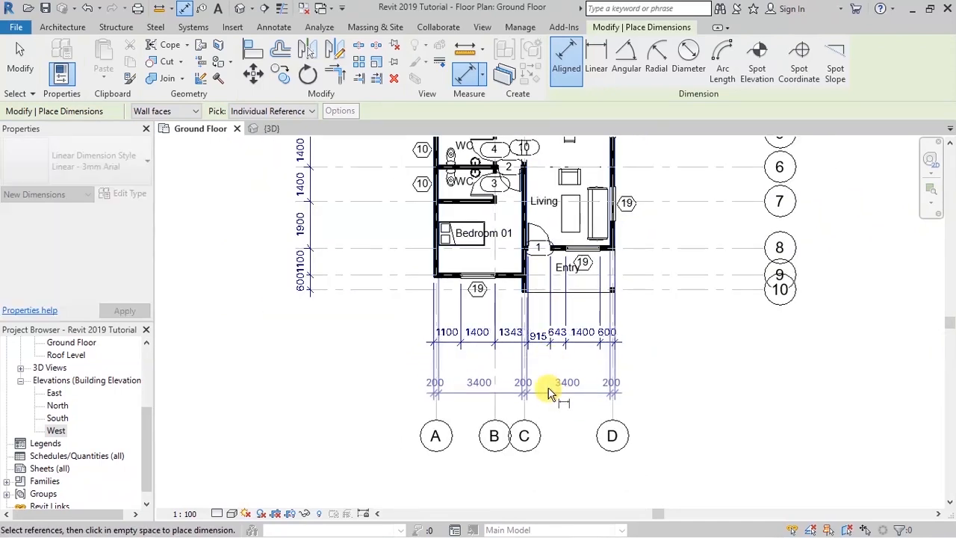
- Dimension grids A, B, C and D in one aligned string placed just above their grid bubbles
{"action": "left_click", "coordinate": [434, 404]}
{"action": "left_click", "coordinate": [494, 404]}
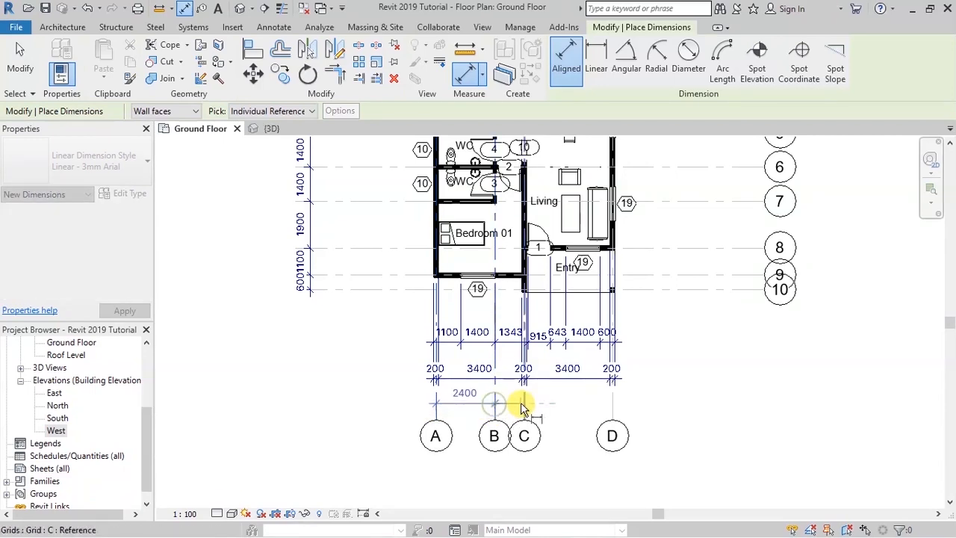
{"action": "left_click", "coordinate": [524, 404]}
{"action": "left_click", "coordinate": [612, 403]}
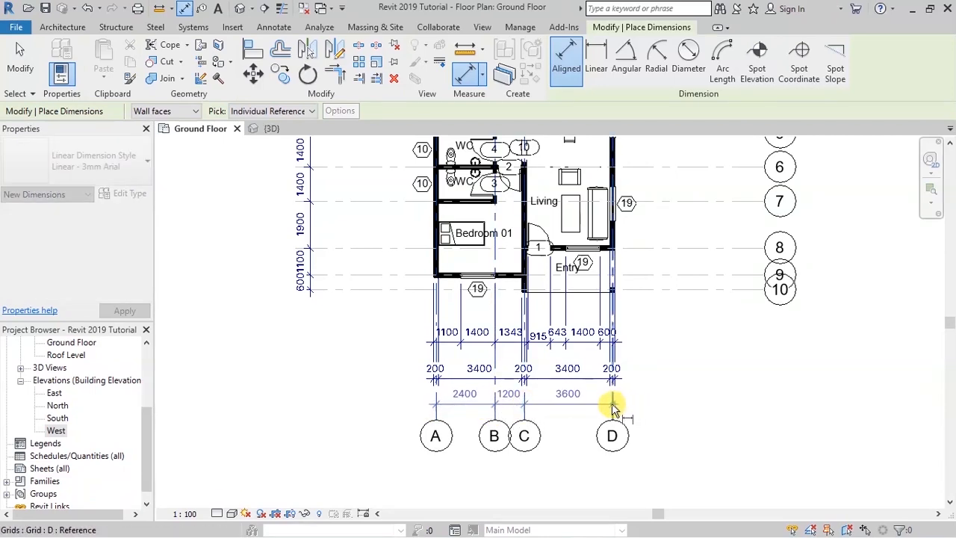
{"action": "left_click", "coordinate": [564, 412]}
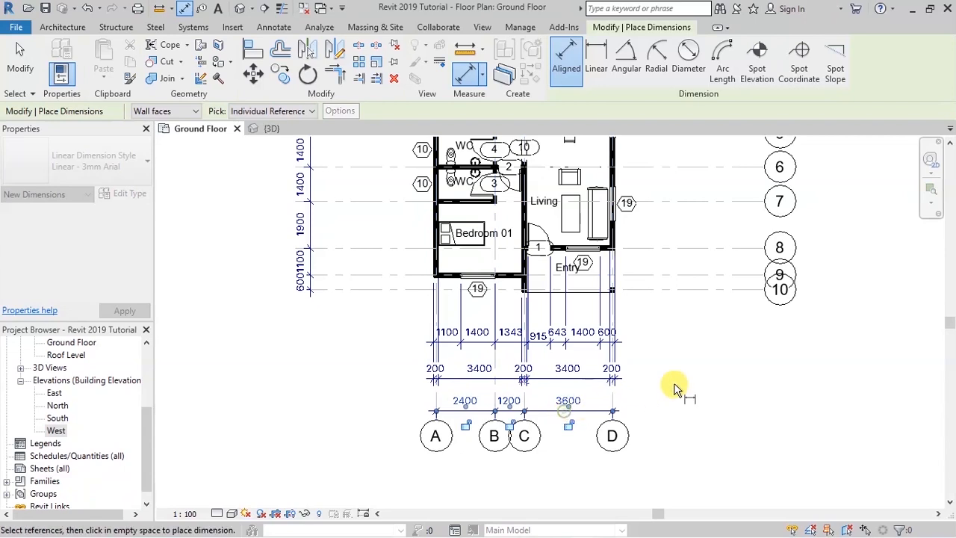
{"action": "left_click", "coordinate": [696, 380]}
- Start a vertical aligned dimension string from the outer face of Bedroom 03's upper wall, picking both edges of its left wall window
{"action": "scroll", "coordinate": [478, 421], "scroll_direction": "down", "scroll_amount": 3}
{"action": "scroll", "coordinate": [555, 305], "scroll_direction": "up", "scroll_amount": 1}
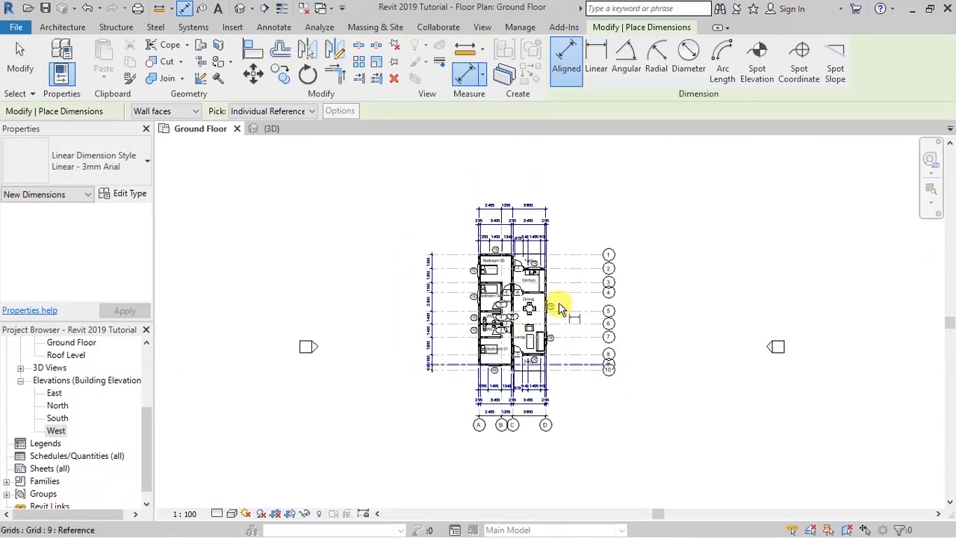
{"action": "scroll", "coordinate": [559, 313], "scroll_direction": "up", "scroll_amount": 1}
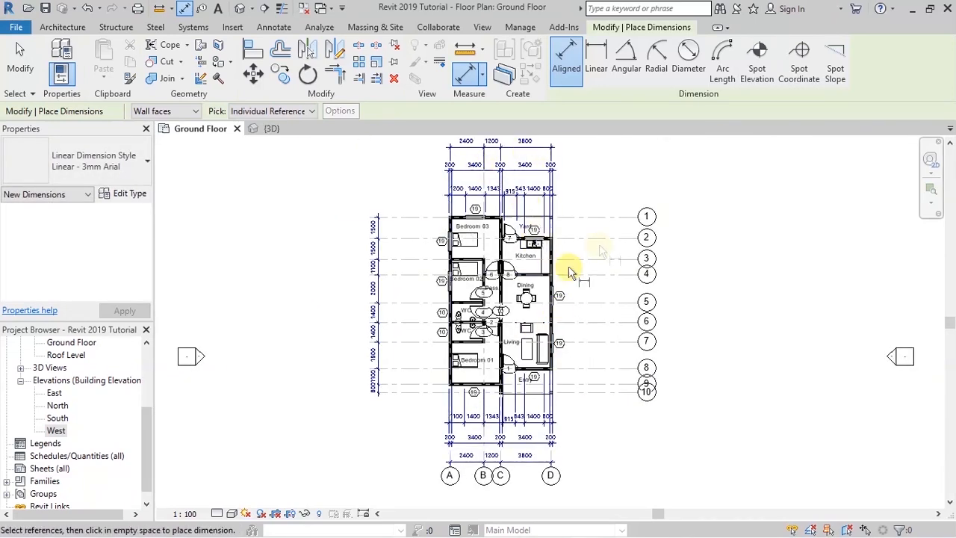
{"action": "scroll", "coordinate": [374, 265], "scroll_direction": "up", "scroll_amount": 1}
{"action": "scroll", "coordinate": [470, 191], "scroll_direction": "up", "scroll_amount": 3}
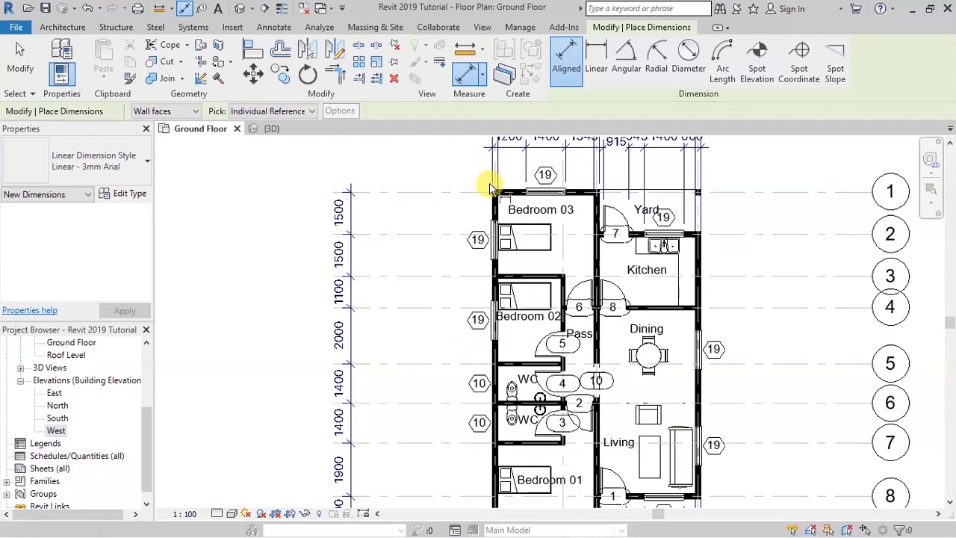
{"action": "left_click", "coordinate": [493, 200]}
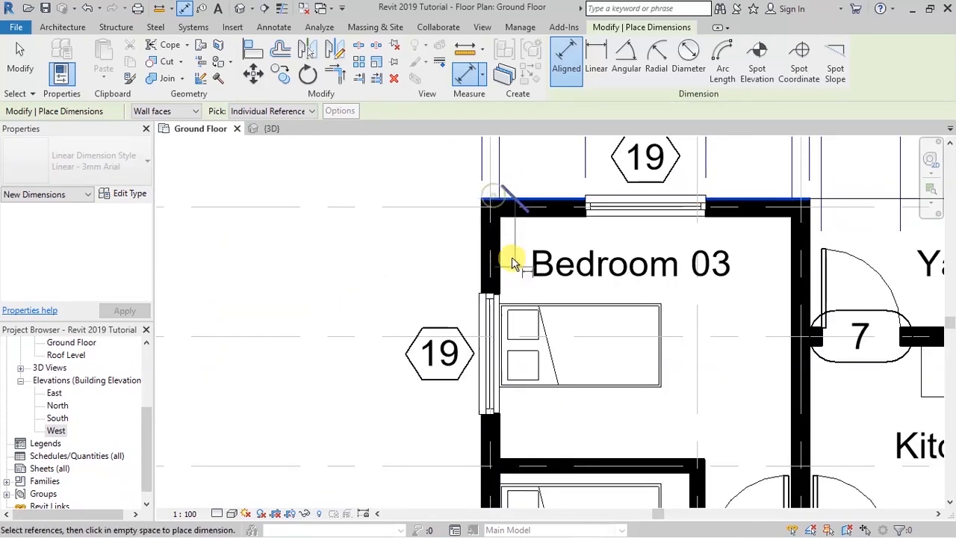
{"action": "left_click", "coordinate": [496, 290]}
{"action": "scroll", "coordinate": [482, 262], "scroll_direction": "down", "scroll_amount": 2}
{"action": "left_click", "coordinate": [486, 331]}
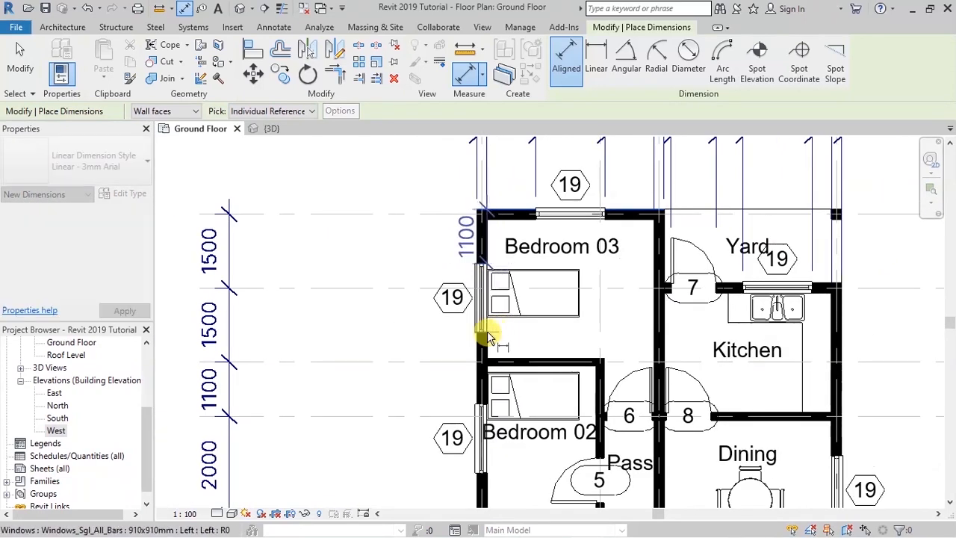
- Continue the vertical string across the Bedroom 02 and WC windows to the Entry's lower edge, placing it between the house and the left grid dimensions
{"action": "scroll", "coordinate": [473, 343], "scroll_direction": "down", "scroll_amount": 6}
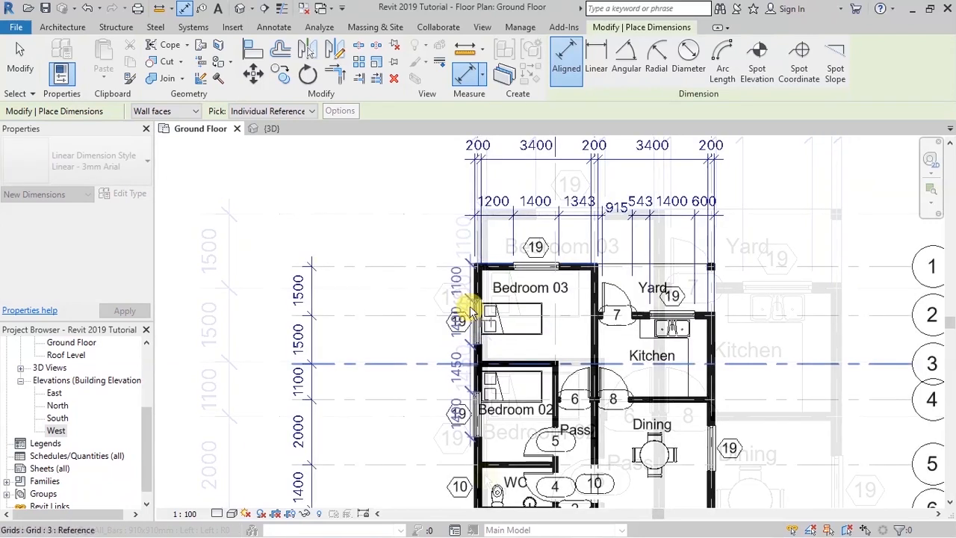
{"action": "scroll", "coordinate": [473, 467], "scroll_direction": "up", "scroll_amount": 3}
{"action": "scroll", "coordinate": [474, 390], "scroll_direction": "up", "scroll_amount": 1}
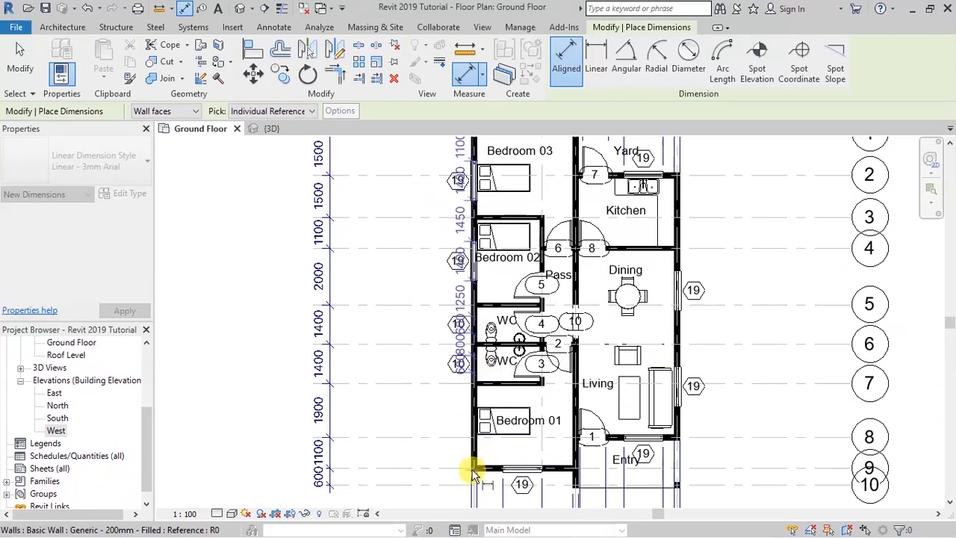
{"action": "scroll", "coordinate": [567, 489], "scroll_direction": "up", "scroll_amount": 2}
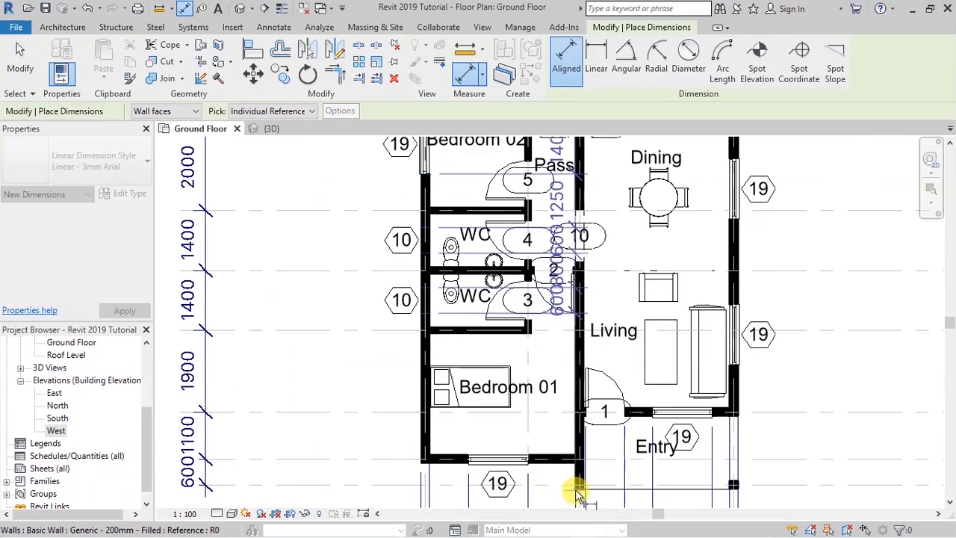
{"action": "scroll", "coordinate": [525, 449], "scroll_direction": "down", "scroll_amount": 2}
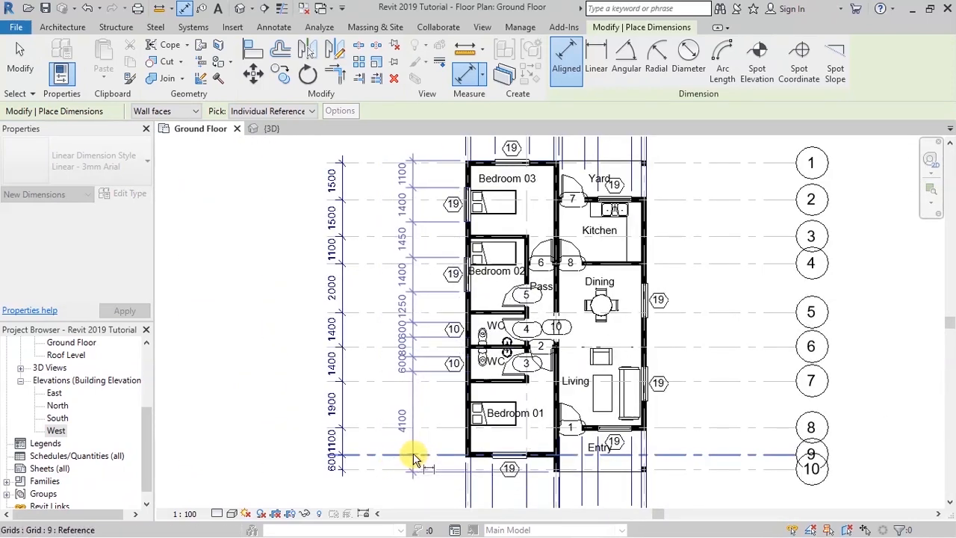
{"action": "left_click", "coordinate": [416, 413]}
- Start a vertical aligned dimension string from both faces of Bedroom 03's upper wall and of the wall between Bedrooms 03 and 02
{"action": "scroll", "coordinate": [489, 166], "scroll_direction": "up", "scroll_amount": 4}
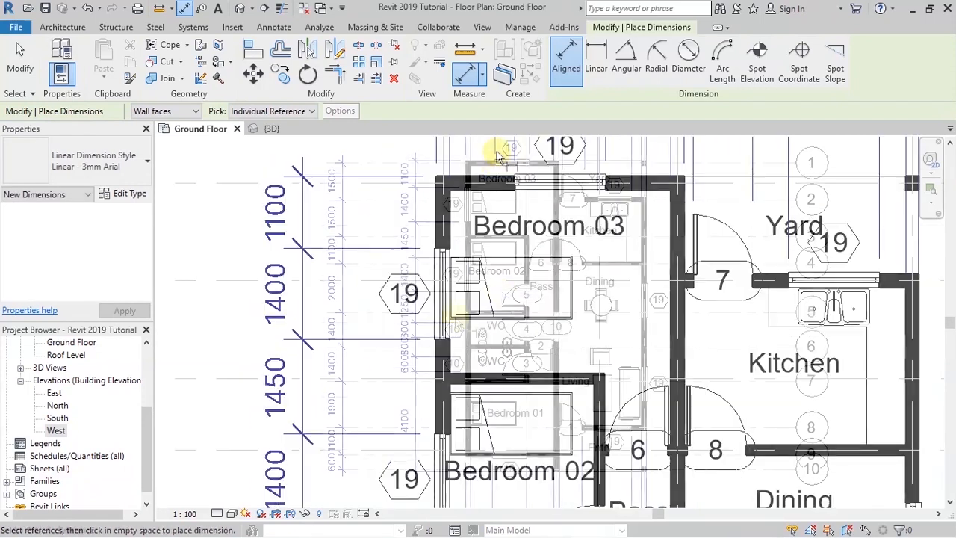
{"action": "left_click", "coordinate": [489, 185]}
{"action": "scroll", "coordinate": [489, 185], "scroll_direction": "down", "scroll_amount": 3}
{"action": "left_click", "coordinate": [501, 281]}
{"action": "scroll", "coordinate": [501, 282], "scroll_direction": "up", "scroll_amount": 2}
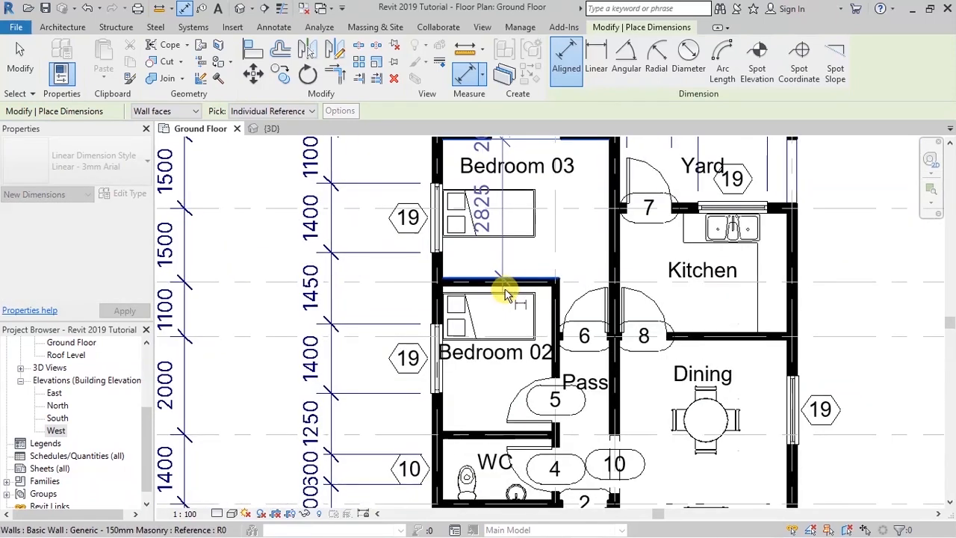
{"action": "left_click", "coordinate": [502, 285]}
{"action": "scroll", "coordinate": [492, 218], "scroll_direction": "down", "scroll_amount": 2}
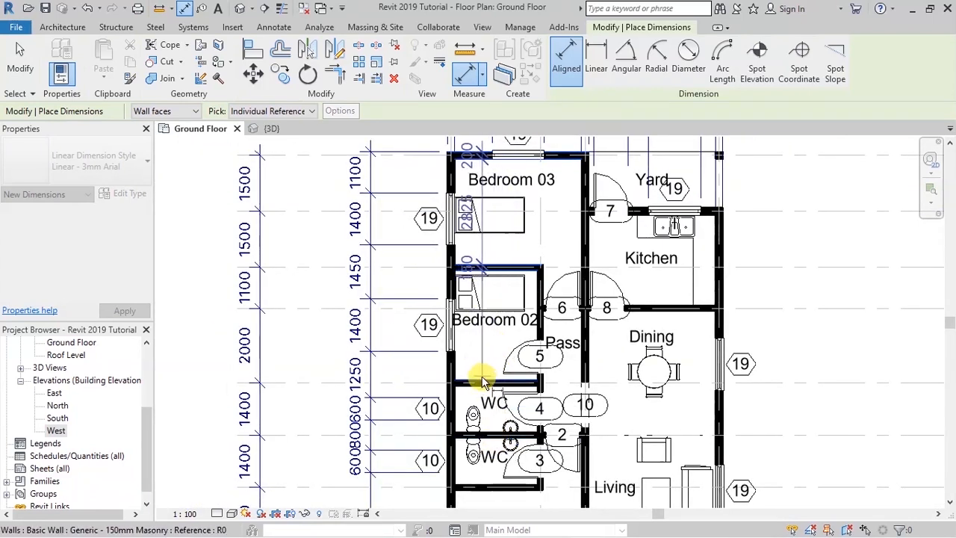
- Extend the wall dimension string across both faces of the three horizontal walls above, between and below the two WCs
{"action": "scroll", "coordinate": [482, 381], "scroll_direction": "up", "scroll_amount": 5}
{"action": "left_click", "coordinate": [486, 383]}
{"action": "scroll", "coordinate": [465, 273], "scroll_direction": "down", "scroll_amount": 4}
{"action": "scroll", "coordinate": [481, 358], "scroll_direction": "up", "scroll_amount": 4}
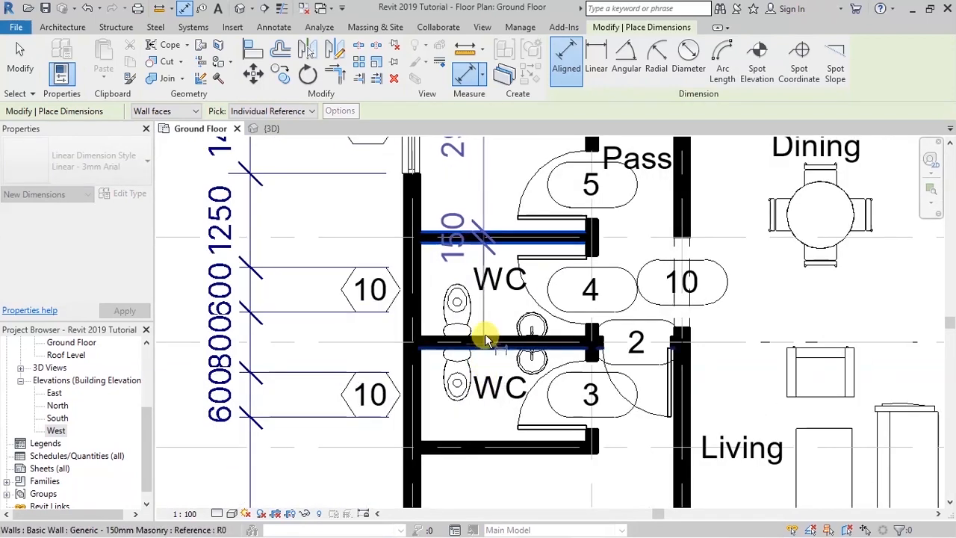
{"action": "left_click", "coordinate": [486, 344]}
{"action": "left_click", "coordinate": [484, 349]}
{"action": "left_click", "coordinate": [489, 444]}
{"action": "left_click", "coordinate": [490, 453]}
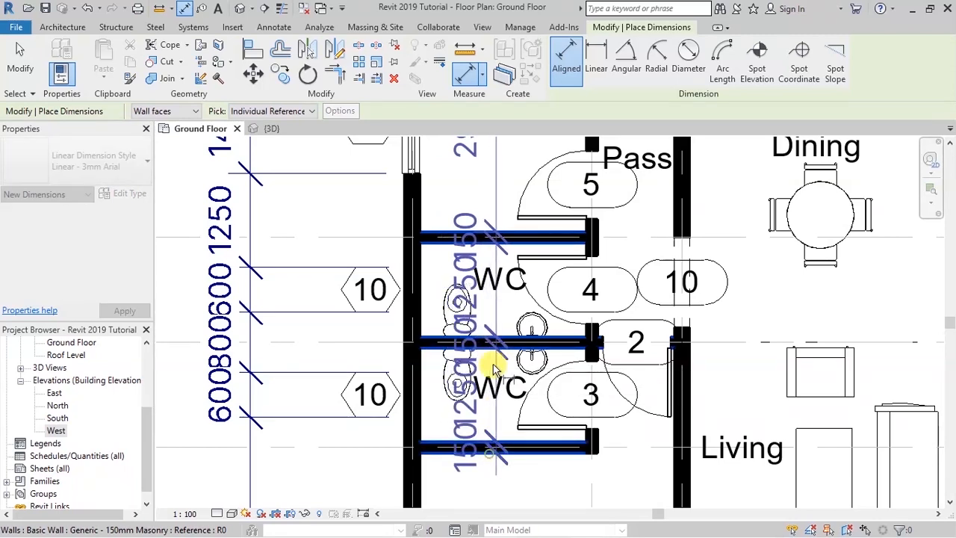
- Finish the wall string at Bedroom 01's lower wall and the middle wall's lower end, placing it between the left opening and grid dimensions
{"action": "scroll", "coordinate": [498, 399], "scroll_direction": "down", "scroll_amount": 5}
{"action": "scroll", "coordinate": [468, 421], "scroll_direction": "up", "scroll_amount": 4}
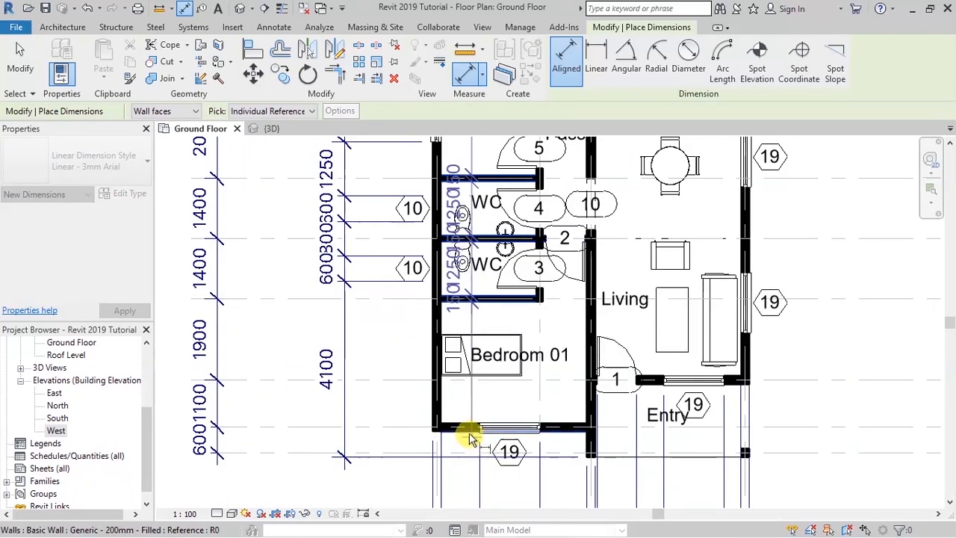
{"action": "left_click", "coordinate": [469, 427]}
{"action": "scroll", "coordinate": [590, 448], "scroll_direction": "up", "scroll_amount": 5}
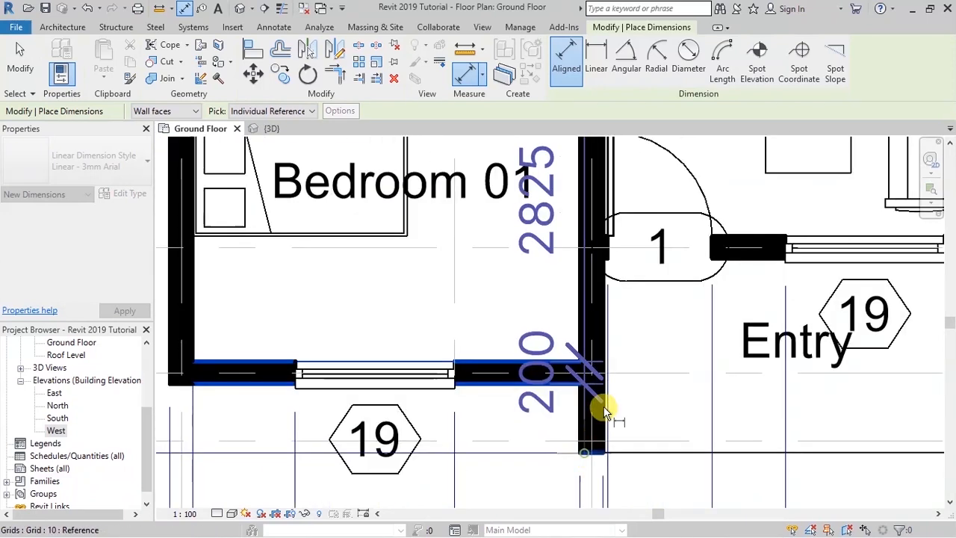
{"action": "scroll", "coordinate": [603, 409], "scroll_direction": "down", "scroll_amount": 7}
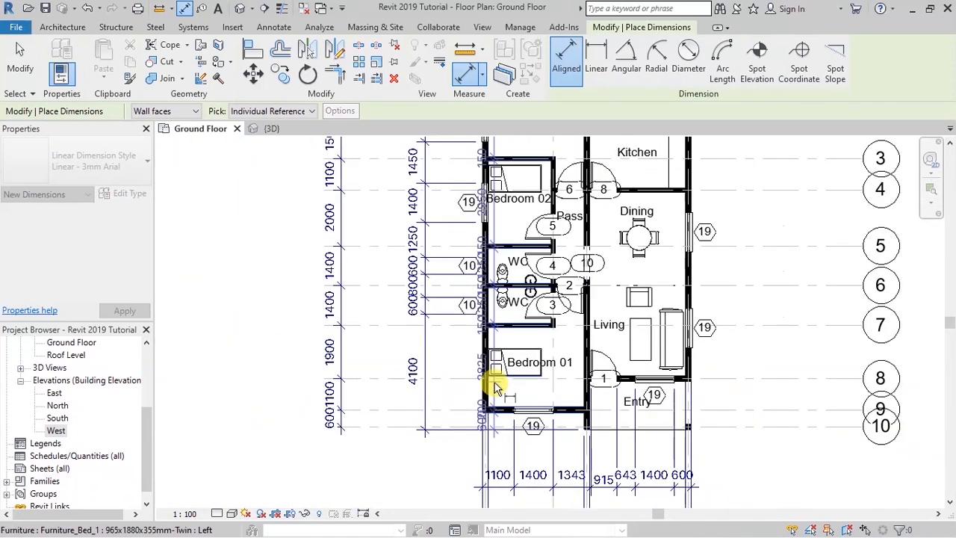
{"action": "scroll", "coordinate": [497, 387], "scroll_direction": "down", "scroll_amount": 2}
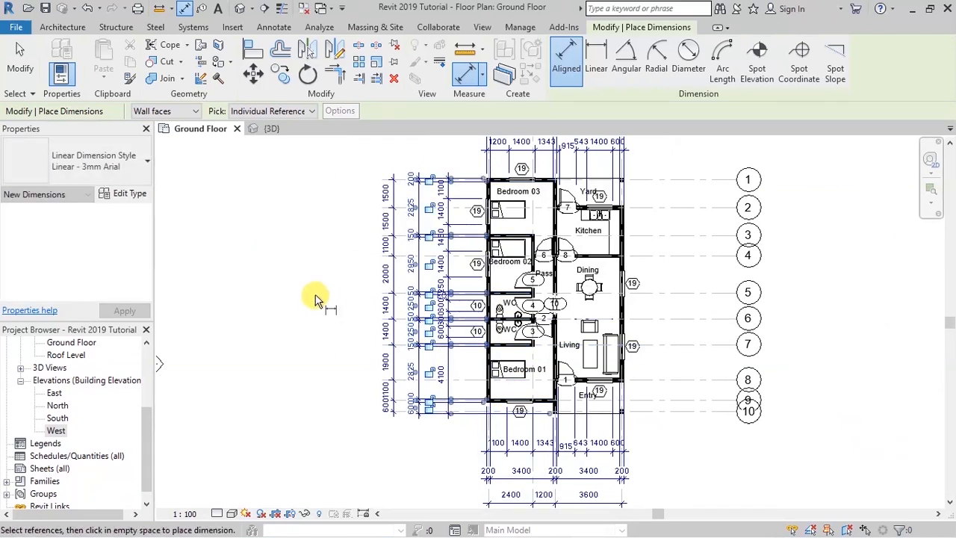
{"action": "scroll", "coordinate": [317, 332], "scroll_direction": "down", "scroll_amount": 3}
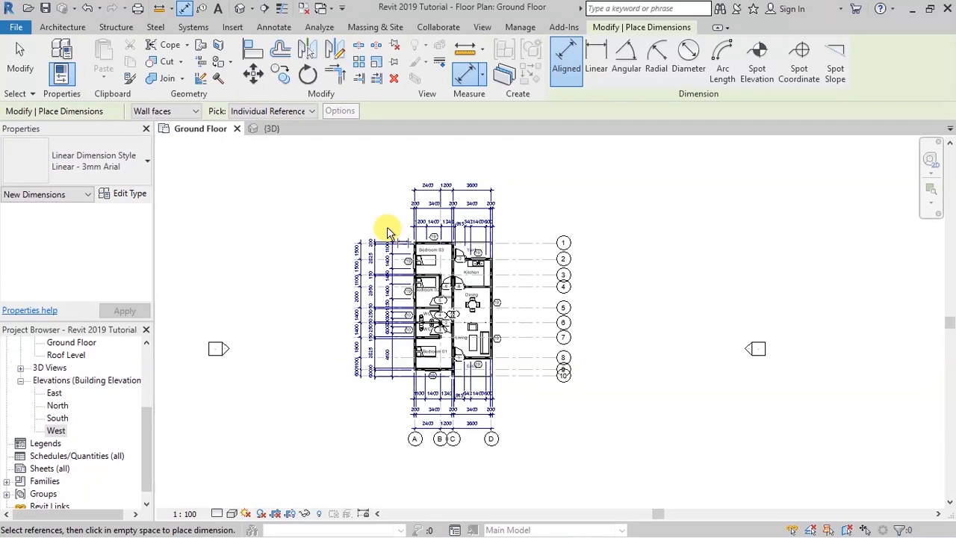
- Start a vertical dimension string from the upper face of the Yard's corner column, picking both edges of the Dining window
{"action": "scroll", "coordinate": [387, 231], "scroll_direction": "up", "scroll_amount": 5}
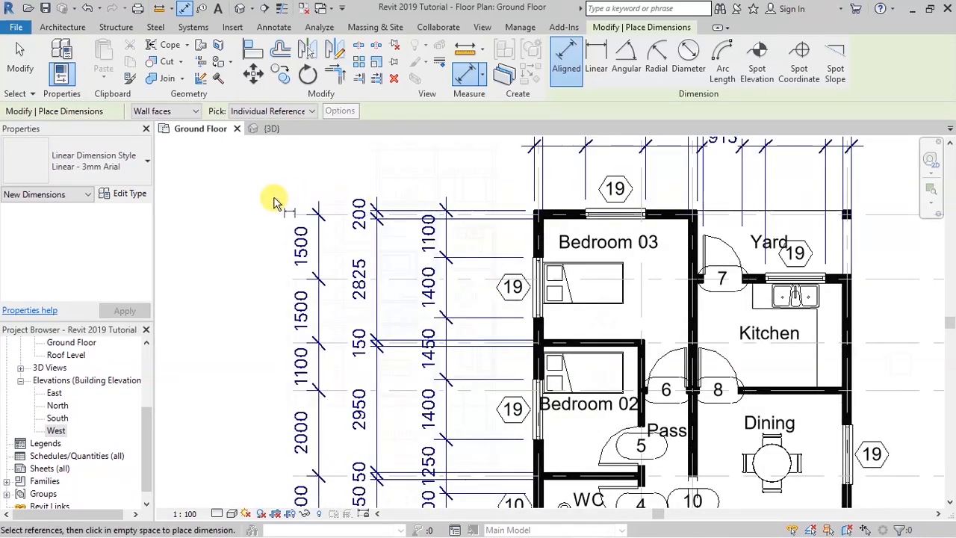
{"action": "scroll", "coordinate": [553, 217], "scroll_direction": "down", "scroll_amount": 3}
{"action": "scroll", "coordinate": [505, 207], "scroll_direction": "up", "scroll_amount": 4}
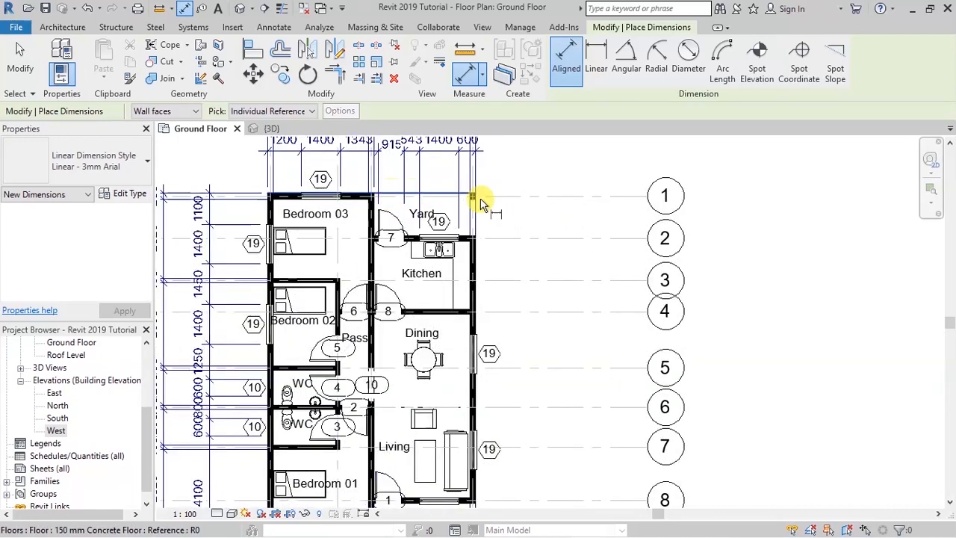
{"action": "scroll", "coordinate": [480, 201], "scroll_direction": "down", "scroll_amount": 2}
{"action": "scroll", "coordinate": [478, 195], "scroll_direction": "up", "scroll_amount": 6}
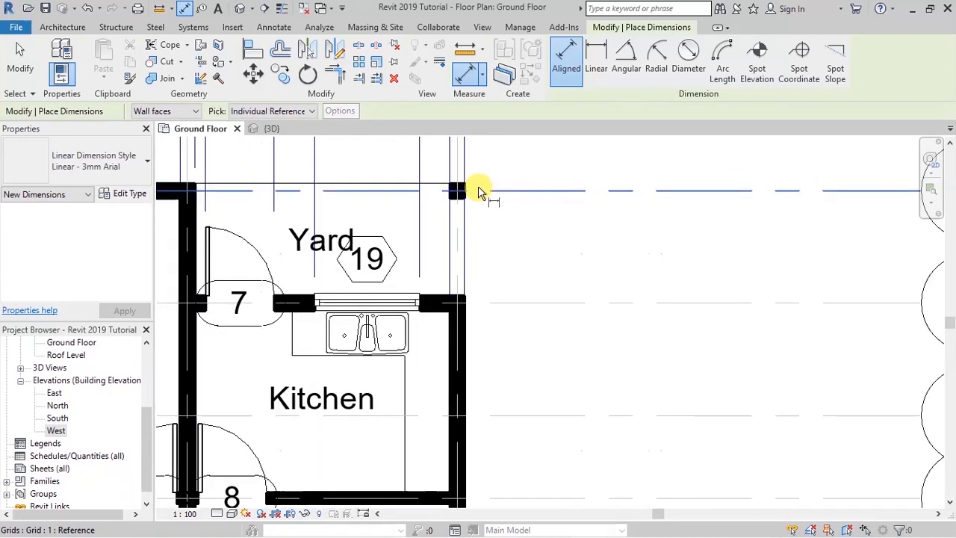
{"action": "scroll", "coordinate": [477, 186], "scroll_direction": "up", "scroll_amount": 2}
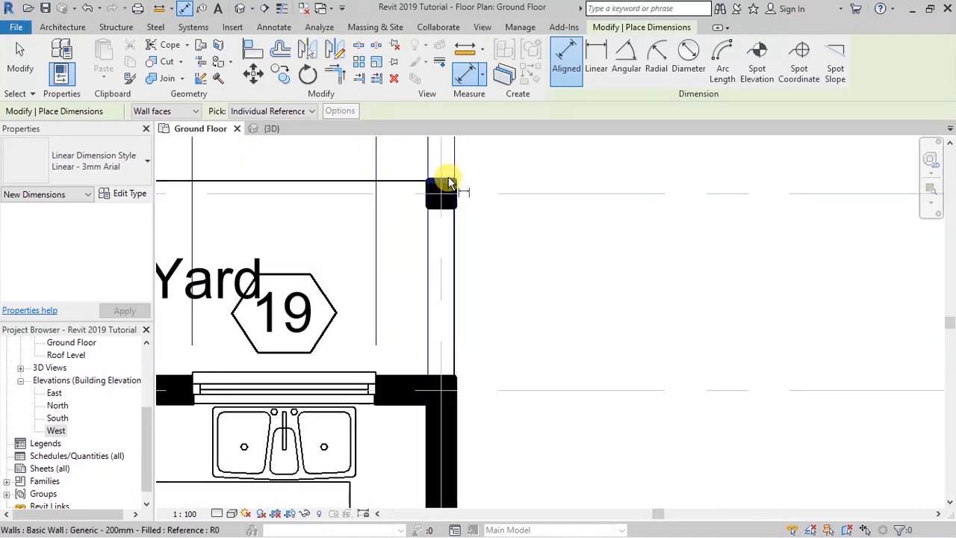
{"action": "left_click", "coordinate": [448, 183]}
{"action": "scroll", "coordinate": [446, 246], "scroll_direction": "down", "scroll_amount": 3}
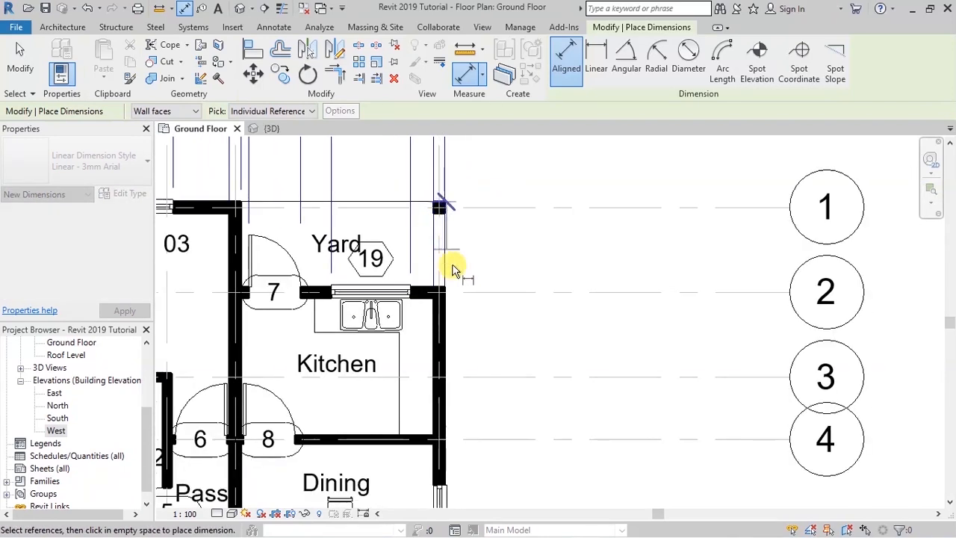
{"action": "scroll", "coordinate": [441, 323], "scroll_direction": "down", "scroll_amount": 3}
{"action": "scroll", "coordinate": [445, 373], "scroll_direction": "up", "scroll_amount": 5}
{"action": "left_click", "coordinate": [451, 372]}
{"action": "scroll", "coordinate": [470, 385], "scroll_direction": "down", "scroll_amount": 3}
{"action": "scroll", "coordinate": [464, 384], "scroll_direction": "up", "scroll_amount": 2}
{"action": "left_click", "coordinate": [456, 372]}
- Continue the opening string across the Living window's edges to the Entry's lower edge, placing it just right of the house
{"action": "scroll", "coordinate": [508, 254], "scroll_direction": "down", "scroll_amount": 4}
{"action": "scroll", "coordinate": [499, 351], "scroll_direction": "up", "scroll_amount": 5}
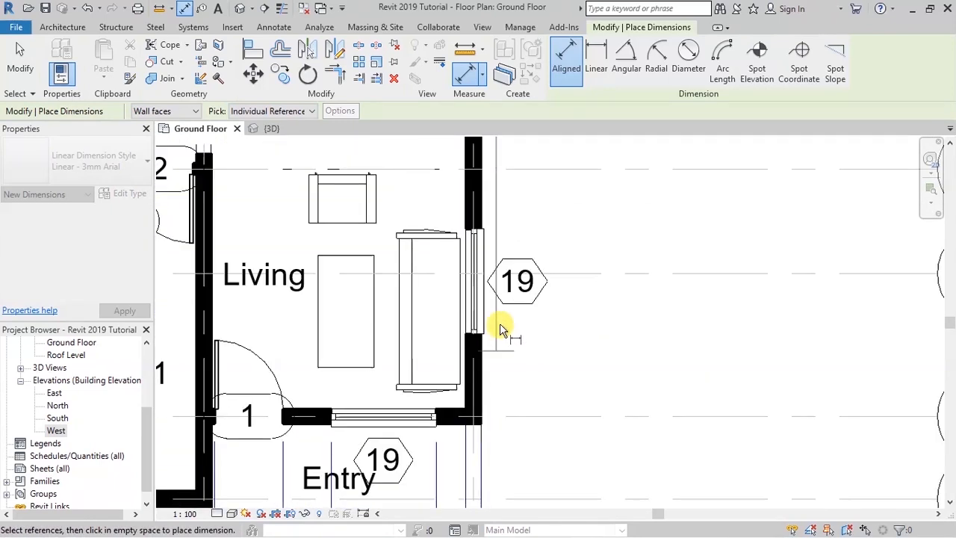
{"action": "left_click", "coordinate": [485, 225]}
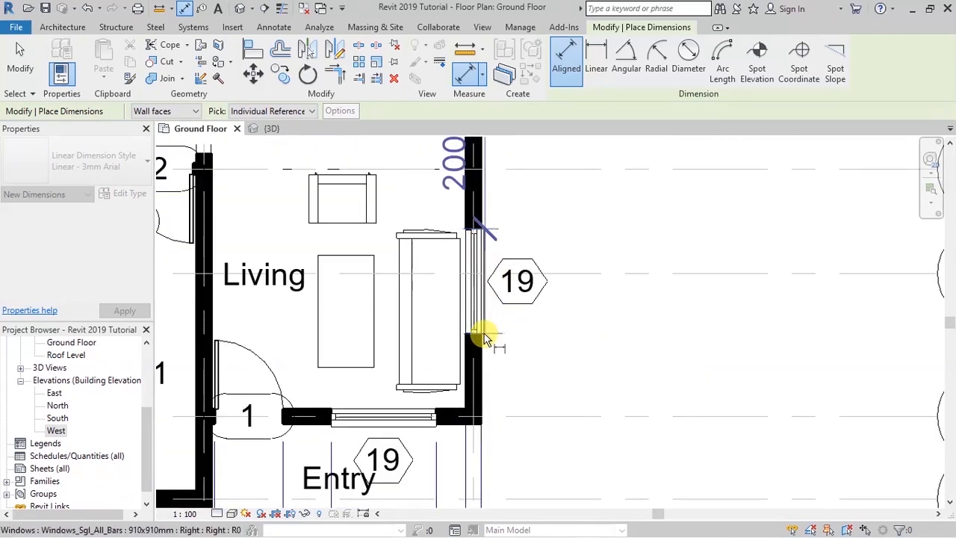
{"action": "scroll", "coordinate": [495, 249], "scroll_direction": "down", "scroll_amount": 3}
{"action": "scroll", "coordinate": [497, 391], "scroll_direction": "up", "scroll_amount": 5}
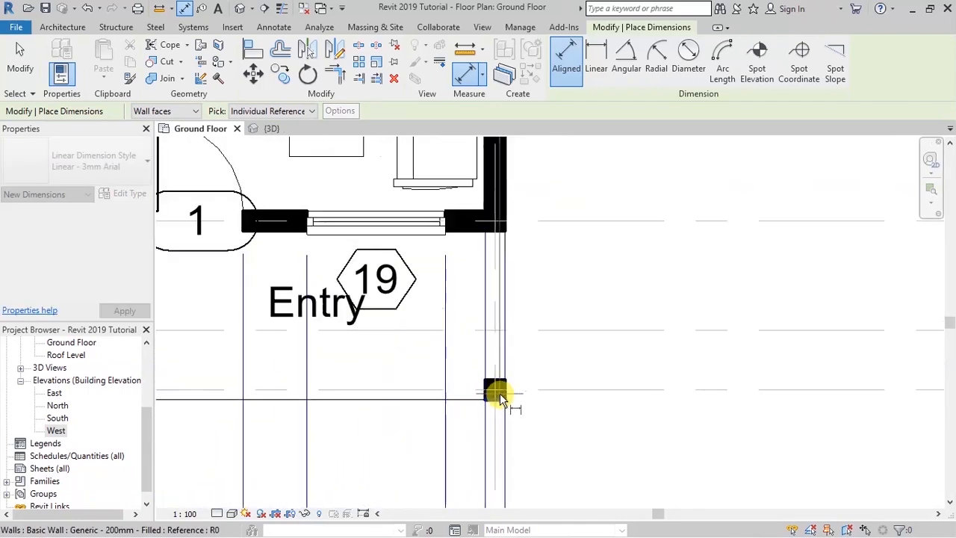
{"action": "left_click", "coordinate": [500, 392]}
{"action": "scroll", "coordinate": [495, 400], "scroll_direction": "down", "scroll_amount": 3}
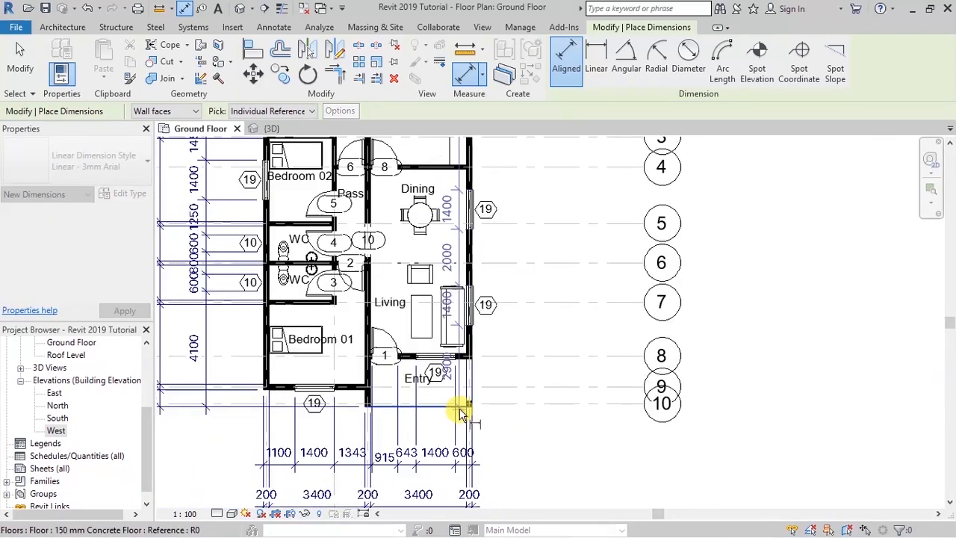
{"action": "scroll", "coordinate": [460, 415], "scroll_direction": "down", "scroll_amount": 2}
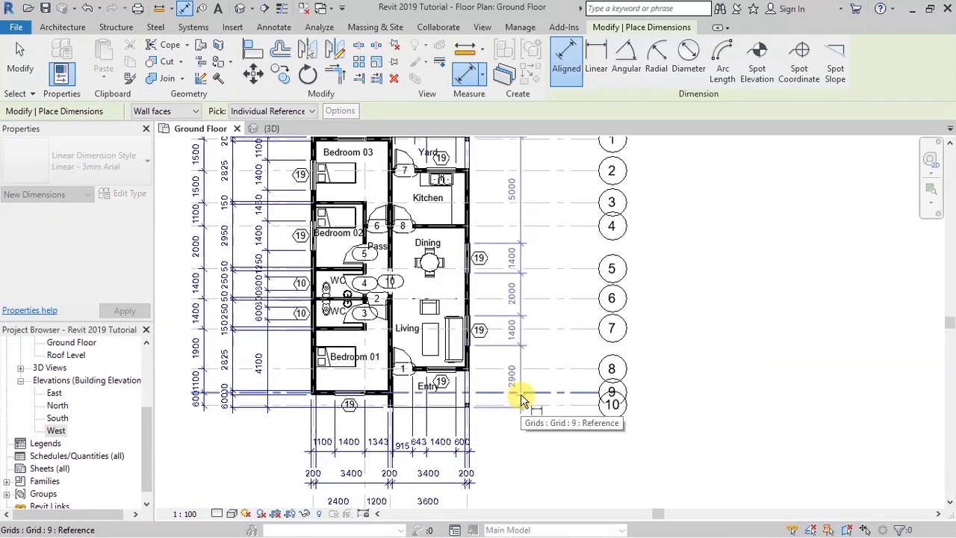
{"action": "left_click", "coordinate": [524, 317]}
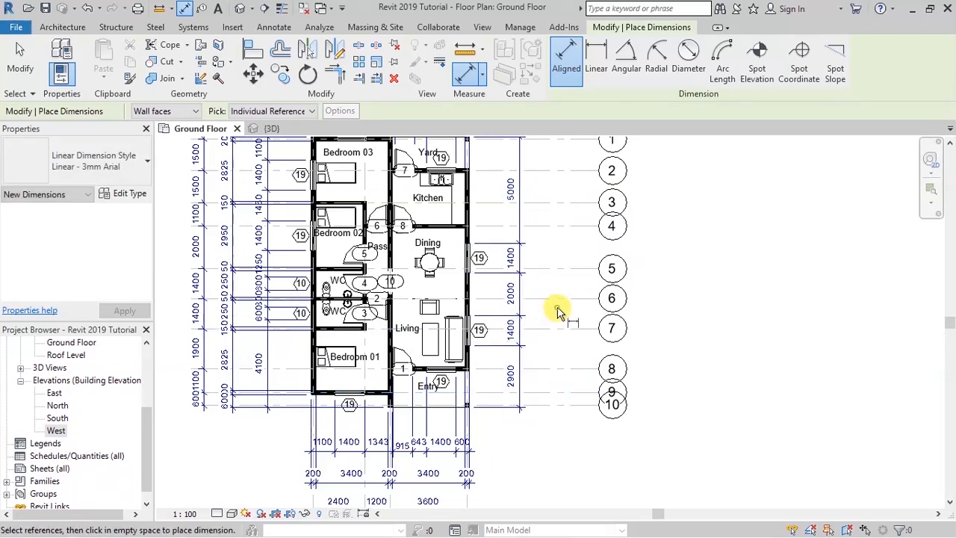
- Start another vertical dimension string from both faces of Bedroom 03's upper wall and of the Kitchen's upper wall
{"action": "scroll", "coordinate": [489, 421], "scroll_direction": "down", "scroll_amount": 1}
{"action": "scroll", "coordinate": [373, 247], "scroll_direction": "up", "scroll_amount": 5}
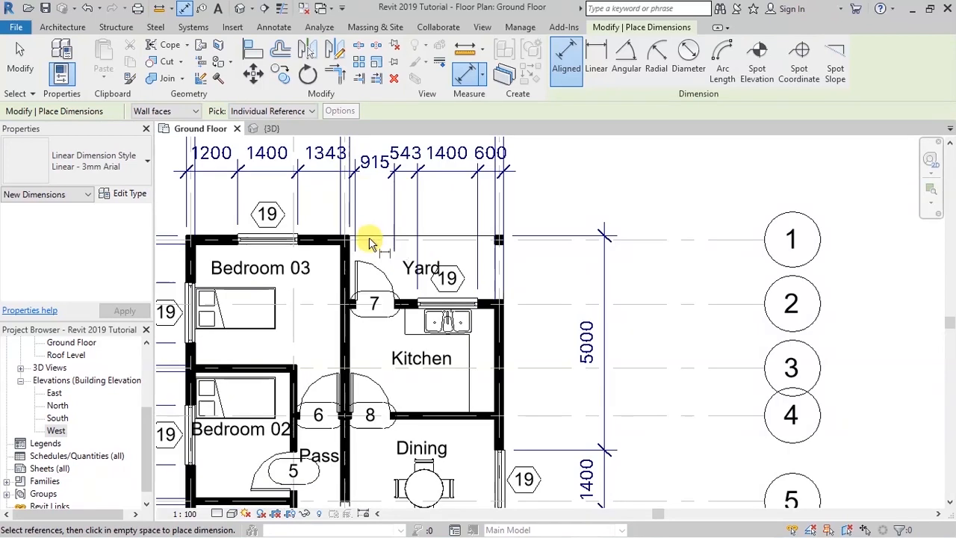
{"action": "scroll", "coordinate": [364, 243], "scroll_direction": "up", "scroll_amount": 1}
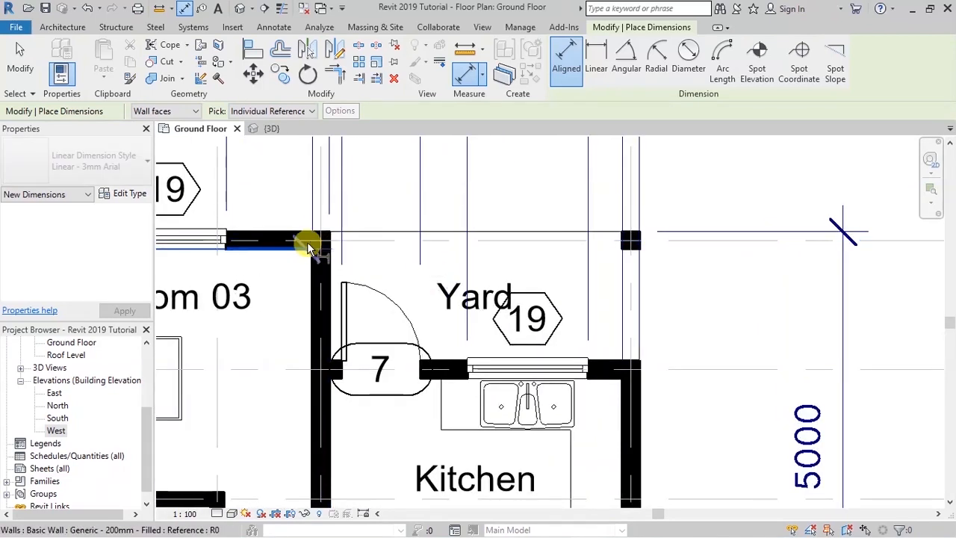
{"action": "left_click", "coordinate": [299, 235]}
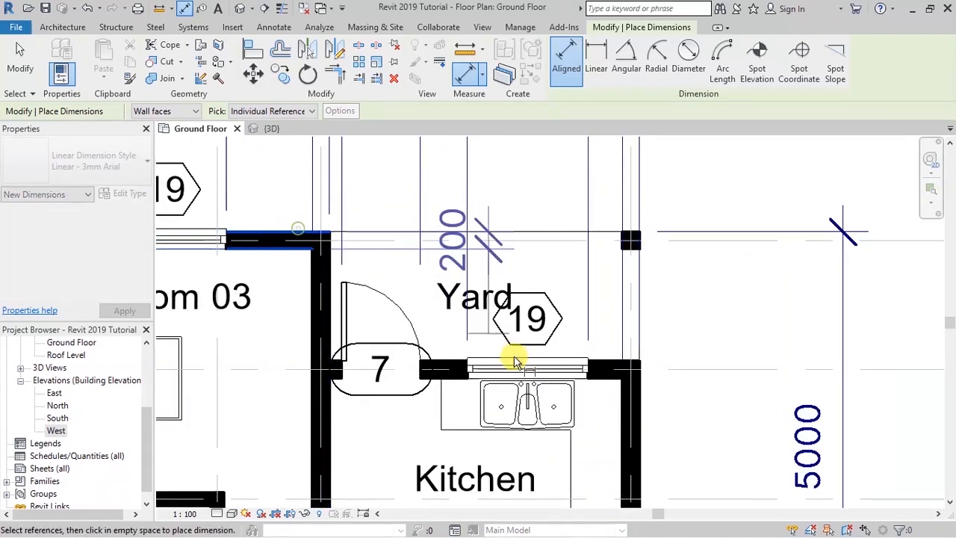
{"action": "left_click", "coordinate": [604, 362]}
{"action": "left_click", "coordinate": [604, 378]}
- Extend the wall string across both faces of the Kitchen–Dining wall and of the Living room's lower wall
{"action": "scroll", "coordinate": [572, 284], "scroll_direction": "down", "scroll_amount": 3}
{"action": "scroll", "coordinate": [581, 381], "scroll_direction": "up", "scroll_amount": 5}
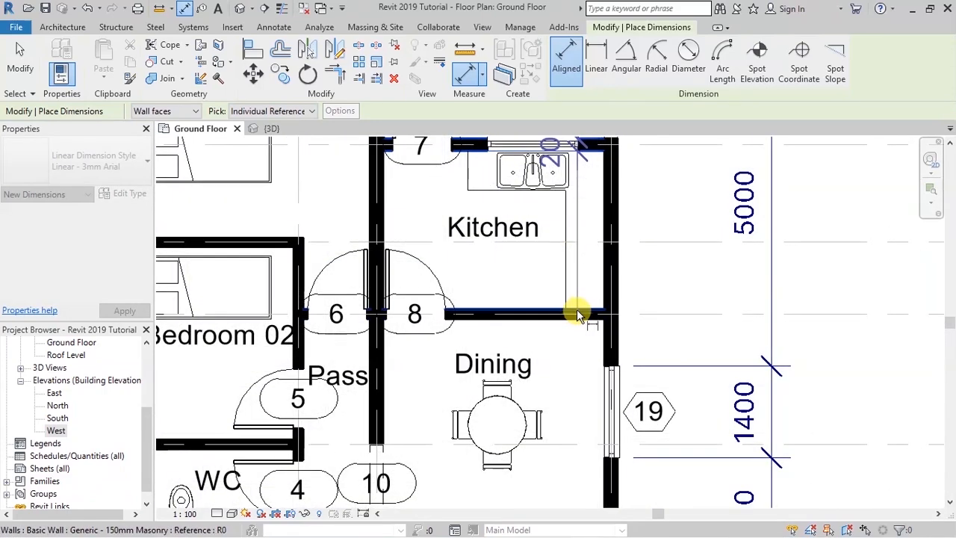
{"action": "left_click", "coordinate": [576, 309]}
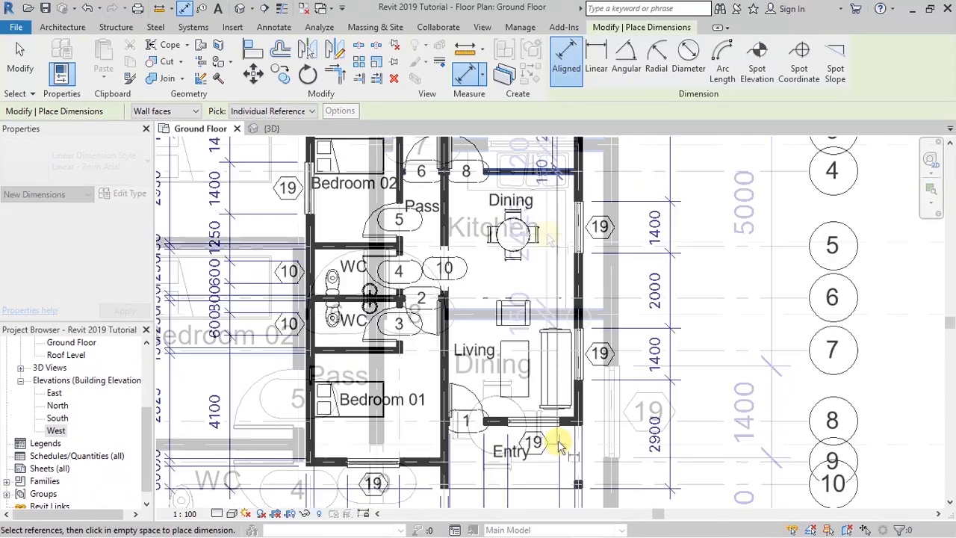
{"action": "scroll", "coordinate": [577, 416], "scroll_direction": "up", "scroll_amount": 5}
{"action": "left_click", "coordinate": [576, 378]}
{"action": "left_click", "coordinate": [579, 397]}
- End the wall string at both faces of the Entry's corner column, placing it between the right opening dimensions and the grid bubbles
{"action": "scroll", "coordinate": [554, 280], "scroll_direction": "down", "scroll_amount": 1}
{"action": "scroll", "coordinate": [553, 311], "scroll_direction": "down", "scroll_amount": 3}
{"action": "scroll", "coordinate": [576, 336], "scroll_direction": "up", "scroll_amount": 6}
{"action": "left_click", "coordinate": [574, 226]}
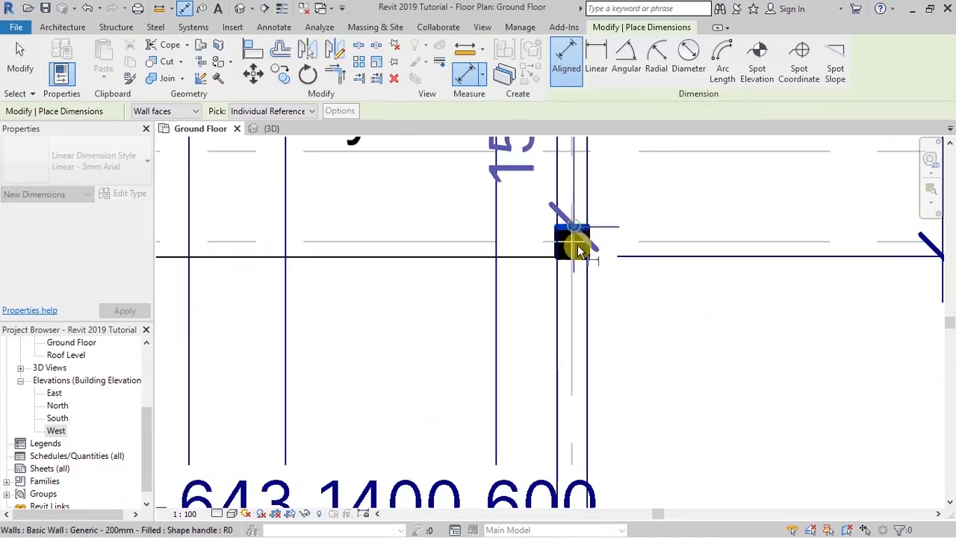
{"action": "left_click", "coordinate": [575, 263]}
{"action": "scroll", "coordinate": [484, 386], "scroll_direction": "down", "scroll_amount": 3}
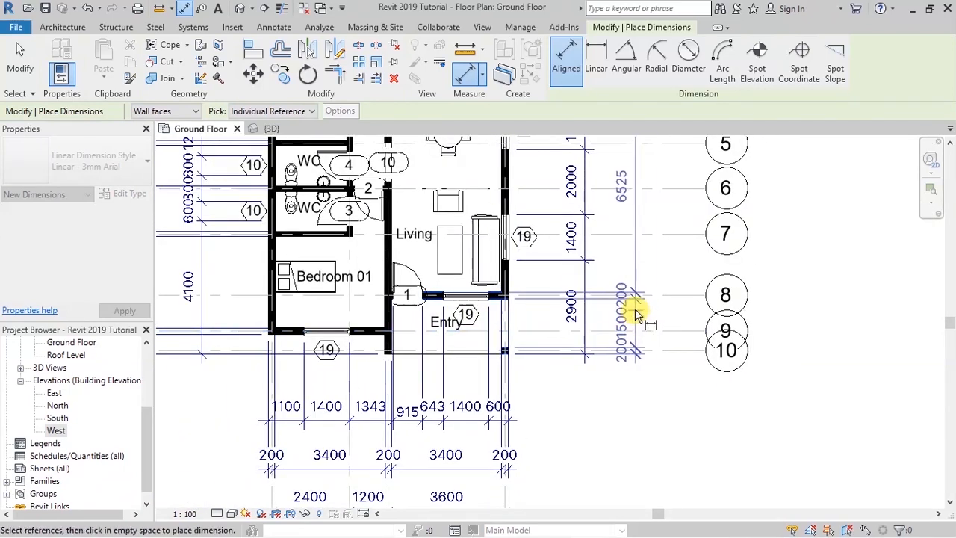
{"action": "left_click", "coordinate": [636, 320]}
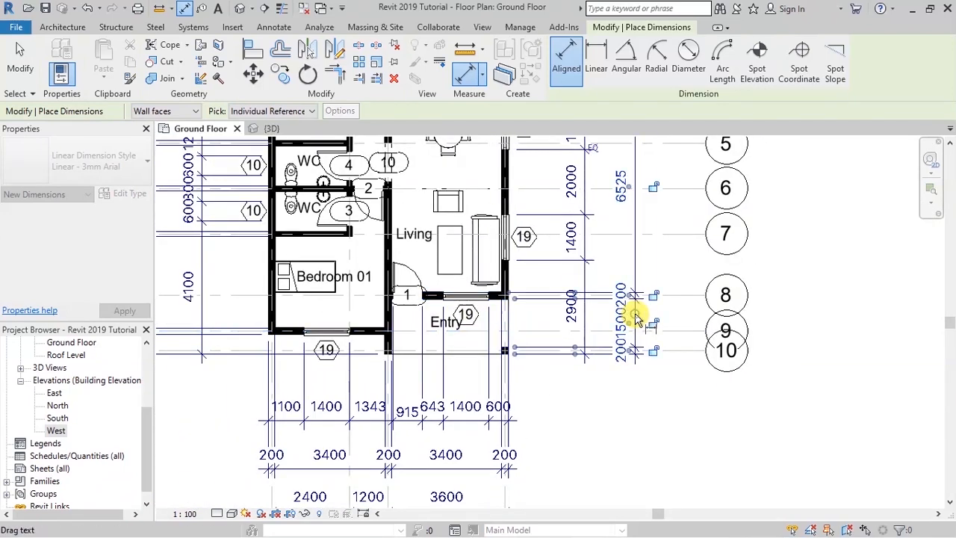
{"action": "left_click", "coordinate": [623, 247]}
{"action": "scroll", "coordinate": [593, 442], "scroll_direction": "down", "scroll_amount": 4}
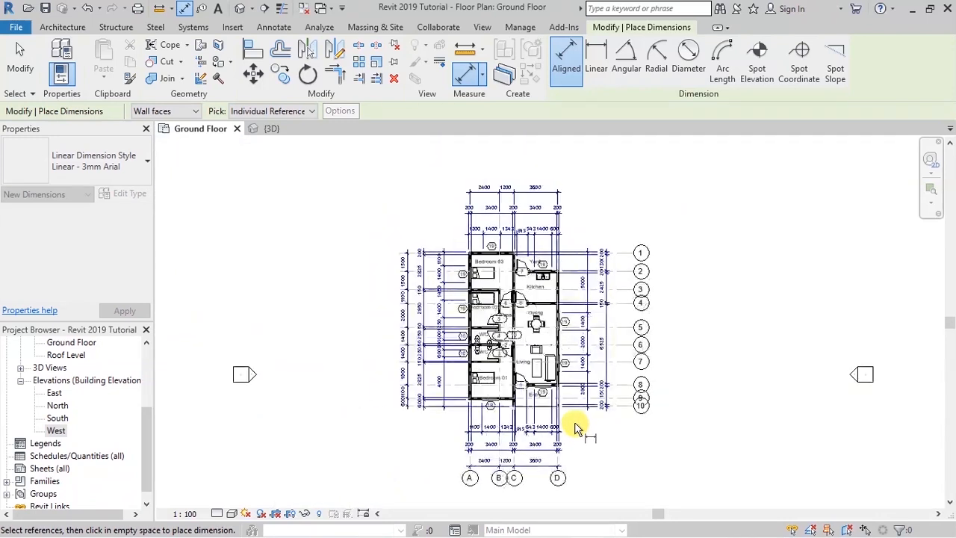
- Start a vertical aligned dimension string between grids 1 and 2 beside their bubbles
{"action": "scroll", "coordinate": [582, 316], "scroll_direction": "up", "scroll_amount": 2}
{"action": "scroll", "coordinate": [581, 320], "scroll_direction": "up", "scroll_amount": 2}
{"action": "scroll", "coordinate": [561, 253], "scroll_direction": "down", "scroll_amount": 2}
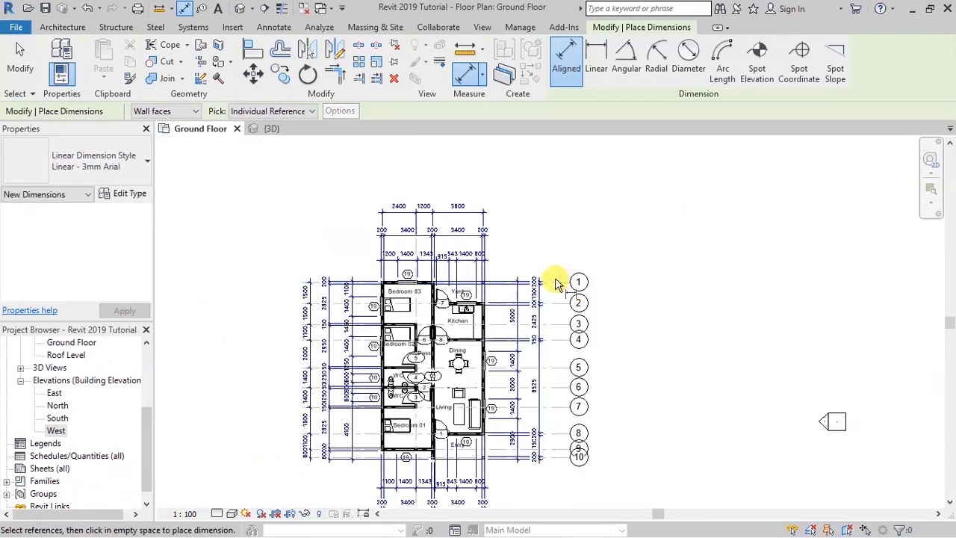
{"action": "scroll", "coordinate": [561, 277], "scroll_direction": "up", "scroll_amount": 2}
{"action": "scroll", "coordinate": [583, 294], "scroll_direction": "up", "scroll_amount": 3}
{"action": "left_click", "coordinate": [518, 262]}
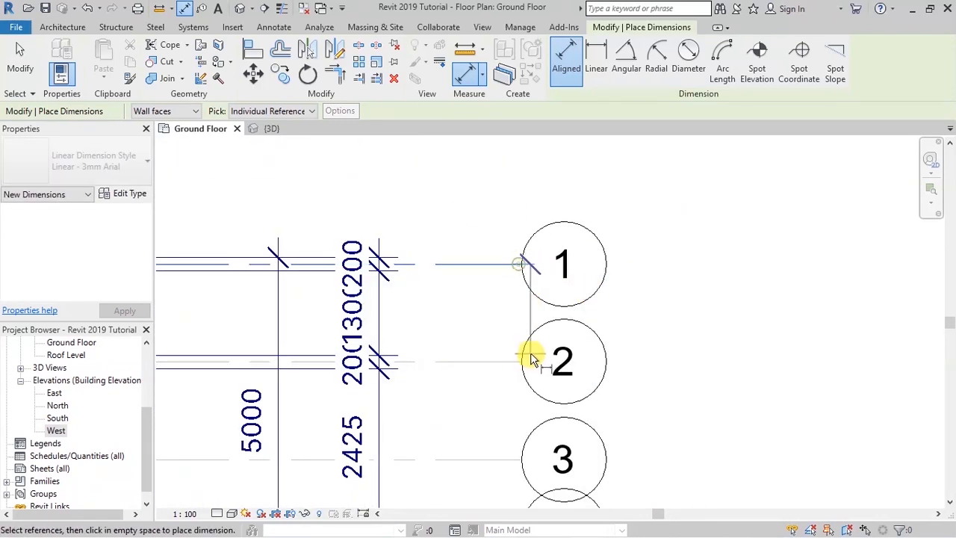
{"action": "left_click", "coordinate": [520, 362]}
- Extend the vertical grid dimension string across grids 3, 4, 5, 6 and 7 beside their bubbles
{"action": "scroll", "coordinate": [518, 237], "scroll_direction": "down", "scroll_amount": 2}
{"action": "scroll", "coordinate": [518, 236], "scroll_direction": "down", "scroll_amount": 3}
{"action": "scroll", "coordinate": [514, 331], "scroll_direction": "up", "scroll_amount": 4}
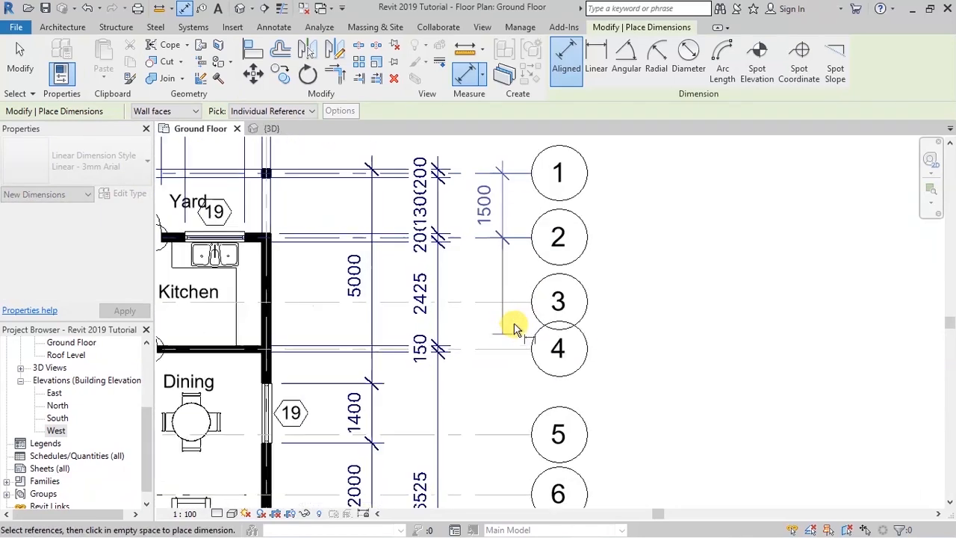
{"action": "left_click", "coordinate": [527, 302]}
{"action": "left_click", "coordinate": [527, 346]}
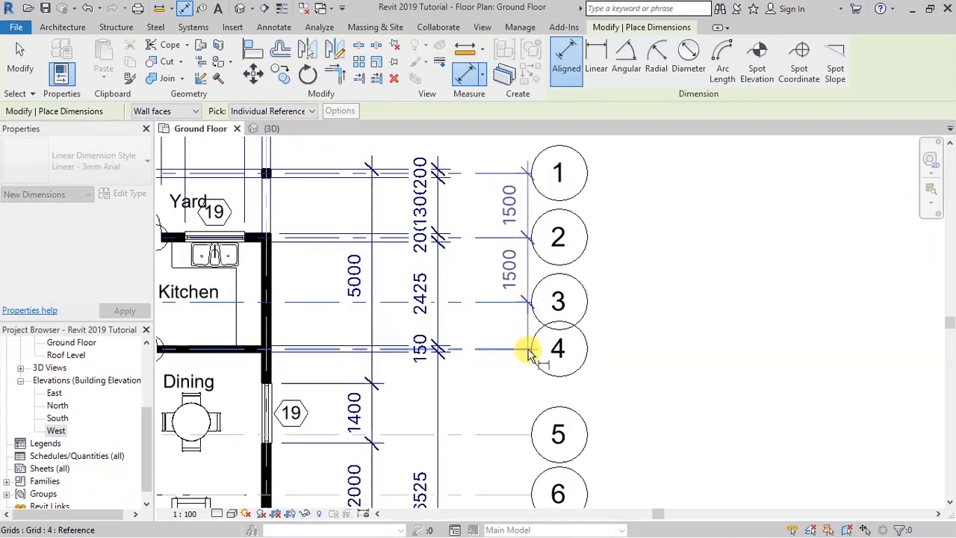
{"action": "left_click", "coordinate": [524, 436]}
{"action": "scroll", "coordinate": [533, 348], "scroll_direction": "down", "scroll_amount": 5}
{"action": "scroll", "coordinate": [516, 442], "scroll_direction": "up", "scroll_amount": 3}
{"action": "left_click", "coordinate": [526, 319]}
{"action": "left_click", "coordinate": [525, 347]}
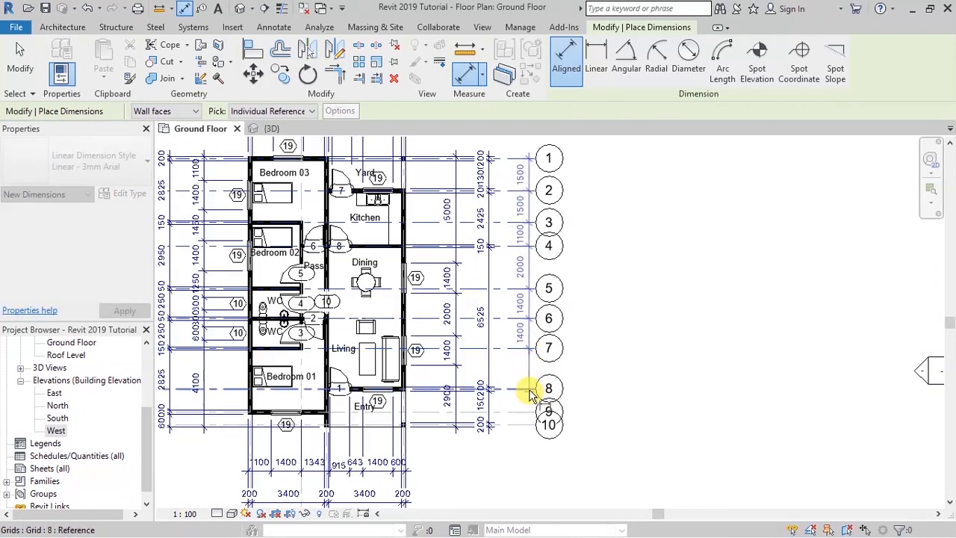
- End the grid string at grids 8, 9 and 10, place it beside the bubbles, and save the project
{"action": "left_click", "coordinate": [527, 410]}
{"action": "left_click", "coordinate": [523, 411]}
{"action": "left_click", "coordinate": [525, 428]}
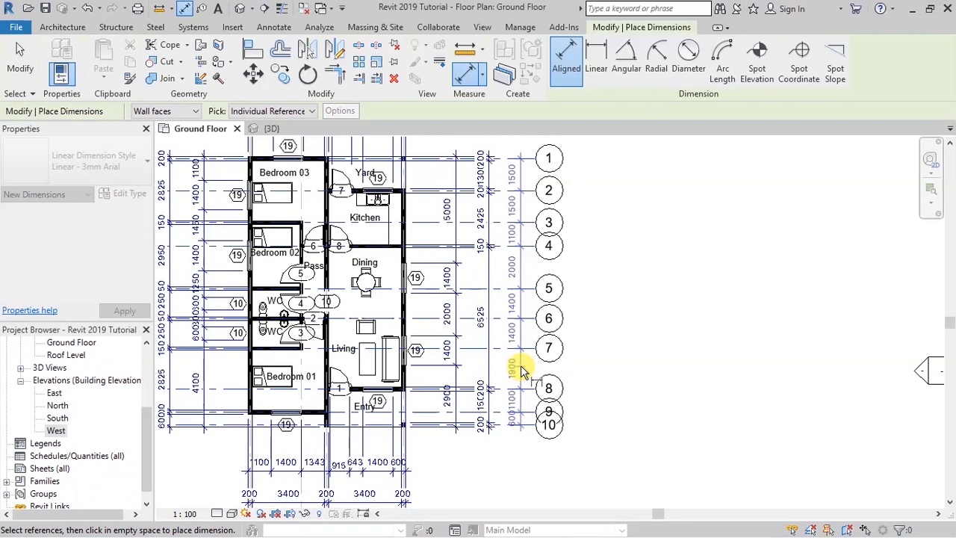
{"action": "left_click", "coordinate": [519, 365]}
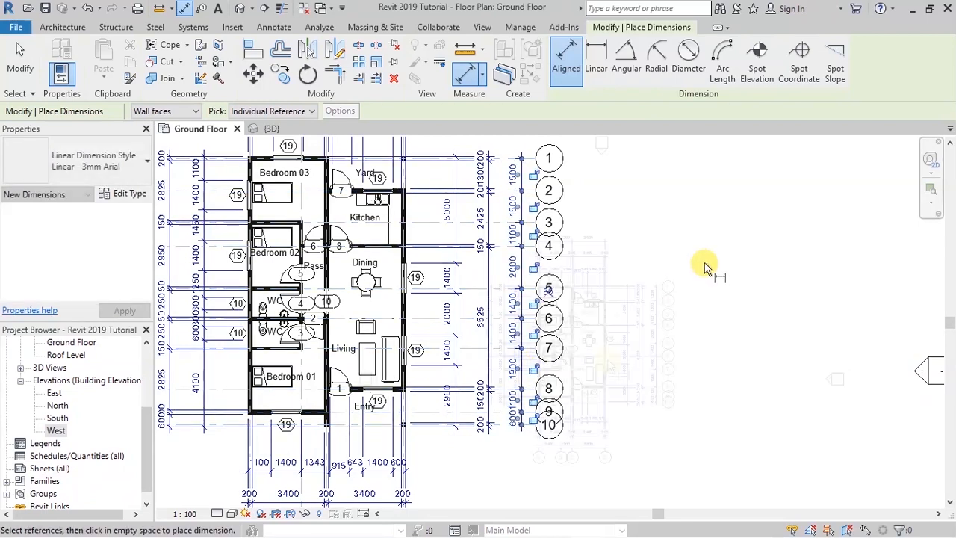
{"action": "scroll", "coordinate": [597, 299], "scroll_direction": "up", "scroll_amount": 5}
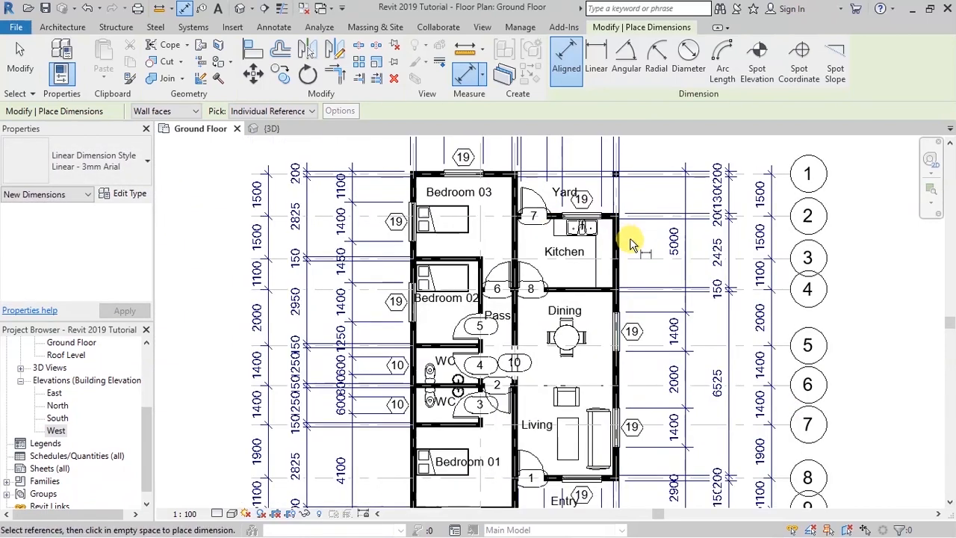
{"action": "key", "text": "ctrl+s"}
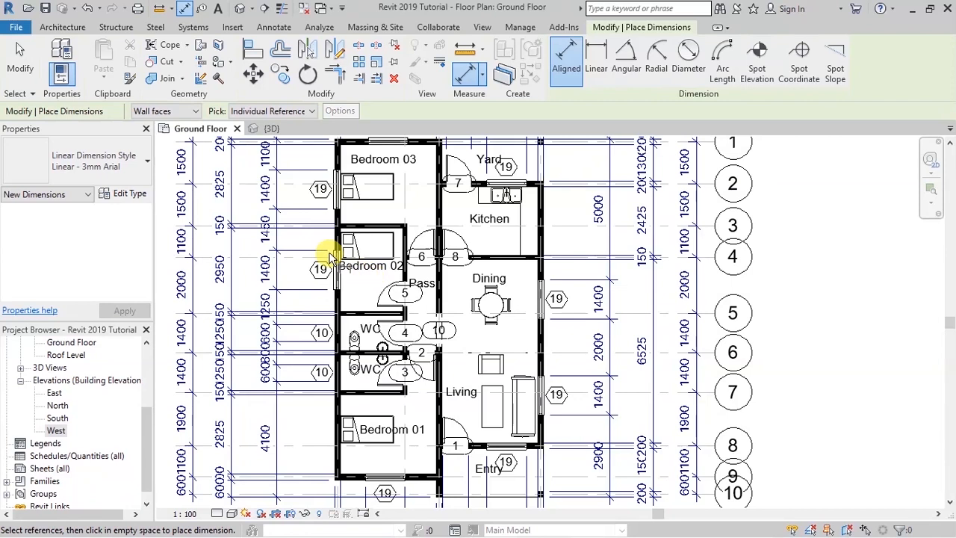
{"action": "scroll", "coordinate": [274, 244], "scroll_direction": "down", "scroll_amount": 1}
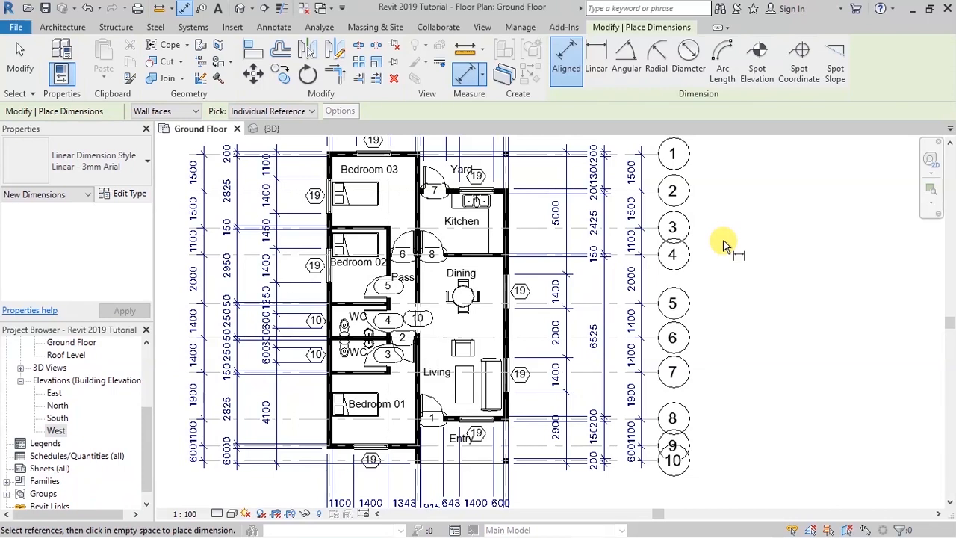
{"action": "scroll", "coordinate": [299, 297], "scroll_direction": "down", "scroll_amount": 1}
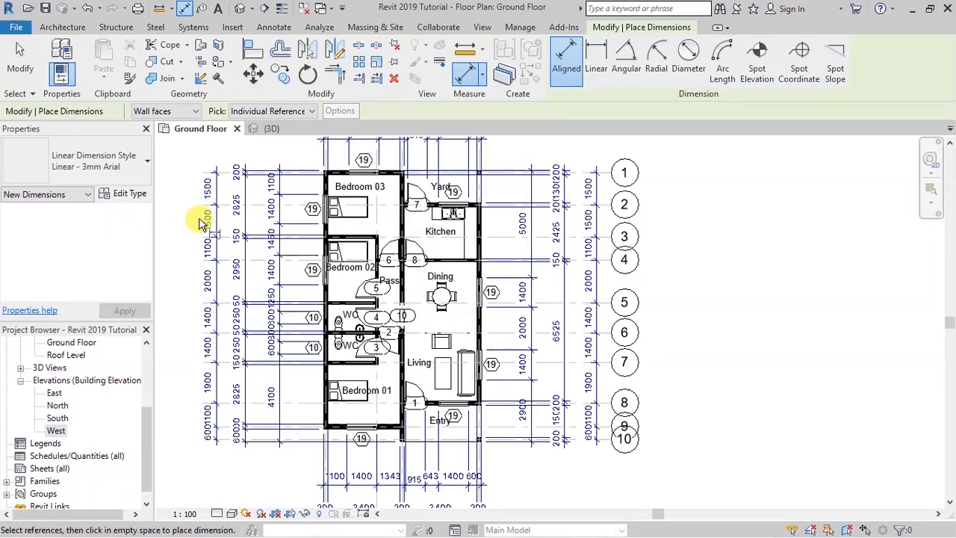
{"action": "scroll", "coordinate": [188, 225], "scroll_direction": "up", "scroll_amount": 2}
{"action": "left_click", "coordinate": [64, 28]}
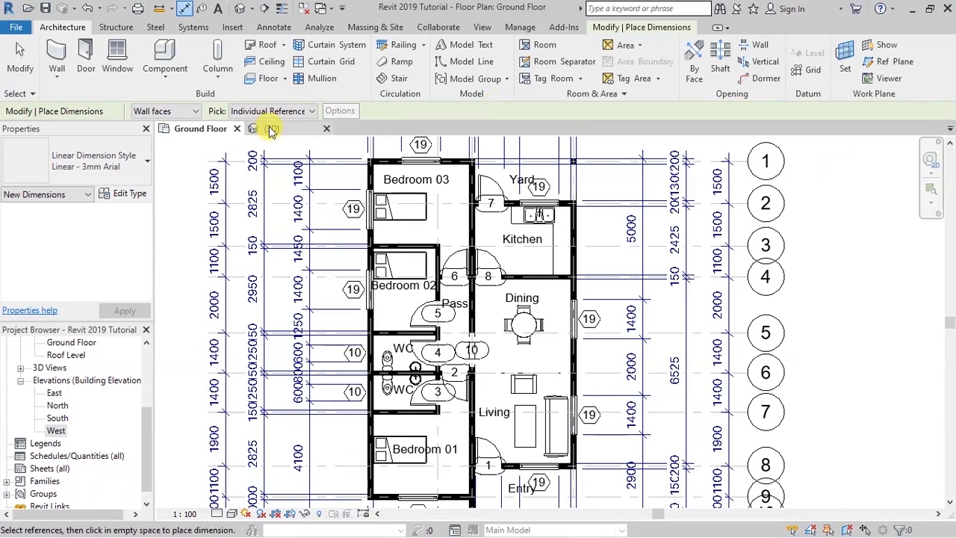
{"action": "left_click", "coordinate": [275, 27]}
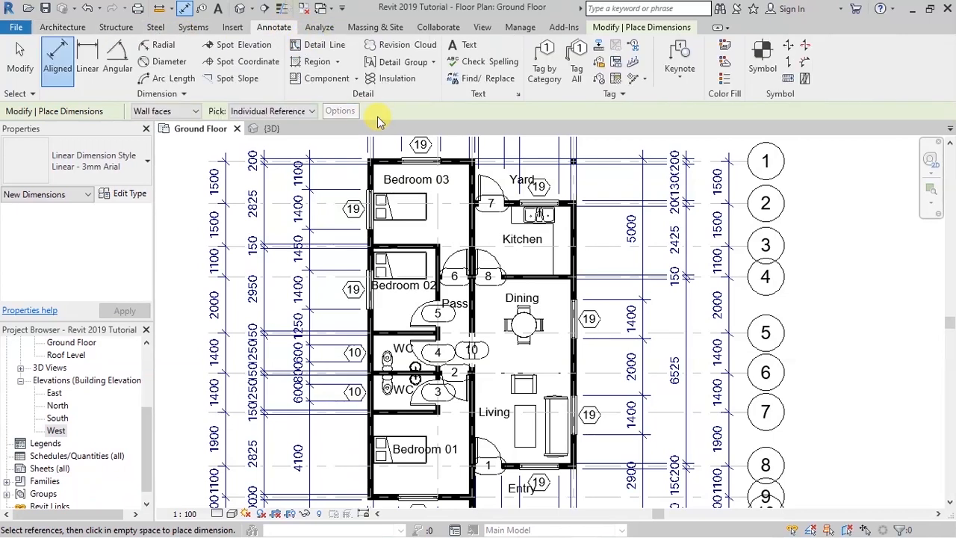
{"action": "left_click", "coordinate": [65, 27]}
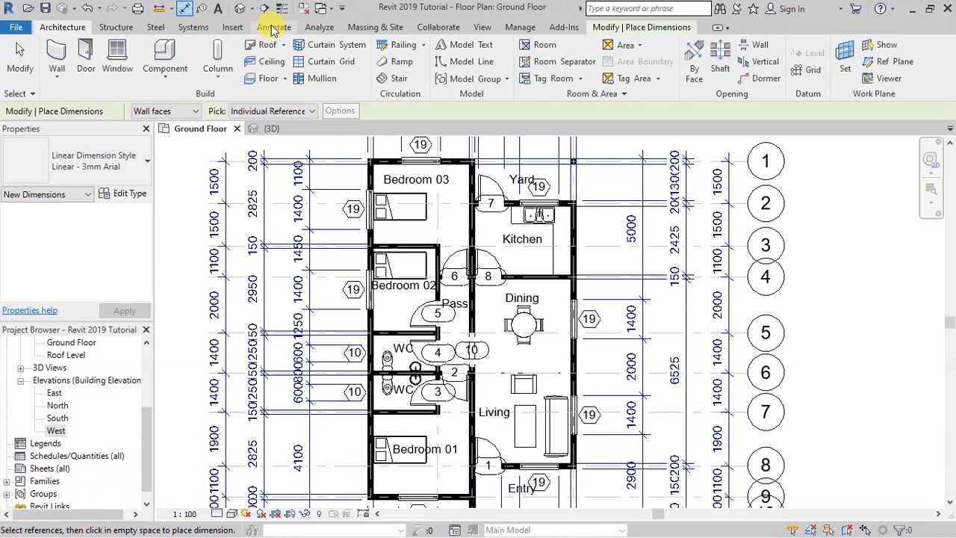
- Place a Color Fill Legend in the empty area beyond the numbered grid bubbles, level with grid 1
{"action": "left_click", "coordinate": [274, 29]}
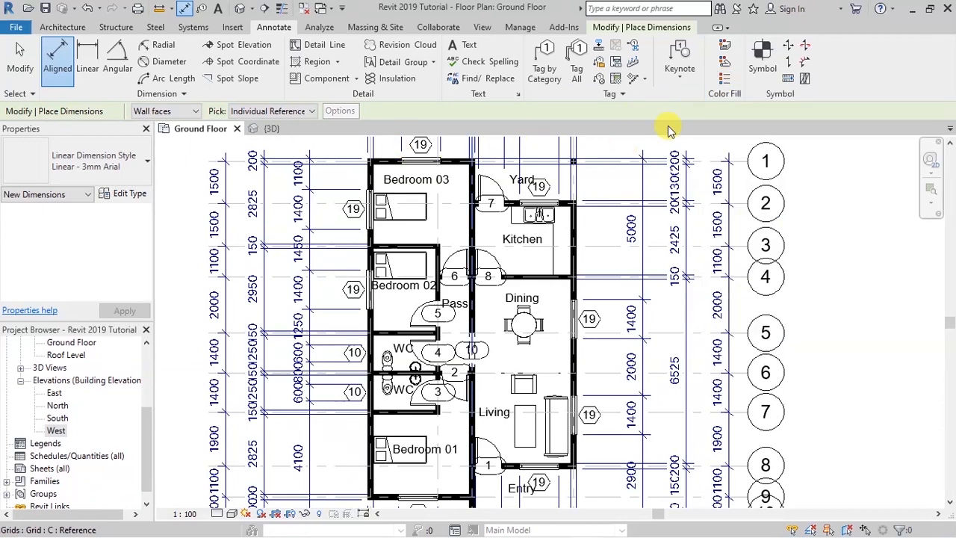
{"action": "left_click", "coordinate": [723, 86]}
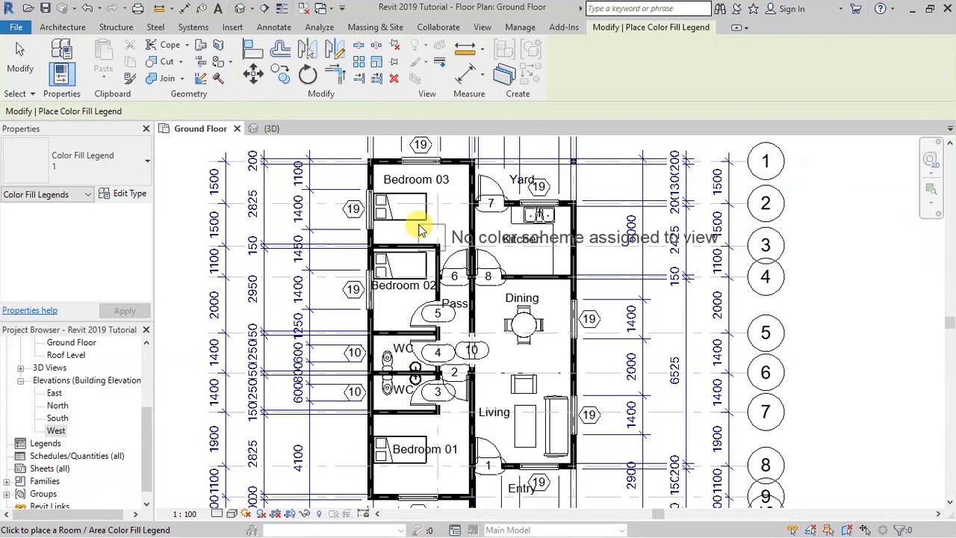
{"action": "scroll", "coordinate": [261, 239], "scroll_direction": "down", "scroll_amount": 4}
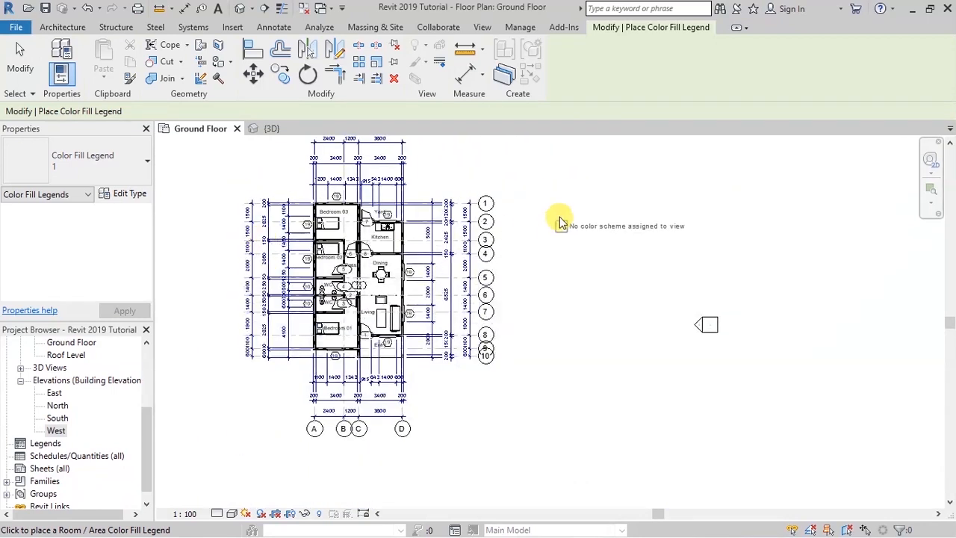
{"action": "scroll", "coordinate": [561, 206], "scroll_direction": "up", "scroll_amount": 3}
{"action": "scroll", "coordinate": [492, 209], "scroll_direction": "up", "scroll_amount": 2}
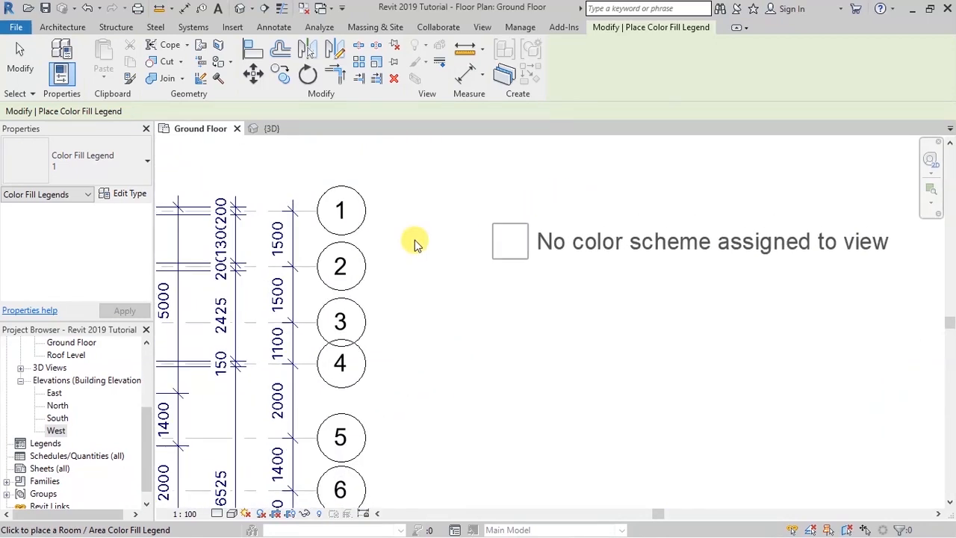
{"action": "scroll", "coordinate": [373, 251], "scroll_direction": "down", "scroll_amount": 1}
{"action": "scroll", "coordinate": [436, 247], "scroll_direction": "up", "scroll_amount": 2}
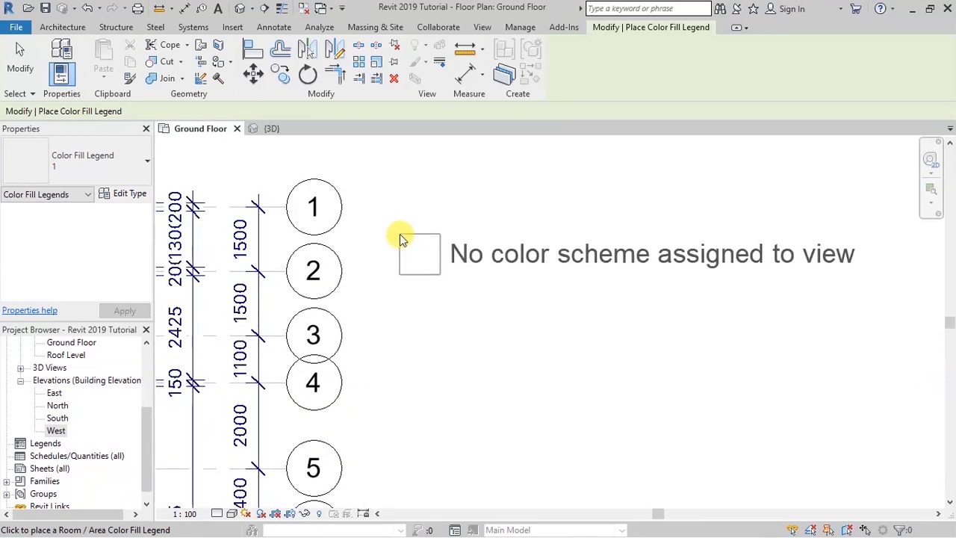
{"action": "scroll", "coordinate": [339, 239], "scroll_direction": "down", "scroll_amount": 1}
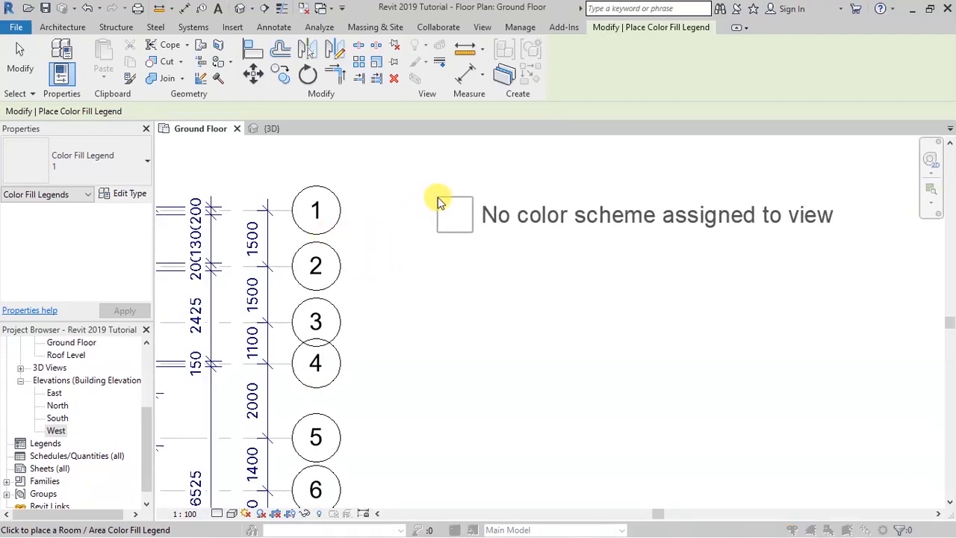
{"action": "left_click", "coordinate": [440, 203]}
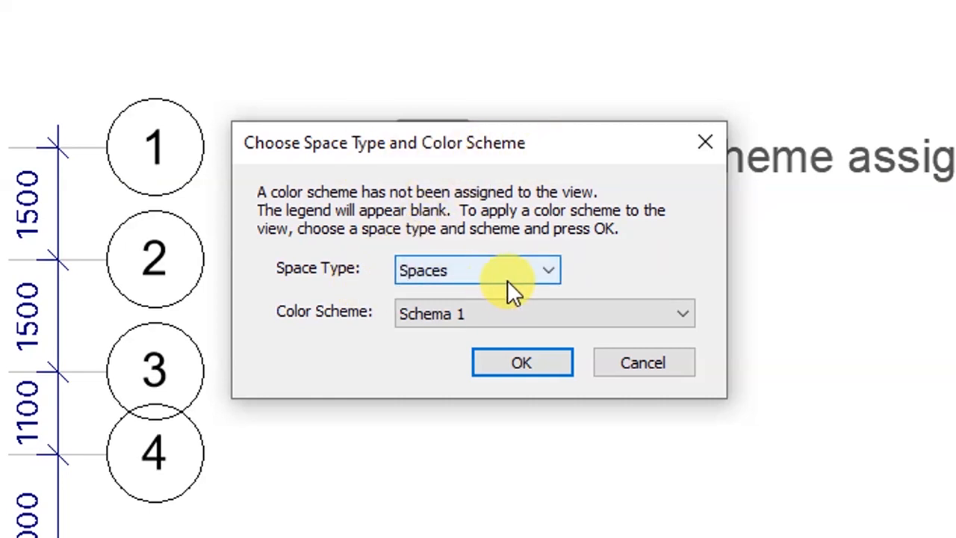
- Assign the space type Rooms and the color scheme Name to the legend and the Ground Floor plan
{"action": "left_click", "coordinate": [549, 270]}
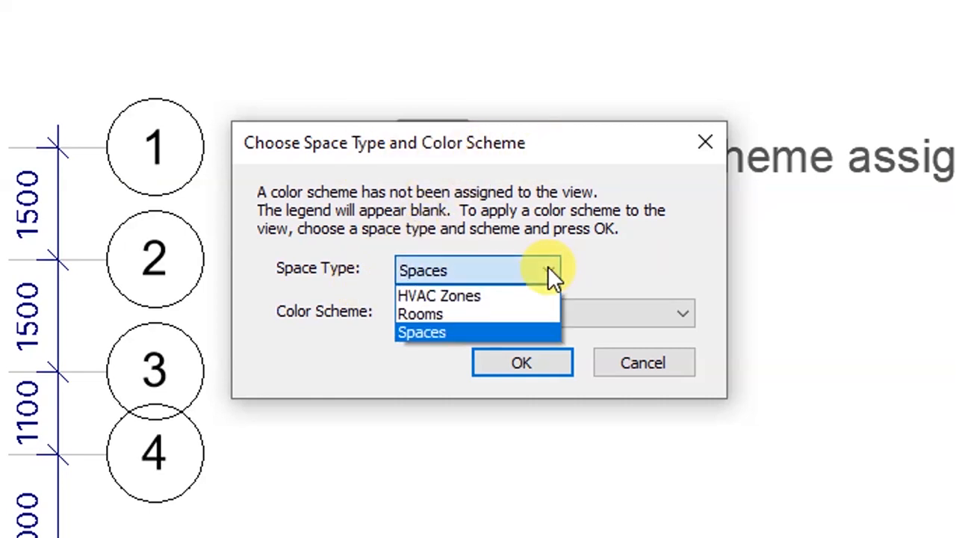
{"action": "left_click", "coordinate": [440, 313]}
{"action": "left_click", "coordinate": [416, 318]}
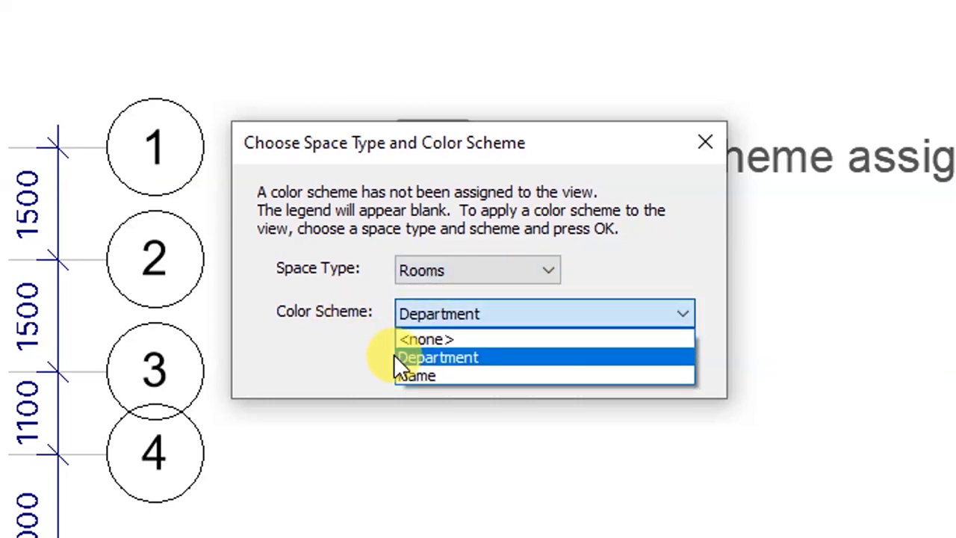
{"action": "left_click", "coordinate": [410, 375]}
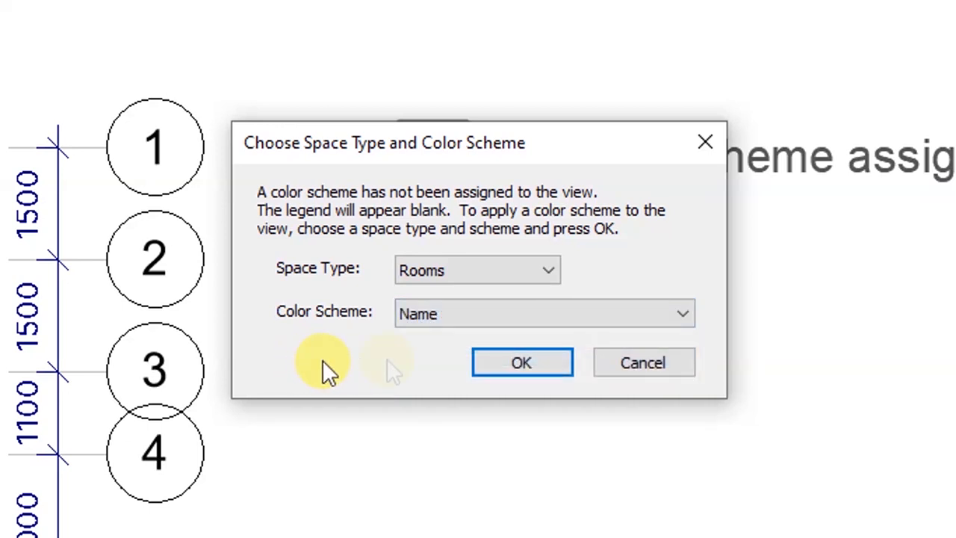
{"action": "left_click", "coordinate": [515, 363]}
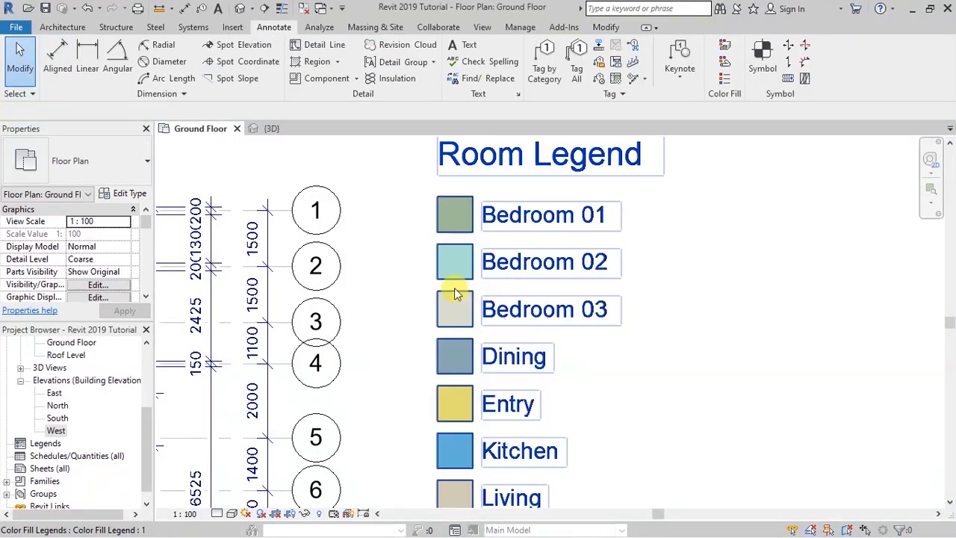
- Move the Room Legend slightly downward and farther away from the grid bubbles
{"action": "scroll", "coordinate": [455, 291], "scroll_direction": "down", "scroll_amount": 3}
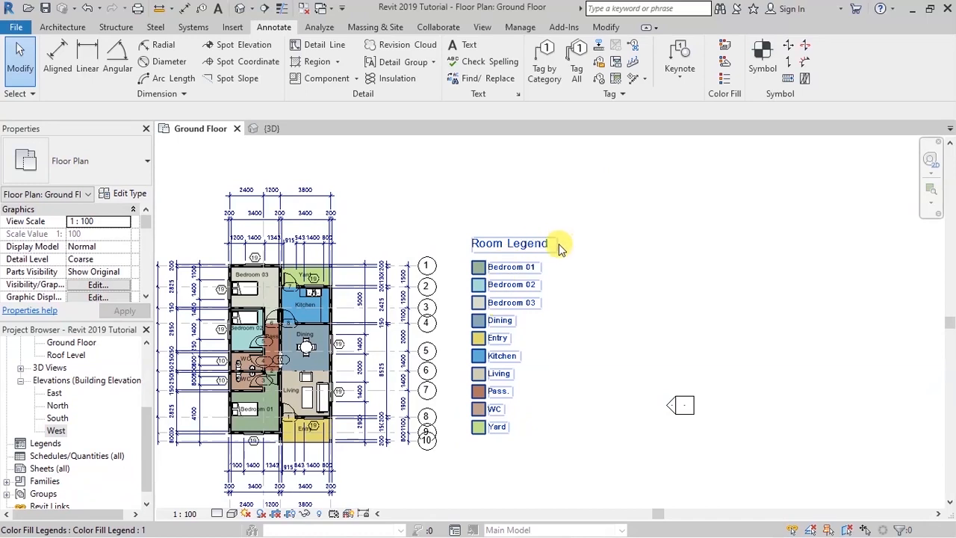
{"action": "scroll", "coordinate": [410, 288], "scroll_direction": "up", "scroll_amount": 2}
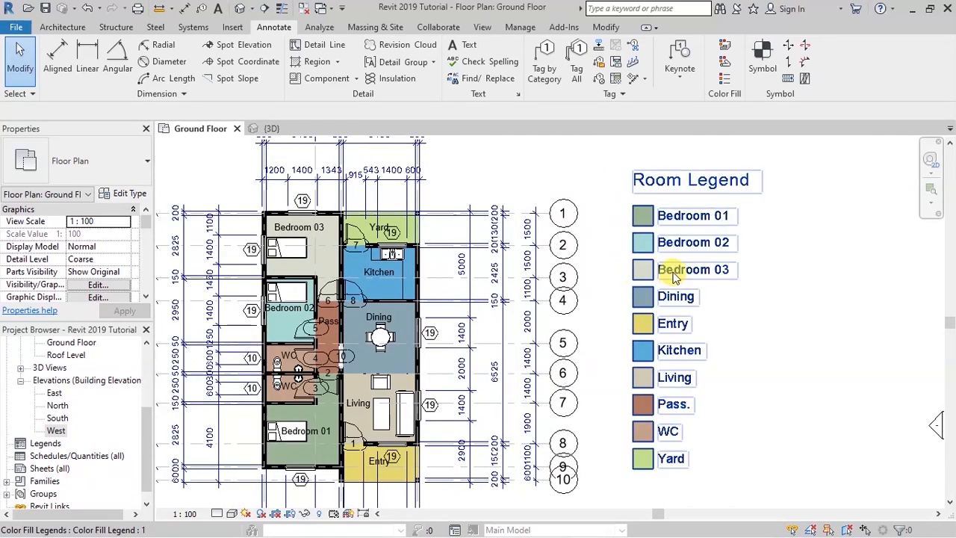
{"action": "scroll", "coordinate": [789, 214], "scroll_direction": "up", "scroll_amount": 2}
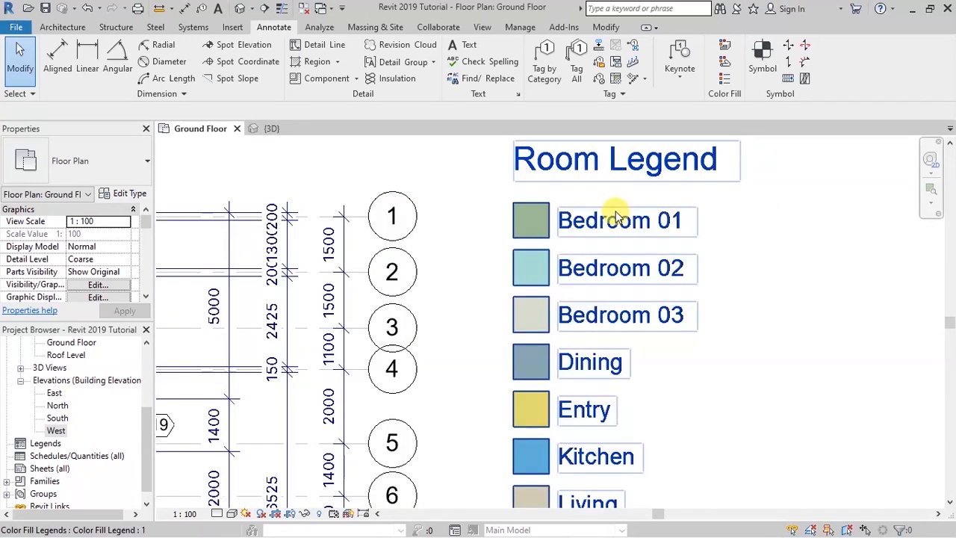
{"action": "scroll", "coordinate": [616, 217], "scroll_direction": "down", "scroll_amount": 4}
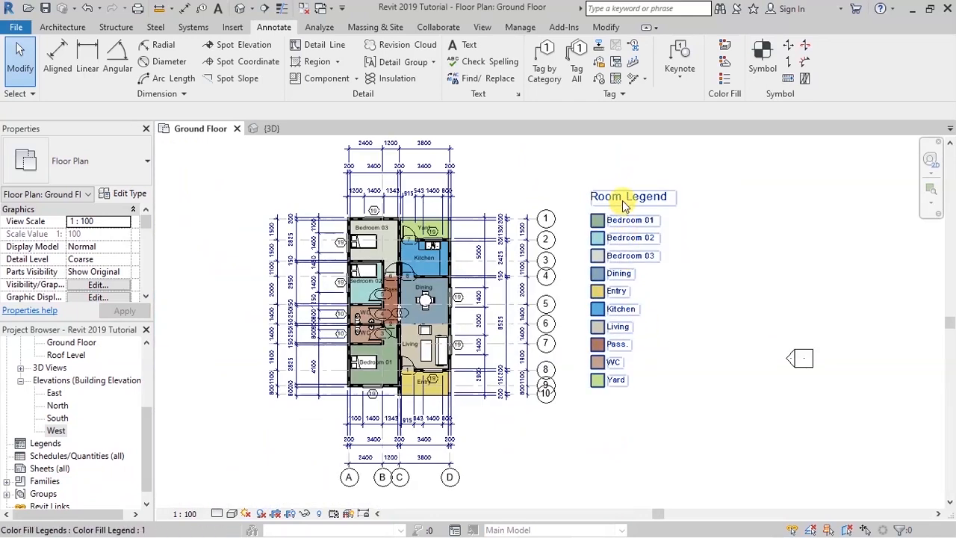
{"action": "left_click", "coordinate": [625, 206]}
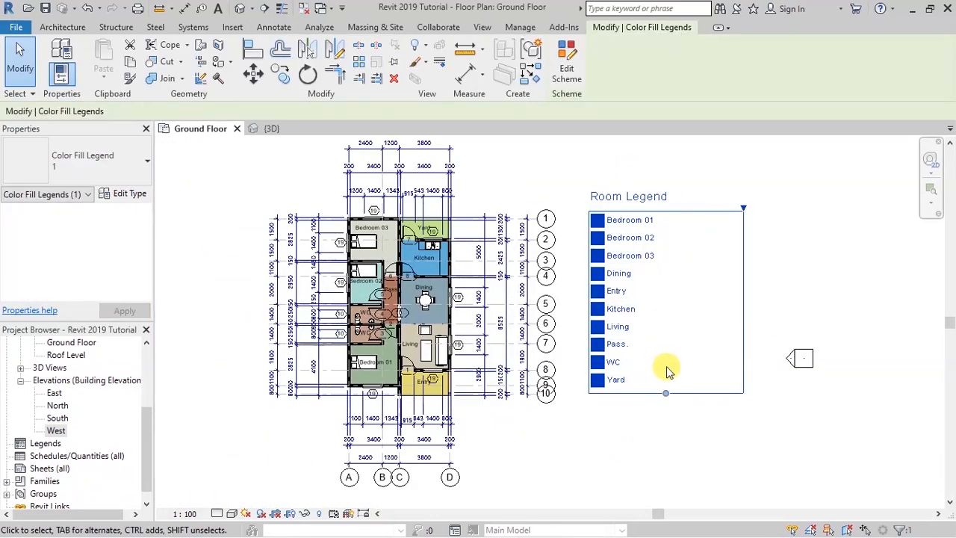
{"action": "mouse_move", "coordinate": [693, 401]}
{"action": "left_mouse_down"}
{"action": "mouse_move", "coordinate": [710, 412]}
{"action": "mouse_move", "coordinate": [756, 400]}
{"action": "mouse_move", "coordinate": [757, 419]}
{"action": "left_mouse_up"}
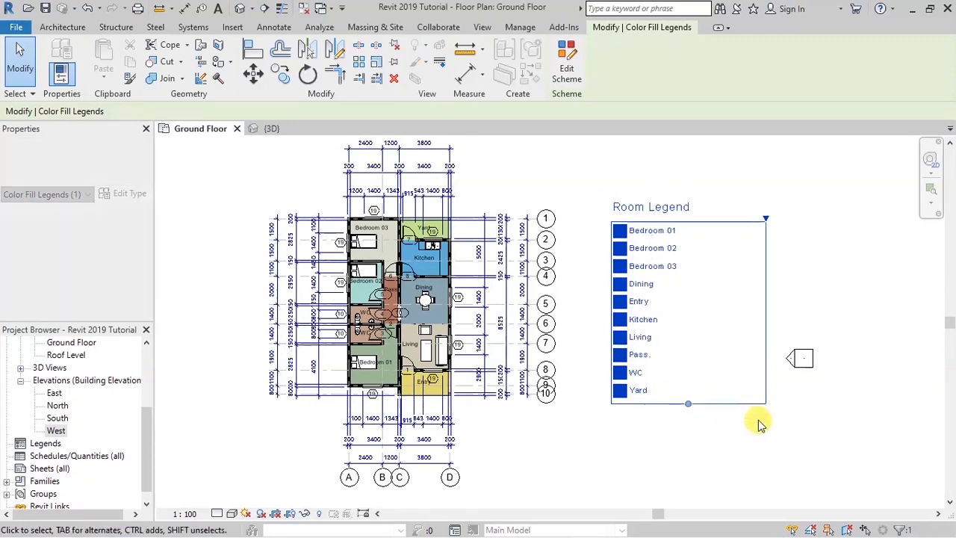
{"action": "left_click", "coordinate": [844, 427]}
- Delete the room name tags from Bedroom 03 and the Yard on the Ground Floor plan
{"action": "scroll", "coordinate": [358, 272], "scroll_direction": "up", "scroll_amount": 5}
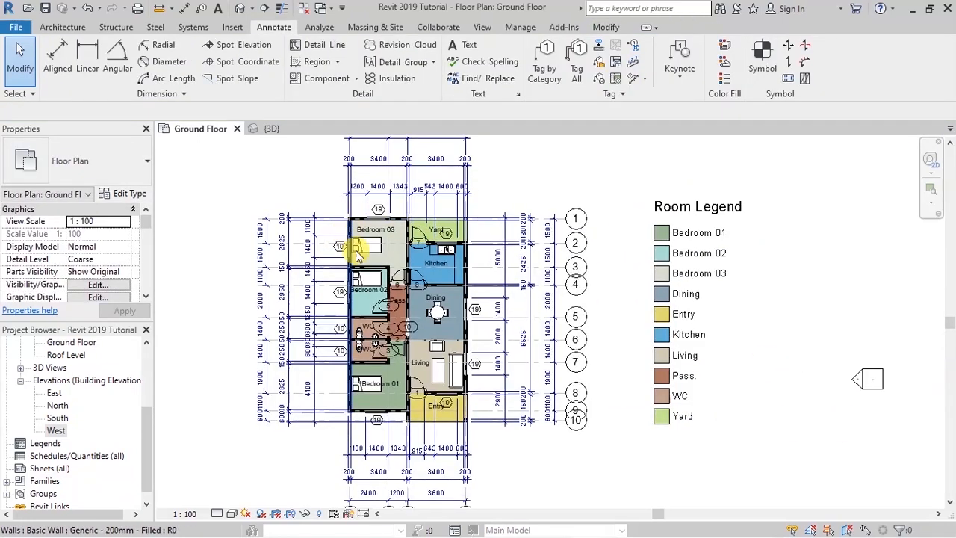
{"action": "scroll", "coordinate": [370, 258], "scroll_direction": "up", "scroll_amount": 2}
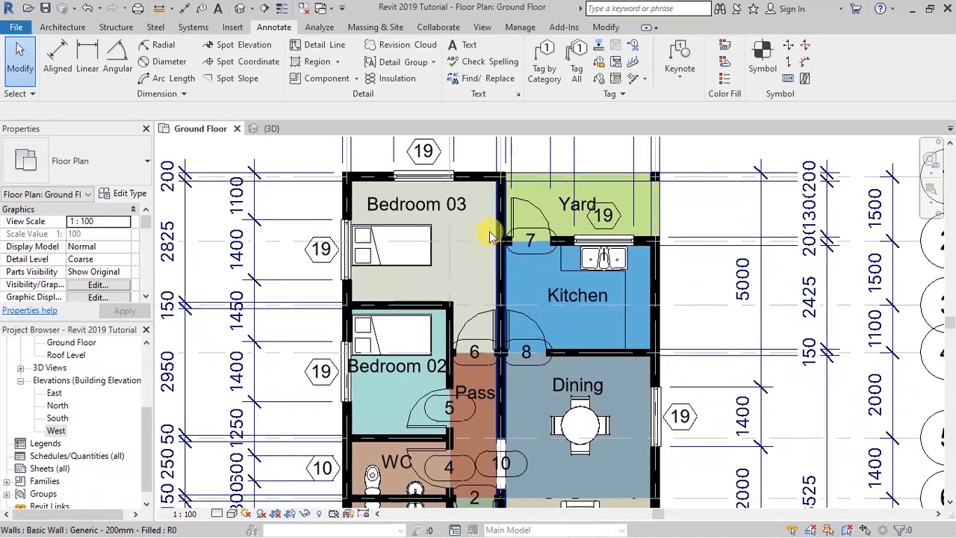
{"action": "scroll", "coordinate": [487, 201], "scroll_direction": "down", "scroll_amount": 2}
{"action": "scroll", "coordinate": [475, 292], "scroll_direction": "down", "scroll_amount": 1}
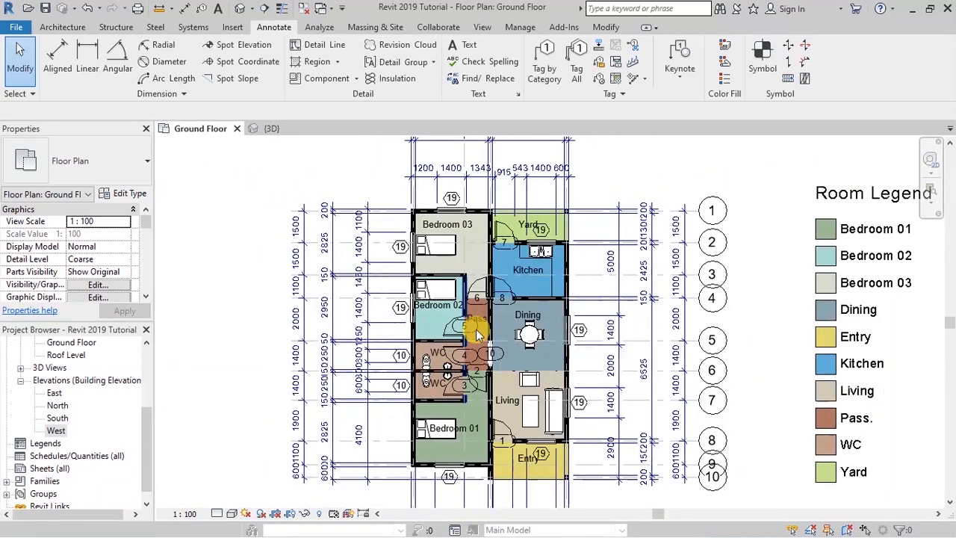
{"action": "scroll", "coordinate": [543, 479], "scroll_direction": "up", "scroll_amount": 2}
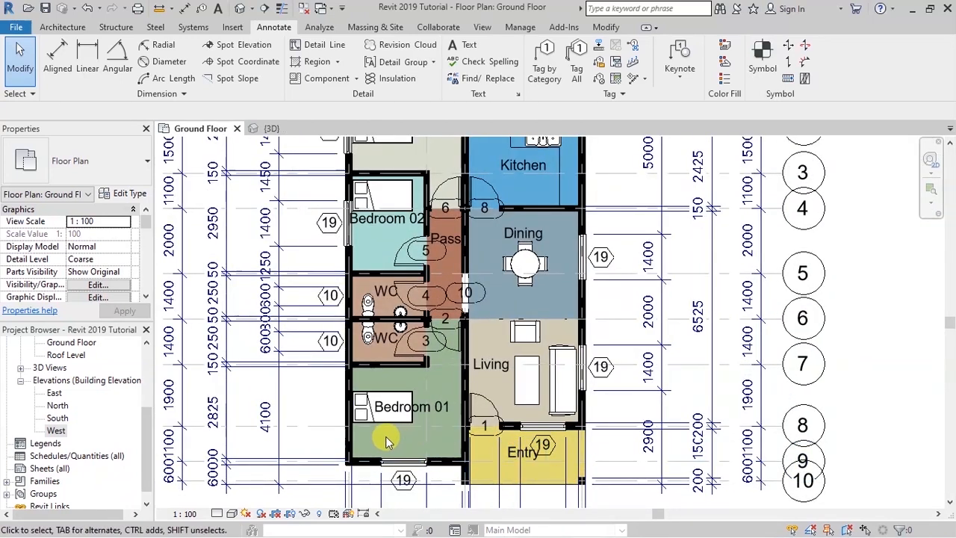
{"action": "scroll", "coordinate": [385, 439], "scroll_direction": "down", "scroll_amount": 3}
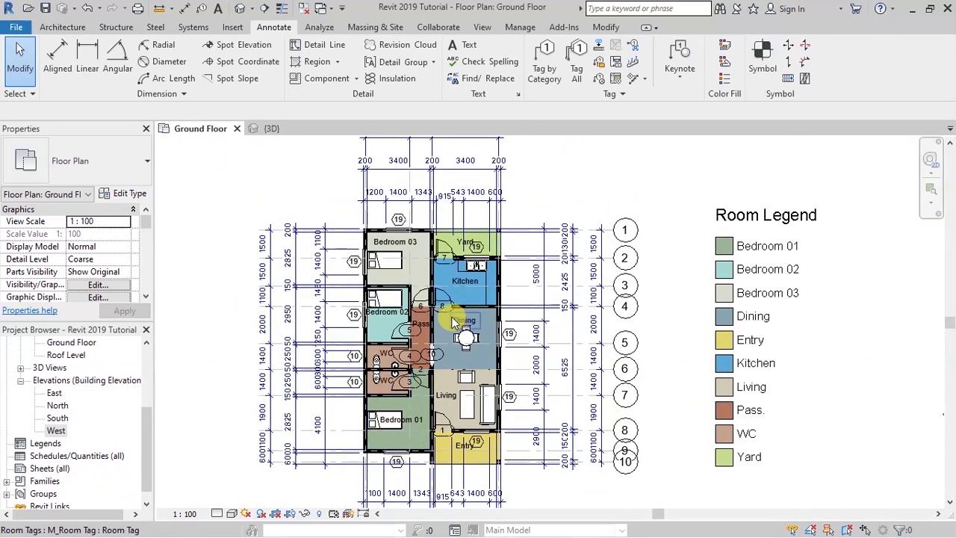
{"action": "scroll", "coordinate": [407, 246], "scroll_direction": "up", "scroll_amount": 2}
{"action": "left_click", "coordinate": [408, 247]}
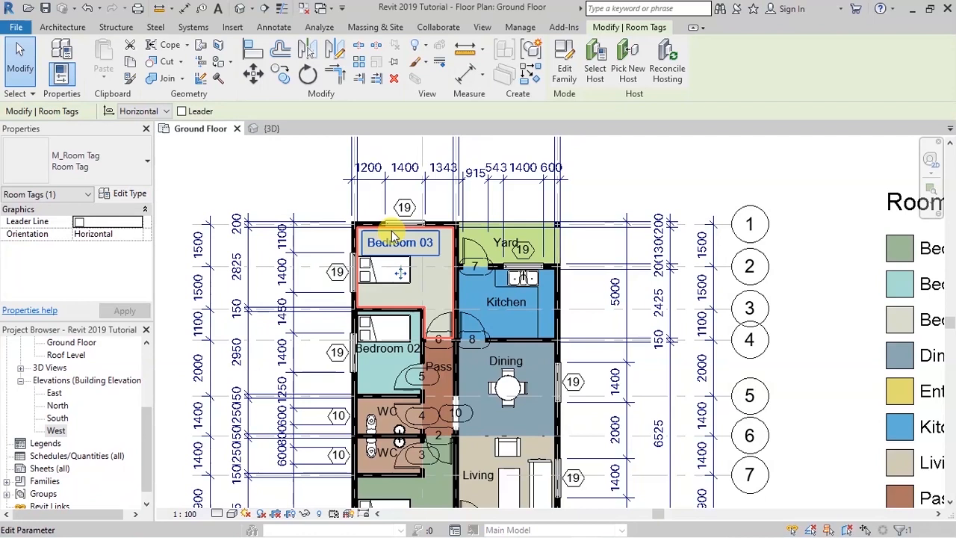
{"action": "key", "text": "Delete"}
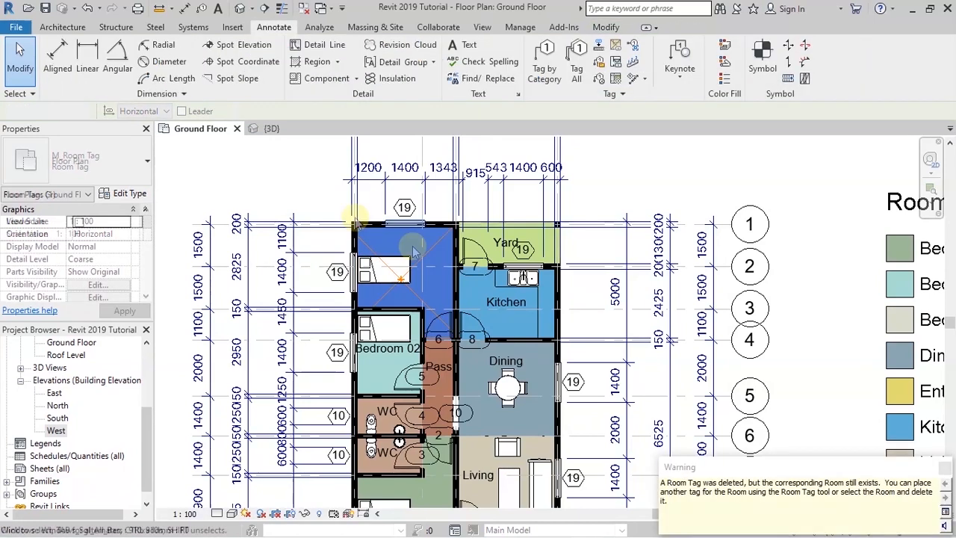
{"action": "scroll", "coordinate": [258, 136], "scroll_direction": "down", "scroll_amount": 1}
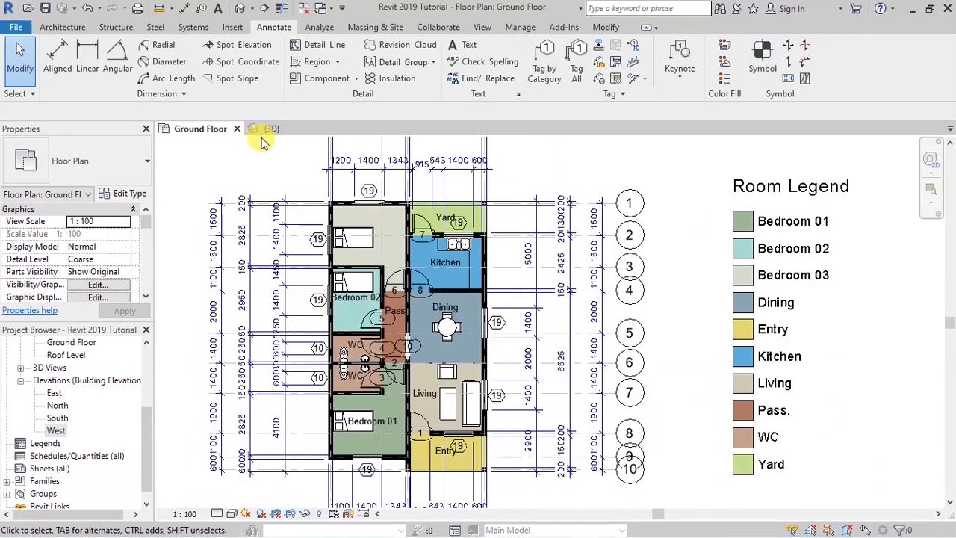
{"action": "scroll", "coordinate": [445, 221], "scroll_direction": "up", "scroll_amount": 2}
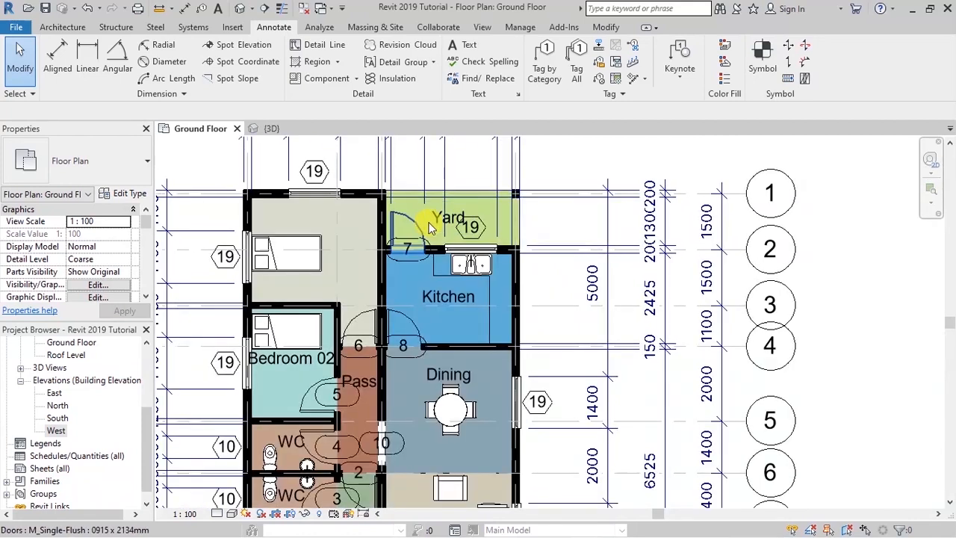
{"action": "left_click", "coordinate": [437, 220]}
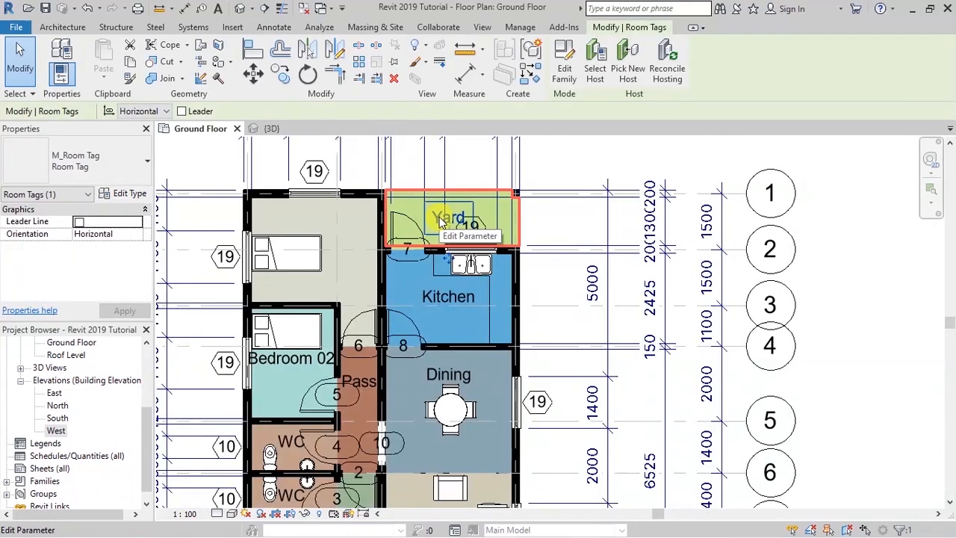
{"action": "key", "text": "Delete"}
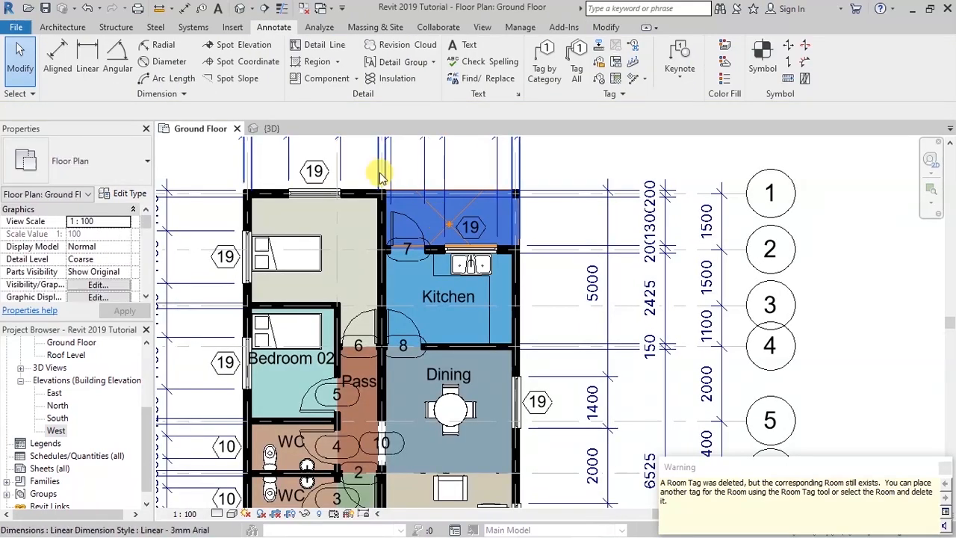
- Delete the room name tags from the Kitchen, Bedroom 02, Dining and the WC nearest Bedroom 02
{"action": "scroll", "coordinate": [395, 159], "scroll_direction": "down", "scroll_amount": 1}
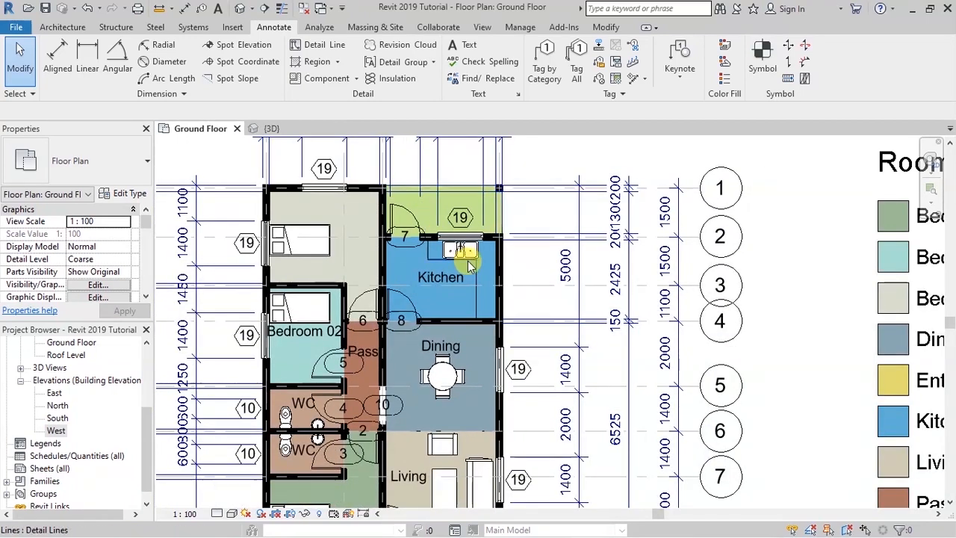
{"action": "left_click", "coordinate": [439, 279]}
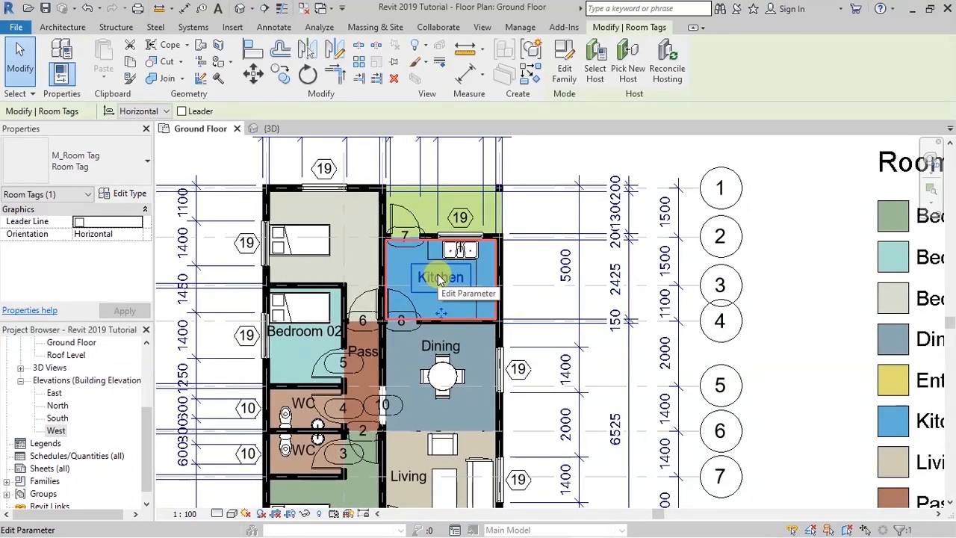
{"action": "key", "text": "Delete"}
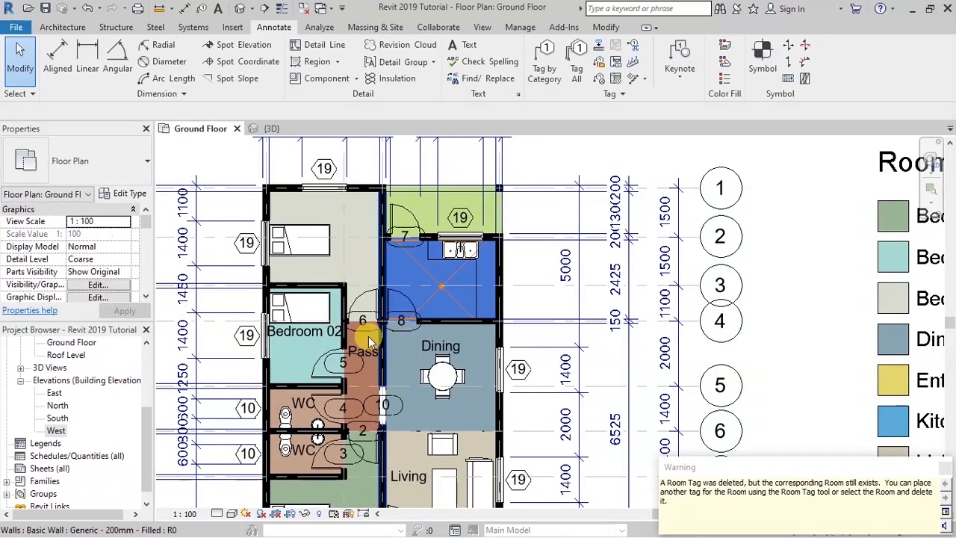
{"action": "left_click", "coordinate": [439, 348]}
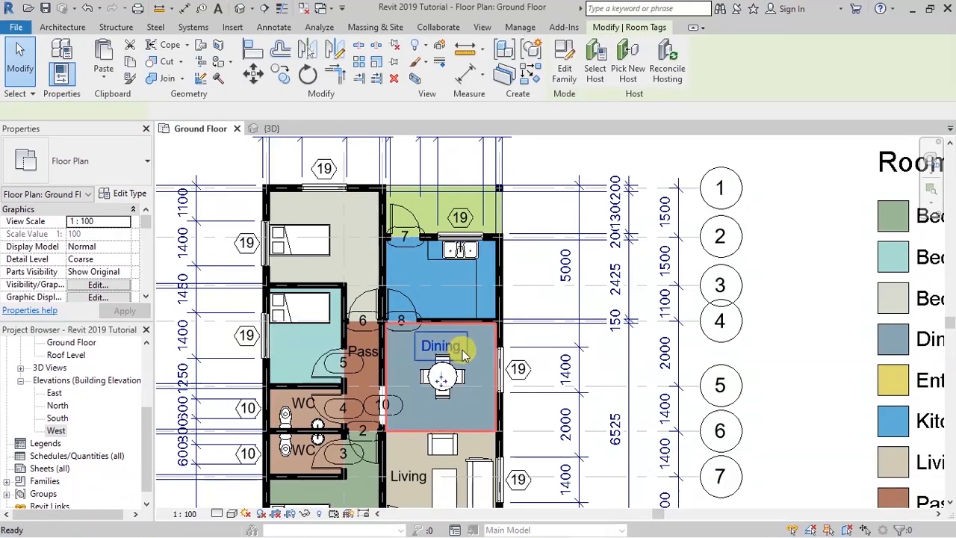
{"action": "key", "text": "Delete"}
{"action": "left_click", "coordinate": [306, 406]}
{"action": "key", "text": "Delete"}
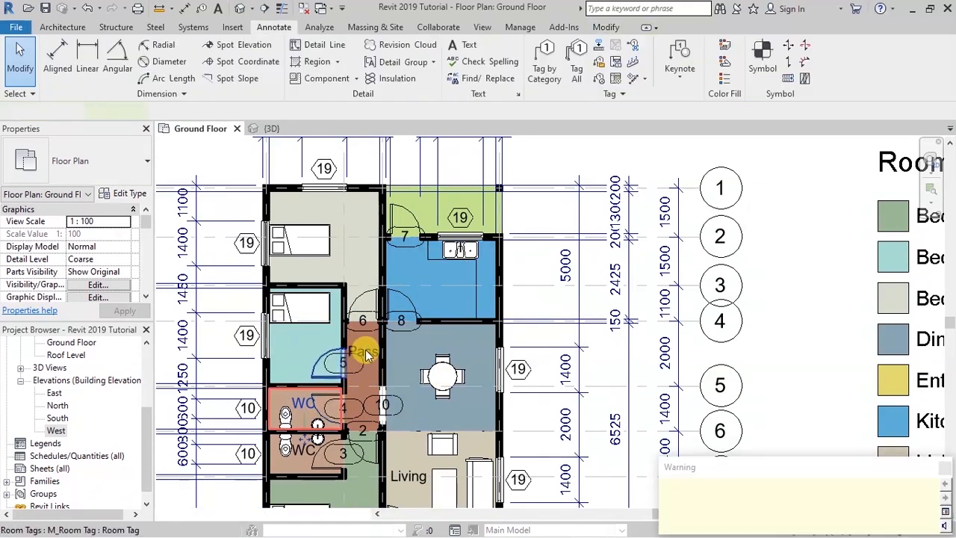
- Delete the room name tags from the Pass., the WC nearest Bedroom 01 and the Living room
{"action": "left_click", "coordinate": [364, 351]}
{"action": "key", "text": "Delete"}
{"action": "left_click", "coordinate": [303, 449]}
{"action": "key", "text": "Delete"}
{"action": "left_click", "coordinate": [409, 483]}
{"action": "key", "text": "Delete"}
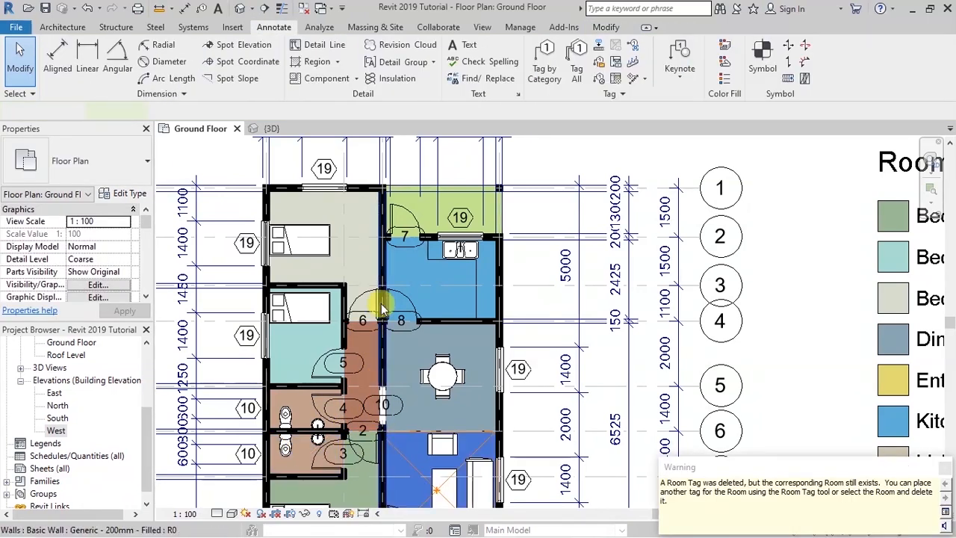
- Delete the room name tags from Bedroom 01 and the Entry
{"action": "scroll", "coordinate": [357, 237], "scroll_direction": "down", "scroll_amount": 3}
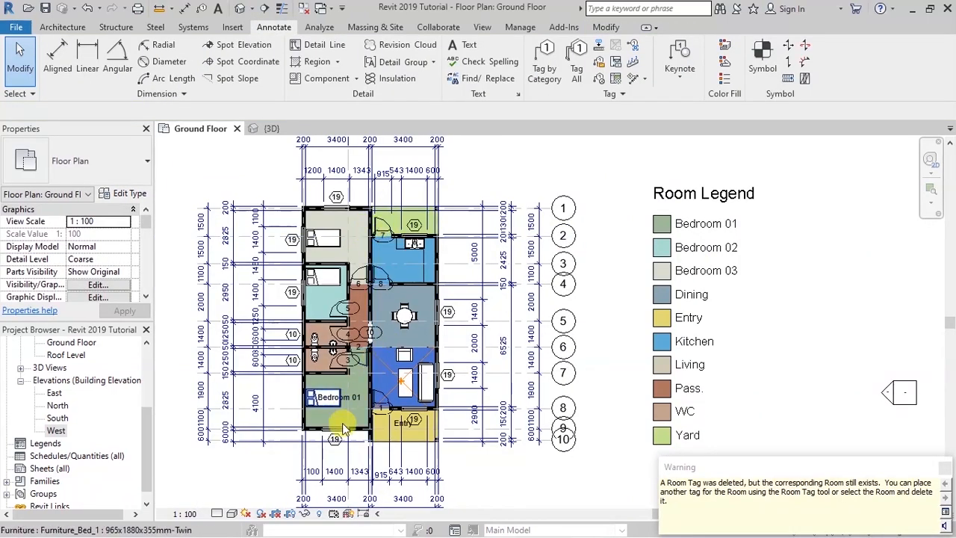
{"action": "scroll", "coordinate": [353, 371], "scroll_direction": "up", "scroll_amount": 5}
{"action": "left_click", "coordinate": [353, 371]}
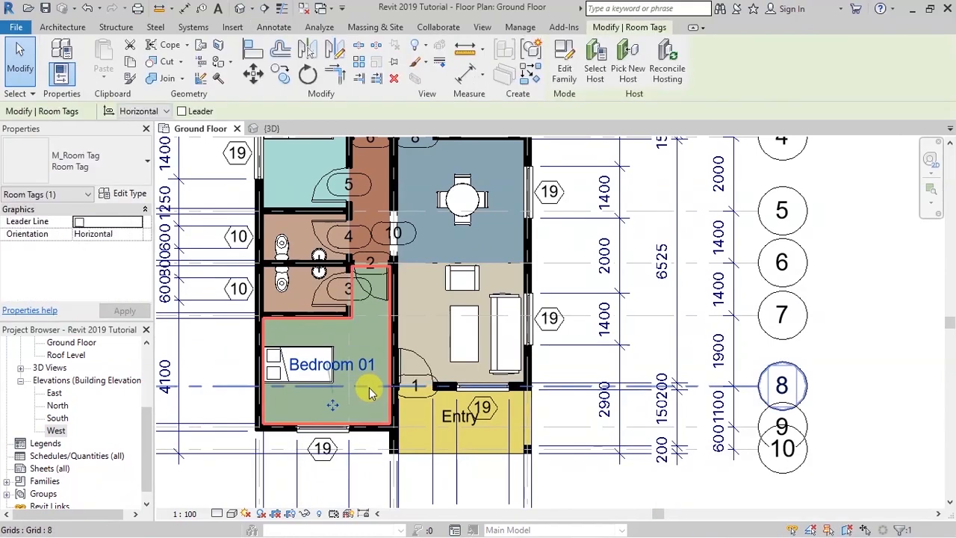
{"action": "key", "text": "Delete"}
{"action": "left_click", "coordinate": [465, 424]}
{"action": "key", "text": "Delete"}
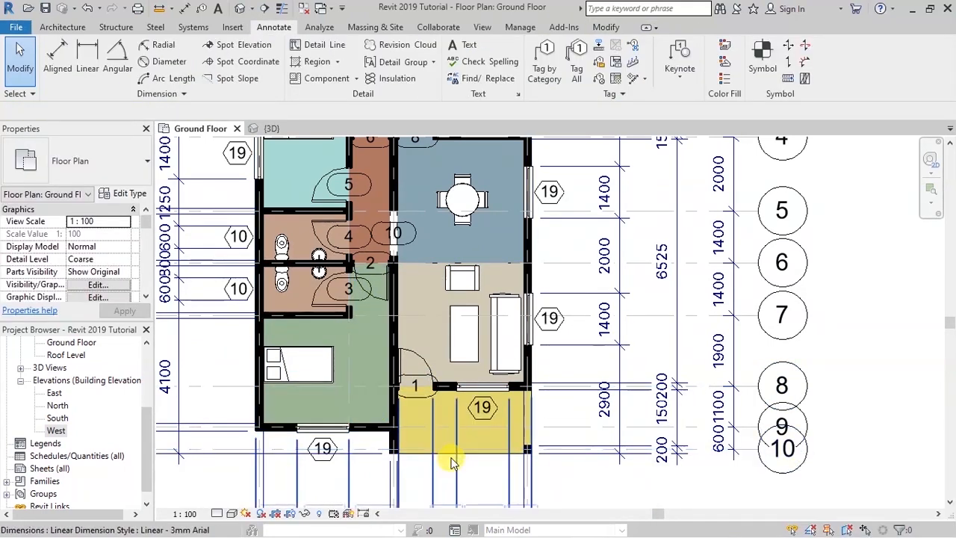
{"action": "scroll", "coordinate": [443, 472], "scroll_direction": "down", "scroll_amount": 4}
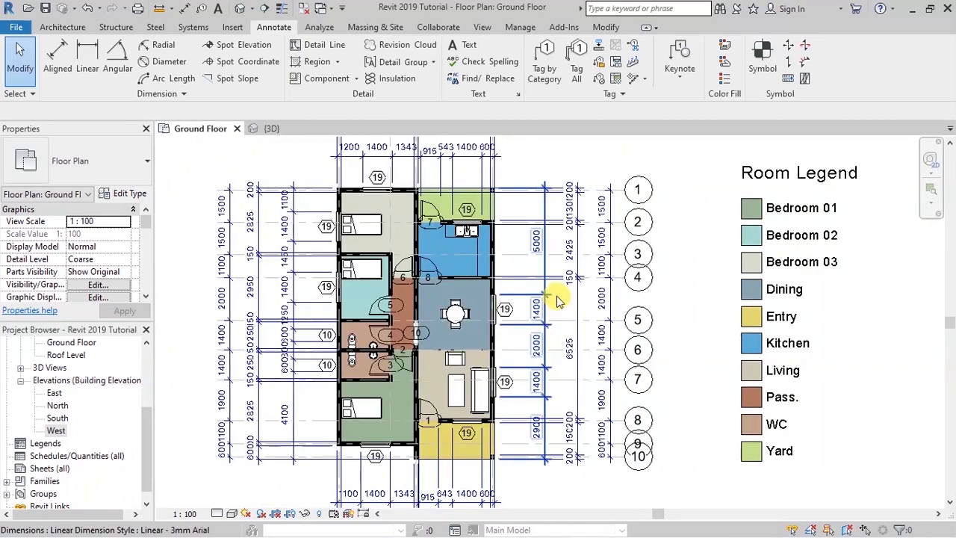
{"action": "scroll", "coordinate": [556, 294], "scroll_direction": "up", "scroll_amount": 1}
{"action": "scroll", "coordinate": [337, 296], "scroll_direction": "down", "scroll_amount": 1}
{"action": "scroll", "coordinate": [468, 246], "scroll_direction": "up", "scroll_amount": 1}
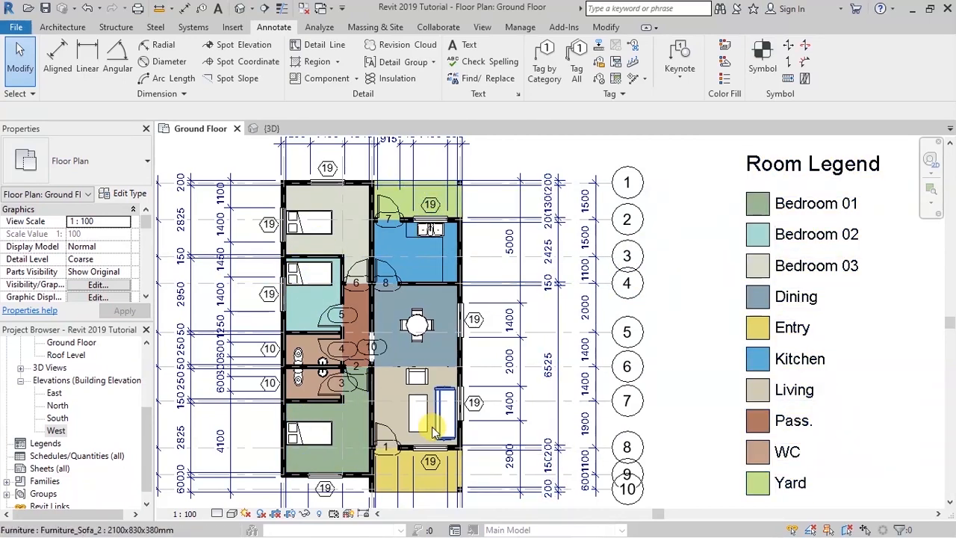
- Edit the Room Legend's color scheme and set the WC color to grey, RGB 128-128-128
{"action": "left_click", "coordinate": [797, 174]}
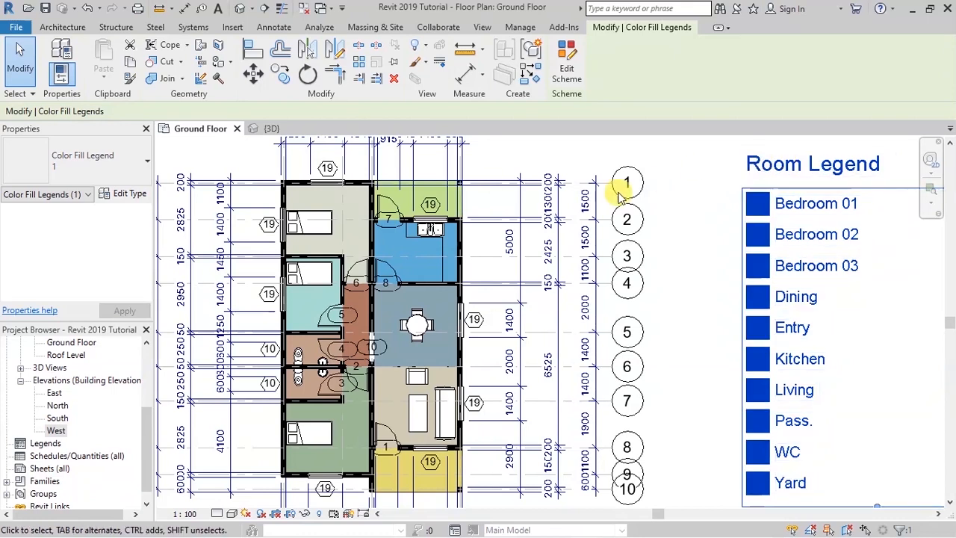
{"action": "left_click", "coordinate": [706, 243]}
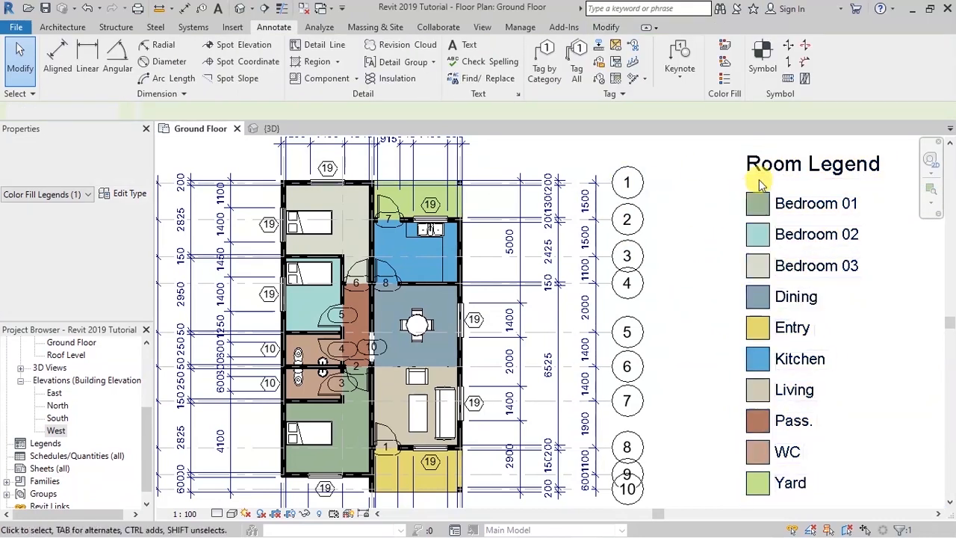
{"action": "left_click", "coordinate": [751, 165]}
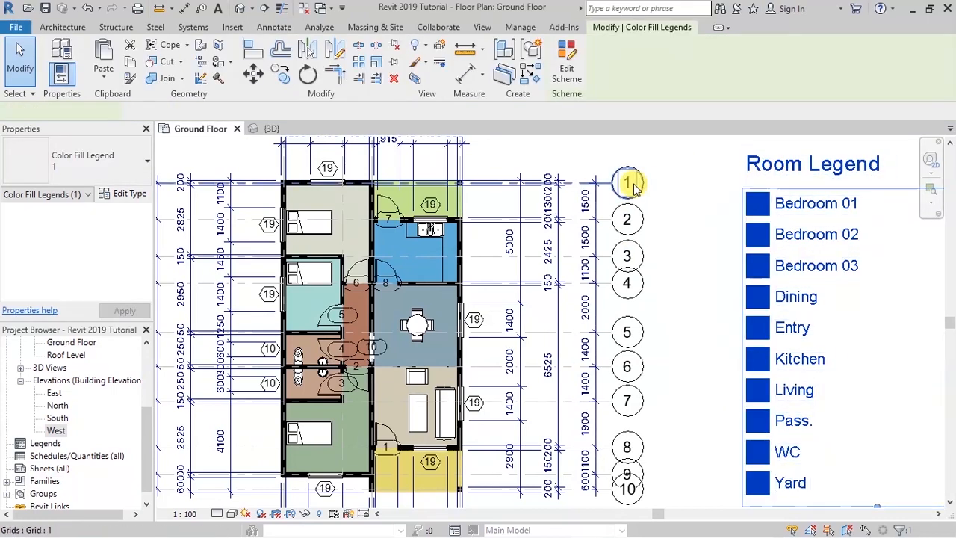
{"action": "left_click", "coordinate": [570, 71]}
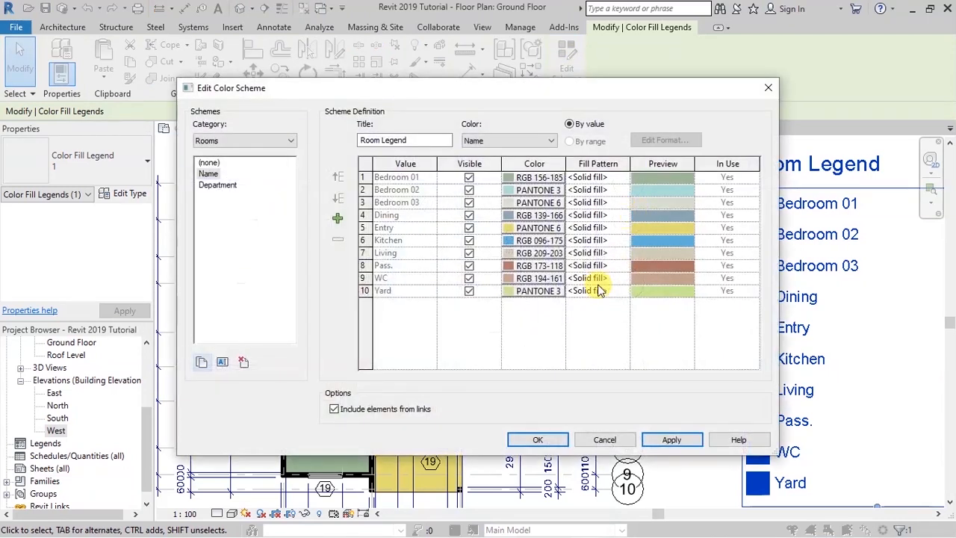
{"action": "left_click_drag", "start_coordinate": [402, 91], "coordinate": [404, 138]}
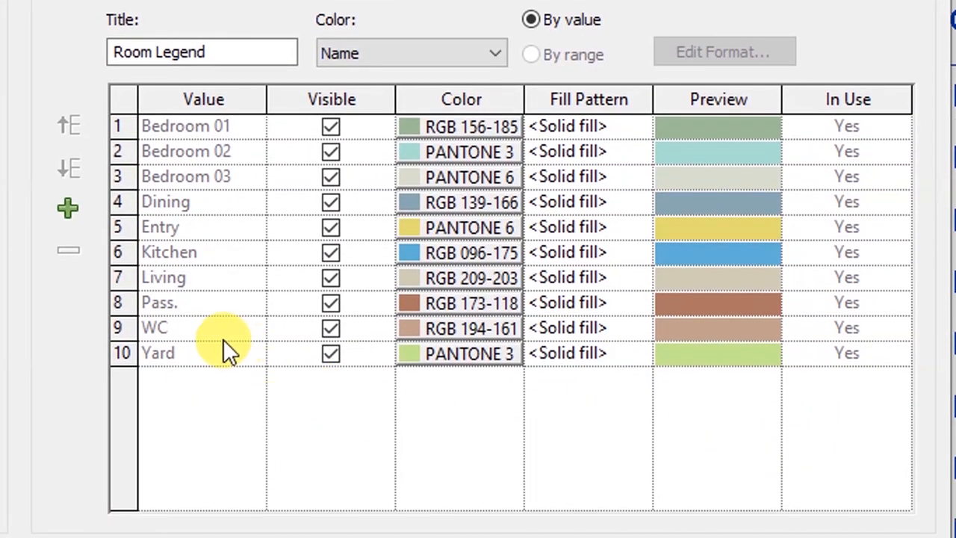
{"action": "left_click", "coordinate": [443, 329]}
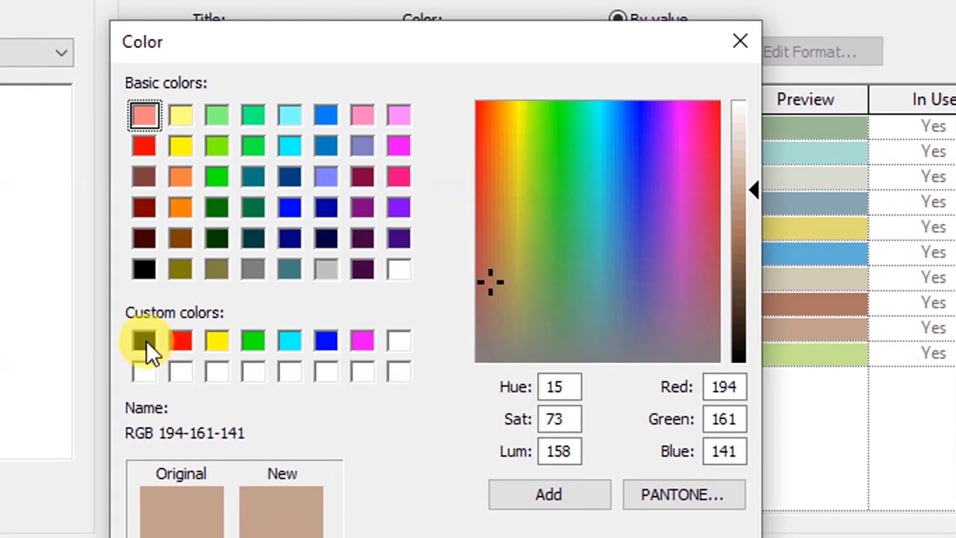
{"action": "left_click", "coordinate": [59, 339]}
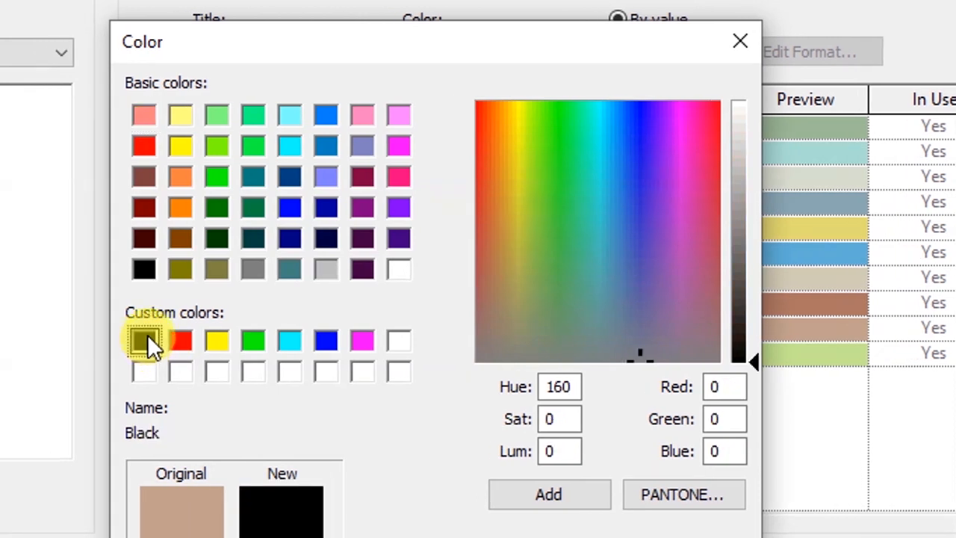
{"action": "left_click", "coordinate": [258, 270]}
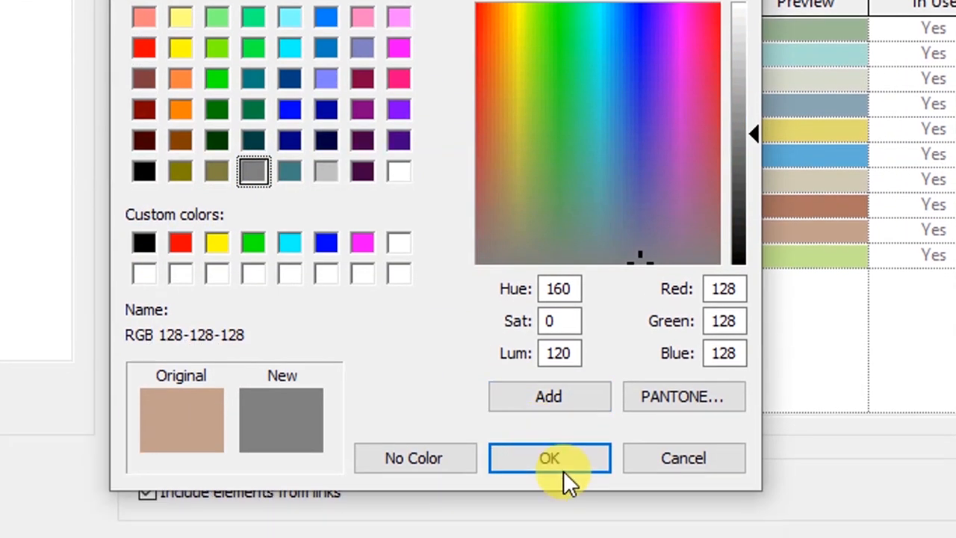
{"action": "left_click", "coordinate": [551, 442]}
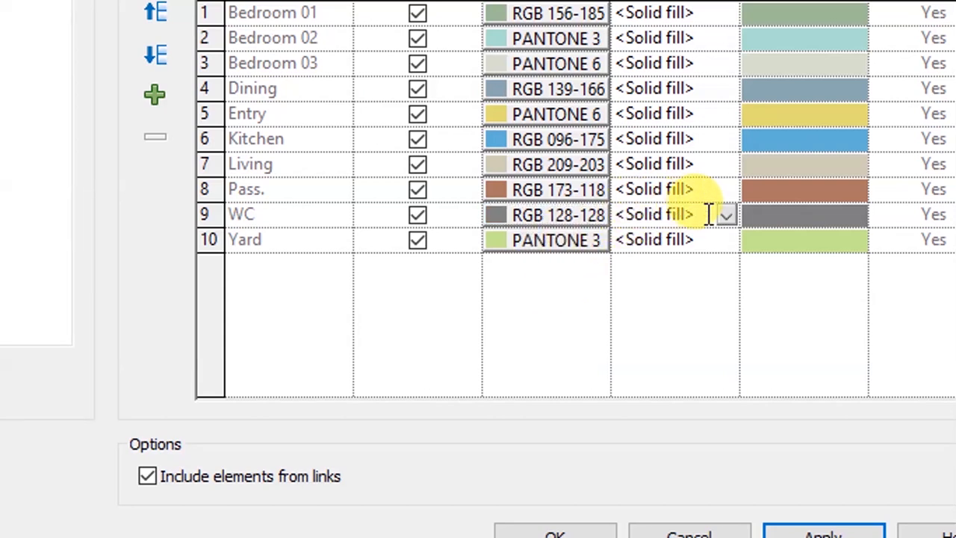
- Set the WC fill pattern in the color scheme to Crosshatch
{"action": "left_click", "coordinate": [723, 213]}
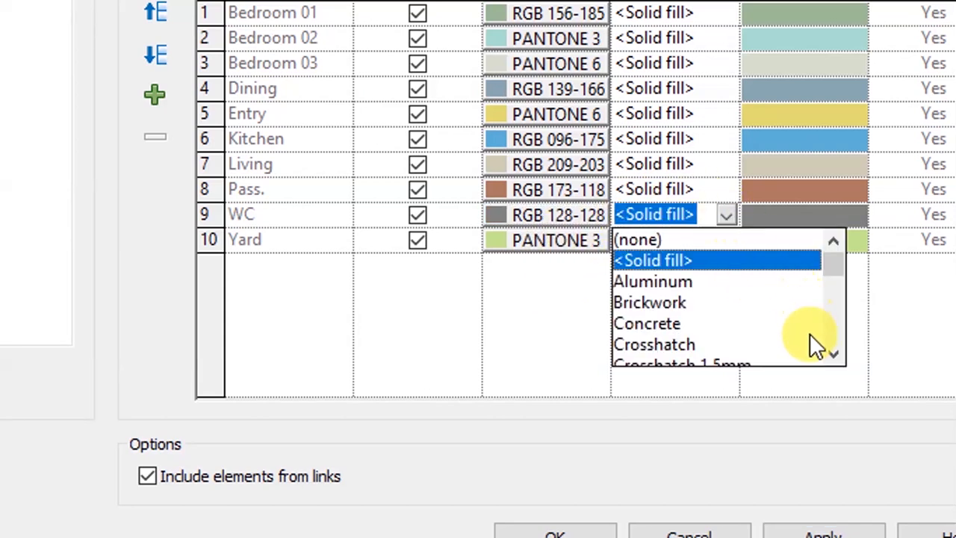
{"action": "left_click", "coordinate": [832, 353]}
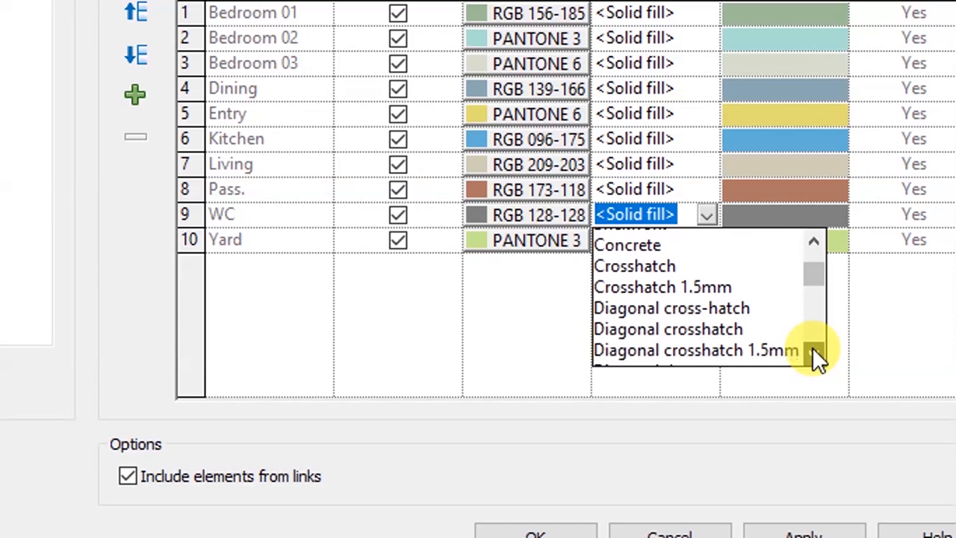
{"action": "left_click", "coordinate": [812, 245]}
{"action": "left_click", "coordinate": [807, 248]}
{"action": "left_click", "coordinate": [806, 248]}
{"action": "left_click", "coordinate": [807, 248]}
{"action": "left_click", "coordinate": [806, 247]}
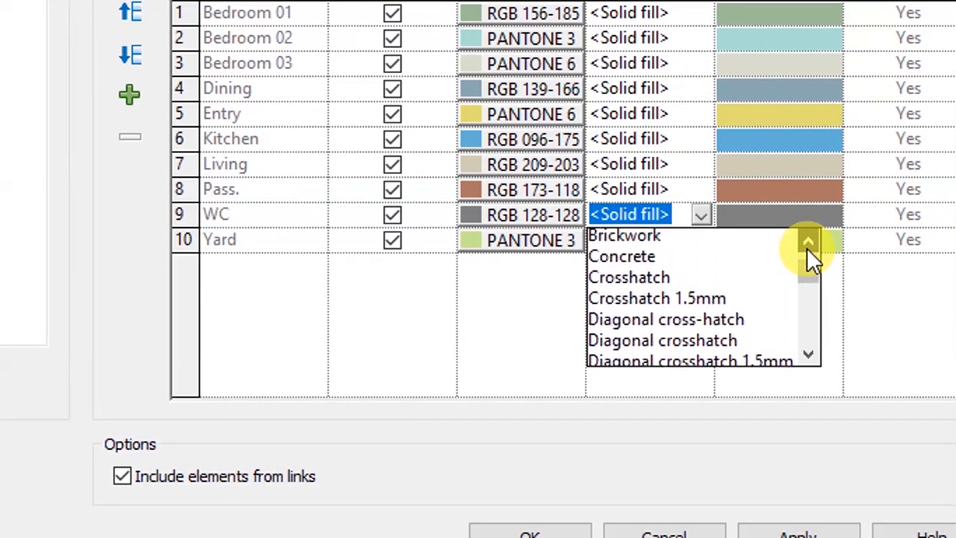
{"action": "left_click", "coordinate": [806, 248]}
{"action": "left_click", "coordinate": [659, 343]}
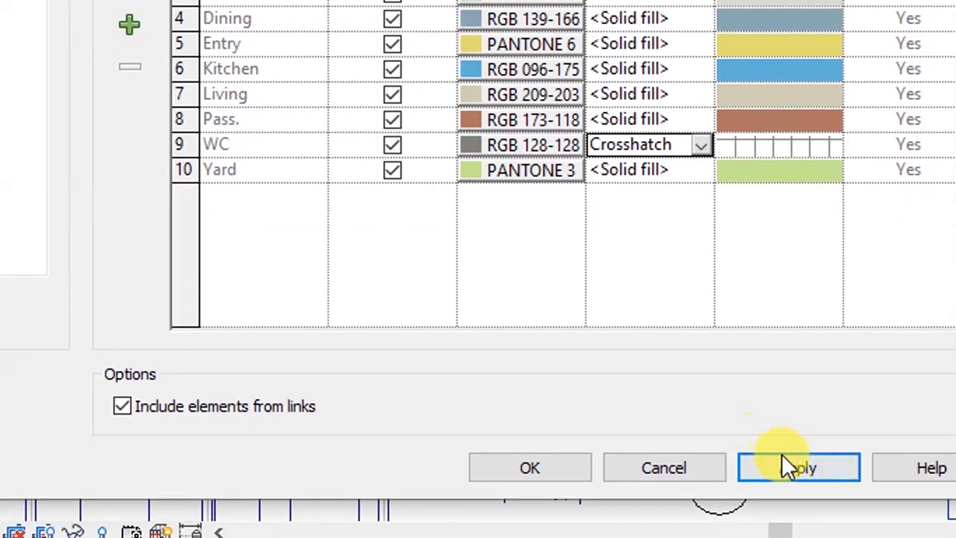
- Apply the edited color scheme to the Ground Floor plan and check the hatch in the two WCs
{"action": "left_click", "coordinate": [783, 461]}
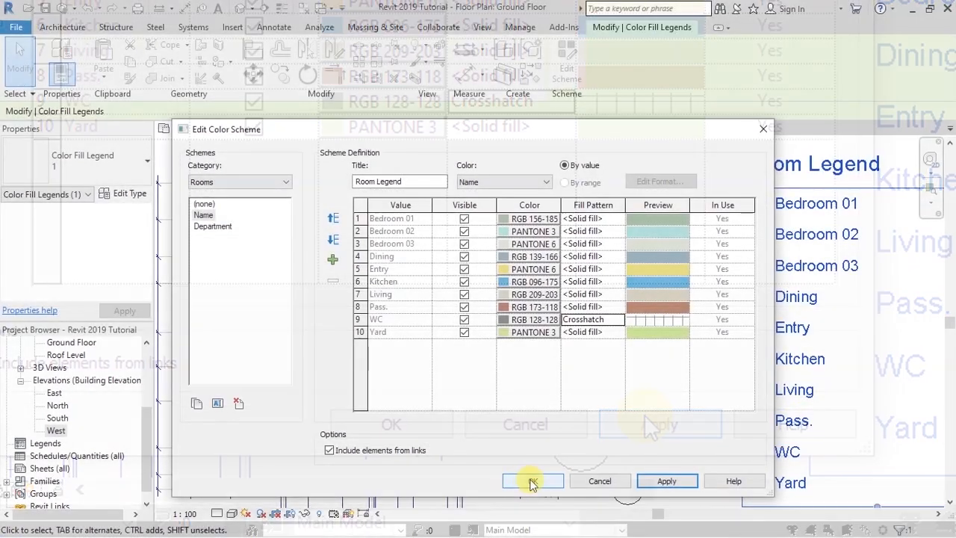
{"action": "left_click", "coordinate": [533, 480]}
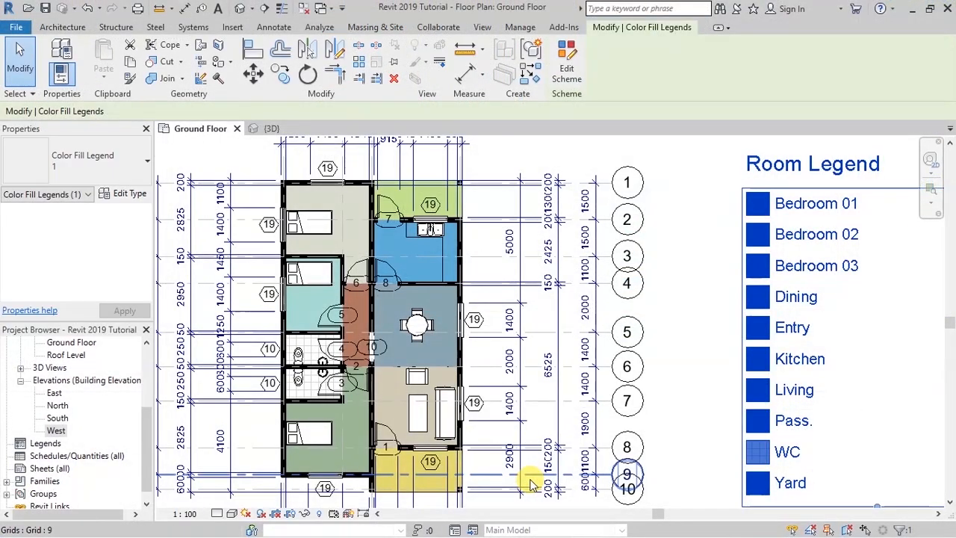
{"action": "scroll", "coordinate": [312, 407], "scroll_direction": "up", "scroll_amount": 5}
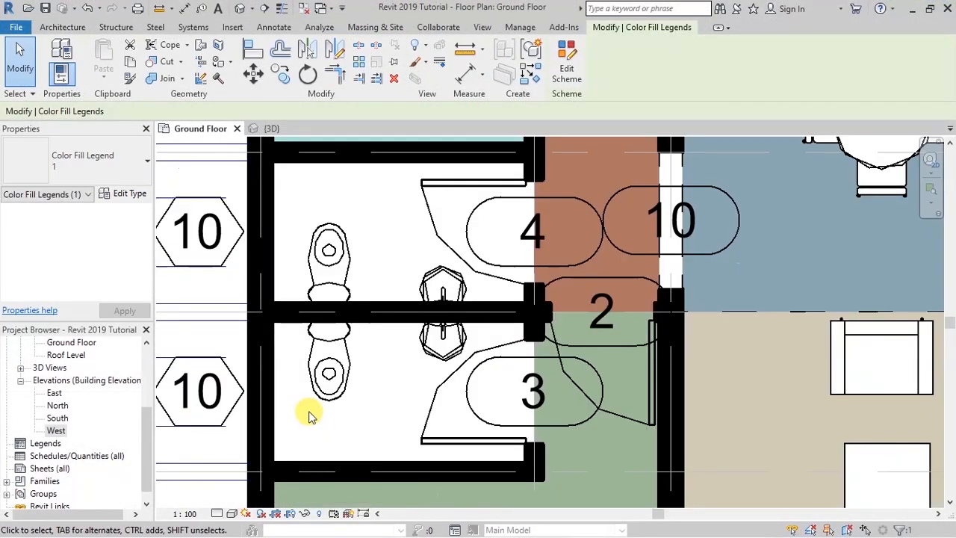
{"action": "scroll", "coordinate": [376, 383], "scroll_direction": "down", "scroll_amount": 4}
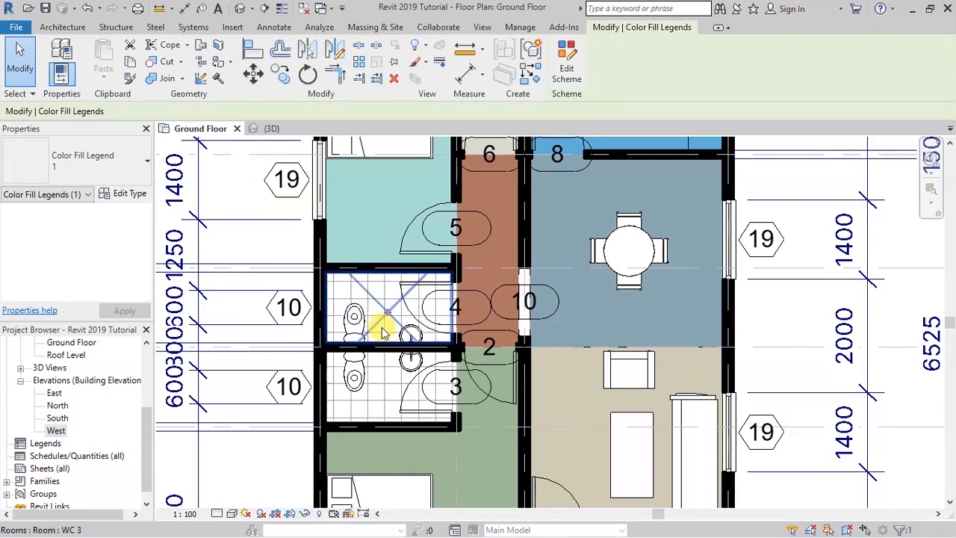
{"action": "scroll", "coordinate": [292, 337], "scroll_direction": "down", "scroll_amount": 4}
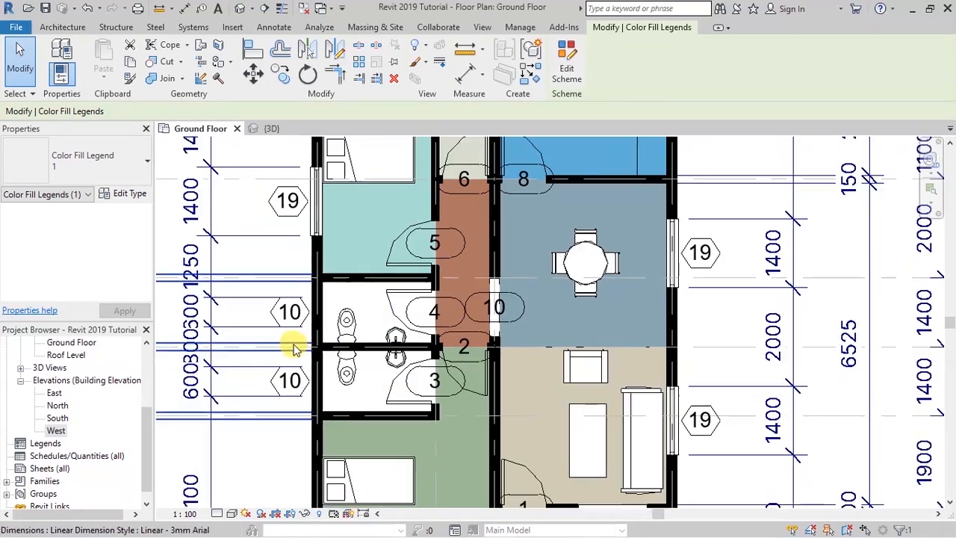
{"action": "scroll", "coordinate": [292, 341], "scroll_direction": "down", "scroll_amount": 2}
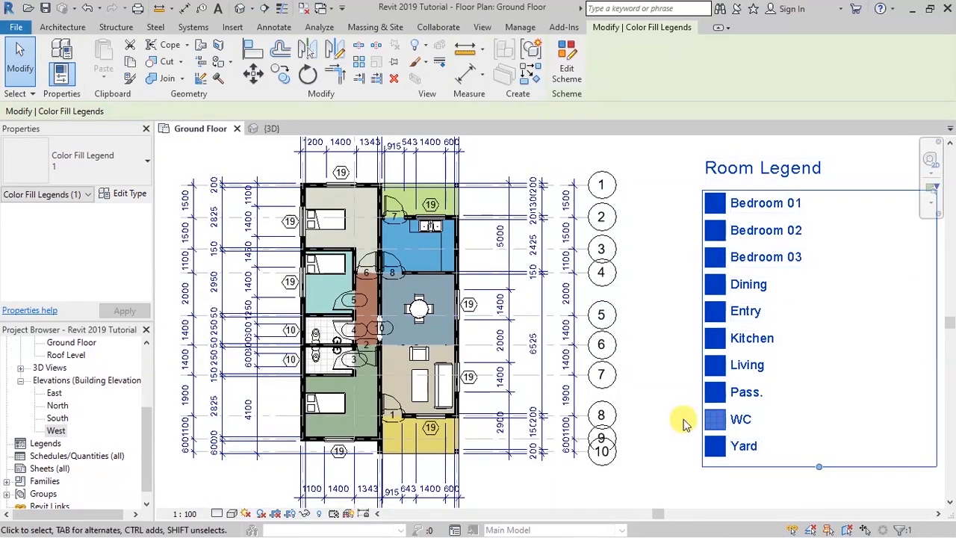
{"action": "left_click", "coordinate": [791, 433]}
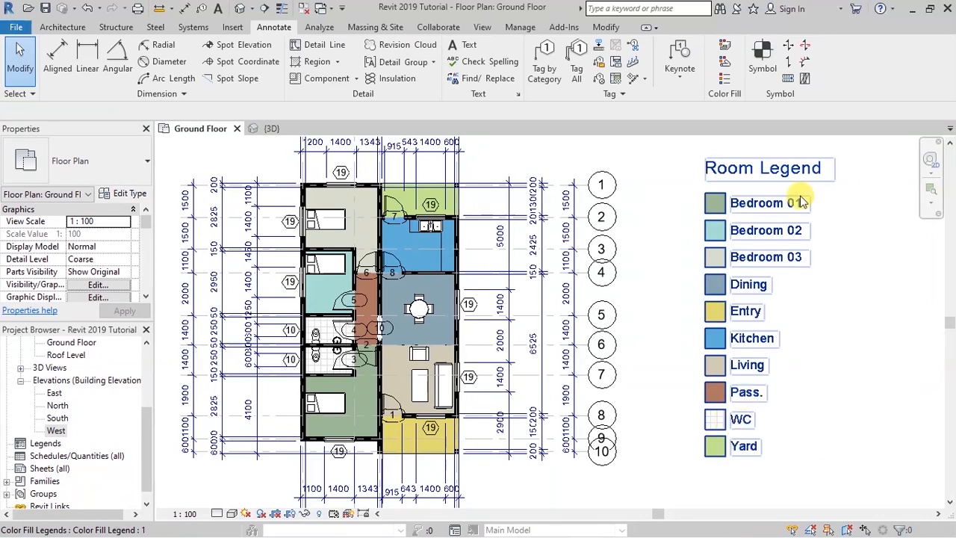
- Reopen the Room Legend's color scheme and set the Kitchen color to RGB 128-128-192
{"action": "left_click", "coordinate": [754, 171]}
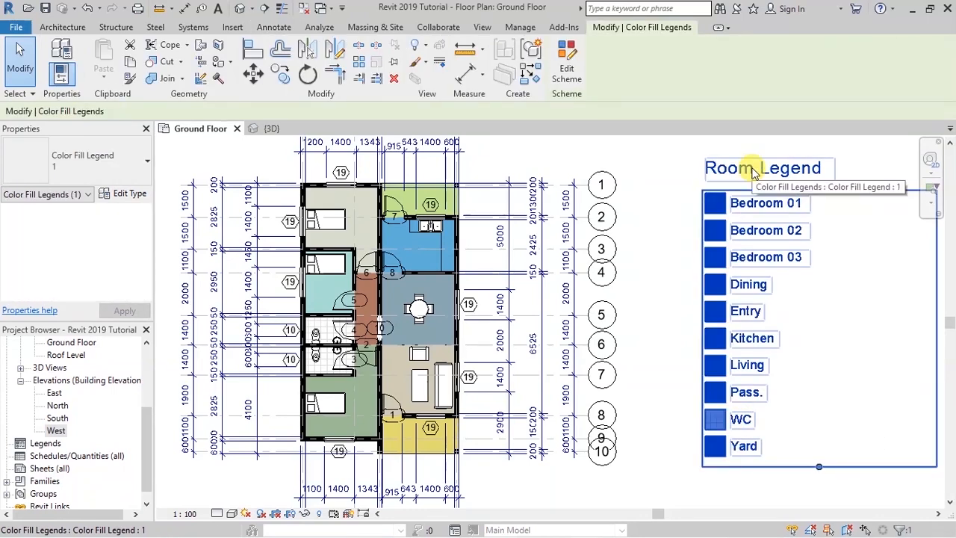
{"action": "left_click", "coordinate": [568, 66]}
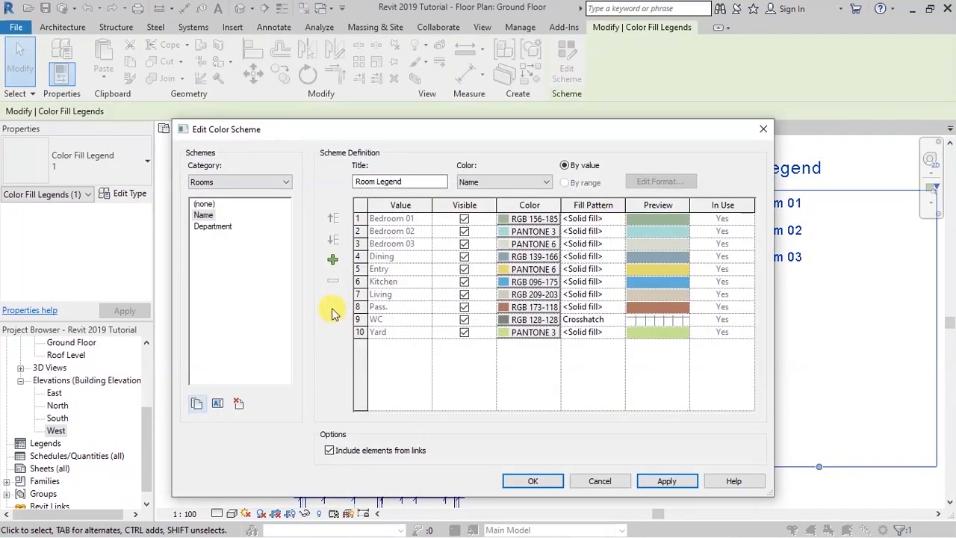
{"action": "left_click", "coordinate": [520, 286]}
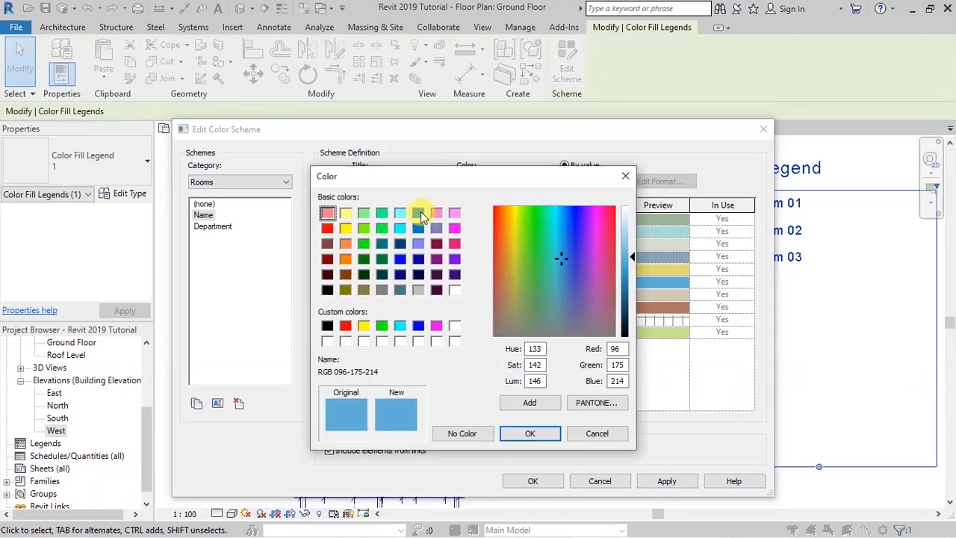
{"action": "left_click", "coordinate": [418, 214]}
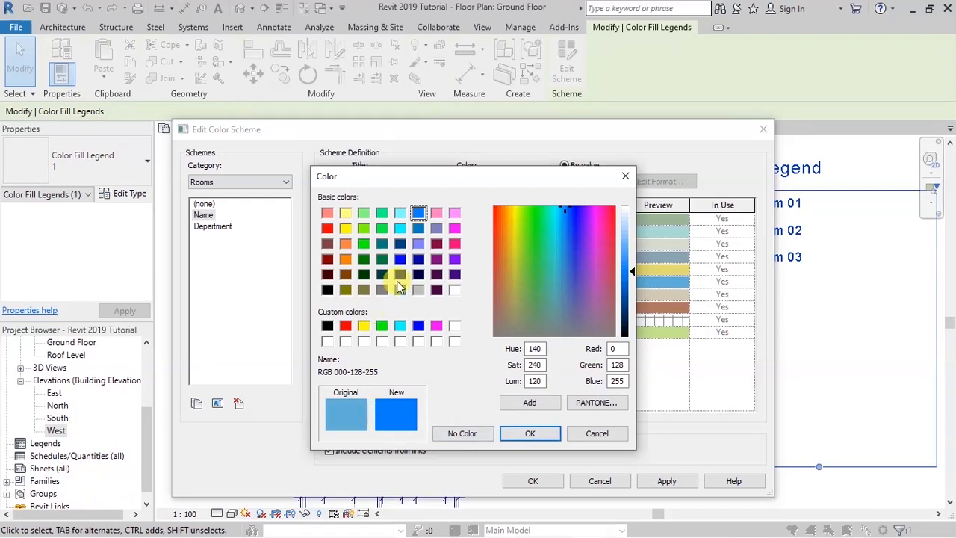
{"action": "left_click", "coordinate": [400, 230]}
{"action": "left_click", "coordinate": [418, 227]}
{"action": "left_click", "coordinate": [418, 244]}
{"action": "left_click", "coordinate": [401, 243]}
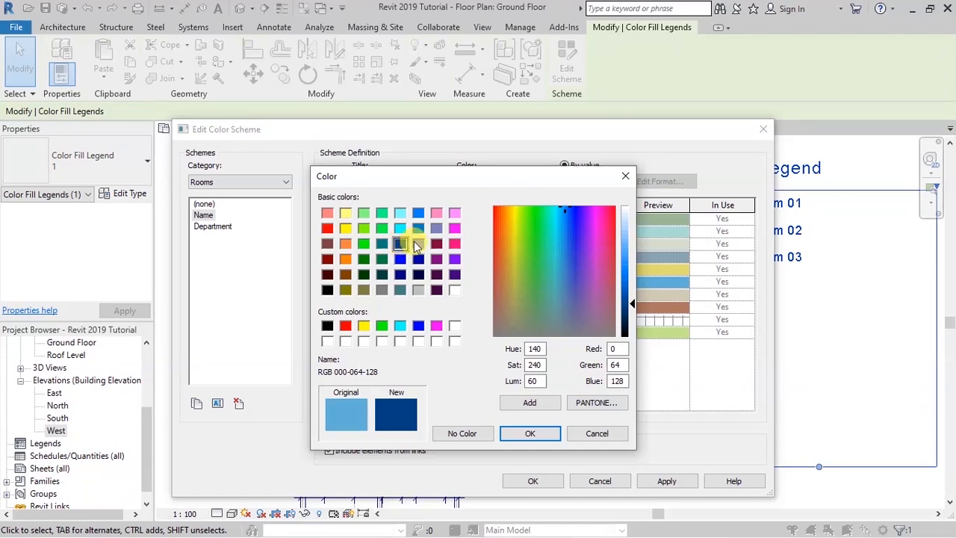
{"action": "left_click", "coordinate": [418, 244]}
{"action": "left_click", "coordinate": [435, 228]}
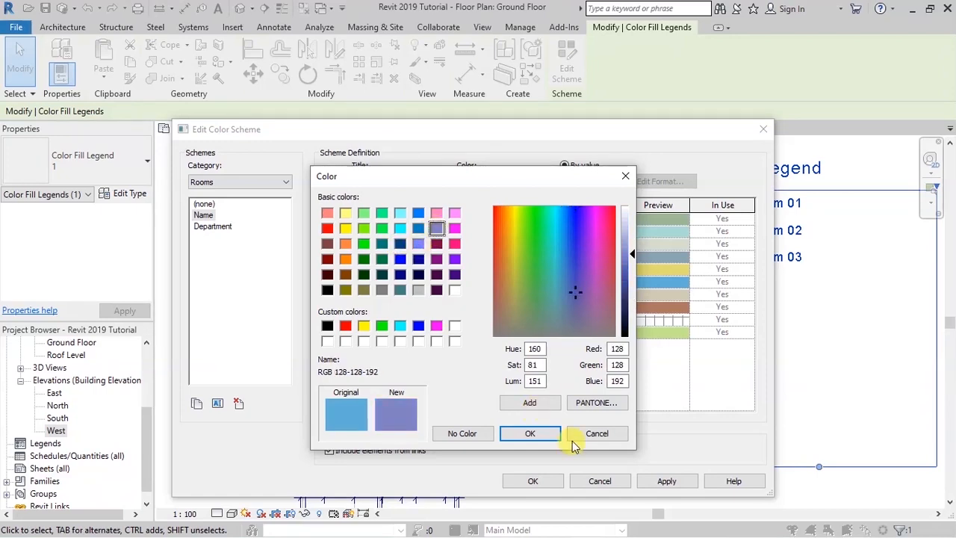
{"action": "left_click", "coordinate": [532, 434]}
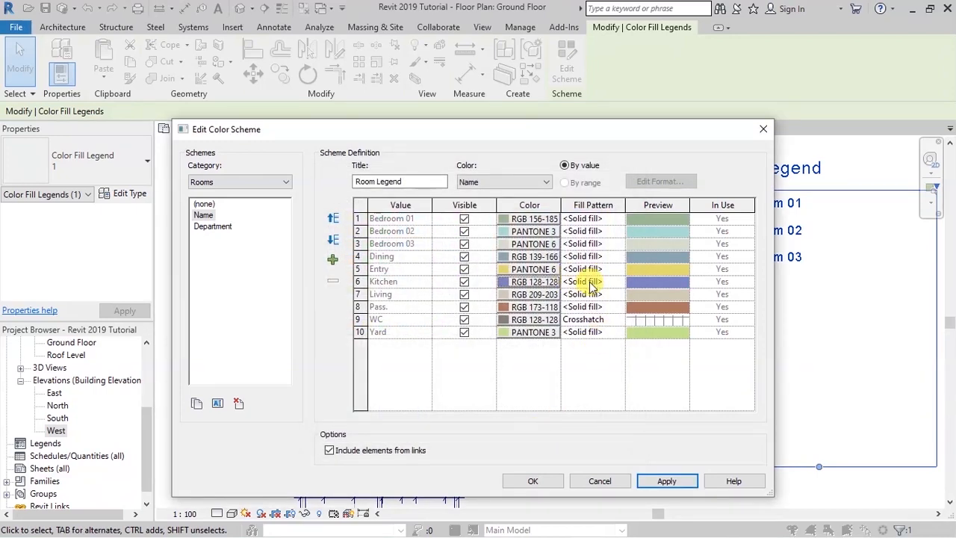
- Set the Kitchen fill pattern to Crosshatch, apply the color scheme and deselect the legend
{"action": "left_click", "coordinate": [622, 282]}
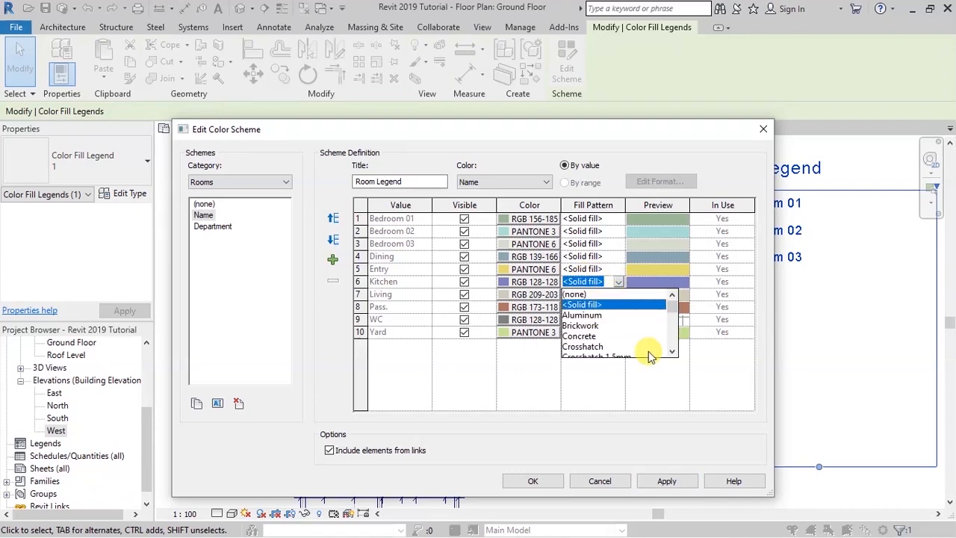
{"action": "left_click", "coordinate": [603, 347]}
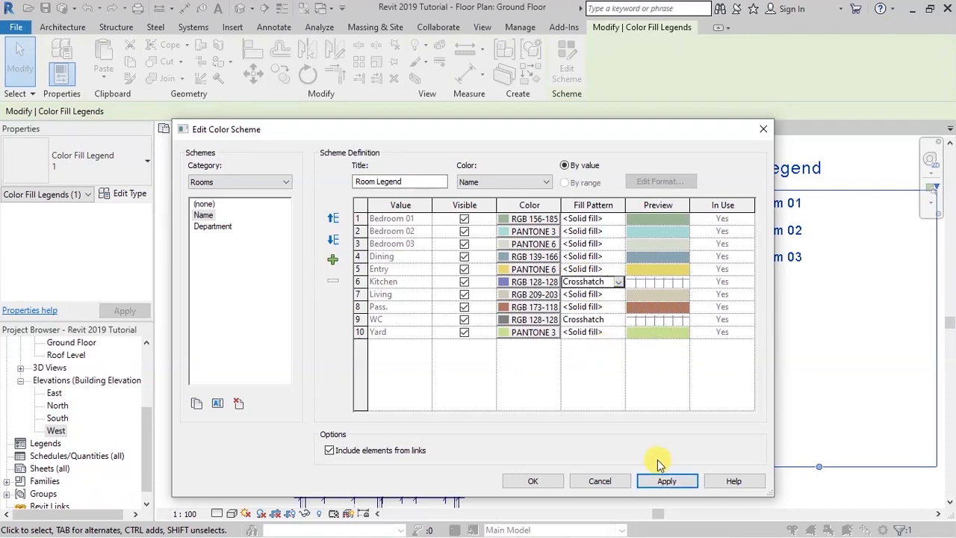
{"action": "left_click", "coordinate": [666, 482]}
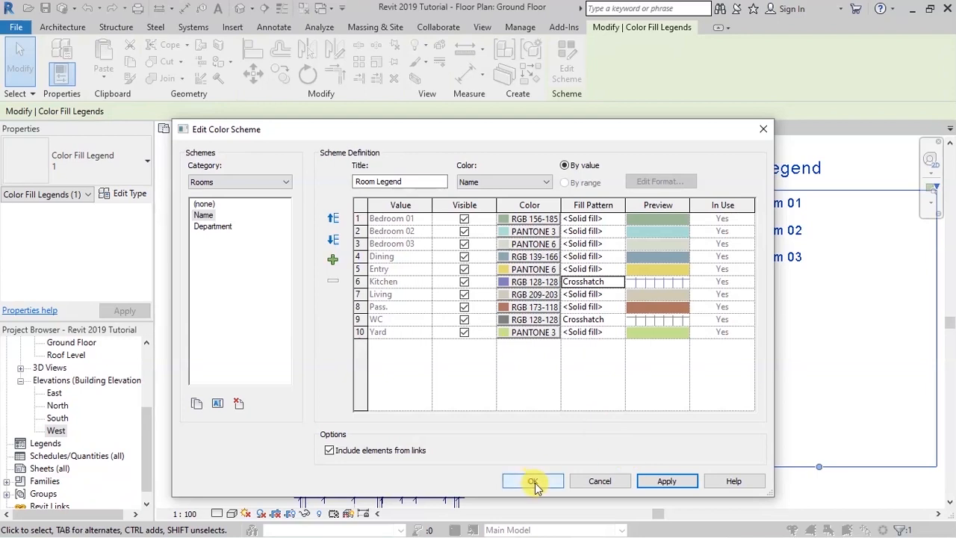
{"action": "left_click", "coordinate": [533, 481]}
{"action": "left_click", "coordinate": [627, 155]}
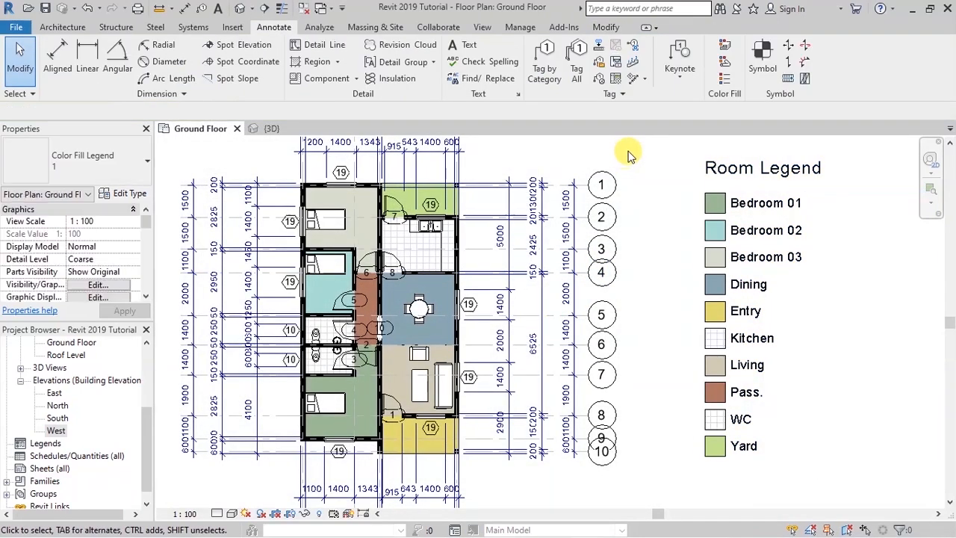
- Examine the Kitchen hatch and the room color fills against the Room Legend on the Ground Floor plan
{"action": "scroll", "coordinate": [367, 251], "scroll_direction": "up", "scroll_amount": 2}
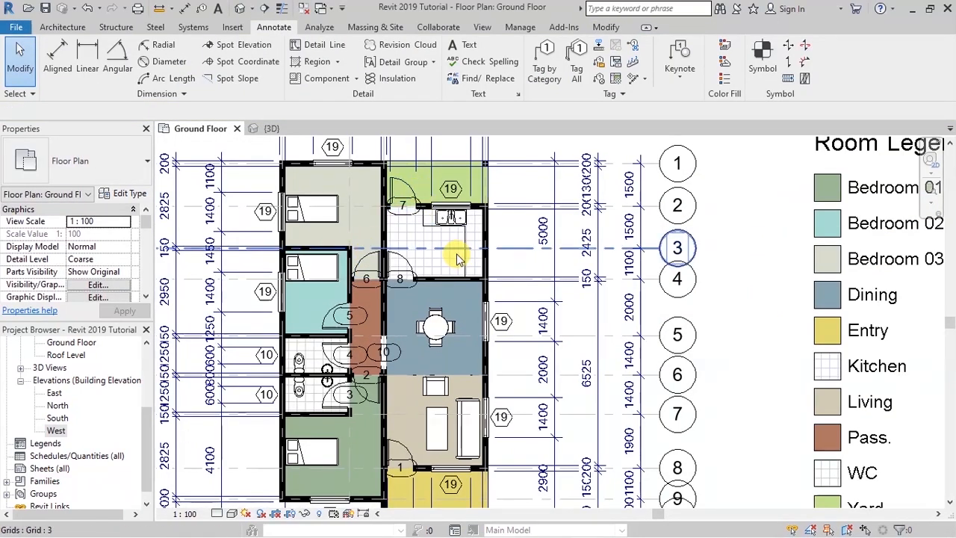
{"action": "scroll", "coordinate": [400, 250], "scroll_direction": "down", "scroll_amount": 2}
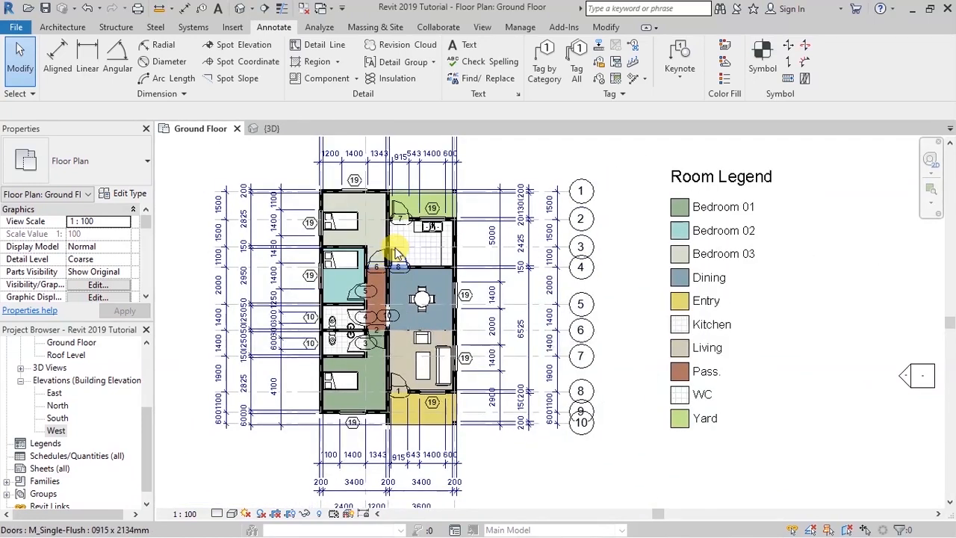
{"action": "scroll", "coordinate": [519, 303], "scroll_direction": "down", "scroll_amount": 1}
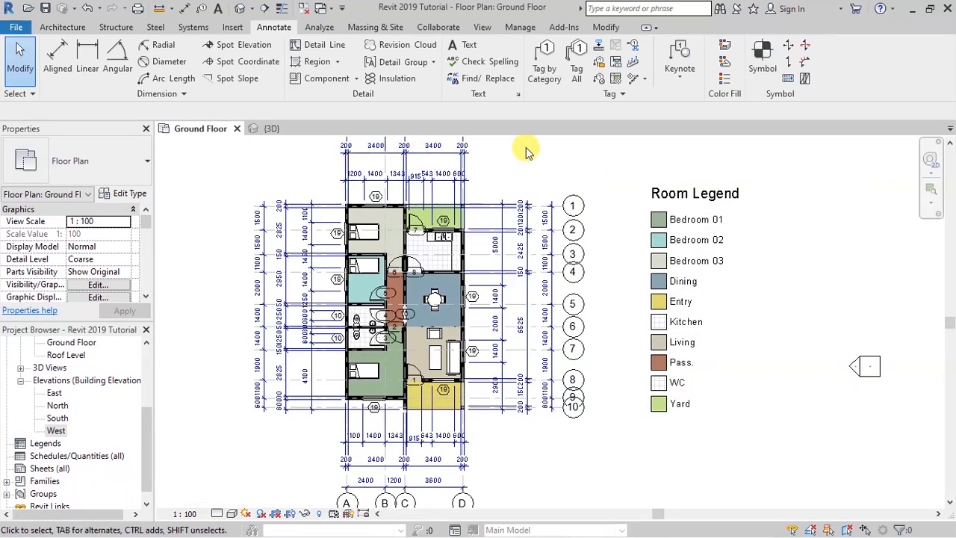
{"action": "scroll", "coordinate": [520, 153], "scroll_direction": "up", "scroll_amount": 1}
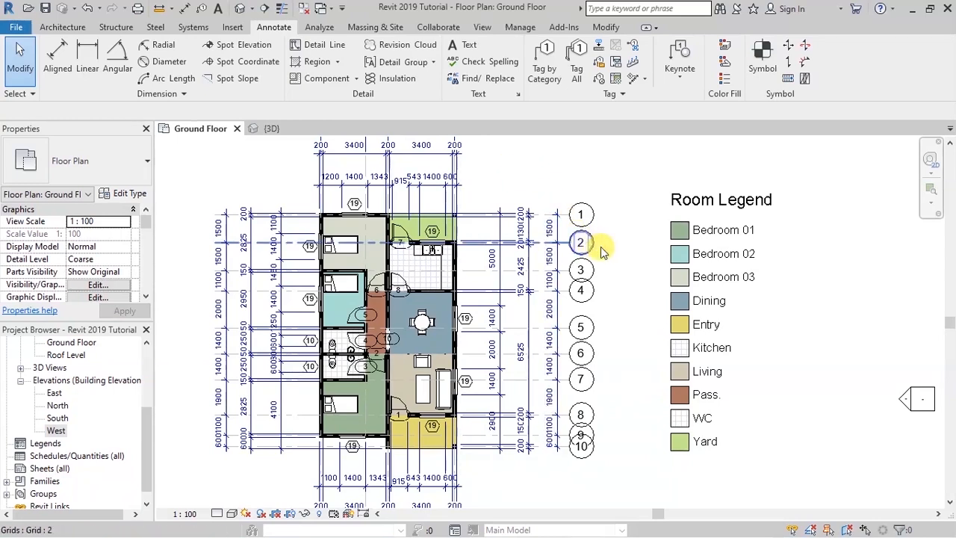
{"action": "scroll", "coordinate": [626, 262], "scroll_direction": "down", "scroll_amount": 1}
{"action": "scroll", "coordinate": [501, 167], "scroll_direction": "up", "scroll_amount": 1}
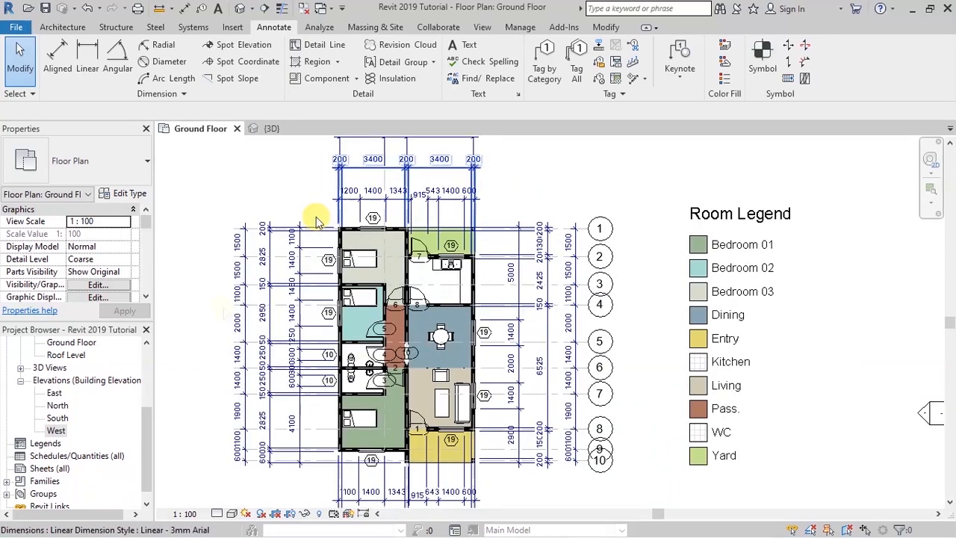
- Look through the project's list of floor plans, ceiling plans, 3D views, elevations, legends, schedules and sheets
{"action": "left_click_drag", "start_coordinate": [149, 438], "coordinate": [149, 361]}
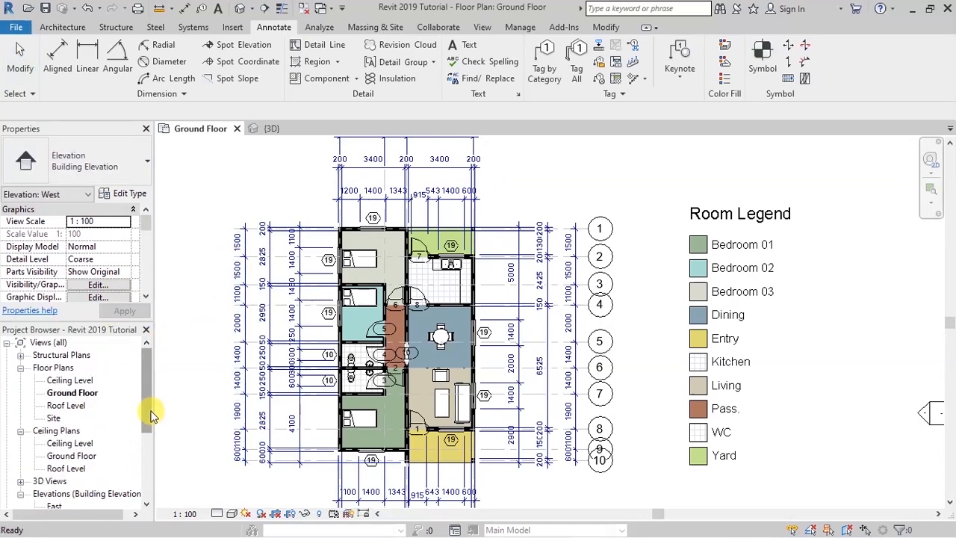
{"action": "left_click", "coordinate": [49, 367]}
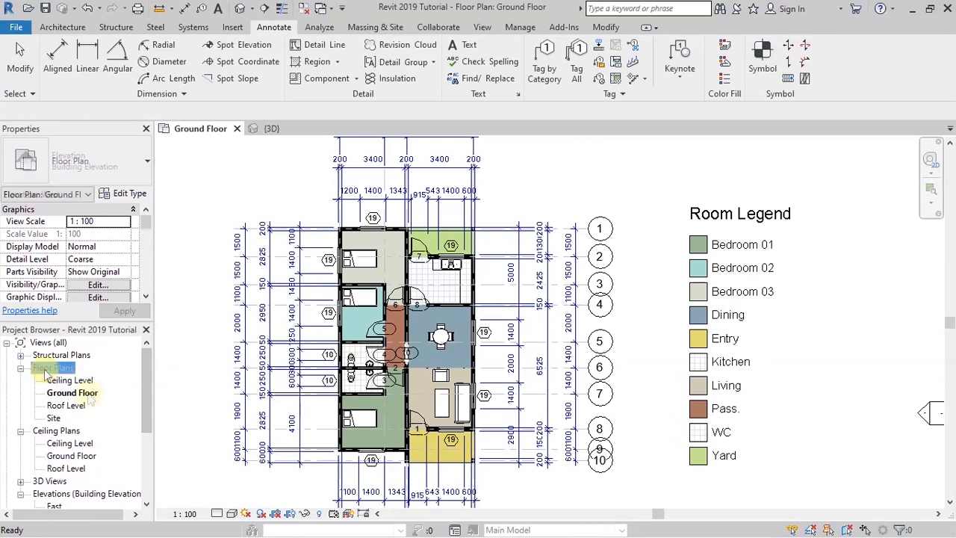
{"action": "left_click", "coordinate": [71, 381]}
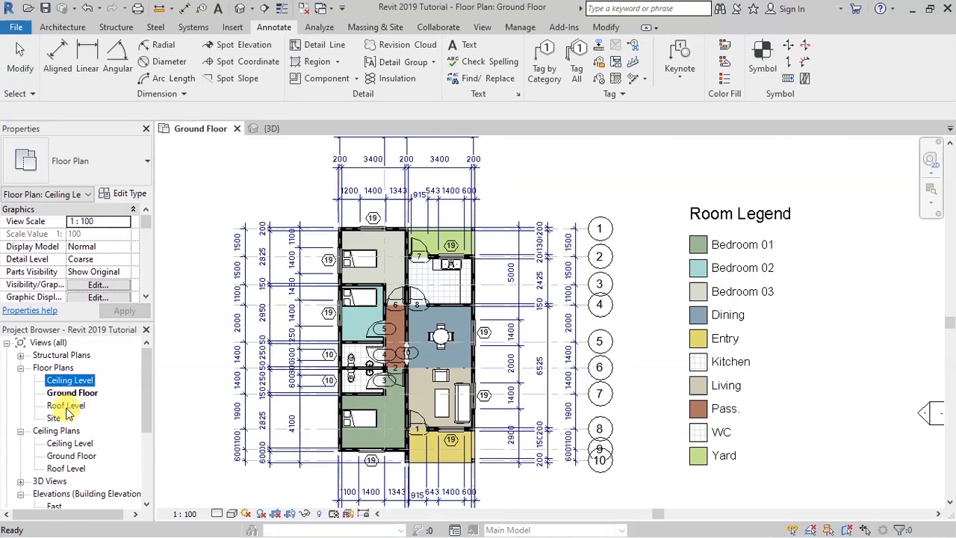
{"action": "scroll", "coordinate": [66, 413], "scroll_direction": "down", "scroll_amount": 1}
{"action": "scroll", "coordinate": [53, 407], "scroll_direction": "down", "scroll_amount": 4}
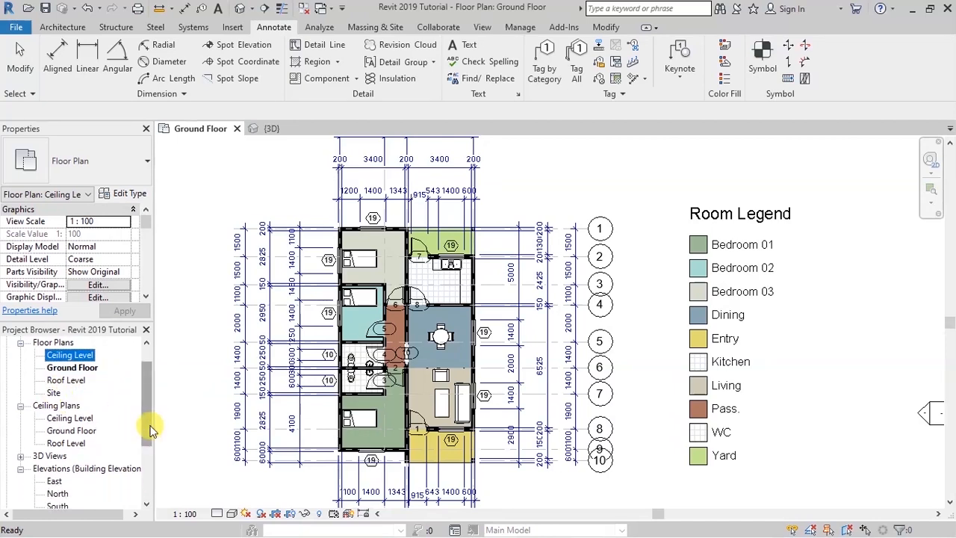
{"action": "scroll", "coordinate": [46, 426], "scroll_direction": "down", "scroll_amount": 5}
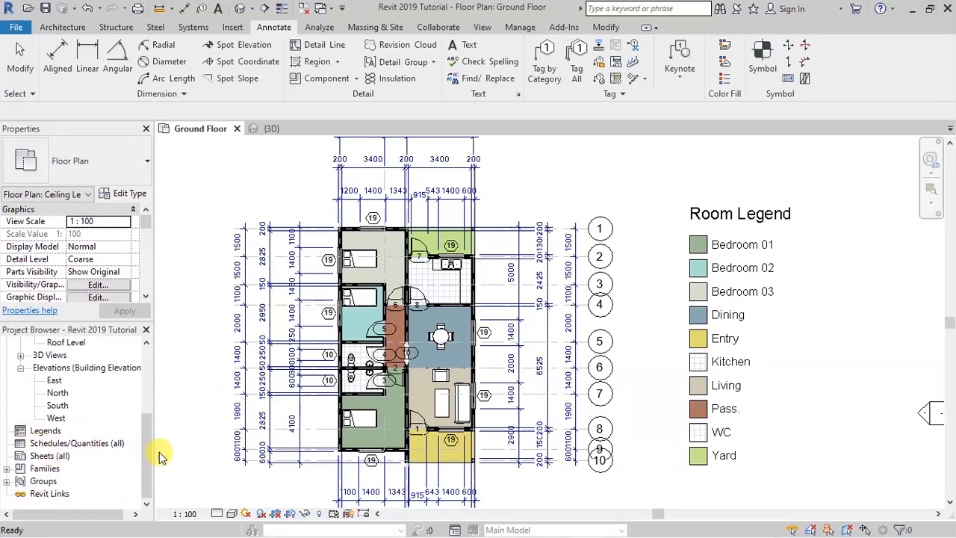
{"action": "scroll", "coordinate": [146, 418], "scroll_direction": "up", "scroll_amount": 10}
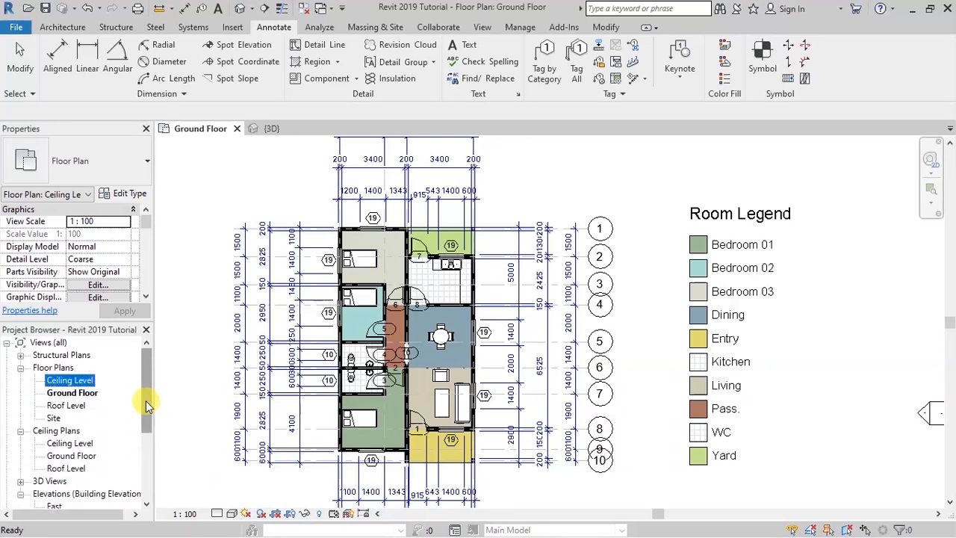
{"action": "scroll", "coordinate": [142, 377], "scroll_direction": "down", "scroll_amount": 5}
{"action": "scroll", "coordinate": [144, 377], "scroll_direction": "down", "scroll_amount": 1}
{"action": "scroll", "coordinate": [144, 377], "scroll_direction": "up", "scroll_amount": 3}
{"action": "scroll", "coordinate": [146, 379], "scroll_direction": "down", "scroll_amount": 3}
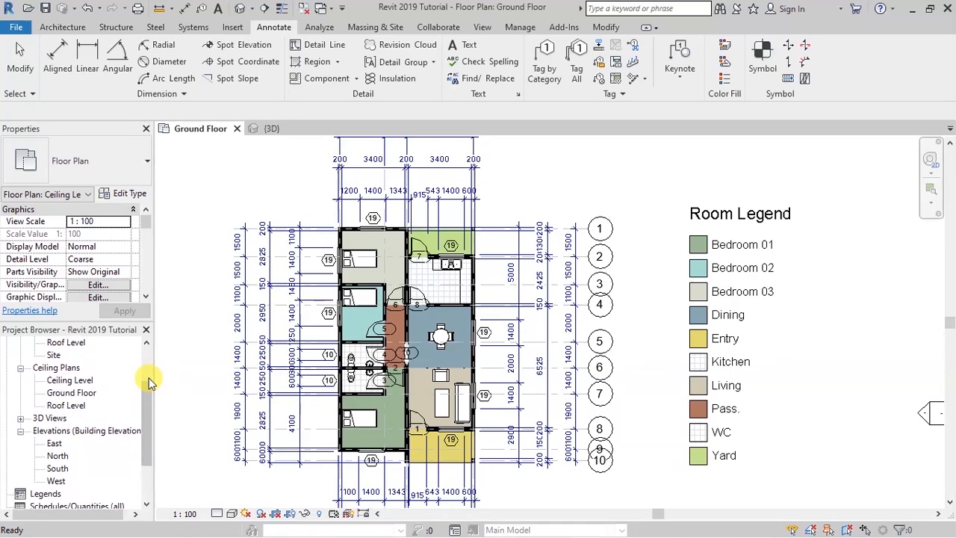
- Review the annotated Ground Floor plan alongside the 3D view, ending in the 3D view
{"action": "left_click", "coordinate": [268, 130]}
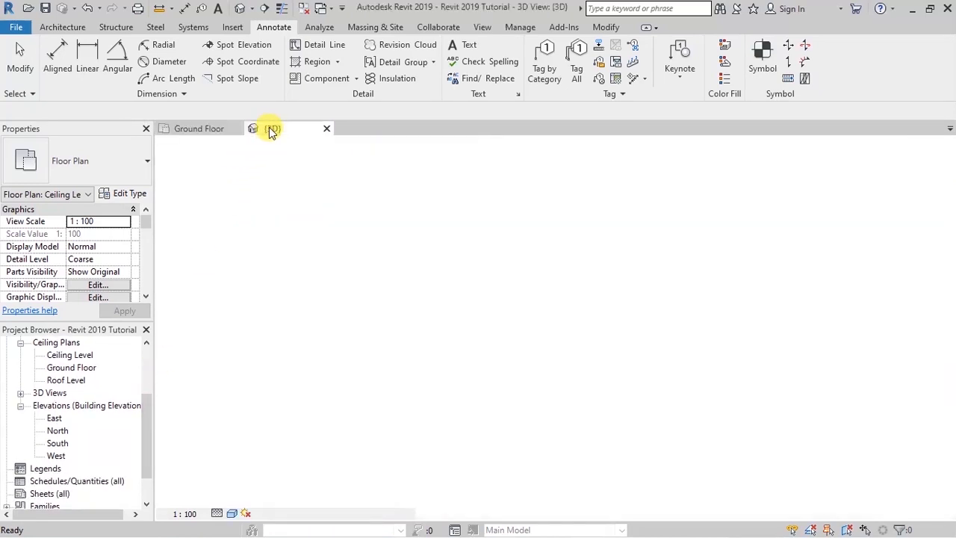
{"action": "left_click", "coordinate": [202, 131]}
{"action": "scroll", "coordinate": [429, 216], "scroll_direction": "up", "scroll_amount": 5}
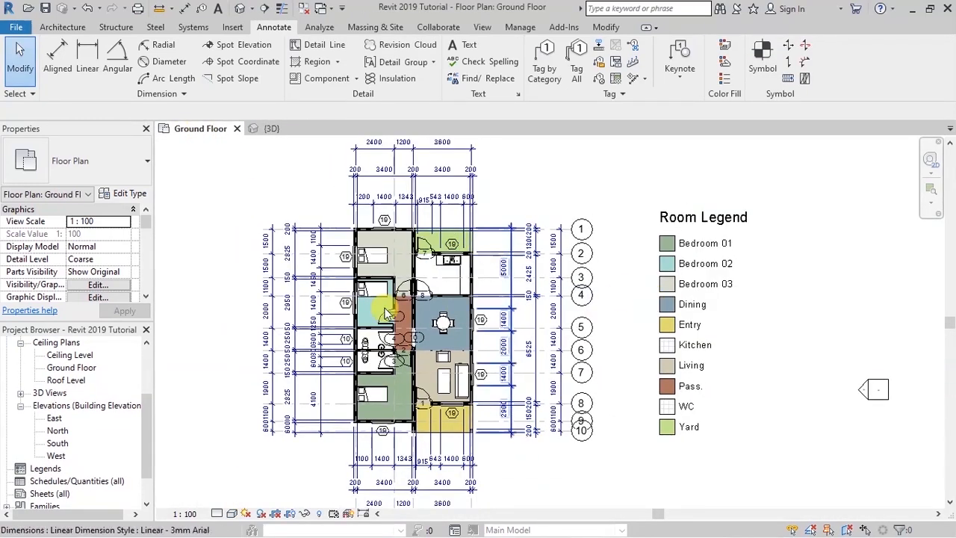
{"action": "scroll", "coordinate": [429, 217], "scroll_direction": "down", "scroll_amount": 5}
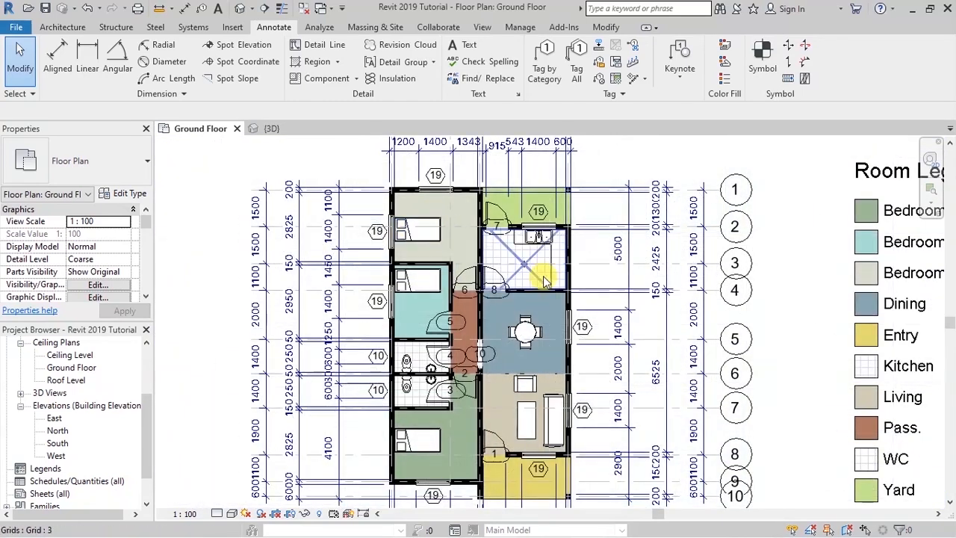
{"action": "scroll", "coordinate": [399, 266], "scroll_direction": "down", "scroll_amount": 2}
{"action": "scroll", "coordinate": [513, 346], "scroll_direction": "up", "scroll_amount": 3}
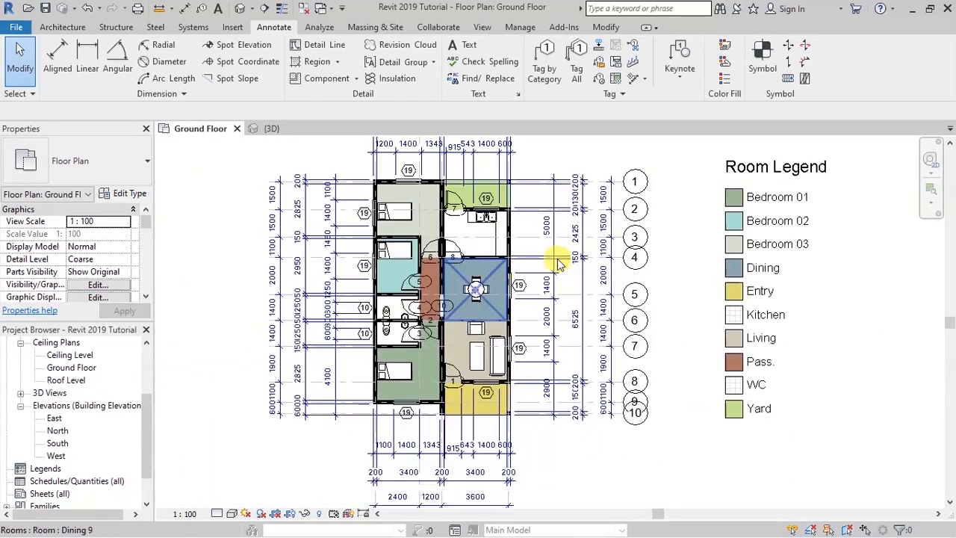
{"action": "left_click", "coordinate": [269, 129]}
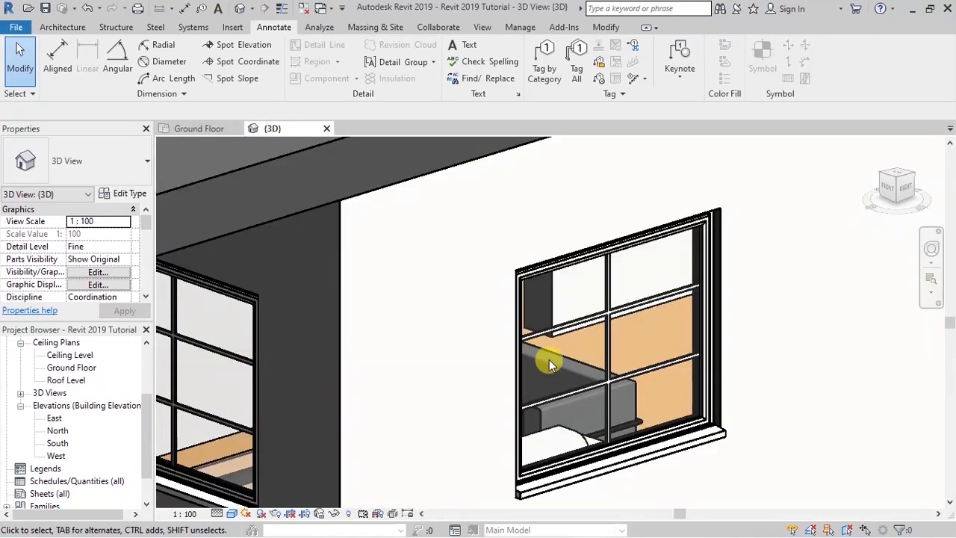
- Examine the house exterior in the 3D view from its side walls round to the front entrance
{"action": "scroll", "coordinate": [520, 318], "scroll_direction": "down", "scroll_amount": 2}
{"action": "scroll", "coordinate": [520, 318], "scroll_direction": "down", "scroll_amount": 4}
{"action": "left_click", "coordinate": [931, 248]}
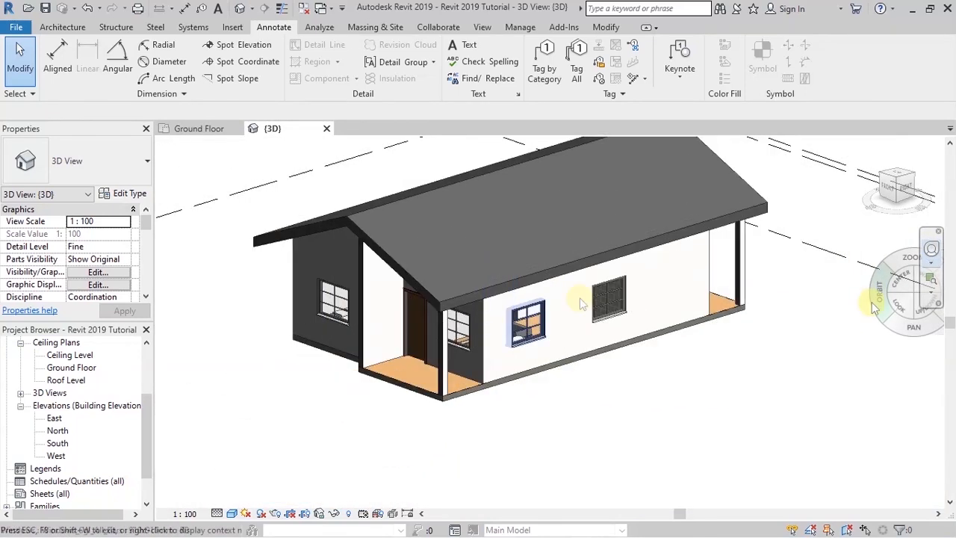
{"action": "mouse_move", "coordinate": [597, 418]}
{"action": "left_mouse_down"}
{"action": "mouse_move", "coordinate": [682, 426]}
{"action": "mouse_move", "coordinate": [731, 398]}
{"action": "mouse_move", "coordinate": [769, 420]}
{"action": "mouse_move", "coordinate": [836, 406]}
{"action": "left_mouse_up"}
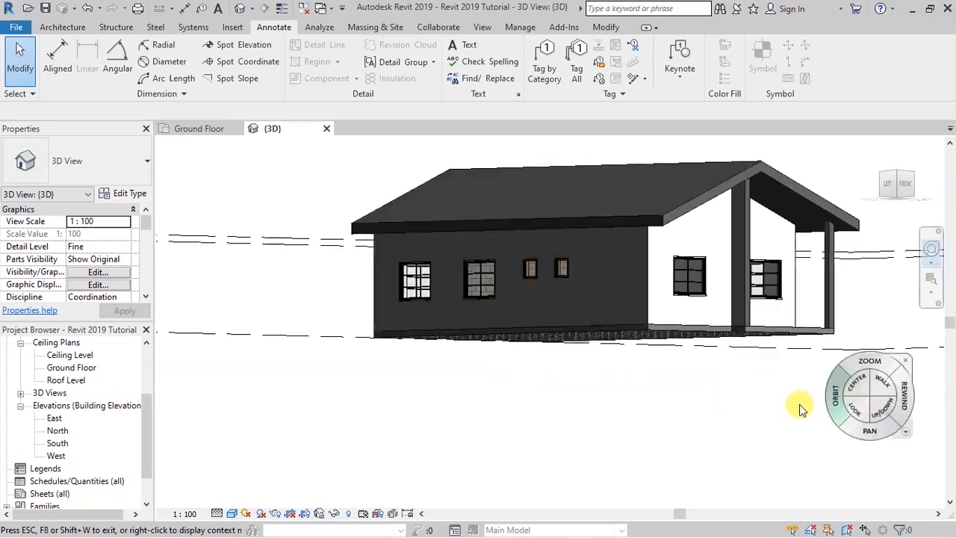
{"action": "left_click_drag", "start_coordinate": [632, 405], "coordinate": [424, 415]}
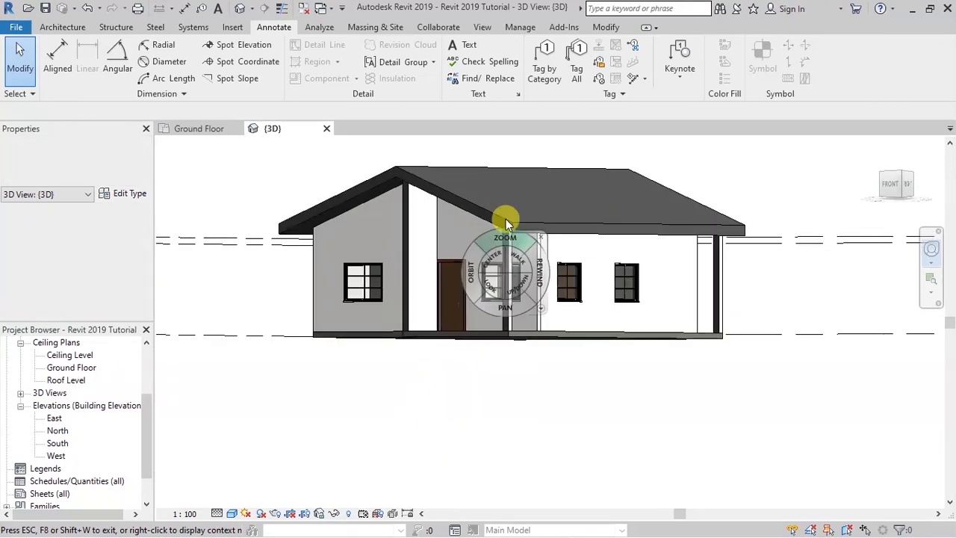
{"action": "scroll", "coordinate": [483, 168], "scroll_direction": "up", "scroll_amount": 5}
{"action": "scroll", "coordinate": [565, 294], "scroll_direction": "down", "scroll_amount": 4}
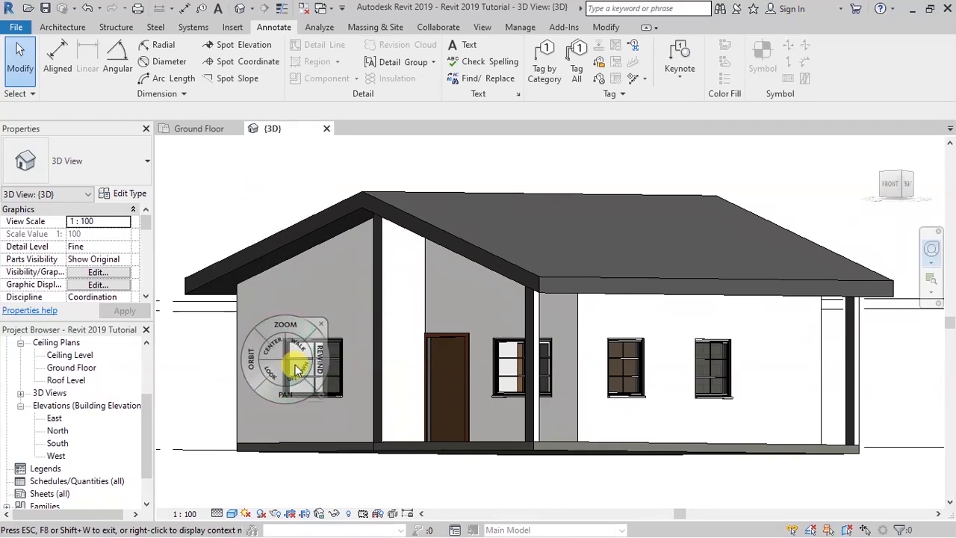
{"action": "key", "text": "Escape"}
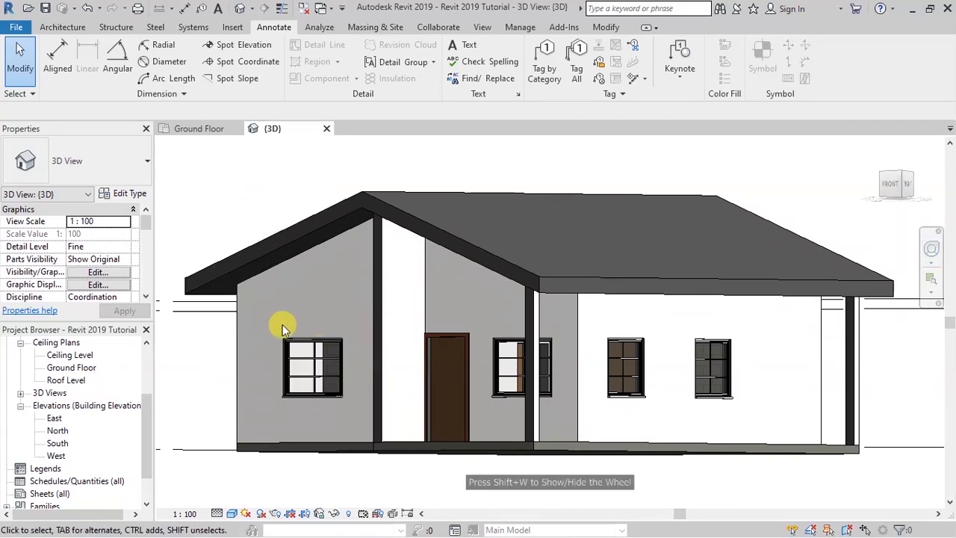
- Review the East, North, South and West building elevations one after another
{"action": "double_click", "coordinate": [56, 419]}
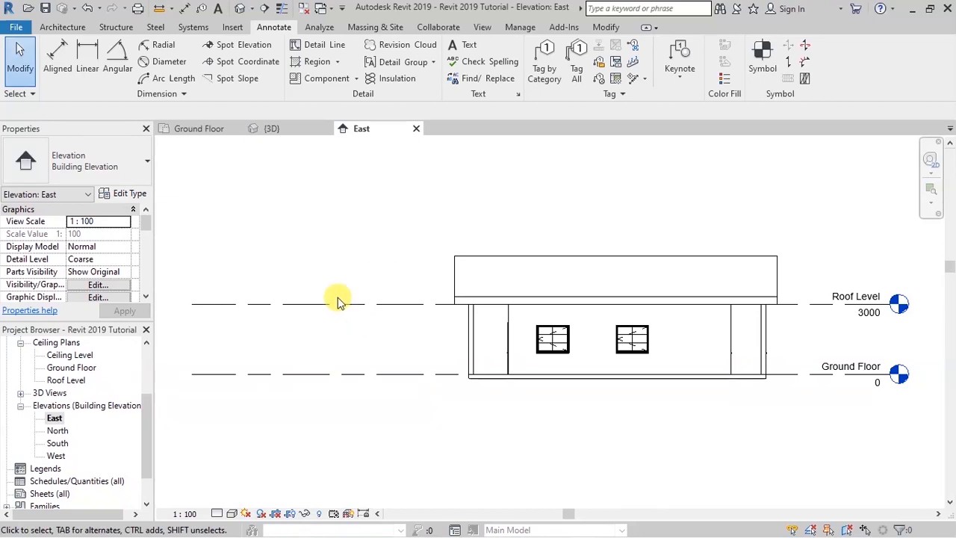
{"action": "scroll", "coordinate": [506, 302], "scroll_direction": "down", "scroll_amount": 3}
{"action": "scroll", "coordinate": [516, 327], "scroll_direction": "up", "scroll_amount": 5}
{"action": "scroll", "coordinate": [362, 341], "scroll_direction": "up", "scroll_amount": 1}
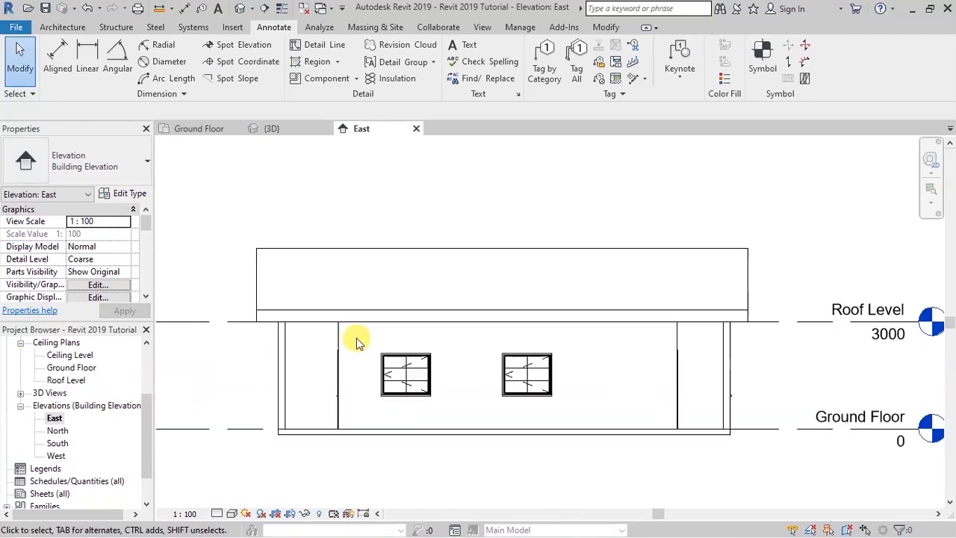
{"action": "double_click", "coordinate": [57, 430]}
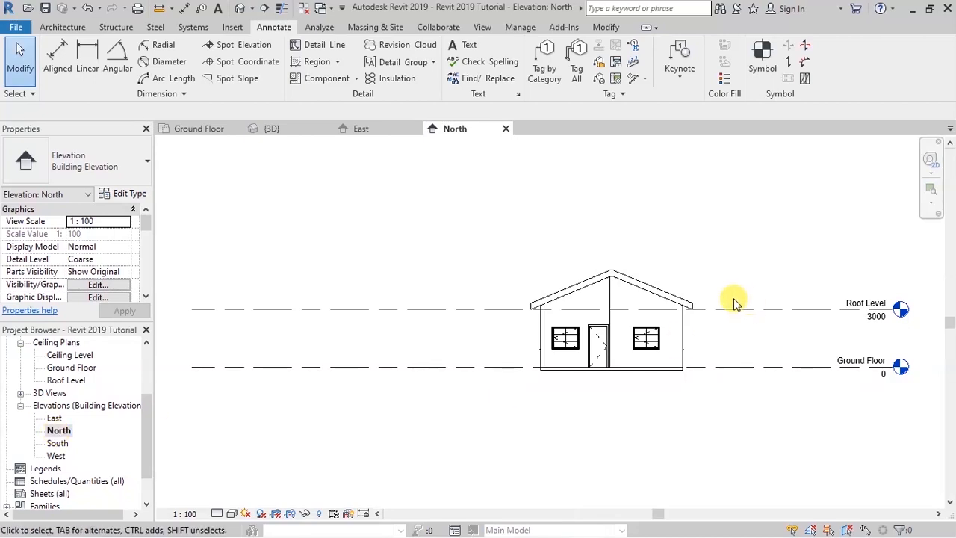
{"action": "double_click", "coordinate": [60, 443]}
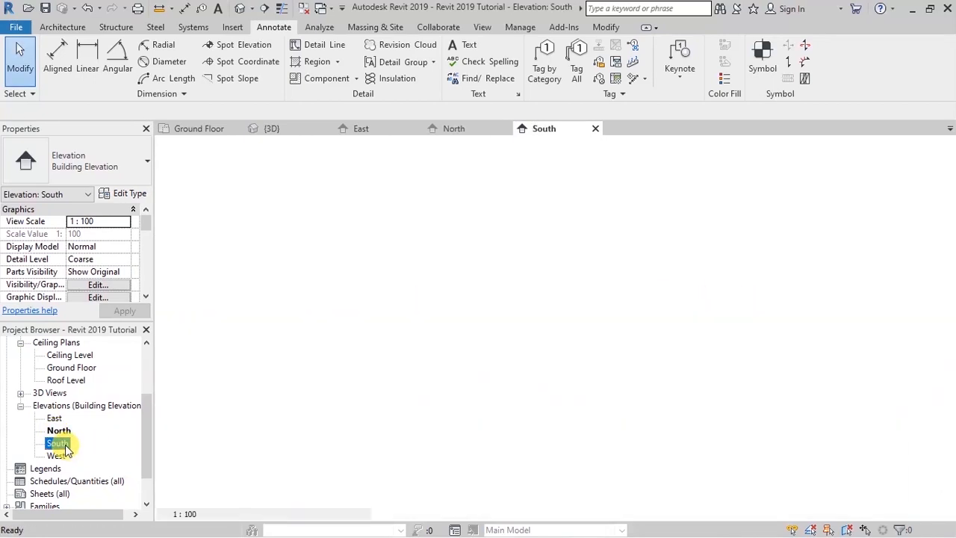
{"action": "double_click", "coordinate": [58, 456]}
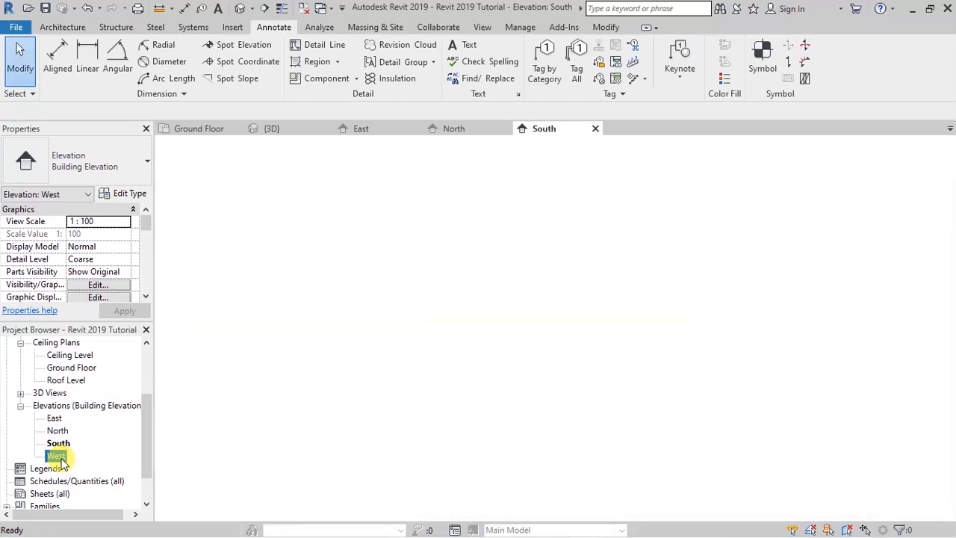
{"action": "scroll", "coordinate": [363, 266], "scroll_direction": "up", "scroll_amount": 3}
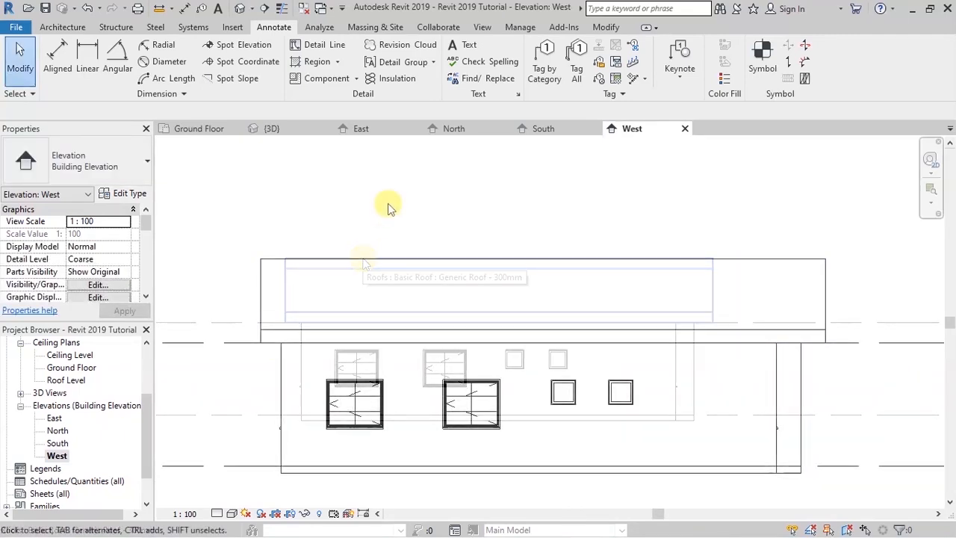
{"action": "scroll", "coordinate": [387, 207], "scroll_direction": "down", "scroll_amount": 3}
- Return to the 3D view and inspect the dining table and chairs through the window beside the front door
{"action": "left_click", "coordinate": [271, 128]}
{"action": "scroll", "coordinate": [486, 296], "scroll_direction": "up", "scroll_amount": 2}
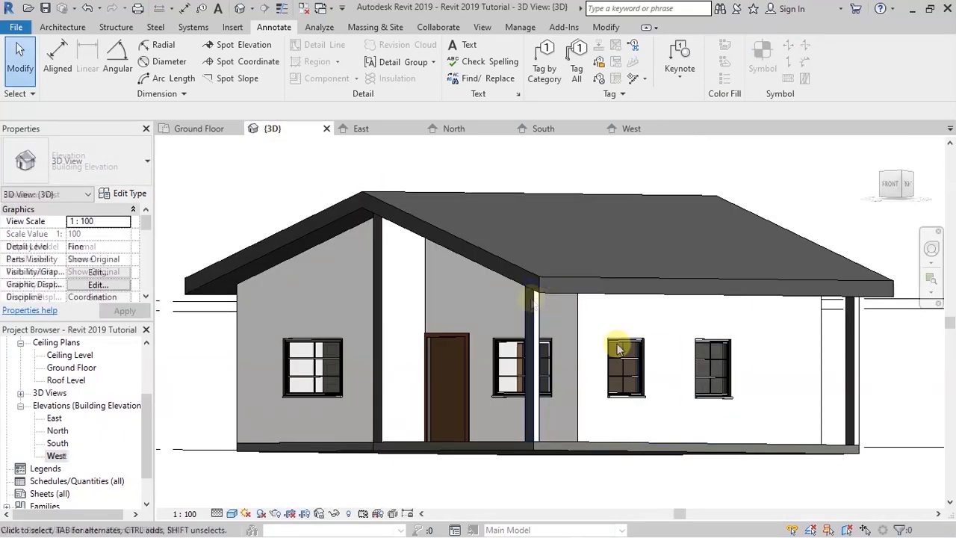
{"action": "left_click", "coordinate": [930, 249]}
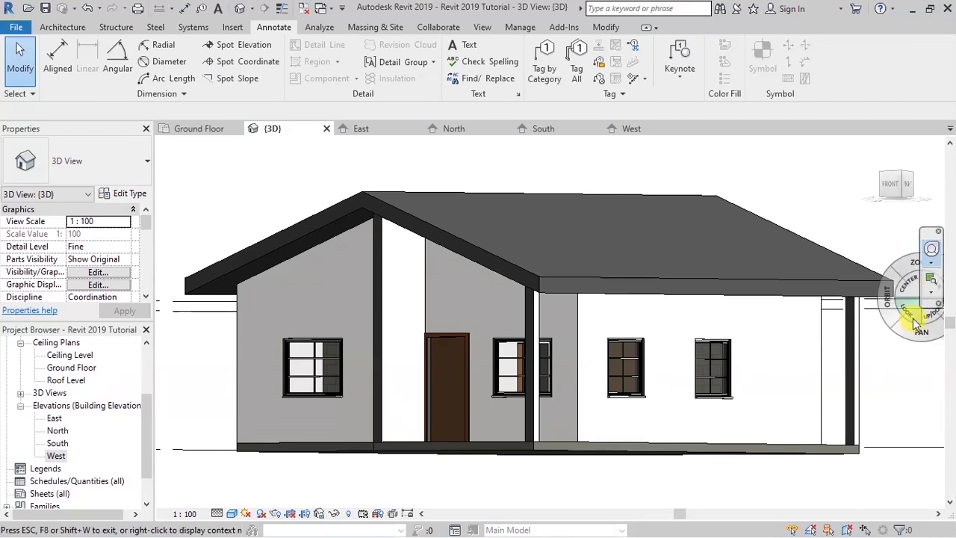
{"action": "mouse_move", "coordinate": [583, 404]}
{"action": "left_mouse_down"}
{"action": "mouse_move", "coordinate": [544, 410]}
{"action": "mouse_move", "coordinate": [668, 412]}
{"action": "mouse_move", "coordinate": [634, 416]}
{"action": "mouse_move", "coordinate": [657, 415]}
{"action": "left_mouse_up"}
{"action": "scroll", "coordinate": [657, 416], "scroll_direction": "up", "scroll_amount": 6}
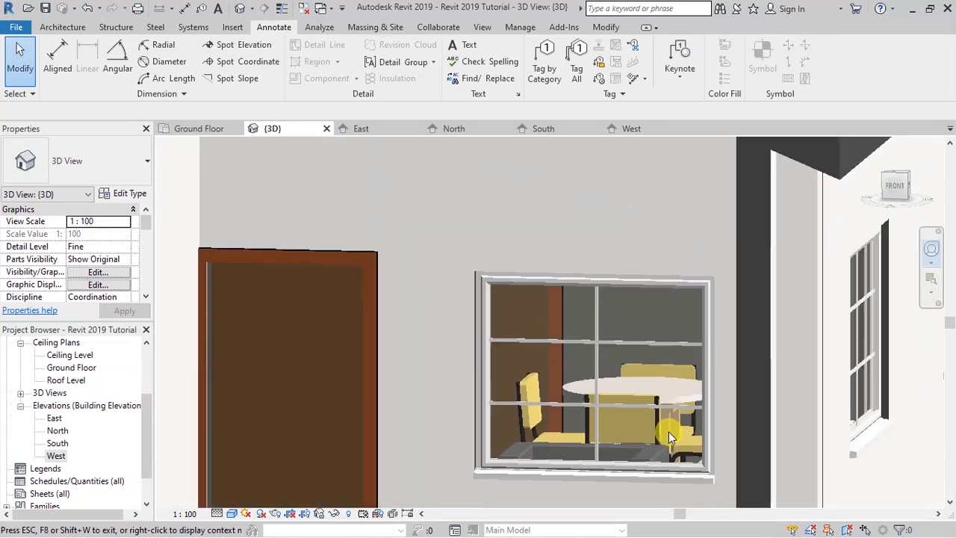
{"action": "scroll", "coordinate": [669, 431], "scroll_direction": "up", "scroll_amount": 6}
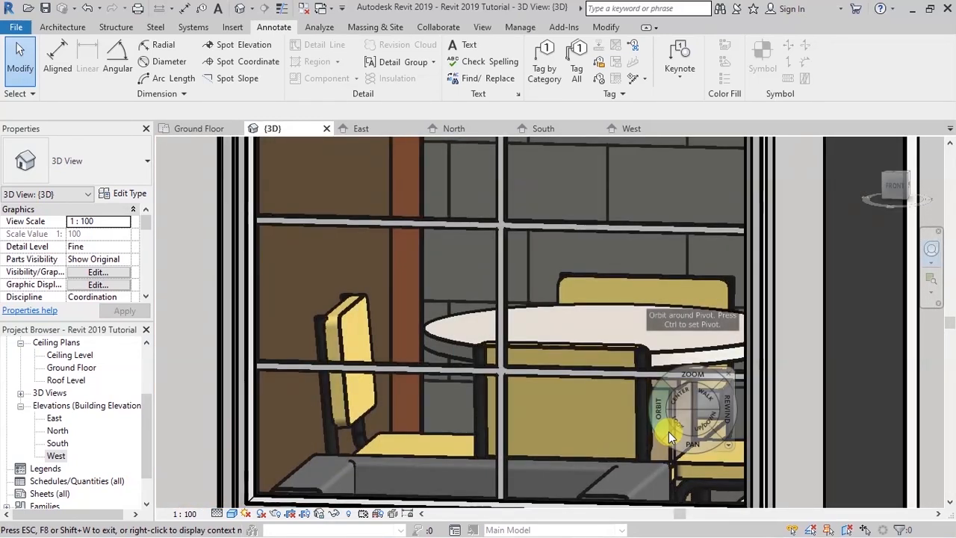